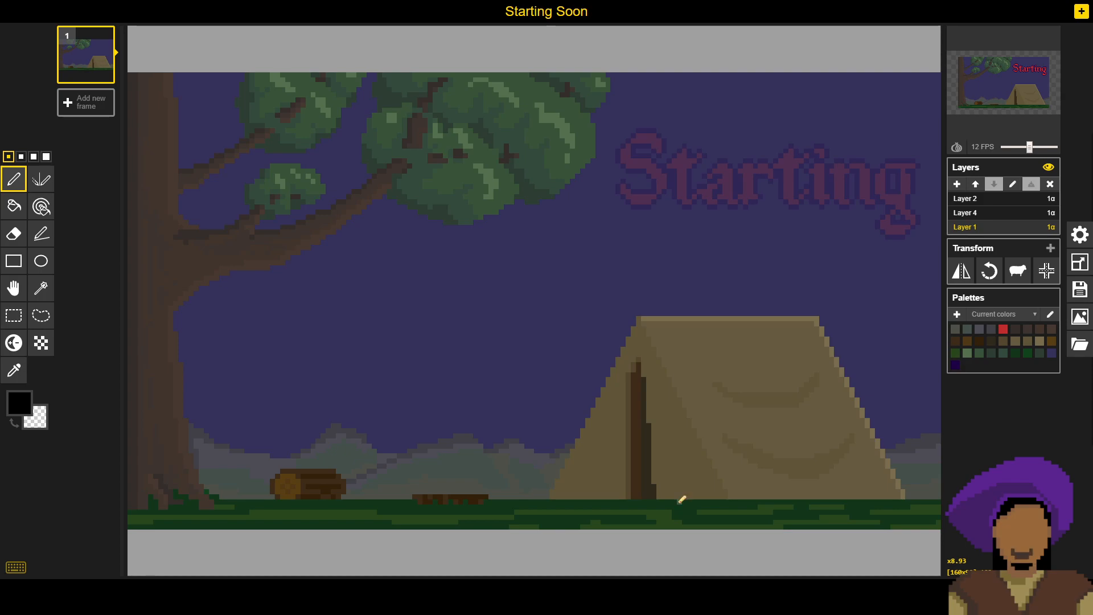
Step: Sample the dark grass green and paint over the stray black pixel in front of the tent
click(679, 502)
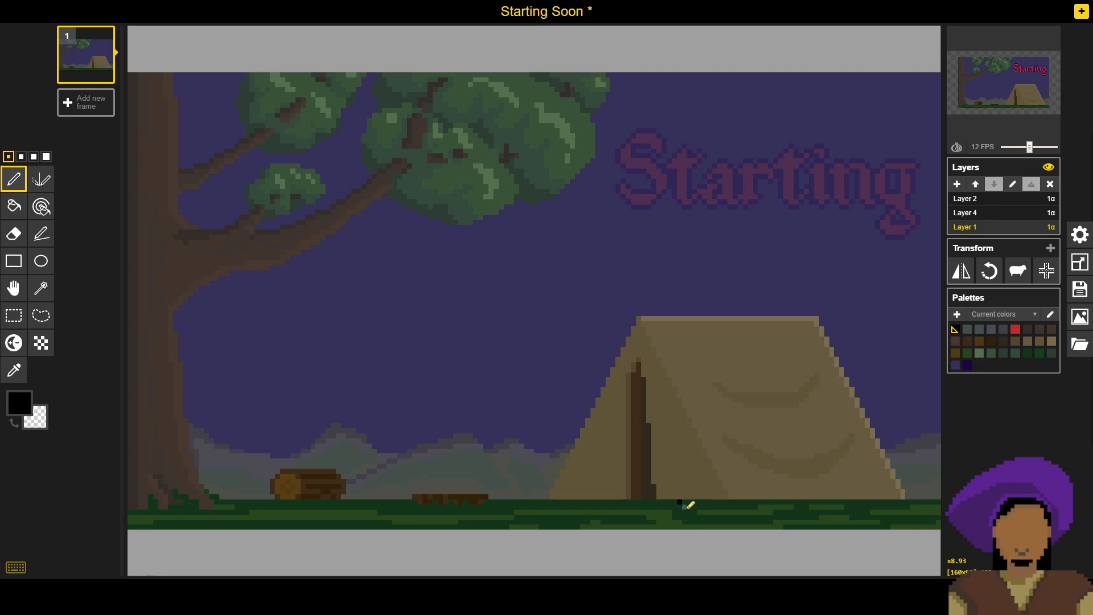
key(o)
click(689, 505)
key(p)
click(681, 503)
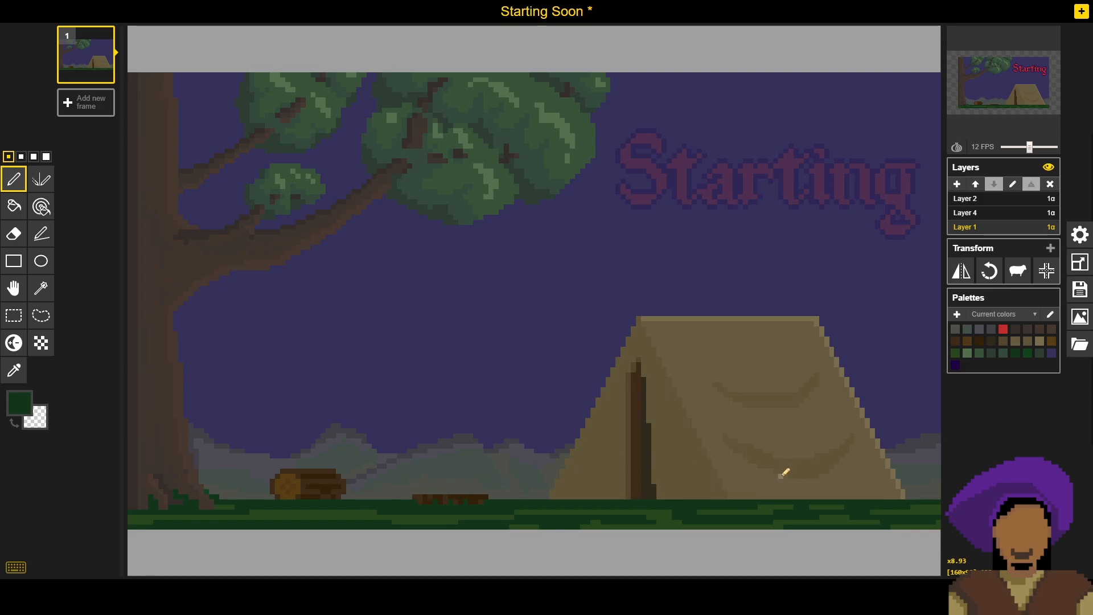
Step: Draw small dark green grass tufts rising from the ground line along the base of the tent
click(770, 494)
click(770, 492)
click(781, 492)
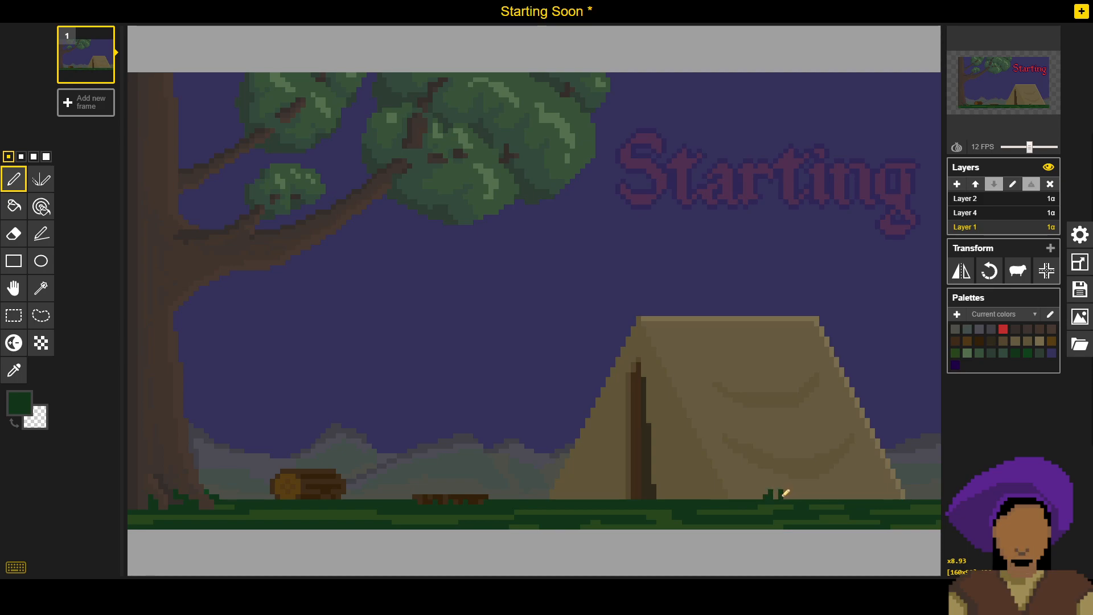
click(811, 501)
click(811, 491)
drag(844, 497, 876, 492)
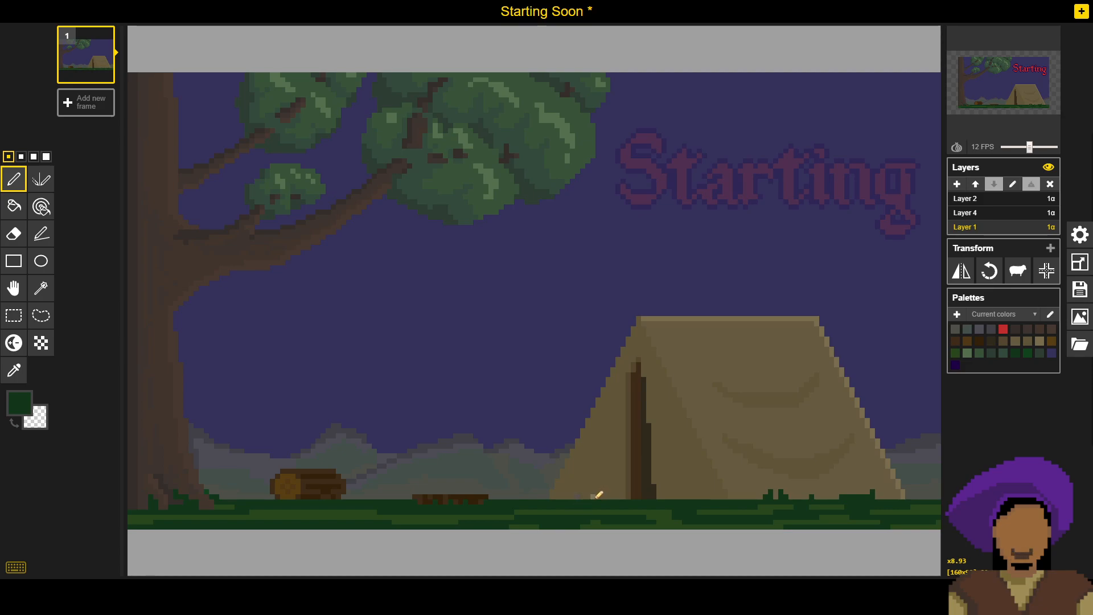
drag(589, 494, 614, 497)
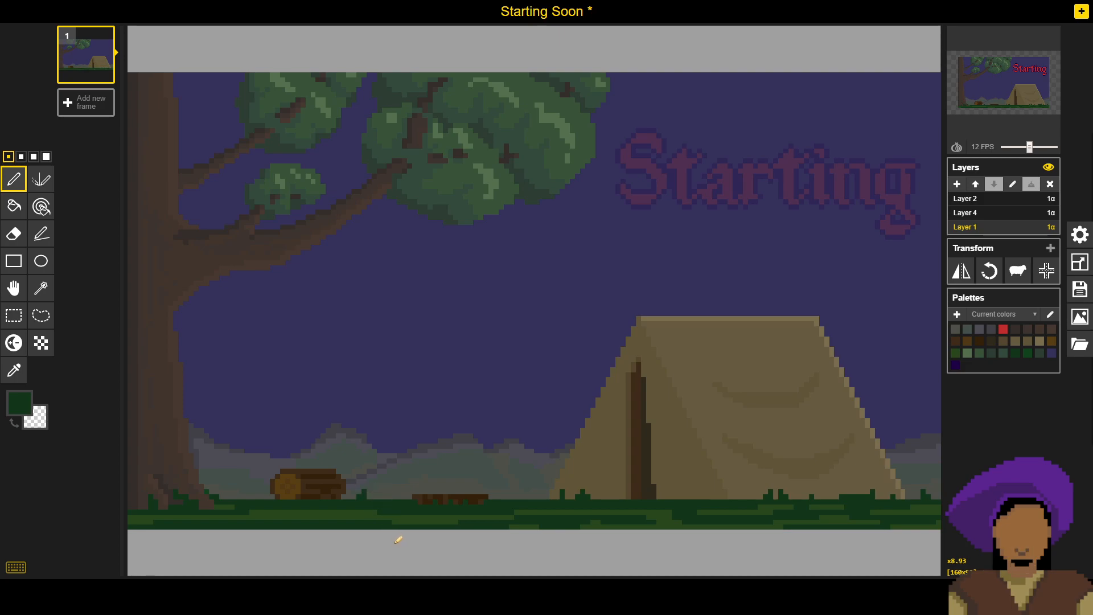
Step: Sample the lighter grass green and draw light blades on the ground between the log and the low brown pit
key(o)
click(410, 525)
key(p)
drag(409, 510, 415, 512)
scroll(592, 494, down, 1)
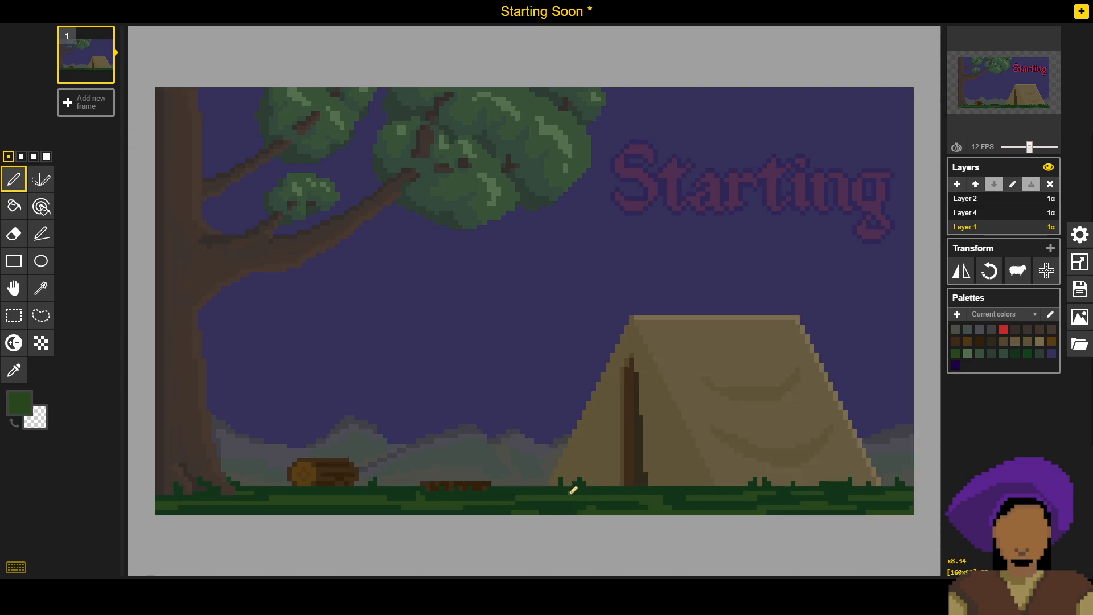
scroll(575, 484, down, 1)
scroll(575, 484, up, 1)
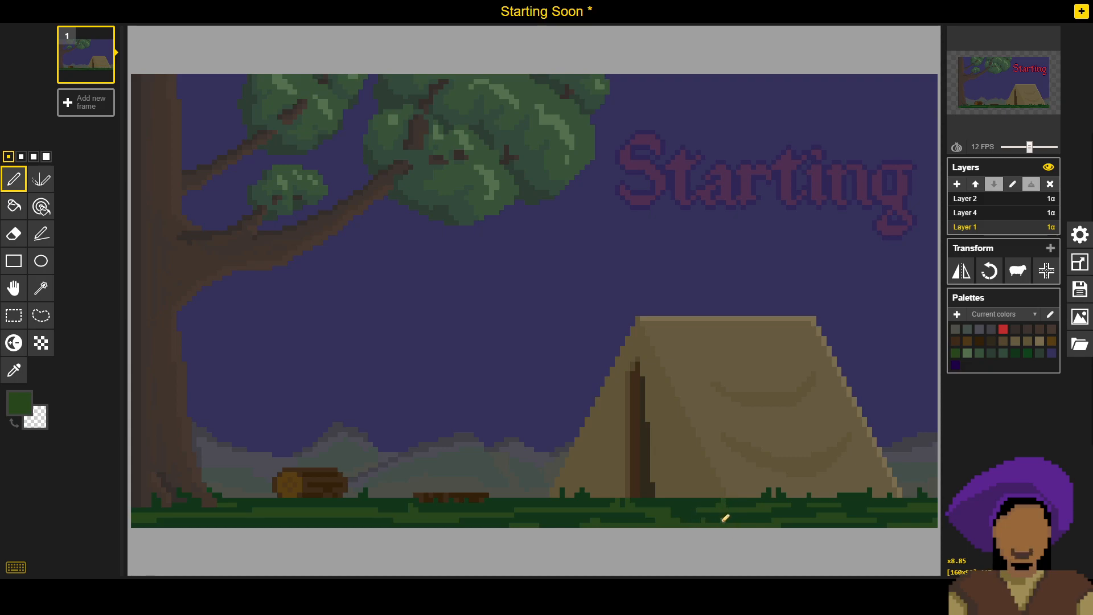
Step: Touch up the grass in front of the tent opening, sampling the dark and the light green in turn
key(o)
click(680, 506)
key(o)
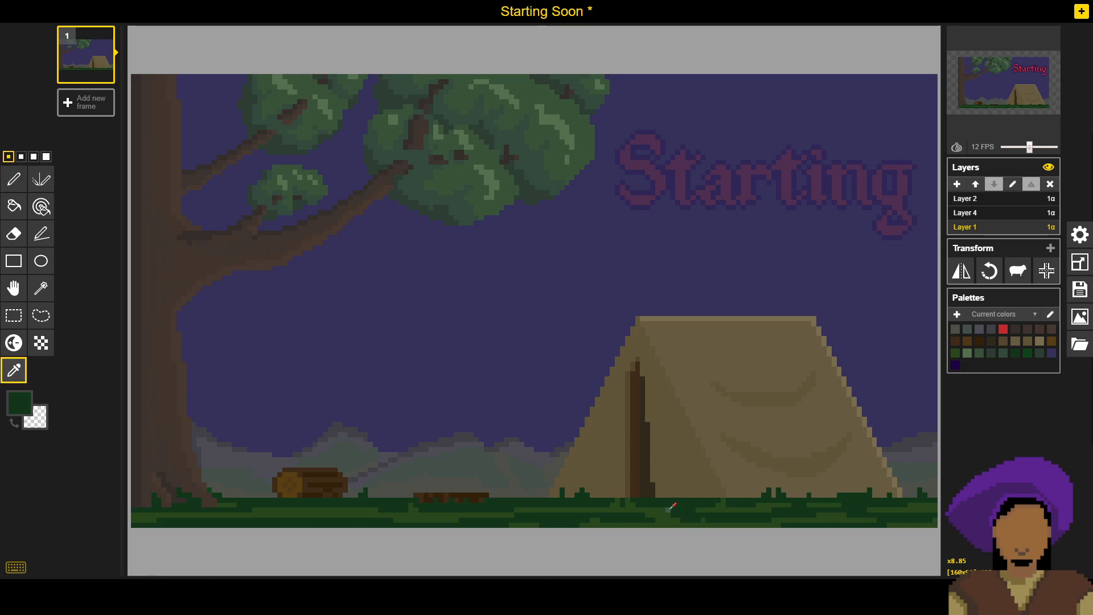
click(663, 510)
click(668, 505)
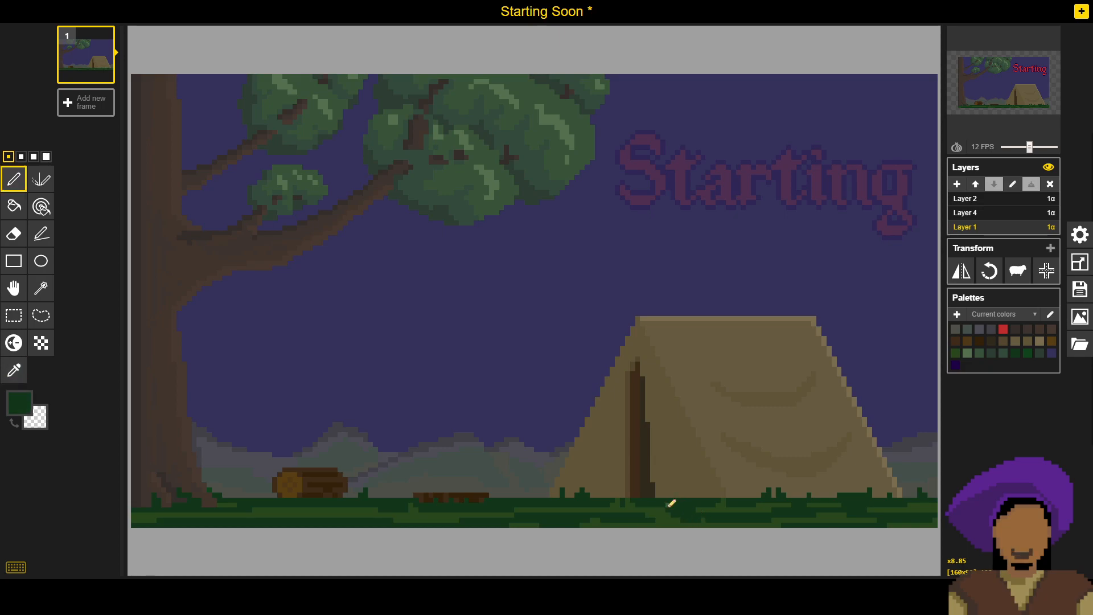
key(o)
click(670, 512)
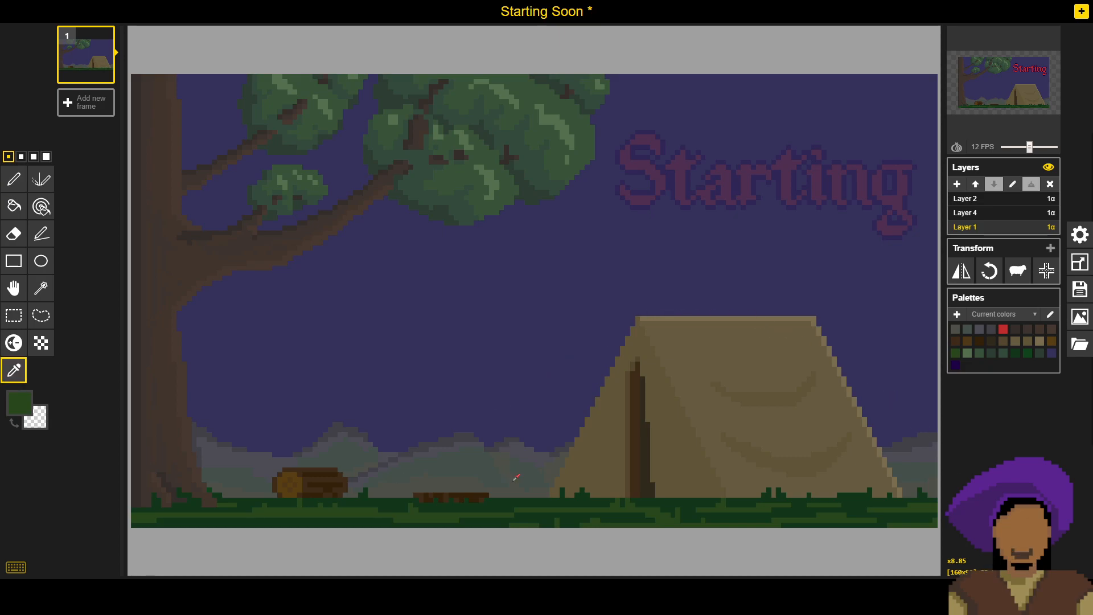
Step: Add more dark green tufts along the grass line and sample the lighter green near the tent's far corner for light blades
alt+click(505, 502)
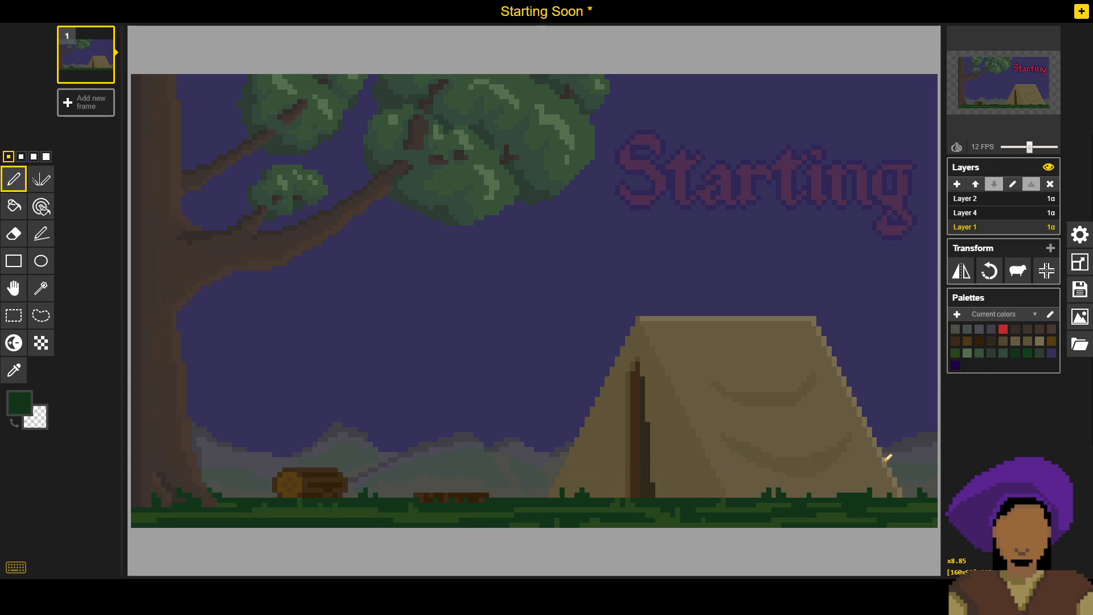
key(o)
key(p)
key(o)
click(914, 507)
key(p)
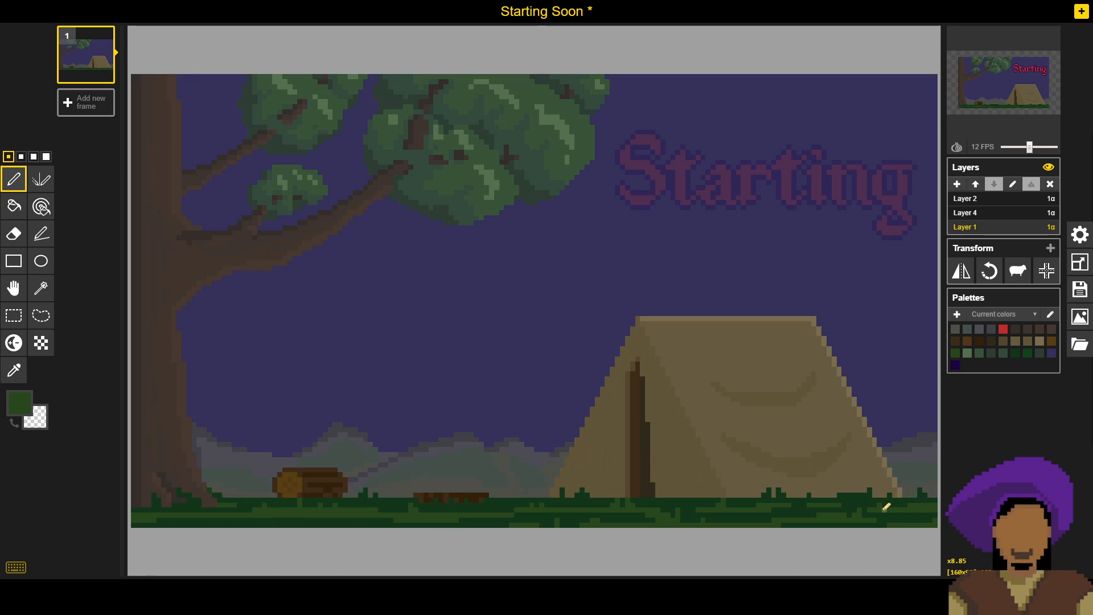
Step: Sample the tent's tan color and save the Starting Soon sprite
alt+click(854, 473)
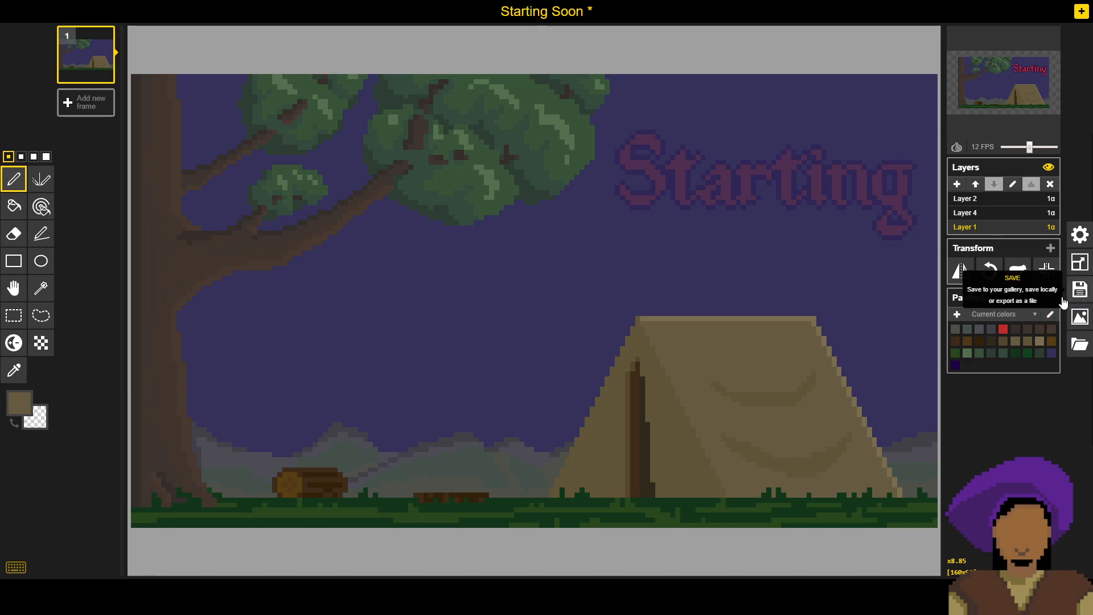
click(1080, 290)
click(958, 252)
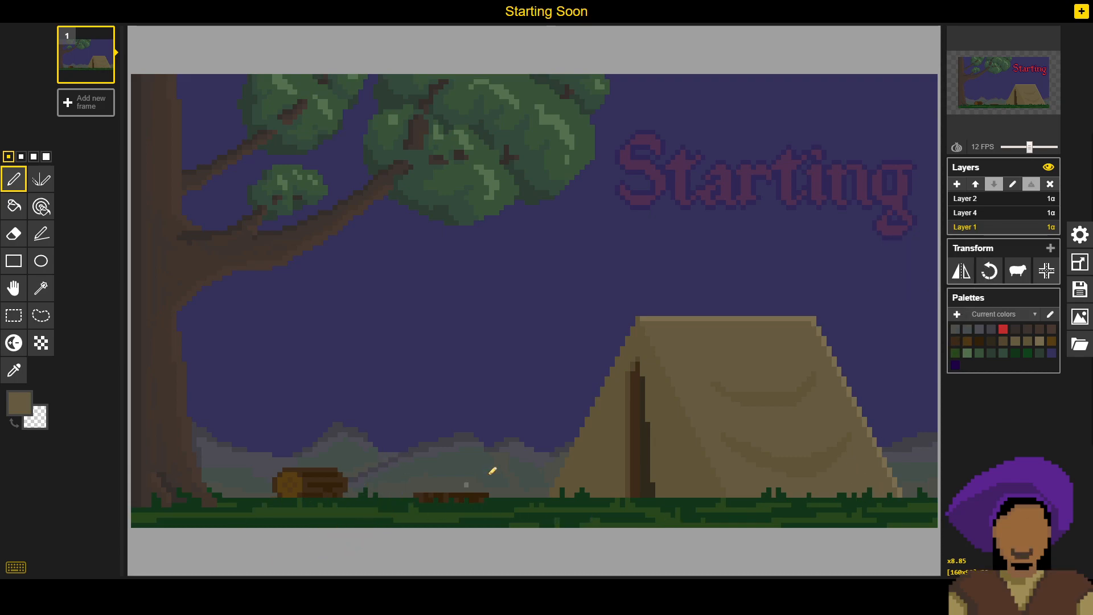
Step: Copy the ground strip from beside the tree roots to the canvas edge and open the Intermission sprite
click(13, 316)
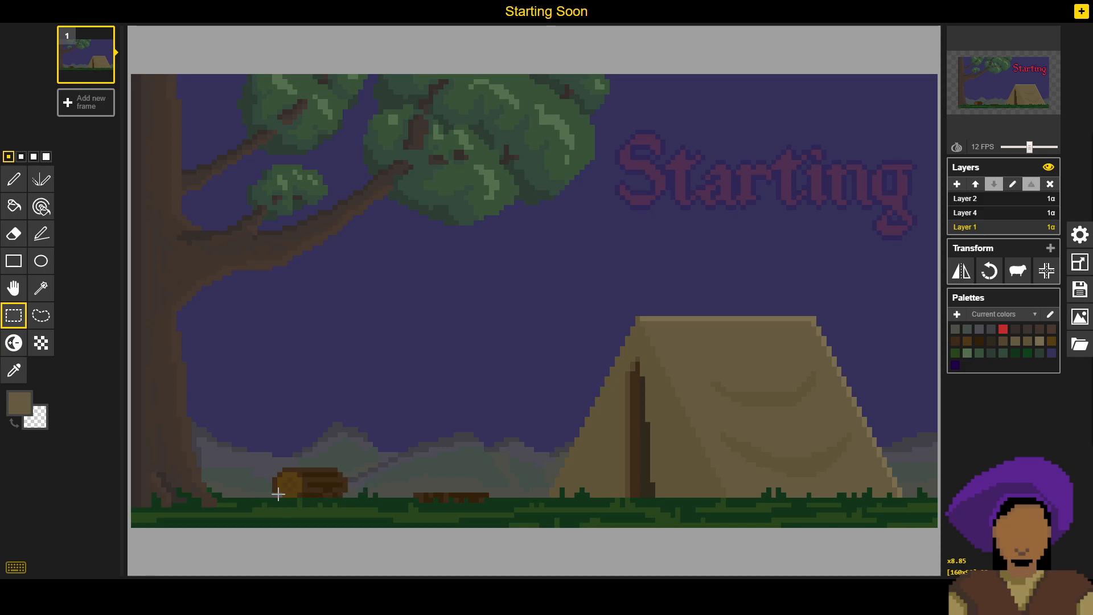
drag(258, 488, 934, 532)
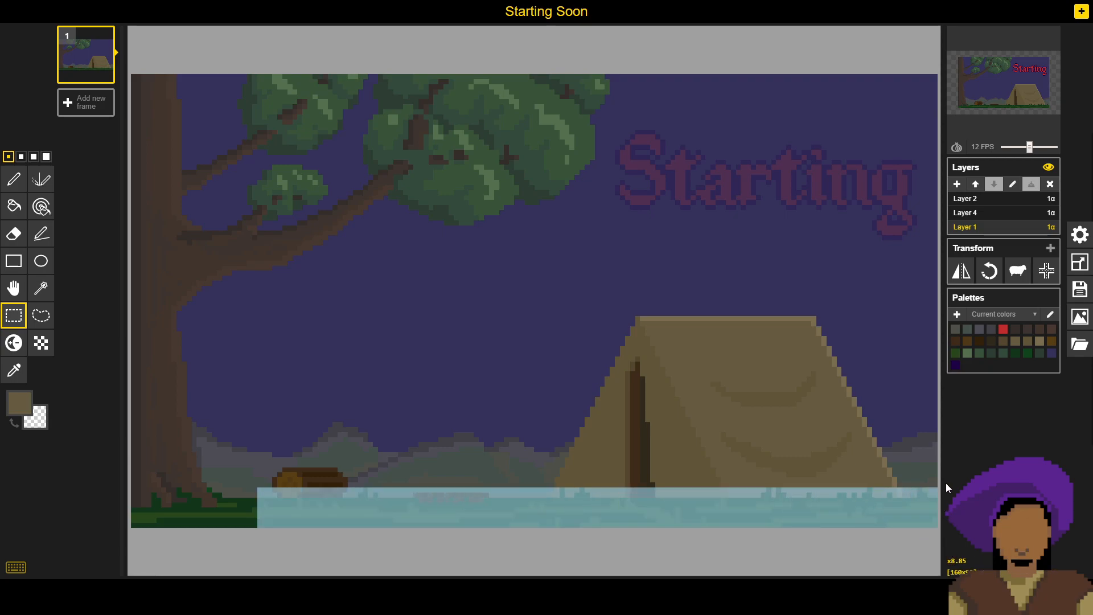
click(1080, 347)
click(987, 243)
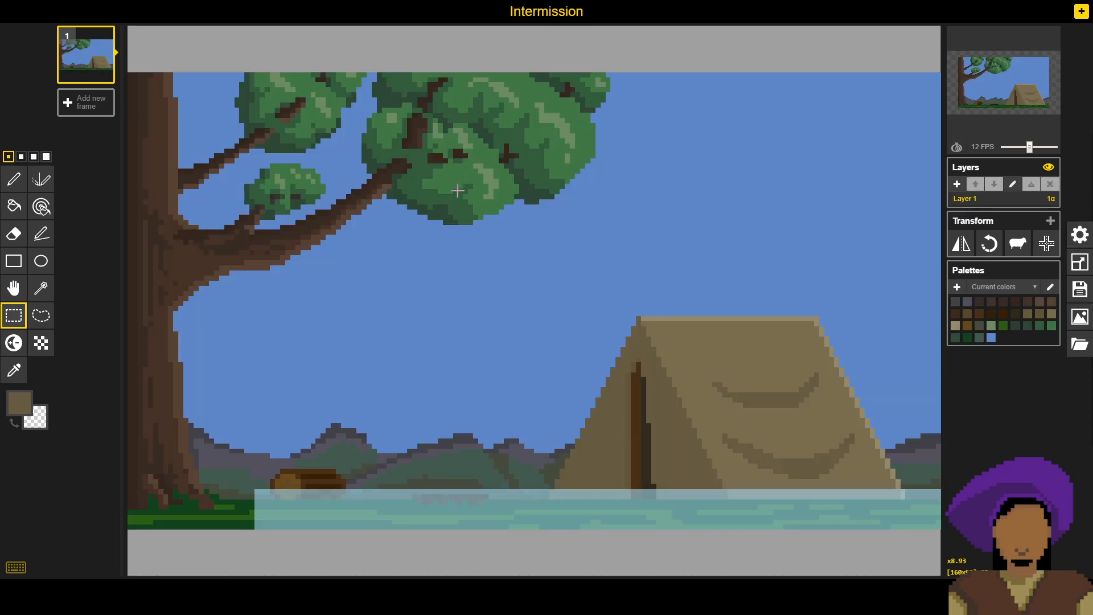
Step: Paste the copied ground strip onto a new layer and move that layer below Layer 1
click(957, 184)
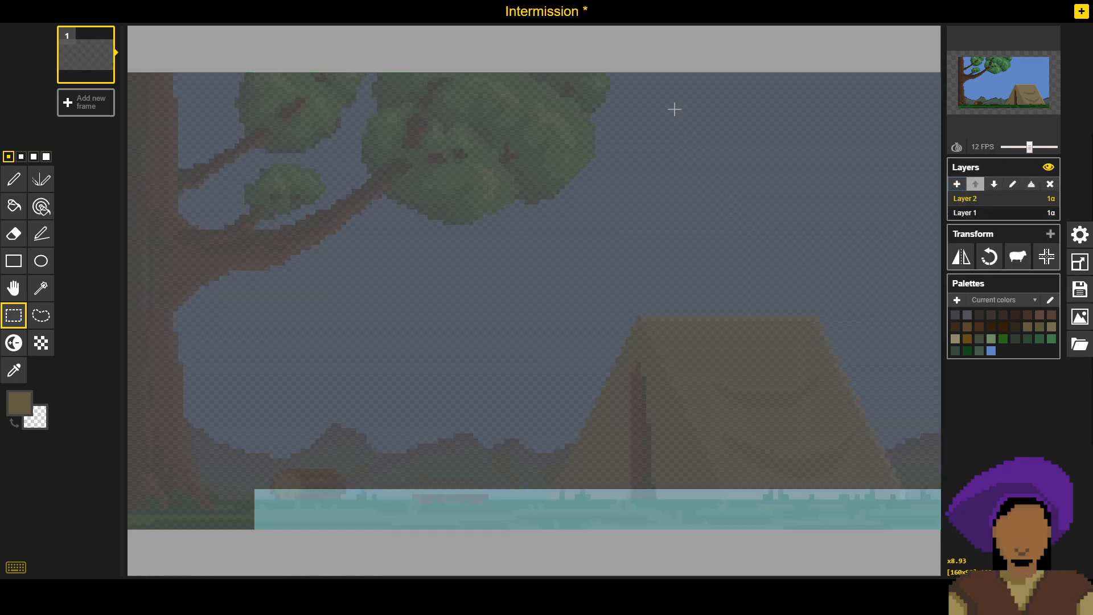
key(ctrl+v)
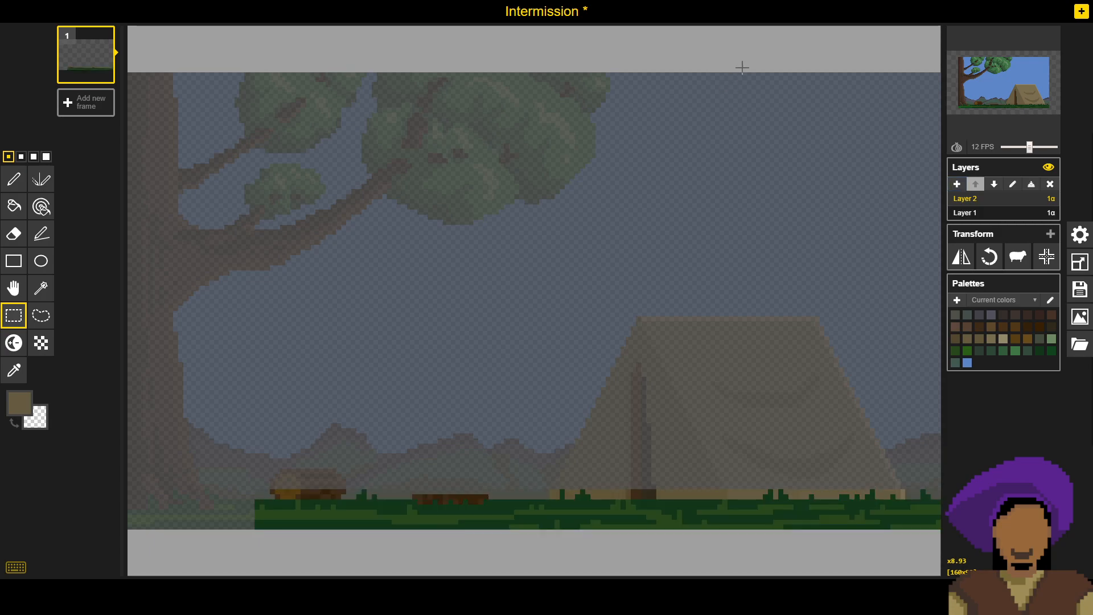
click(994, 184)
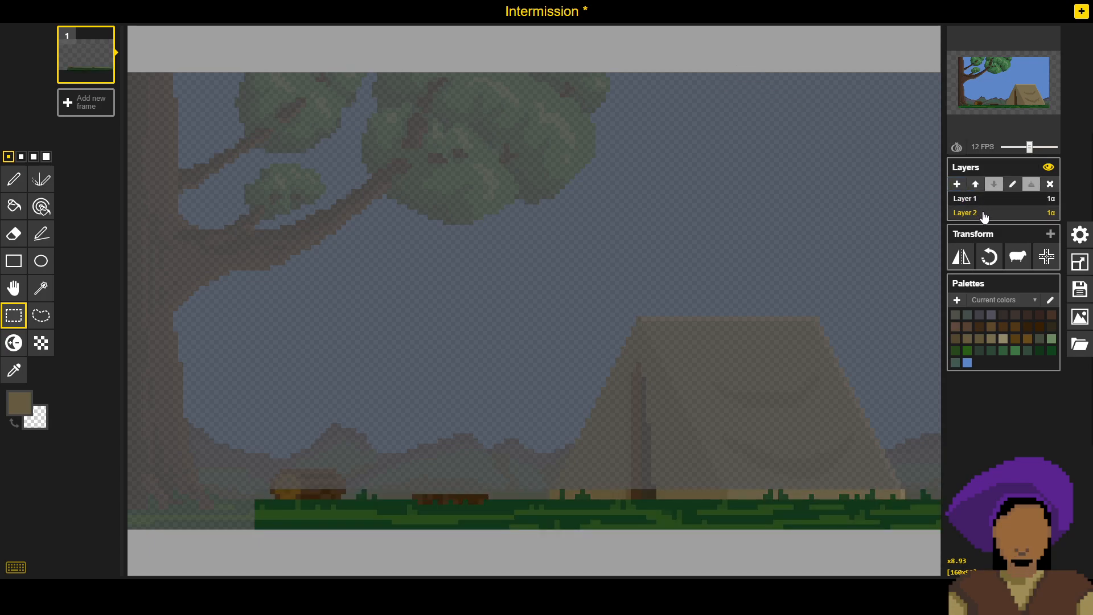
click(990, 201)
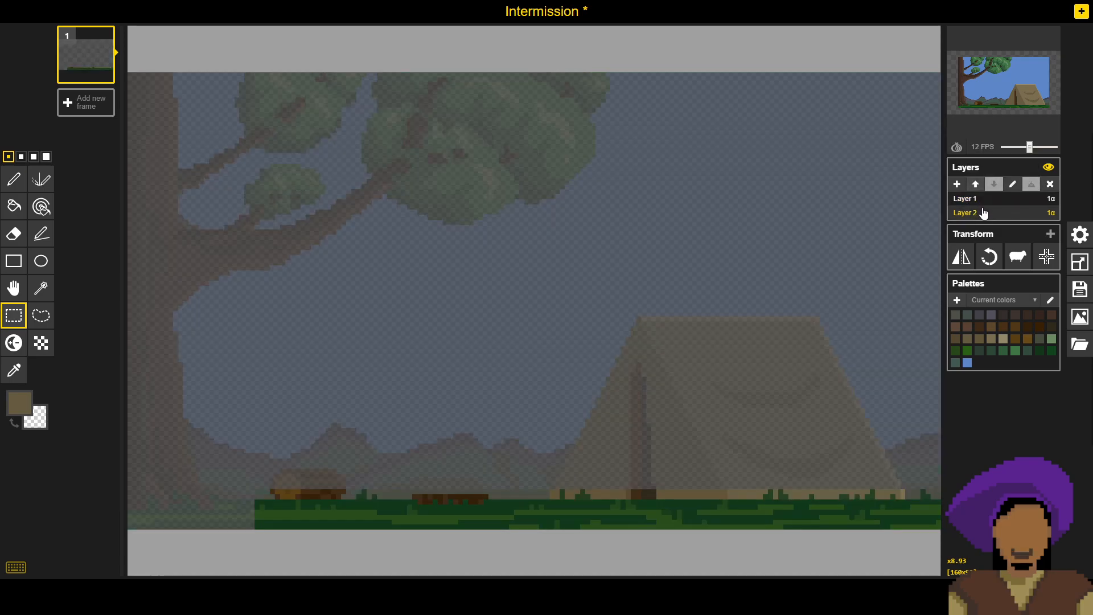
click(985, 213)
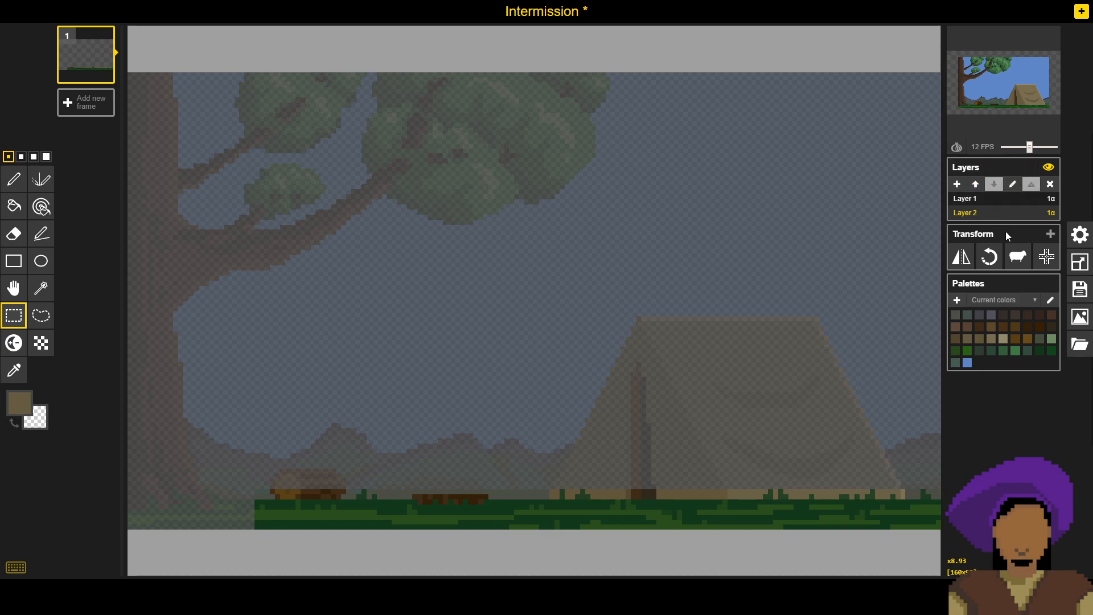
Step: Set the layer opacity to 0.80 in the miscellaneous settings
click(1079, 235)
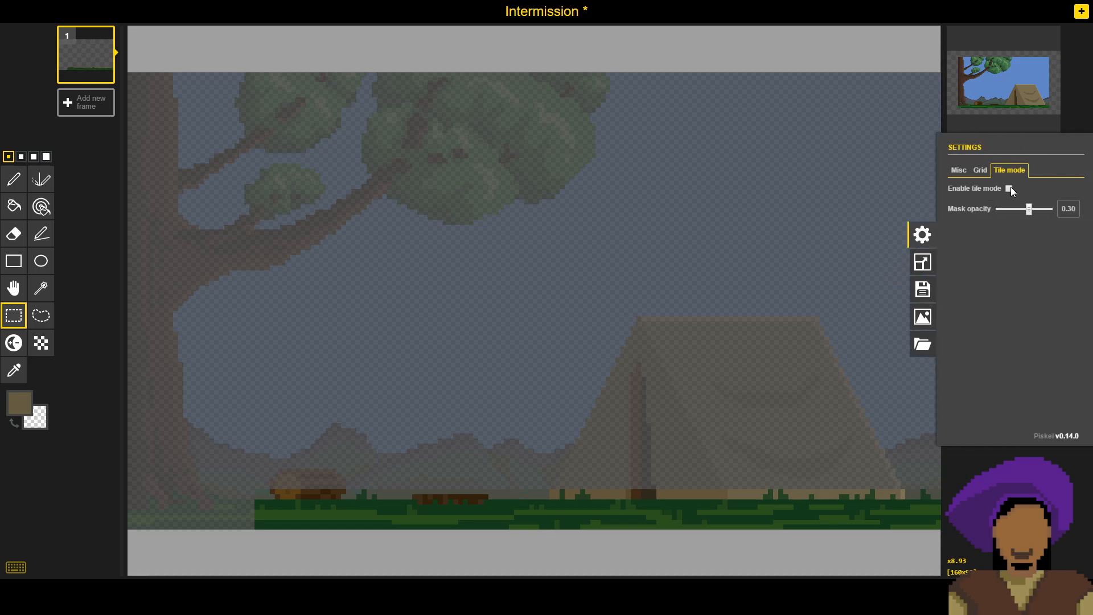
click(980, 170)
click(965, 175)
drag(1011, 209, 1040, 211)
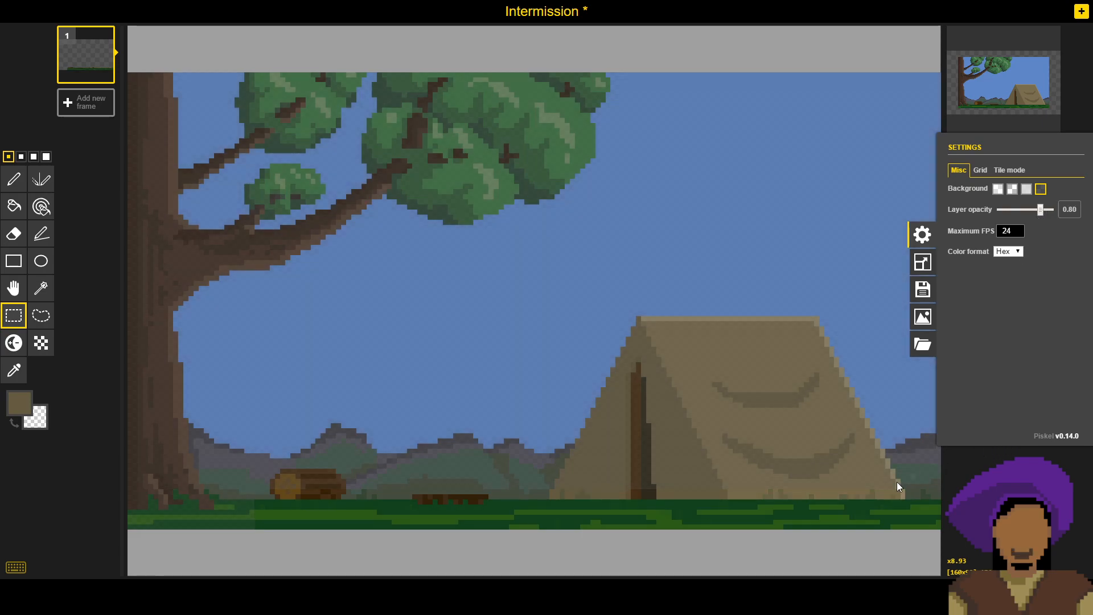
click(749, 573)
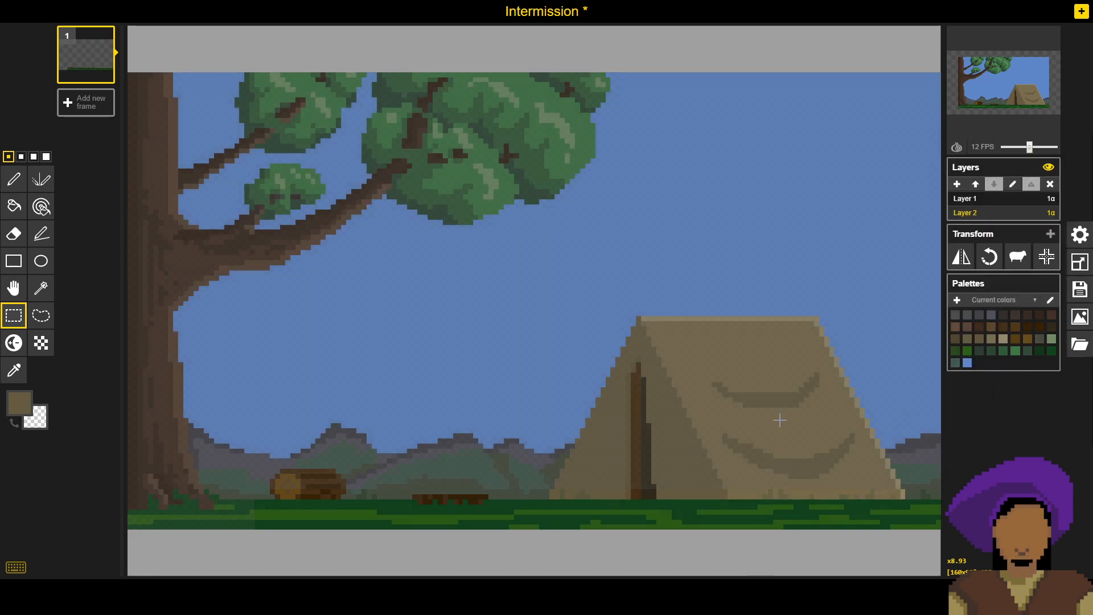
Step: Examine the ground around the tree base and log, comparing Layer 1 with the pasted strip on Layer 2
scroll(430, 482, up, 2)
scroll(430, 482, up, 6)
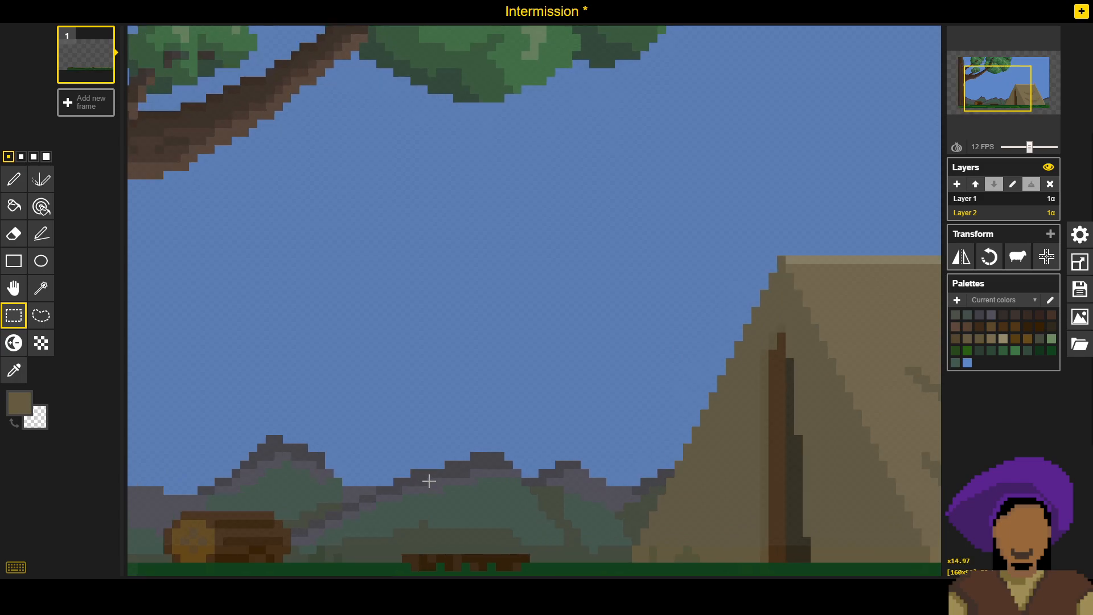
drag(430, 482, 702, 296)
scroll(399, 375, up, 4)
drag(398, 375, 423, 332)
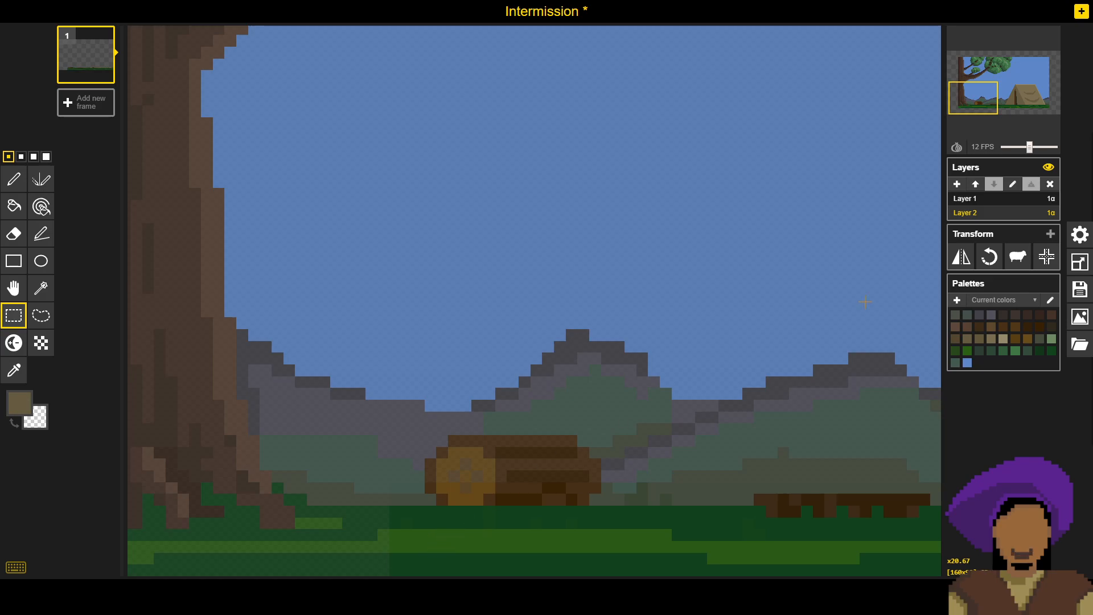
click(994, 199)
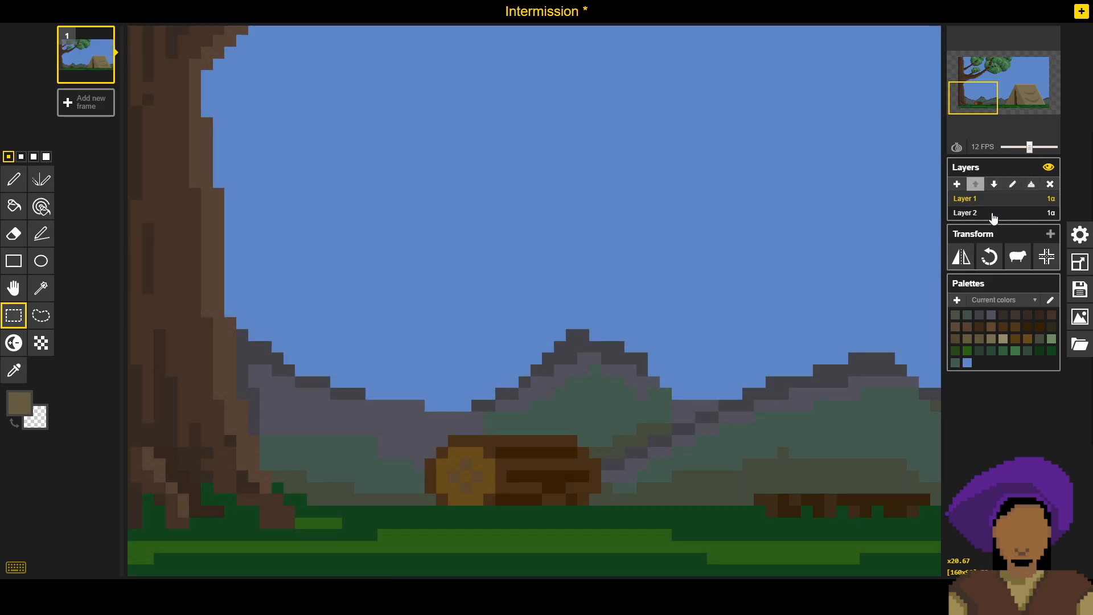
click(993, 214)
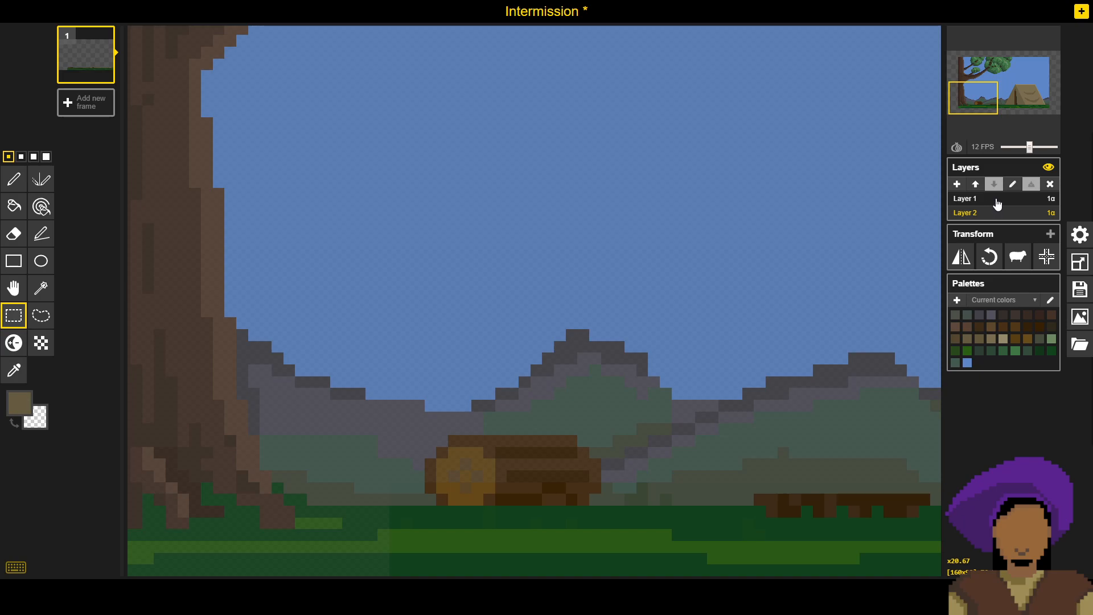
click(997, 201)
click(994, 214)
click(997, 201)
Step: Move Layer 1 below Layer 2 and compare the grass on both layers
click(994, 184)
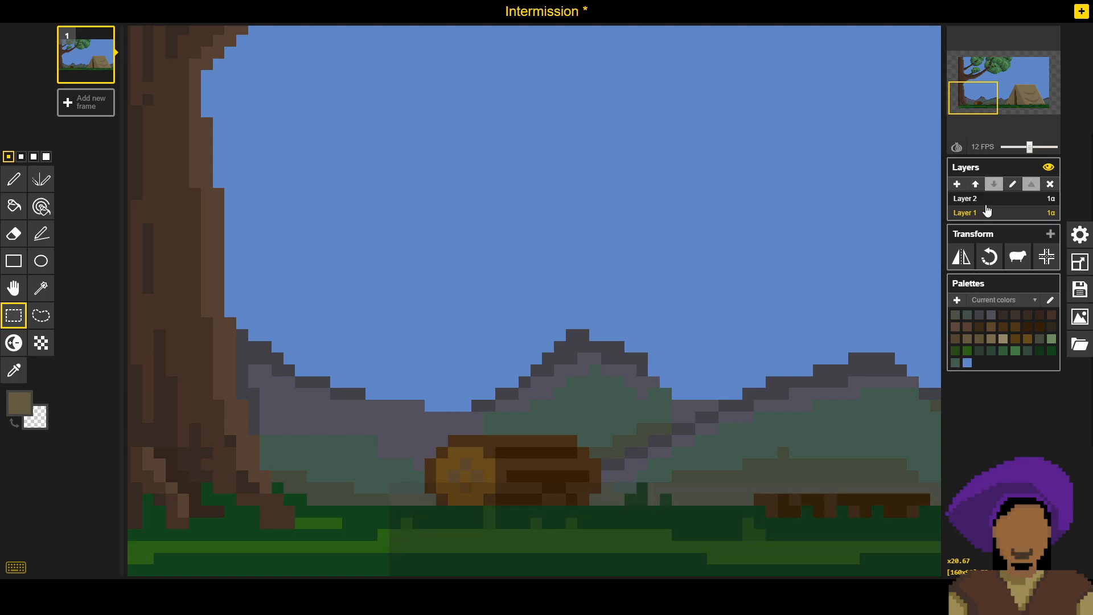
click(991, 199)
click(992, 213)
click(995, 201)
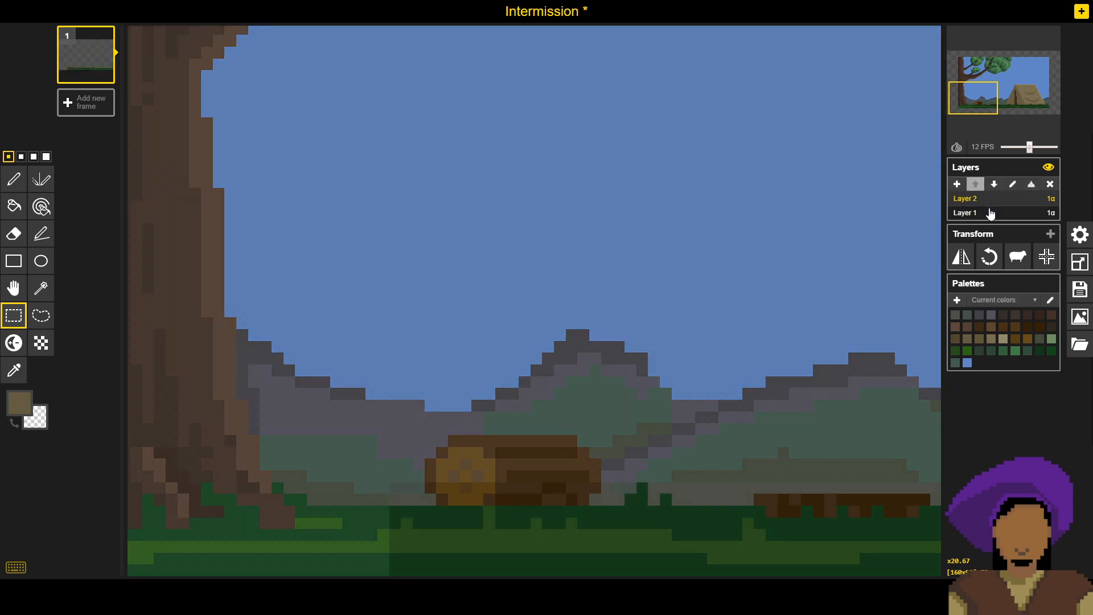
click(991, 214)
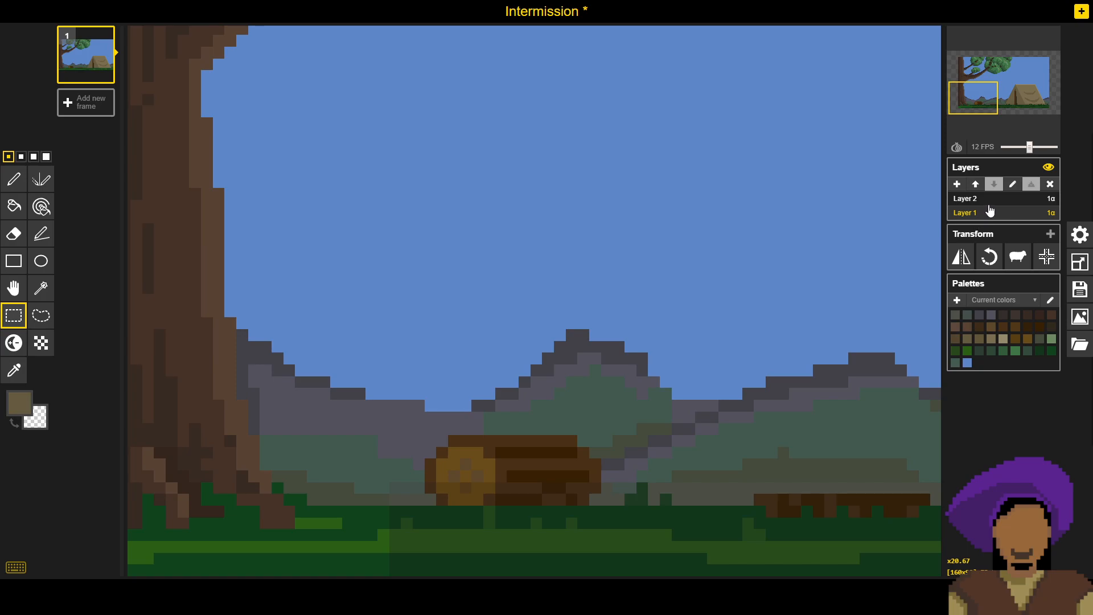
click(992, 201)
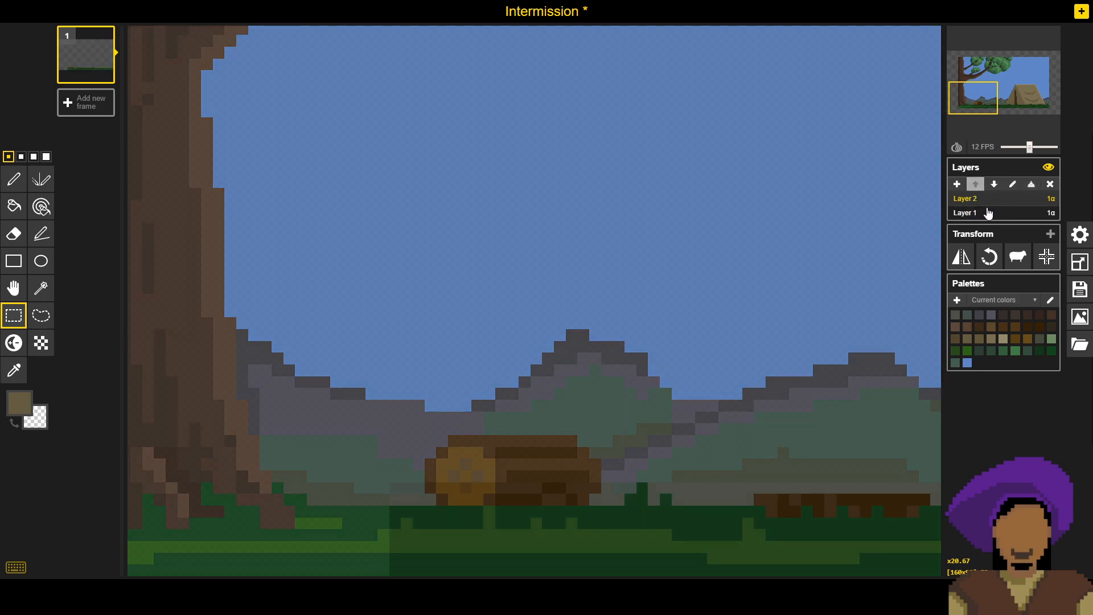
Step: Trace the light green grass blades onto Layer 1 along the ground from the log to the tent, using the sampled light grass green
click(988, 213)
key(o)
click(387, 547)
key(p)
drag(494, 518, 488, 508)
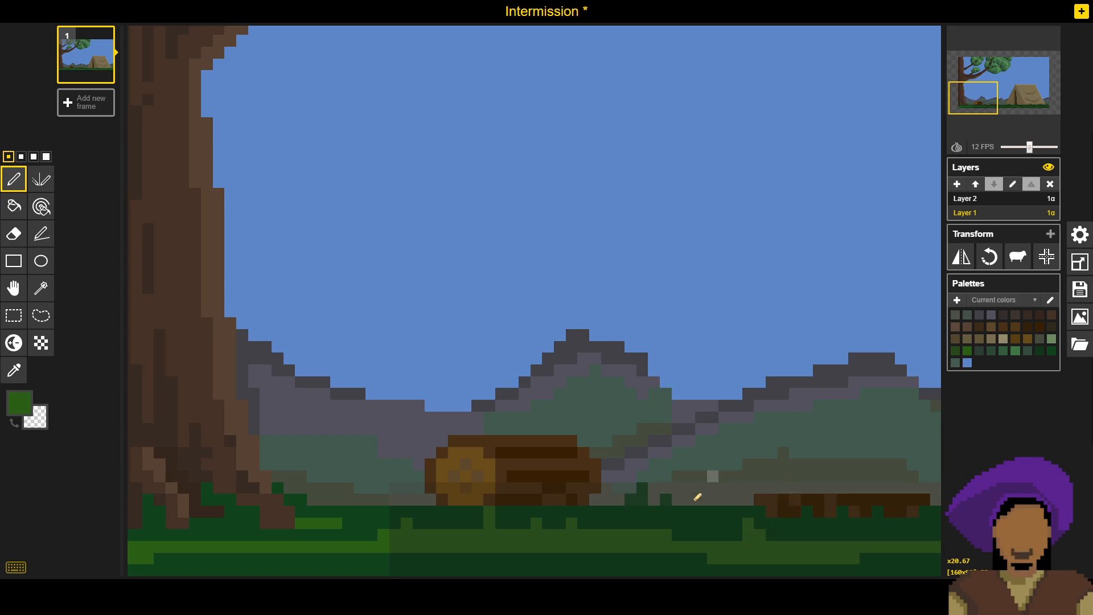
drag(771, 477, 439, 380)
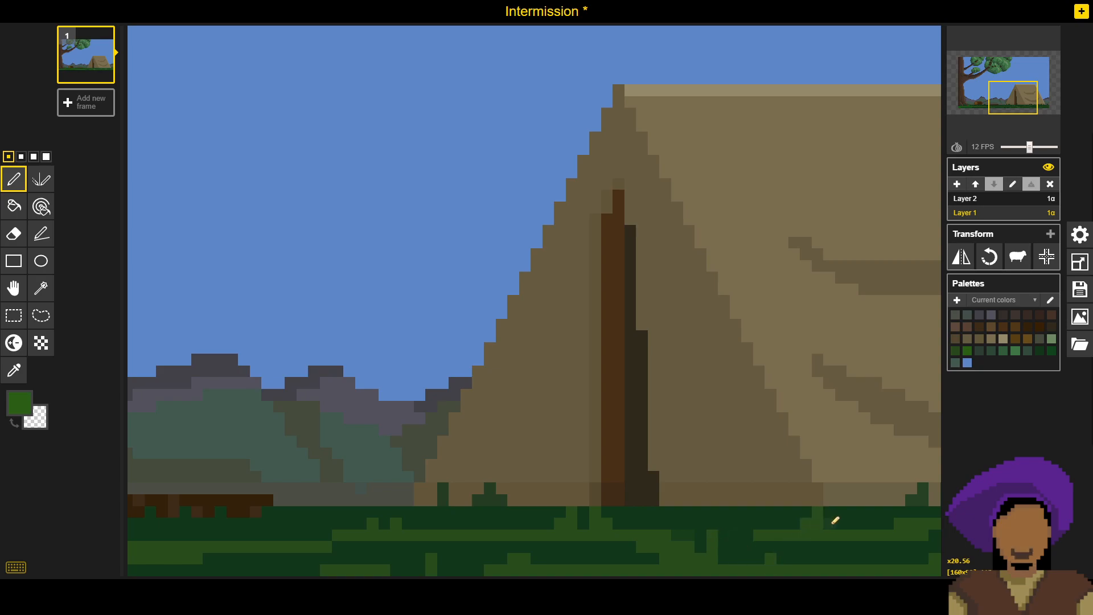
Step: Trace the dark green grass tufts onto Layer 1 beside the log and at the tent's front-left corner, using the sampled dark grass green
alt+click(692, 521)
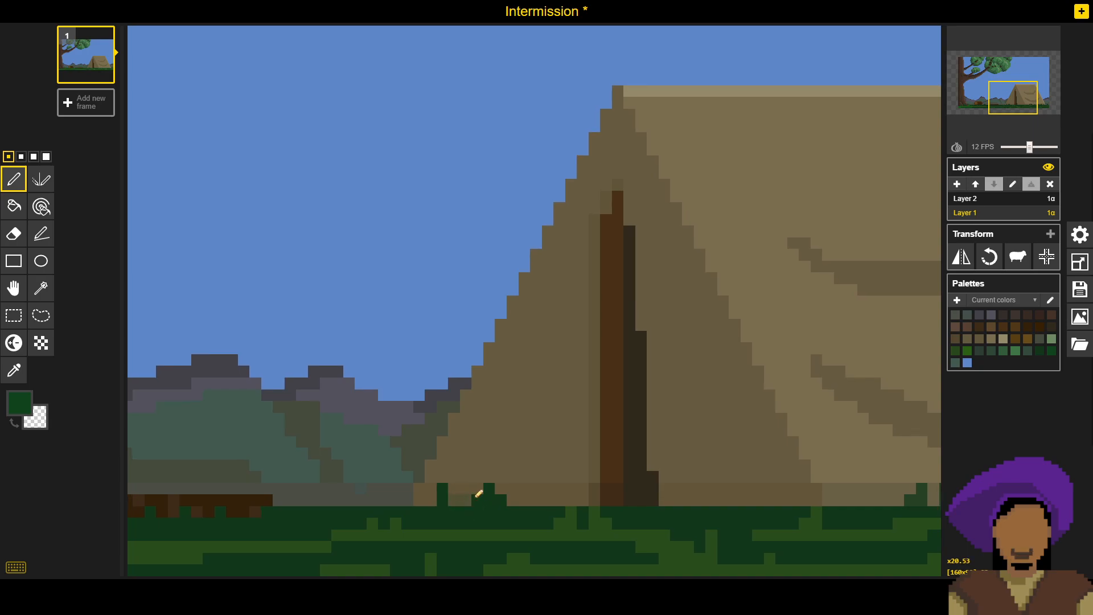
drag(385, 478, 677, 461)
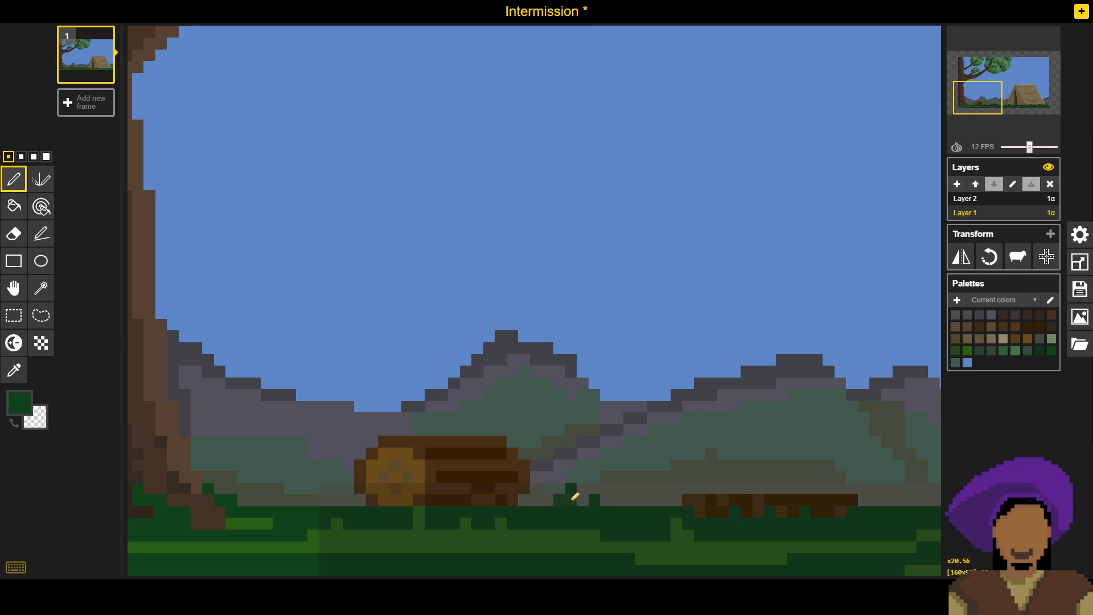
drag(704, 441, 236, 461)
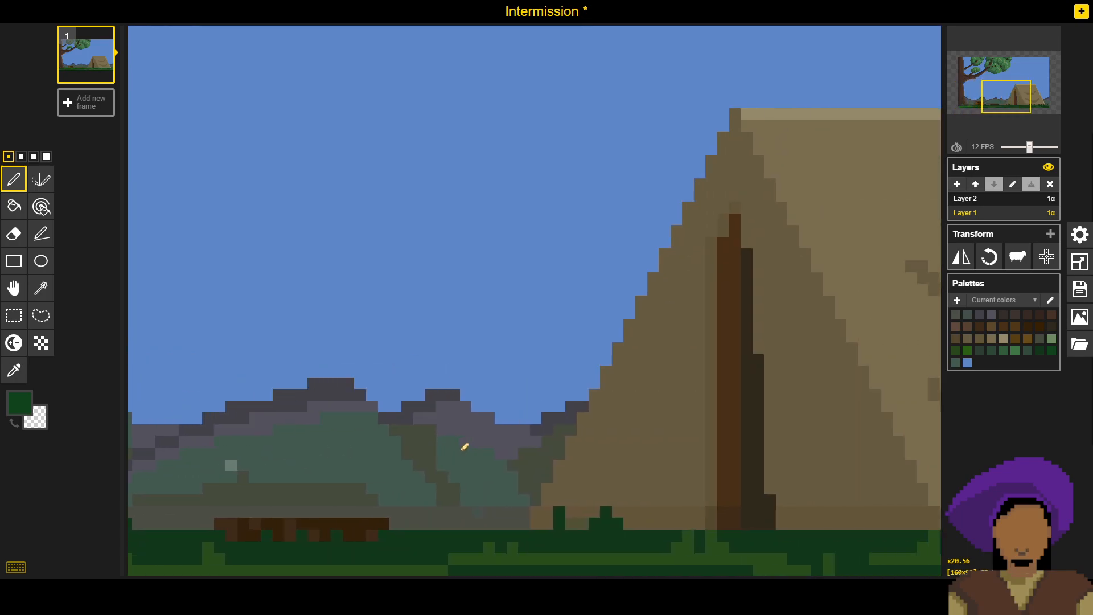
drag(680, 475, 282, 499)
drag(526, 499, 456, 476)
drag(592, 488, 558, 448)
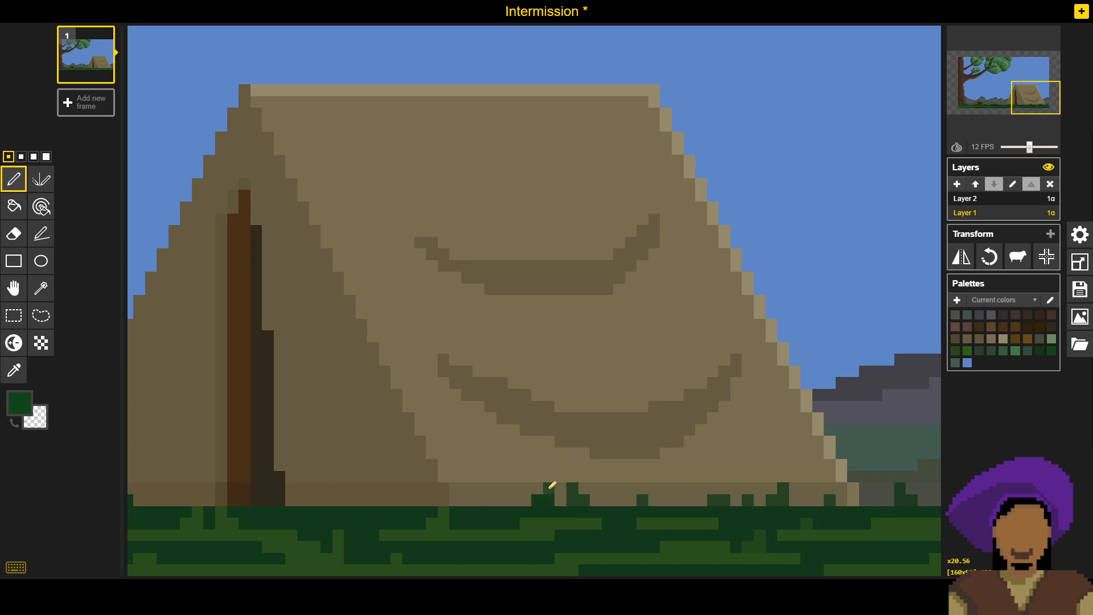
Step: Trace the dark green tufts along the base of the tent's side and just beyond its right corner, and sample the light grass green
drag(581, 489, 586, 500)
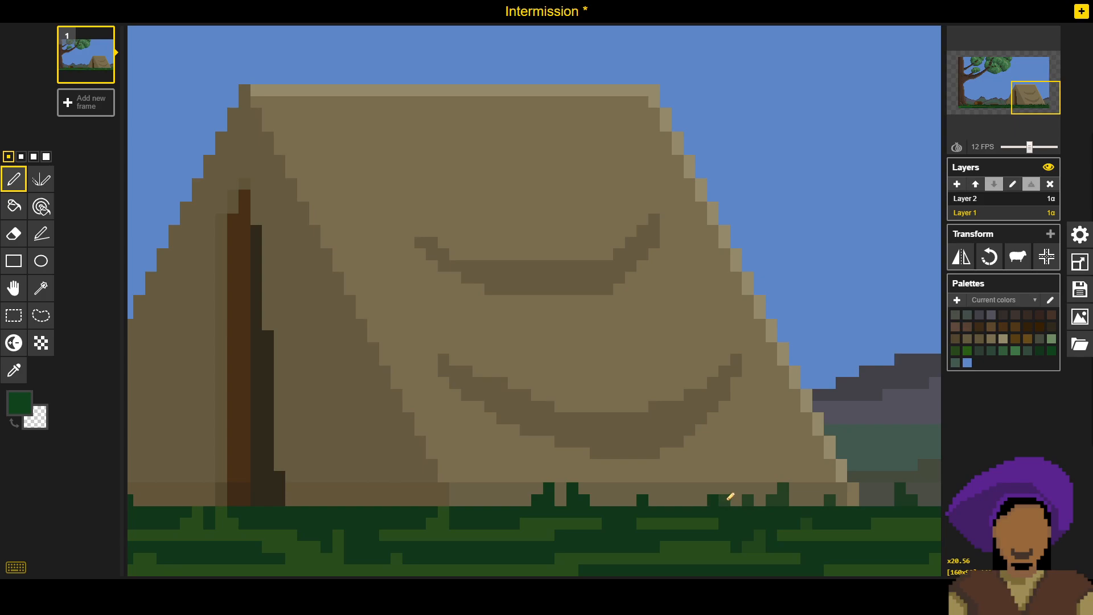
click(726, 501)
click(773, 500)
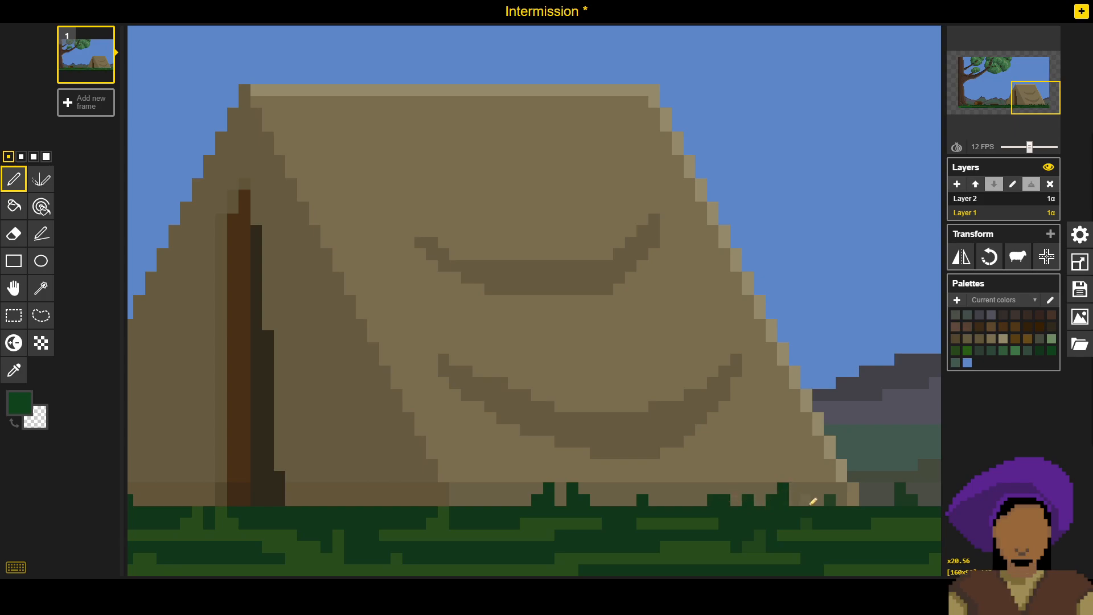
scroll(906, 499, down, 1)
click(904, 500)
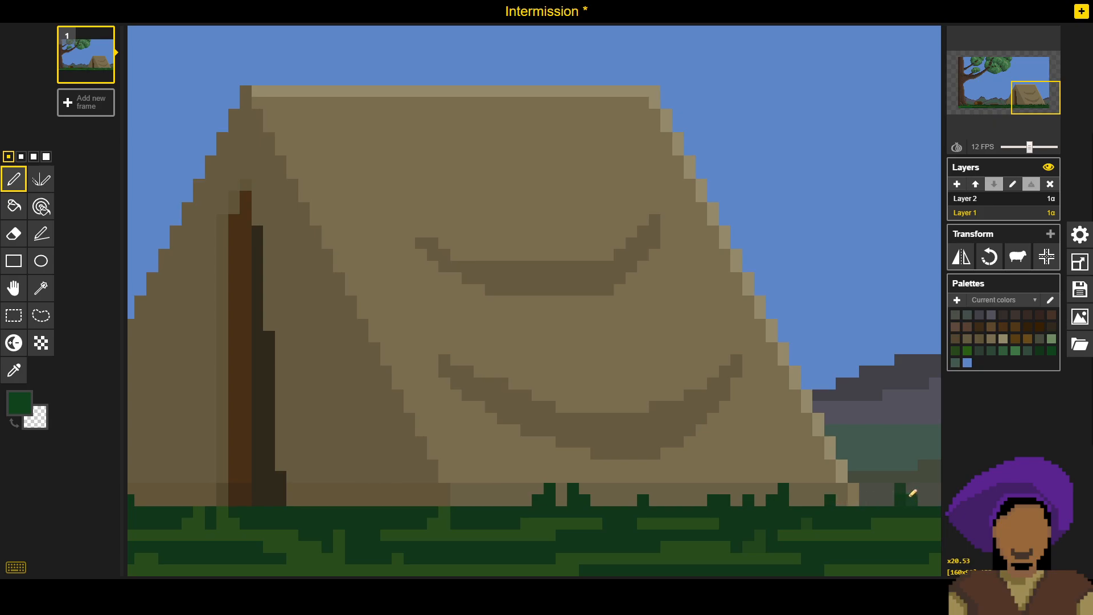
alt+click(877, 530)
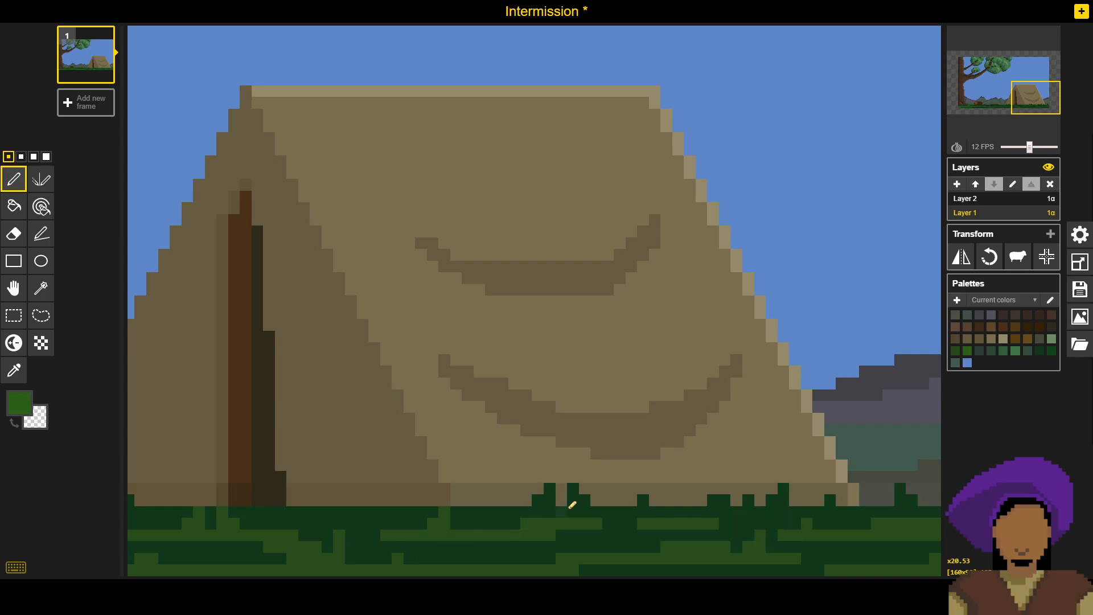
drag(817, 501, 857, 442)
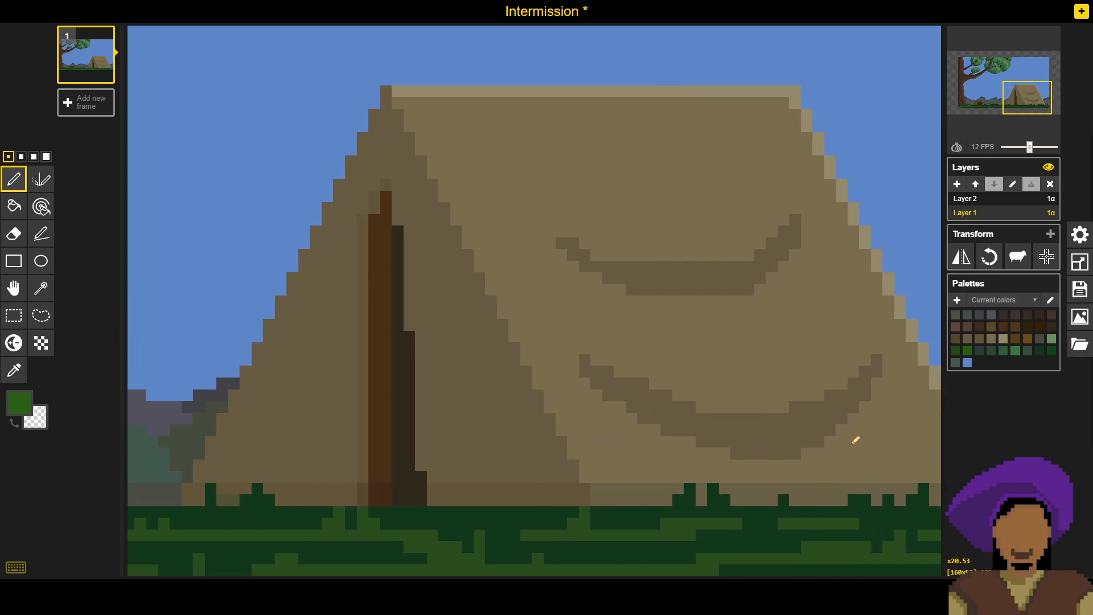
Step: Set the opacity of Layer 2 to 0 and make Layer 1 the active layer
click(1023, 202)
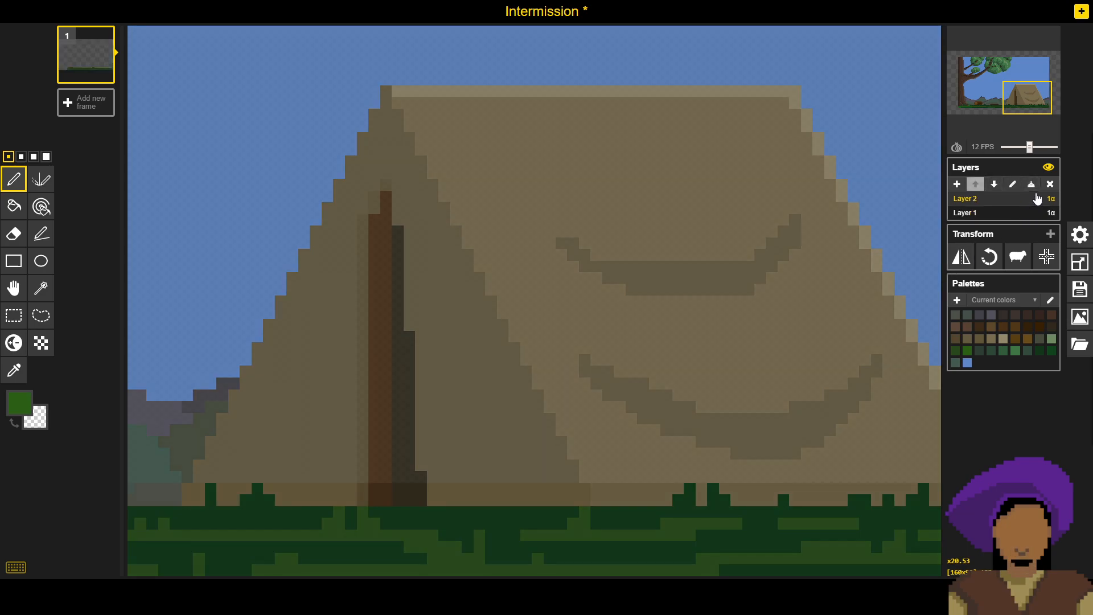
click(1058, 158)
click(980, 218)
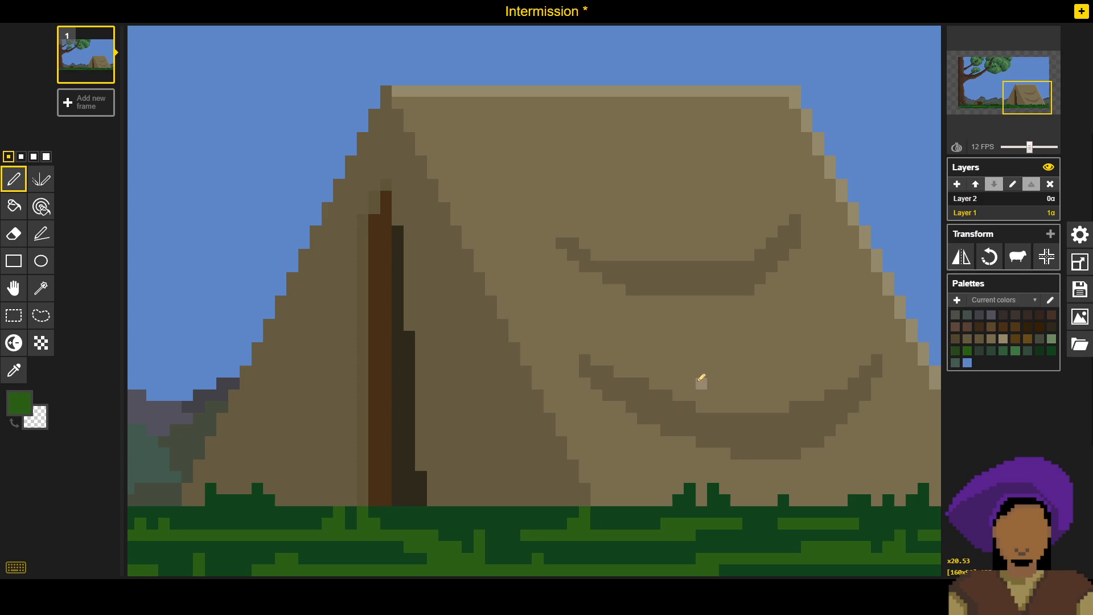
scroll(520, 368, down, 5)
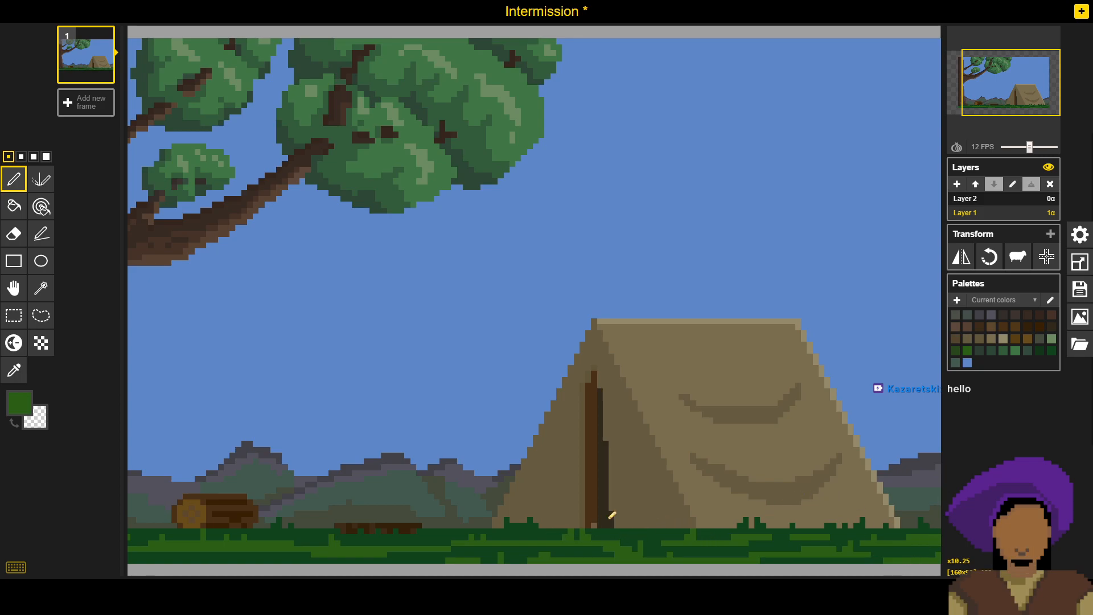
Step: Compare the traced grass on Layer 1 with the reference strip on Layer 2 across the whole scene
click(971, 202)
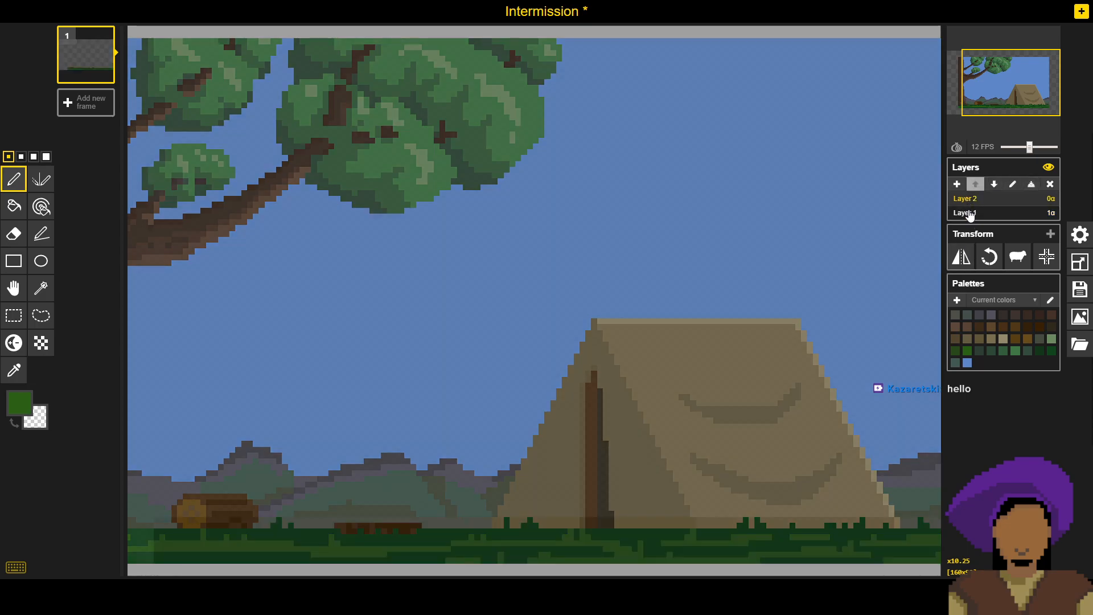
click(970, 215)
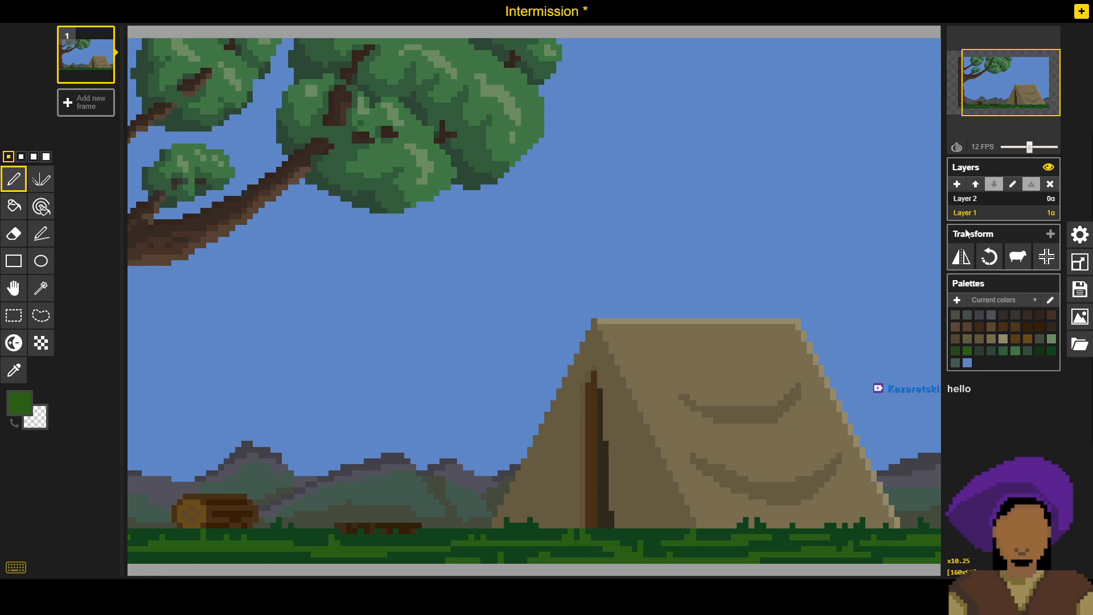
click(971, 203)
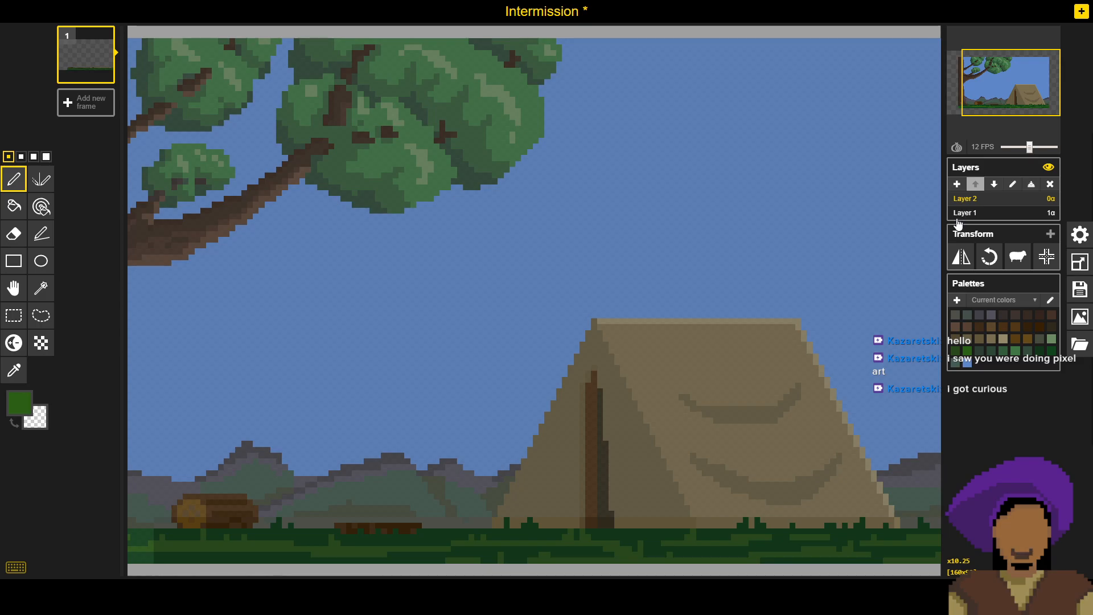
click(979, 214)
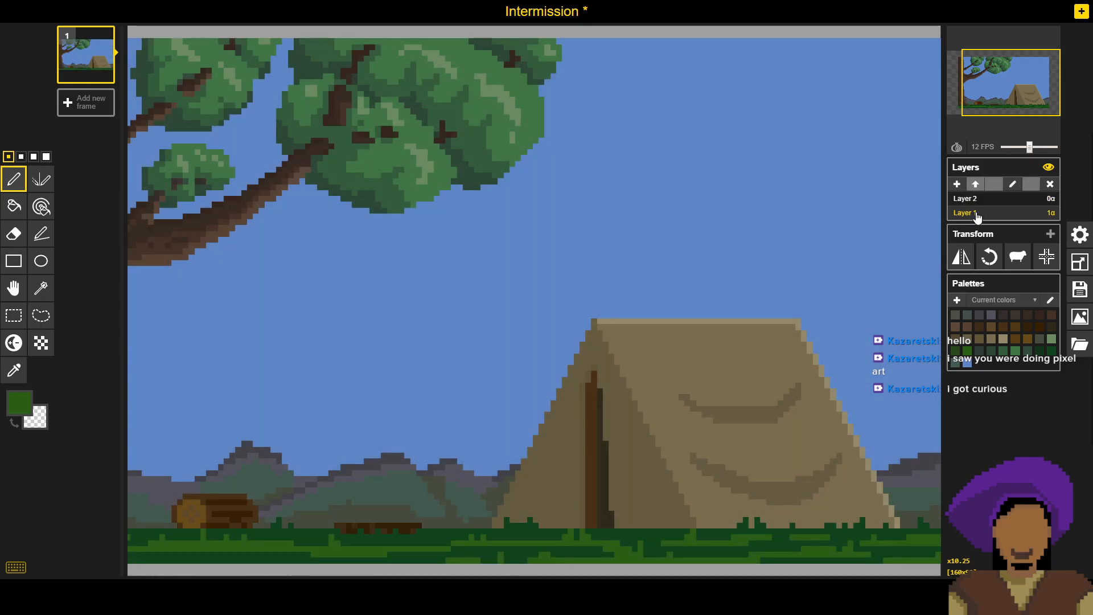
click(978, 204)
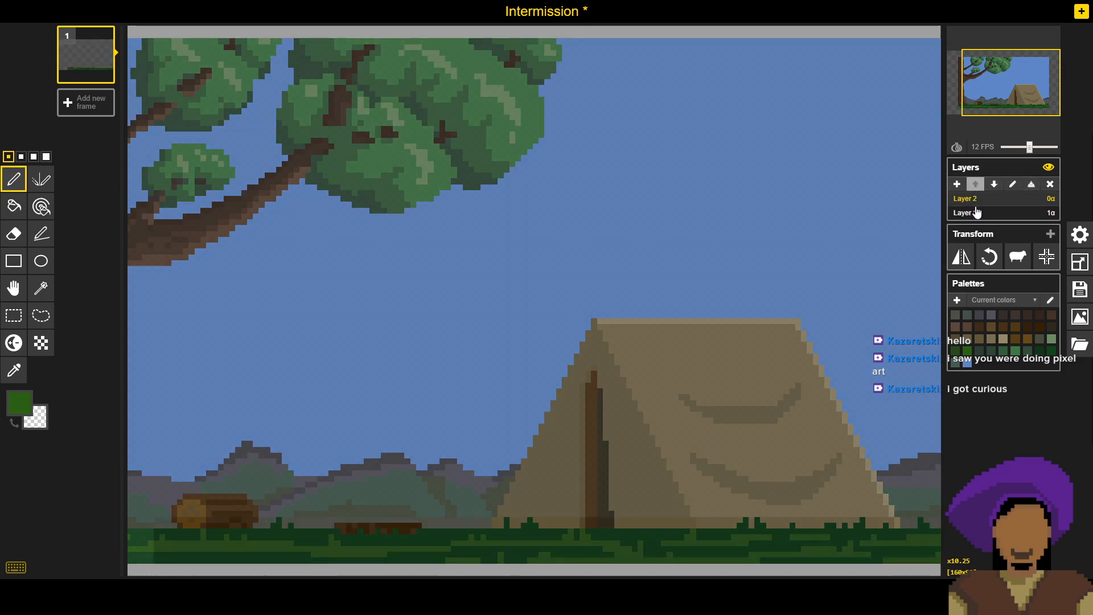
click(975, 215)
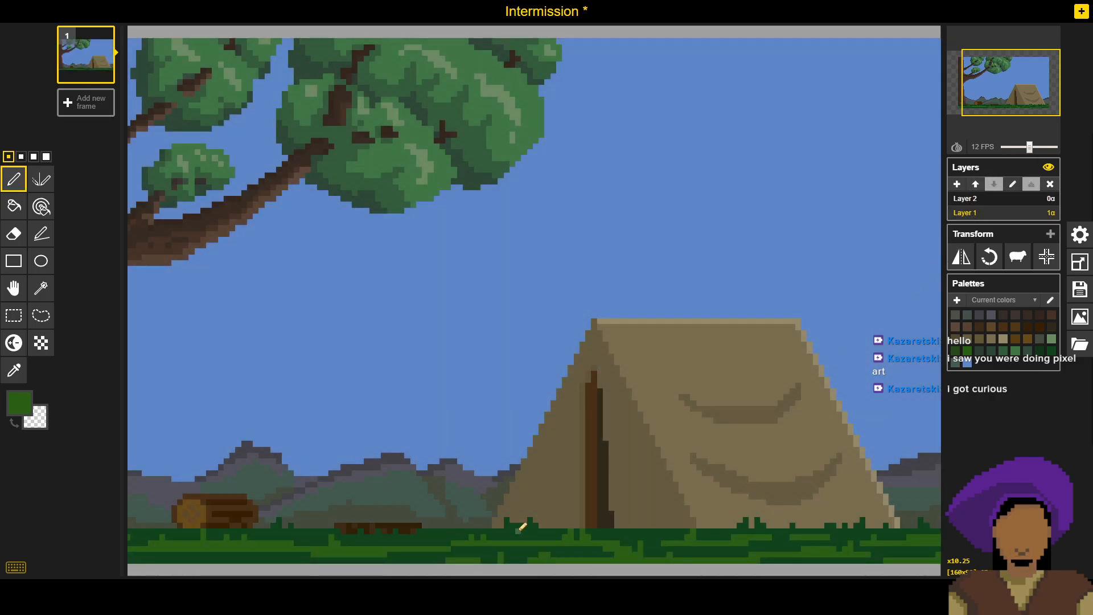
Step: Paint over the extra dark green pixels between the two grass blades at the tent's front-left corner with the sampled tent brown
drag(518, 527, 553, 526)
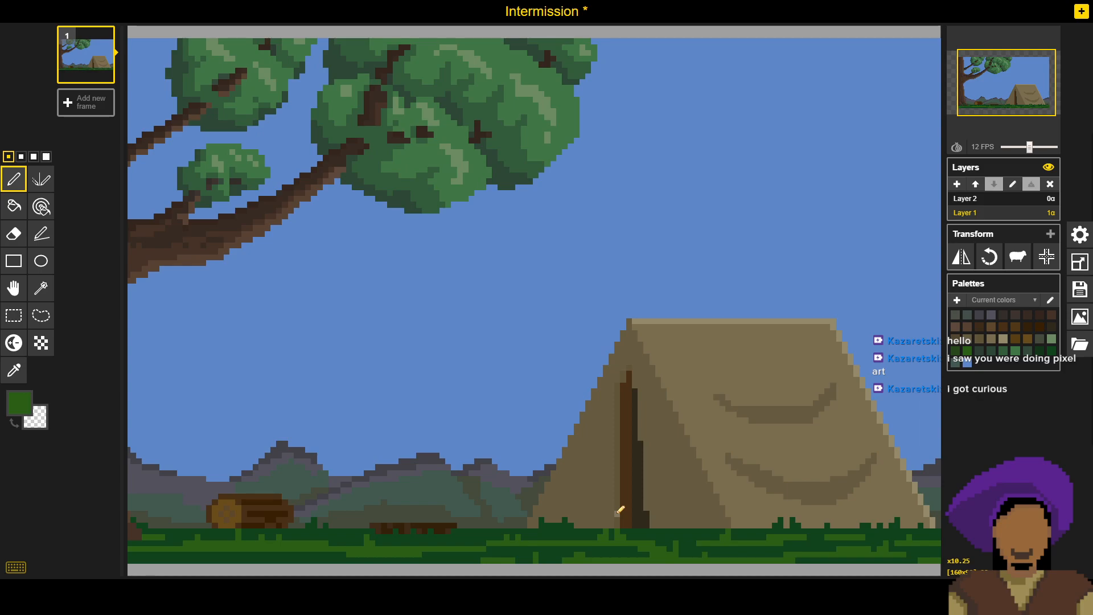
scroll(620, 511, up, 3)
scroll(737, 473, down, 3)
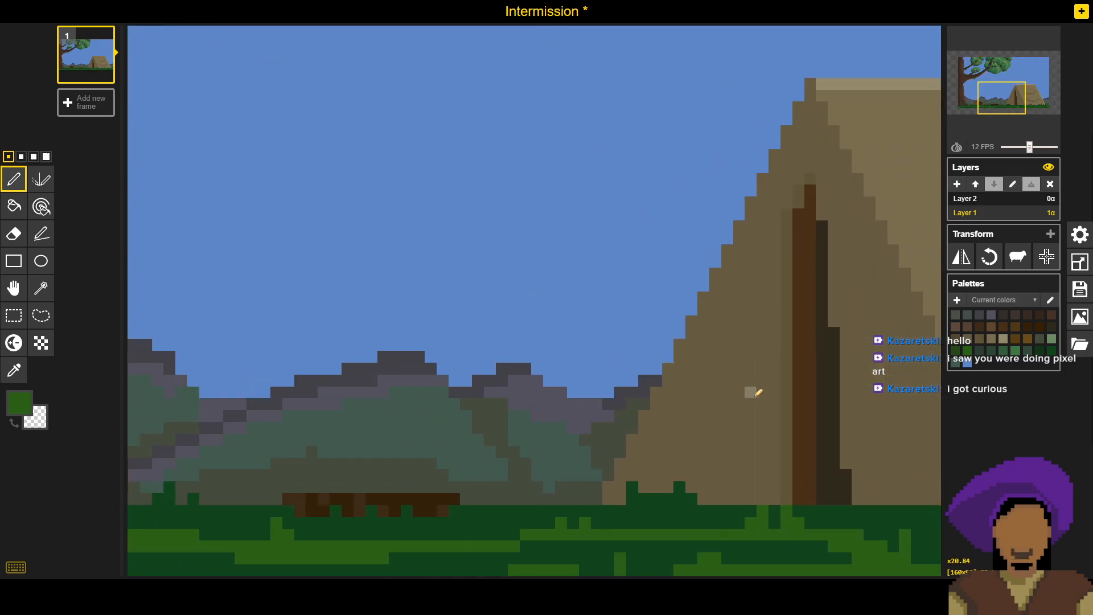
scroll(777, 513, up, 4)
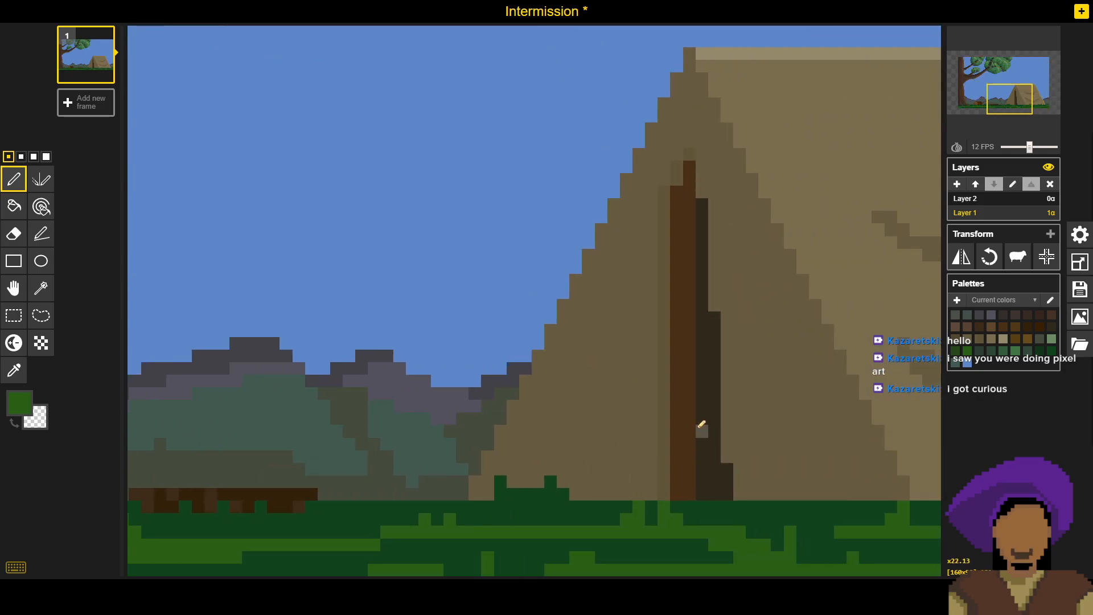
key(o)
click(602, 456)
key(p)
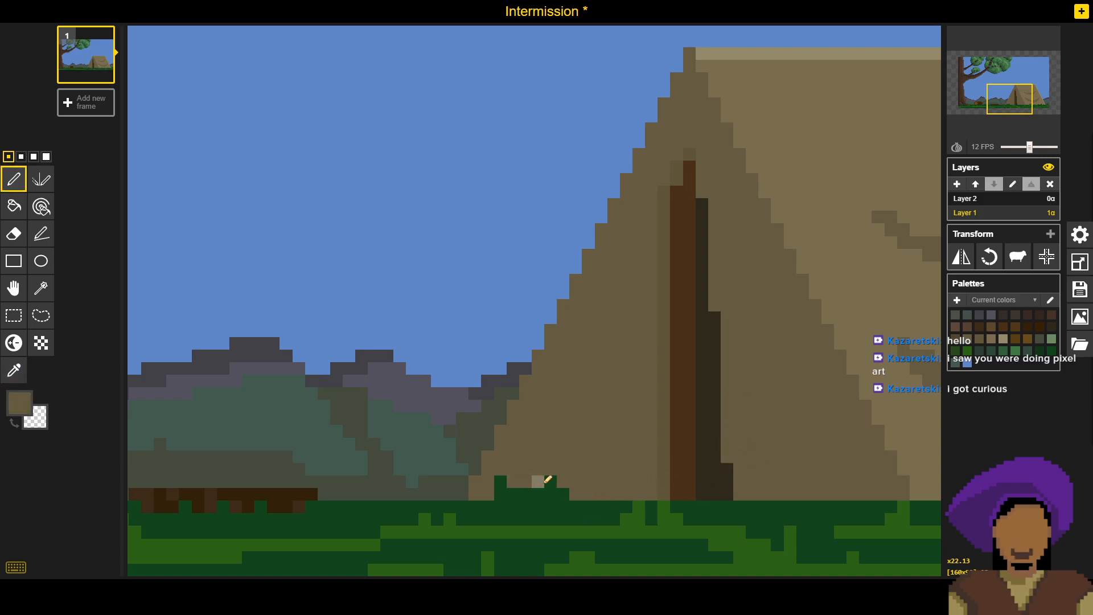
drag(535, 488, 513, 493)
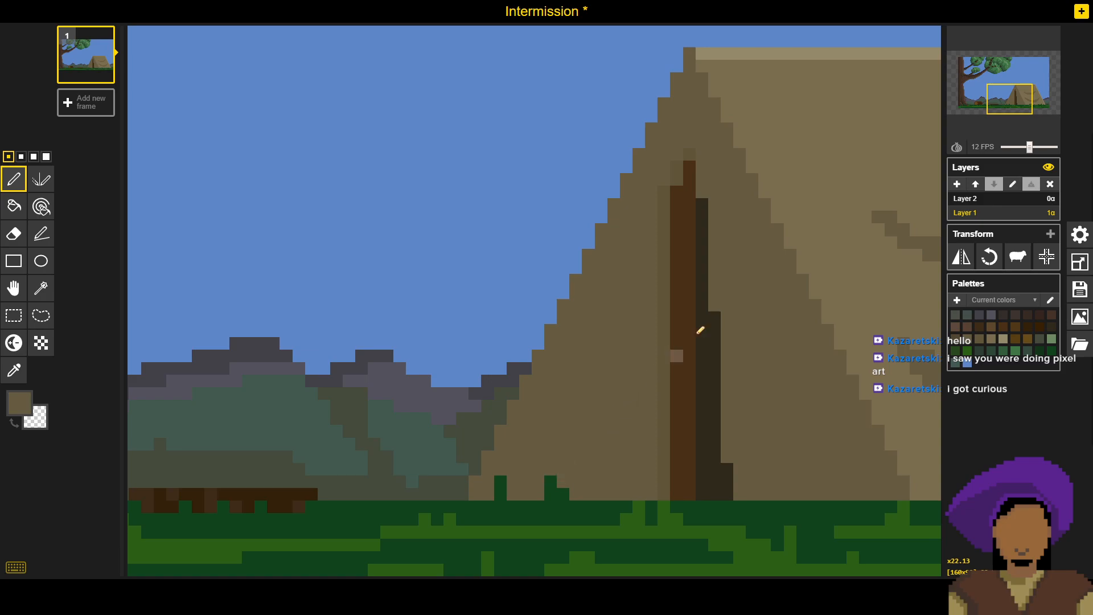
Step: Check the tuft against Layer 2 and restore its missing dark green pixel left of the right-hand blade on Layer 1
click(967, 198)
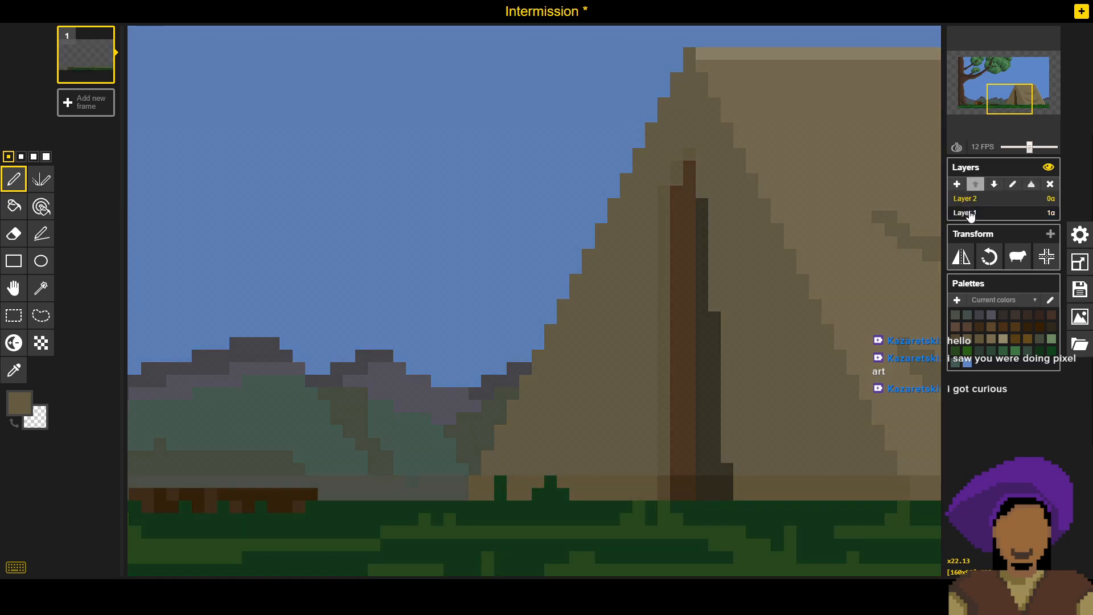
click(971, 213)
key(o)
click(548, 493)
key(p)
drag(550, 493, 536, 494)
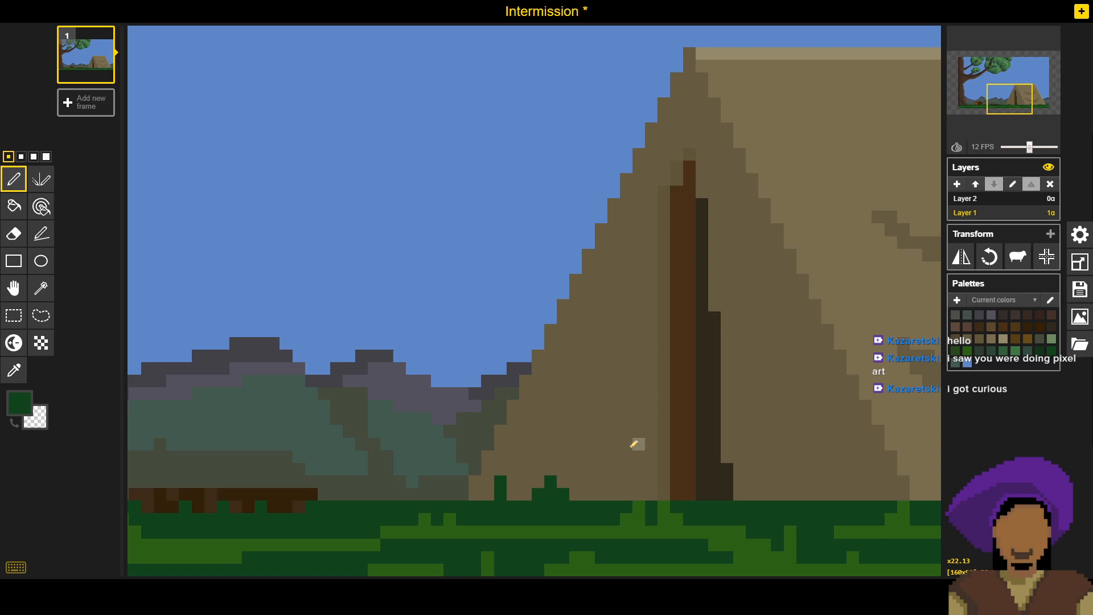
Step: Save the Intermission sprite to its existing file
scroll(638, 443, down, 3)
scroll(612, 346, down, 1)
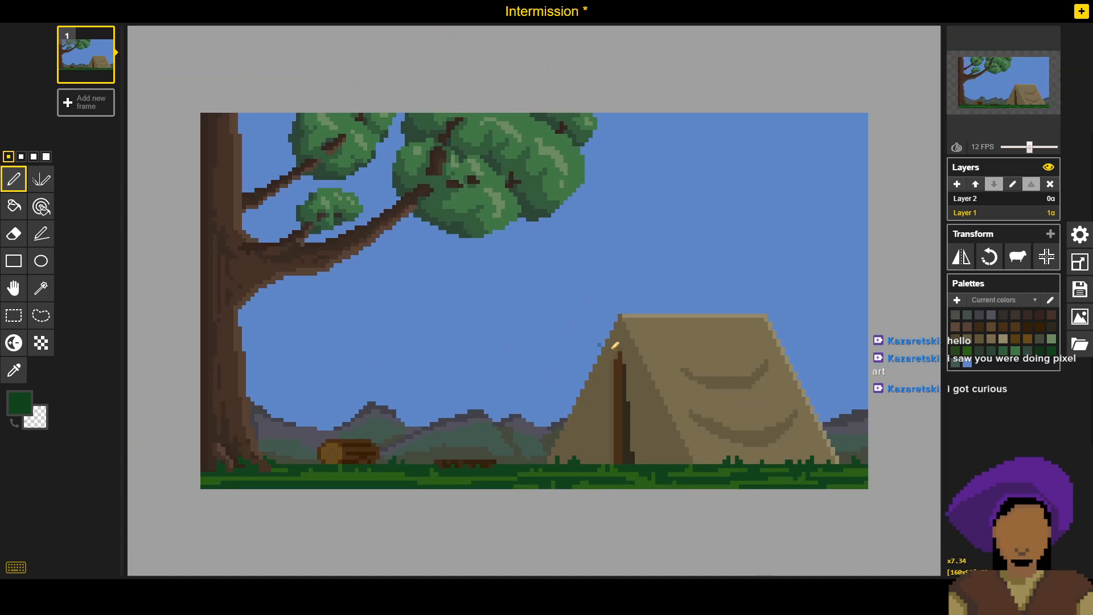
click(1079, 293)
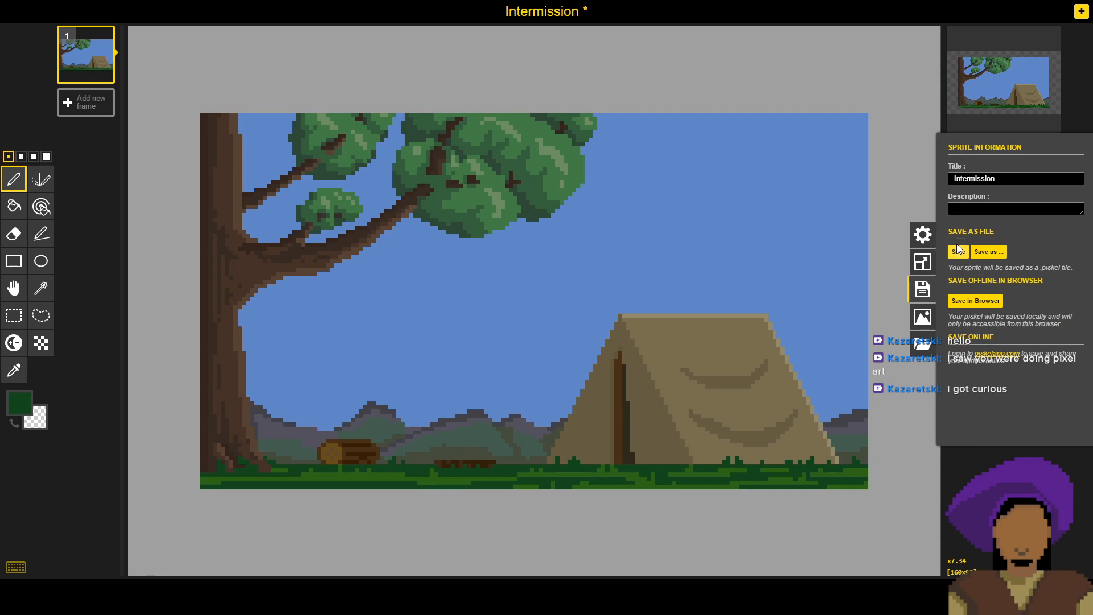
click(960, 249)
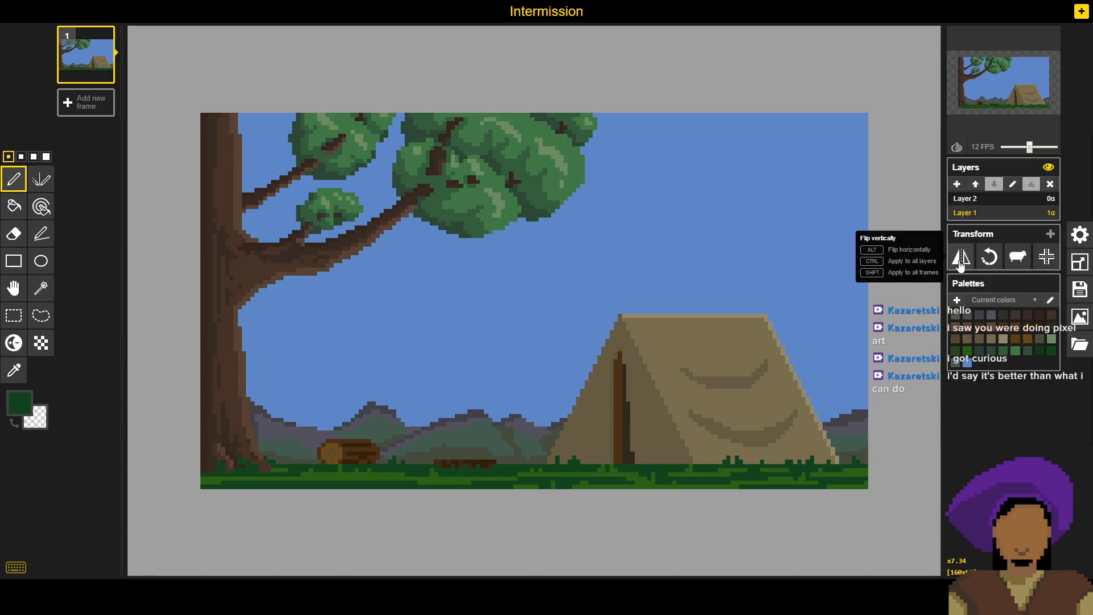
Step: Delete the reference Layer 2 and save the single-layer Intermission sprite again
scroll(844, 306, up, 1)
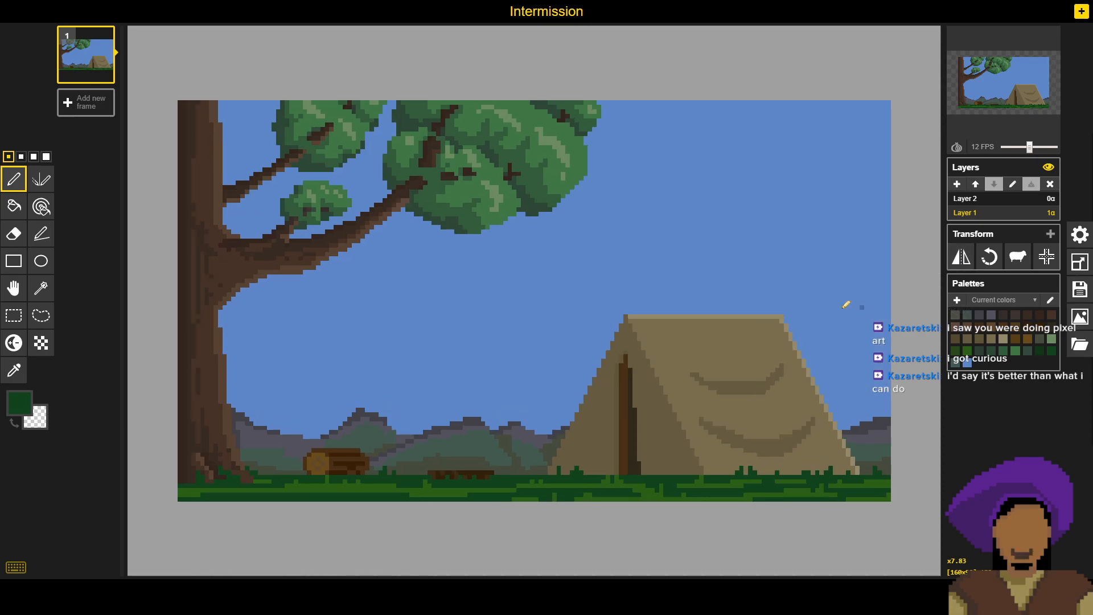
click(1034, 204)
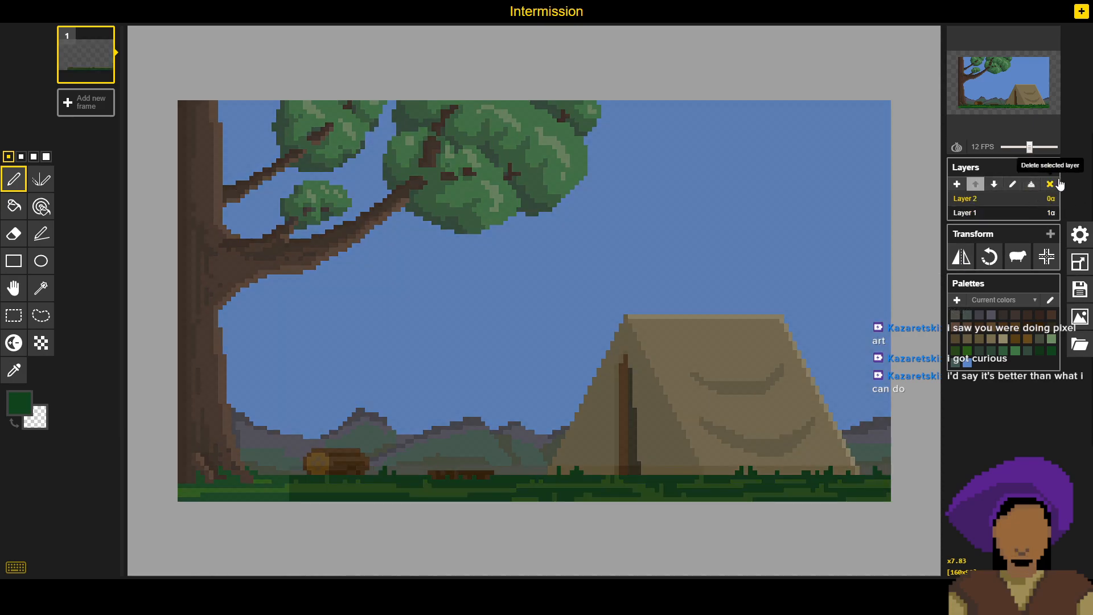
click(1051, 183)
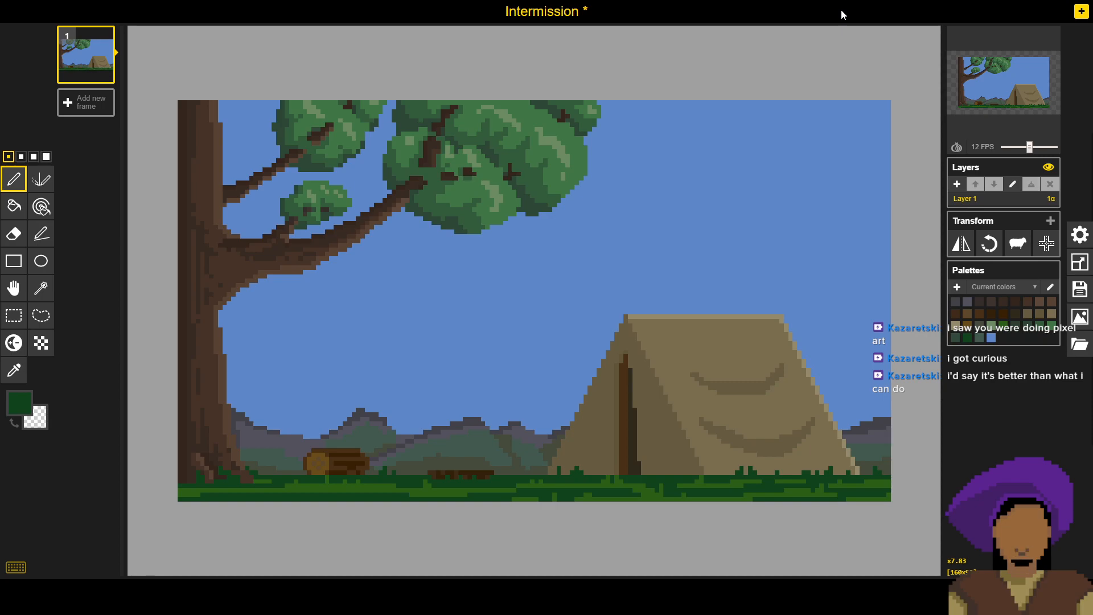
click(1081, 289)
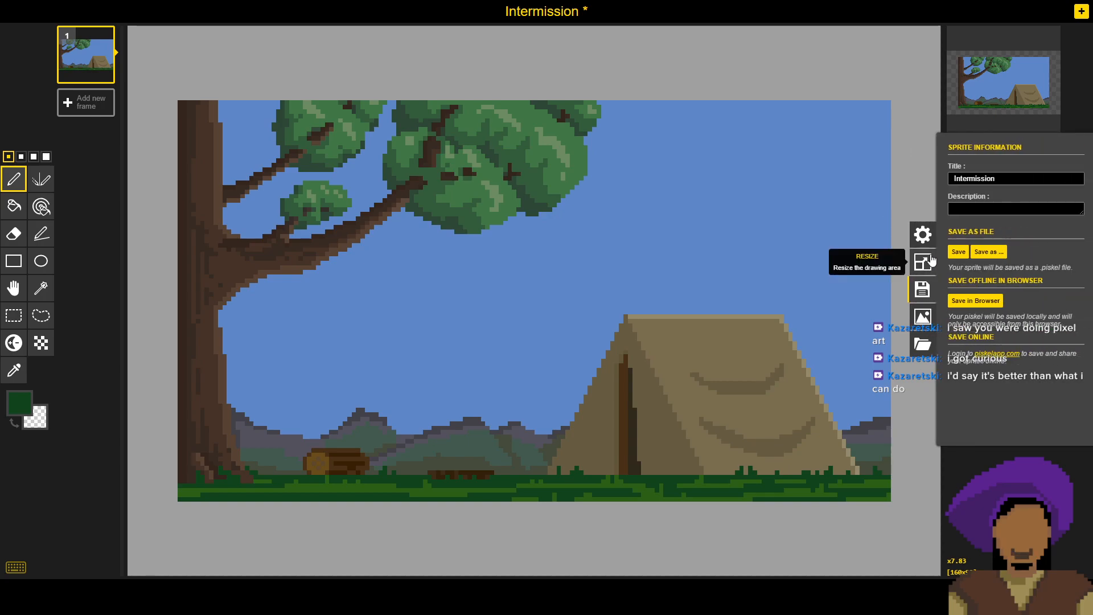
click(958, 252)
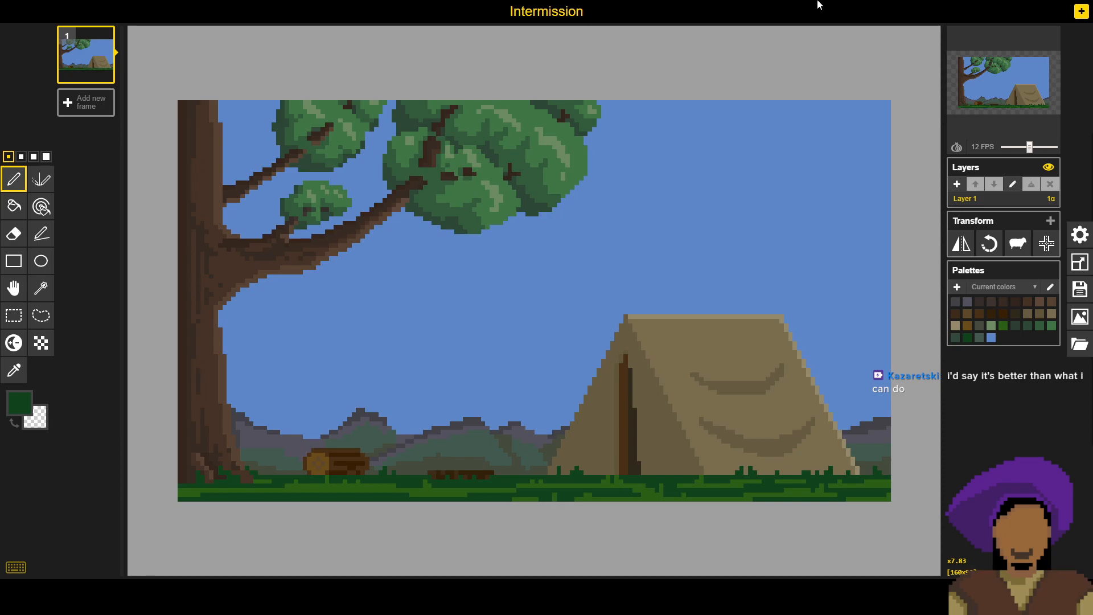
Step: Open the BRB sprite file and paste the copied grass into a new reference layer directly above Layer 1
click(1081, 344)
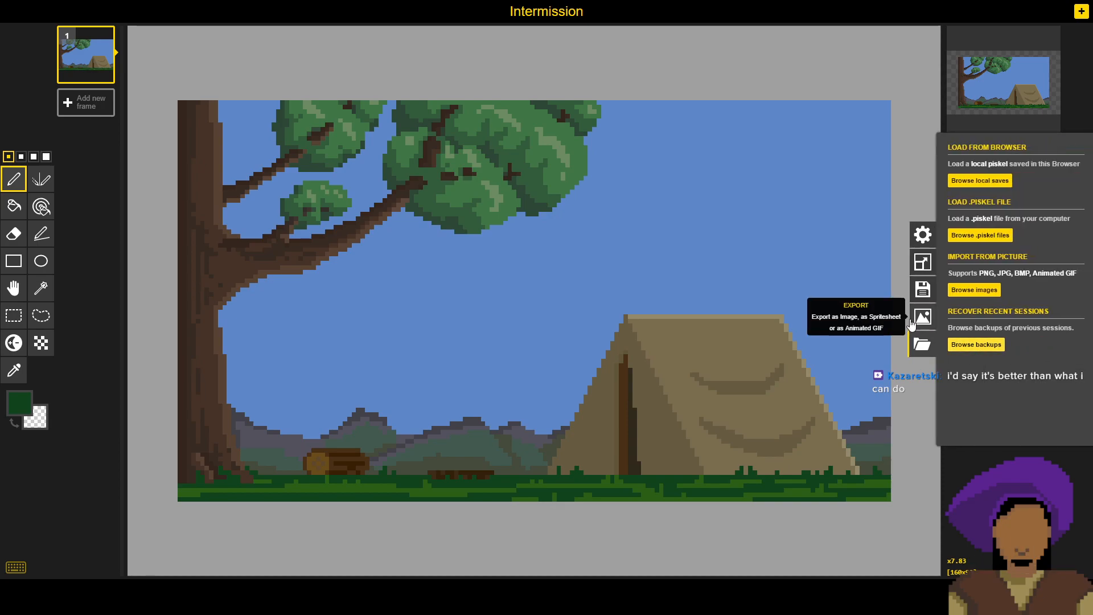
click(998, 235)
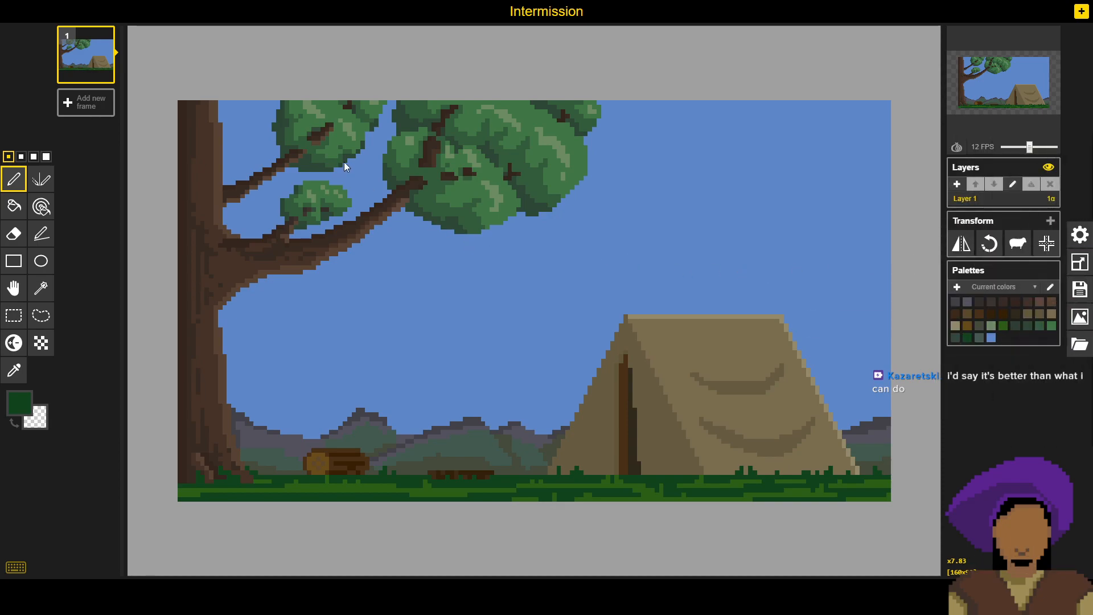
double_click(209, 112)
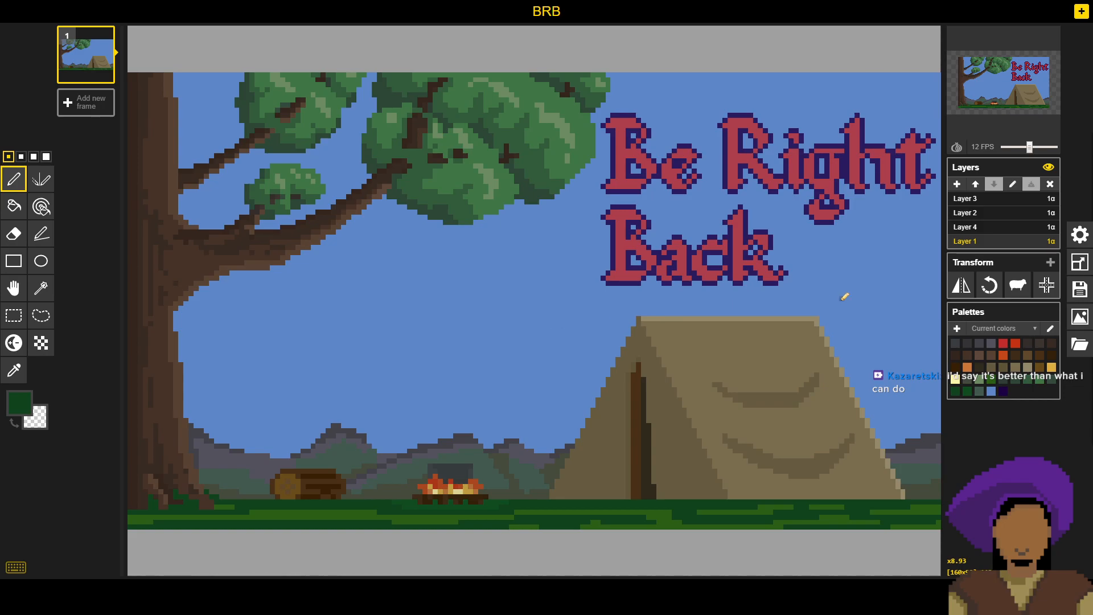
click(958, 185)
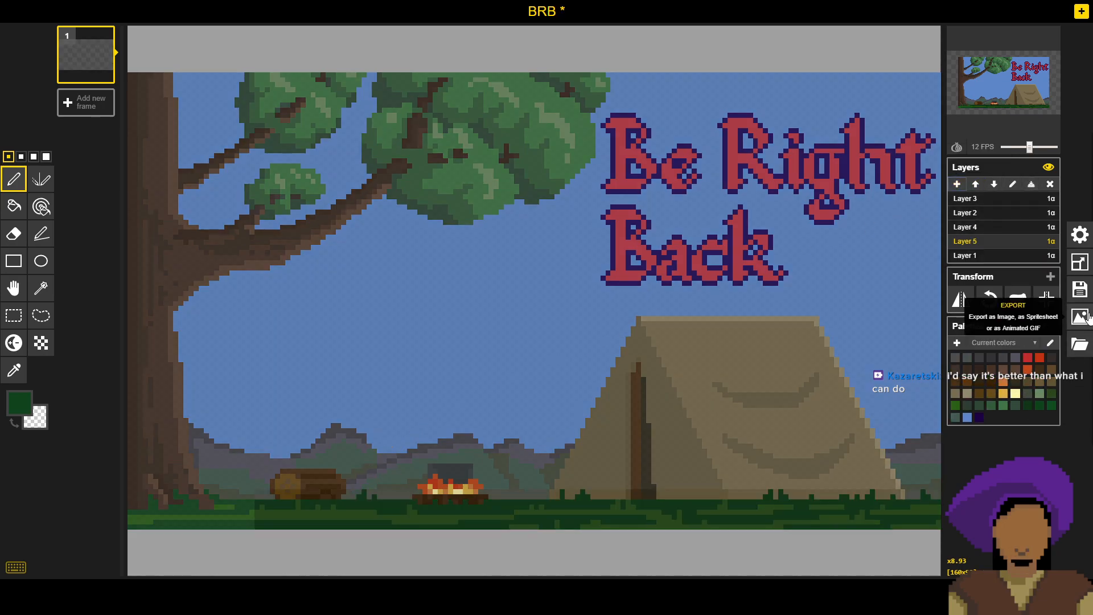
Step: On Layer 1, trace the reference's dark green grass tufts beside the log and at the tent's front-left corner
click(977, 256)
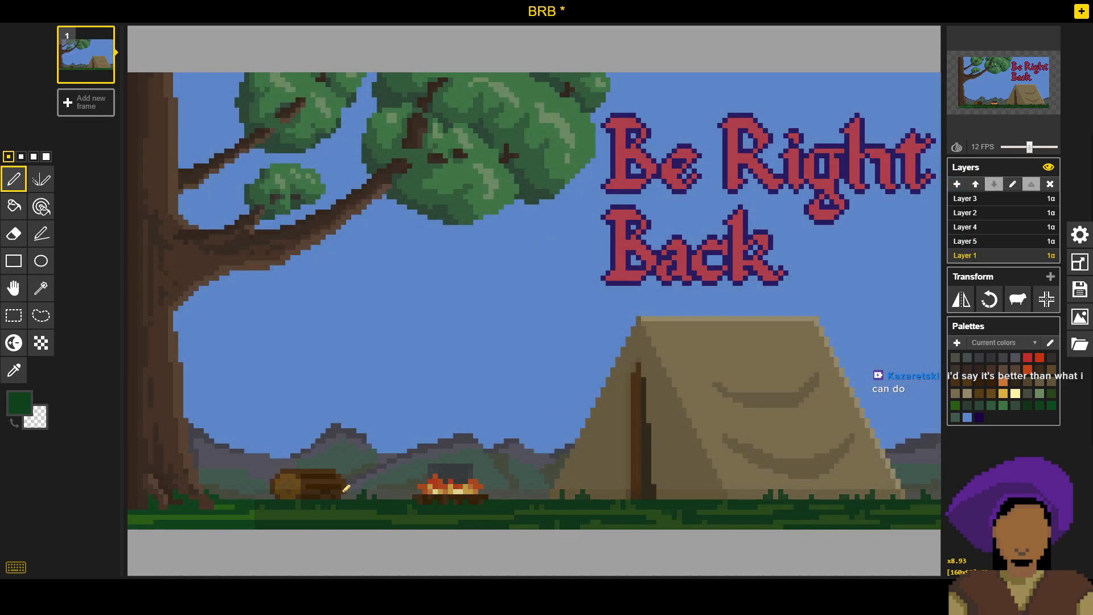
scroll(346, 488, up, 3)
scroll(390, 520, up, 5)
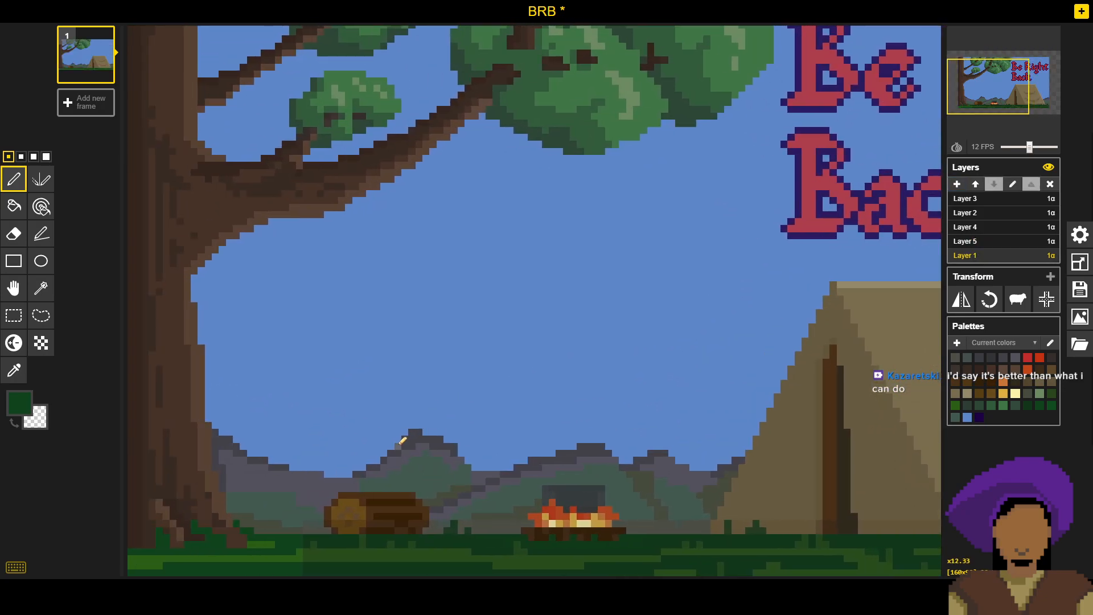
drag(495, 472, 494, 401)
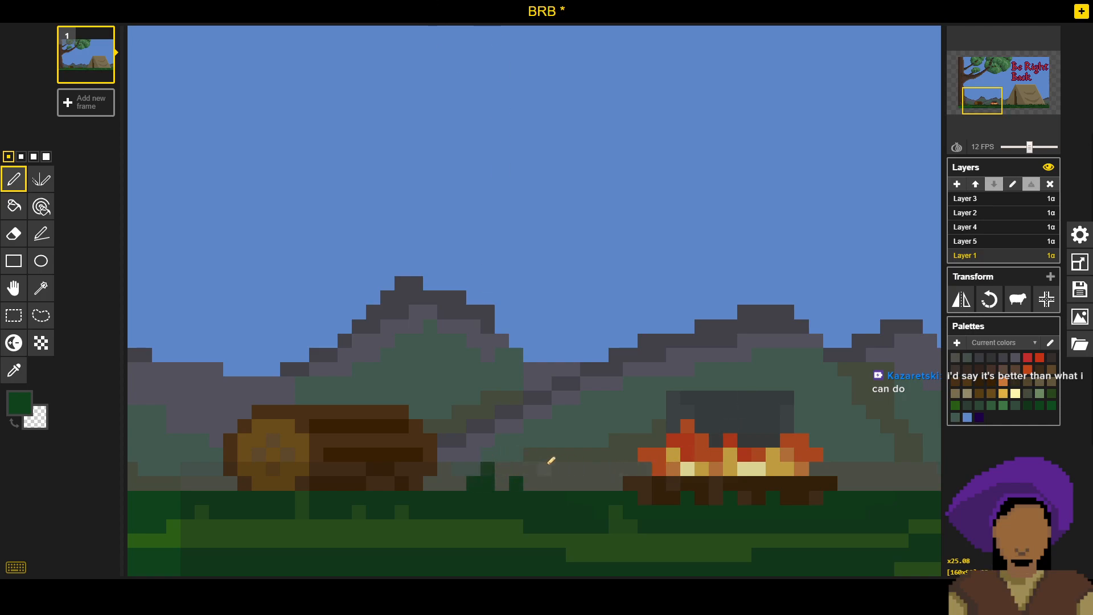
drag(671, 460, 362, 459)
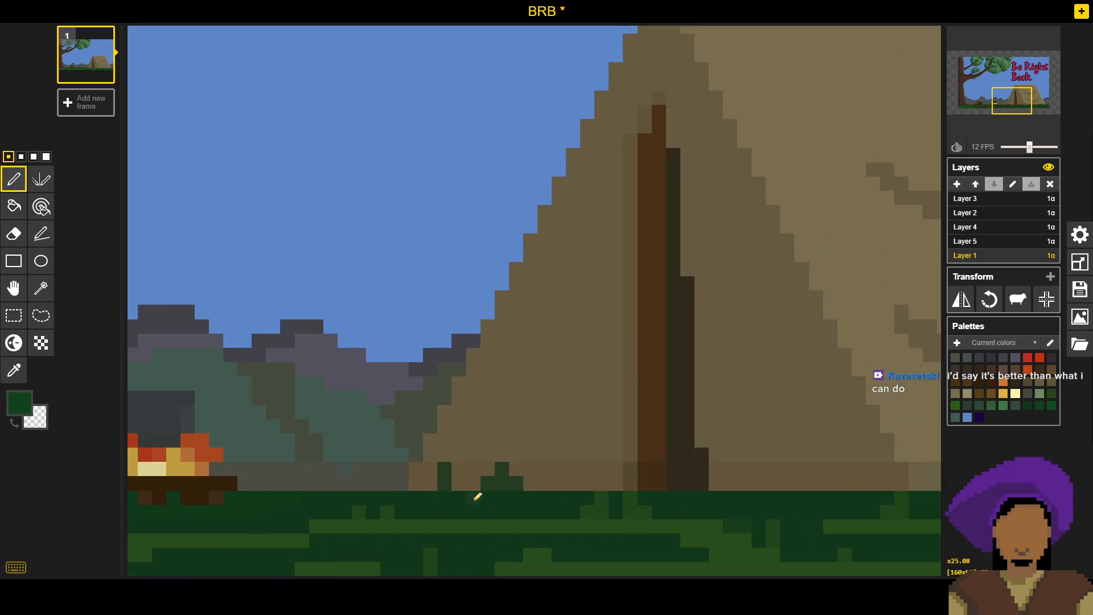
click(446, 470)
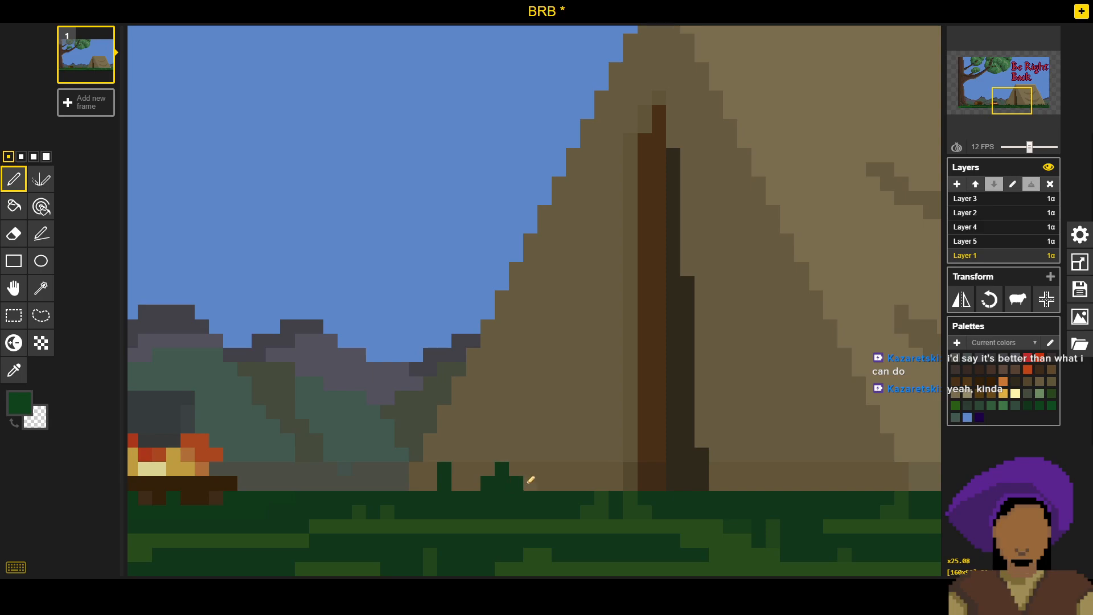
Step: Trace the remaining dark green tufts along the base of the tent's right side on Layer 1
drag(658, 450, 344, 459)
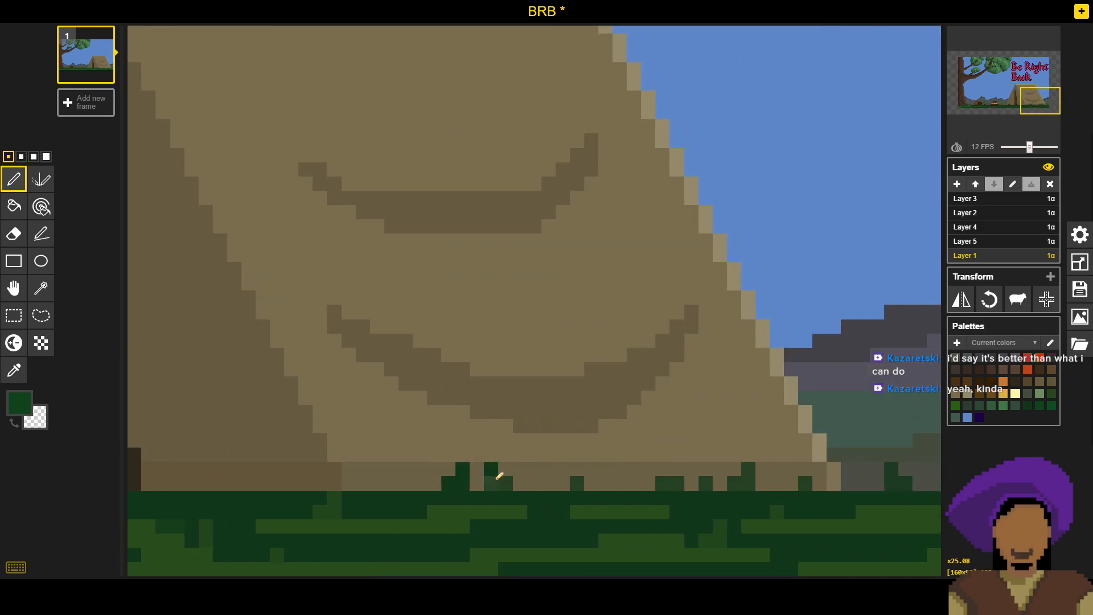
drag(668, 481, 680, 482)
click(712, 482)
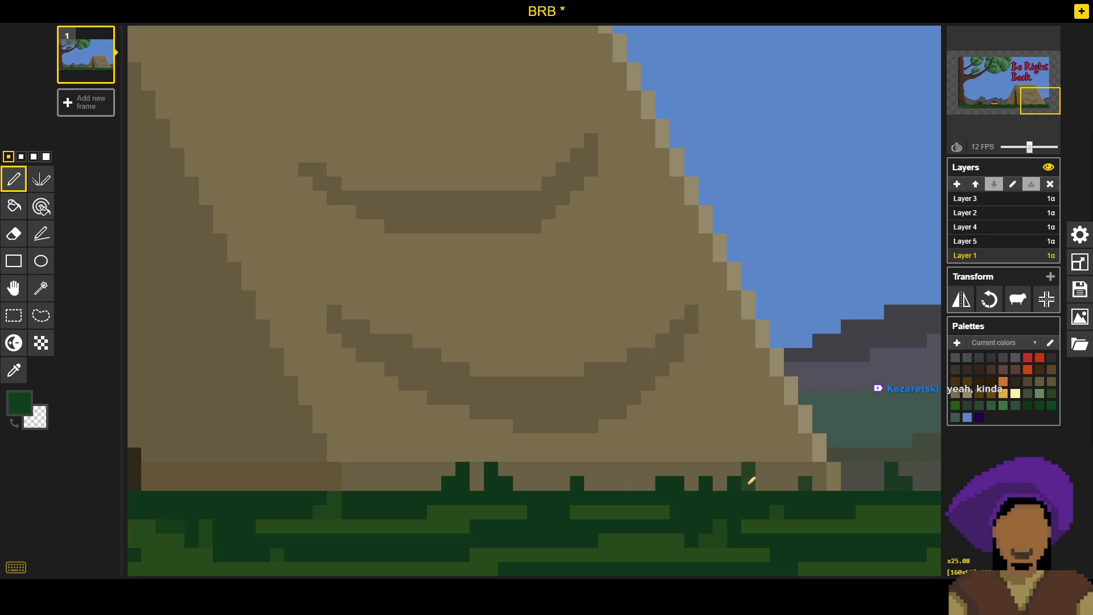
click(806, 483)
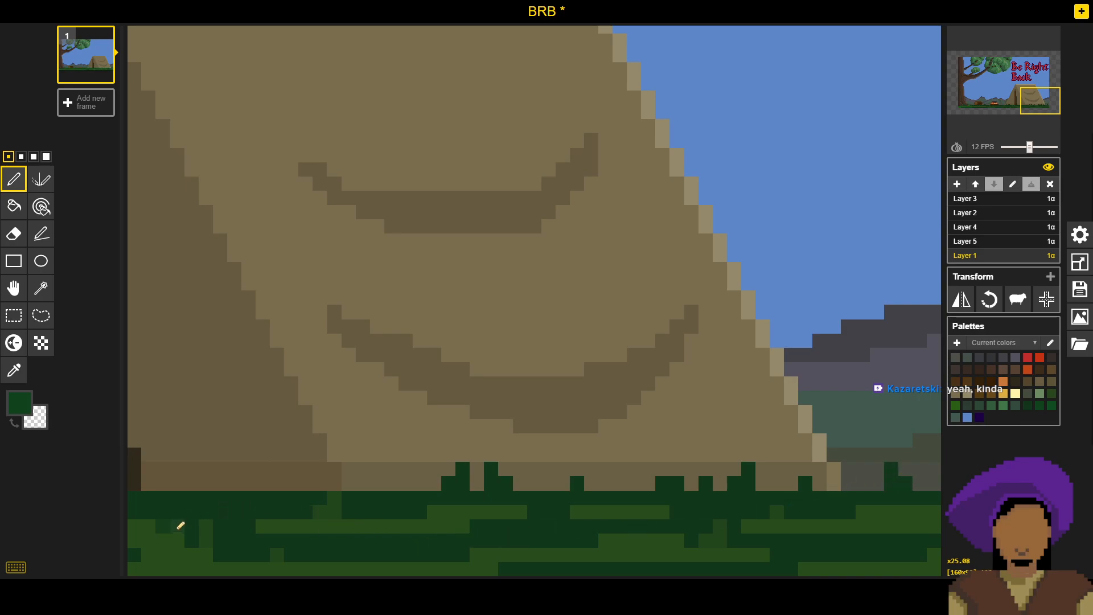
Step: Sample the light grass green and trace the reference's light green blades across the ground from the tent to the log
key(o)
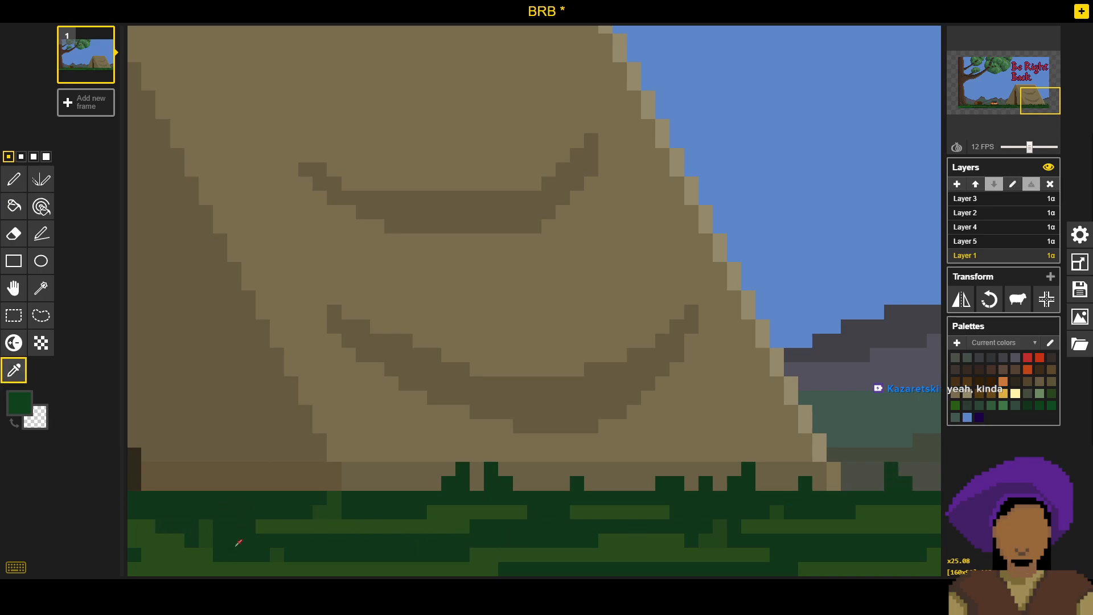
click(203, 561)
key(p)
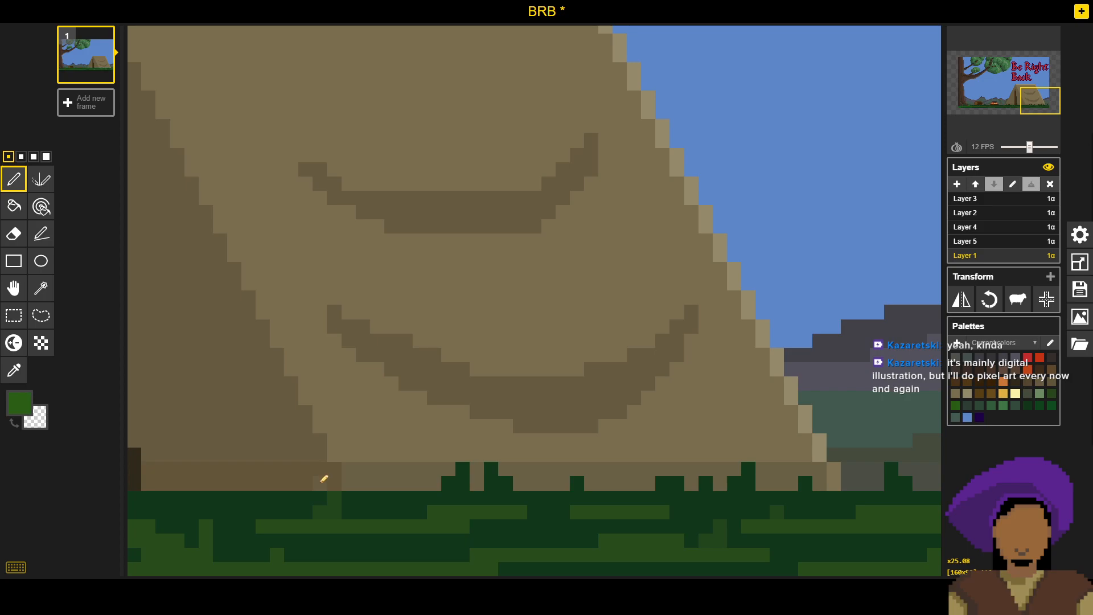
click(335, 499)
drag(432, 500, 732, 478)
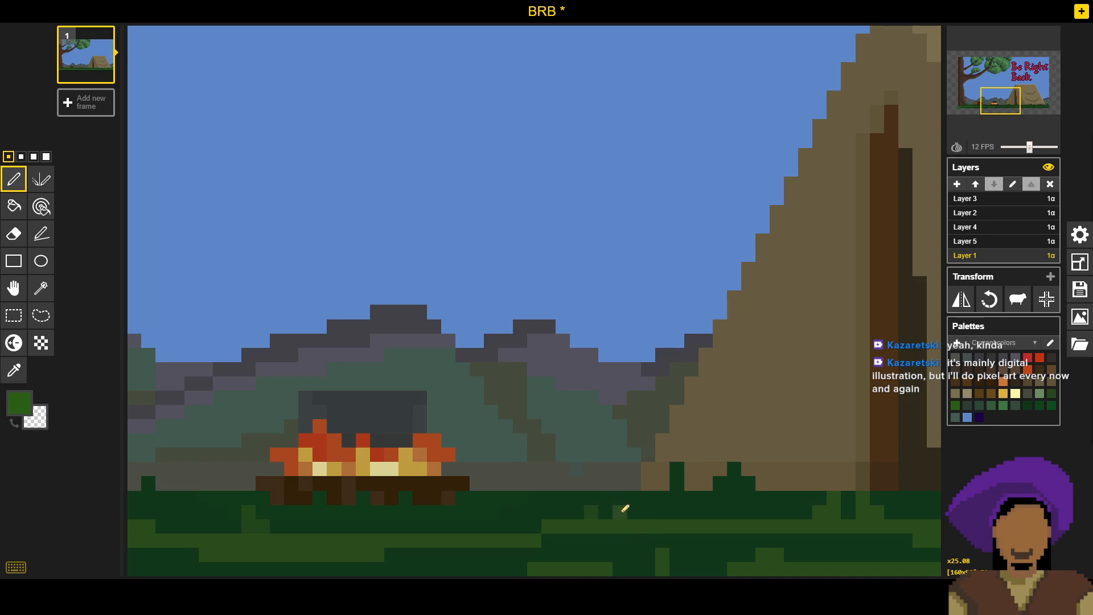
drag(405, 499, 719, 499)
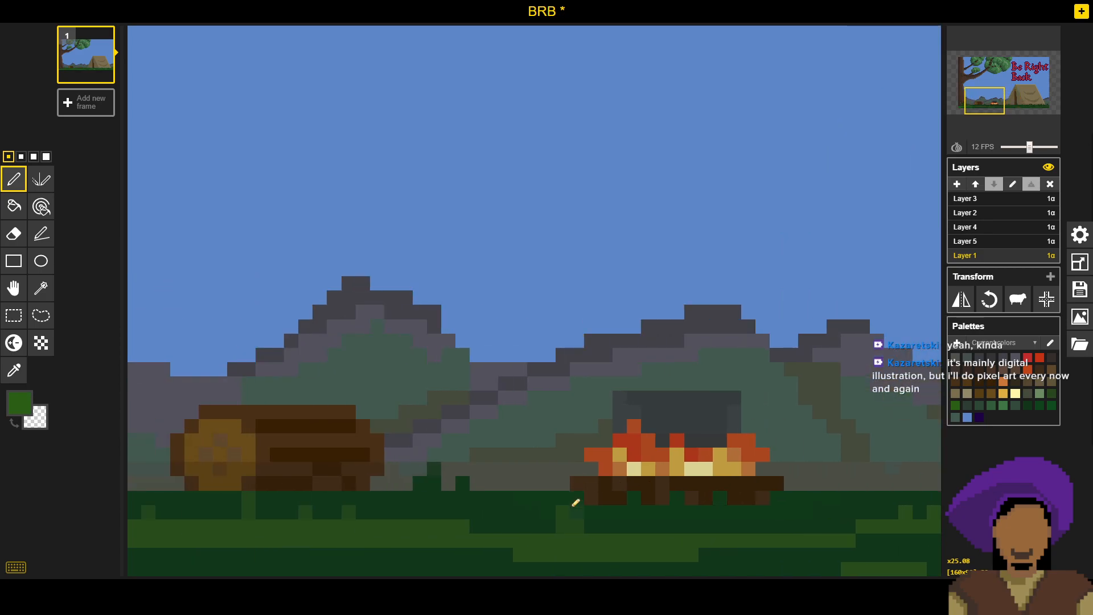
drag(347, 508, 576, 510)
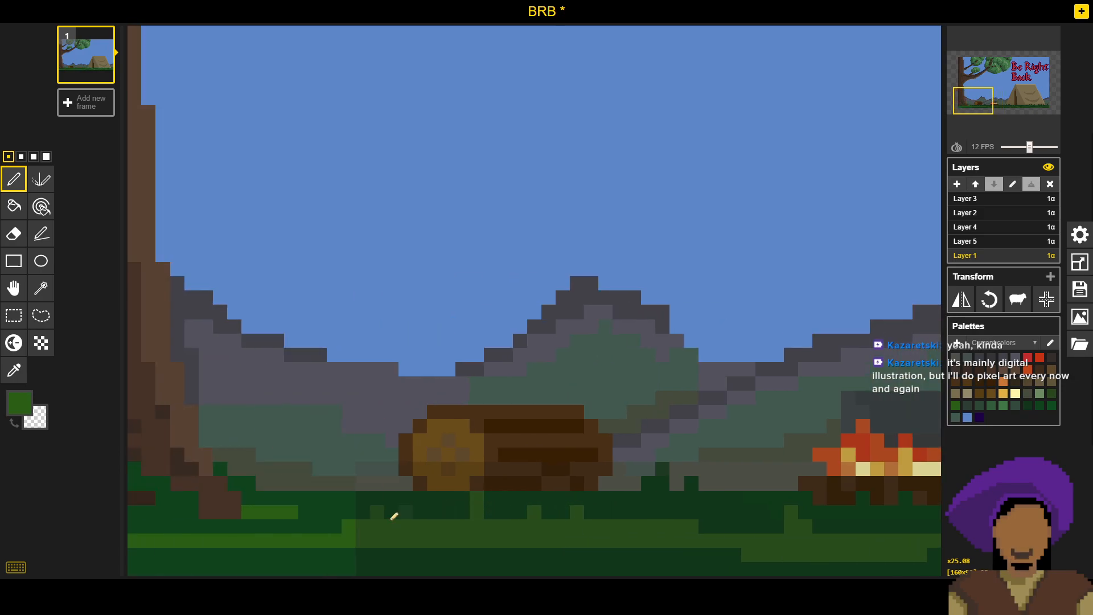
drag(602, 458, 437, 466)
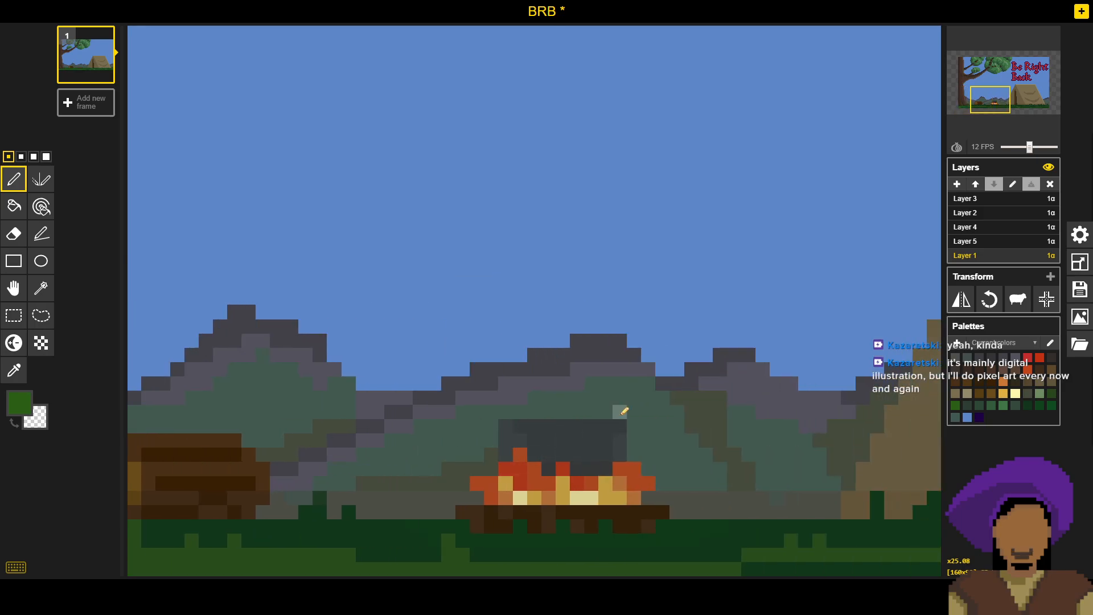
Step: Delete the reference Layer 5 from the BRB sprite
scroll(625, 410, down, 5)
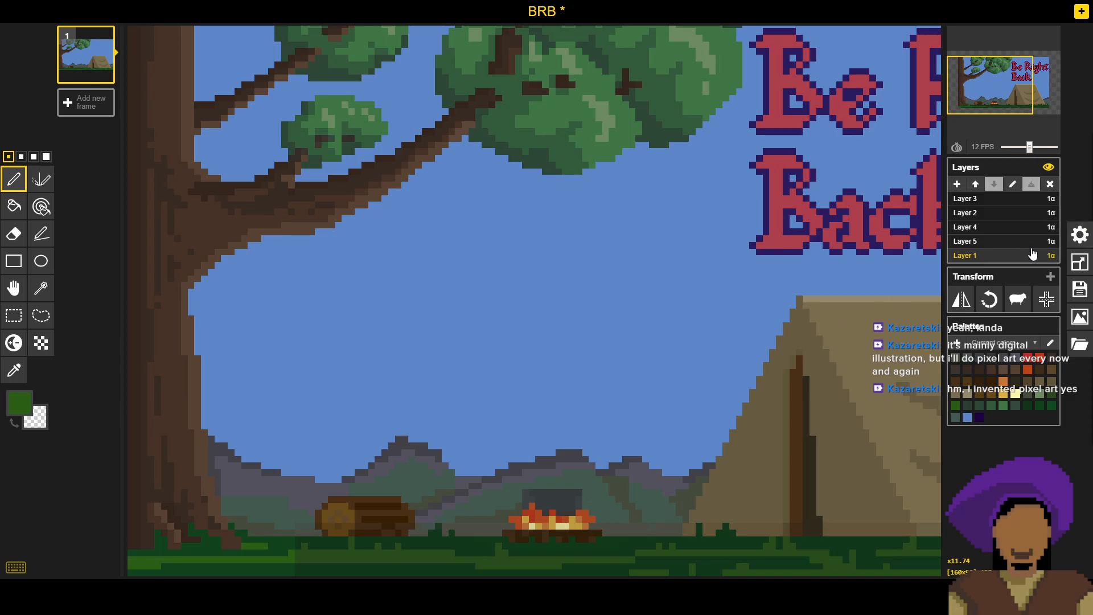
click(1033, 241)
click(1050, 184)
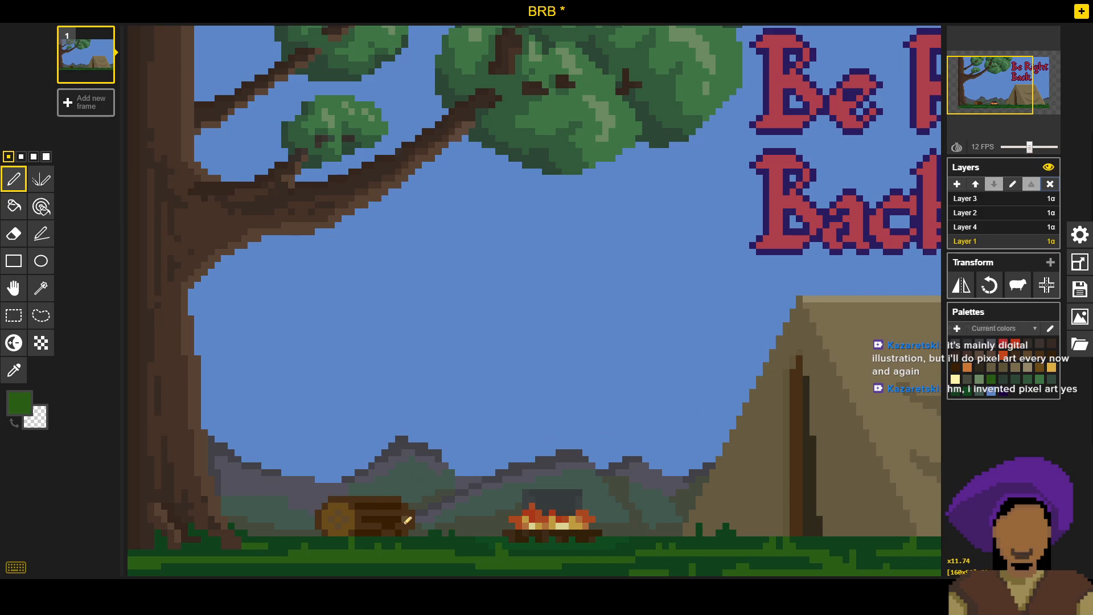
Step: Try a lighter, less saturated green on the tip of the grass blade just left of the campfire
scroll(415, 526, up, 1)
scroll(415, 525, up, 4)
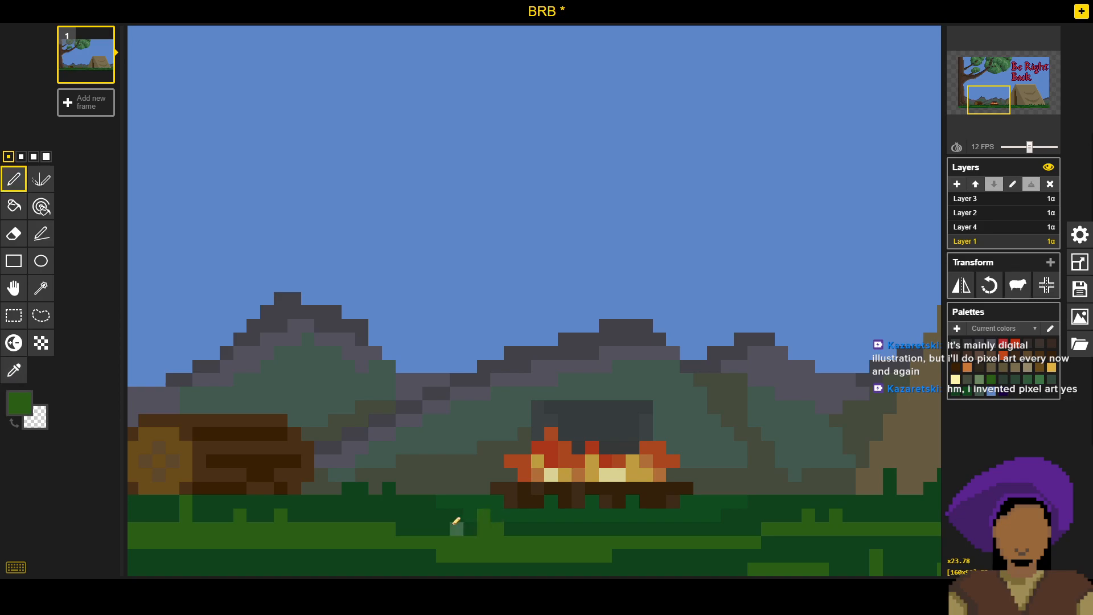
click(19, 403)
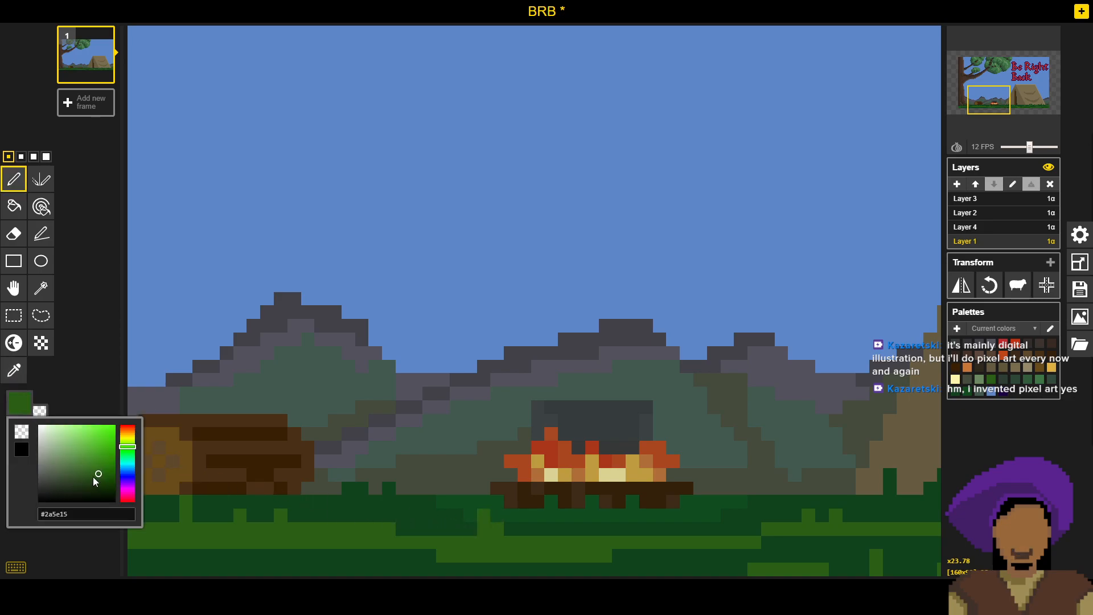
click(92, 479)
click(88, 469)
click(485, 514)
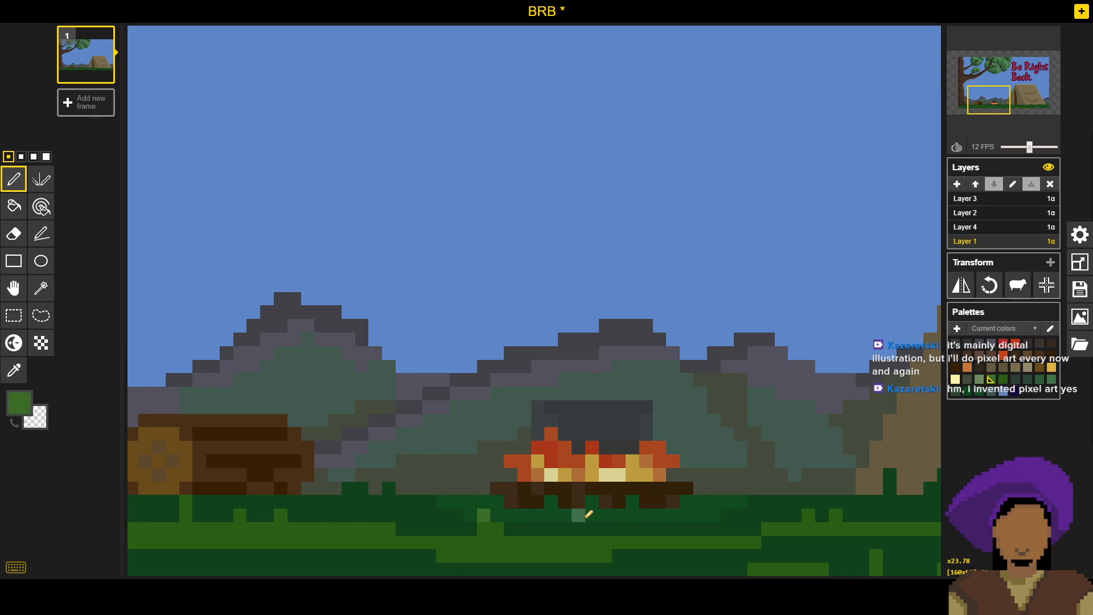
click(1079, 290)
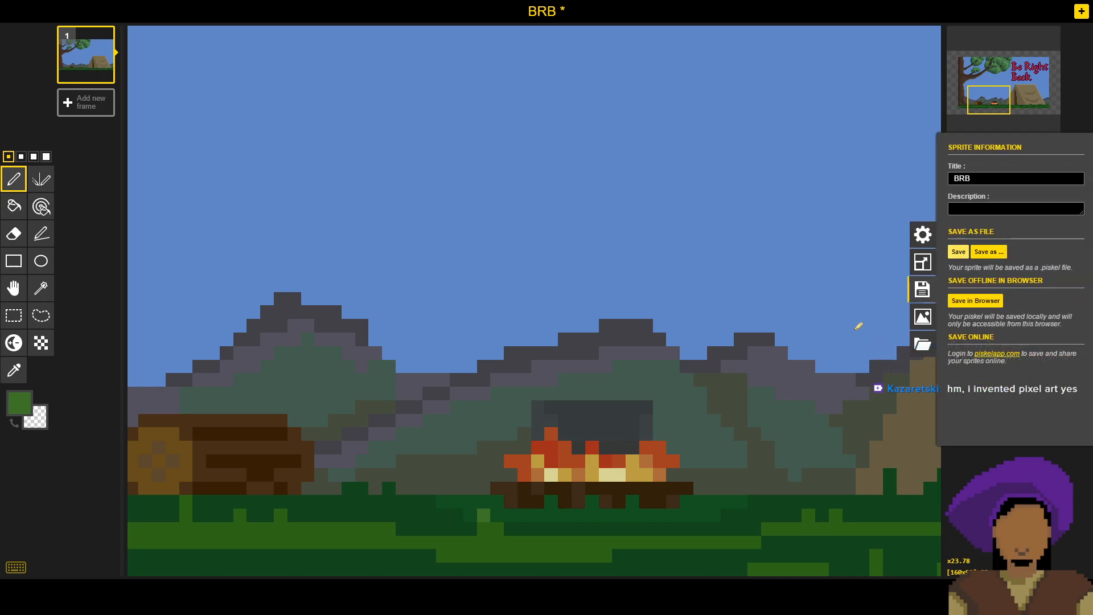
Step: Restore the blade tip left of the campfire with the light green sampled from the surrounding grass
key(o)
click(501, 524)
key(p)
Step: Save the BRB sprite to its existing file
click(1089, 295)
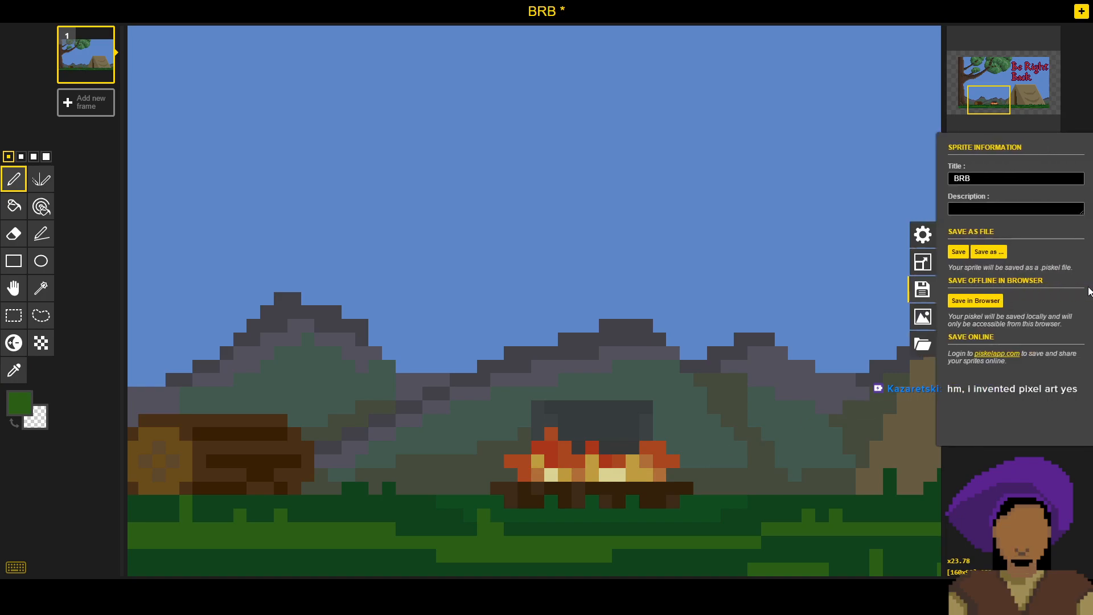
click(968, 256)
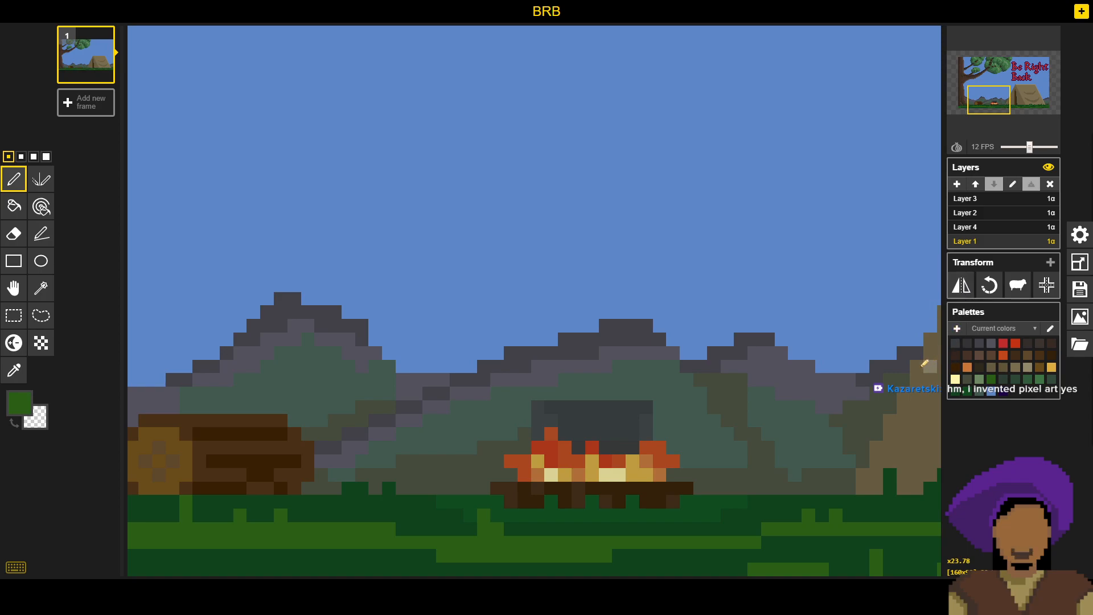
Step: Open the Ending sprite file
scroll(630, 380, down, 2)
scroll(631, 379, down, 2)
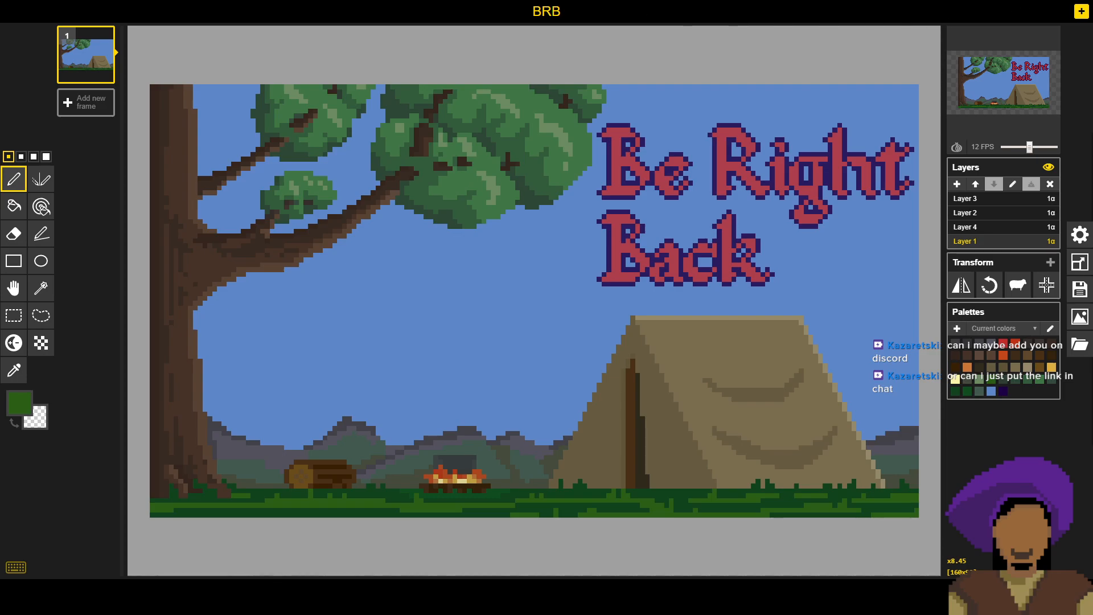
click(1077, 343)
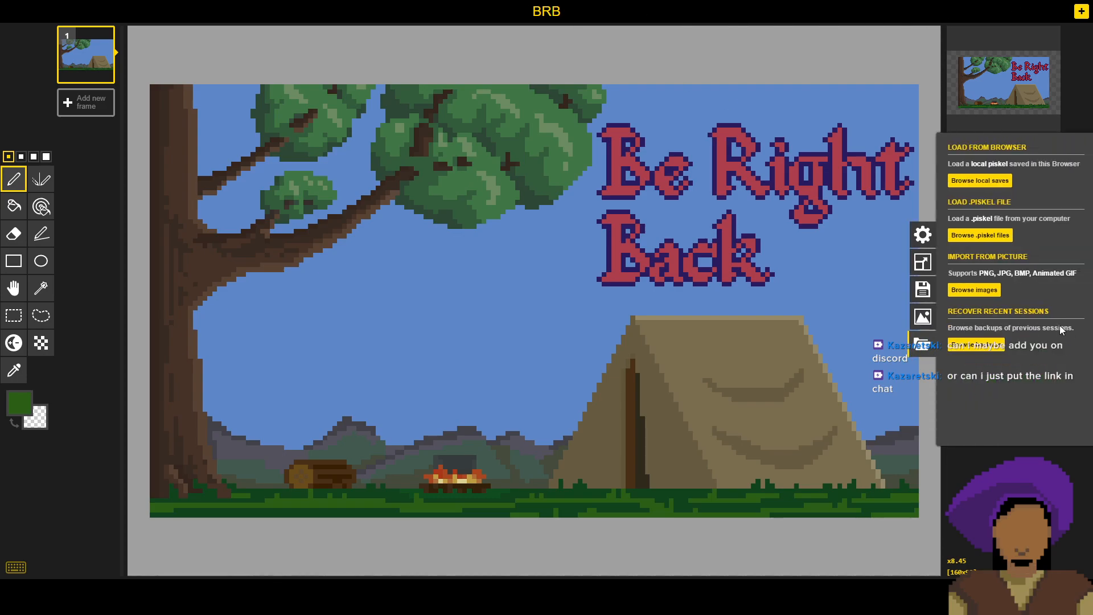
click(998, 238)
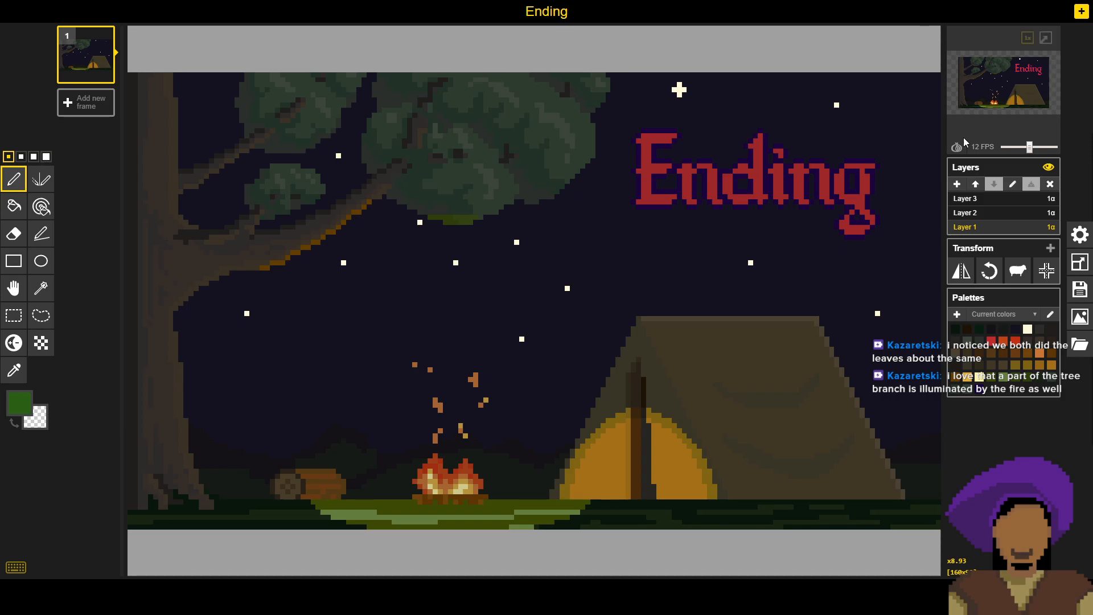
Step: Add a new layer above Layer 1 in the Ending sprite and check what Layer 2 and Layer 3 contain
click(957, 184)
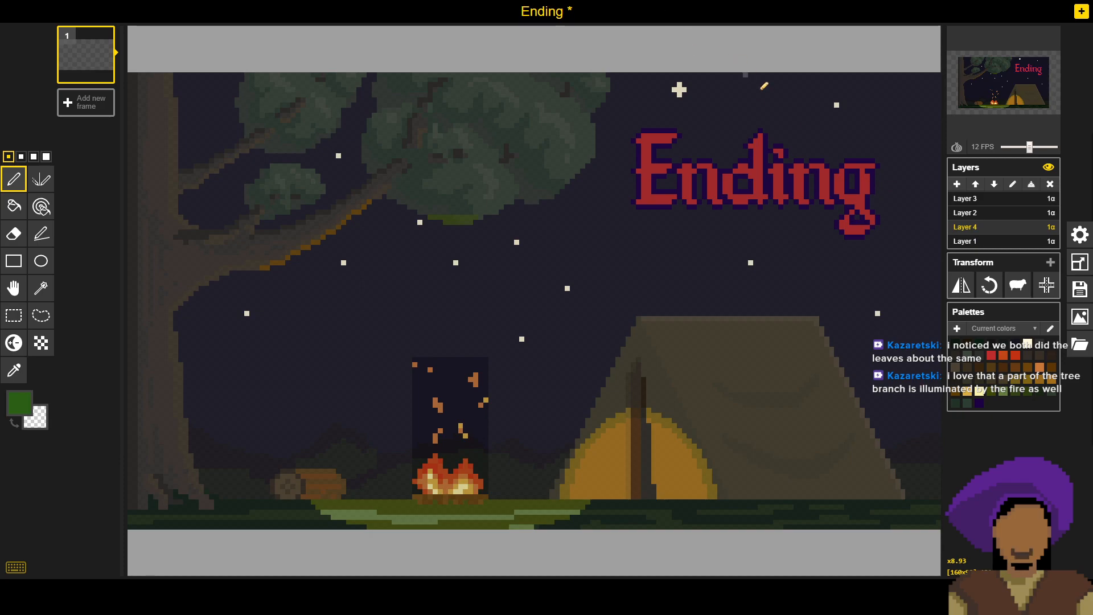
click(992, 213)
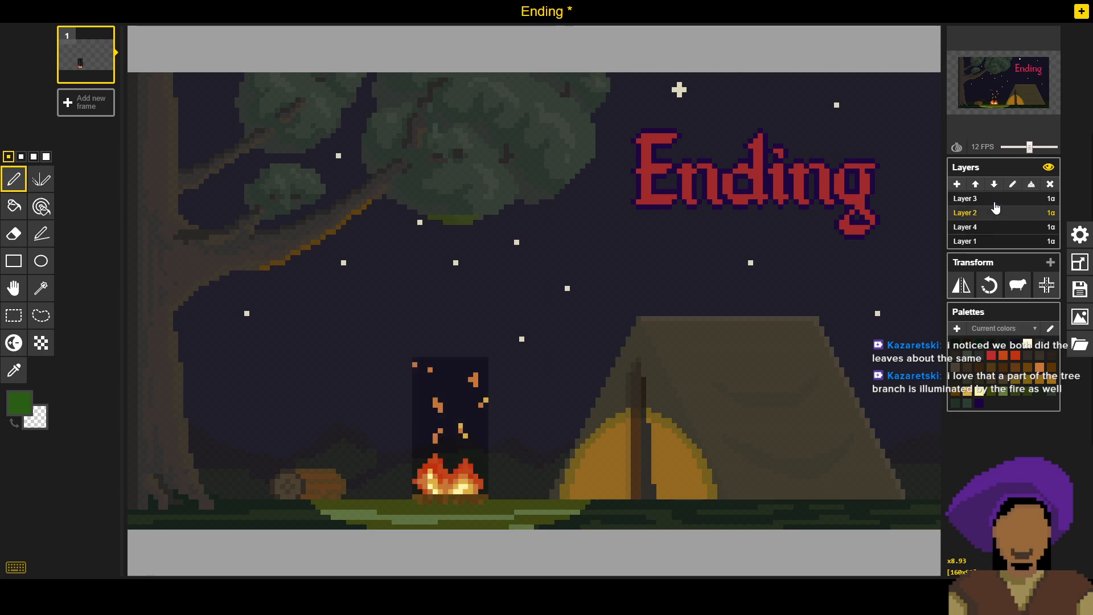
click(993, 201)
click(992, 217)
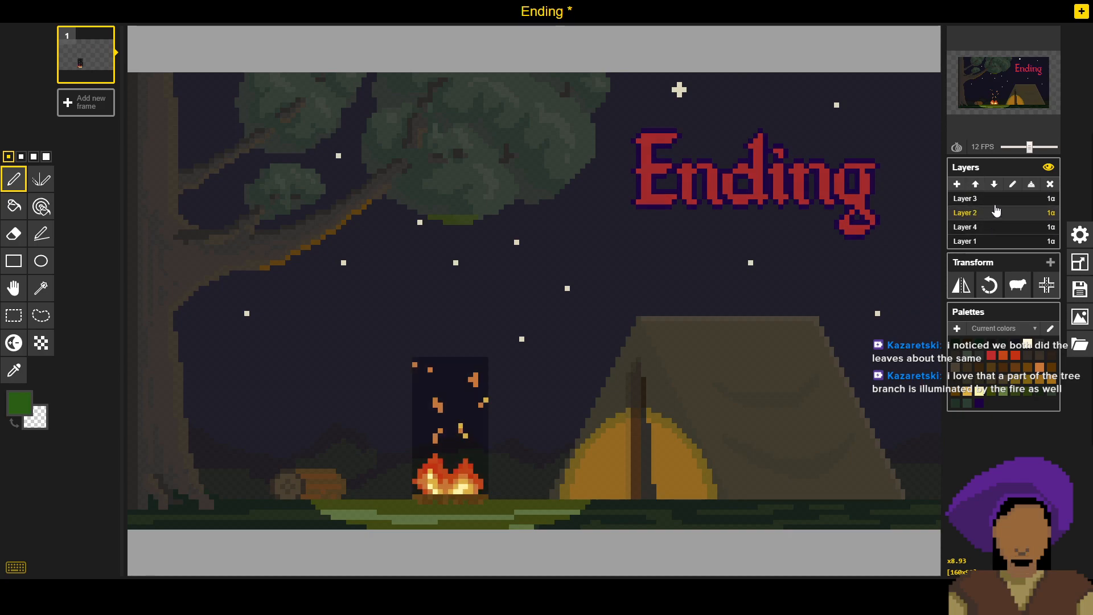
click(995, 203)
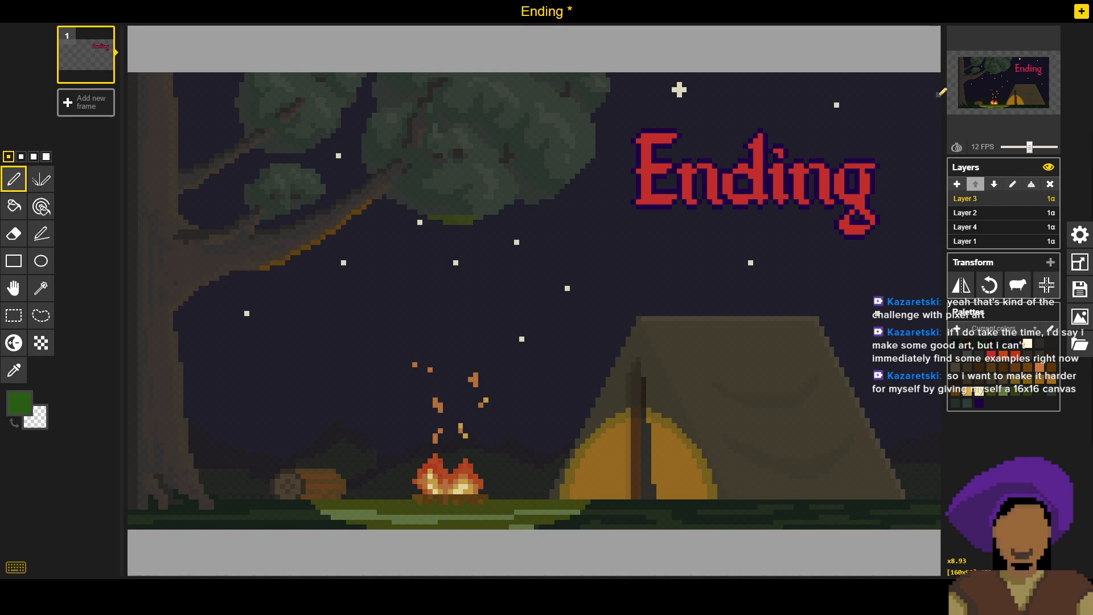
Step: Save the Ending sprite with its added layer to its existing file
click(1080, 295)
click(962, 252)
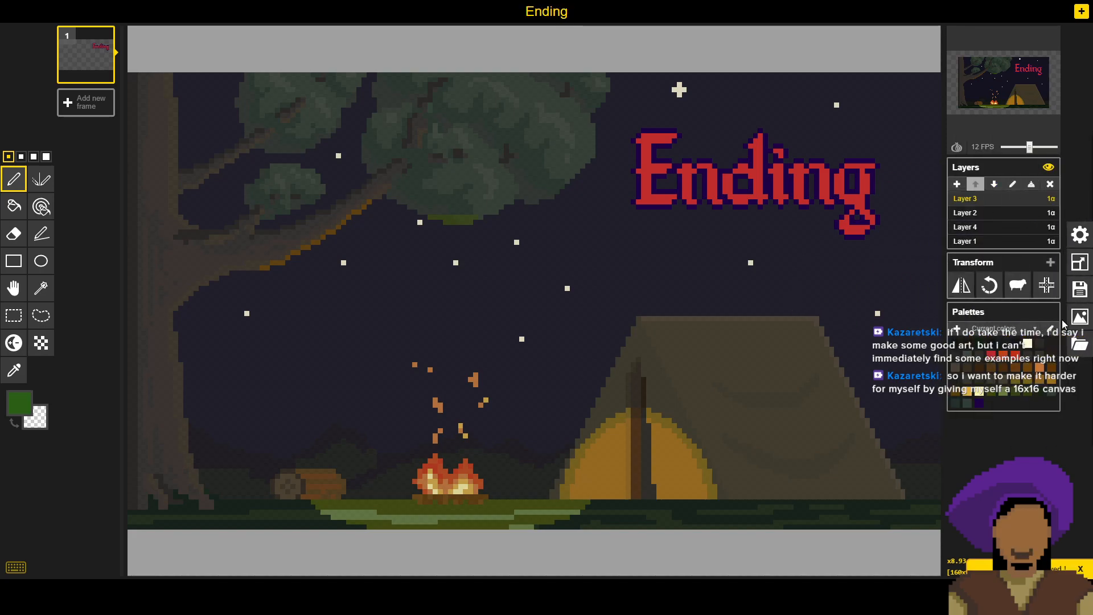
Step: Open the Starting Soon sprite and copy the strip of grass running from below the log to the canvas's right edge
click(1080, 345)
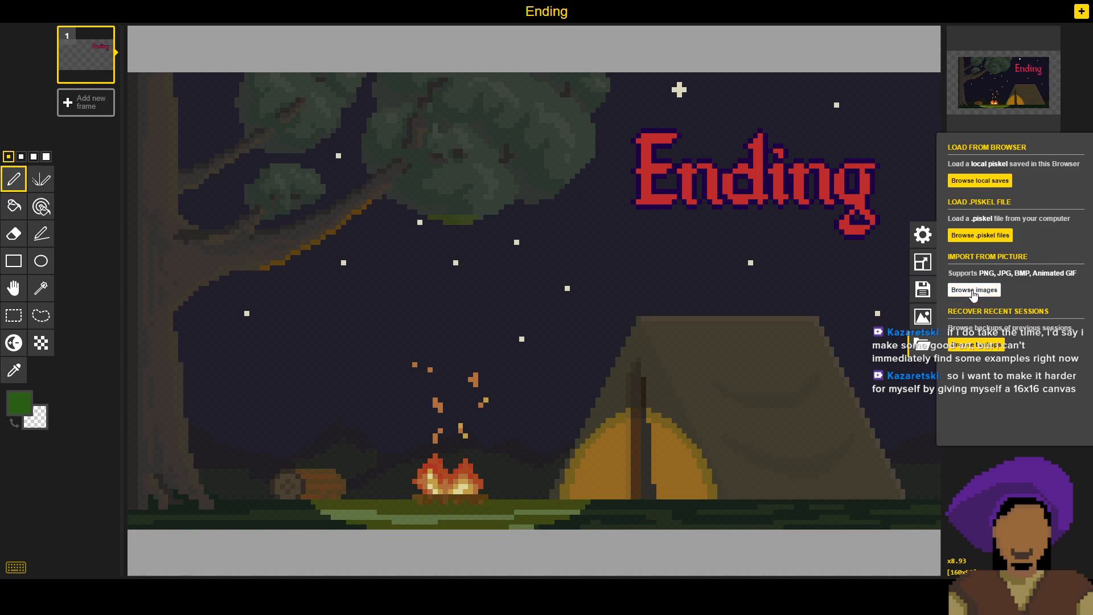
key(Escape)
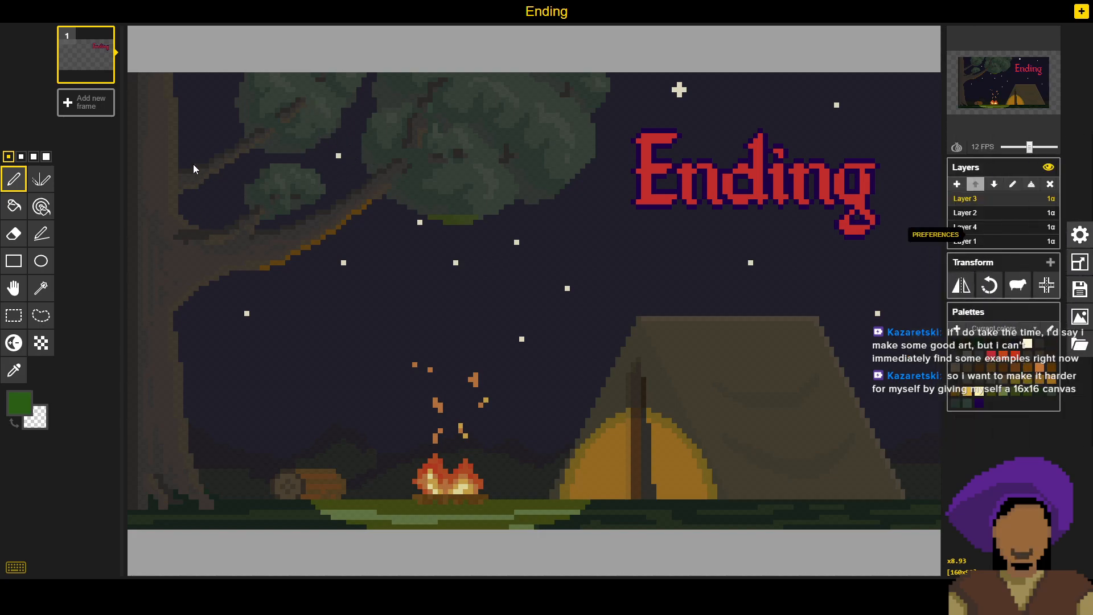
double_click(143, 171)
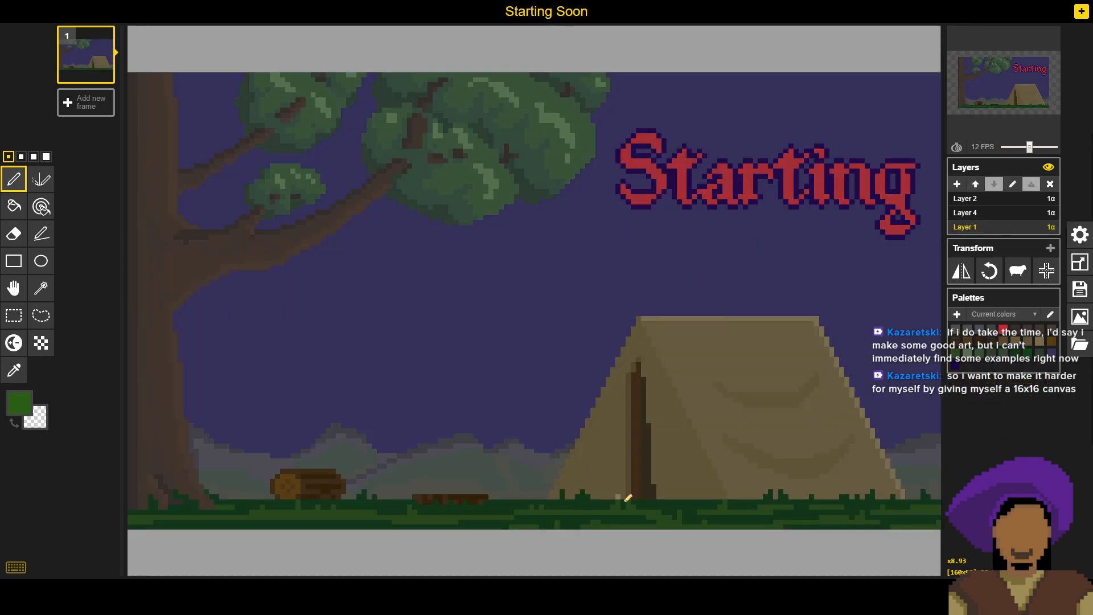
click(18, 319)
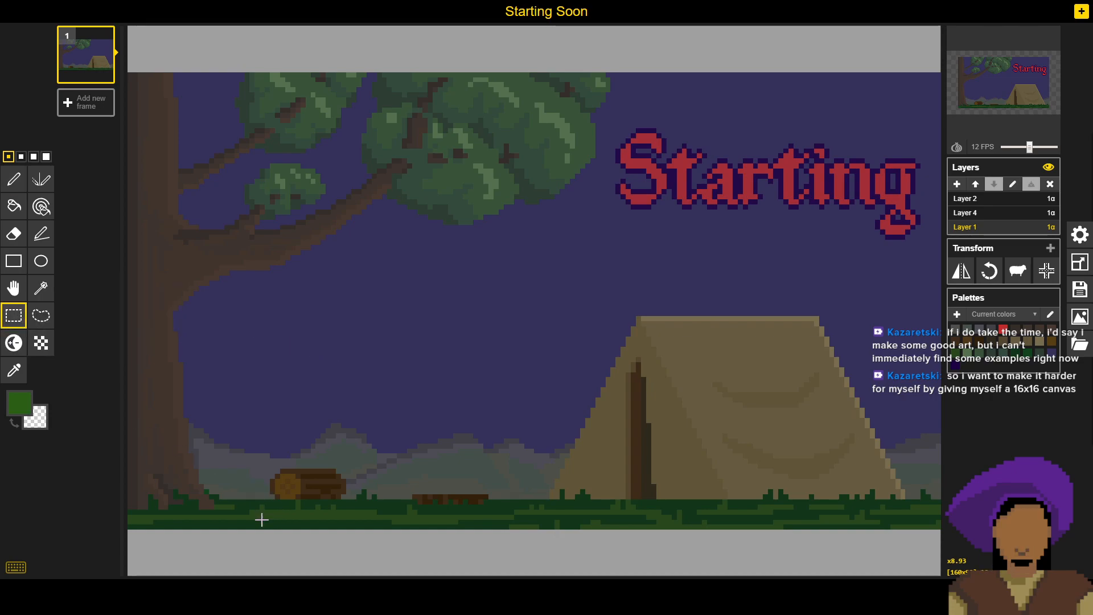
drag(257, 527, 942, 490)
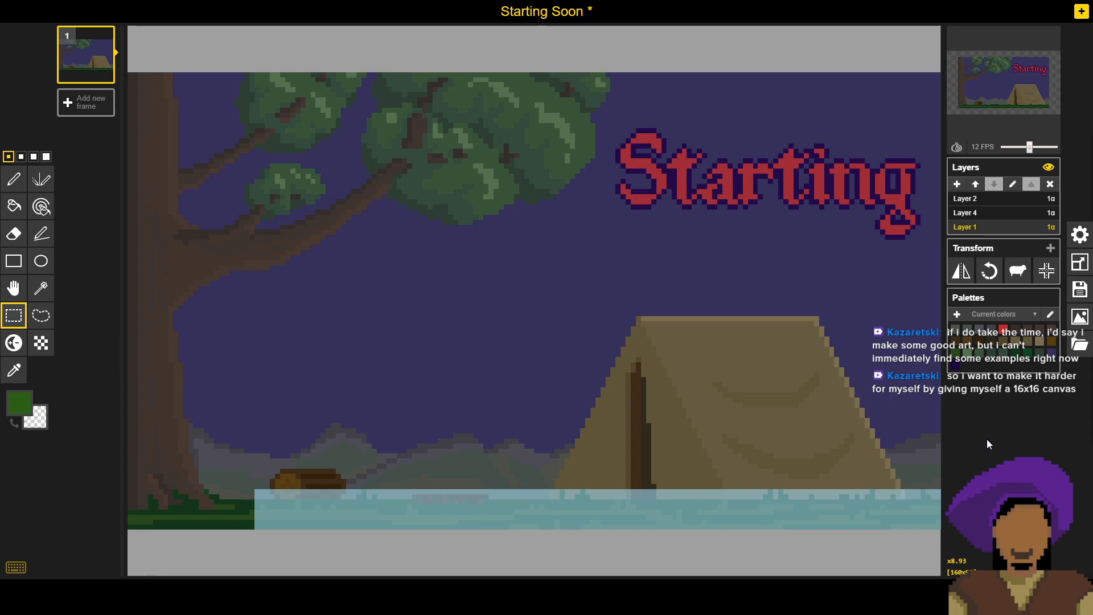
Step: Reopen the Ending sprite file
click(1080, 347)
click(897, 289)
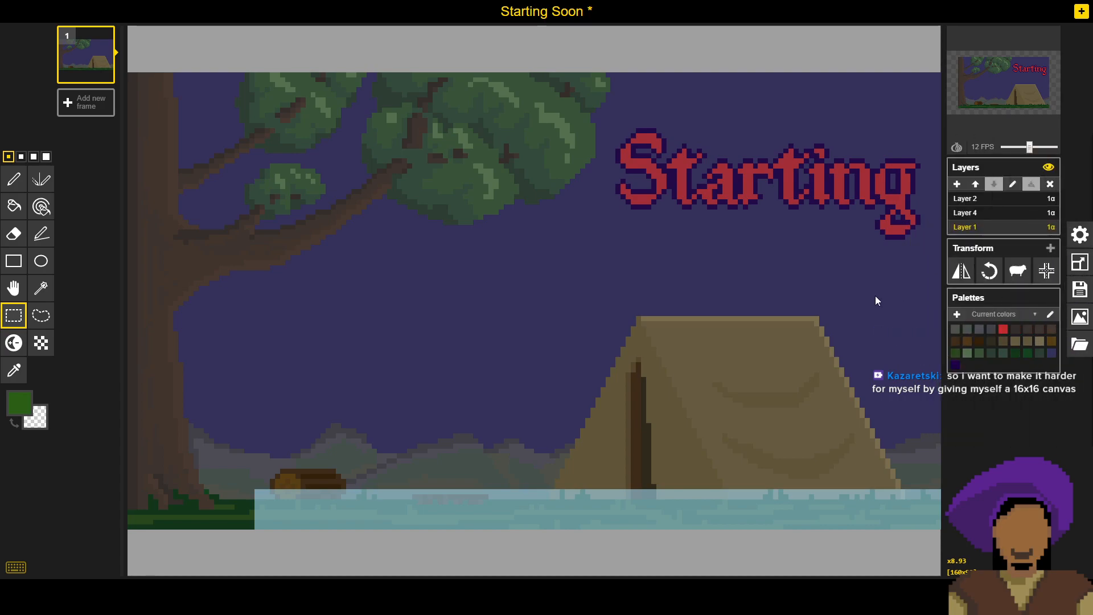
double_click(326, 96)
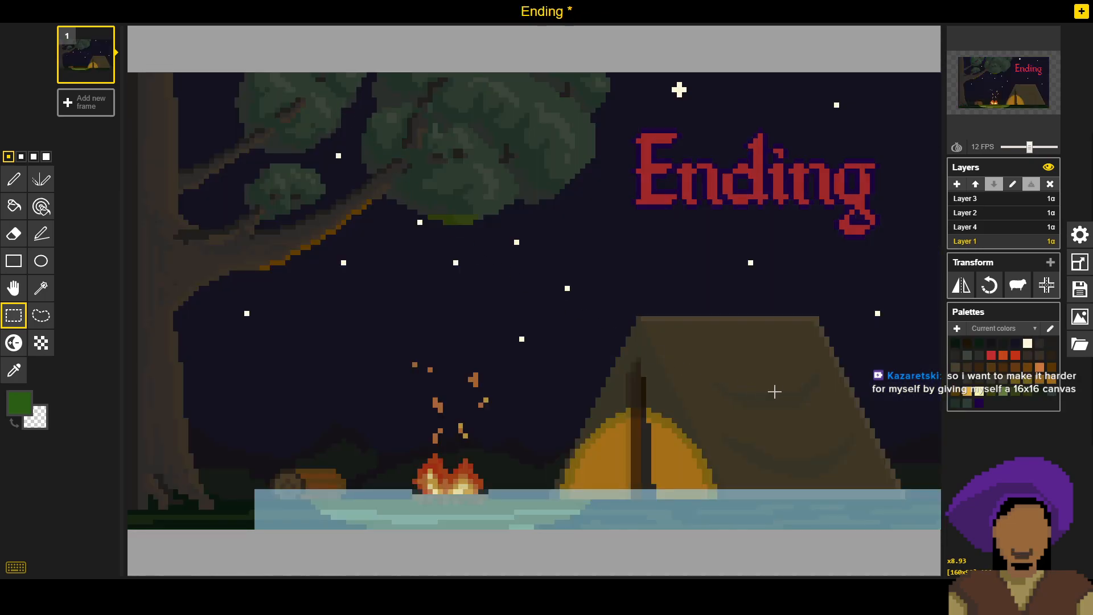
Step: Paste the copied grass strip onto the empty Layer 4 of the Ending sprite
click(989, 228)
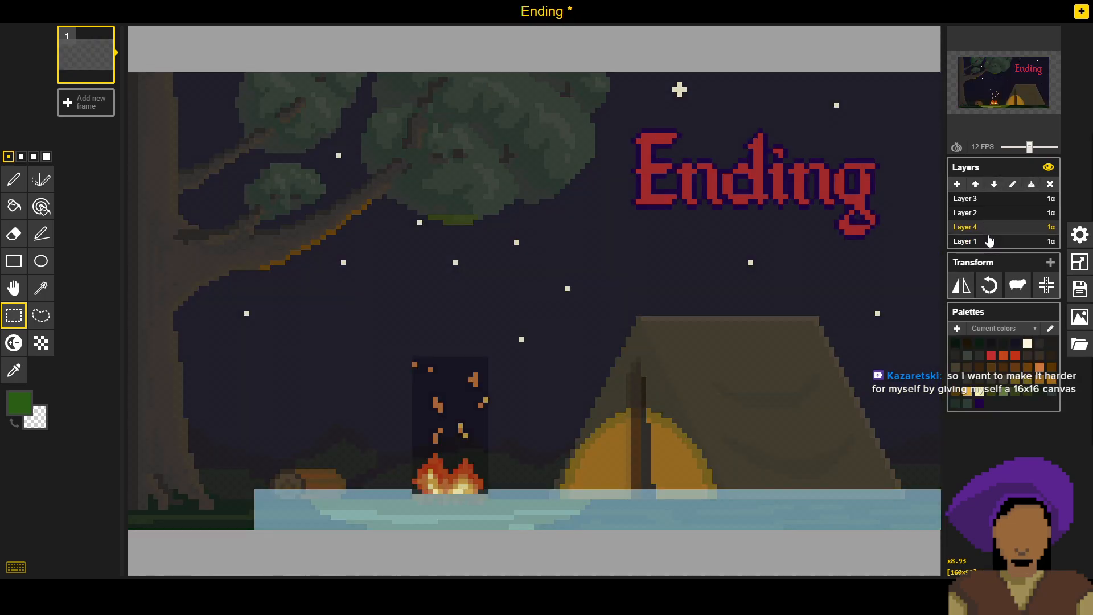
click(992, 214)
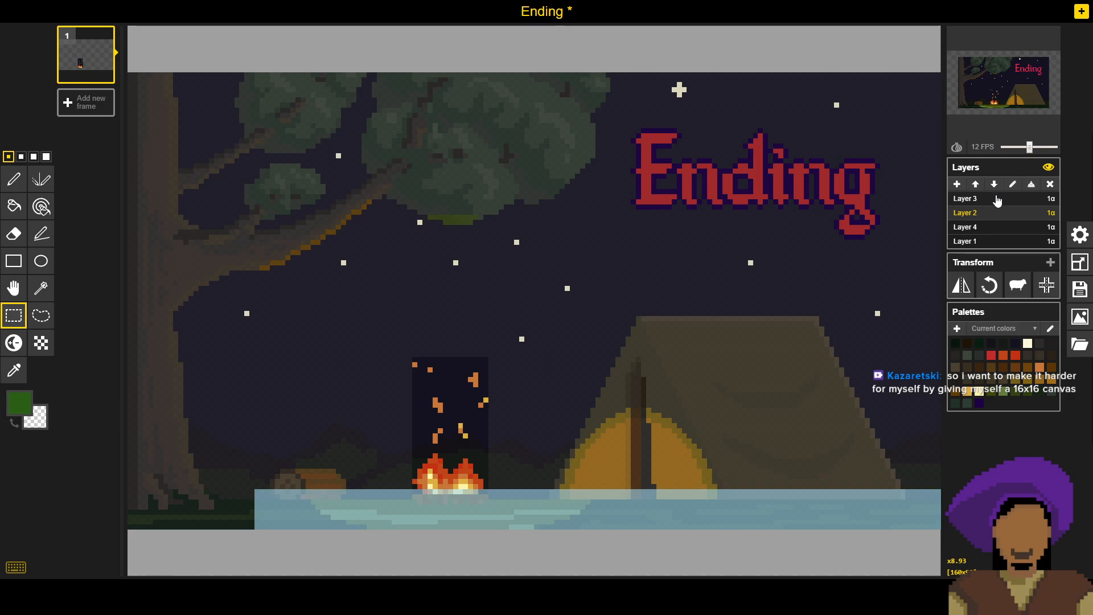
click(997, 199)
click(992, 228)
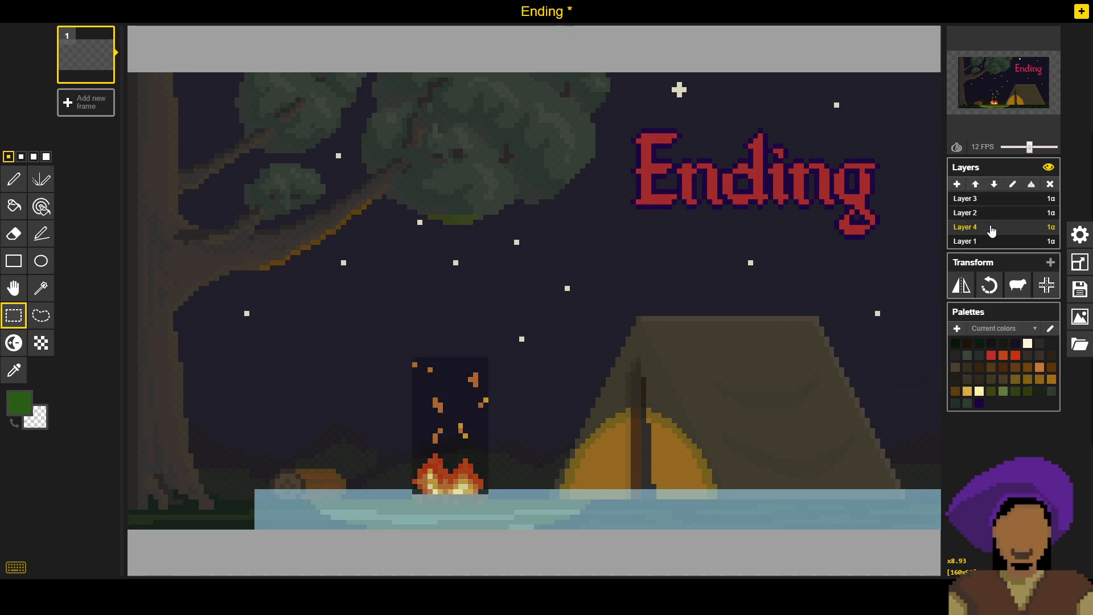
key(ctrl+v)
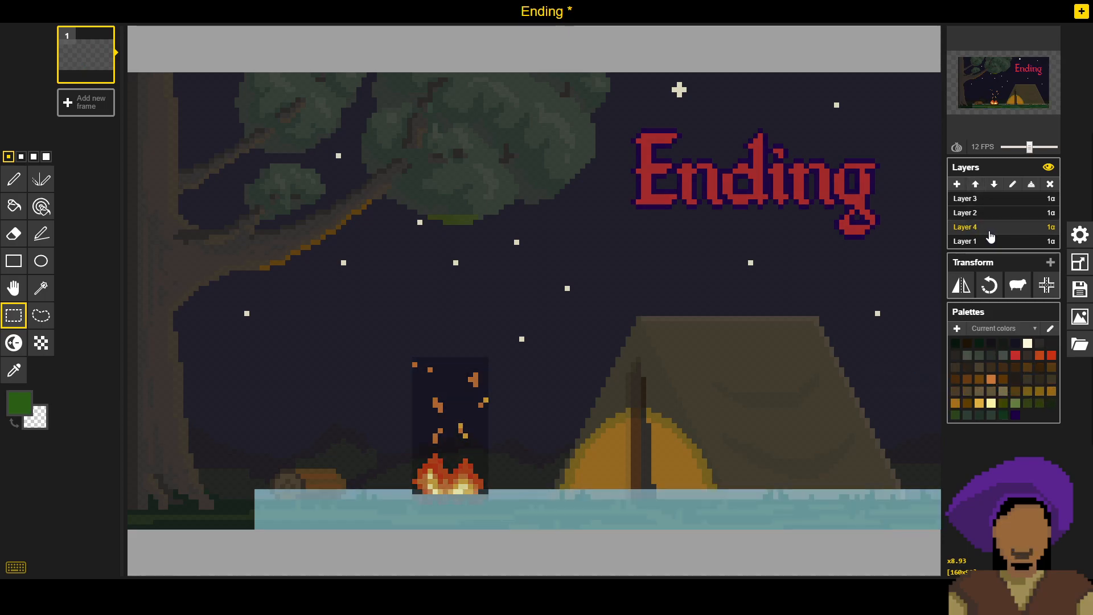
Step: On Layer 1, trace the pasted grass tufts above the ground line from the log to the tent in the ground's darkest green
click(991, 242)
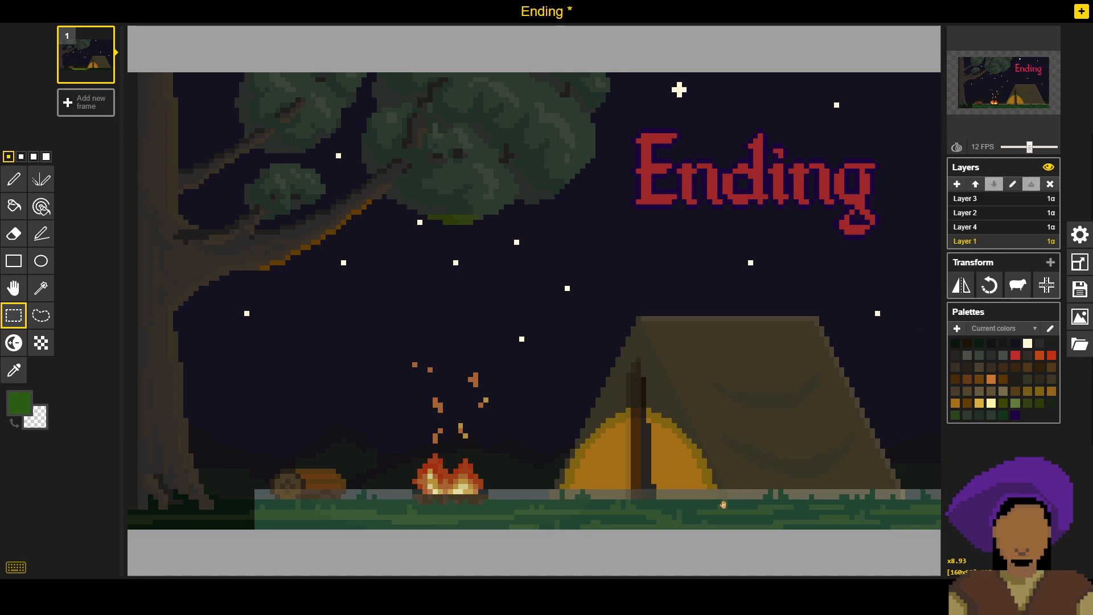
scroll(723, 504, up, 5)
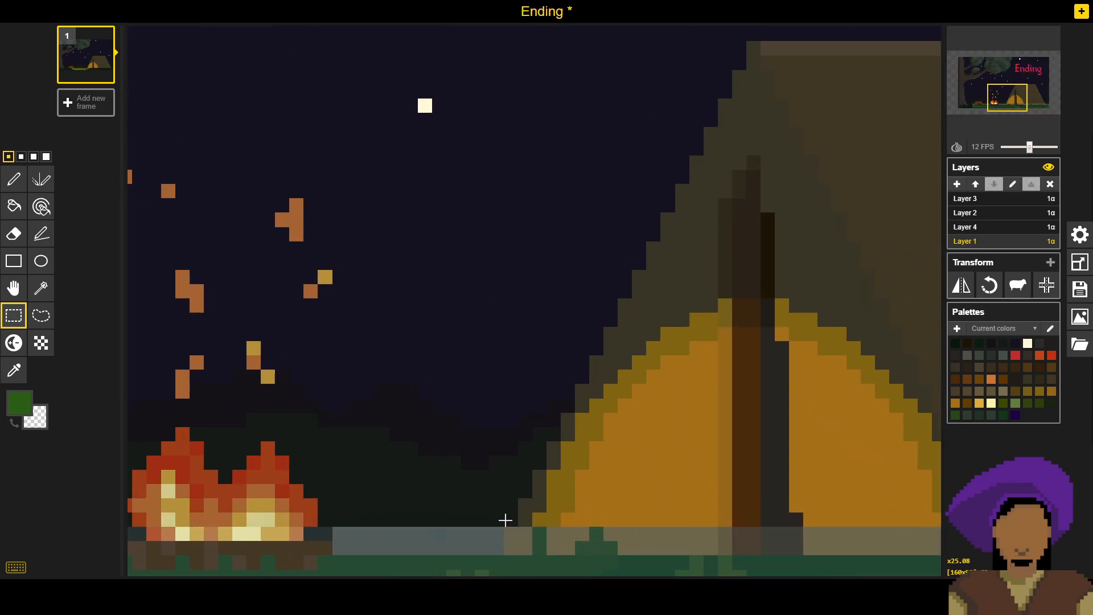
scroll(615, 340, up, 1)
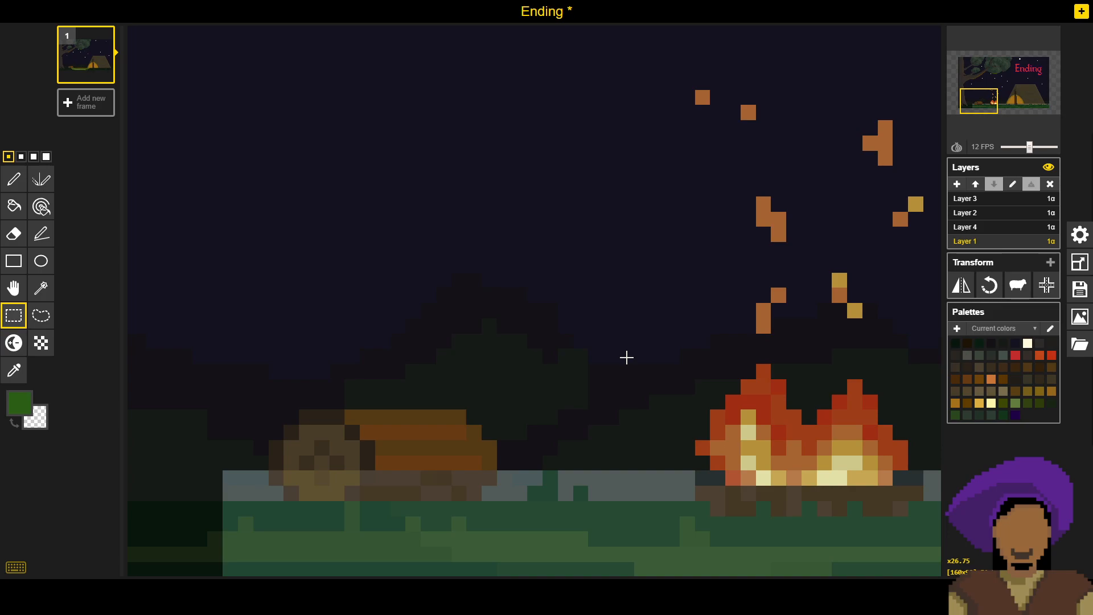
key(o)
click(208, 516)
key(p)
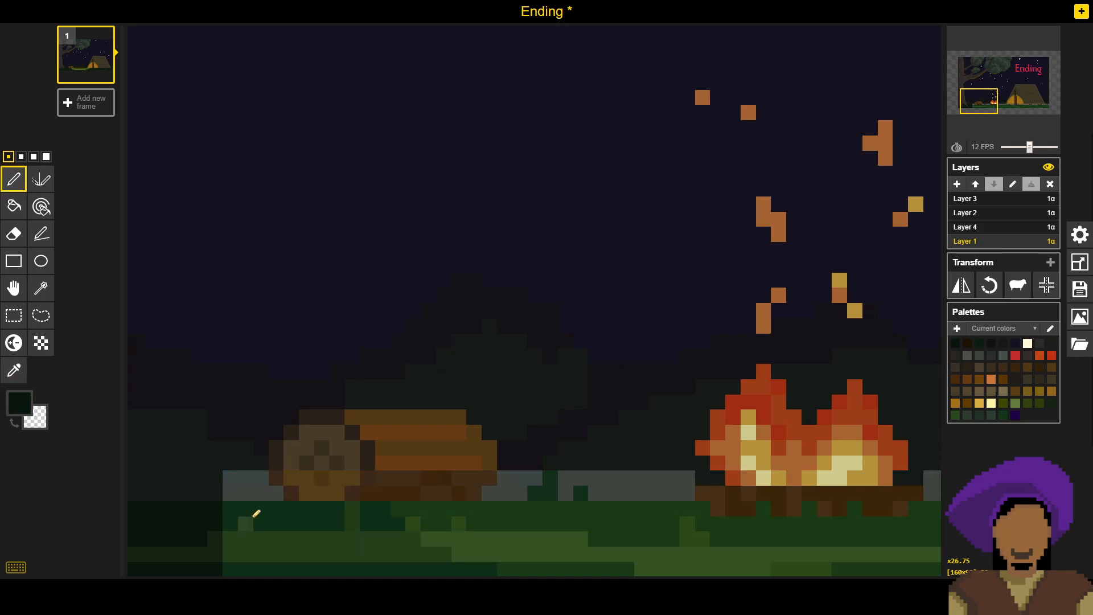
click(536, 493)
drag(734, 460, 409, 438)
mouse_move(508, 476)
mouse_down()
mouse_move(506, 463)
mouse_move(566, 469)
mouse_up()
drag(698, 431, 371, 417)
mouse_move(489, 477)
mouse_down()
mouse_move(482, 470)
mouse_move(515, 462)
mouse_move(548, 479)
mouse_up()
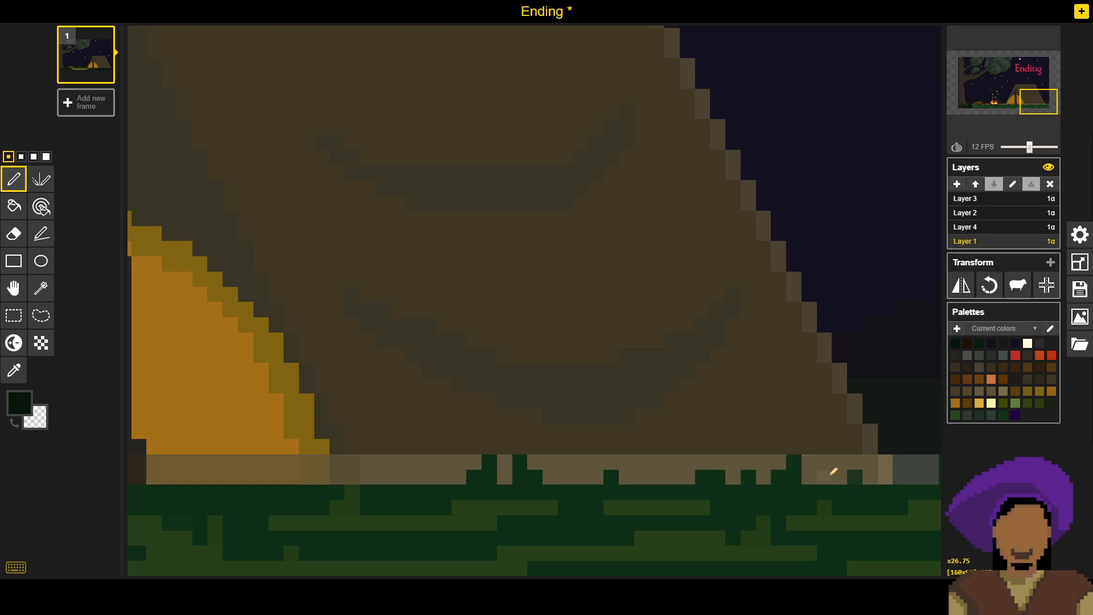
Step: Trace the pasted strip's inner grass tufts on Layer 1 in the ground's lighter dark green, from the tent to the campfire
scroll(855, 444, right, 2)
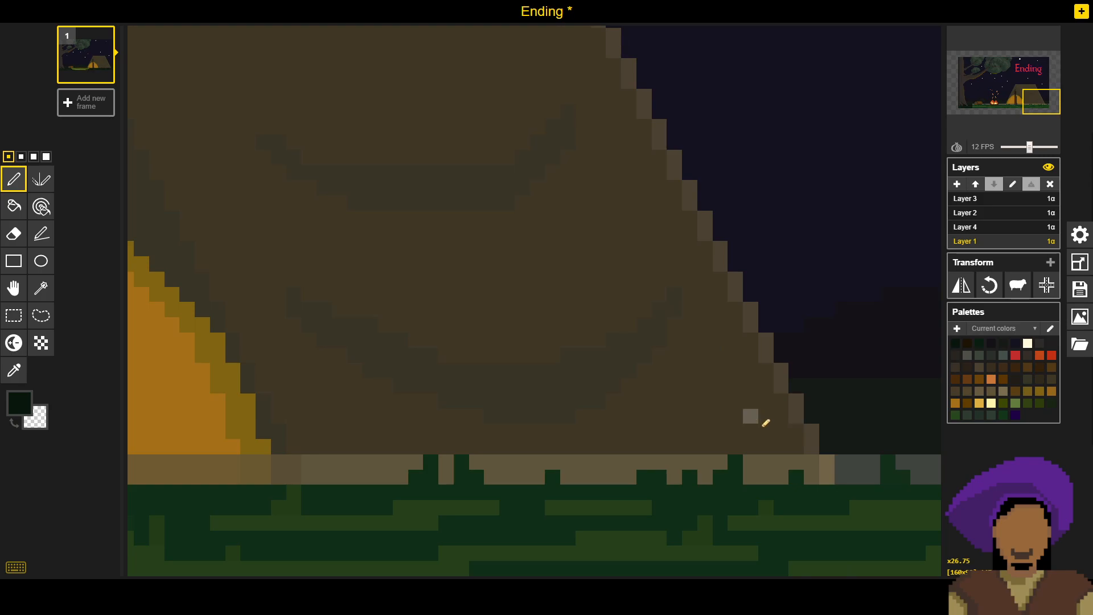
key(o)
click(898, 508)
key(p)
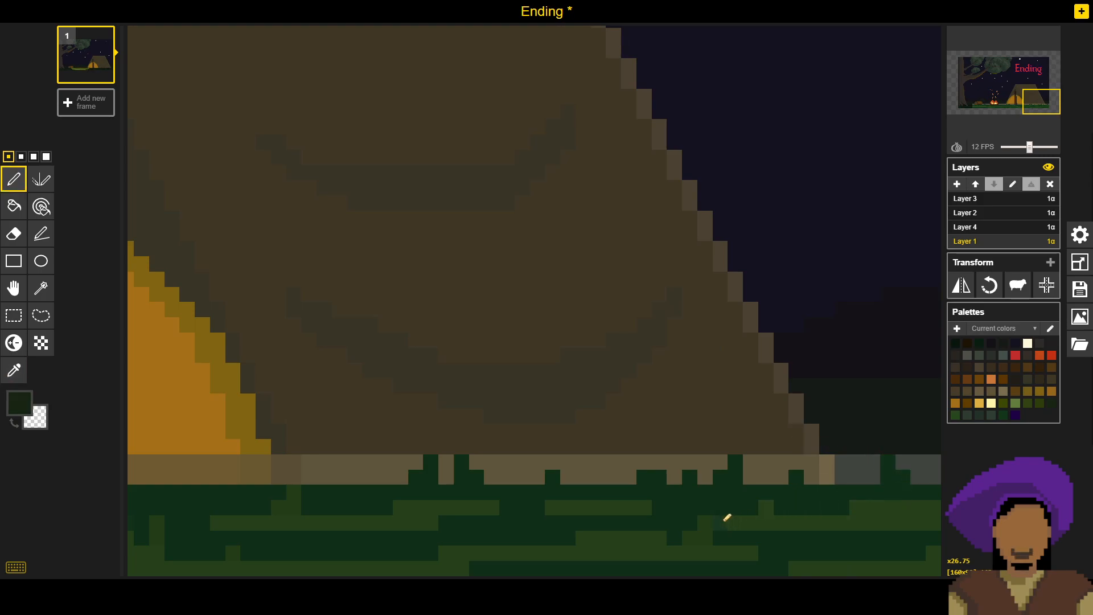
scroll(618, 542, left, 6)
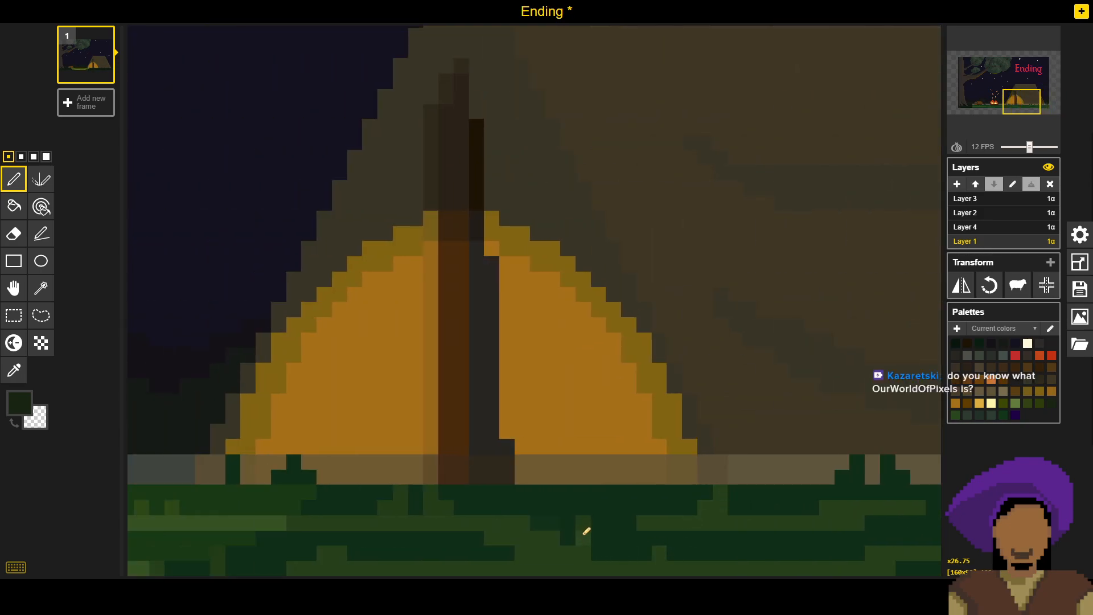
alt+click(582, 507)
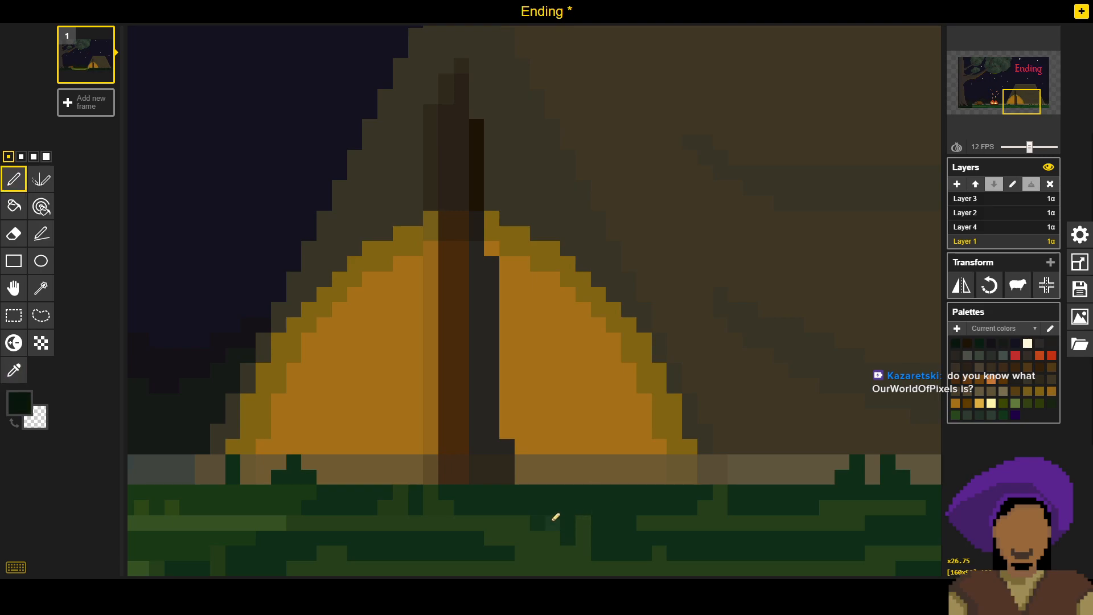
alt+click(460, 523)
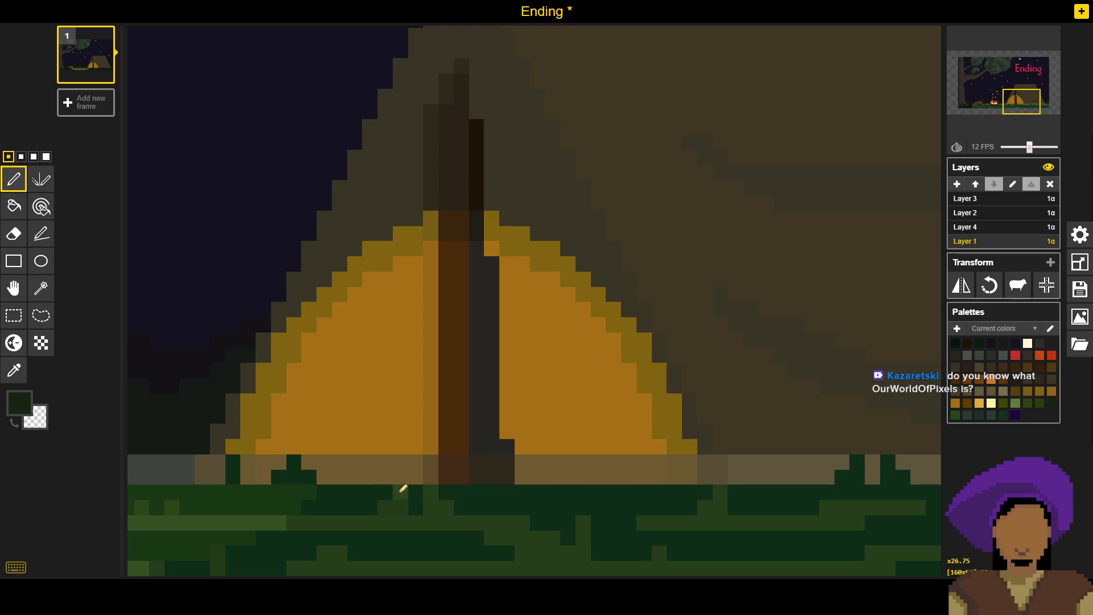
drag(352, 497, 550, 484)
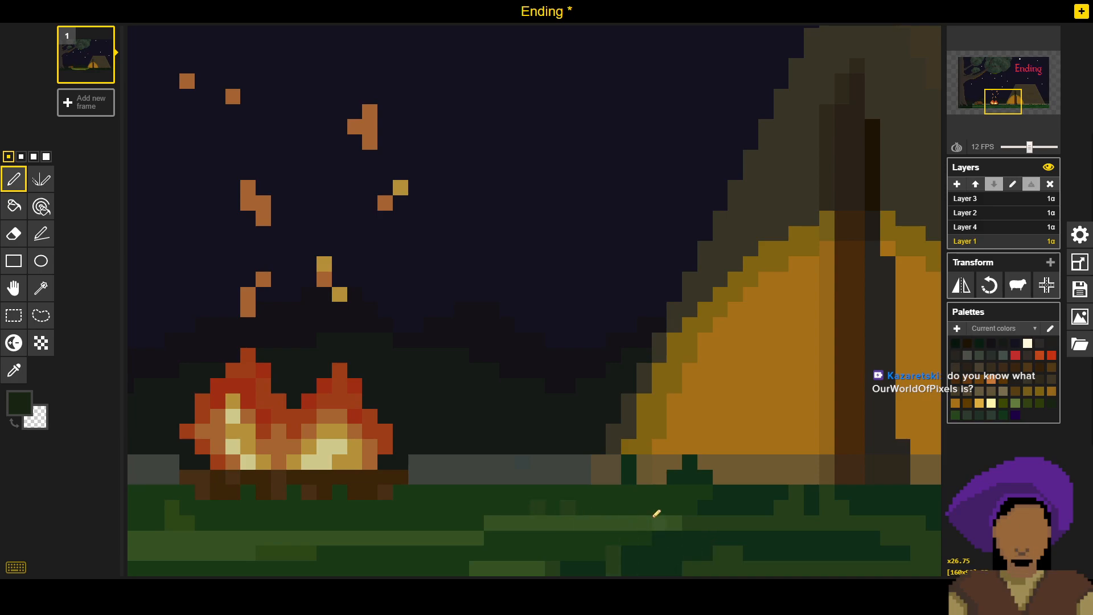
click(997, 230)
click(996, 242)
drag(559, 508, 675, 468)
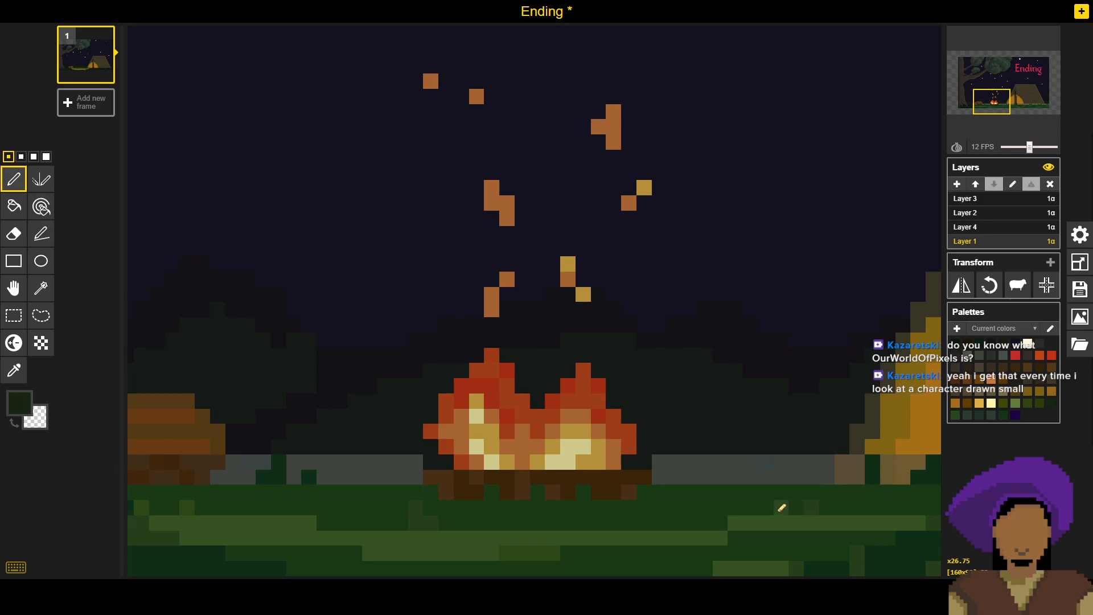
Step: Set Layer 4's opacity to 0 and make Layer 1 active again
click(1004, 229)
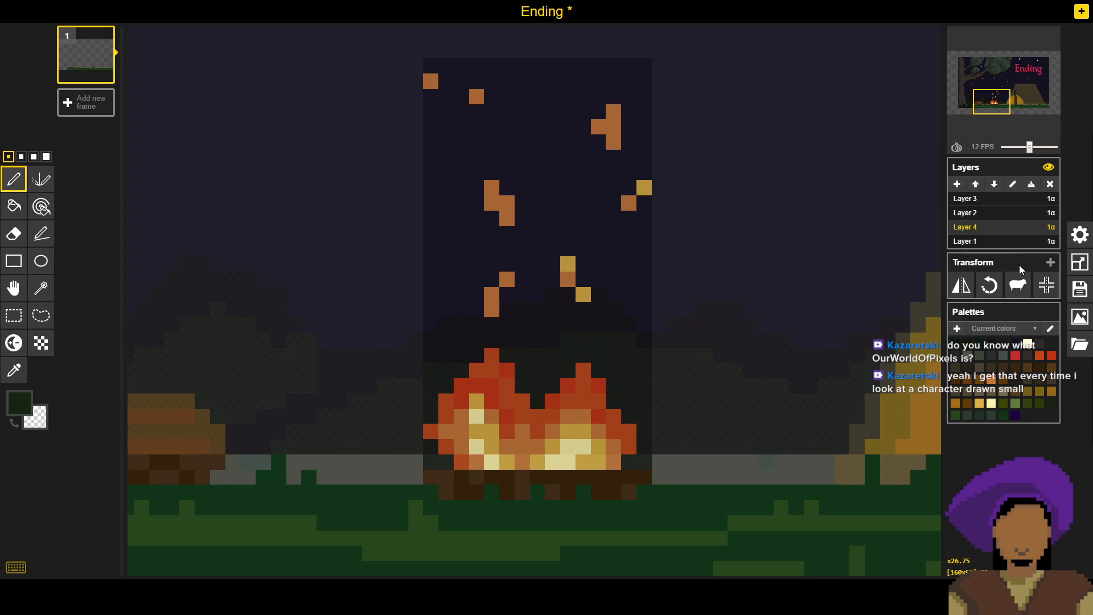
text(0)
key(Return)
click(978, 242)
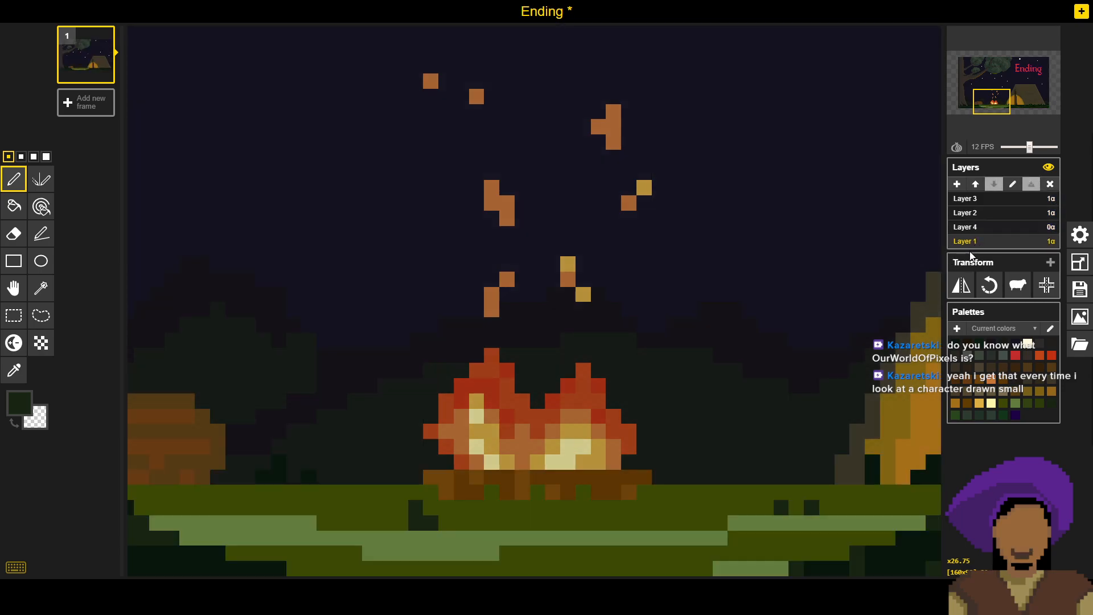
Step: Recolour the small tufts inside the firelit grass patch with the light green sampled from its highlight band
drag(282, 529, 583, 505)
key(o)
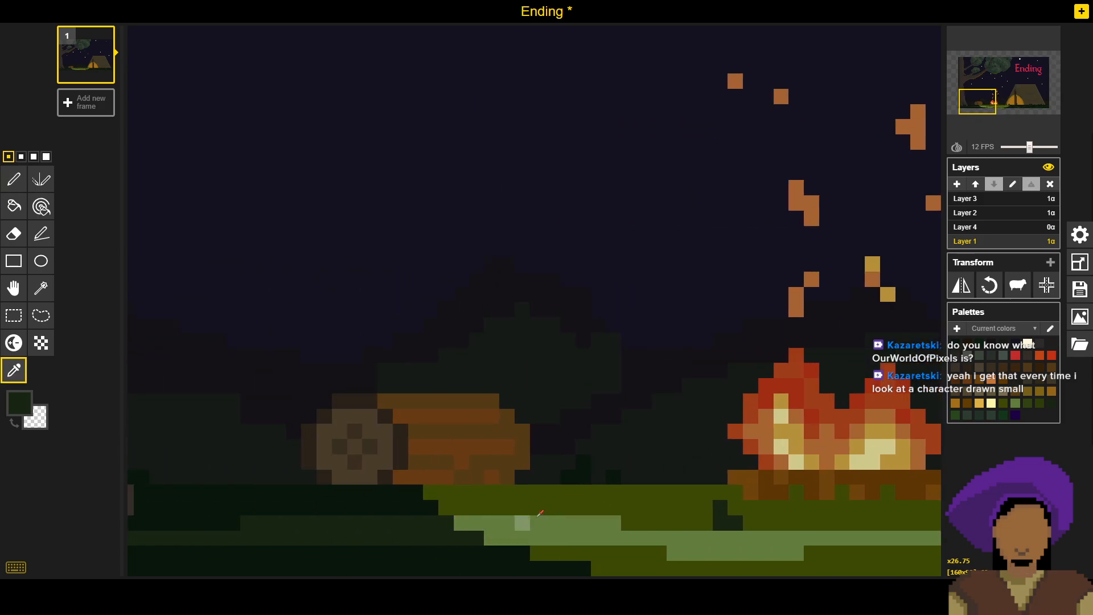
drag(420, 497, 674, 494)
mouse_move(893, 490)
mouse_down()
mouse_move(405, 489)
mouse_move(502, 491)
mouse_up()
mouse_move(666, 490)
mouse_down()
mouse_move(483, 489)
mouse_move(728, 491)
mouse_up()
click(488, 520)
key(p)
click(454, 505)
click(426, 504)
mouse_move(393, 531)
mouse_down()
mouse_move(476, 517)
mouse_move(791, 520)
mouse_up()
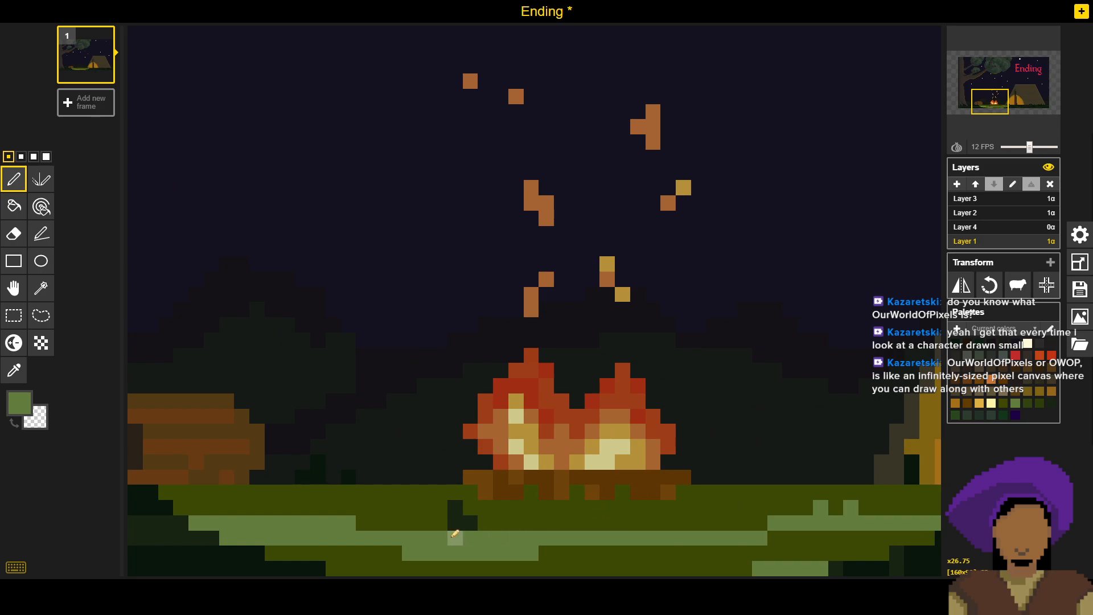
click(454, 521)
click(455, 509)
click(471, 522)
Step: Recolour the tufts along the firelit patch's upper edge, beside the log and at the tent entrance, with the patch's olive green
key(o)
click(411, 509)
key(p)
click(350, 479)
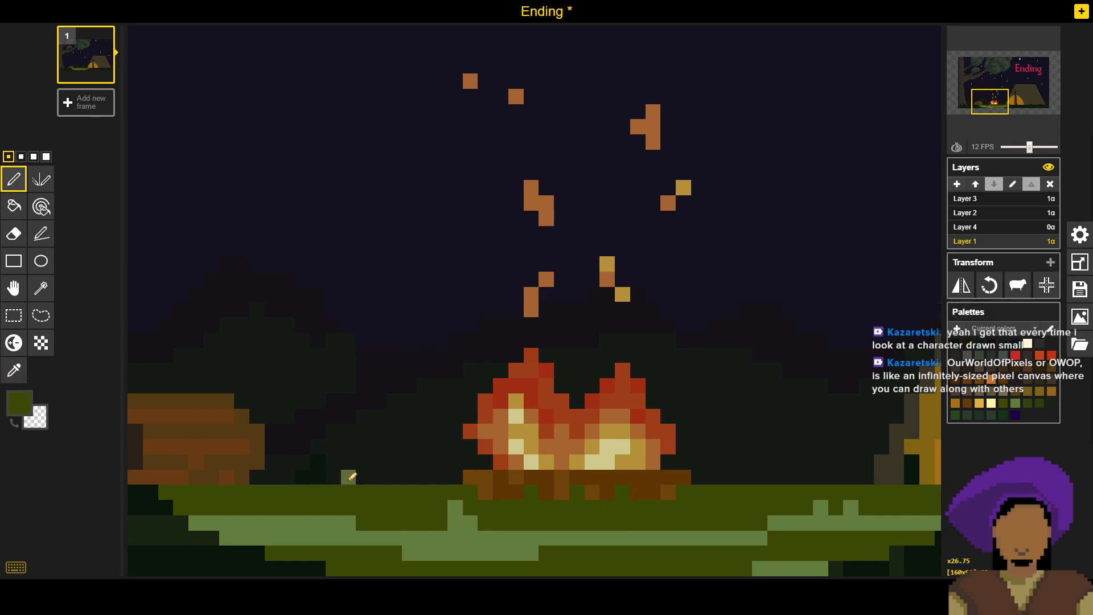
click(318, 477)
click(317, 462)
drag(642, 443, 398, 456)
click(424, 507)
click(424, 492)
click(474, 508)
click(486, 508)
click(487, 493)
click(501, 507)
drag(637, 482, 798, 410)
drag(388, 454, 753, 435)
drag(456, 431, 478, 337)
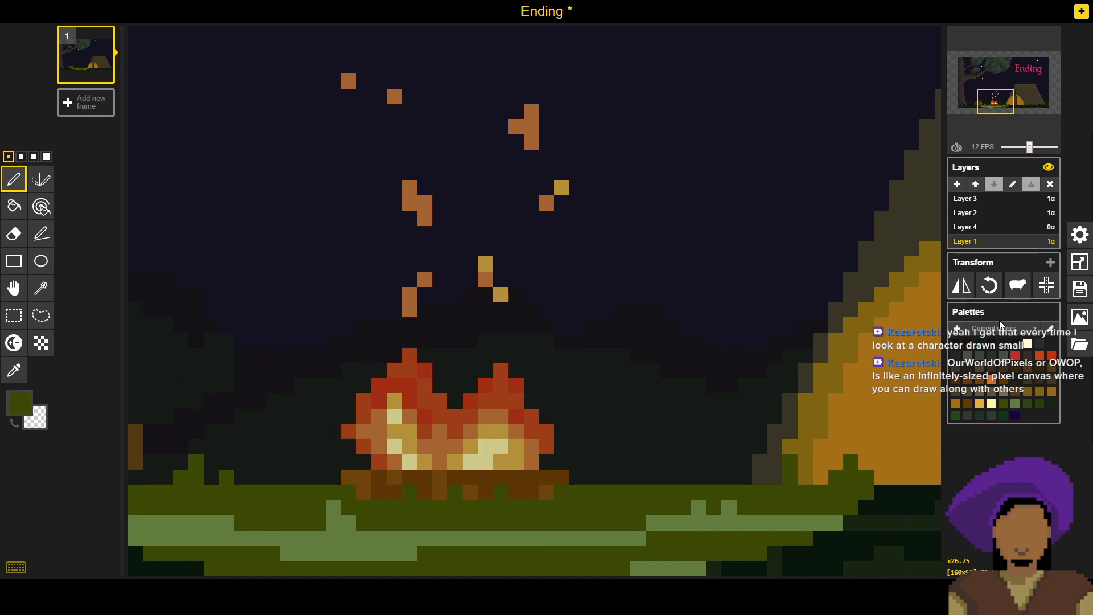
Step: Save the Ending sprite with its new grass tufts to its existing file
click(1081, 289)
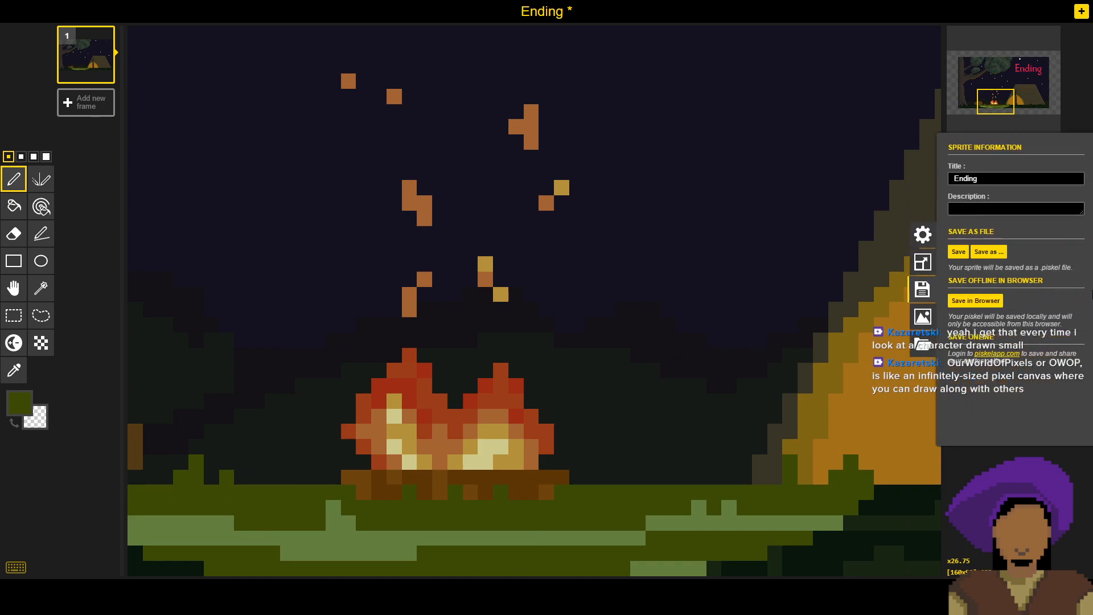
click(961, 252)
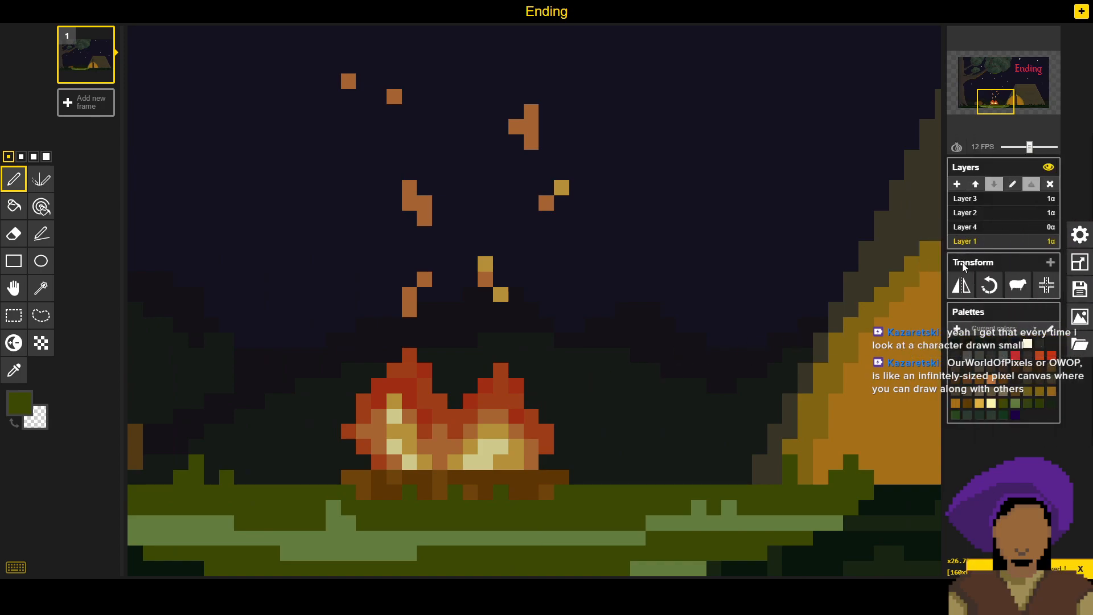
Step: Delete the Layer 4 grass guide and save the Ending sprite again
click(988, 228)
click(1050, 184)
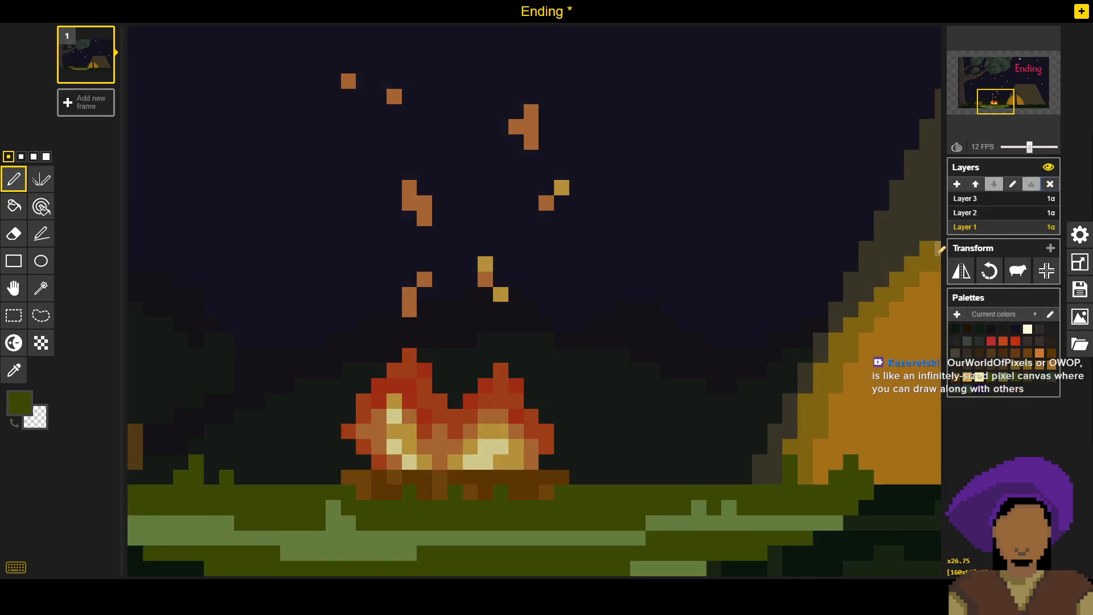
scroll(641, 406, down, 2)
scroll(641, 405, down, 2)
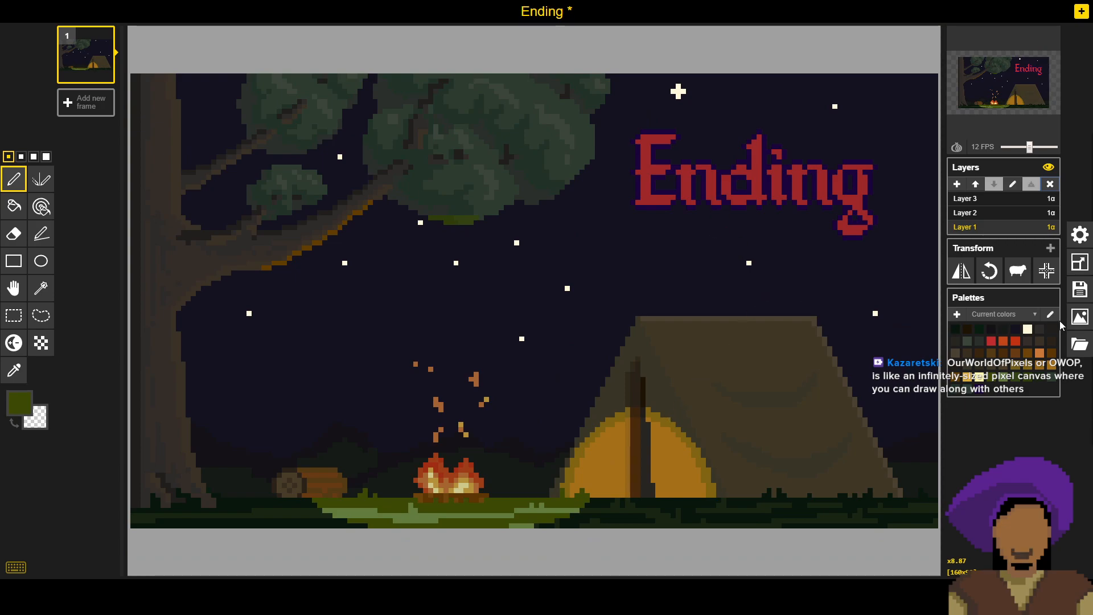
click(1081, 287)
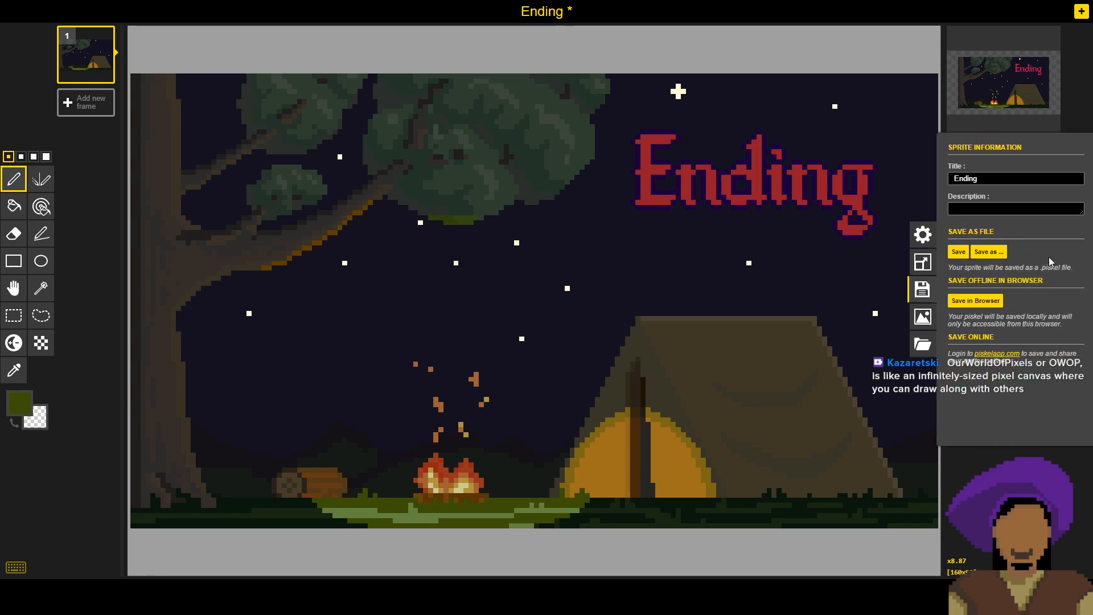
click(959, 252)
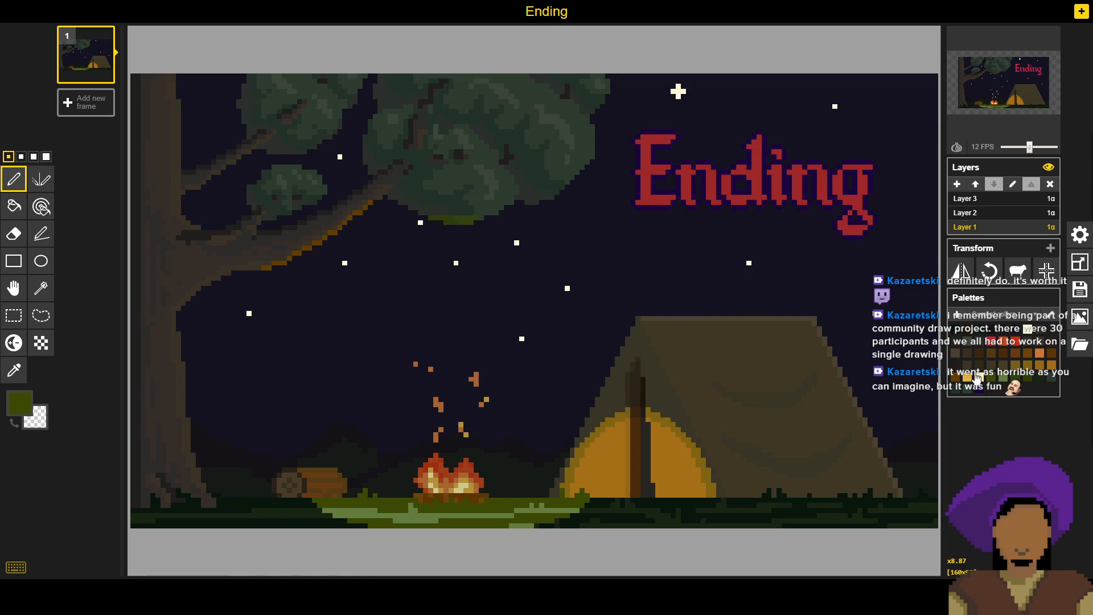
Step: Open the Starting Soon .piskel sprite file from the computer
click(1080, 344)
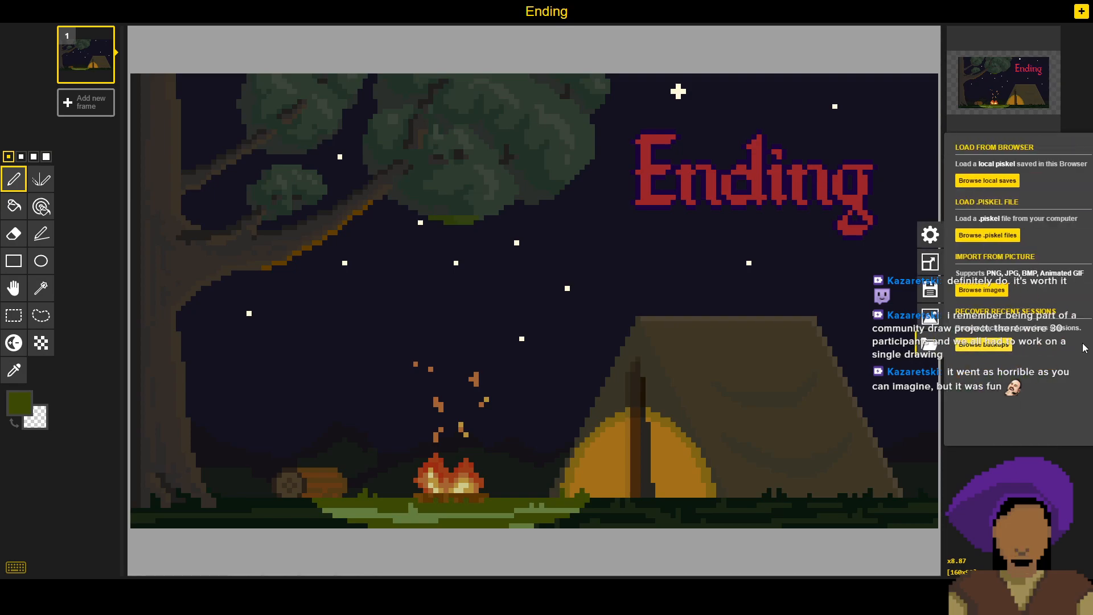
click(999, 236)
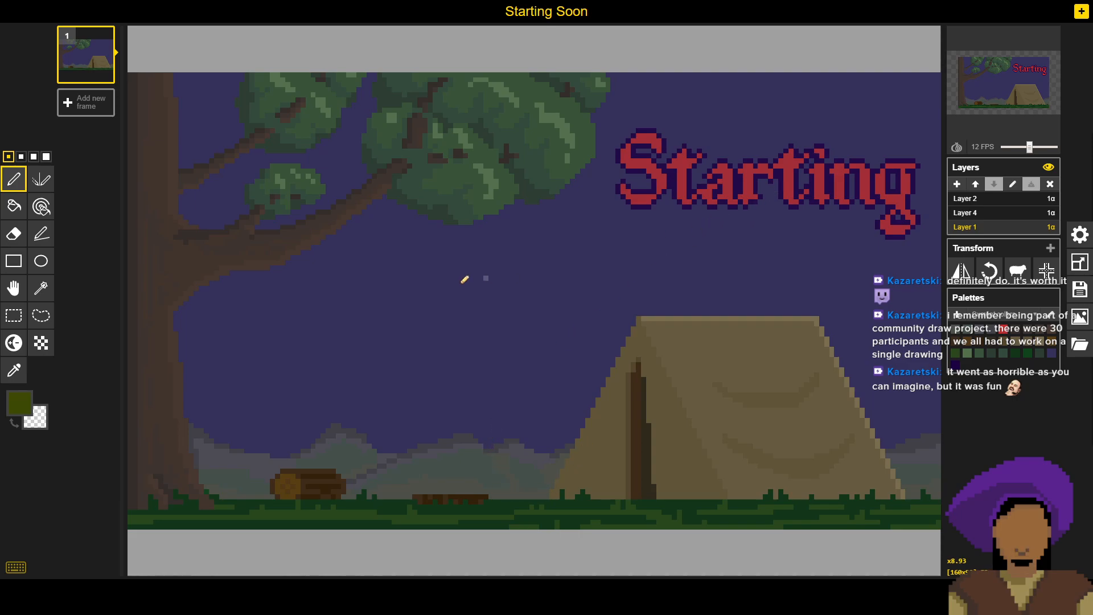
Step: Set the primary drawing colour to the muted purple-pink #a36e98 and take up the Pen tool
click(19, 403)
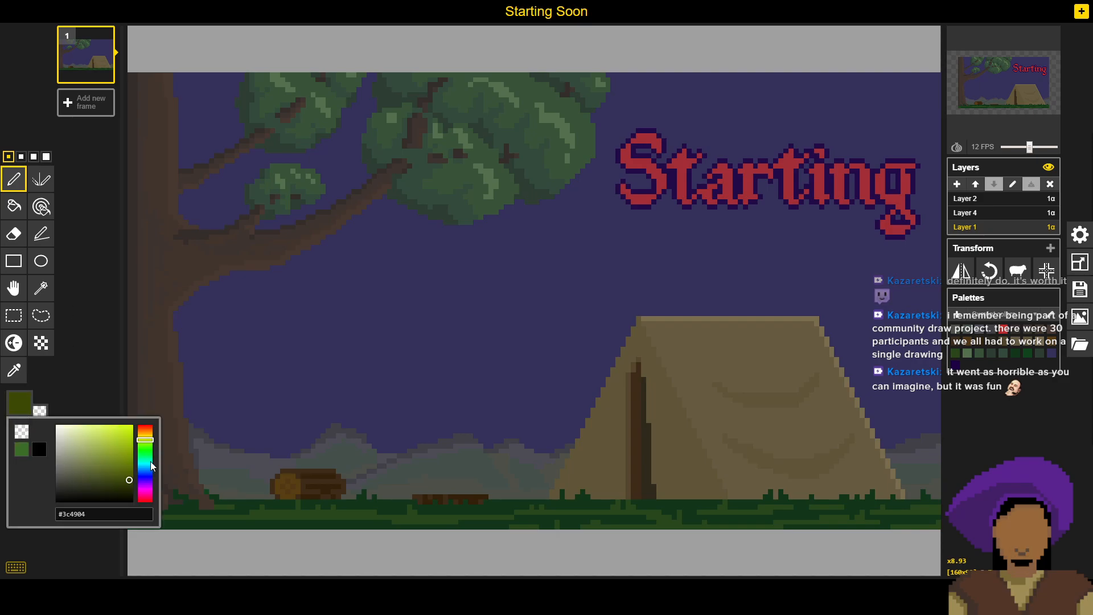
click(145, 487)
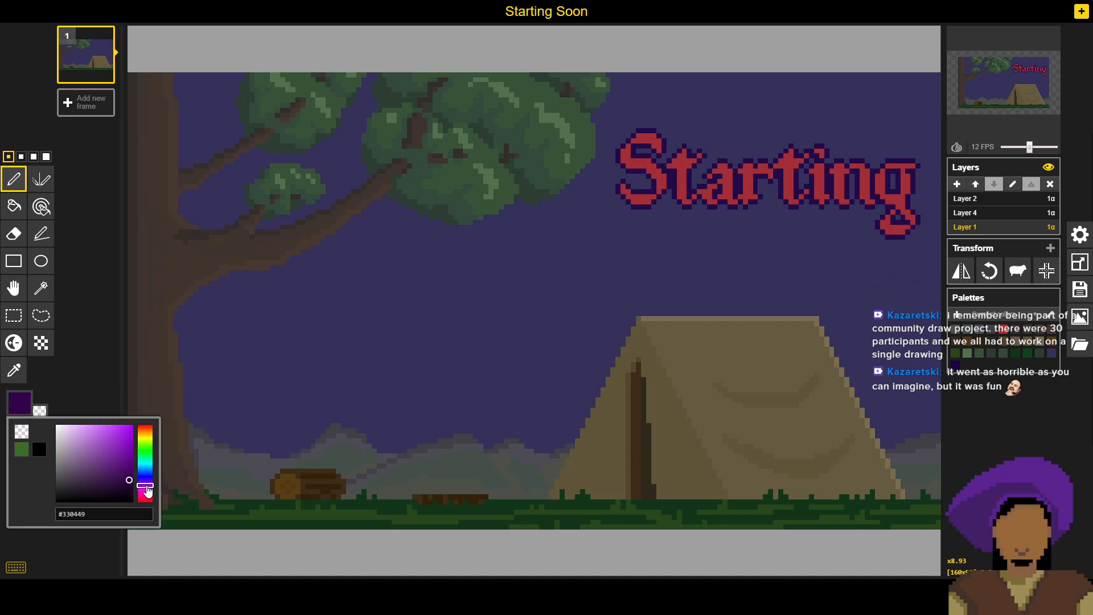
click(146, 491)
click(146, 491)
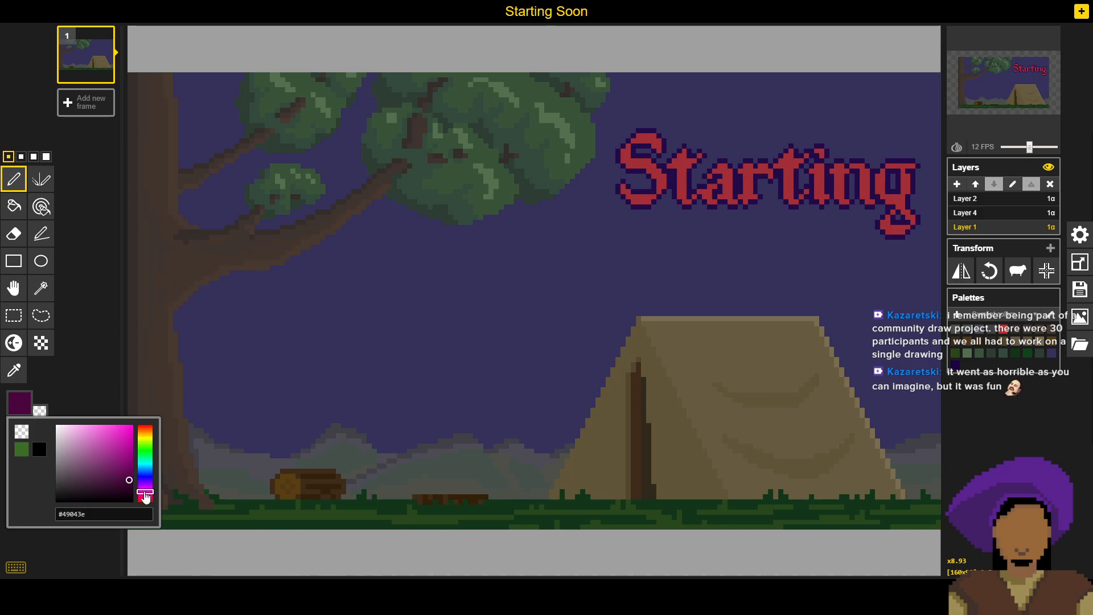
click(95, 427)
drag(78, 440, 80, 453)
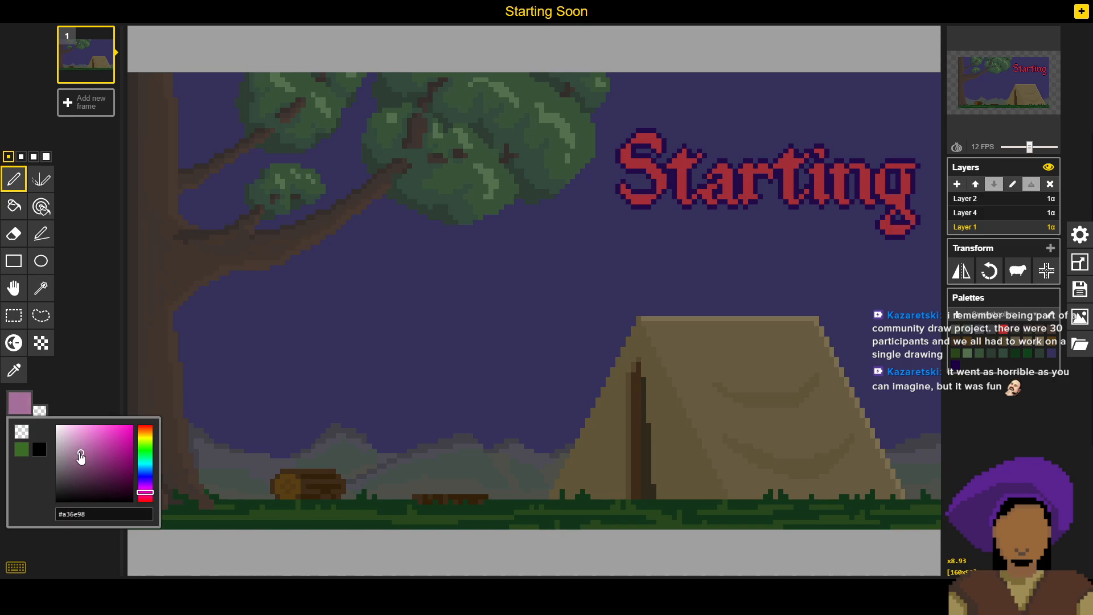
click(12, 181)
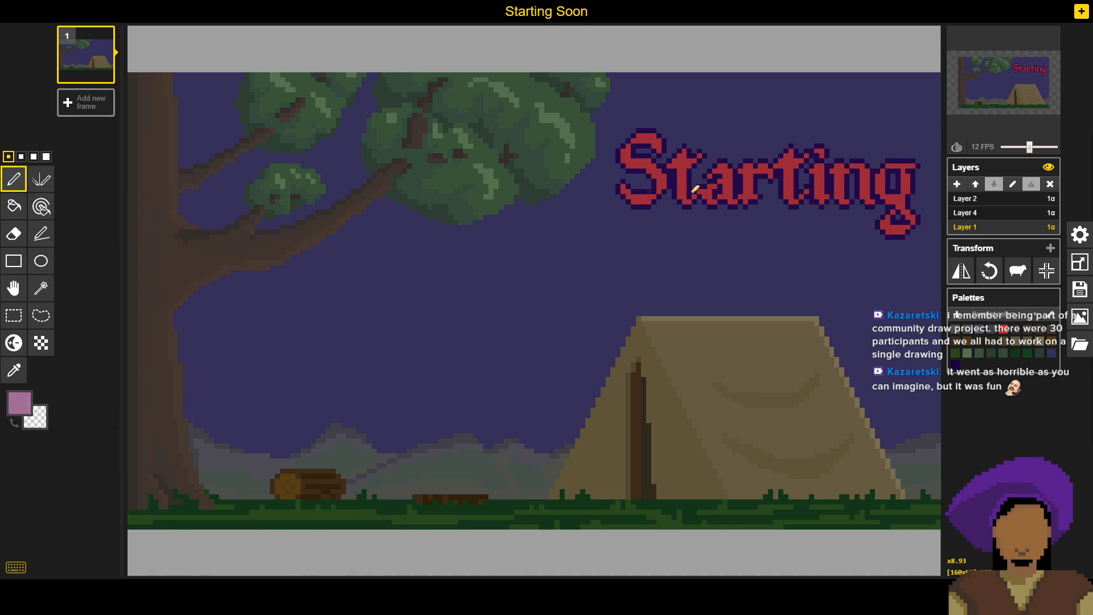
Step: Examine what Layer 2, Layer 4 and Layer 1 each contain in the Starting Soon sprite
click(975, 212)
click(974, 201)
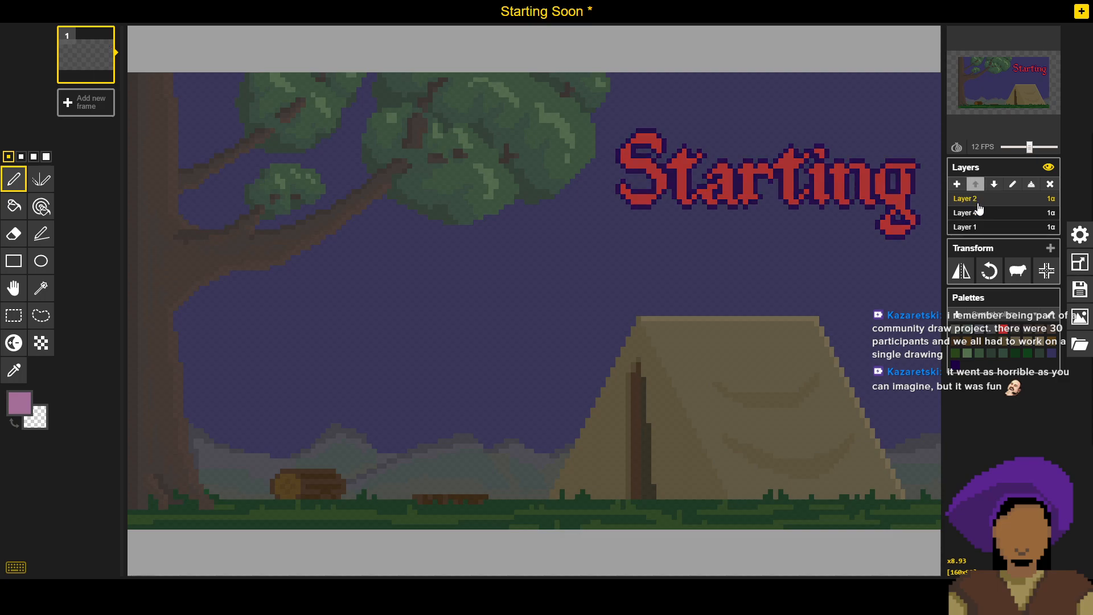
click(975, 212)
click(975, 224)
click(975, 213)
click(975, 226)
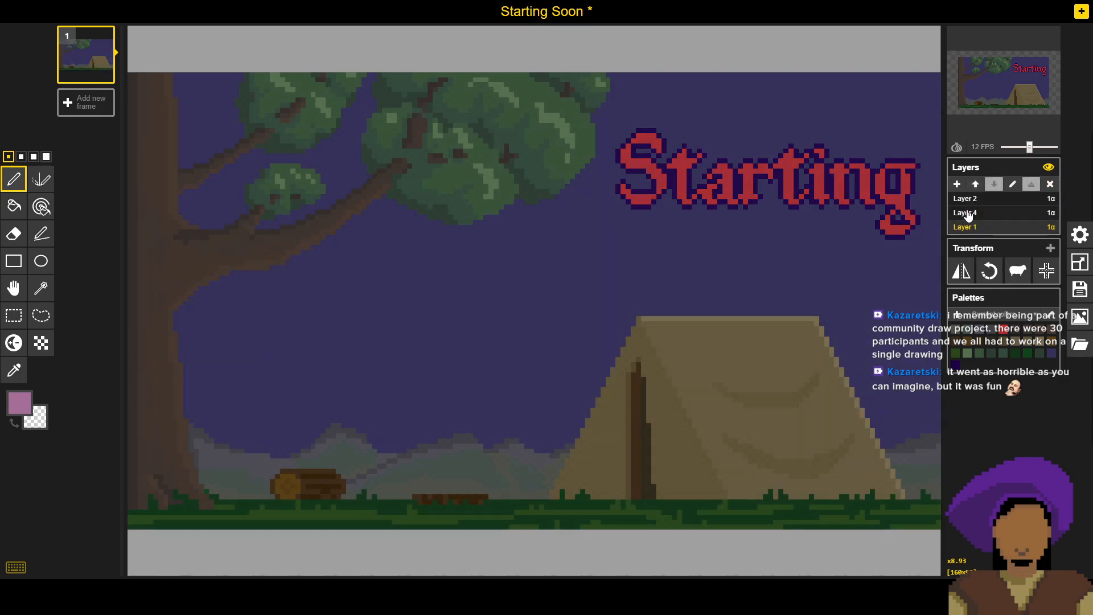
Step: Lower the layer opacity setting to 0.25 to fade the Starting title while Layer 1 is active
click(1080, 234)
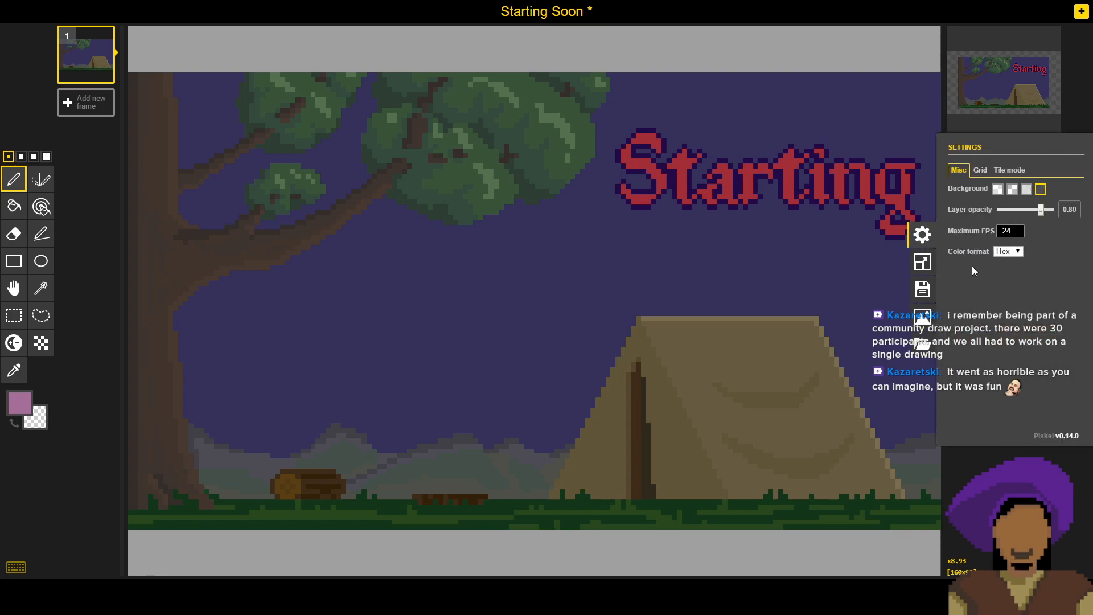
click(1016, 210)
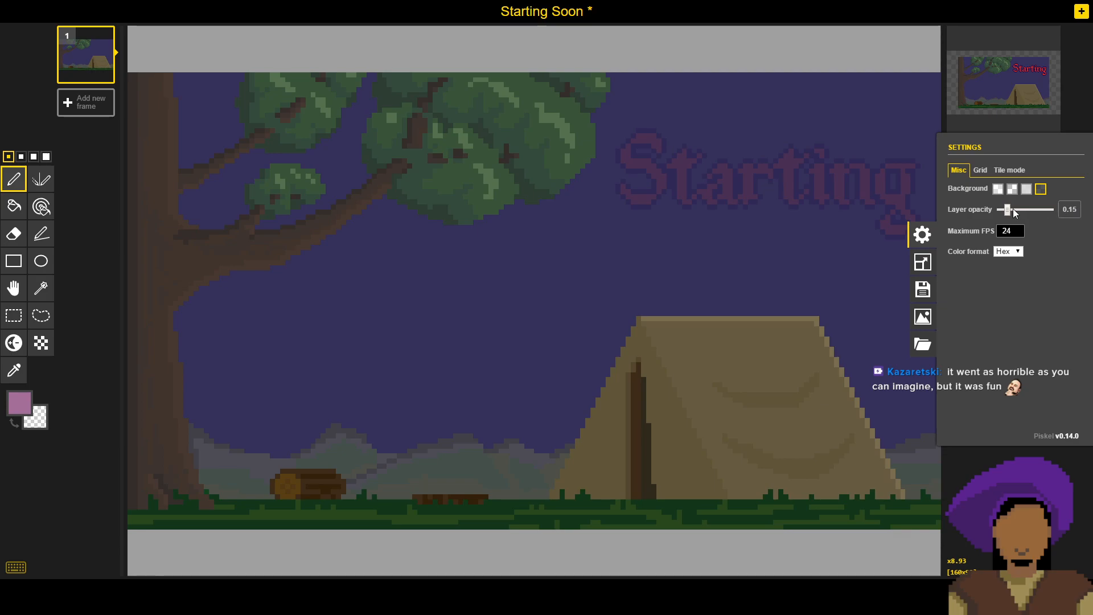
click(1011, 210)
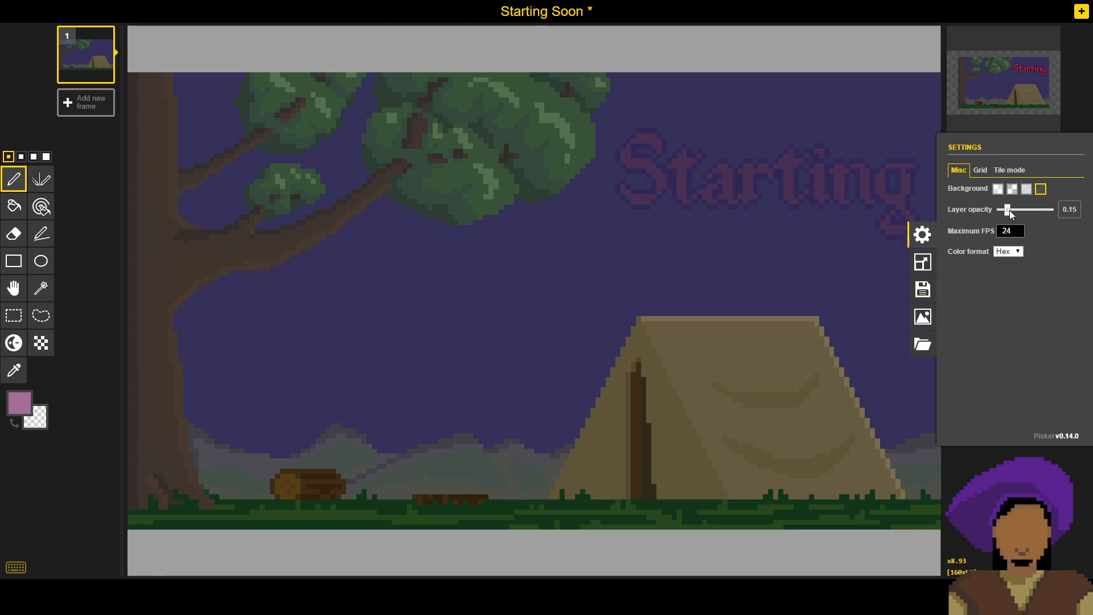
click(1021, 209)
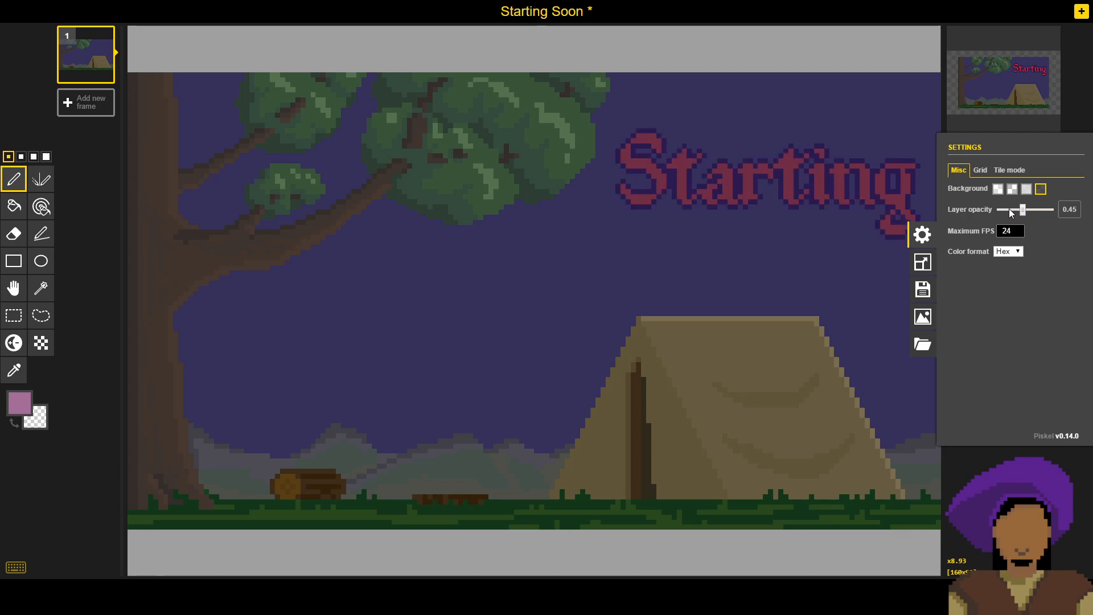
click(1011, 210)
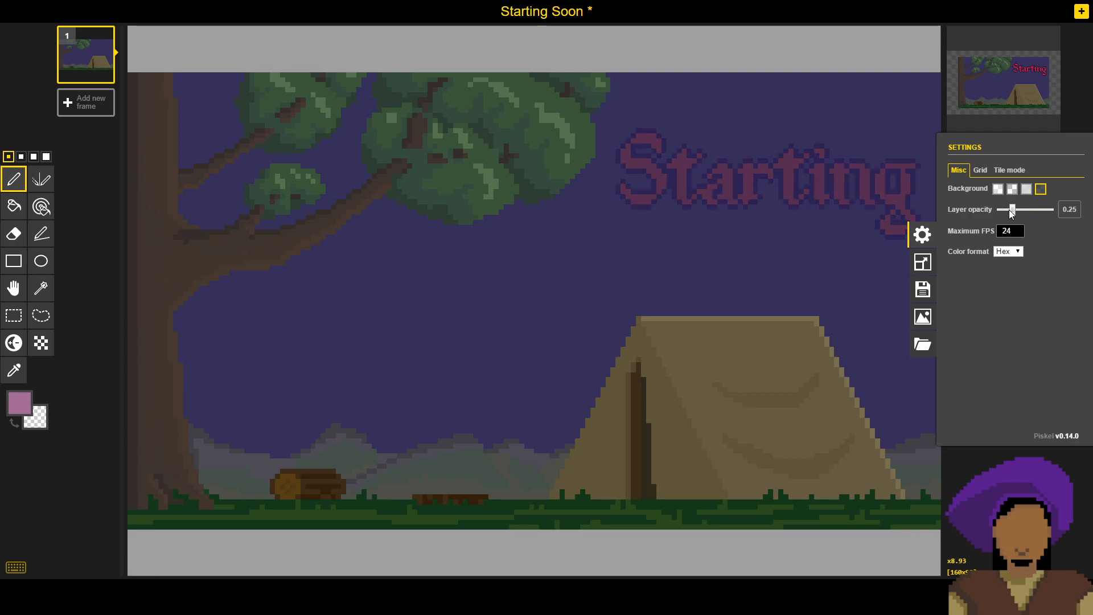
click(978, 455)
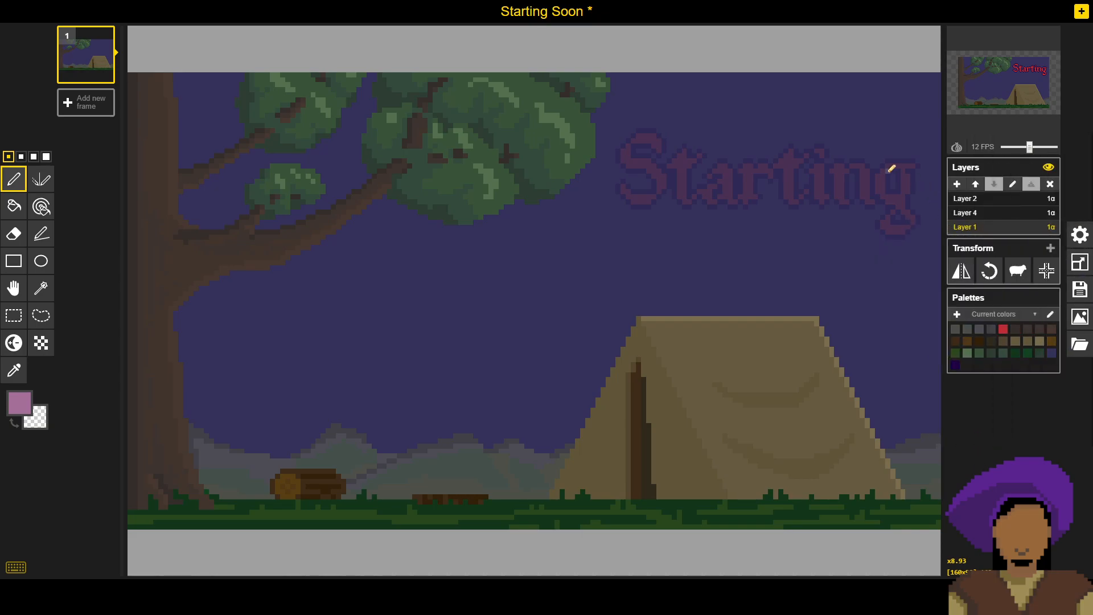
Step: Check Layers 4 and 2 at the lowered opacity, reselect Layer 1 and save the sprite to its existing file
click(969, 214)
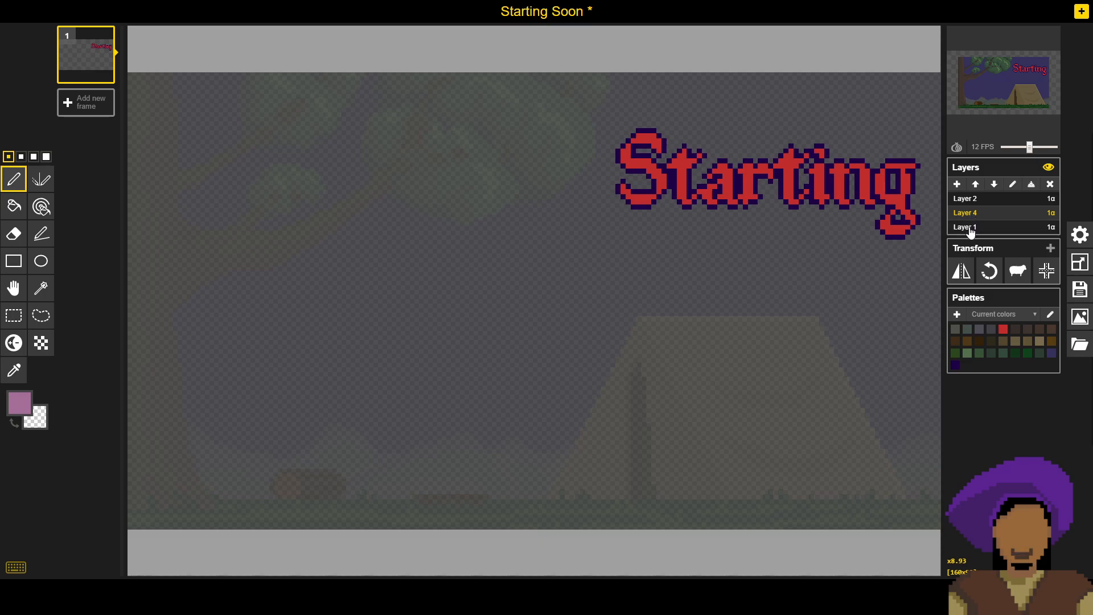
click(971, 228)
click(976, 220)
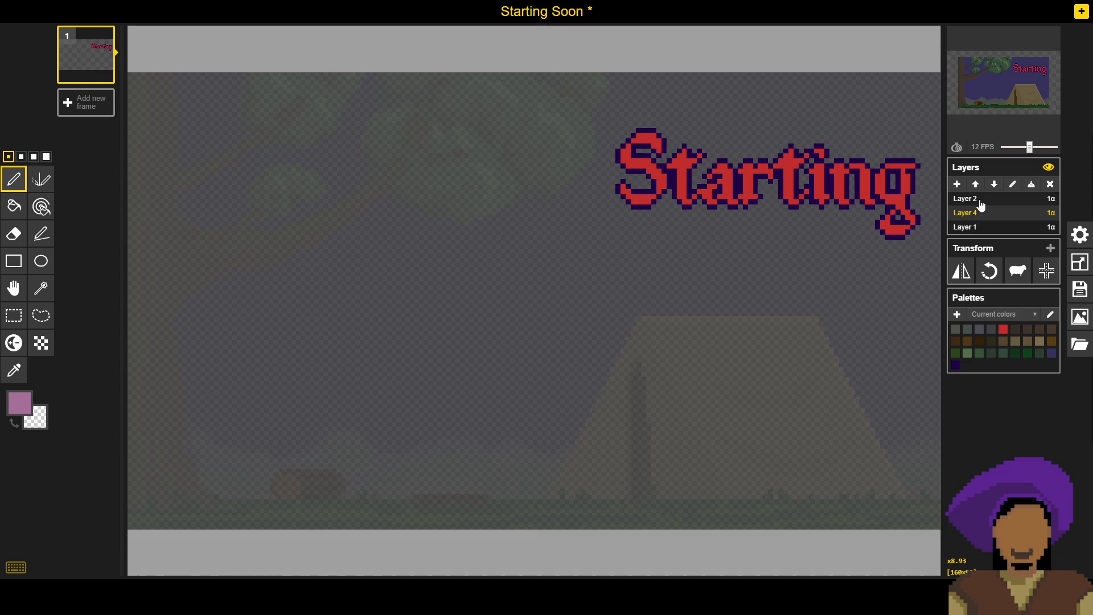
click(980, 205)
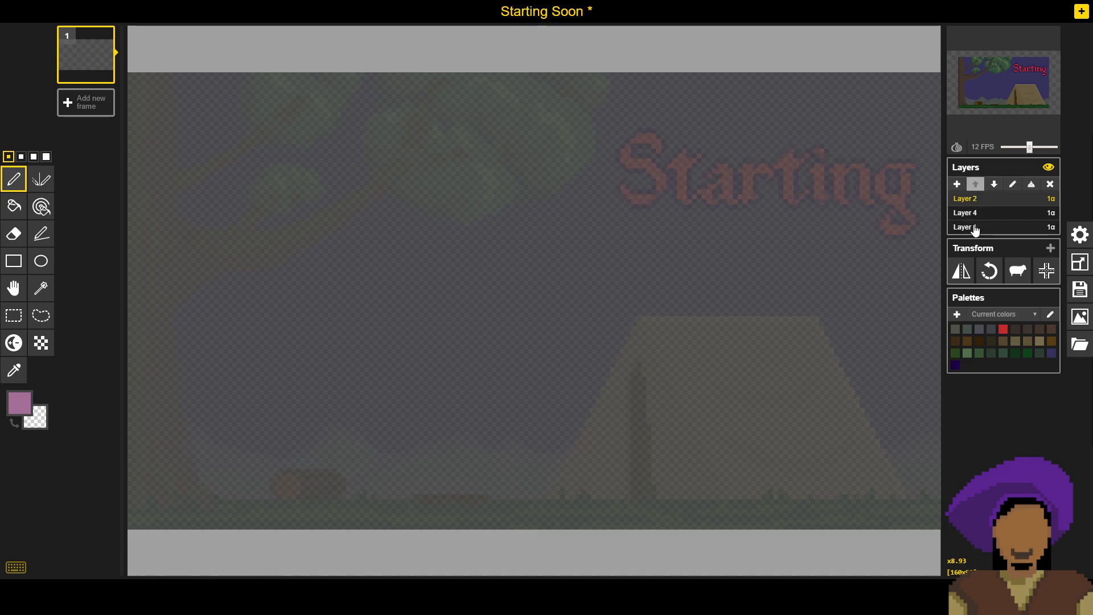
click(975, 227)
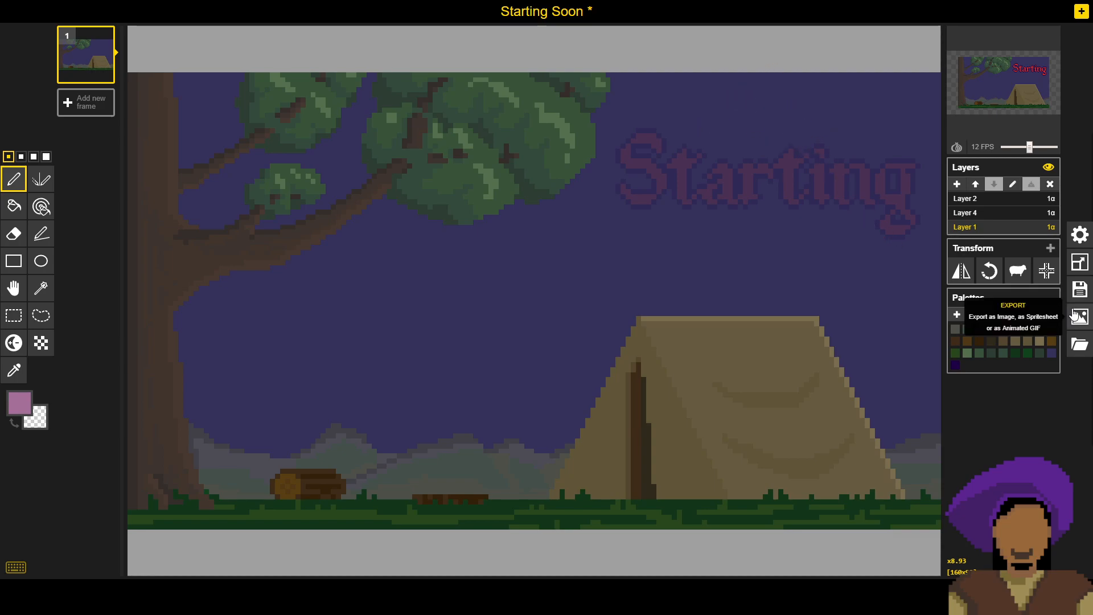
click(1080, 290)
click(956, 251)
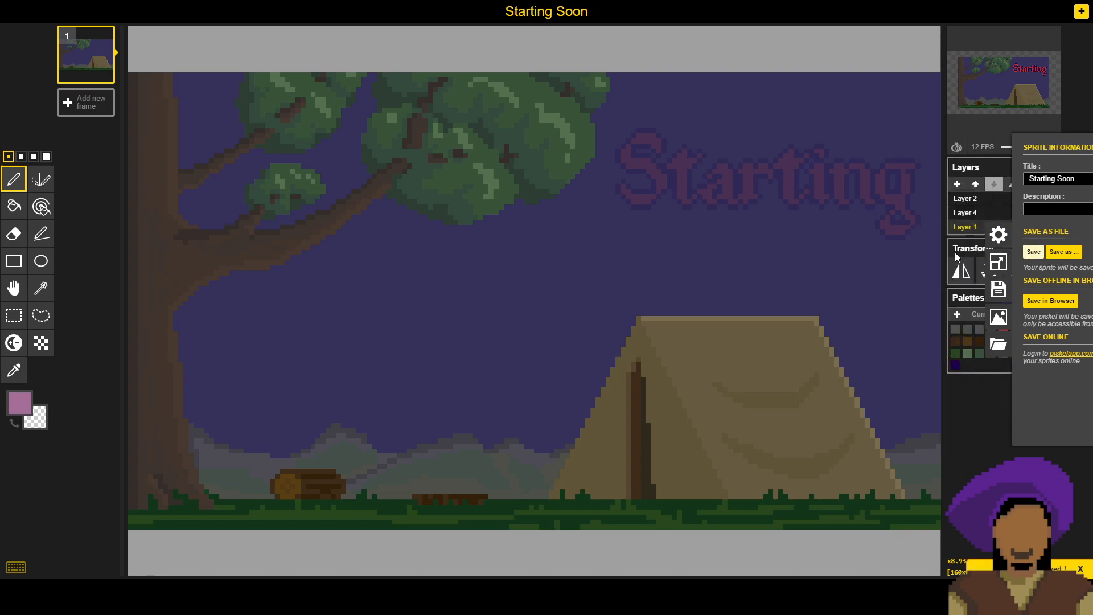
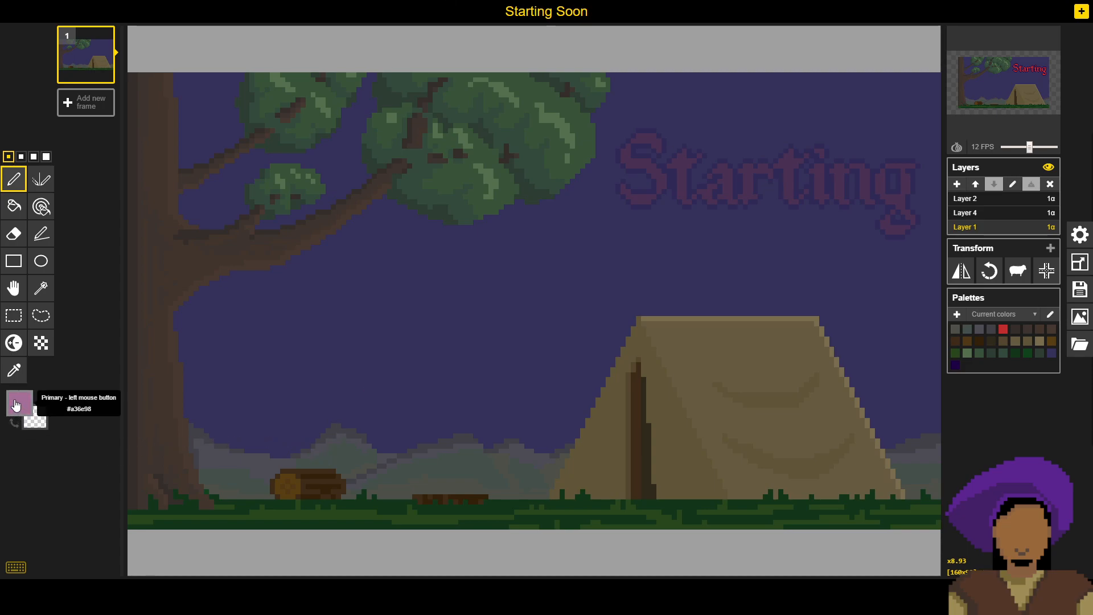
Step: Try pinker shades for the primary colour, from bright #dd5bab to dark #7e3662
click(47, 421)
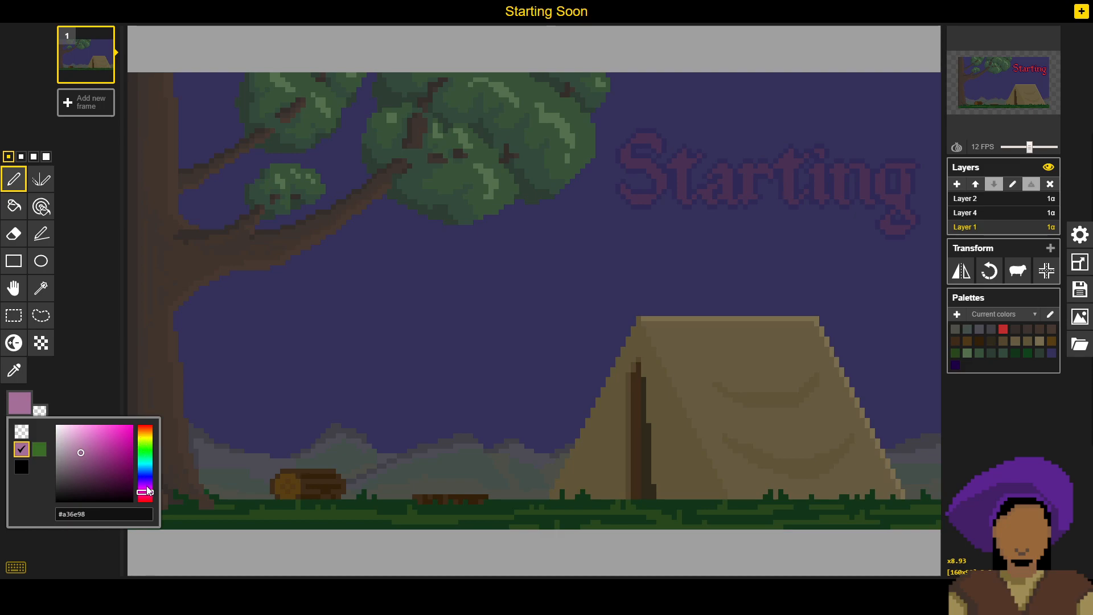
drag(147, 497, 146, 499)
click(88, 439)
click(97, 451)
click(99, 438)
click(102, 435)
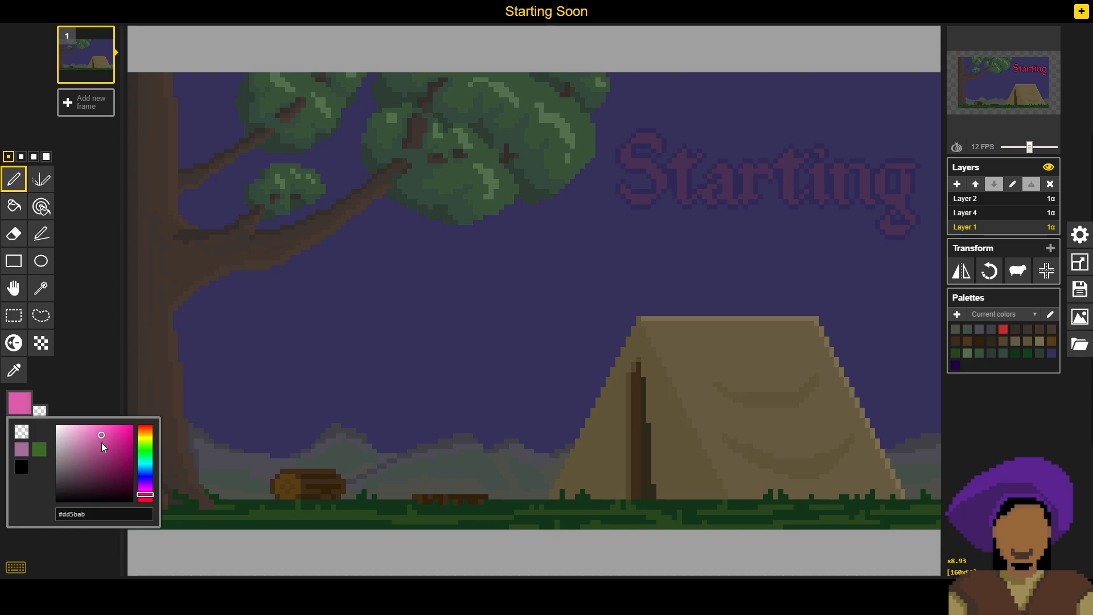
click(101, 465)
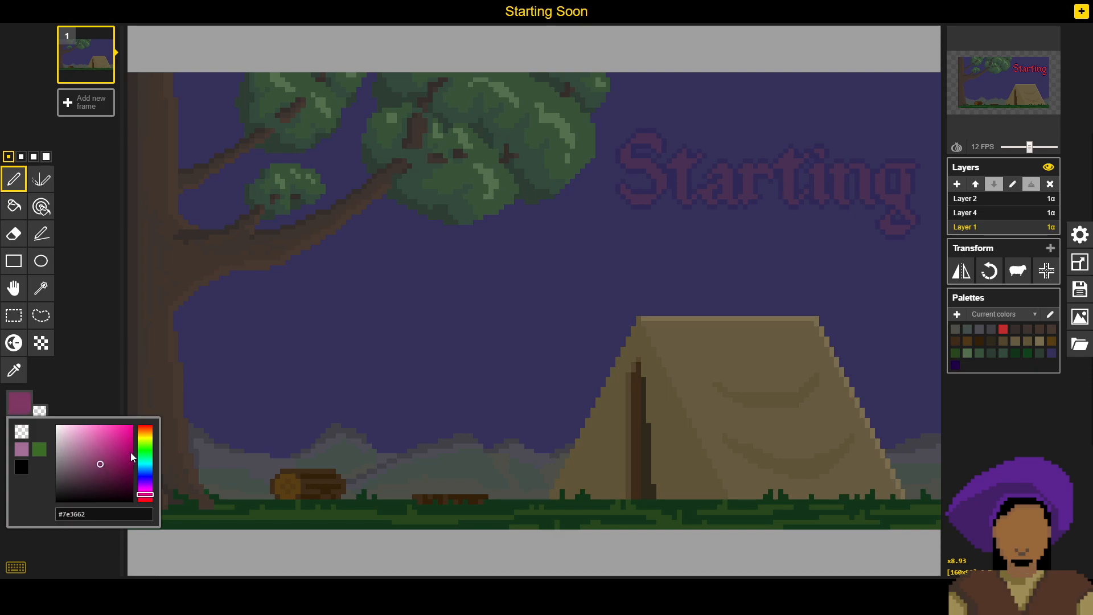
Step: Try orange-brown hues #7e5f36 and #7e5536 for the primary colour, and return to the pink #7e3662
click(147, 436)
click(146, 433)
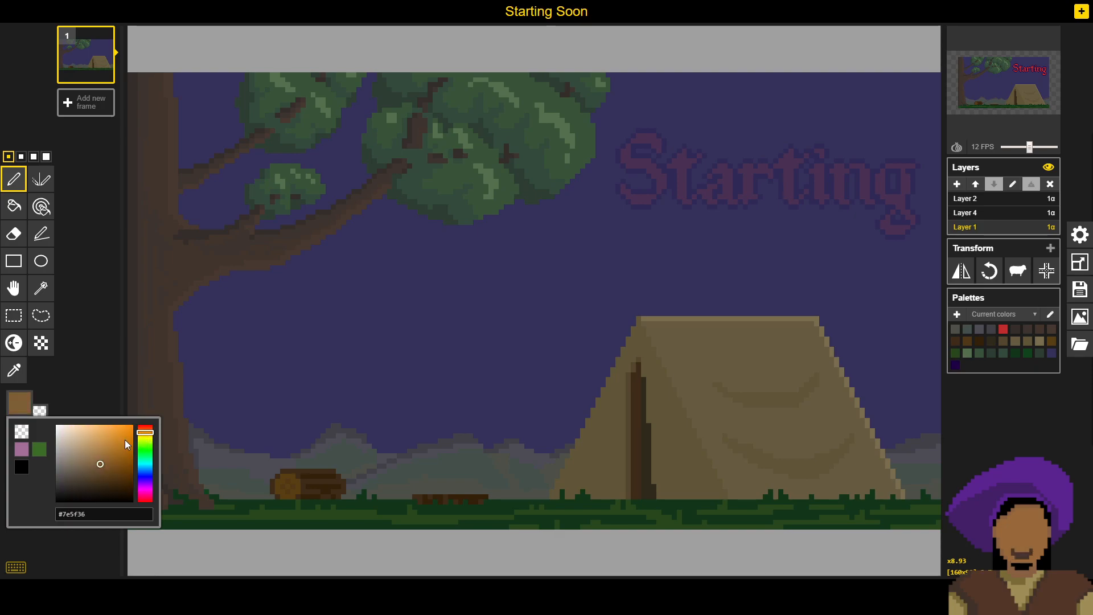
click(142, 429)
click(142, 431)
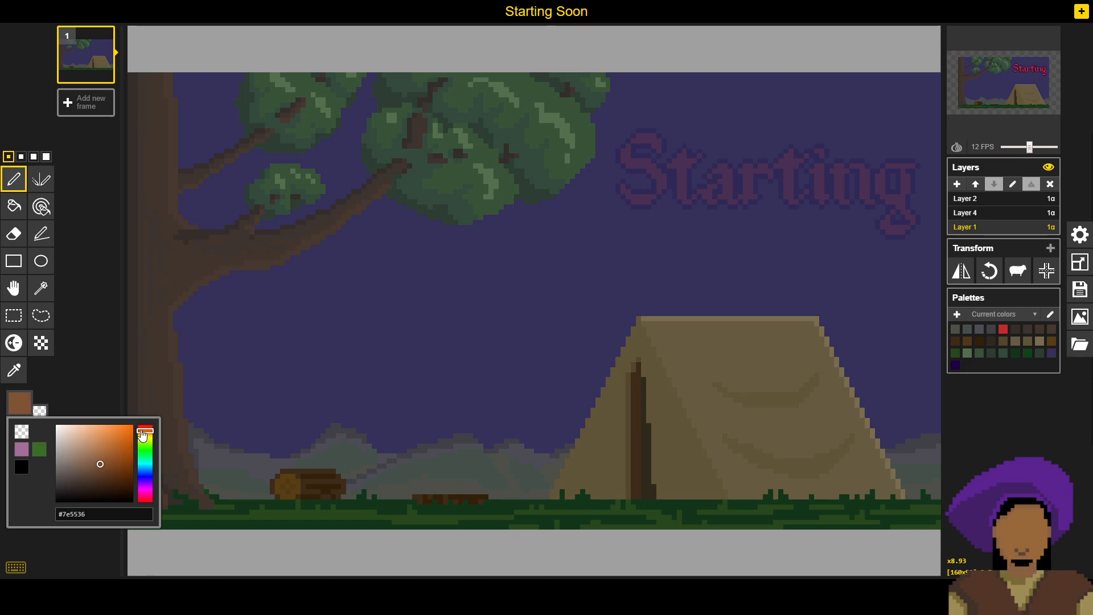
click(145, 494)
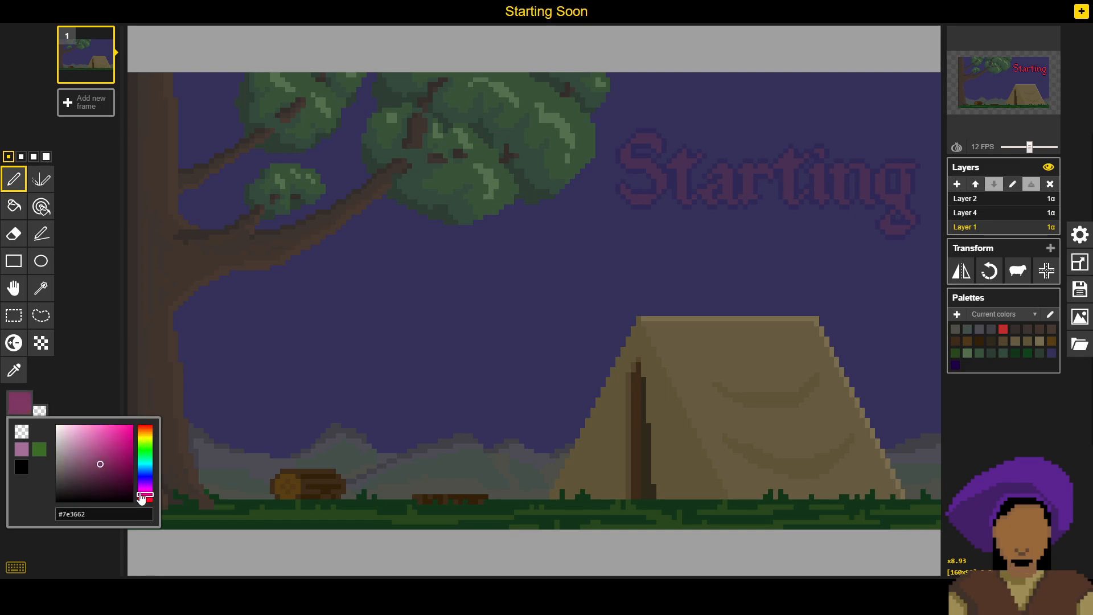
Step: Mix a dusty rose primary colour with a slightly redder hue for painting with the Pen tool
click(97, 450)
click(97, 439)
click(84, 458)
click(88, 463)
click(86, 448)
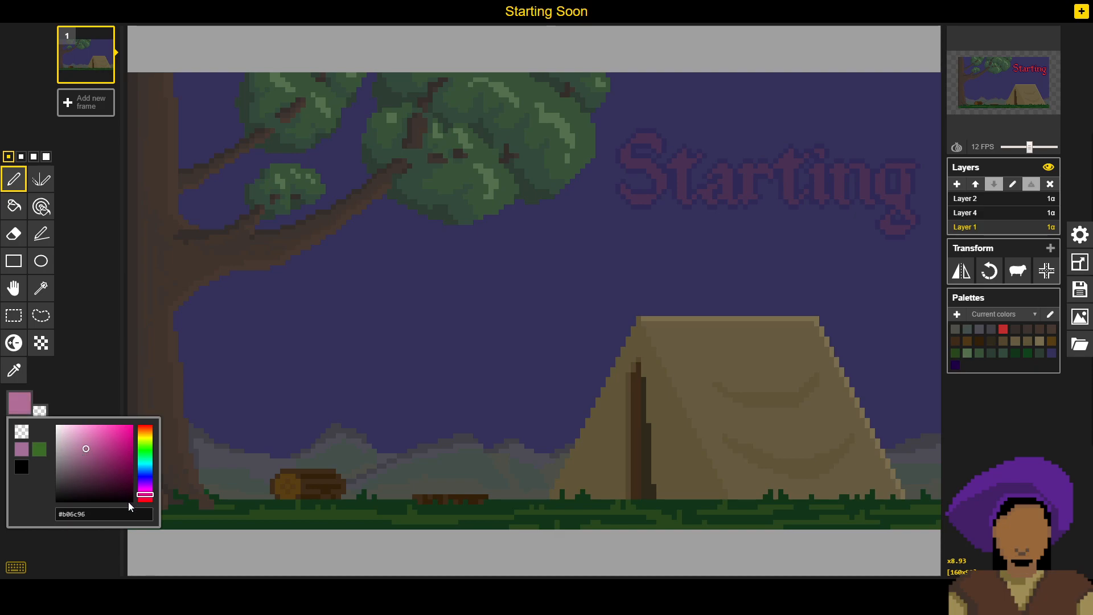
drag(145, 498, 145, 504)
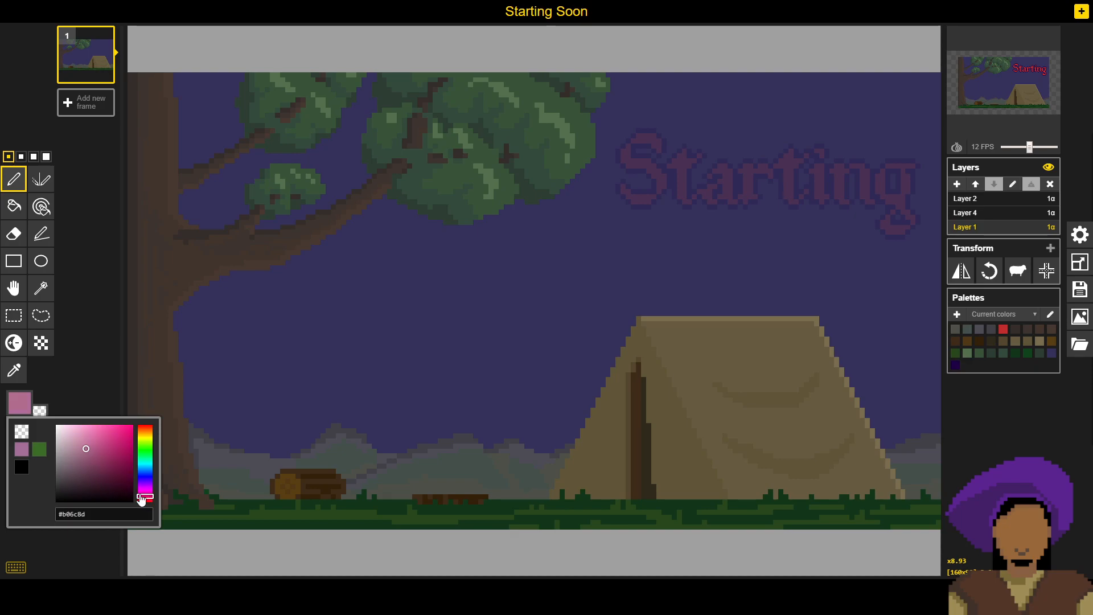
drag(93, 471, 98, 450)
drag(97, 455, 93, 457)
click(90, 455)
click(14, 180)
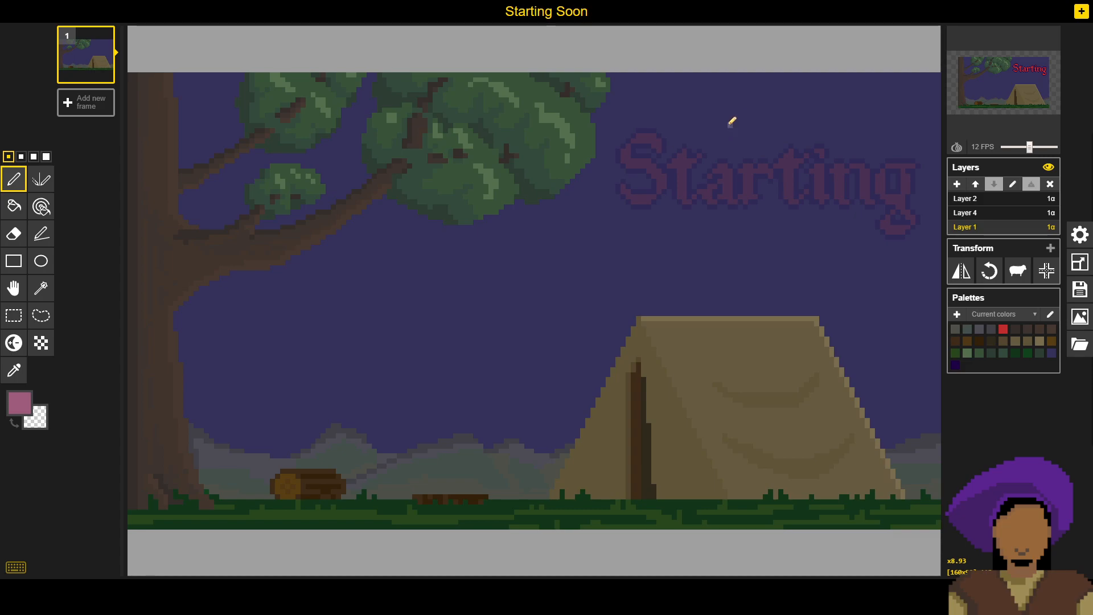
Step: Try two freehand dusty rose lines running diagonally down from the sky's upper edge, undoing each one
mouse_move(762, 74)
mouse_down()
mouse_move(733, 176)
mouse_move(688, 218)
mouse_move(673, 253)
mouse_move(613, 299)
mouse_move(516, 435)
mouse_up()
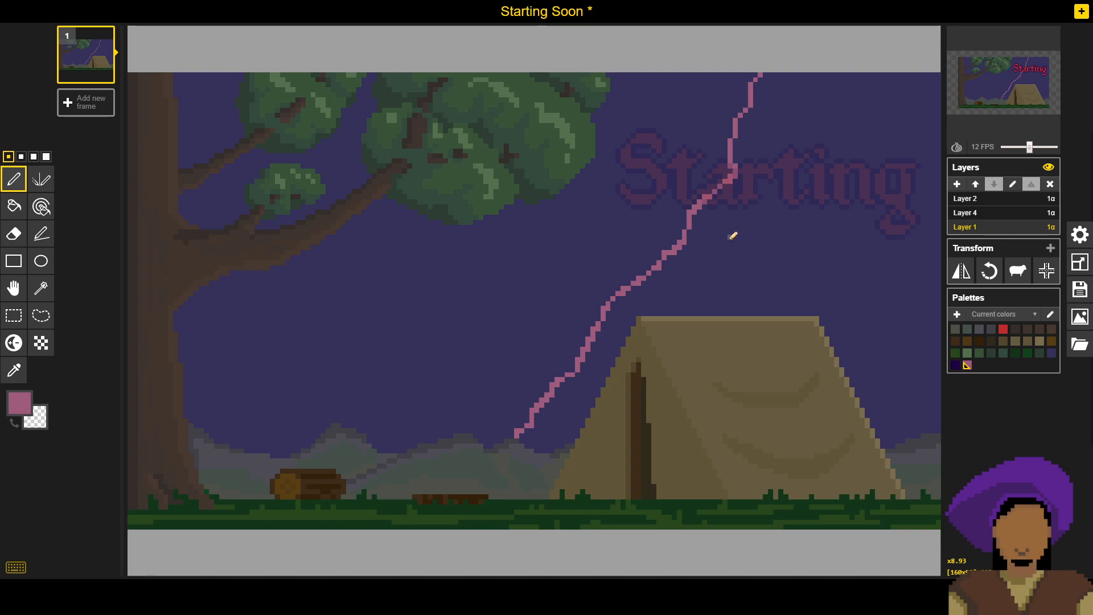
key(ctrl+z)
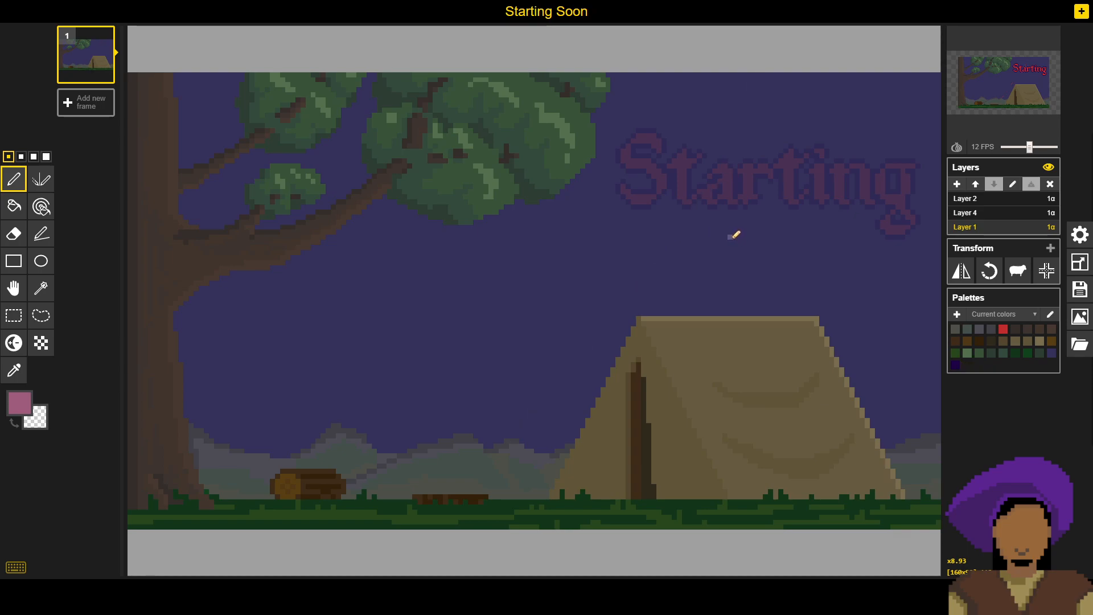
mouse_move(771, 73)
mouse_down()
mouse_move(696, 147)
mouse_move(584, 212)
mouse_move(558, 251)
mouse_up()
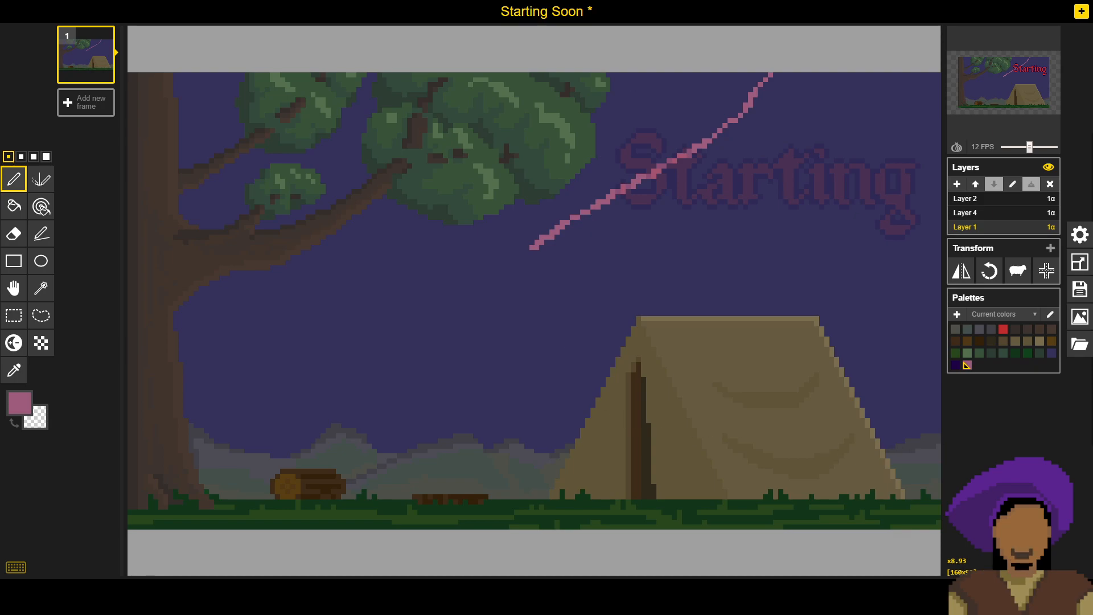
key(ctrl+z)
key(ctrl+z)
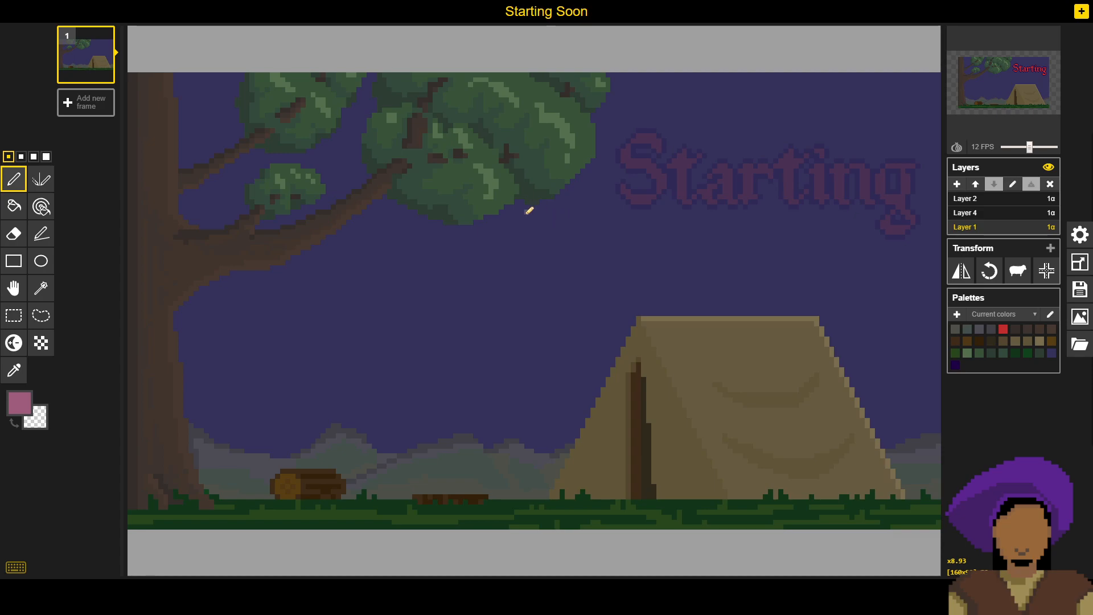
Step: Outline and fill a dusty rose #9d5a7b cloud across the sky beside the tree, extending it beneath the foliage
mouse_move(552, 201)
mouse_down()
mouse_move(578, 223)
mouse_move(640, 237)
mouse_move(941, 237)
mouse_up()
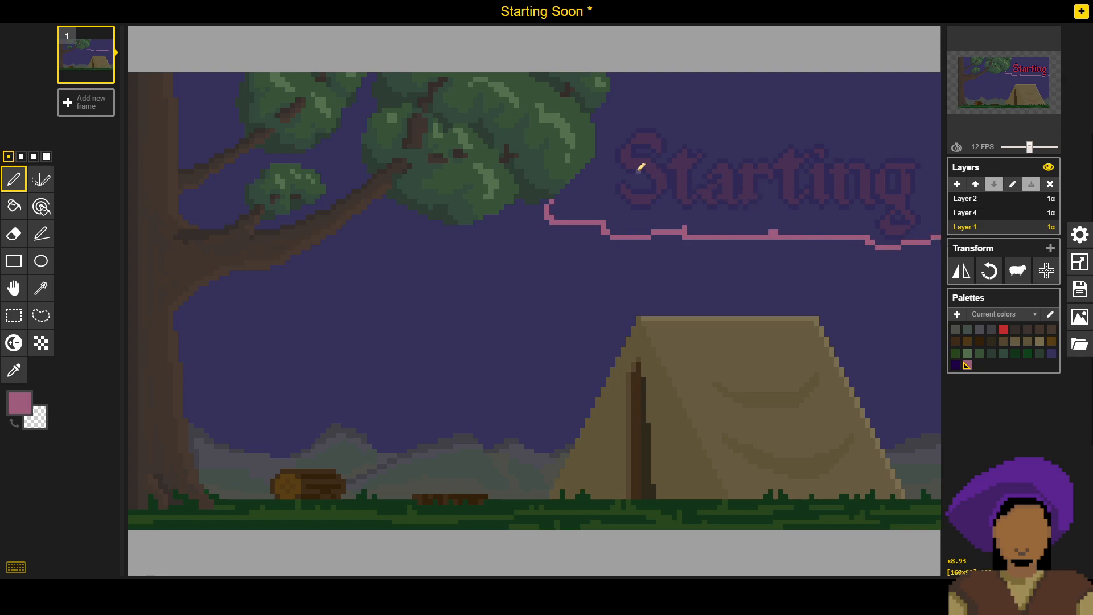
key(b)
click(696, 126)
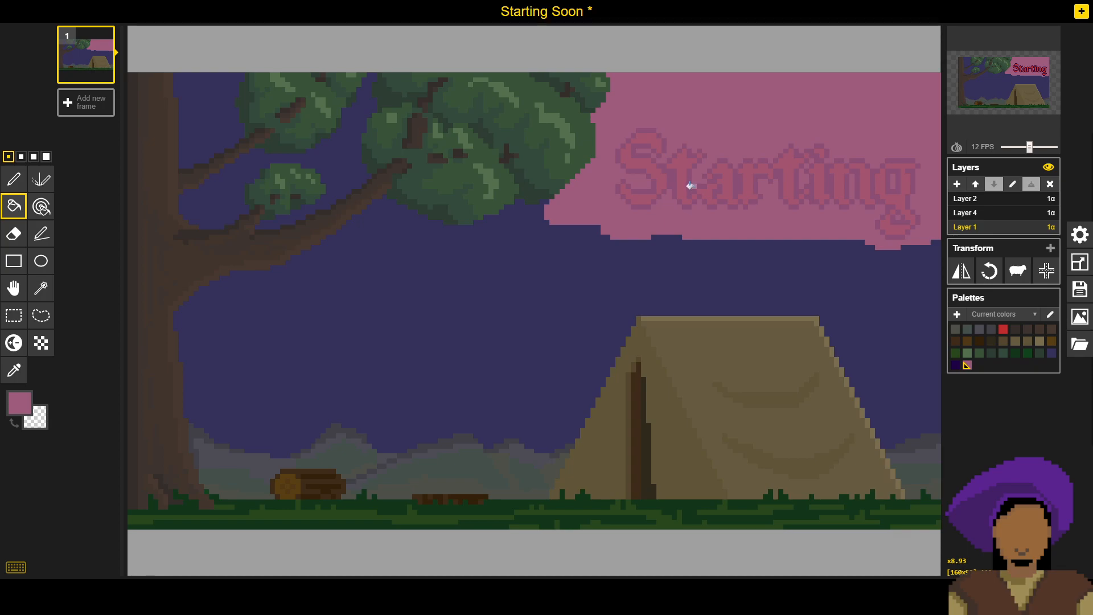
key(p)
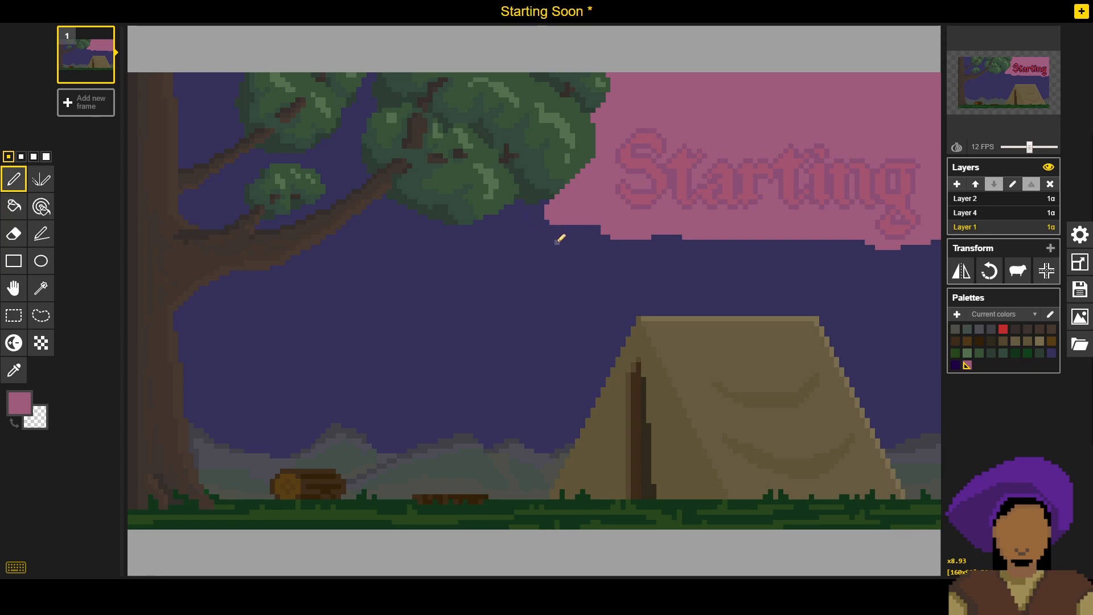
drag(493, 217, 539, 227)
key(b)
click(506, 215)
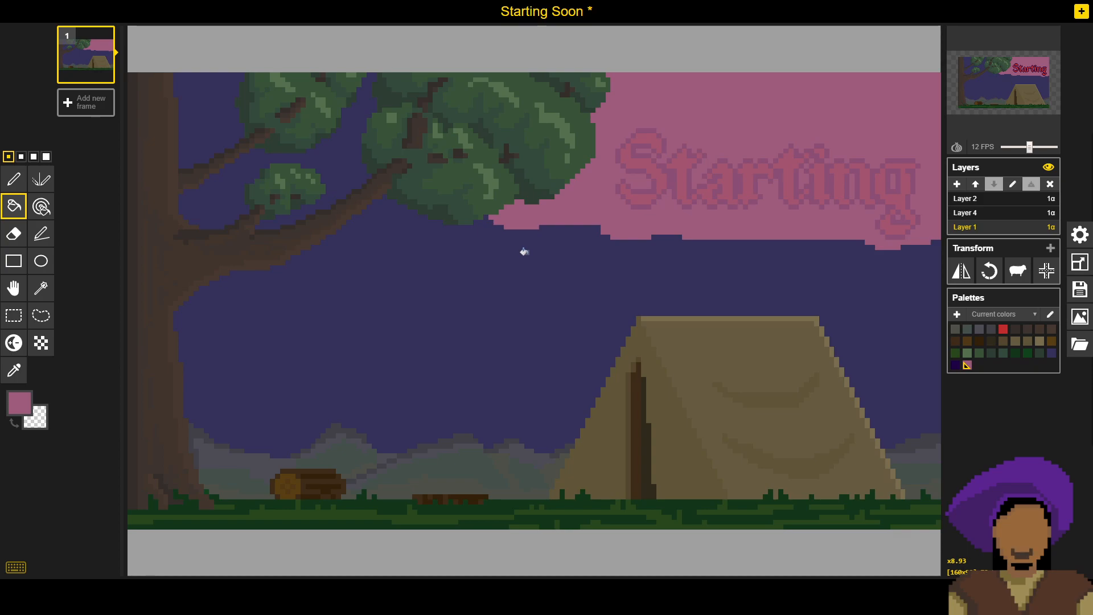
Step: Outline a curved shadow band in dark mauve #4f3648 along the cloud's edge beside the foliage and fill it
click(40, 418)
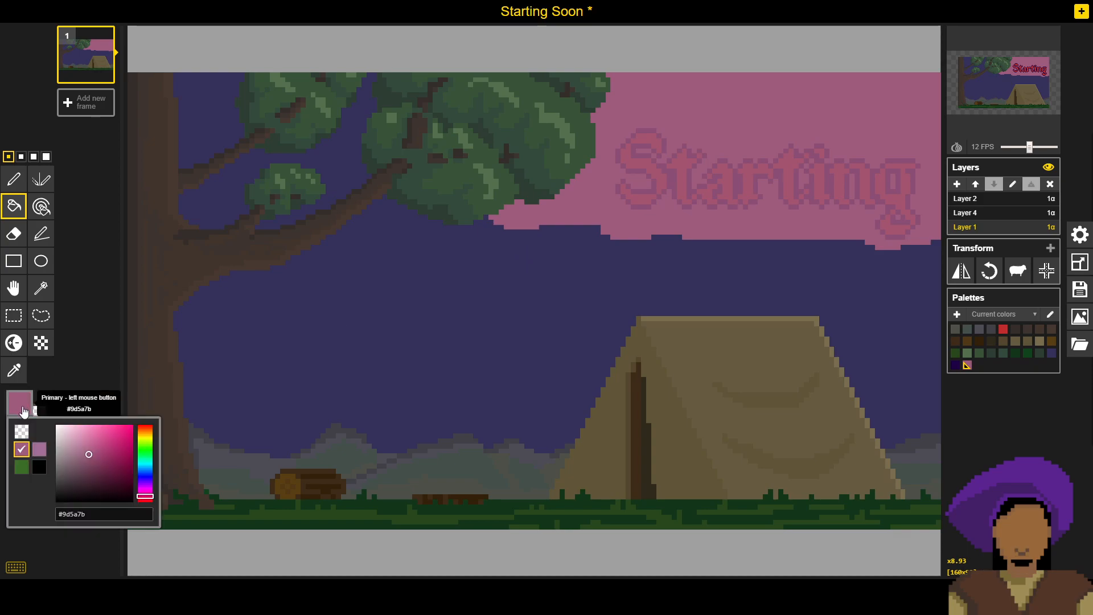
drag(147, 500, 146, 498)
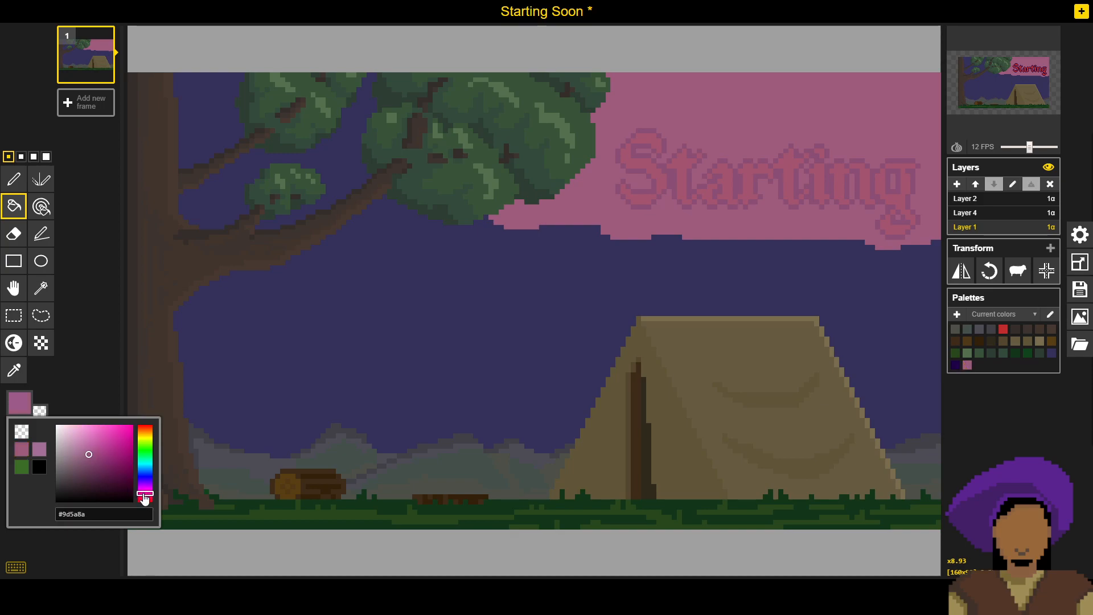
click(80, 479)
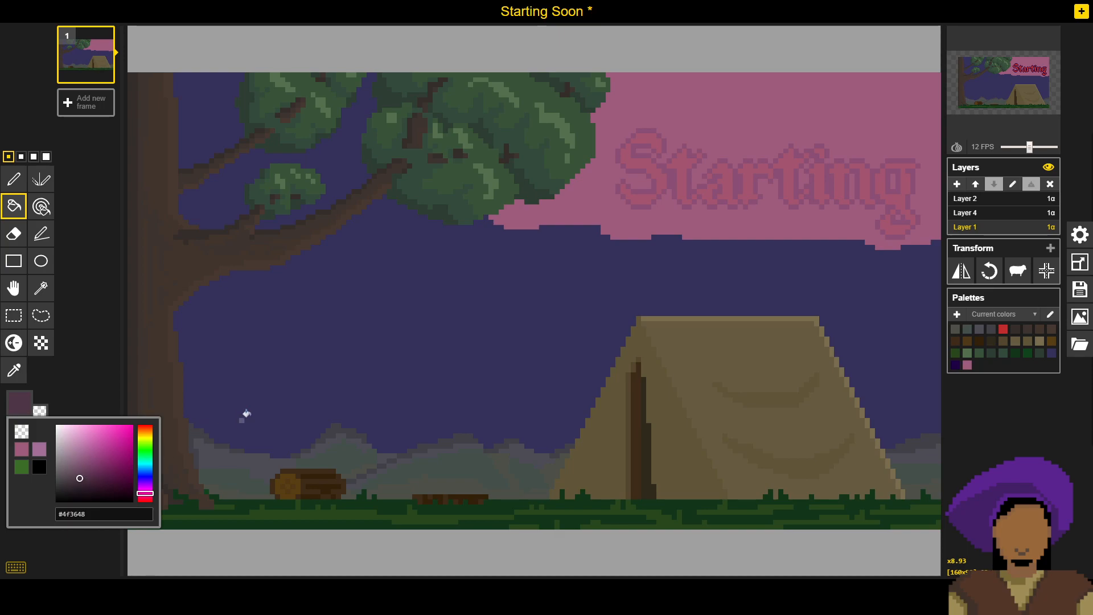
key(p)
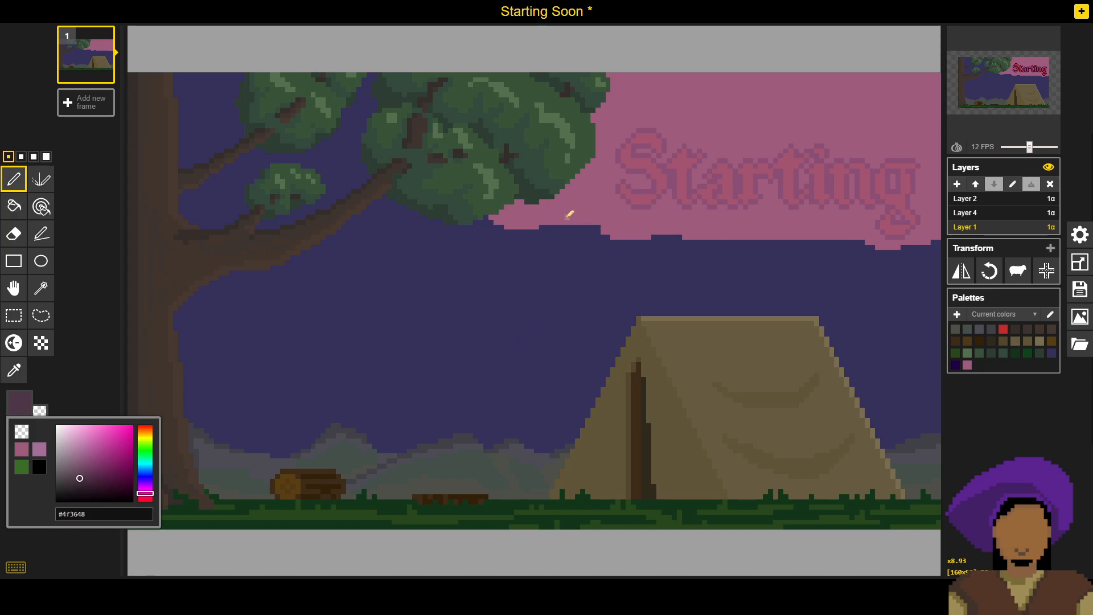
mouse_move(558, 221)
mouse_down()
mouse_move(656, 129)
mouse_move(662, 74)
mouse_up()
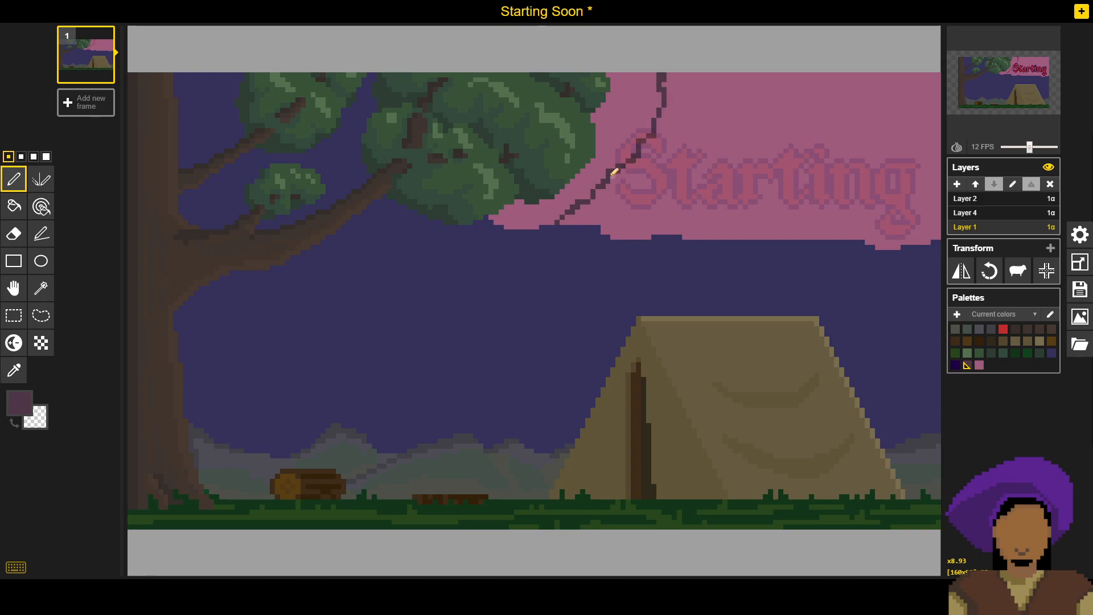
key(b)
click(592, 176)
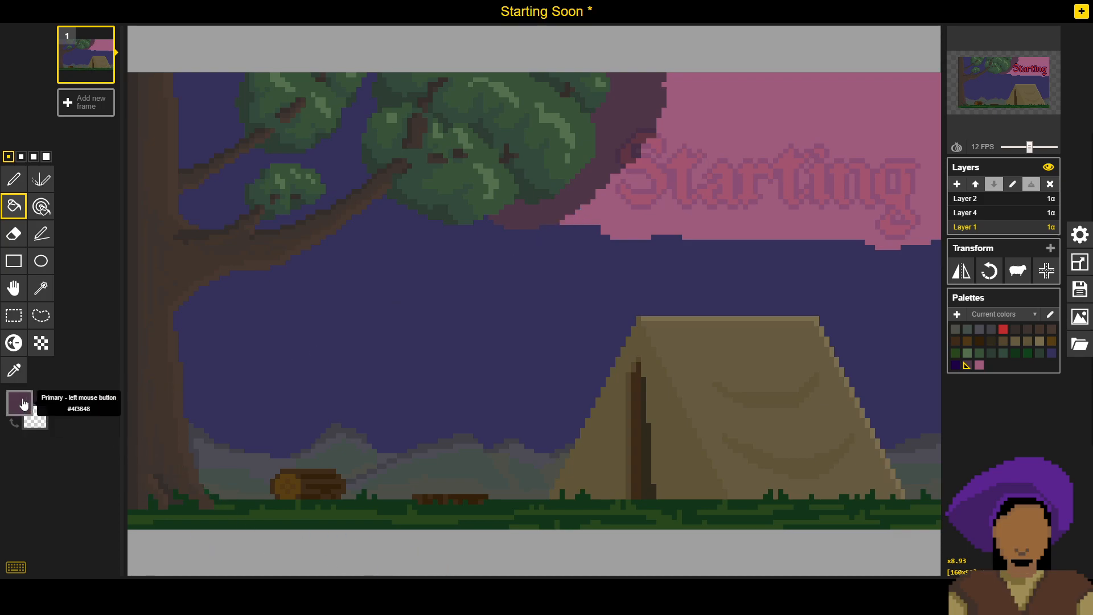
Step: Recolour the shadow band beside the foliage, trying #835275 and settling on mauve #784569
click(18, 402)
click(85, 462)
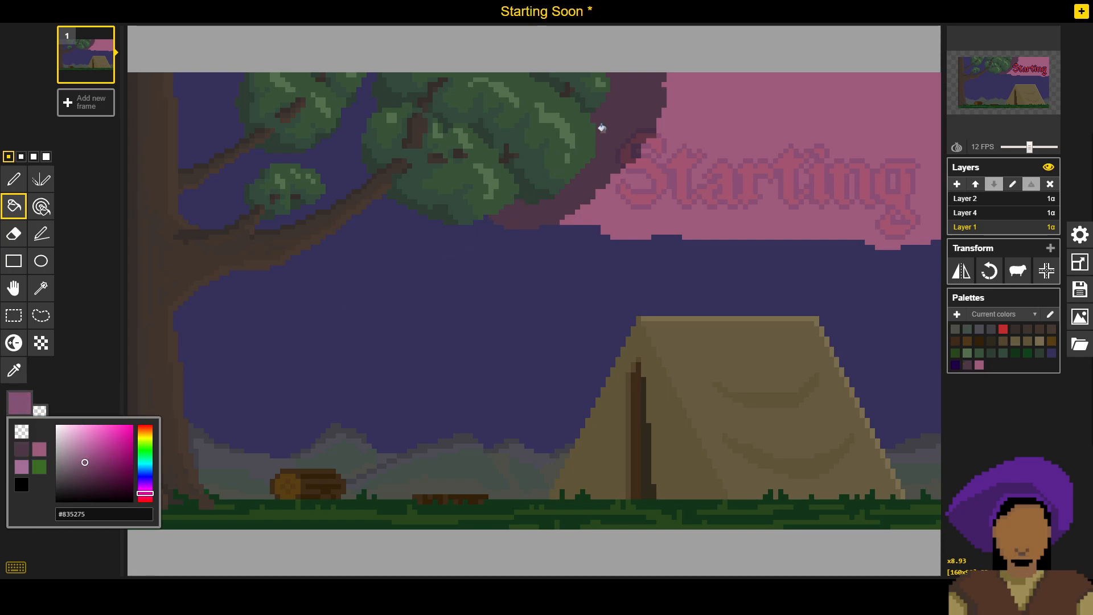
click(600, 127)
click(19, 403)
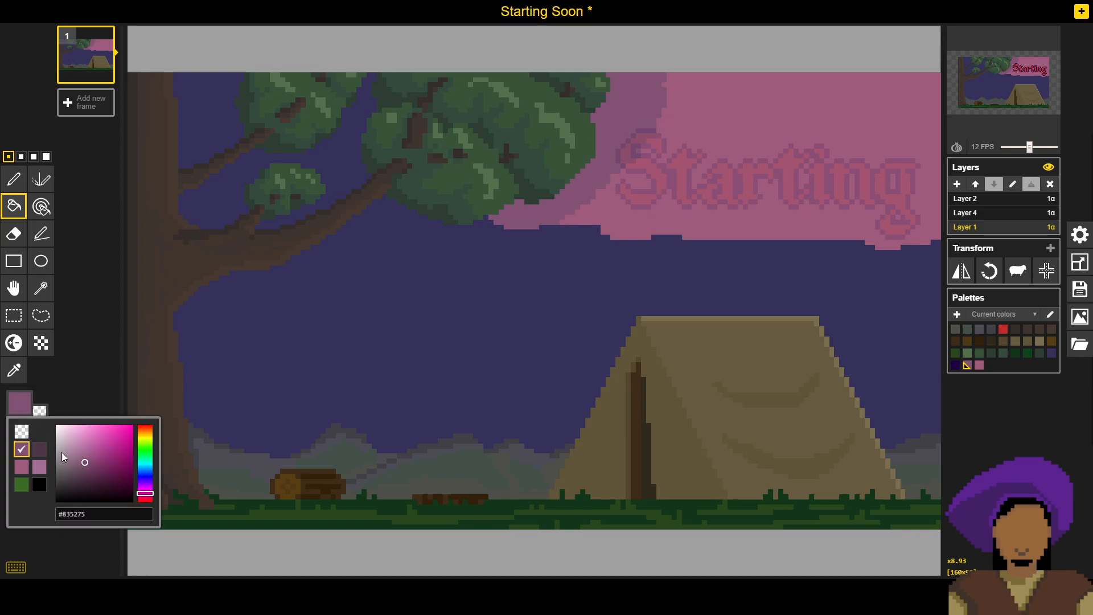
click(89, 466)
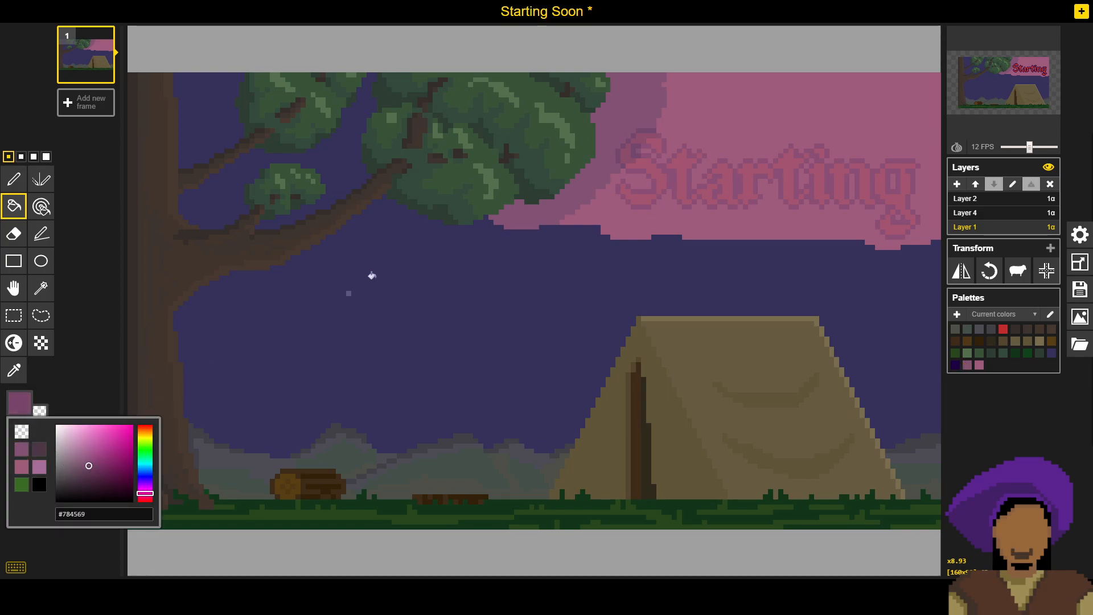
click(610, 119)
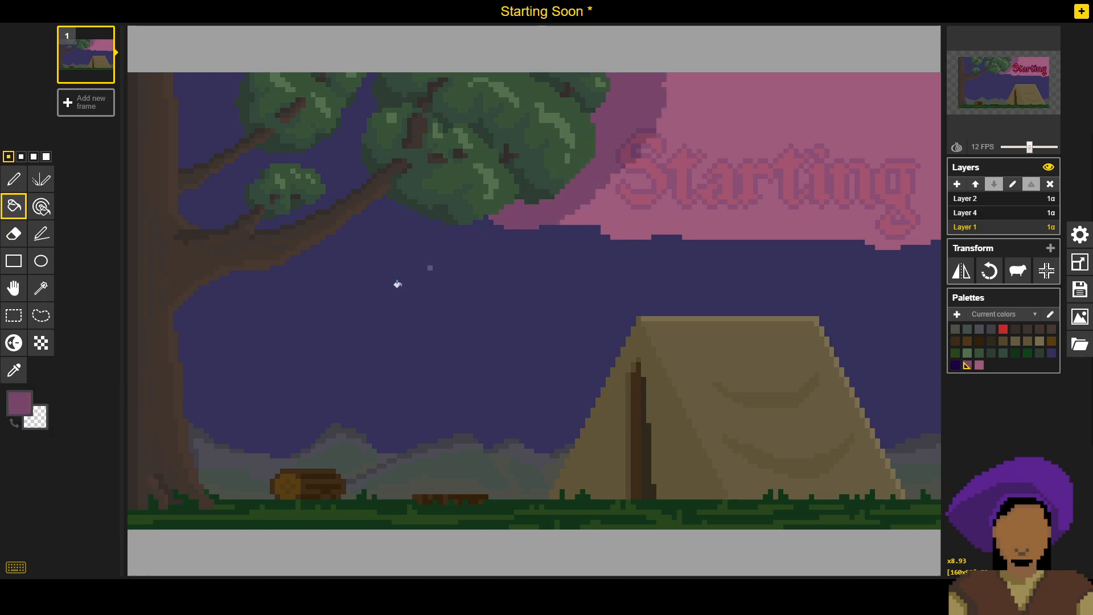
Step: Draw a tapered diagonal mauve streak rising from the cloud's lower edge behind the start of the Starting text and fill it
click(15, 180)
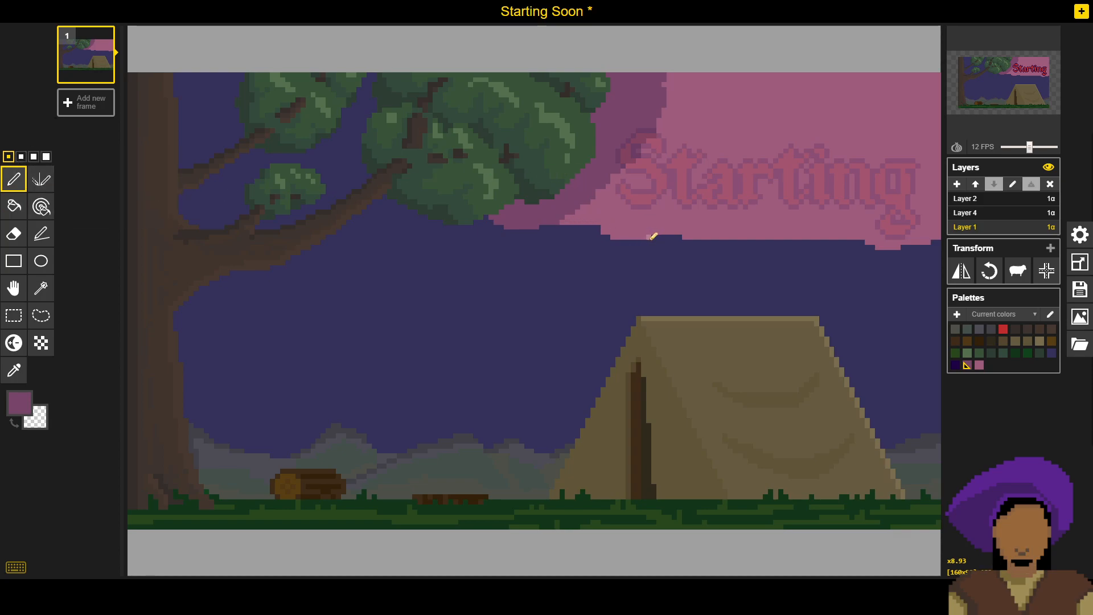
mouse_move(658, 226)
mouse_down()
mouse_move(684, 210)
mouse_move(712, 146)
mouse_up()
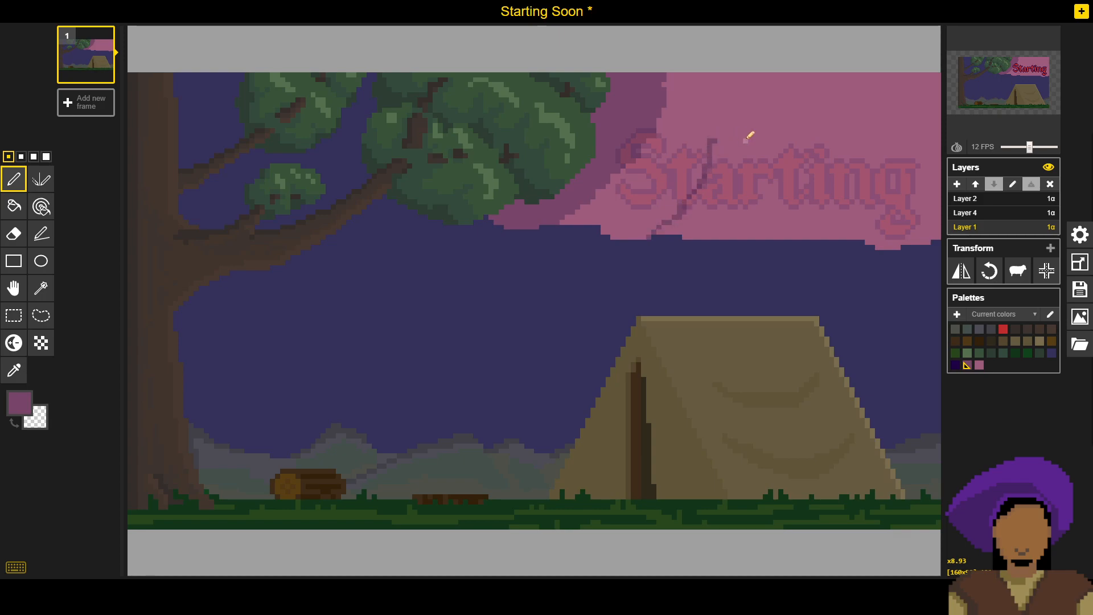
mouse_move(712, 139)
mouse_down()
mouse_move(752, 121)
mouse_move(713, 235)
mouse_up()
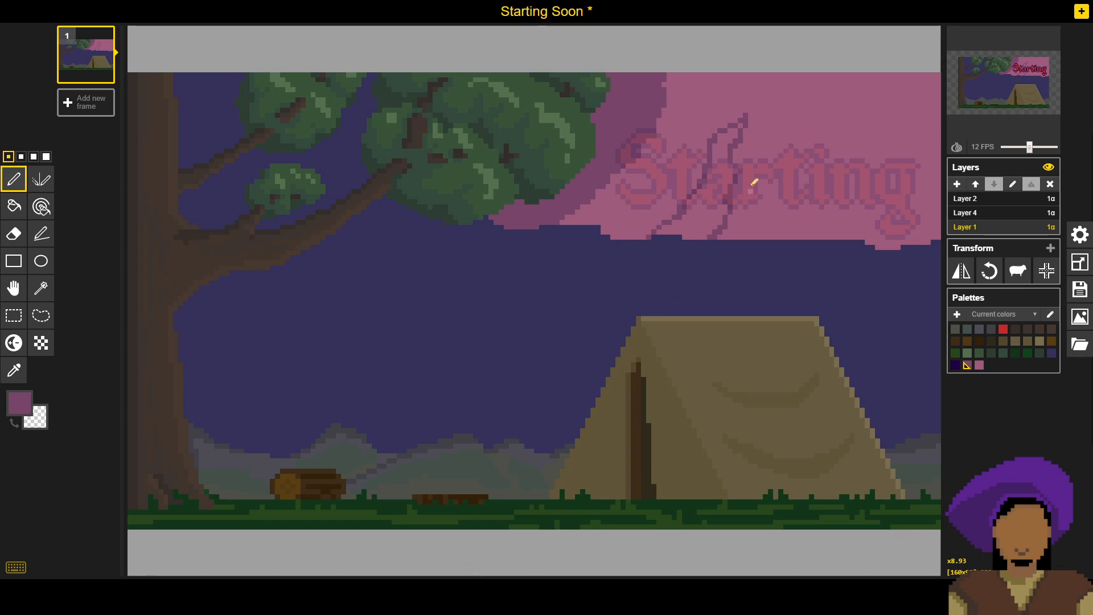
key(b)
click(716, 195)
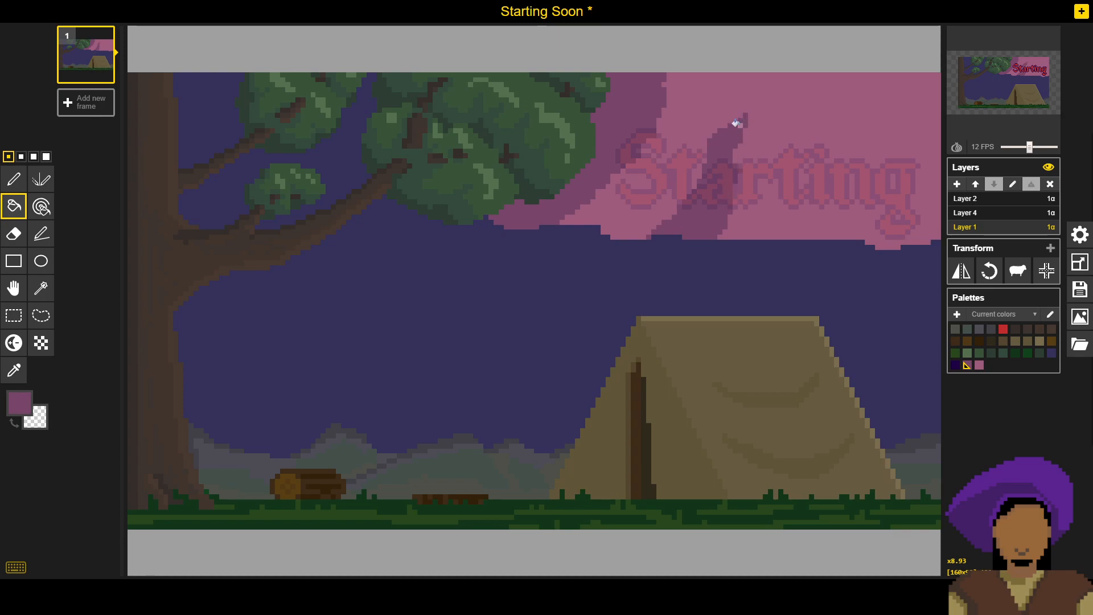
Step: Extend the mauve streak below the cloud's lower edge with a filled rounded tip over the blue sky
key(p)
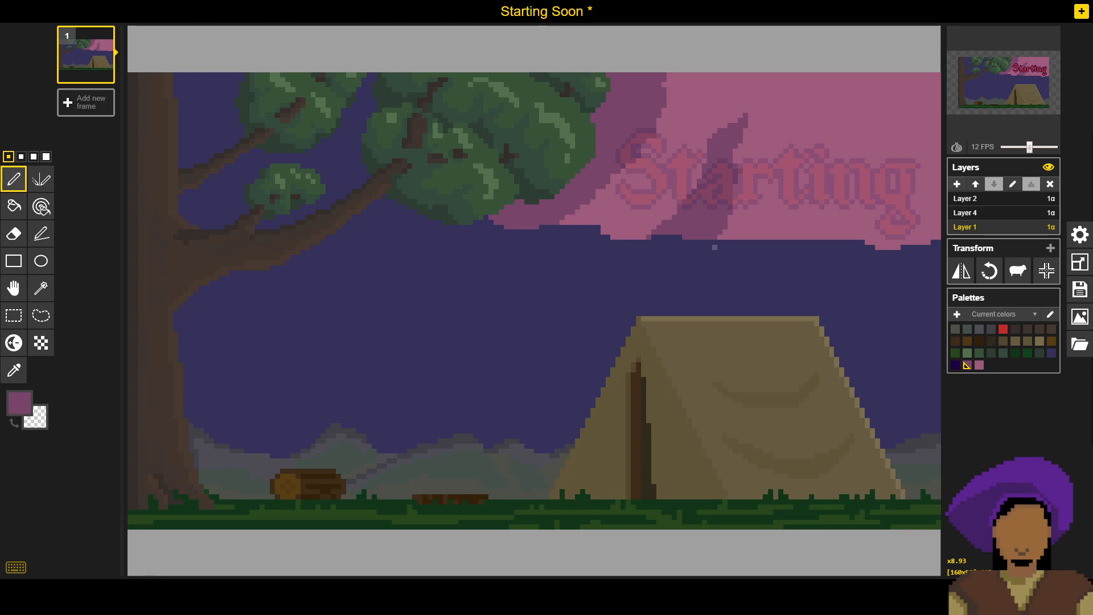
mouse_move(655, 230)
mouse_down()
mouse_move(646, 255)
mouse_move(722, 231)
mouse_move(704, 247)
mouse_up()
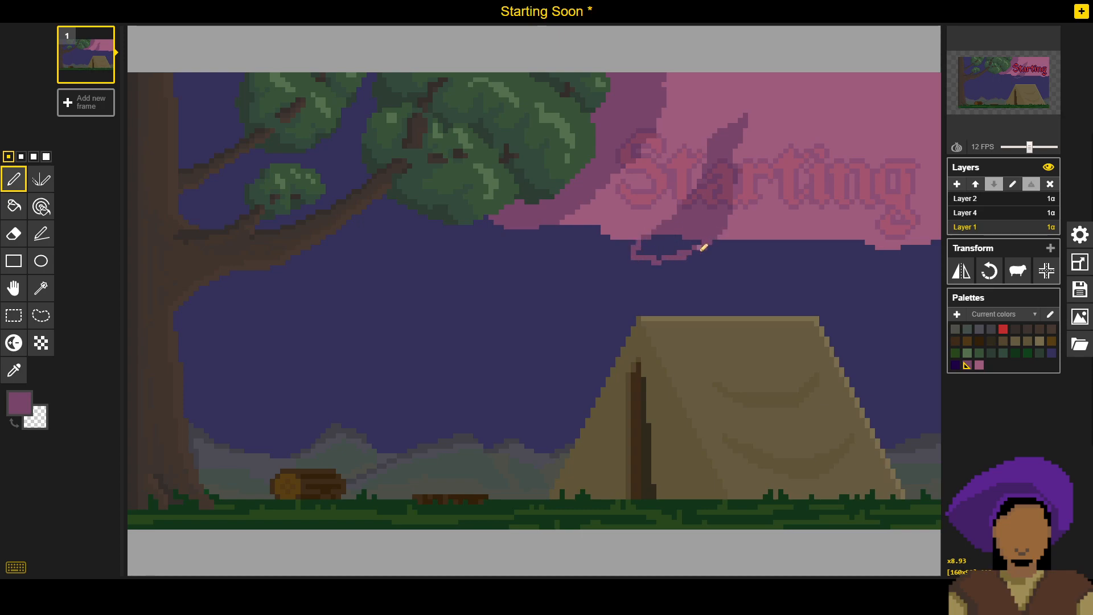
key(b)
click(655, 248)
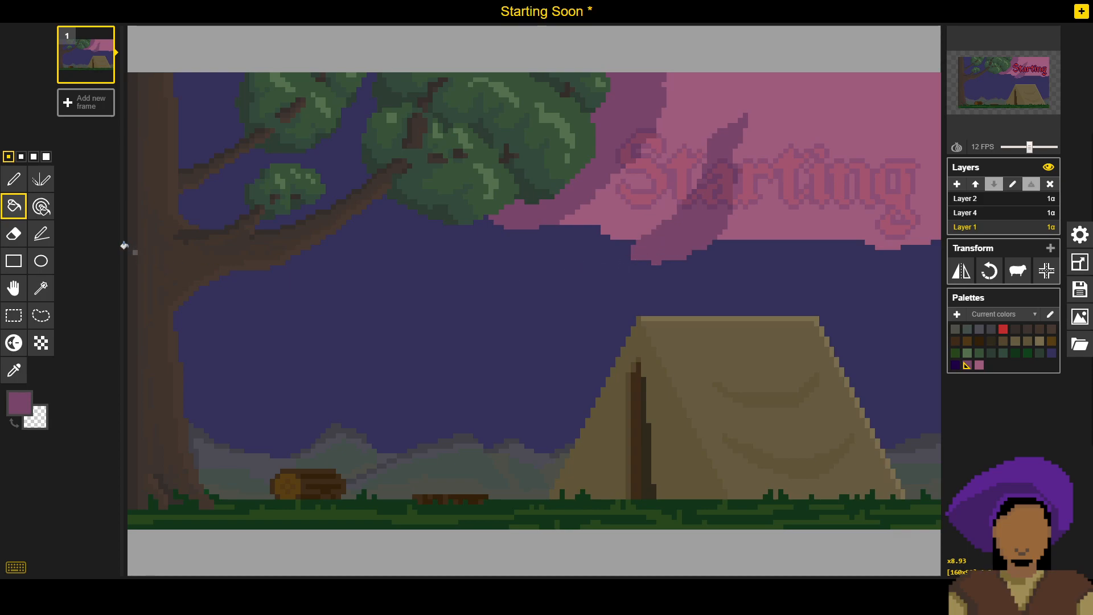
Step: Sample the cloud's dusty rose and paint a small fringe along the streak tip's underside with the Pen tool
click(26, 183)
alt+click(706, 126)
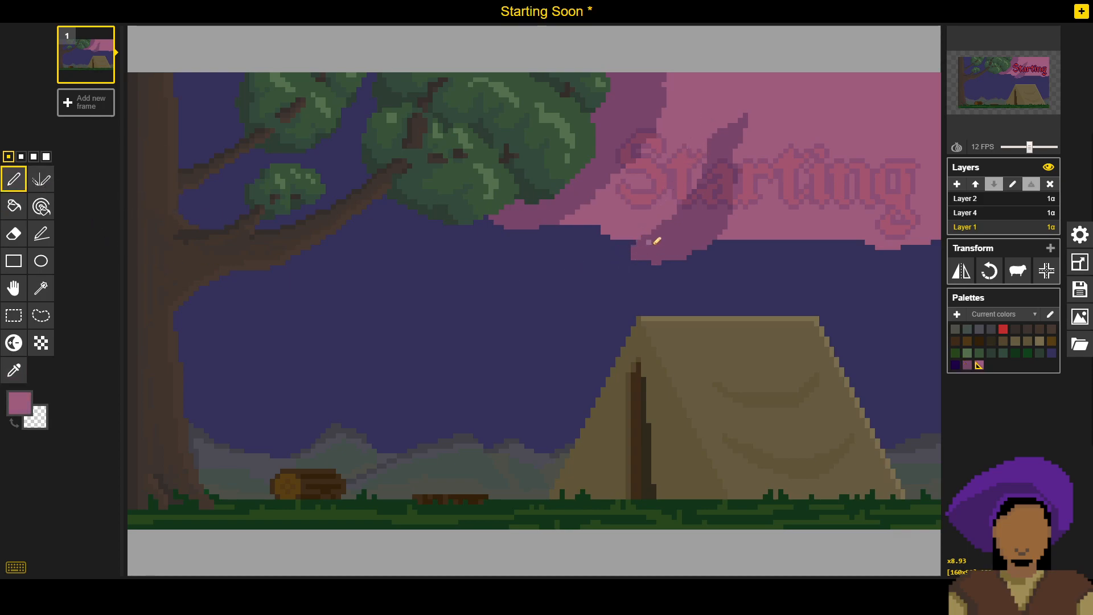
mouse_move(717, 240)
mouse_down()
mouse_move(692, 259)
mouse_move(736, 242)
mouse_up()
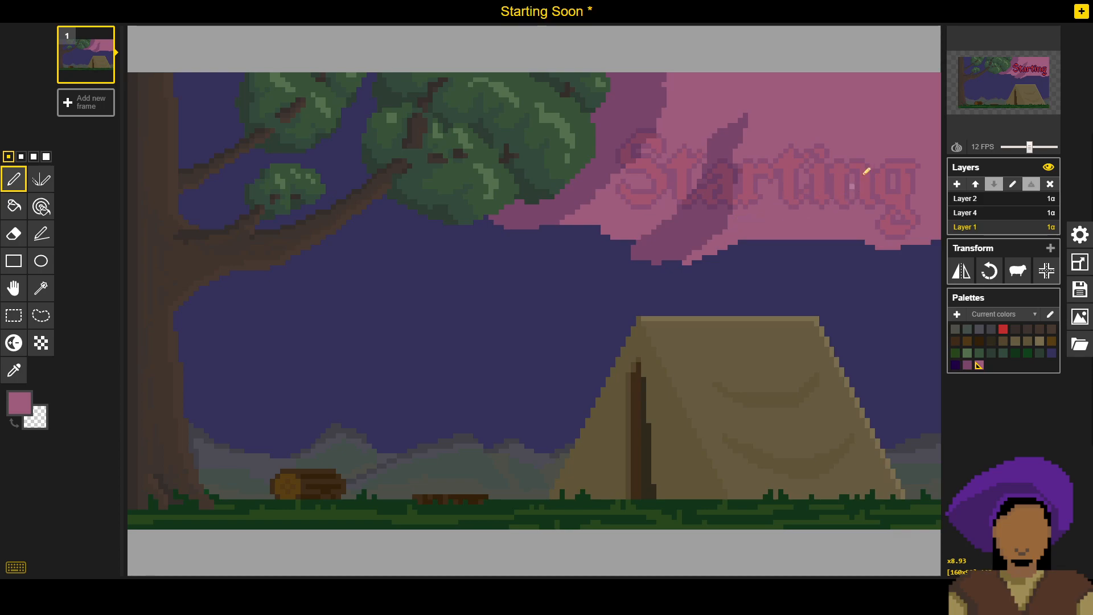
Step: Sample the streak's mauve, then outline and fill a jagged streak from the sky's upper edge to the cloud's lower edge, redoing the first line
key(o)
alt+click(698, 211)
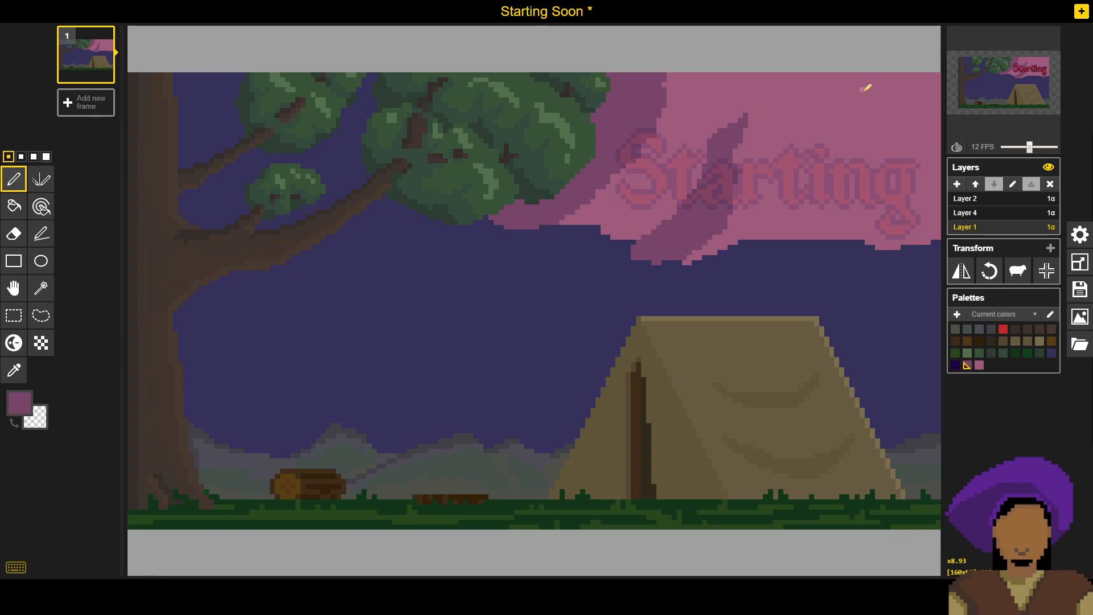
mouse_move(864, 72)
mouse_down()
mouse_move(820, 121)
mouse_move(830, 131)
mouse_move(803, 170)
mouse_move(837, 162)
mouse_move(783, 212)
mouse_move(844, 191)
mouse_up()
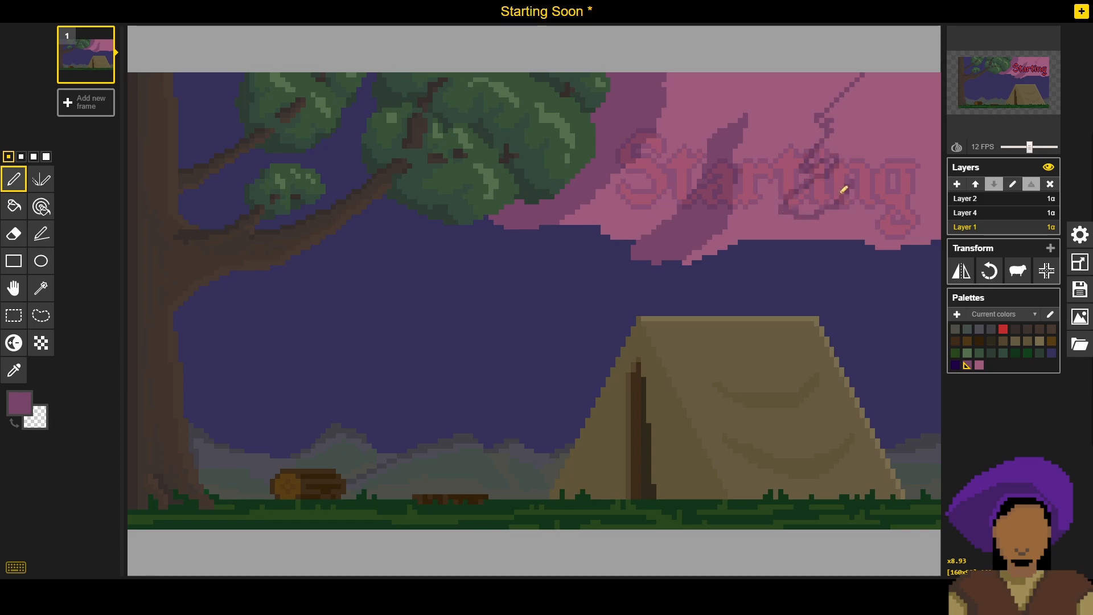
key(ctrl+z)
mouse_move(859, 74)
mouse_down()
mouse_move(805, 145)
mouse_move(806, 117)
mouse_move(791, 120)
mouse_move(772, 189)
mouse_move(799, 209)
mouse_move(798, 234)
mouse_up()
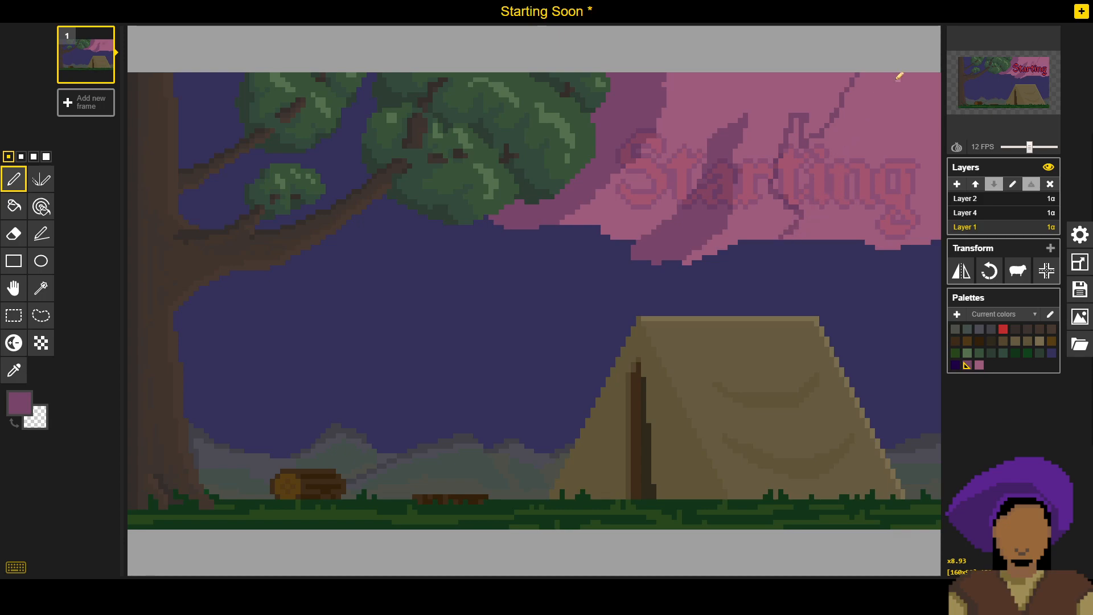
mouse_move(888, 79)
mouse_down()
mouse_move(872, 105)
mouse_move(882, 113)
mouse_move(854, 158)
mouse_up()
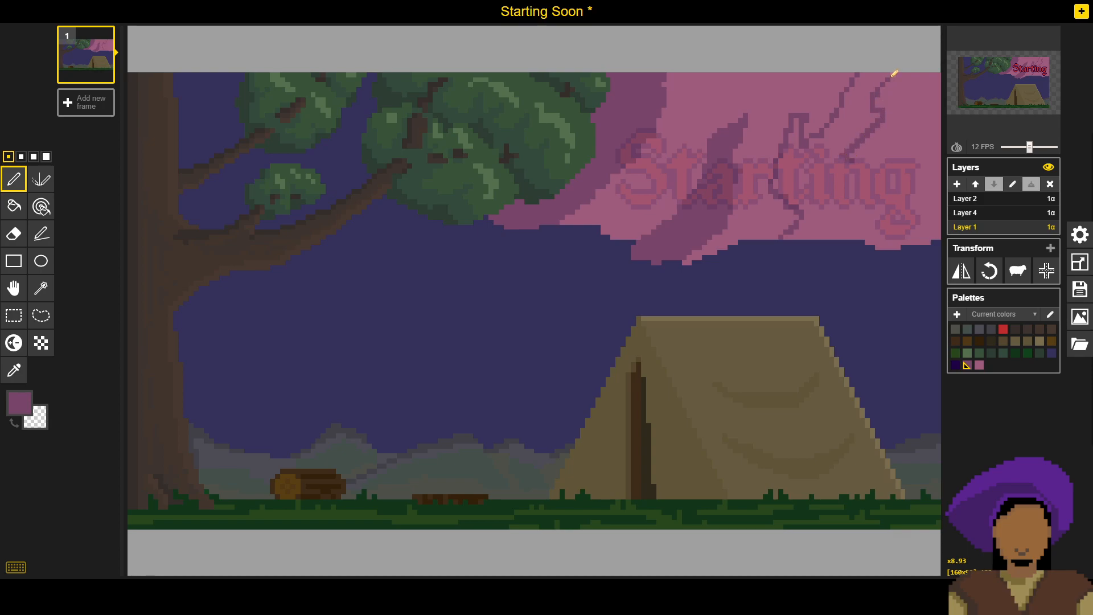
drag(832, 169, 844, 229)
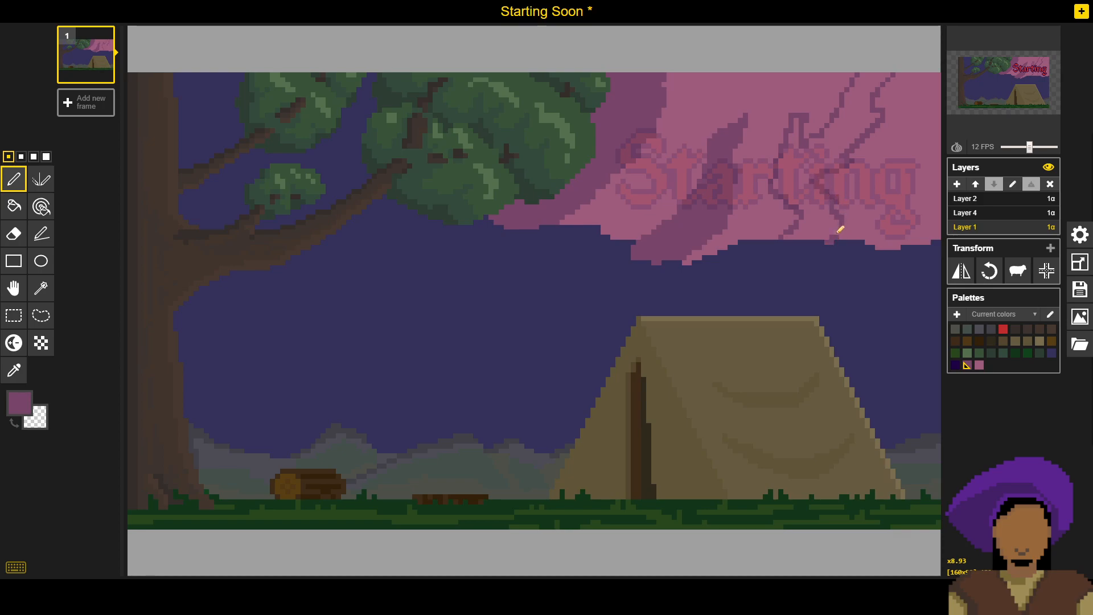
key(b)
click(821, 231)
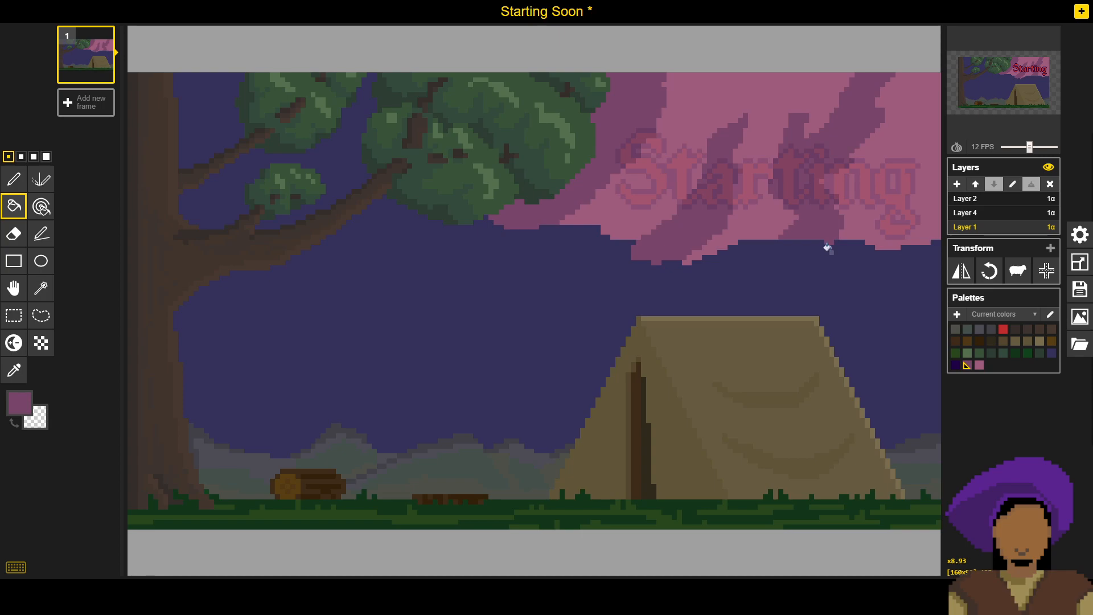
Step: Mix coral orange #d87d64, outline a glowing patch at the cloud's lower corner by the canvas edge, and fill it
click(39, 432)
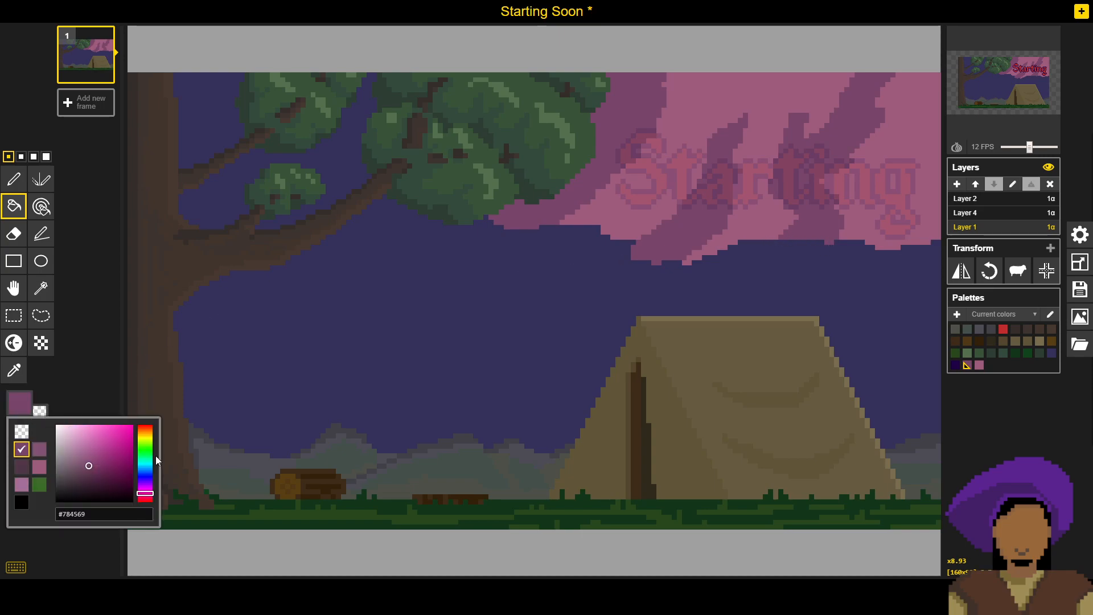
drag(143, 431, 146, 431)
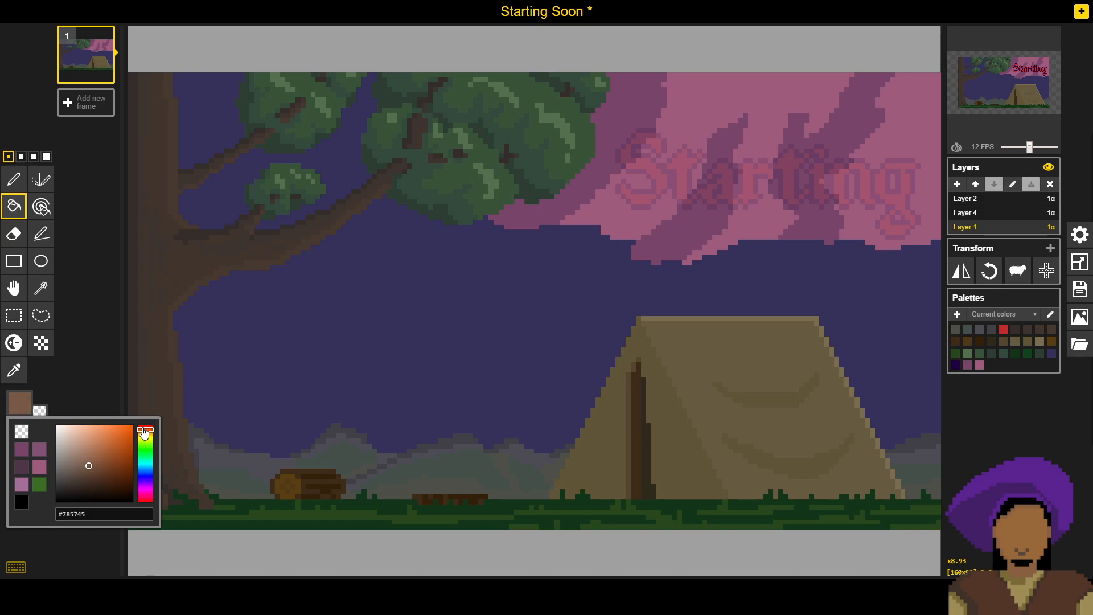
click(98, 436)
click(146, 434)
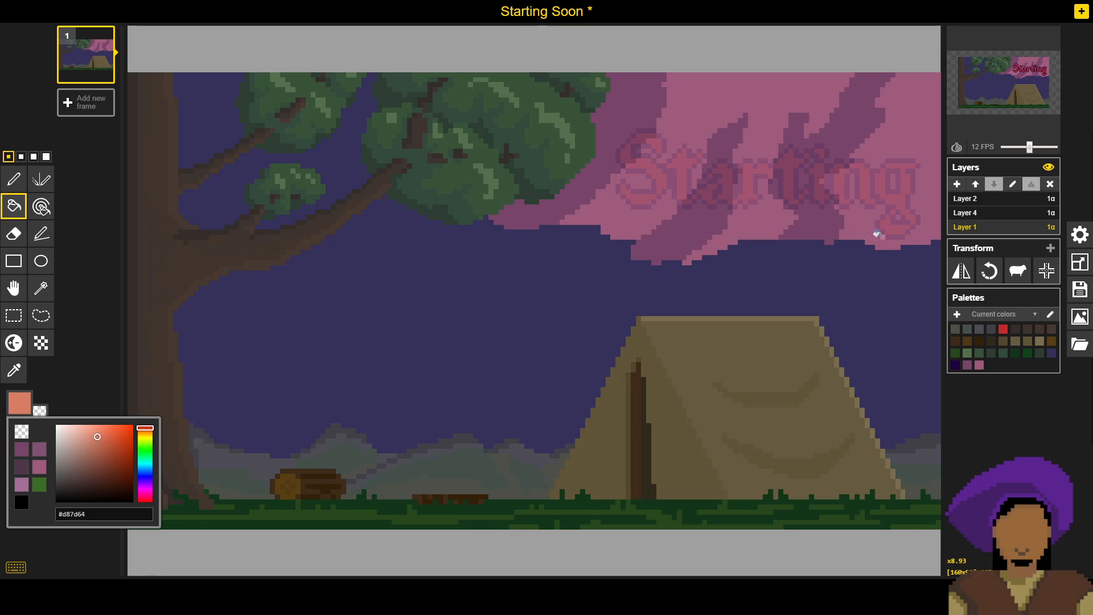
key(p)
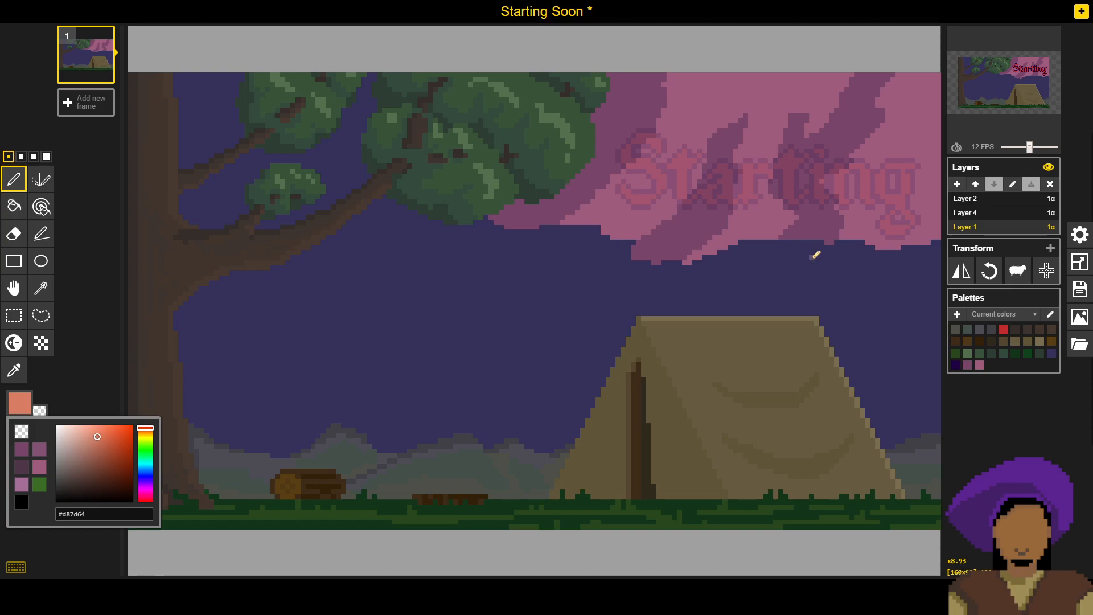
drag(882, 245, 951, 135)
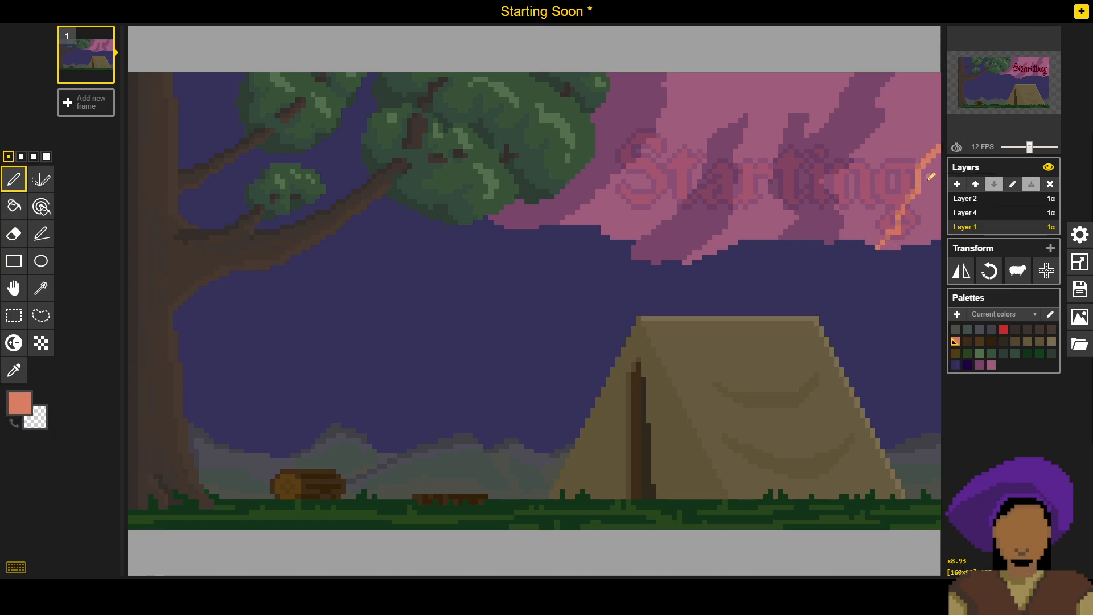
key(b)
click(920, 223)
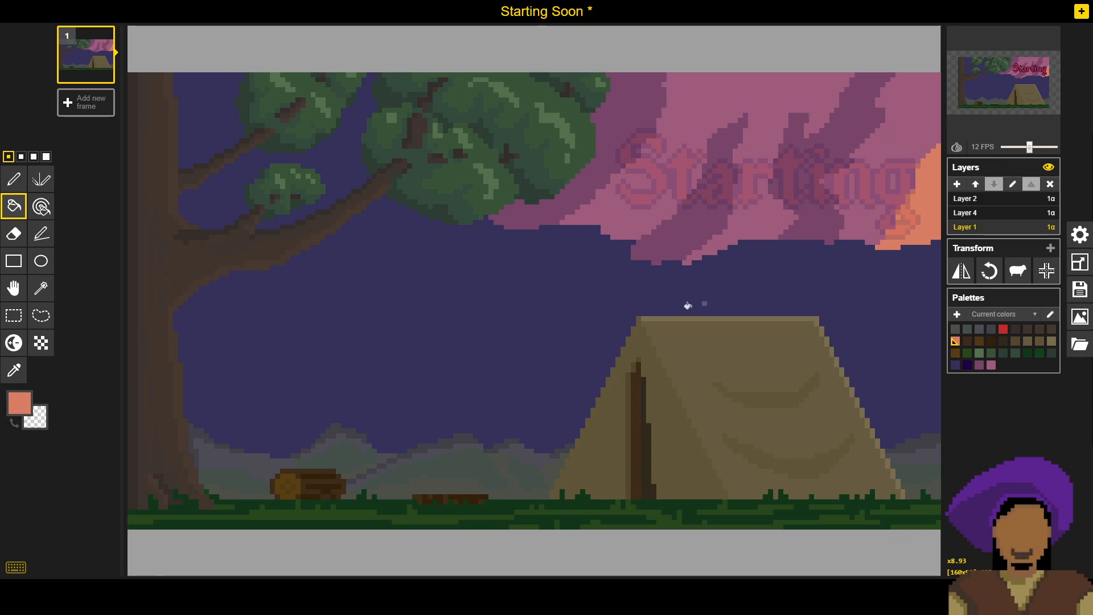
Step: Sample the sky's dark blue and fill over all the rose clouds, mauve streaks and coral patches around the Starting title
key(o)
click(496, 345)
key(p)
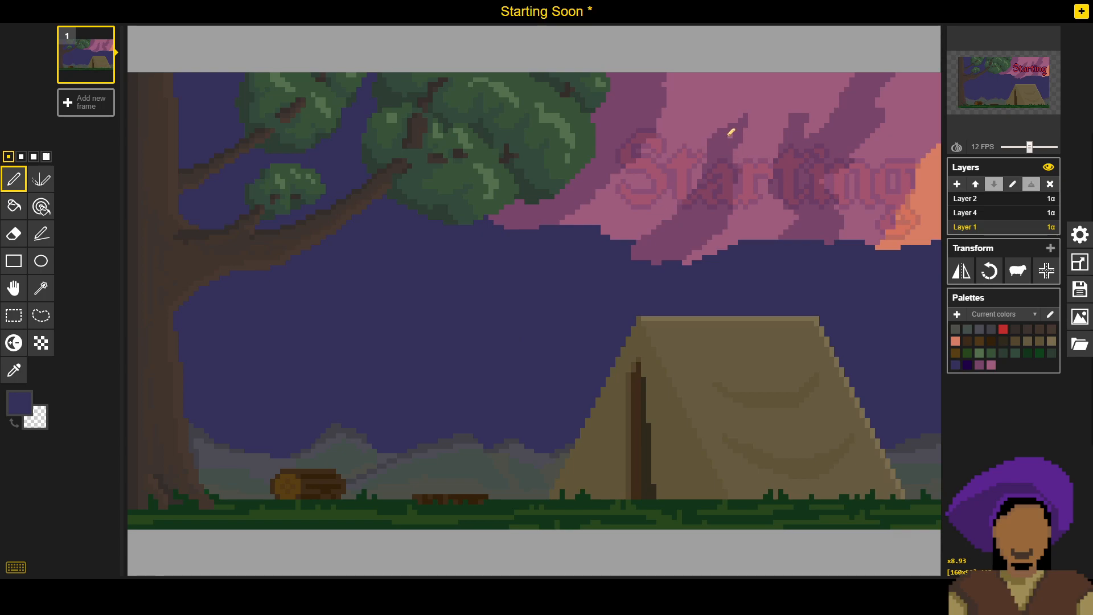
key(b)
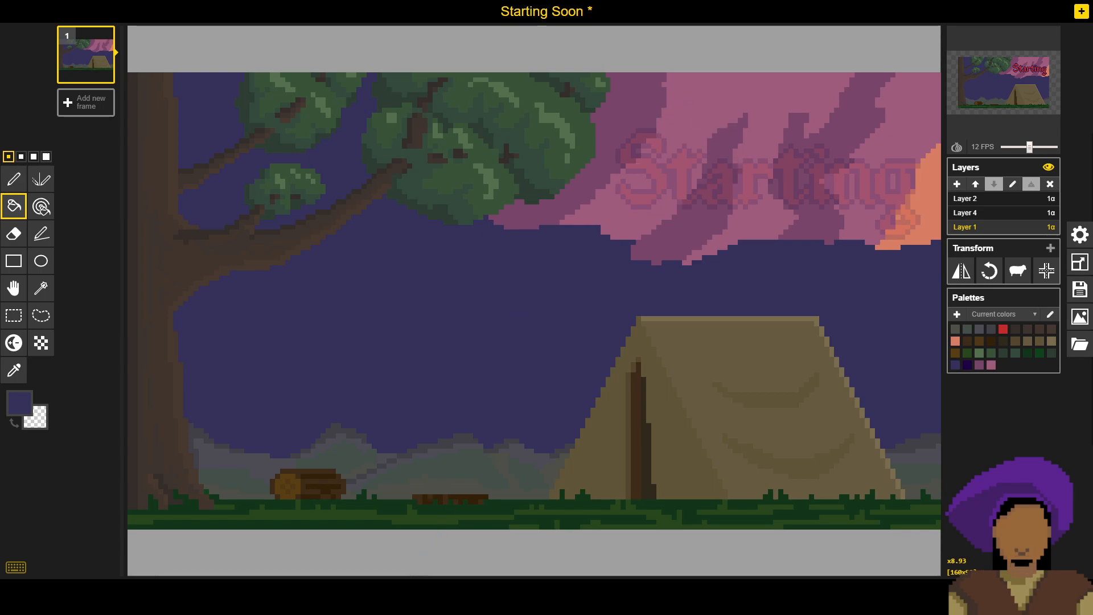
click(642, 94)
click(715, 104)
click(732, 133)
click(837, 139)
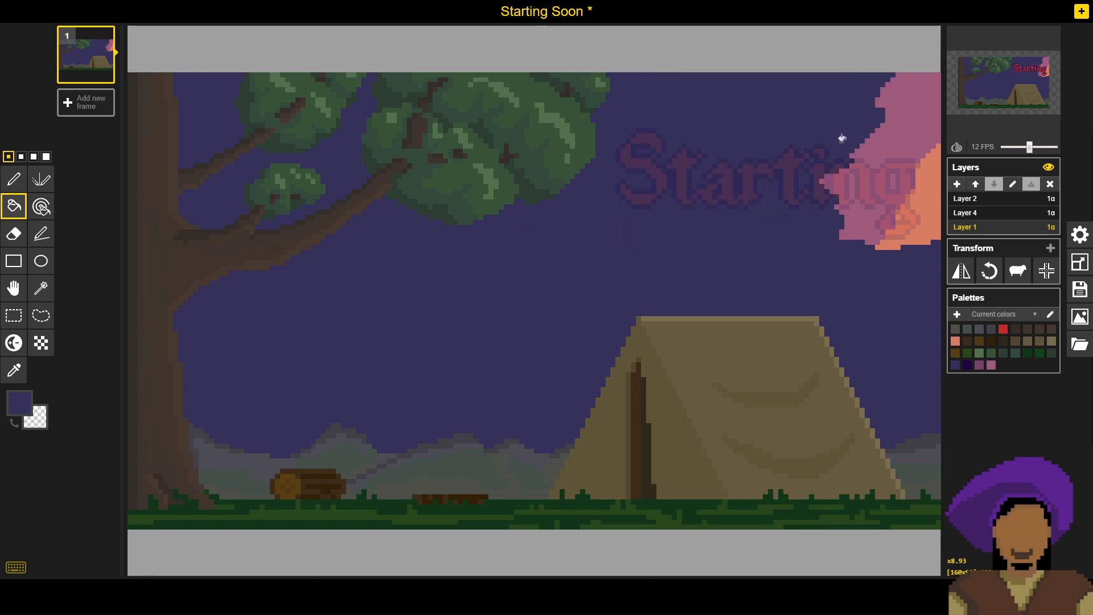
click(911, 174)
click(930, 221)
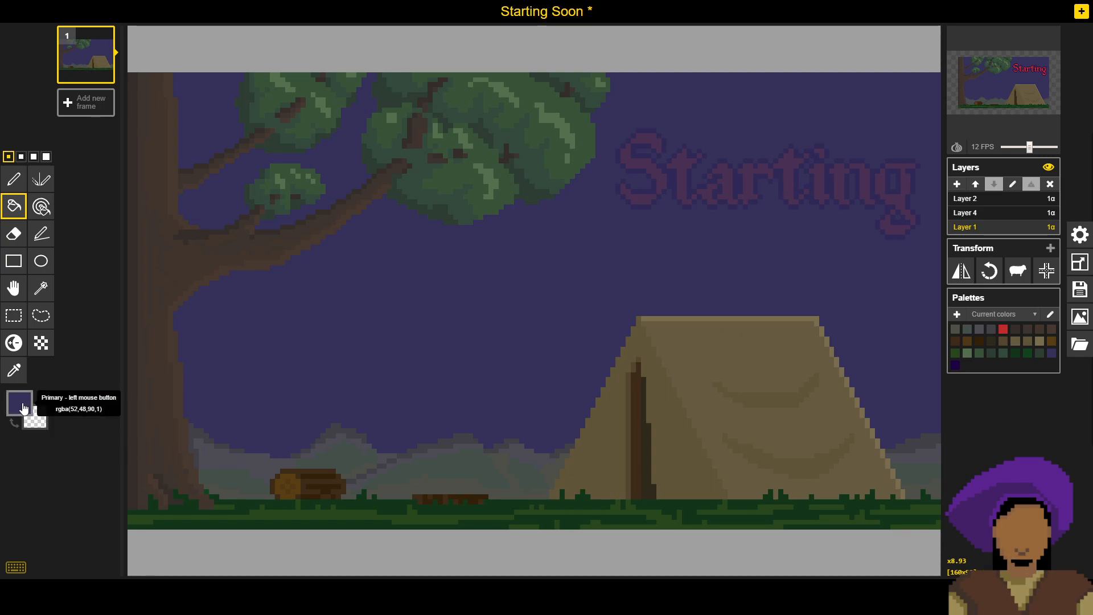
Step: Mix an orange-brown #a16d33 as the primary colour for the Pen tool
click(20, 406)
click(145, 431)
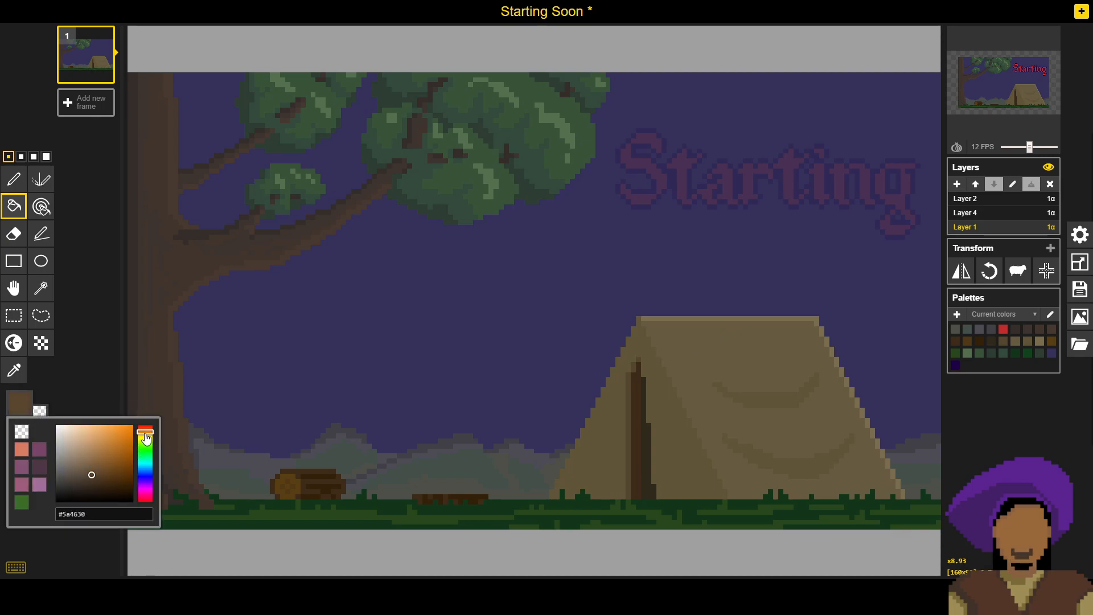
click(100, 430)
click(101, 440)
click(102, 455)
click(108, 453)
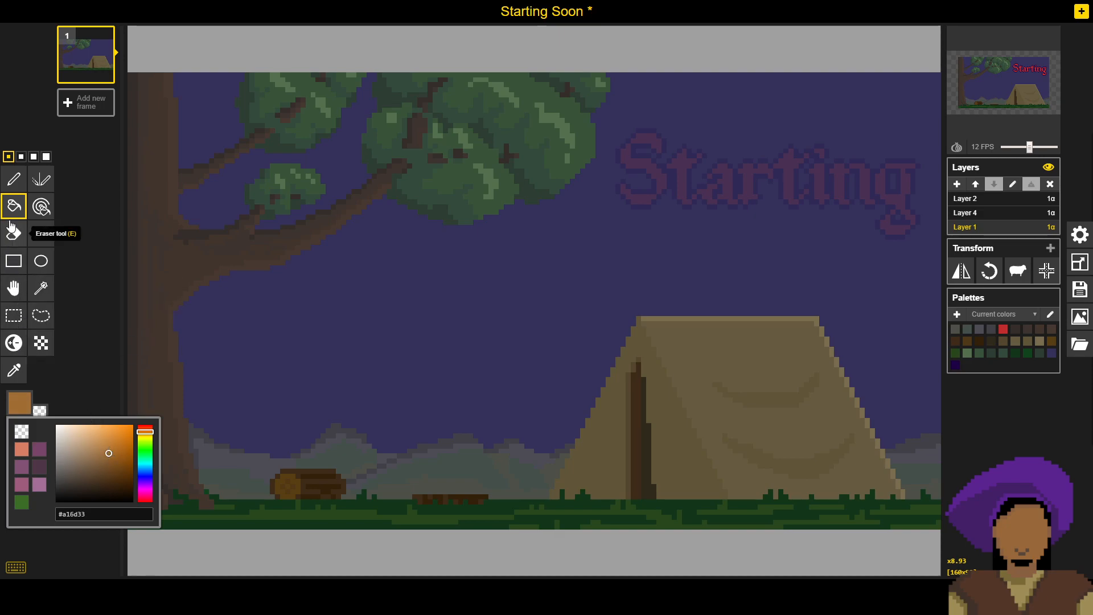
click(14, 180)
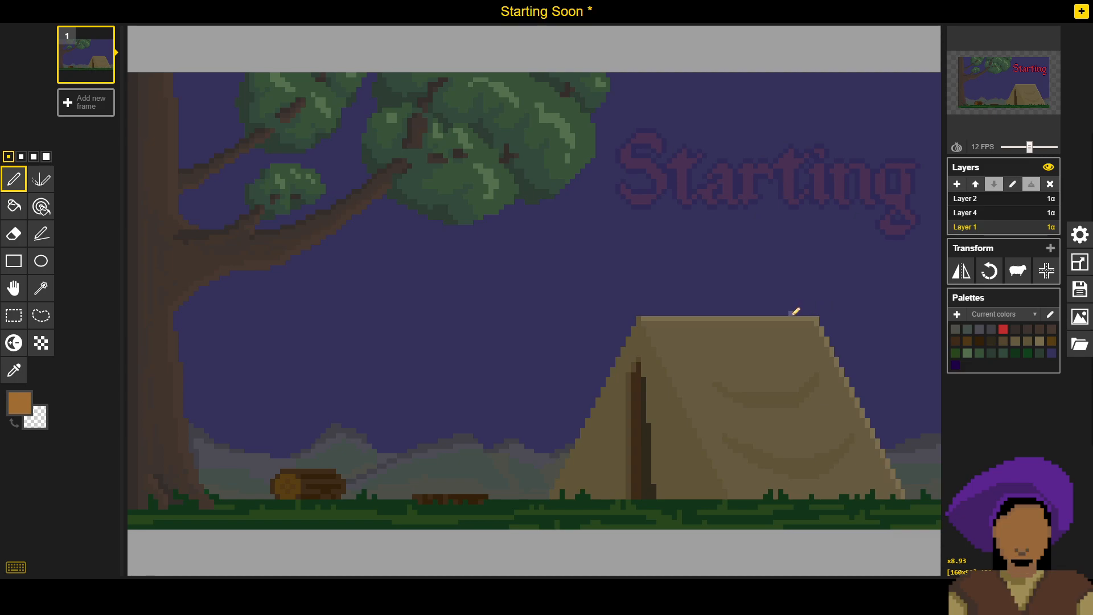
Step: Mix a muted teal #55a1a1 as the primary drawing colour
click(19, 403)
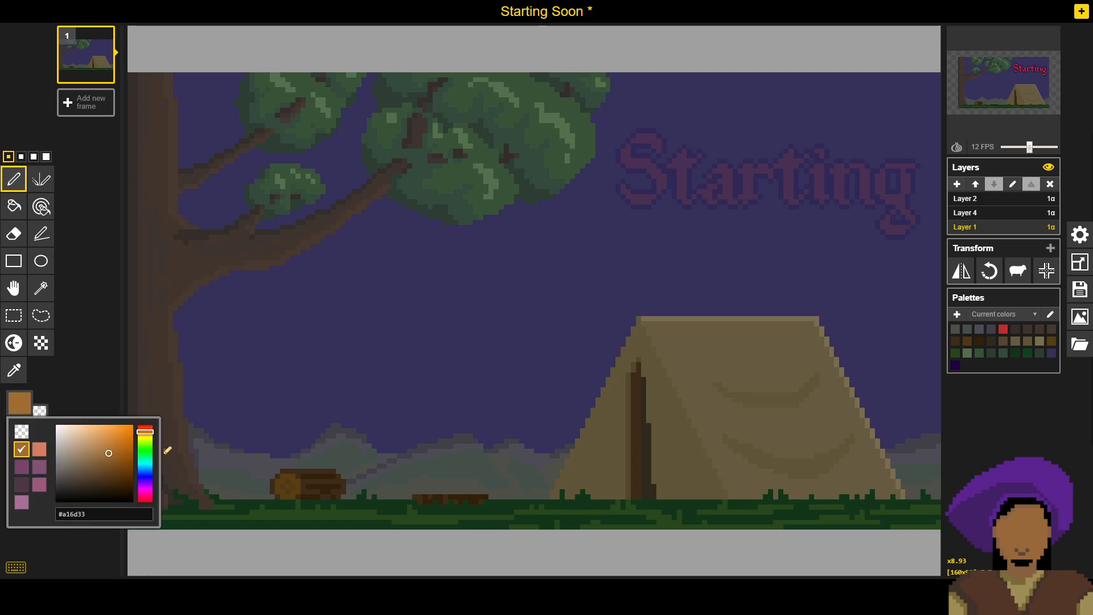
click(146, 463)
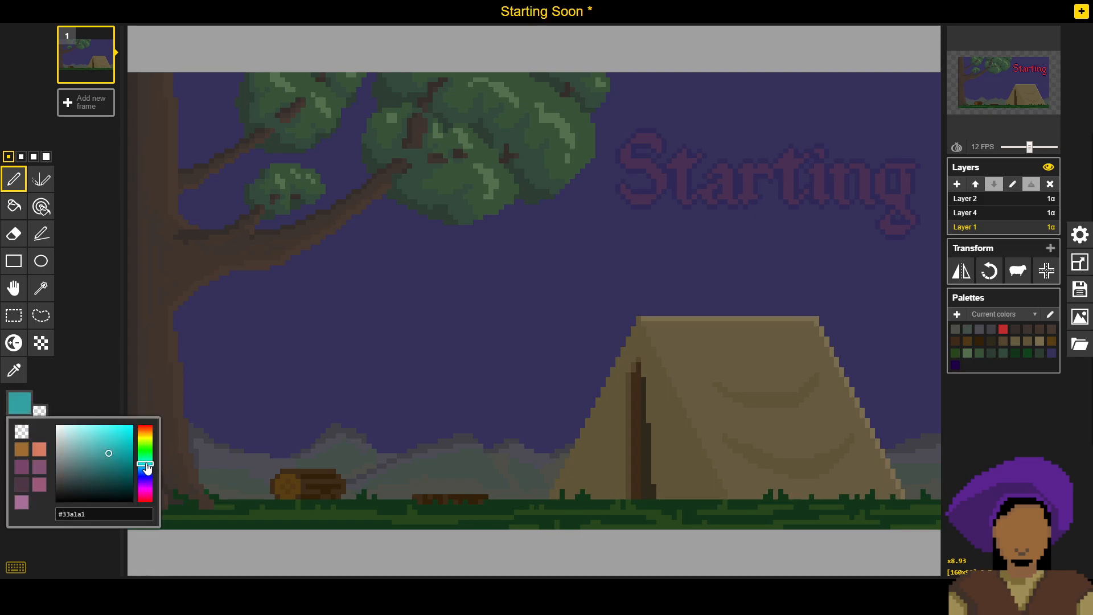
click(100, 462)
drag(94, 470, 90, 443)
click(97, 450)
click(99, 442)
click(95, 450)
click(93, 453)
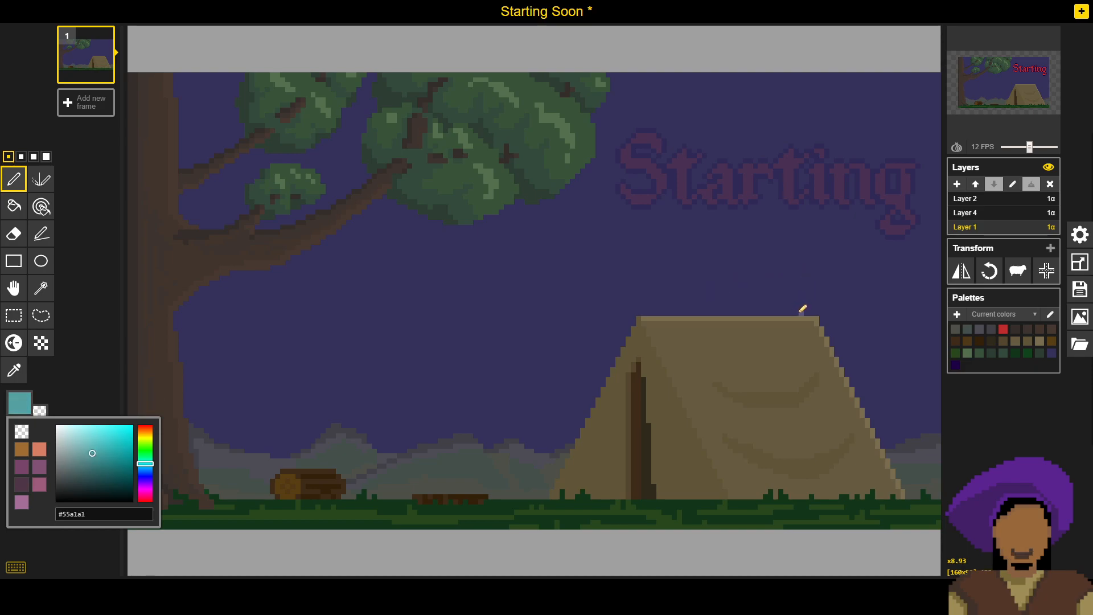
Step: Begin a teal Pen outline rising from the far end of the tent's ridge and undo the stray last strokes
click(803, 308)
drag(802, 314, 803, 303)
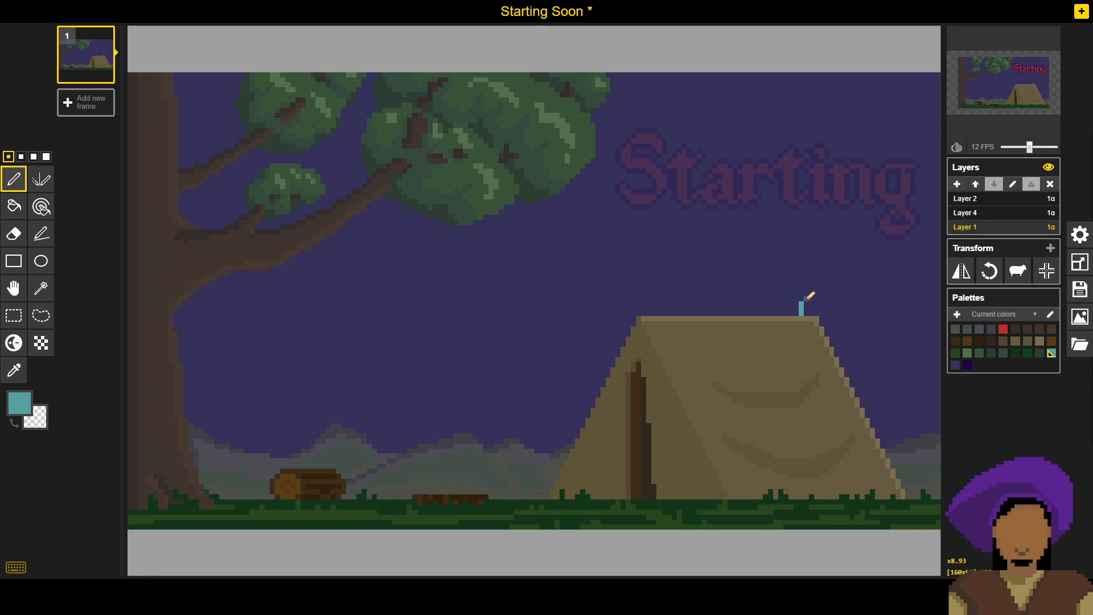
click(807, 299)
click(808, 293)
click(817, 278)
key(ctrl+z)
key(ctrl+z)
key(ctrl+z)
Step: Continue the teal curve pixel by pixel from the tent's ridge toward the Starting title, trimming it with sampled sky blue
click(802, 299)
click(803, 293)
click(807, 289)
click(807, 283)
click(808, 279)
click(807, 273)
click(812, 268)
click(812, 264)
click(817, 247)
click(816, 242)
alt+click(823, 244)
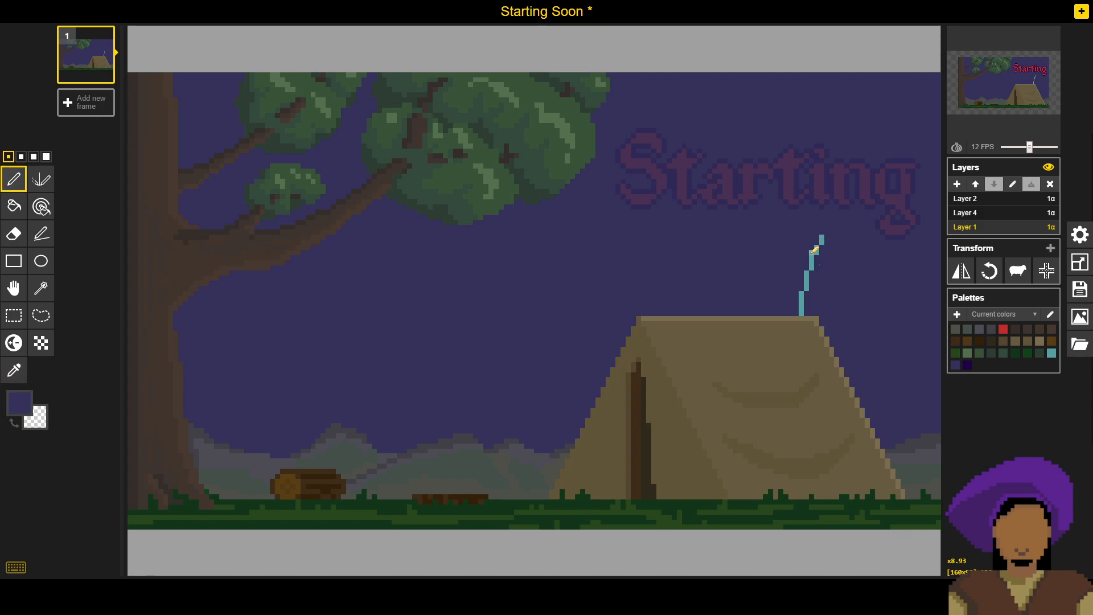
click(812, 253)
Step: Bend the upper end of the teal curve outward beneath the title, alternating sampled teal and sky-blue pixels
key(o)
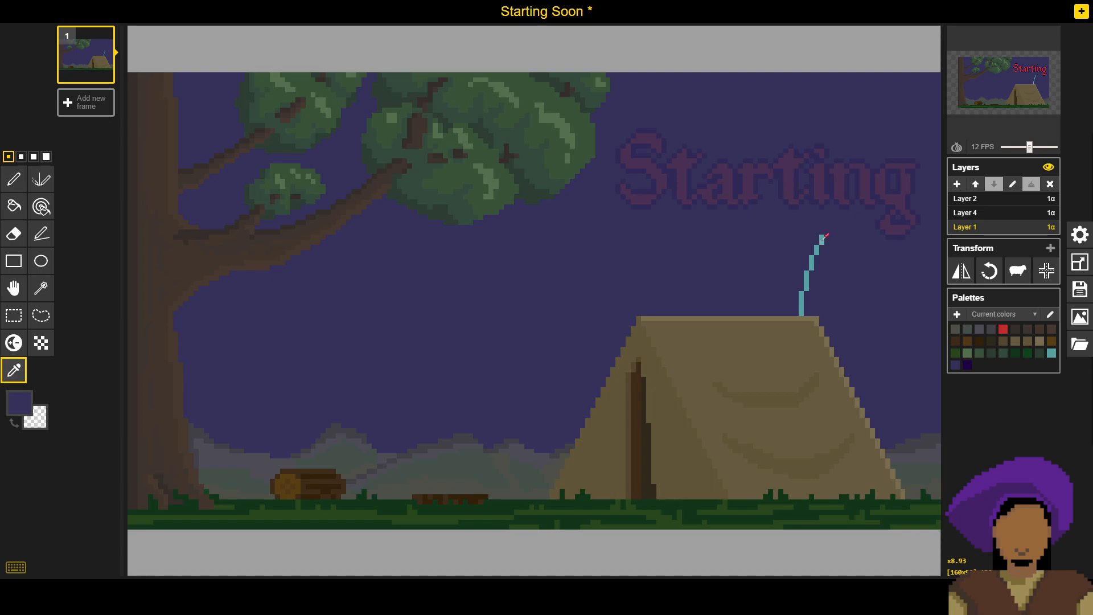
click(824, 237)
key(p)
key(o)
click(826, 236)
click(824, 237)
key(p)
key(o)
click(827, 234)
key(p)
key(o)
click(824, 238)
key(p)
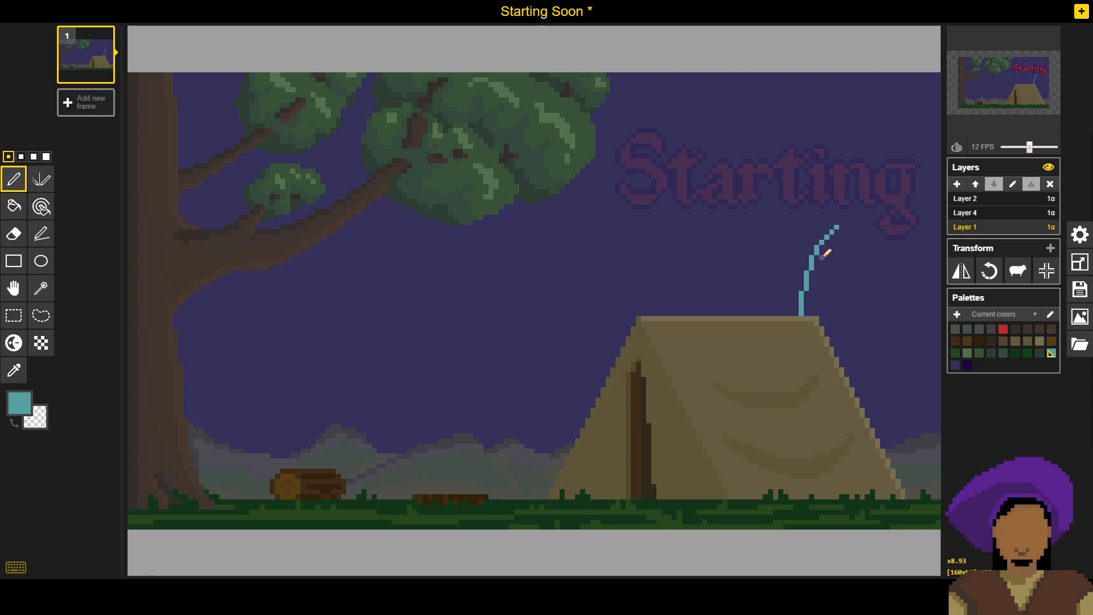
drag(852, 221, 847, 222)
Step: Try teal ellipses with the Circle tool in the open sky and over the tent, and undo them
click(40, 261)
mouse_move(406, 263)
mouse_down()
mouse_move(432, 300)
mouse_move(529, 351)
mouse_up()
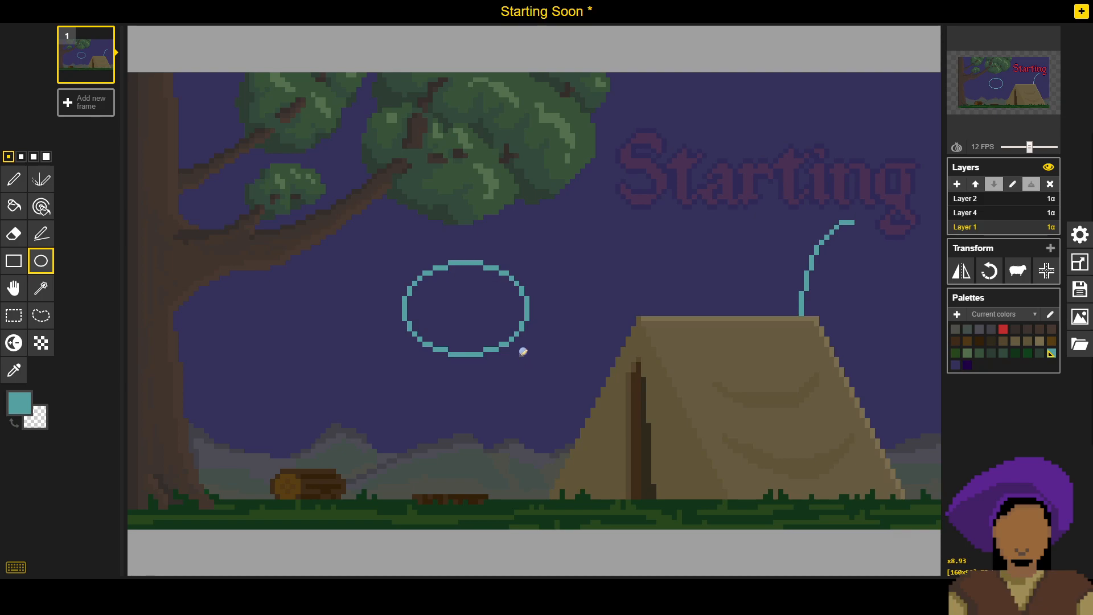
key(ctrl+z)
drag(798, 221, 547, 495)
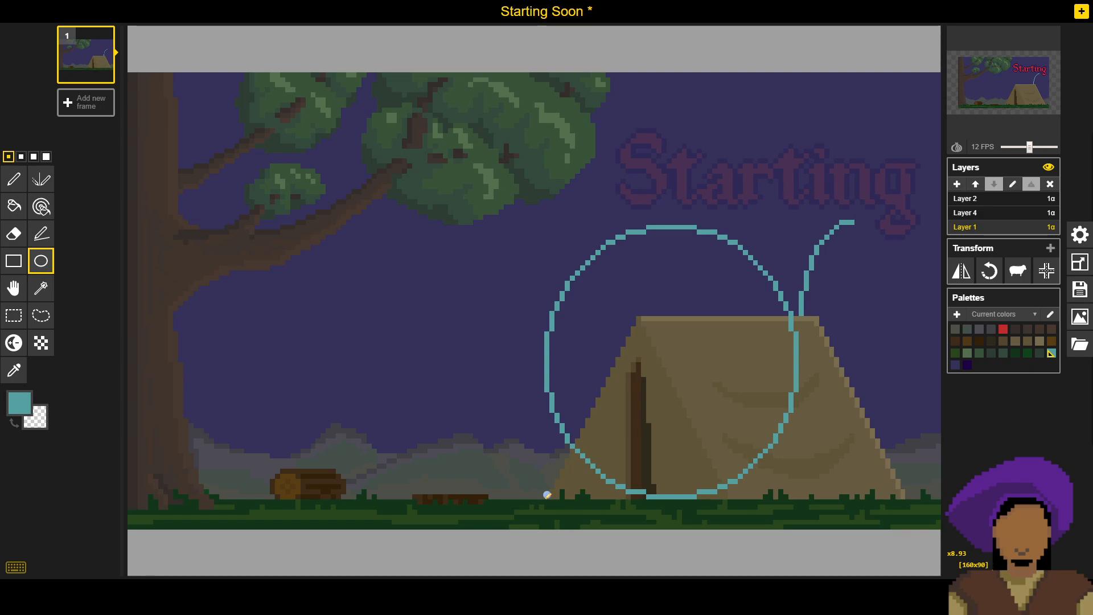
mouse_move(547, 495)
mouse_down()
mouse_move(516, 495)
mouse_move(537, 497)
mouse_up()
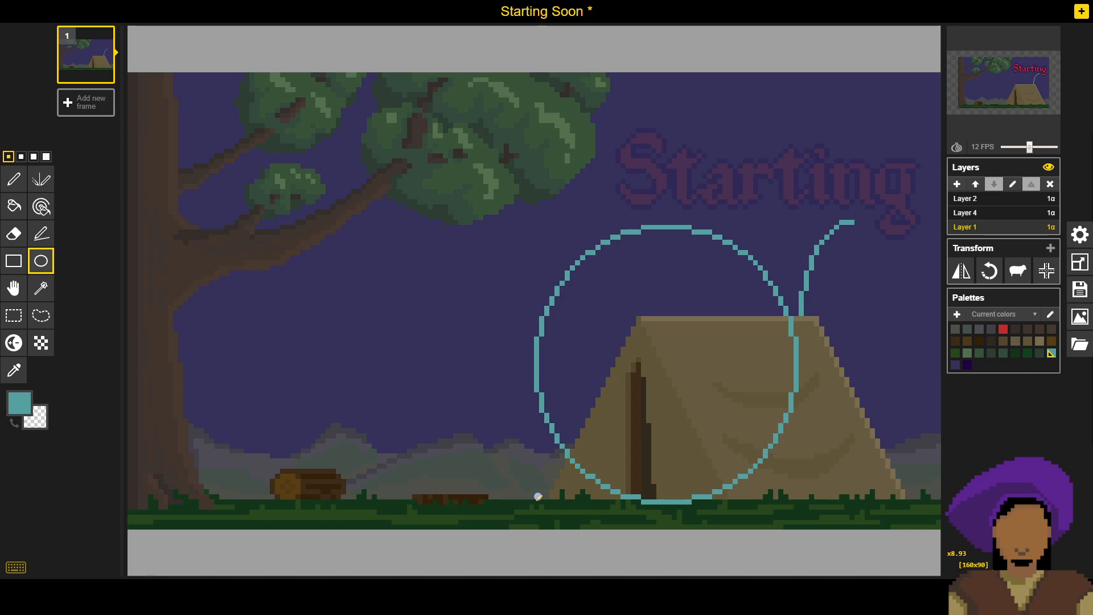
drag(537, 496, 543, 494)
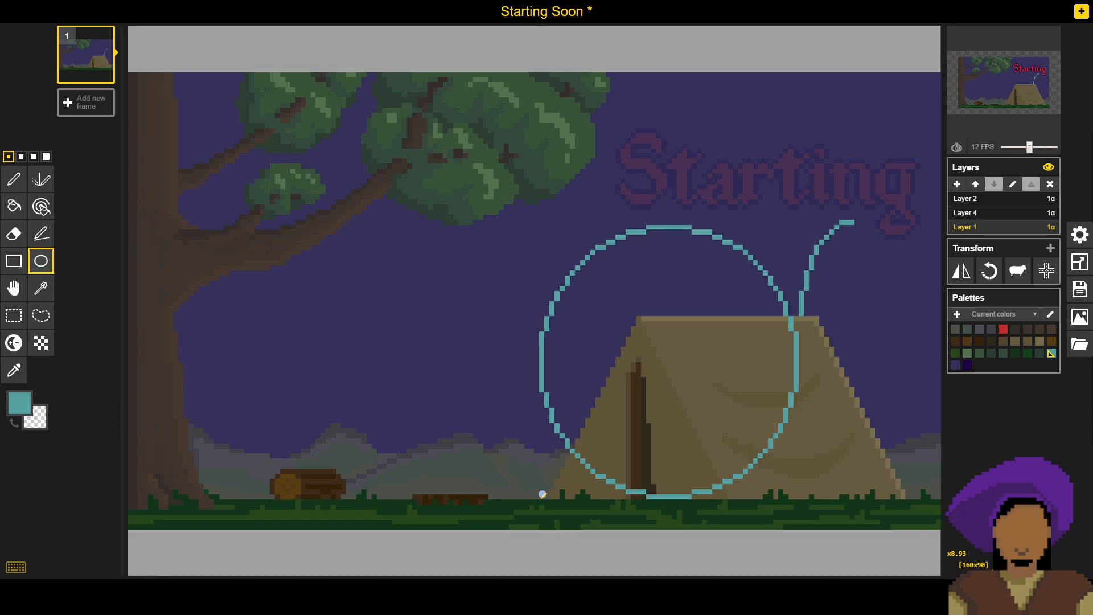
drag(546, 494, 547, 492)
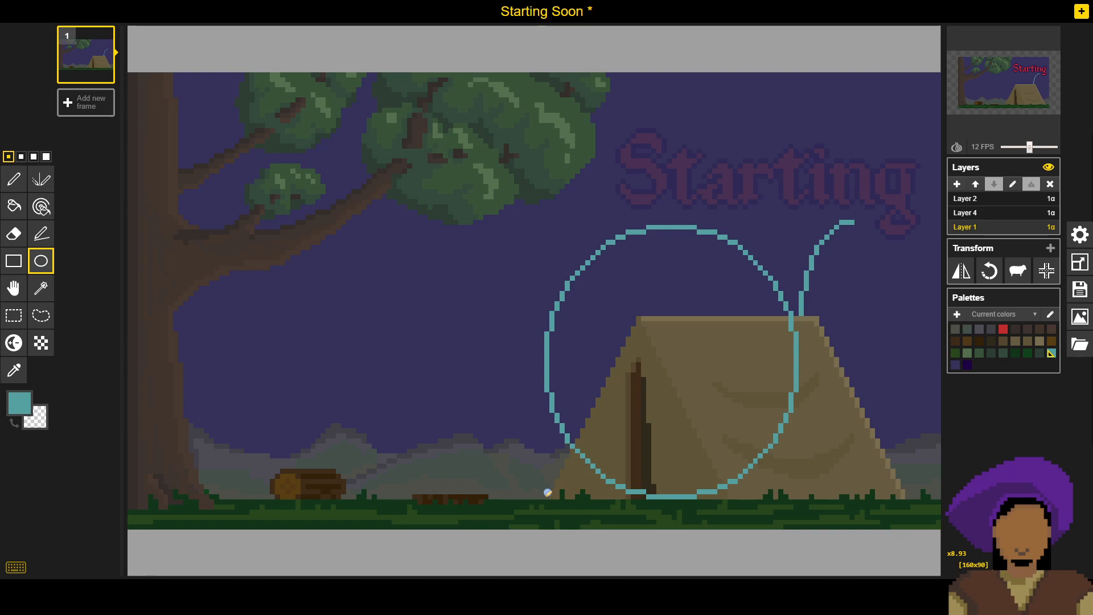
mouse_move(548, 493)
mouse_down()
mouse_move(544, 446)
mouse_move(584, 258)
mouse_move(596, 282)
mouse_up()
key(ctrl+z)
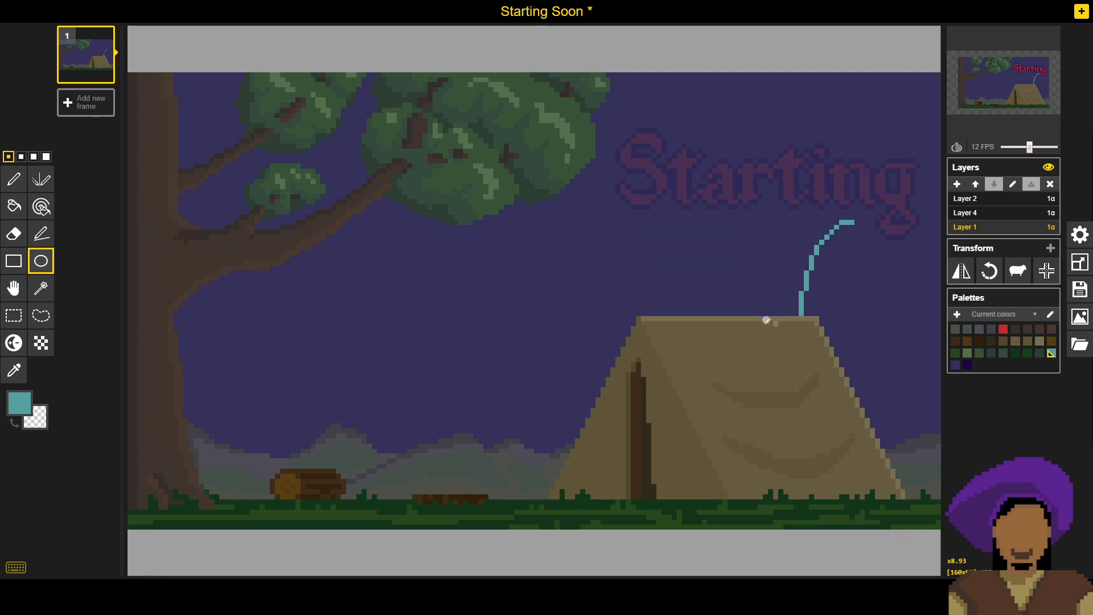
Step: Paint over the teal curve with the sky's dark blue using the Pen tool, and undo that erasure
click(14, 180)
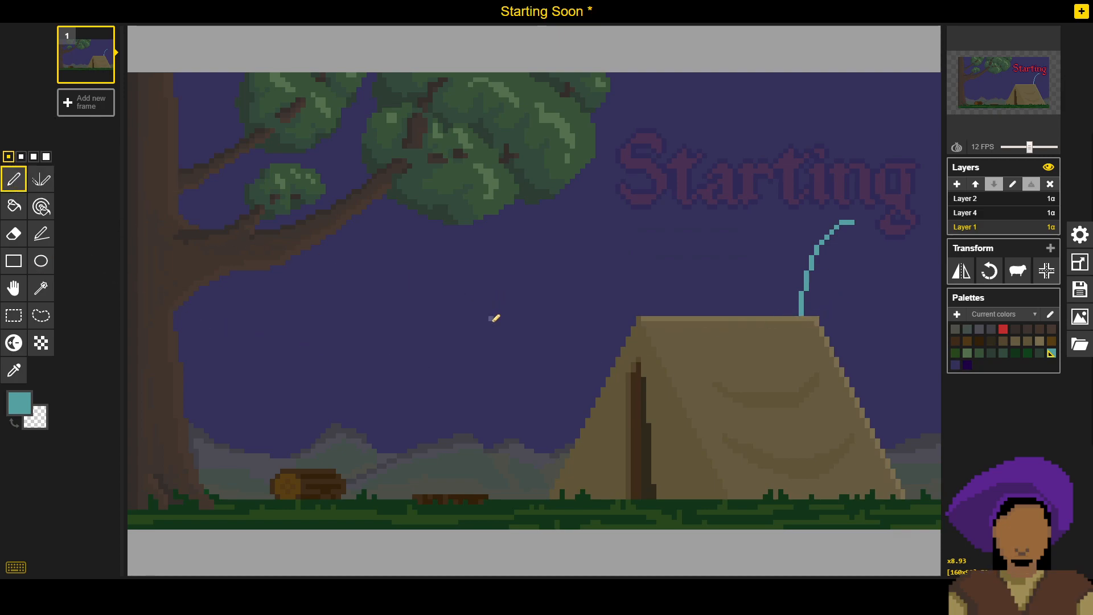
alt+click(566, 263)
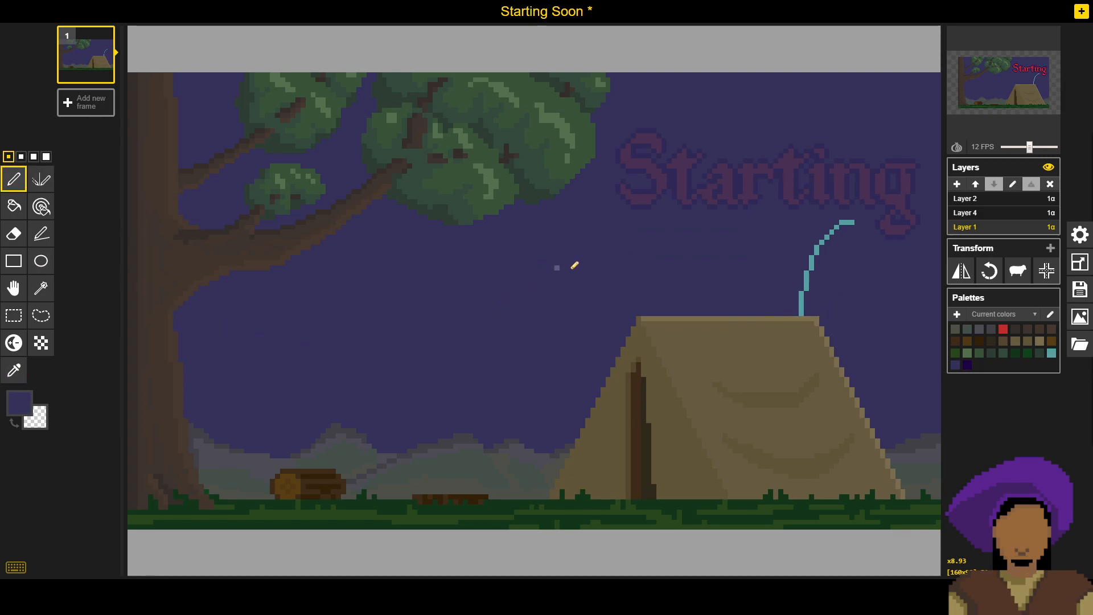
mouse_move(806, 299)
mouse_down()
mouse_move(834, 264)
mouse_move(805, 259)
mouse_move(856, 218)
mouse_up()
click(802, 299)
click(802, 314)
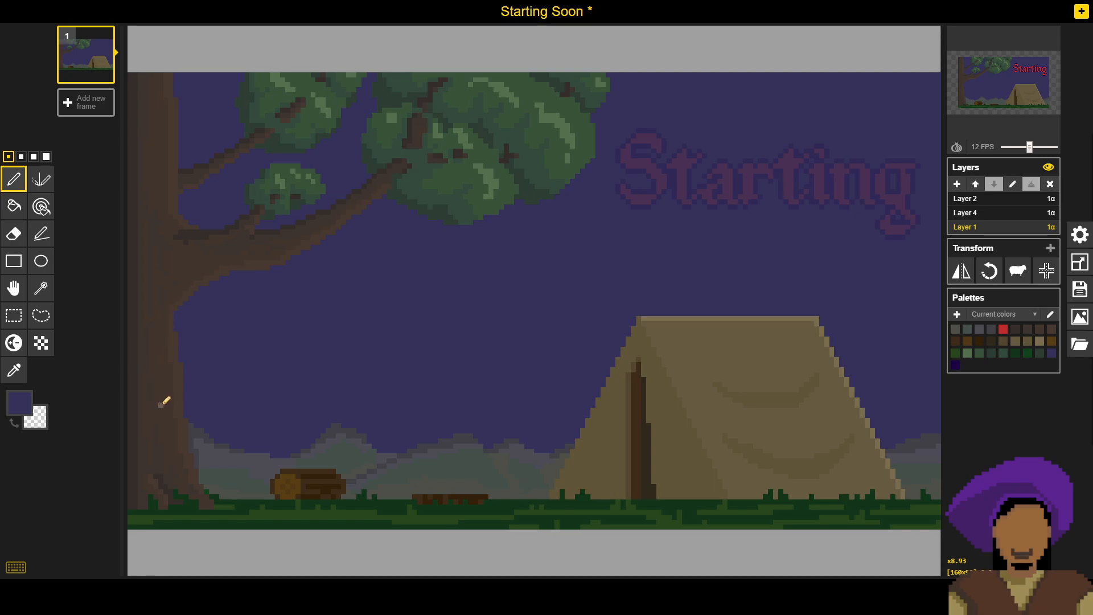
key(ctrl+z)
key(ctrl+z)
key(ctrl+z)
Step: Sample the teal and sketch small freehand shapes over the curve's base and in the sky above the tent
key(o)
click(803, 294)
key(p)
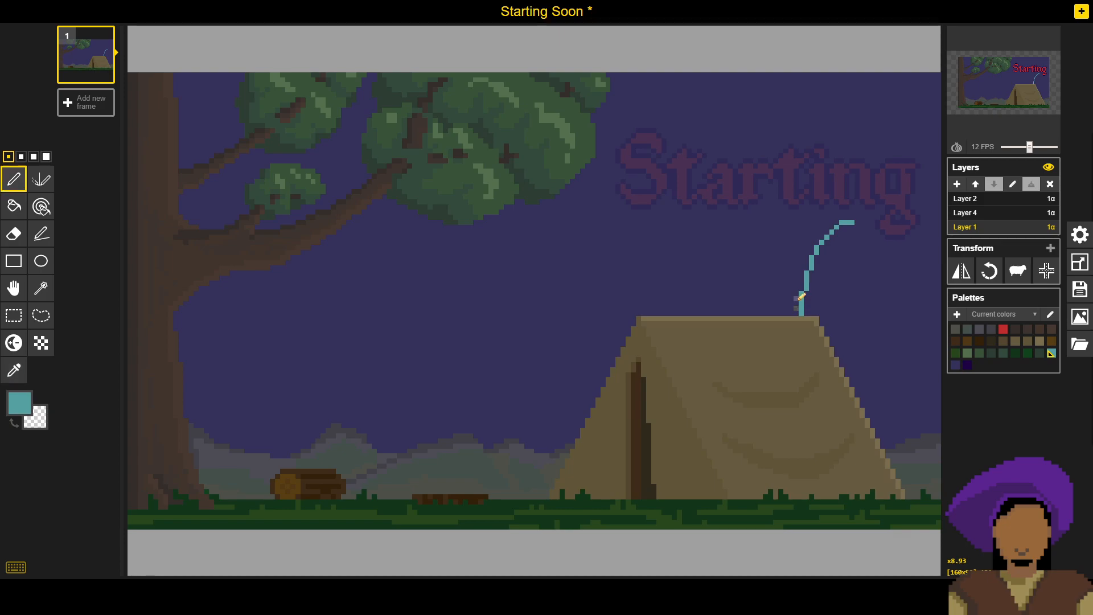
drag(795, 304, 820, 280)
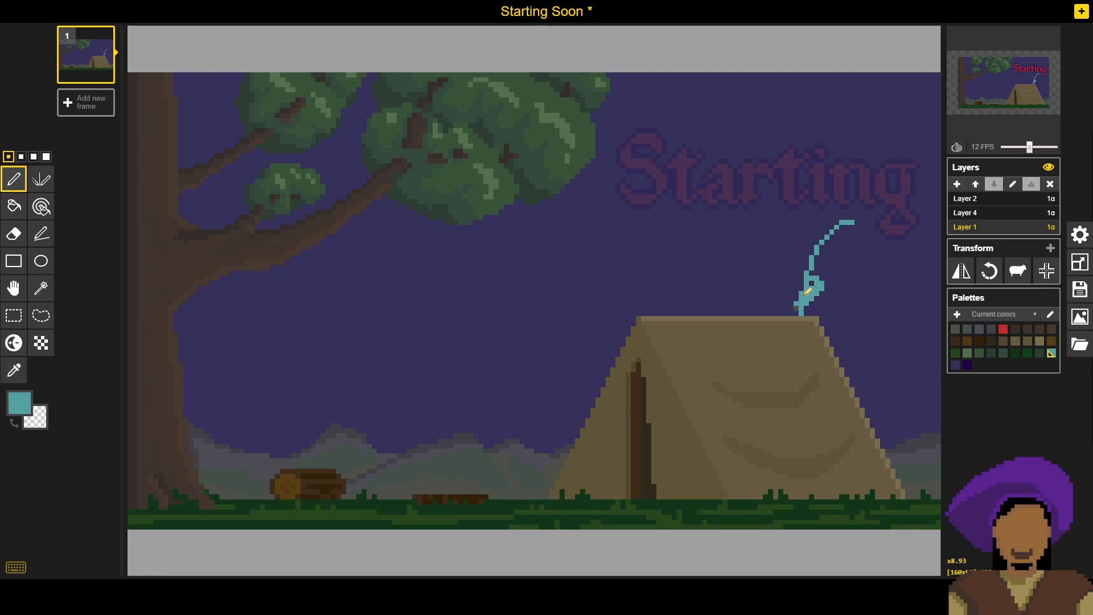
drag(741, 282, 761, 263)
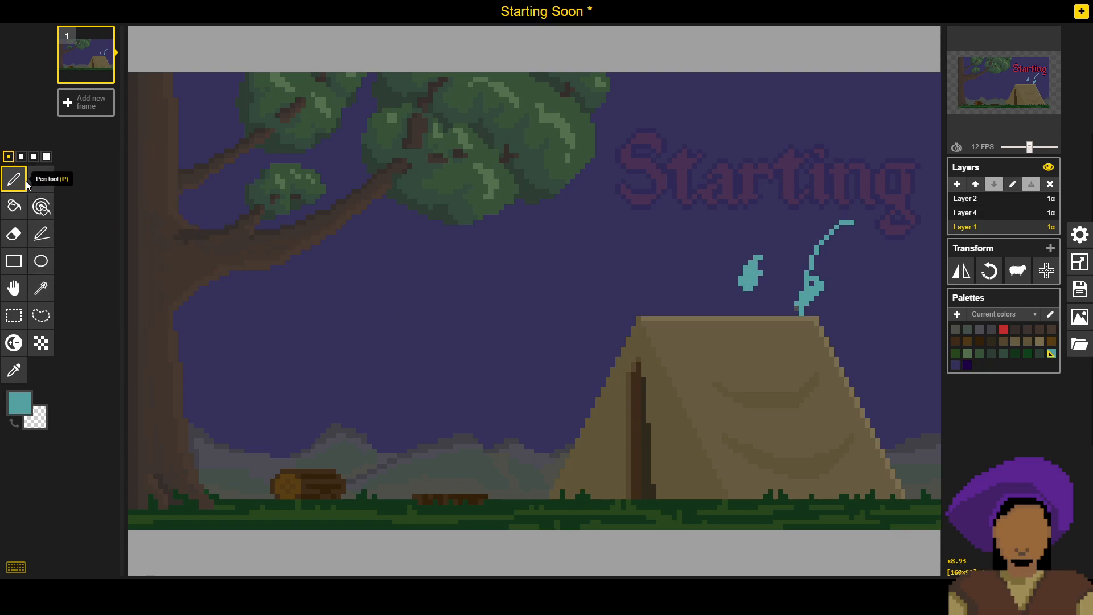
Step: Paint out the teal curve and its scribbles with the sky's dark blue using a thicker Pen size
alt+click(361, 276)
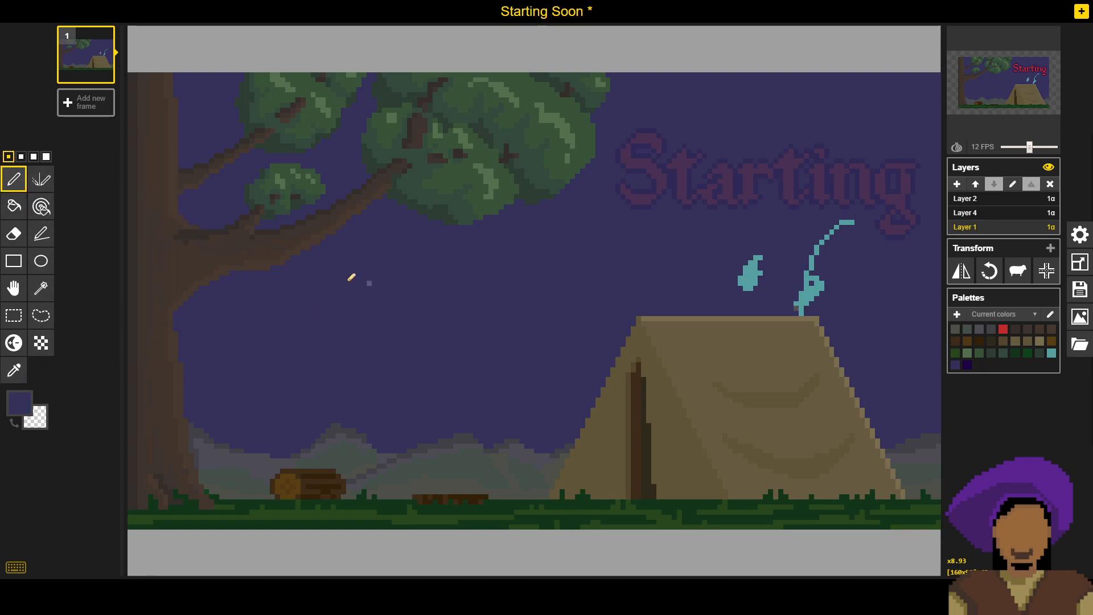
click(33, 156)
drag(812, 269, 807, 296)
mouse_move(803, 302)
mouse_down()
mouse_move(804, 259)
mouse_move(843, 227)
mouse_up()
click(764, 268)
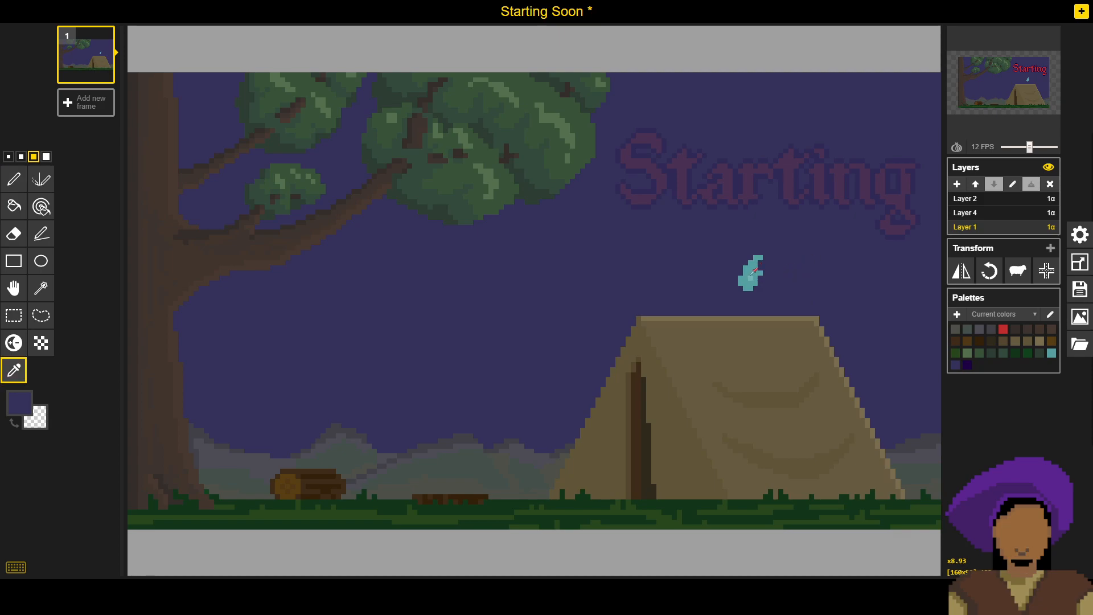
Step: Sample teal from the remaining blob and draw a one-pixel arc from the tent's ridge to the canvas's nearest side edge
alt+click(750, 275)
click(9, 157)
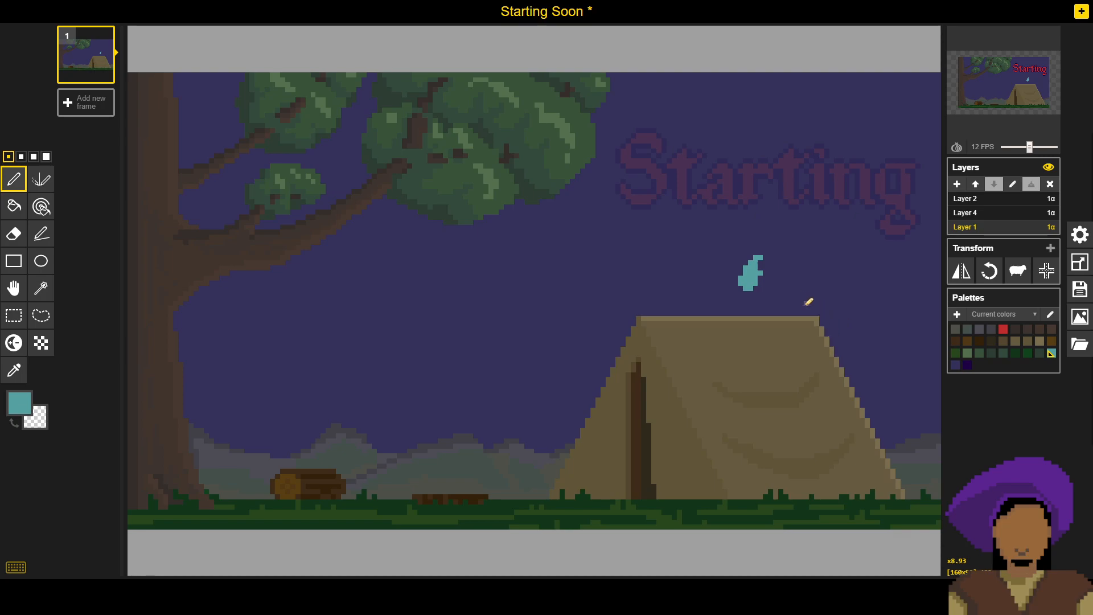
click(803, 312)
drag(803, 307, 803, 301)
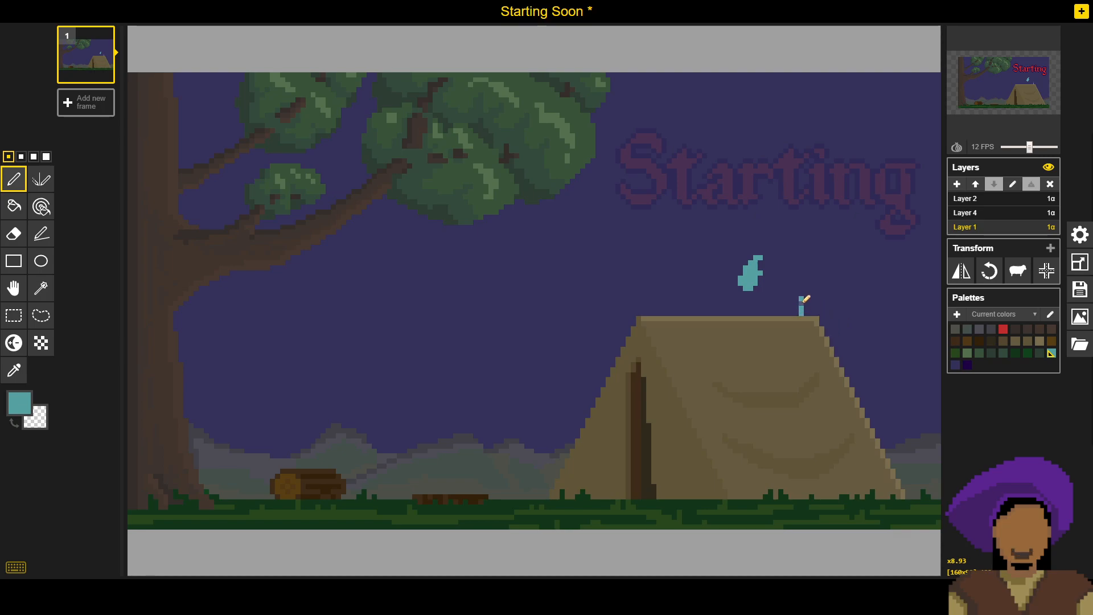
click(803, 293)
mouse_move(806, 290)
mouse_down()
mouse_move(848, 227)
mouse_move(911, 211)
mouse_up()
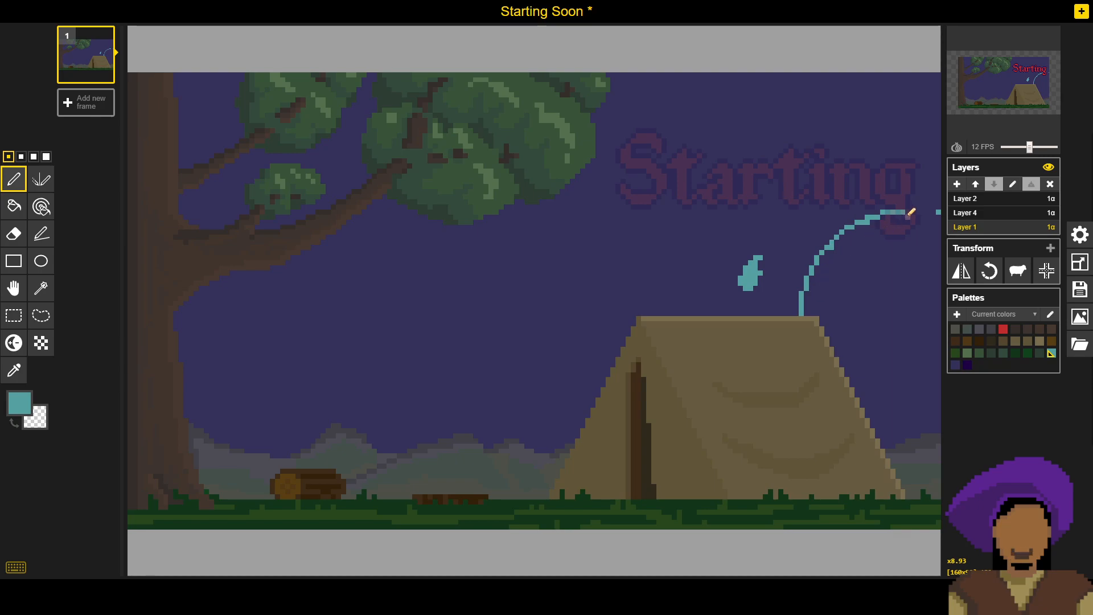
drag(938, 211, 911, 210)
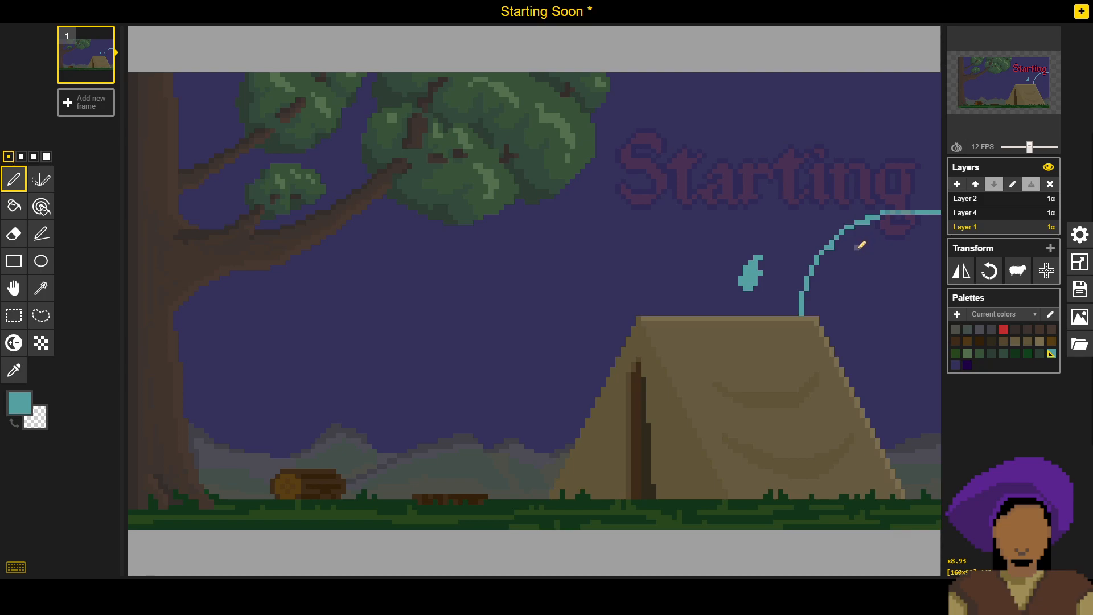
Step: Fill the sky enclosed by the arc behind the tent with teal, and cover the stray teal blob with sky blue
key(b)
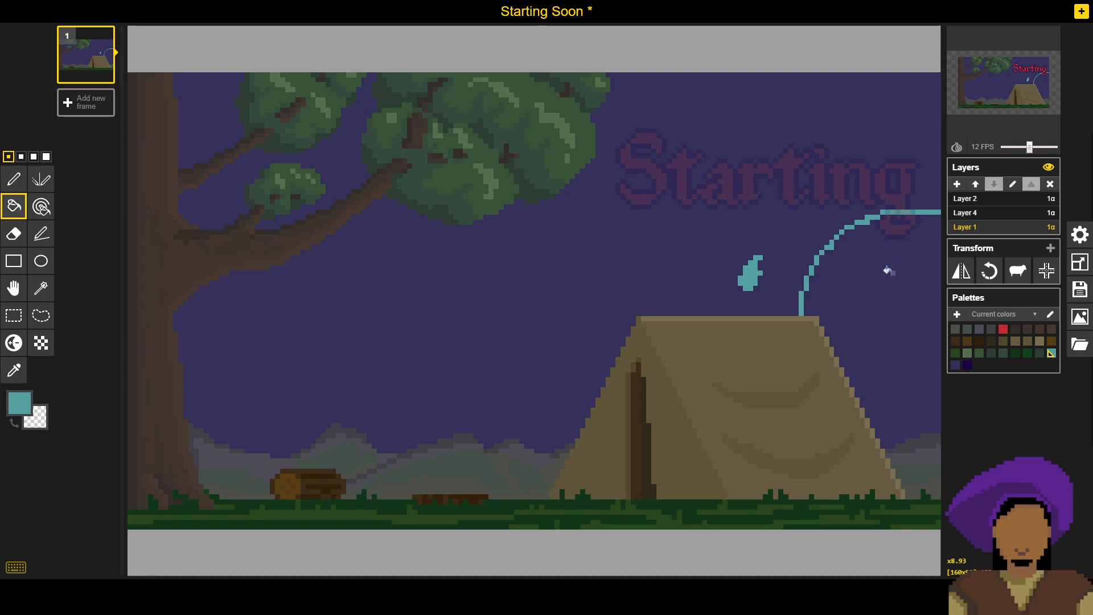
click(889, 287)
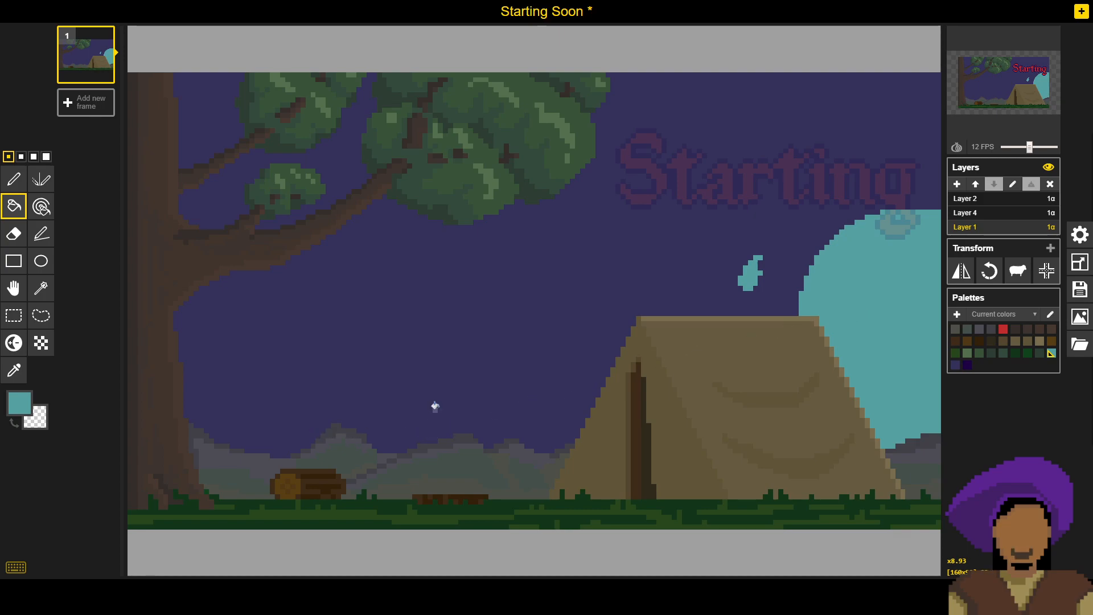
key(o)
click(282, 334)
key(b)
click(748, 272)
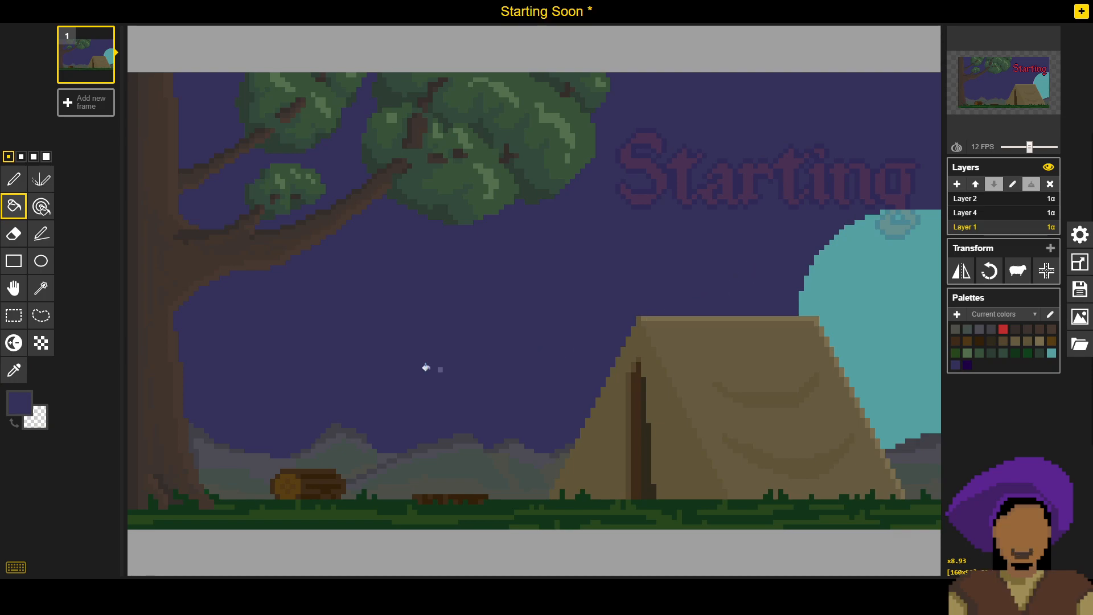
Step: Recolour the teal disc behind the tent with muted blue #3e5780
click(19, 402)
drag(147, 477, 145, 471)
click(95, 465)
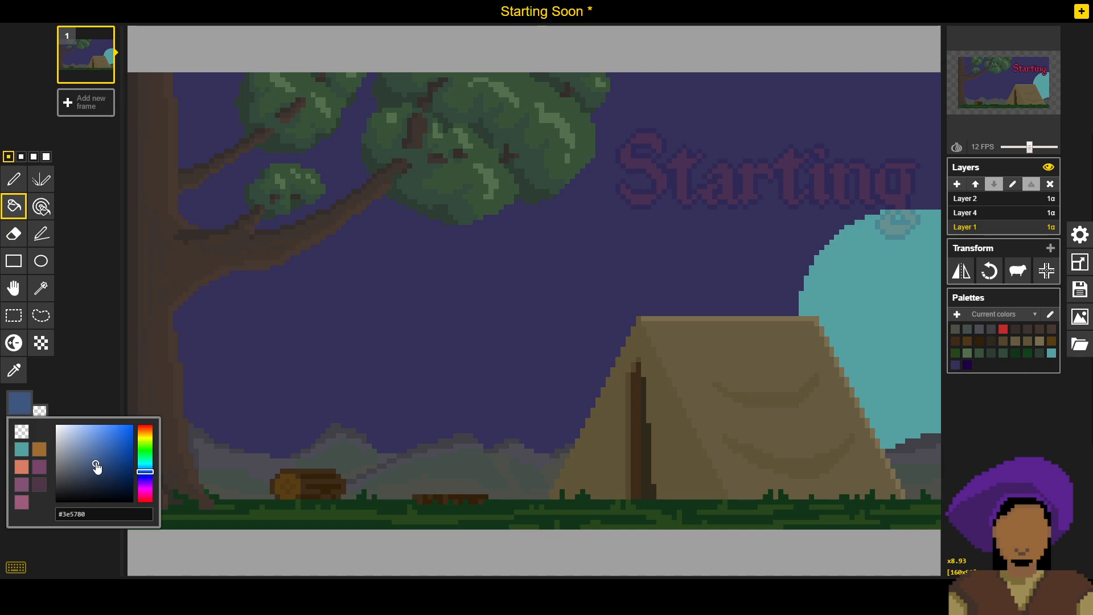
click(897, 319)
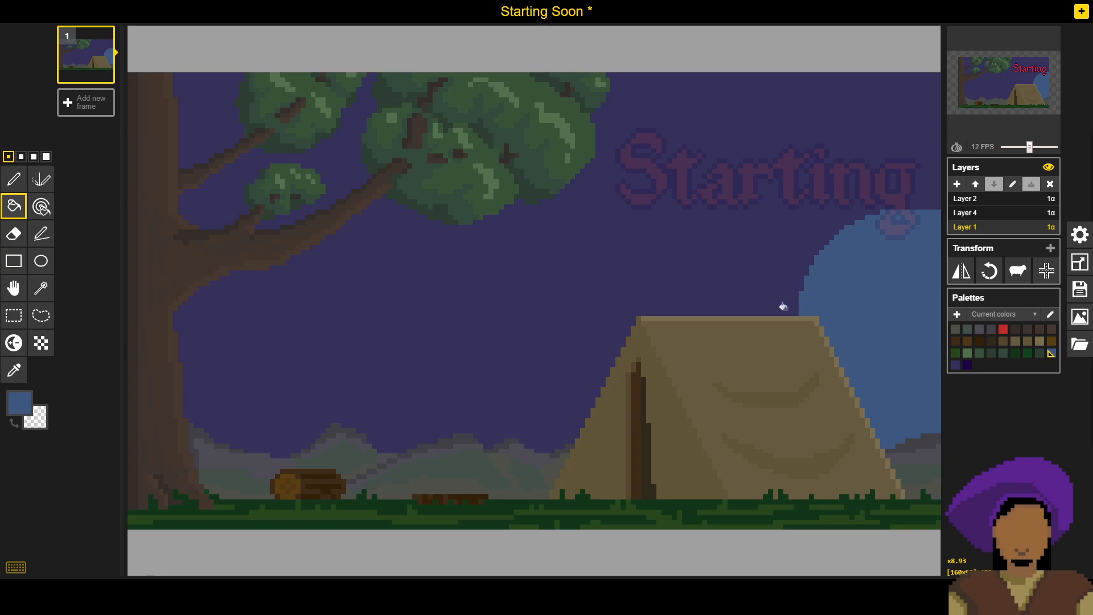
Step: Try drawing a large one-pixel blue circle outline across the sky and tent with the Circle tool
key(p)
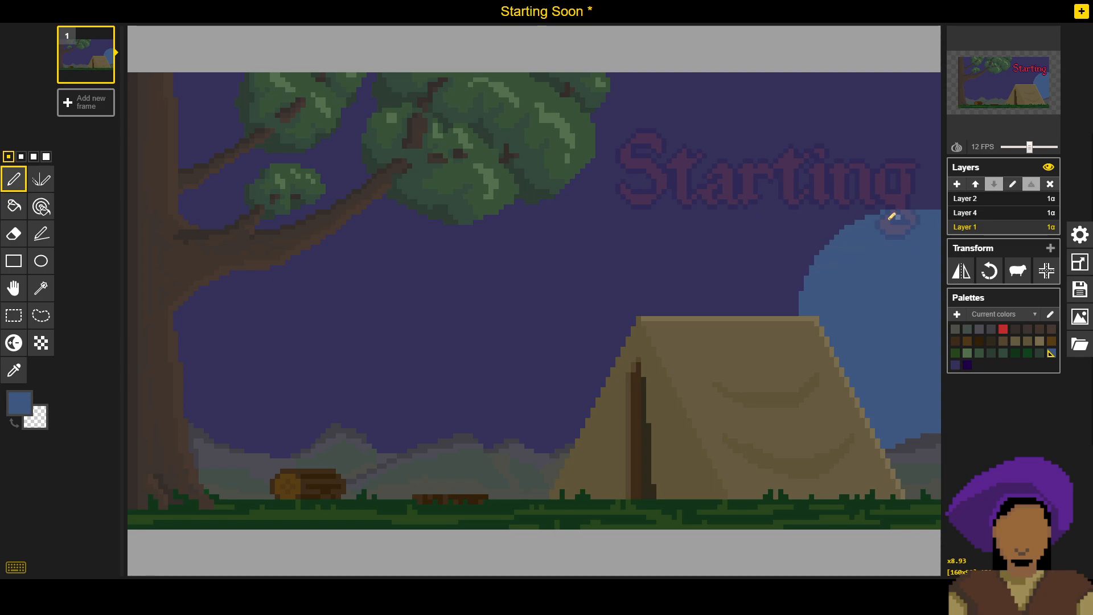
click(41, 261)
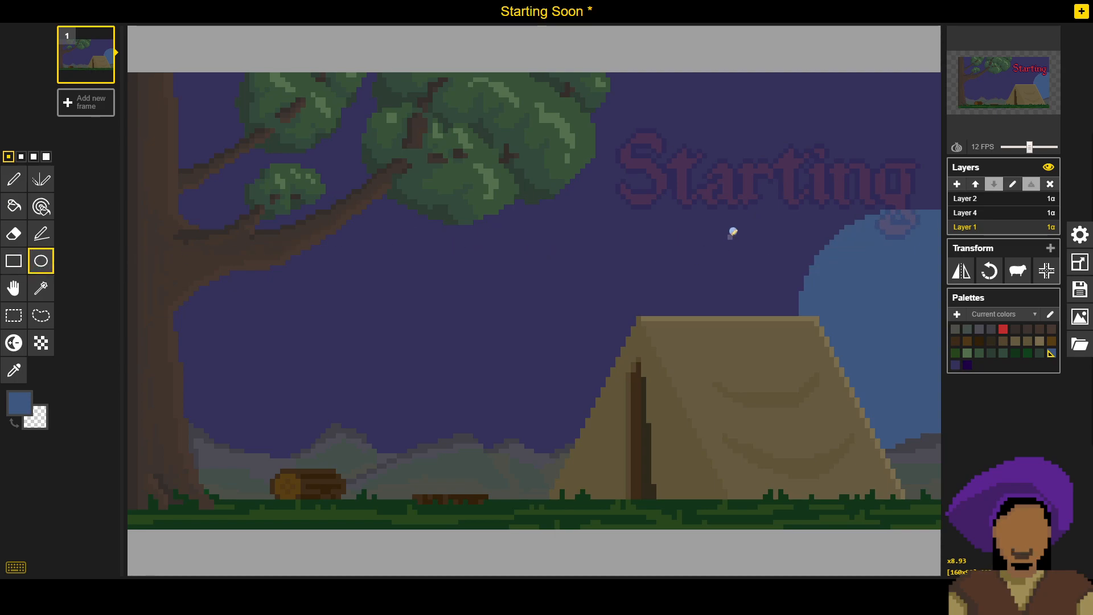
drag(791, 215, 487, 527)
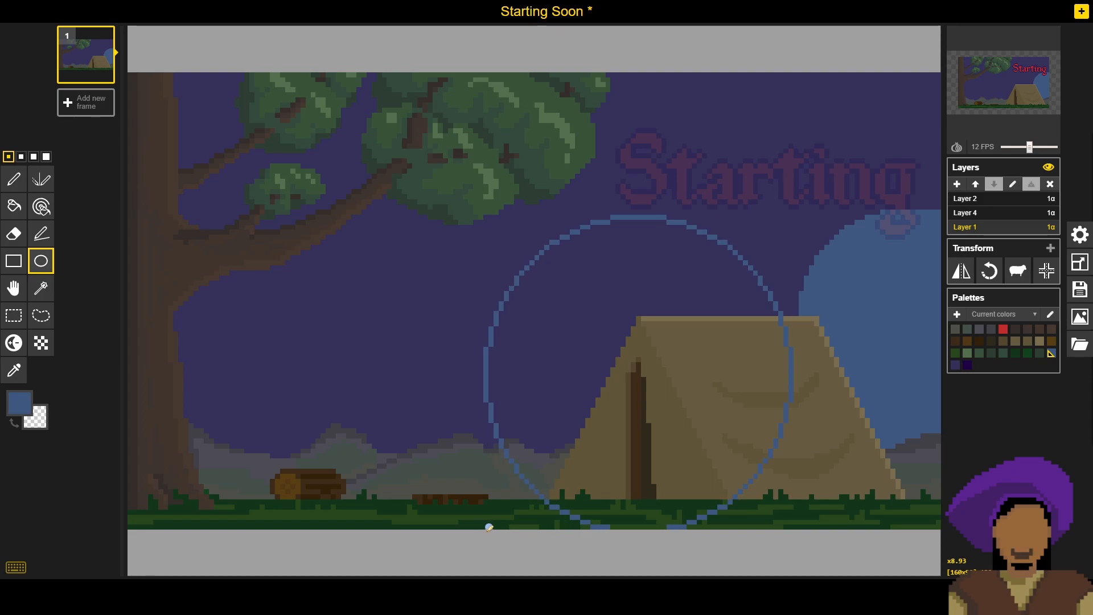
drag(489, 527, 535, 279)
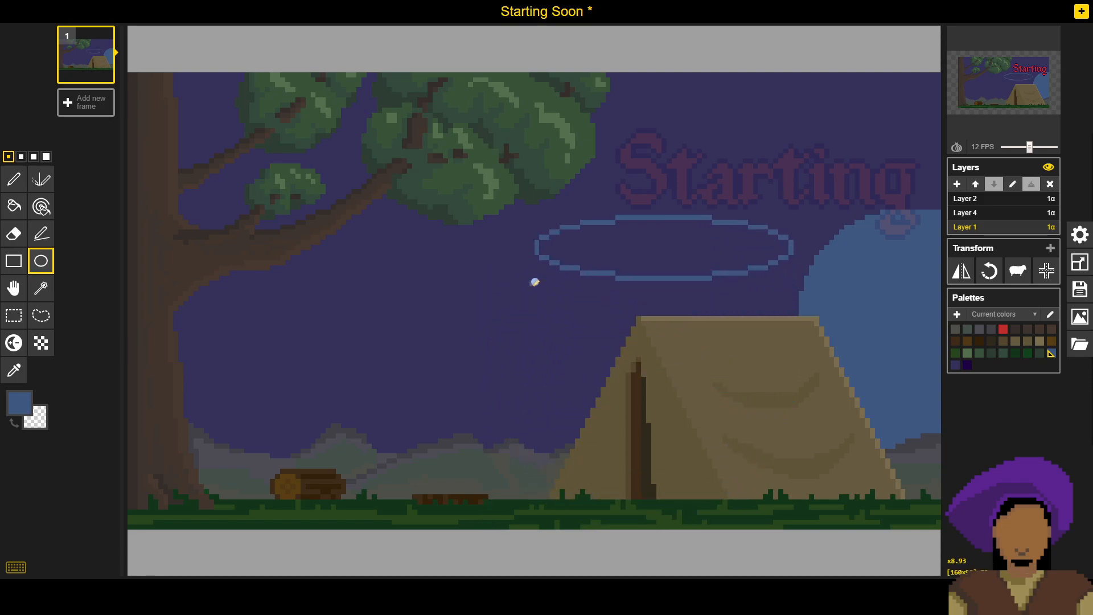
key(ctrl+z)
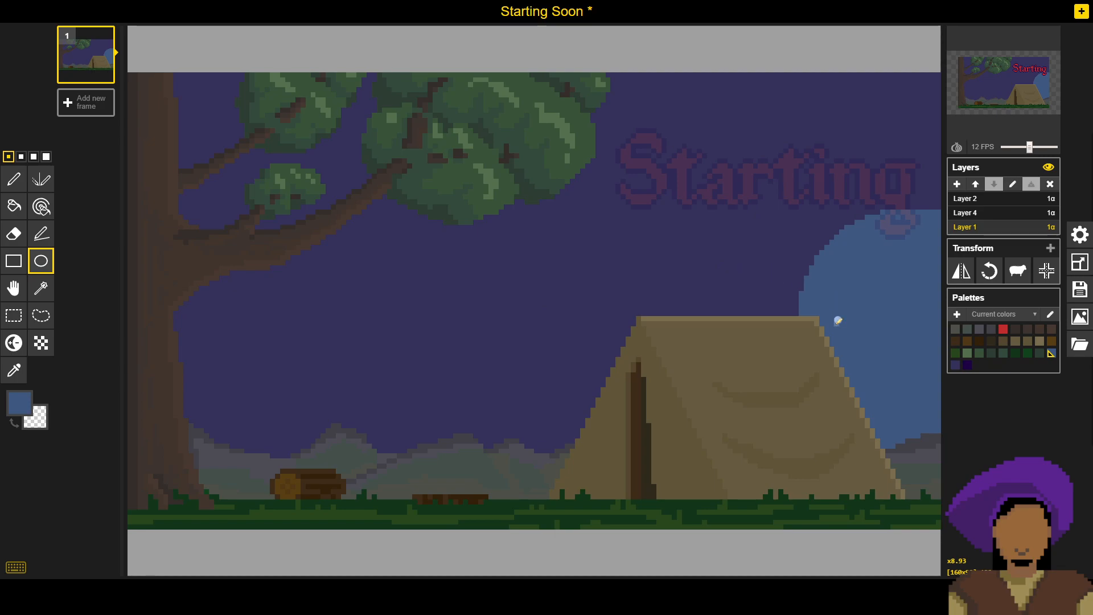
Step: Draw a higher one-pixel blue arc above the disc and fill the gap to enlarge it behind the title's last letter
key(p)
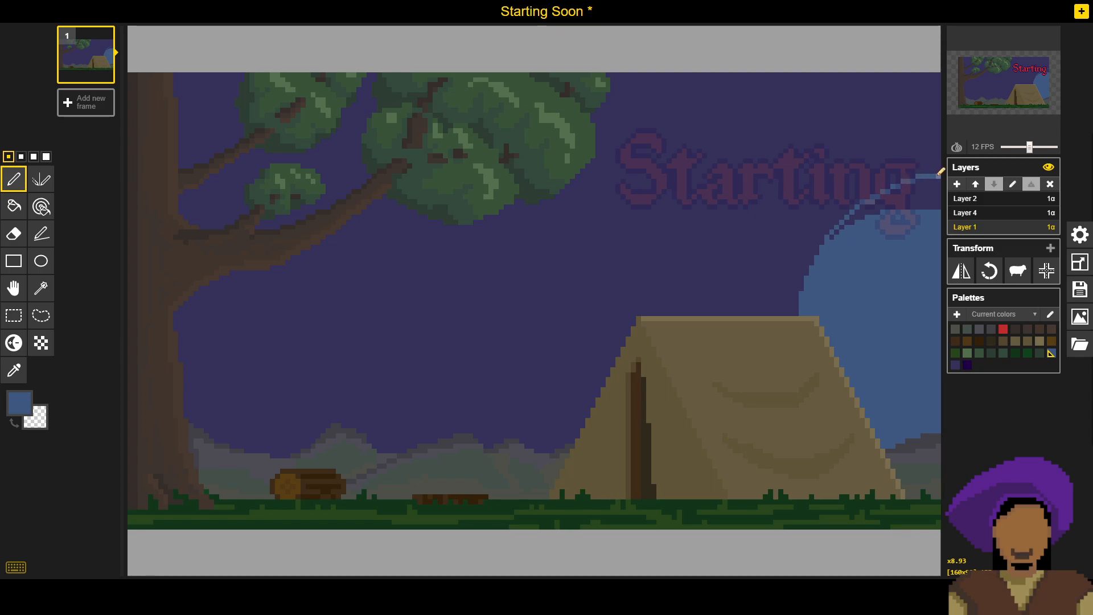
key(b)
click(923, 195)
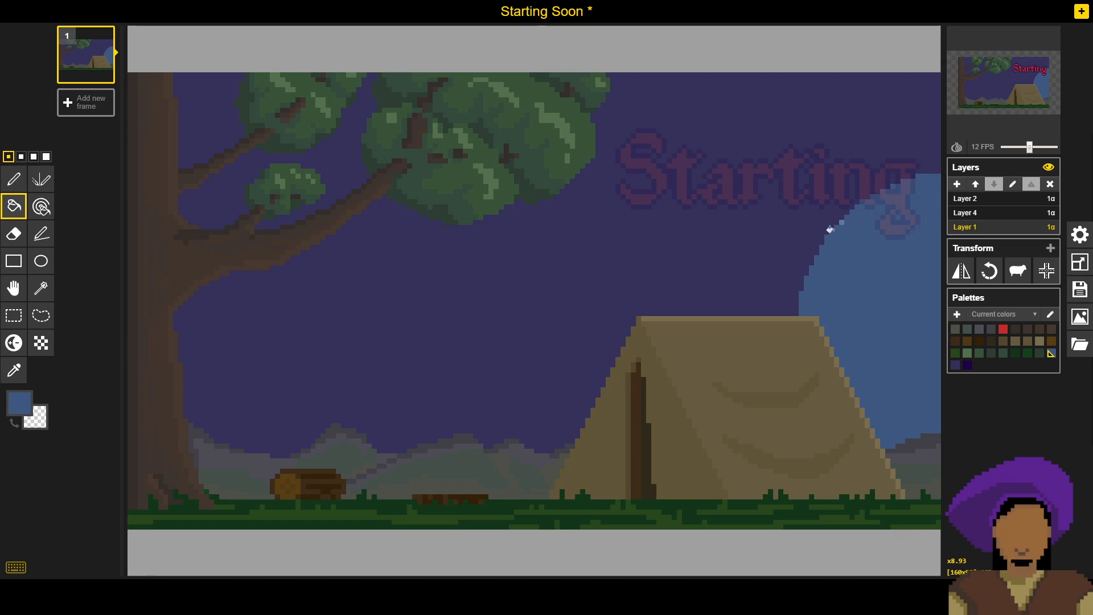
Step: Dot a small blue checkerboard dither into the sky beside the disc's edge, just above the tent's ridge
key(p)
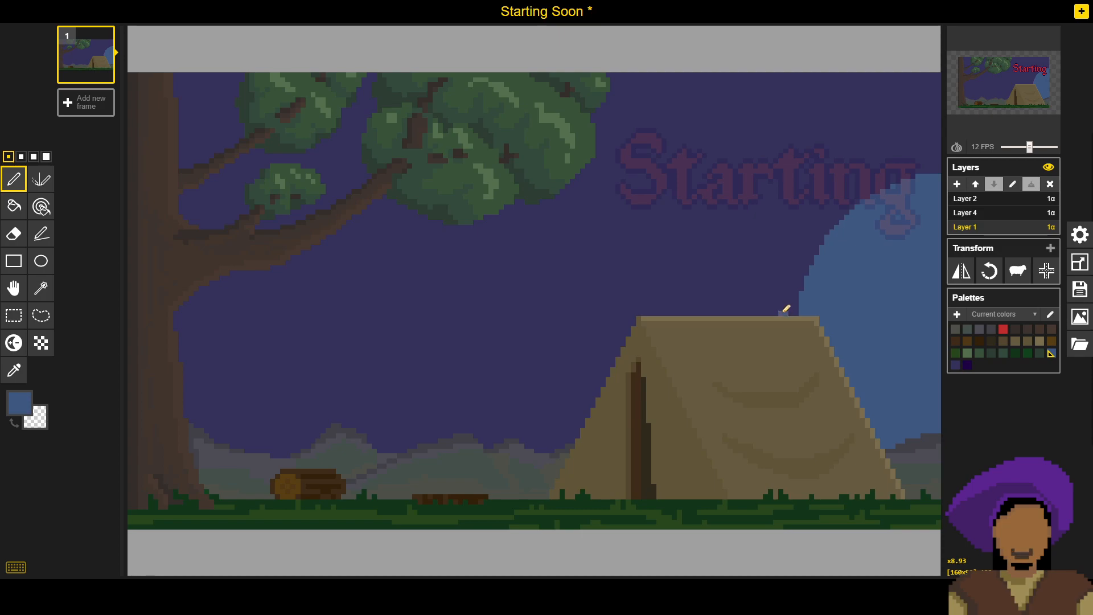
drag(795, 313, 786, 308)
click(786, 304)
click(791, 299)
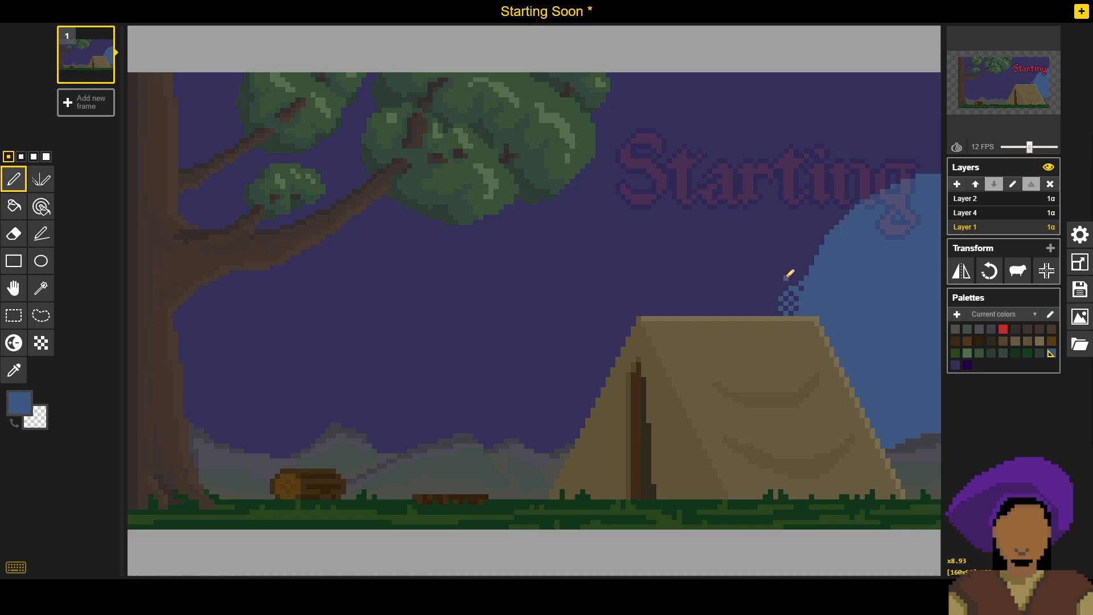
Step: Add a new layer directly above Layer 1 and slightly raise the opacity at which the other layers are shown
click(958, 184)
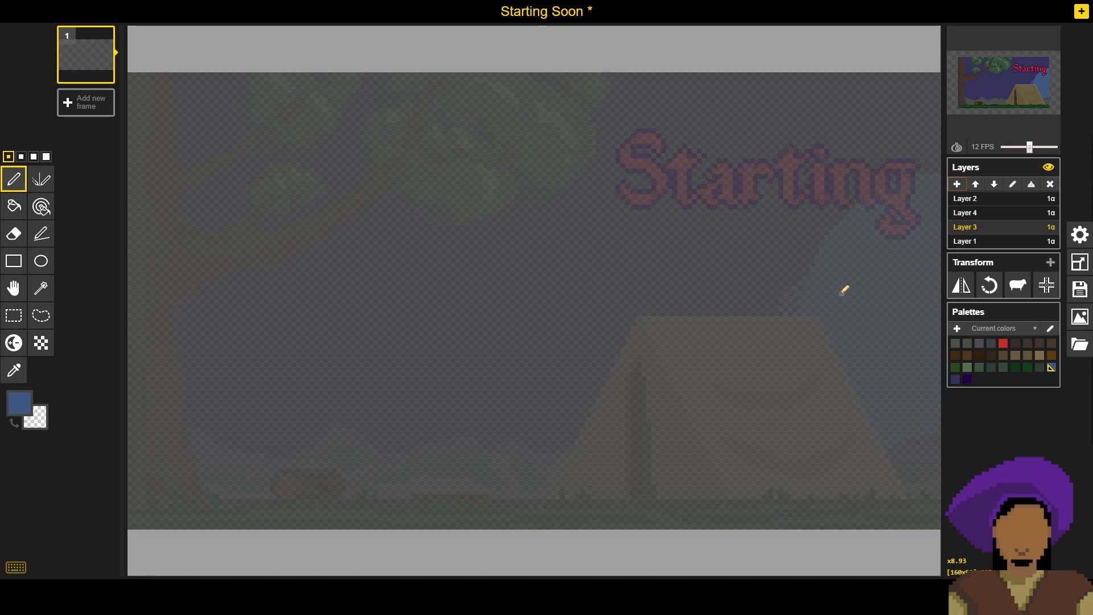
scroll(844, 290, up, 5)
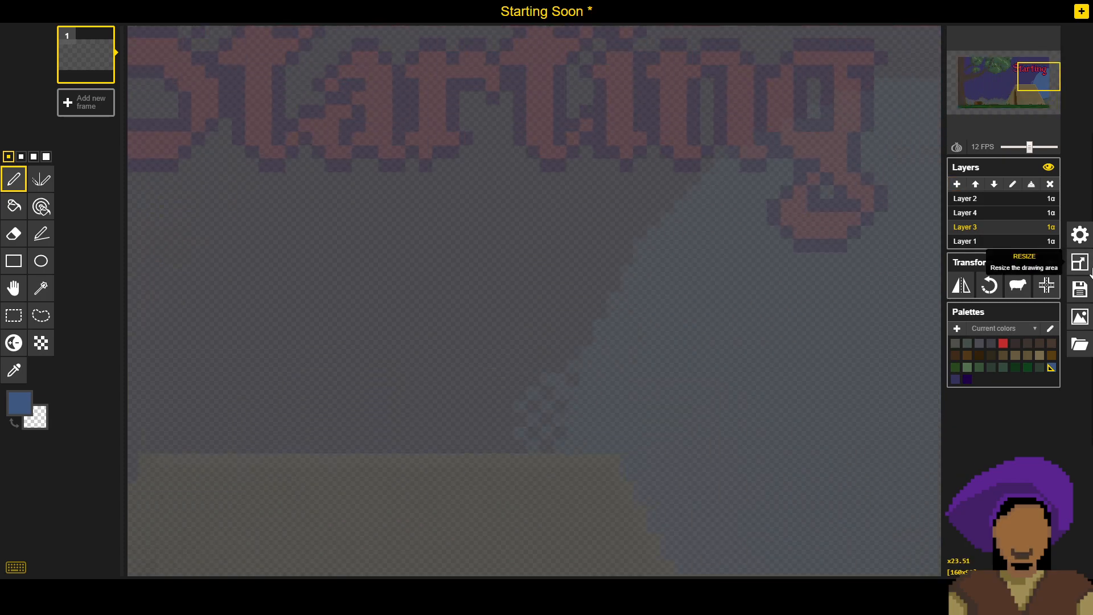
click(1080, 234)
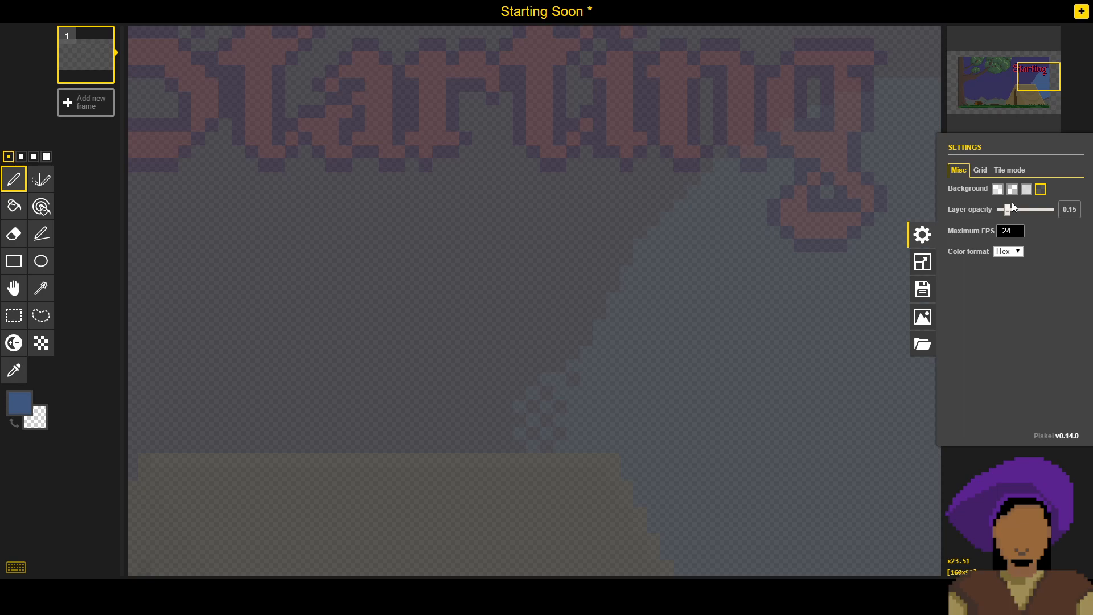
drag(1007, 210, 1011, 212)
click(982, 468)
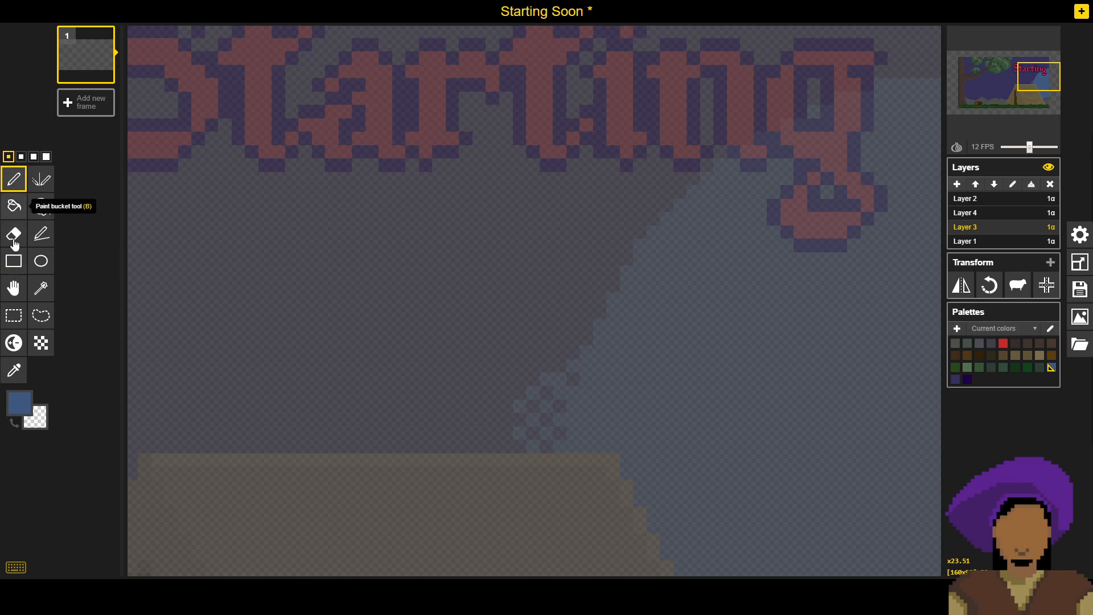
Step: Set the Pen colour to purple #c300ff and draw a stepped one-pixel guide curve upward from the tent's ridge, outside the disc's edge
click(23, 405)
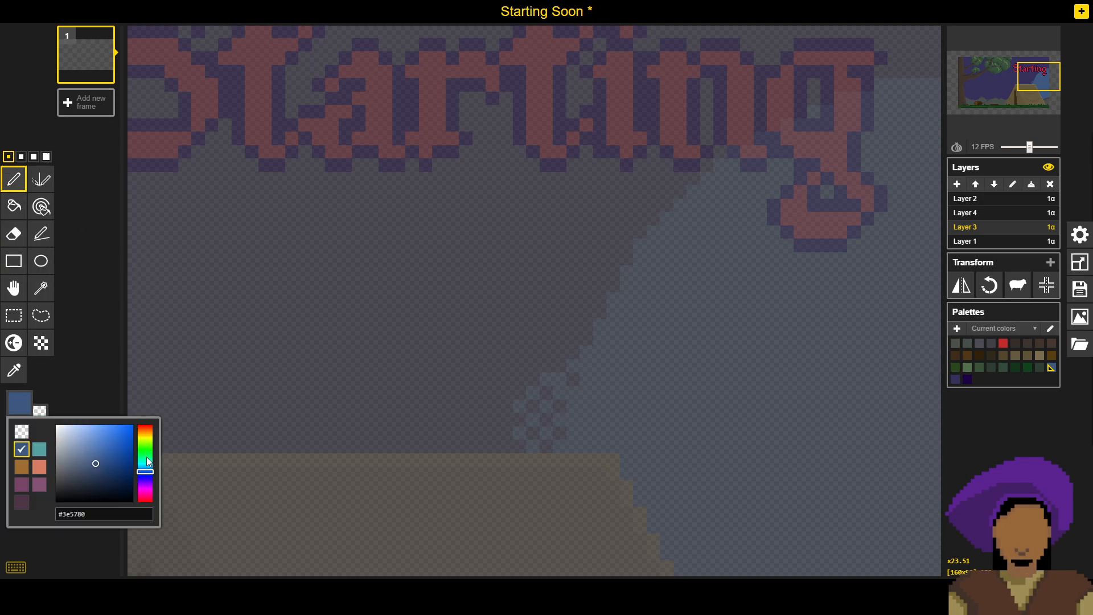
click(146, 487)
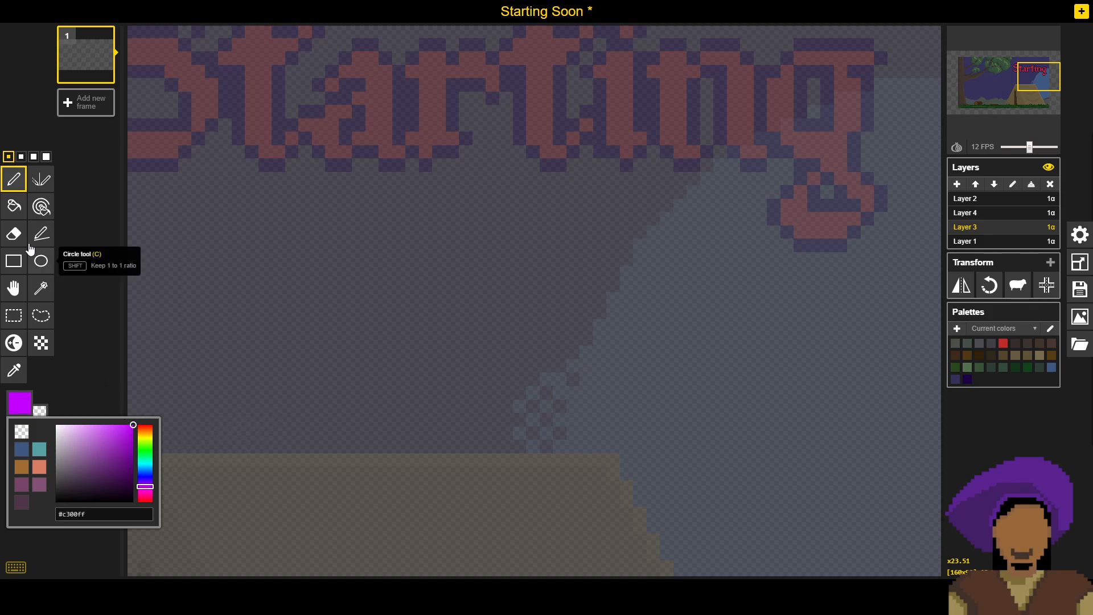
click(11, 182)
click(520, 446)
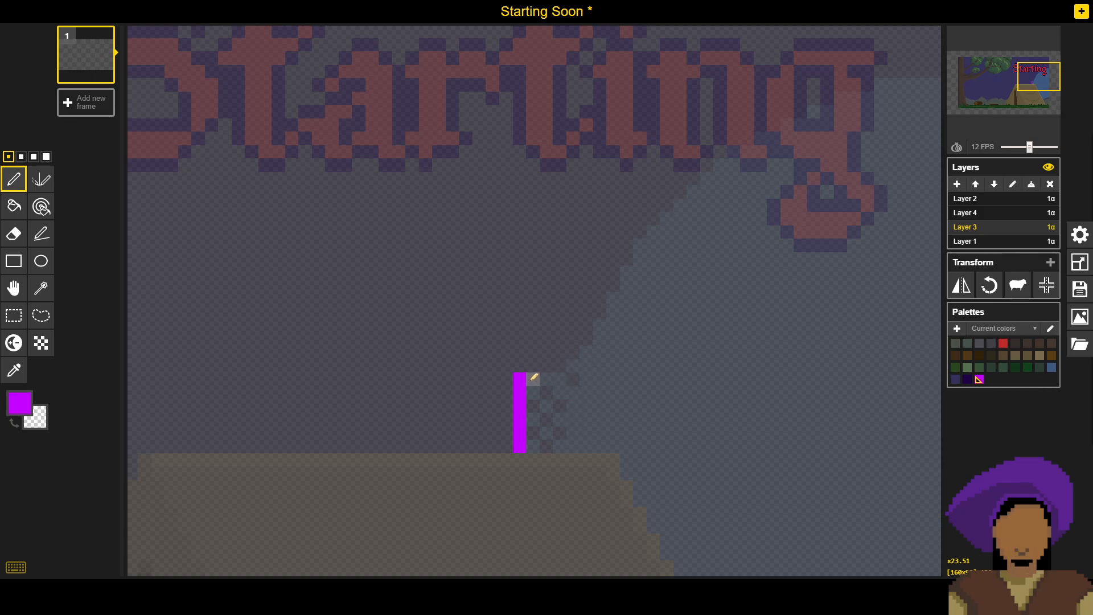
drag(533, 365, 537, 360)
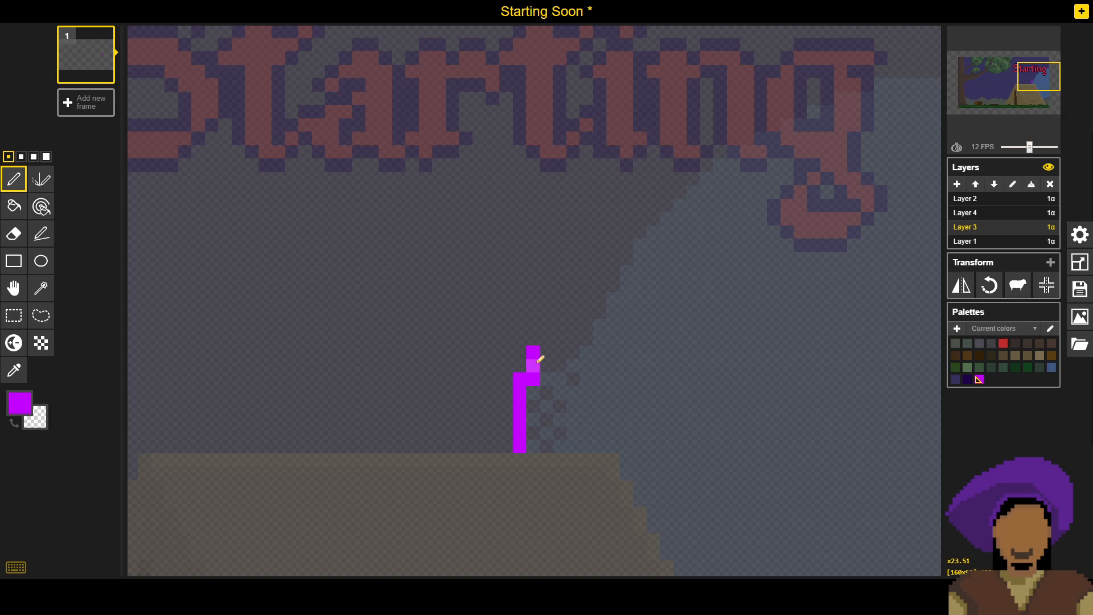
click(546, 339)
drag(550, 326, 617, 217)
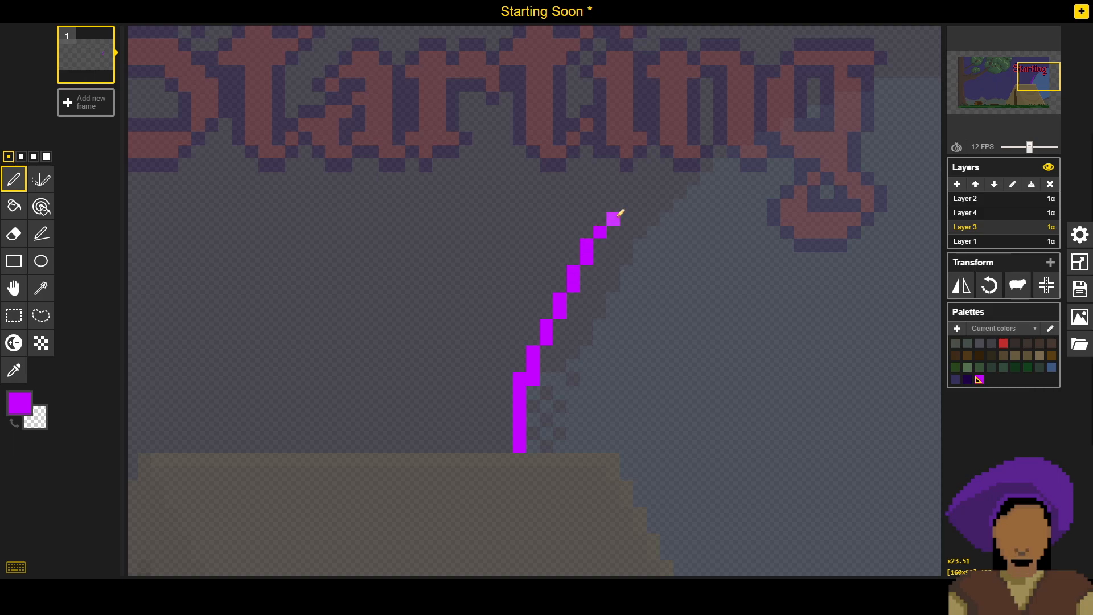
click(640, 189)
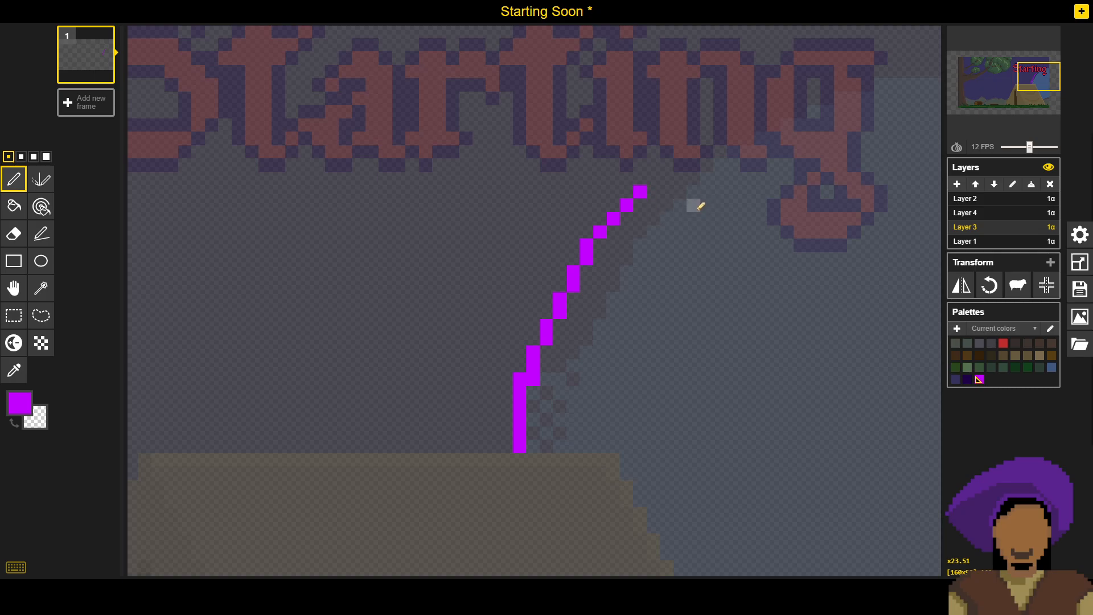
Step: Draw the upper purple arc from the canvas edge across the title's last letters and join it to the lower guide curve
scroll(630, 260, up, 2)
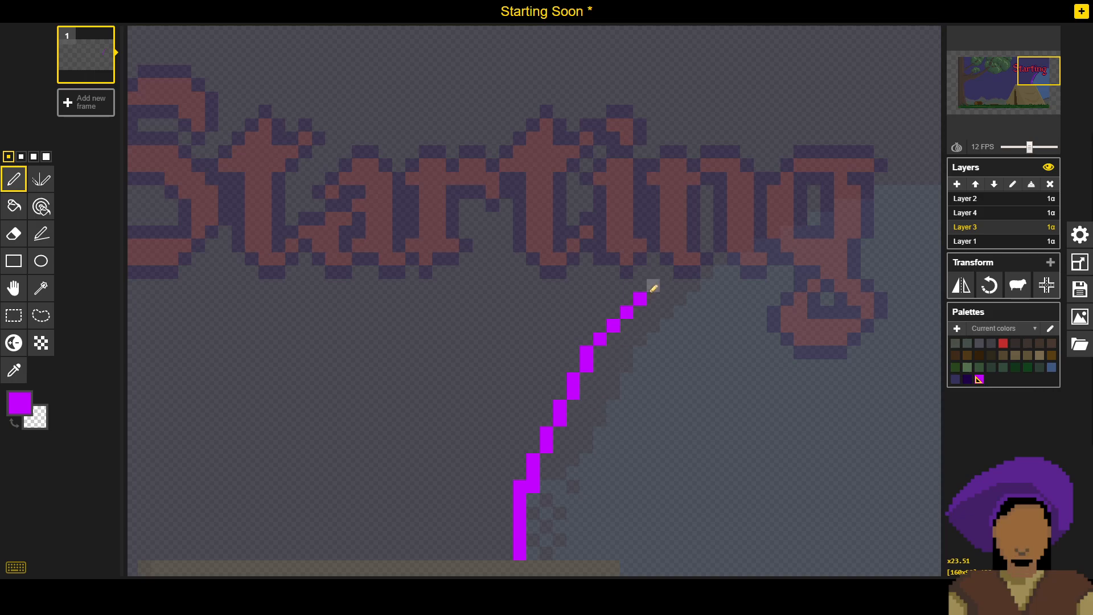
scroll(626, 307, up, 3)
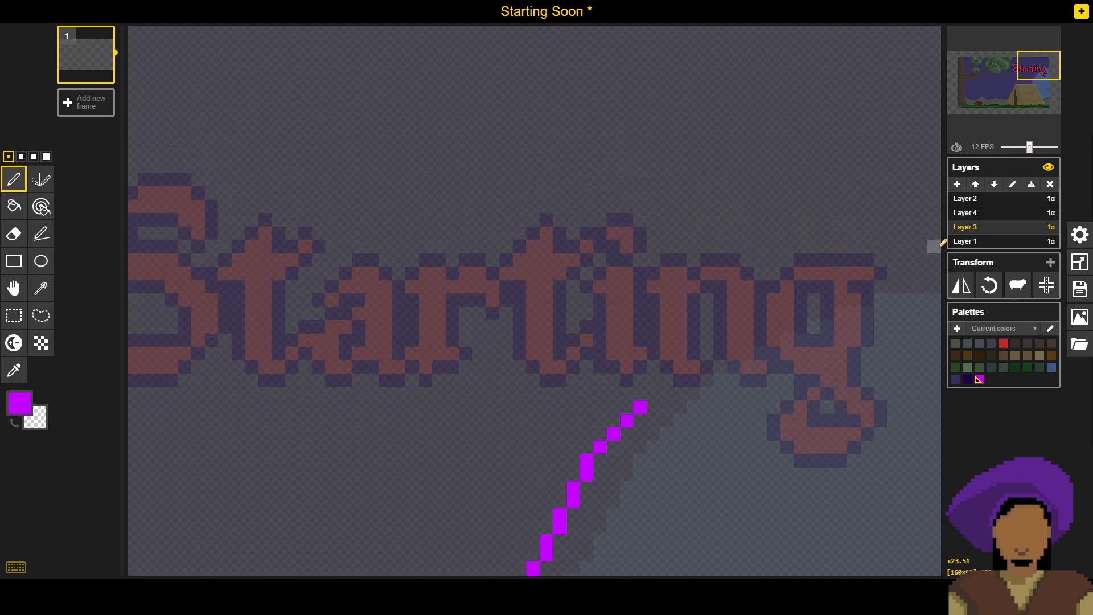
mouse_move(923, 246)
mouse_down()
mouse_move(808, 280)
mouse_move(828, 266)
mouse_move(811, 271)
mouse_move(737, 311)
mouse_up()
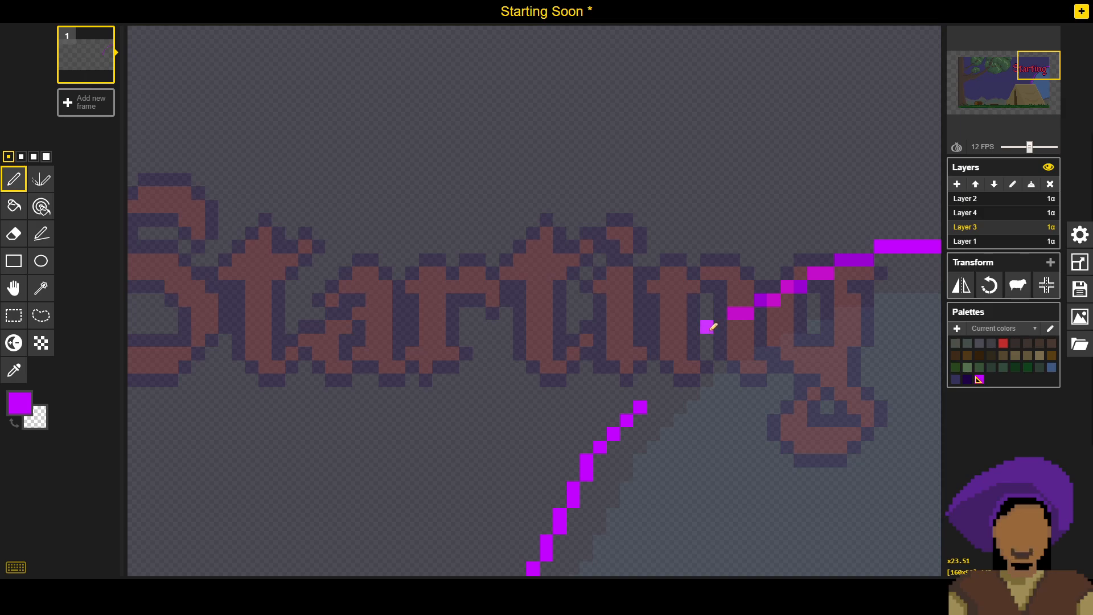
click(724, 324)
click(706, 341)
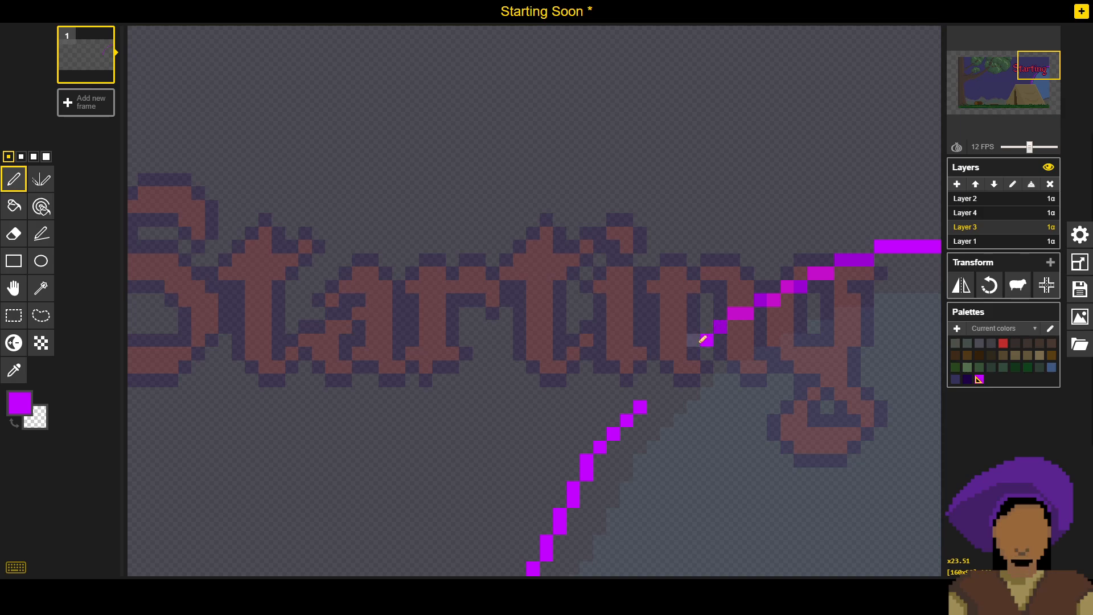
click(667, 381)
click(654, 394)
drag(696, 370, 724, 261)
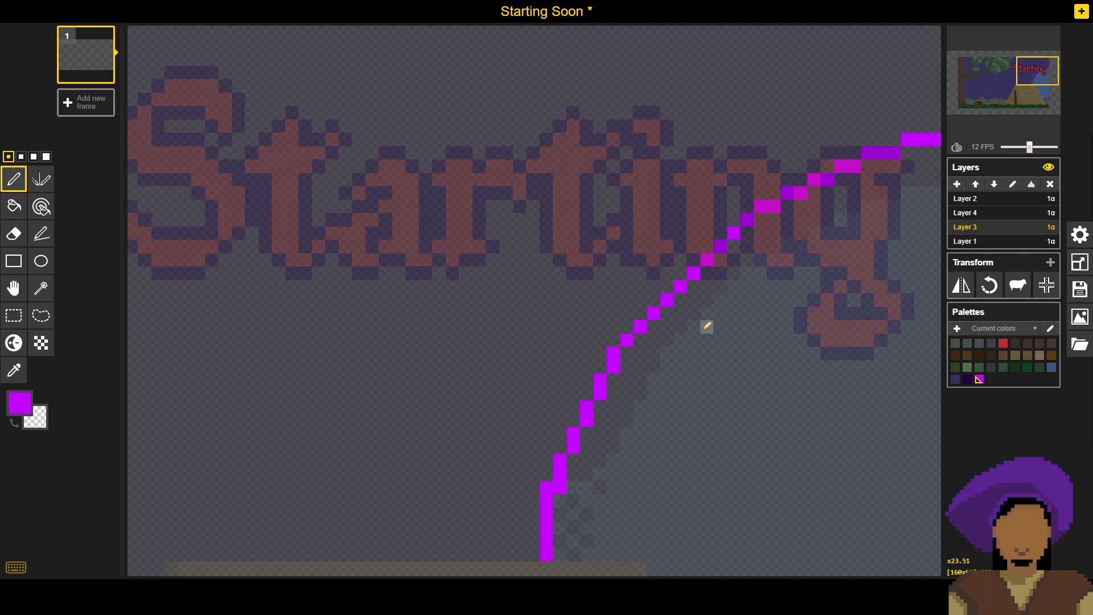
Step: Erase the middle of the purple arc with sampled transparency and redraw it in purple slightly farther out for a smoother curve
click(628, 327)
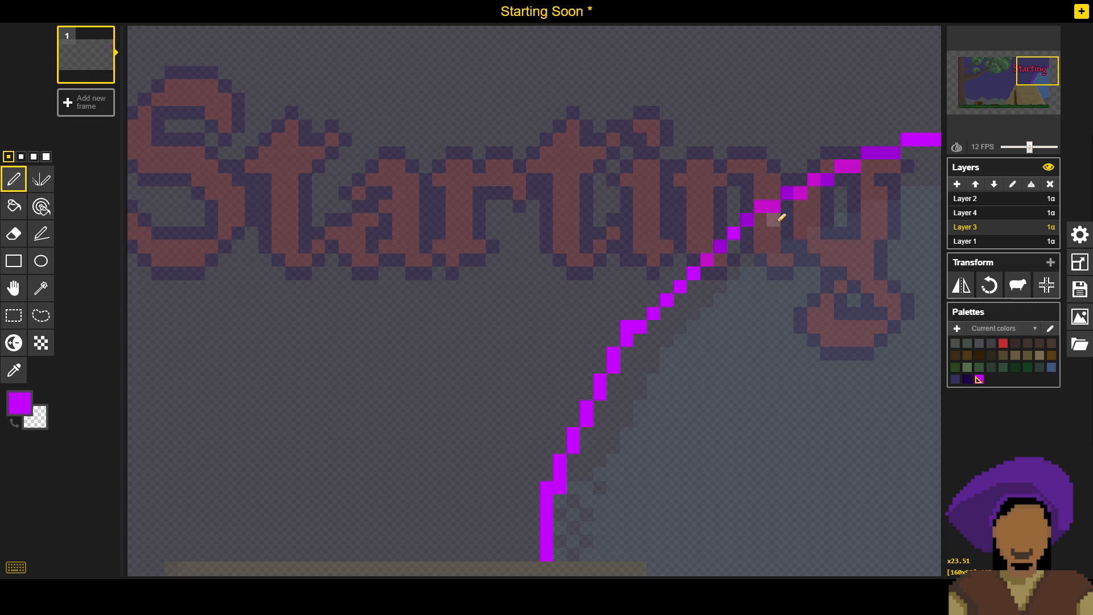
click(748, 220)
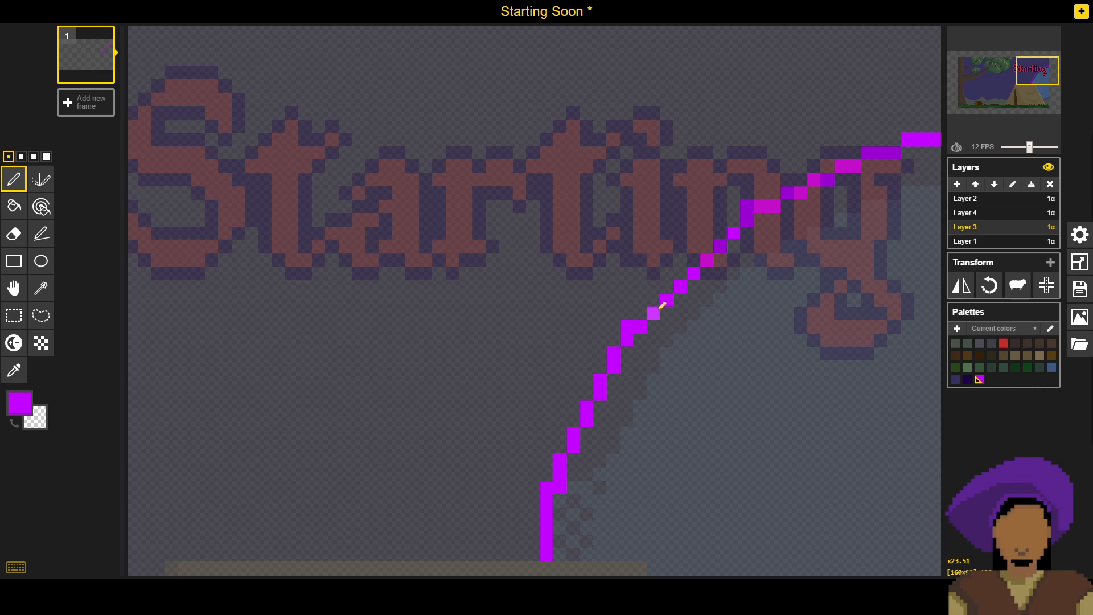
alt+click(609, 302)
drag(654, 312, 669, 294)
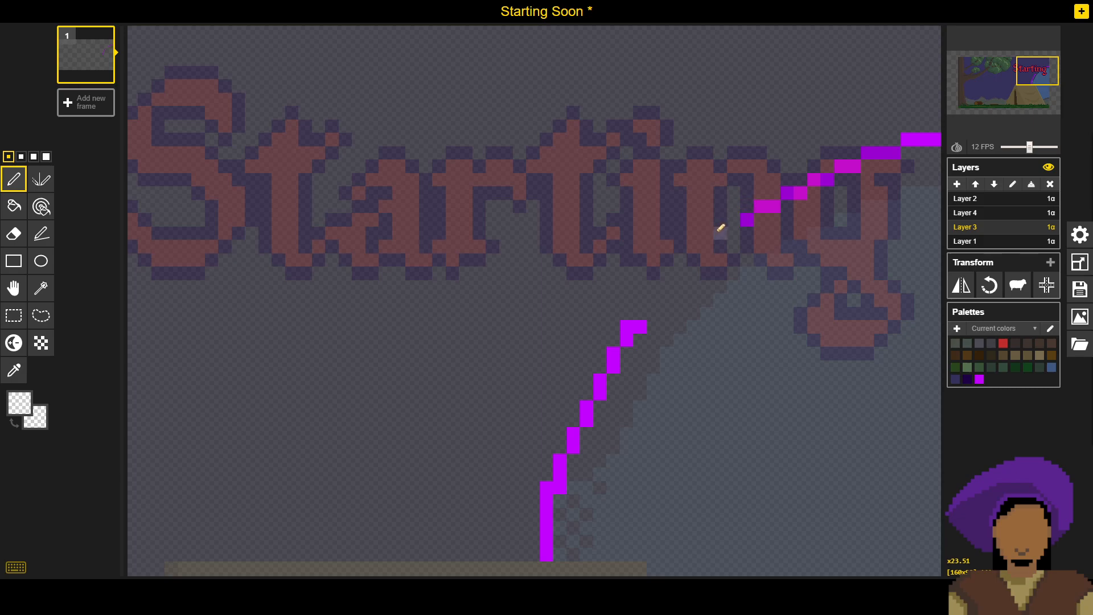
click(641, 325)
alt+click(746, 220)
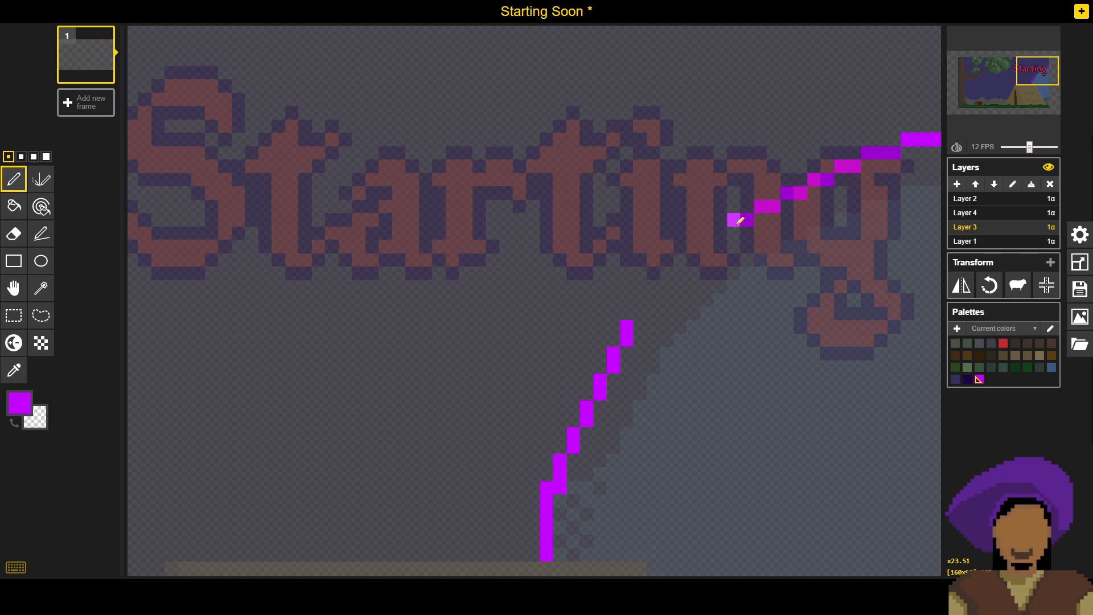
click(641, 314)
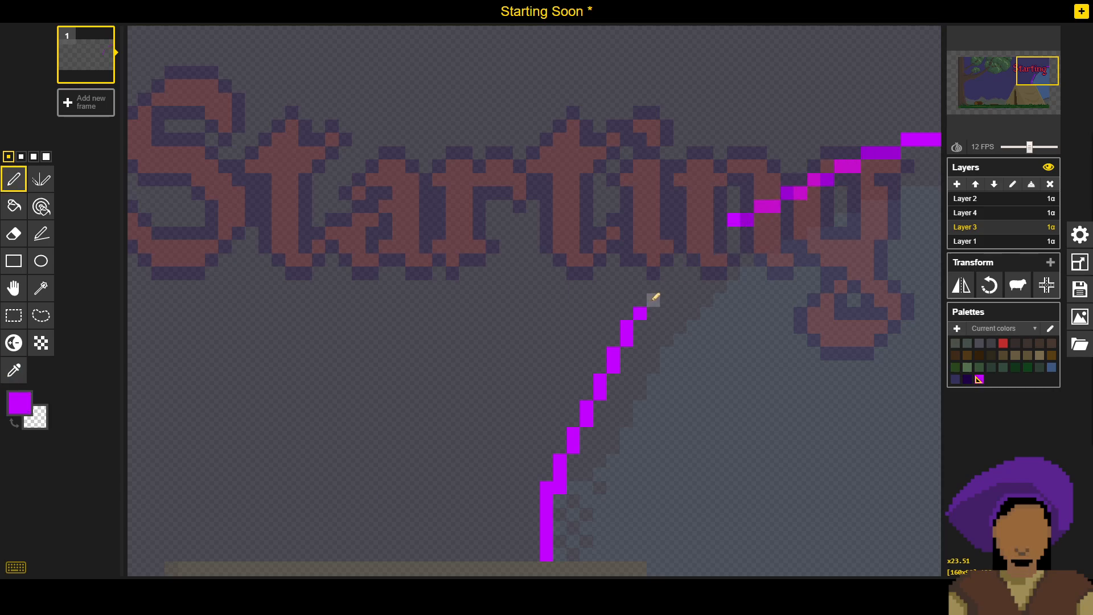
click(653, 301)
click(667, 287)
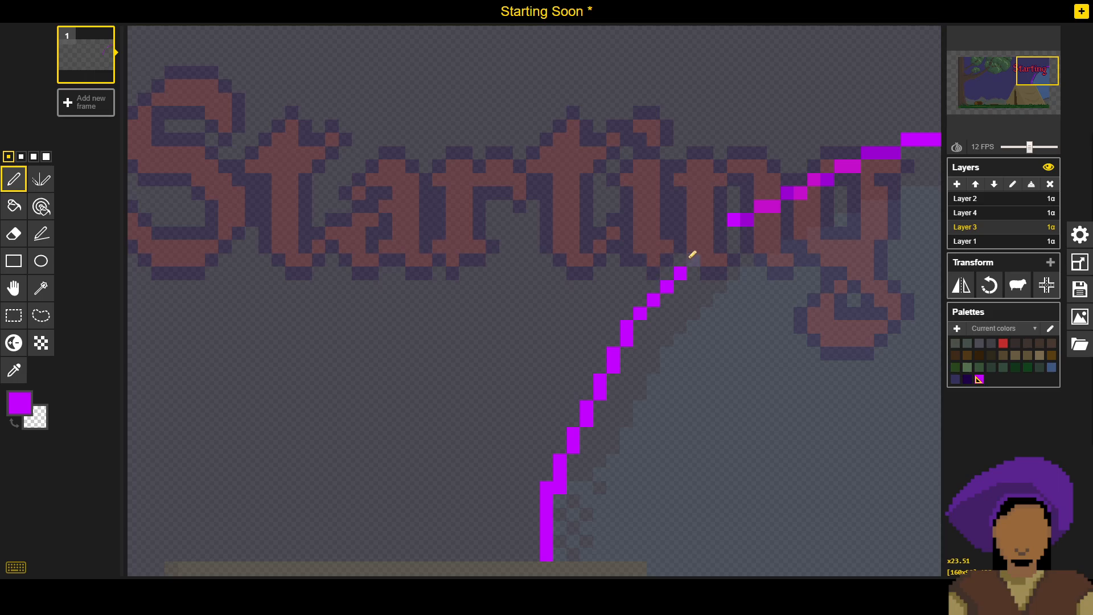
click(720, 232)
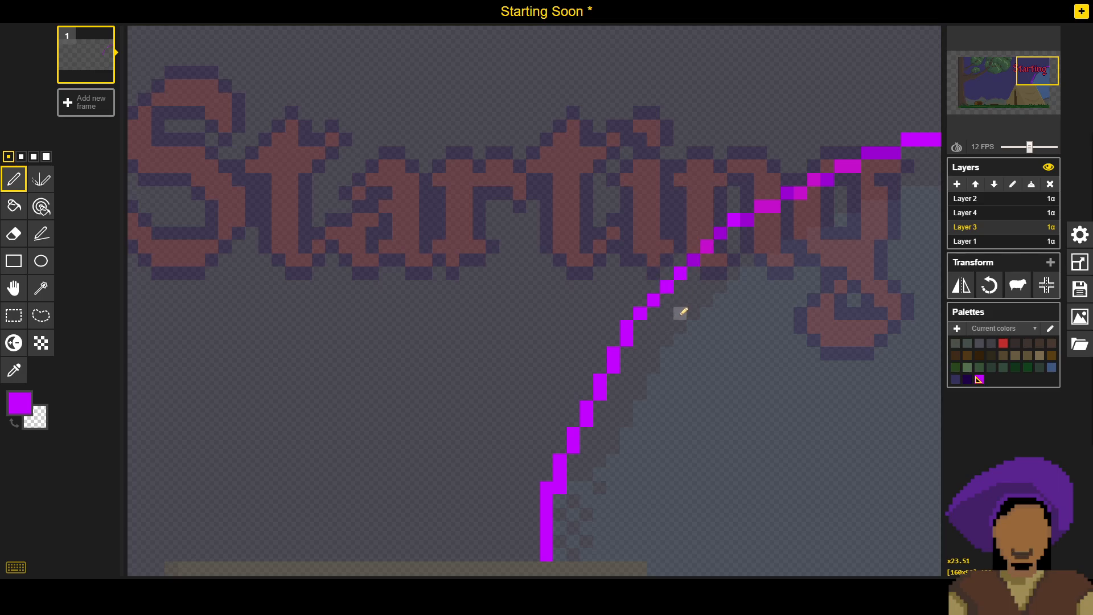
Step: Sample transparency and erase the extra corner pixel atop the arc's straight base segment above the tent's ridge
drag(679, 317, 707, 209)
key(o)
click(549, 356)
key(p)
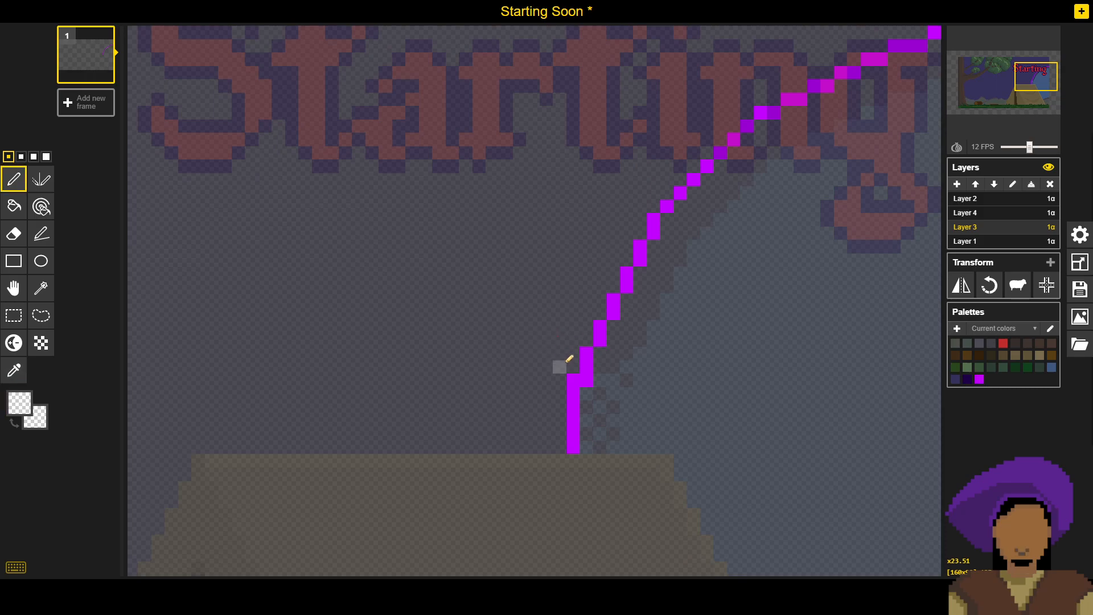
click(574, 380)
drag(747, 220, 694, 300)
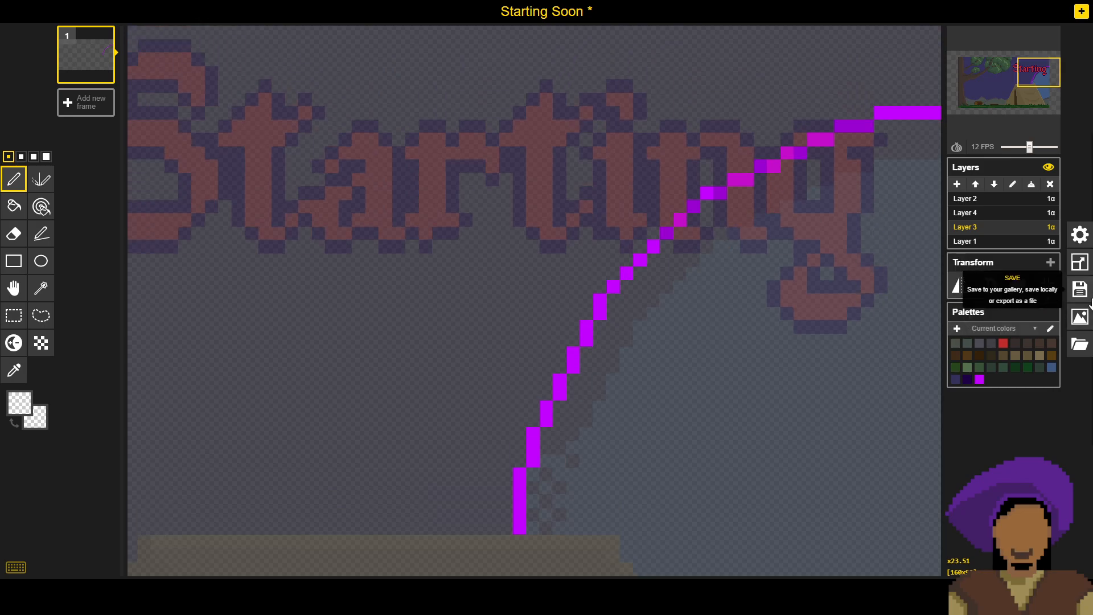
Step: On Layer 1, rework the dither pixels at the disc's lower edge above the tent's ridge using sampled sky and disc blues
click(1011, 241)
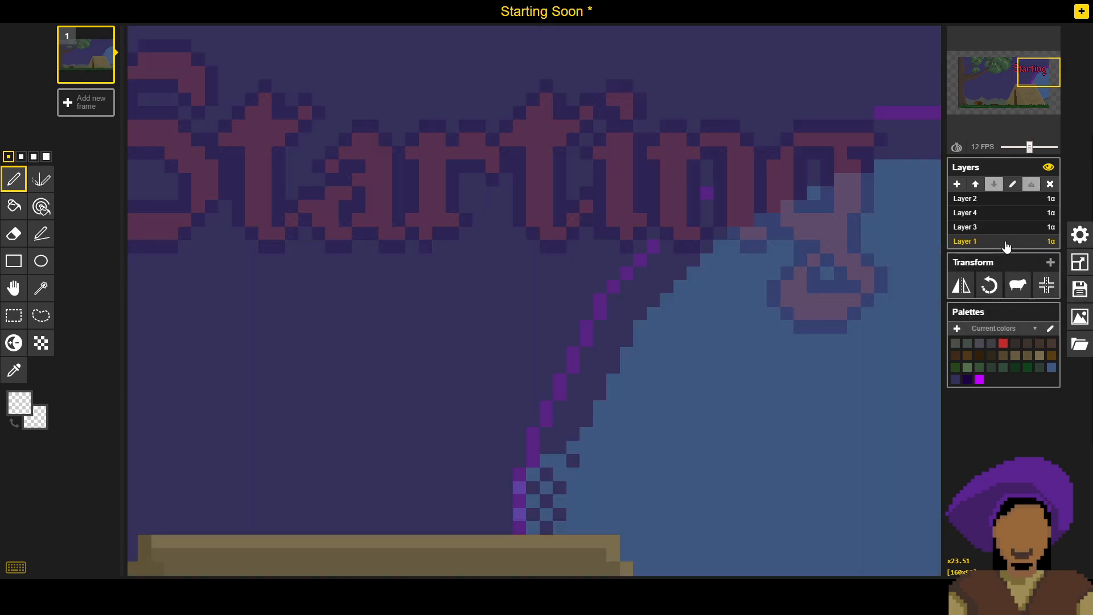
alt+click(797, 349)
key(alt)
alt+click(558, 439)
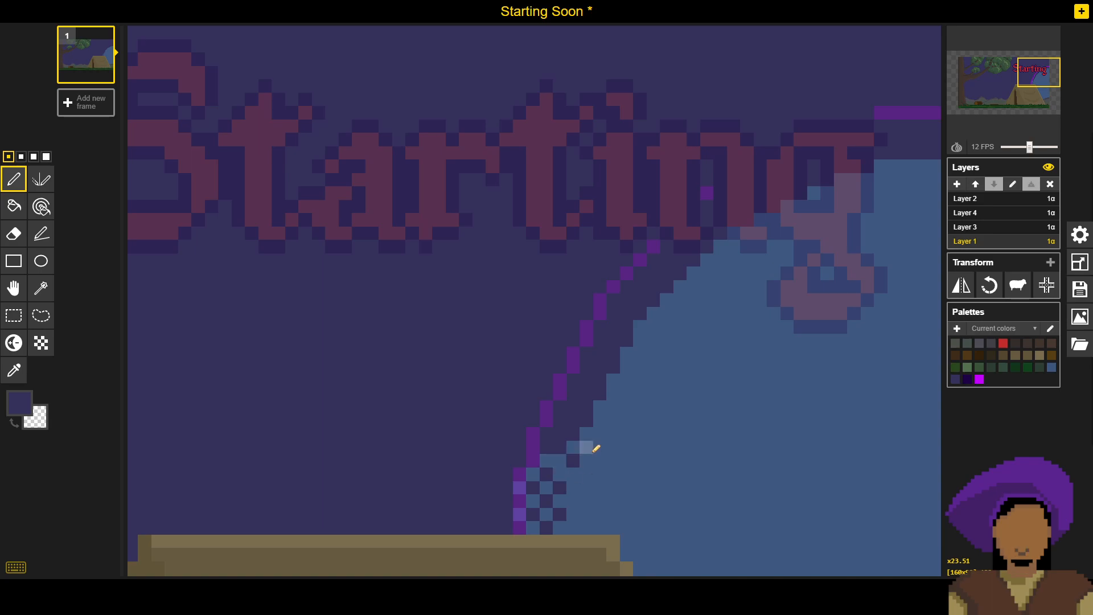
alt+click(506, 431)
alt+click(596, 434)
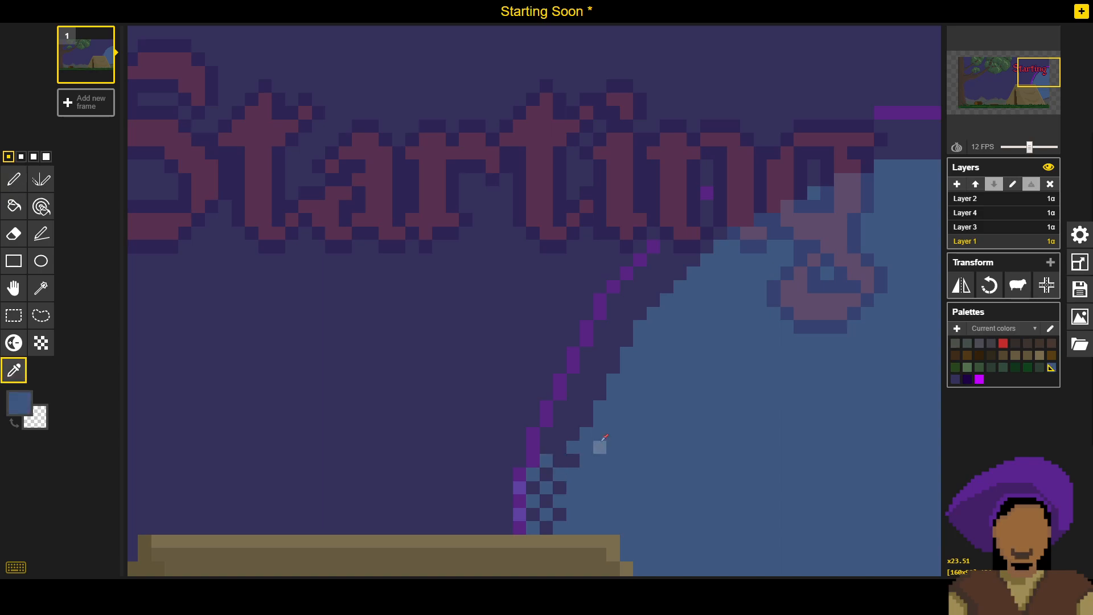
key(alt)
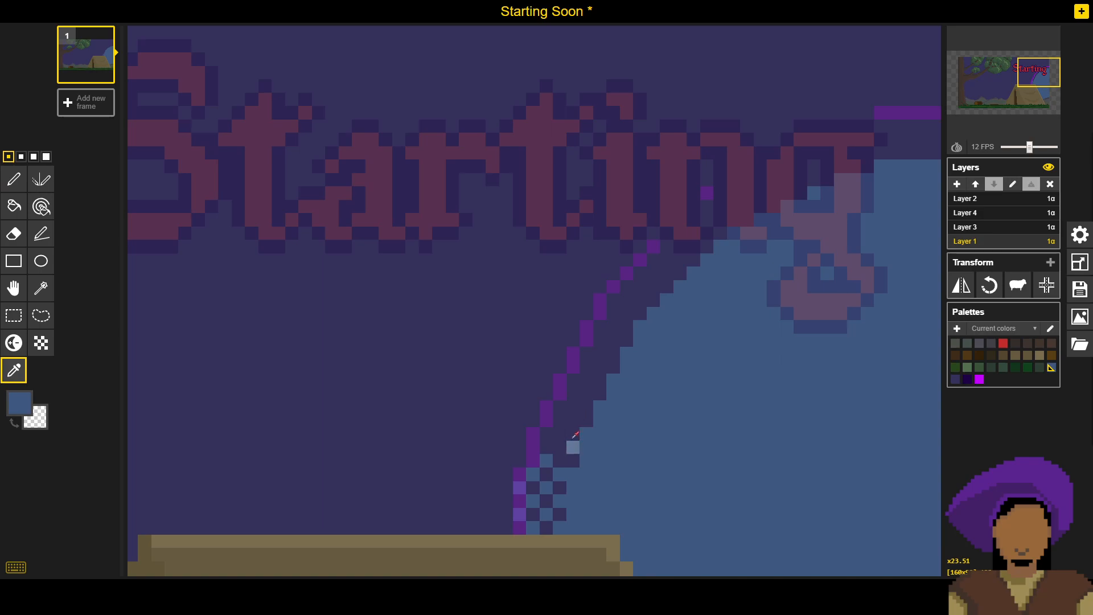
alt+click(574, 420)
click(573, 447)
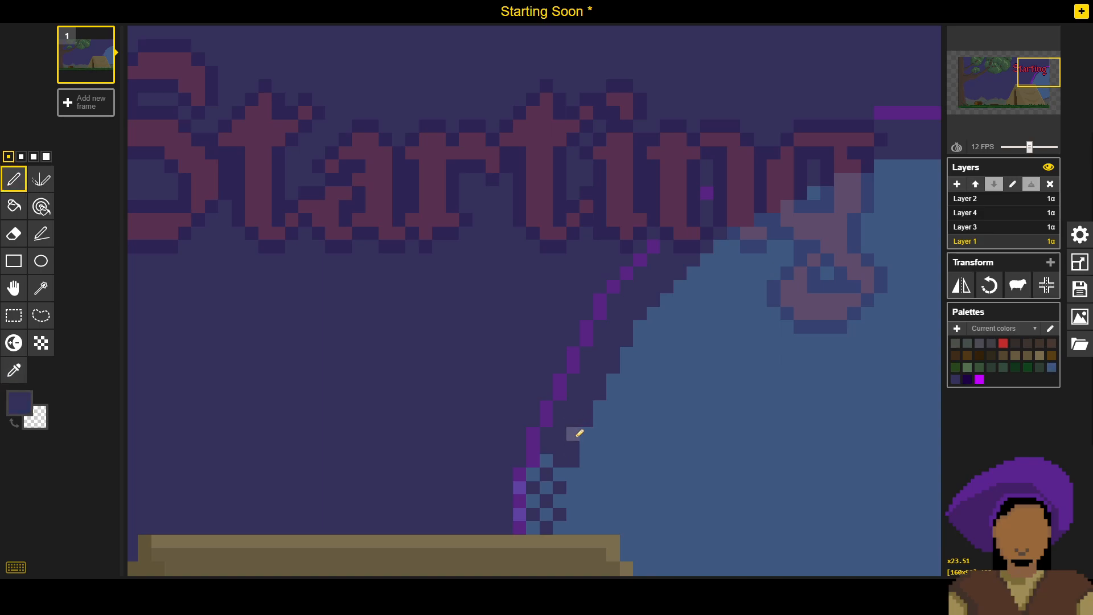
alt+click(586, 434)
click(573, 459)
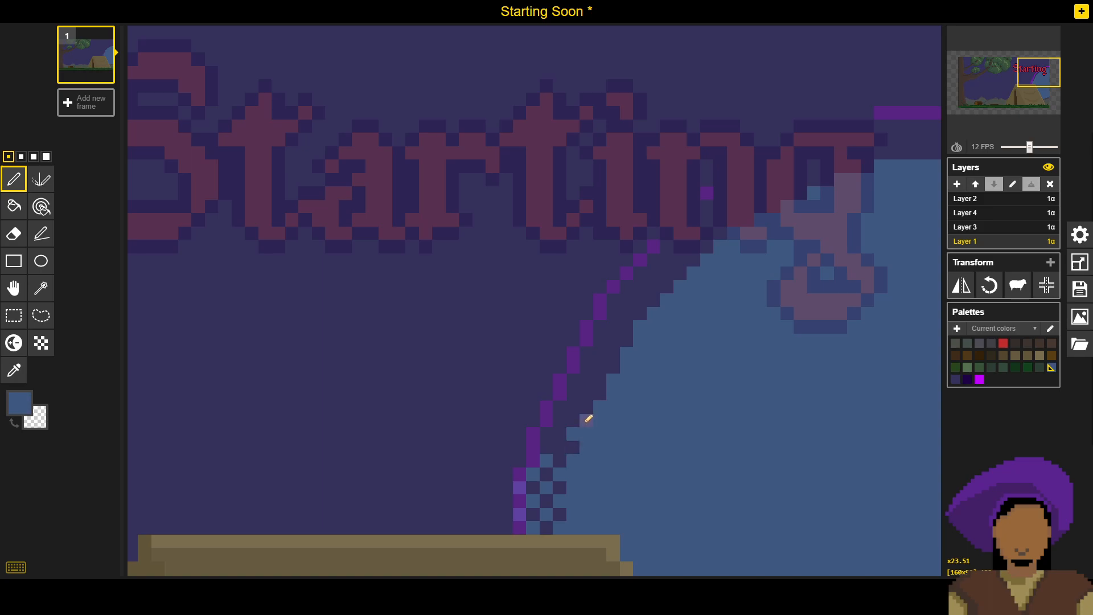
Step: Extend the disc-blue checkerboard dither up along the lower curve and place blue pixels beneath the purple guide up to the title
click(548, 433)
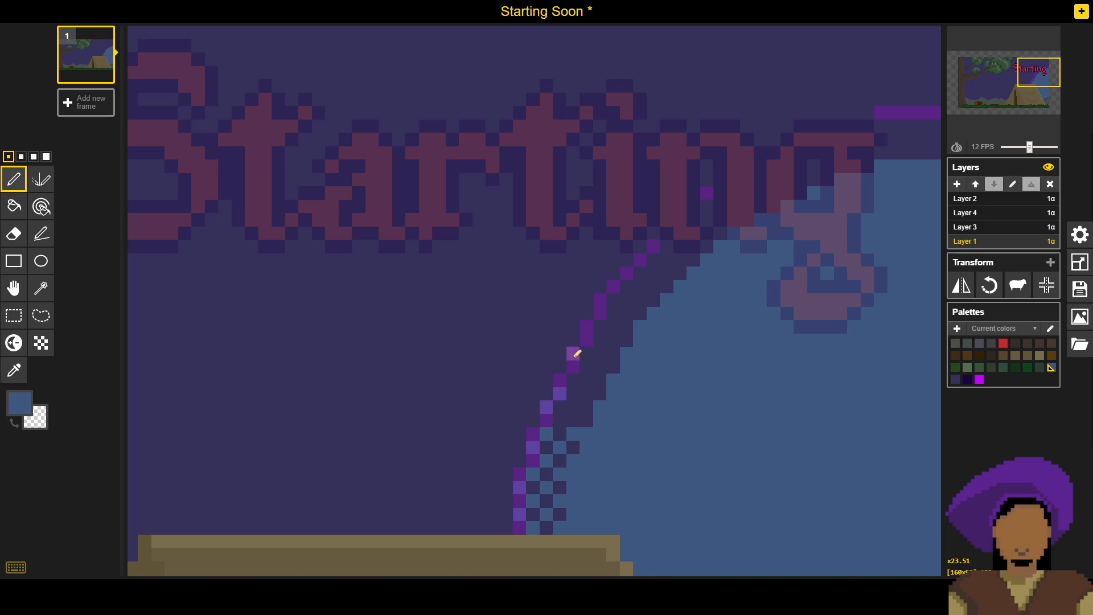
click(586, 366)
click(586, 392)
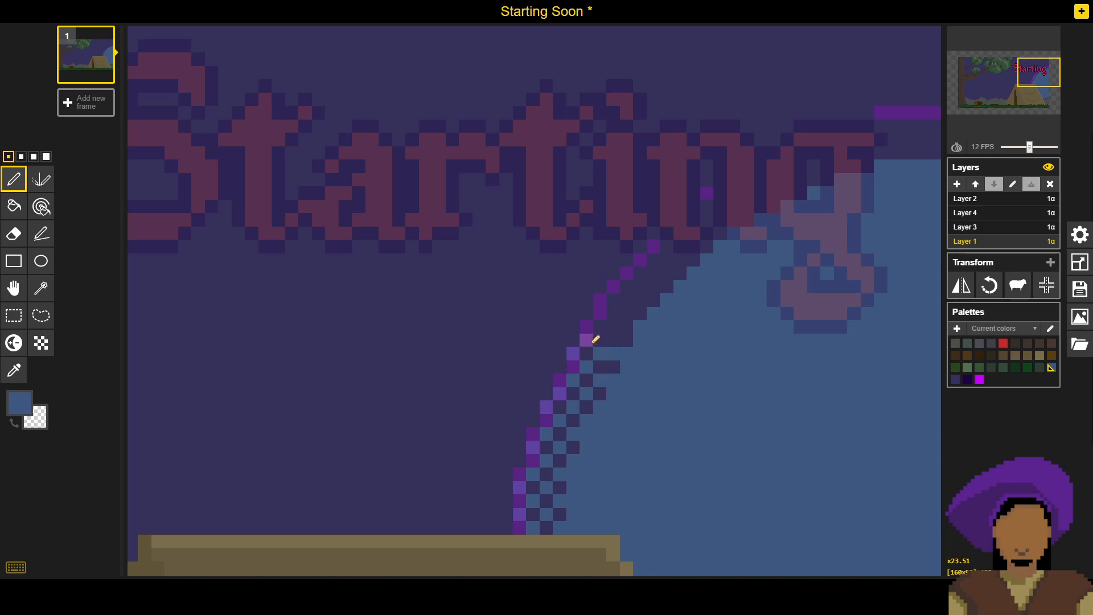
click(602, 327)
drag(621, 290, 647, 258)
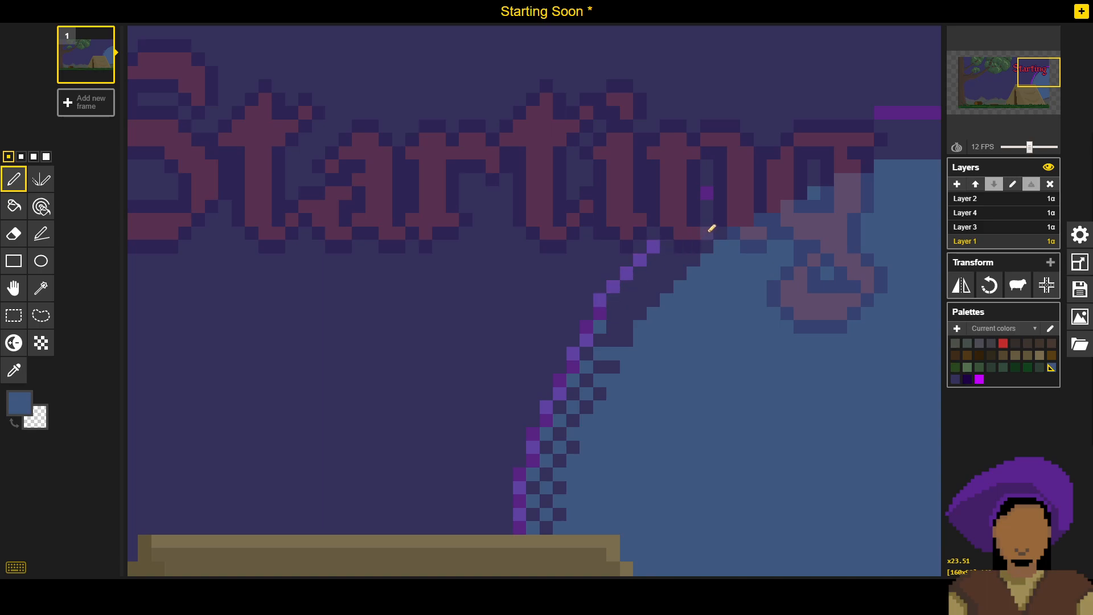
drag(708, 232, 662, 274)
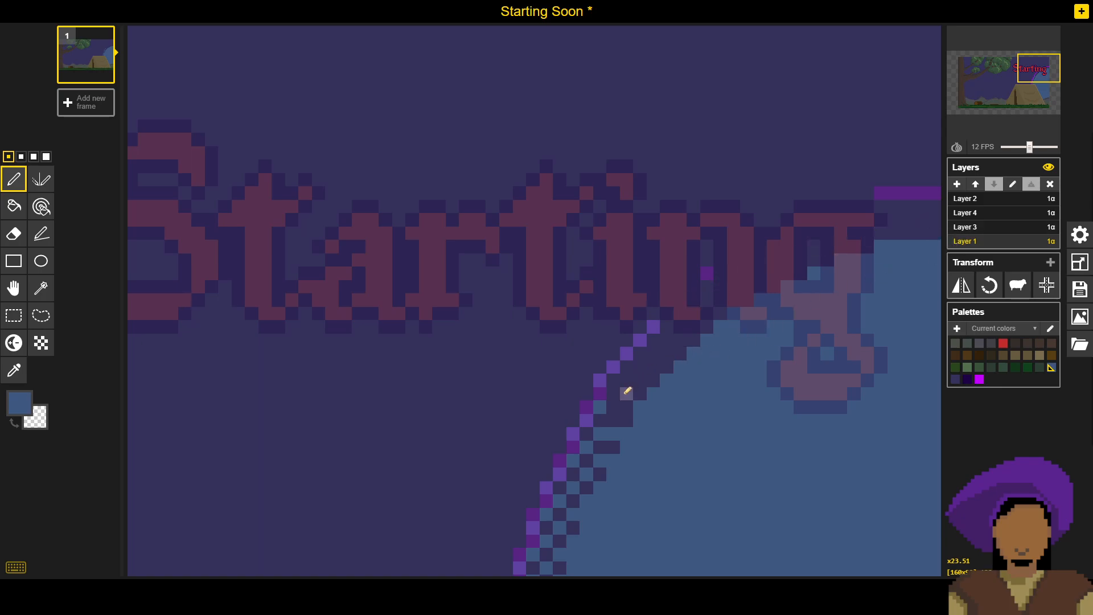
Step: Fill the band between guide curve and disc just below the title with alternating disc-blue pixels
click(613, 394)
click(626, 381)
click(640, 366)
click(667, 338)
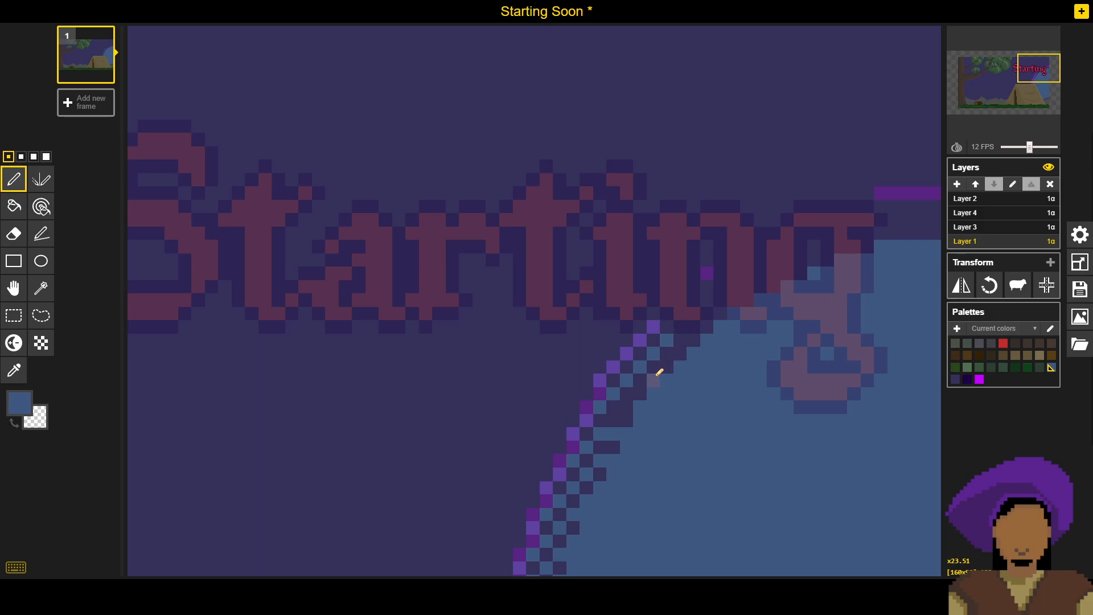
click(614, 421)
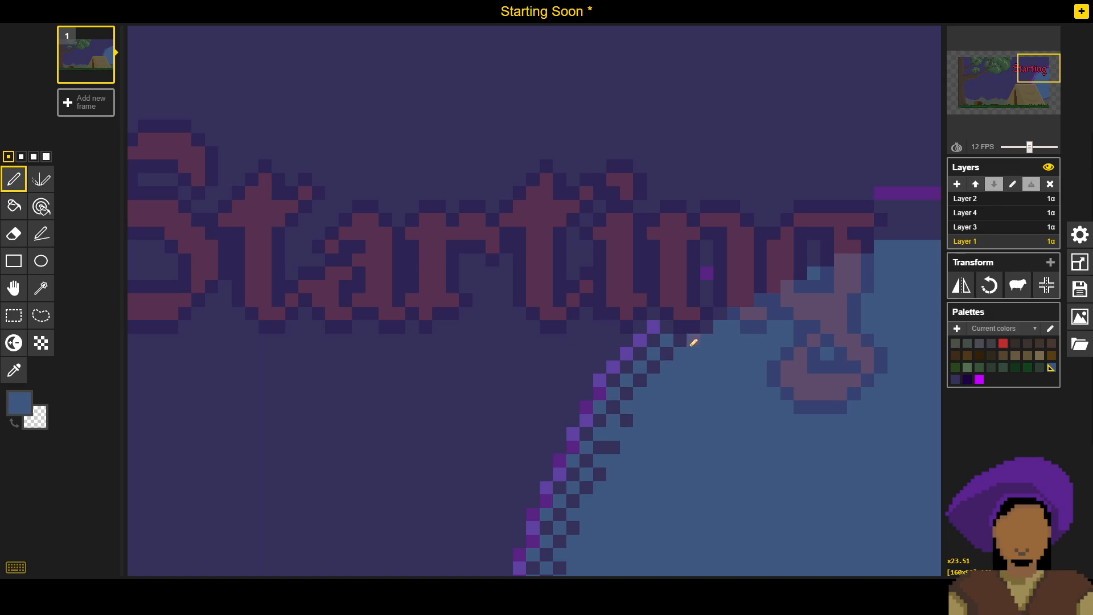
Step: Correct the irregular dither pixels along the disc's lower curve by alternating sampled sky and disc colours
key(o)
click(532, 407)
key(p)
click(612, 433)
key(o)
key(p)
mouse_move(624, 444)
mouse_down()
mouse_move(623, 392)
mouse_move(667, 341)
mouse_move(667, 314)
mouse_move(583, 420)
mouse_up()
key(o)
click(641, 405)
key(p)
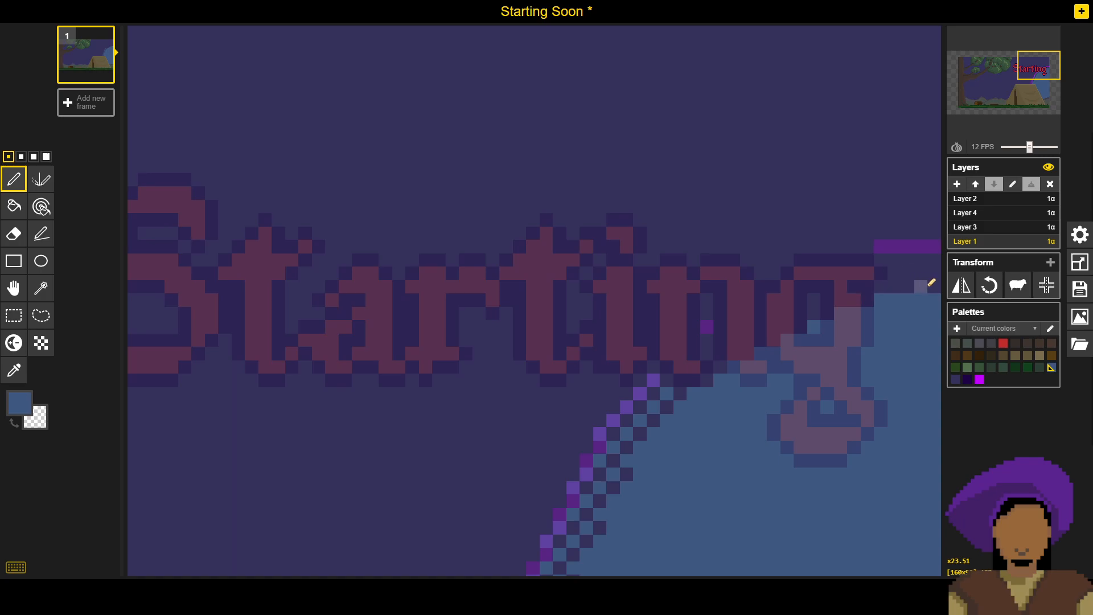
Step: Hide the title lettering by setting the opacity of Layer 4 to 0
click(997, 213)
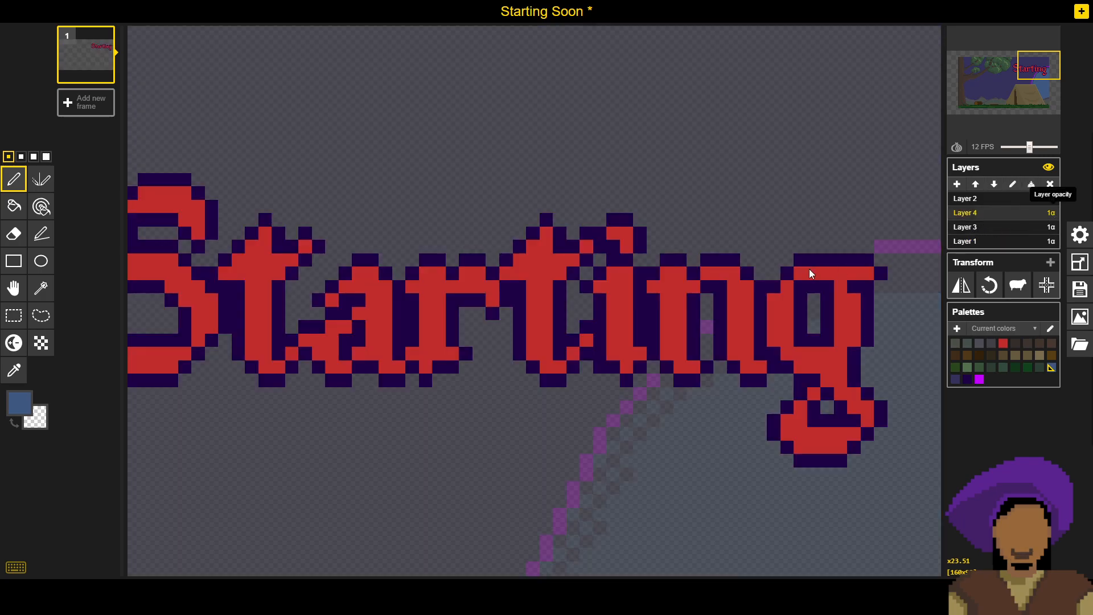
text(0)
key(Return)
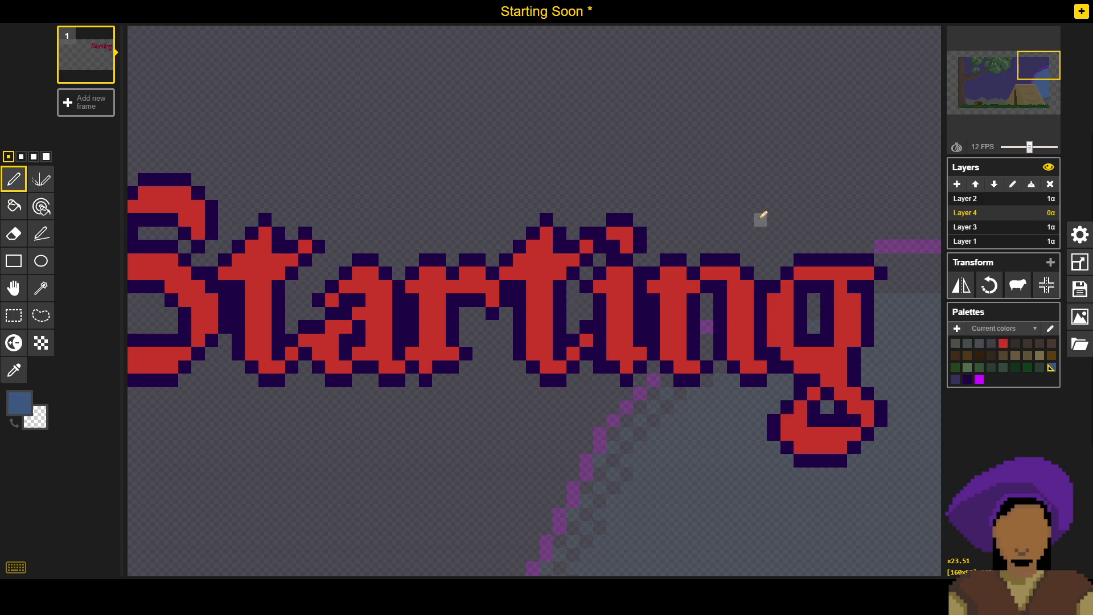
Step: On Layer 1, place spaced disc-blue pixels beneath the upper part of the purple guide curve
click(1019, 242)
mouse_move(655, 373)
mouse_down()
mouse_move(734, 313)
mouse_move(790, 294)
mouse_up()
click(760, 300)
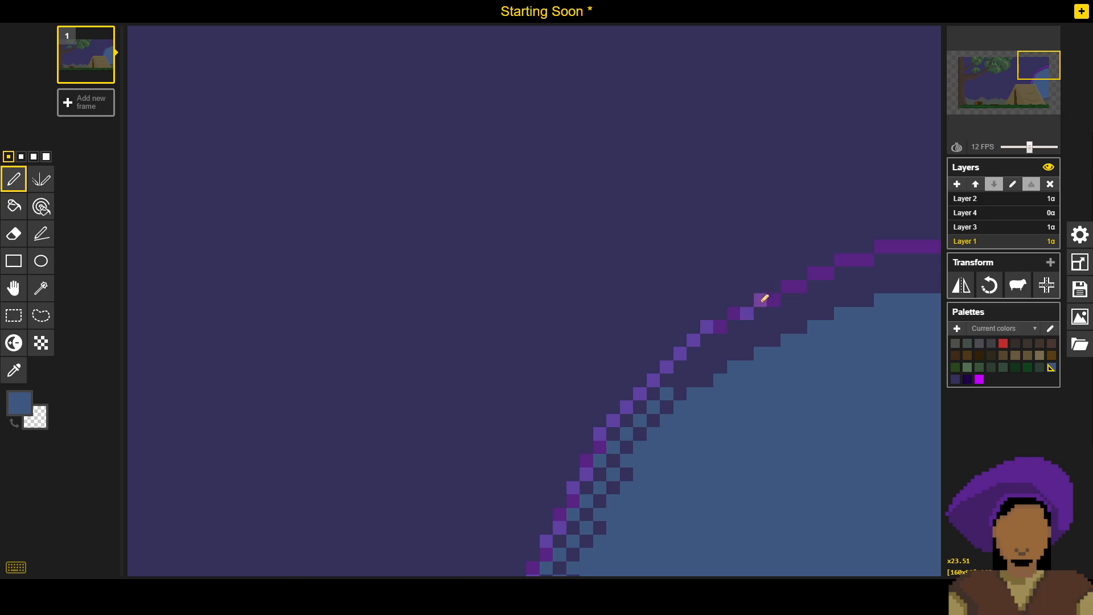
click(799, 287)
click(816, 274)
click(843, 263)
click(854, 262)
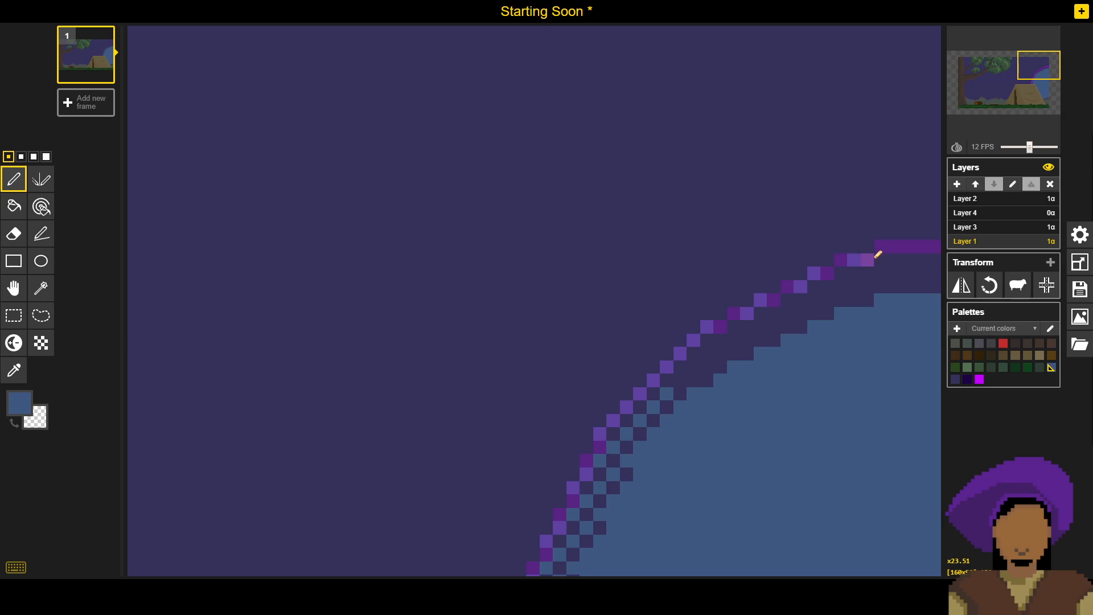
Step: Add a second row of alternating disc-blue pixels just inside the upper guide curve, working down toward the finished dither
click(841, 273)
click(827, 286)
click(814, 299)
click(787, 301)
click(774, 314)
click(760, 327)
click(734, 327)
click(721, 341)
click(707, 354)
click(694, 367)
click(680, 381)
Step: Add the inner row of disc-blue dither pixels along the disc's upper edge, working up toward its flat top
click(707, 380)
click(721, 368)
click(733, 356)
click(747, 342)
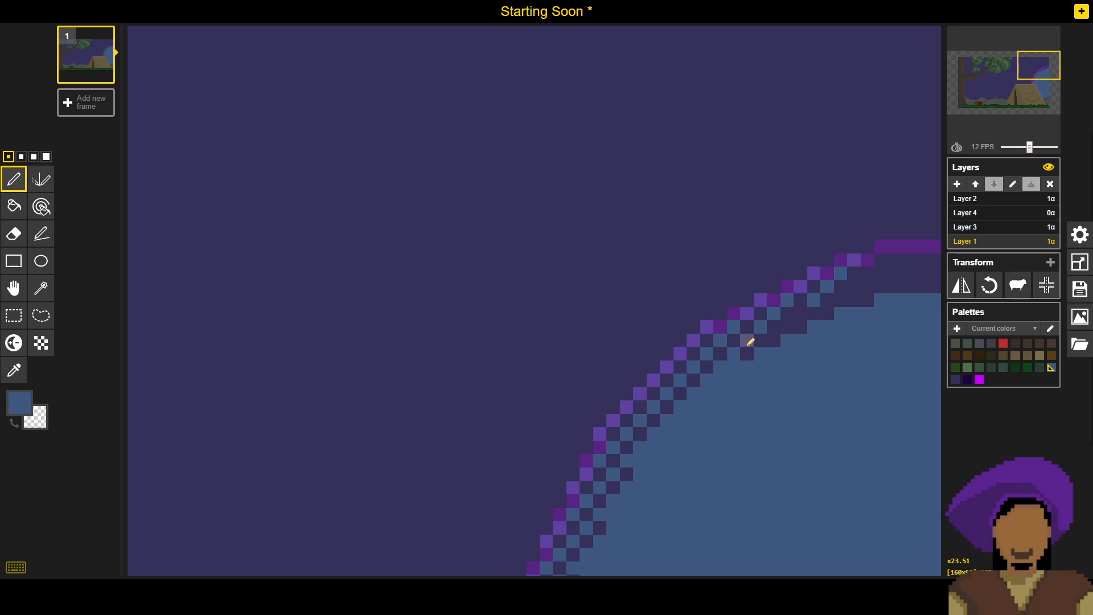
click(772, 341)
click(801, 312)
click(828, 312)
click(840, 299)
click(854, 287)
click(868, 274)
click(870, 298)
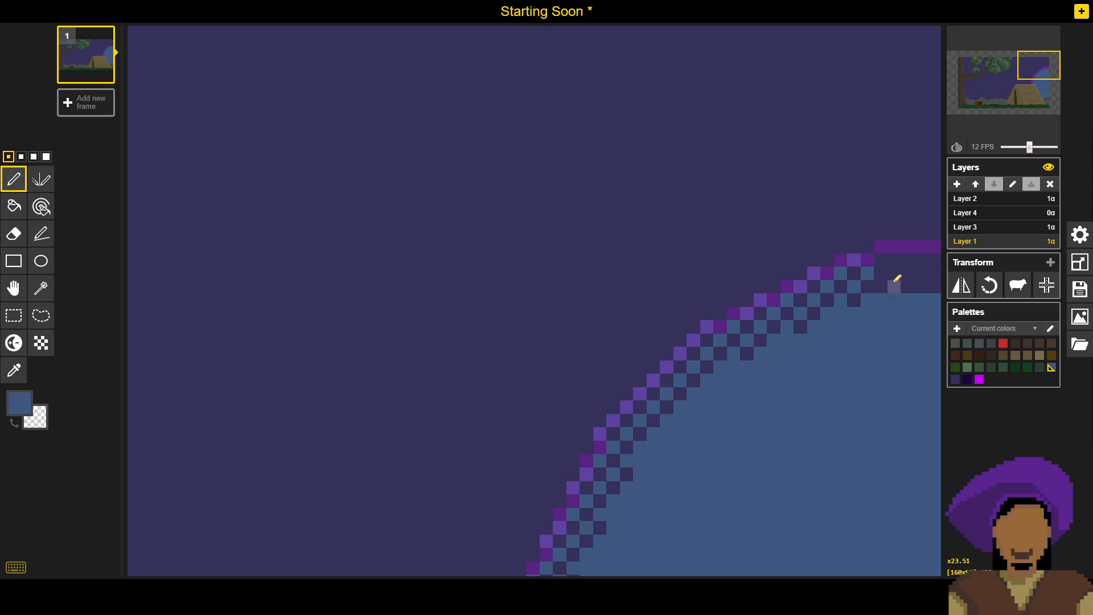
Step: Complete the disc-blue checkerboard dither across the disc's flat top to the canvas edge and check the arc in the whole scene
click(882, 260)
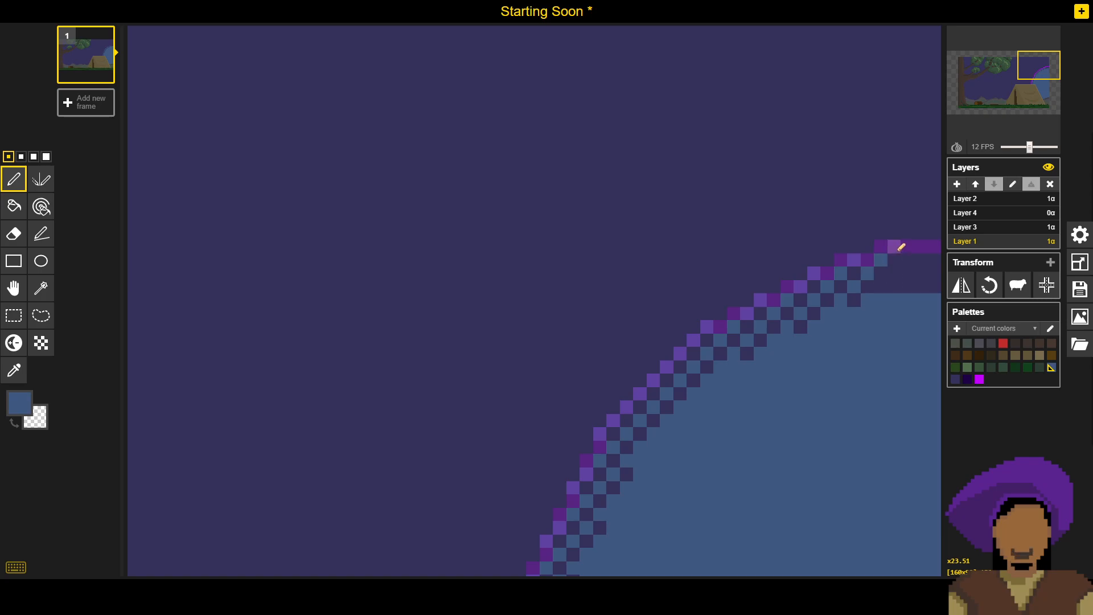
click(896, 272)
click(883, 286)
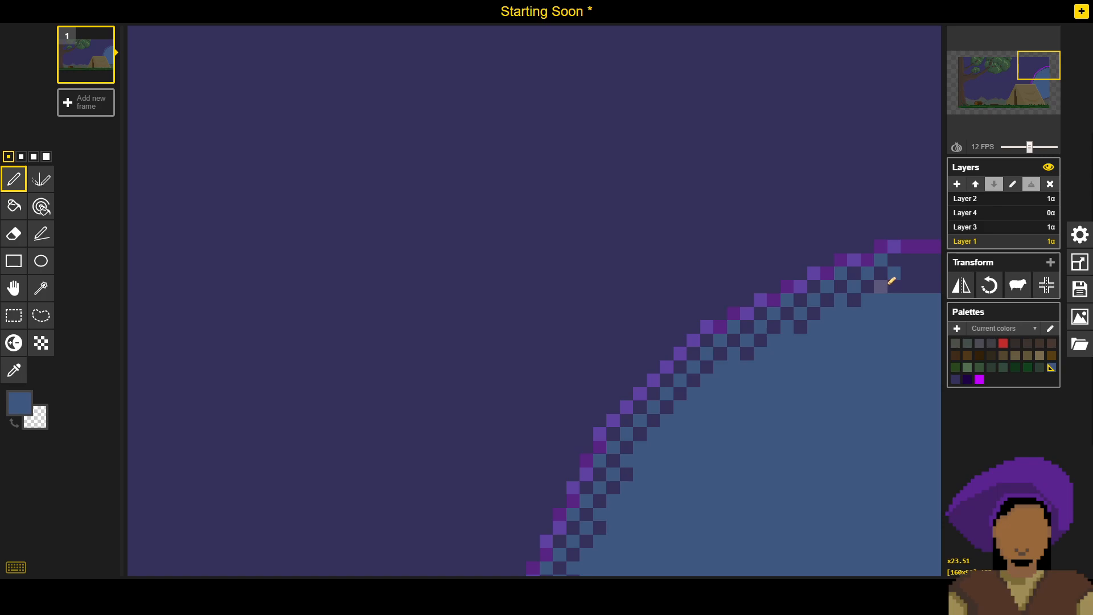
drag(869, 287, 766, 279)
click(908, 233)
click(909, 259)
click(922, 248)
click(934, 260)
click(935, 231)
click(922, 223)
scroll(817, 313, down, 5)
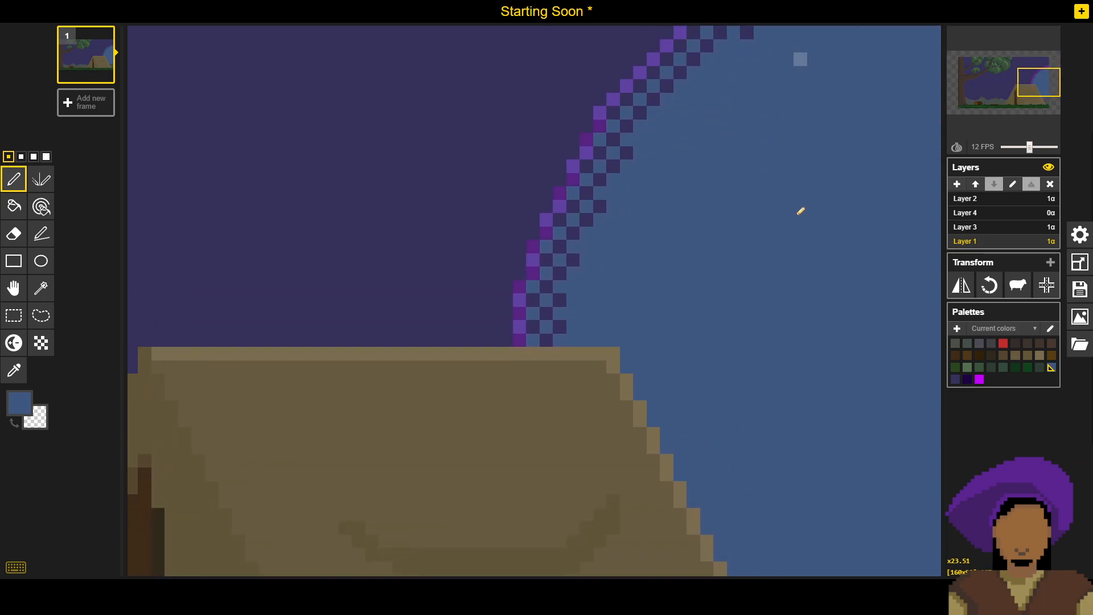
scroll(780, 239, up, 2)
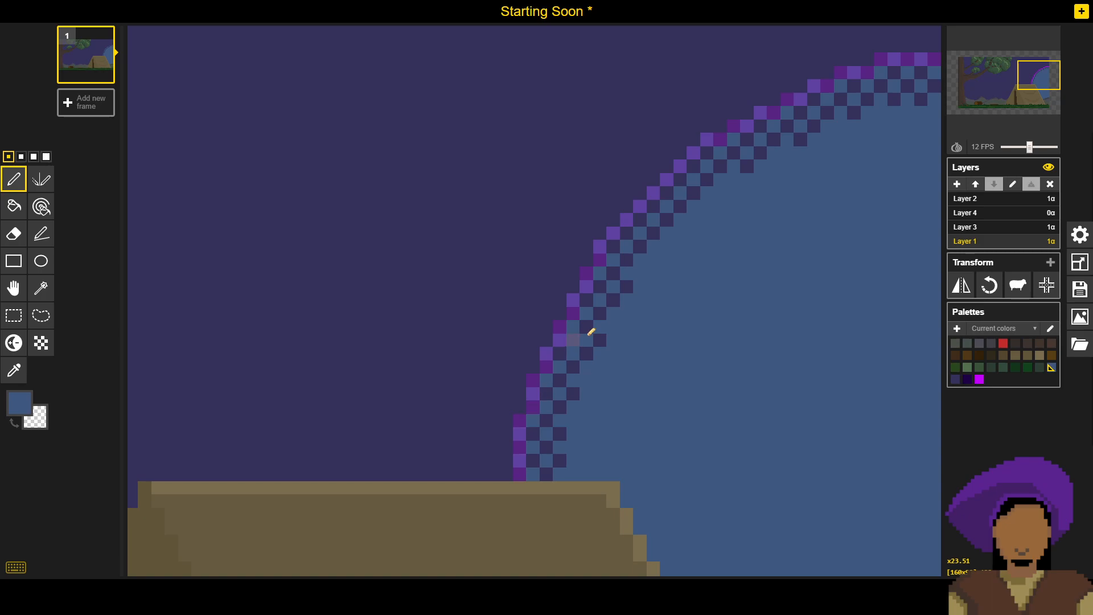
scroll(555, 234, down, 5)
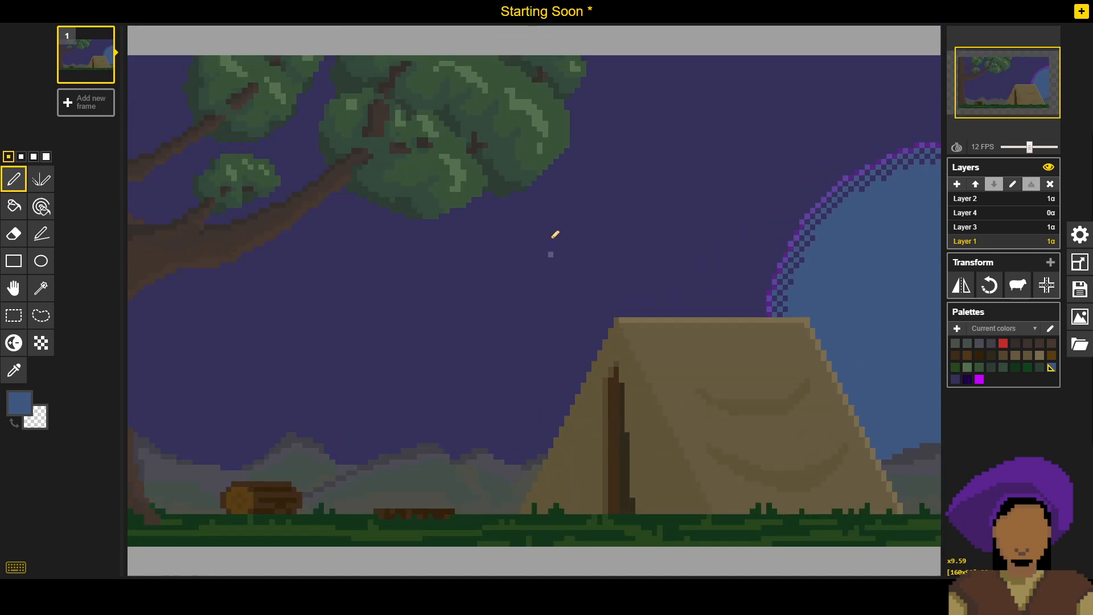
Step: Paint alternating blue pixels along the outer side of the purple outline around the large blue circle
scroll(556, 234, up, 2)
scroll(480, 275, up, 2)
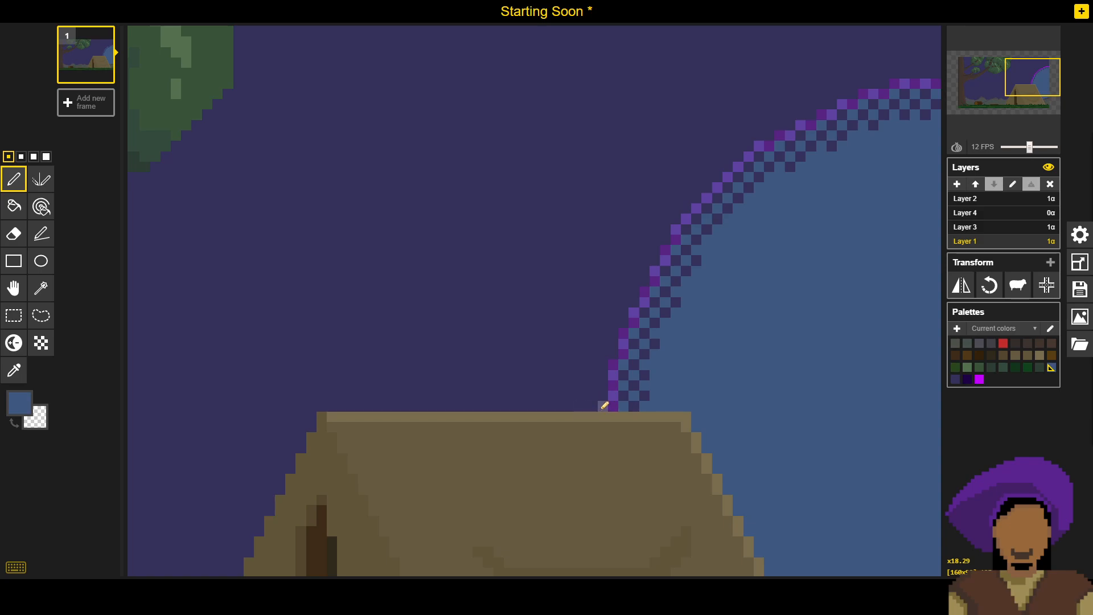
click(603, 386)
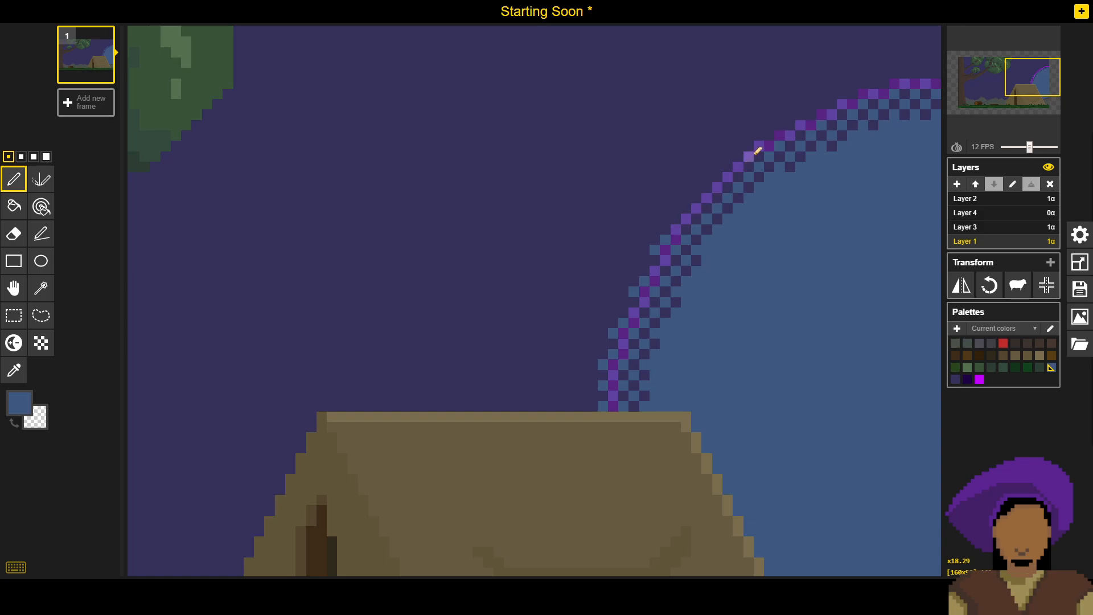
drag(750, 197, 728, 229)
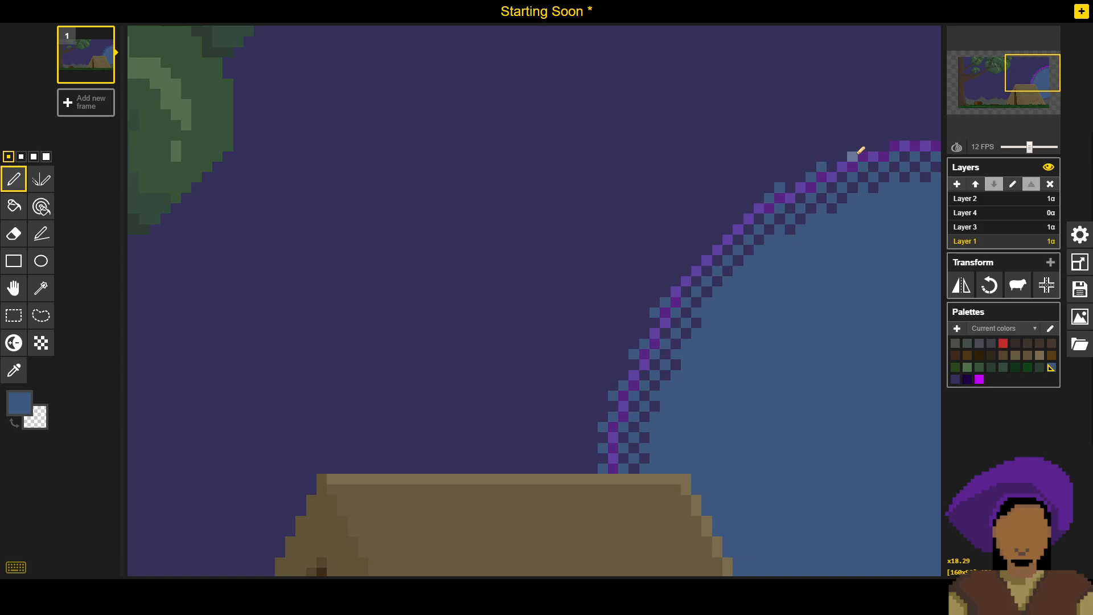
click(884, 146)
click(896, 138)
click(915, 136)
click(936, 137)
mouse_move(905, 163)
mouse_down()
mouse_move(849, 166)
mouse_move(812, 192)
mouse_up()
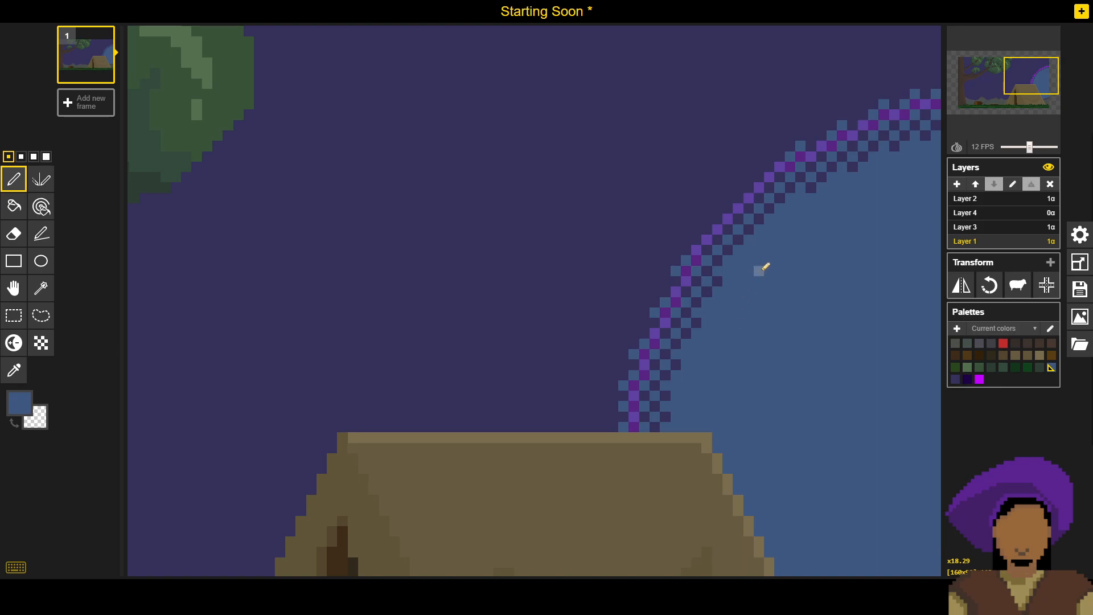
Step: Check the outline's dithering up close, and save the Starting Soon sprite to its file
scroll(812, 188, down, 2)
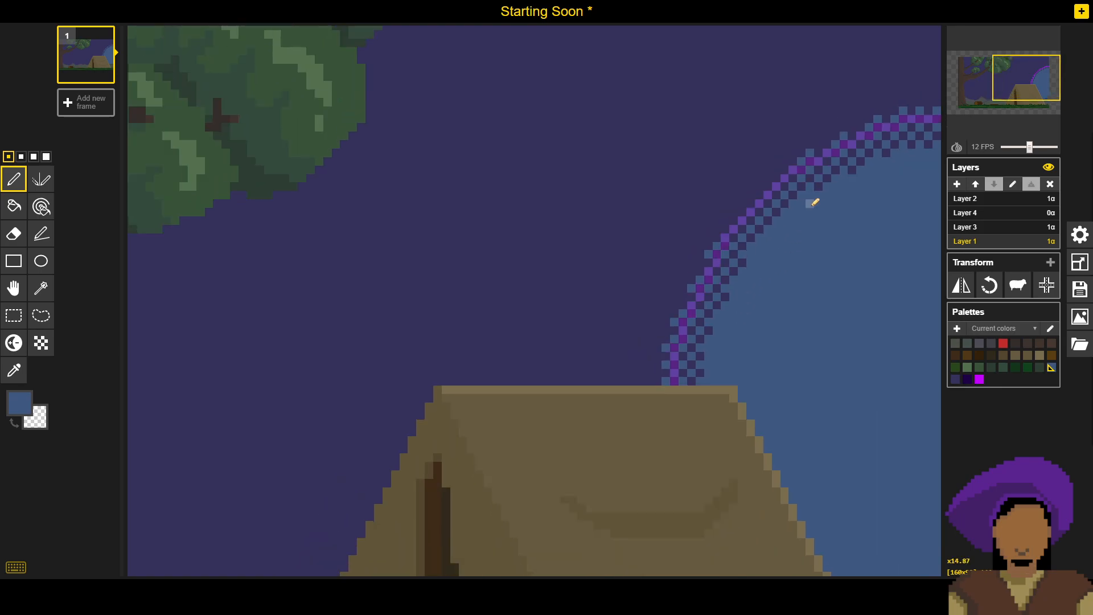
scroll(738, 317, down, 2)
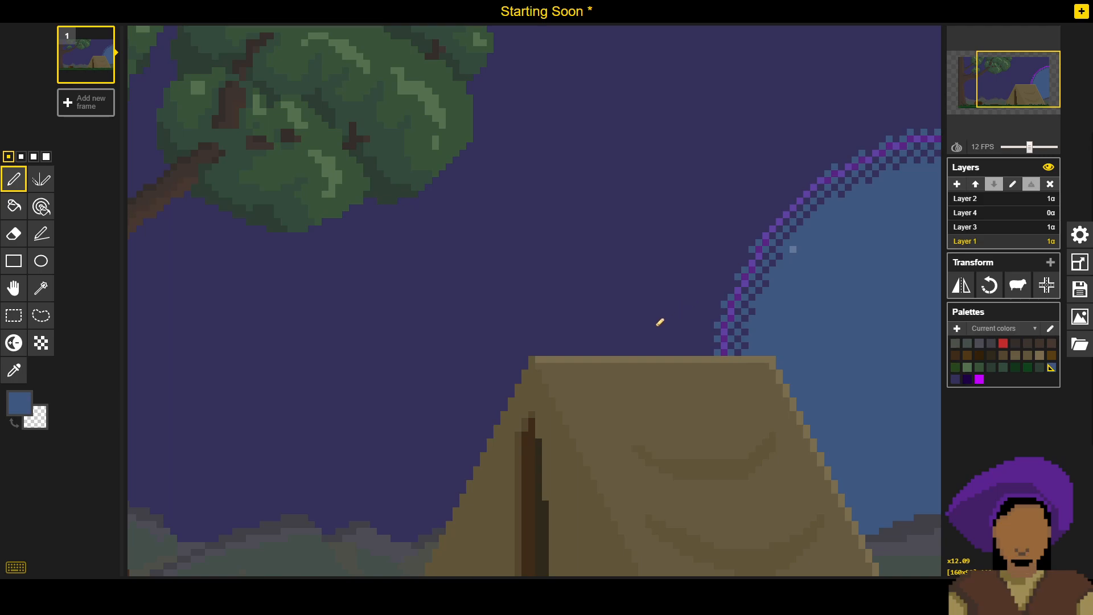
scroll(826, 261, up, 2)
scroll(799, 288, up, 1)
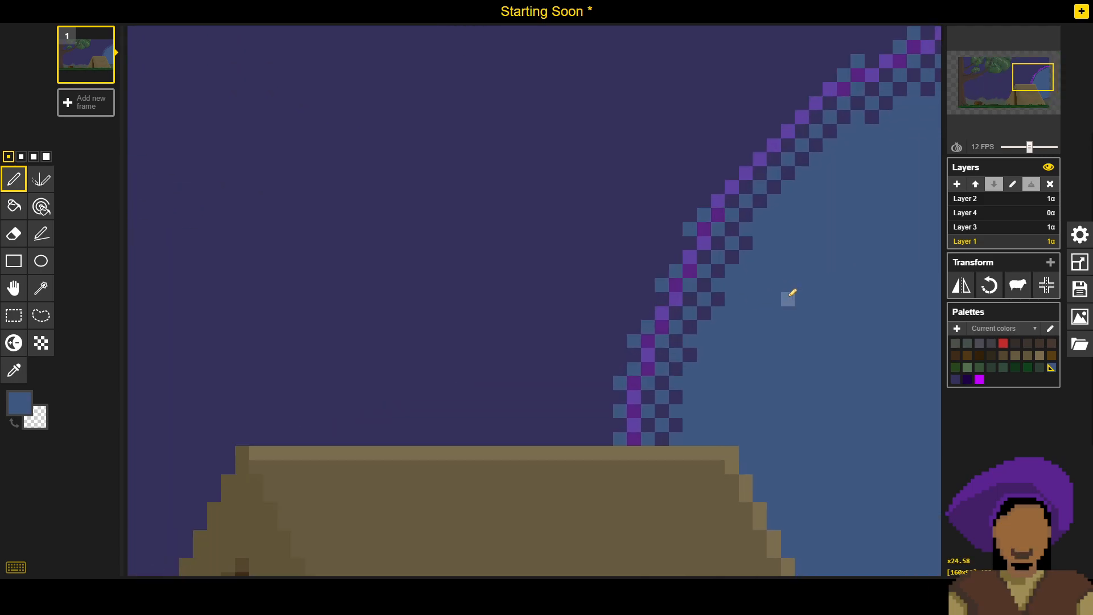
mouse_move(789, 298)
mouse_down()
mouse_move(790, 244)
mouse_move(655, 410)
mouse_move(655, 383)
mouse_up()
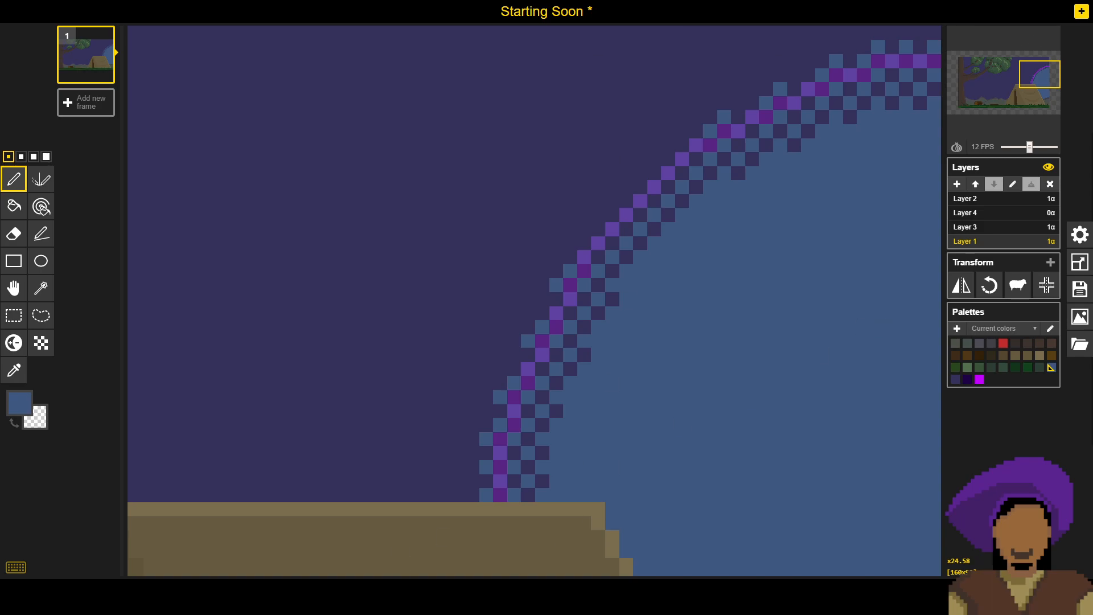
click(1080, 289)
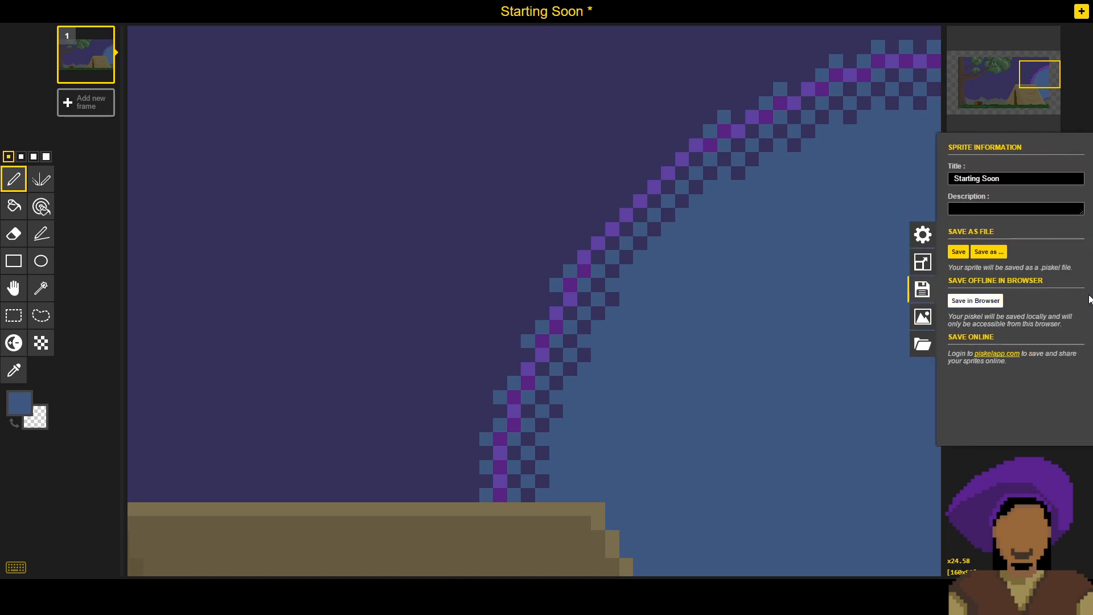
click(960, 257)
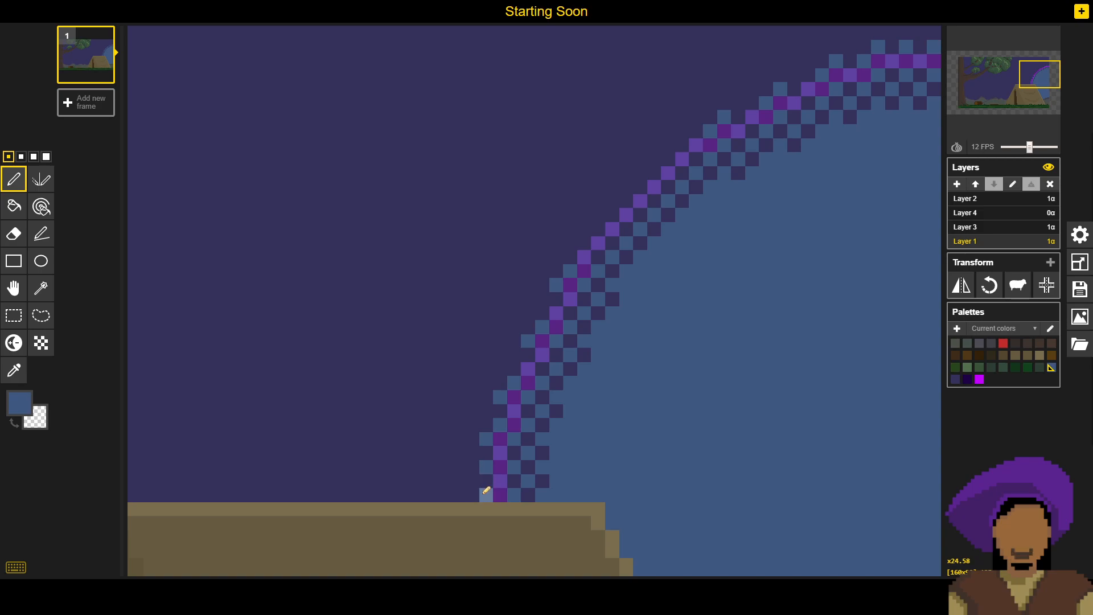
Step: Add blue checkerboard pixels beyond the circle's outline, directly above the tent roof
click(458, 494)
click(458, 466)
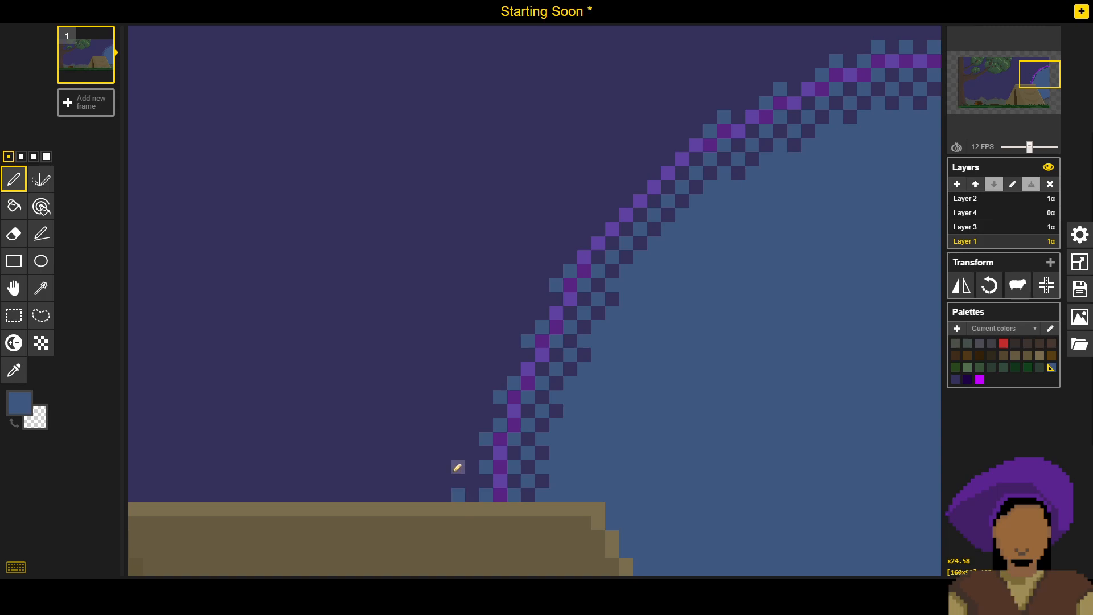
click(472, 452)
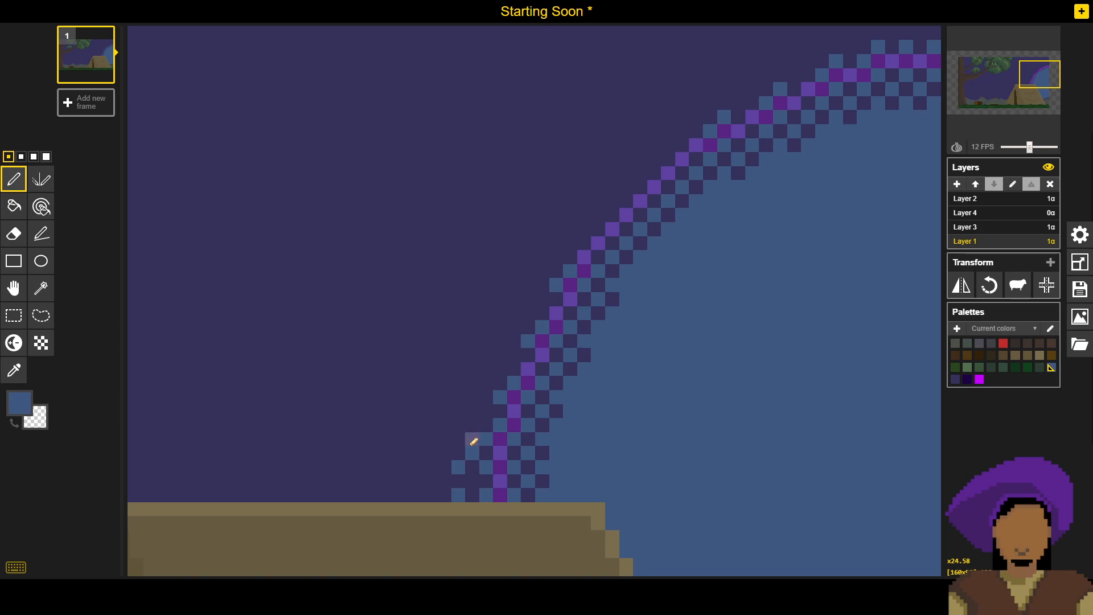
click(459, 439)
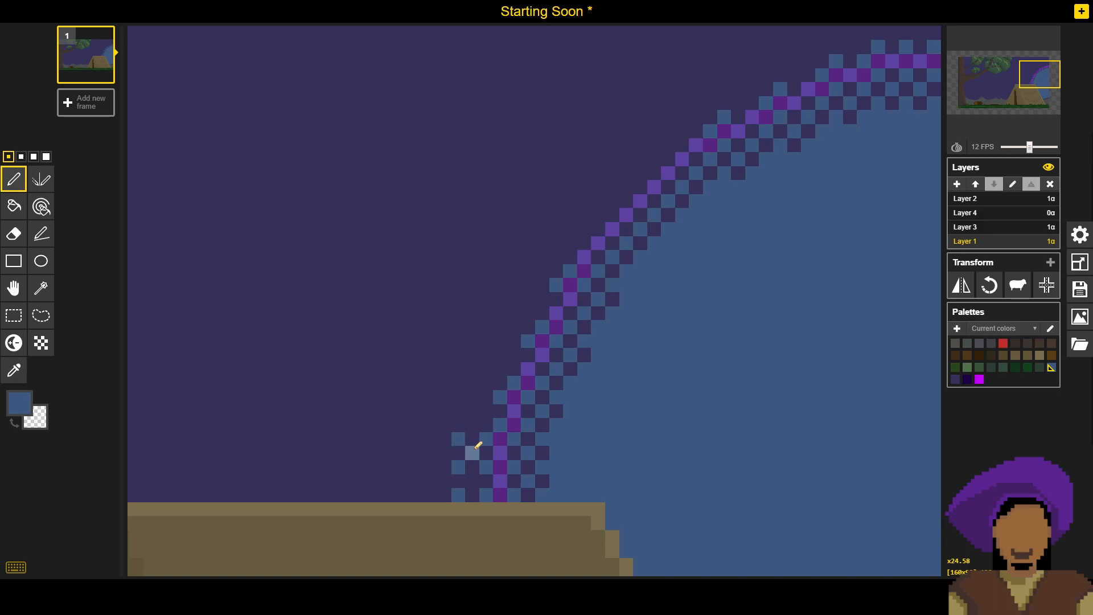
click(445, 481)
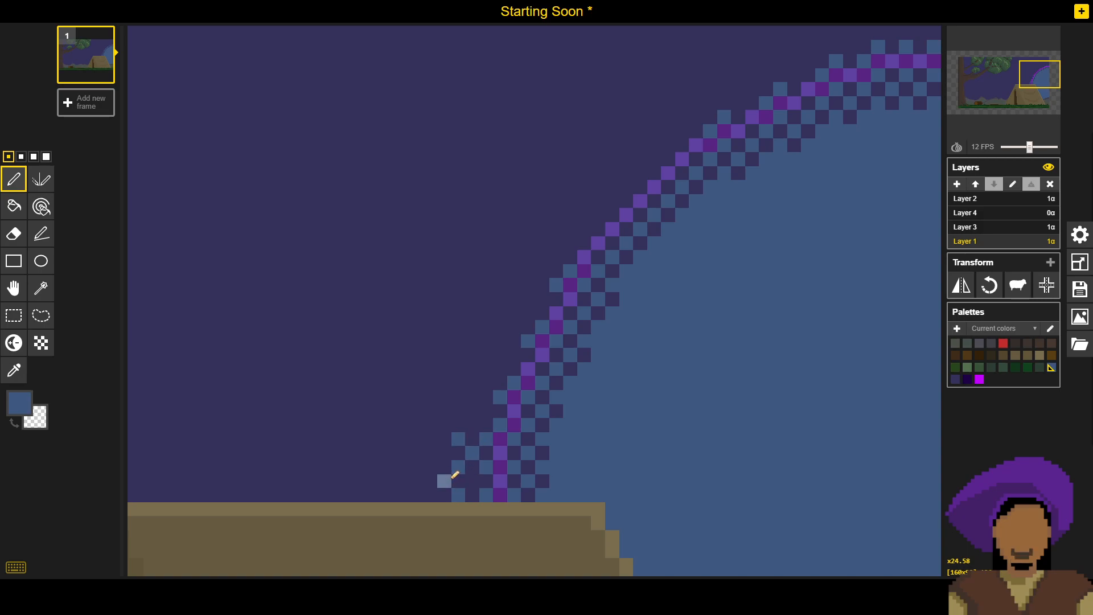
Step: Widen the blue checkerboard above the tent roof with another outer column and continue its pattern upward
click(430, 453)
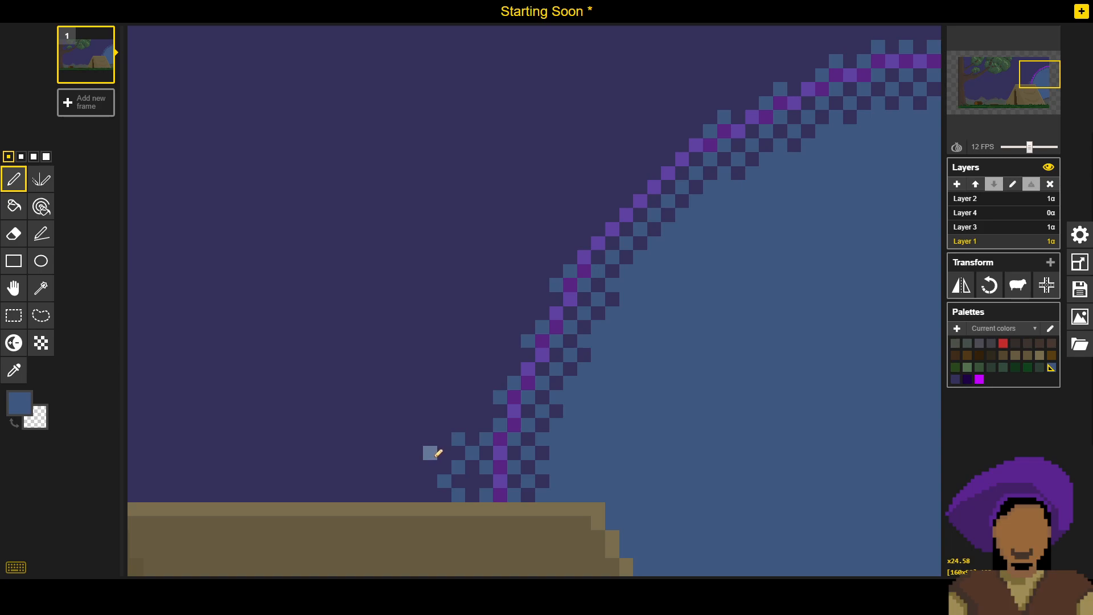
key(ctrl+z)
click(430, 467)
click(430, 439)
click(430, 496)
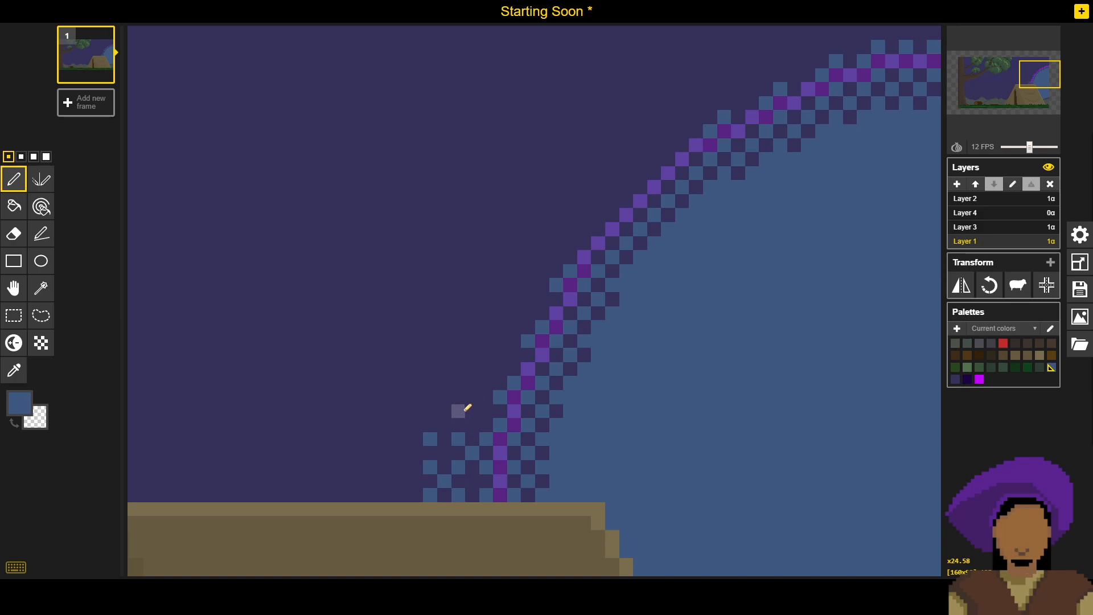
click(444, 424)
click(430, 410)
click(458, 410)
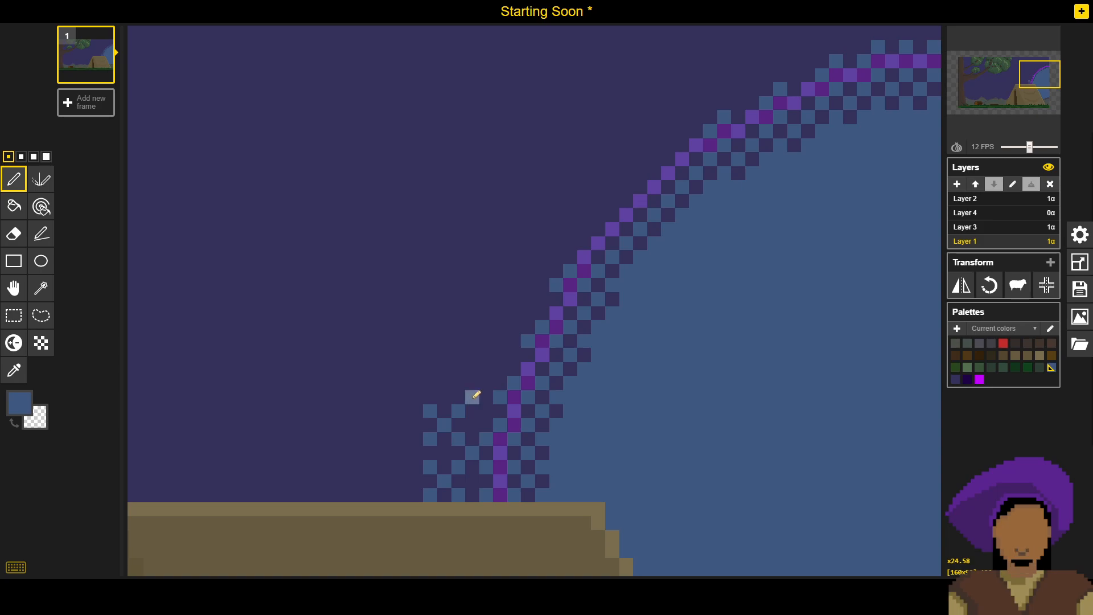
Step: Continue the blue checkerboard diagonally upward along the outside of the circle's purple outline
click(472, 396)
click(458, 382)
click(487, 383)
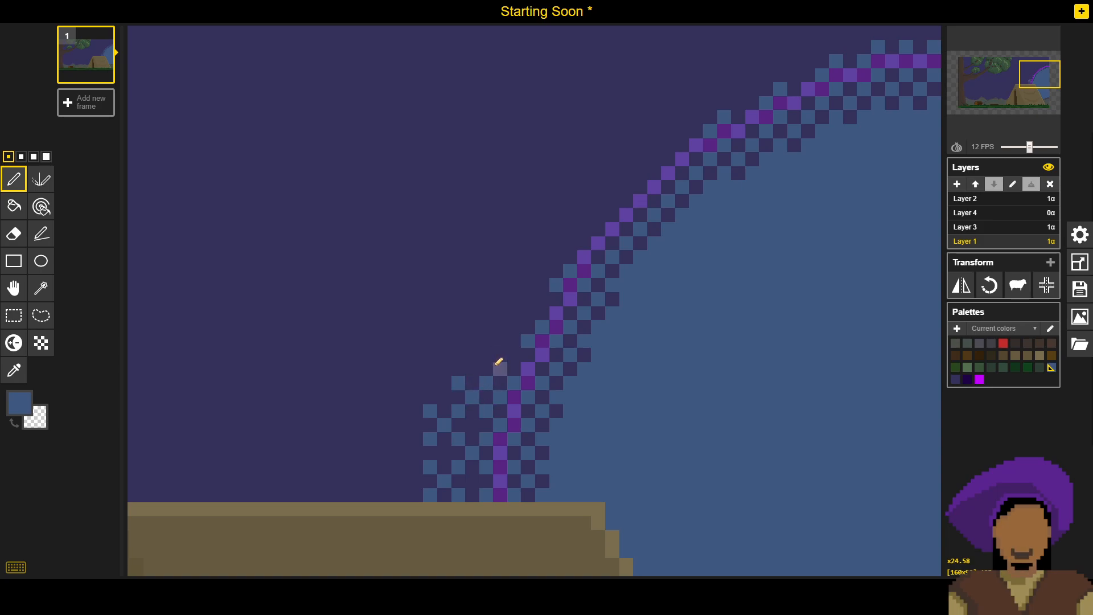
click(514, 354)
click(501, 340)
click(486, 355)
click(472, 367)
click(458, 355)
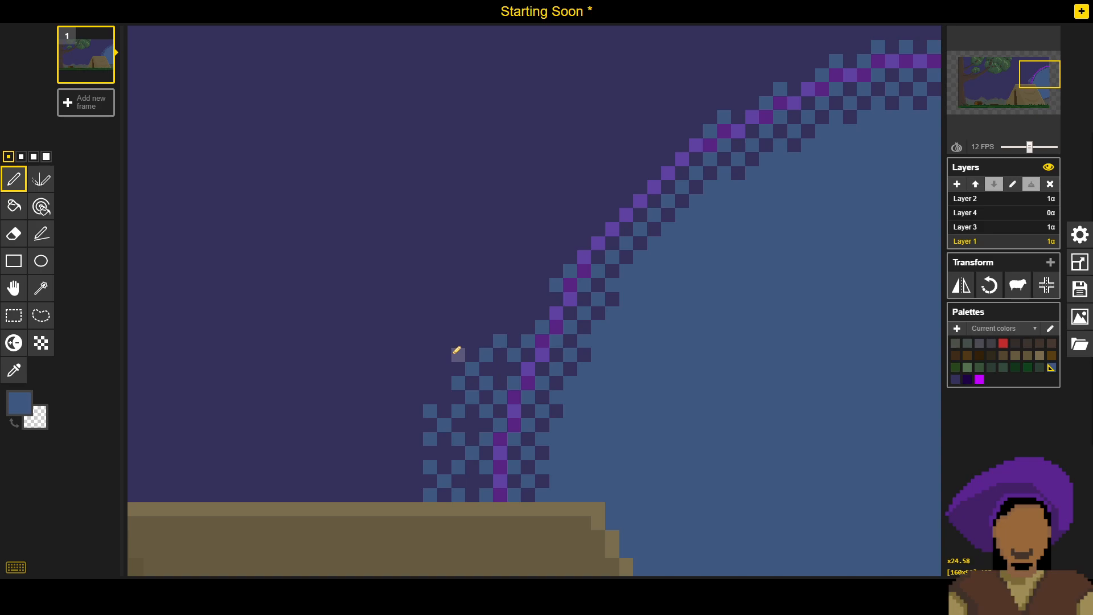
Step: Add blue pixels at the dither's upper end and cover the stray topmost one with sky purple
click(528, 313)
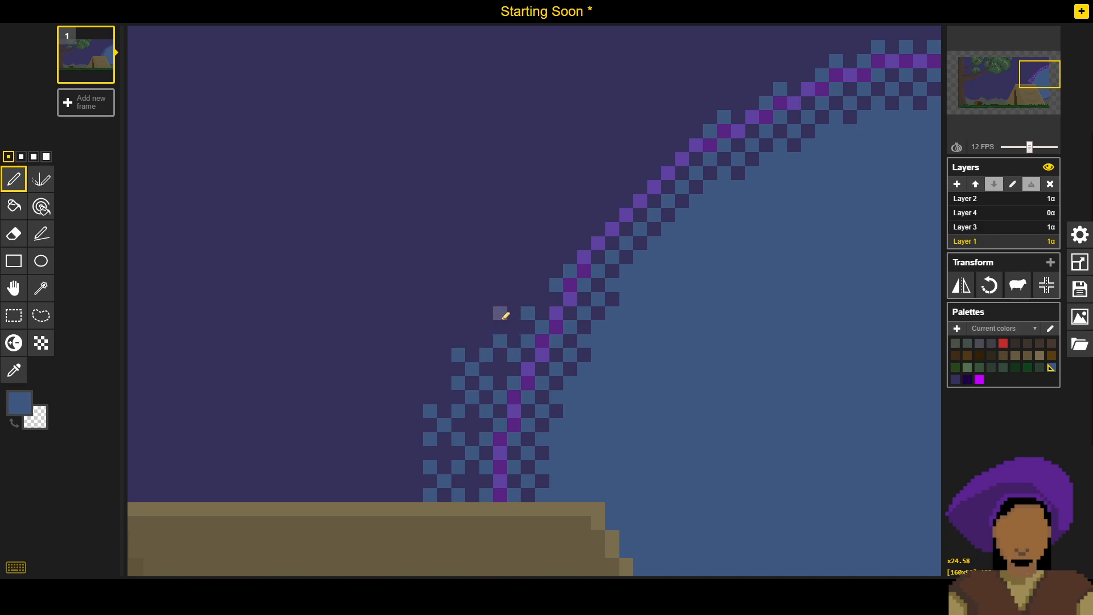
click(500, 313)
click(514, 285)
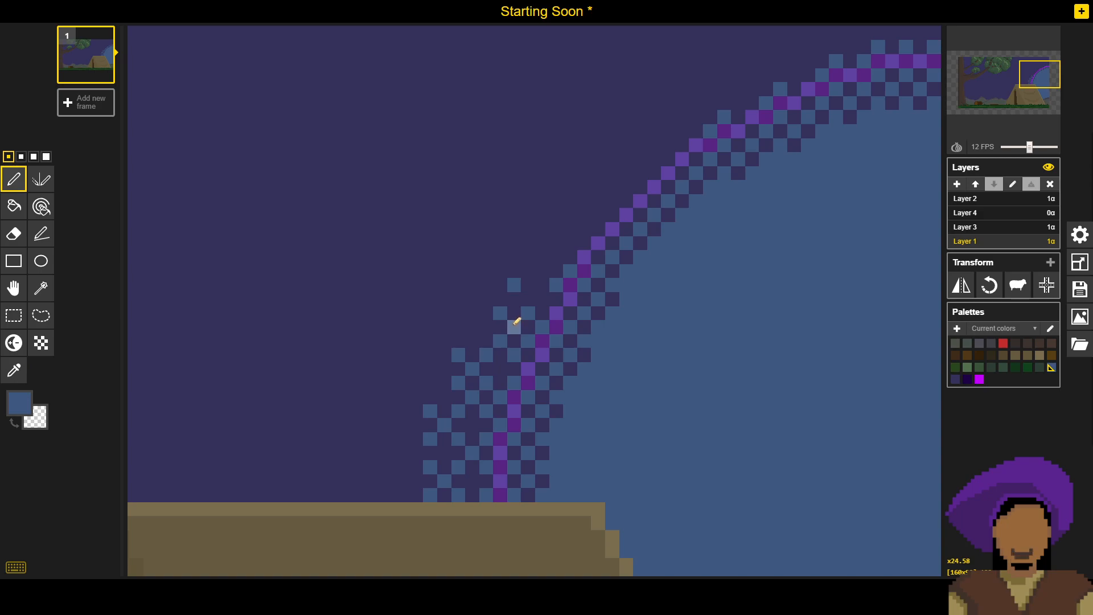
alt+click(501, 300)
click(513, 285)
alt+click(528, 313)
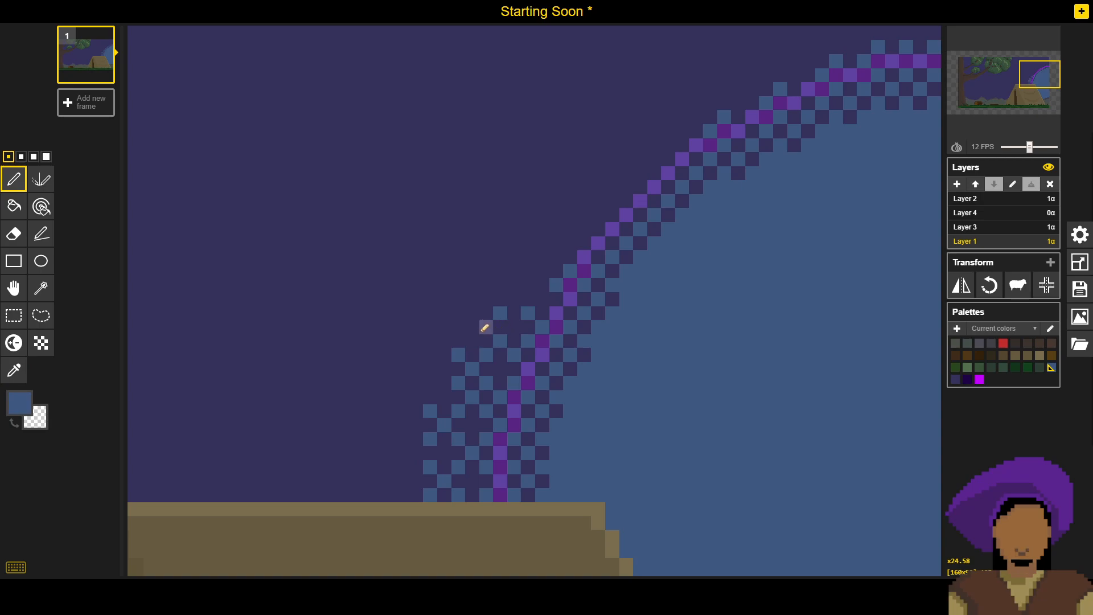
click(459, 327)
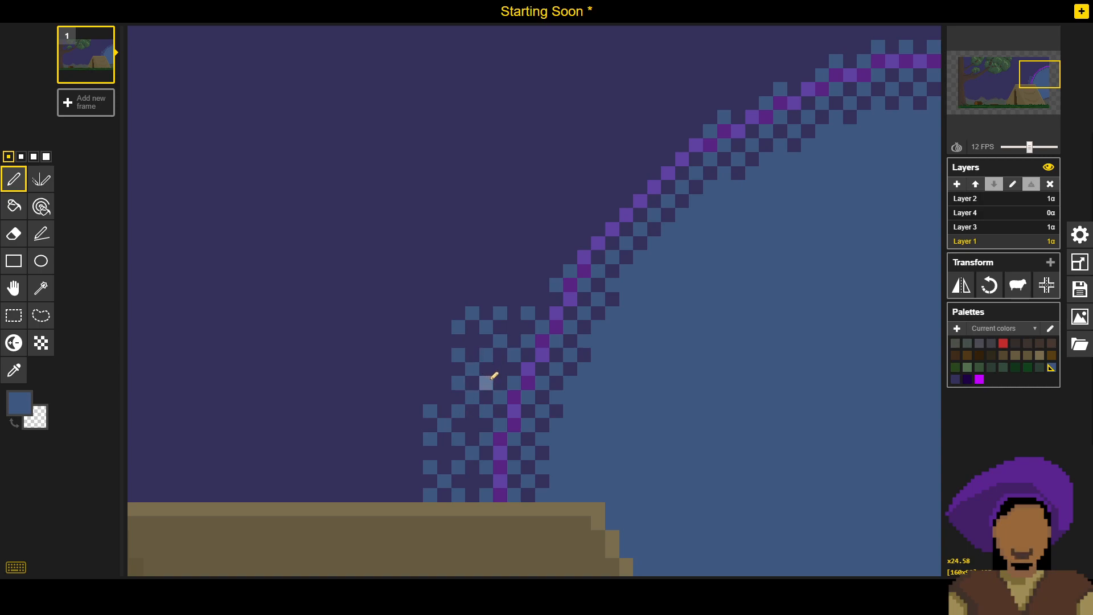
Step: Fill a gap in the dither with blue and paint its upper outer corner pixel in sky purple
key(o)
click(416, 356)
key(p)
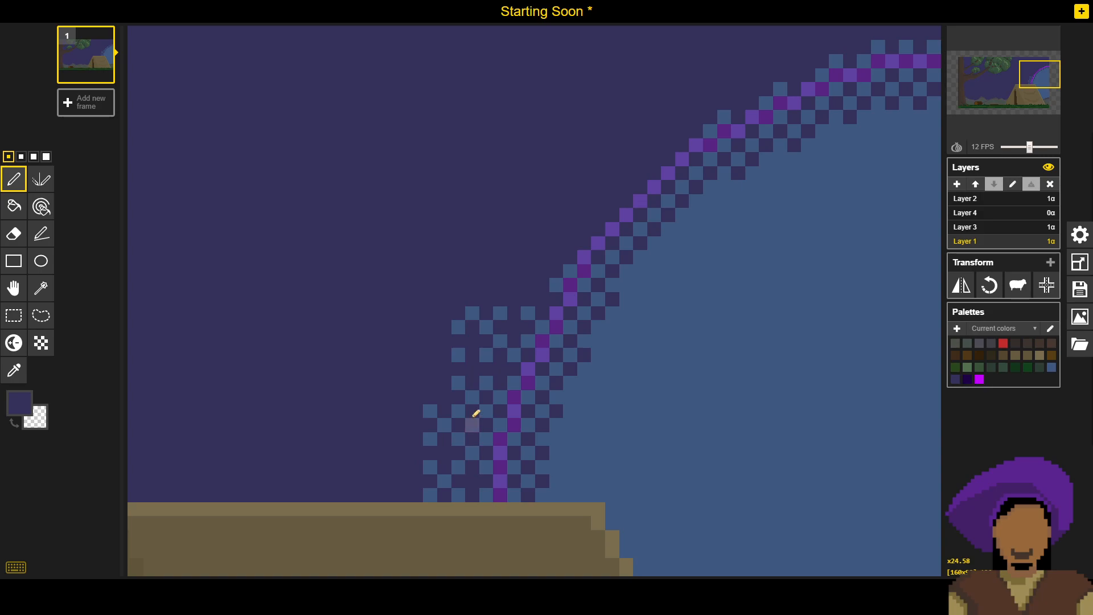
key(o)
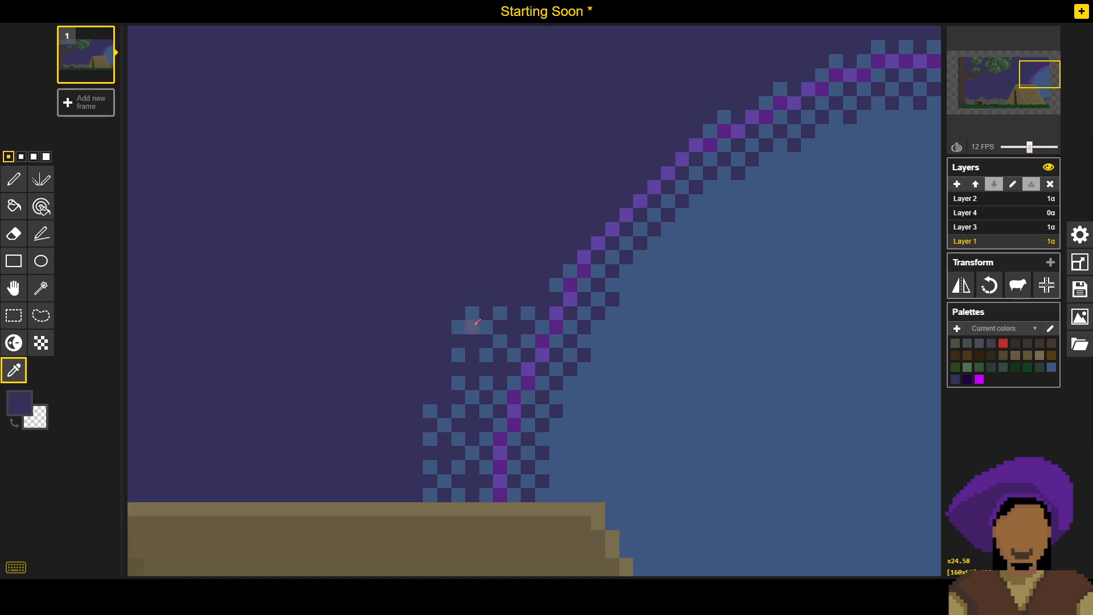
click(474, 313)
key(p)
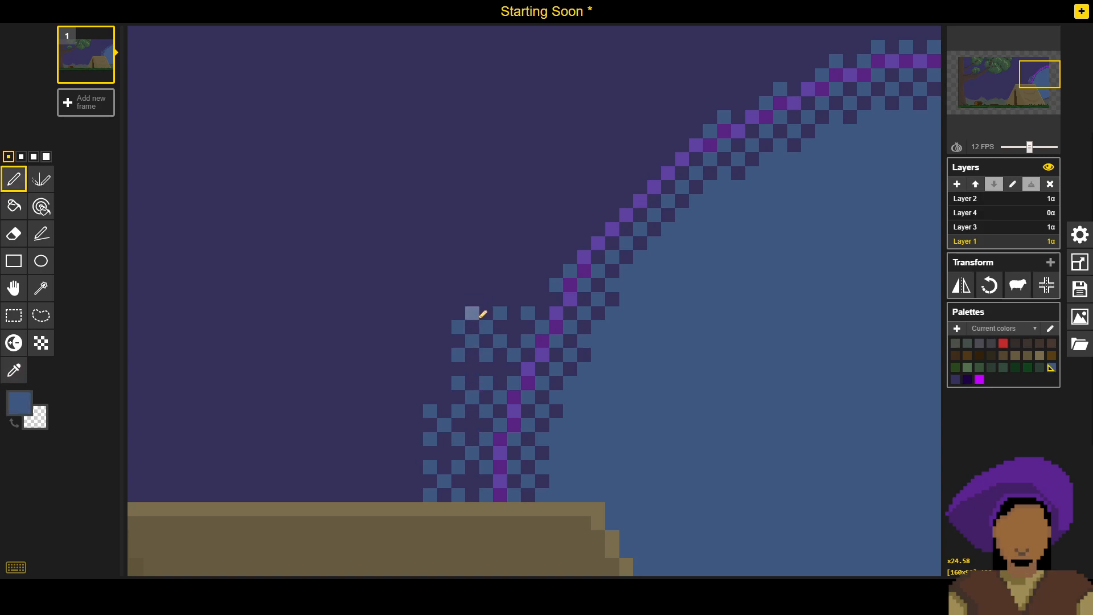
key(o)
click(472, 299)
key(p)
click(473, 313)
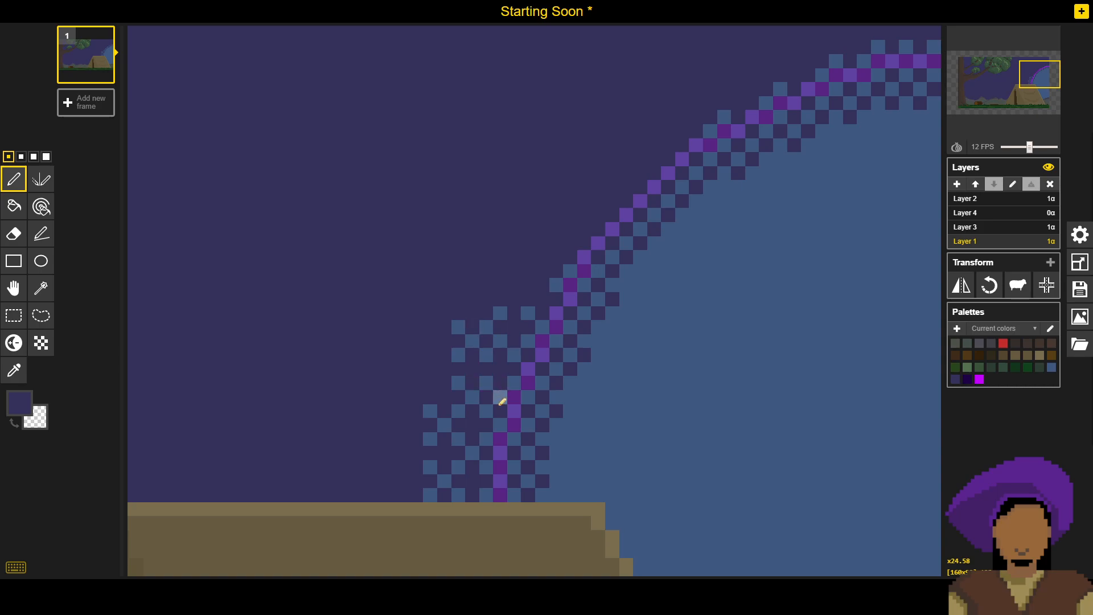
Step: Retouch individual pixels at the dither's upper end, sampling blue and sky purple from the artwork
alt+click(499, 369)
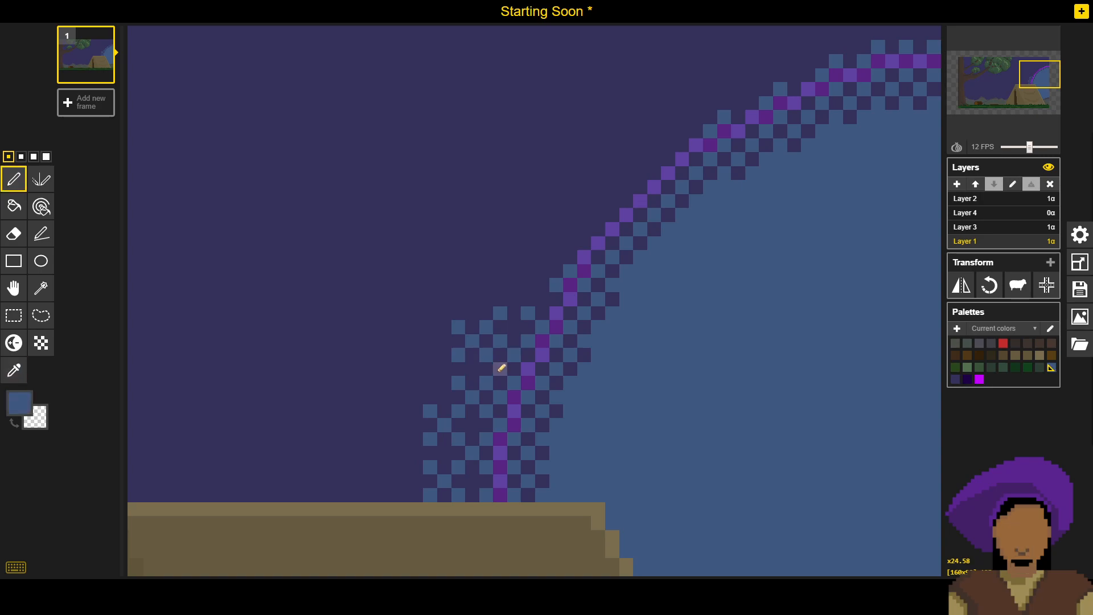
alt+click(514, 326)
click(500, 341)
click(515, 314)
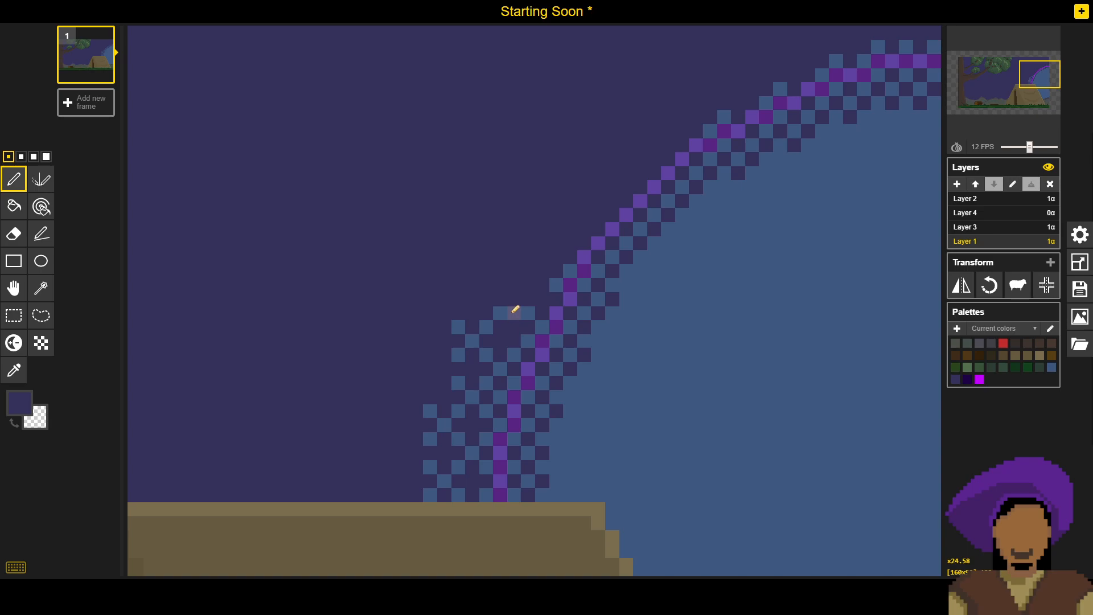
alt+click(501, 312)
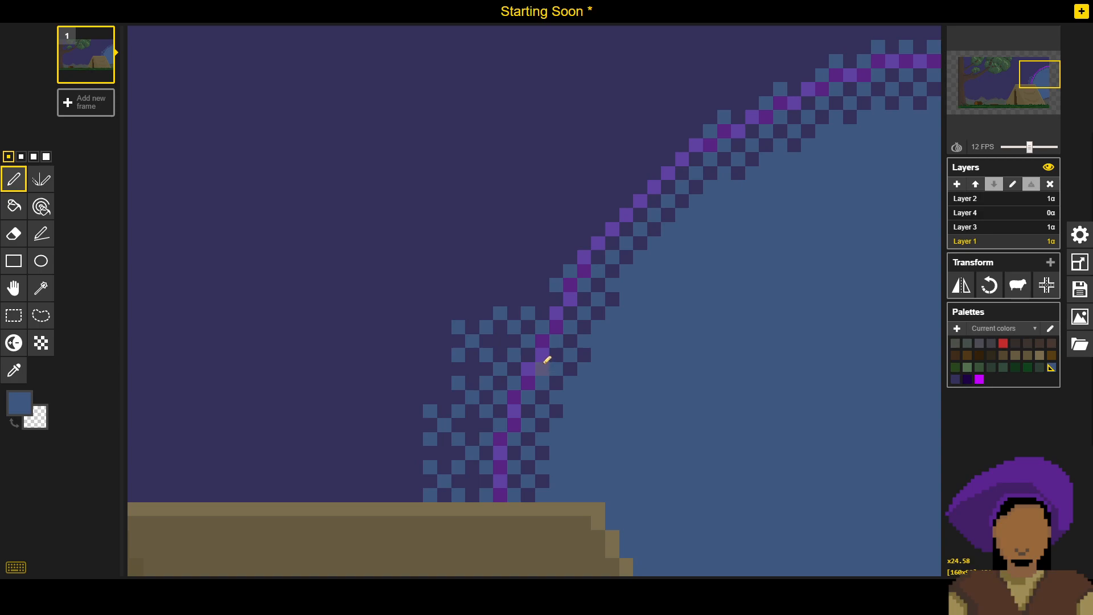
Step: Cover the blue pixel nearest the outline with sky purple and extend the blue checkerboard farther up the curve
alt+click(529, 300)
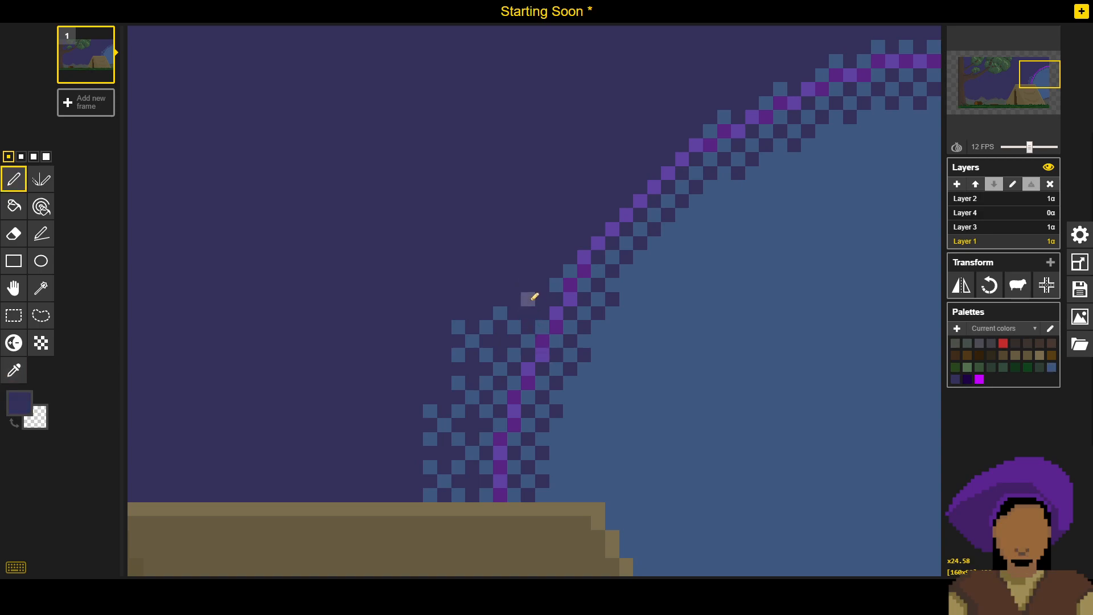
key(alt)
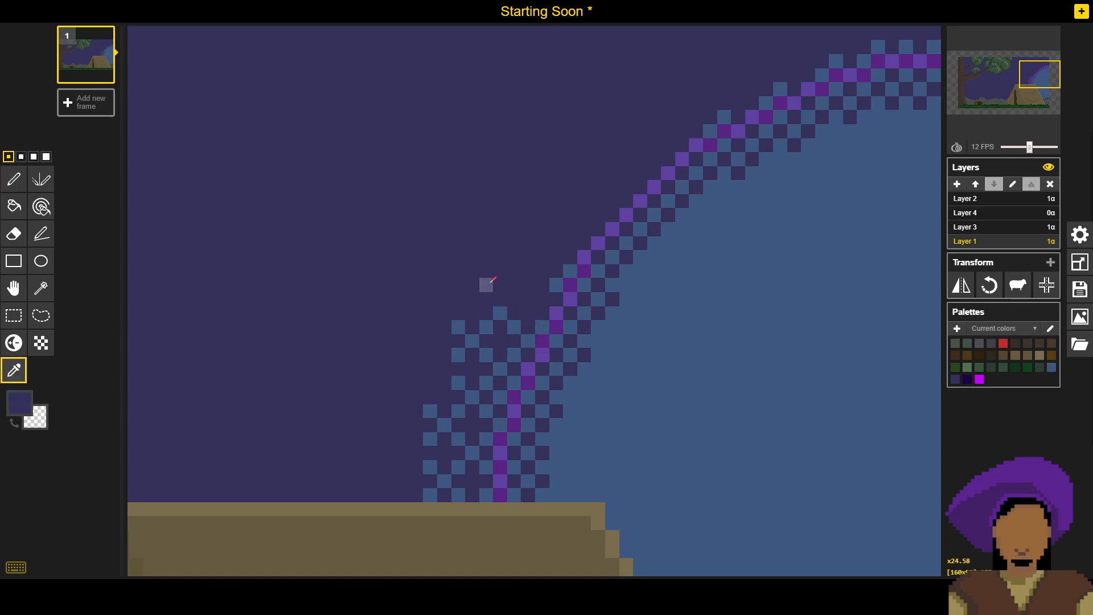
alt+click(500, 312)
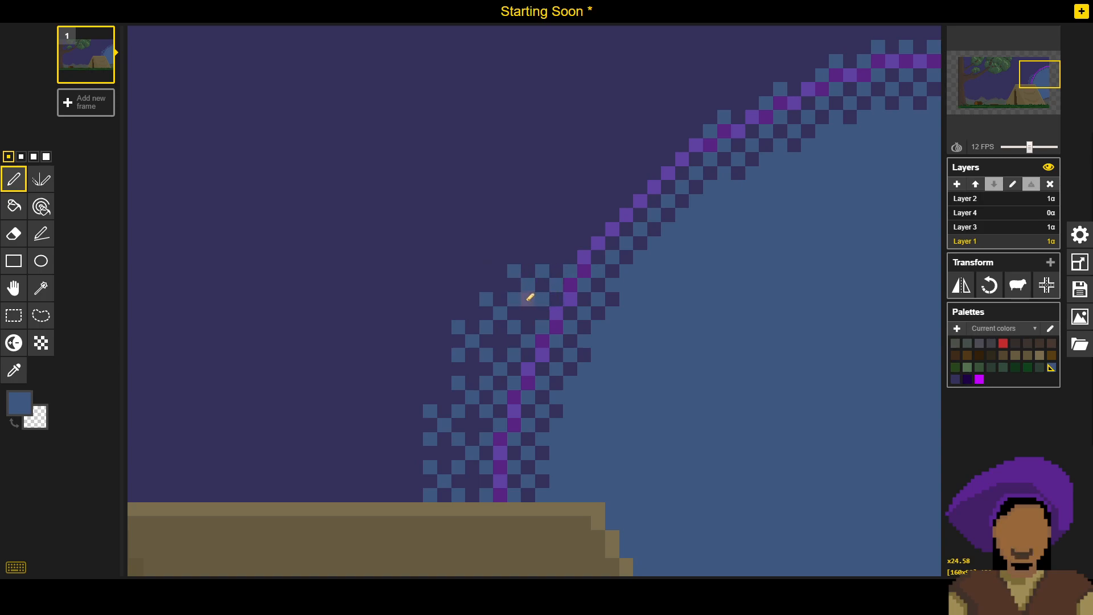
Step: Trim the dither's protruding outer corner pixels with sampled sky purple to follow the circle's curve
key(o)
click(486, 286)
key(p)
click(486, 300)
key(o)
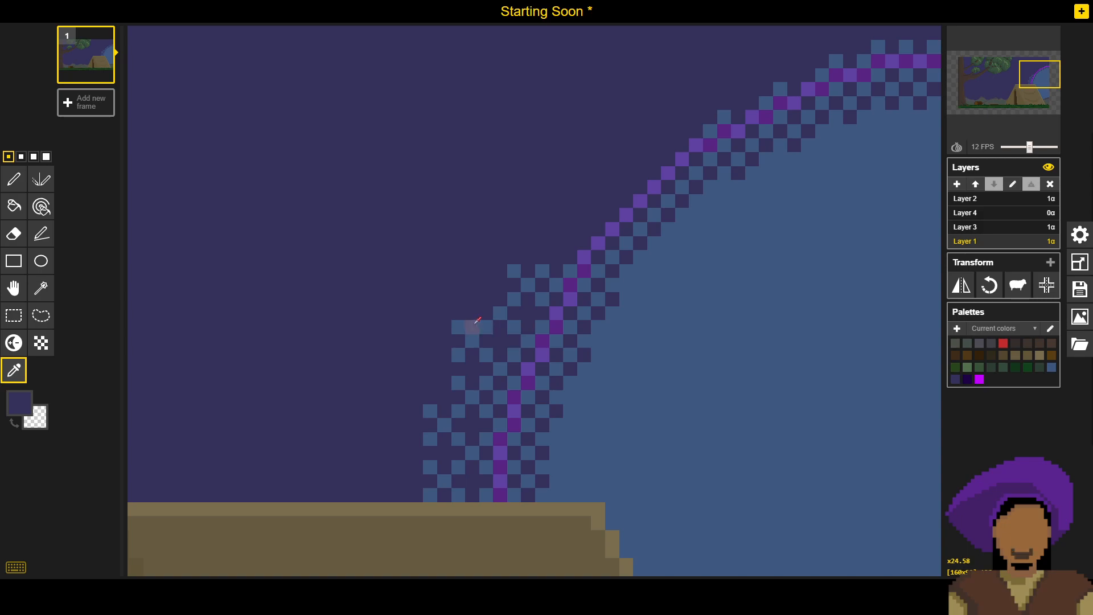
key(p)
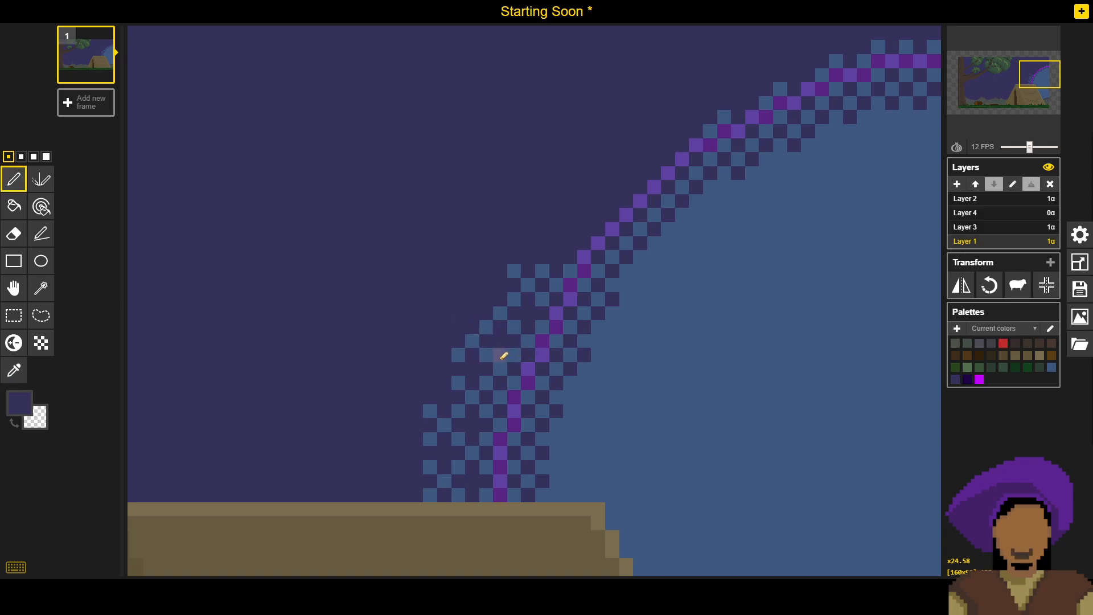
Step: Cover two protruding outer corner pixels of the dither with sky purple and add sampled blue pixels along its outer edge above the tent
click(459, 354)
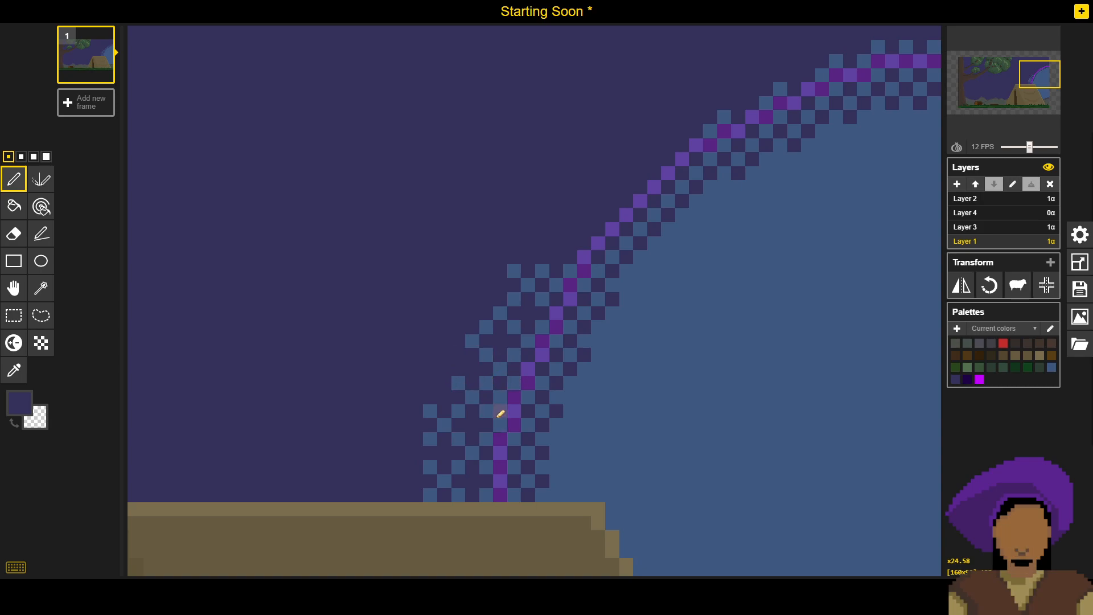
click(431, 412)
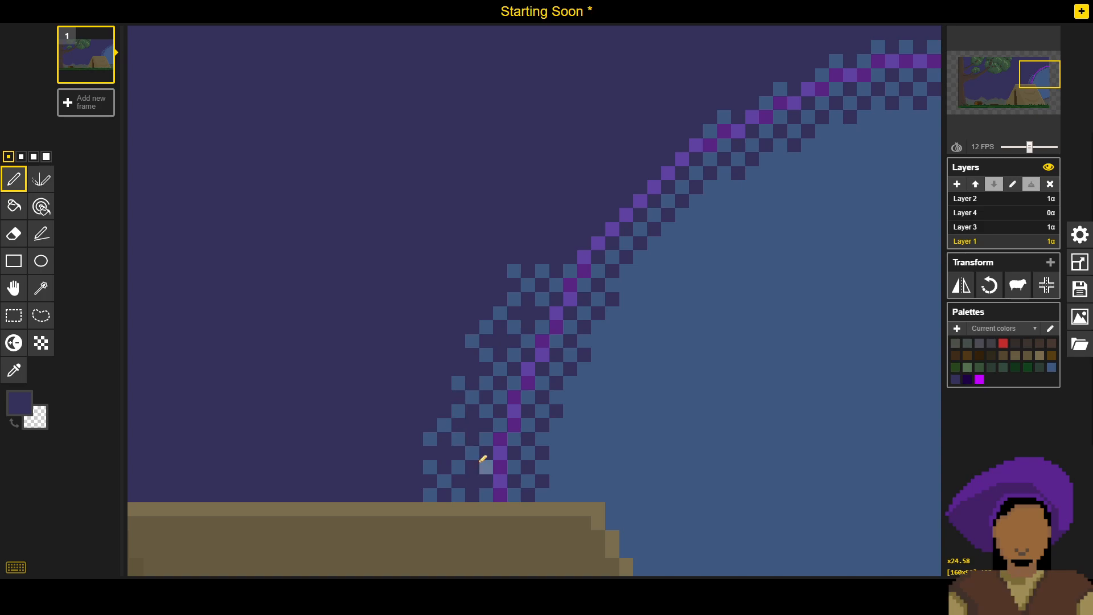
key(o)
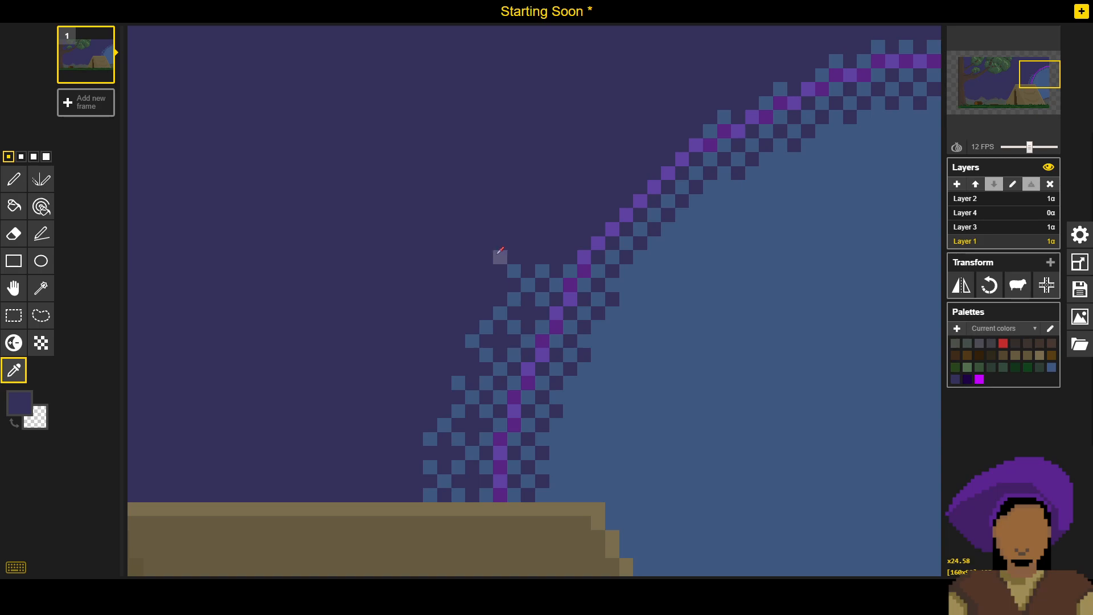
scroll(504, 260, down, 4)
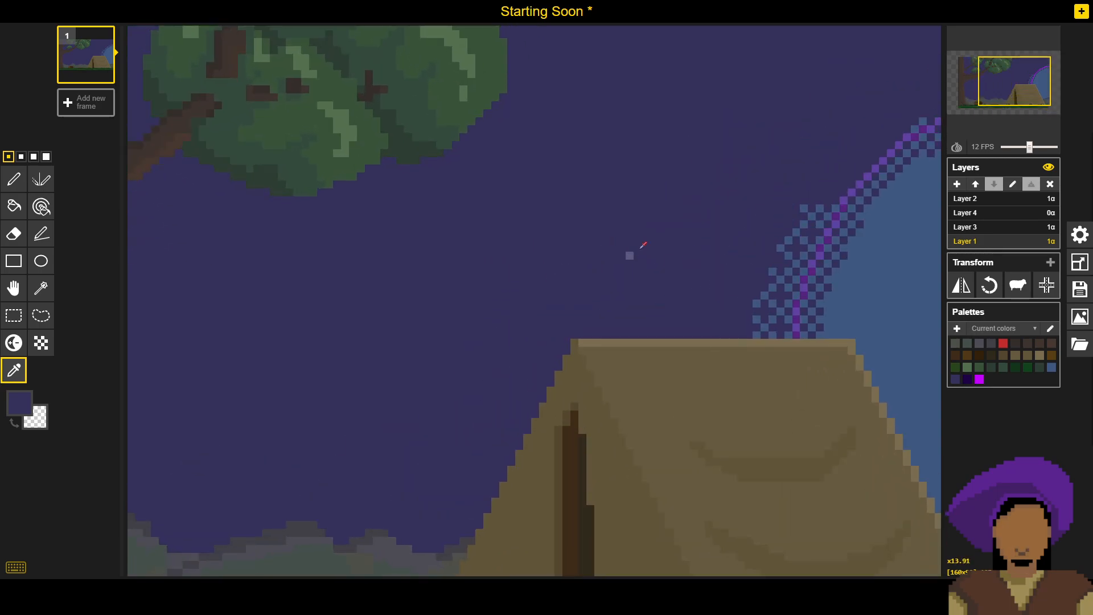
scroll(592, 250, up, 4)
scroll(593, 206, down, 1)
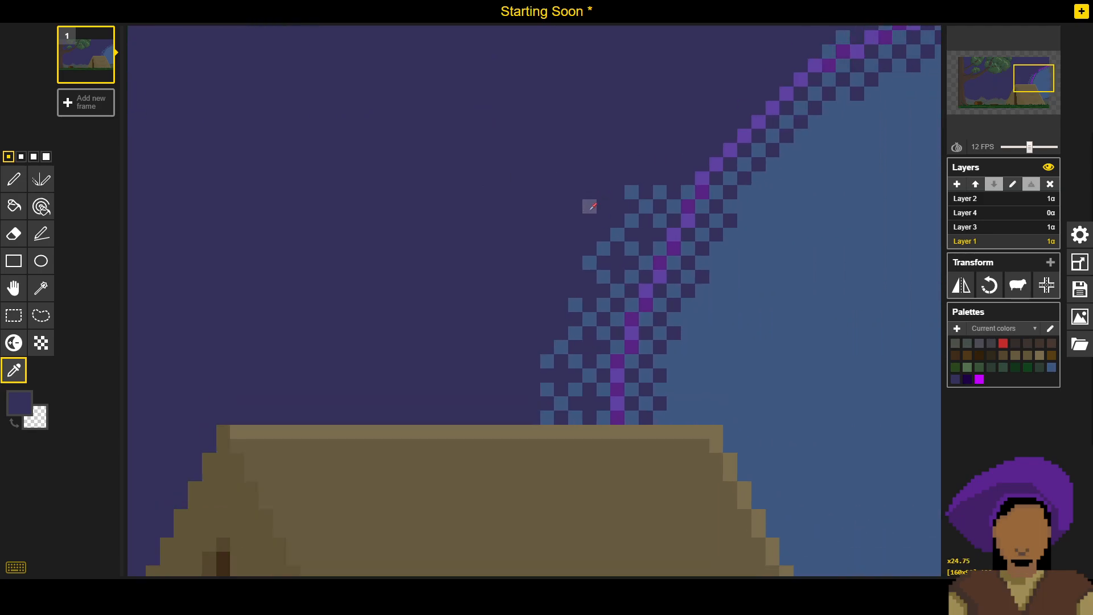
scroll(592, 207, up, 2)
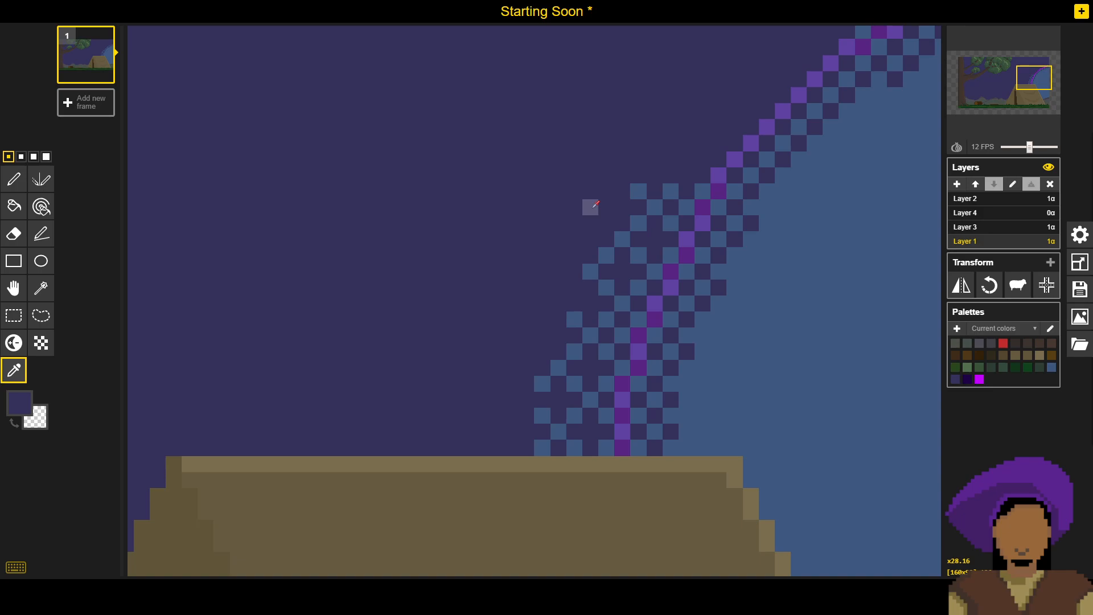
alt+click(606, 259)
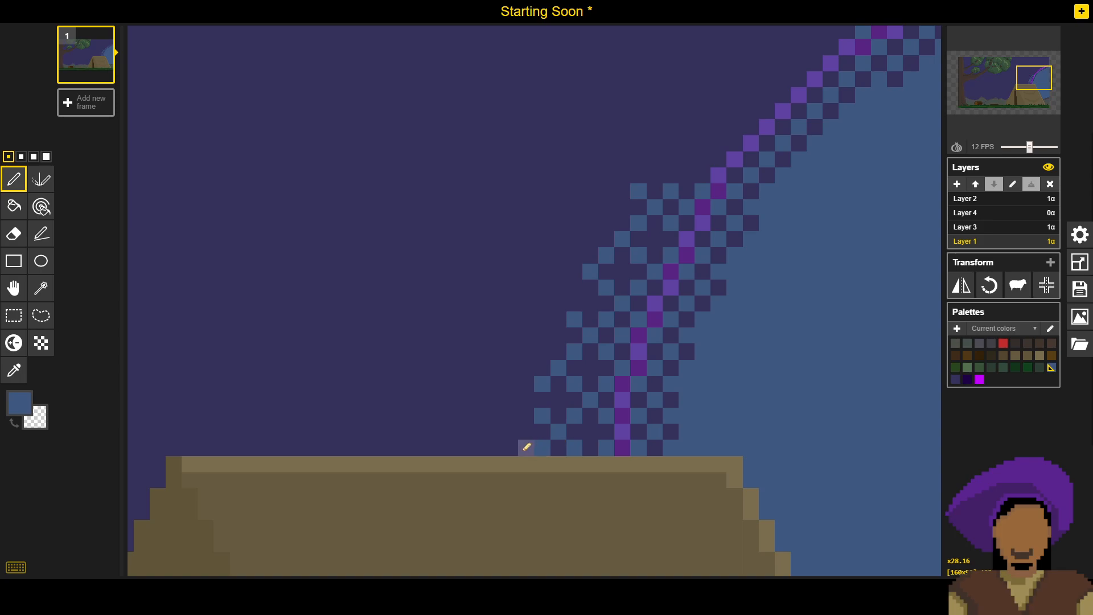
click(529, 399)
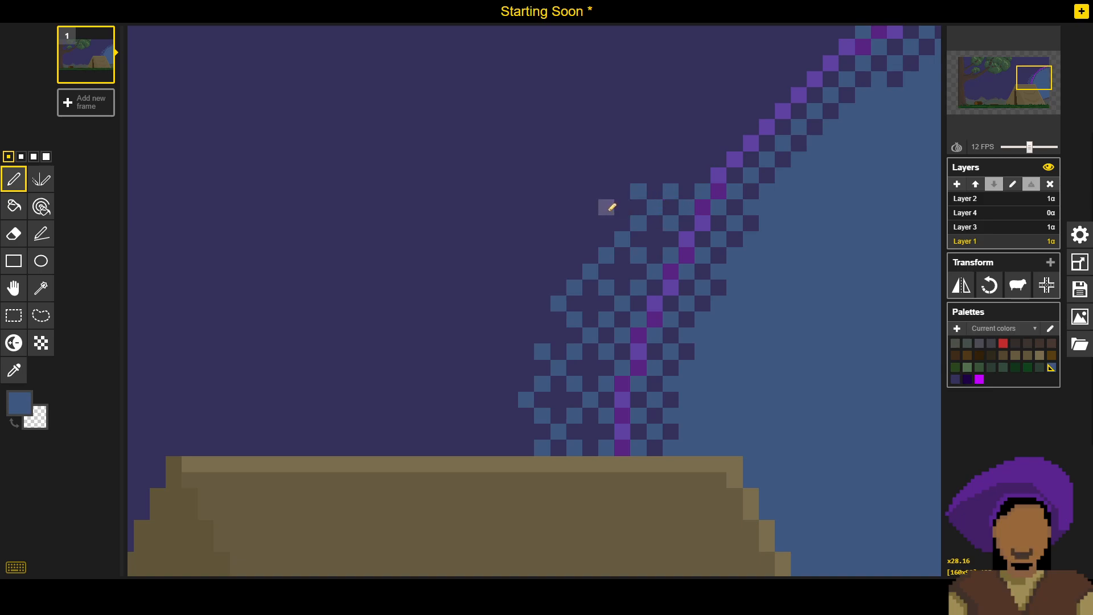
click(608, 223)
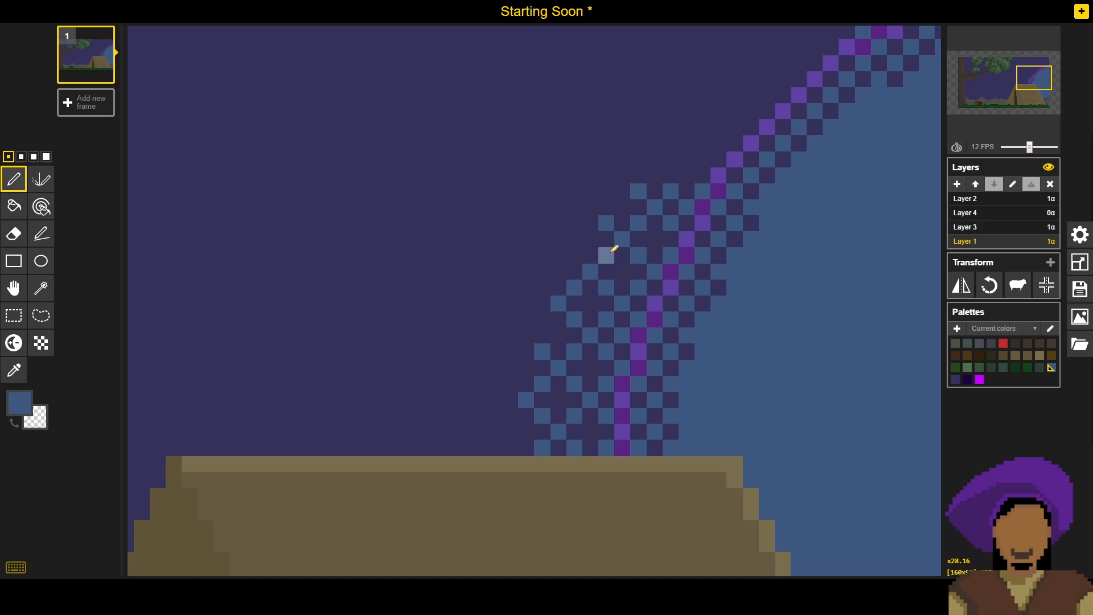
drag(655, 210, 599, 269)
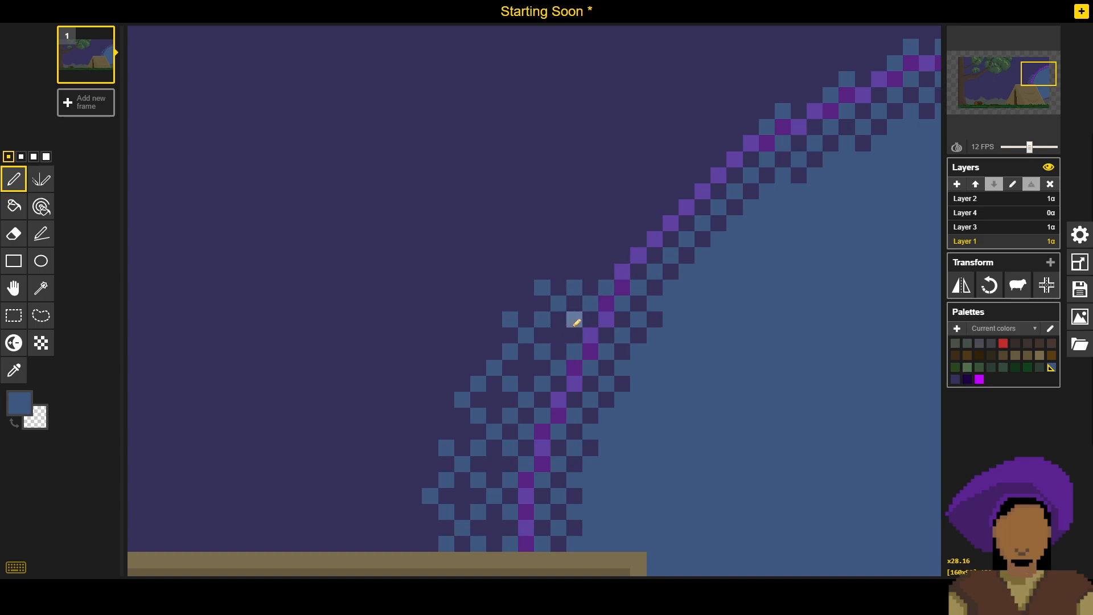
alt+click(589, 256)
key(o)
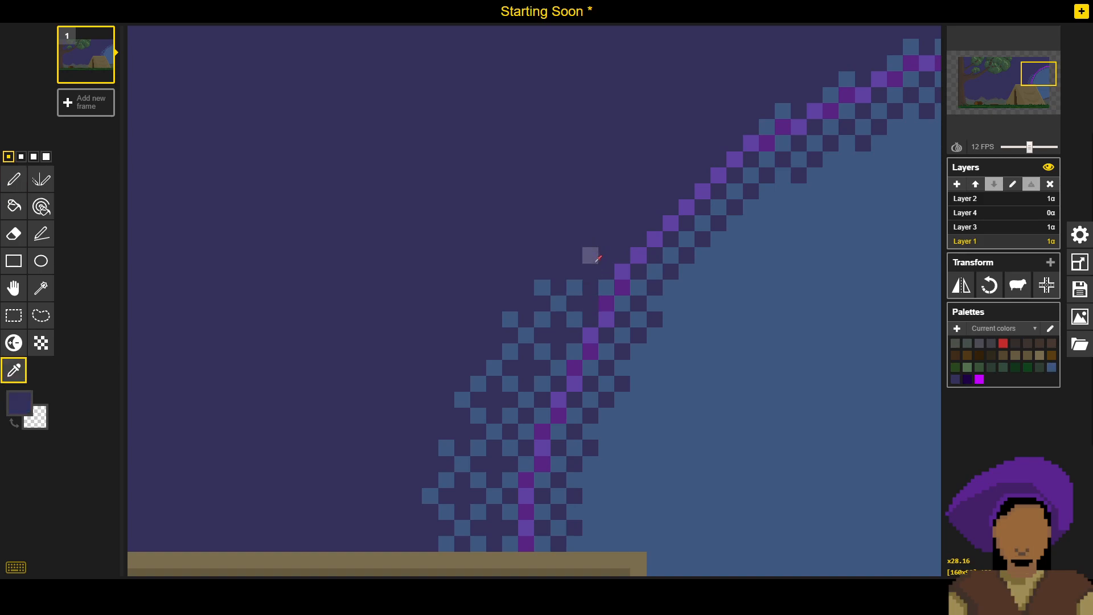
click(607, 283)
key(b)
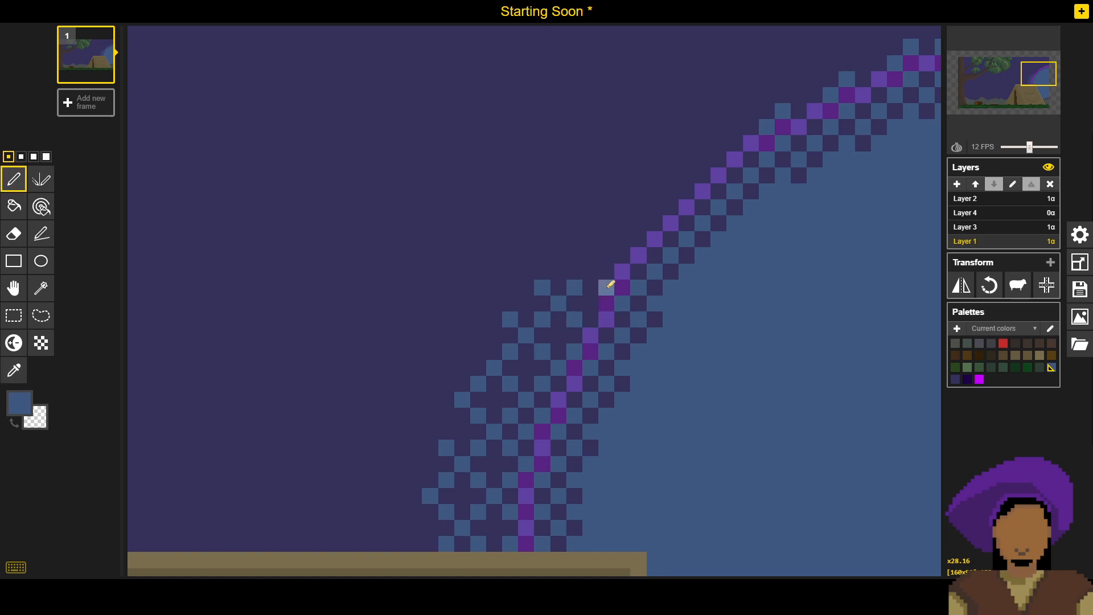
Step: Hide the circle's guide outline by setting Layer 3's opacity to 0, and return to Layer 1
click(1000, 227)
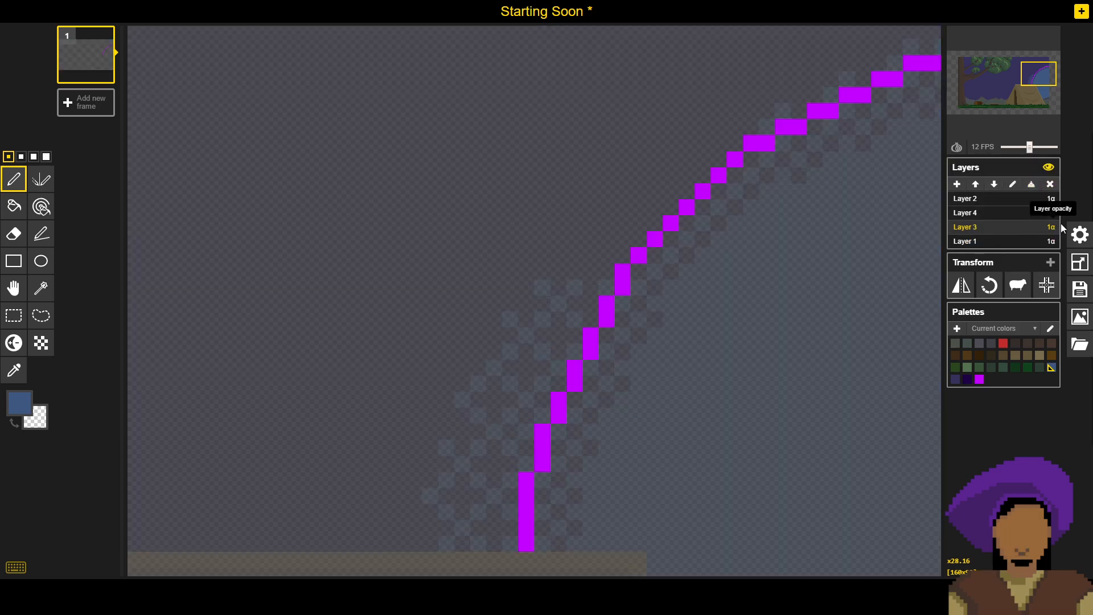
key(Return)
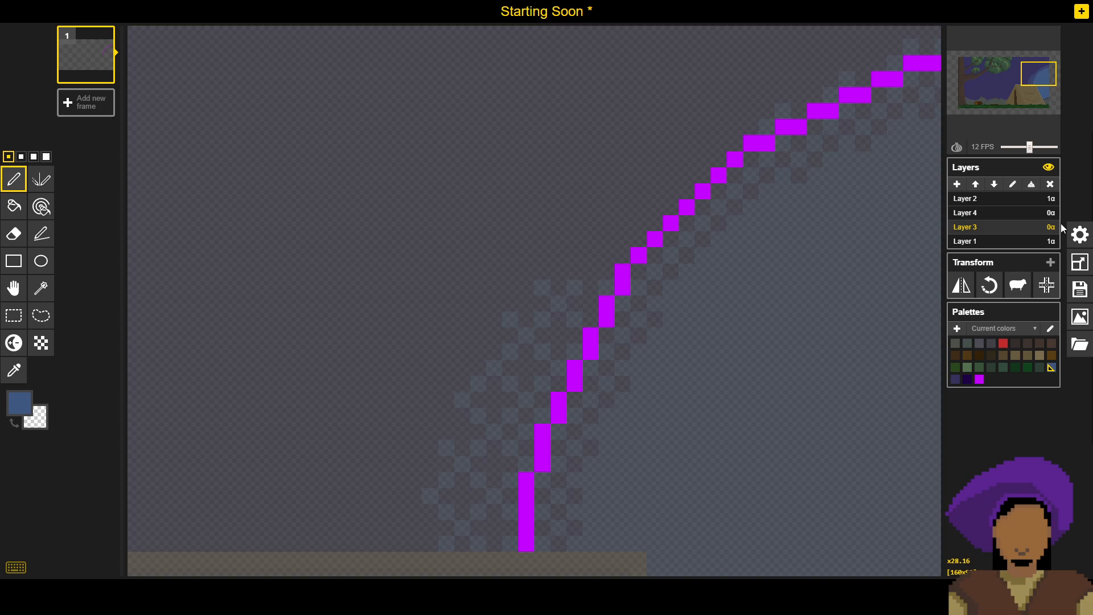
click(975, 243)
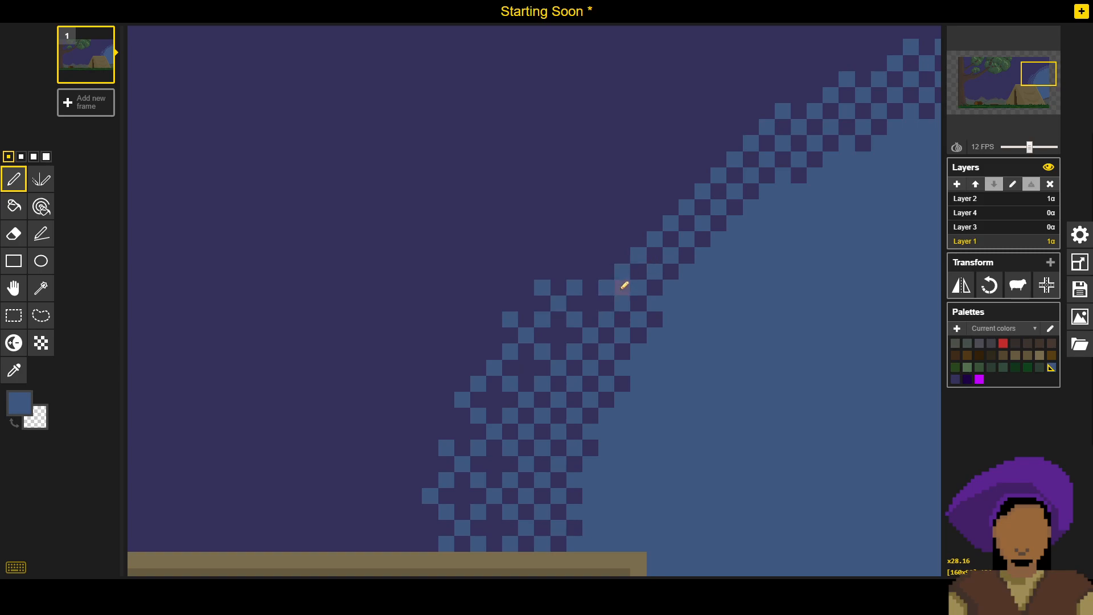
Step: Set the opacity of Layer 3 with the circle's guide outline to 0.5 and make Layer 1 active again
click(1019, 230)
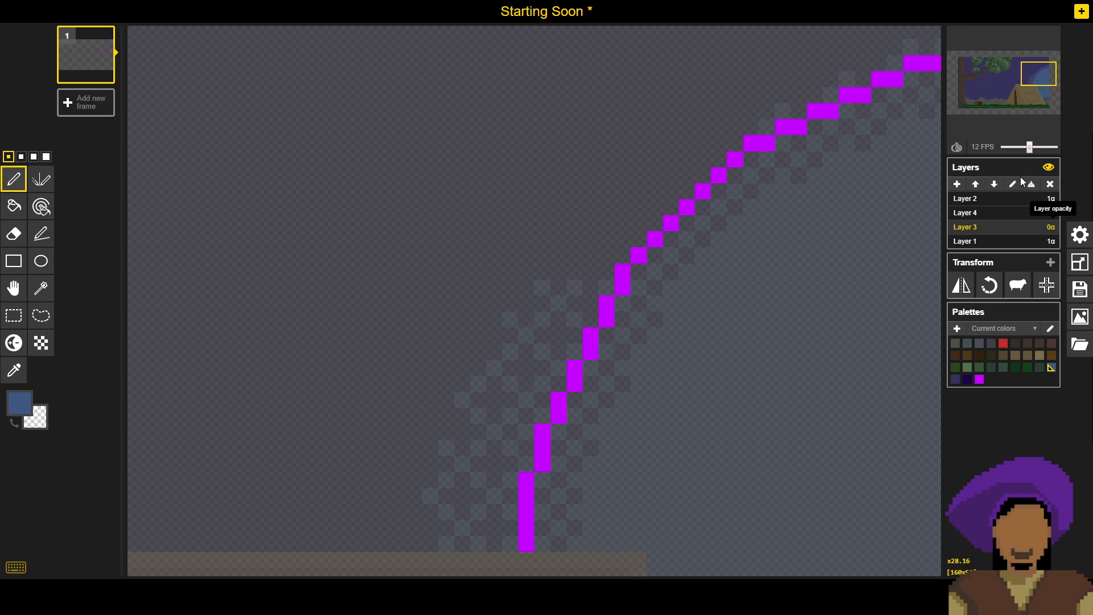
click(1049, 226)
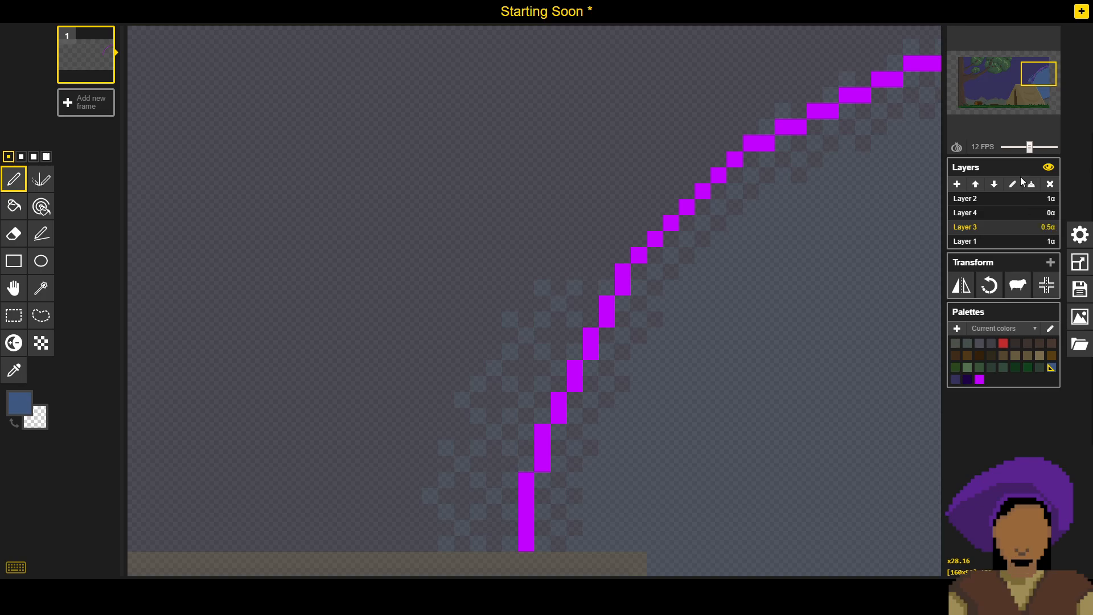
click(1006, 243)
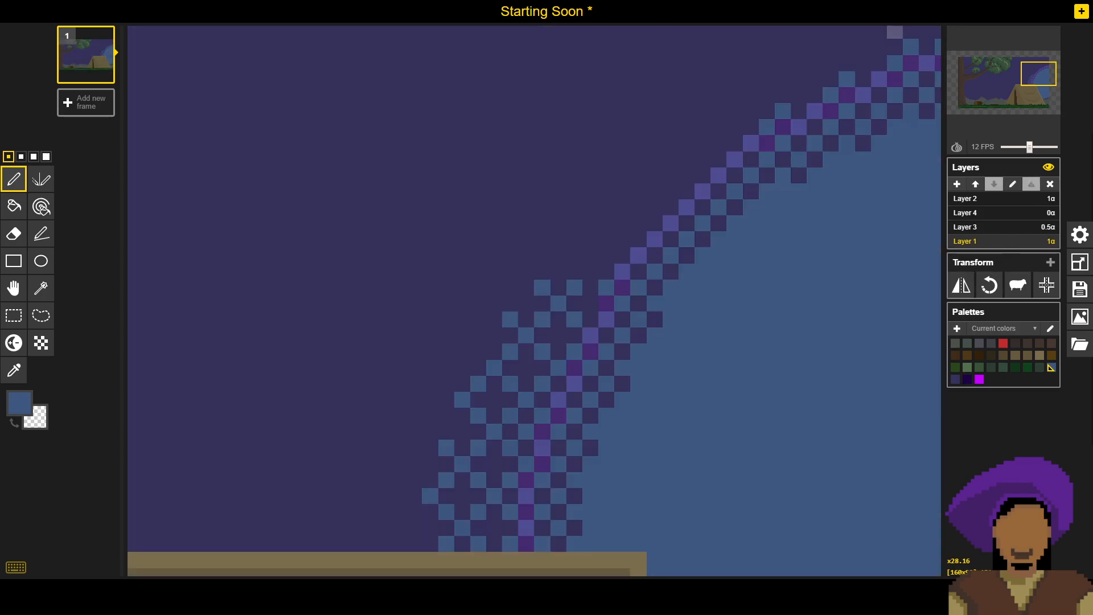
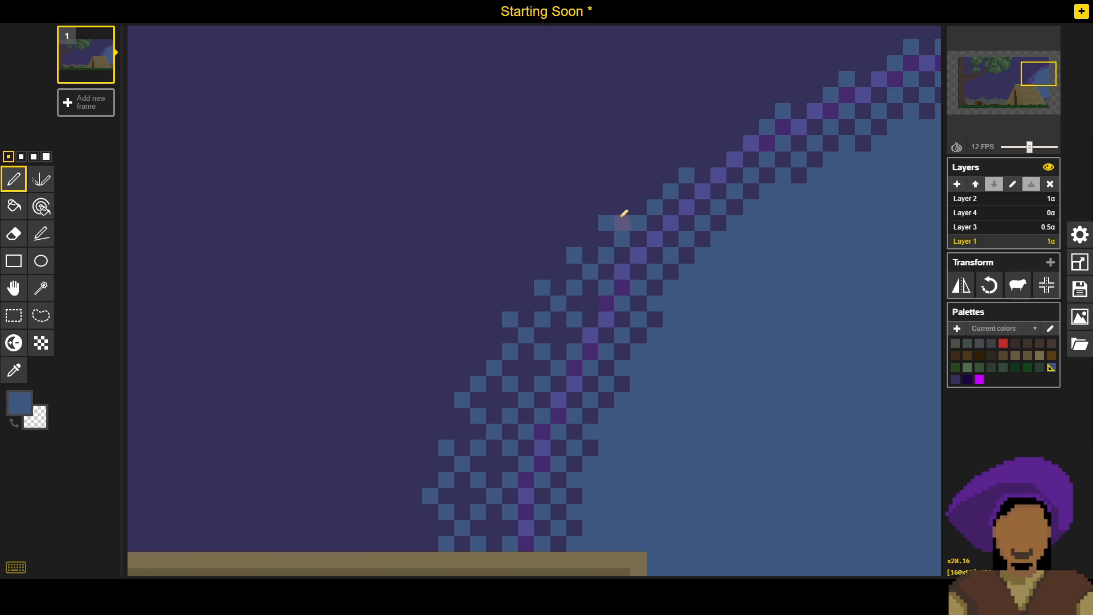
Step: Continue the blue checkerboard up the curve with single pixels on the outer side of the guide outline
click(675, 162)
click(705, 161)
click(719, 145)
click(732, 133)
click(703, 126)
click(750, 109)
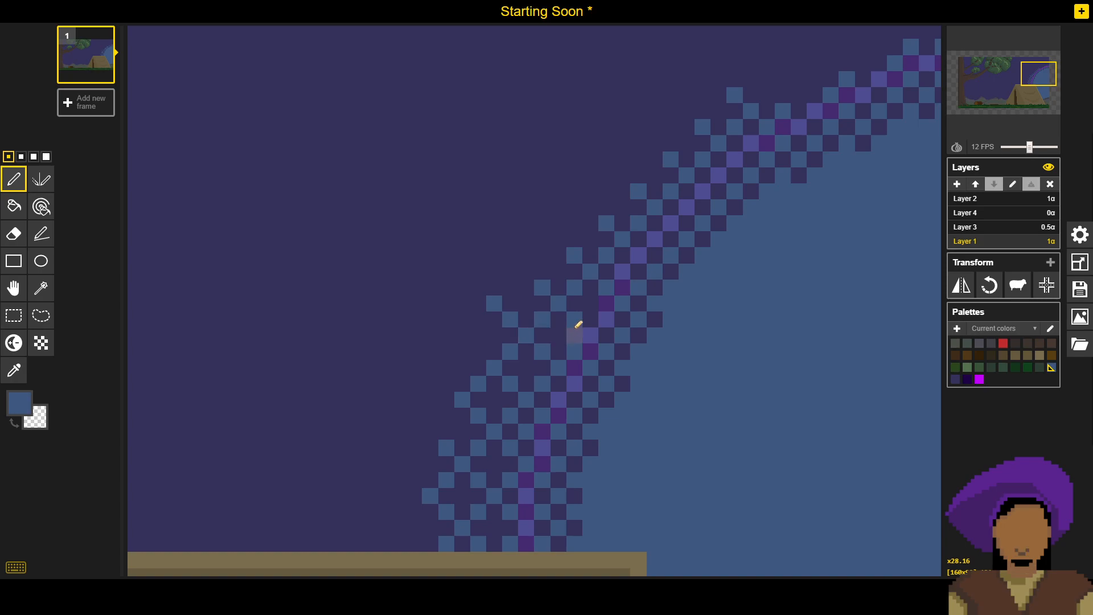
Step: Add another diagonal row of spaced blue pixels along the outer edge of the dither, following the circle's curve
click(558, 240)
click(591, 208)
click(623, 175)
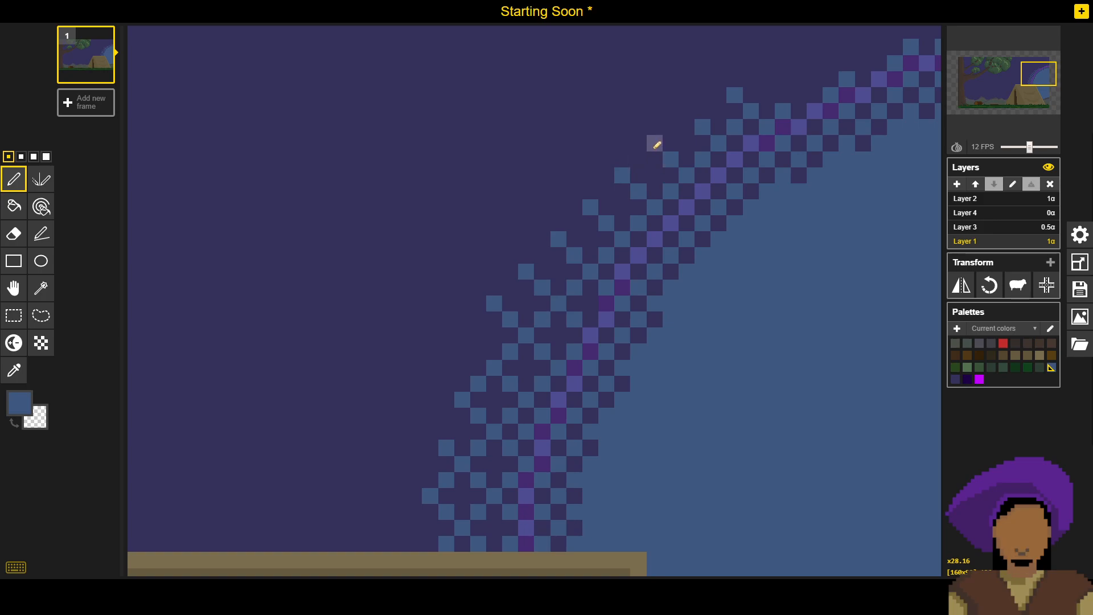
click(687, 111)
click(719, 79)
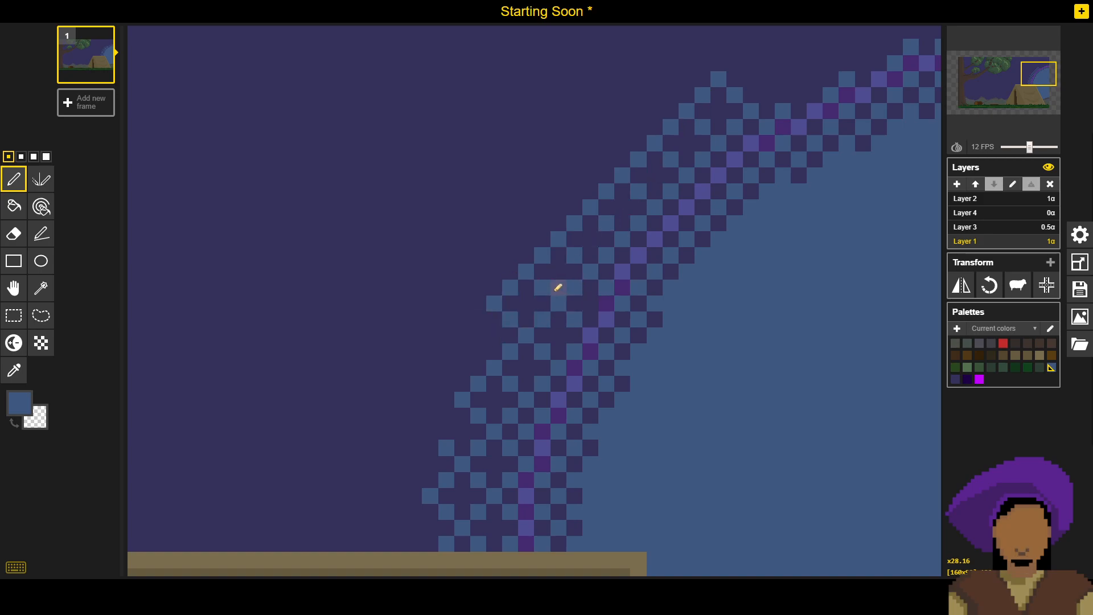
Step: Cover one stray blue pixel on the dither's outer edge and one near its upper end with sky purple, resampling the blue after each
alt+click(461, 251)
click(508, 287)
alt+click(493, 303)
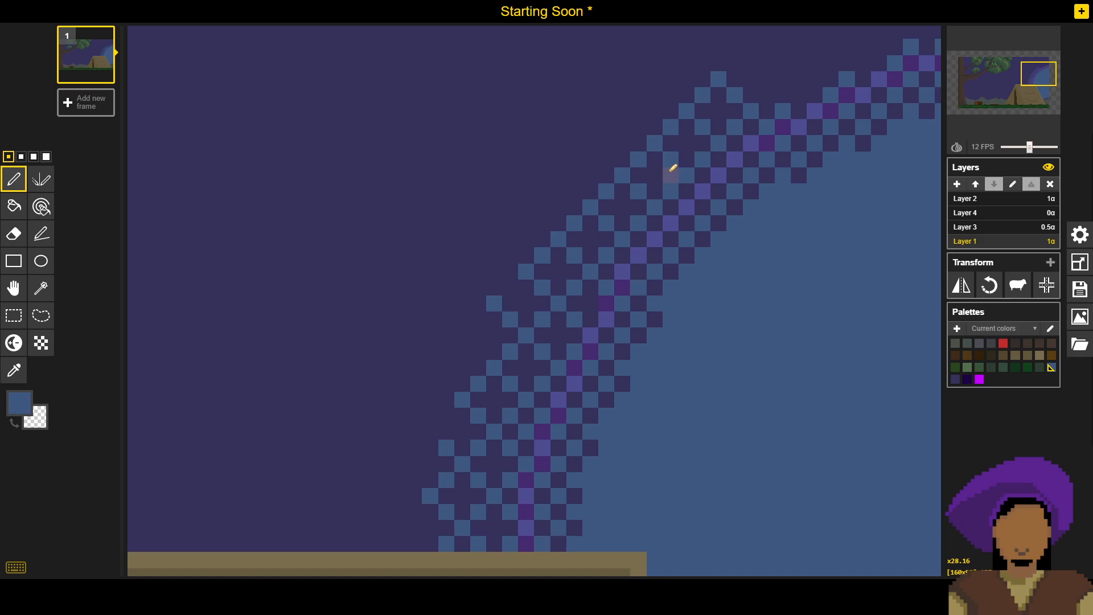
drag(653, 191, 562, 313)
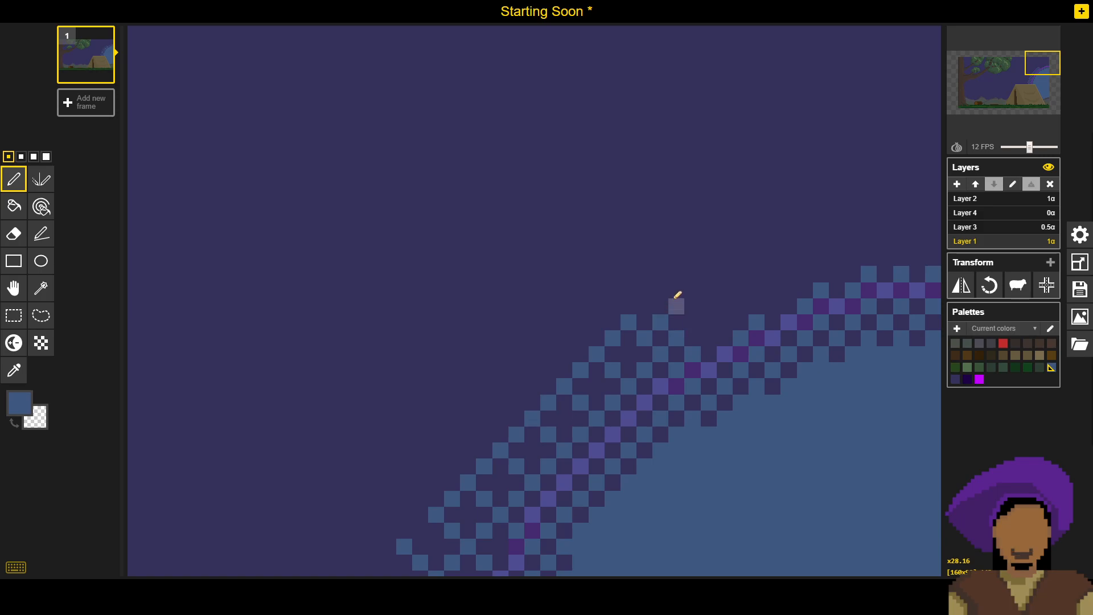
alt+click(692, 274)
click(667, 321)
alt+click(676, 336)
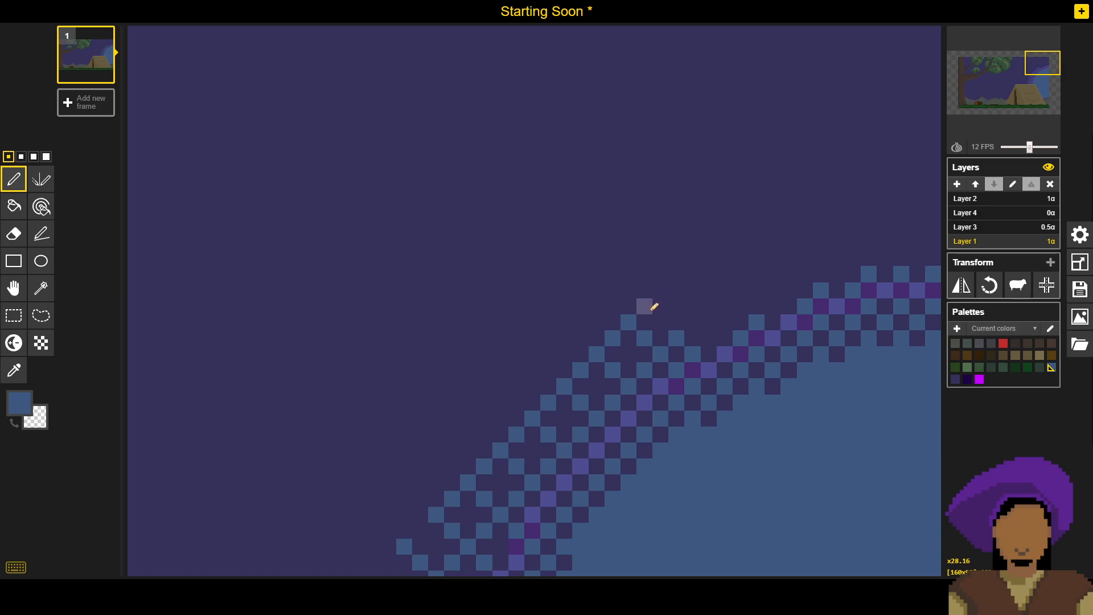
Step: Extend the blue checkerboard diagonally from the dither's upper end toward the flatter top of the circle
click(692, 322)
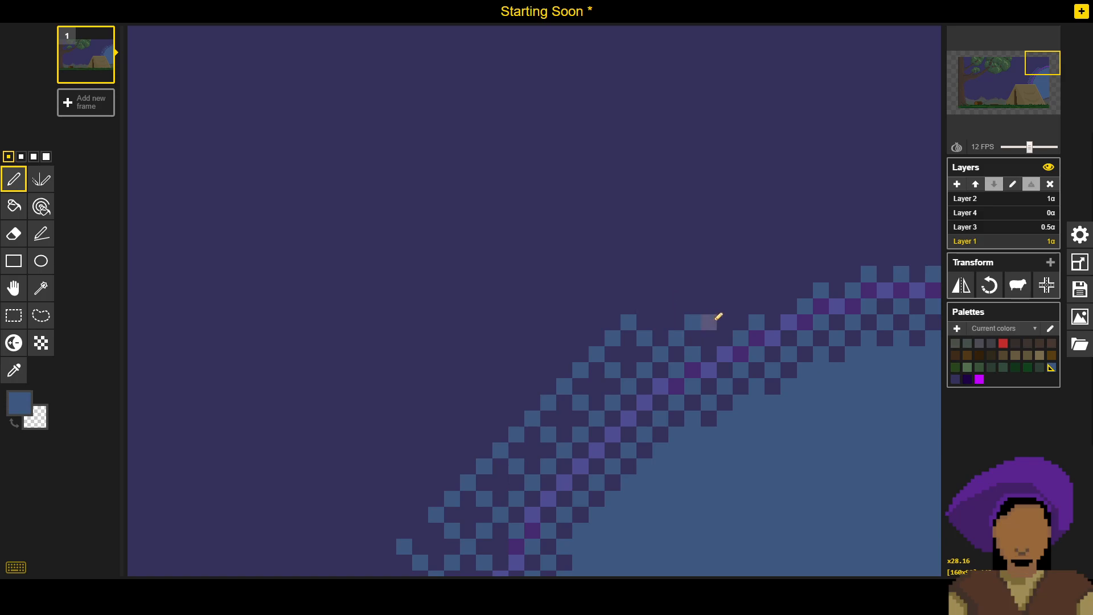
click(712, 306)
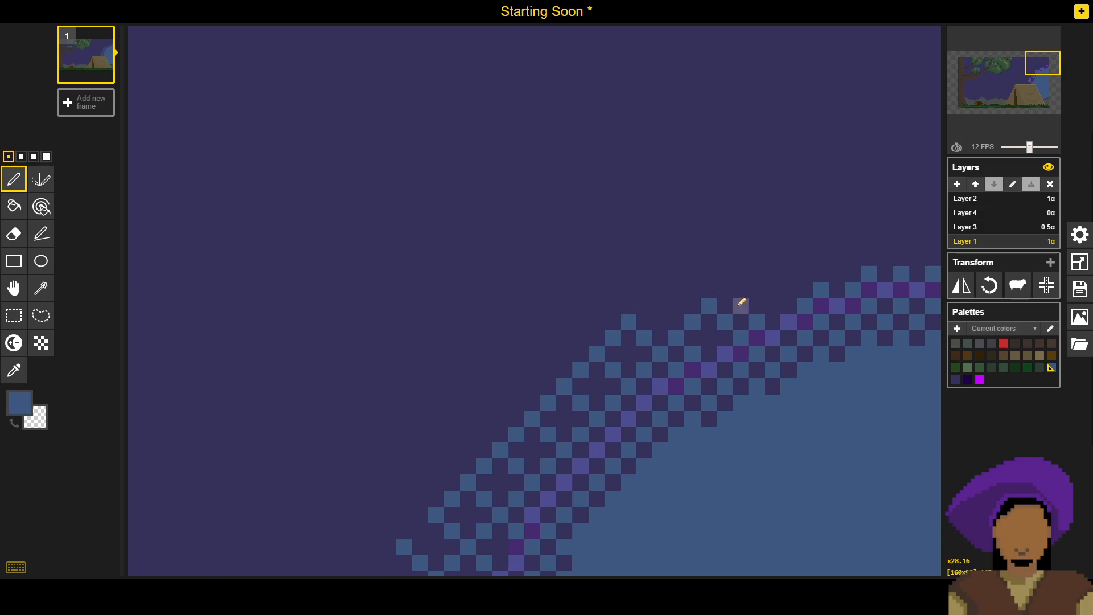
click(724, 291)
click(756, 291)
click(740, 274)
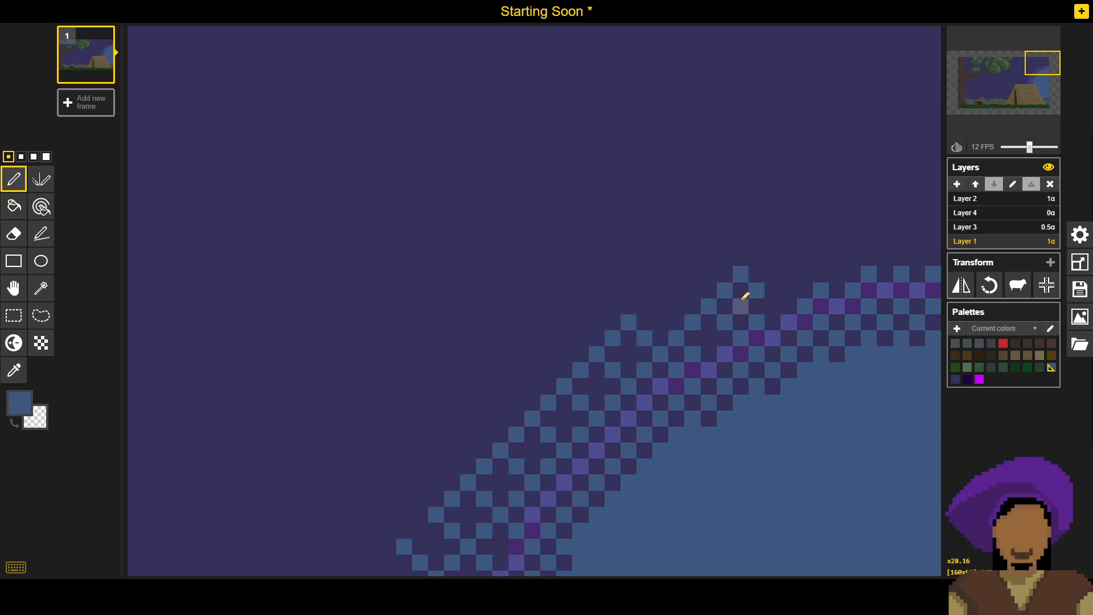
Step: Place further blue pixels above the upper end of the dither and along its outer edge to widen the checkerboard
click(757, 259)
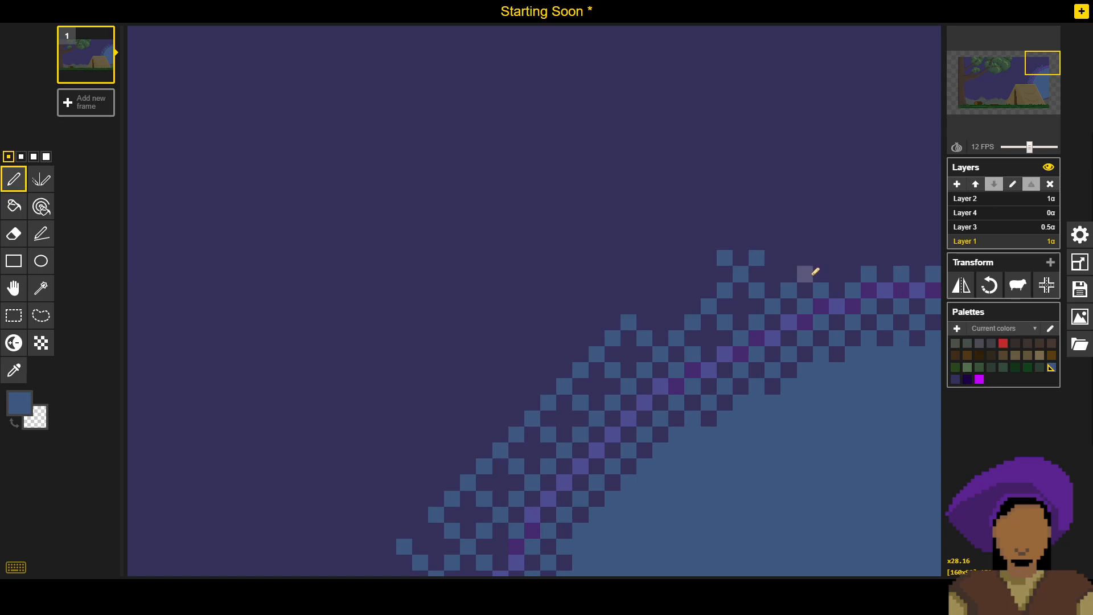
click(789, 258)
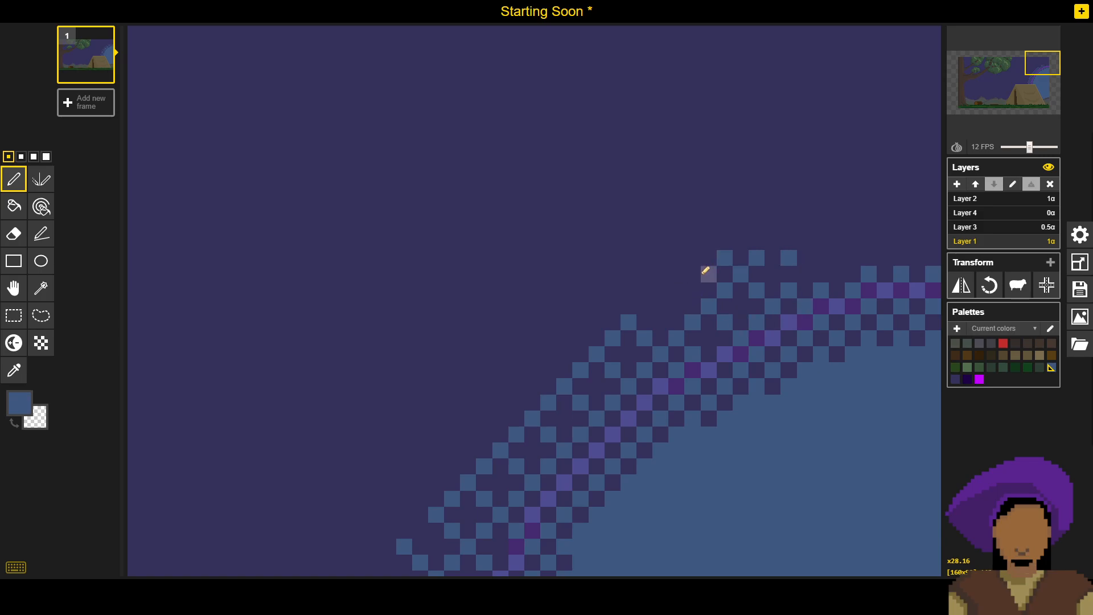
click(694, 290)
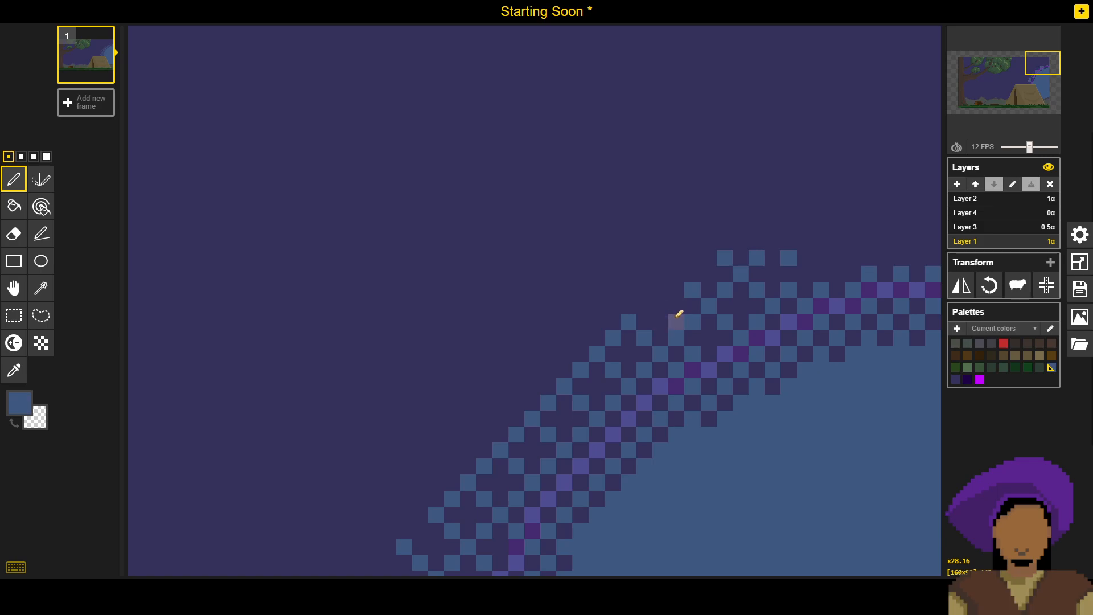
click(673, 307)
click(676, 307)
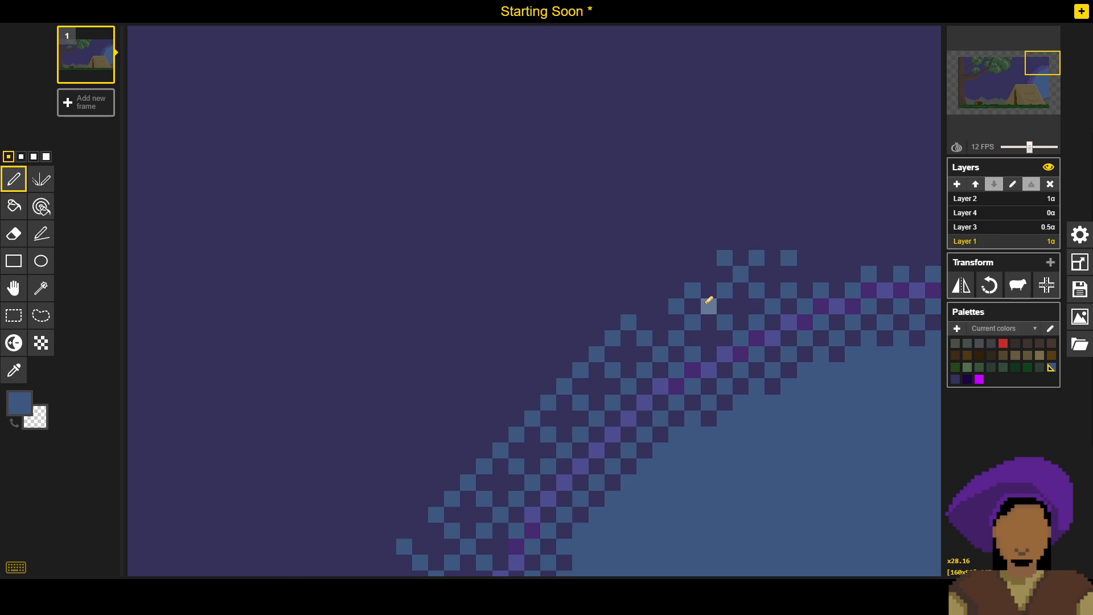
Step: Cover an outer-edge blue pixel with sky purple, add a sampled blue pixel diagonally above it, and resample the sky purple
alt+click(691, 274)
click(692, 290)
key(alt)
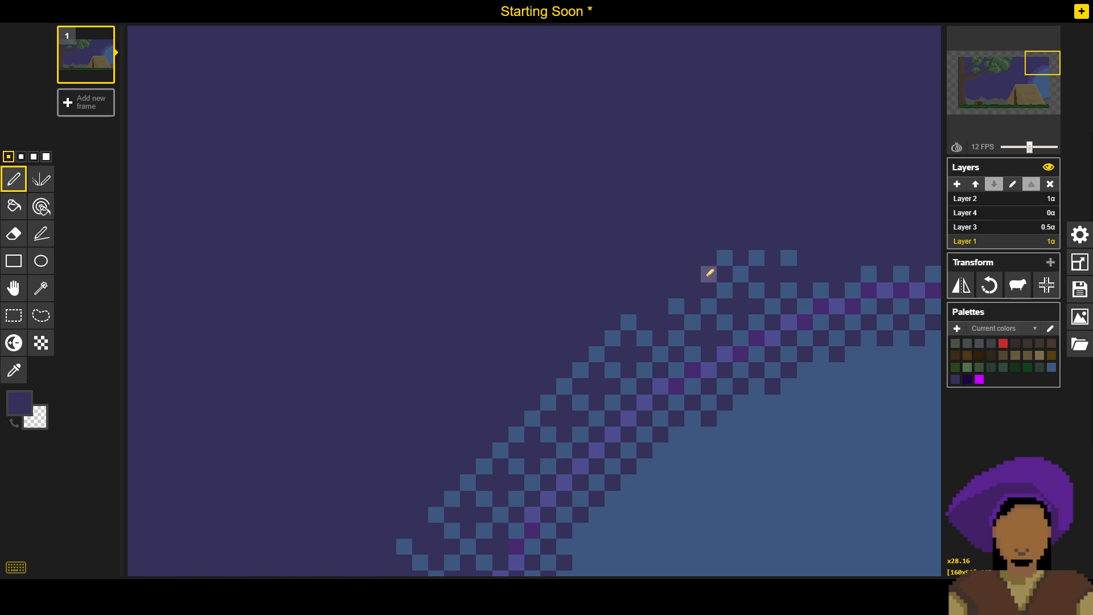
key(alt)
click(736, 268)
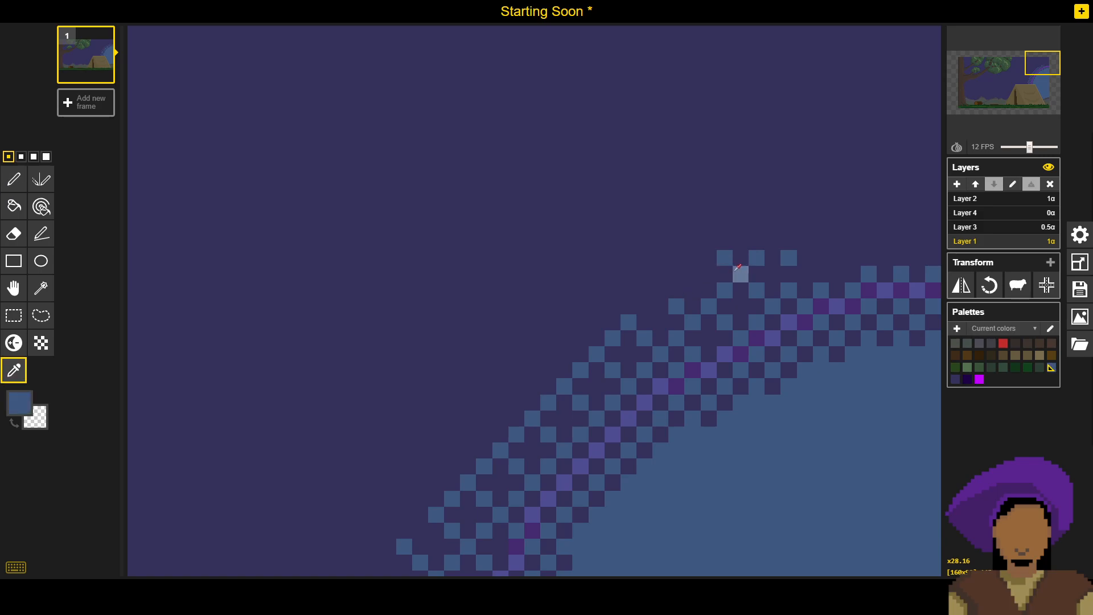
click(711, 272)
alt+click(731, 246)
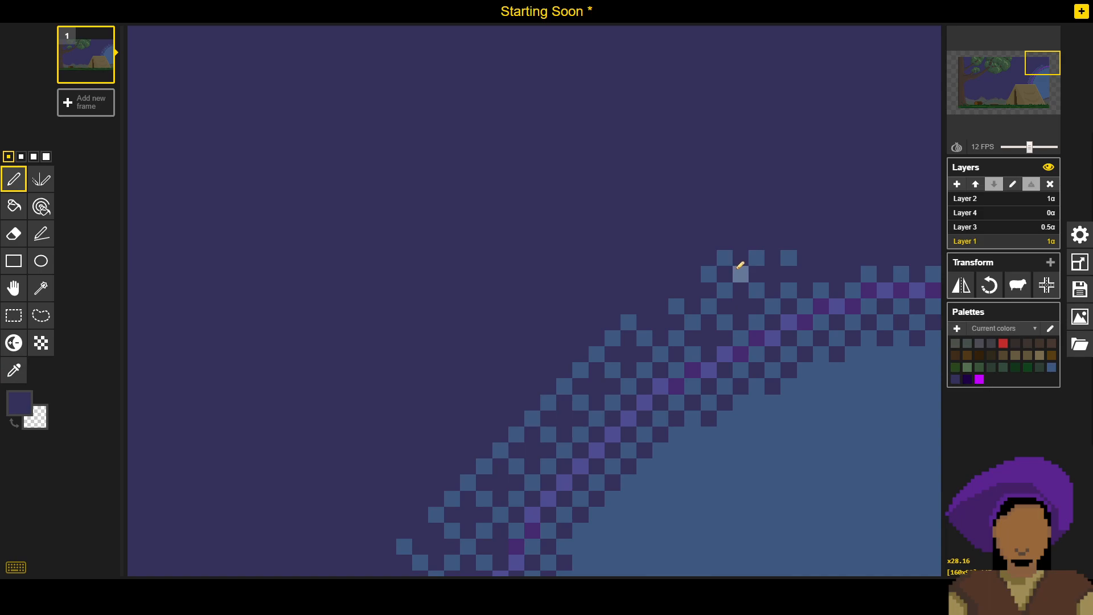
Step: Add a sampled blue pixel to the dither's upper end, and touch up a spot nearer the circle with sky purple, resampling the blue
alt+click(757, 256)
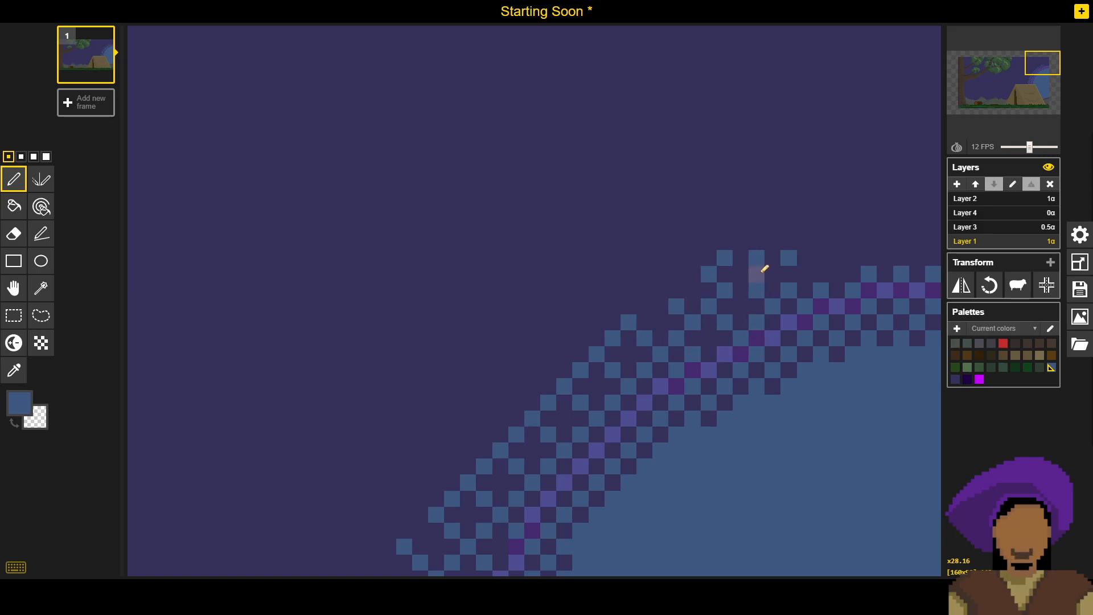
click(741, 272)
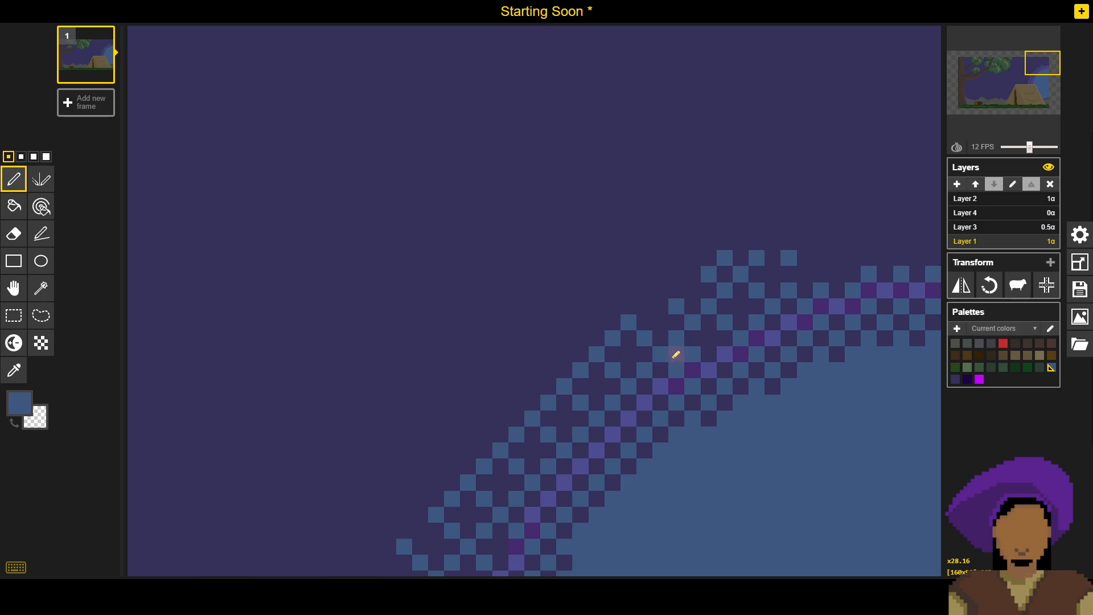
alt+click(644, 289)
drag(696, 339, 690, 351)
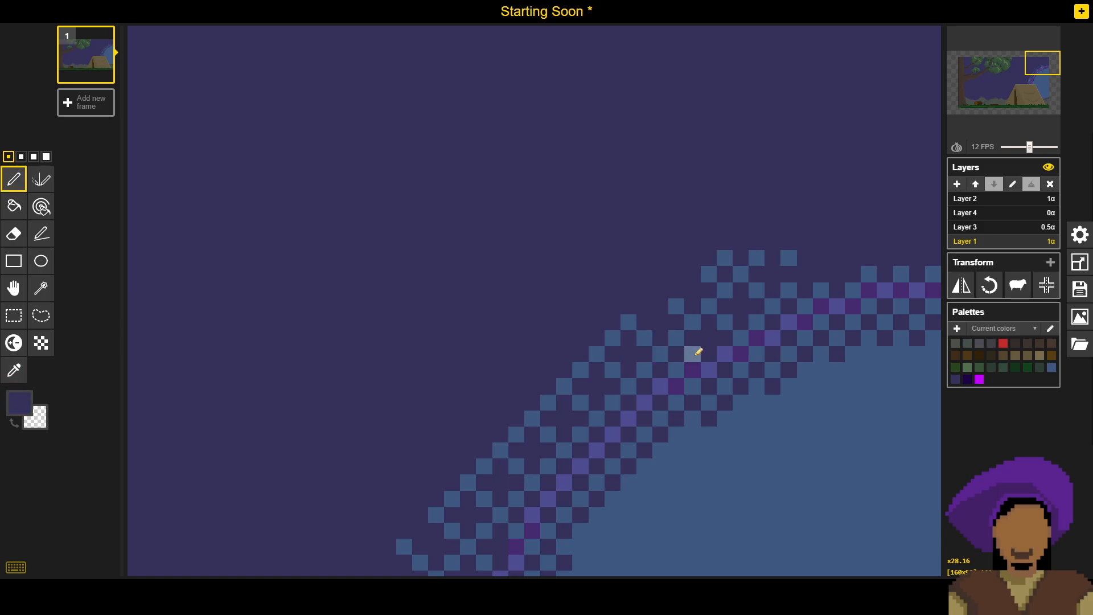
alt+click(677, 307)
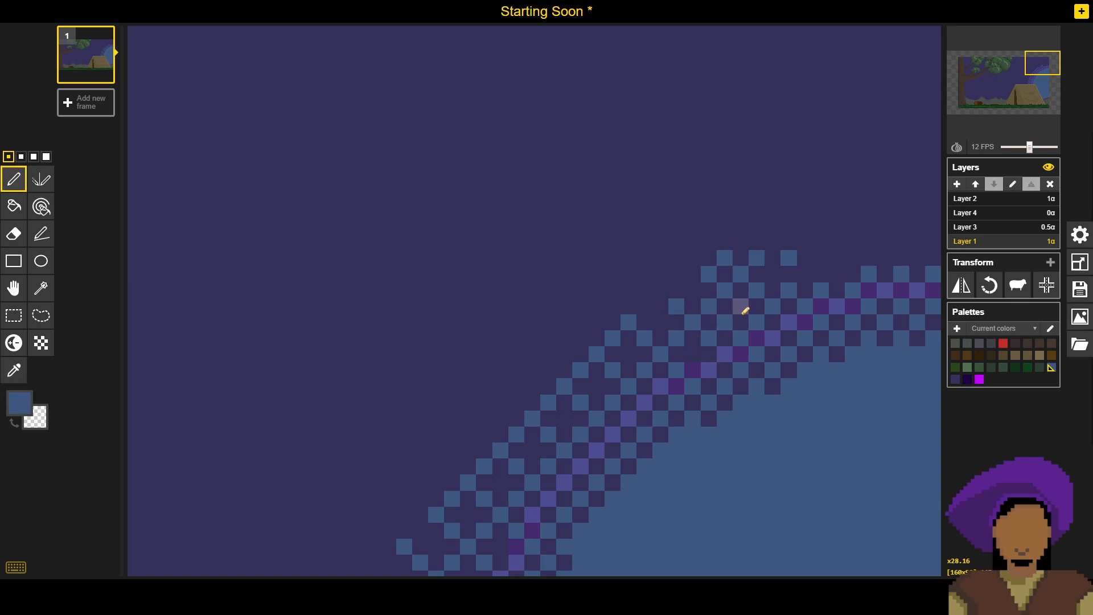
Step: Cover stray blue pixels inside the dither's upper end with sampled sky purple, and resample the blue
alt+click(659, 254)
drag(723, 308, 725, 323)
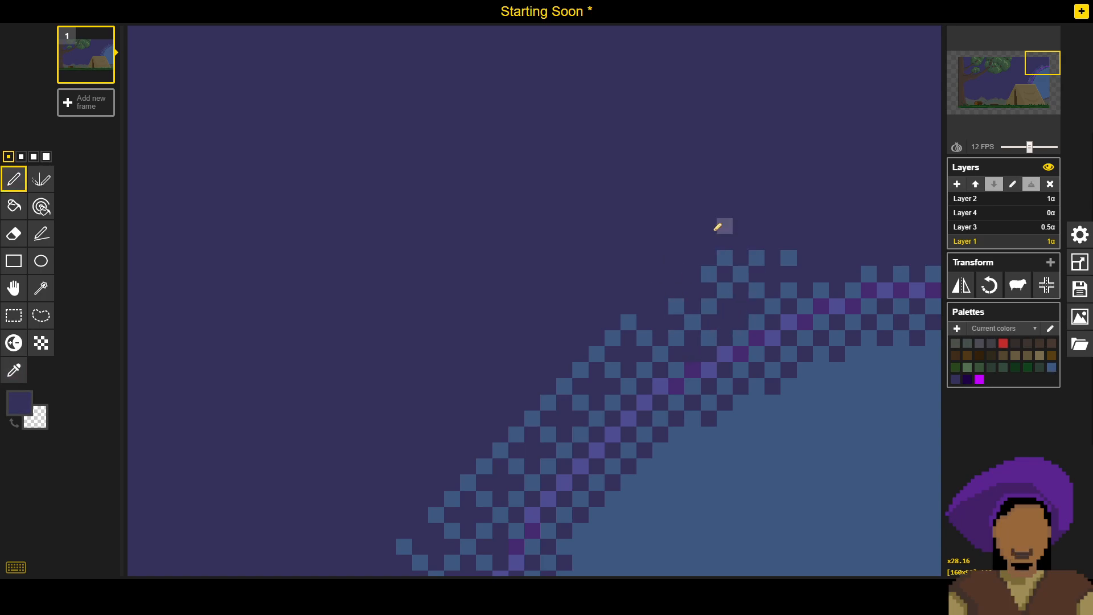
alt+click(666, 256)
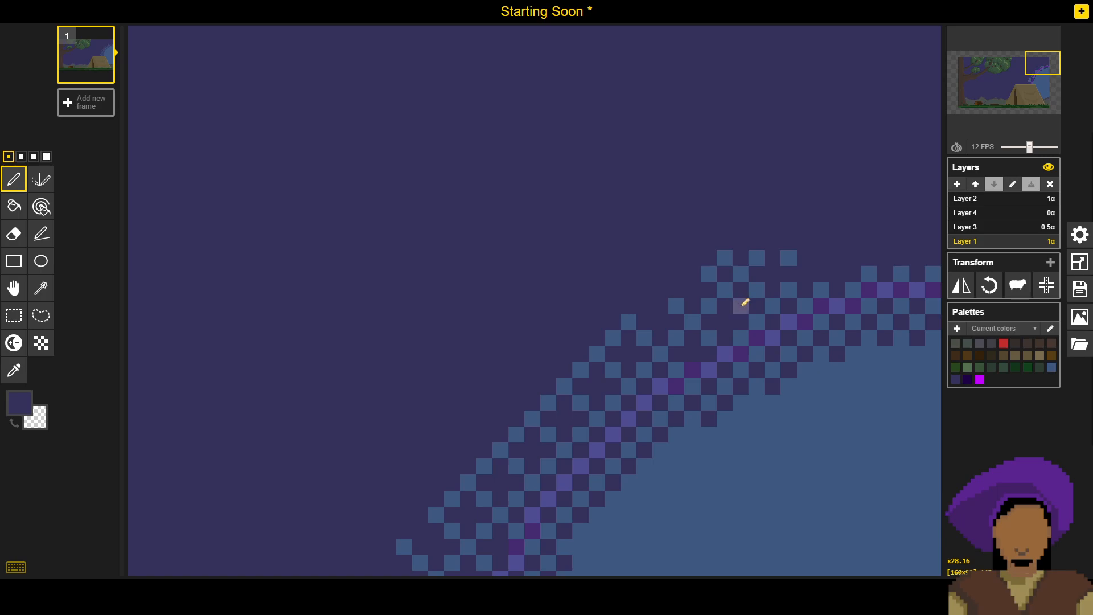
click(756, 291)
alt+click(757, 292)
alt+click(727, 289)
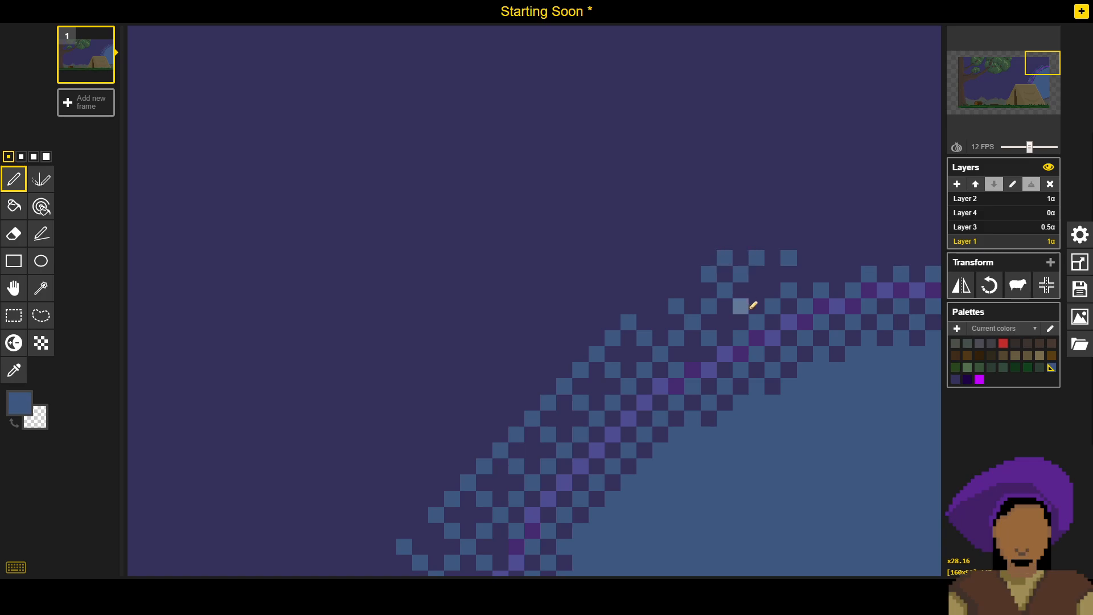
Step: Cover an outer-edge blue pixel with sky purple, and add a sampled blue pixel on the side toward the circle's top
alt+click(712, 250)
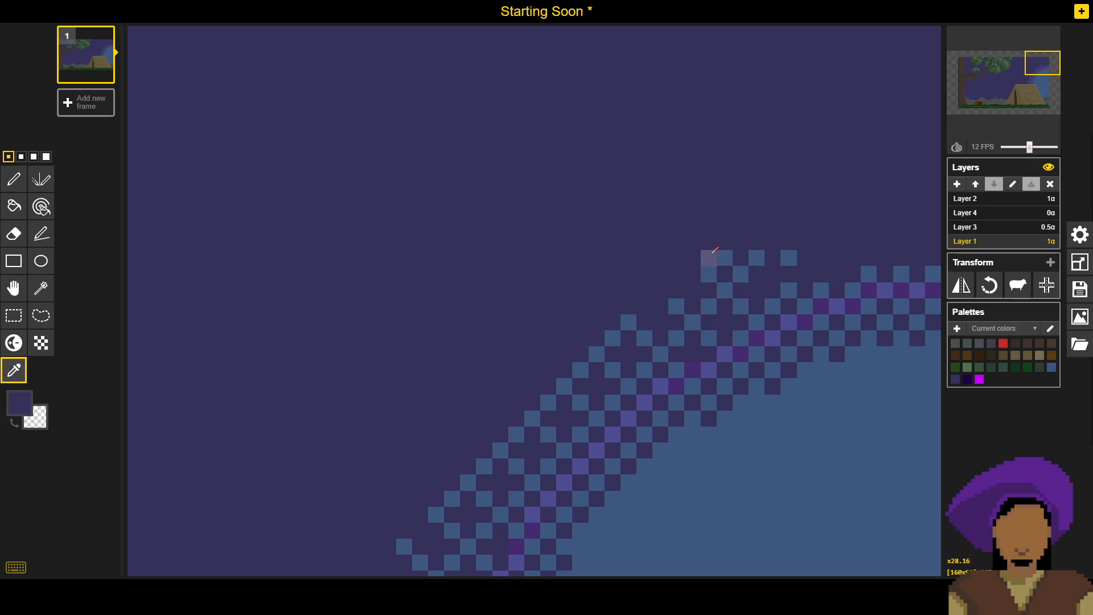
click(709, 273)
alt+click(740, 274)
click(771, 272)
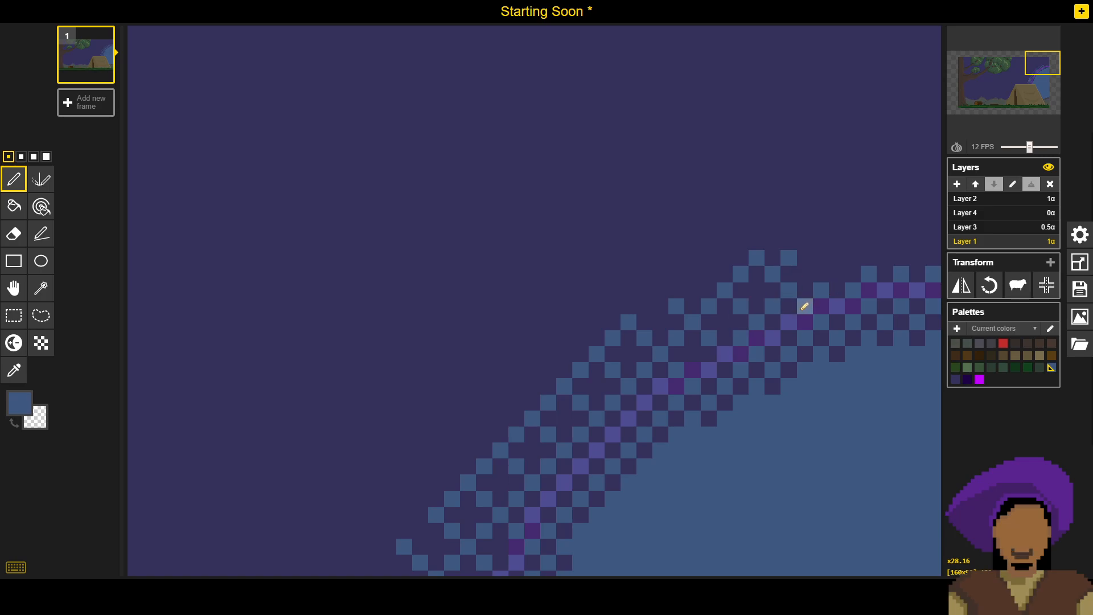
Step: Draw a short blue diagonal rising above the circle's flatter top, and add single blue pixels beside it on the dither's outer edge
mouse_move(853, 258)
mouse_down()
mouse_move(869, 227)
mouse_move(885, 226)
mouse_up()
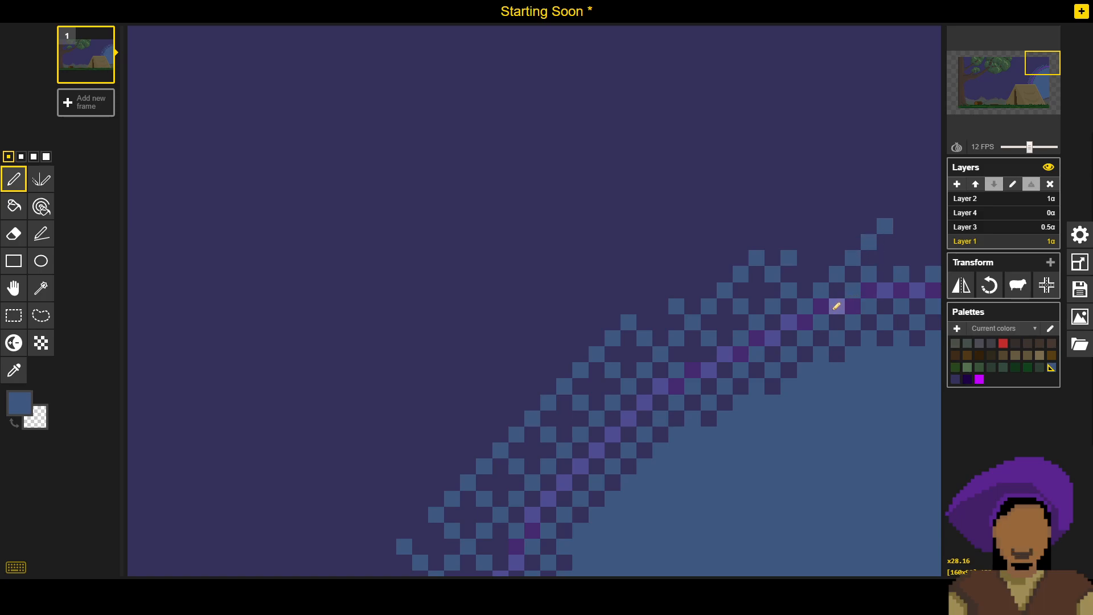
click(805, 242)
click(853, 226)
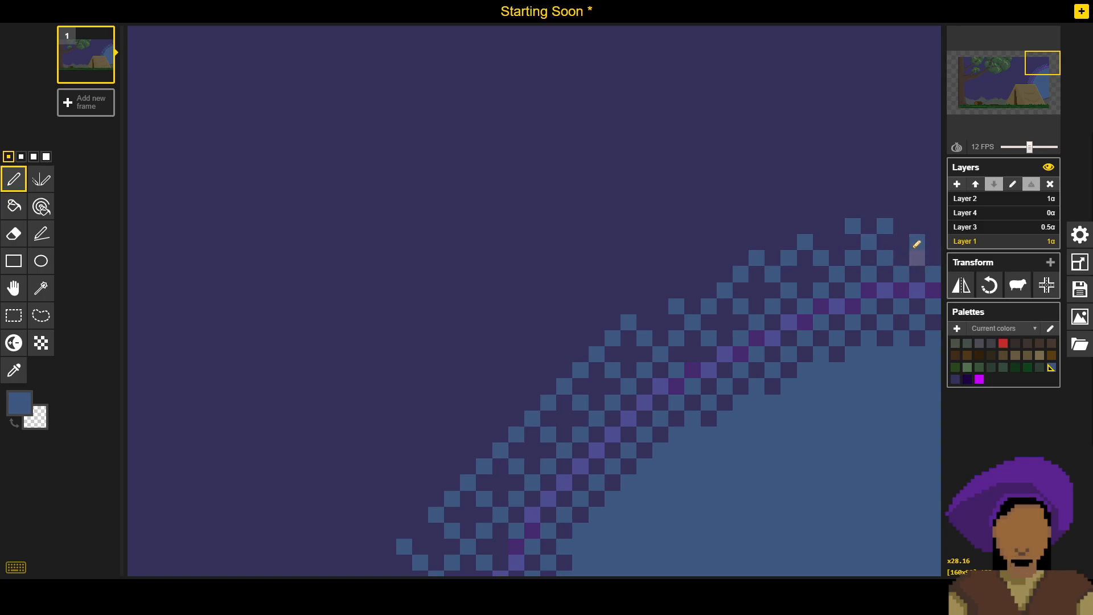
Step: Cover the misplaced blue pixel above the circle's top with sampled sky purple, and resample the blue
key(o)
click(918, 211)
key(p)
click(917, 242)
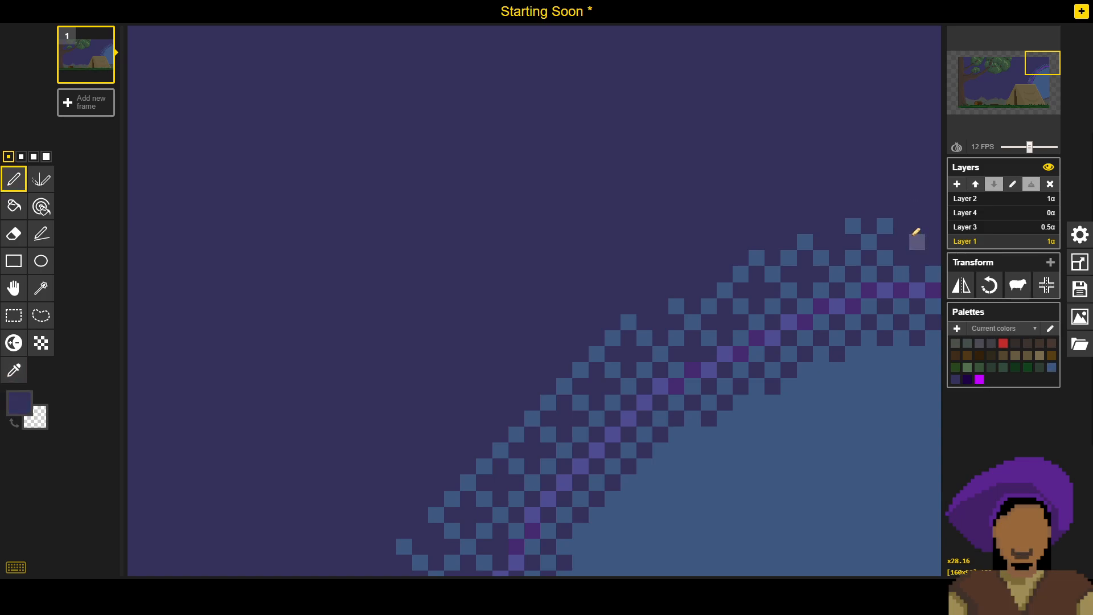
key(o)
click(886, 227)
key(p)
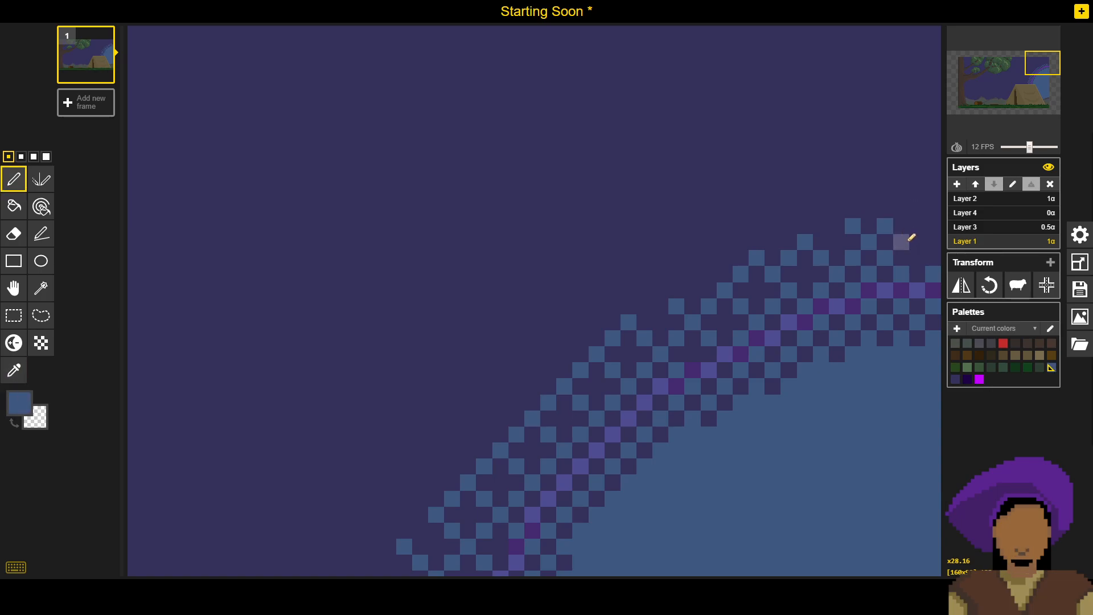
Step: Place a blue pixel one row higher above the circle's top, and cover the outermost pixel of that row with sky purple
click(917, 229)
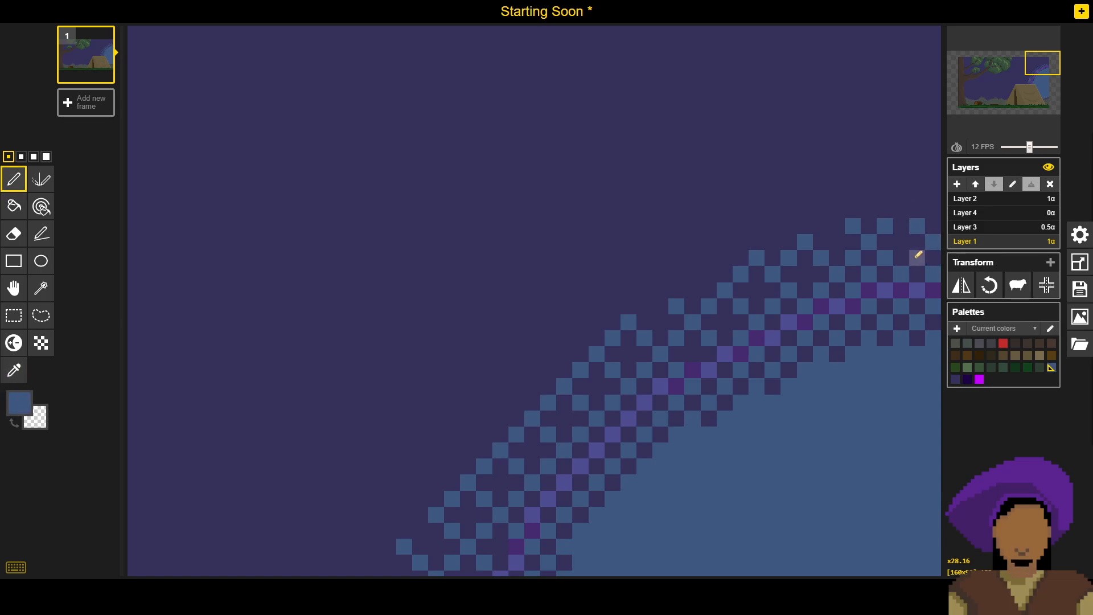
key(o)
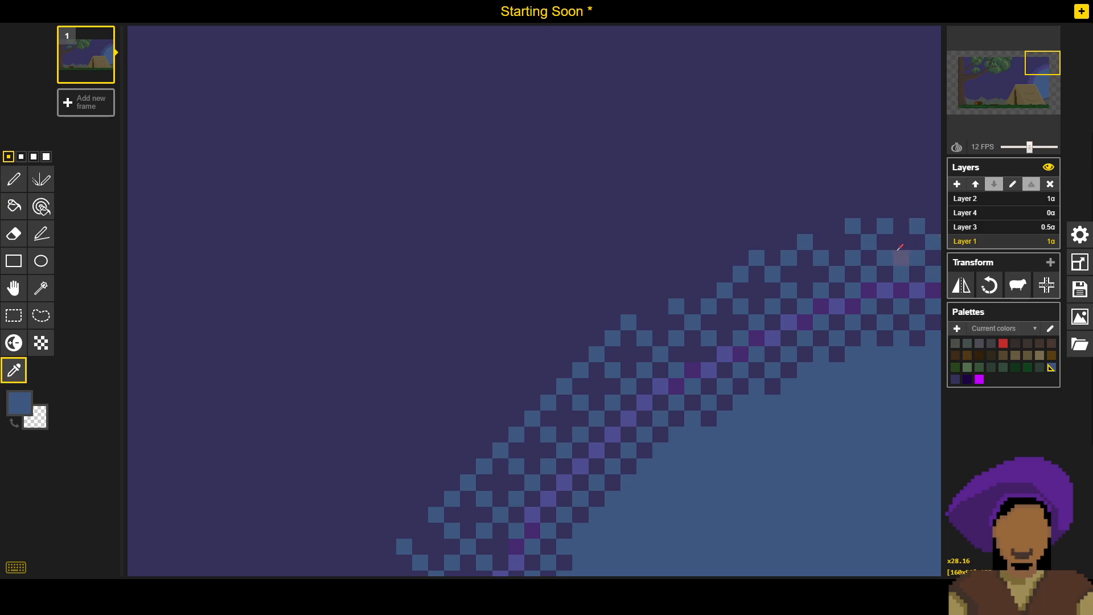
click(903, 227)
key(p)
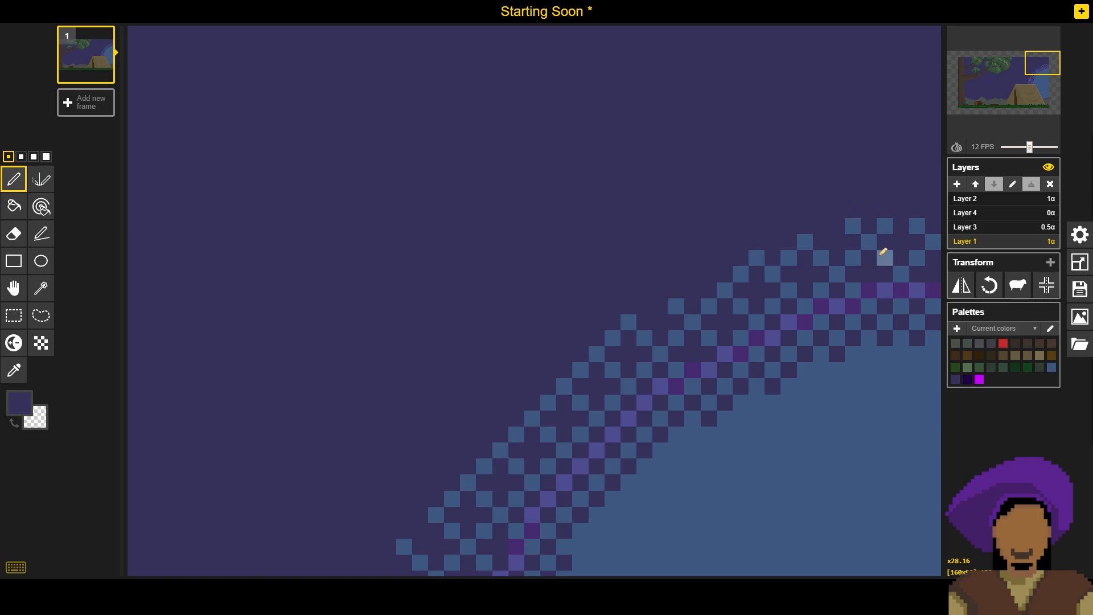
key(o)
key(p)
click(850, 228)
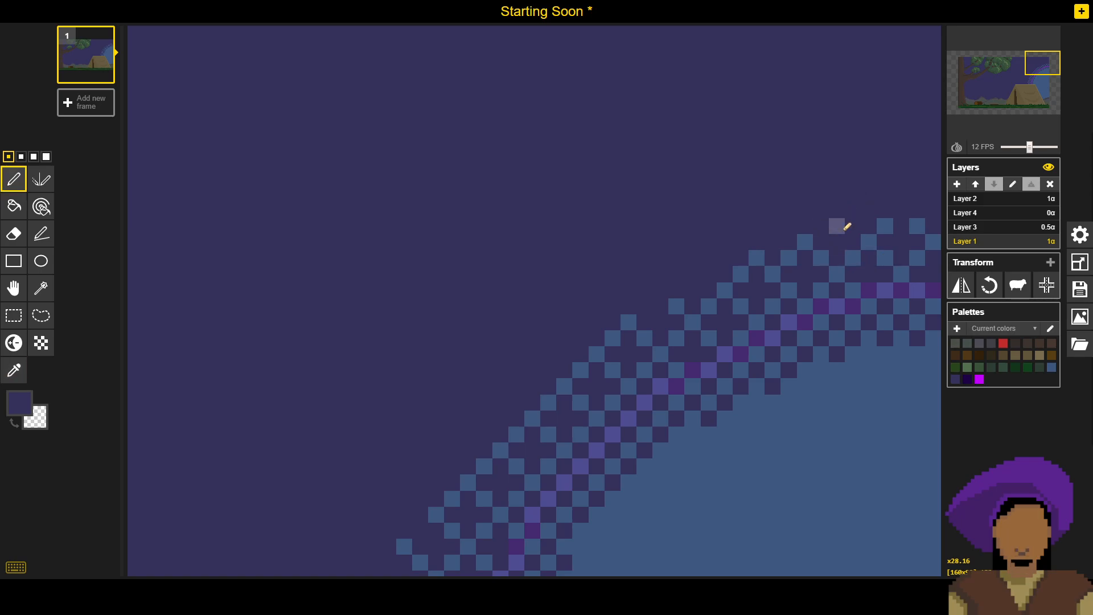
Step: Sample the blue and place checkerboard pixels along the dither's upper outer edge, with one a row higher between them
key(o)
click(805, 242)
key(p)
click(821, 226)
click(852, 226)
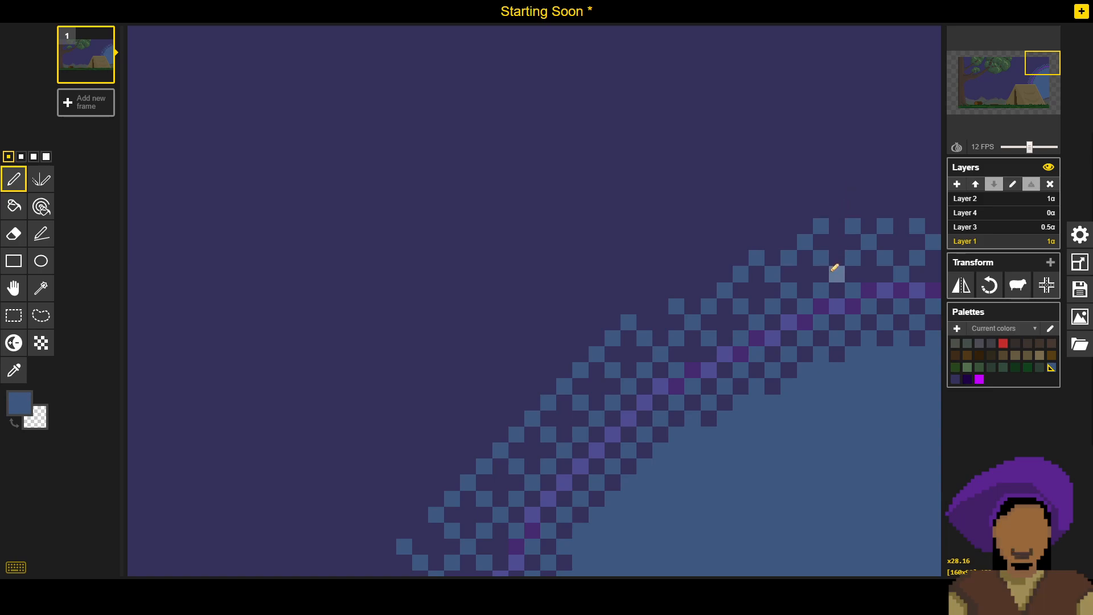
click(838, 211)
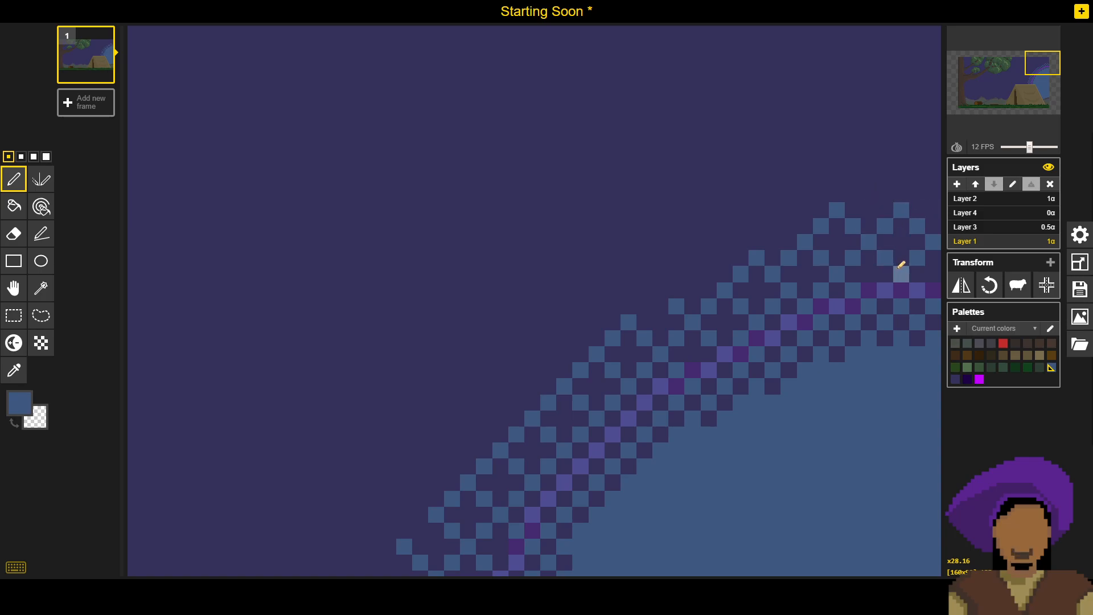
Step: Add a new outermost row of alternating blue pixels above the circle's top, plus one pixel stepping down the outer edge
click(917, 194)
click(885, 194)
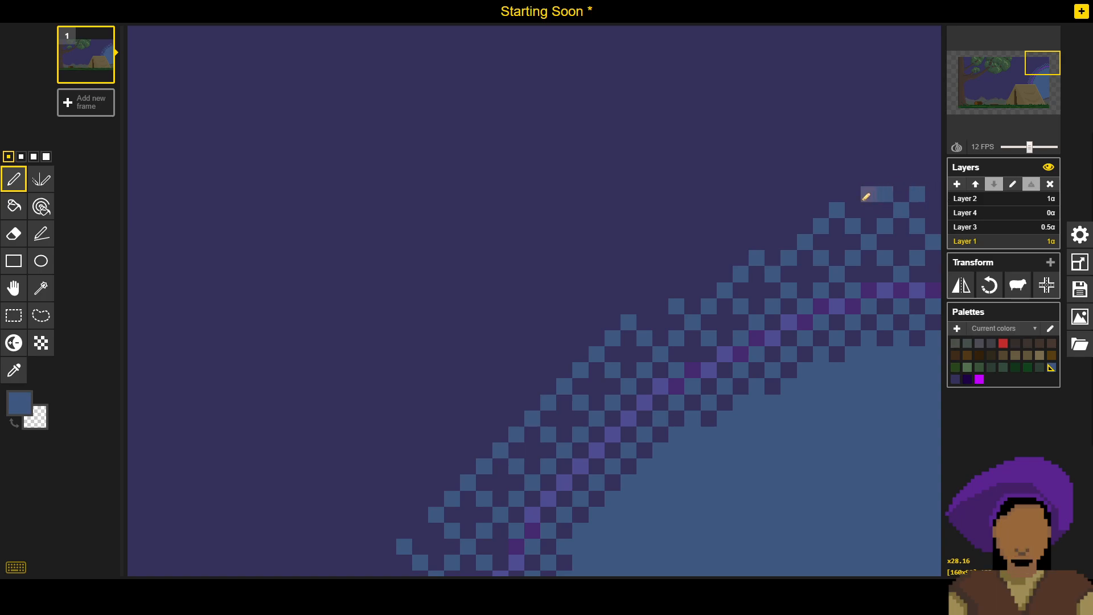
click(853, 194)
click(821, 193)
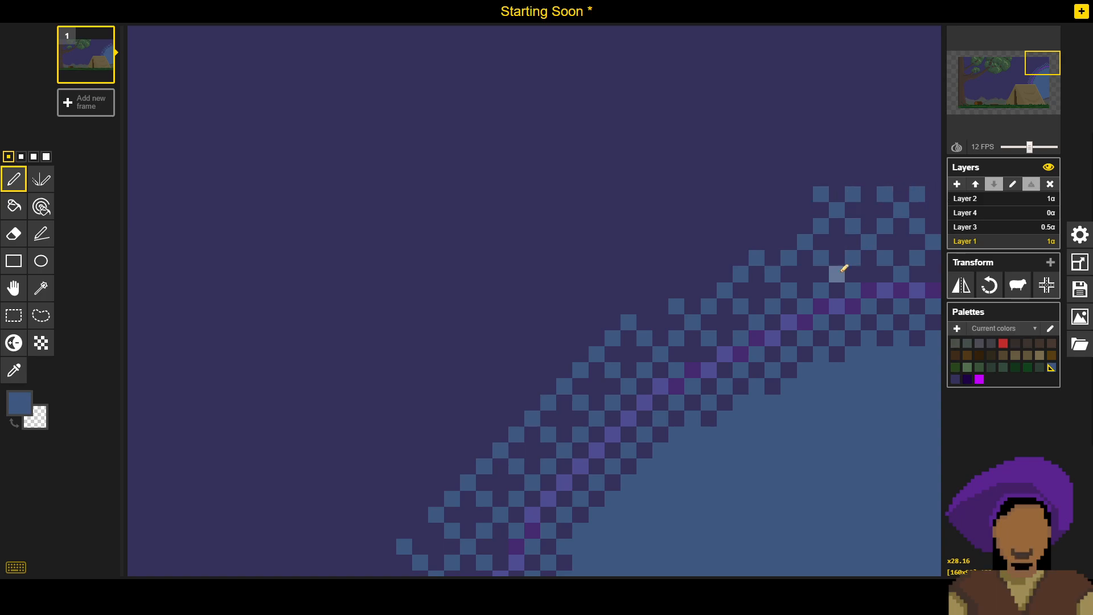
click(789, 226)
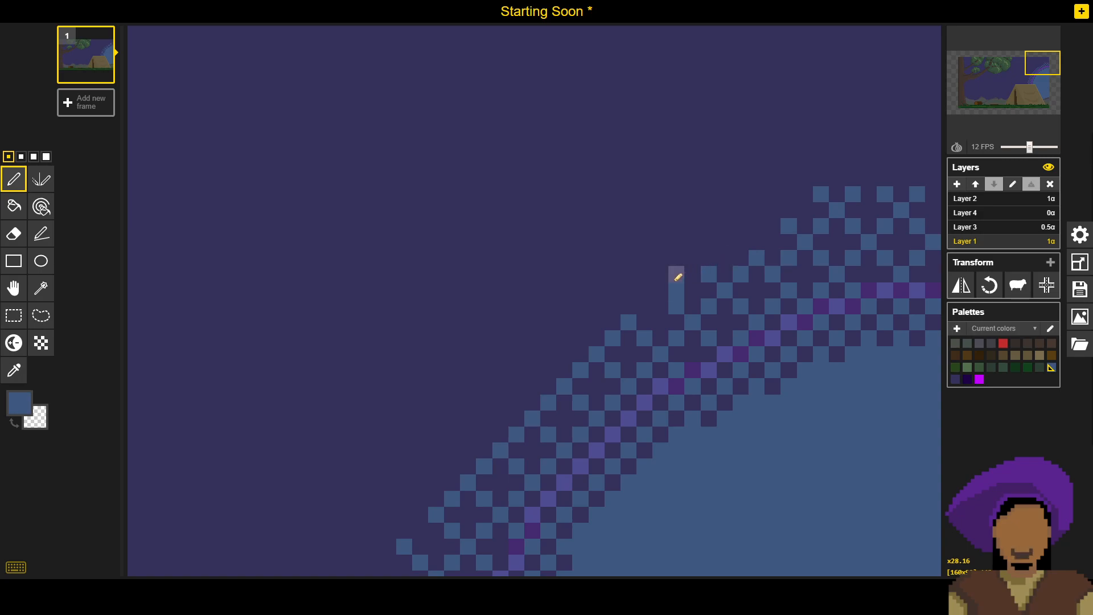
Step: Undo the misplaced blue pixel, and fill the gaps along the dither's outer edge with single blue pixels
key(ctrl+z)
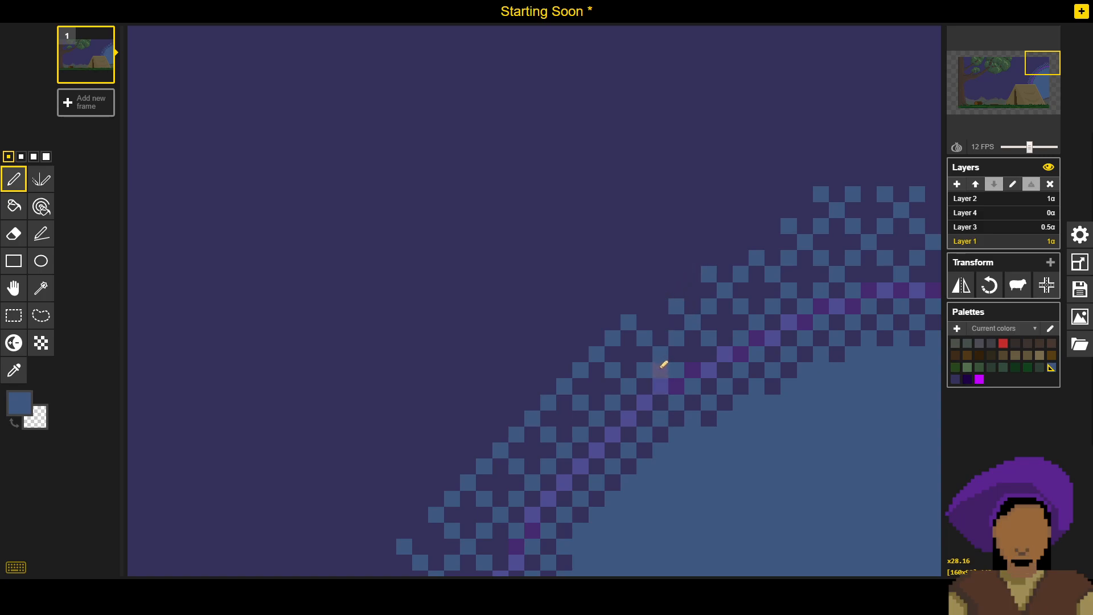
click(661, 290)
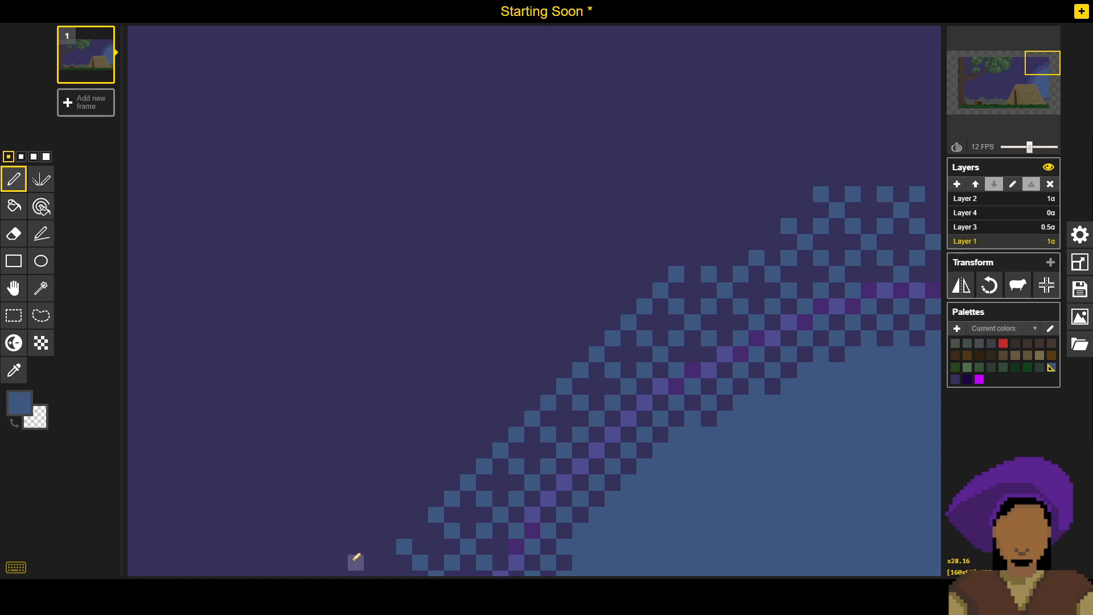
drag(353, 558, 413, 476)
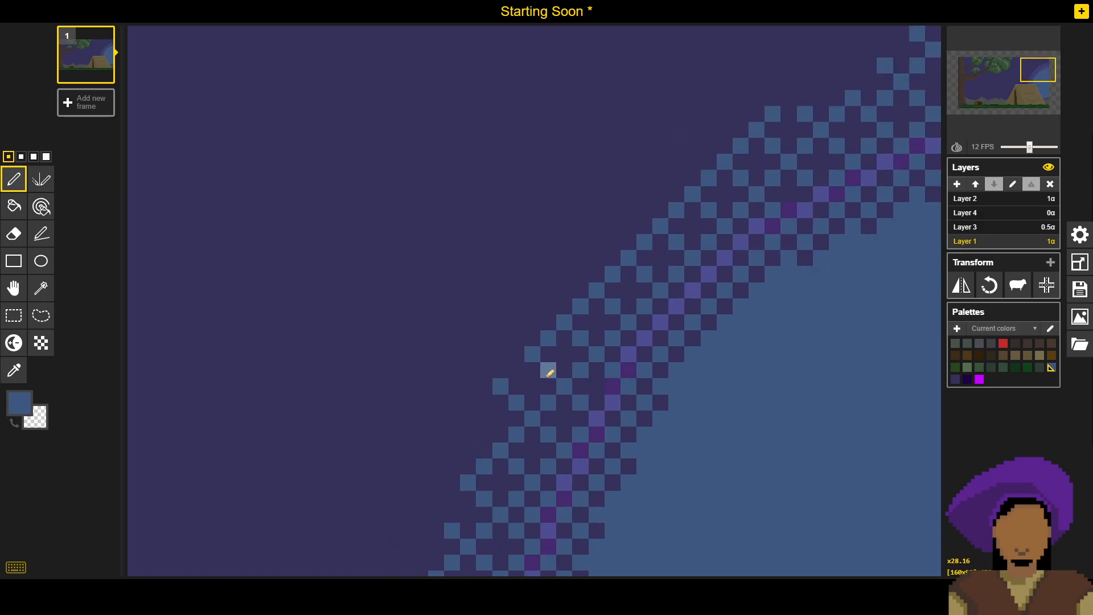
drag(517, 386, 517, 402)
right_click(516, 387)
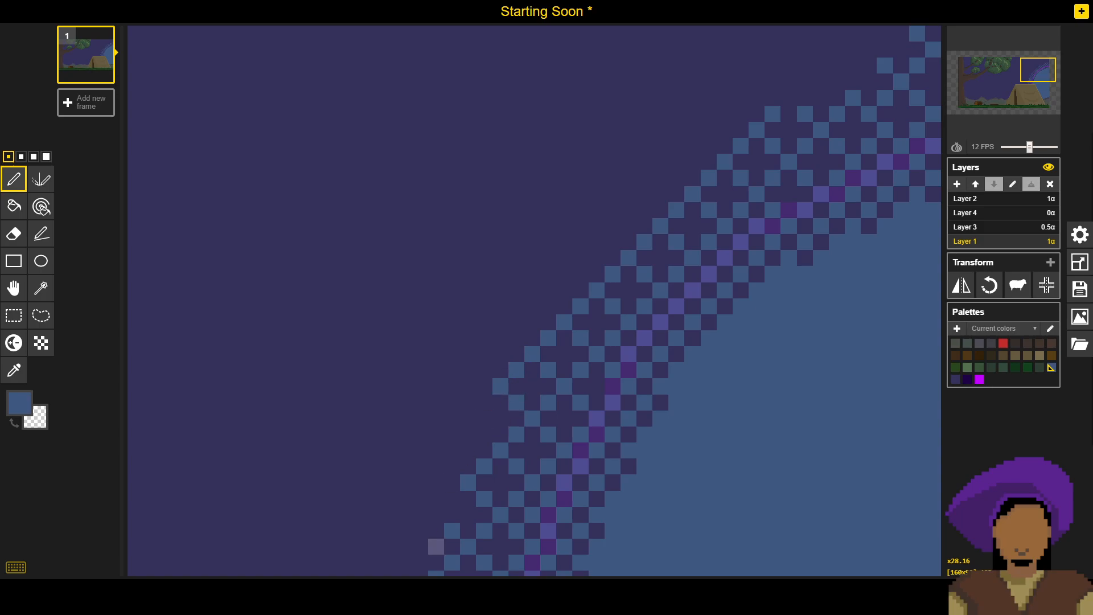
Step: Place widely spaced blue pixels beyond the dither's outer edge, in a column rising from the tent roof and following the curve upward
scroll(617, 356, down, 4)
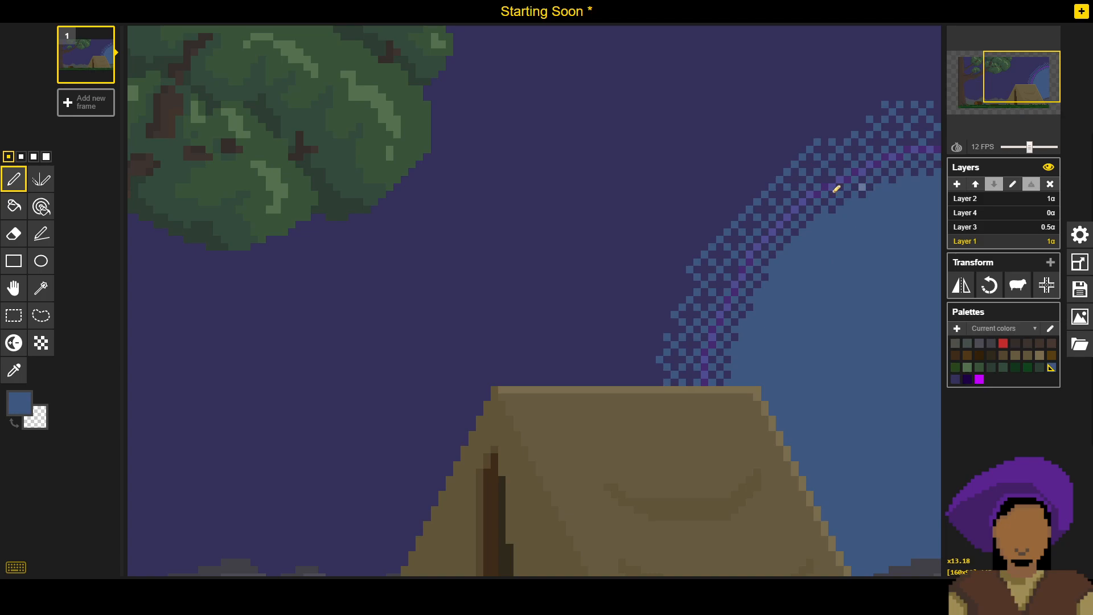
scroll(826, 151, up, 7)
scroll(856, 171, down, 7)
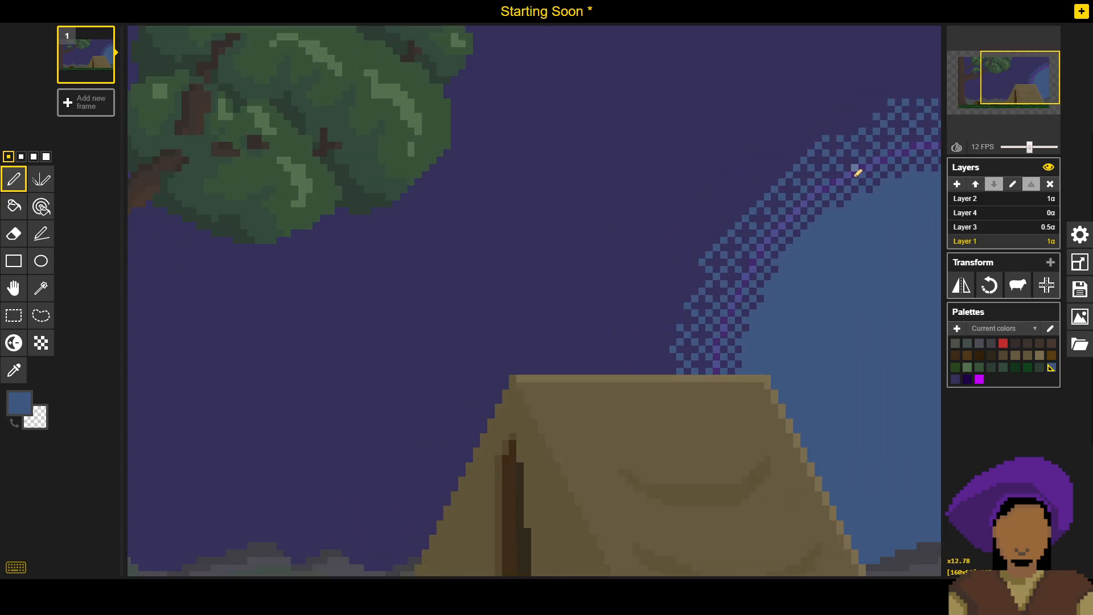
scroll(792, 229, up, 4)
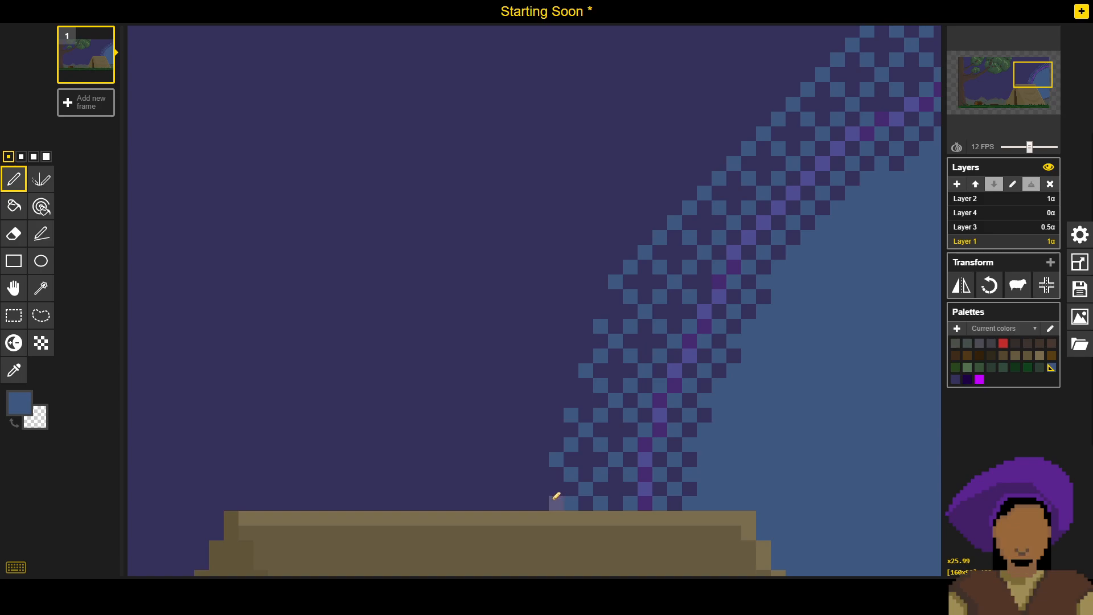
click(541, 502)
click(542, 474)
click(542, 444)
click(541, 414)
click(542, 356)
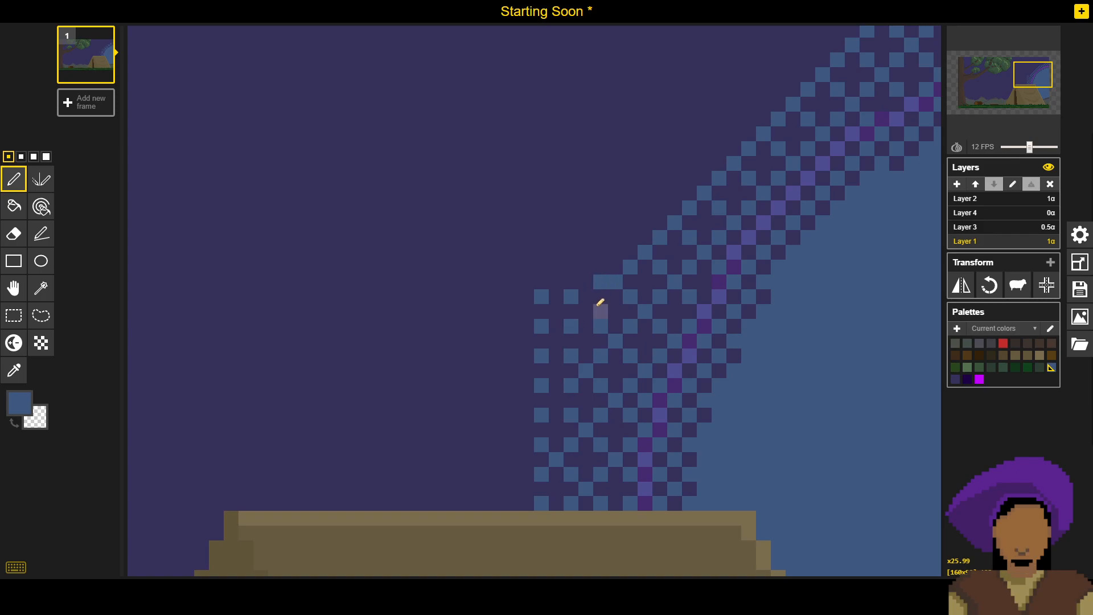
click(574, 267)
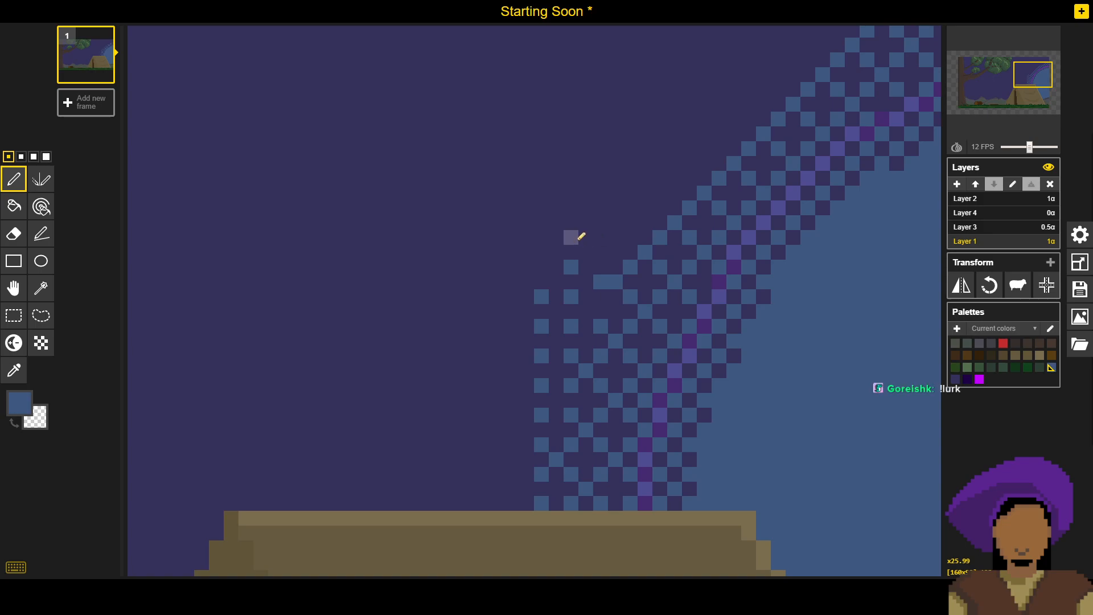
click(601, 238)
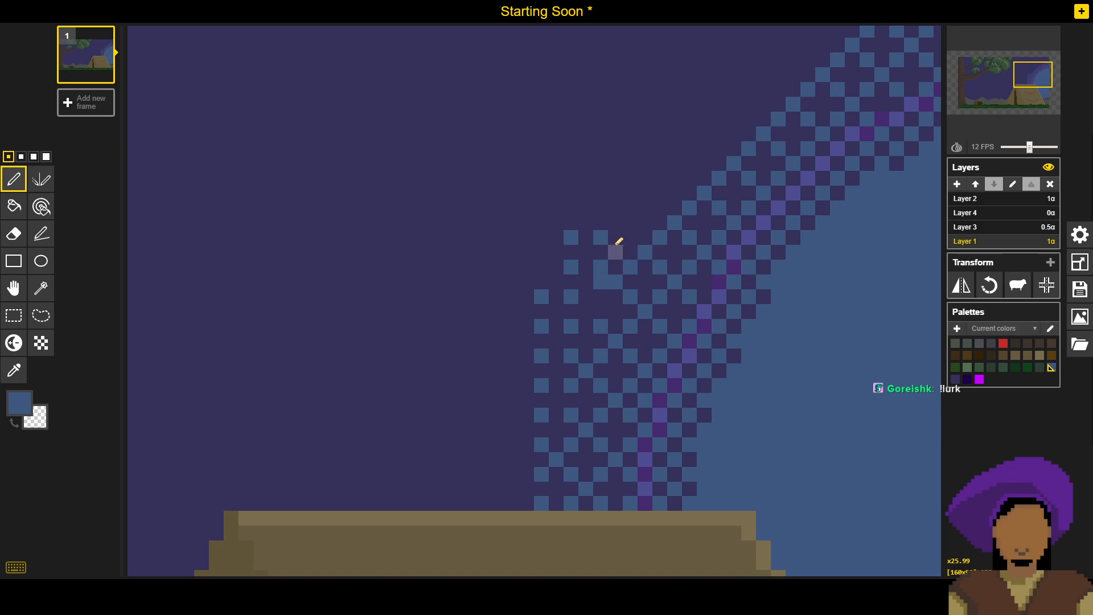
Step: Cover the extra blue pixel that touches its neighbours near the upper end of the spaced pixels with sky purple, and resample the blue
key(o)
click(629, 222)
key(p)
click(604, 277)
key(o)
key(p)
key(o)
click(603, 290)
key(p)
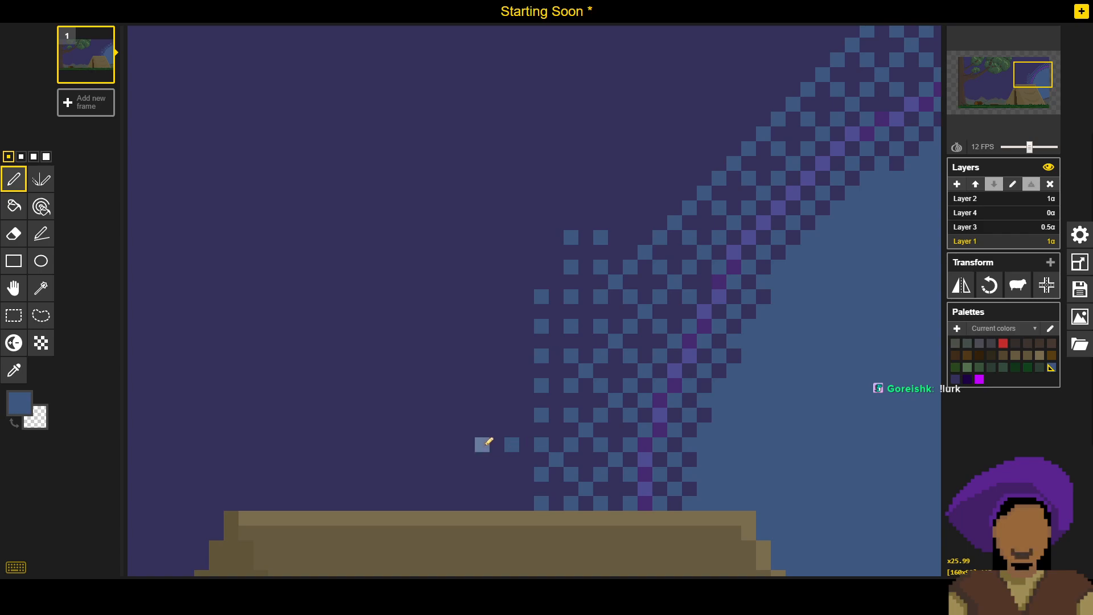
Step: Place a sparser grid of blue pixels, two columns by three rows, just above the tent roof outside the existing dither
click(482, 445)
click(482, 474)
click(512, 474)
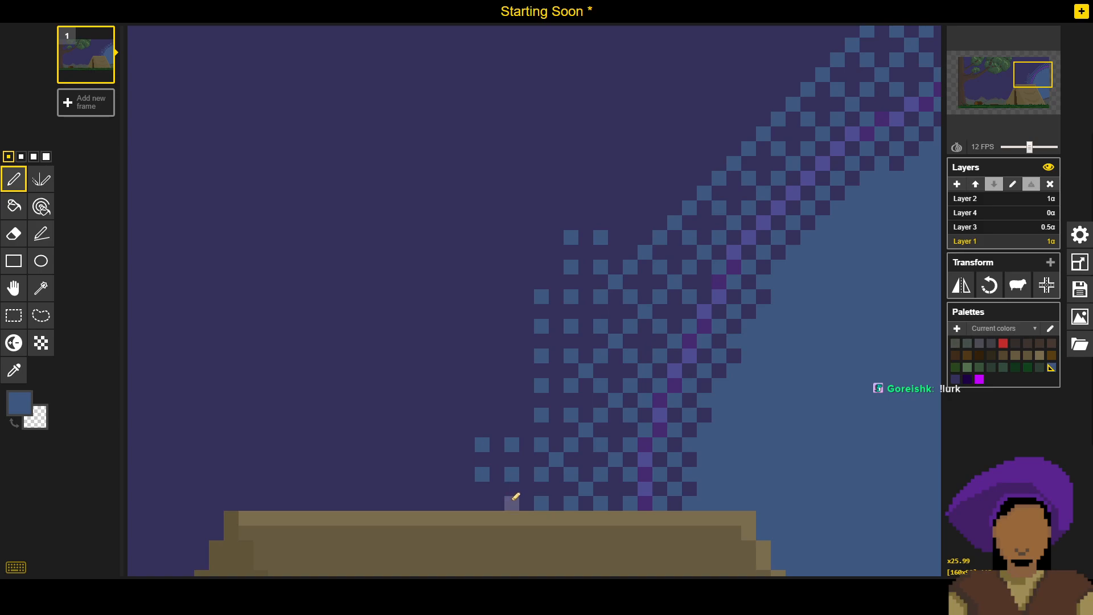
click(482, 504)
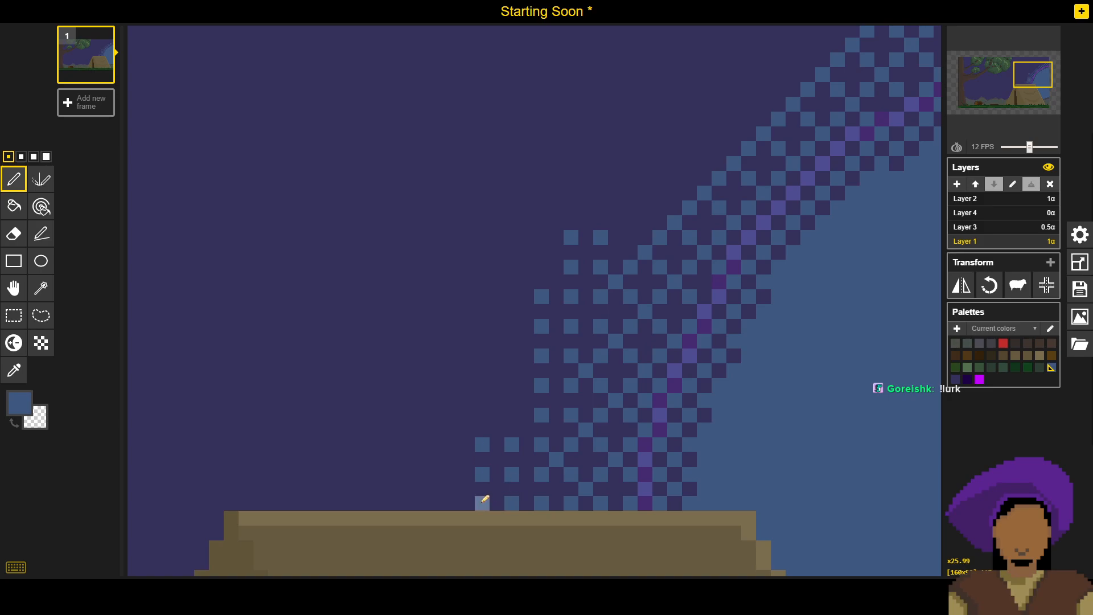
Step: Extend the sparse grid of blue pixels up the outer edge of the dither above the tent roof, keeping one-pixel gaps
click(512, 414)
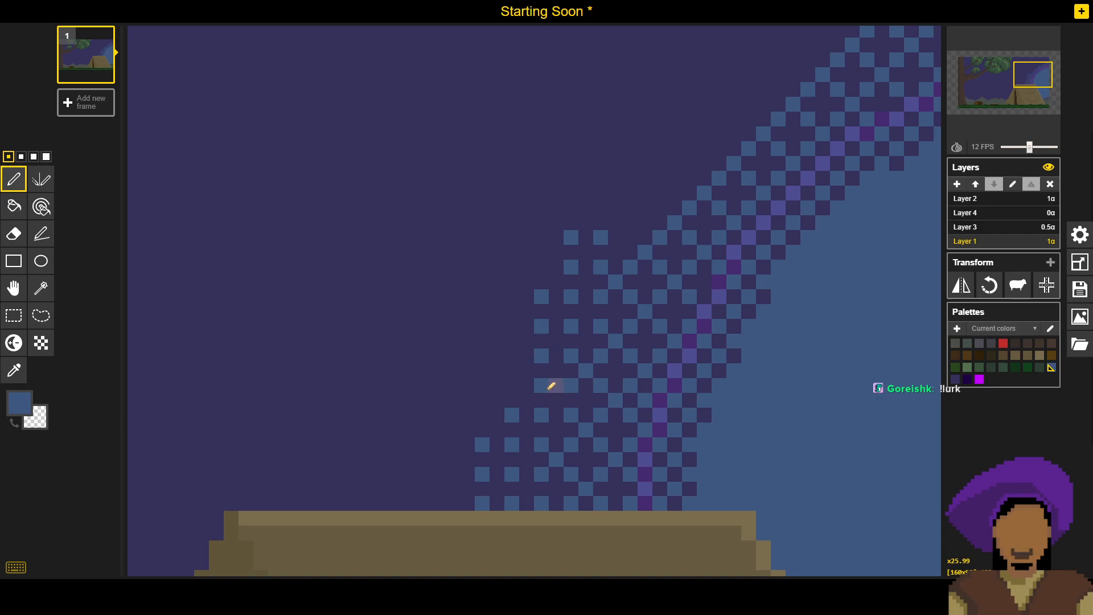
click(511, 388)
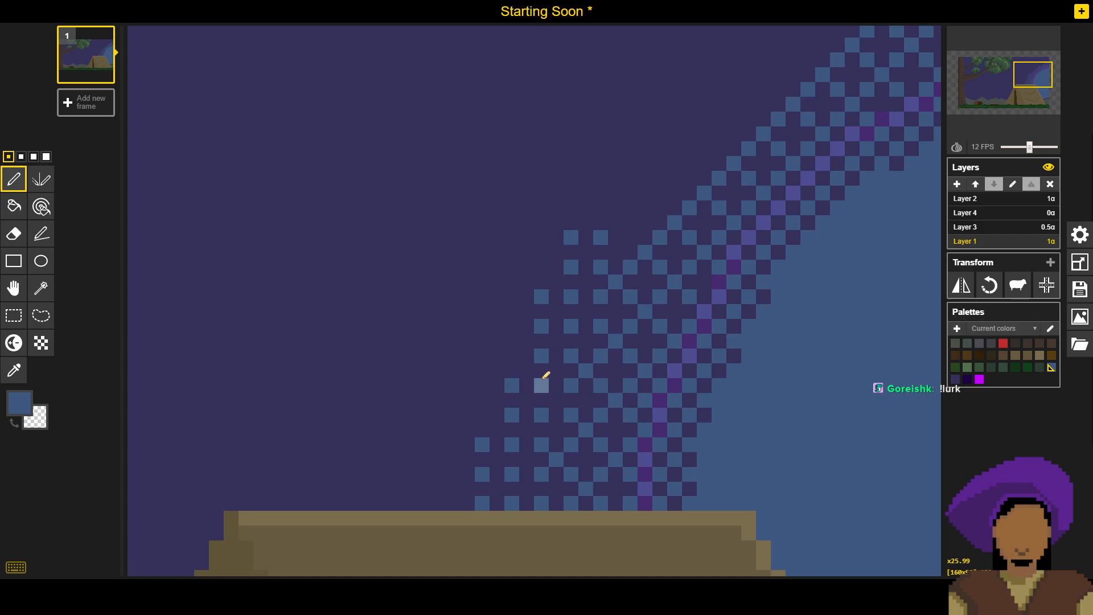
drag(585, 297, 539, 357)
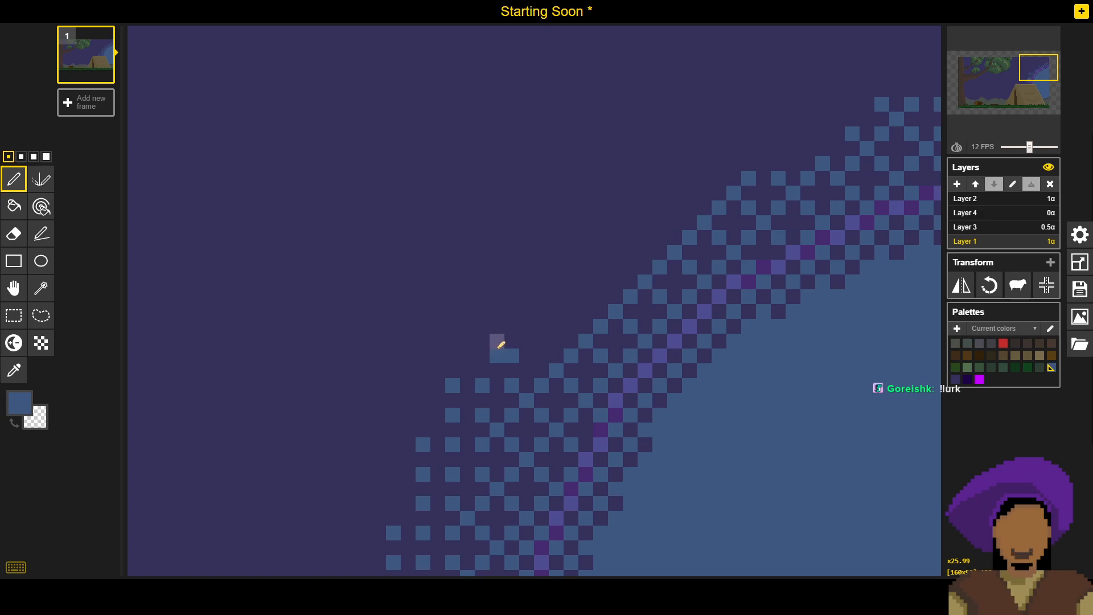
click(454, 356)
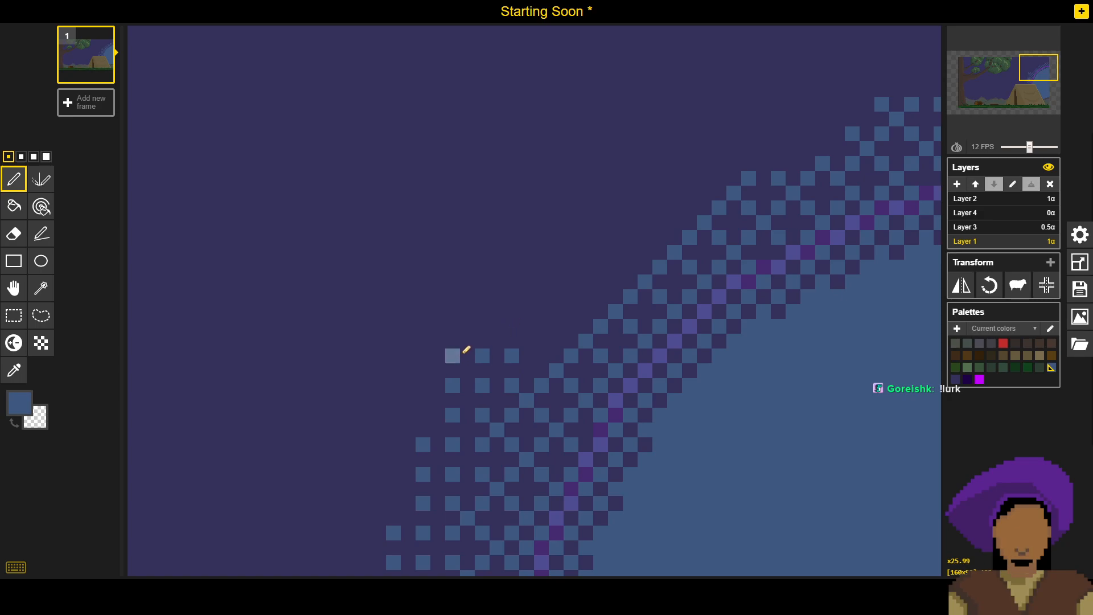
click(453, 327)
click(512, 327)
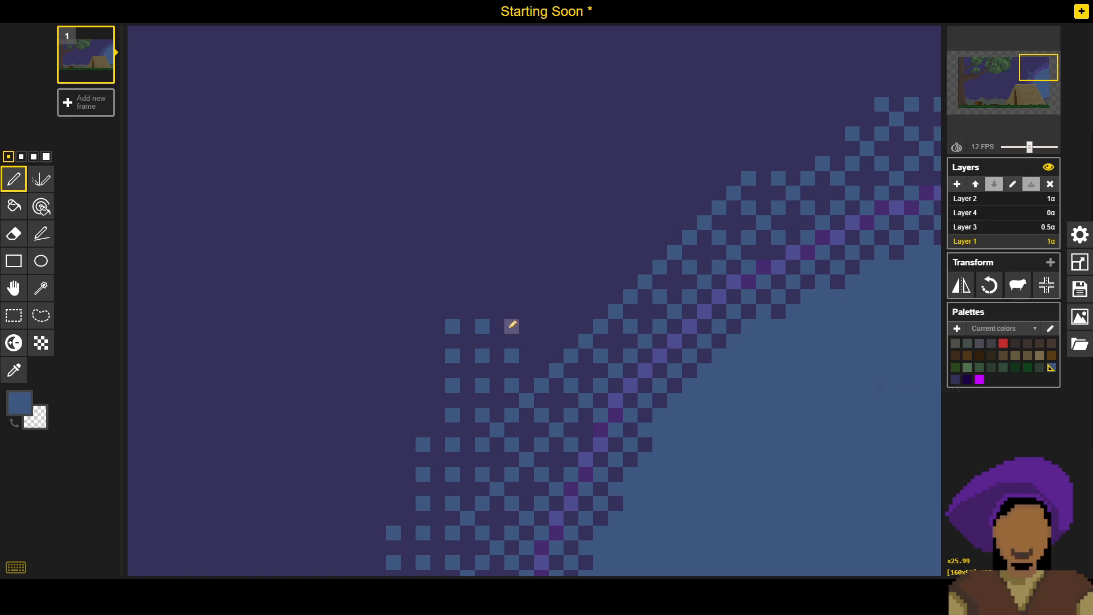
Step: Add two more rows of spaced blue pixels on top of the sparse grid, stepping each outer end inward to follow the curve
click(571, 325)
click(571, 297)
click(542, 297)
click(512, 296)
click(482, 296)
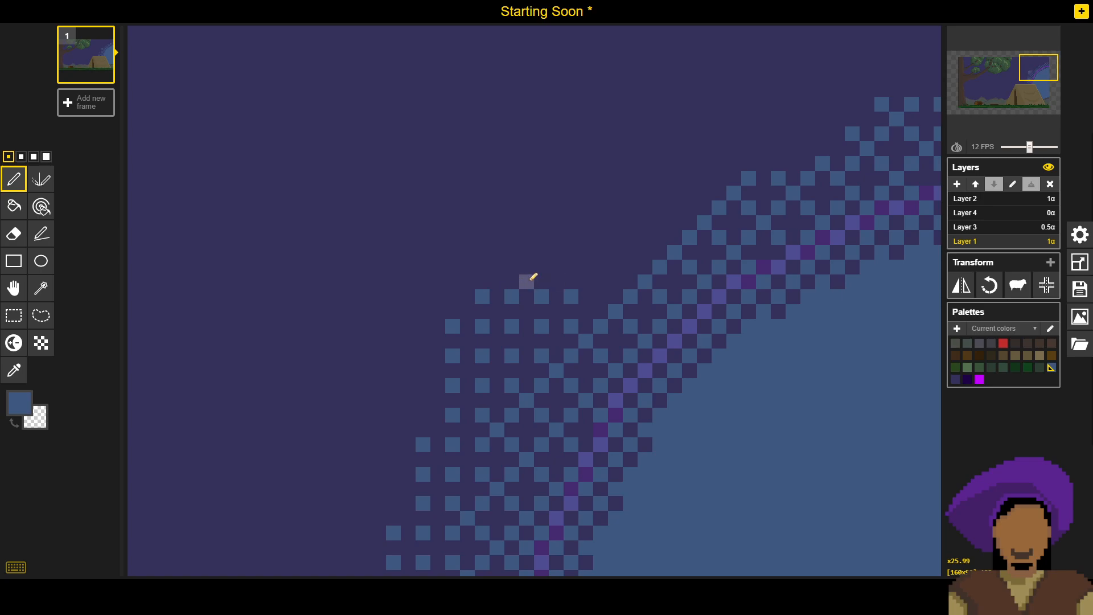
click(600, 267)
click(630, 267)
click(571, 267)
click(542, 267)
click(512, 267)
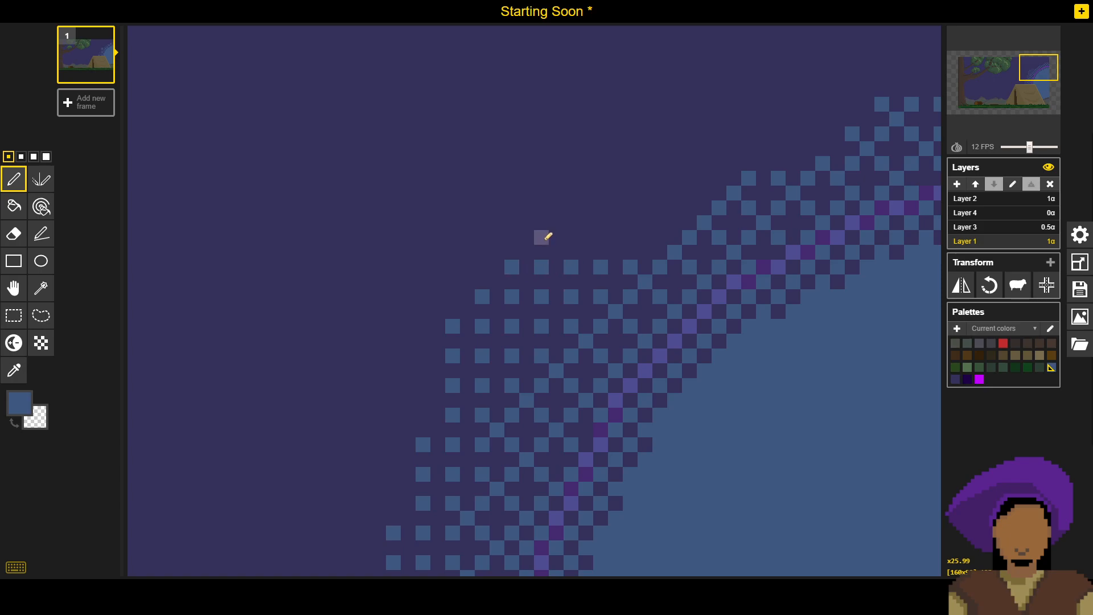
Step: Continue the stepped sparse grid with two further rows of blue pixels reaching up to the dense dither
click(571, 238)
click(601, 237)
click(661, 237)
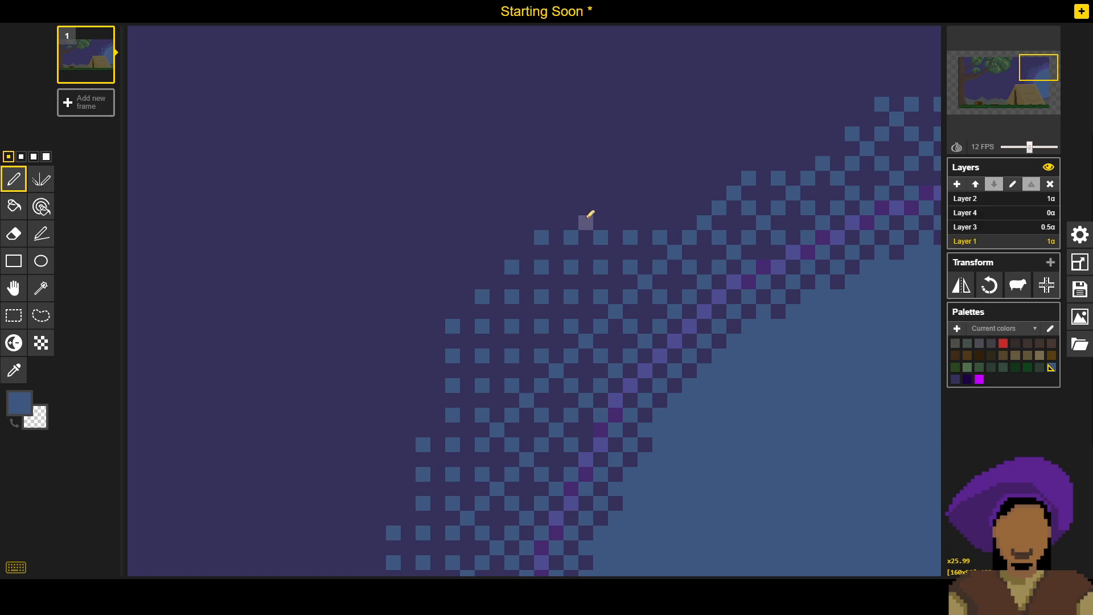
click(572, 208)
click(601, 208)
click(630, 208)
click(660, 208)
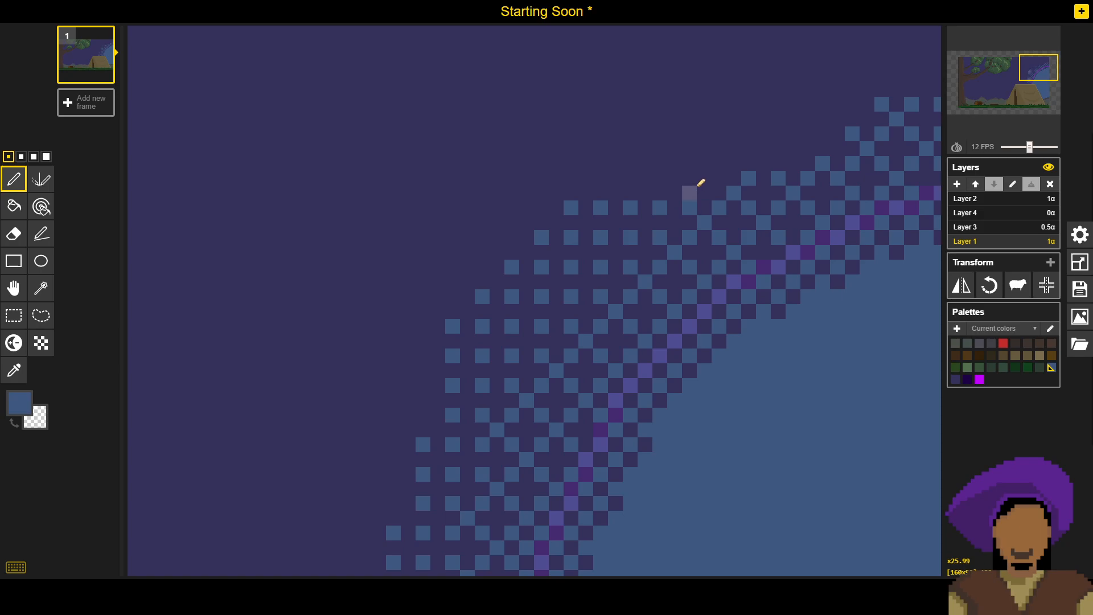
Step: Place the next two stepped rows of spaced blue pixels, filling the sky up to the dither's upper curve
click(601, 193)
click(601, 178)
click(660, 178)
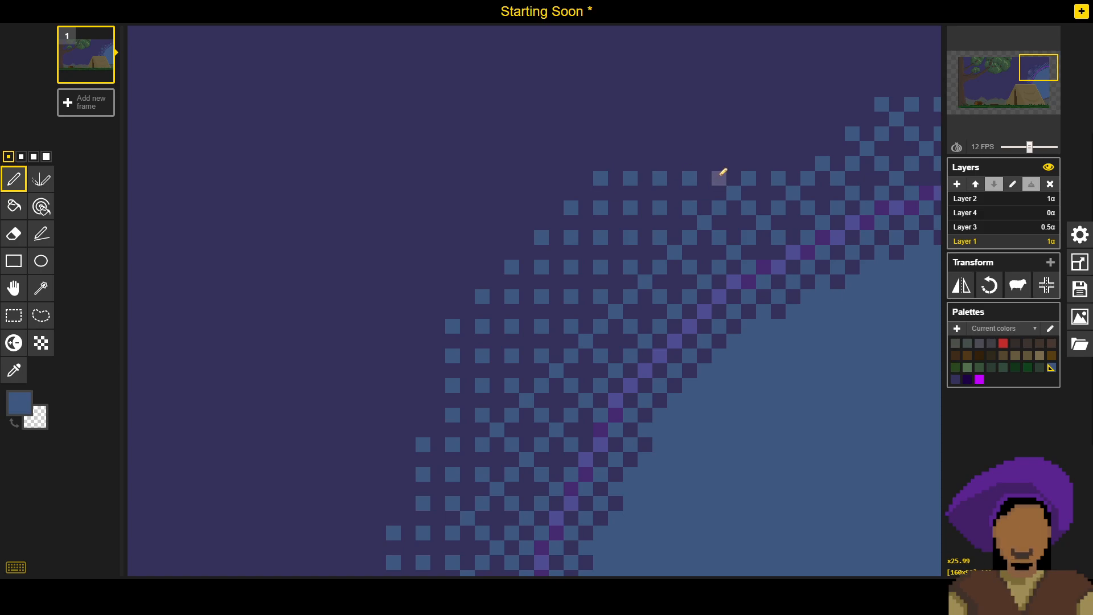
click(630, 149)
click(660, 149)
click(719, 148)
click(749, 148)
click(808, 150)
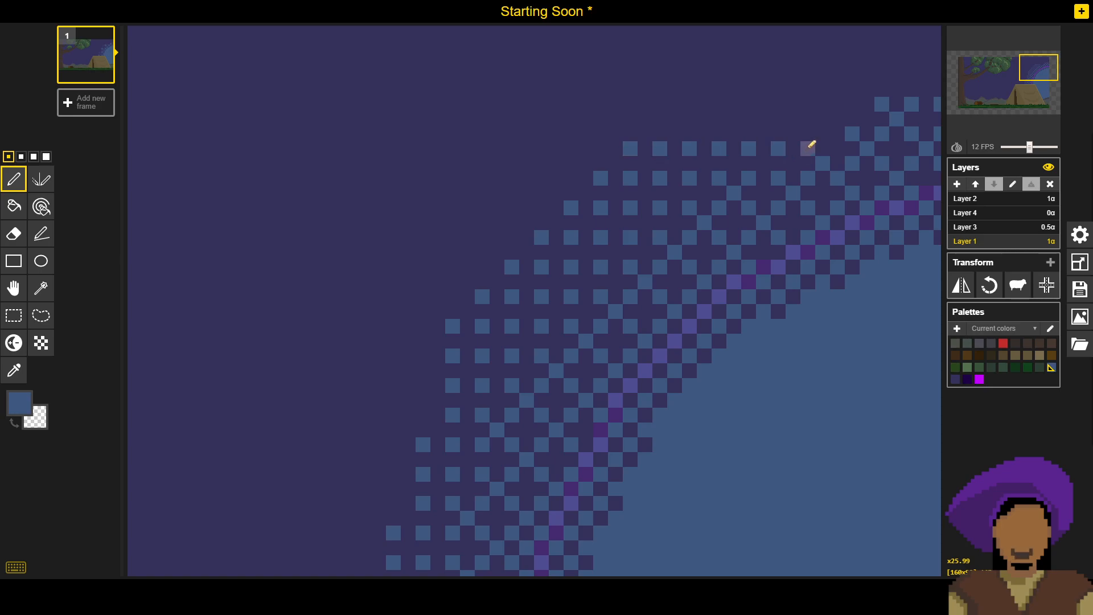
Step: Place a row of seven spaced blue pixels above the sparse grid's top row, starting one step further along the curve
drag(538, 378, 568, 287)
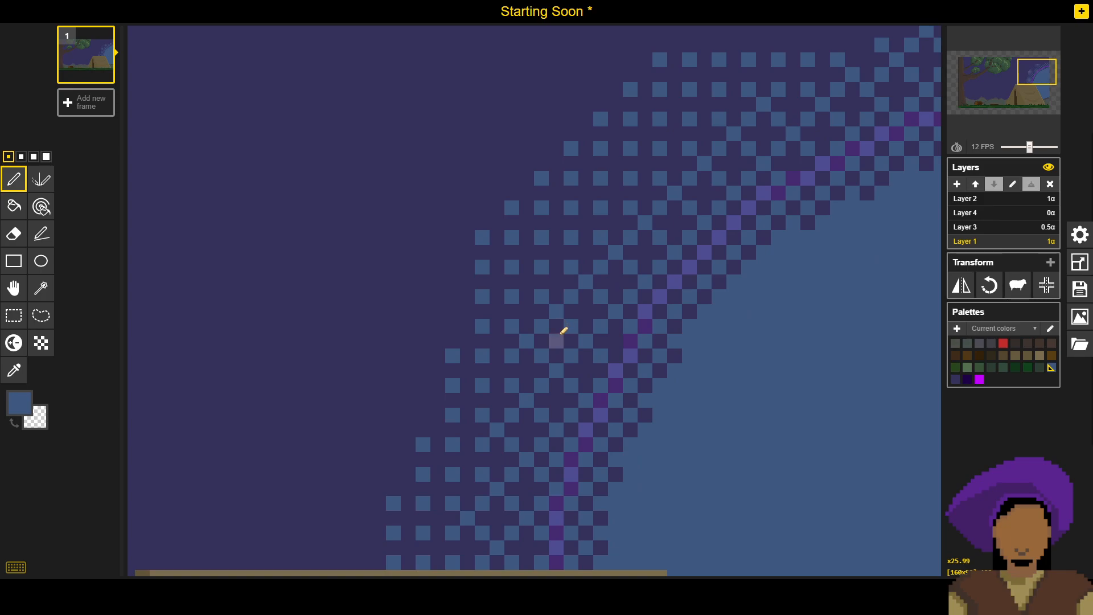
drag(706, 180, 625, 345)
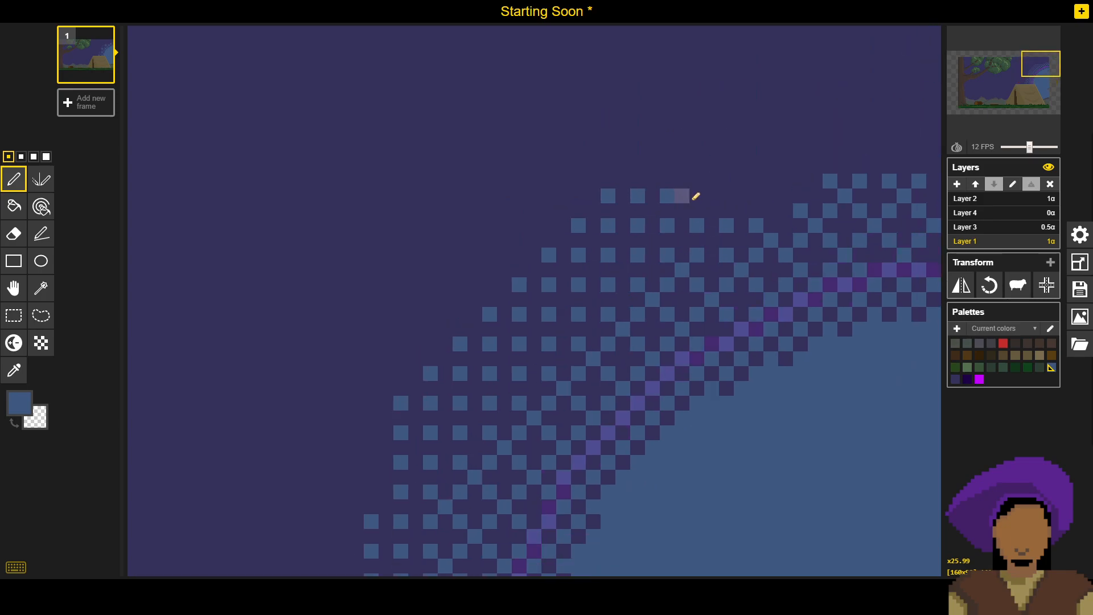
click(756, 196)
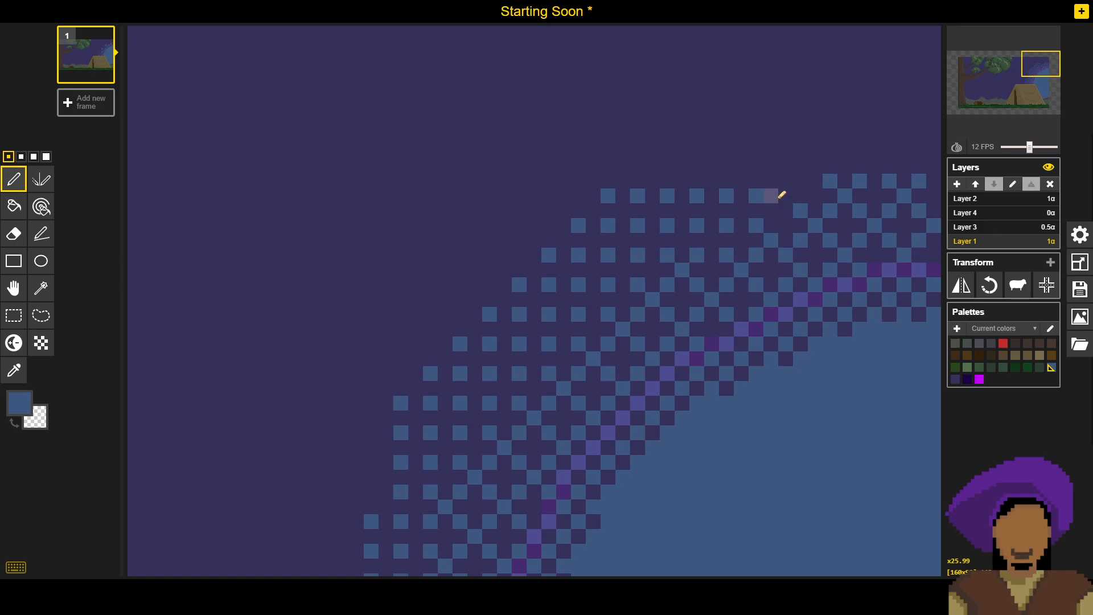
click(786, 196)
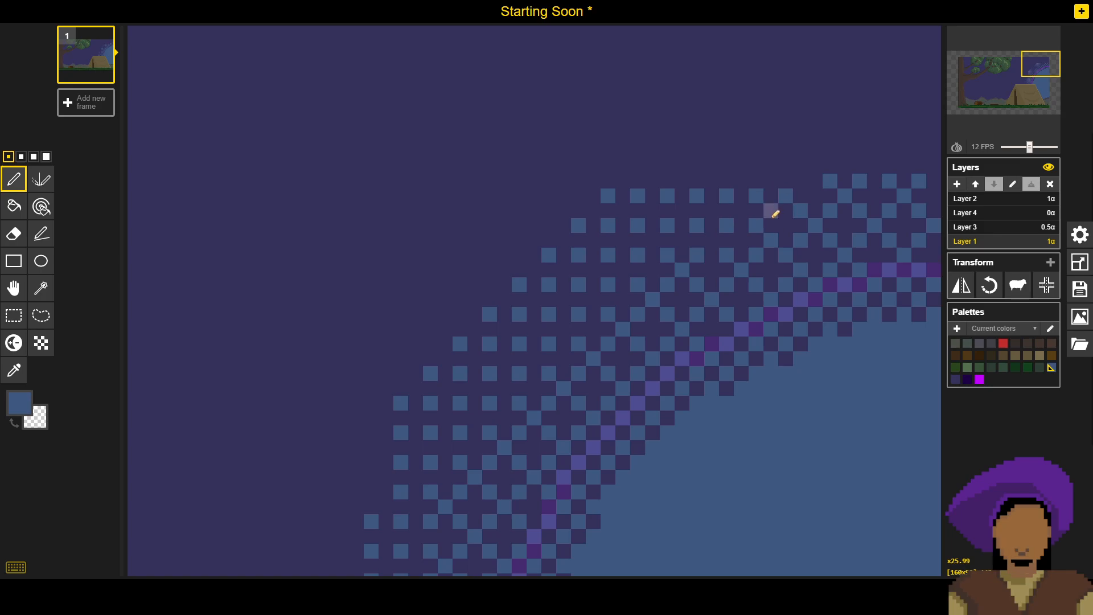
Step: Place a longer row of spaced blue pixels above that one, running along the top of the dense dither
click(668, 166)
click(697, 166)
click(727, 166)
click(757, 166)
click(787, 166)
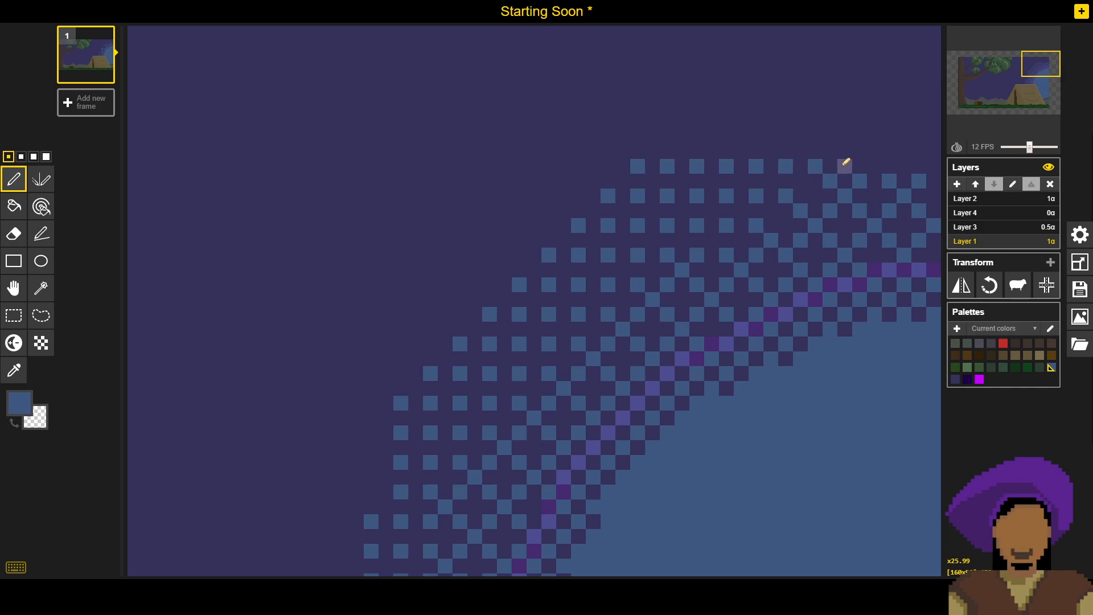
click(904, 166)
click(875, 165)
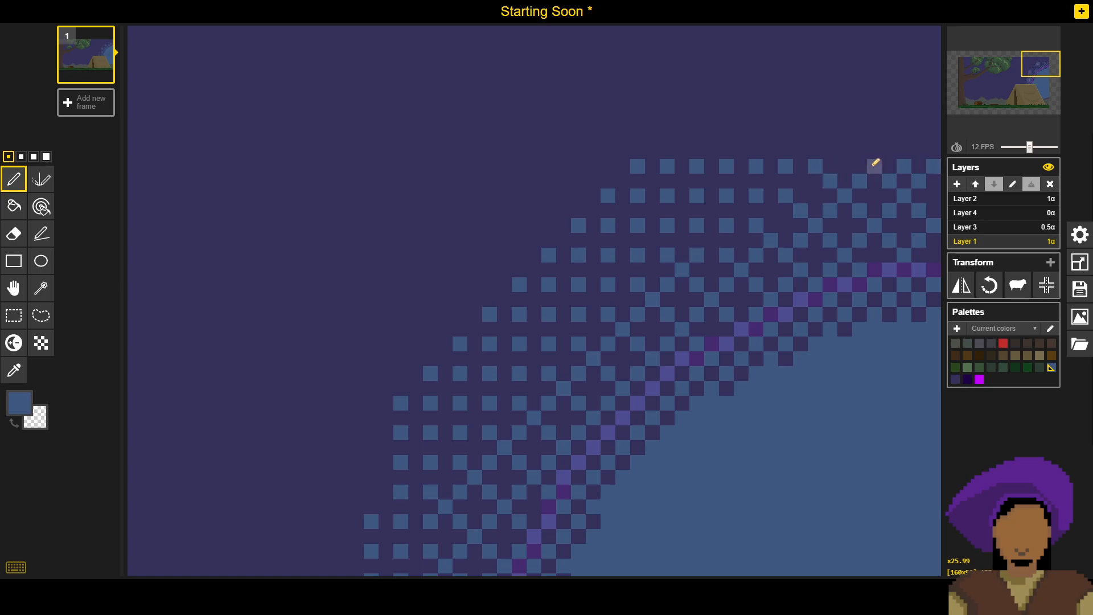
click(849, 162)
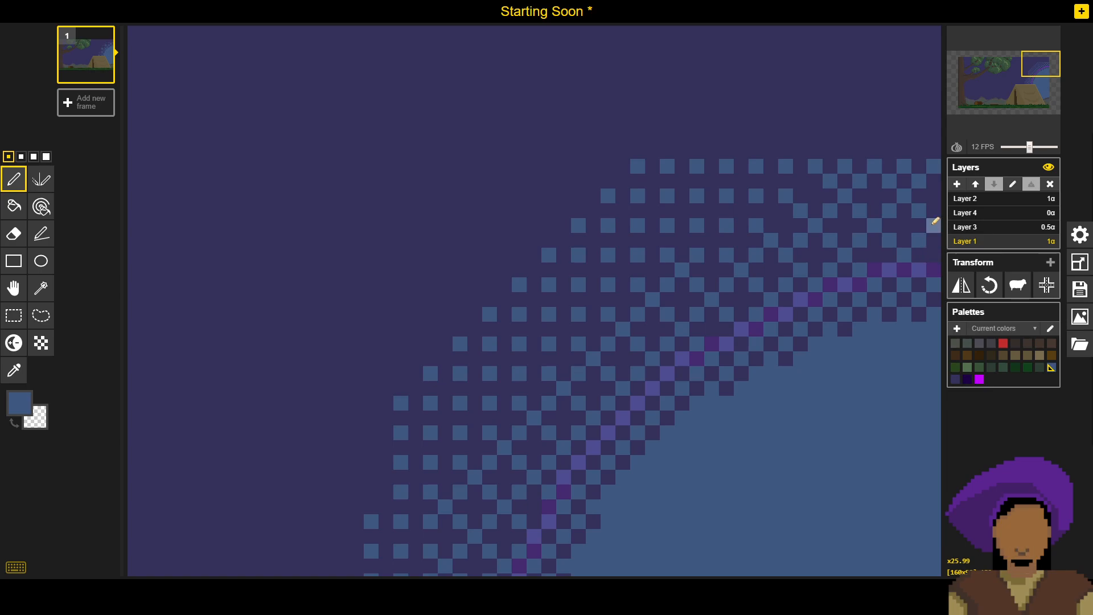
Step: Start two more sparse rows above the upper dither, placing five spaced blue pixels in the higher row
click(934, 136)
click(937, 107)
click(904, 108)
click(874, 107)
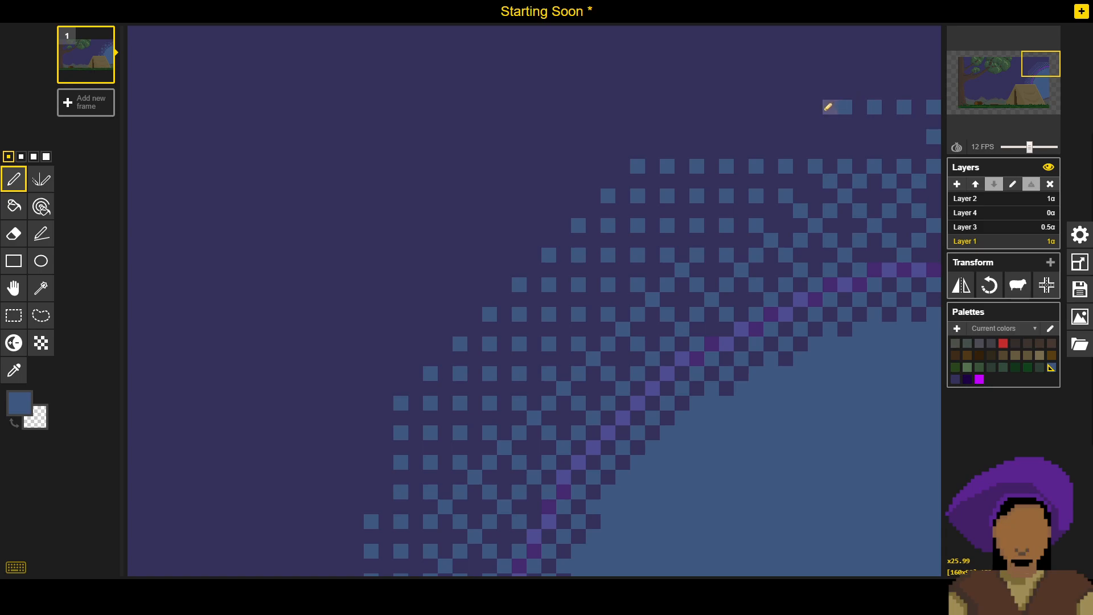
click(815, 107)
Step: Fill in the two highest rows with spaced blue pixels out to the stepped edge, undoing a misplaced pixel
click(667, 136)
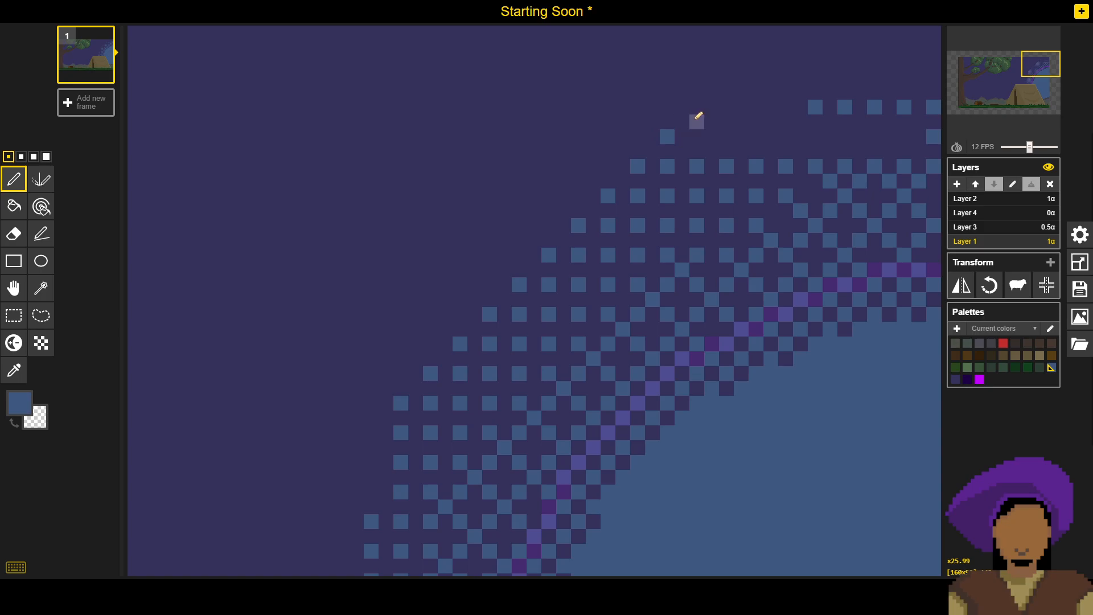
key(ctrl+z)
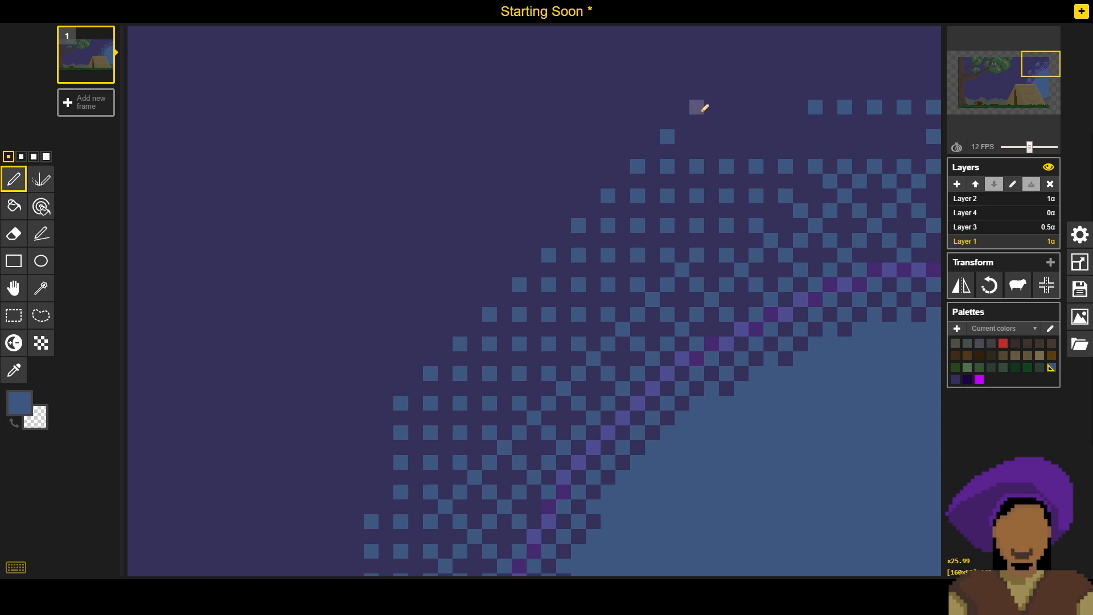
click(727, 107)
click(786, 137)
click(756, 136)
click(727, 136)
click(697, 137)
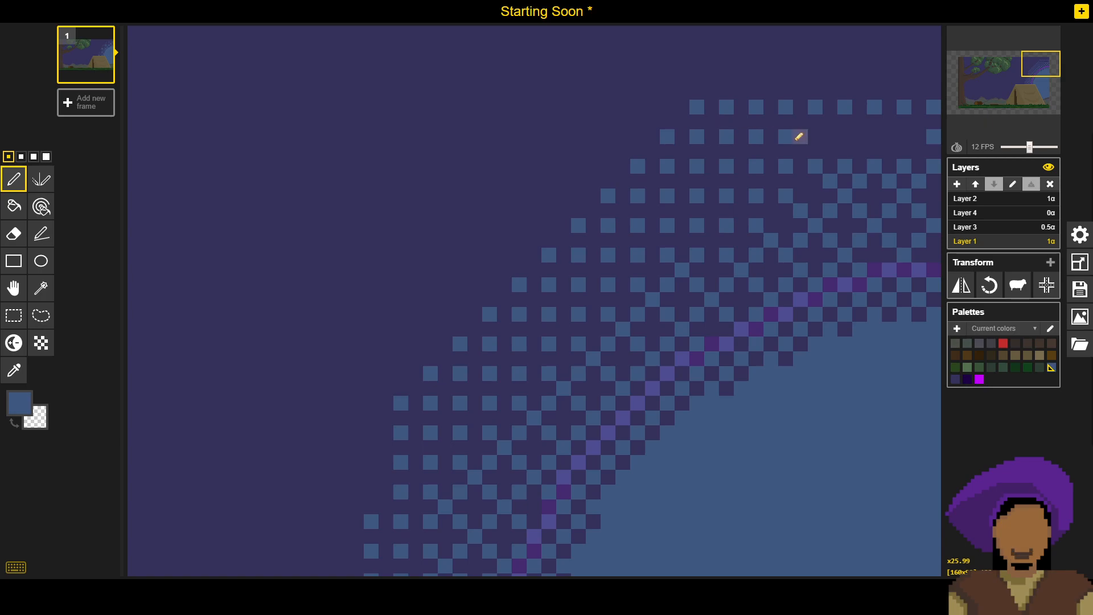
click(816, 137)
click(875, 136)
click(904, 136)
Step: Add single blue pixels at the stepped corners along the lower outer edge of the sparse grid
mouse_move(725, 226)
mouse_down()
mouse_move(748, 170)
mouse_move(826, 93)
mouse_move(669, 273)
mouse_move(750, 151)
mouse_move(722, 203)
mouse_move(736, 167)
mouse_move(654, 271)
mouse_up()
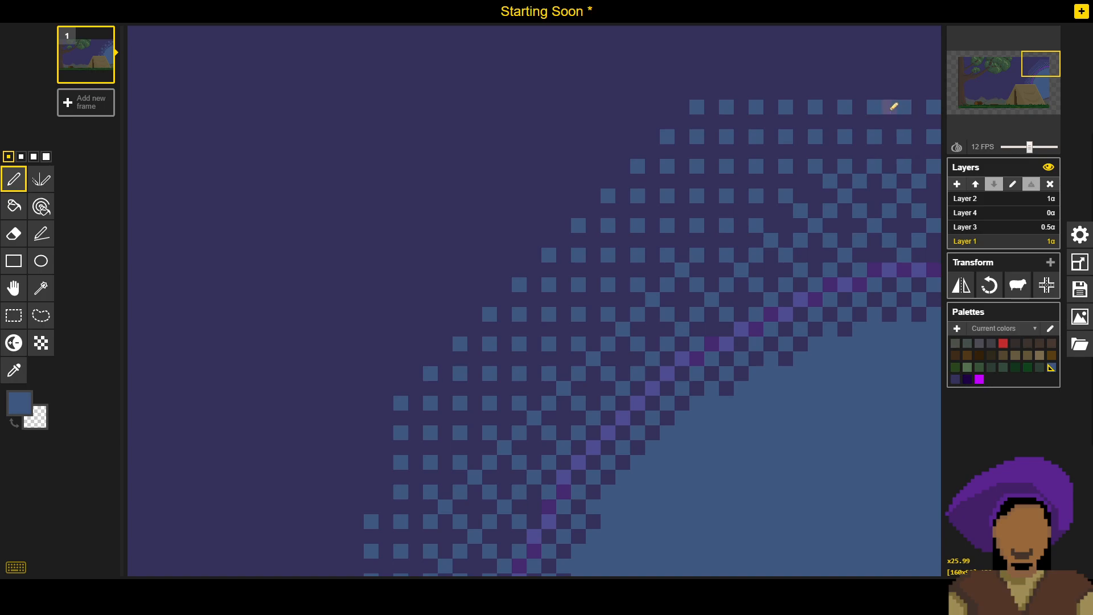
drag(756, 211, 830, 95)
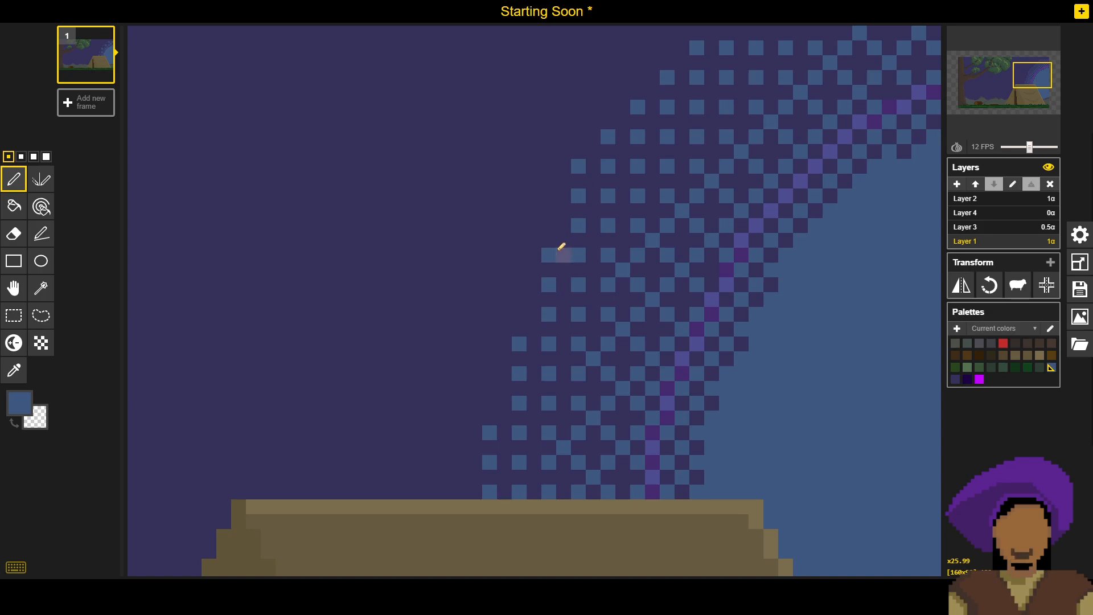
drag(741, 138, 614, 289)
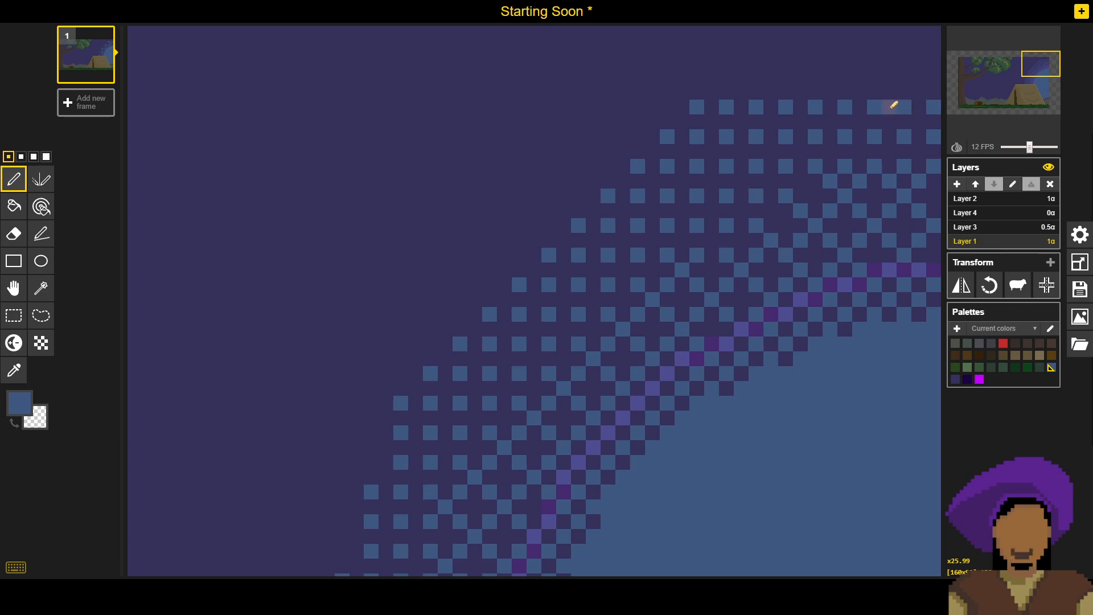
Step: Cover the outer ends of the top three sparse rows with sky purple, restoring the blue pixel missing from the second row
alt+click(871, 64)
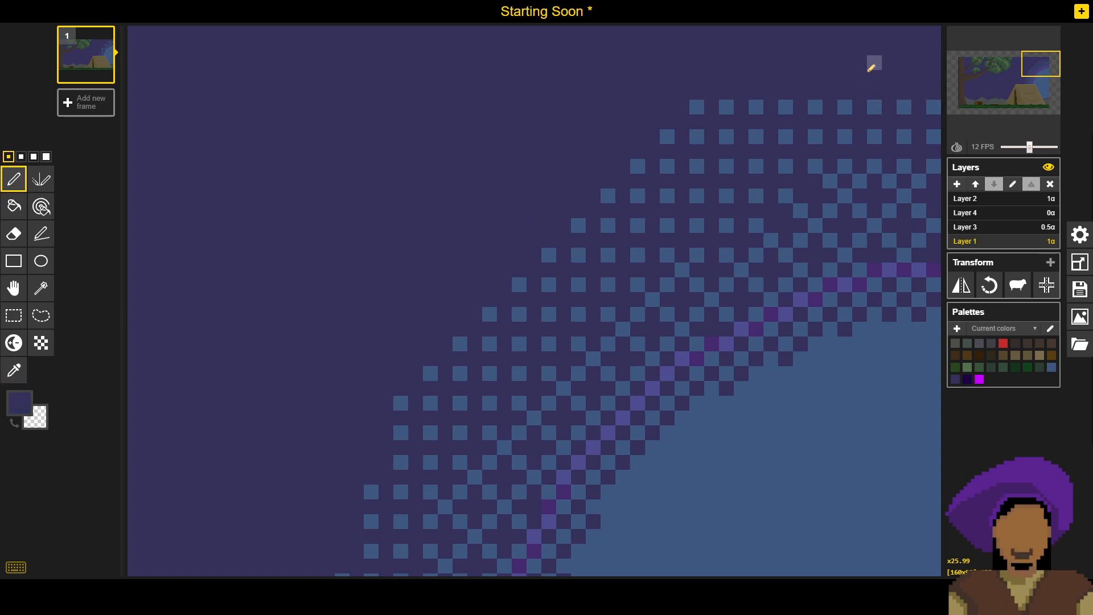
drag(845, 104, 724, 105)
click(723, 106)
click(698, 105)
click(845, 141)
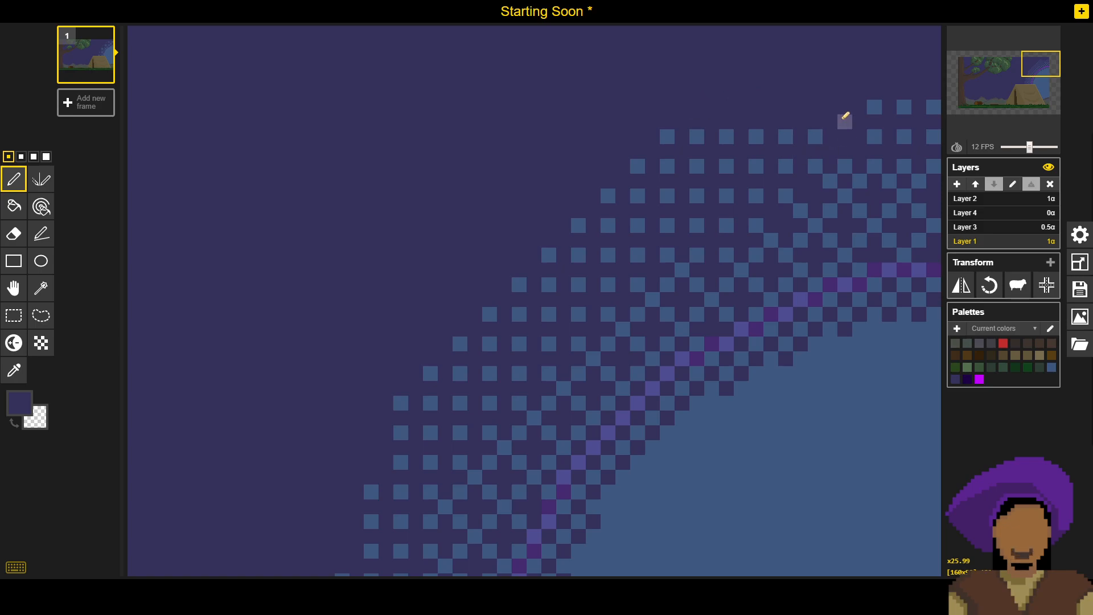
alt+click(874, 106)
click(847, 135)
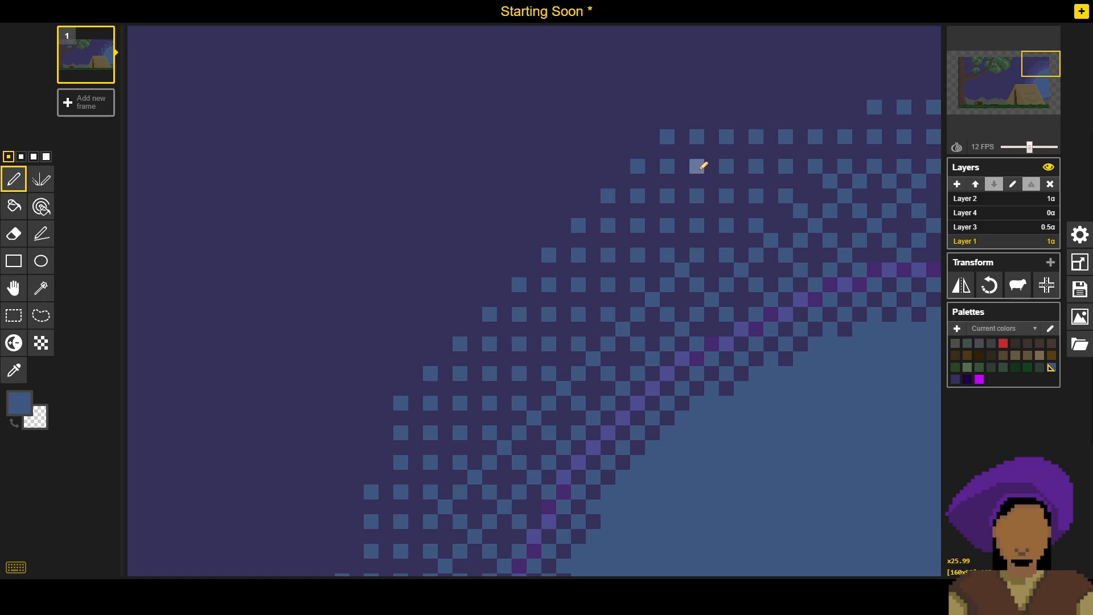
alt+click(741, 108)
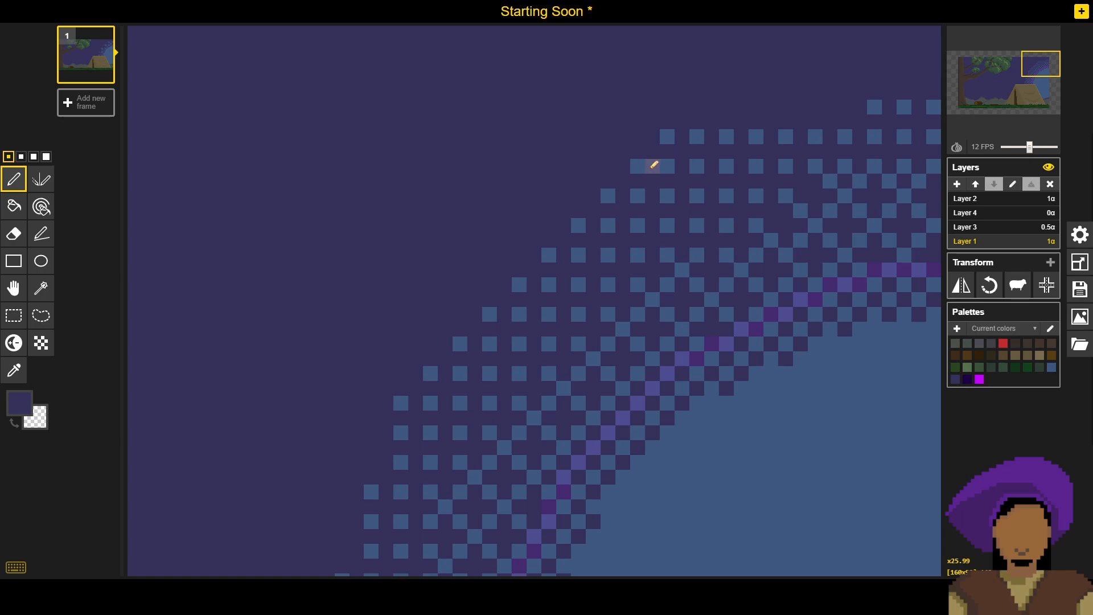
mouse_move(651, 165)
mouse_down()
mouse_move(685, 133)
mouse_move(699, 137)
mouse_move(676, 138)
mouse_move(756, 141)
mouse_move(782, 130)
mouse_move(797, 91)
mouse_up()
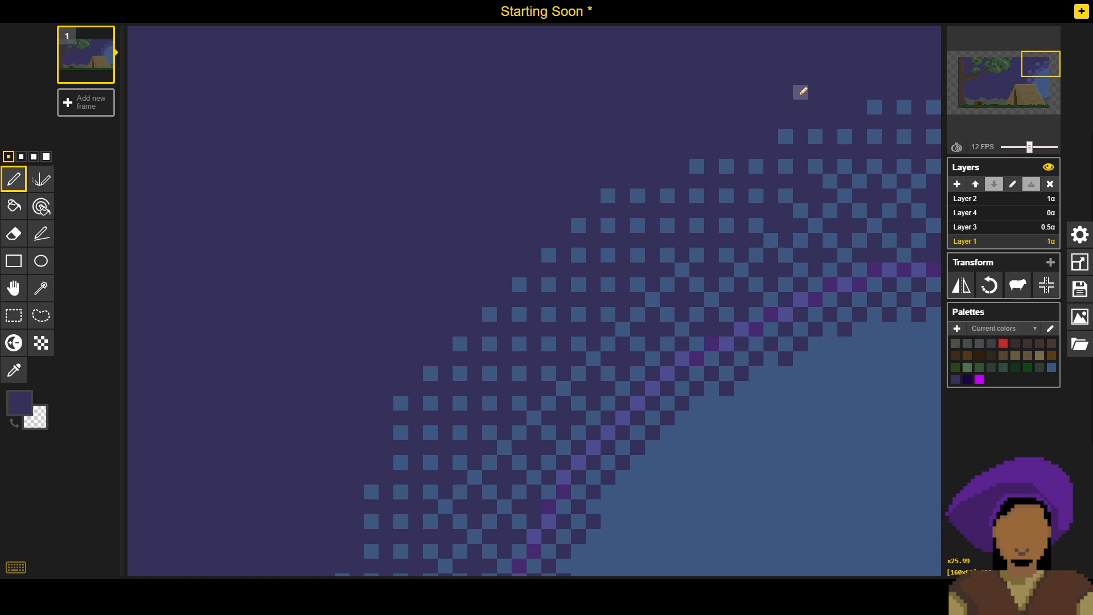
Step: Start a thinner outer dither band just above the tent roof, placing alternating blue pixels beyond the sparse grid's edge
mouse_move(567, 357)
mouse_down()
mouse_move(630, 230)
mouse_move(625, 244)
mouse_up()
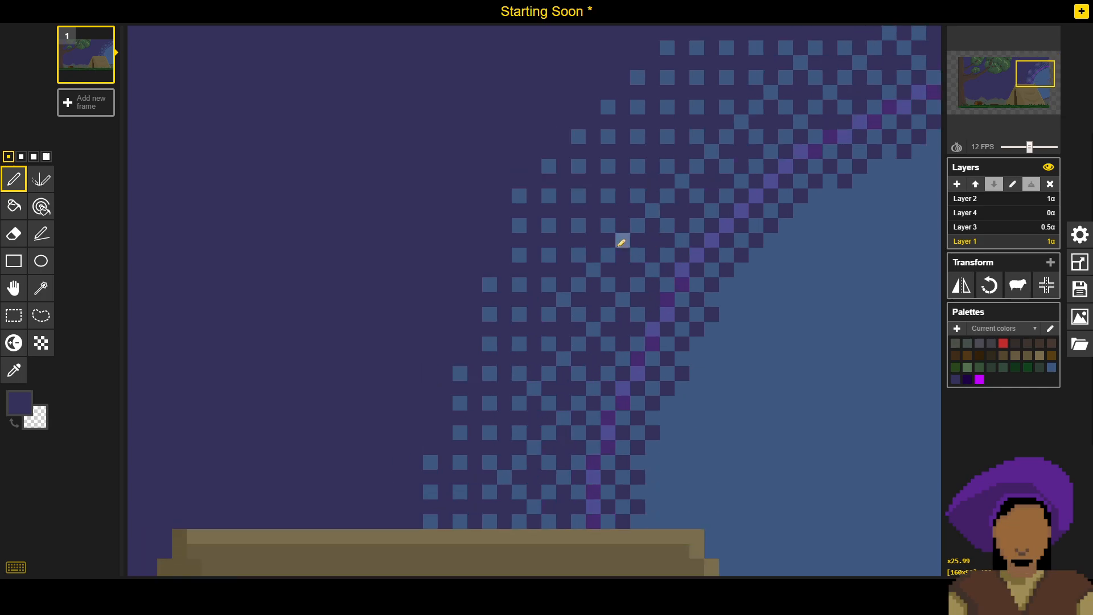
scroll(620, 243, down, 4)
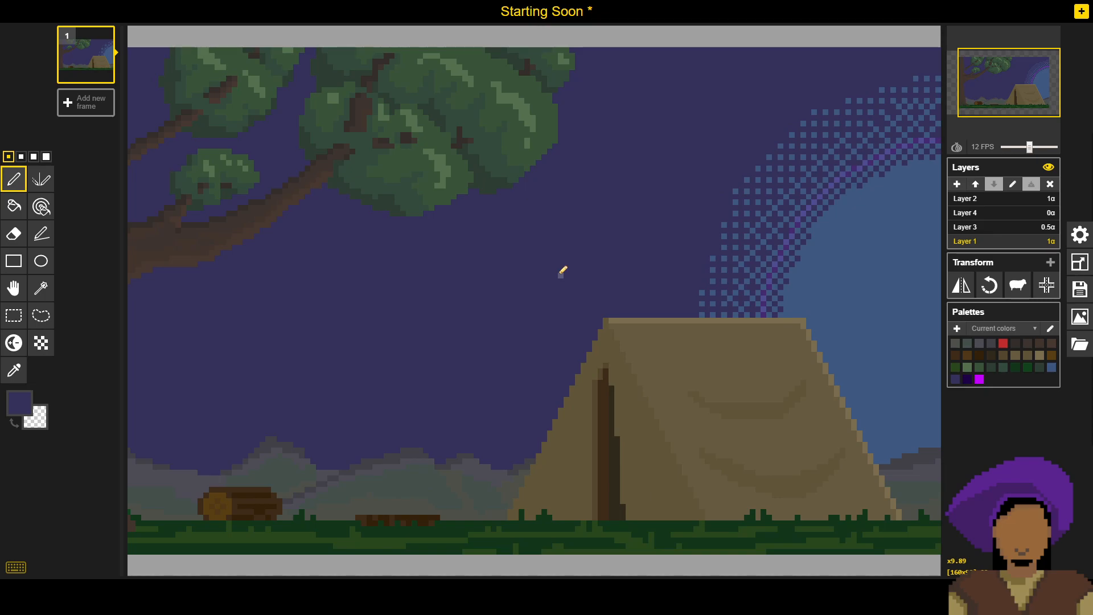
scroll(562, 271, up, 3)
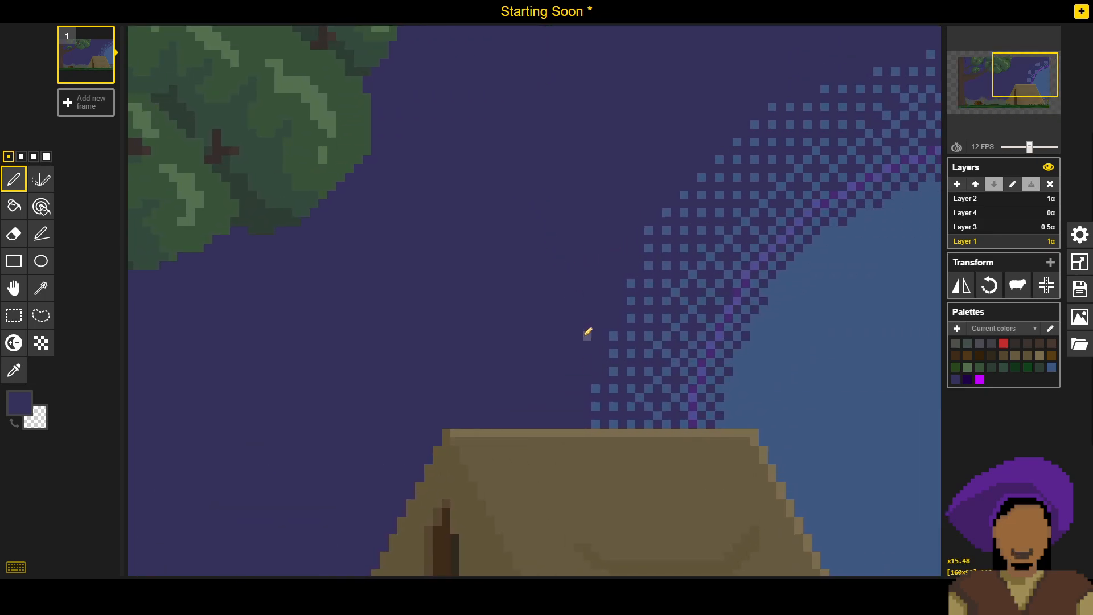
scroll(587, 333, up, 4)
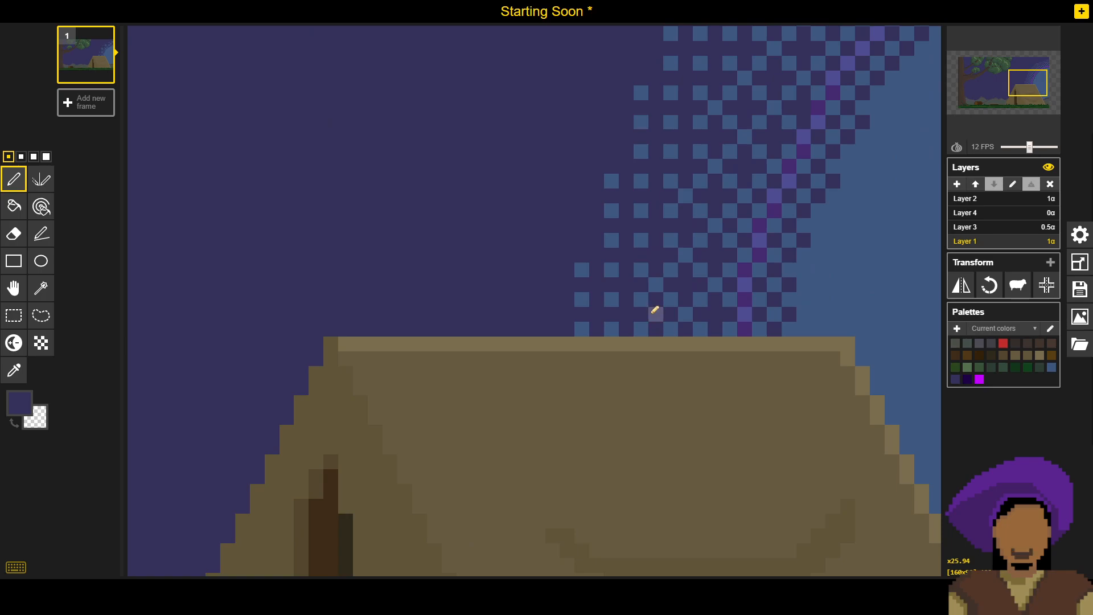
alt+click(613, 271)
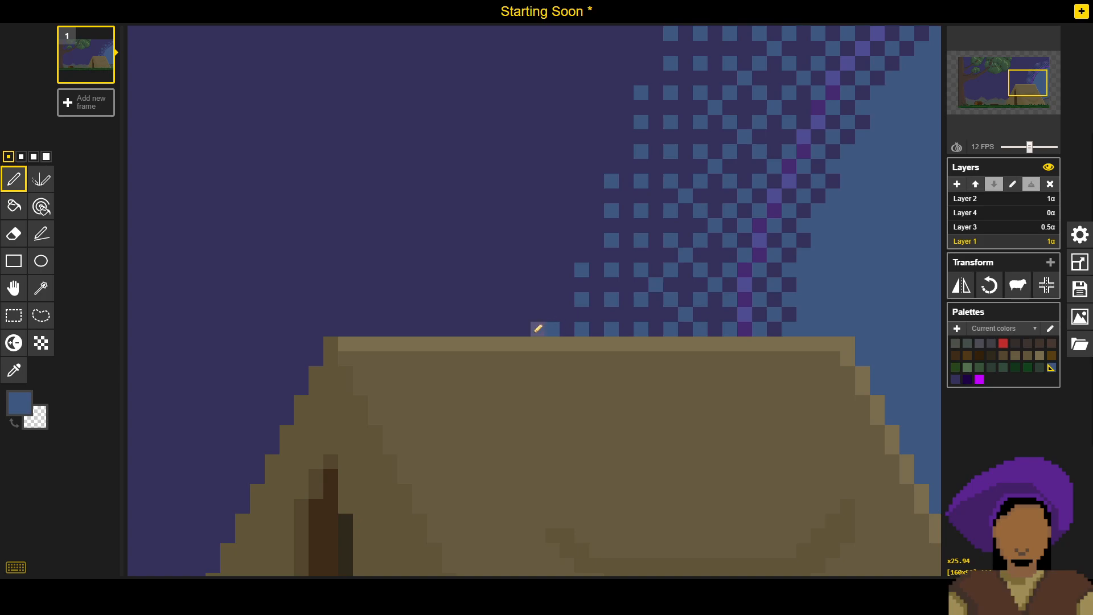
click(496, 328)
click(524, 300)
click(553, 269)
click(495, 270)
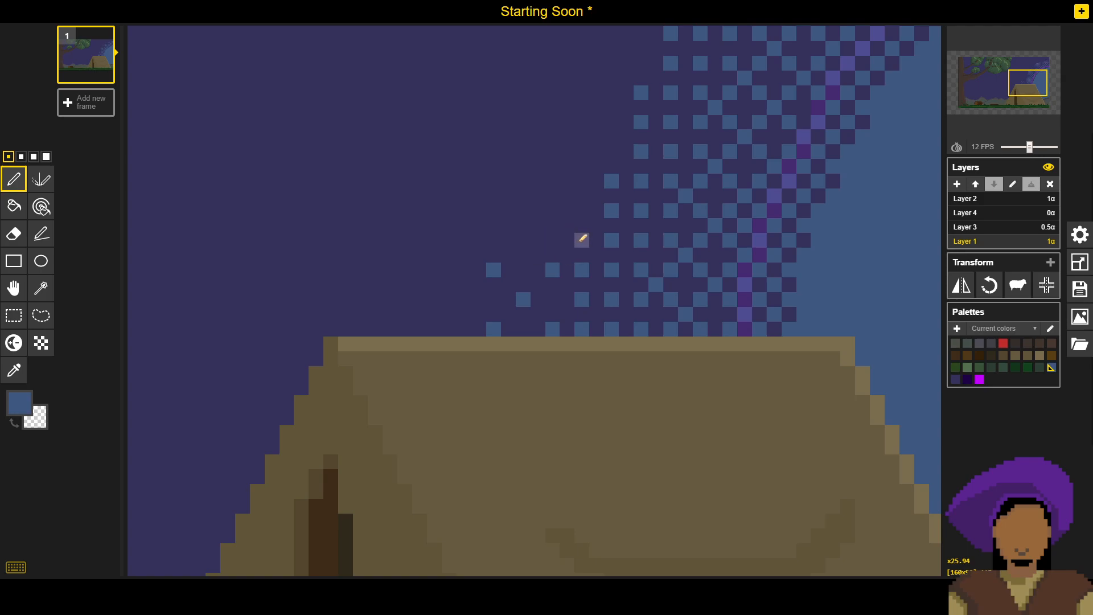
Step: Add a blue pixel in the next row of the thin outer band and cover the stray pixel above it with sky purple
click(587, 209)
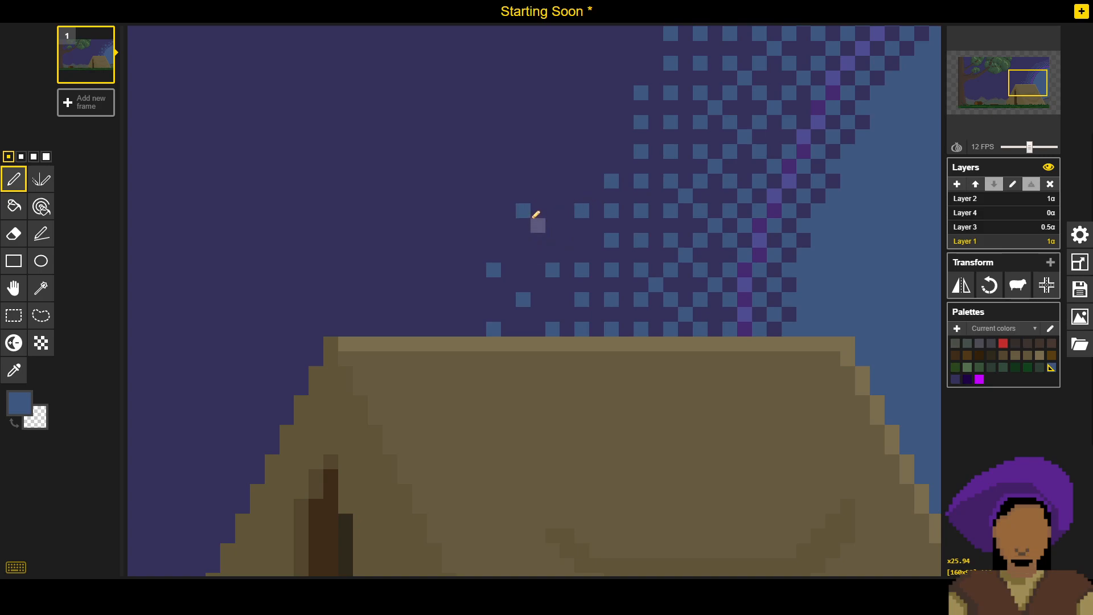
click(528, 239)
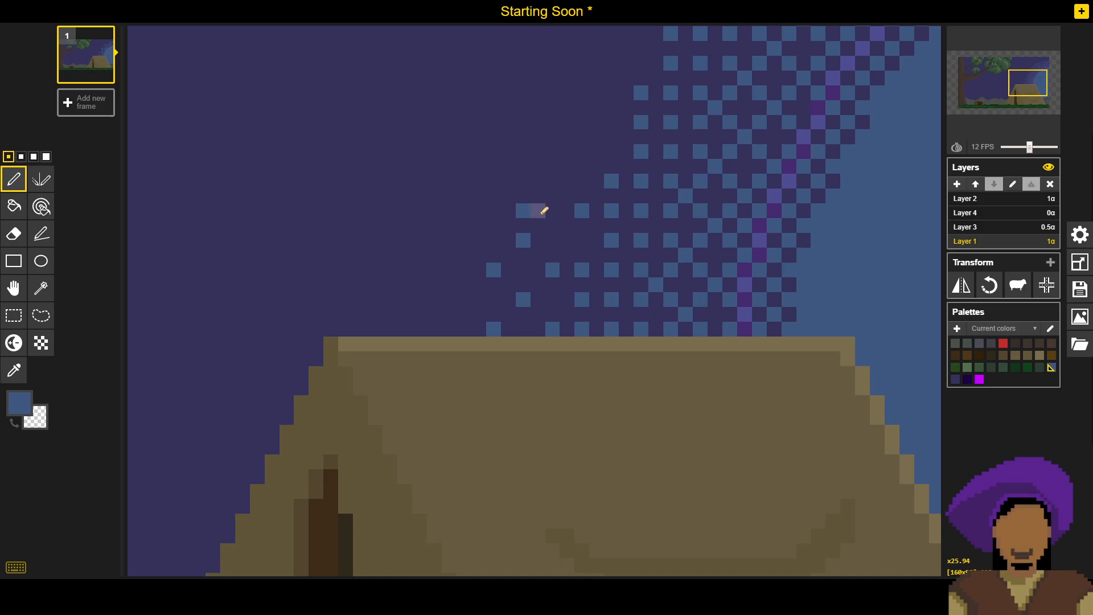
alt+click(538, 181)
click(523, 210)
click(580, 209)
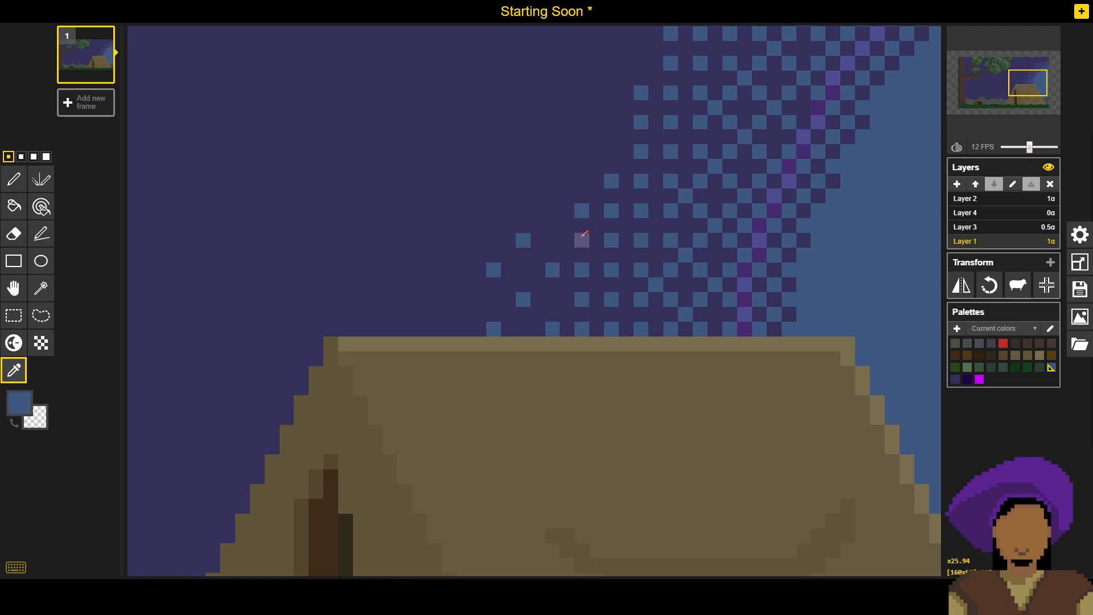
Step: Place a blue pixel next to the sparse grid in the same row and cover the misplaced pixel above it with sky purple
click(582, 236)
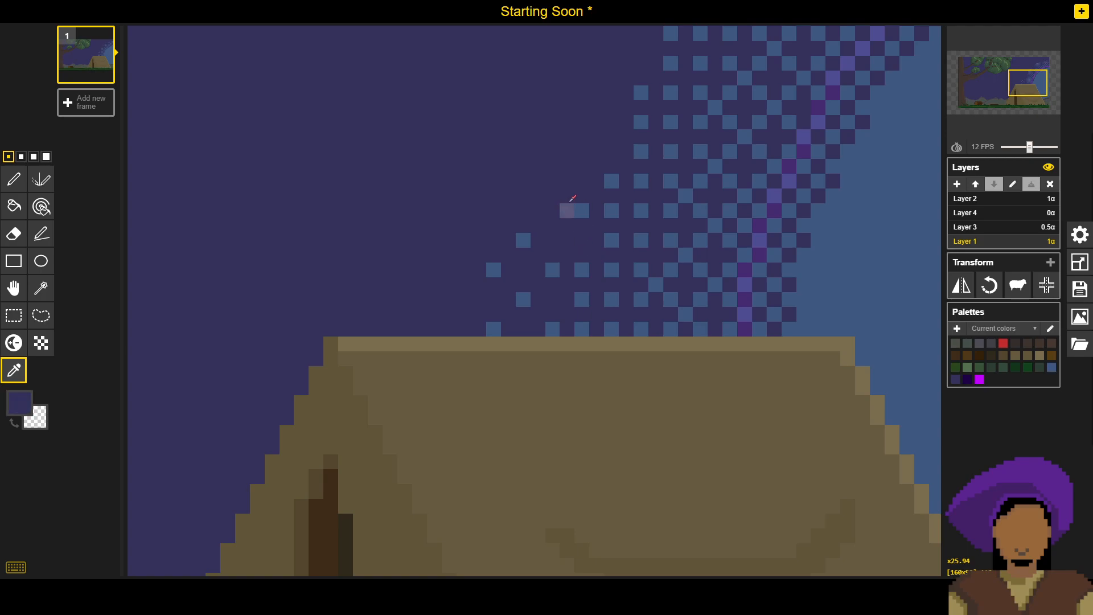
click(581, 212)
key(p)
click(582, 238)
key(o)
click(568, 198)
key(p)
click(582, 211)
key(o)
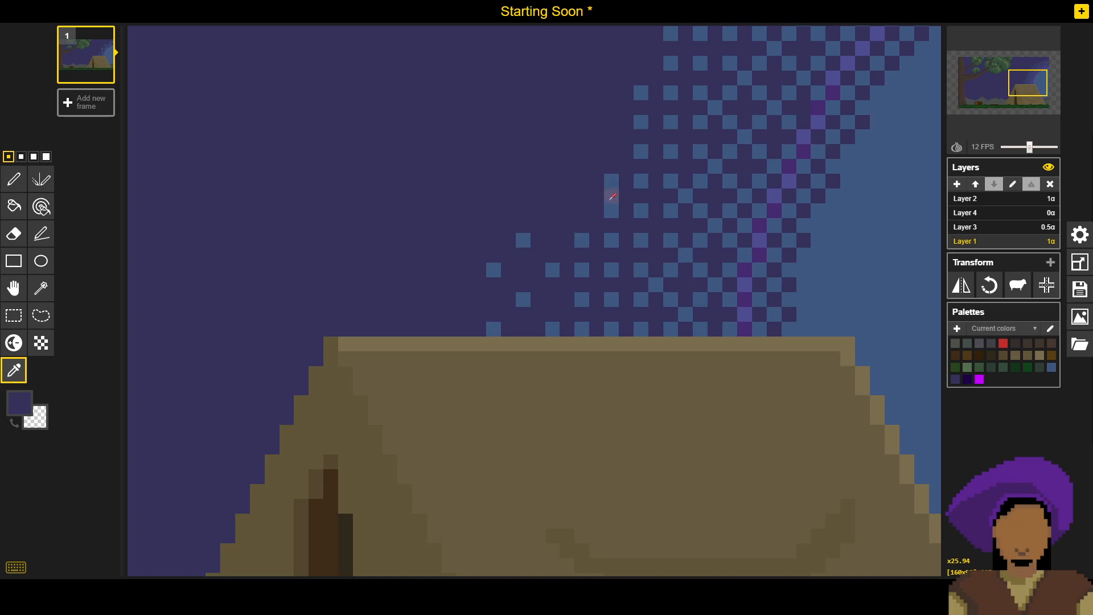
Step: Add three blue pixels in the next two rows up, continuing the alternating pattern of the thin outer band
scroll(620, 194, up, 3)
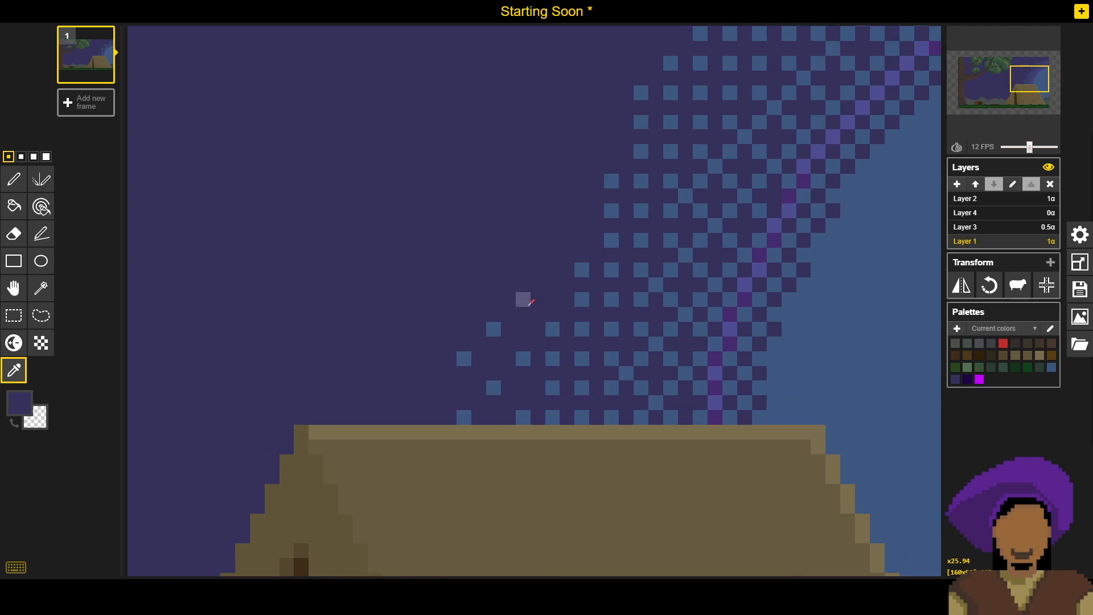
alt+click(551, 328)
click(527, 301)
click(555, 272)
click(496, 271)
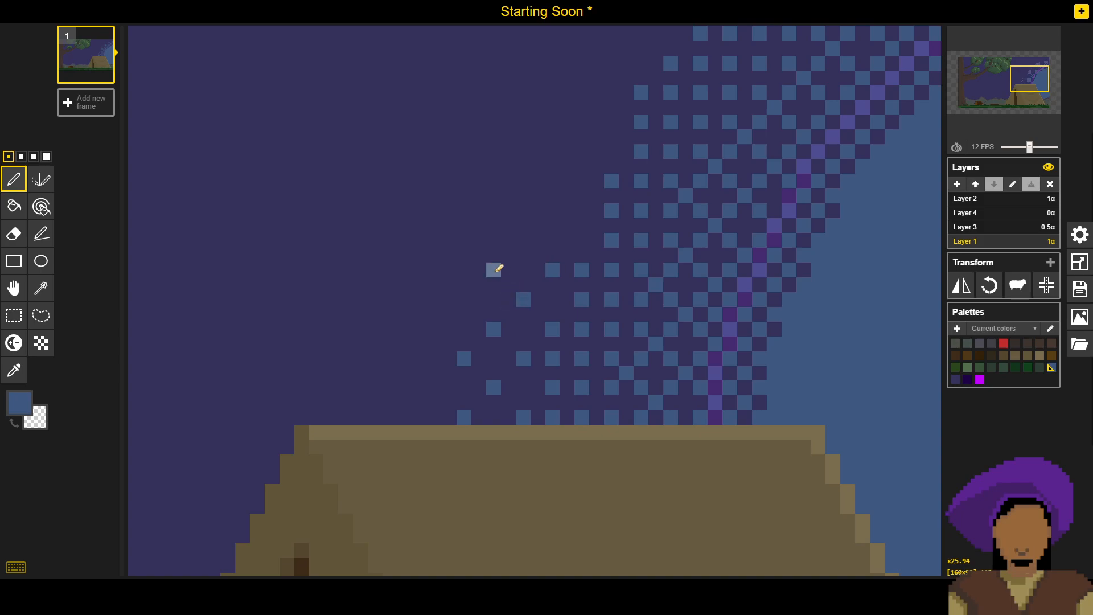
click(466, 358)
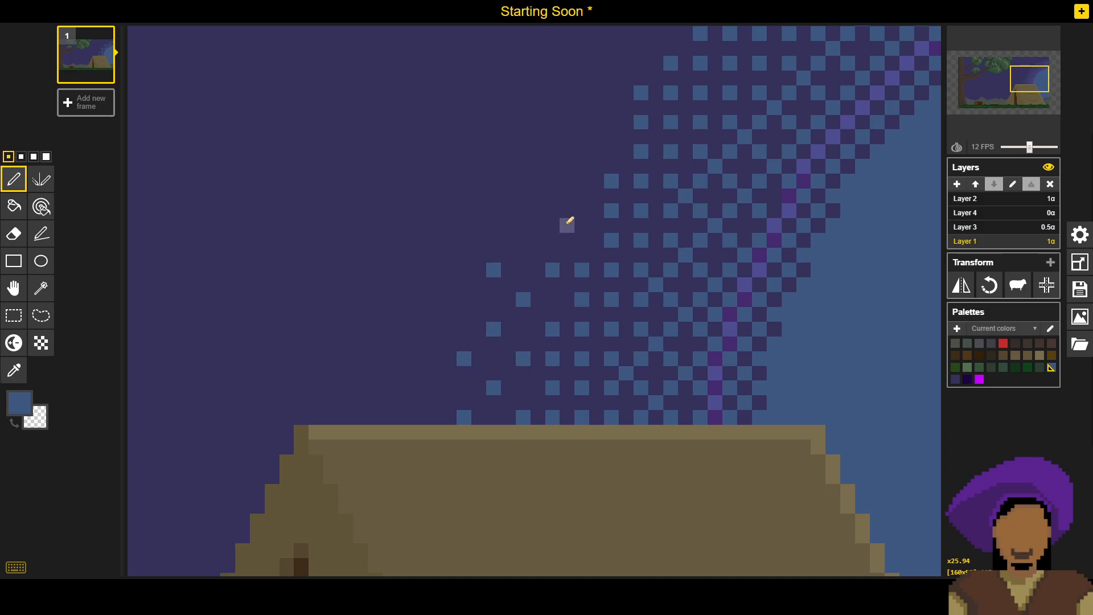
Step: Extend the thin outer band three rows further up with five alternating blue pixels beside the sparse grid
click(525, 241)
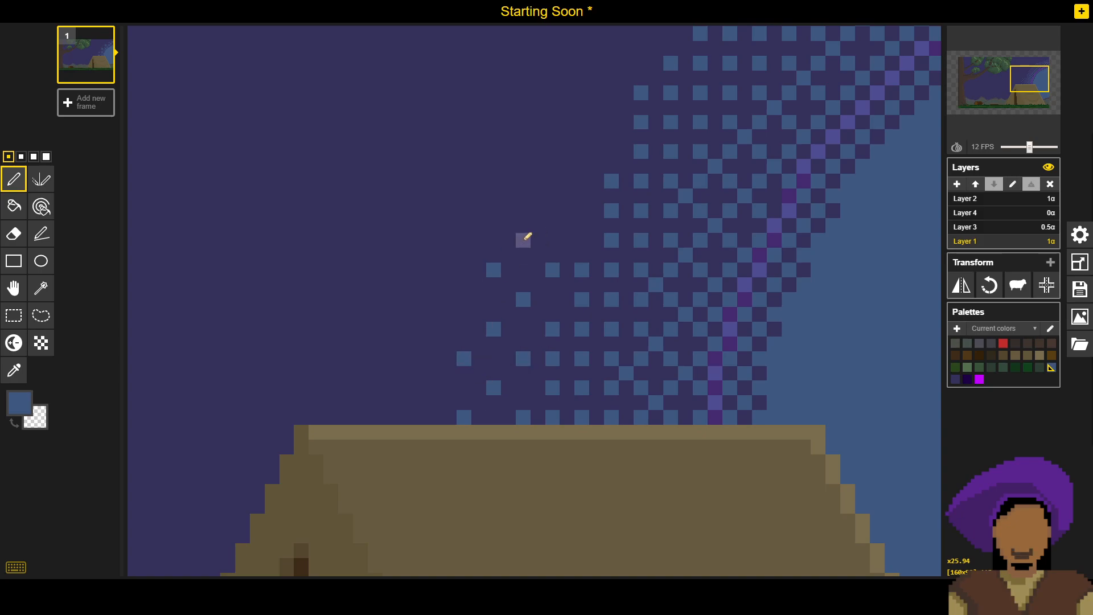
click(525, 180)
click(553, 210)
click(582, 240)
click(582, 181)
drag(611, 144, 522, 321)
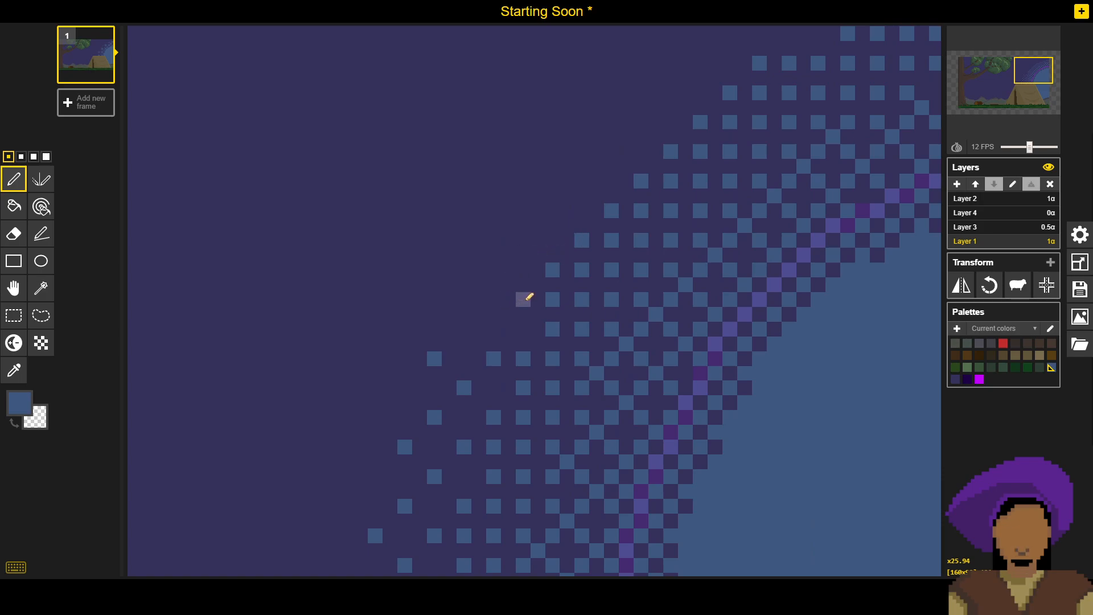
click(464, 329)
click(523, 329)
click(493, 299)
click(463, 270)
click(523, 270)
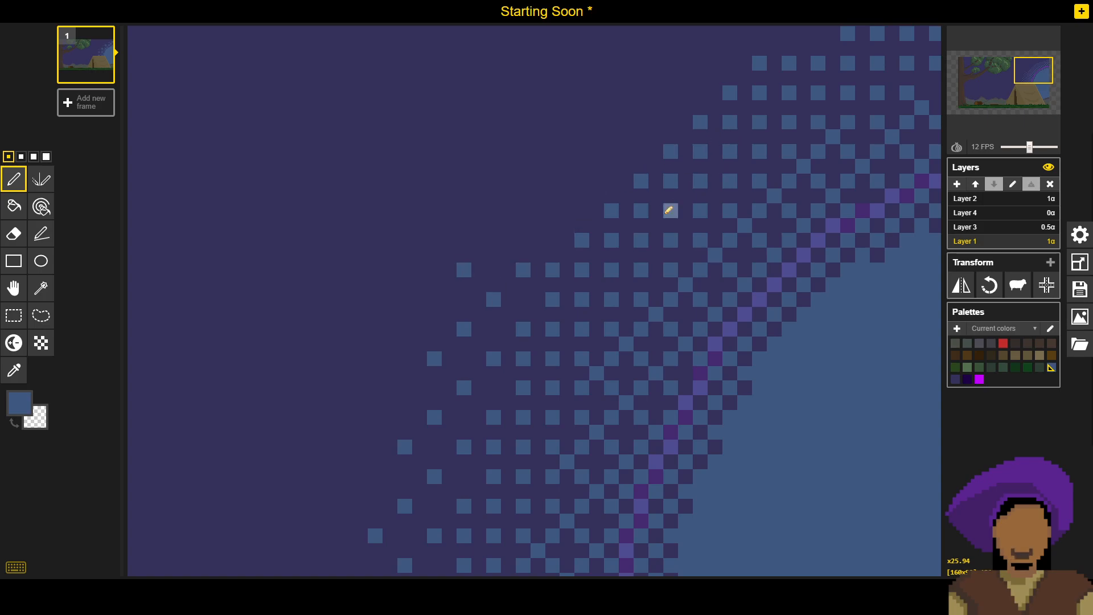
Step: Begin the thin band above the upper part of the glow, placing blue pixels with wider gaps in staggered rows
scroll(680, 171, down, 3)
drag(679, 166, 462, 375)
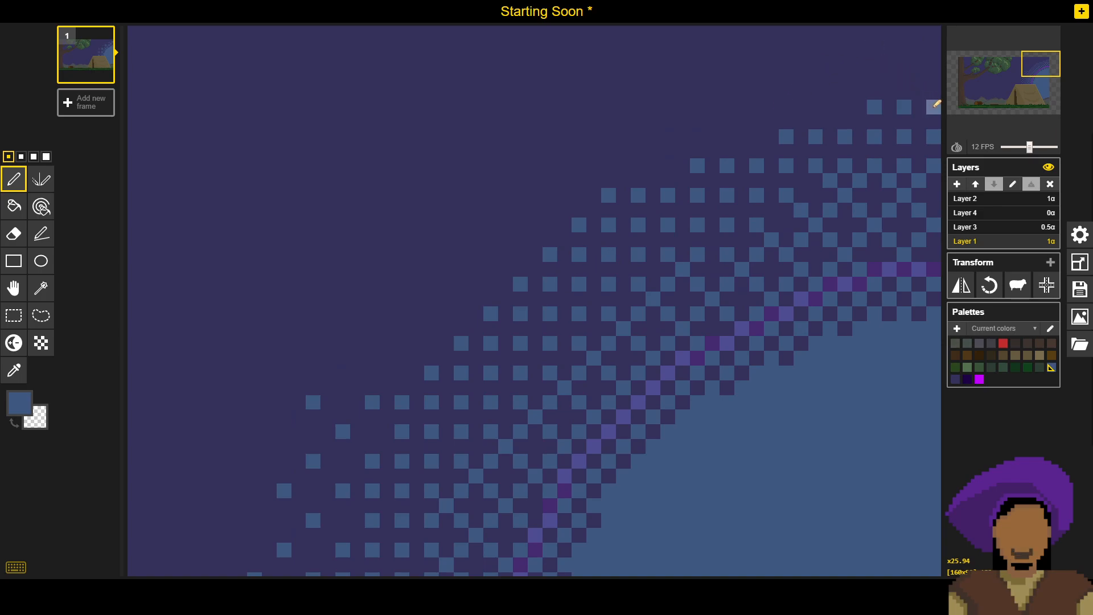
drag(564, 383, 446, 496)
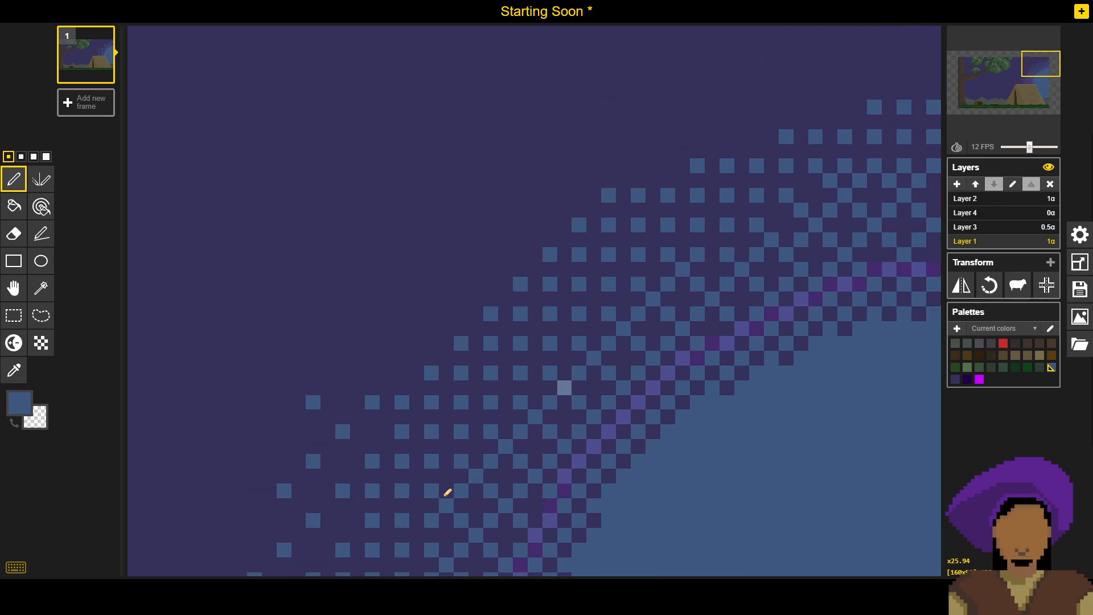
click(934, 76)
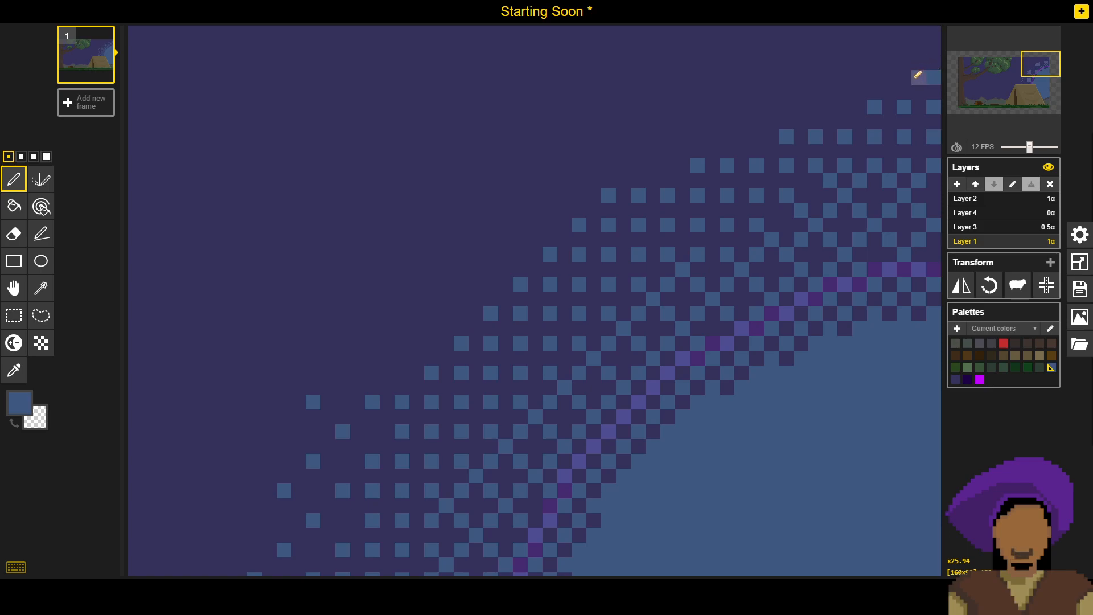
click(905, 48)
click(845, 107)
click(787, 107)
click(815, 76)
click(845, 48)
click(787, 48)
Step: Continue the upper thin band outward with five staggered blue pixels across its next two columns
click(757, 136)
click(697, 137)
click(727, 107)
click(757, 77)
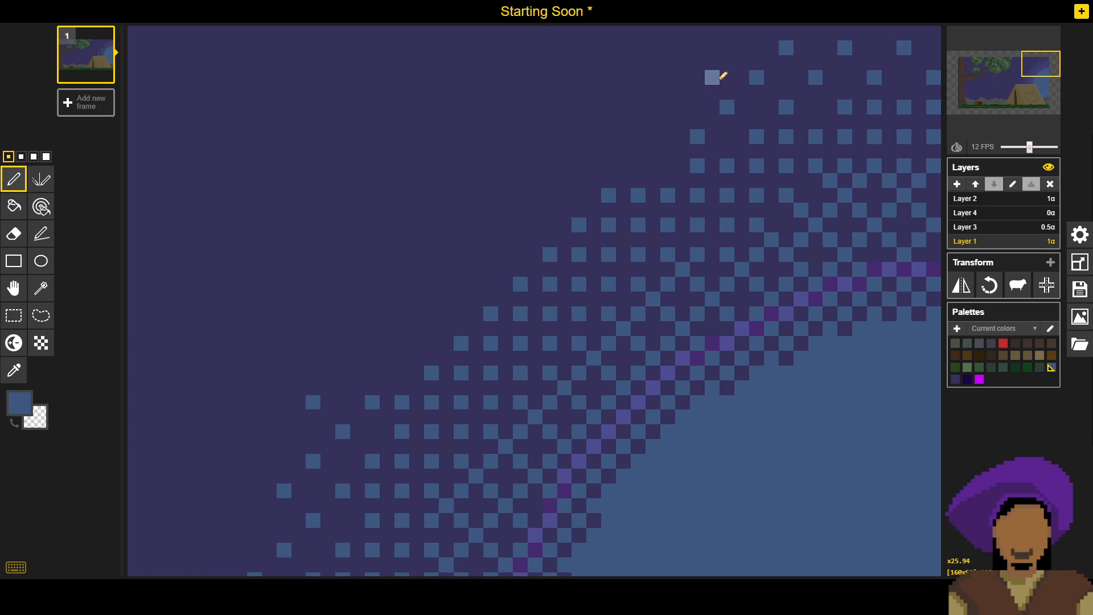
click(697, 77)
Step: Undo a misplaced pixel and extend the upper thin band with five more staggered blue pixels at its outer end
click(639, 181)
key(ctrl+z)
click(668, 166)
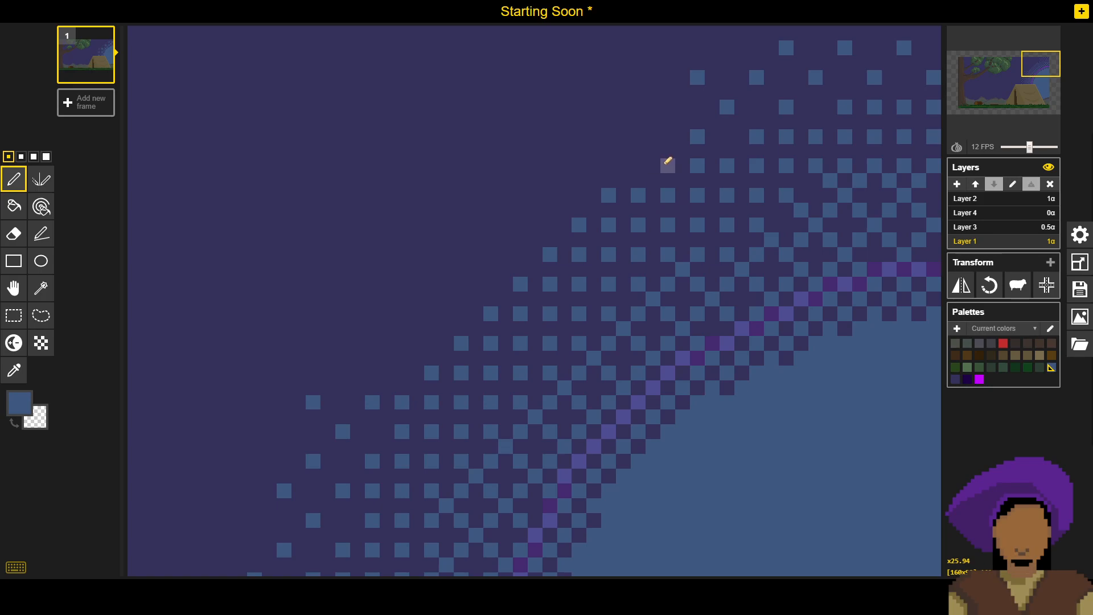
click(608, 166)
click(639, 136)
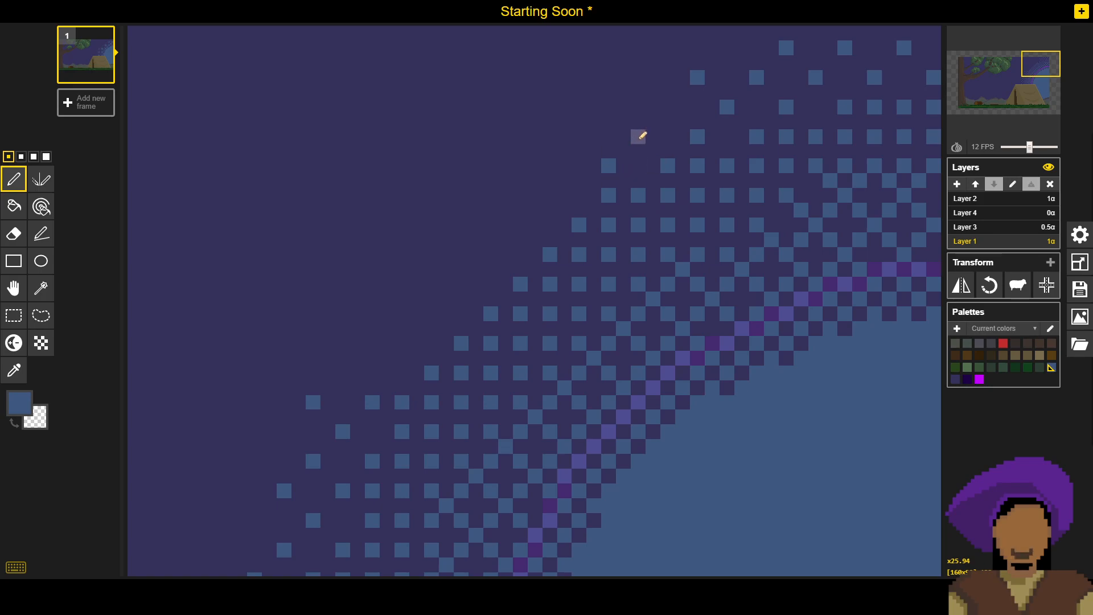
click(668, 107)
click(609, 106)
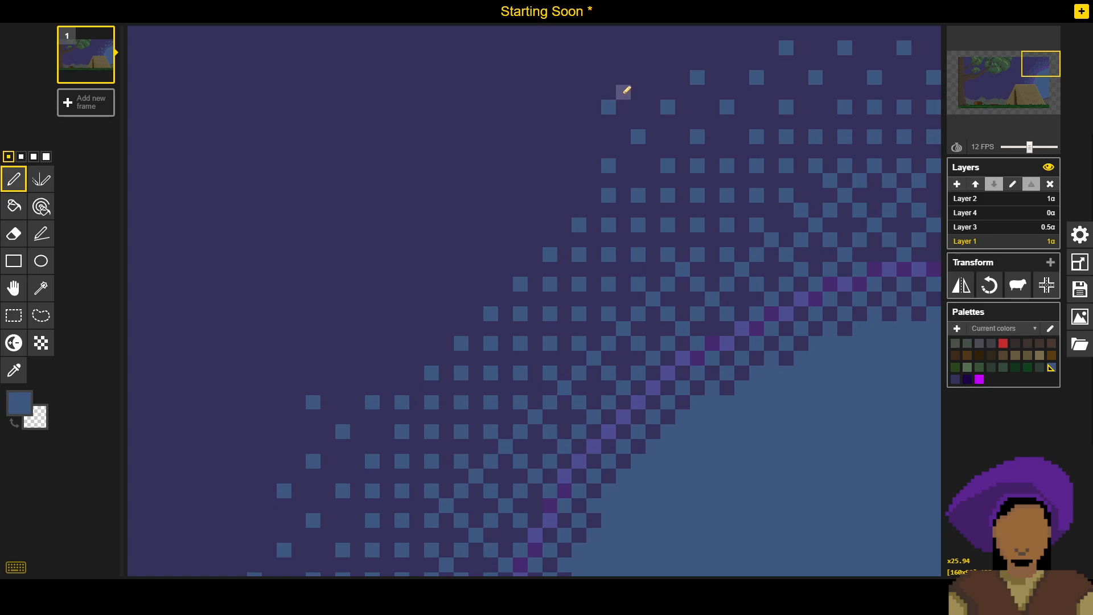
Step: Place a diagonal line of spaced blue pixels outside the sparse grid, joining the upper and lower parts of the thin band
mouse_move(538, 229)
mouse_down()
mouse_move(551, 200)
mouse_move(556, 219)
mouse_move(577, 186)
mouse_up()
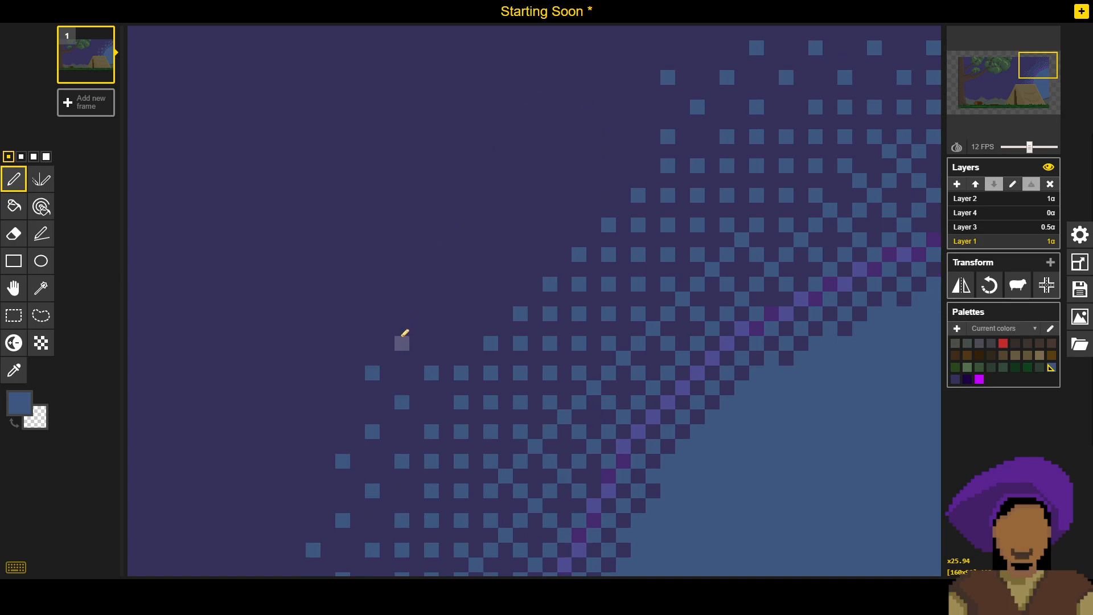
click(639, 108)
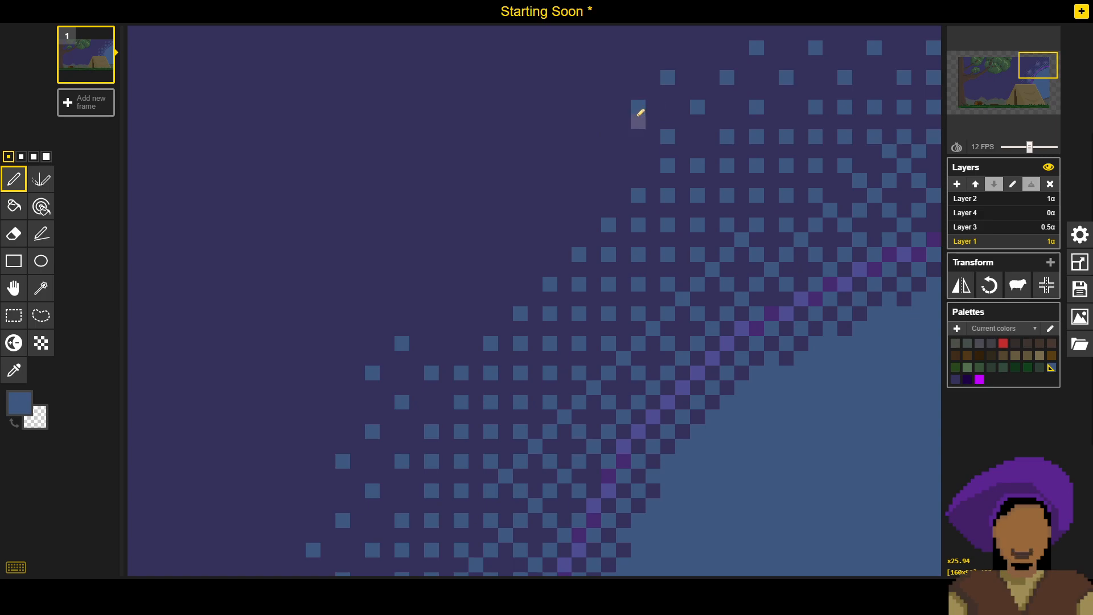
click(609, 138)
click(432, 313)
click(469, 279)
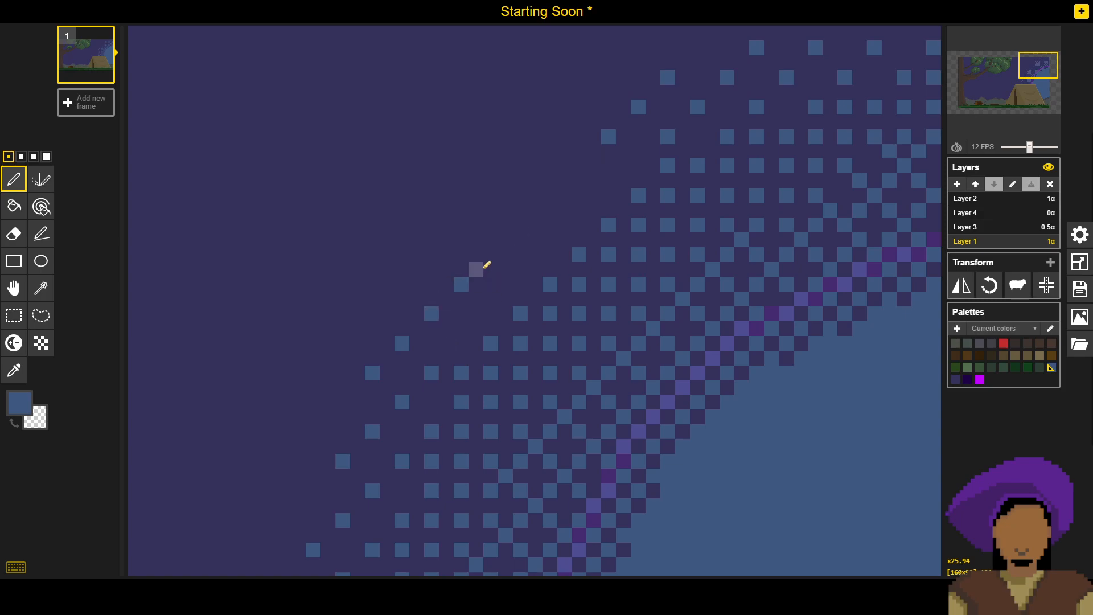
click(496, 250)
click(521, 224)
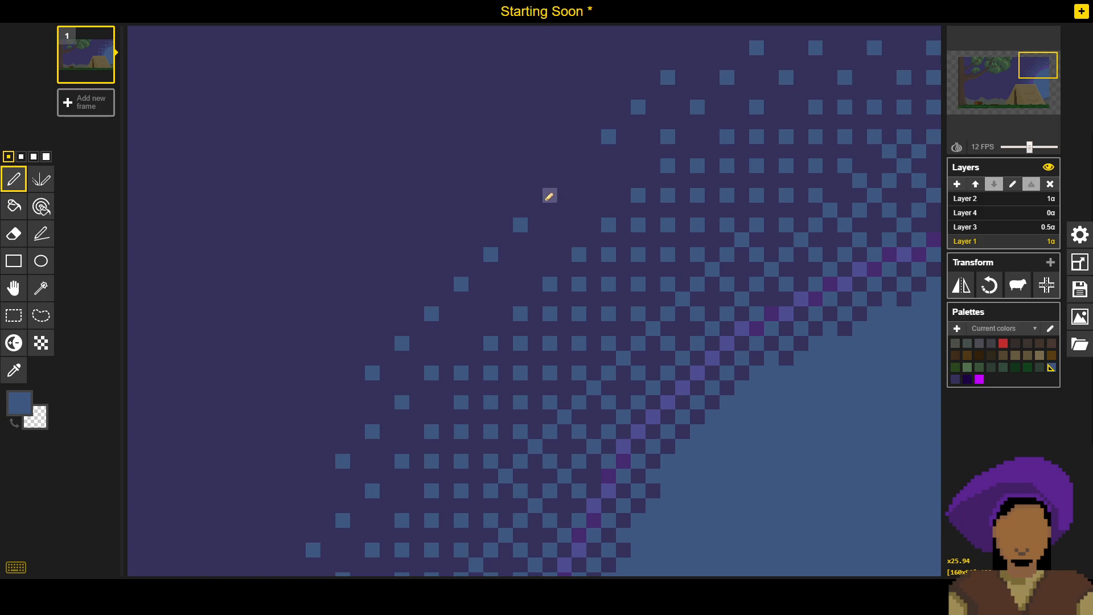
click(551, 194)
click(579, 165)
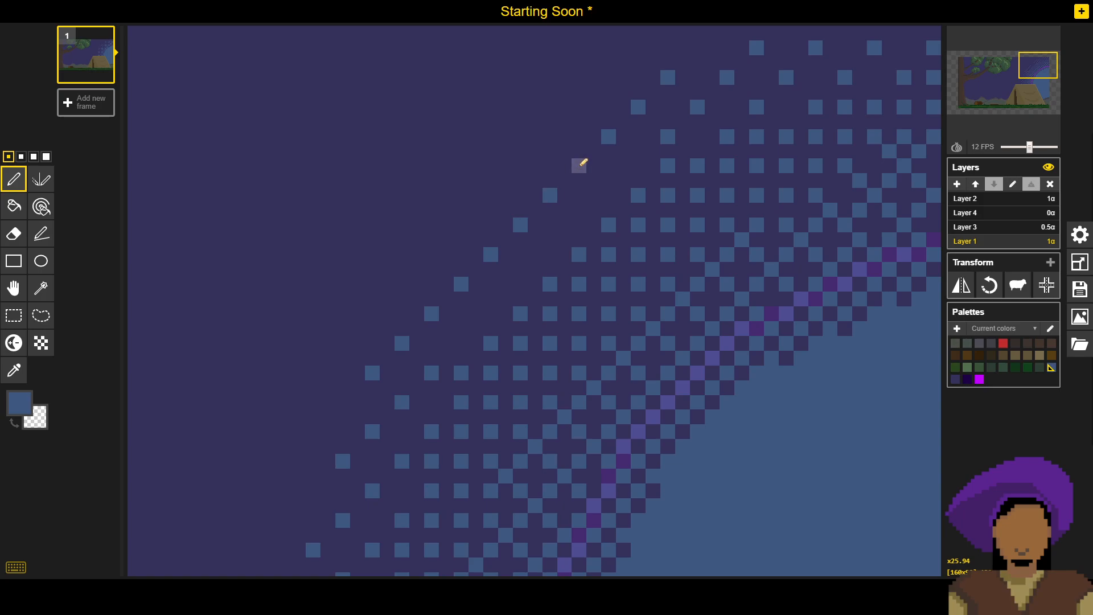
click(579, 209)
click(608, 180)
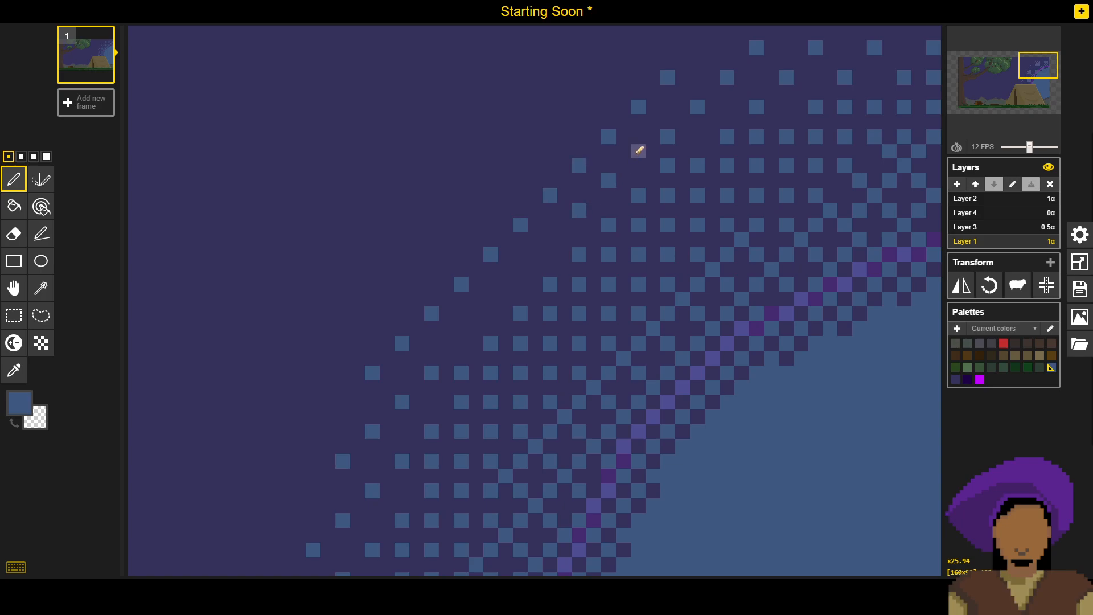
key(ctrl+z)
key(ctrl+z)
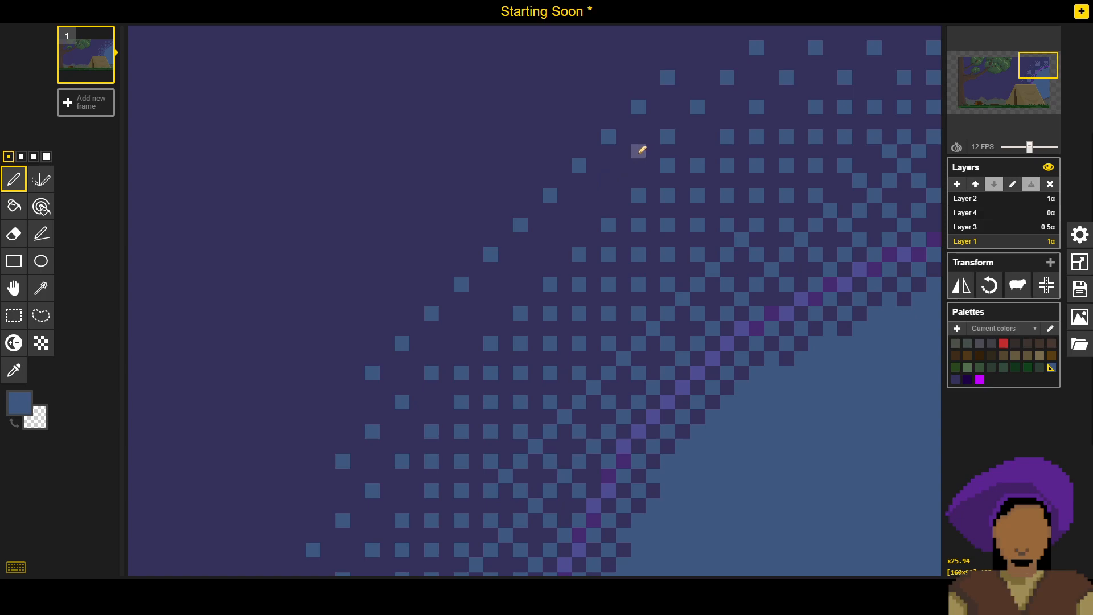
Step: Add a diagonal of six blue pixels between the outer diagonal and the sparse grid, plus one pixel outside the outer diagonal
click(609, 195)
click(580, 225)
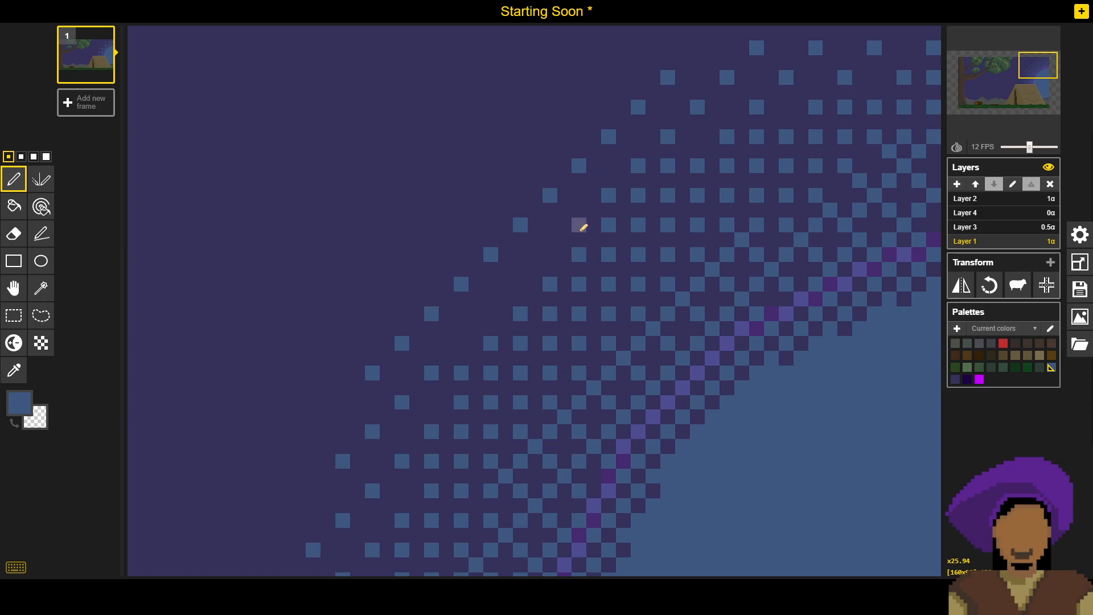
click(550, 255)
click(521, 284)
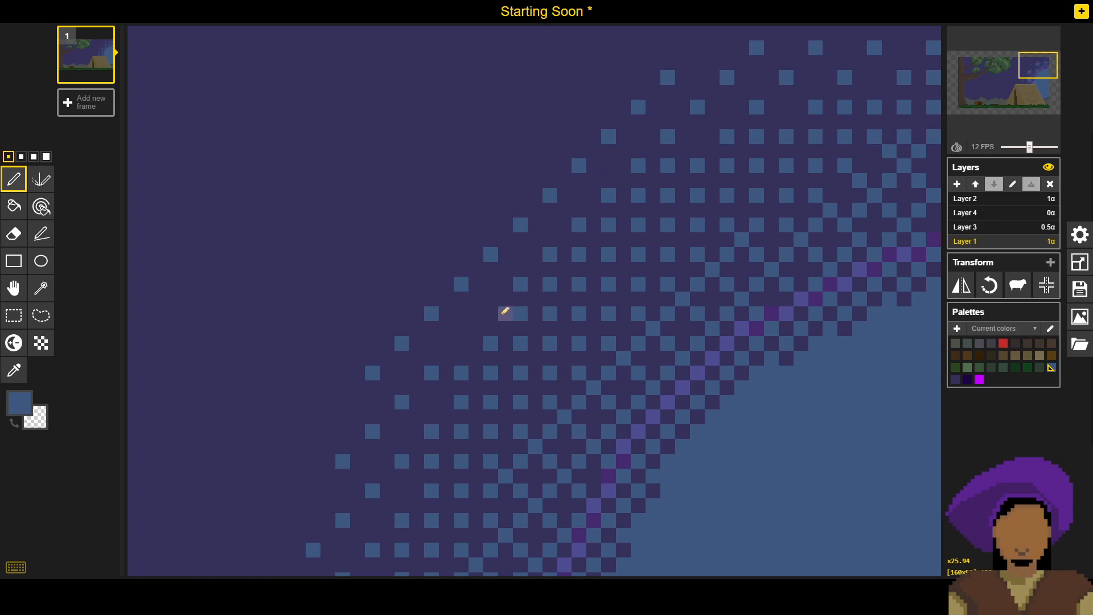
click(491, 314)
click(461, 344)
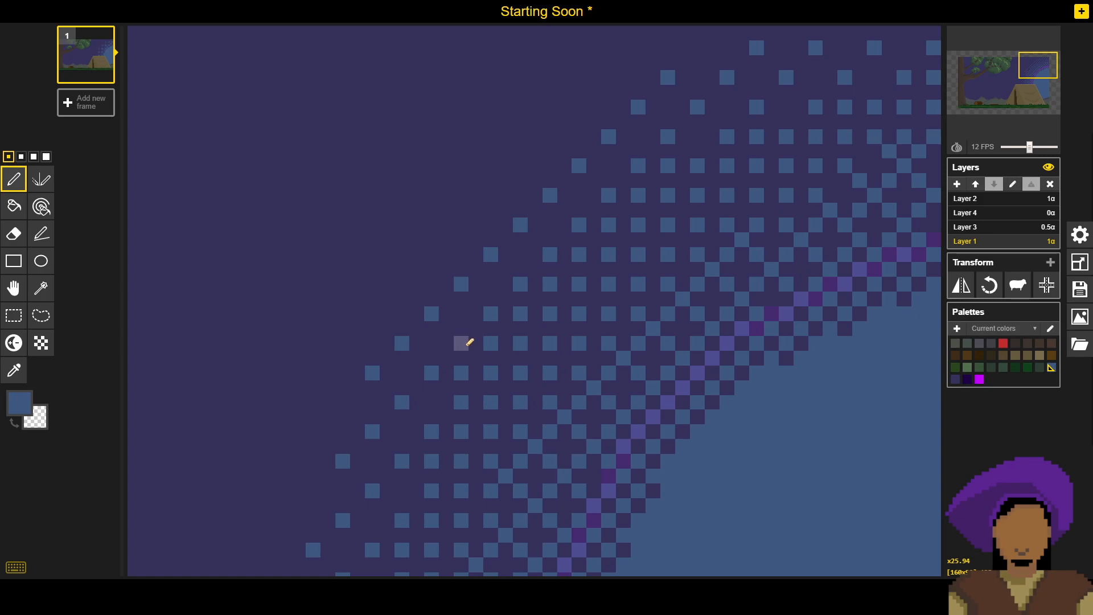
click(402, 299)
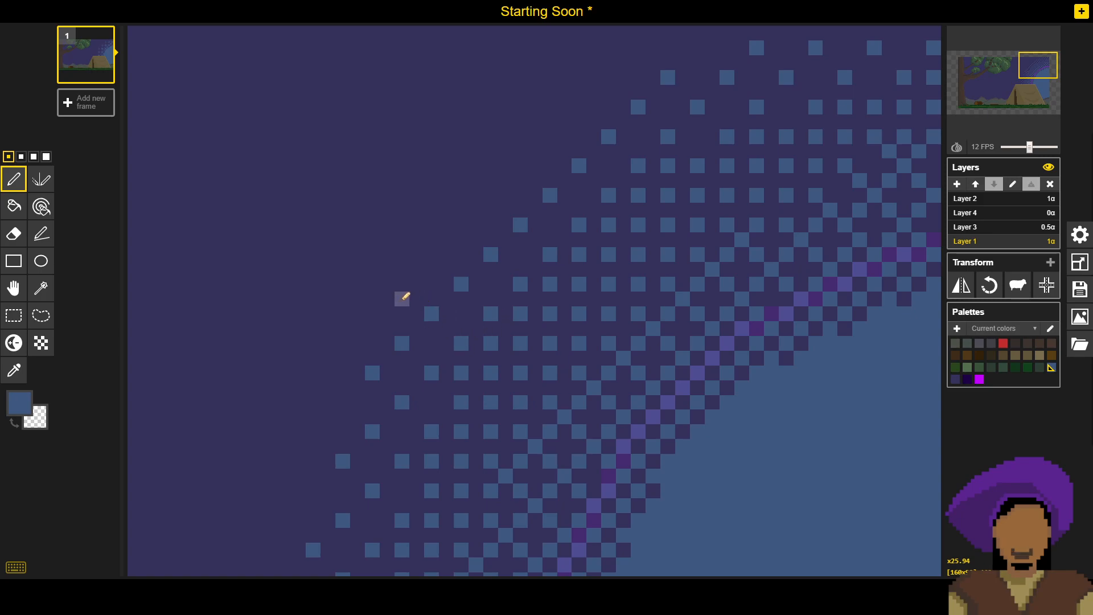
Step: Undo the last pixel and place a wider-spaced diagonal of five blue pixels outside the glow, plus one more in its uppermost row
key(ctrl+z)
click(402, 285)
click(461, 225)
click(520, 166)
click(579, 107)
click(639, 48)
click(698, 48)
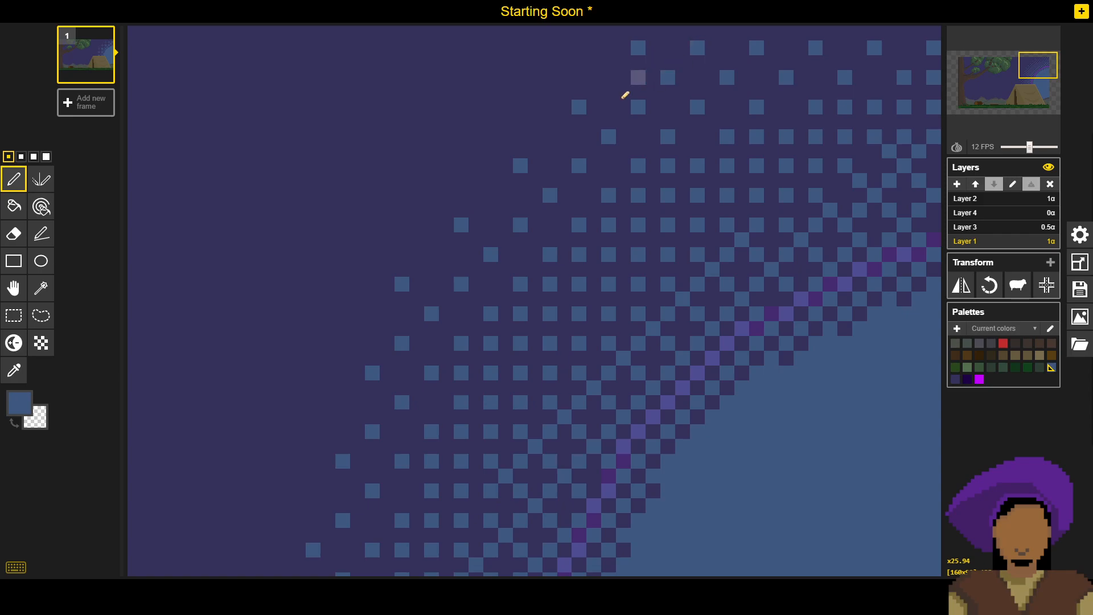
Step: Add five blue pixels in the gaps of the outermost diagonal, extending it one pixel past its lower end
click(372, 314)
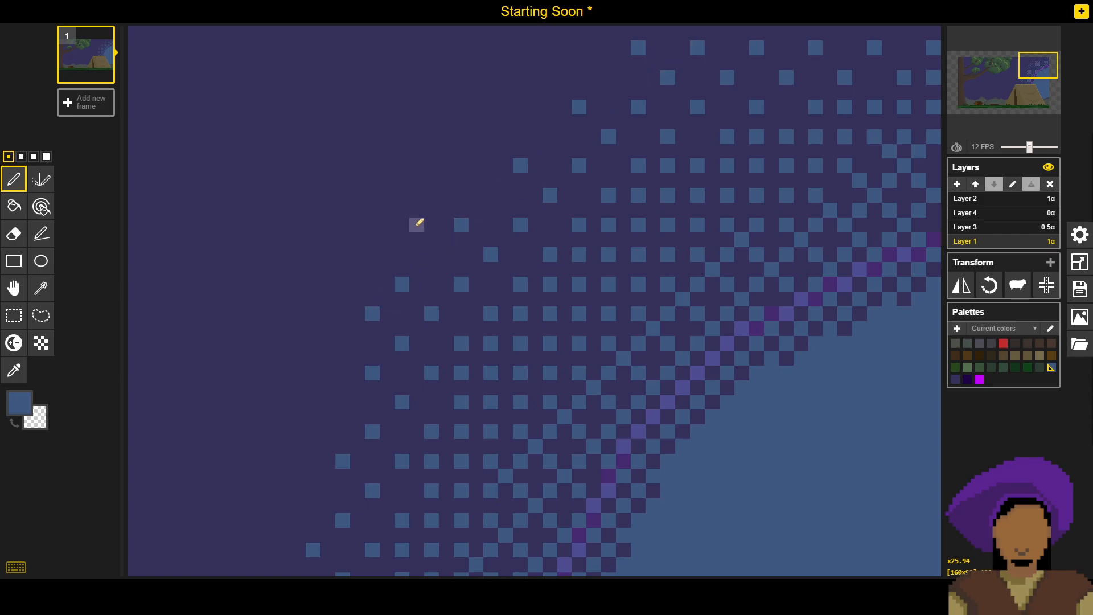
click(432, 254)
click(491, 196)
click(550, 136)
click(609, 78)
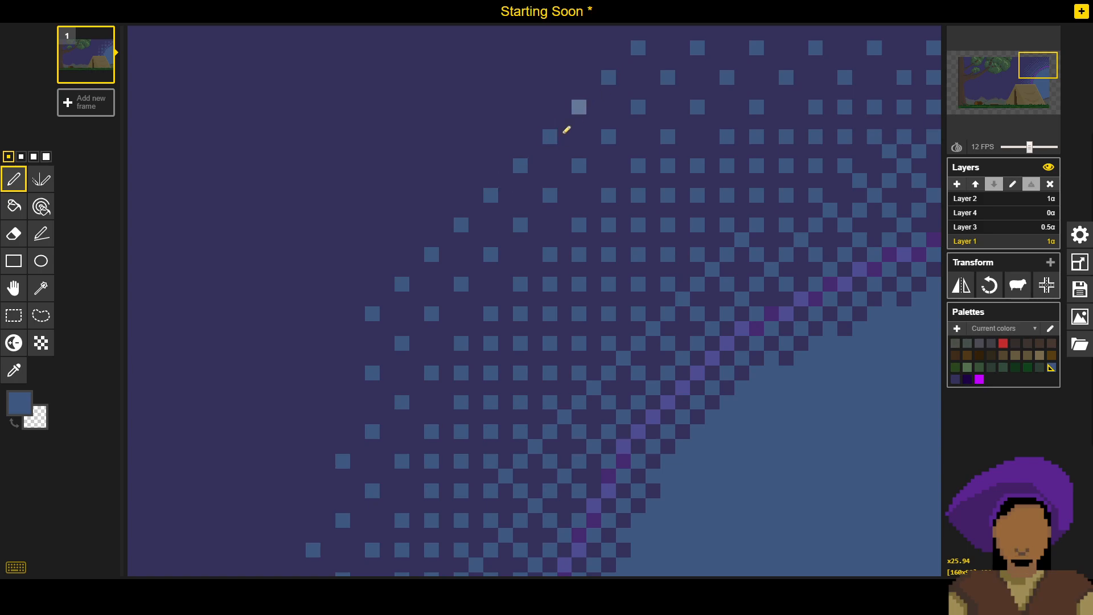
Step: Delete Layer 3 with the magenta circle guide line
scroll(489, 222, down, 5)
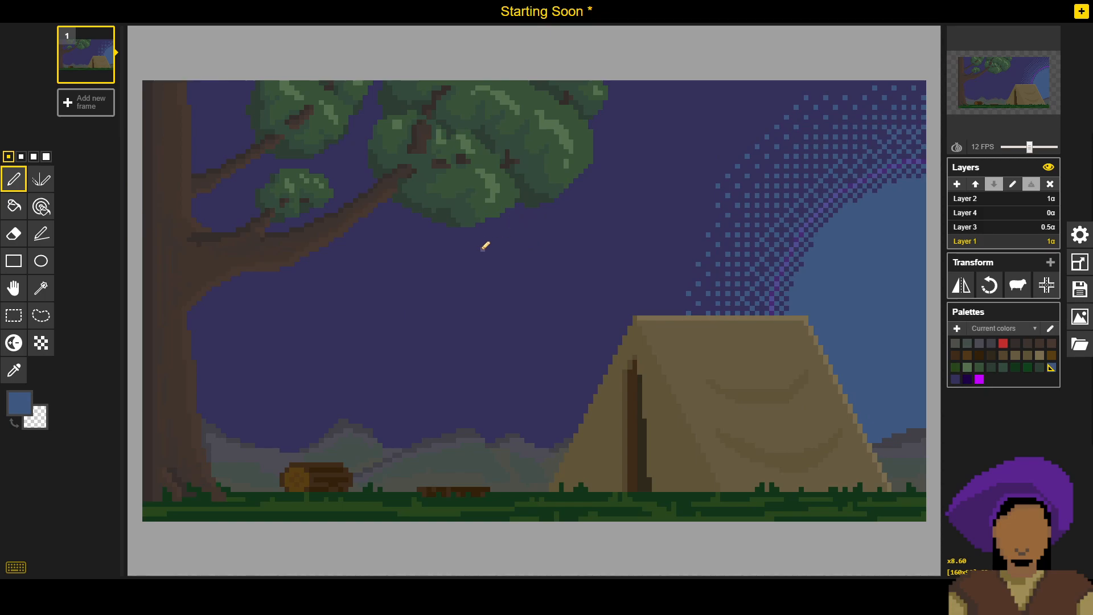
click(1001, 227)
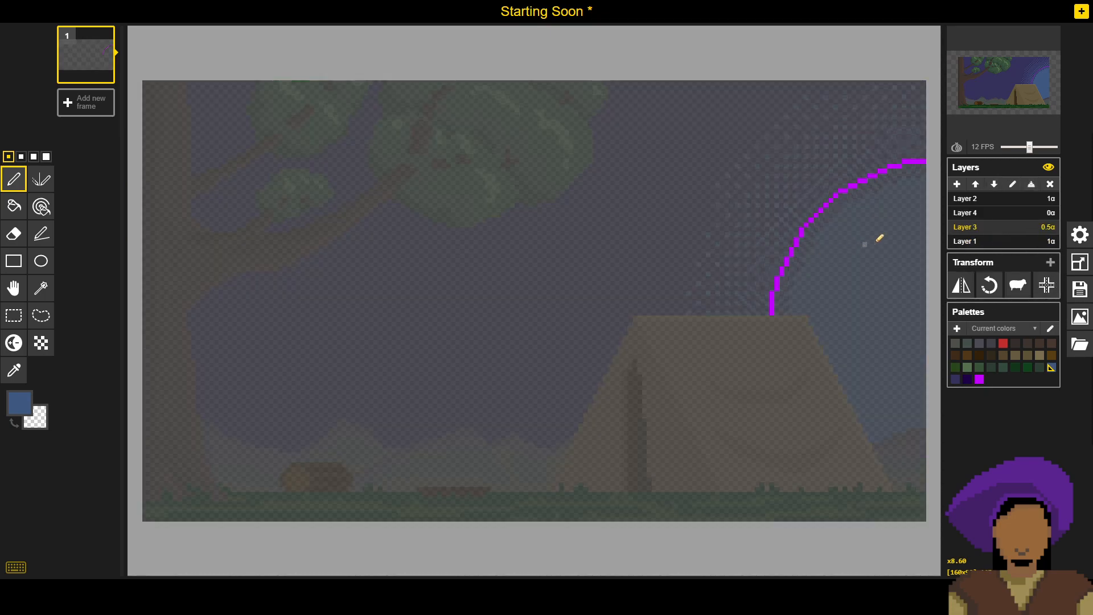
click(1051, 188)
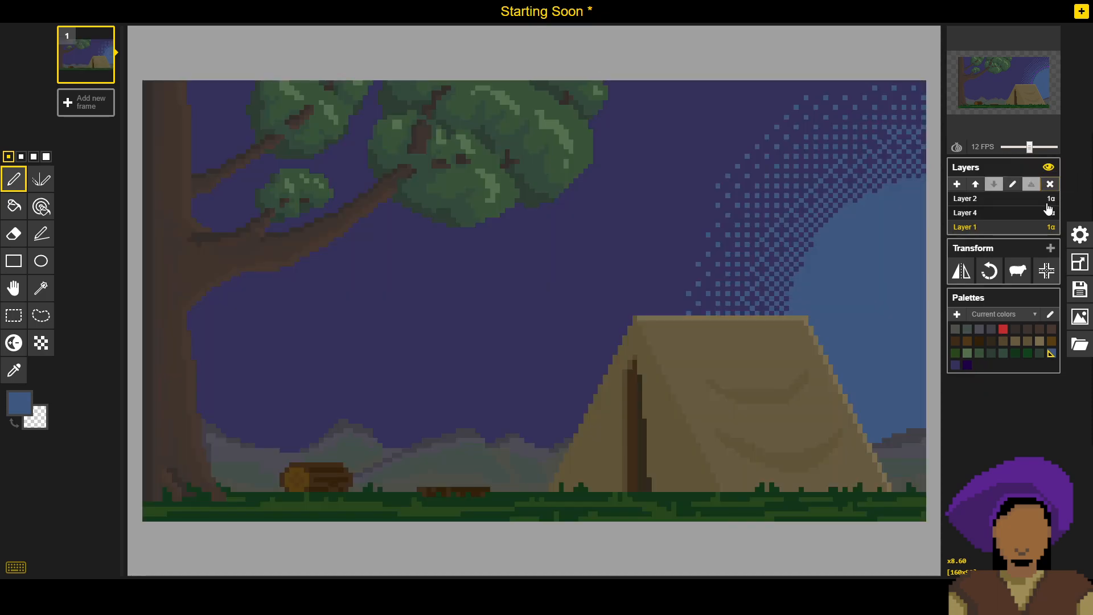
Step: Preview the Starting lettering over the dithered glow by setting Layer 4's opacity to 1, set it back to 0 and return to Layer 1
scroll(696, 228, down, 3)
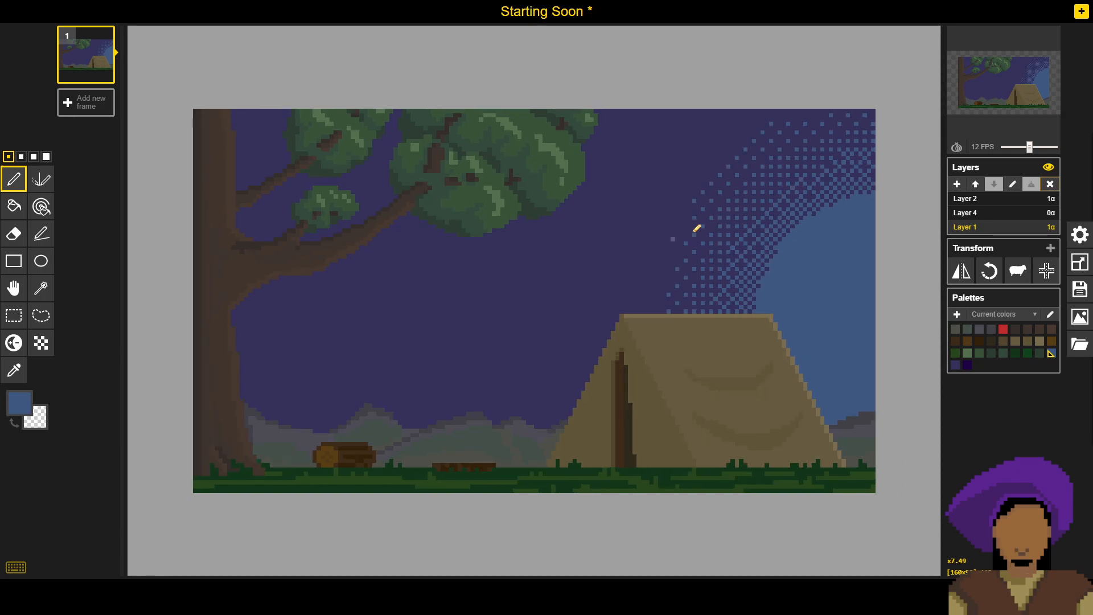
scroll(697, 228, down, 2)
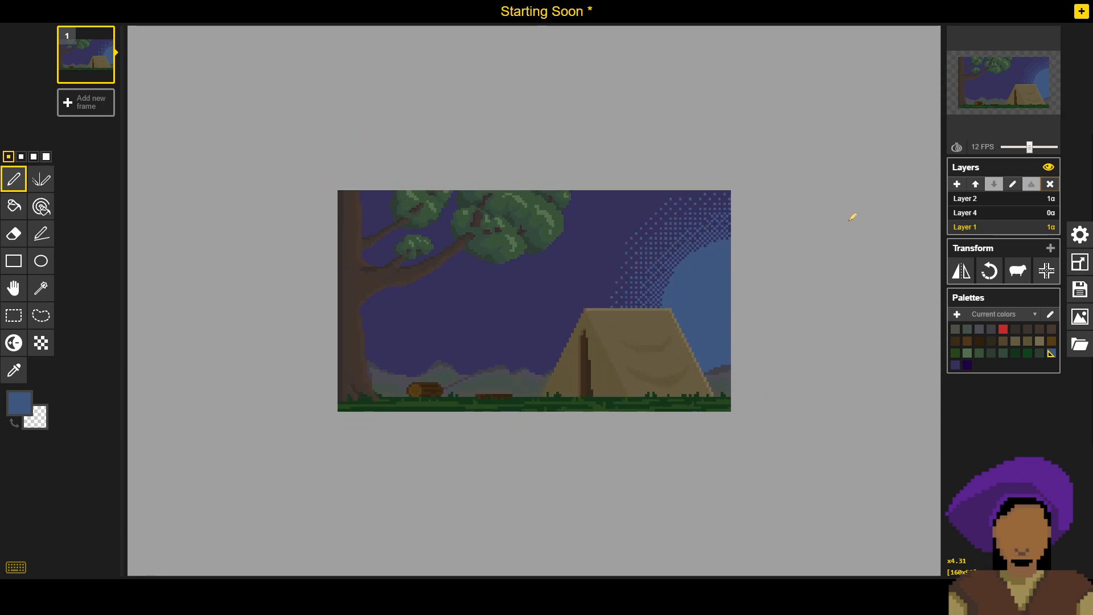
click(1017, 213)
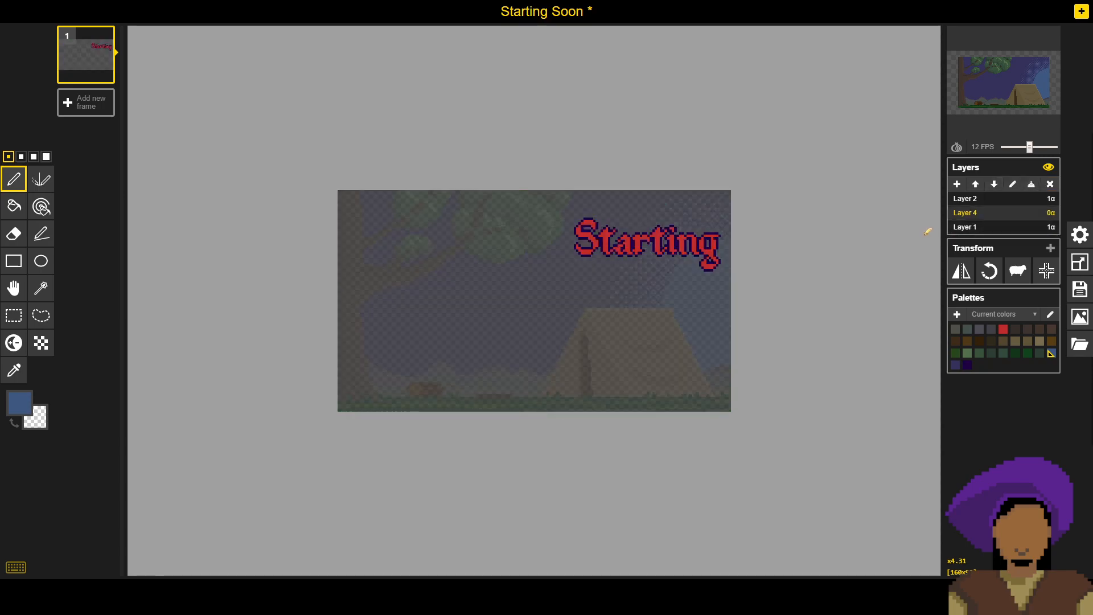
click(1051, 213)
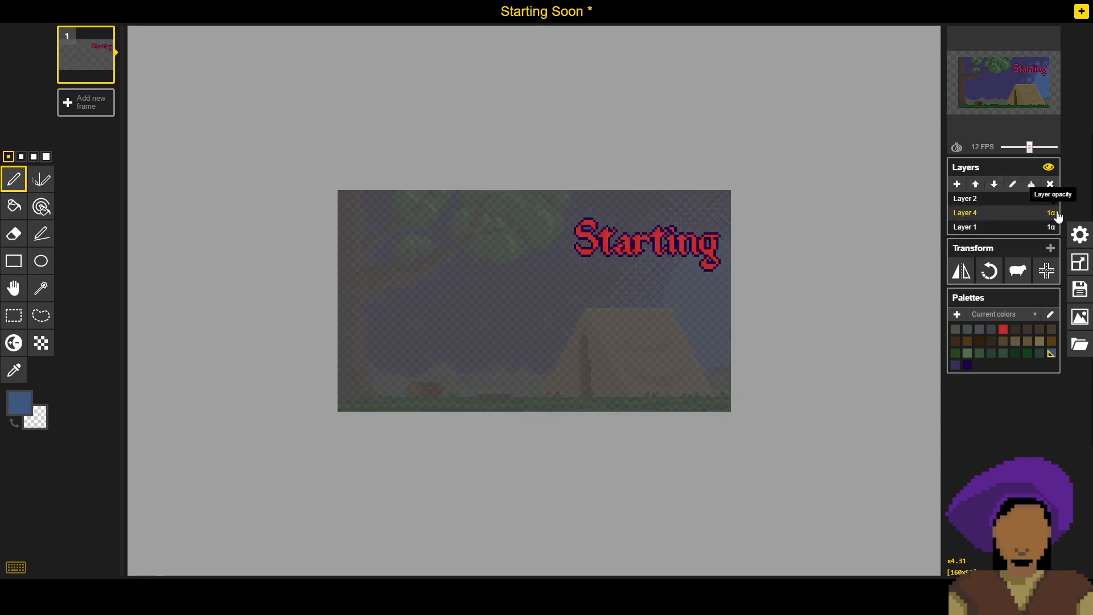
click(1020, 228)
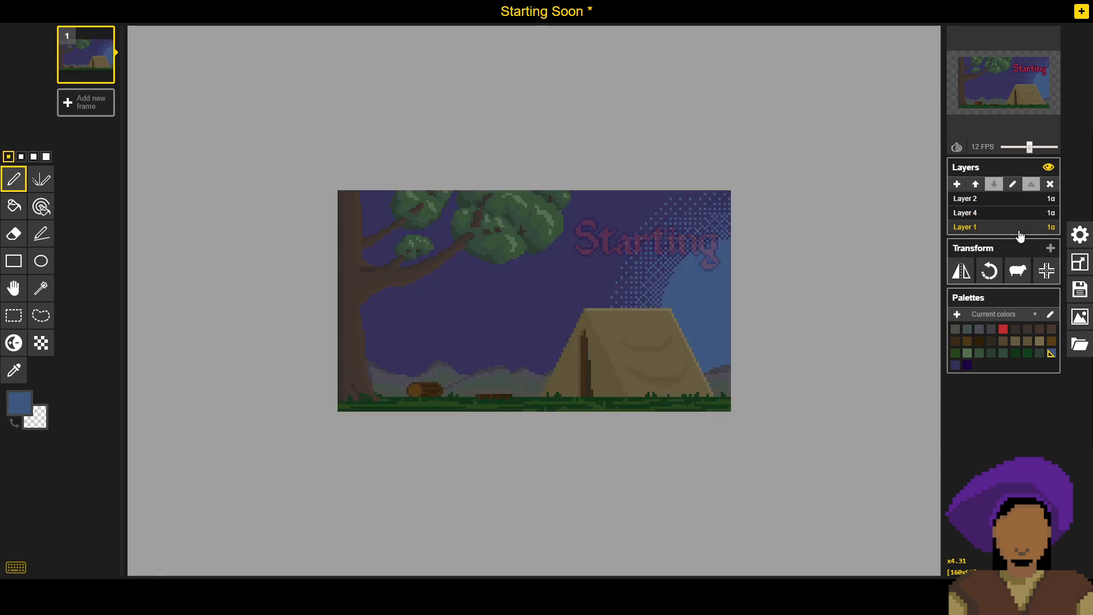
scroll(783, 252, up, 4)
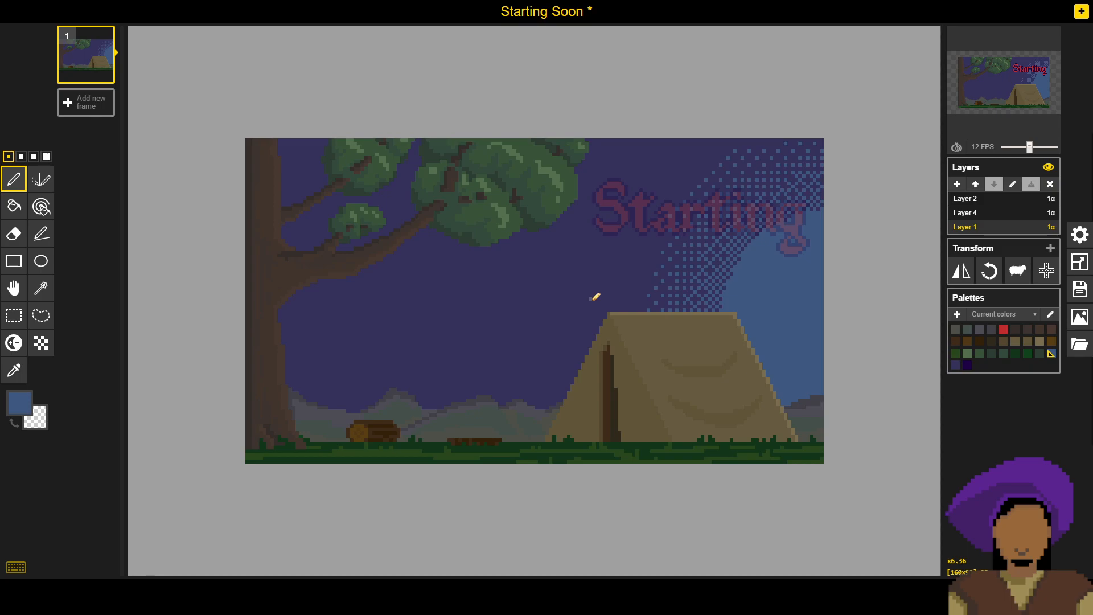
scroll(594, 297, up, 5)
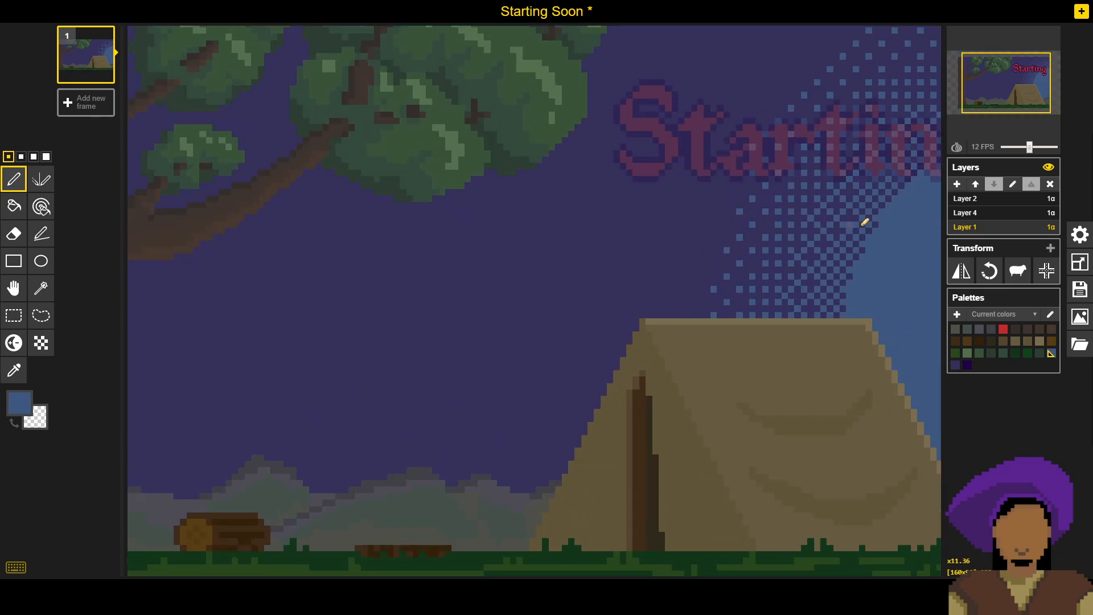
click(966, 213)
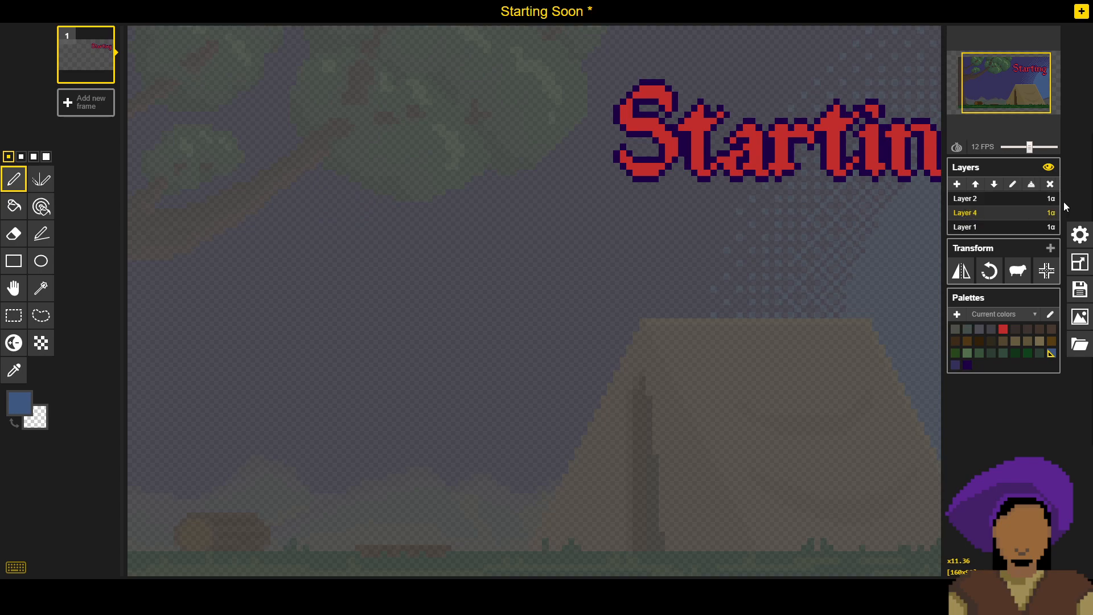
drag(1052, 213, 1048, 219)
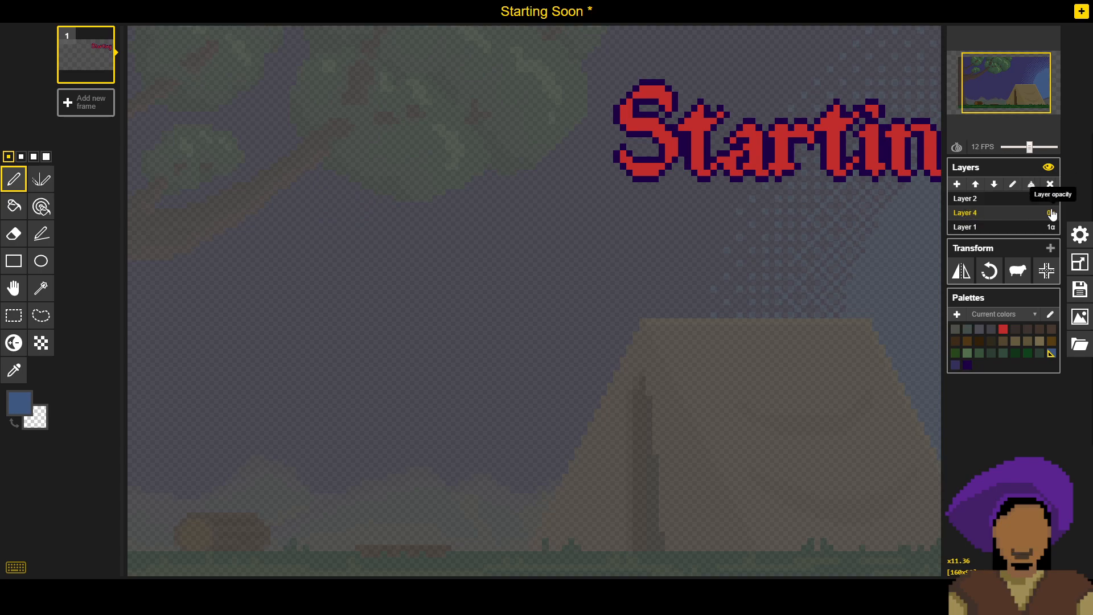
click(1031, 227)
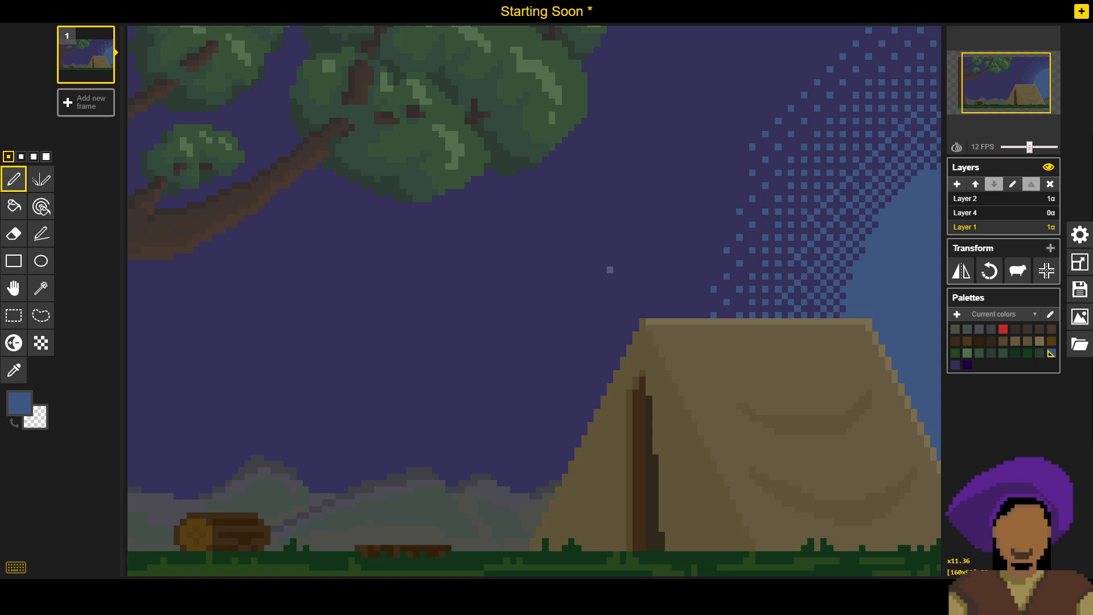
Step: Save the Starting Soon sprite to its existing file
drag(610, 270, 341, 299)
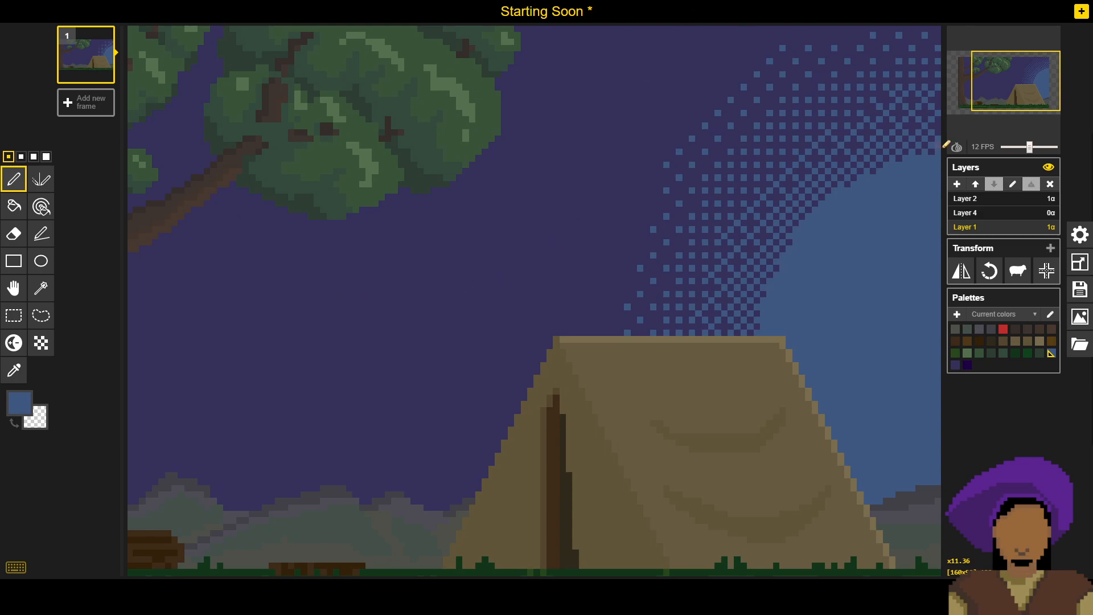
click(1080, 292)
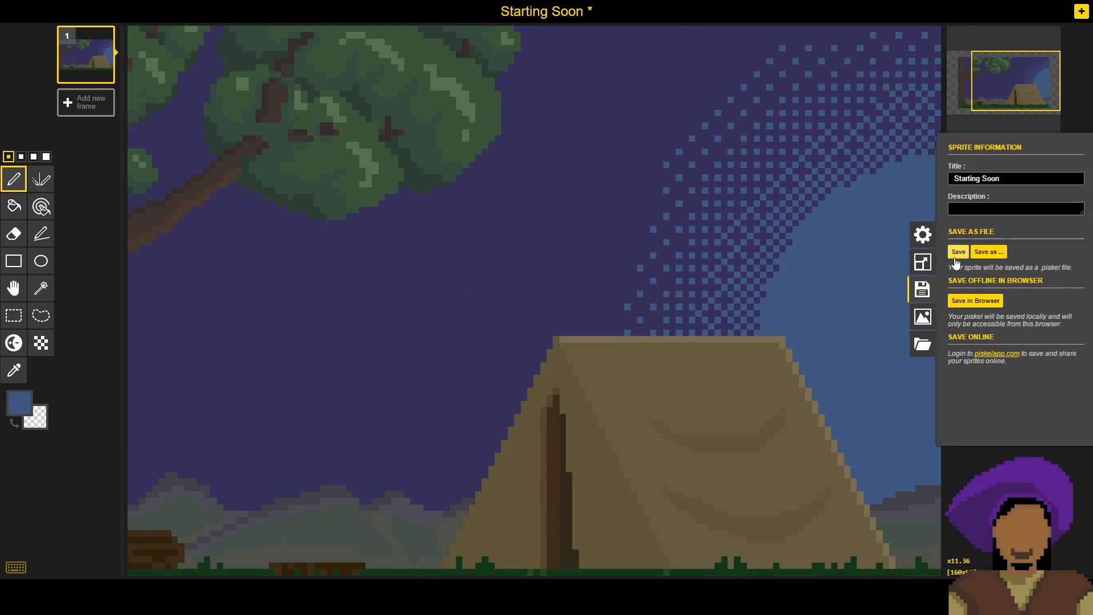
click(957, 252)
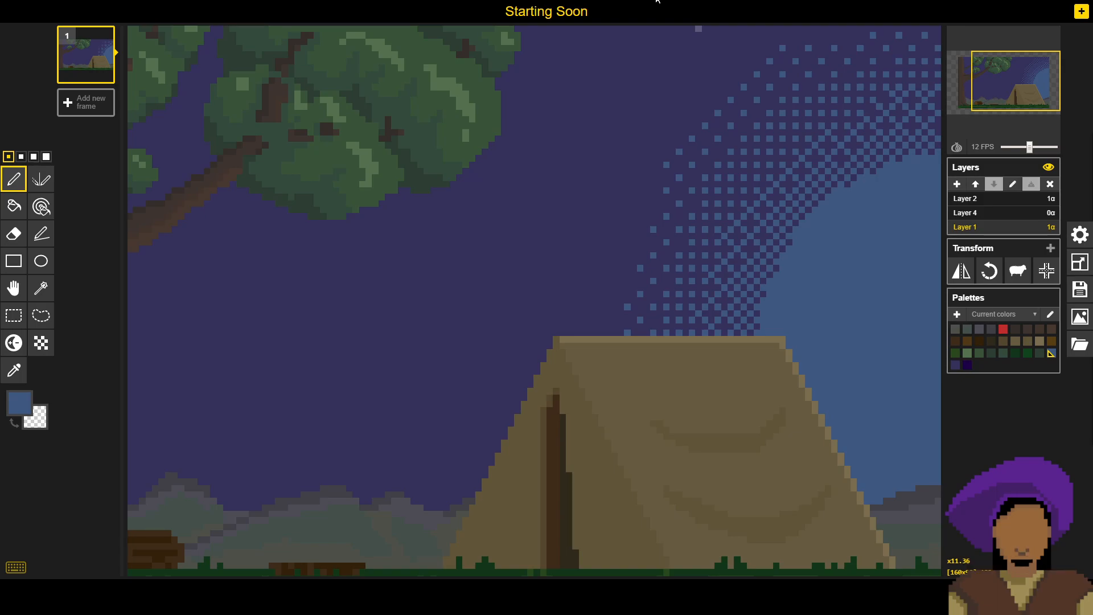
Step: Fill the gaps in the checkerboard dither just above the tent roof with blue pixels
scroll(837, 234, down, 2)
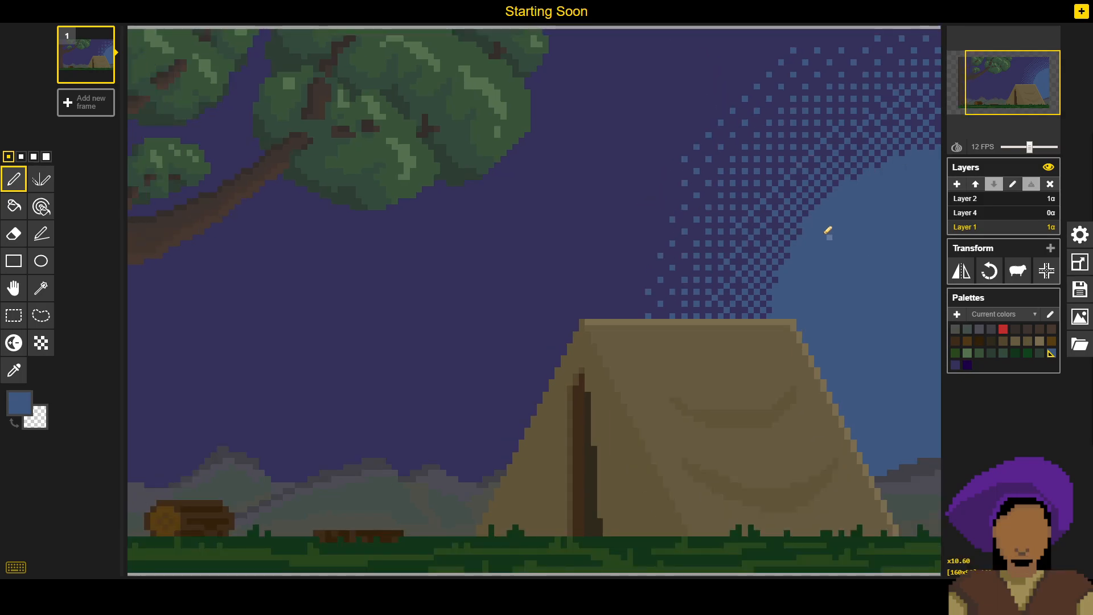
scroll(847, 205, up, 5)
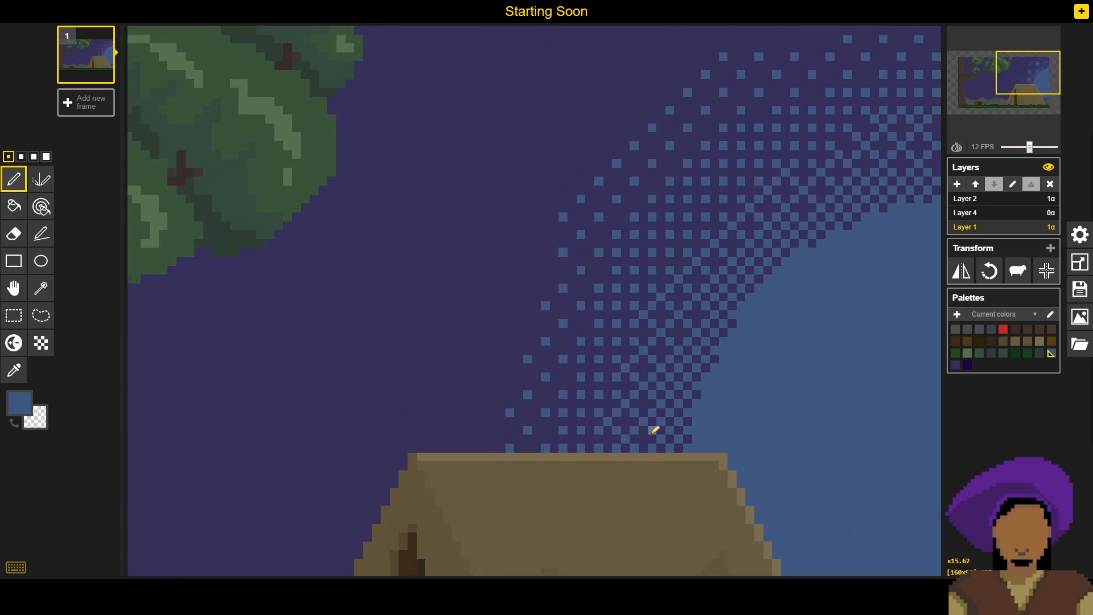
click(660, 405)
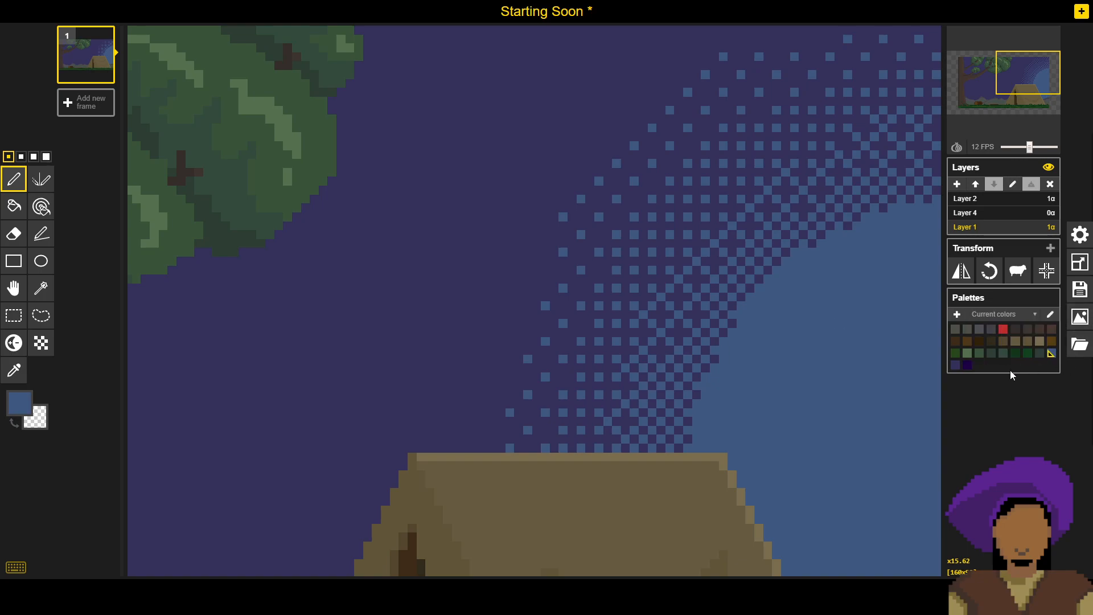
Step: Create a new layer directly above Layer 1 and set the pen colour to bright magenta #ce00ff
scroll(695, 370, up, 4)
drag(701, 299, 701, 268)
drag(700, 279, 732, 359)
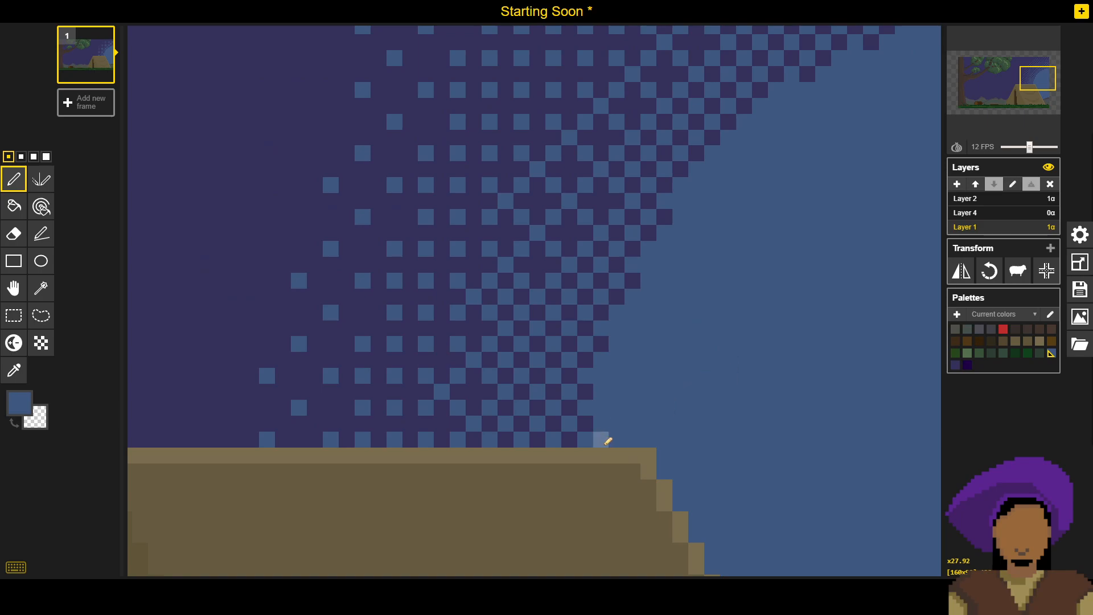
scroll(609, 440, down, 4)
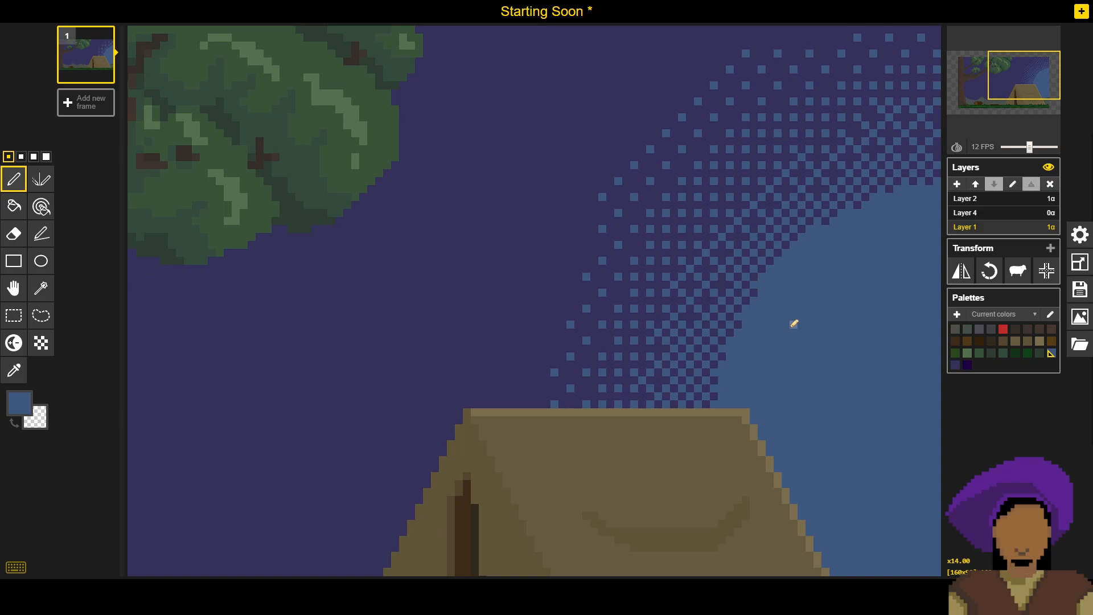
scroll(795, 323, up, 2)
scroll(794, 323, up, 2)
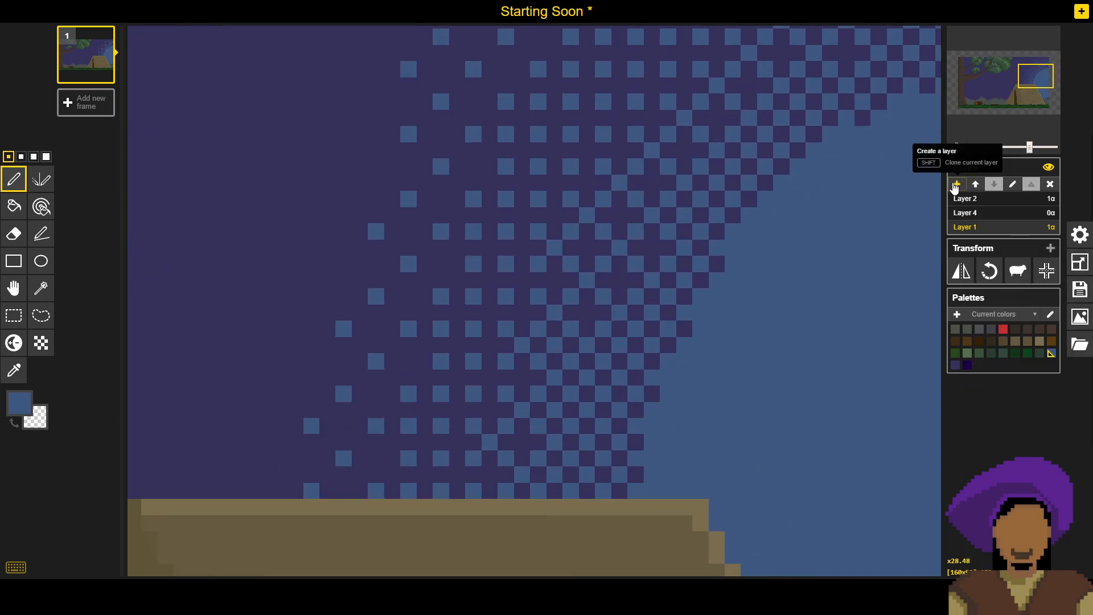
click(957, 184)
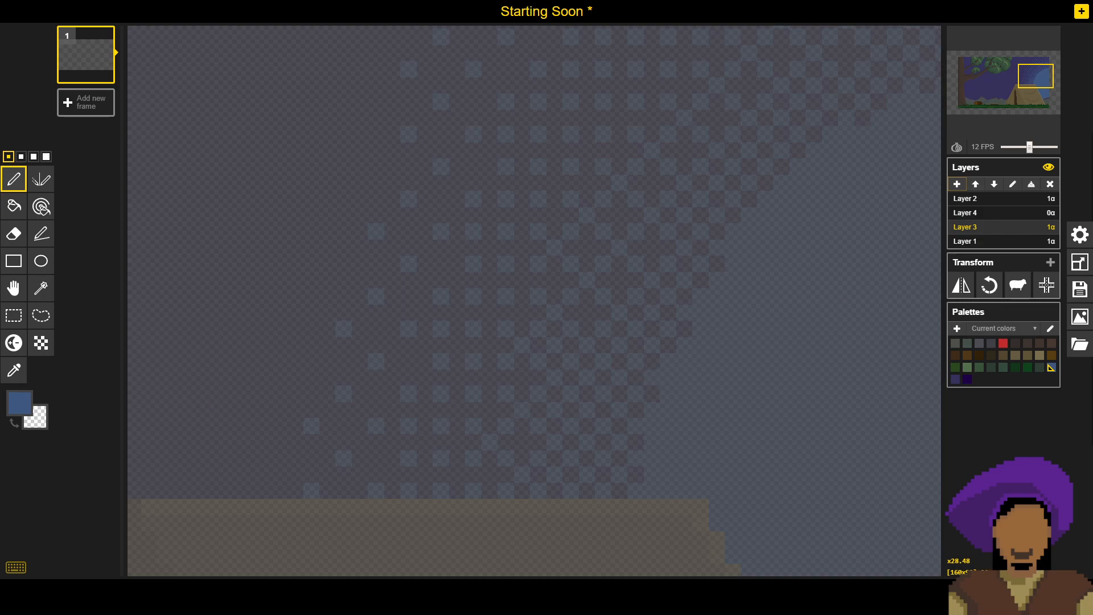
click(21, 403)
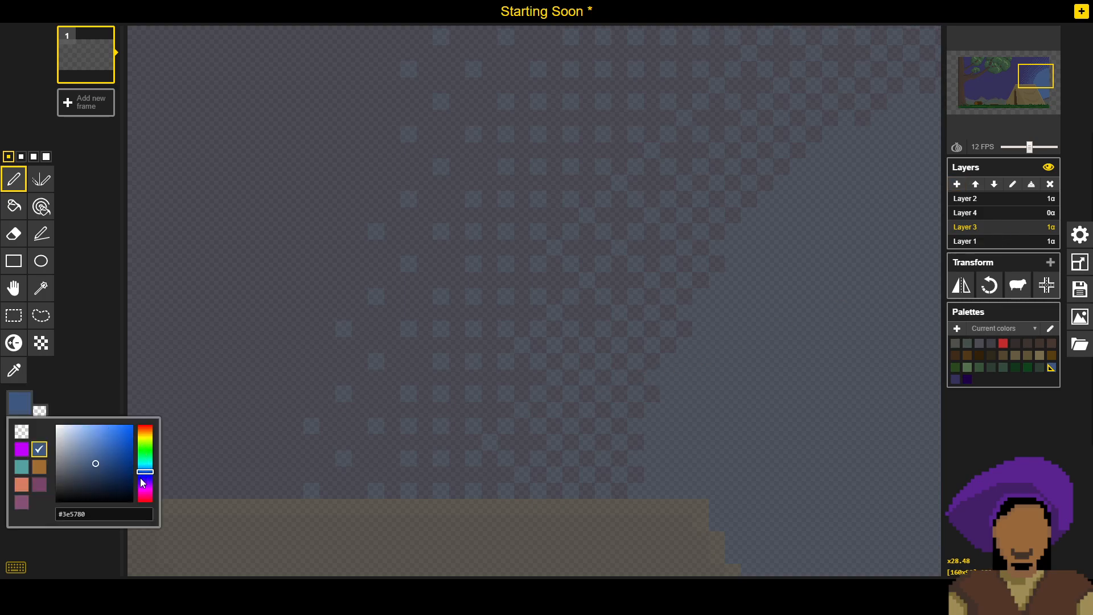
click(143, 483)
click(149, 488)
drag(122, 440, 155, 390)
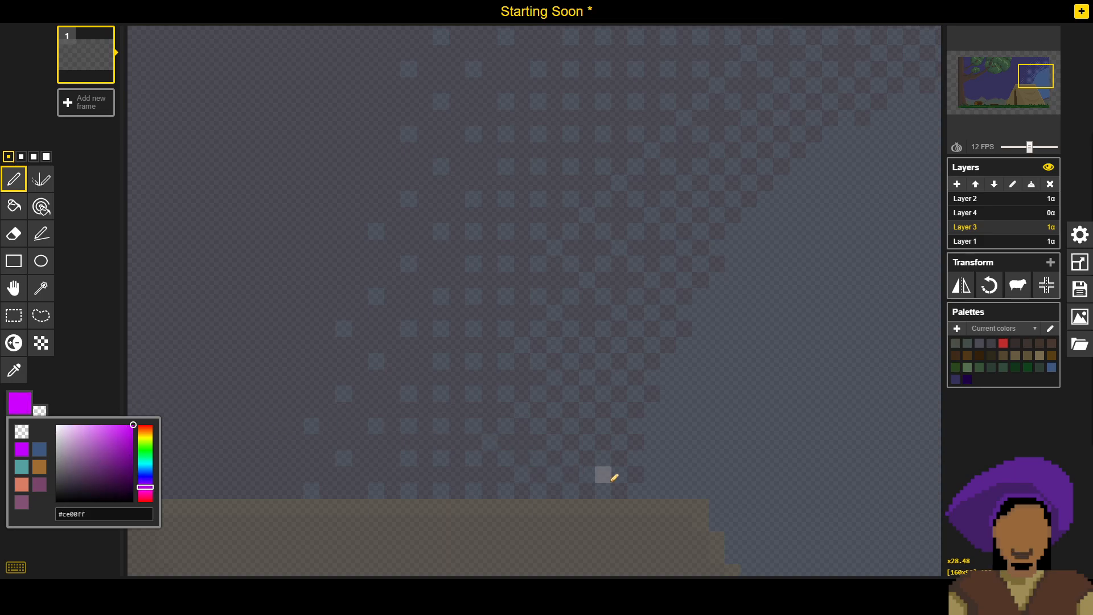
Step: Start a magenta guide curve inside the circle's edge at the tent roof with stepped vertical runs of five, three and two pixels
click(649, 493)
click(652, 474)
click(652, 443)
click(658, 451)
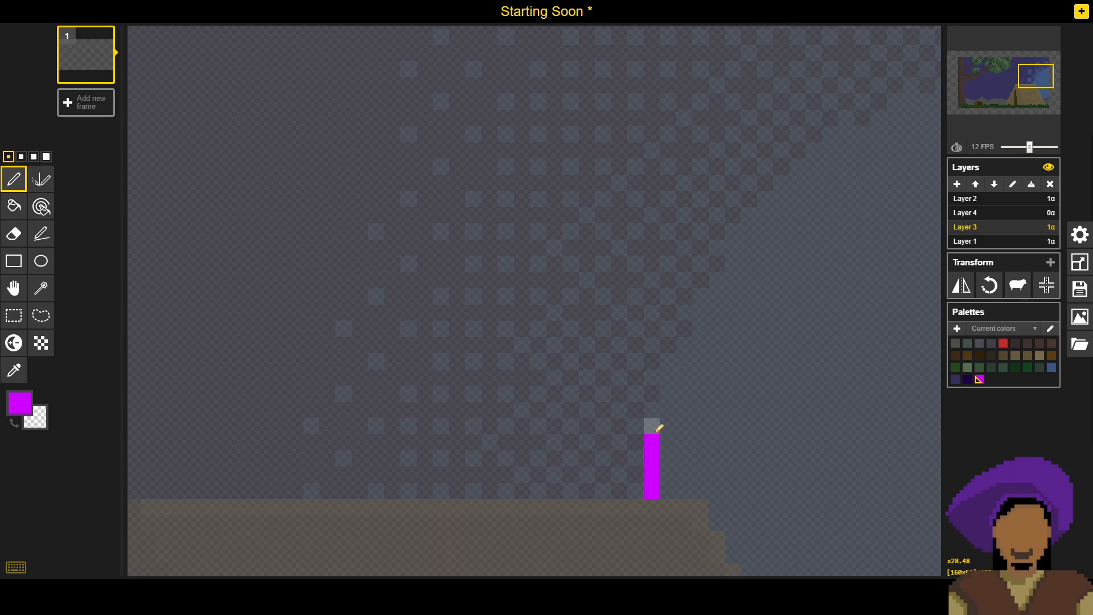
mouse_move(672, 412)
mouse_down()
mouse_move(672, 377)
mouse_move(694, 348)
mouse_up()
click(691, 348)
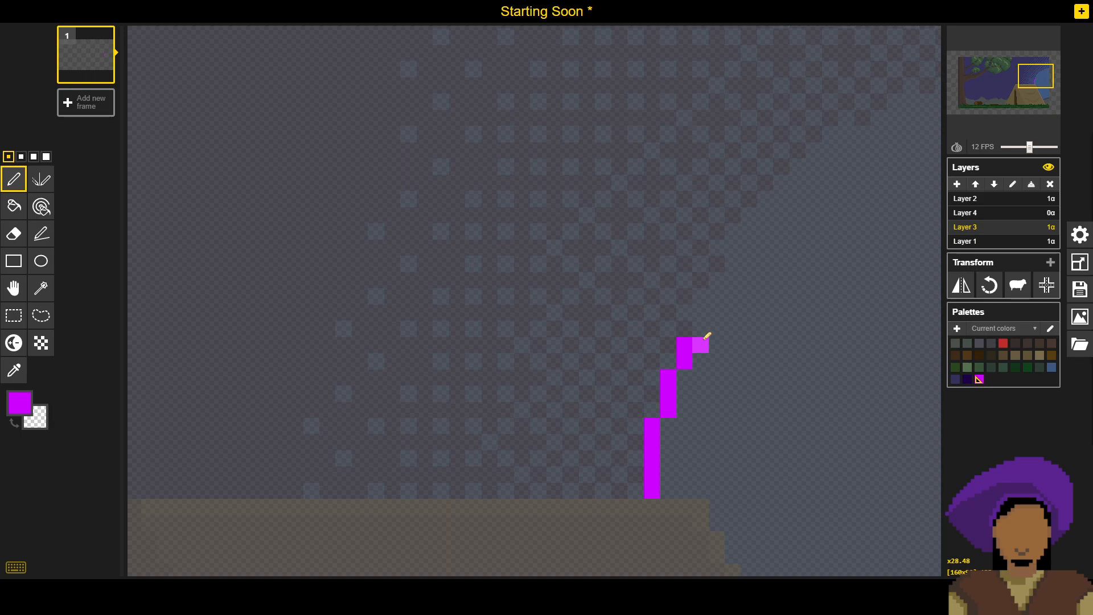
Step: Continue the magenta guide upward with three two-pixel vertical runs followed by six single pixels on a diagonal
click(709, 331)
click(720, 296)
drag(739, 268, 737, 250)
click(751, 231)
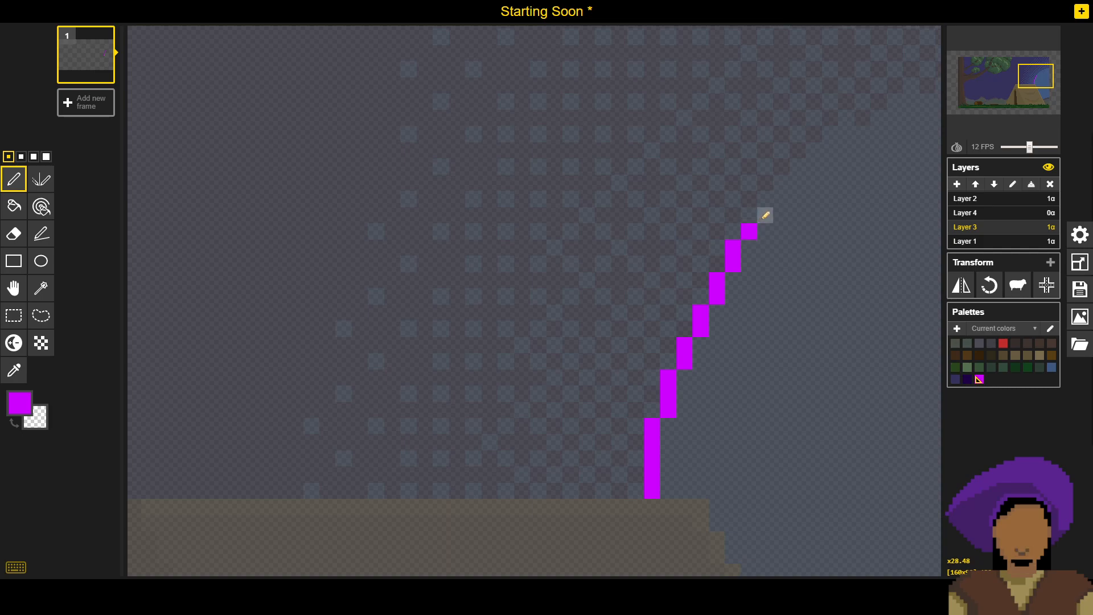
click(782, 199)
click(798, 182)
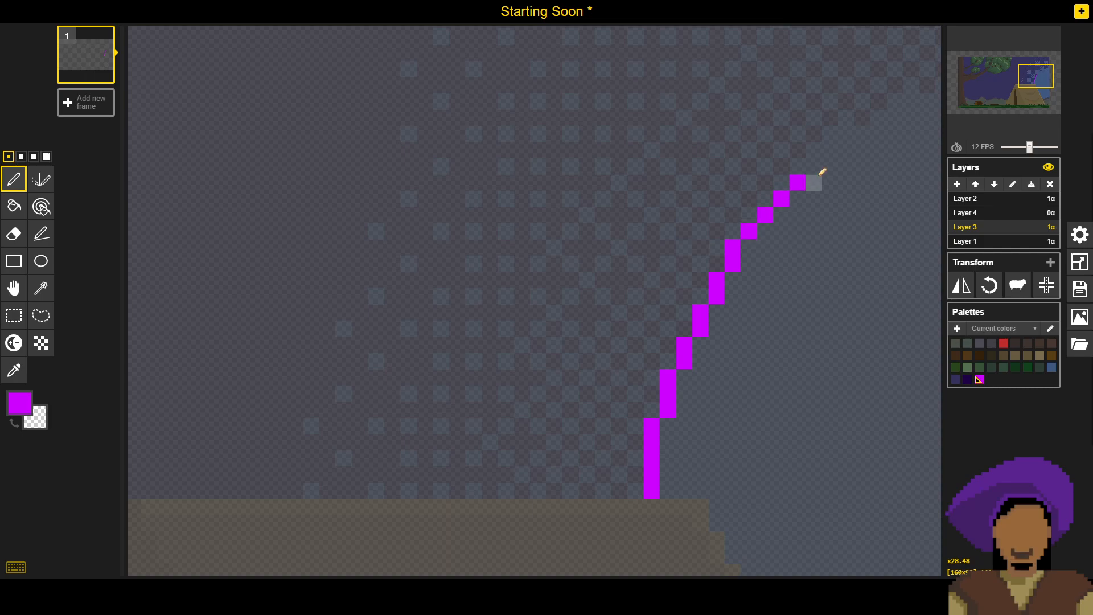
click(814, 166)
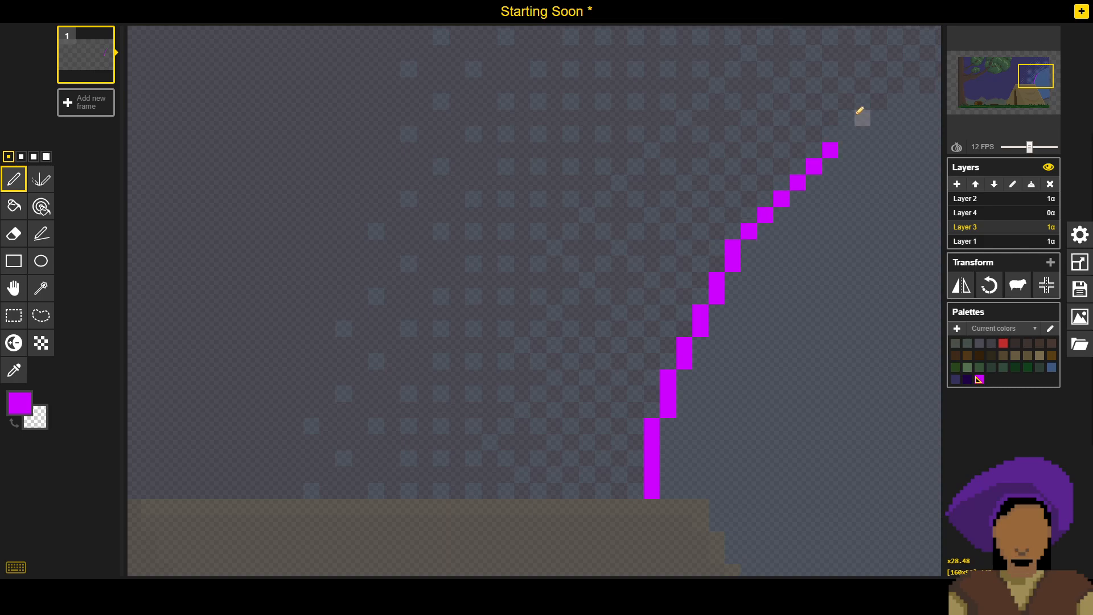
Step: Draw a five-pixel horizontal magenta run just inside the top of the circle, ending at the canvas edge
drag(859, 112, 706, 212)
click(934, 149)
click(918, 149)
click(901, 150)
click(885, 150)
click(869, 149)
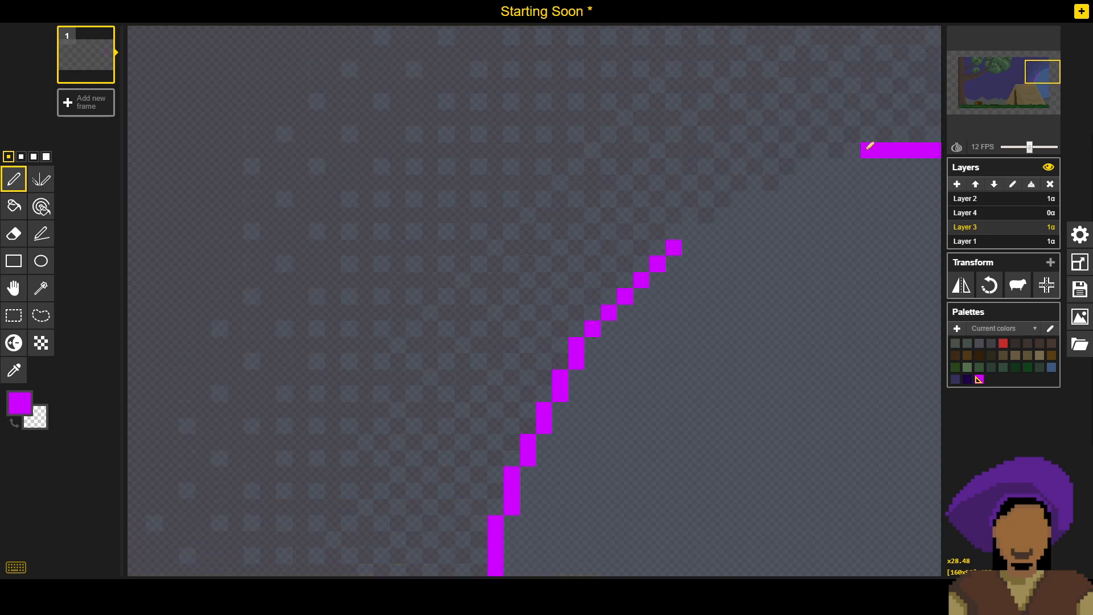
Step: Step the upper magenta guide down toward the diagonal with one three-pixel and three two-pixel horizontal runs
click(852, 166)
click(837, 165)
click(788, 182)
click(771, 199)
click(734, 210)
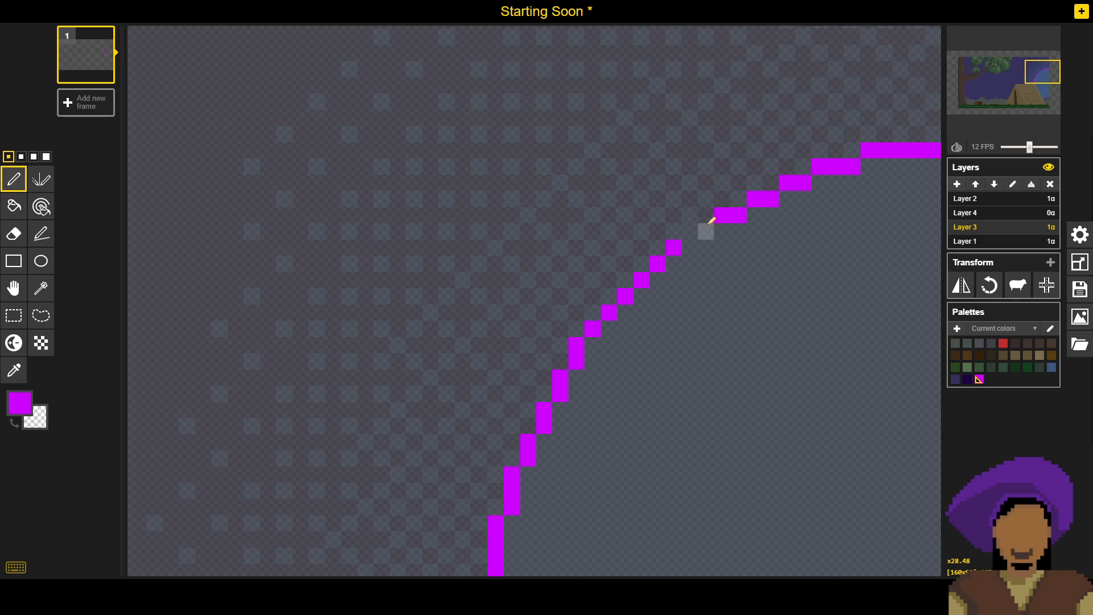
Step: Join the magenta guide's upper steps to its diagonal with a two-pixel horizontal run
click(690, 231)
scroll(740, 268, down, 2)
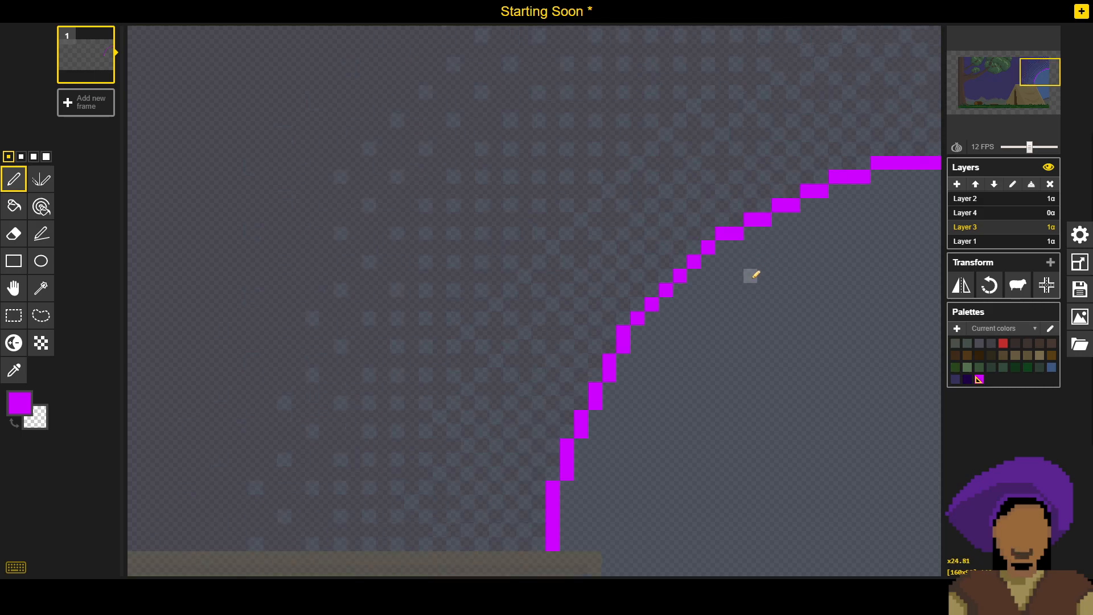
Step: On Layer 1, sample the circle's blue as primary colour and the night-sky purple as secondary colour for dithering
click(972, 242)
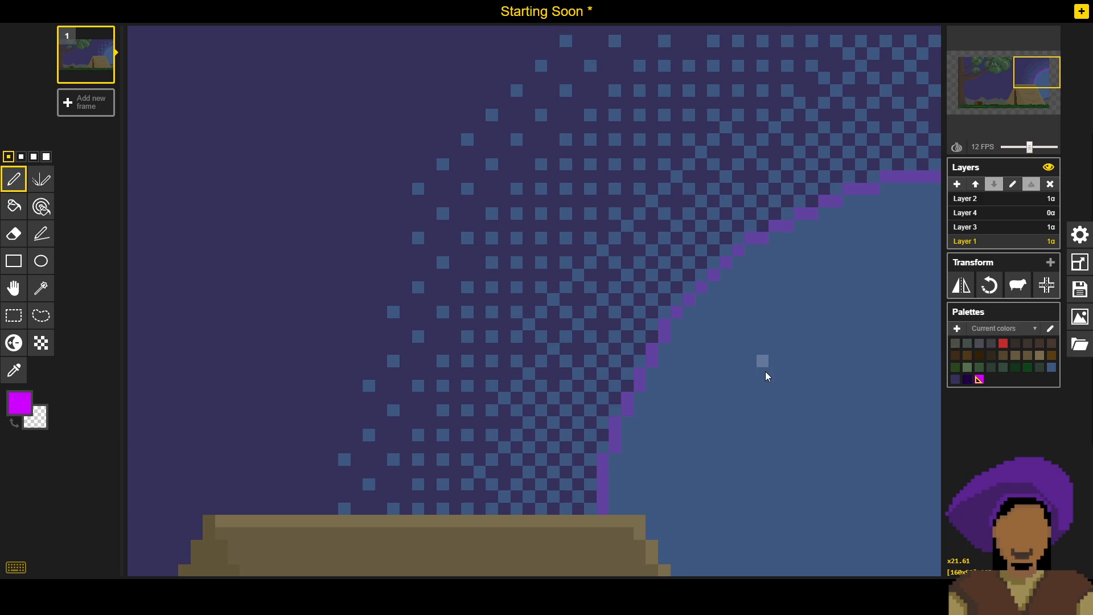
alt+click(761, 415)
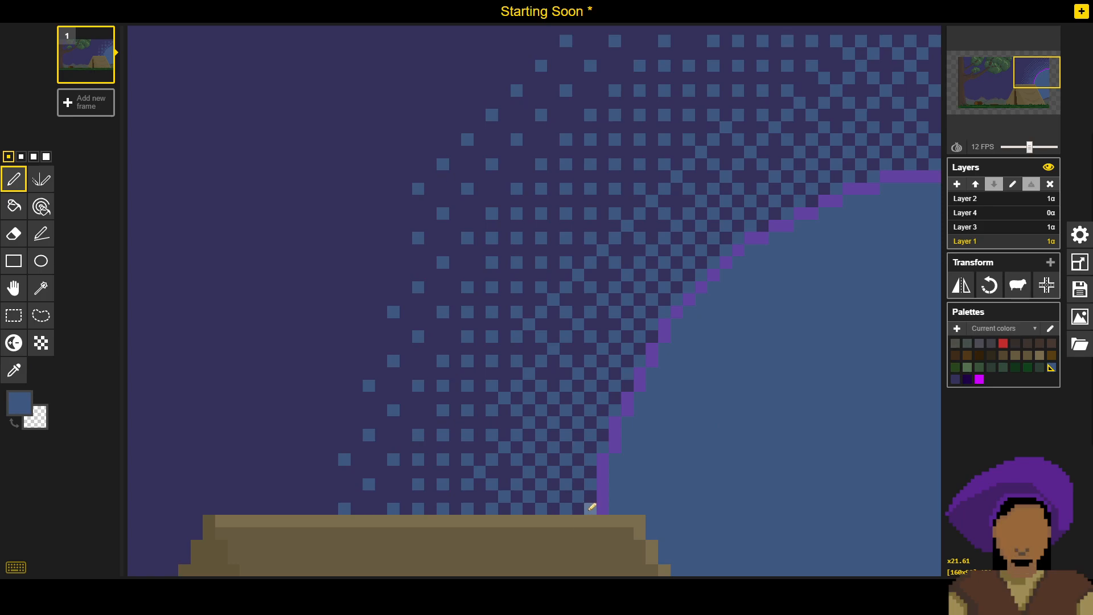
click(41, 343)
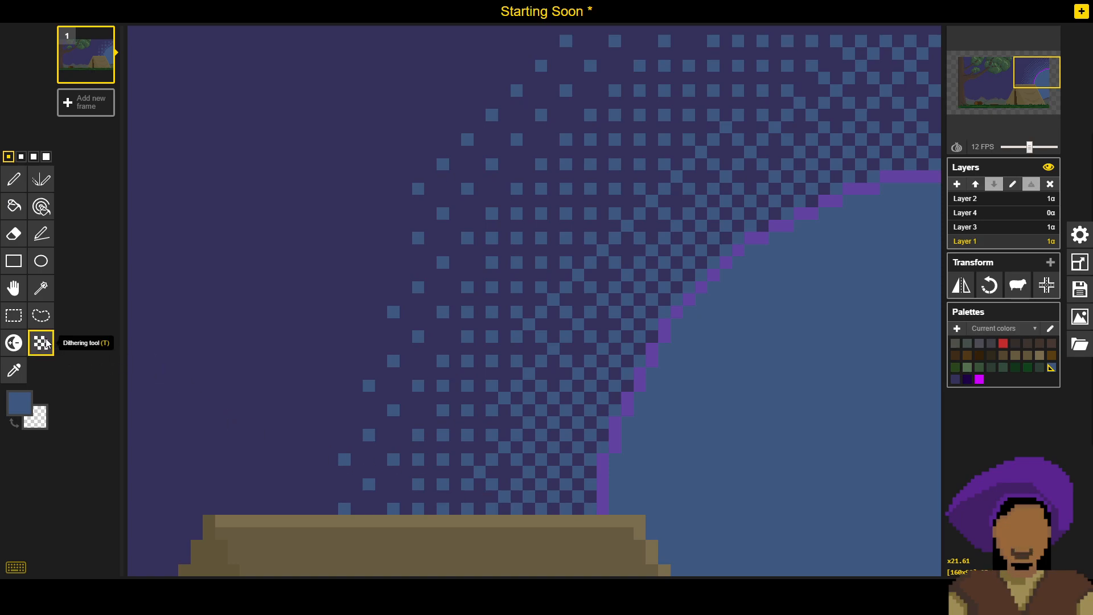
key(o)
click(308, 357)
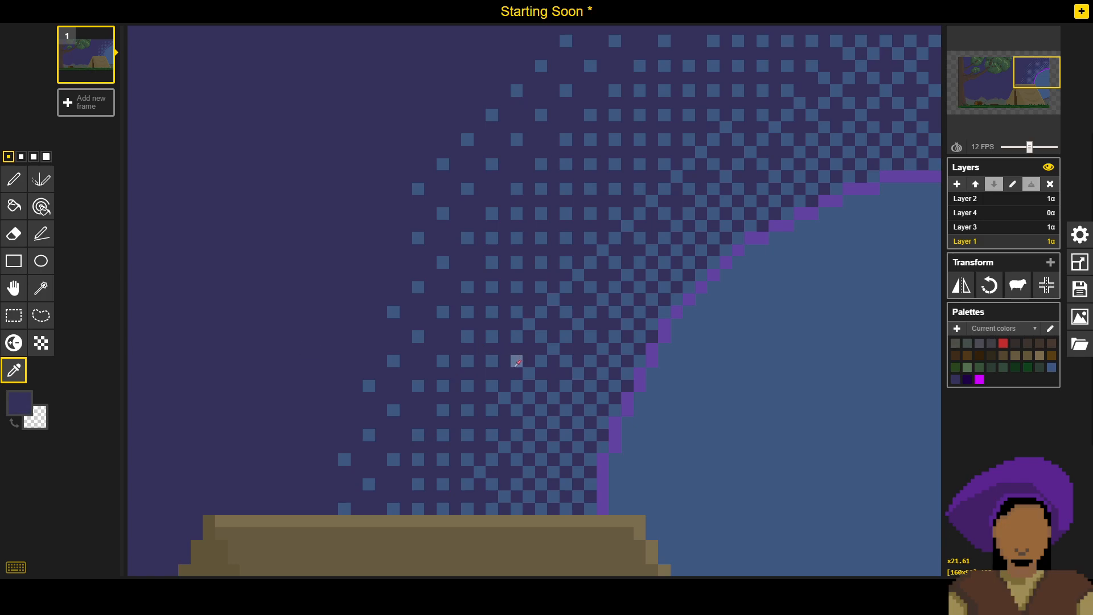
right_click(319, 383)
key(p)
key(o)
click(369, 385)
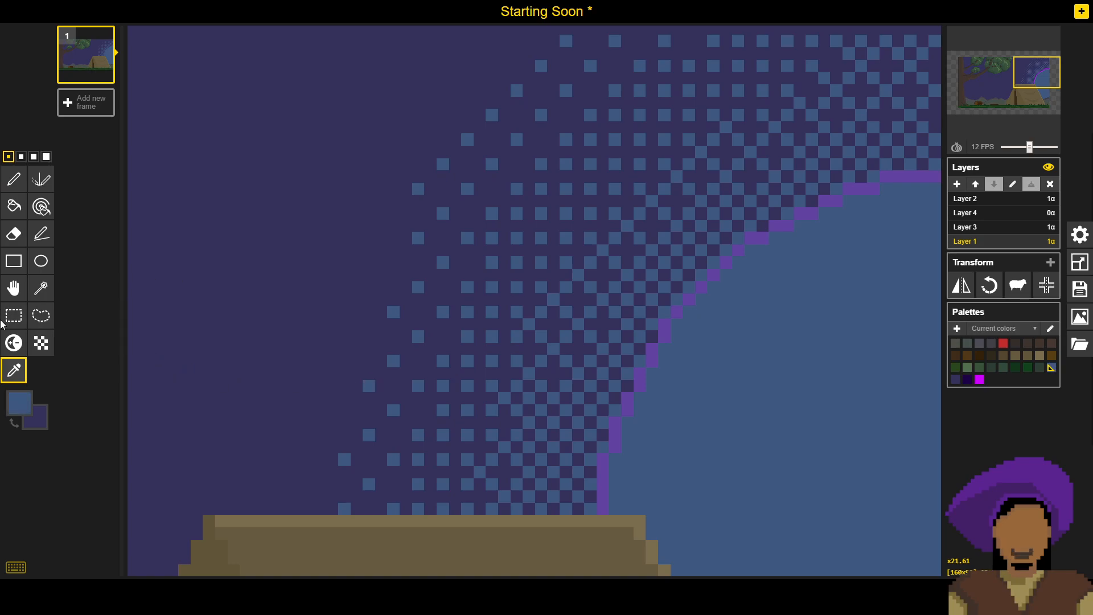
Step: Dither a dense blue and purple checkerboard between the tent roof and the circle's edge with the two-pixel brush
click(41, 342)
click(46, 157)
click(8, 157)
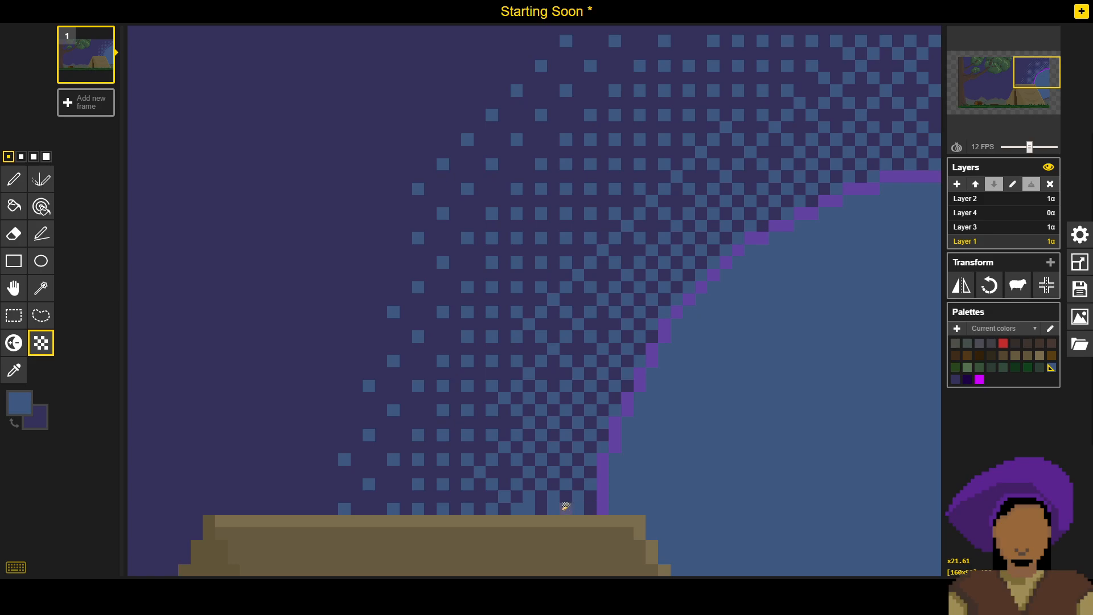
click(21, 157)
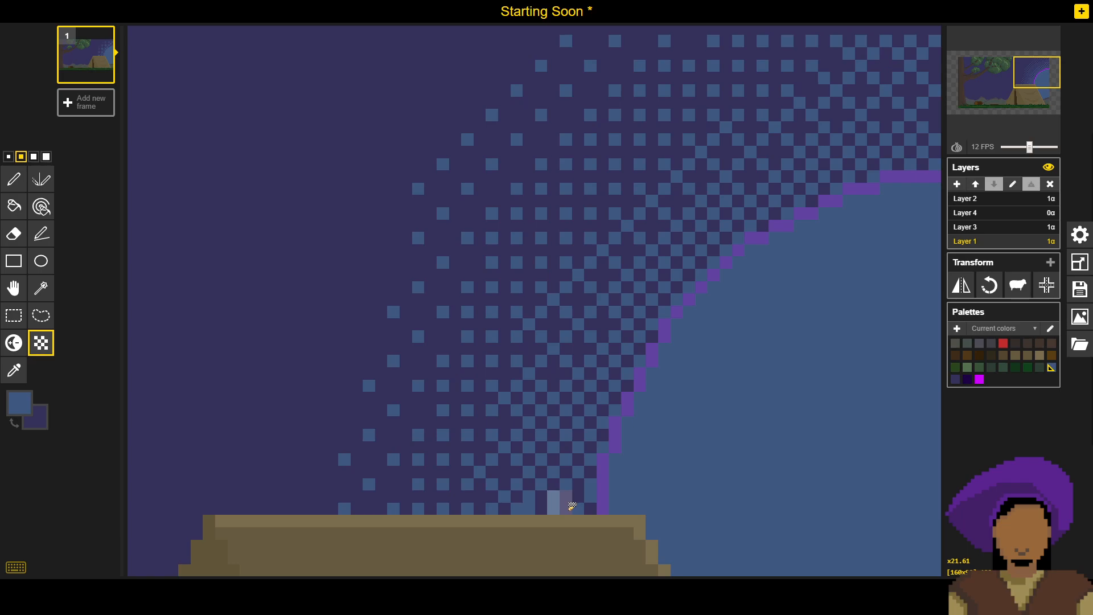
mouse_move(541, 503)
mouse_down()
mouse_move(518, 506)
mouse_move(541, 487)
mouse_move(589, 478)
mouse_up()
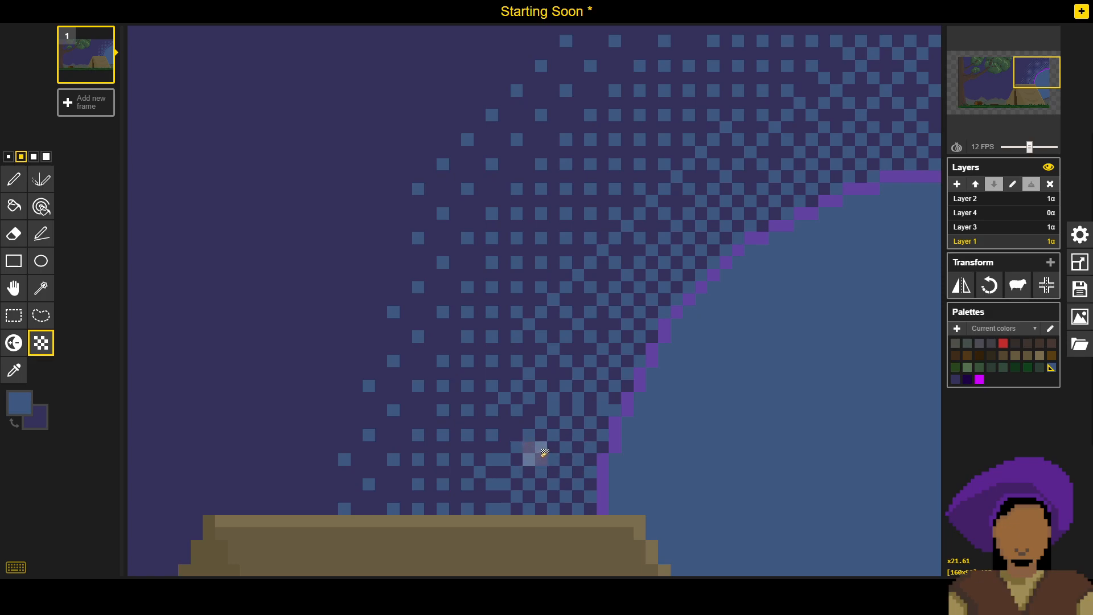
Step: Clean stray pixels around the checkerboard above the tent roof with sky purple, and extend its dithering with the circle's blue
key(o)
click(513, 433)
key(p)
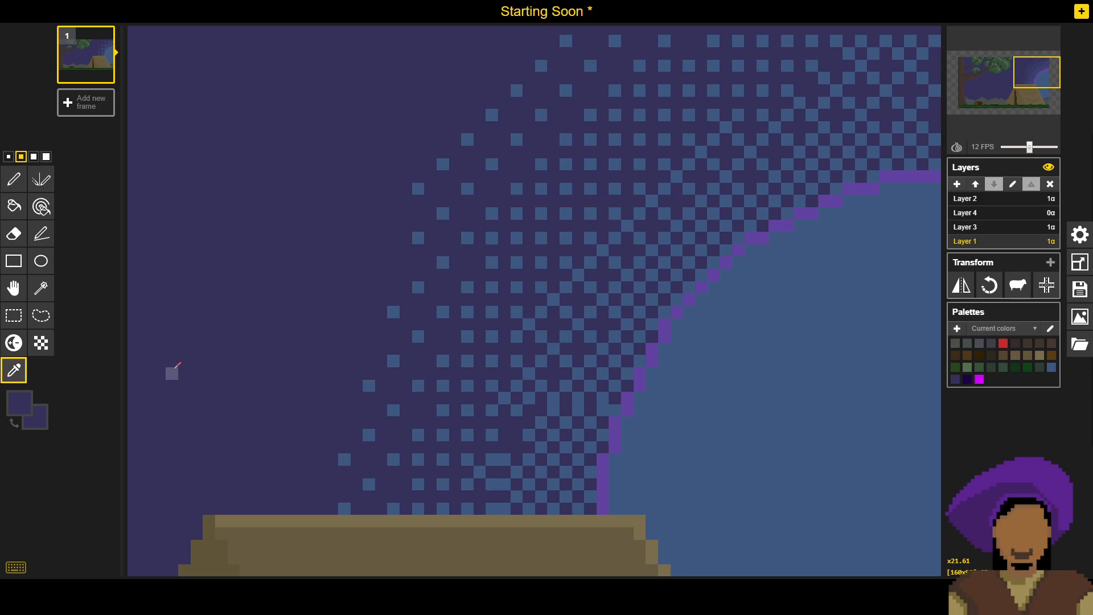
key(o)
click(369, 386)
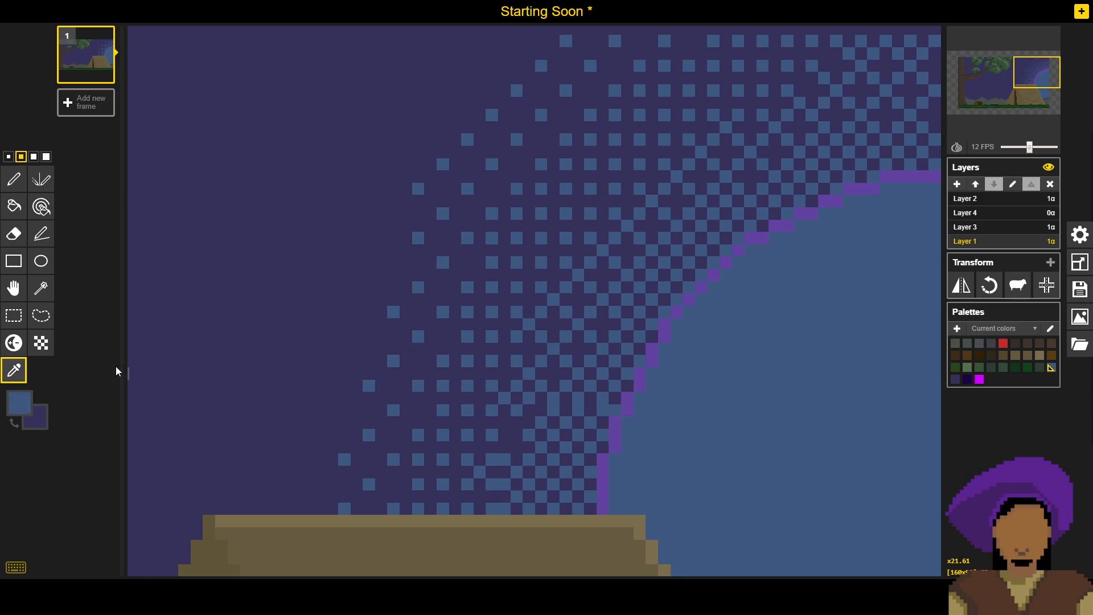
click(41, 343)
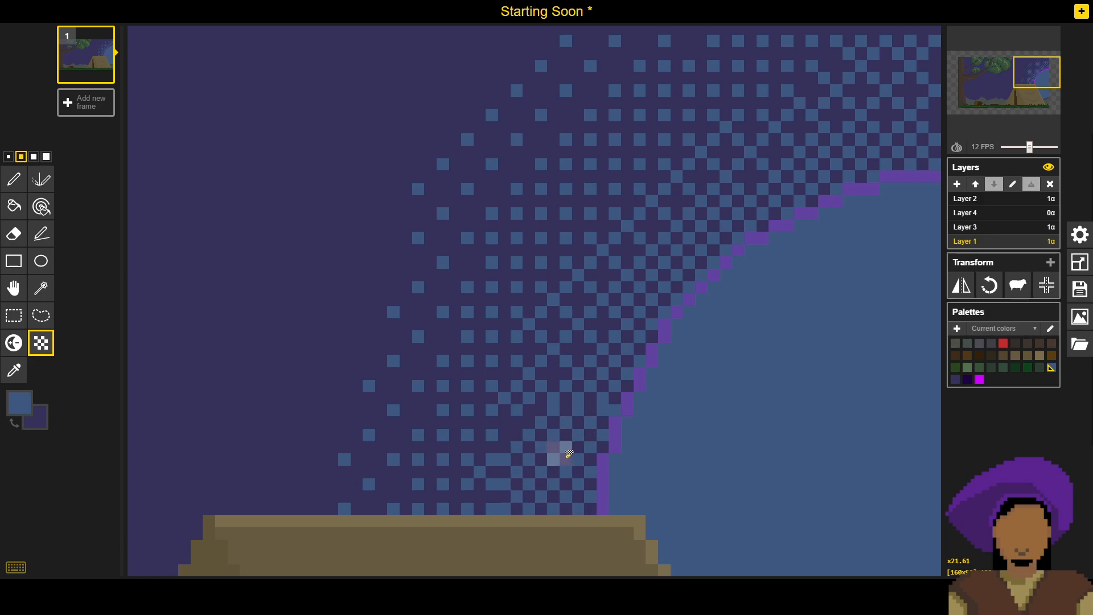
Step: Paint over the sparse outer dither around the circle with sky purple using the largest pencil size
key(o)
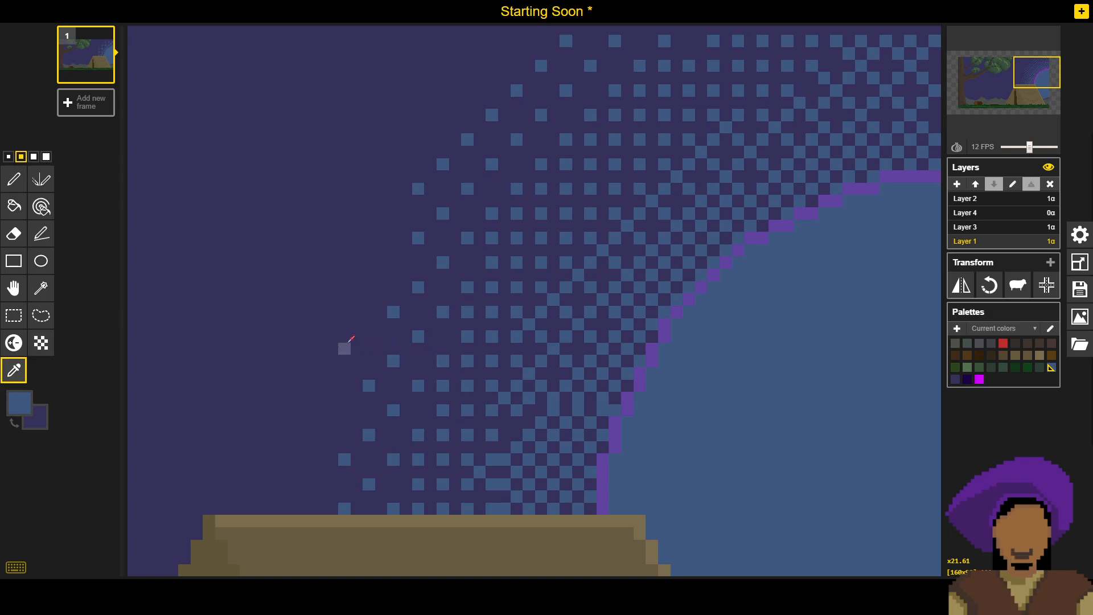
click(349, 342)
key(p)
click(45, 158)
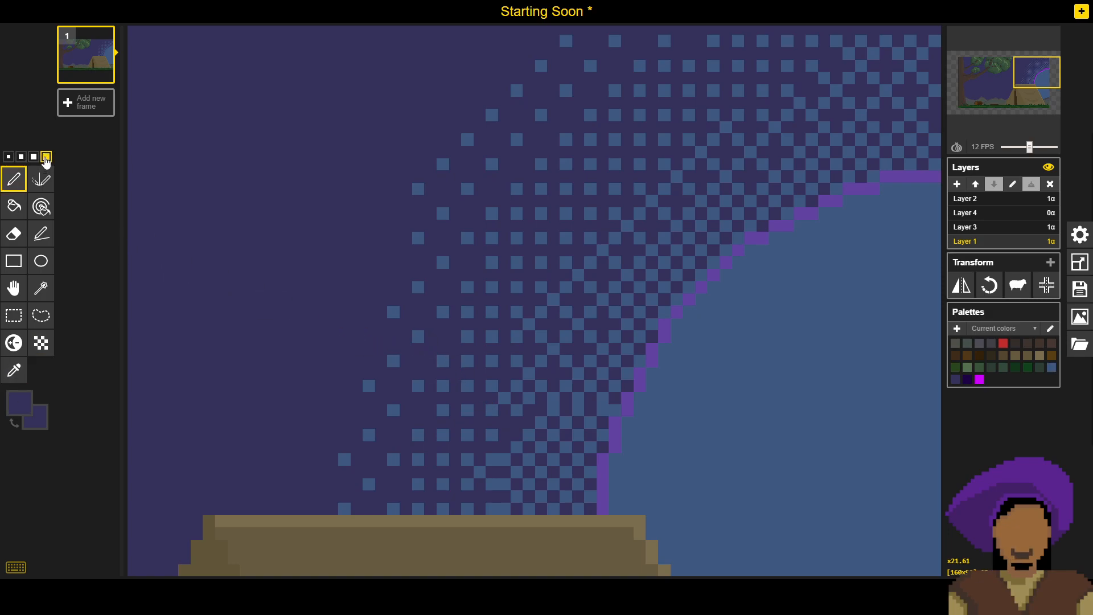
click(364, 489)
mouse_move(389, 490)
mouse_down()
mouse_move(490, 488)
mouse_move(483, 498)
mouse_move(472, 386)
mouse_move(423, 490)
mouse_move(378, 424)
mouse_move(416, 350)
mouse_move(429, 366)
mouse_move(461, 284)
mouse_move(461, 301)
mouse_move(448, 333)
mouse_move(469, 256)
mouse_move(421, 234)
mouse_move(417, 204)
mouse_move(502, 154)
mouse_up()
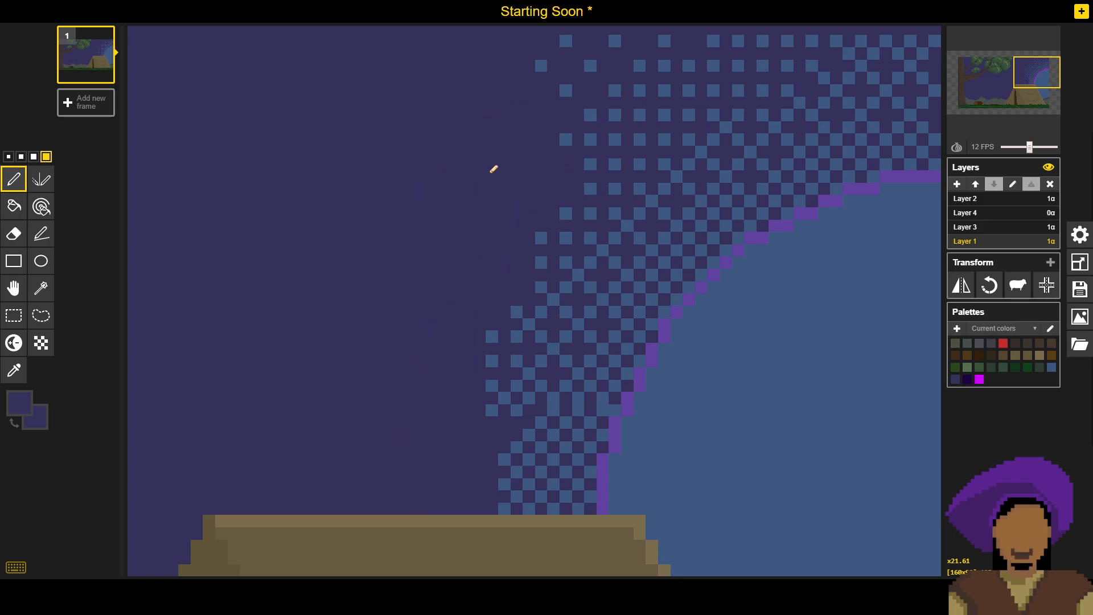
mouse_move(530, 227)
mouse_down()
mouse_move(660, 86)
mouse_move(729, 87)
mouse_move(689, 106)
mouse_move(938, 51)
mouse_up()
mouse_move(928, 92)
mouse_down()
mouse_move(925, 127)
mouse_move(841, 110)
mouse_move(881, 104)
mouse_move(665, 171)
mouse_move(685, 170)
mouse_move(541, 290)
mouse_up()
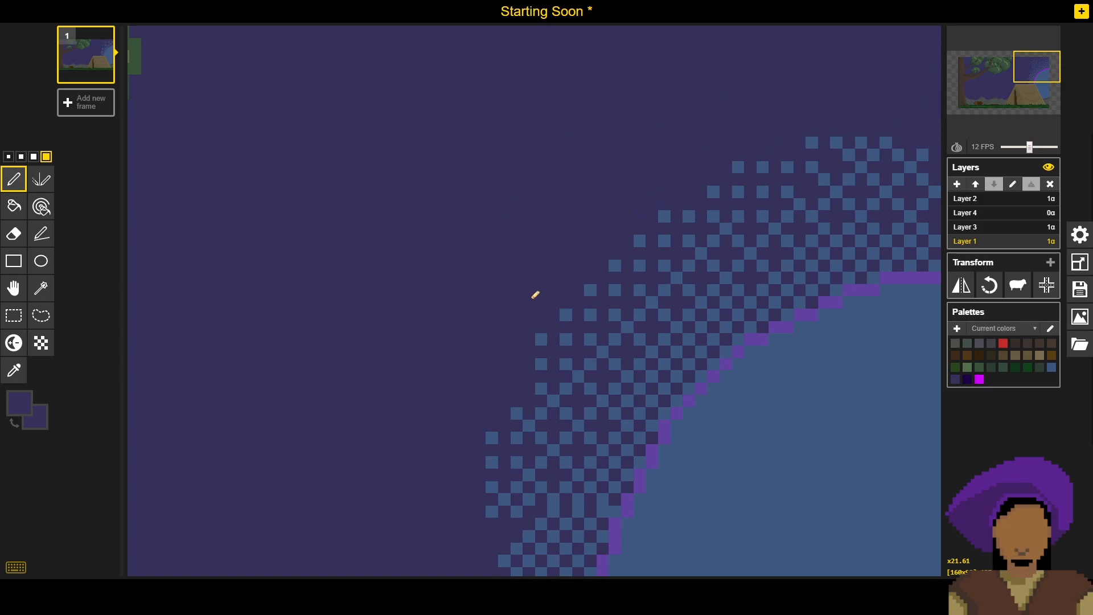
Step: Paint sky purple over the remaining dither up to the circle's edge, leaving only the checkerboard patch above the tent roof
scroll(588, 322, down, 5)
scroll(571, 291, down, 3)
scroll(566, 227, up, 5)
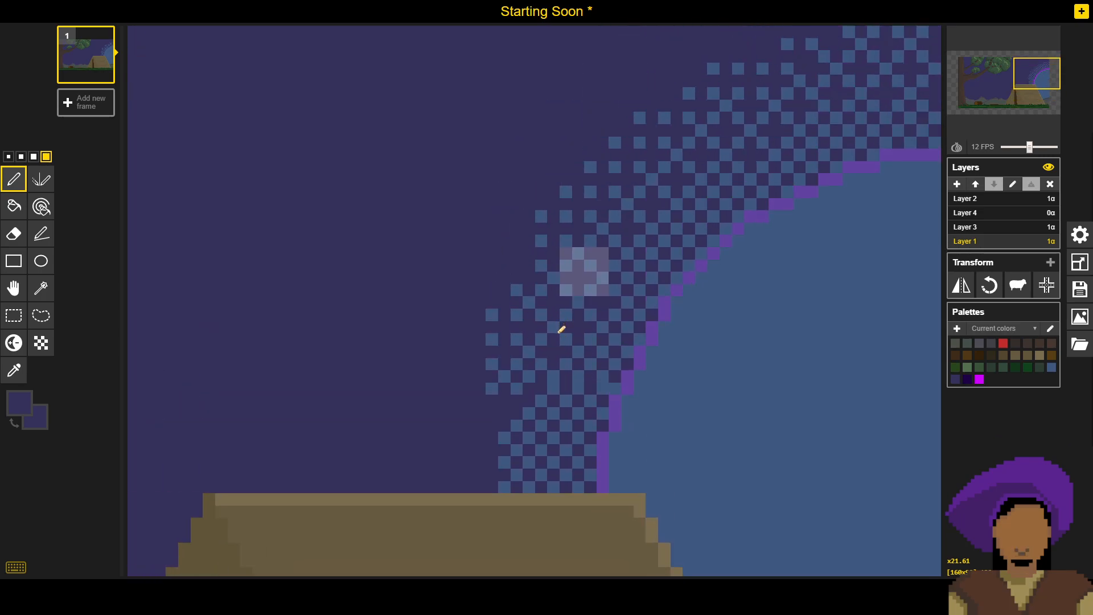
mouse_move(626, 276)
mouse_down()
mouse_move(627, 253)
mouse_move(609, 306)
mouse_move(602, 262)
mouse_up()
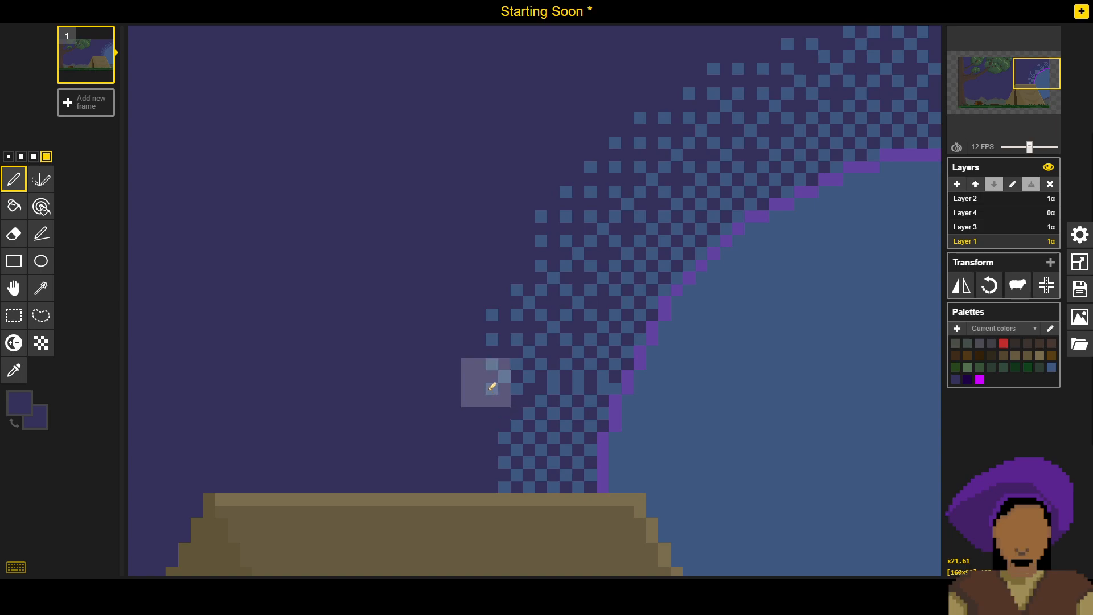
drag(490, 388, 588, 276)
mouse_move(542, 341)
mouse_down()
mouse_move(600, 358)
mouse_move(626, 322)
mouse_move(621, 301)
mouse_move(640, 290)
mouse_move(635, 261)
mouse_move(652, 264)
mouse_move(652, 276)
mouse_move(730, 199)
mouse_move(703, 188)
mouse_move(610, 239)
mouse_move(668, 164)
mouse_move(549, 227)
mouse_up()
mouse_move(536, 264)
mouse_down()
mouse_move(652, 154)
mouse_move(677, 277)
mouse_up()
mouse_move(569, 250)
mouse_down()
mouse_move(692, 190)
mouse_move(622, 264)
mouse_move(740, 199)
mouse_move(854, 160)
mouse_move(759, 211)
mouse_move(893, 166)
mouse_move(889, 198)
mouse_move(907, 195)
mouse_move(924, 250)
mouse_move(880, 242)
mouse_move(856, 262)
mouse_move(884, 262)
mouse_move(847, 277)
mouse_move(793, 234)
mouse_move(715, 275)
mouse_move(743, 296)
mouse_move(795, 270)
mouse_move(810, 292)
mouse_move(781, 312)
mouse_up()
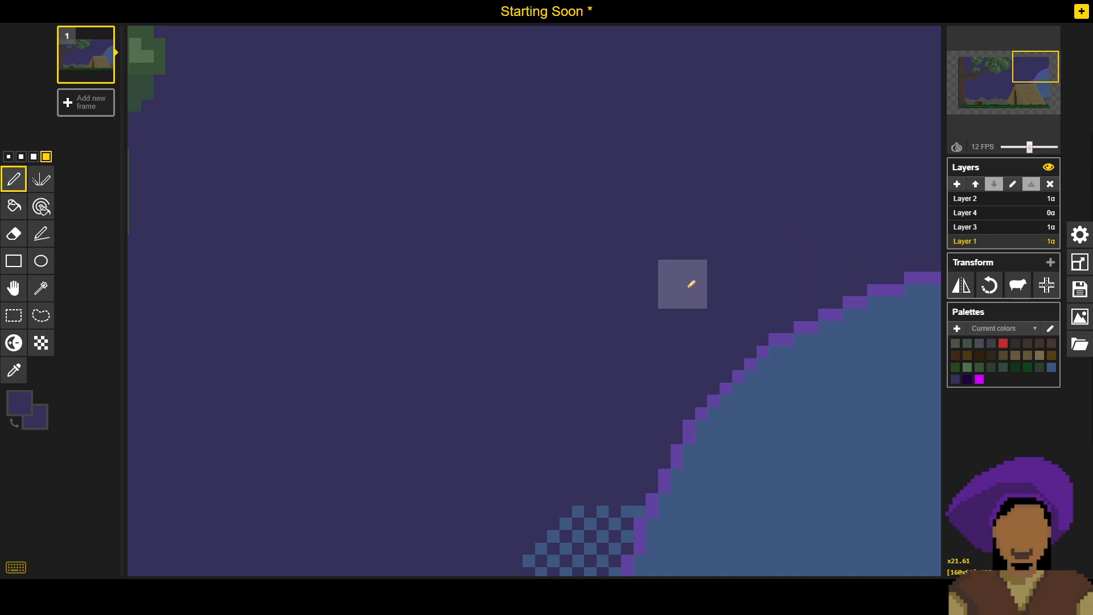
Step: Darken the primary blue to #33425c and dither a two-pixel-wide column above the circle's top at the canvas edge
alt+click(737, 437)
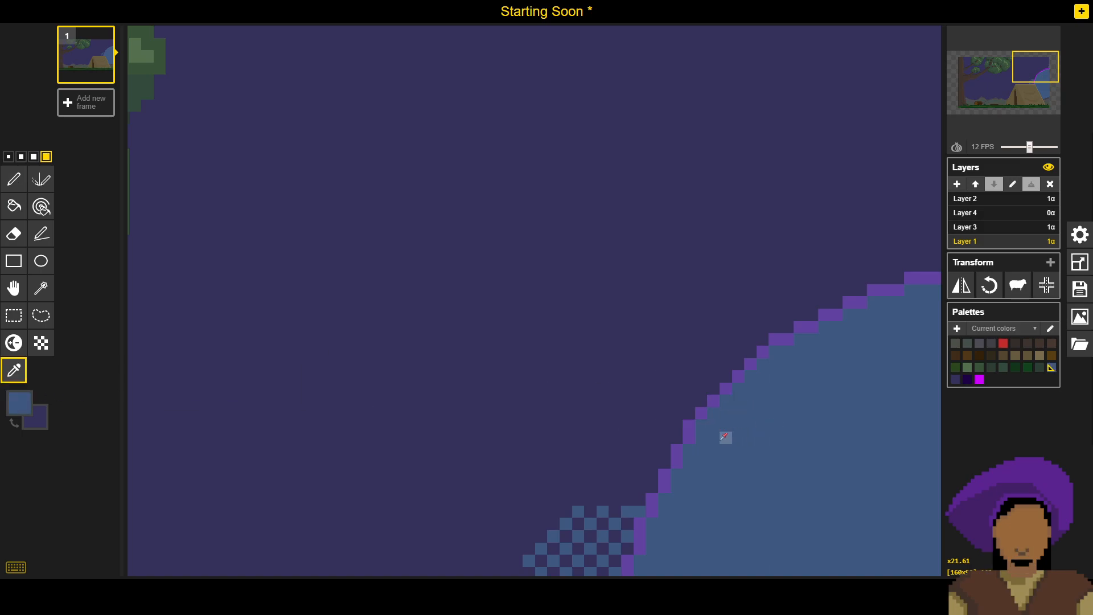
click(20, 404)
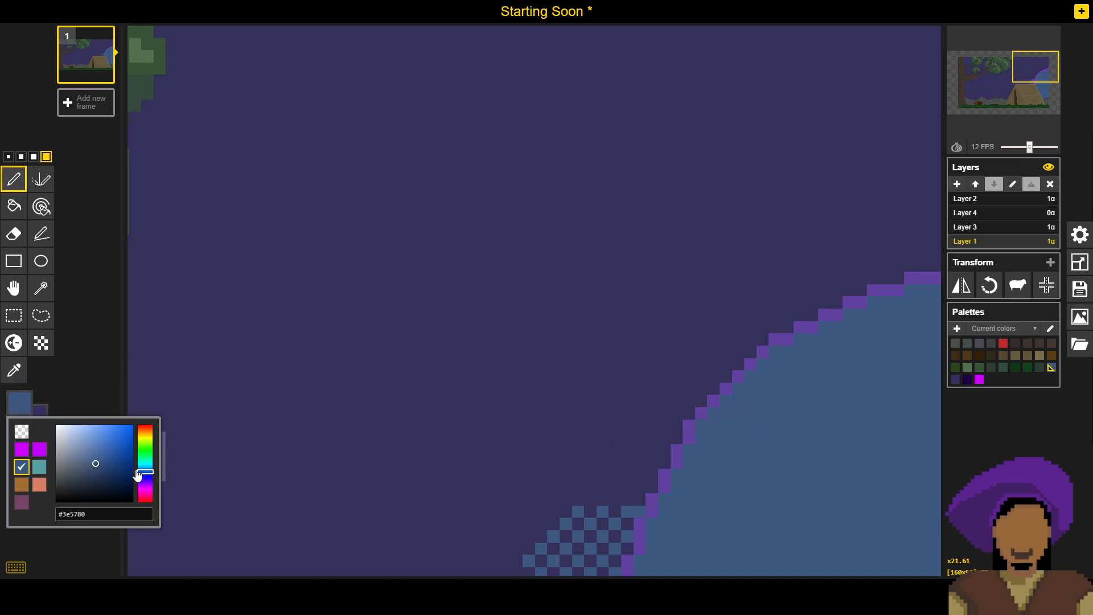
click(89, 472)
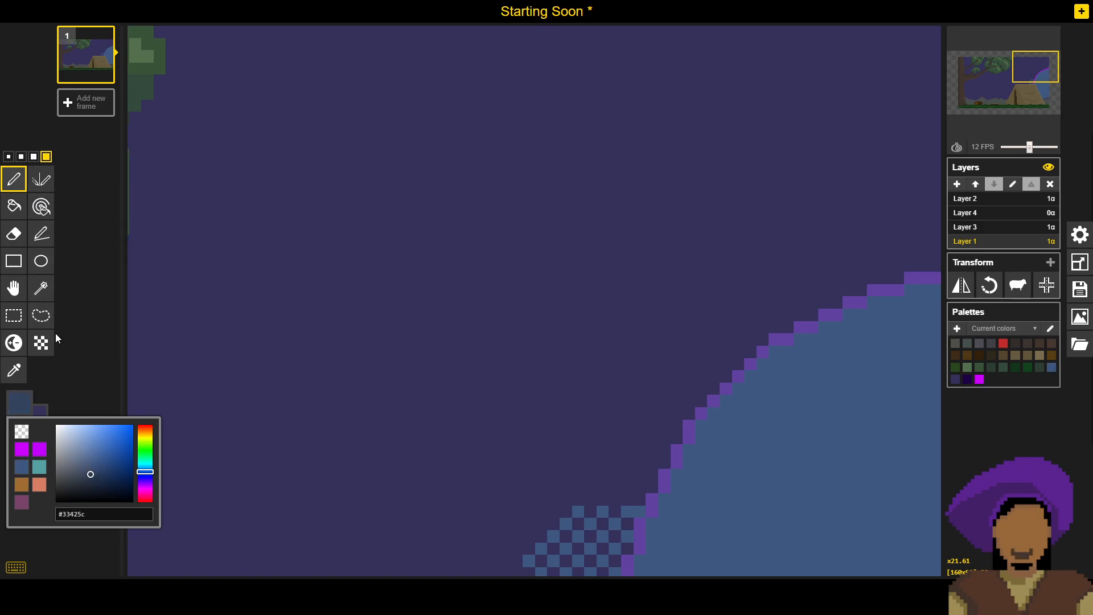
click(41, 343)
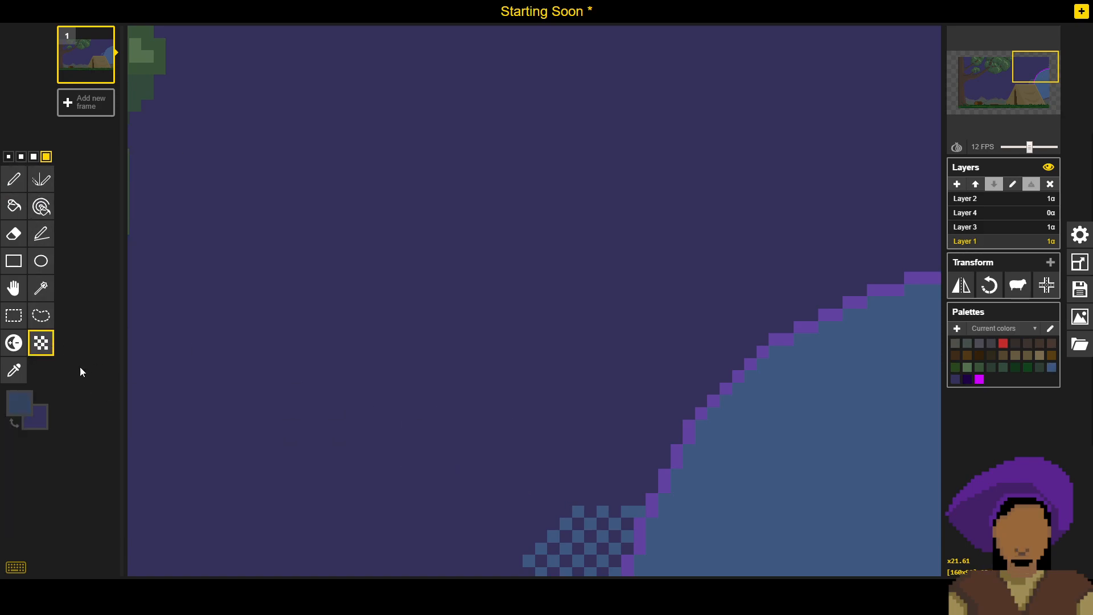
click(21, 157)
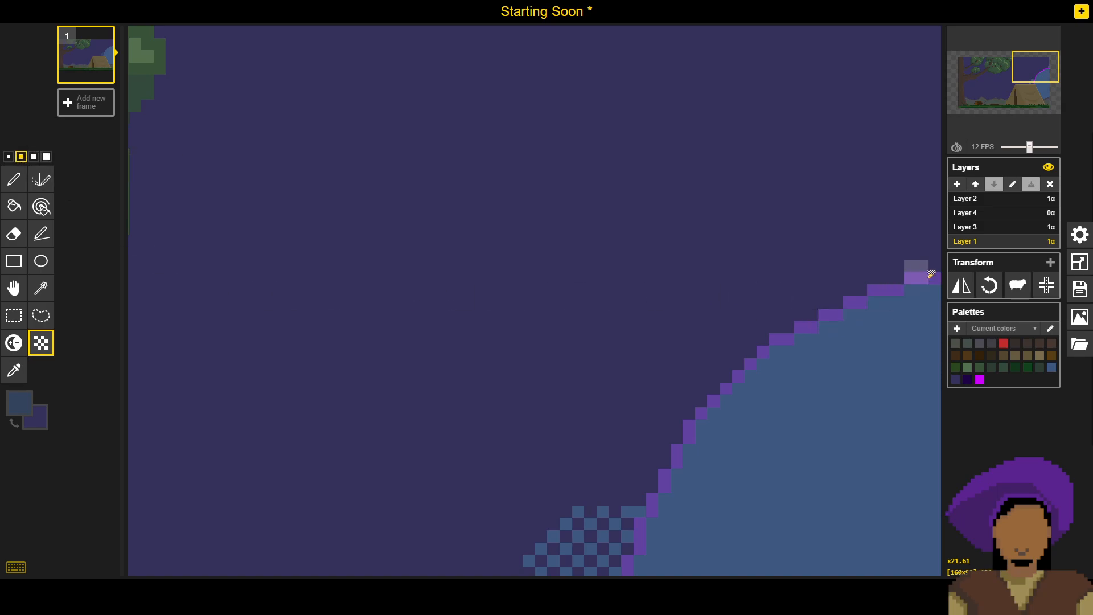
drag(938, 261, 942, 192)
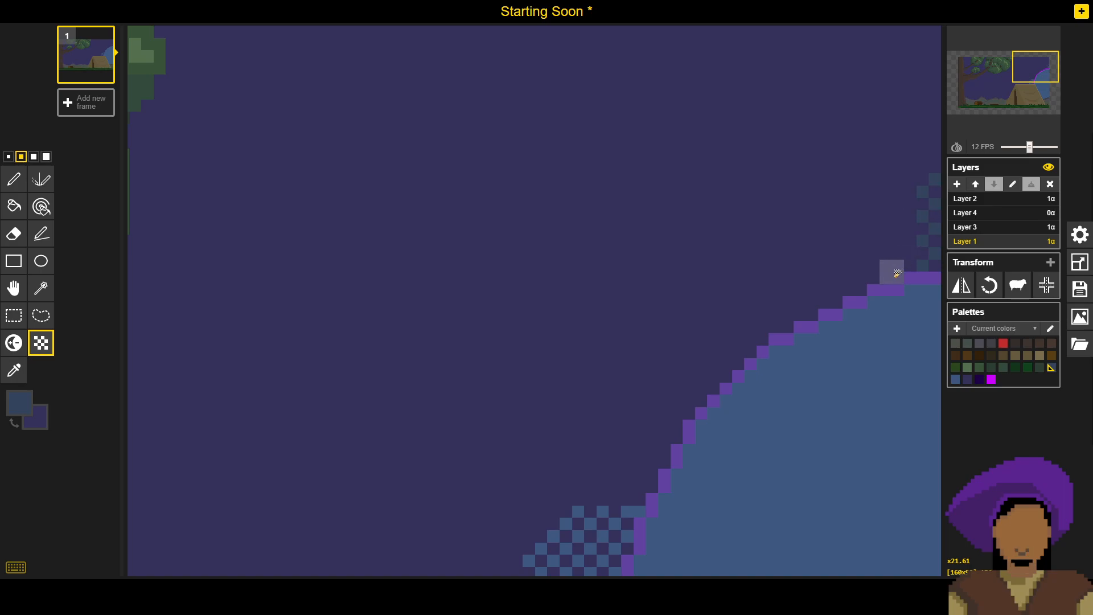
Step: Fill the circle with the dark blue #33425c
key(b)
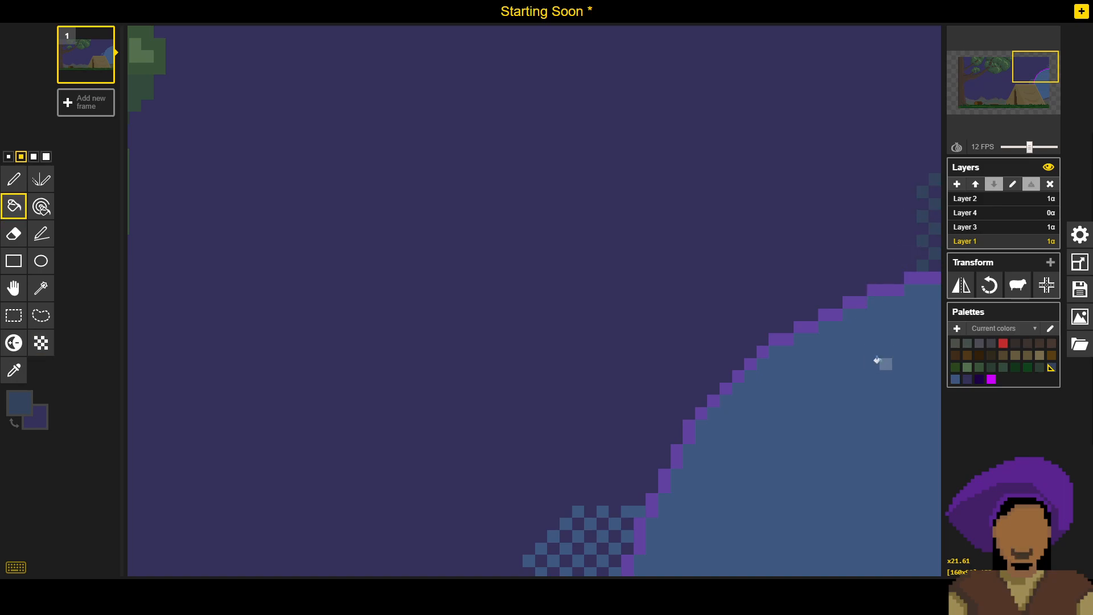
click(885, 353)
scroll(876, 336, down, 5)
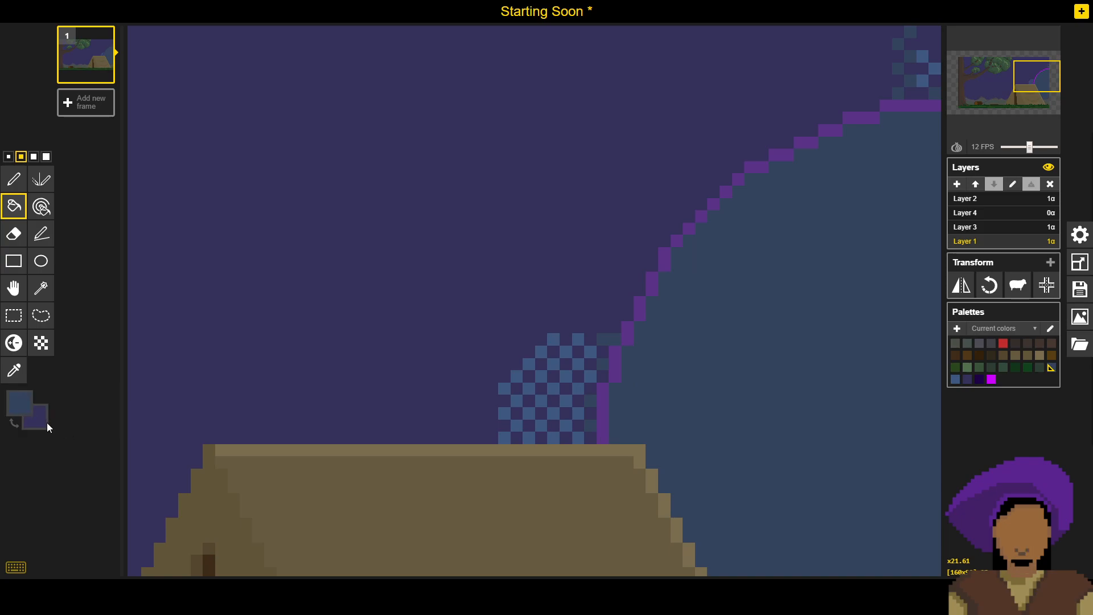
Step: Choose a slightly brighter, more saturated blue and refill the circle behind the tent with it
click(29, 400)
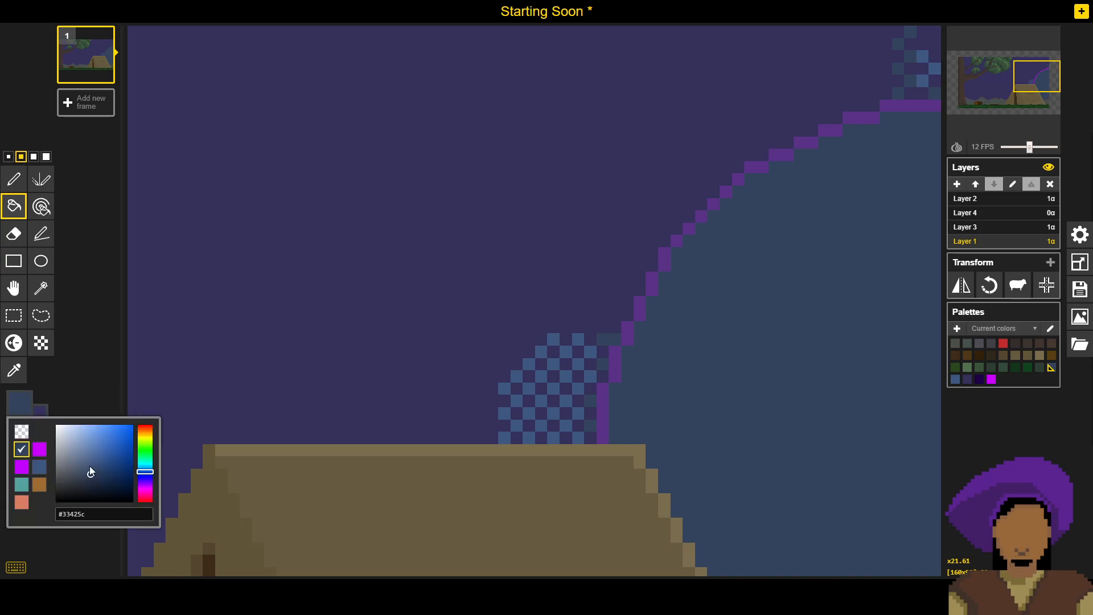
click(97, 470)
click(773, 360)
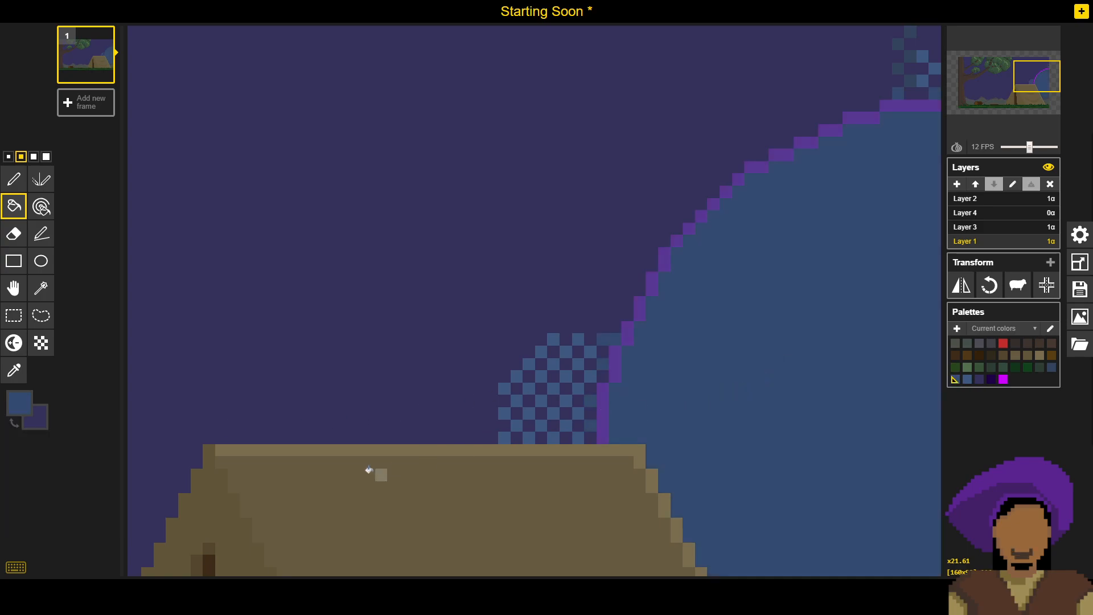
drag(724, 426, 723, 327)
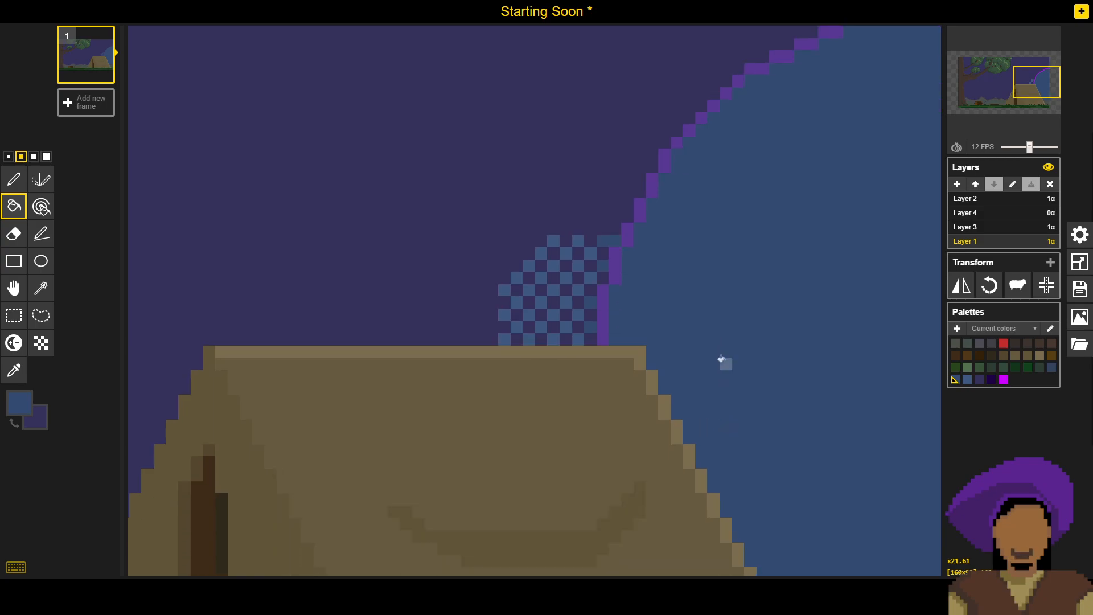
Step: Move the magenta guide curve on Layer 3 straight down so it crosses the tent's sloping edge inside the circle
scroll(666, 398, down, 4)
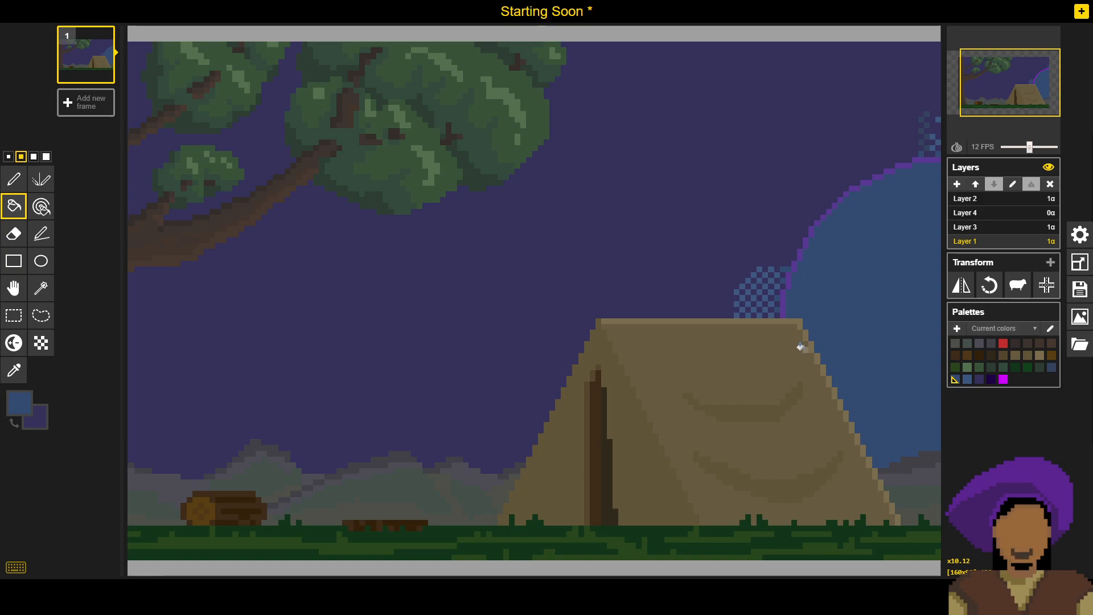
click(1018, 228)
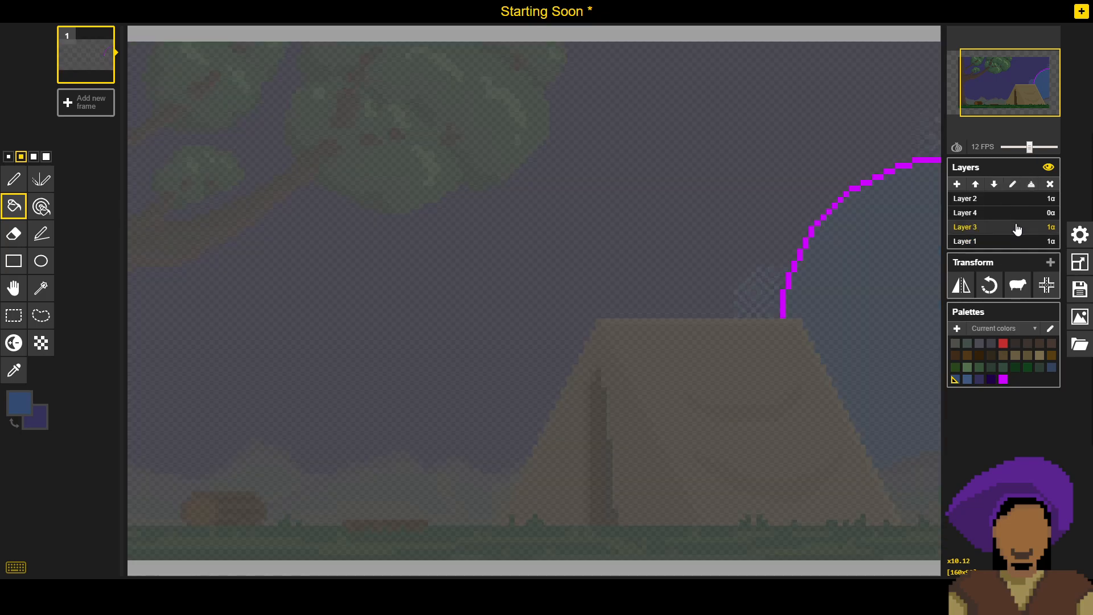
key(h)
drag(845, 197, 839, 302)
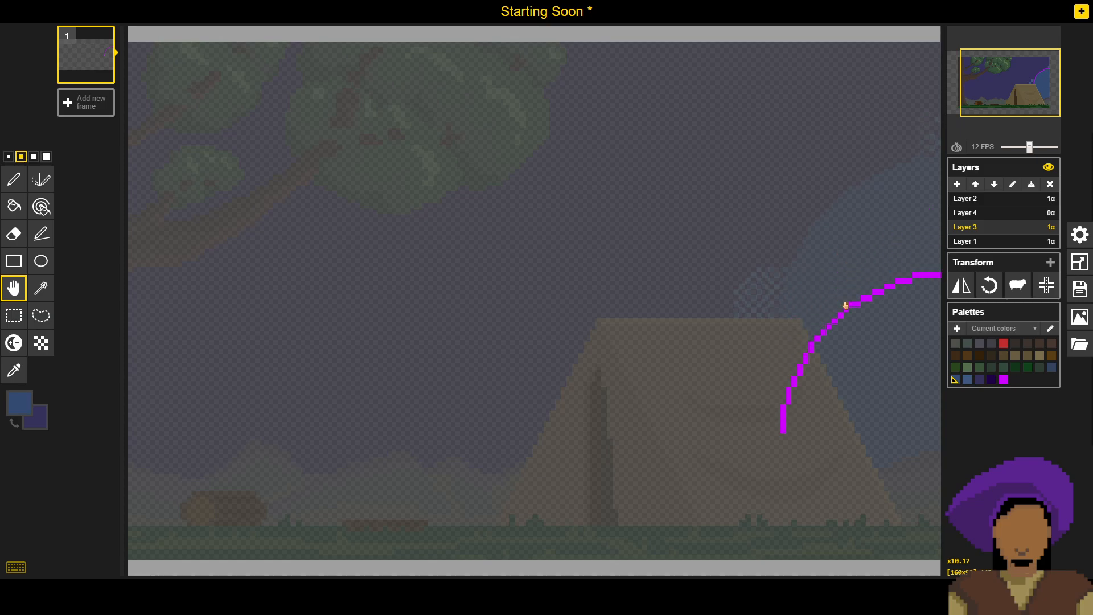
Step: On Layer 1, paint over the old dither and the blue outside the magenta guide curve with the sky purple, using a 4-pixel pen
click(966, 242)
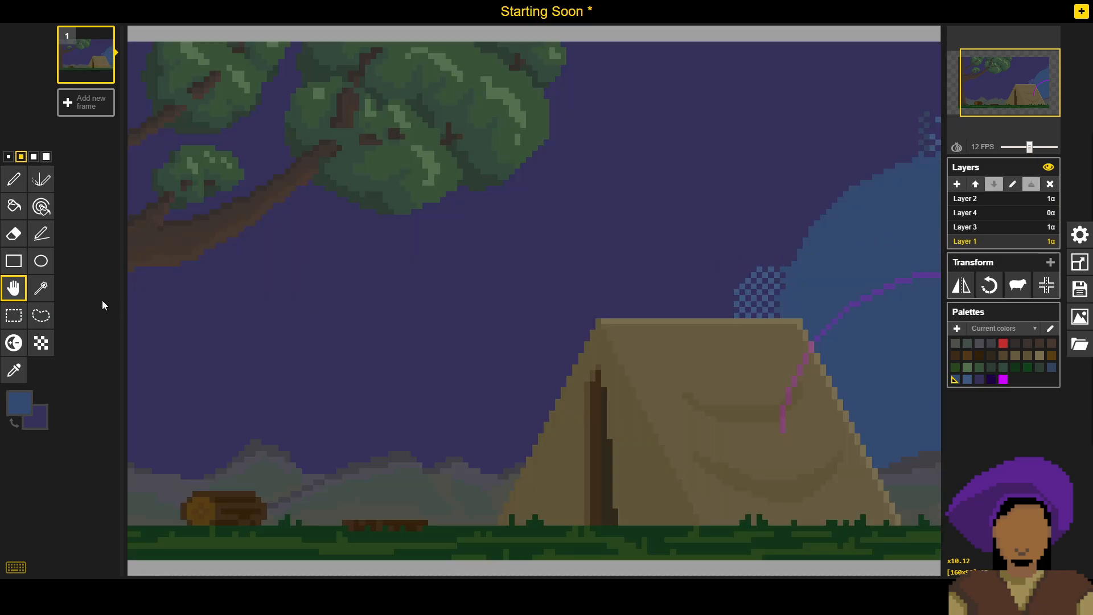
key(o)
click(407, 318)
key(p)
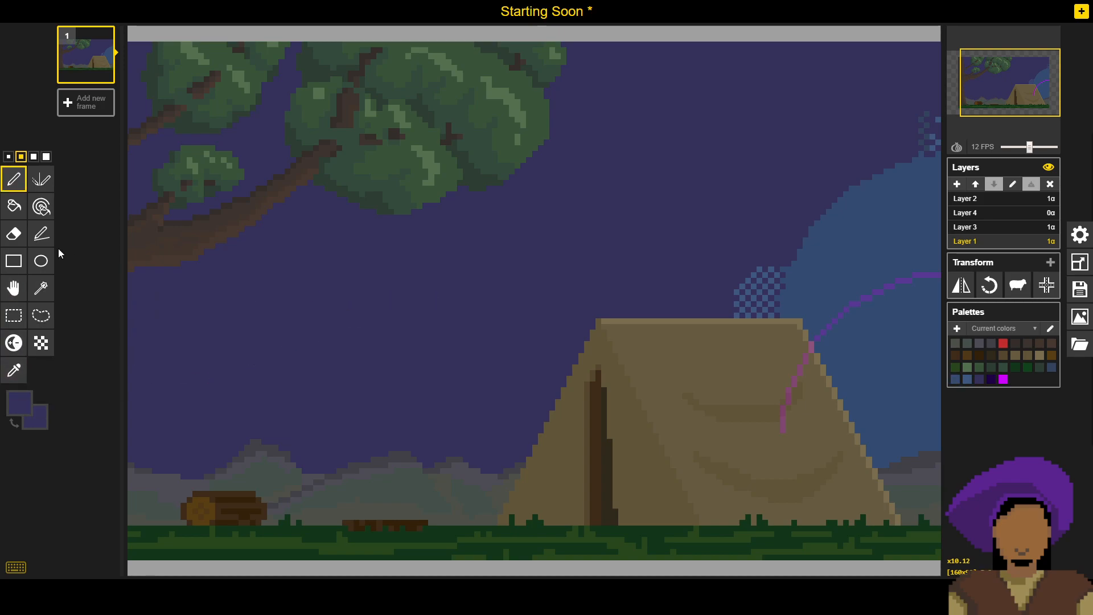
click(47, 158)
mouse_move(816, 265)
mouse_down()
mouse_move(757, 268)
mouse_move(740, 296)
mouse_move(752, 305)
mouse_move(818, 295)
mouse_move(776, 303)
mouse_move(805, 305)
mouse_move(924, 228)
mouse_move(937, 215)
mouse_move(934, 122)
mouse_move(896, 224)
mouse_up()
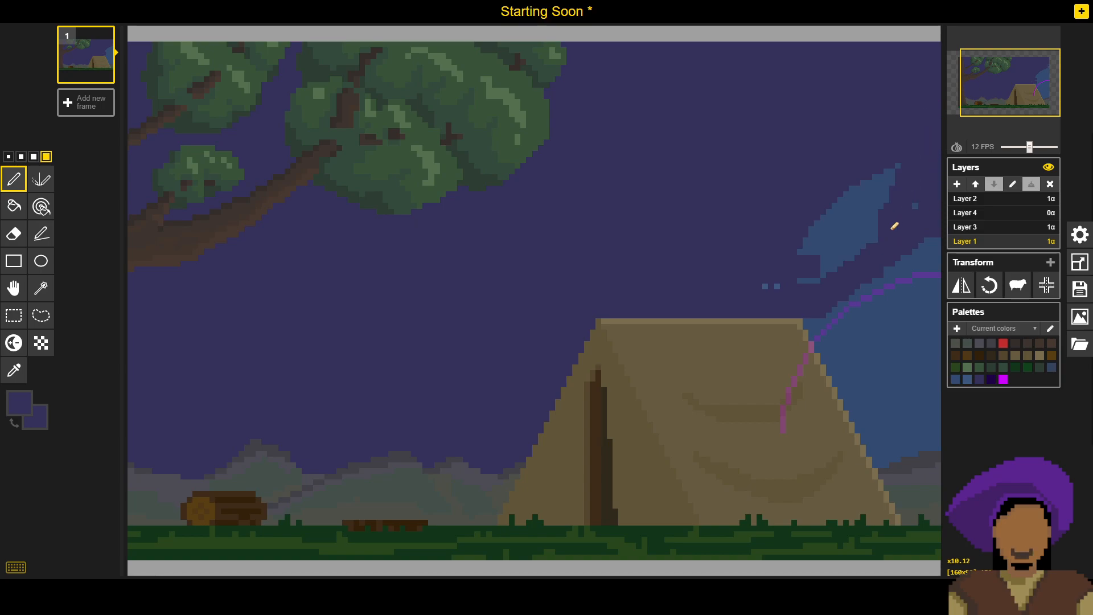
mouse_move(924, 177)
mouse_down()
mouse_move(772, 256)
mouse_move(864, 175)
mouse_move(837, 228)
mouse_move(893, 195)
mouse_move(806, 267)
mouse_move(869, 226)
mouse_move(829, 271)
mouse_move(744, 289)
mouse_up()
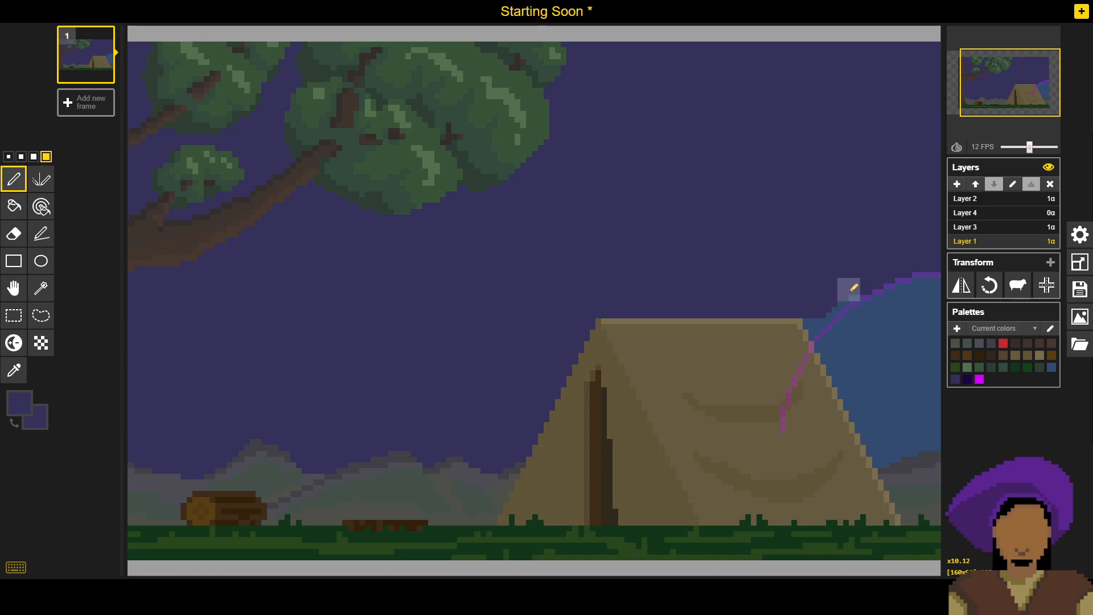
Step: Cover the leftover blue between the tent's roof corner and the guide curve with a 1-pixel sky-purple pen, and save the drawing
scroll(859, 353, up, 5)
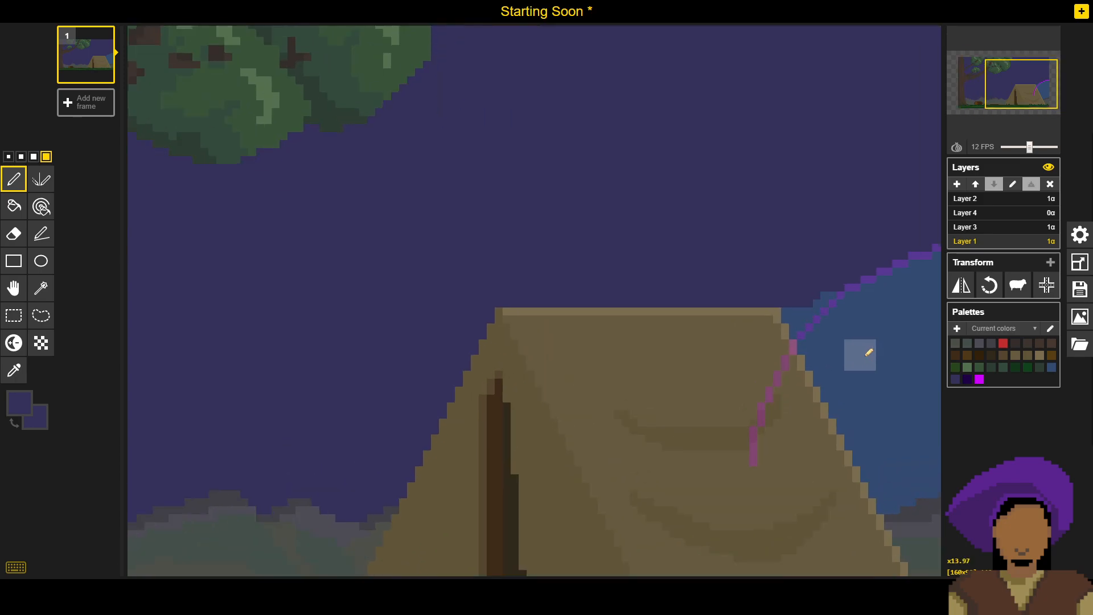
drag(789, 406, 651, 303)
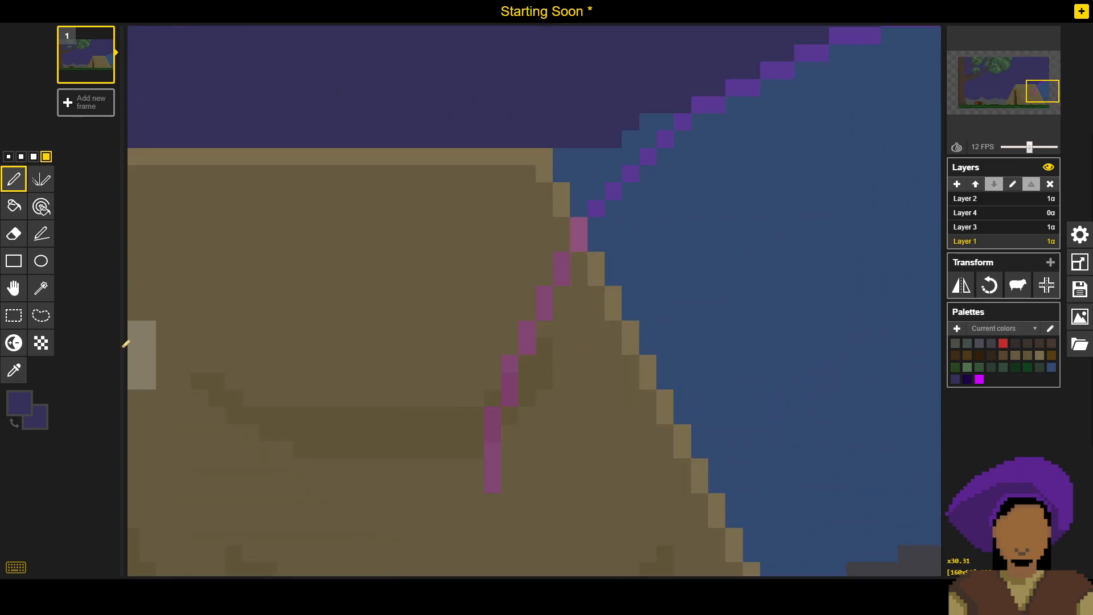
click(8, 156)
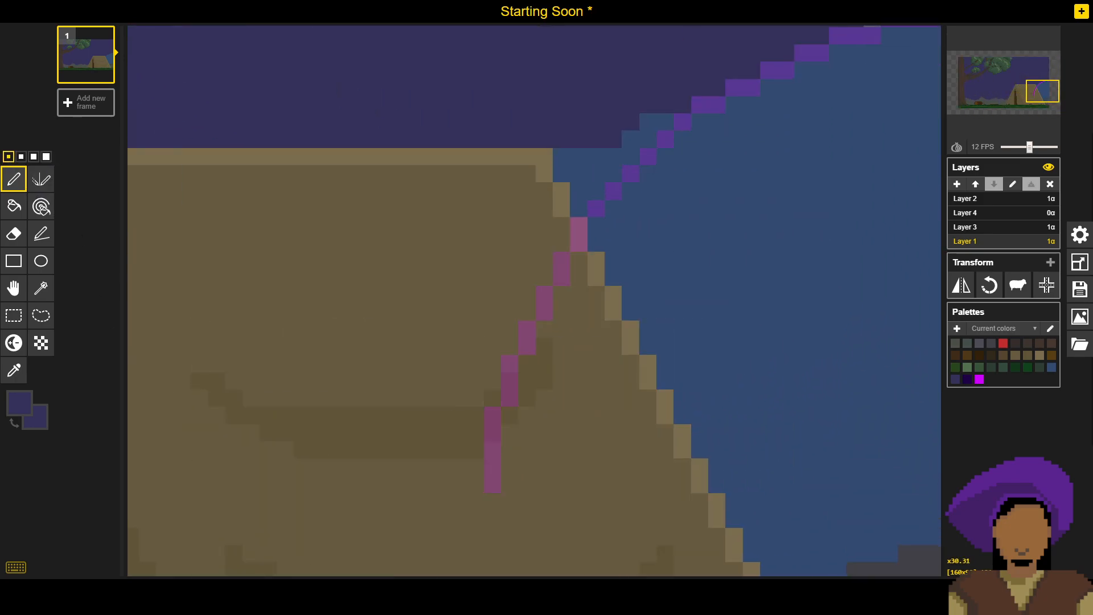
mouse_move(562, 171)
mouse_down()
mouse_move(579, 149)
mouse_move(583, 202)
mouse_move(604, 161)
mouse_up()
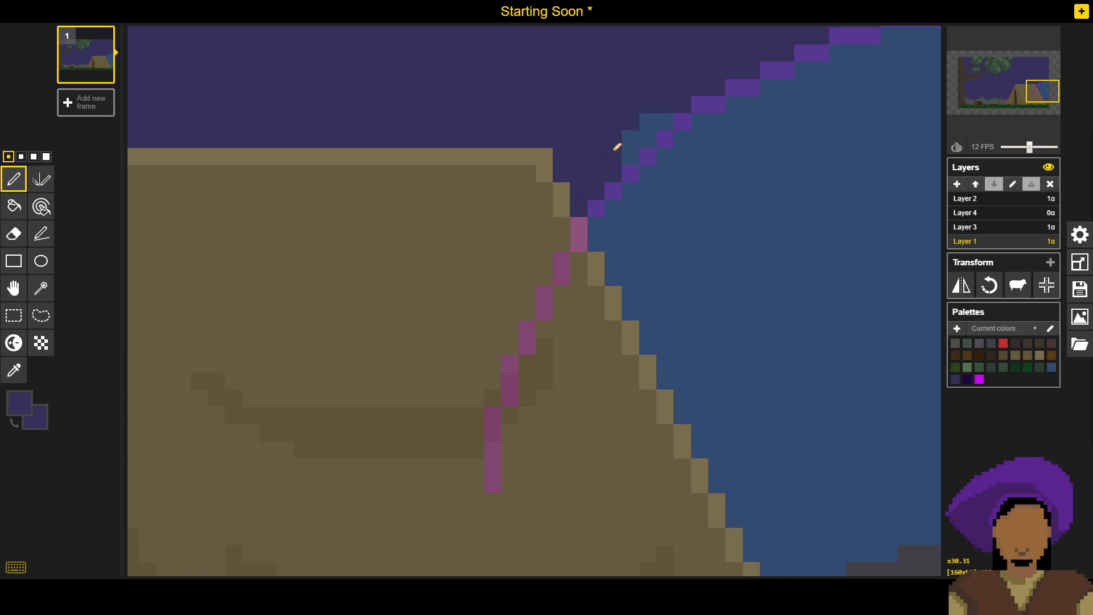
drag(647, 137, 654, 117)
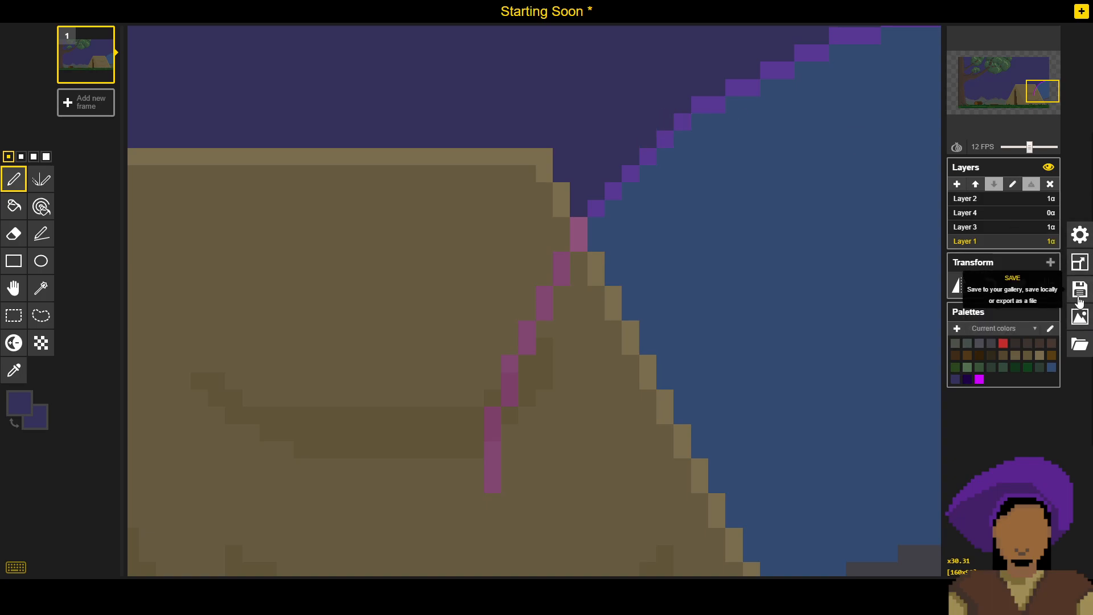
click(1068, 284)
click(959, 252)
Step: Sample the circle's blue and dither a block above the guide curve at the canvas edge with a 2-pixel brush, undoing the excess
scroll(592, 237, down, 5)
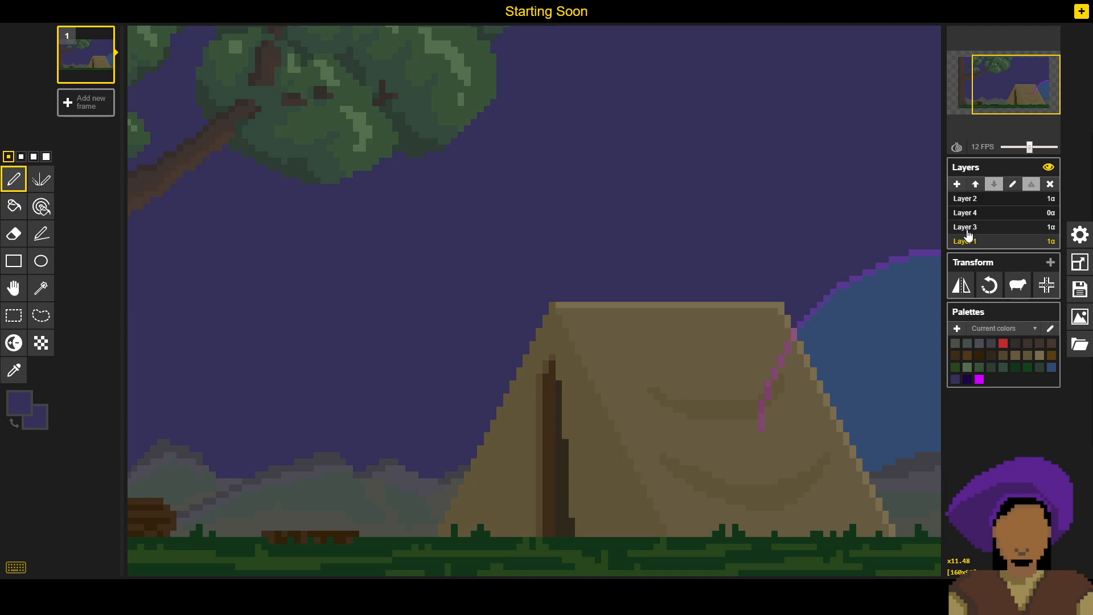
alt+click(845, 336)
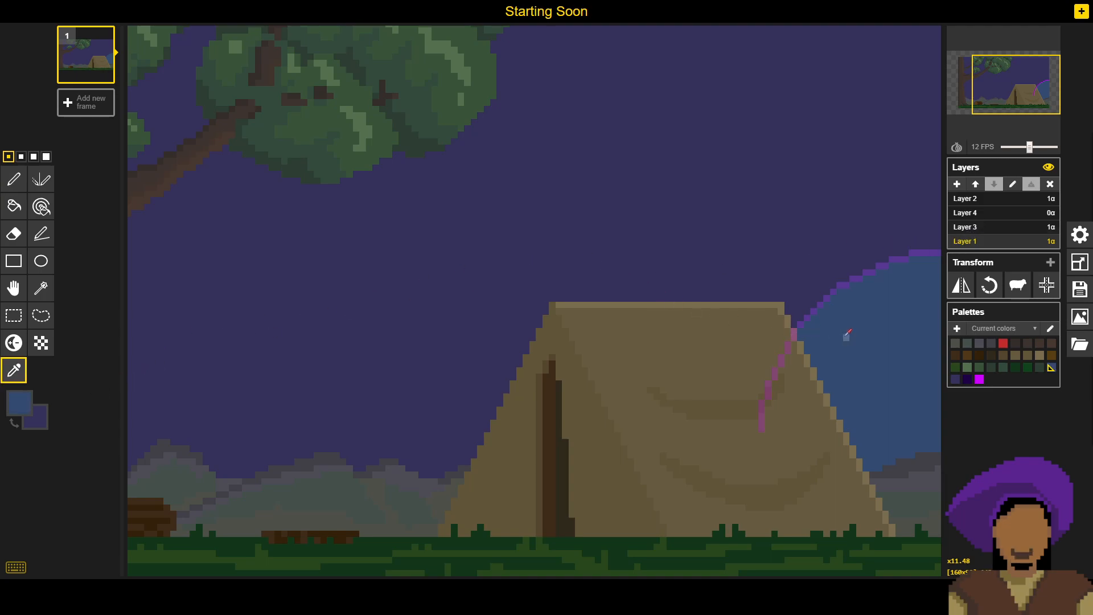
click(41, 342)
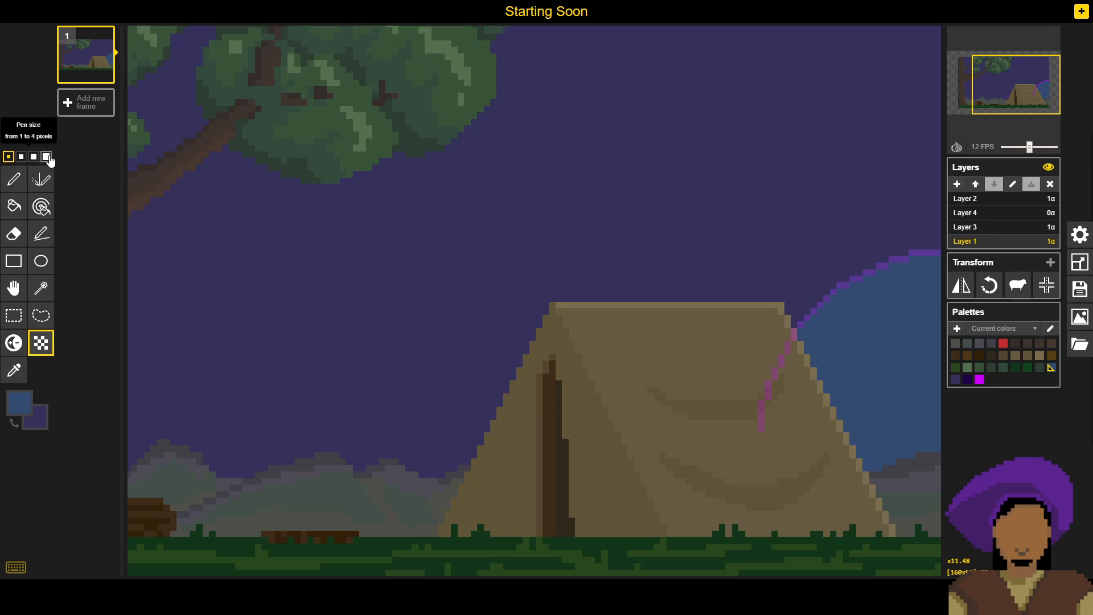
click(23, 158)
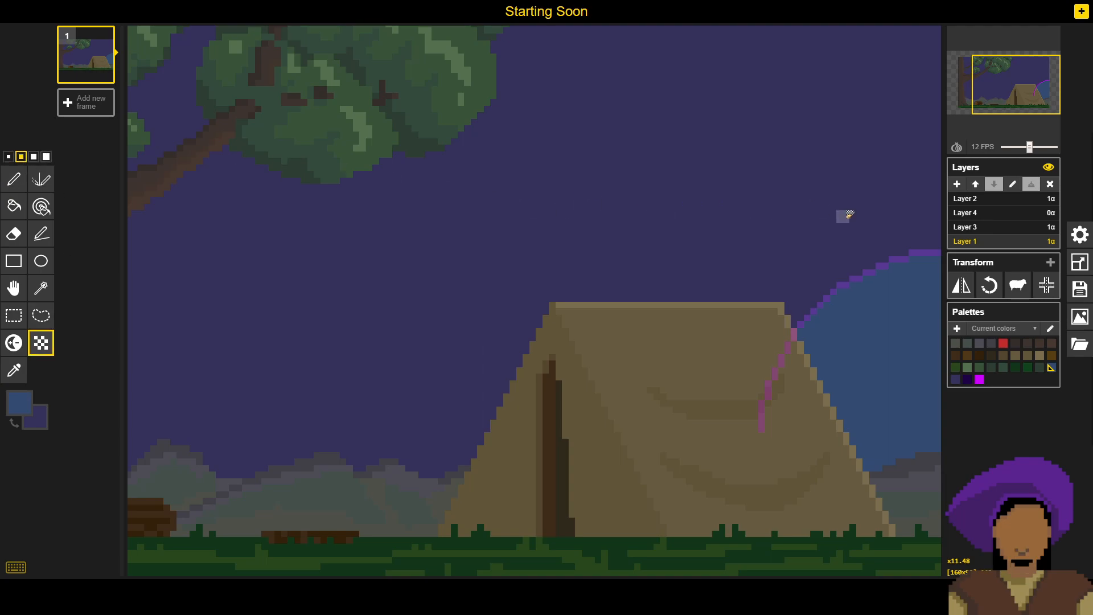
drag(843, 216, 842, 255)
scroll(847, 254, up, 5)
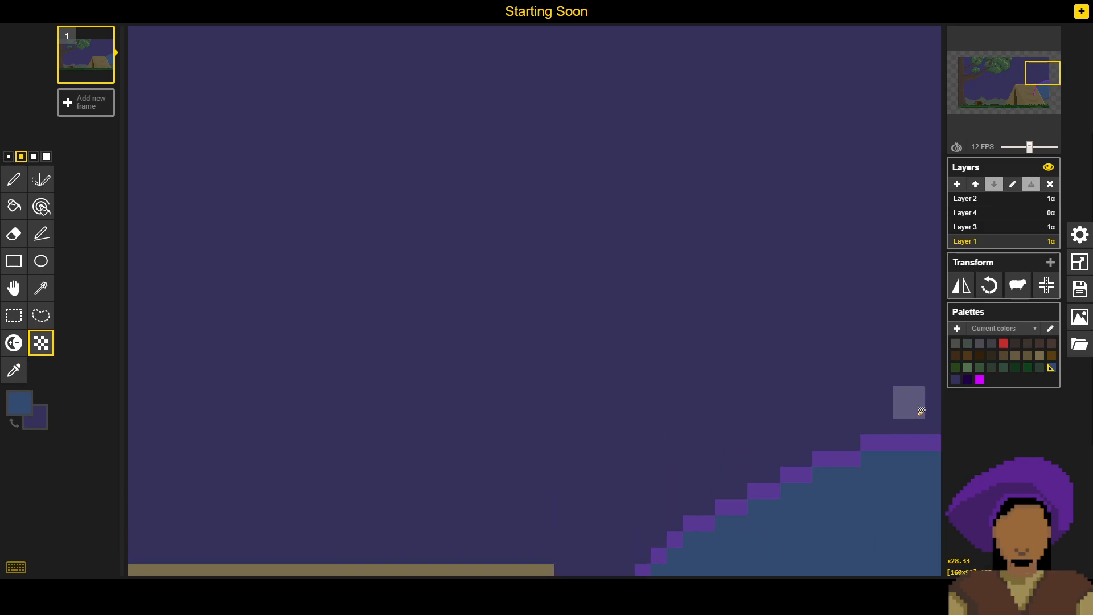
mouse_move(929, 420)
mouse_down()
mouse_move(922, 342)
mouse_move(935, 328)
mouse_move(908, 424)
mouse_move(894, 383)
mouse_move(894, 320)
mouse_move(873, 399)
mouse_move(891, 420)
mouse_move(876, 337)
mouse_move(886, 320)
mouse_up()
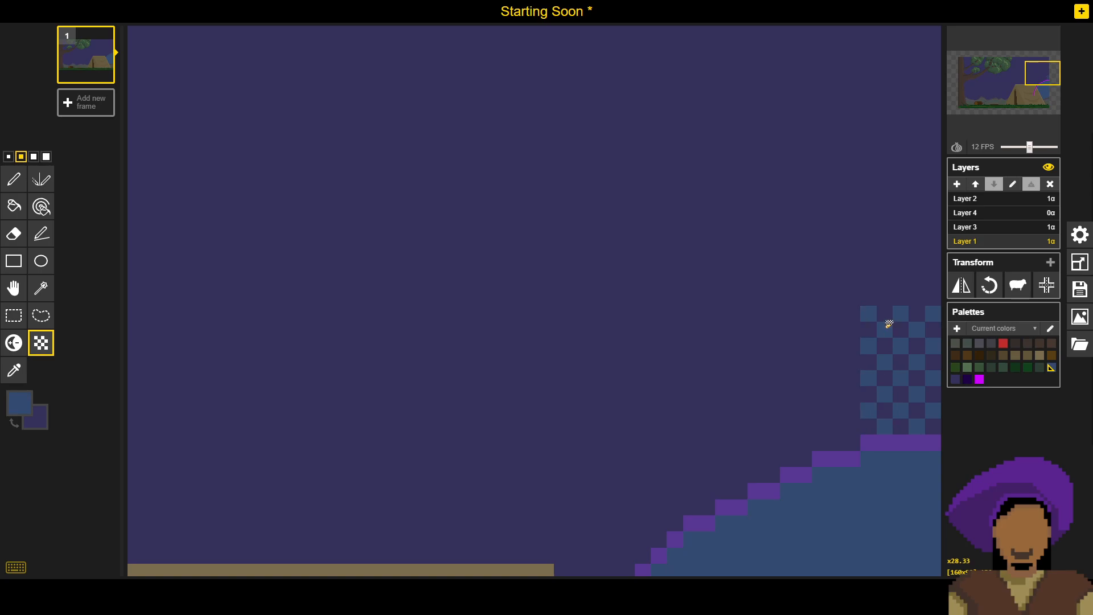
mouse_move(861, 423)
mouse_down()
mouse_move(860, 440)
mouse_move(861, 377)
mouse_move(847, 339)
mouse_move(825, 434)
mouse_move(841, 437)
mouse_move(841, 349)
mouse_up()
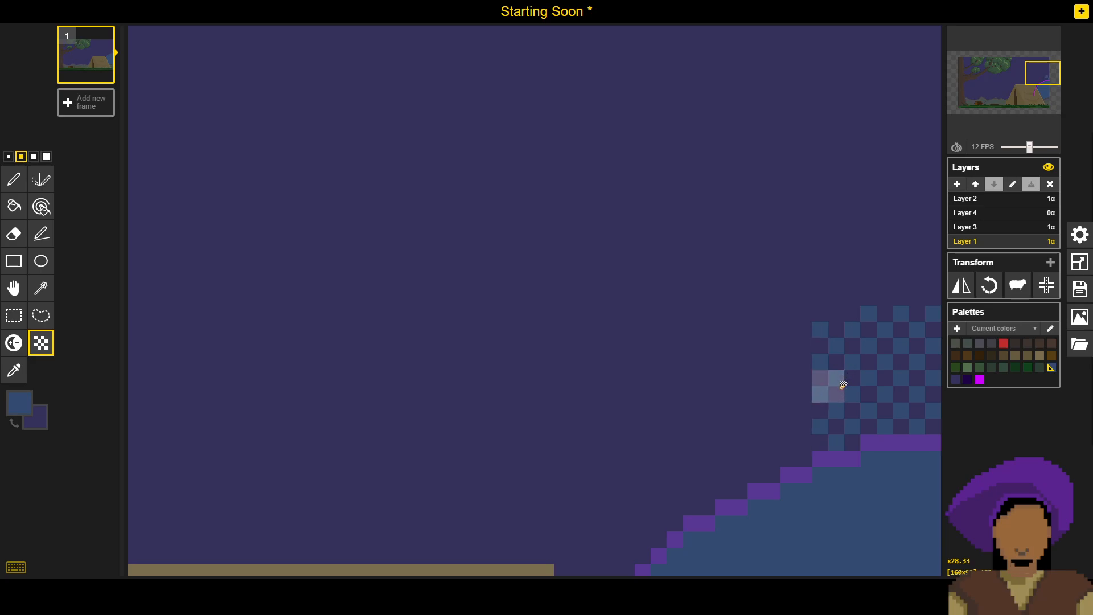
key(ctrl+z)
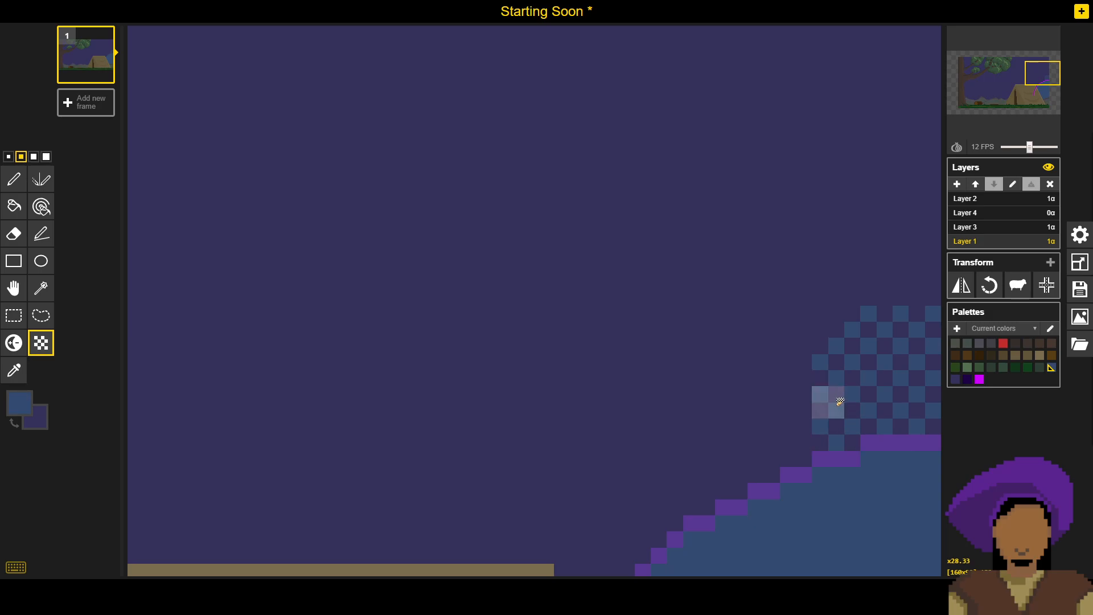
Step: Extend the 2-pixel blue dither band along the outside of the guide curve, down toward the tent
mouse_move(835, 346)
mouse_down()
mouse_move(823, 430)
mouse_move(803, 458)
mouse_move(796, 348)
mouse_move(778, 469)
mouse_move(774, 381)
mouse_move(744, 488)
mouse_move(742, 400)
mouse_up()
click(744, 388)
mouse_move(719, 494)
mouse_down()
mouse_move(718, 366)
mouse_move(750, 173)
mouse_up()
drag(749, 234, 717, 395)
mouse_move(702, 309)
mouse_down()
mouse_move(713, 345)
mouse_move(706, 239)
mouse_up()
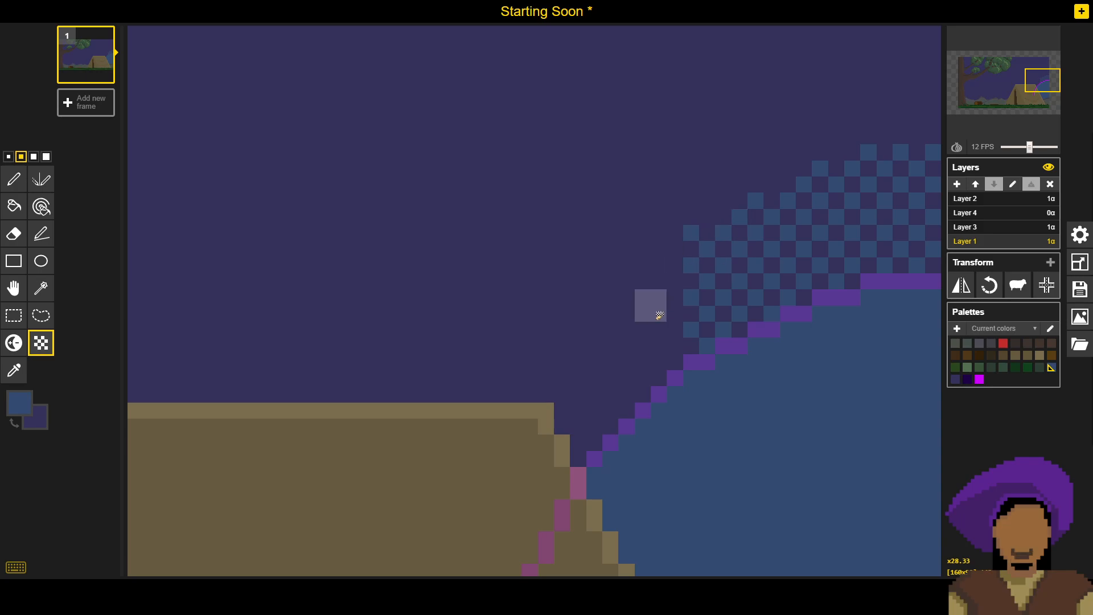
Step: Outline the dither band's outer edge with a diagonal of single blue dither pixels running down to the tent's roof
click(5, 156)
click(681, 344)
click(677, 283)
click(678, 250)
click(659, 265)
click(645, 280)
click(629, 295)
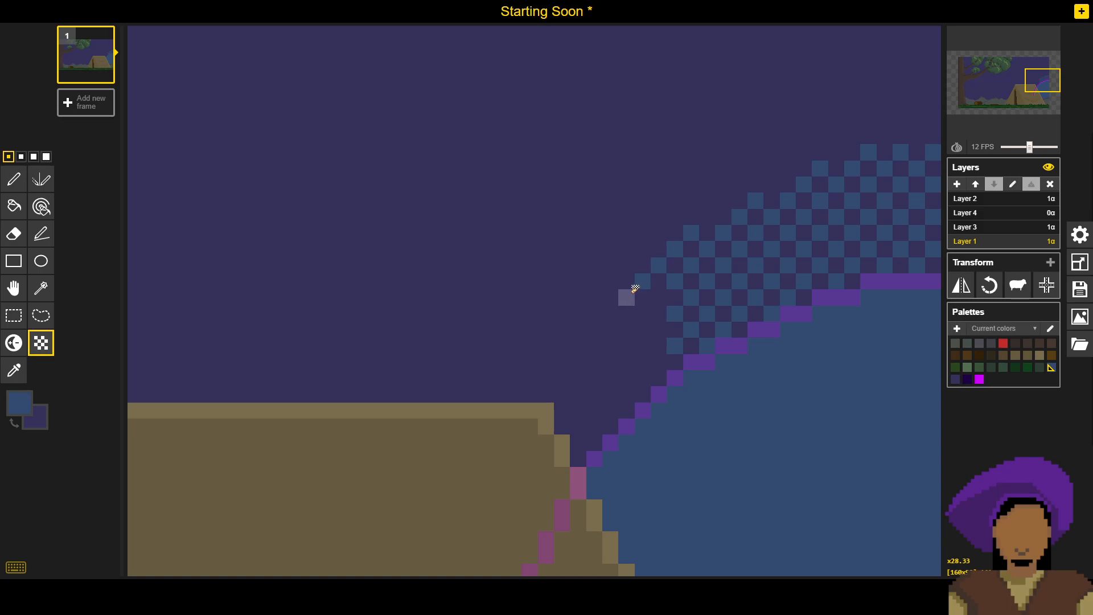
click(611, 312)
click(596, 327)
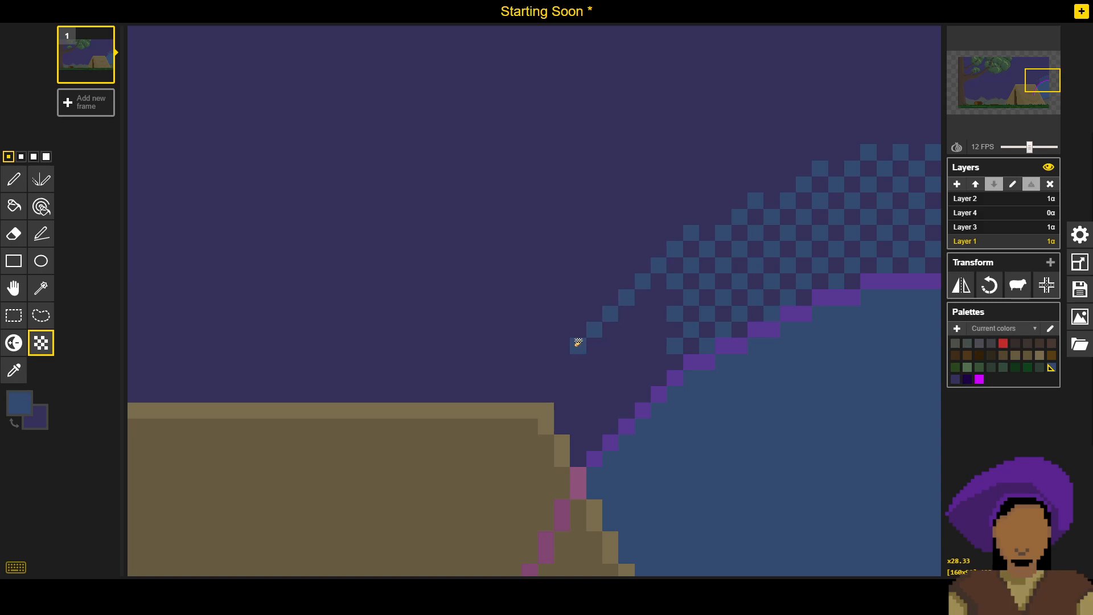
click(562, 360)
click(546, 376)
click(531, 392)
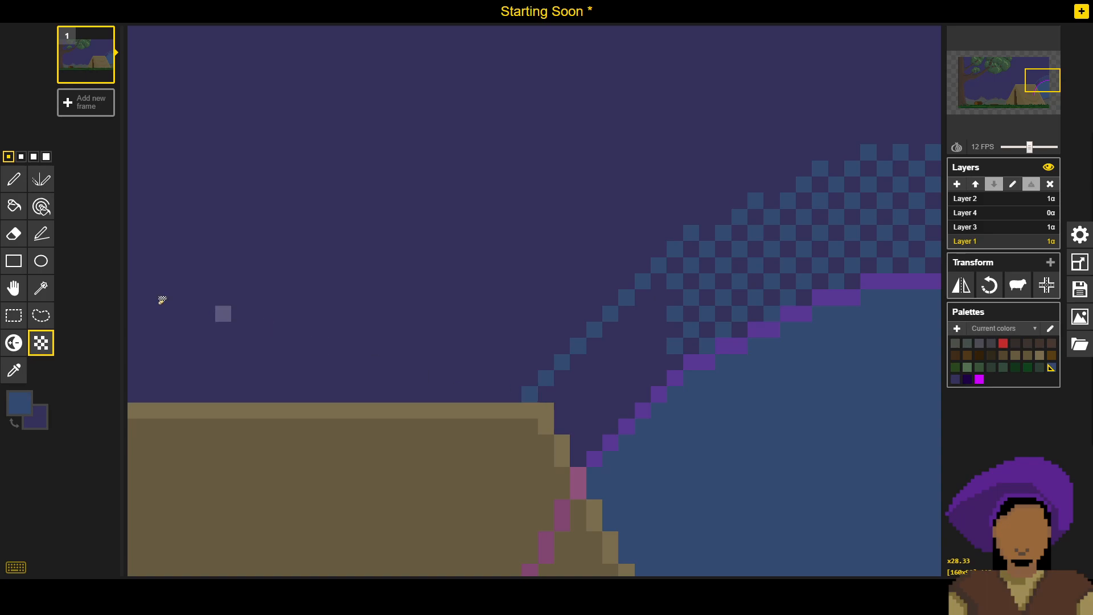
Step: Fill the gap between the diagonal outline and the guide curve with 2-pixel blue dithering down to the tent's roof corner
click(21, 156)
mouse_move(652, 319)
mouse_down()
mouse_move(633, 366)
mouse_move(659, 367)
mouse_move(619, 384)
mouse_move(623, 396)
mouse_move(599, 421)
mouse_up()
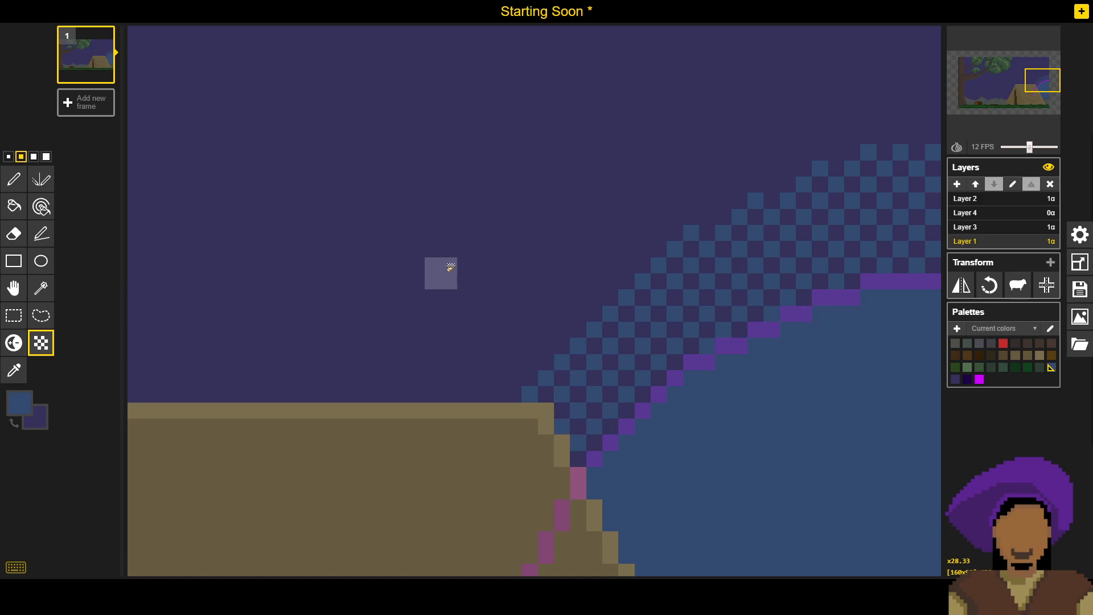
scroll(522, 246, down, 3)
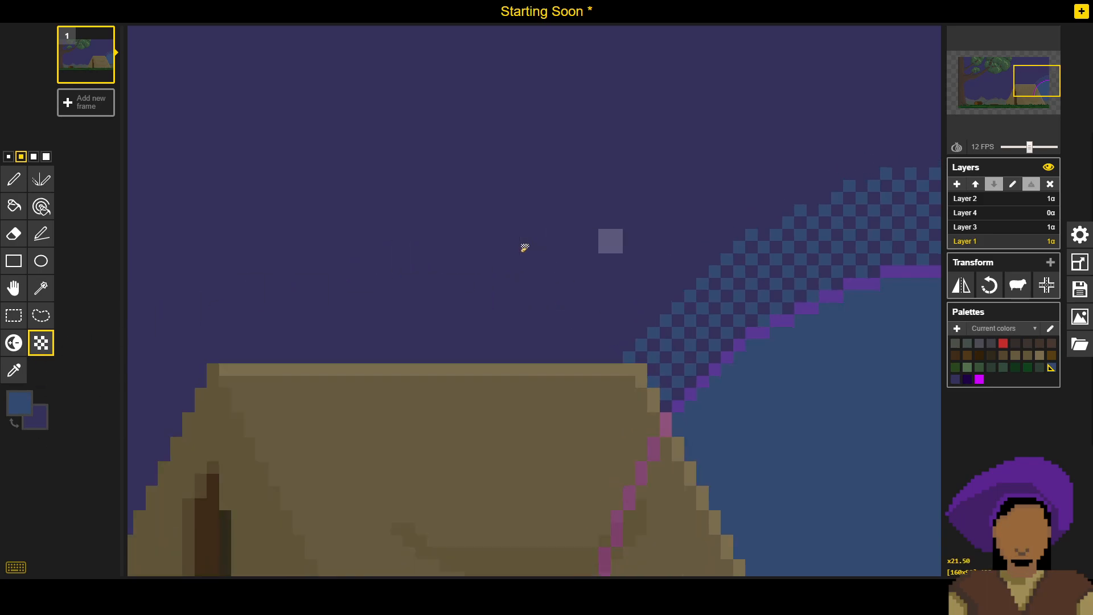
drag(695, 155, 649, 203)
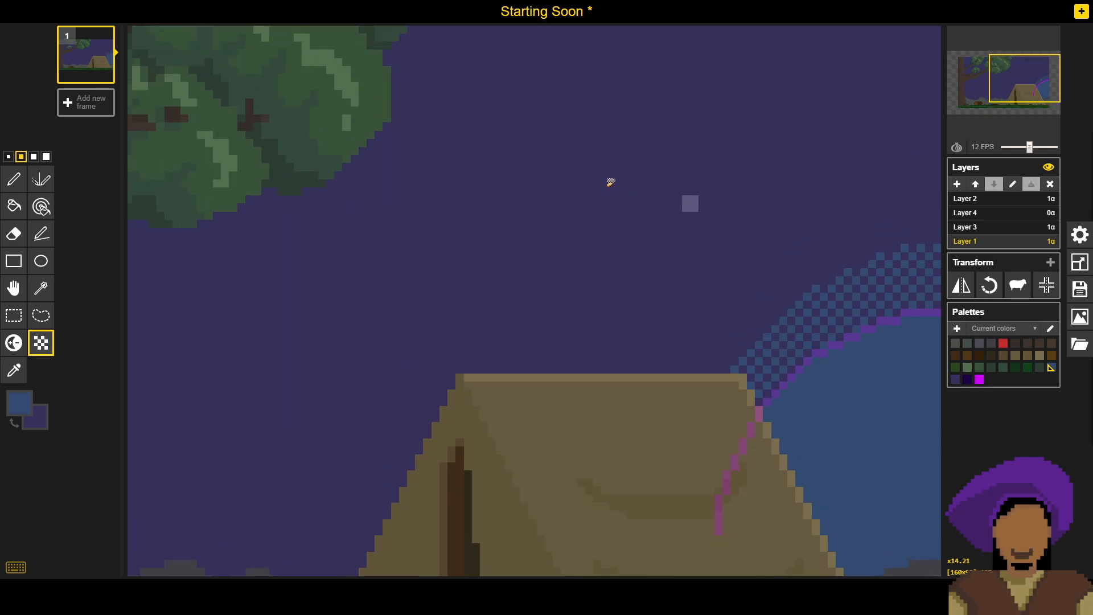
Step: Add single checkered blue pixels with a 1-pixel pen above the dither band near the canvas edge to raise its outer edge
click(14, 179)
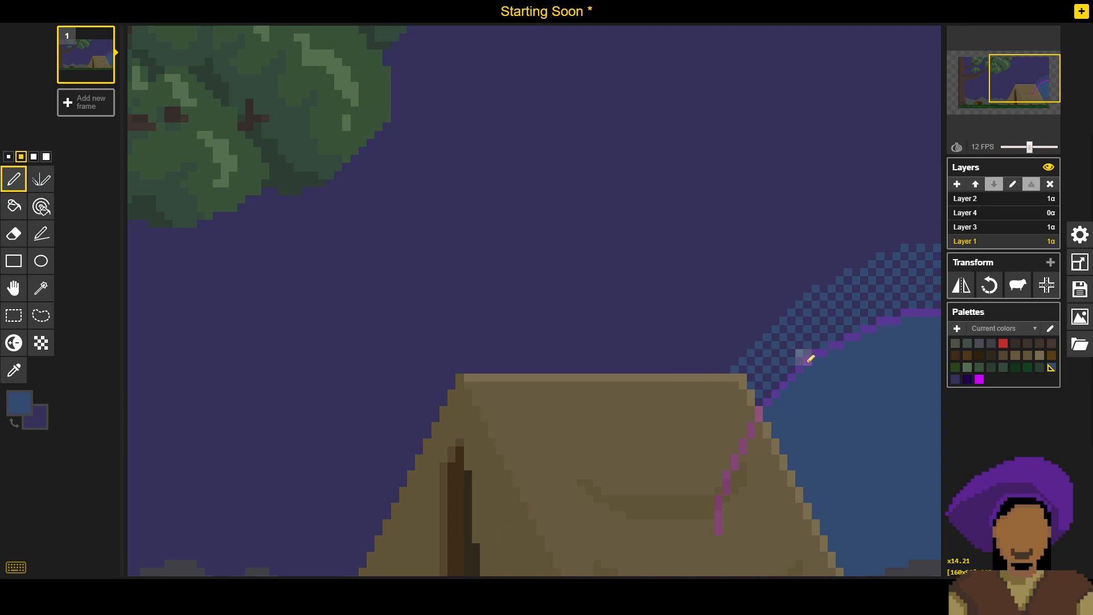
scroll(800, 356, up, 2)
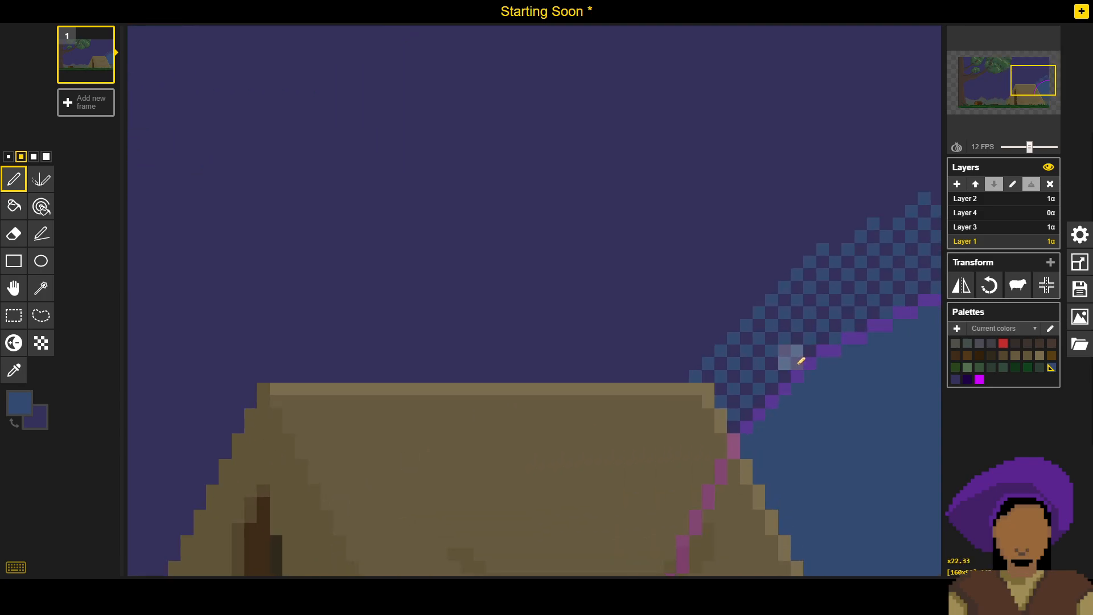
click(9, 159)
drag(718, 268, 592, 391)
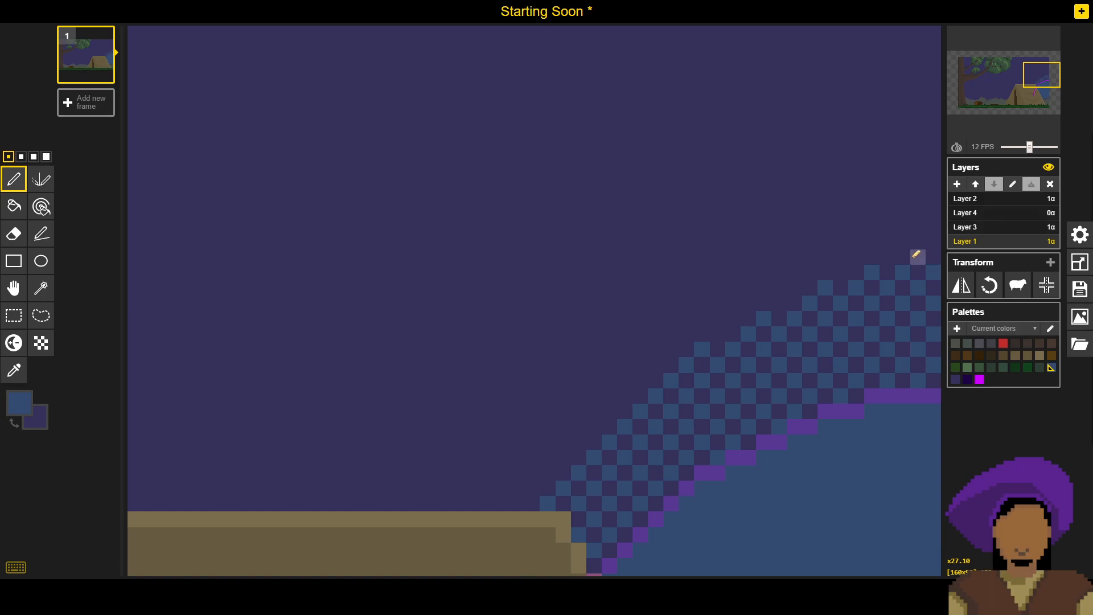
click(903, 242)
click(933, 242)
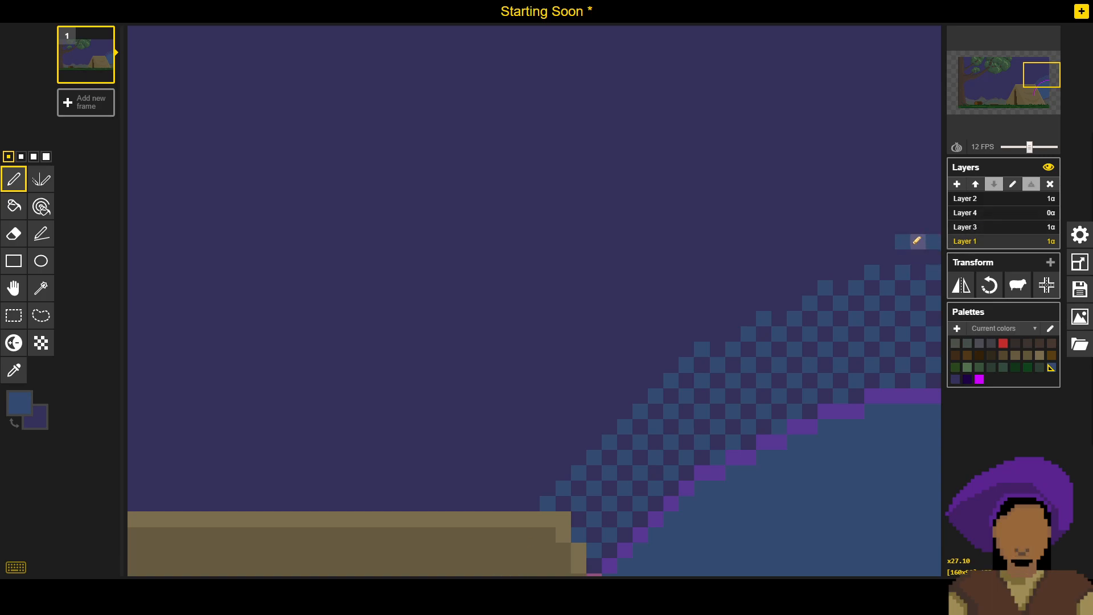
click(886, 251)
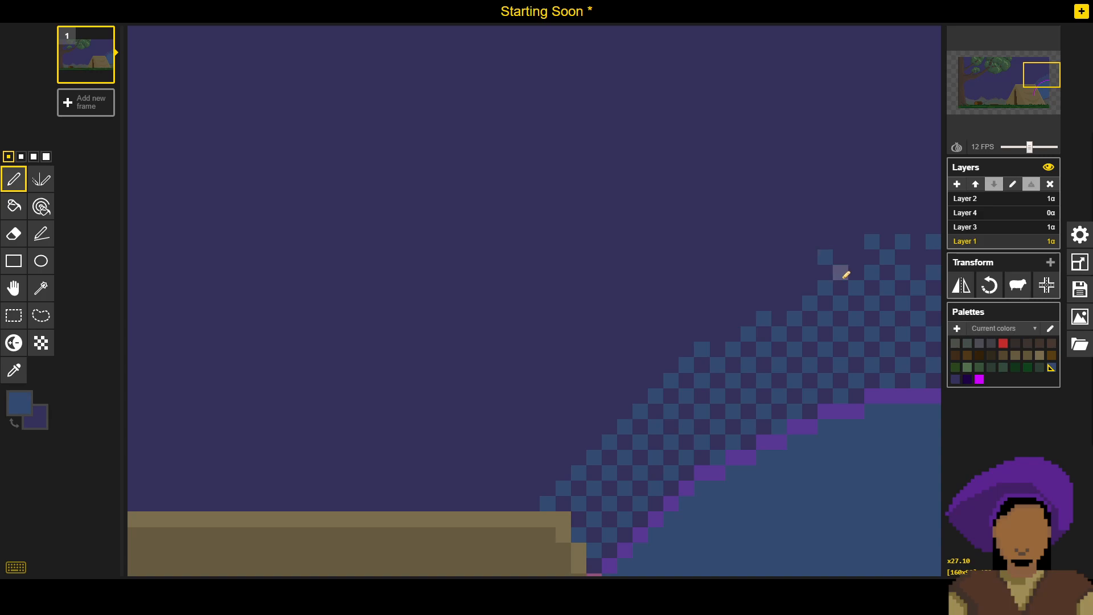
click(840, 240)
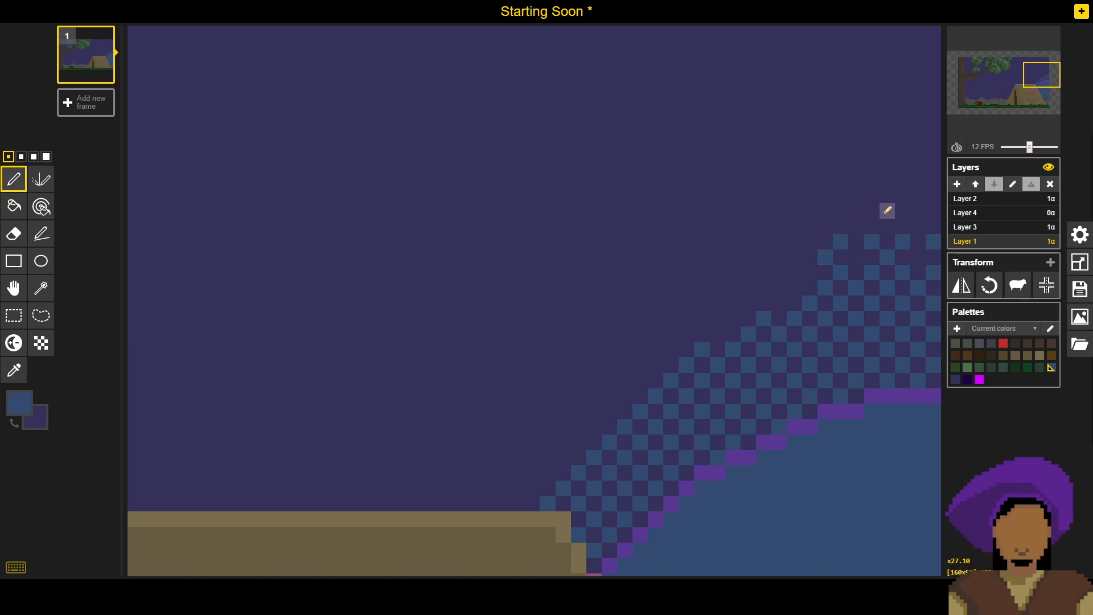
click(918, 226)
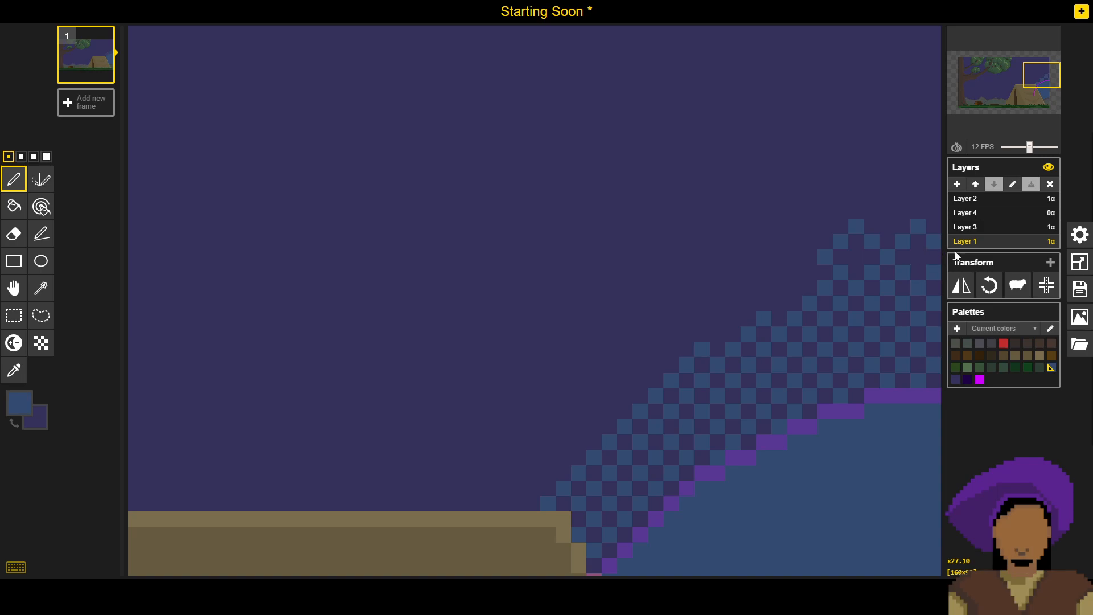
Step: On Layer 3, draw a magenta single-pixel diagonal from the tent's roof up along the dither band's outer edge
click(971, 227)
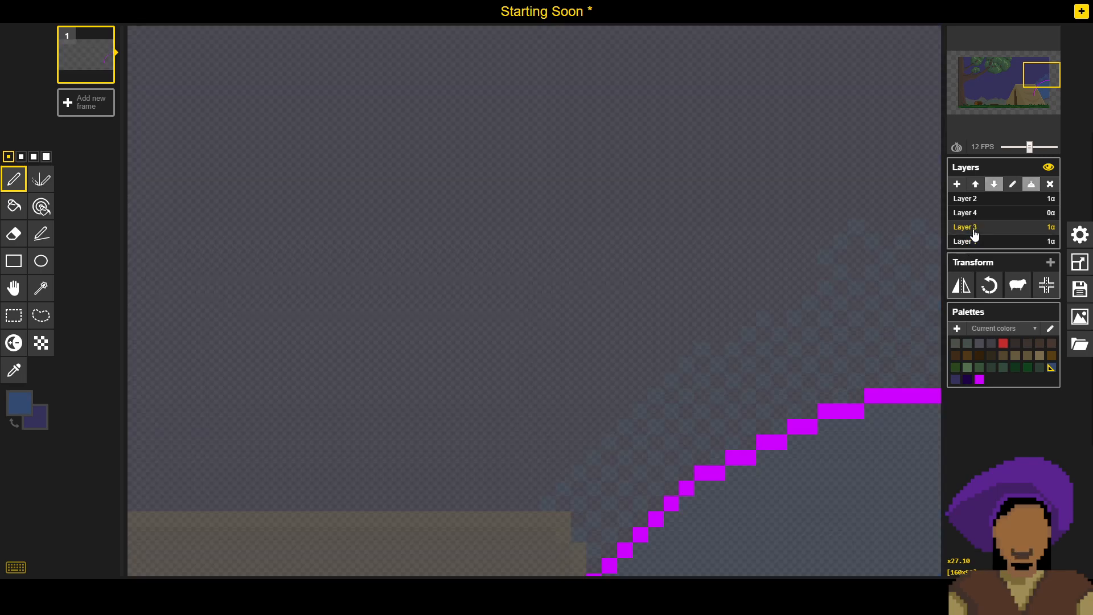
click(980, 379)
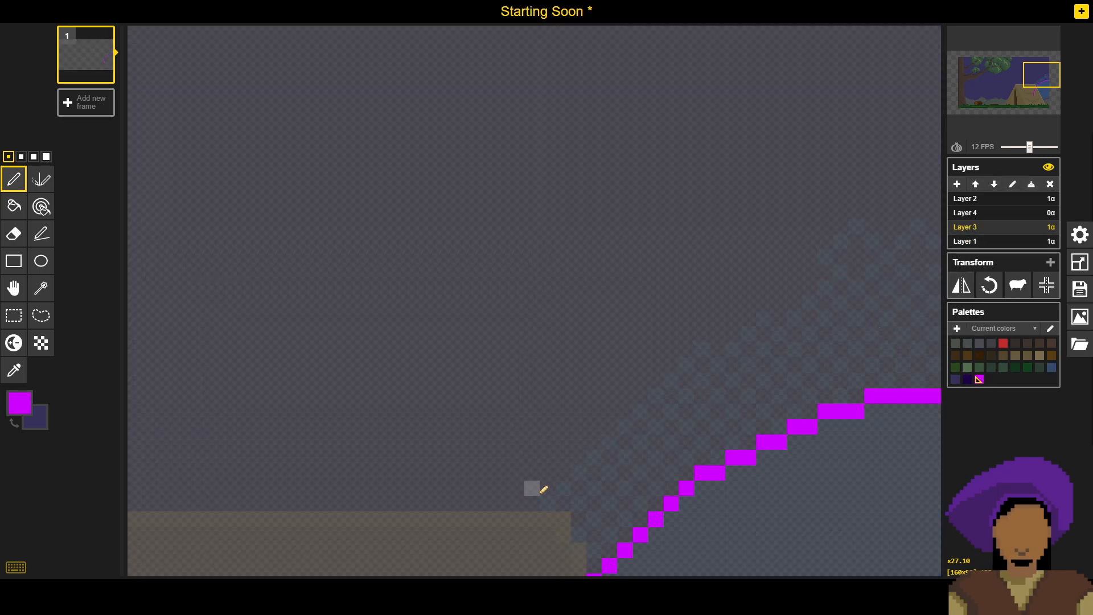
drag(594, 457, 640, 411)
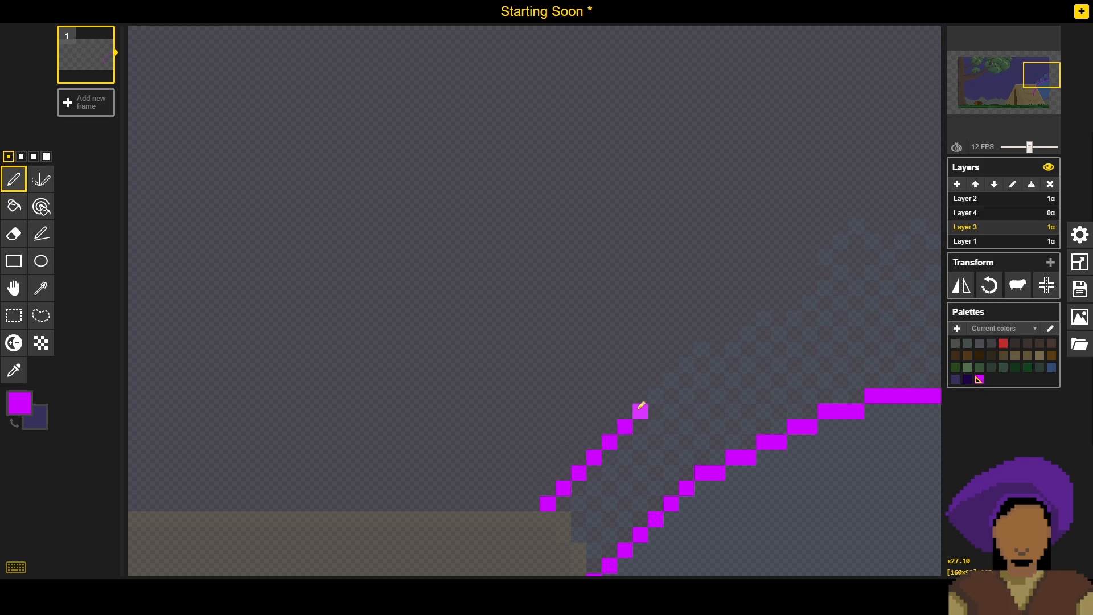
click(671, 380)
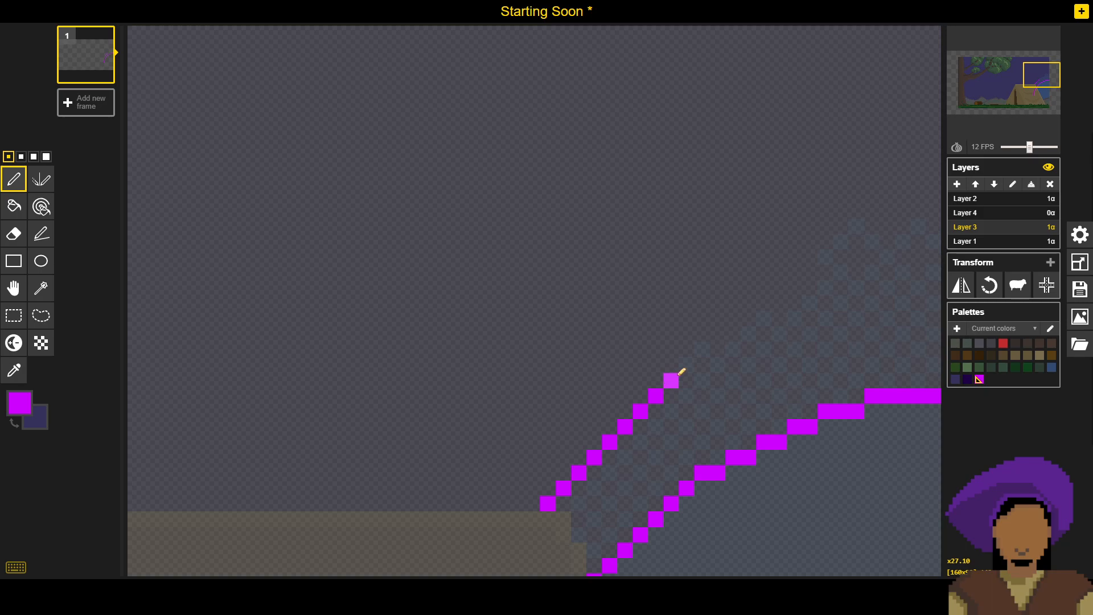
Step: Continue the outer magenta guide curve in progressively flatter pixel steps along the dither band to the canvas edge
drag(712, 344, 732, 332)
click(764, 320)
click(780, 318)
click(796, 306)
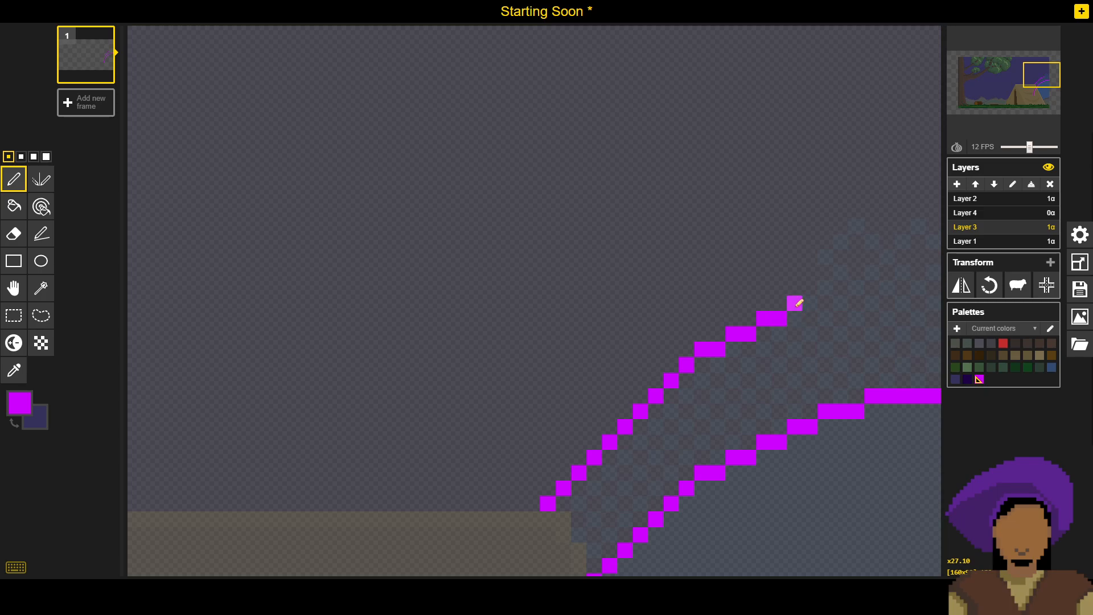
click(825, 287)
click(841, 287)
click(855, 285)
click(903, 271)
click(916, 269)
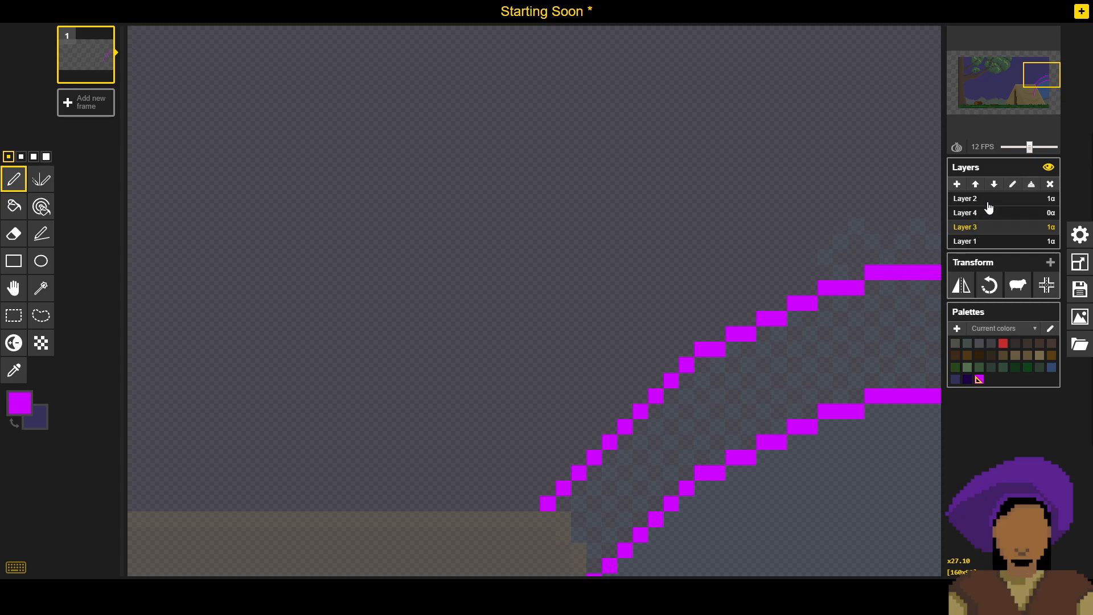
Step: On Layer 1, sample the circle's blue and add single dither pixels above the outer guide curve near the canvas edge
click(984, 242)
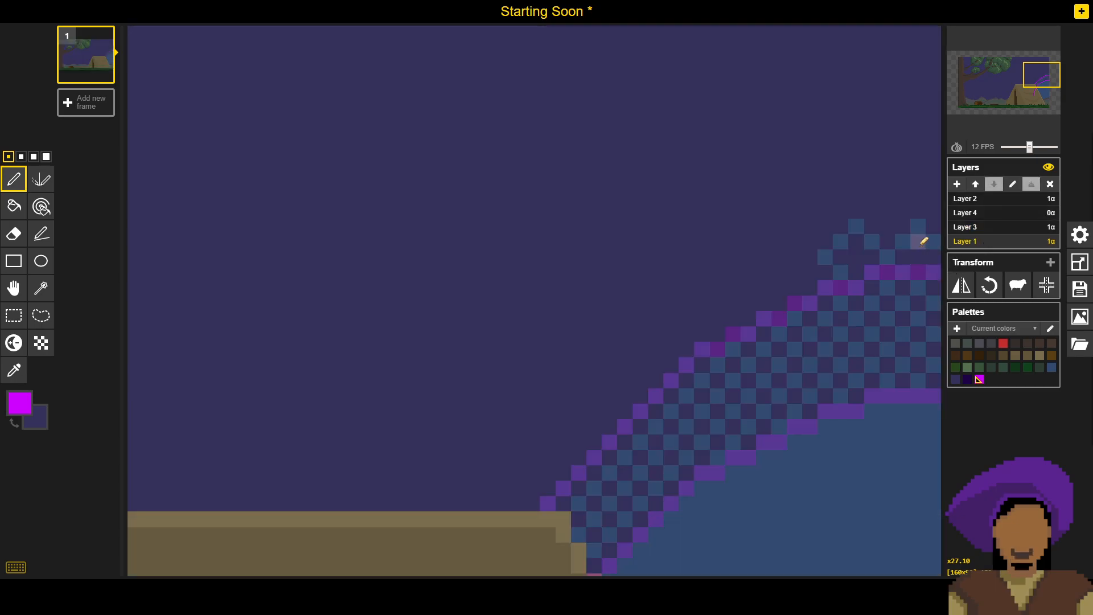
key(o)
click(732, 516)
key(p)
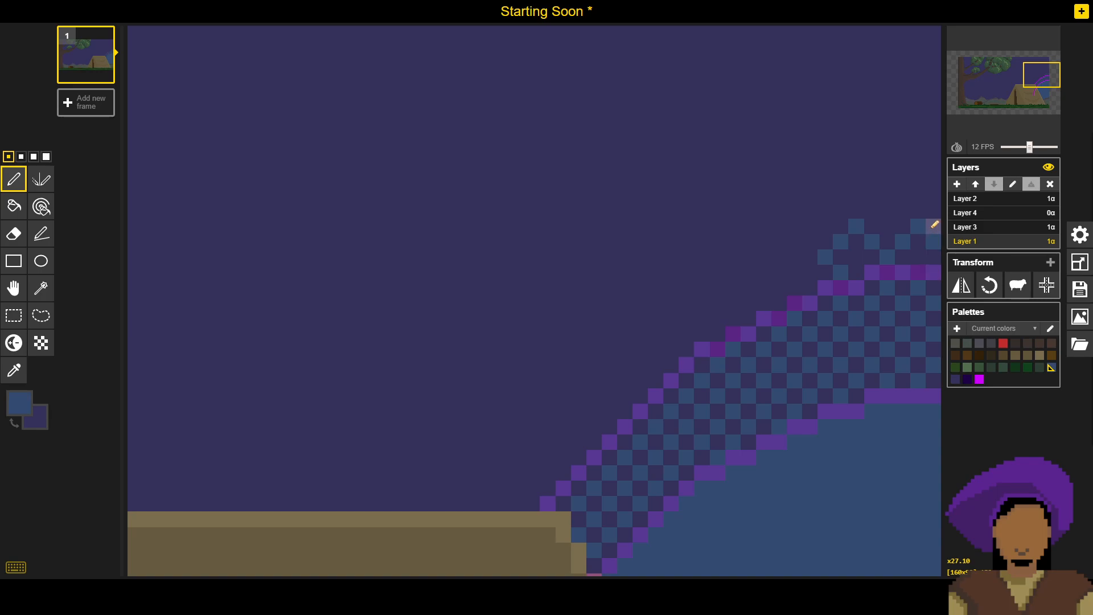
click(932, 186)
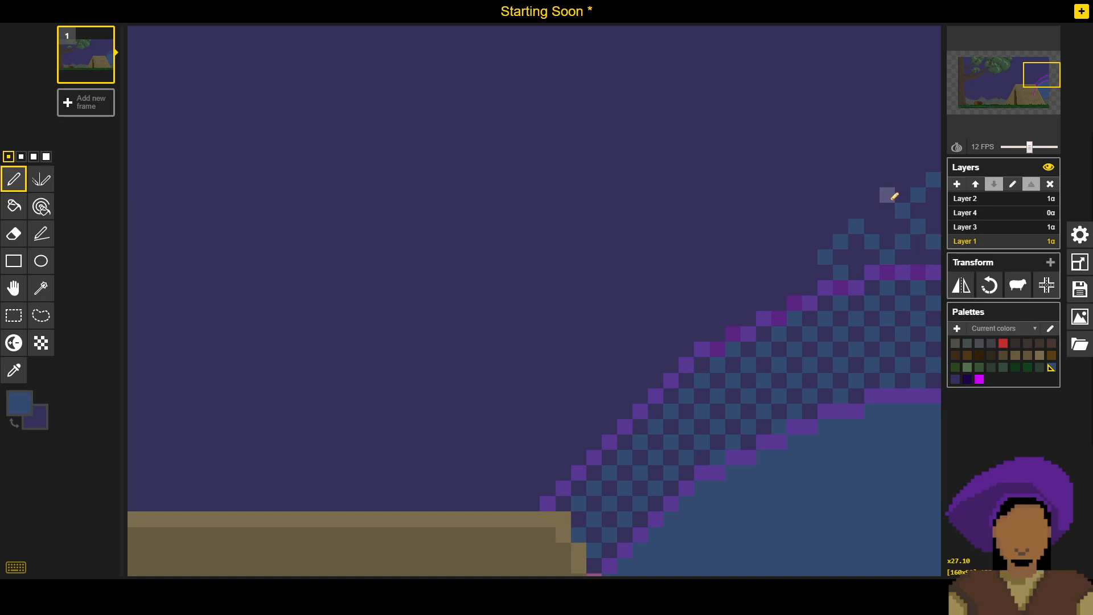
mouse_move(892, 196)
mouse_down()
mouse_move(872, 208)
mouse_move(886, 178)
mouse_move(907, 181)
mouse_up()
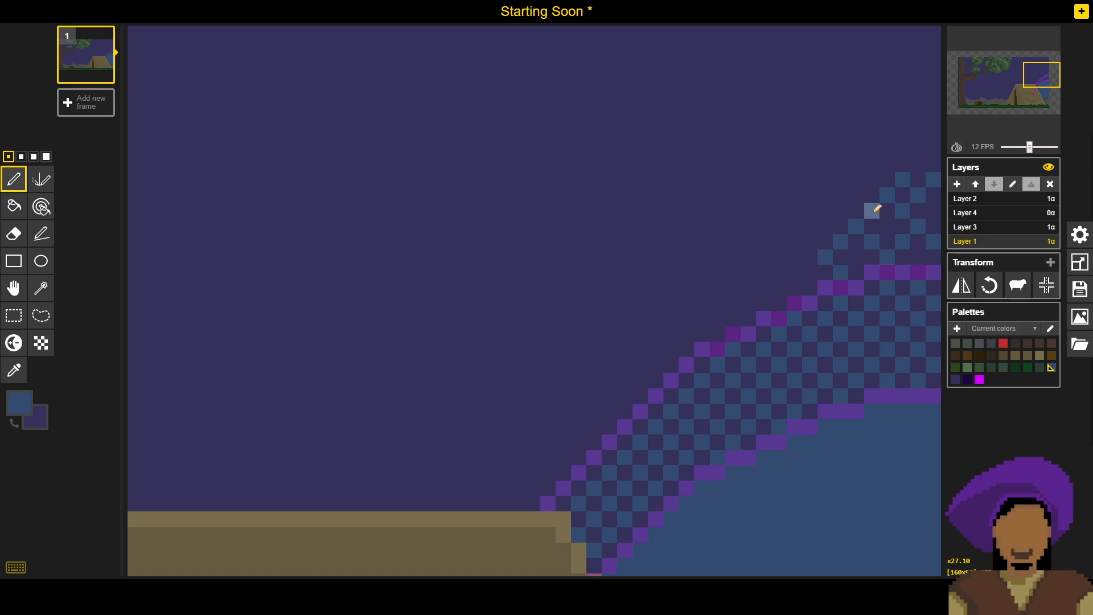
click(872, 179)
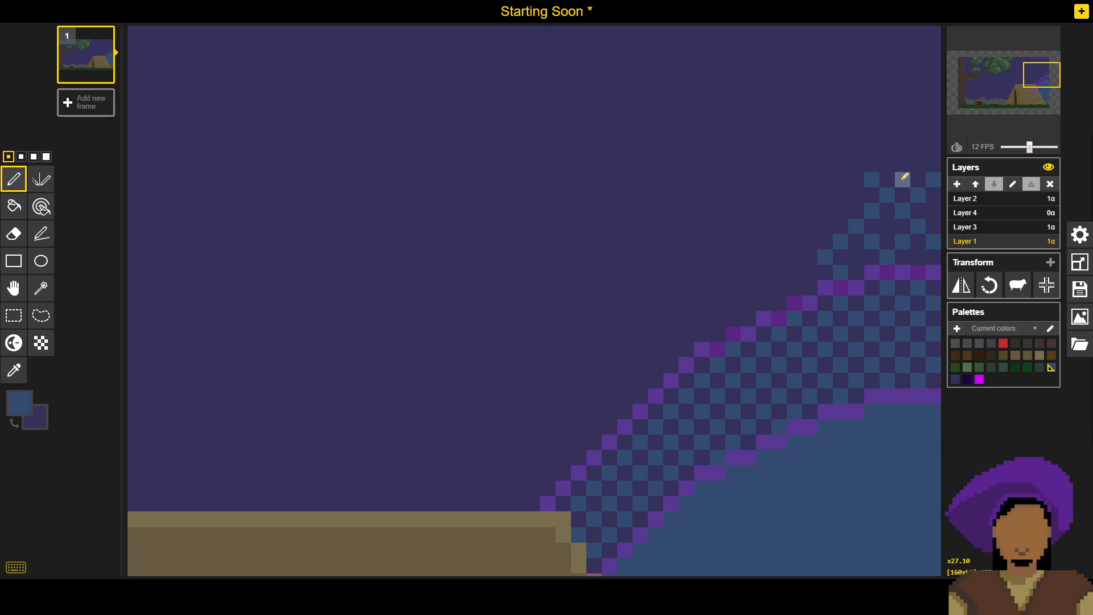
Step: Paint over one blue pixel in the new dither's top row with the sky purple, and resample the blue
key(o)
click(912, 144)
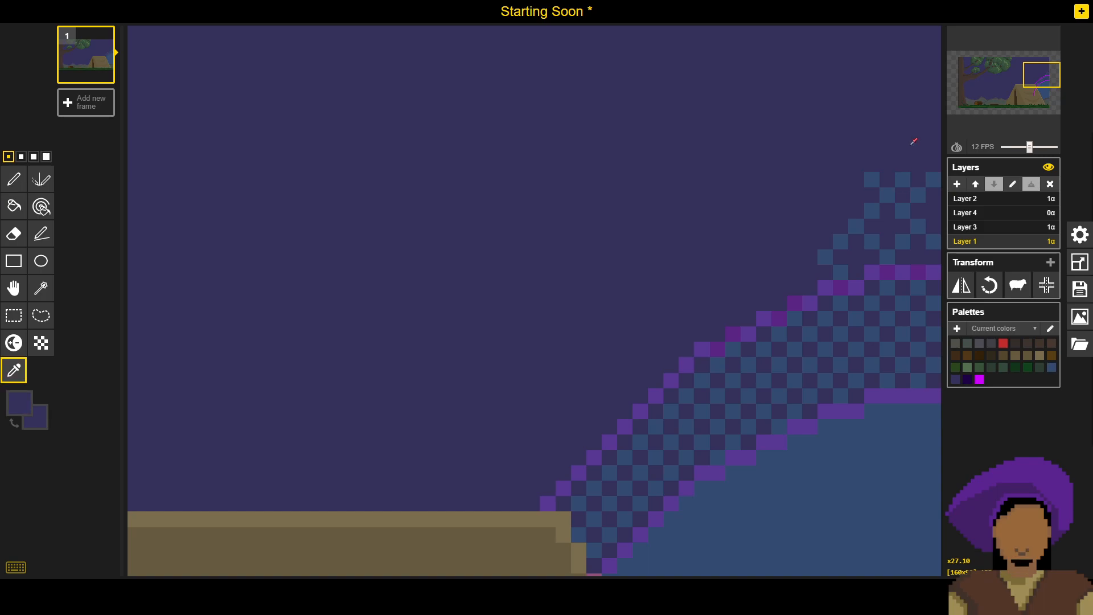
key(p)
click(903, 178)
key(o)
click(872, 176)
key(p)
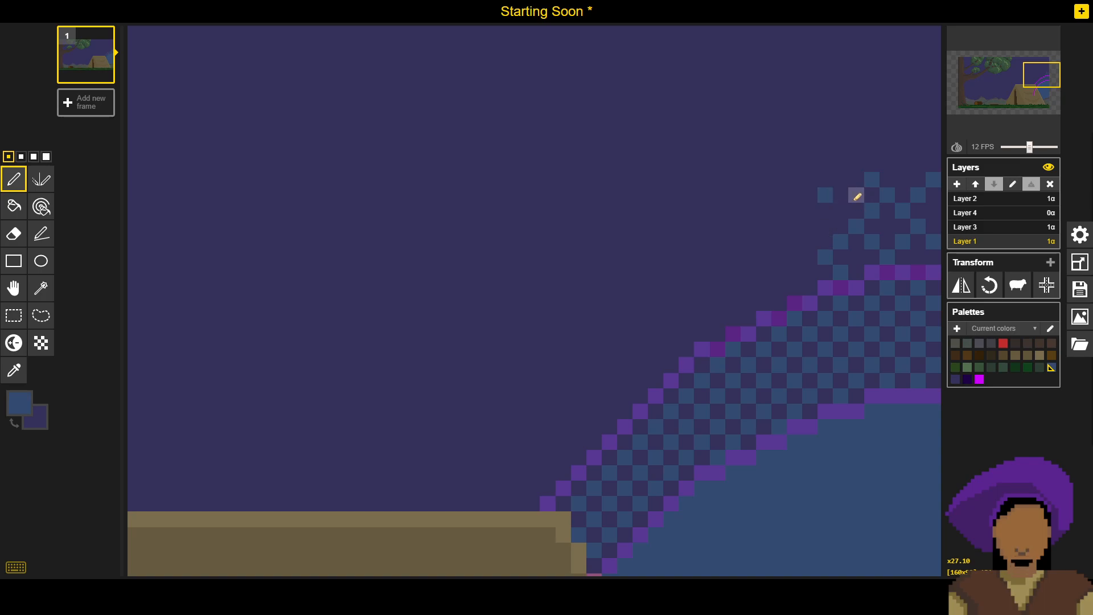
Step: Extend the sparse blue dither pixels down along the outside of the outer guide curve
click(843, 210)
click(842, 247)
click(796, 256)
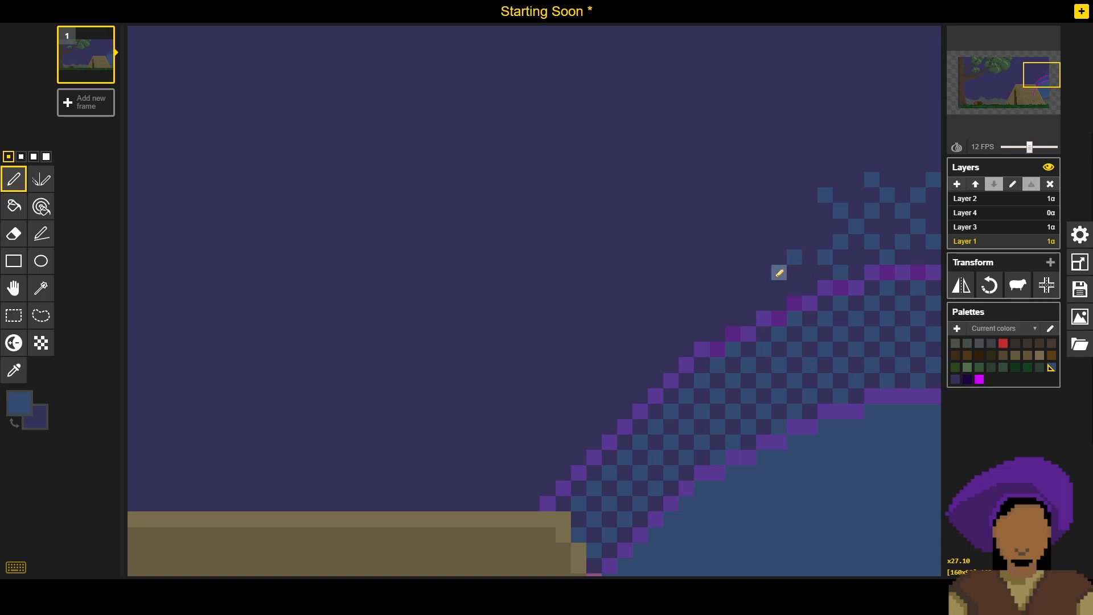
click(779, 272)
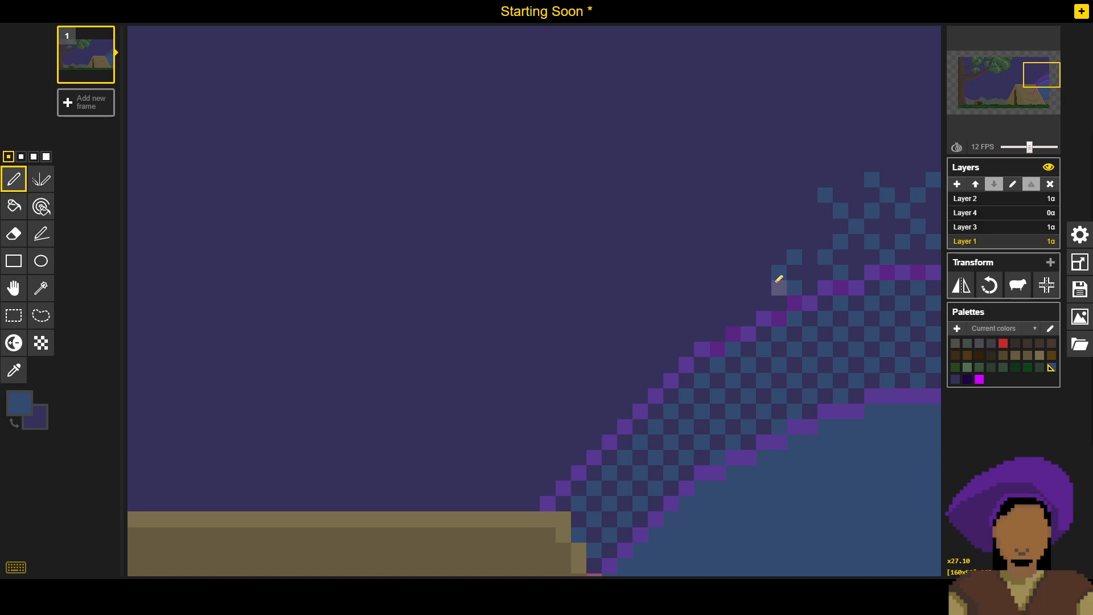
click(811, 242)
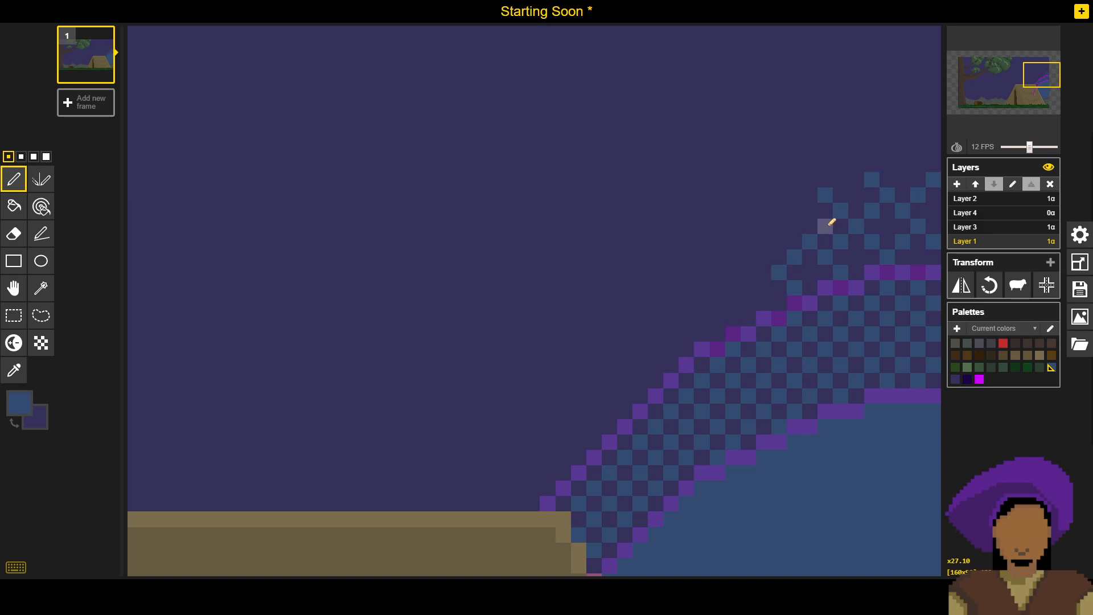
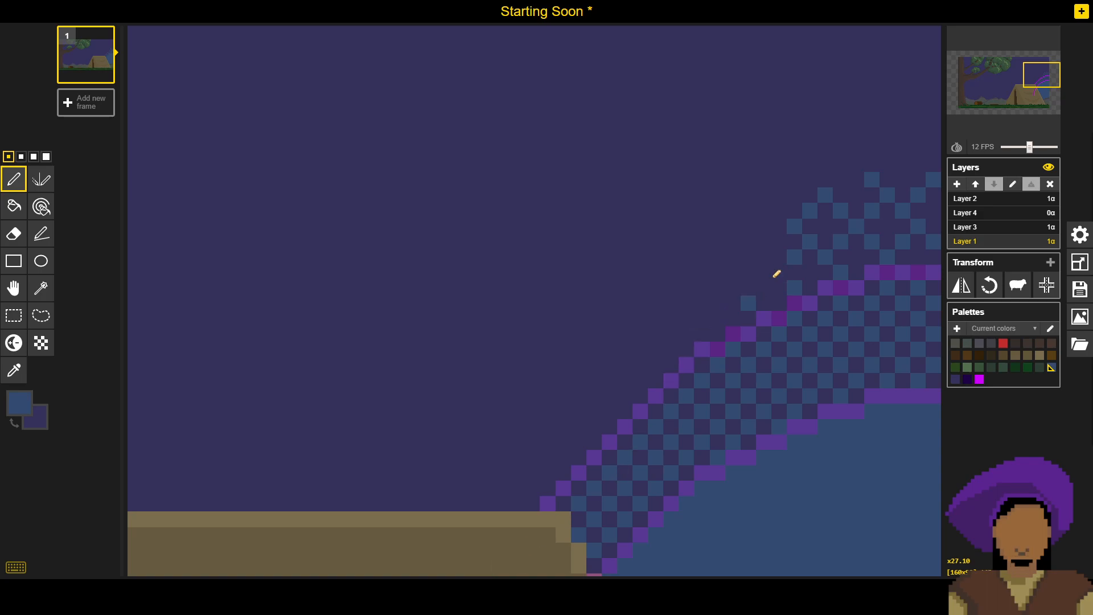
Step: Erase the misplaced blue pixels just above the outer guide curve and redraw that part of the dither pattern
right_click(825, 258)
right_click(794, 258)
right_click(795, 287)
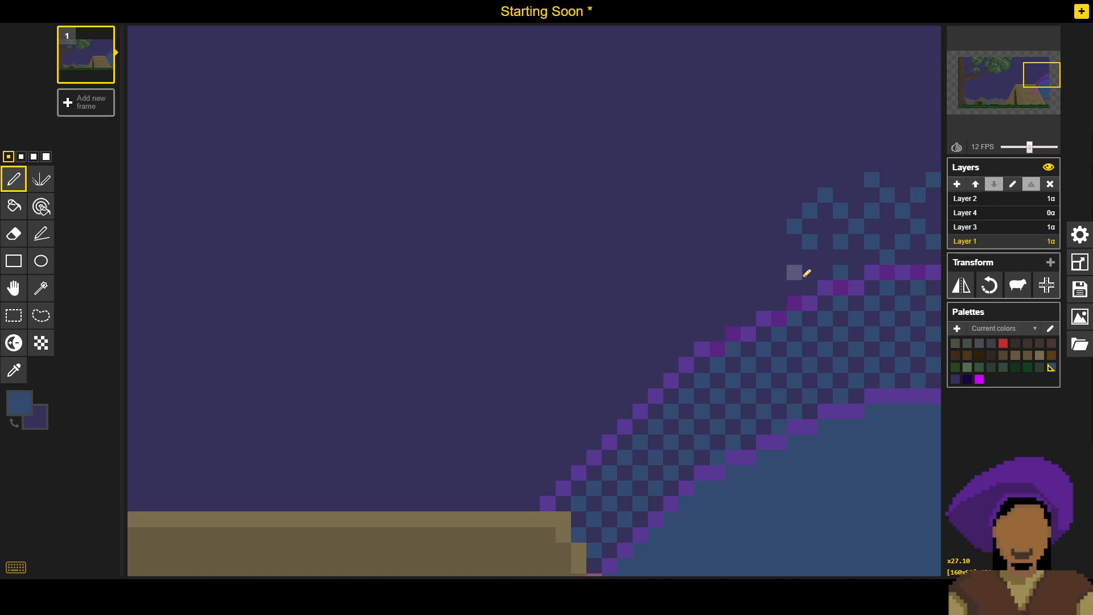
click(826, 257)
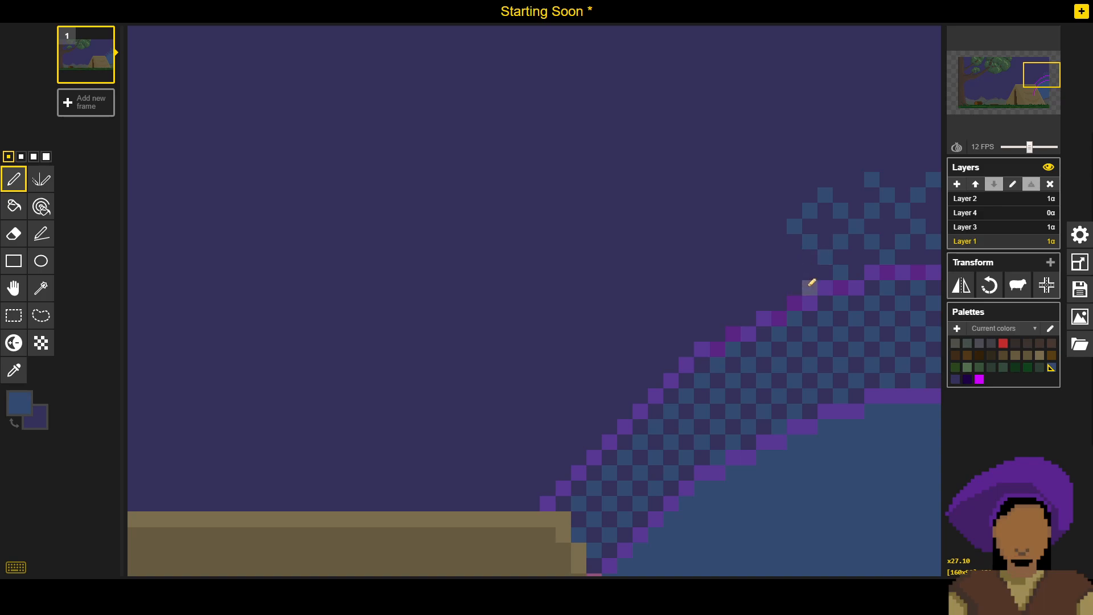
click(795, 287)
drag(779, 272, 795, 257)
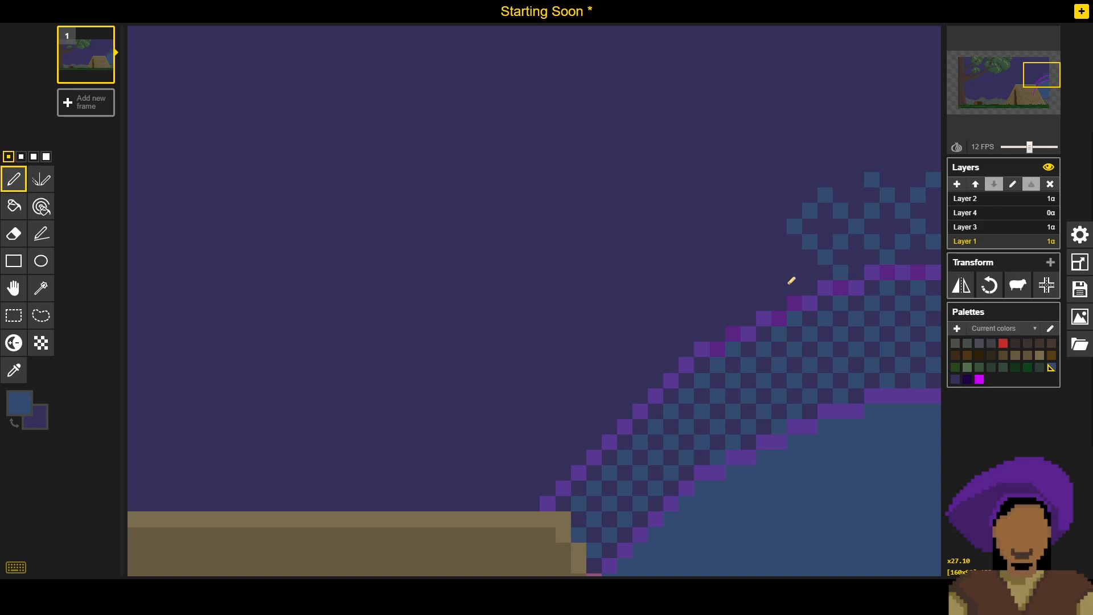
click(809, 273)
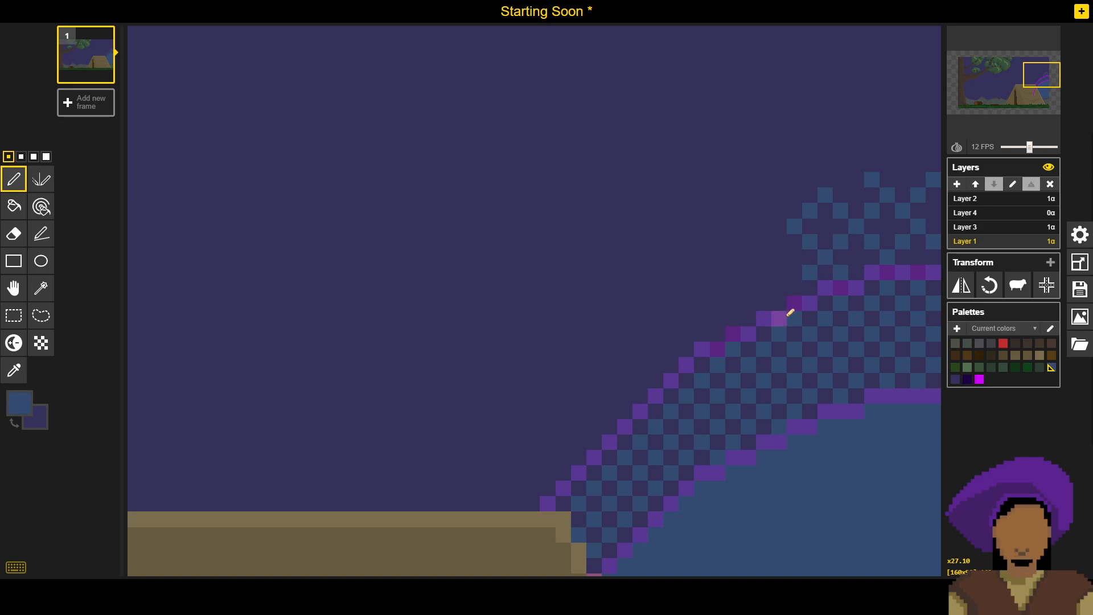
Step: Extend the blue checkered dithering further down the outer guide curve and erase the stray pixel at its lower end
click(774, 279)
click(779, 303)
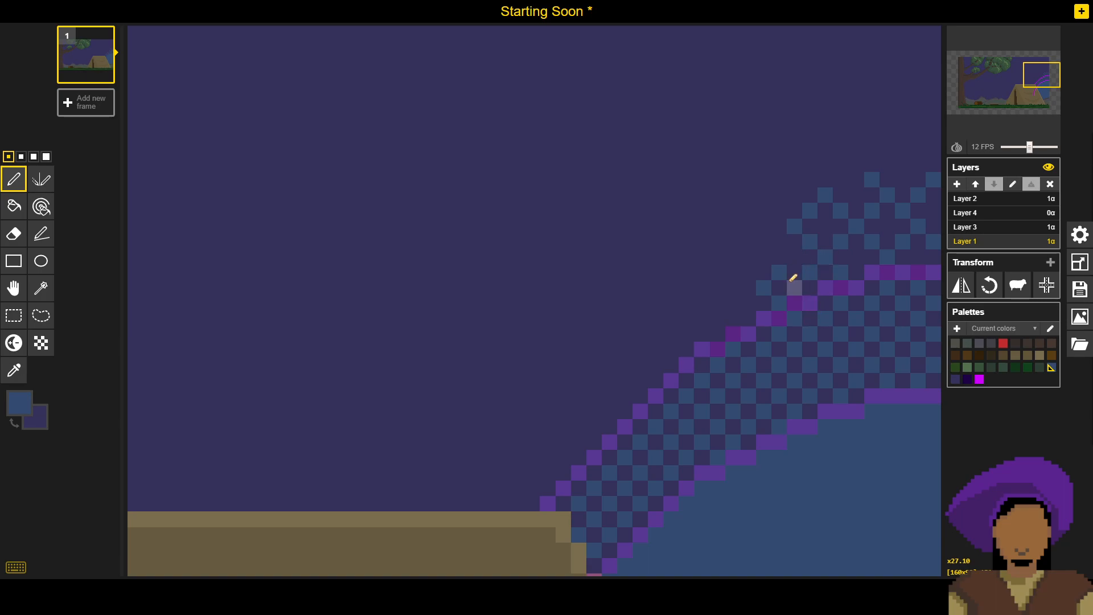
click(749, 301)
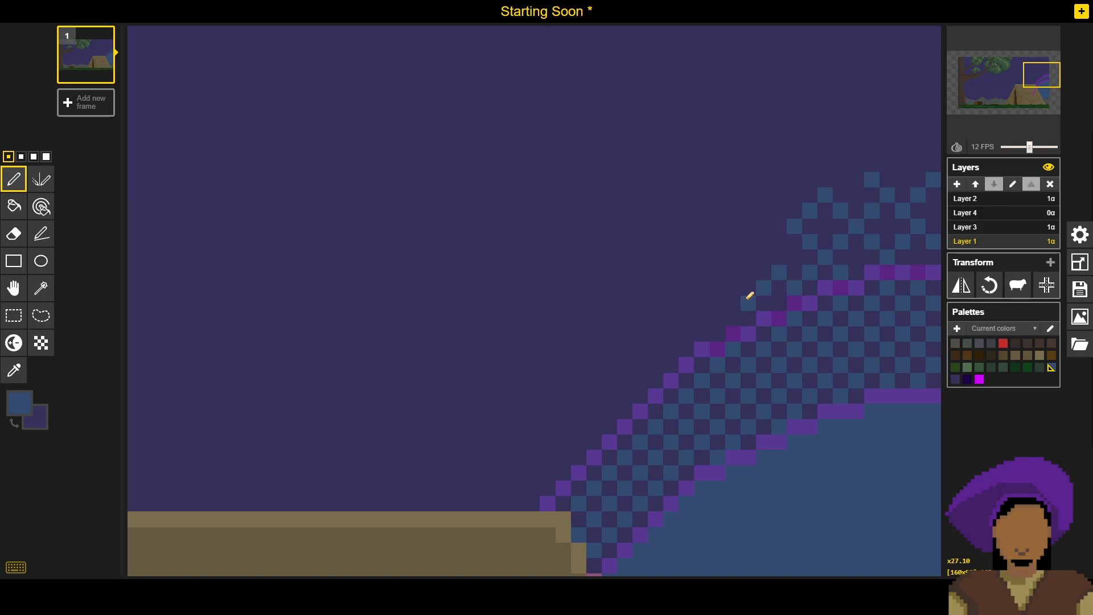
click(763, 256)
click(779, 242)
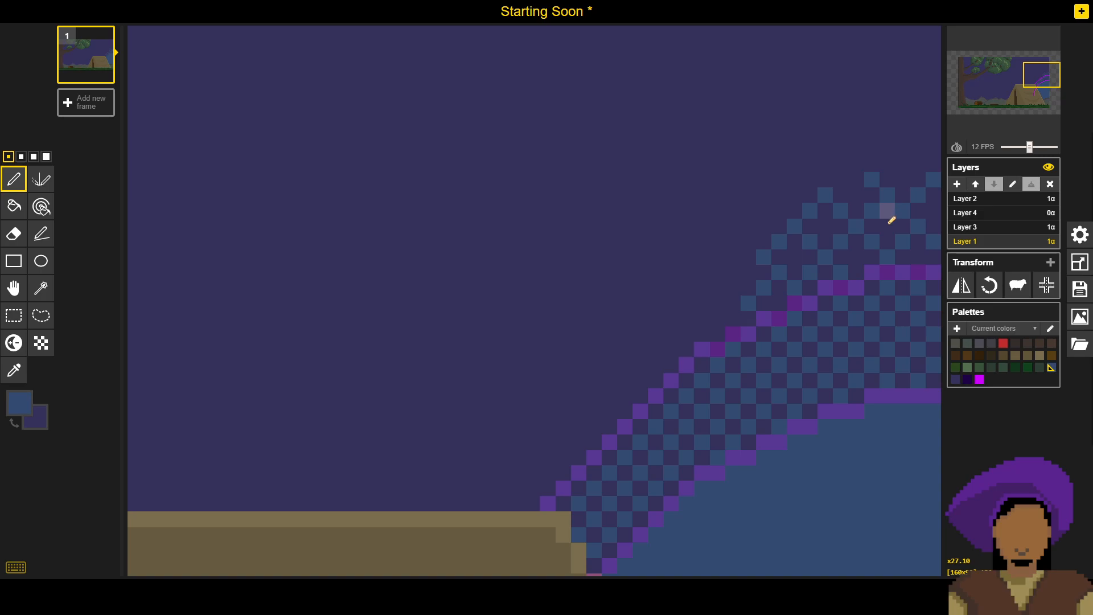
right_click(748, 303)
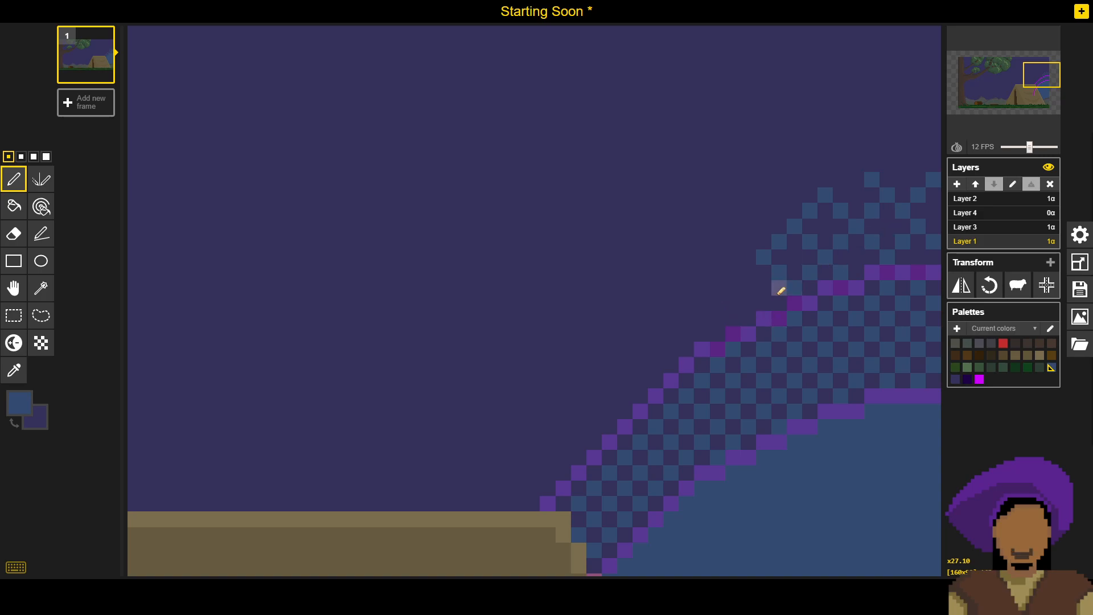
click(785, 301)
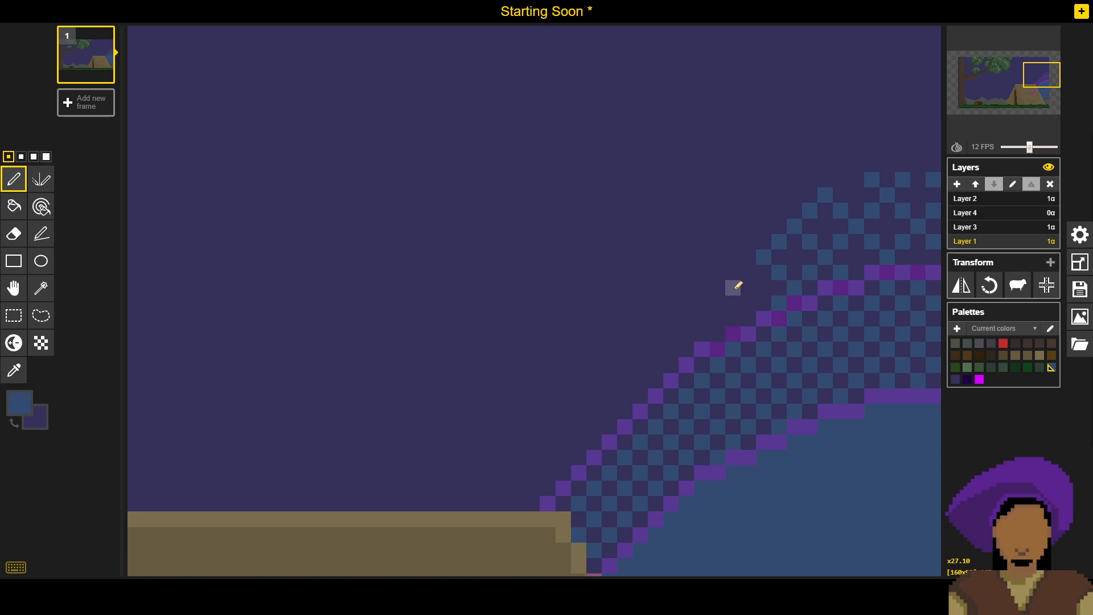
Step: Outline the new outer dither band with a diagonal of single blue pixels running down to the tent's roof
click(717, 303)
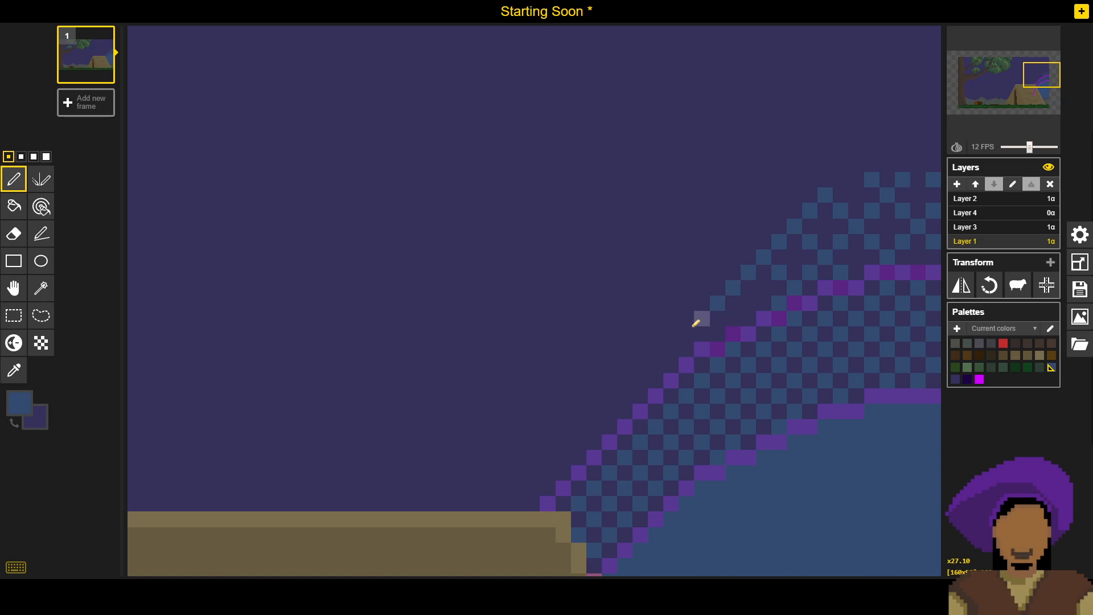
click(671, 349)
click(656, 364)
click(640, 380)
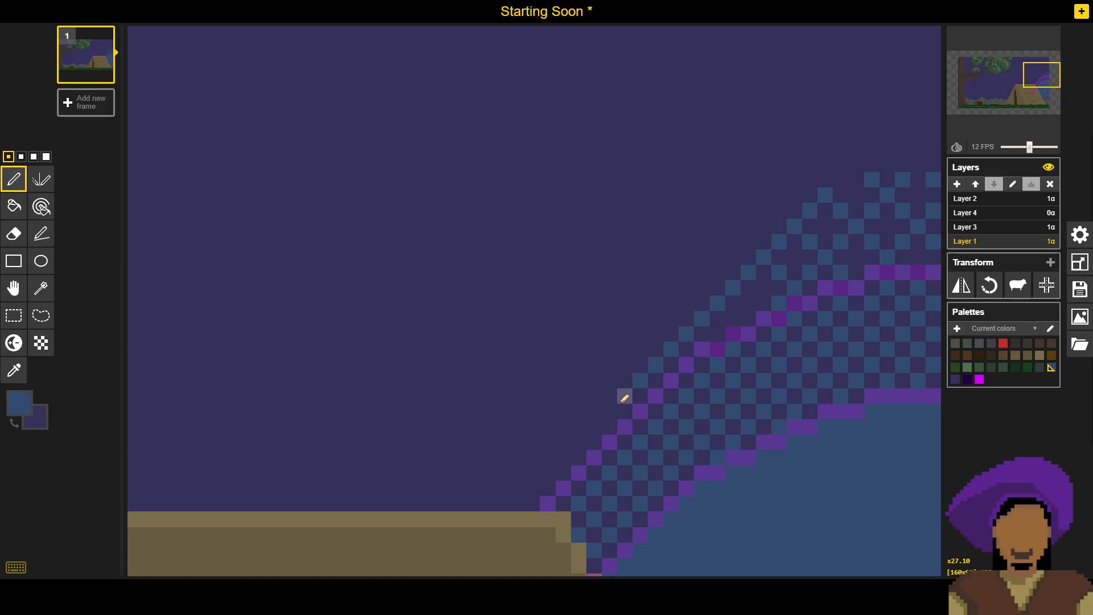
click(609, 411)
click(594, 427)
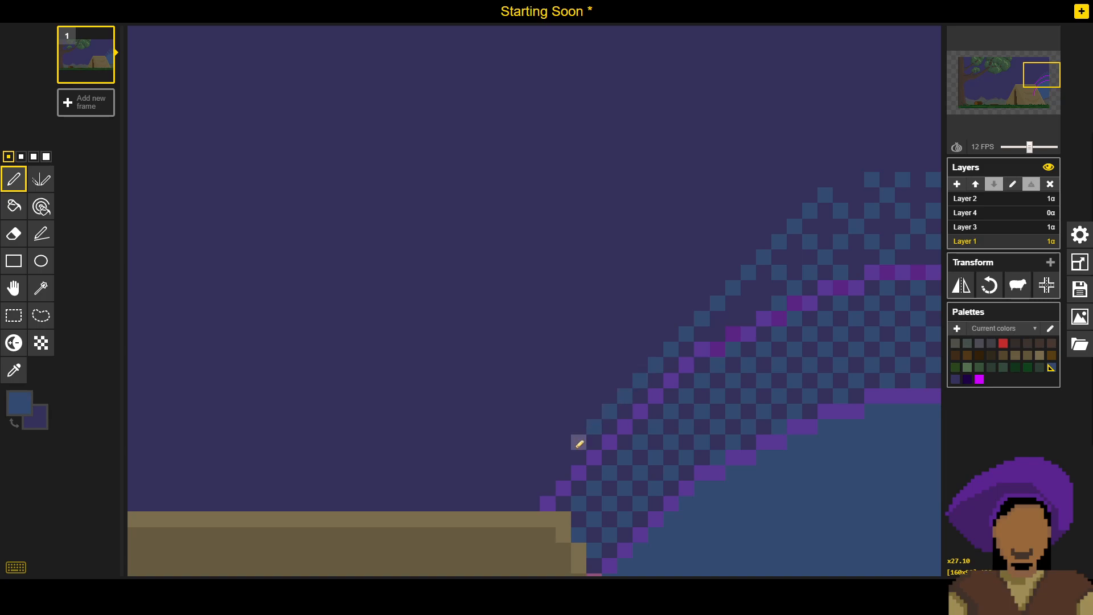
click(565, 457)
click(548, 473)
click(533, 489)
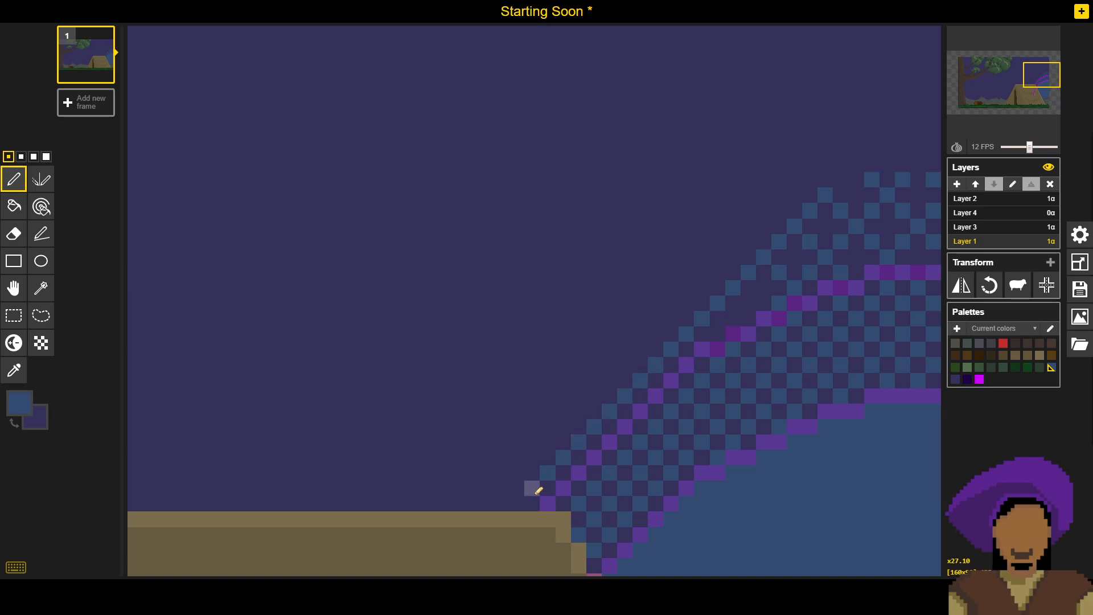
Step: Pencil a spaced diagonal row of blue pixels along the outer edge of the dithered band, down to the tent roof
click(517, 504)
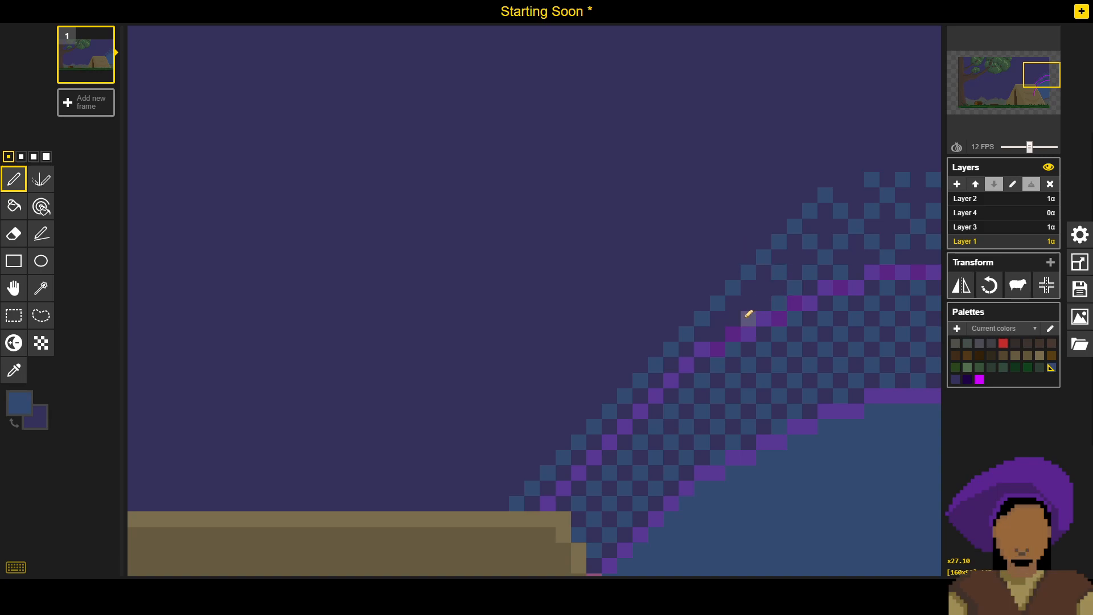
click(717, 274)
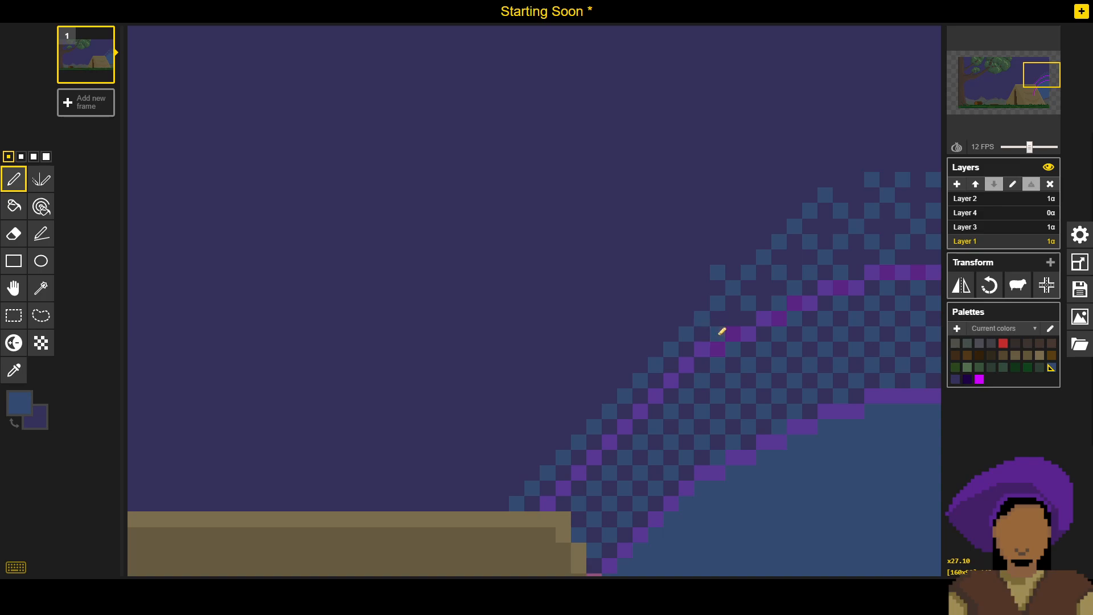
click(686, 302)
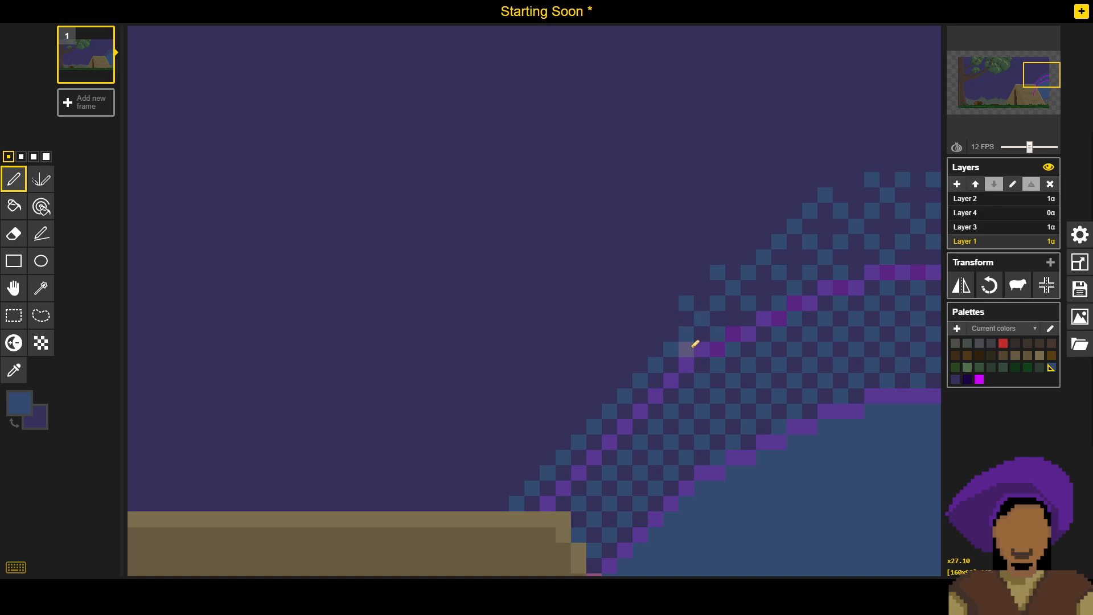
click(656, 334)
click(625, 365)
click(594, 396)
click(563, 425)
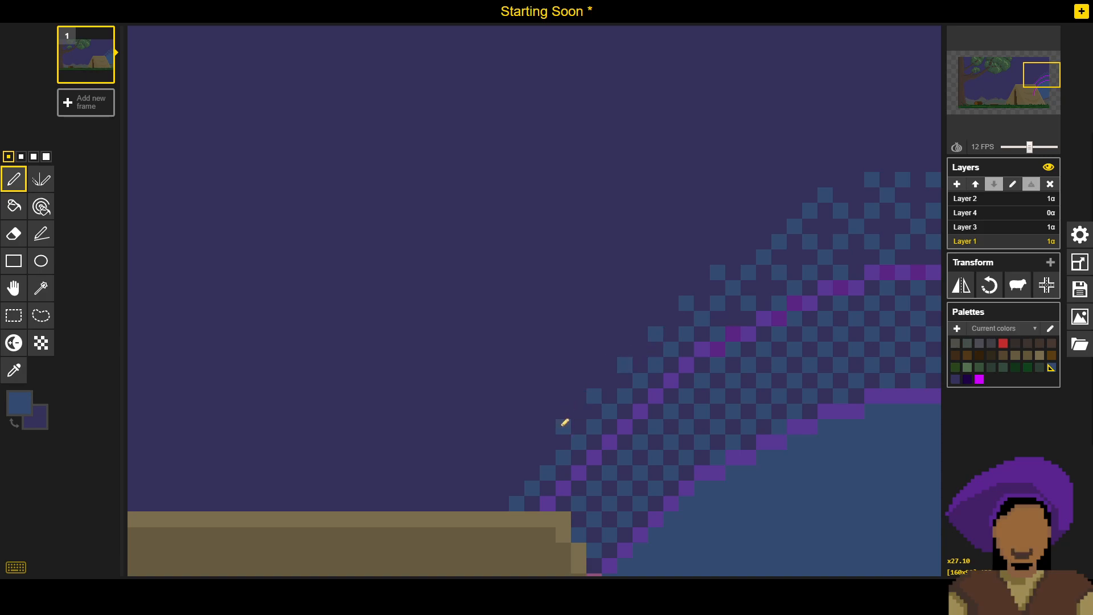
click(532, 456)
click(501, 487)
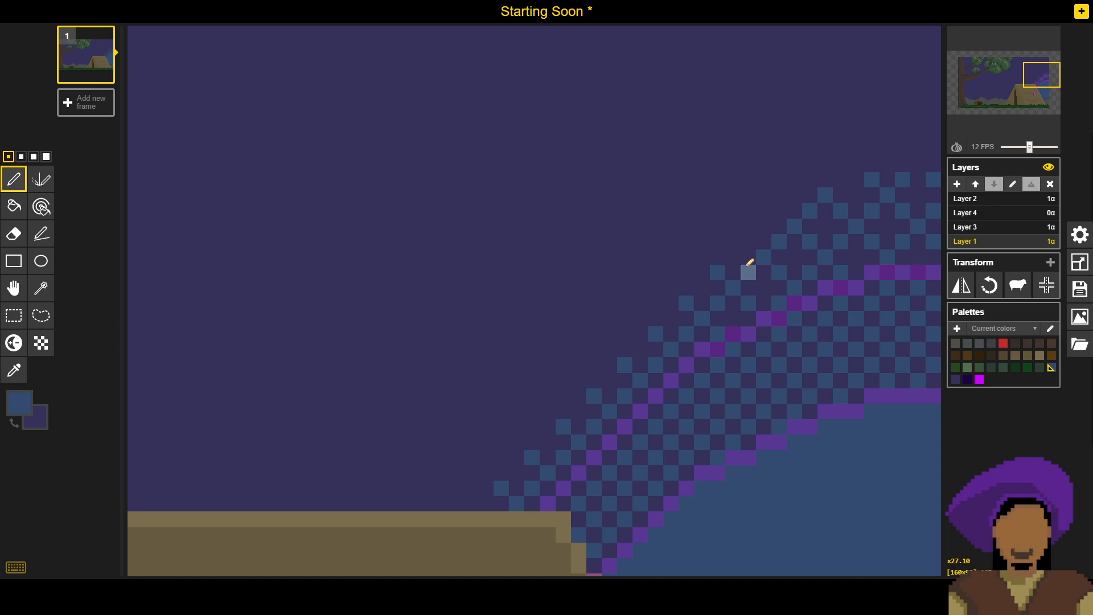
click(748, 242)
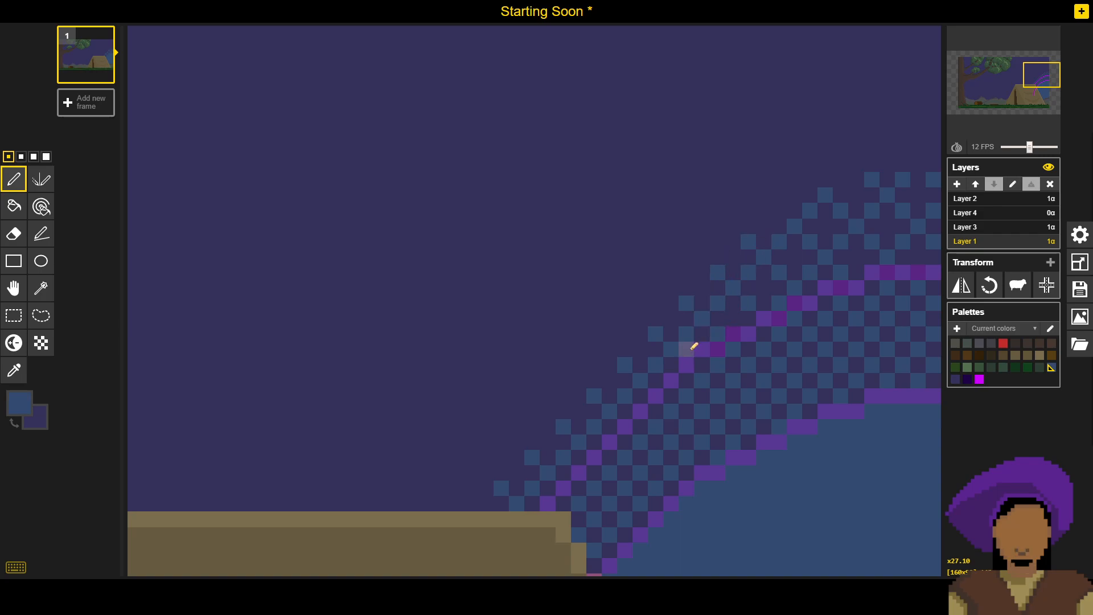
Step: Begin an additional outer diagonal of corner-touching blue pixels along the upper part of the dithered band's edge
click(702, 256)
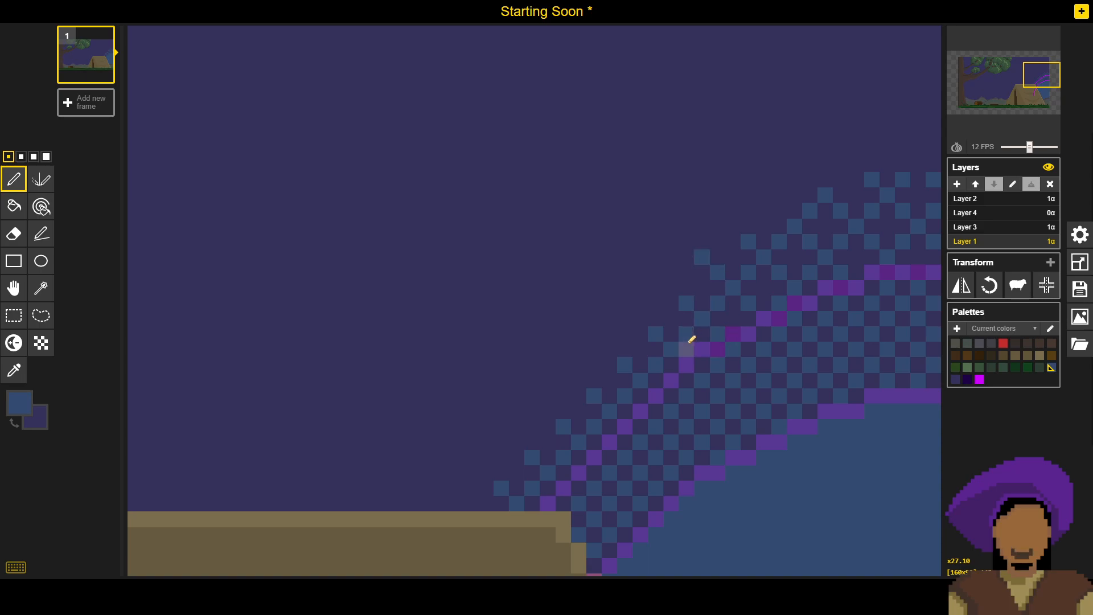
click(688, 272)
click(672, 289)
click(655, 303)
click(640, 319)
click(624, 334)
click(609, 364)
click(610, 349)
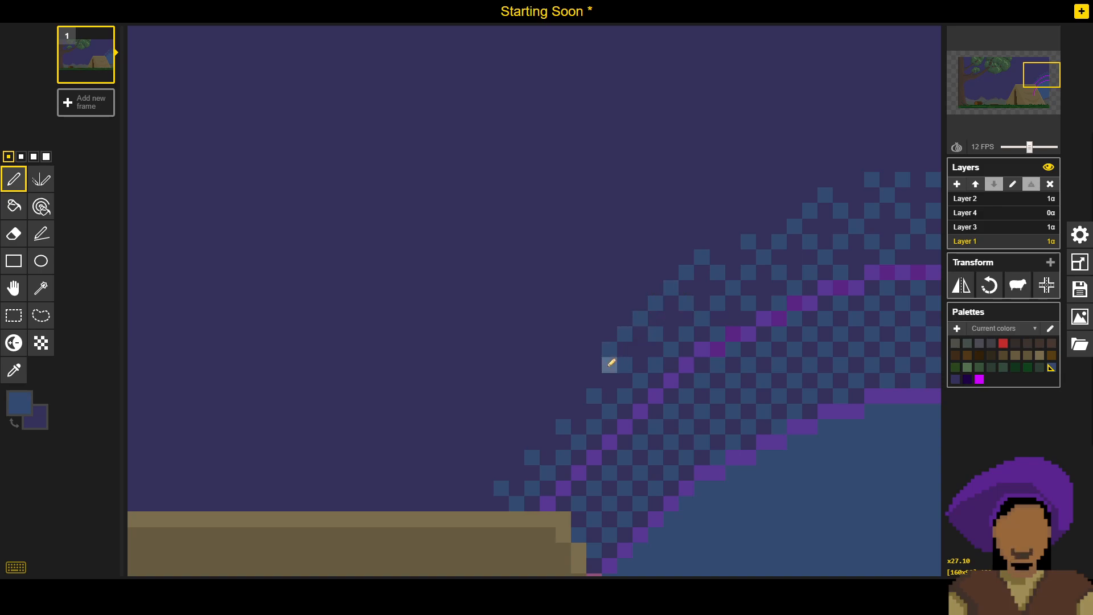
Step: Continue the outer blue diagonal pixel by pixel down to the ridge of the tent
click(594, 364)
click(578, 379)
click(563, 396)
click(548, 411)
click(532, 426)
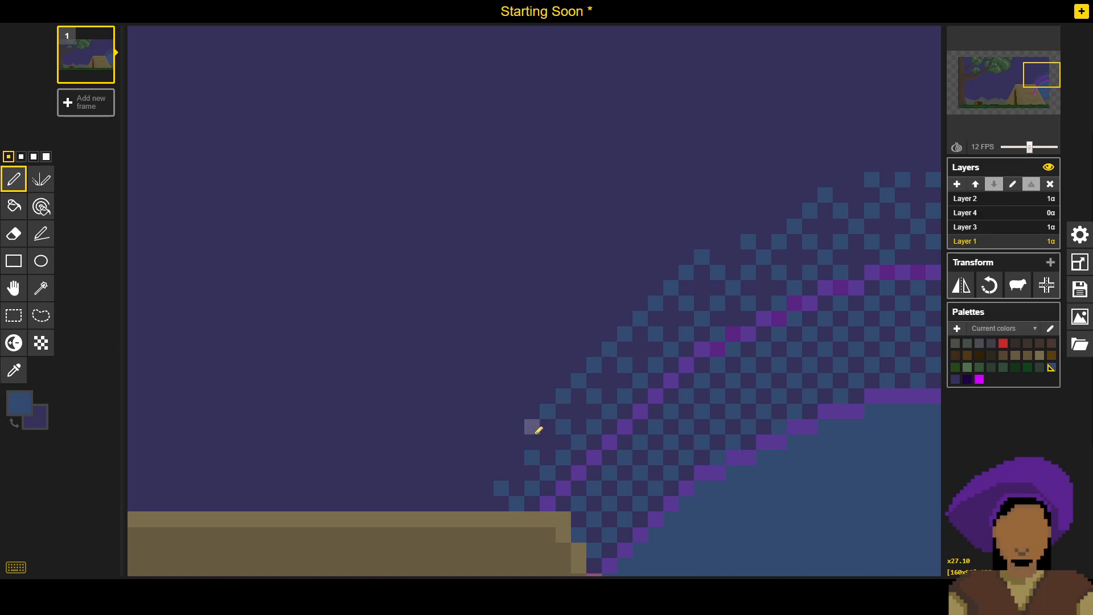
click(518, 442)
click(501, 457)
click(486, 473)
click(470, 488)
click(455, 503)
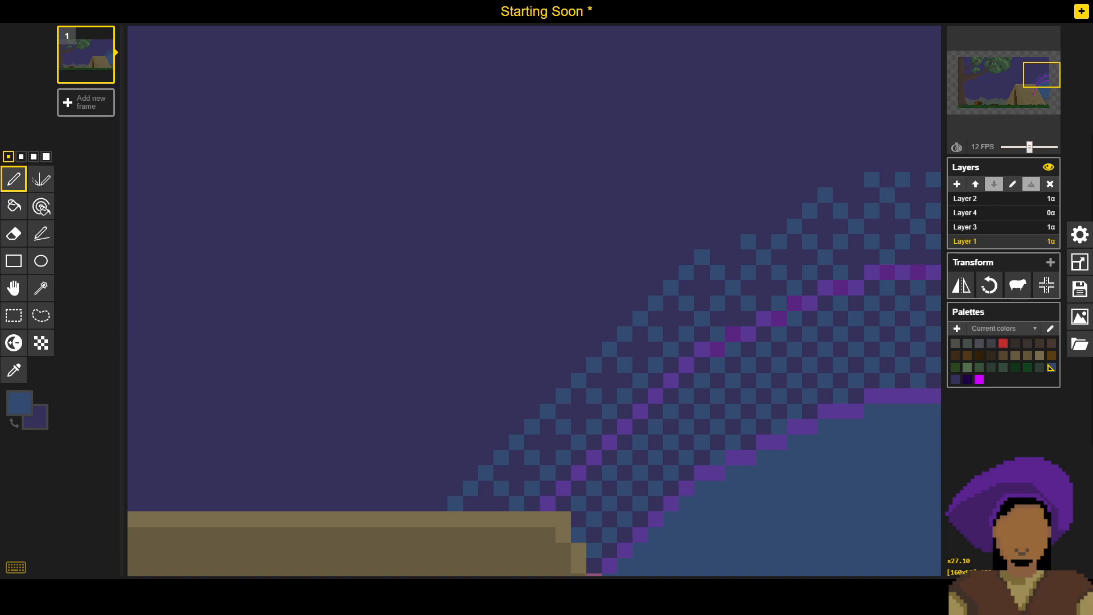
Step: Try a sparser two-row grid of blue pixels just above the tent roof, beside the dithered band
scroll(739, 264, down, 5)
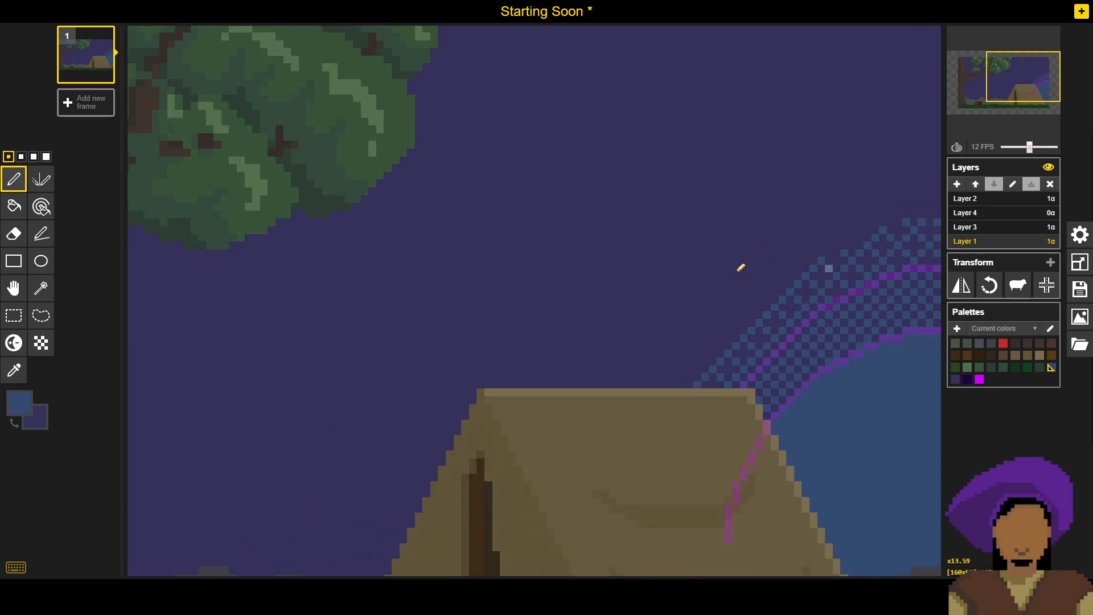
scroll(688, 258, up, 4)
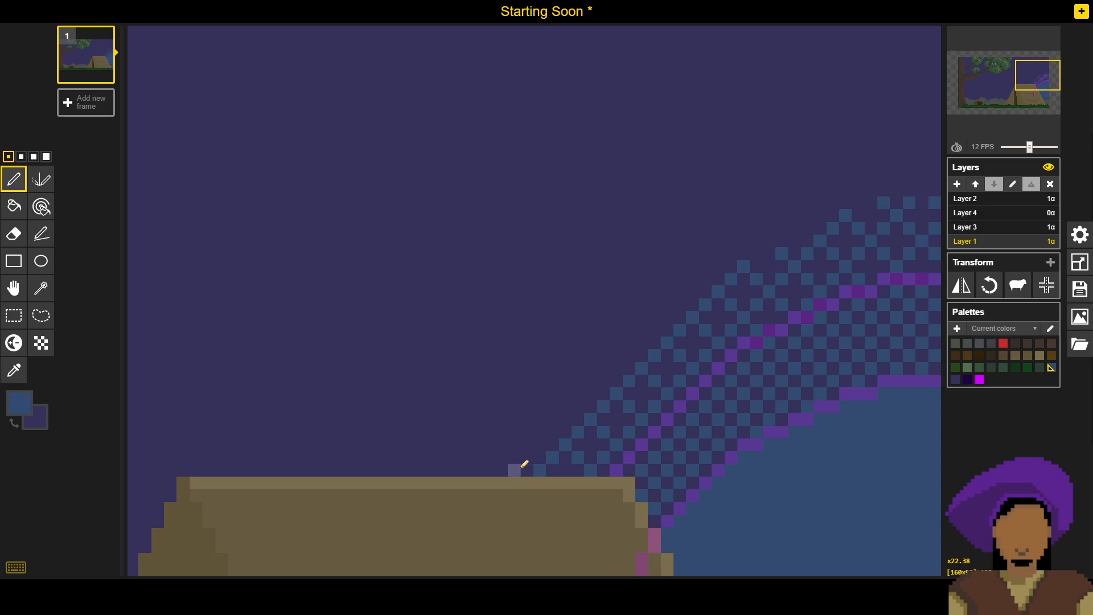
click(514, 471)
click(489, 470)
key(ctrl+z)
click(494, 468)
click(464, 445)
click(493, 440)
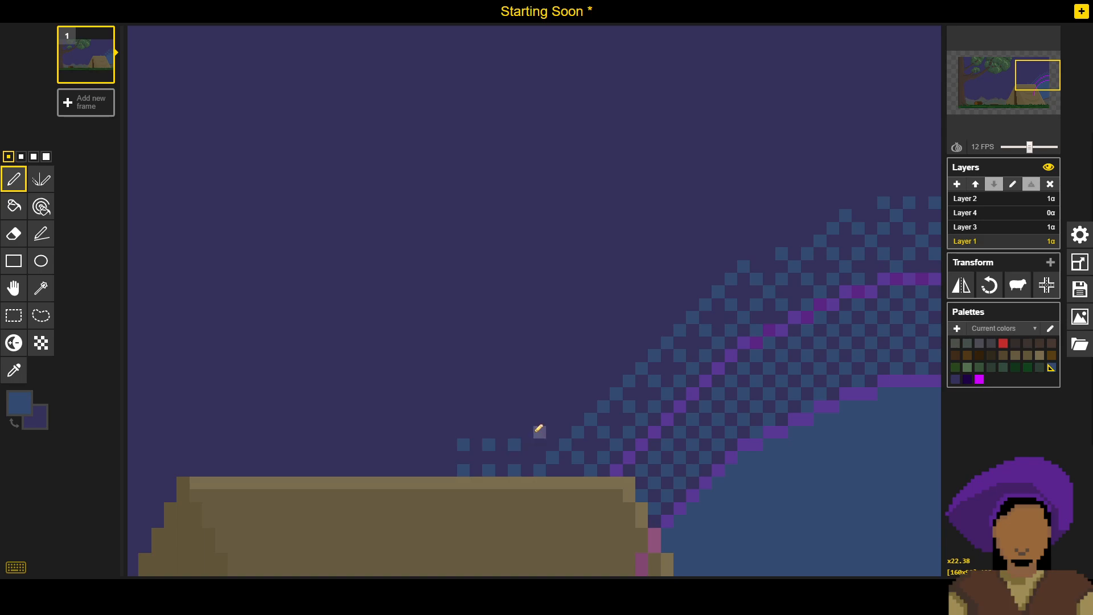
Step: Mark a wider outer boundary in the sky with a diagonal of widely spaced blue pixels parallel to the dithered band
scroll(637, 333, up, 3)
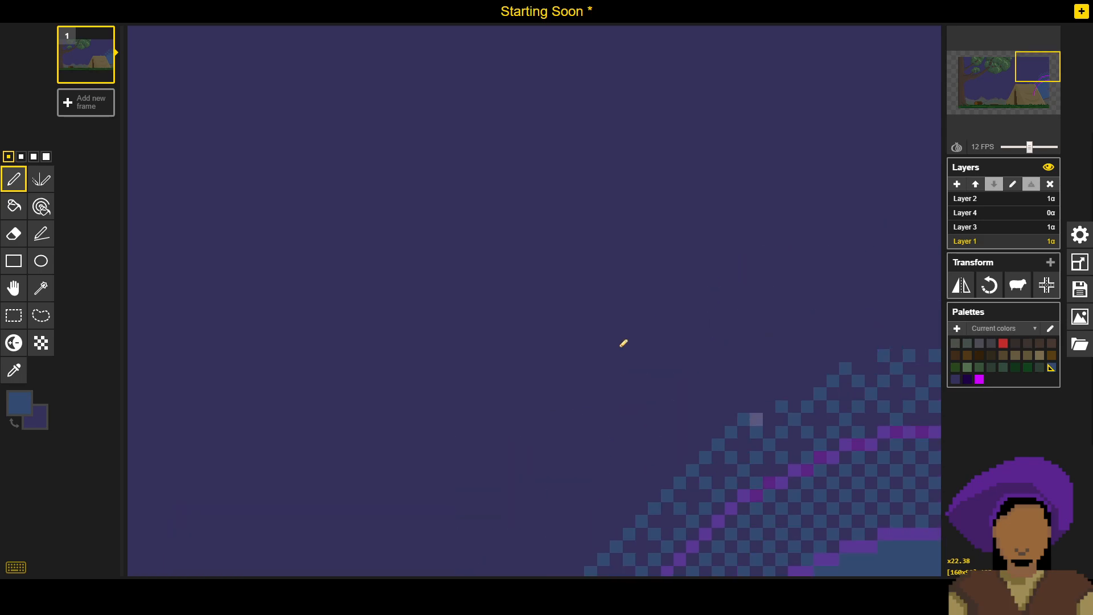
scroll(922, 323, down, 1)
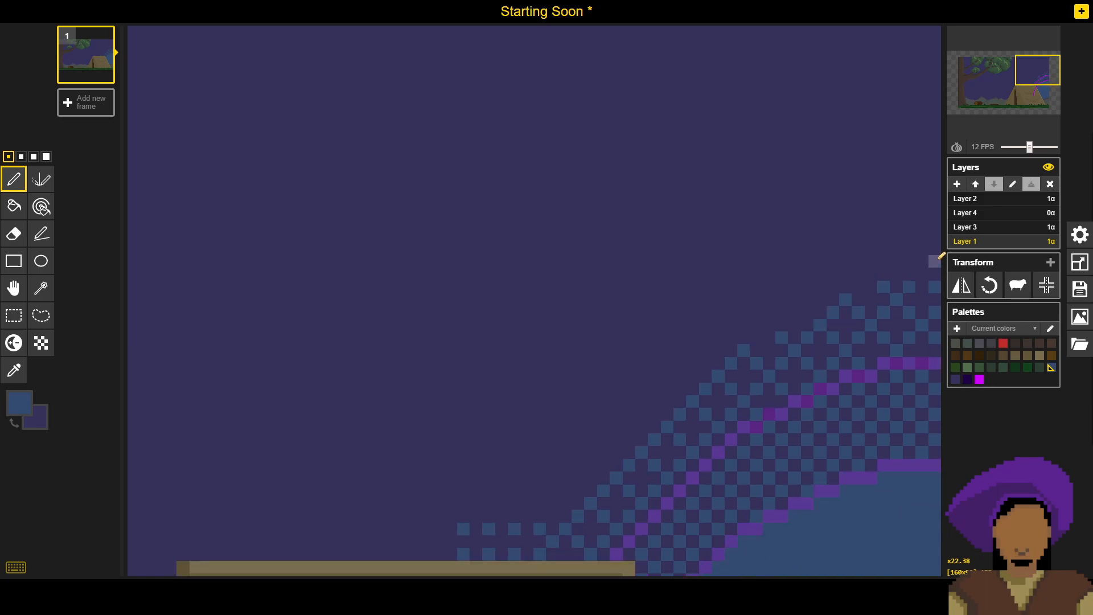
click(938, 236)
click(938, 210)
click(591, 452)
click(630, 426)
key(ctrl+z)
click(616, 426)
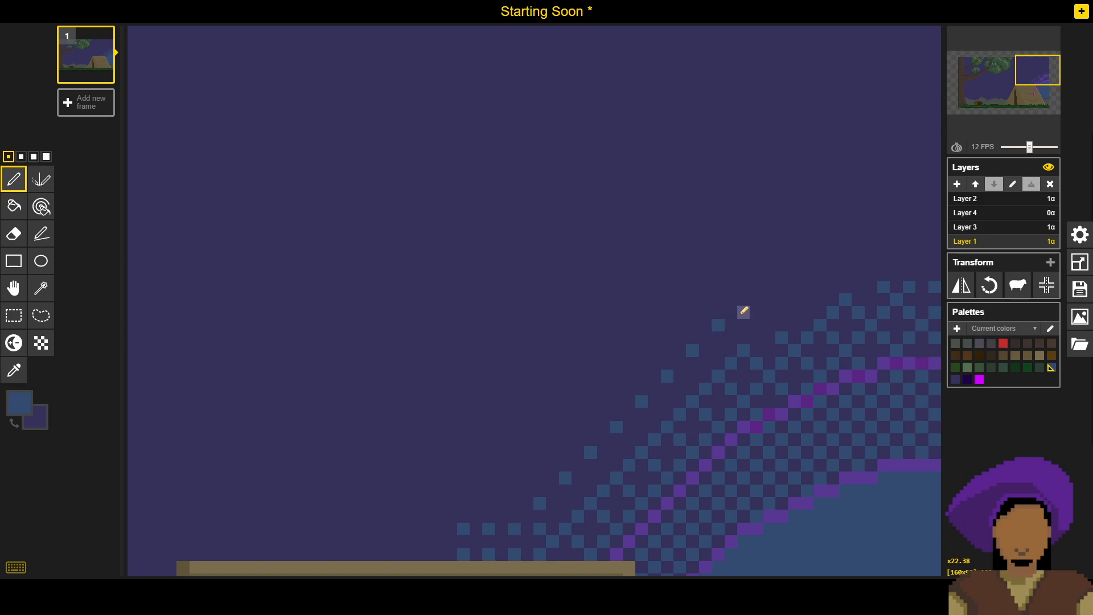
click(744, 299)
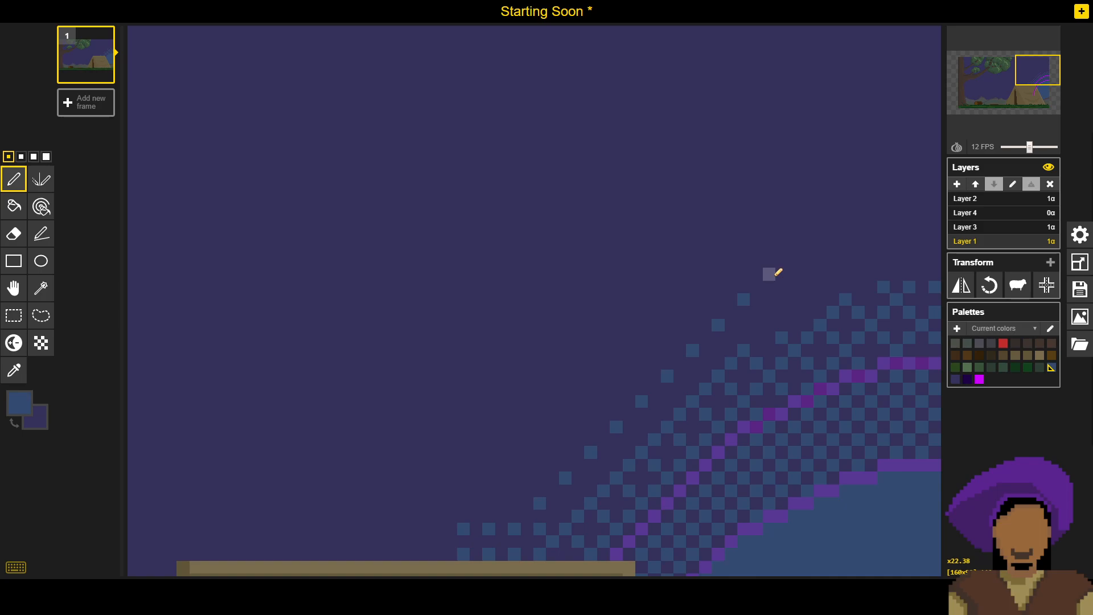
click(769, 274)
click(795, 248)
click(820, 223)
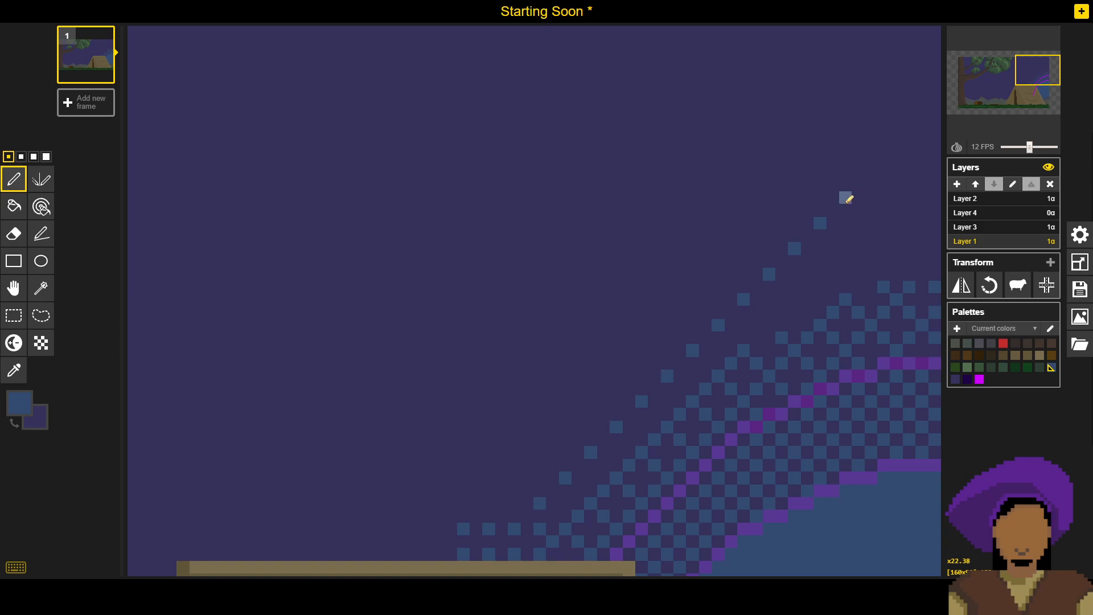
Step: Place columns of evenly spaced blue pixels between the upper end of the new diagonal and the dithered band
click(897, 172)
click(924, 173)
click(923, 197)
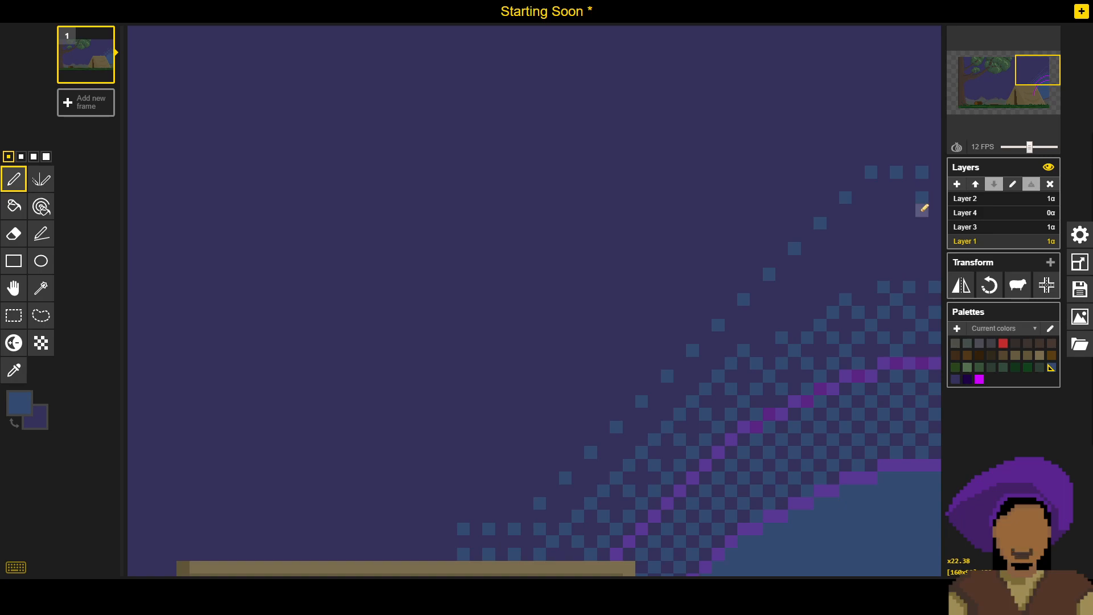
click(924, 223)
click(926, 250)
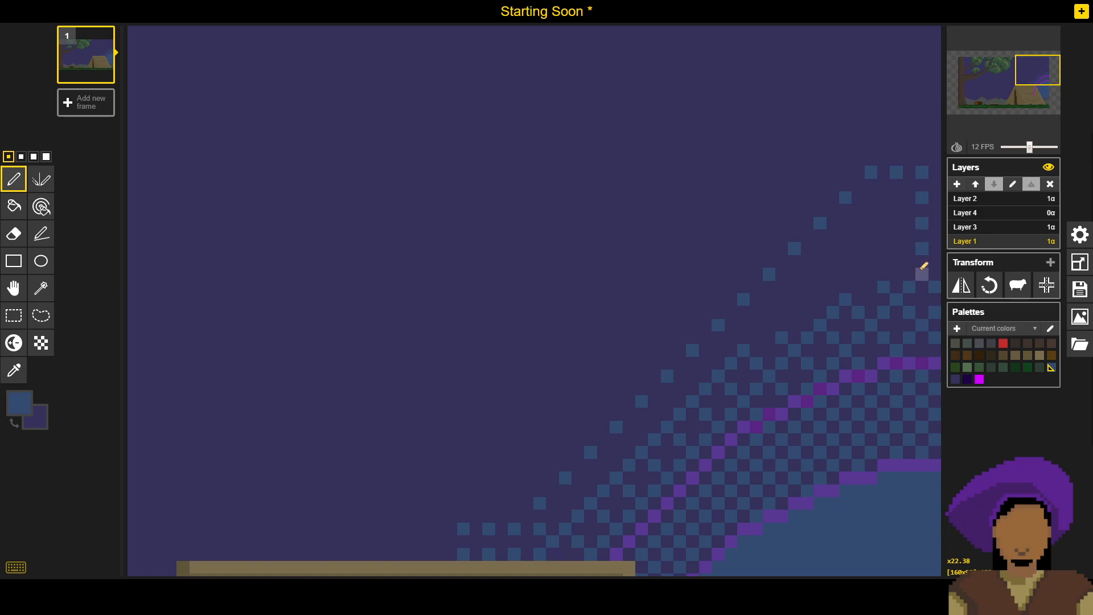
click(924, 266)
click(900, 224)
click(896, 199)
click(871, 246)
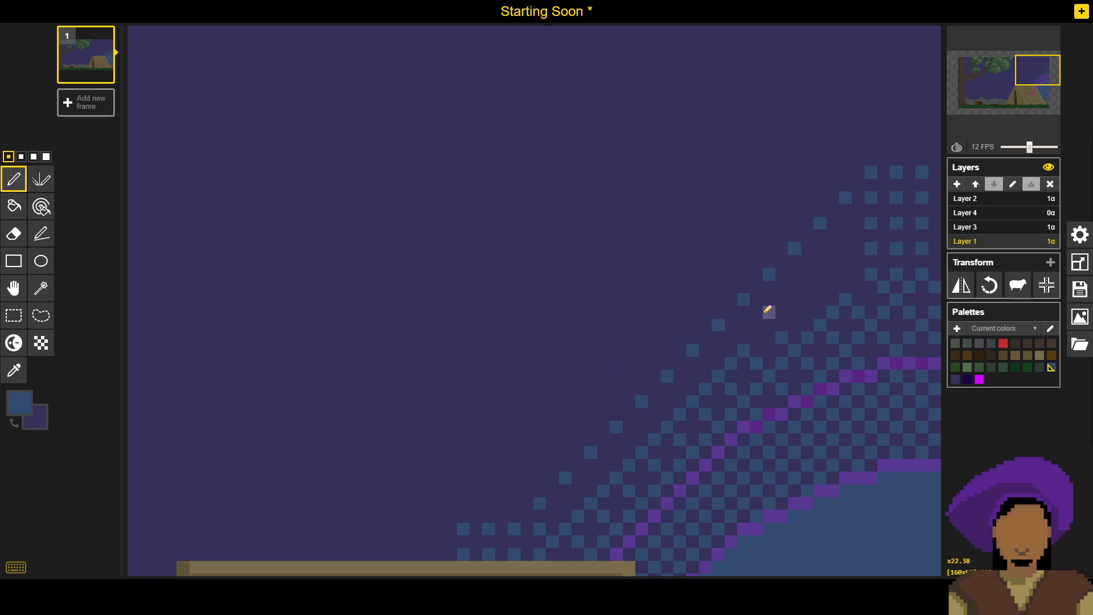
Step: Paint over the sparse blue pixels outside the dithered band with the sky colour, using the largest brush size
scroll(726, 217, down, 1)
scroll(723, 215, down, 2)
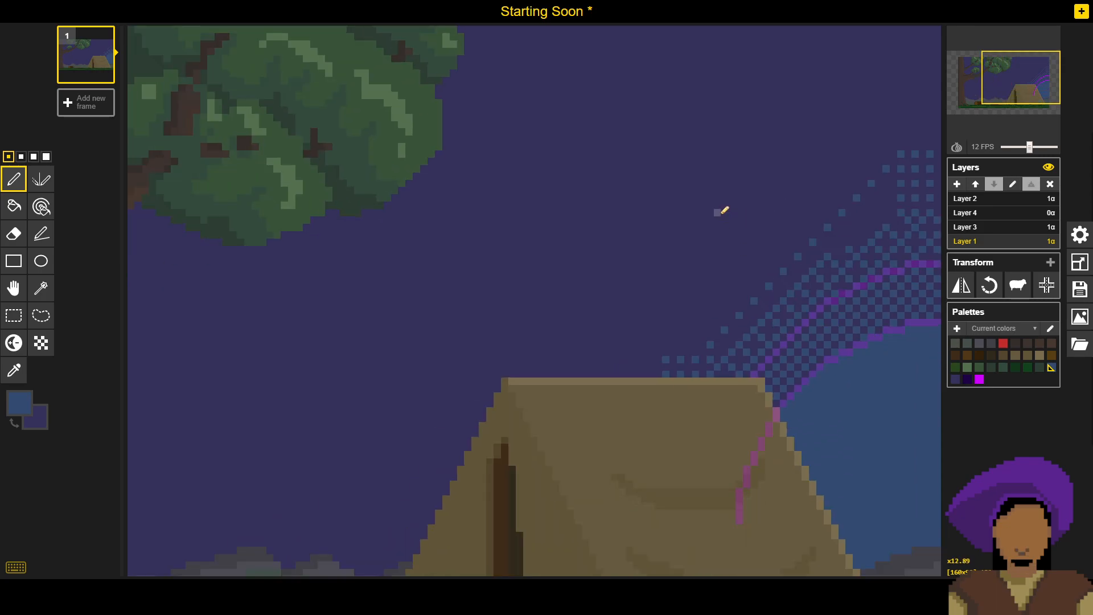
scroll(940, 201, up, 3)
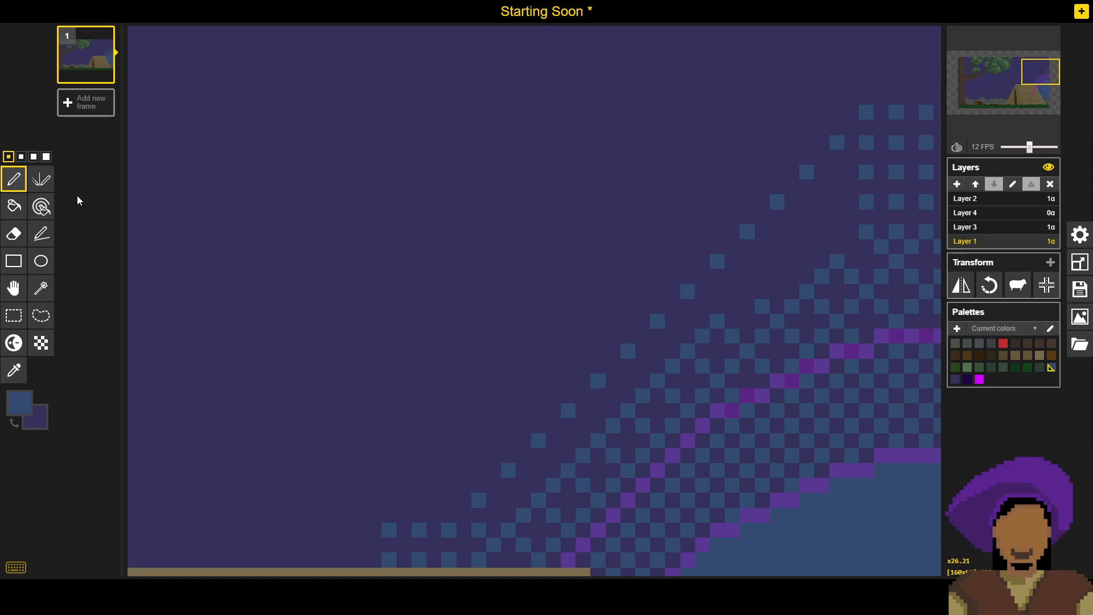
click(46, 157)
right_click(889, 135)
drag(910, 139, 919, 198)
right_click(923, 213)
mouse_move(837, 145)
mouse_down()
mouse_move(872, 164)
mouse_move(681, 266)
mouse_up()
mouse_move(651, 320)
mouse_down()
mouse_move(595, 372)
mouse_move(530, 388)
mouse_up()
click(414, 544)
drag(414, 543, 462, 538)
drag(477, 475, 558, 422)
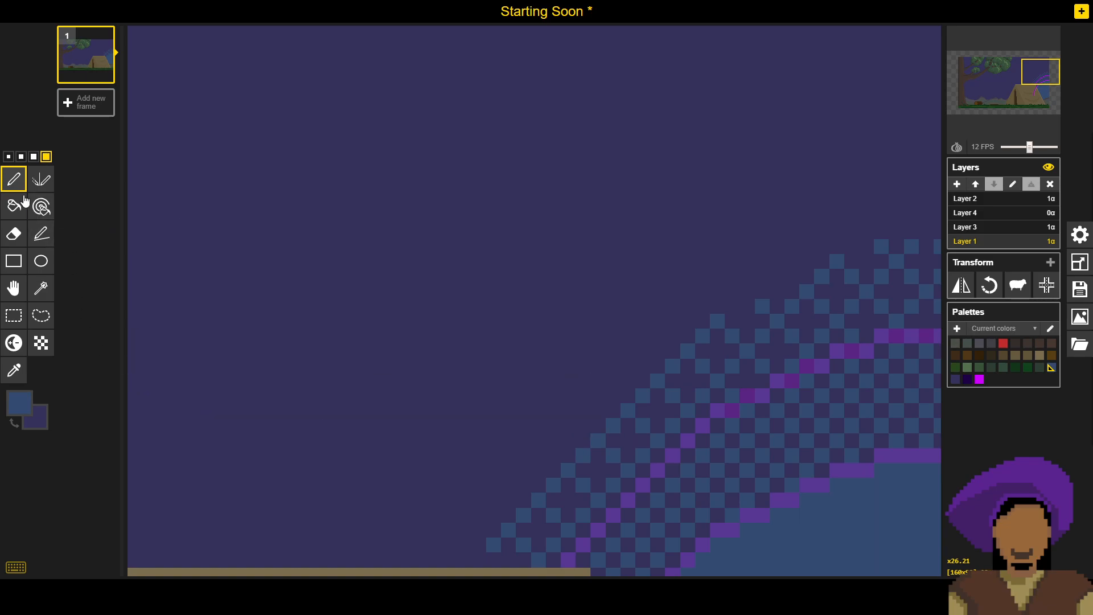
Step: Return to the smallest brush size and place a column of three spaced blue pixels above the dithered band's upper end
click(9, 157)
drag(897, 232, 772, 255)
scroll(775, 252, up, 1)
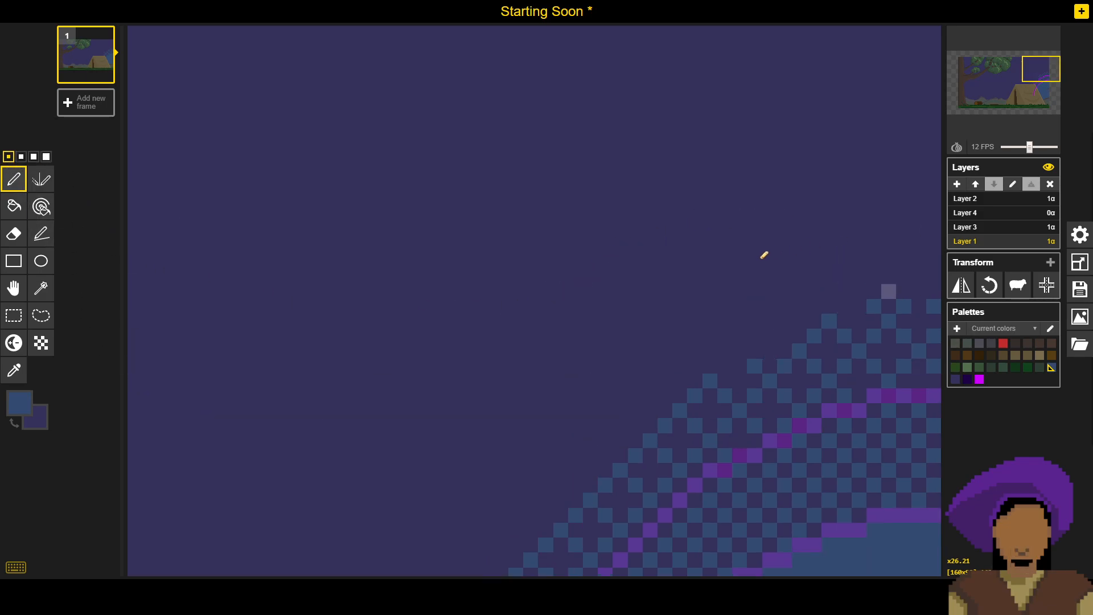
click(934, 276)
click(934, 217)
click(934, 246)
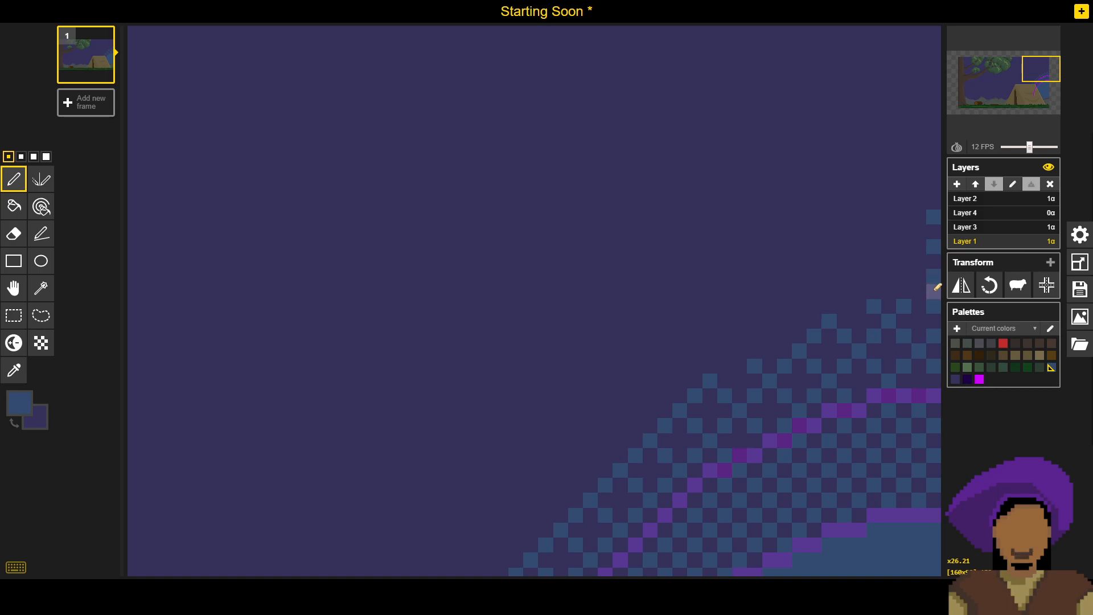
Step: Add two more columns of three spaced blue pixels to the left, with one-pixel gaps between them
click(889, 276)
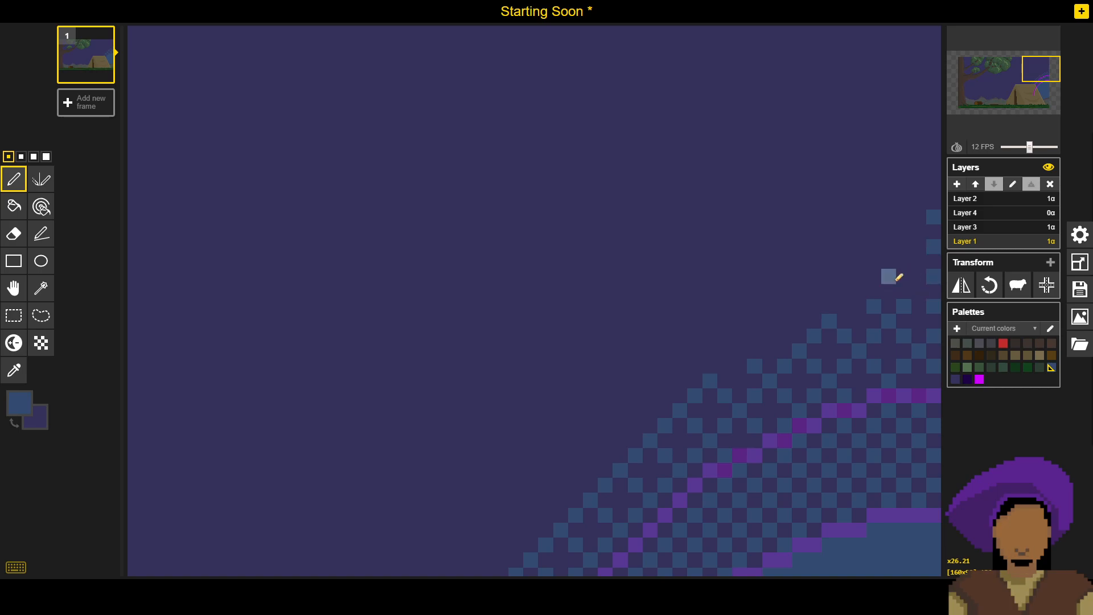
click(904, 276)
click(904, 247)
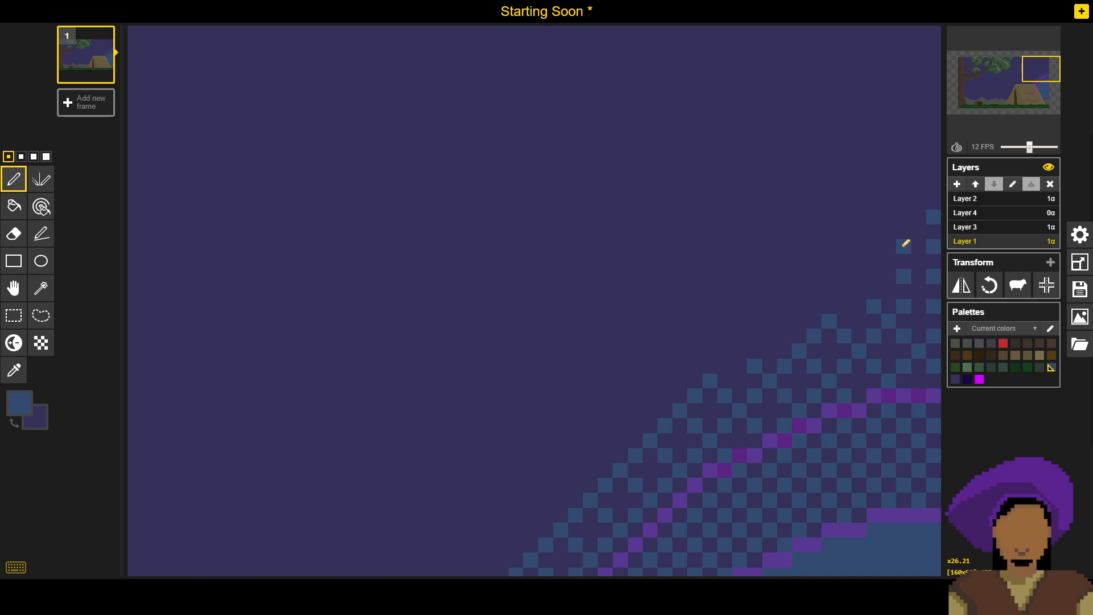
click(903, 216)
click(875, 276)
click(874, 246)
click(889, 216)
key(ctrl+z)
click(874, 218)
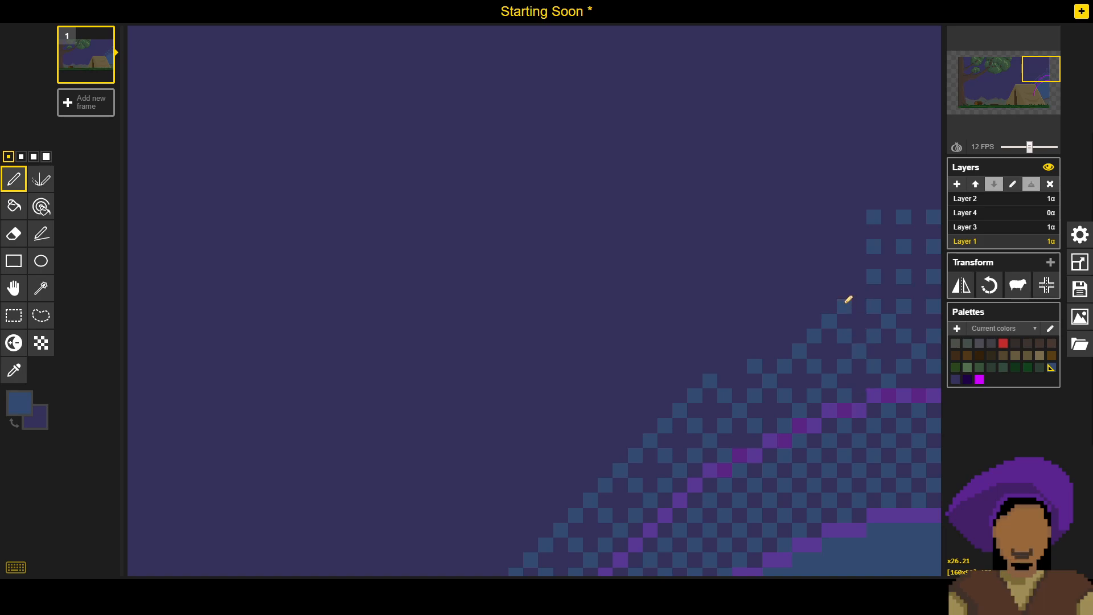
Step: Extend the sparse blue dot grid leftward with four more columns that step down along the dithered band
drag(847, 278, 843, 246)
drag(817, 287, 812, 245)
drag(783, 336, 784, 276)
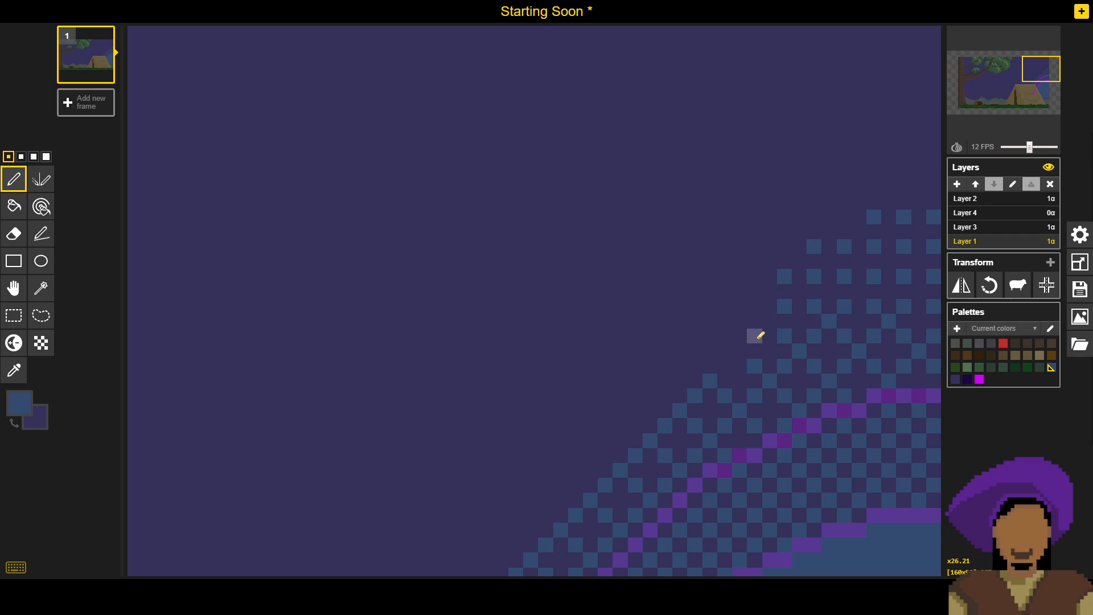
drag(760, 337, 757, 276)
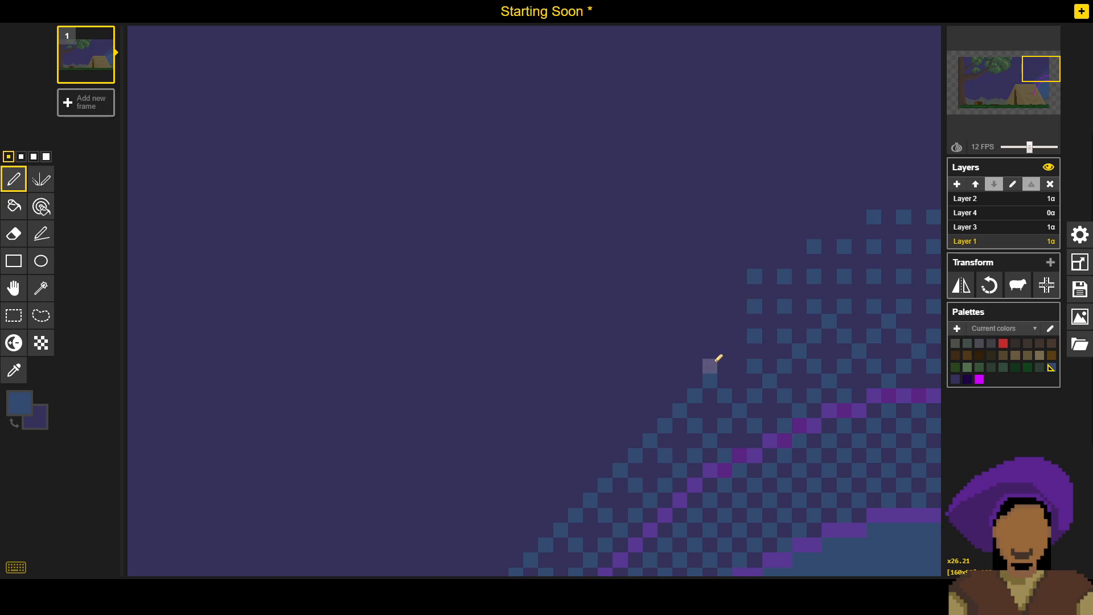
Step: Add two further columns of spaced blue dots at the grid's left end and one dot to its upper row
click(725, 336)
click(723, 306)
click(725, 276)
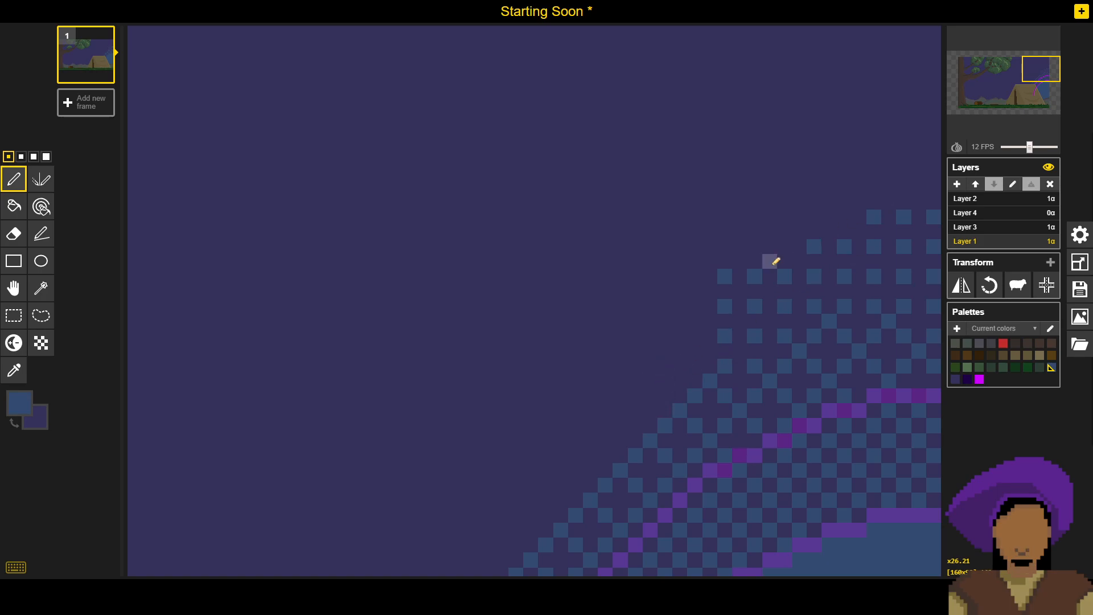
click(784, 247)
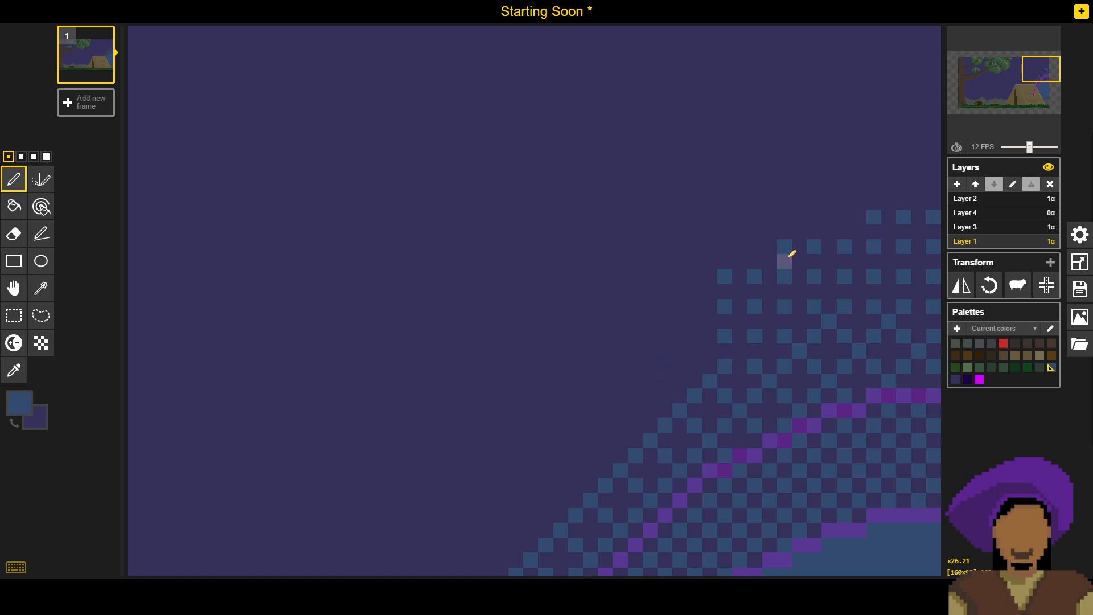
click(695, 276)
click(695, 307)
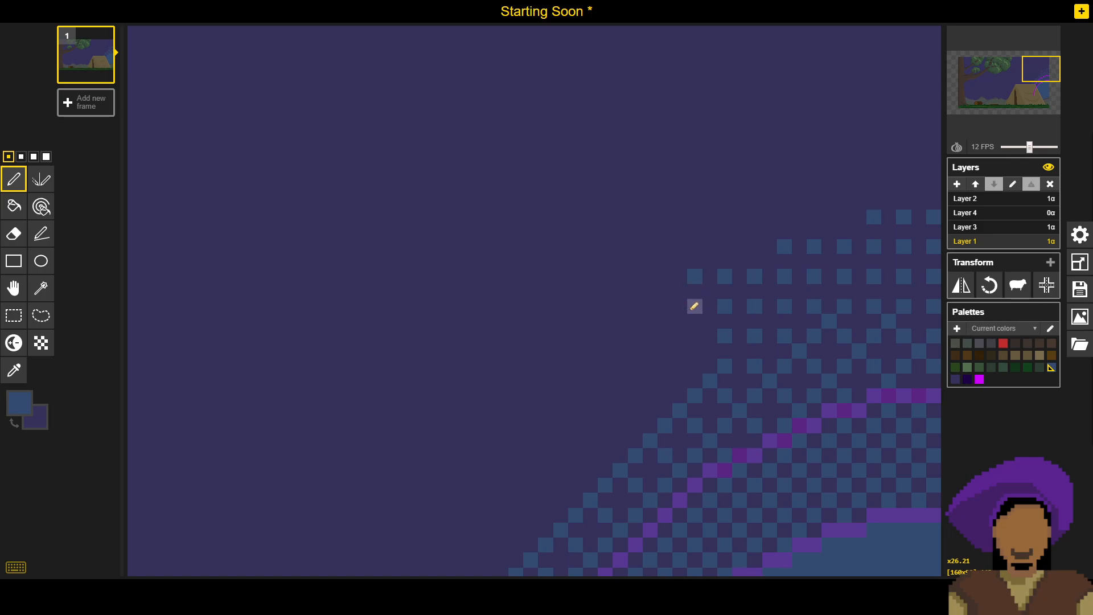
click(695, 367)
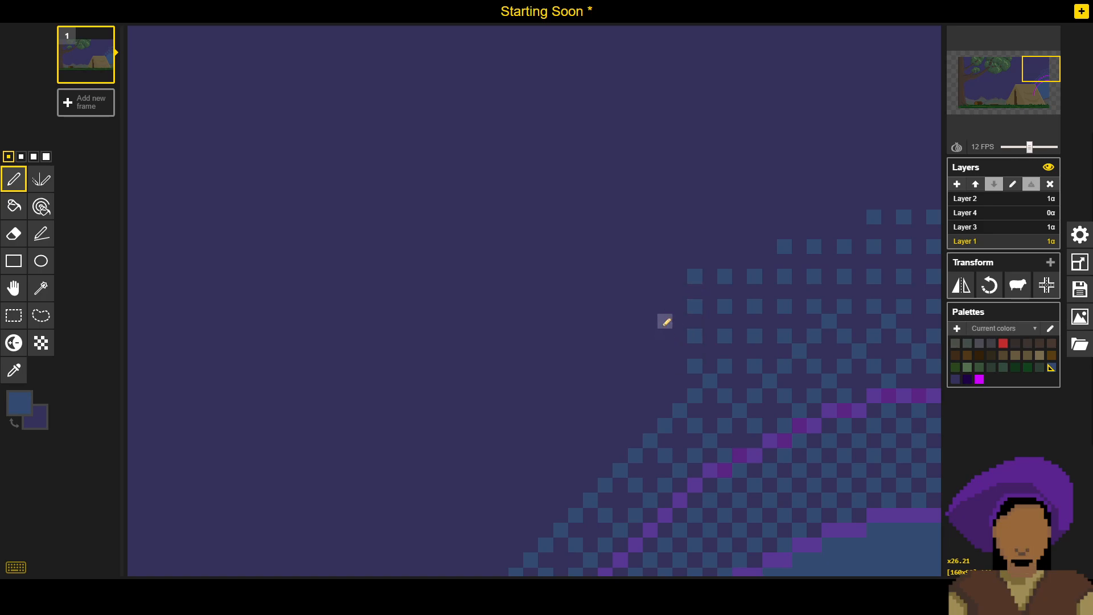
Step: Extend the blue dot grid with a column of four spaced dots and a shorter column of three beside it
click(665, 307)
click(665, 336)
click(665, 366)
click(666, 396)
click(636, 396)
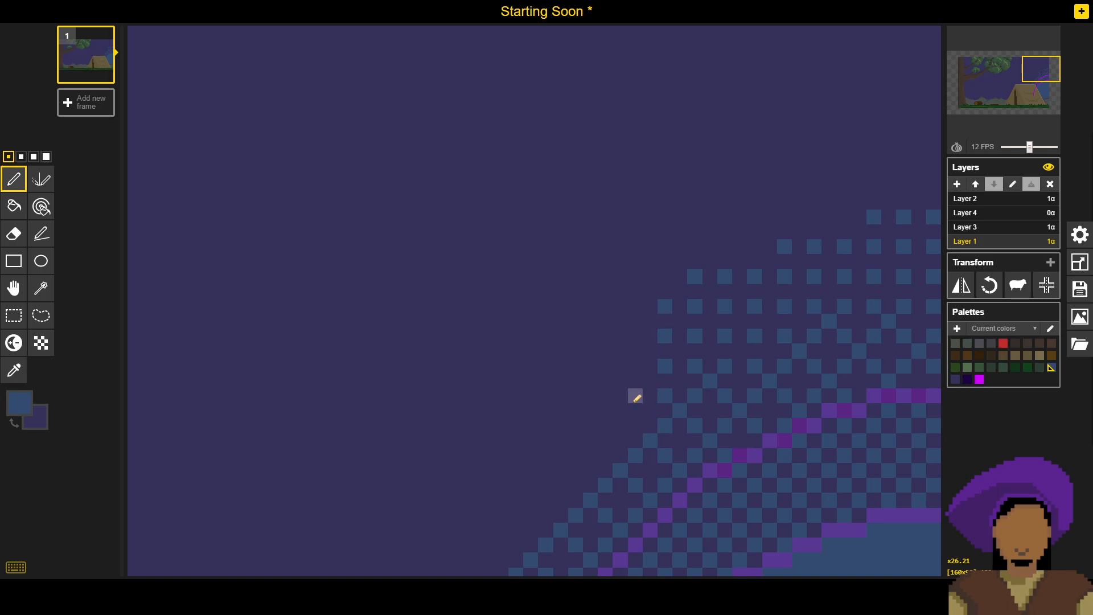
click(636, 366)
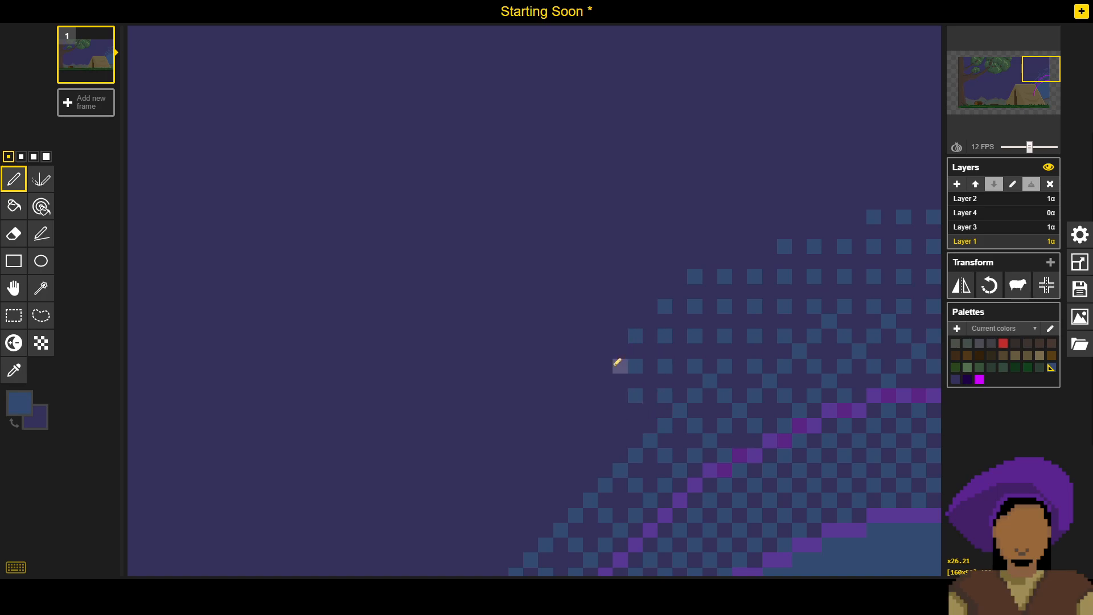
Step: Add a column of five spaced blue dots at the grid's outer end, starting one row below its neighbour's top dot
scroll(604, 308, down, 3)
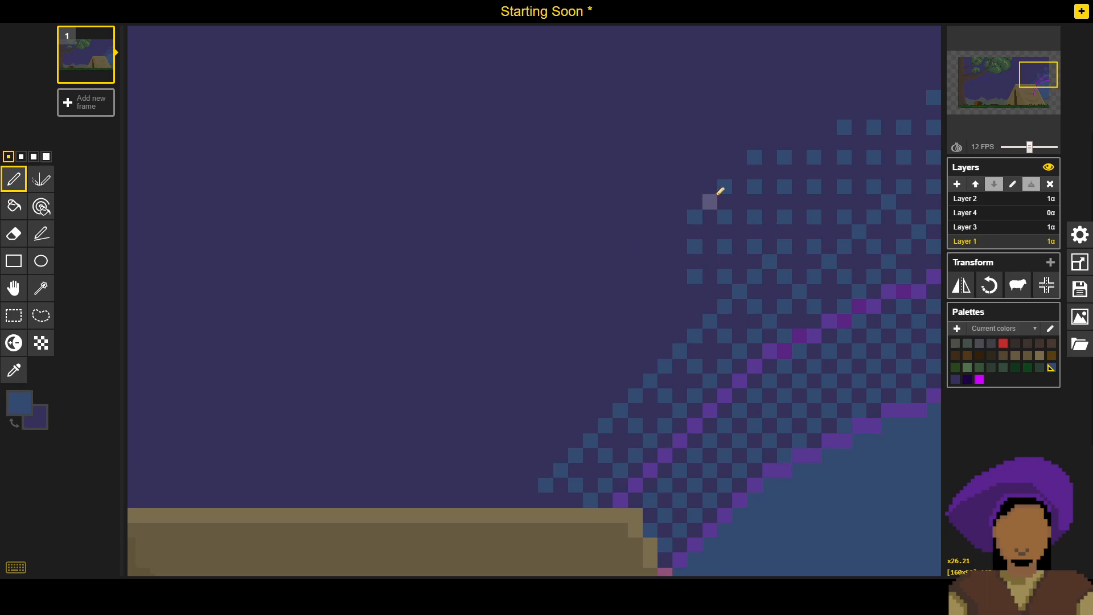
scroll(616, 249, up, 3)
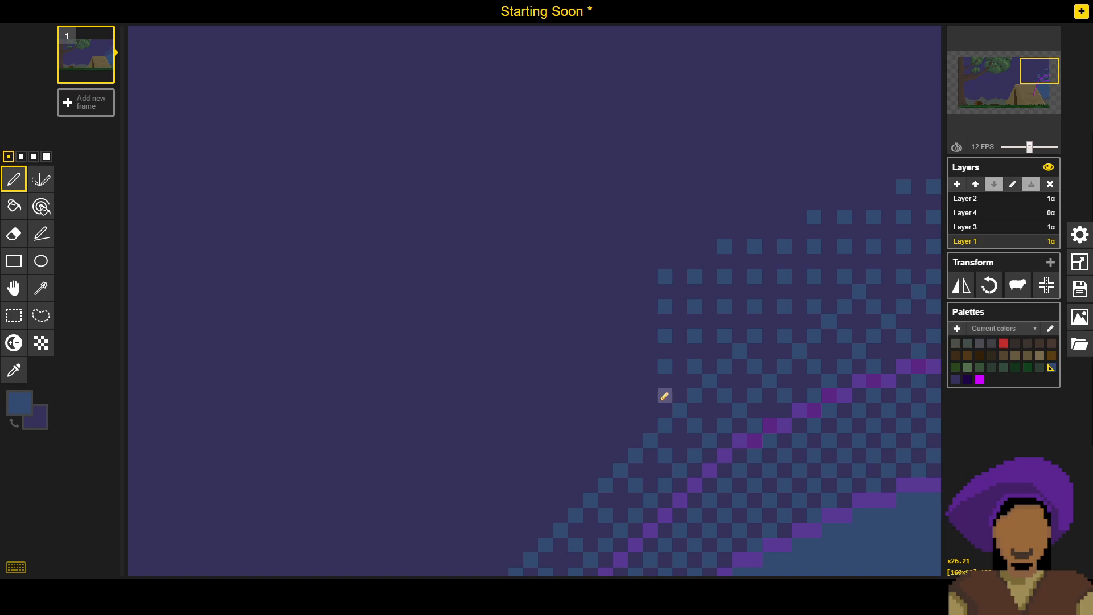
click(635, 306)
click(636, 336)
click(636, 365)
click(635, 396)
click(635, 425)
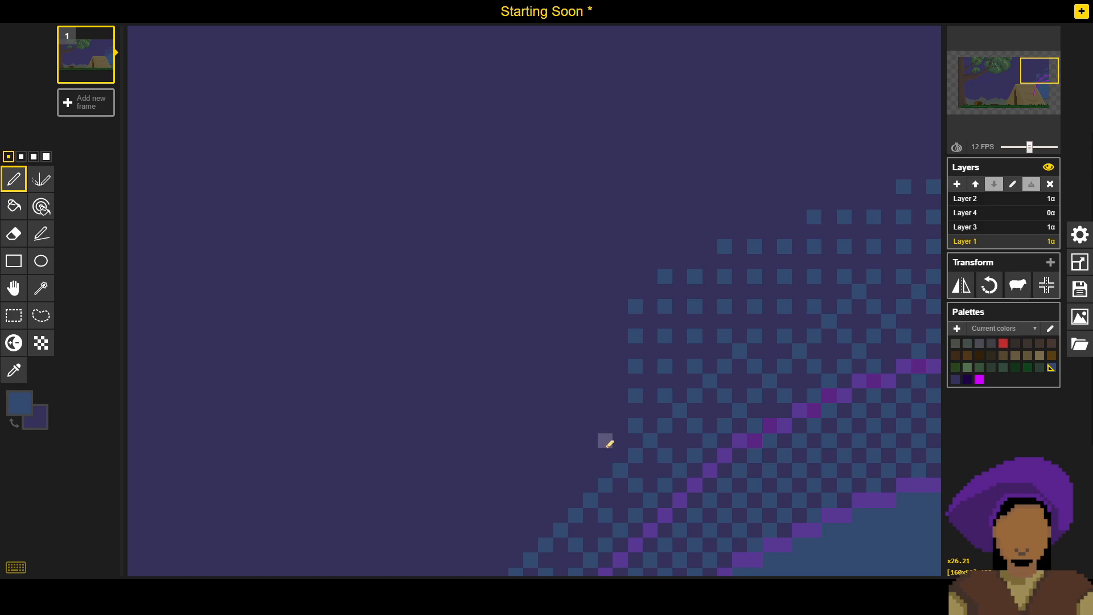
Step: Add the next column of spaced blue dots, stepping one row lower and reaching the edge of the dithered band
click(605, 425)
click(605, 366)
scroll(586, 342, down, 3)
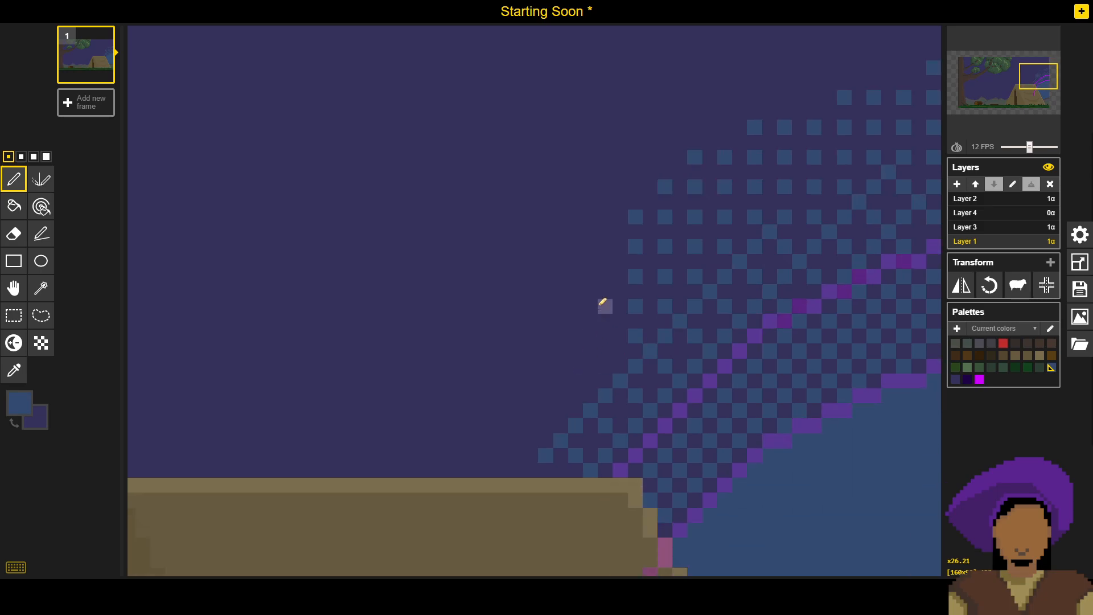
click(605, 276)
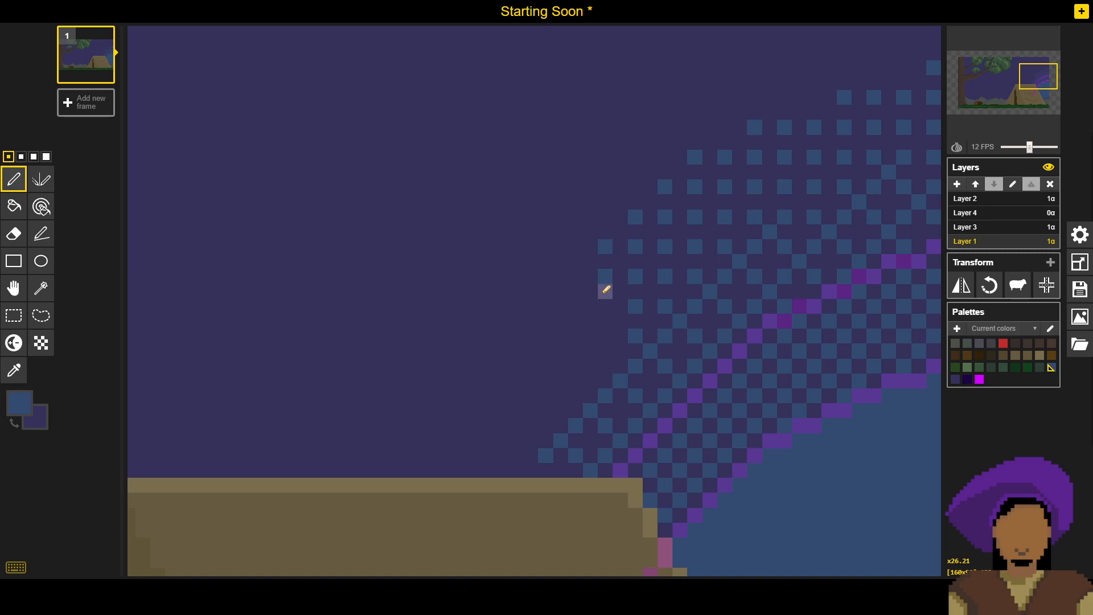
click(606, 306)
click(609, 339)
click(607, 367)
Step: Add two further columns of spaced blue dots, each starting one row lower as the grid descends toward the tent roof
click(577, 396)
click(576, 366)
click(576, 306)
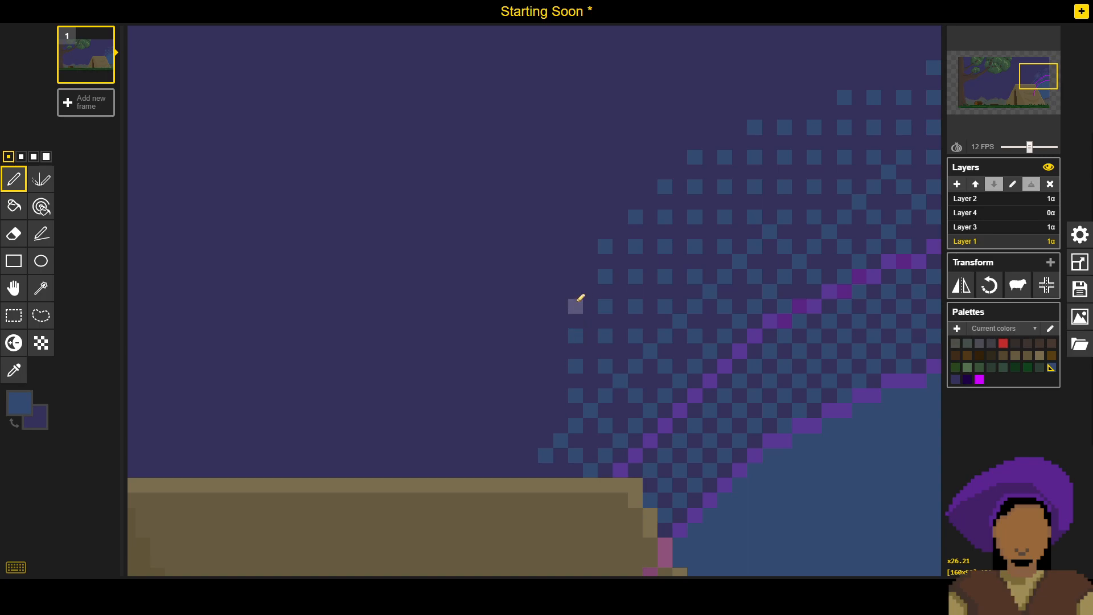
click(546, 306)
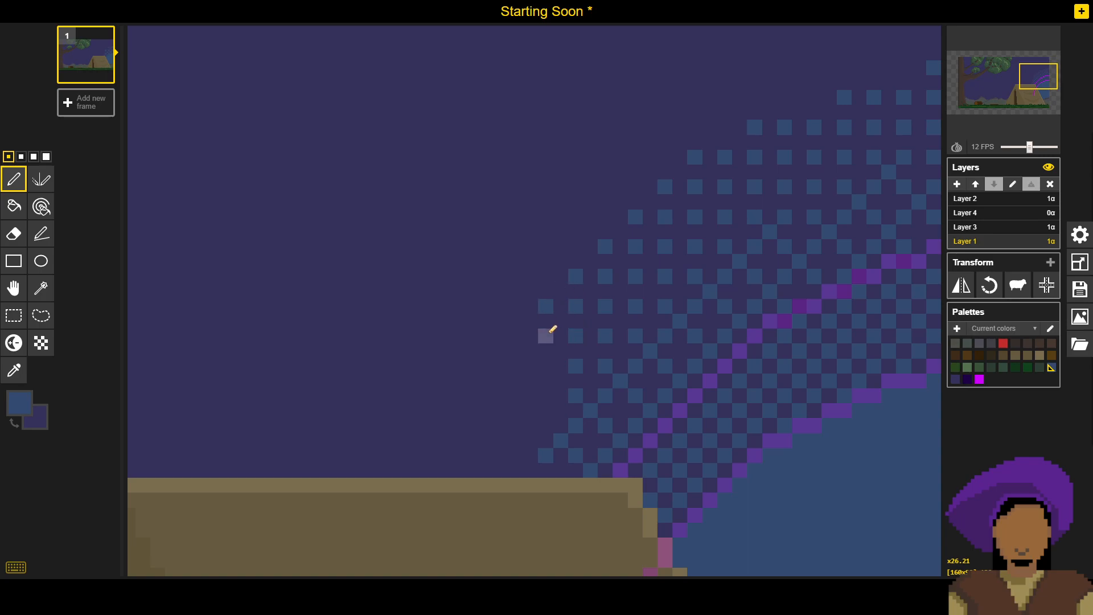
click(545, 367)
click(546, 396)
click(545, 426)
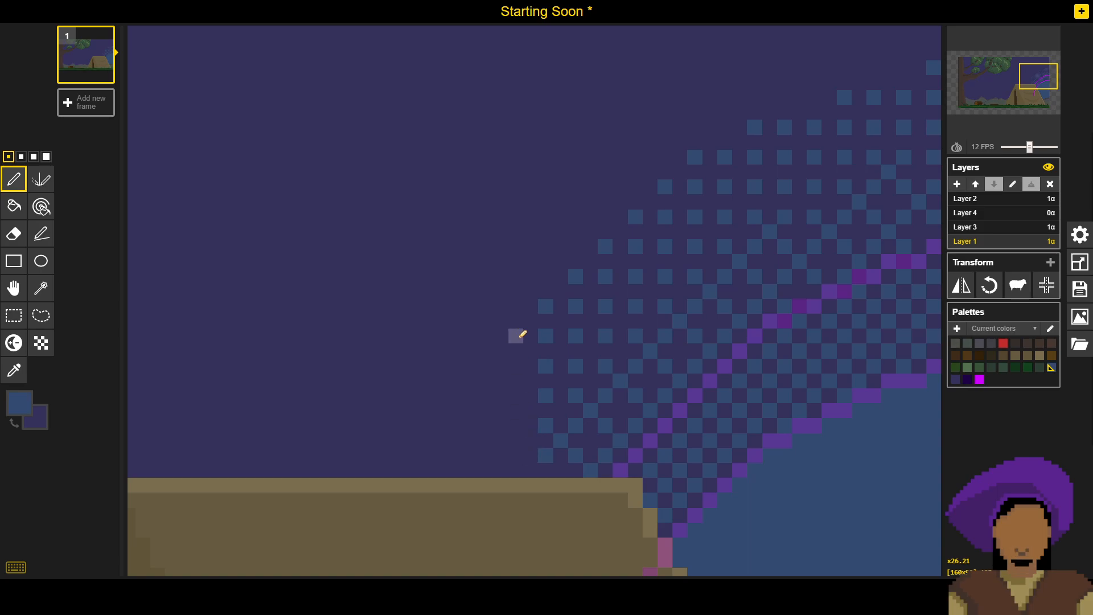
Step: Finish the grid with a column of five spaced blue dots just above the tent roof
click(515, 366)
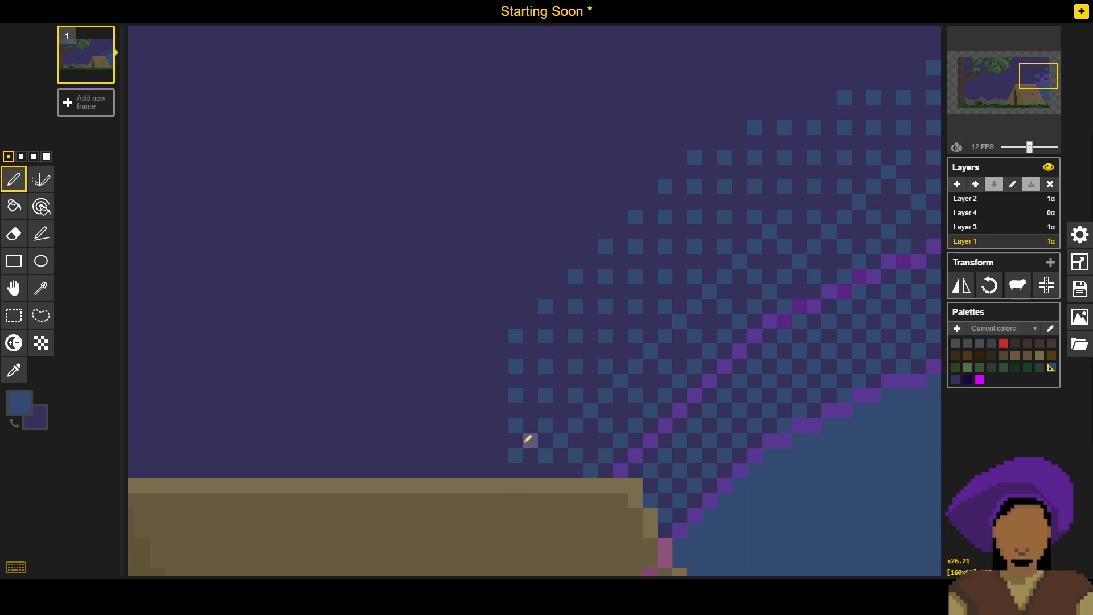
click(532, 466)
scroll(550, 360, down, 2)
scroll(552, 357, down, 3)
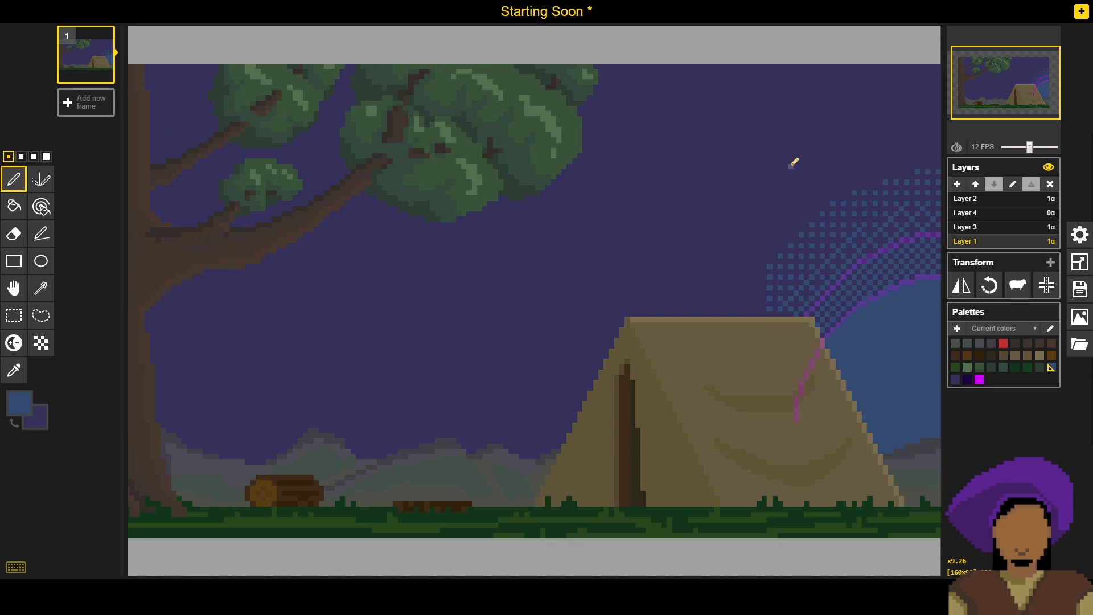
Step: Start a sparser staggered pattern of blue dots above the grid's upper end near the canvas's right edge
scroll(828, 171, up, 2)
scroll(834, 174, up, 1)
drag(853, 156, 618, 268)
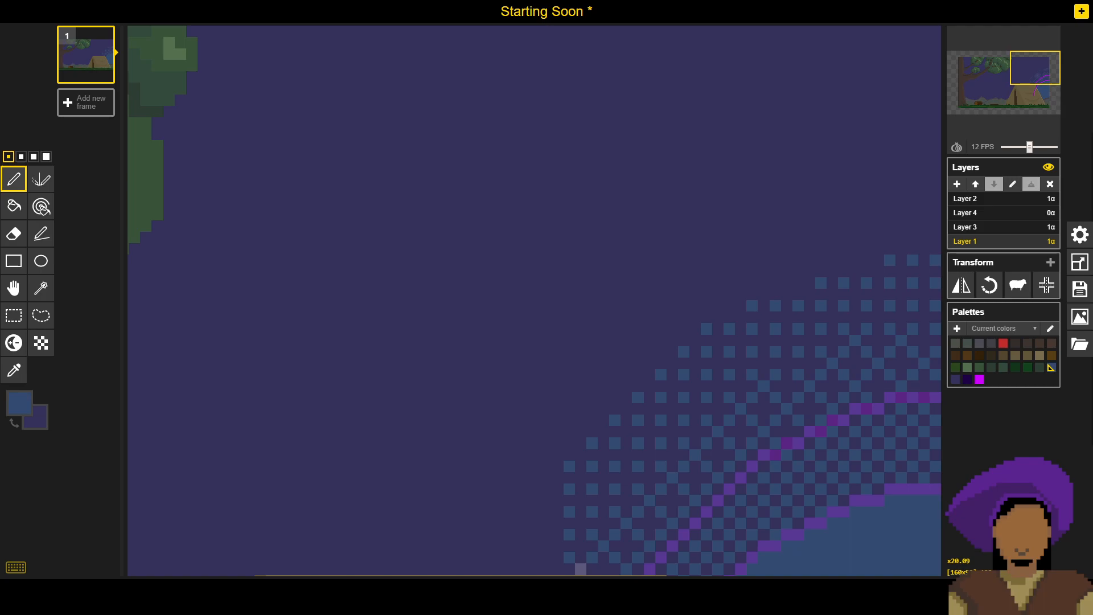
click(935, 238)
click(935, 192)
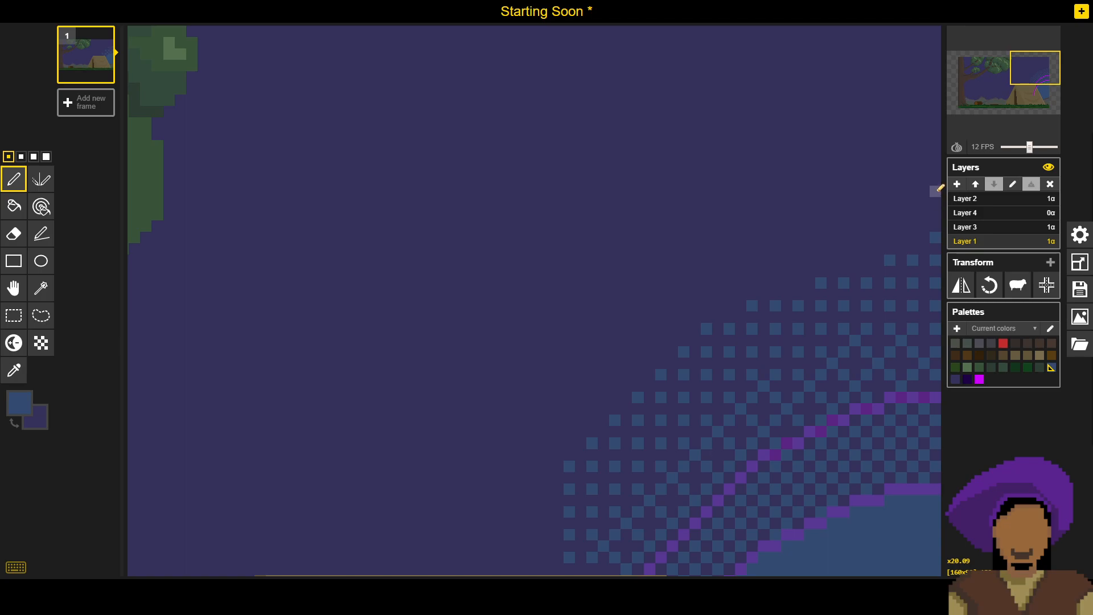
click(912, 214)
click(890, 191)
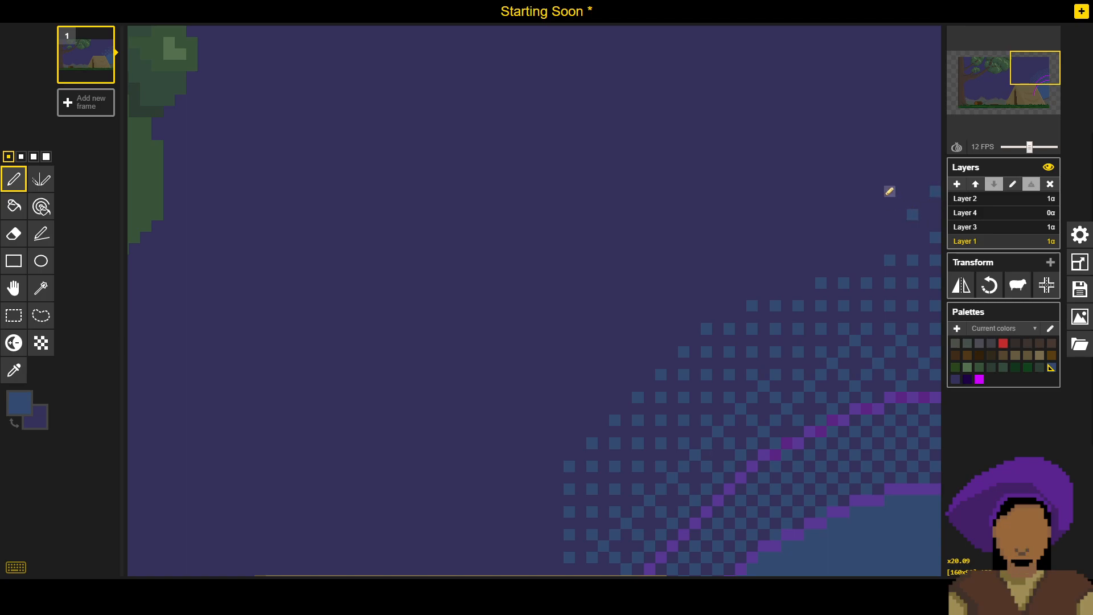
click(889, 237)
click(867, 259)
click(867, 214)
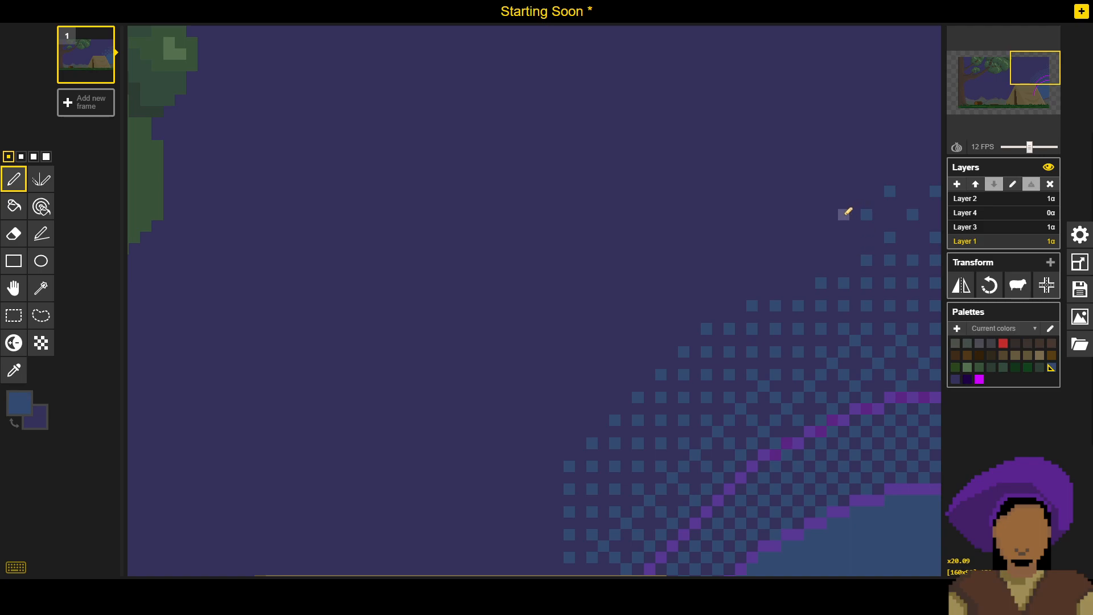
Step: Extend the staggered pattern leftward with five blue dots placed diagonally to each other above the grid
click(821, 214)
click(844, 237)
click(821, 260)
click(799, 283)
click(799, 237)
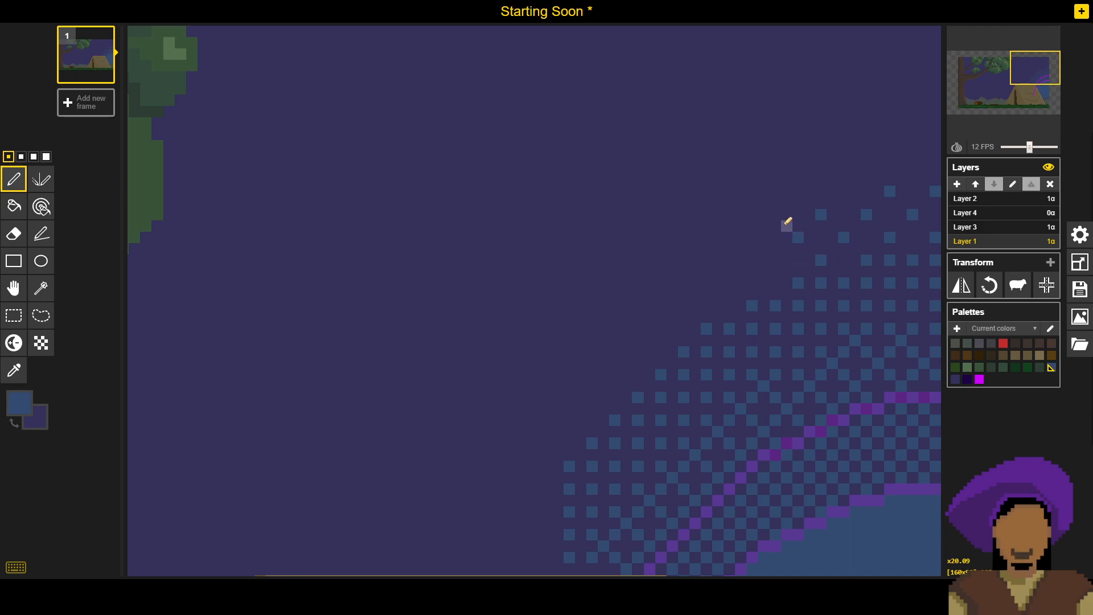
Step: Continue the staggered dots down along the grid's edge and add one dot to the end of a grid row
click(775, 259)
click(752, 283)
click(753, 237)
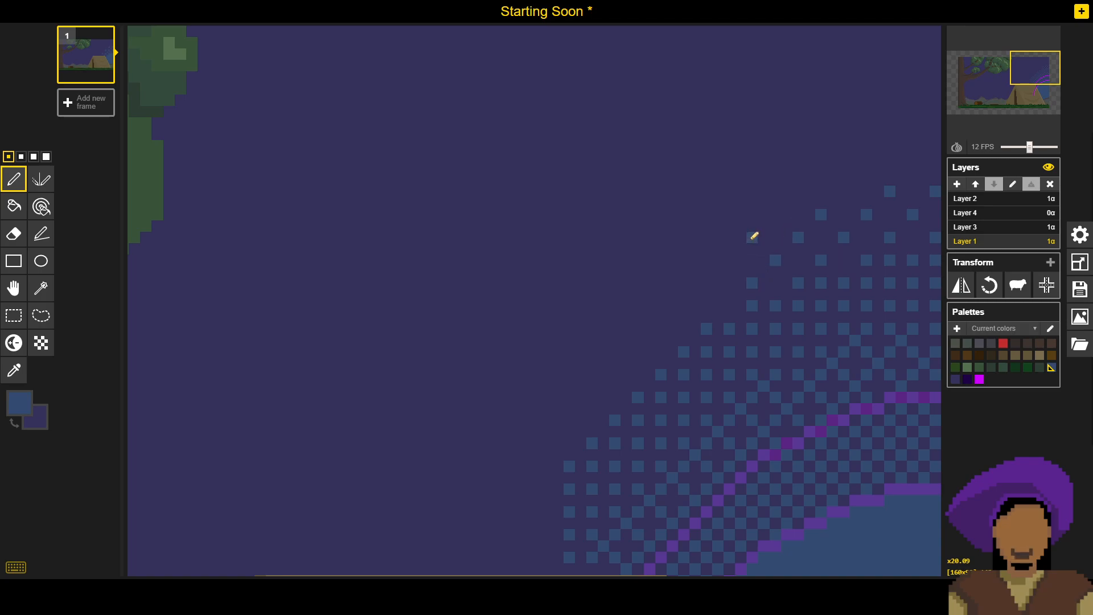
click(730, 305)
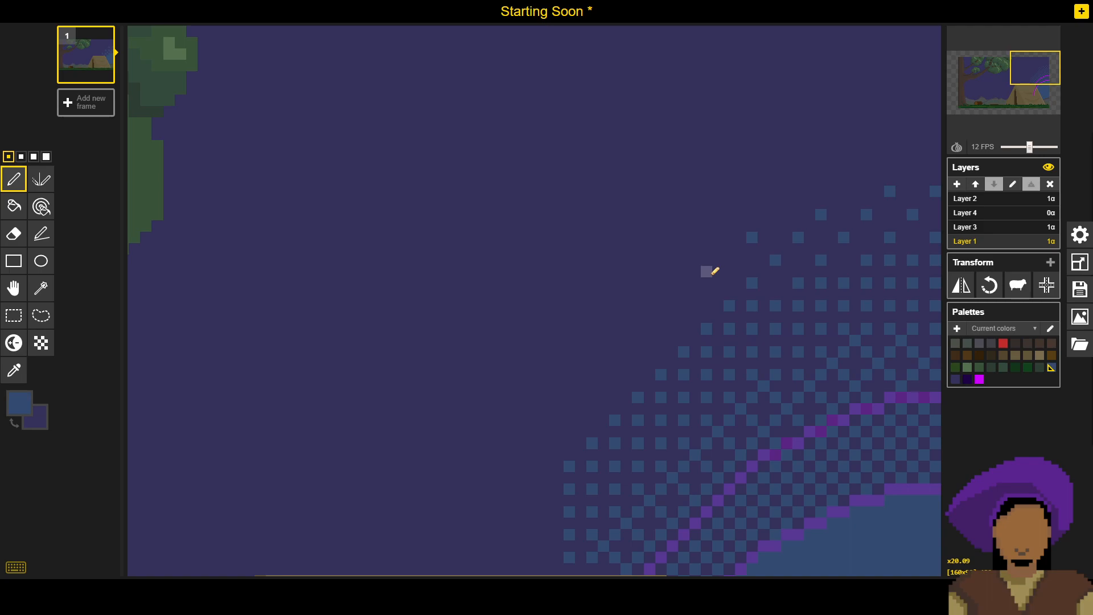
click(730, 259)
click(706, 282)
Step: Add a blue dot to the lower end of the staggered diagonal and erase the misplaced dots around it
click(684, 329)
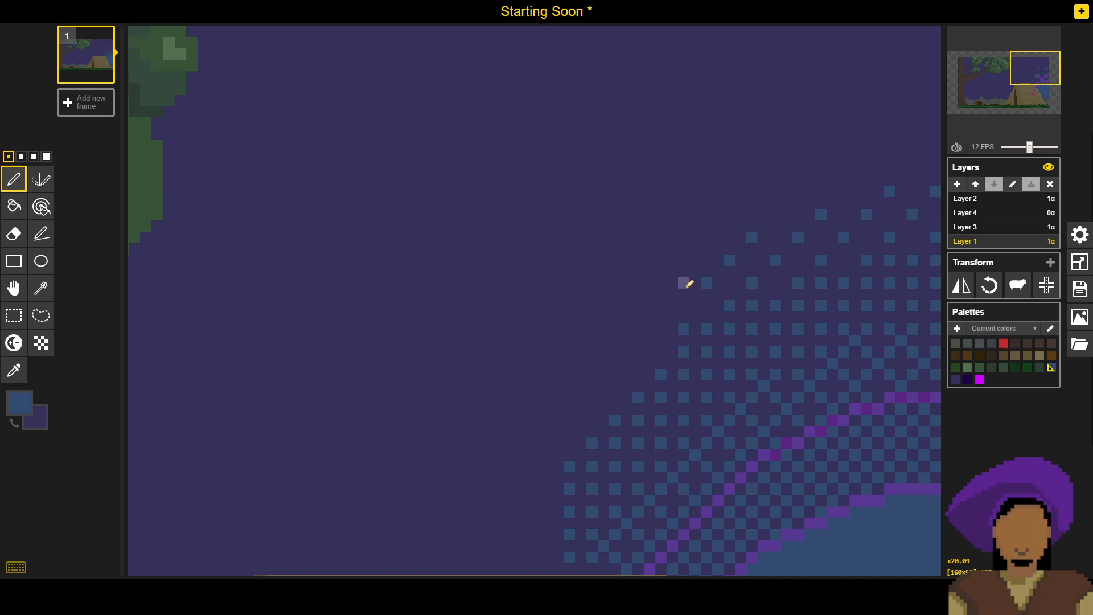
click(684, 305)
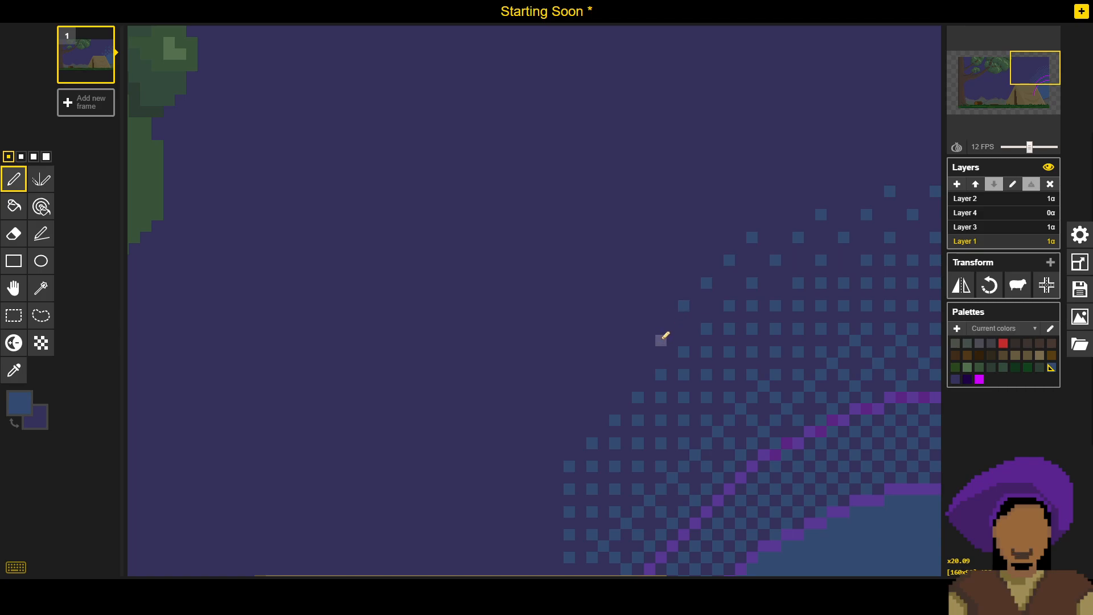
click(661, 306)
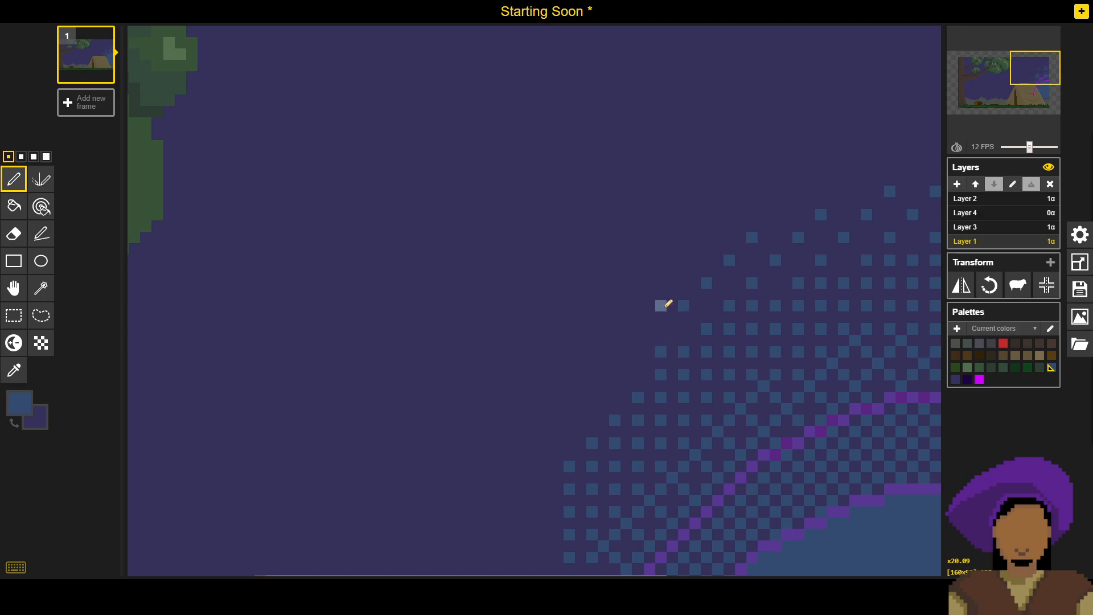
right_click(664, 307)
right_click(663, 353)
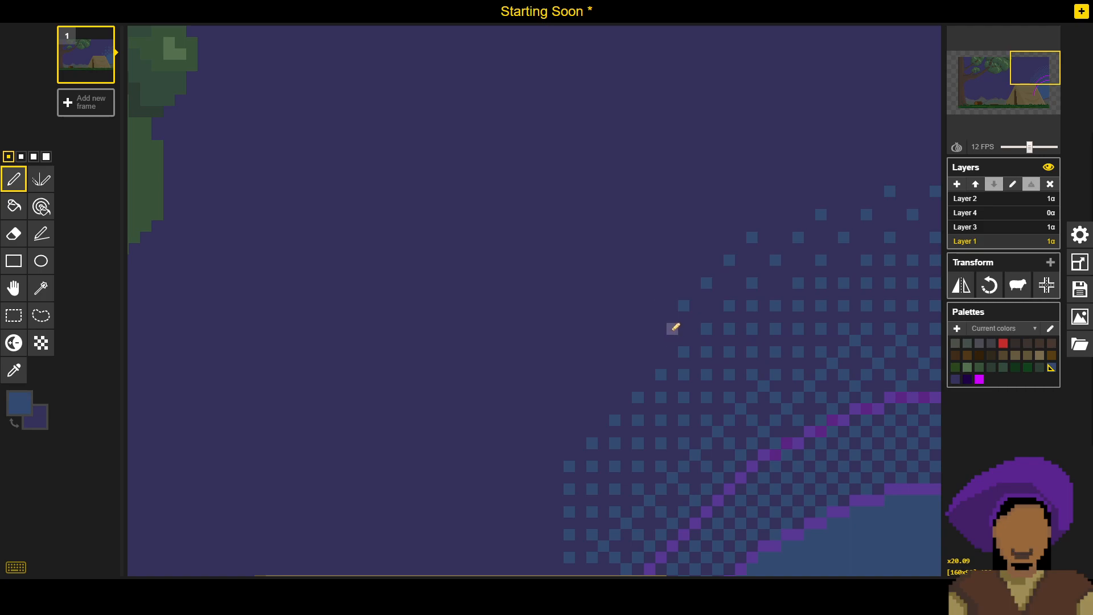
Step: Continue the outer diagonal of spaced blue dots down-left toward the tent roof
click(662, 329)
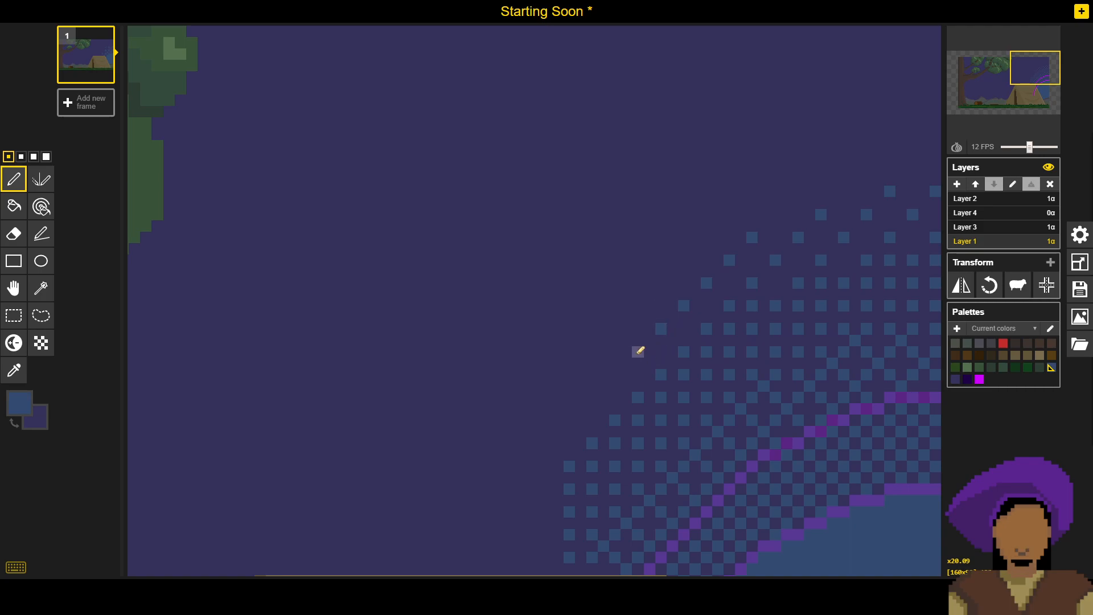
click(617, 376)
click(593, 397)
click(570, 420)
Step: Fill the area above the tent roof, left of the grid, with eight staggered blue dots
drag(607, 318, 652, 226)
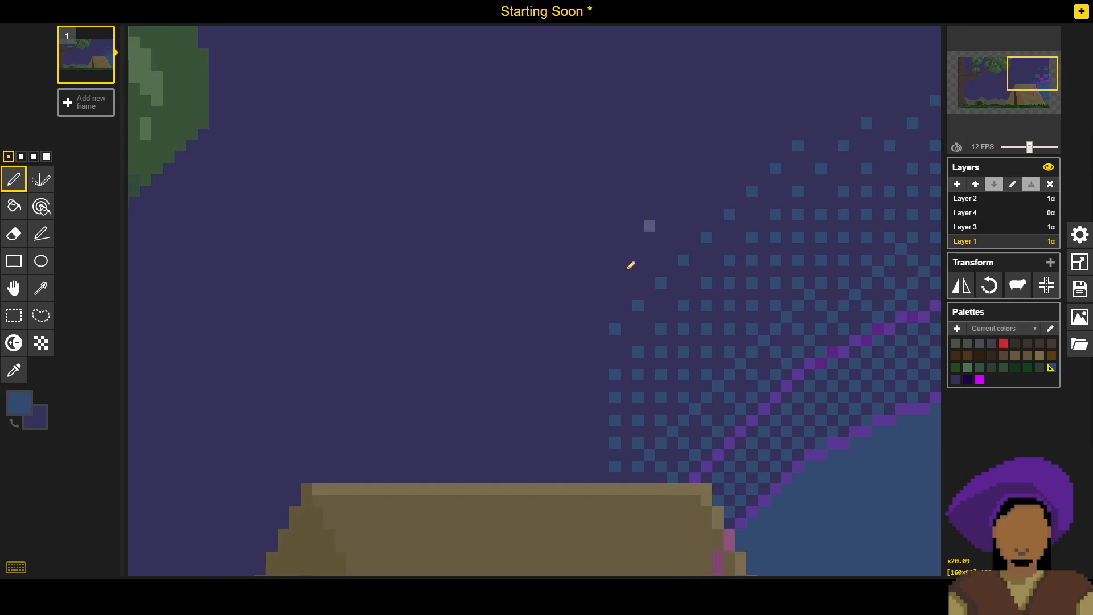
click(593, 352)
click(569, 375)
click(592, 398)
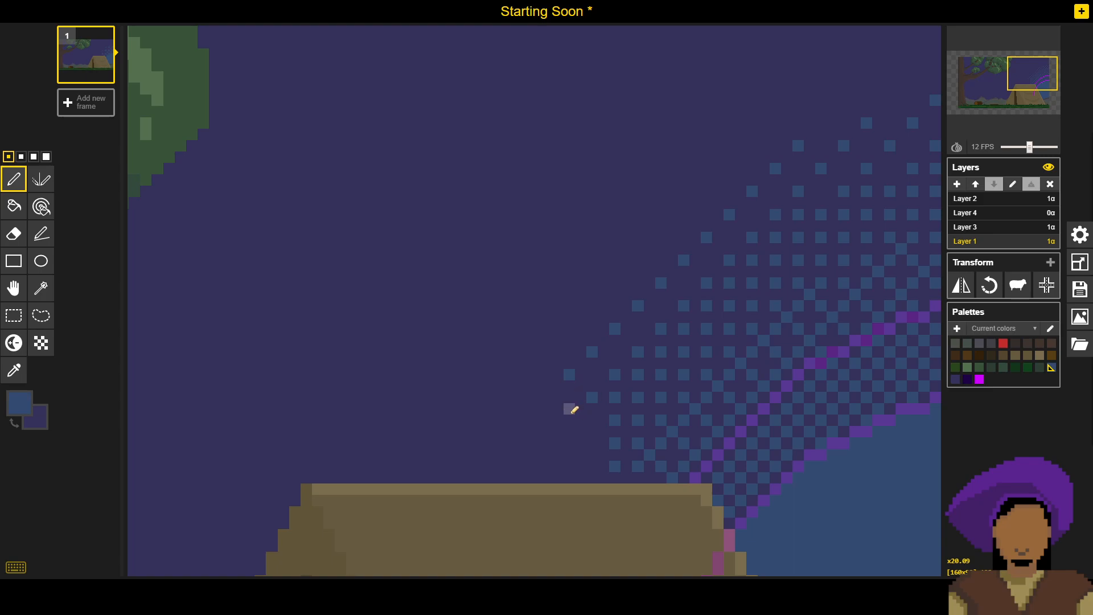
click(569, 420)
click(592, 443)
click(570, 466)
click(547, 444)
click(547, 398)
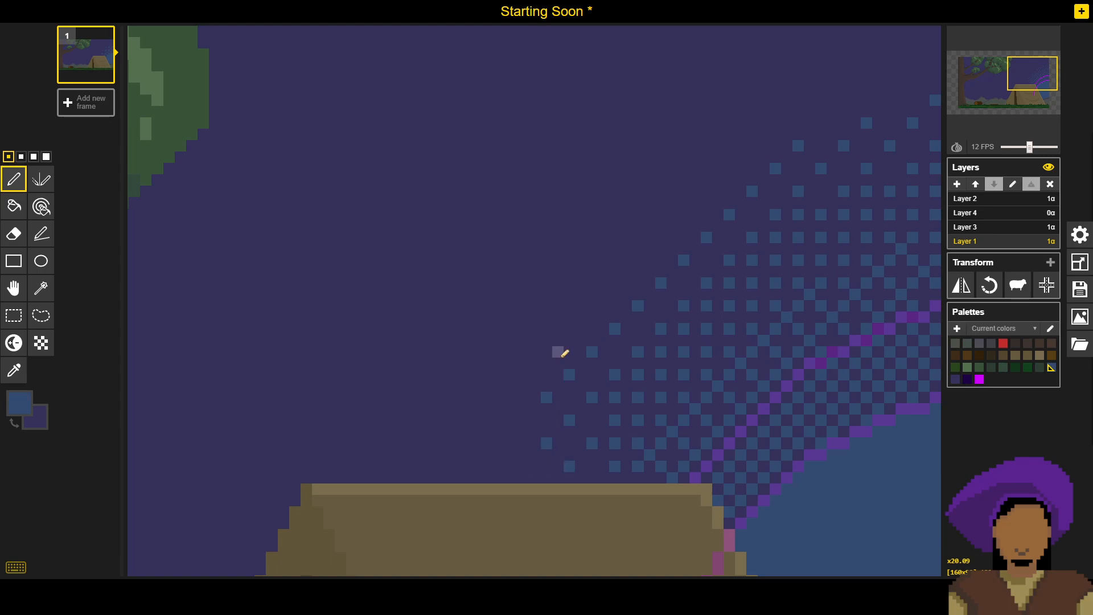
Step: Draw a second outer diagonal of spaced blue dots from above the tent roof up-right along the staggered pattern
click(547, 352)
click(569, 328)
click(593, 306)
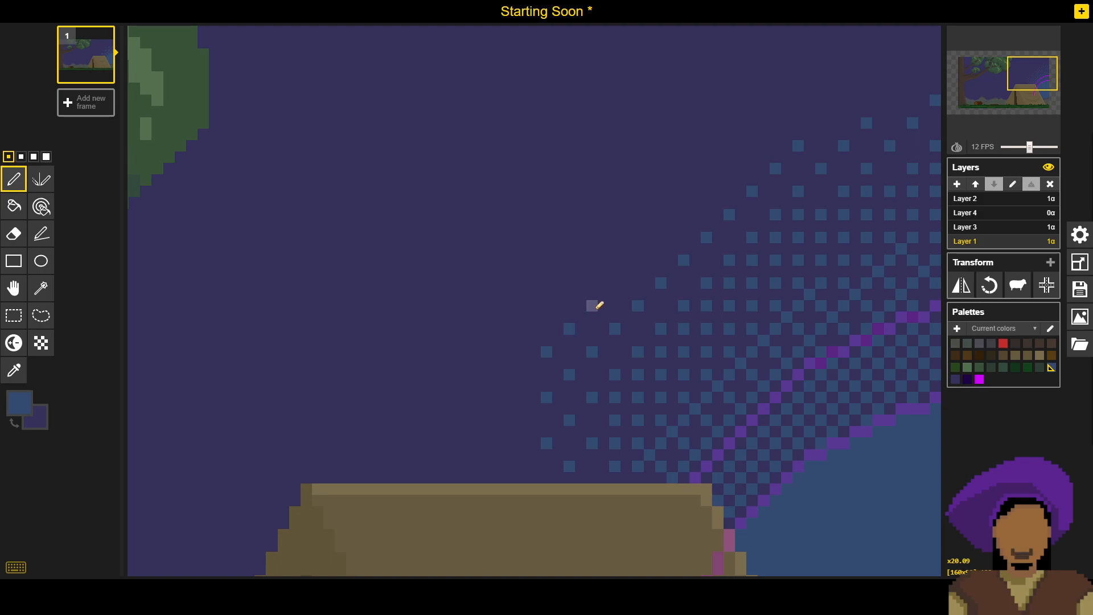
click(615, 283)
click(638, 261)
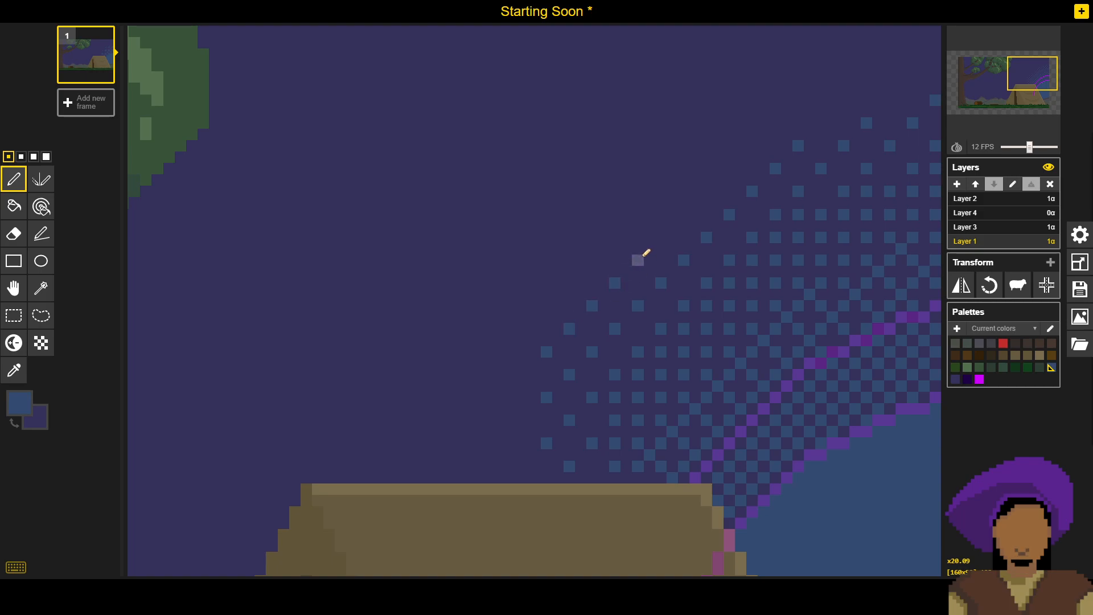
click(661, 237)
click(684, 214)
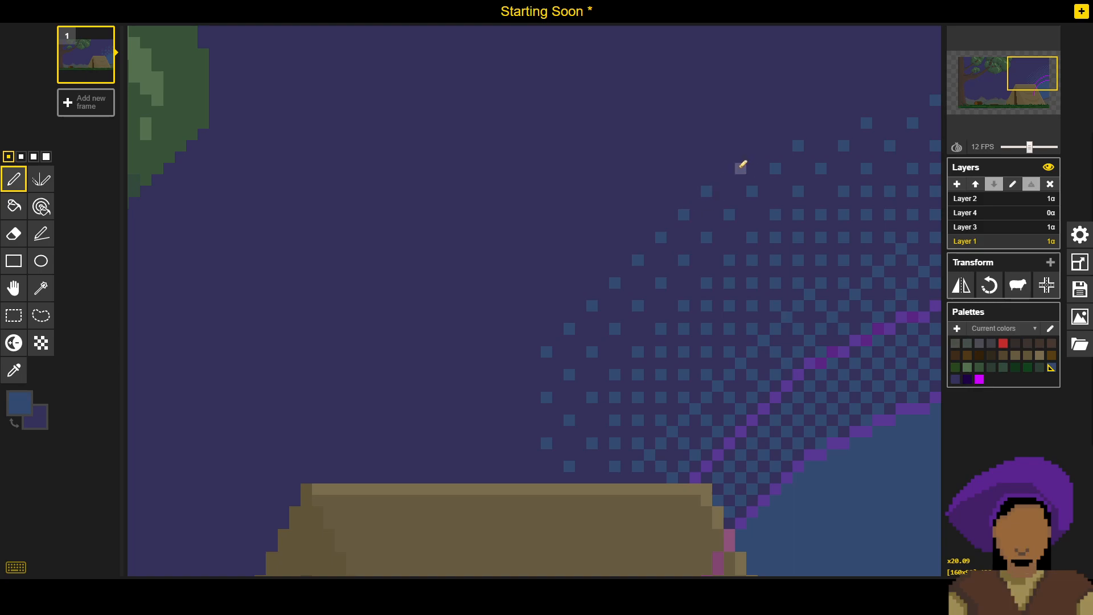
click(730, 169)
Step: Delete Layer 3, which holds the purple guide arcs
scroll(761, 146, up, 1)
scroll(743, 189, down, 2)
scroll(745, 190, down, 2)
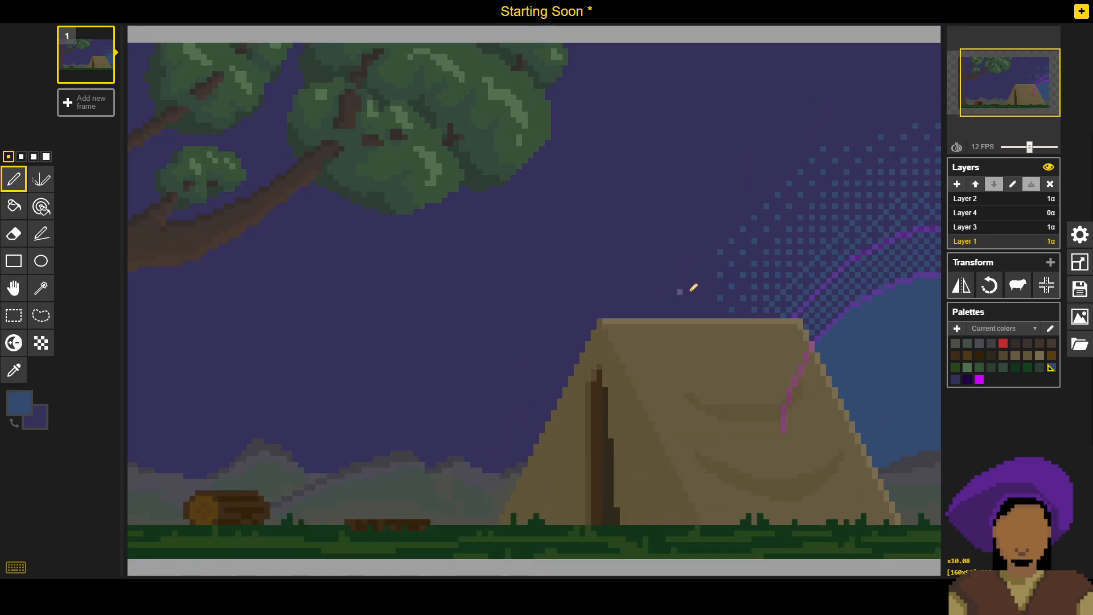
scroll(834, 142, up, 4)
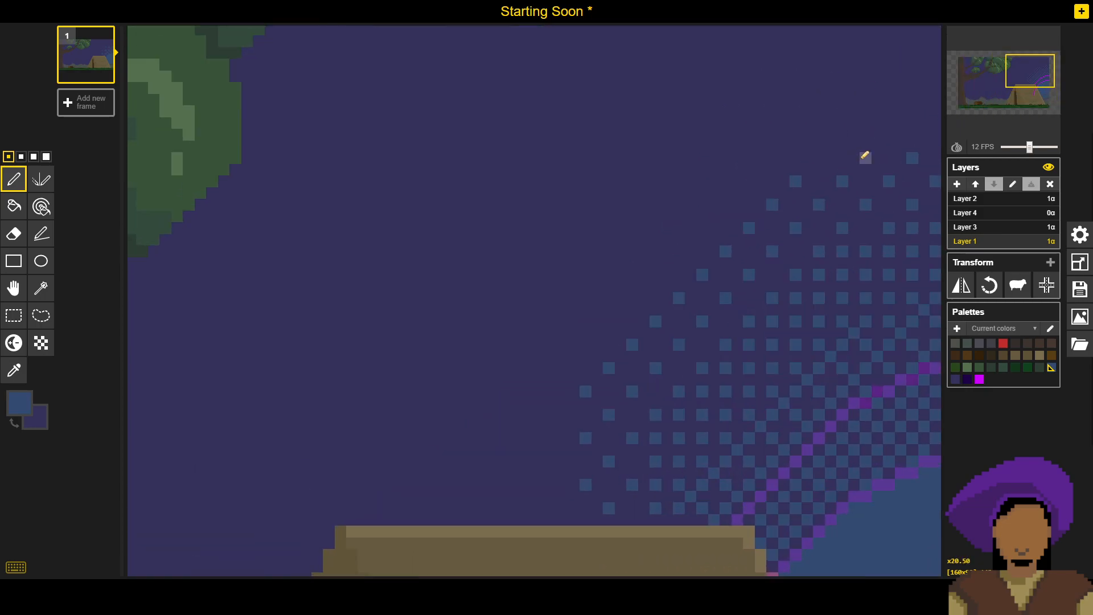
scroll(876, 117, down, 3)
scroll(883, 106, down, 2)
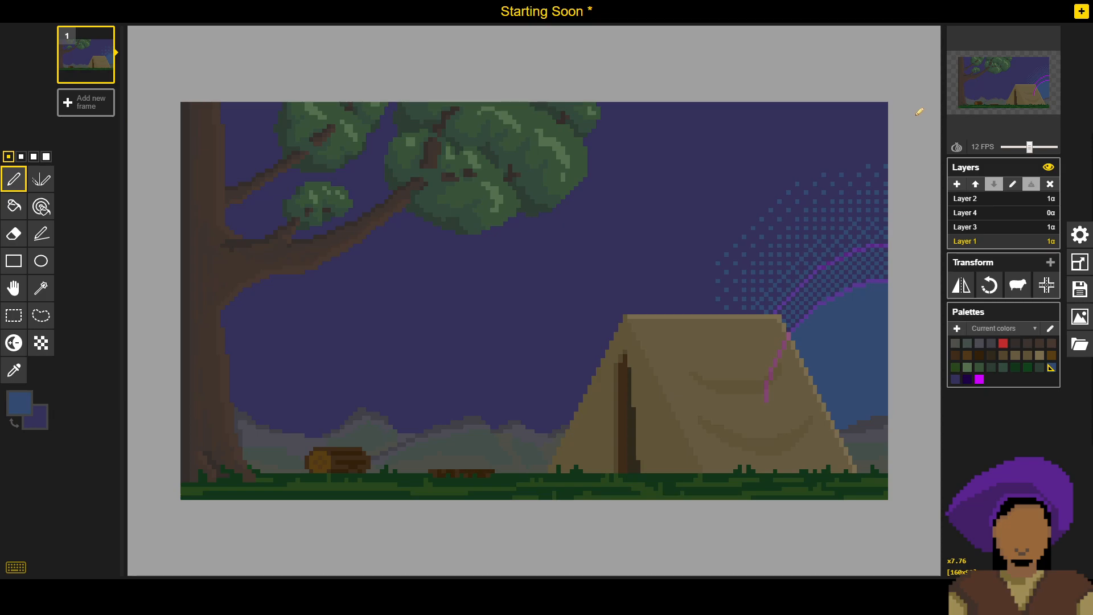
click(1032, 230)
click(1050, 184)
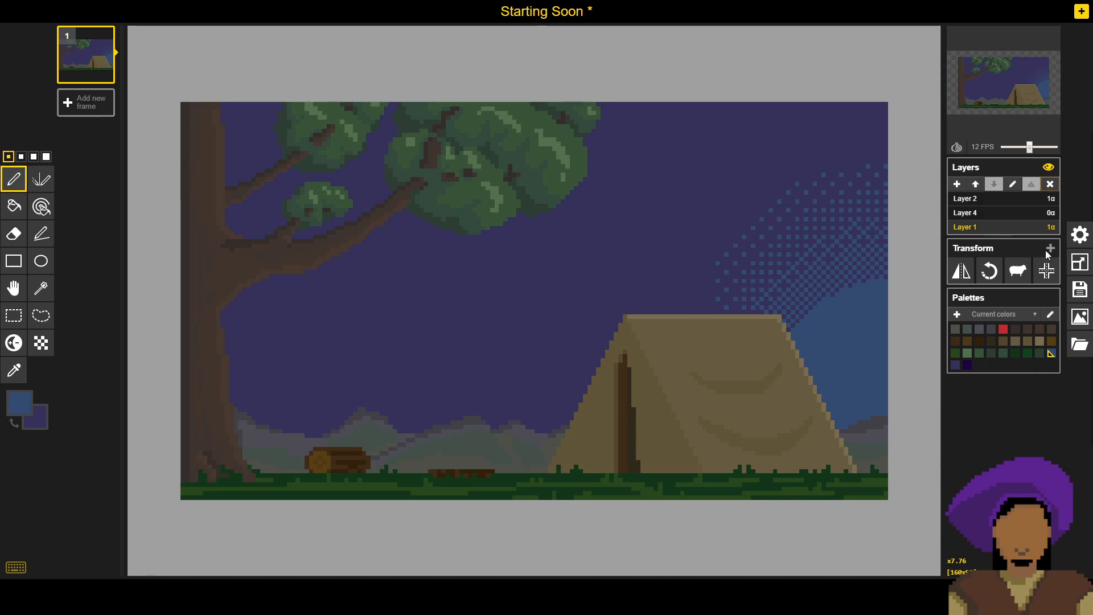
Step: Save the Starting Soon sprite
click(1080, 289)
click(957, 253)
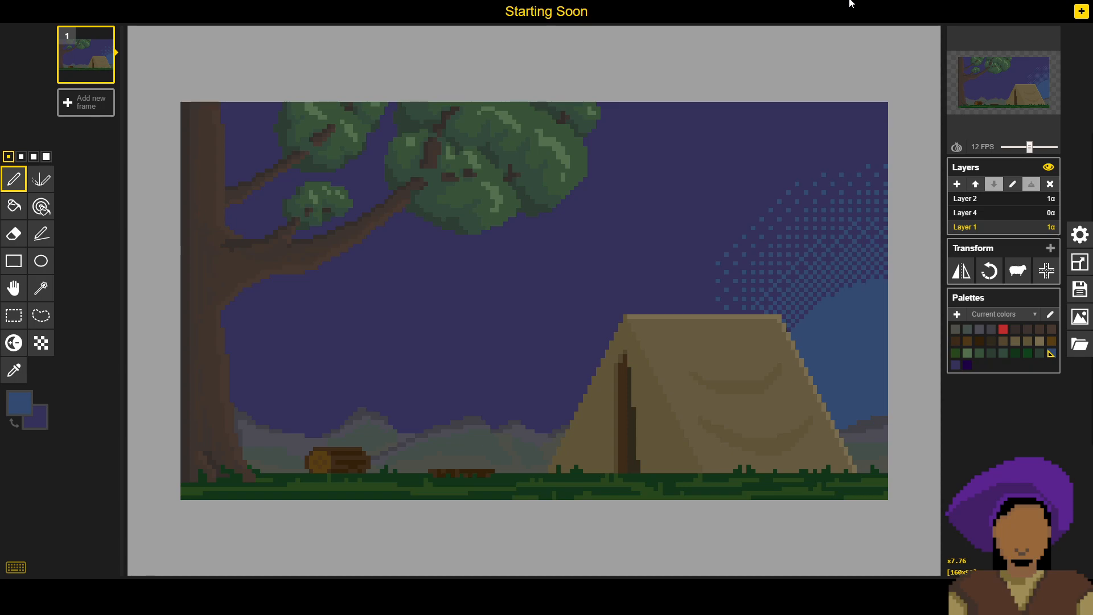
Step: Undo the deletion of Layer 3 to bring back the purple guide arcs
mouse_move(1012, 131)
scroll(711, 294, up, 5)
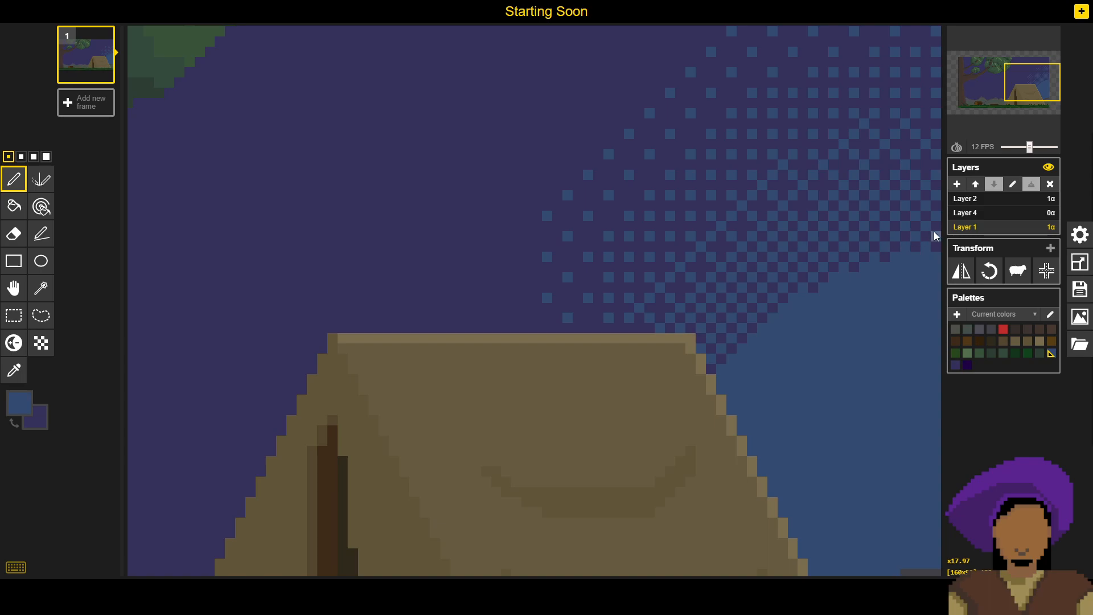
scroll(934, 247, up, 2)
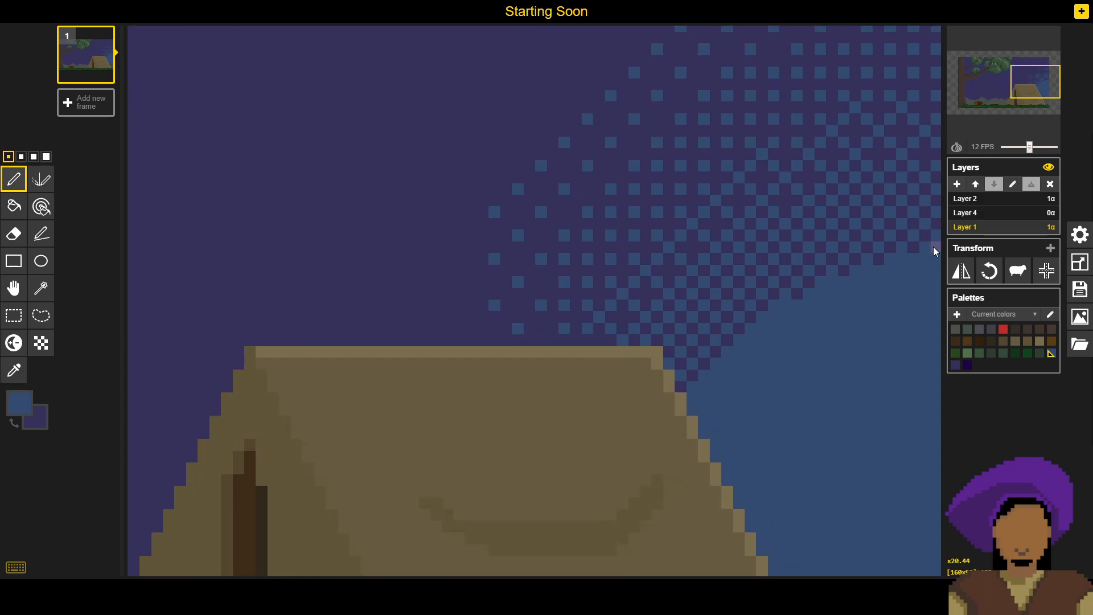
key(ctrl+v)
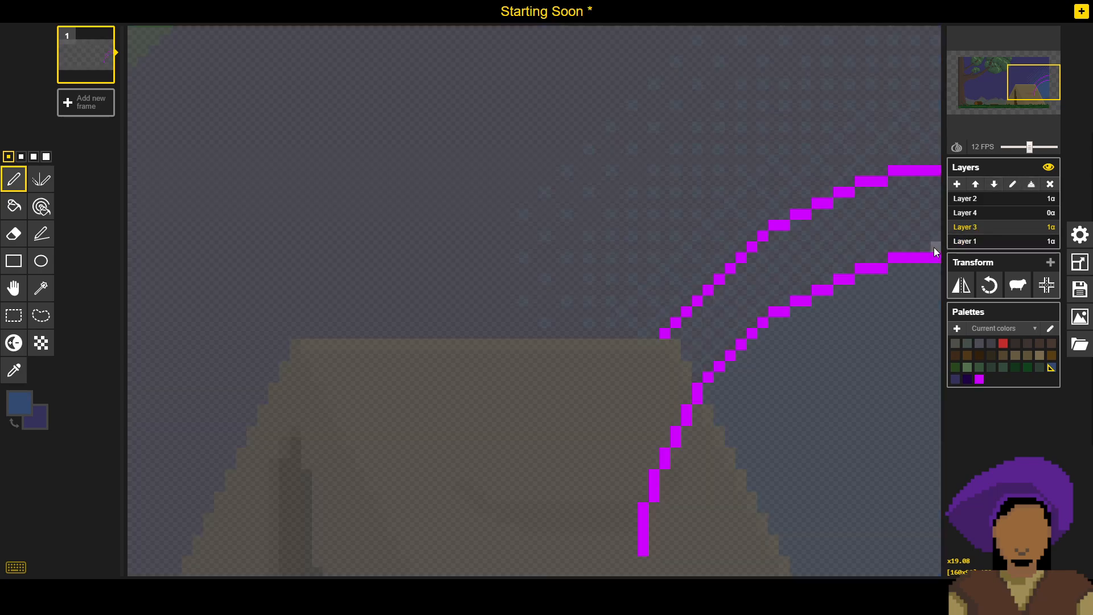
Step: On Layer 1, recolor the dither pixels under the outer guide arc with the dark purple sky color, starting at the tent roof and working up-right
click(979, 243)
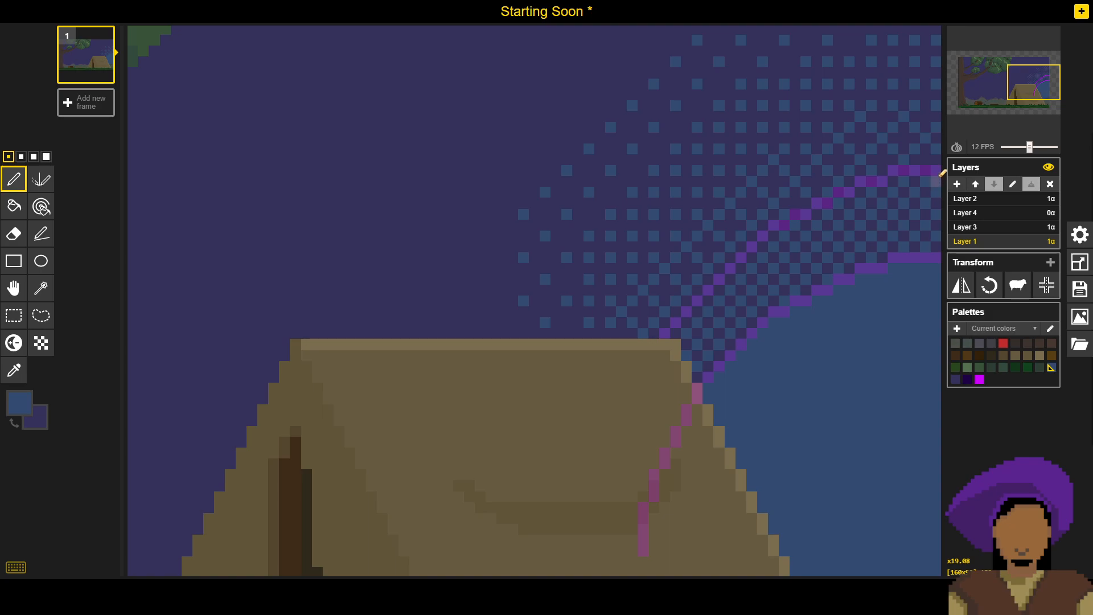
scroll(929, 182, up, 3)
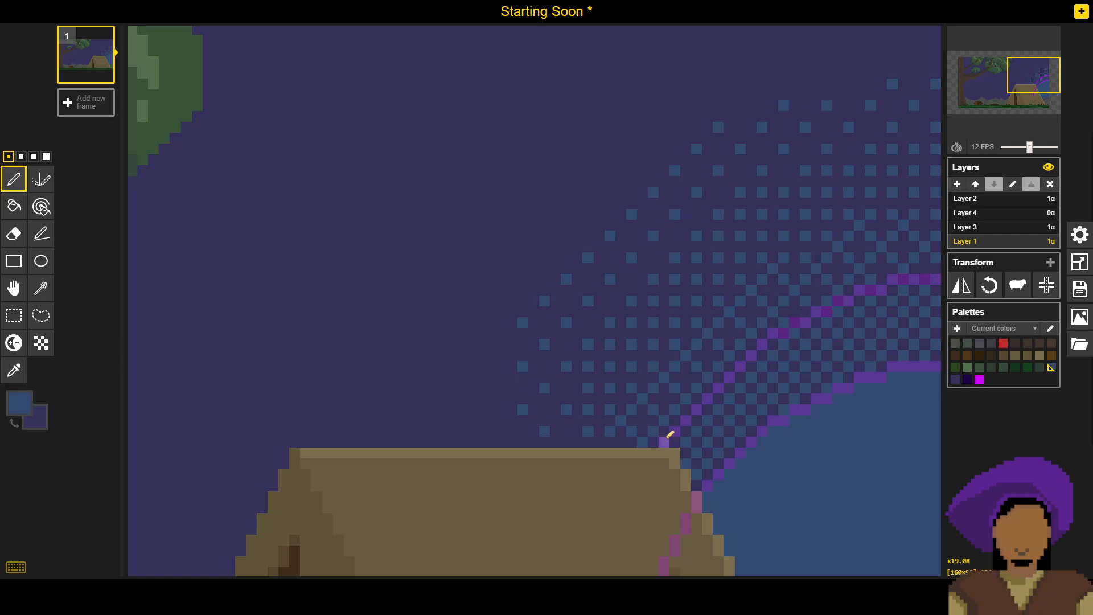
right_click(667, 438)
right_click(673, 433)
right_click(684, 419)
right_click(698, 409)
right_click(709, 398)
right_click(719, 387)
right_click(731, 375)
right_click(741, 365)
right_click(752, 354)
right_click(763, 343)
right_click(773, 333)
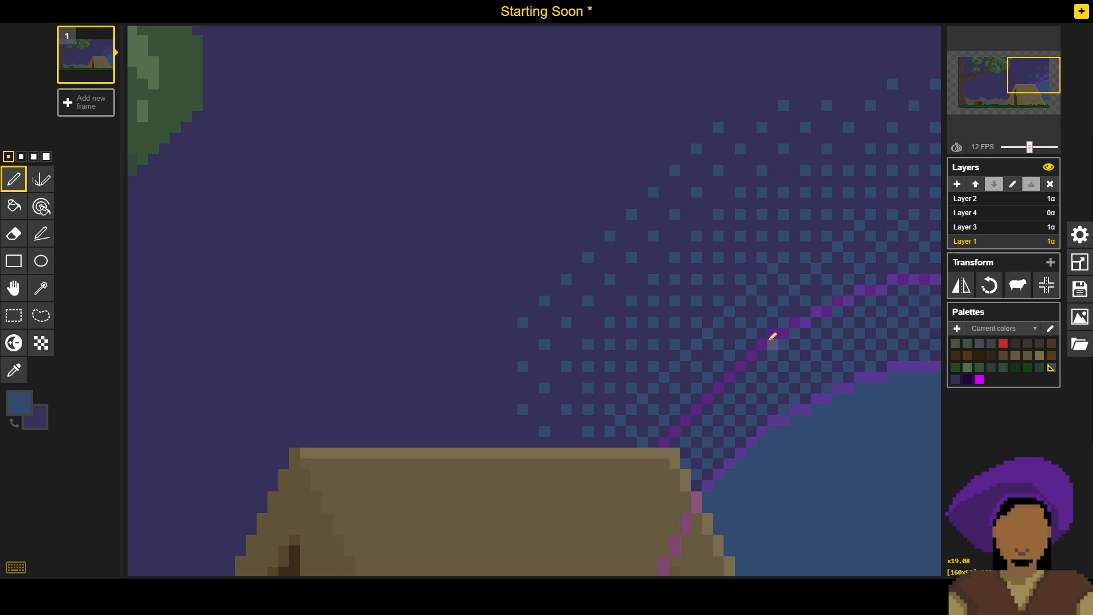
right_click(783, 333)
right_click(786, 319)
Step: Hide the guide arcs by setting Layer 3's opacity to 0, and make Layer 1 active again
click(1017, 228)
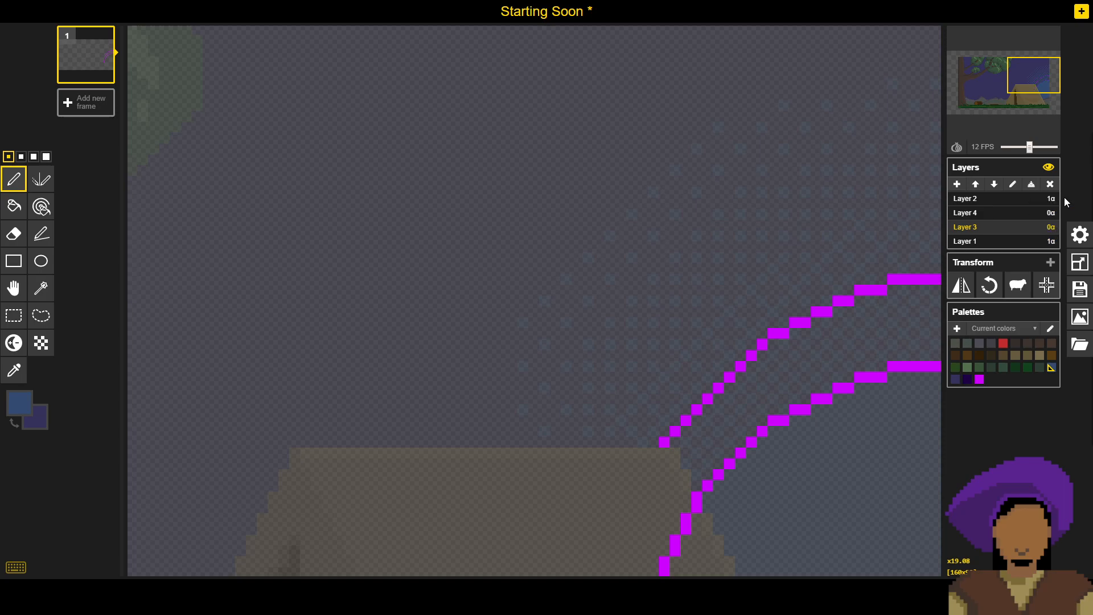
click(1034, 244)
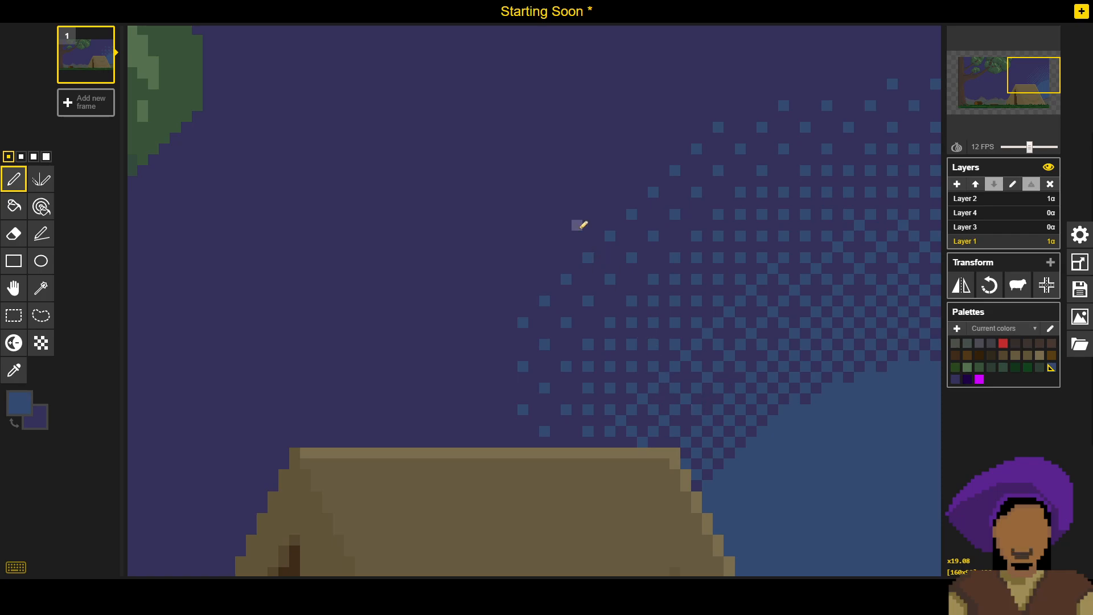
Step: Examine the dithered sky gradient above the tent both up close and within the whole scene
scroll(598, 251, down, 2)
scroll(599, 251, down, 1)
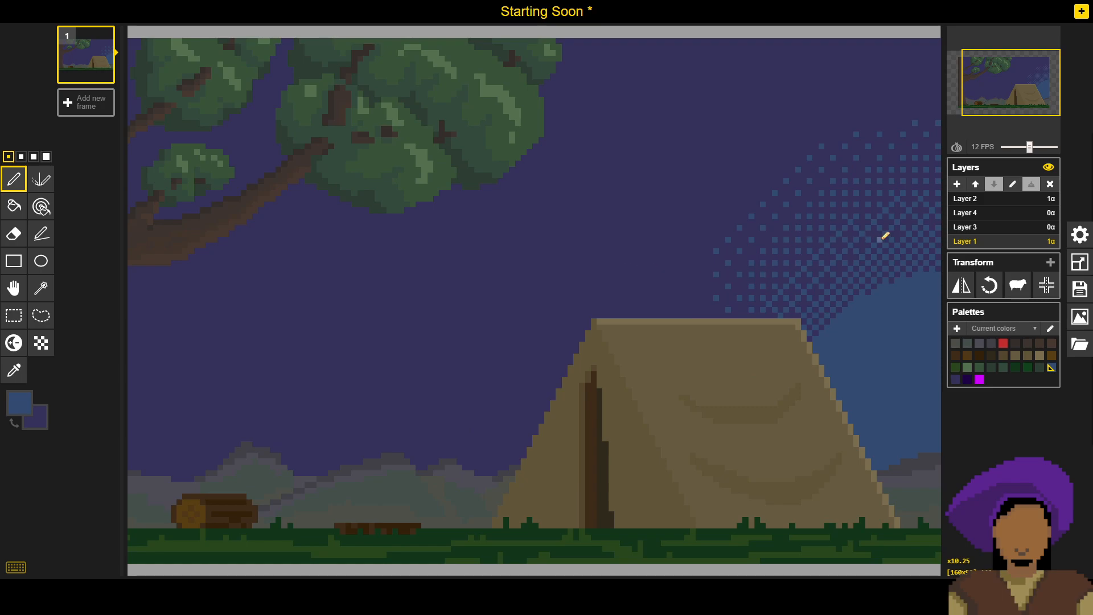
scroll(914, 256, up, 3)
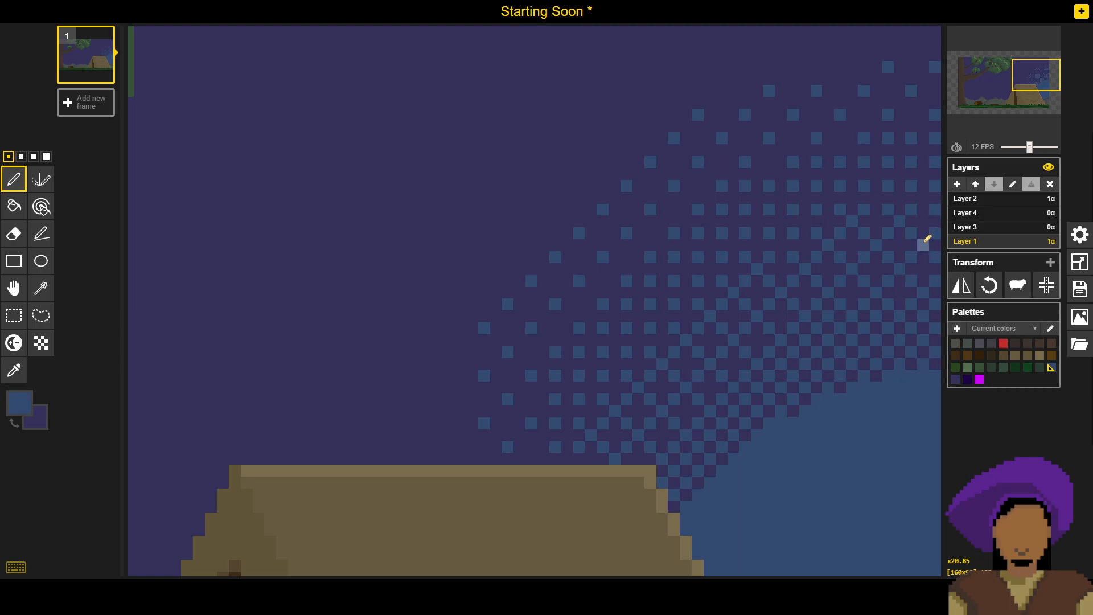
scroll(913, 303, down, 3)
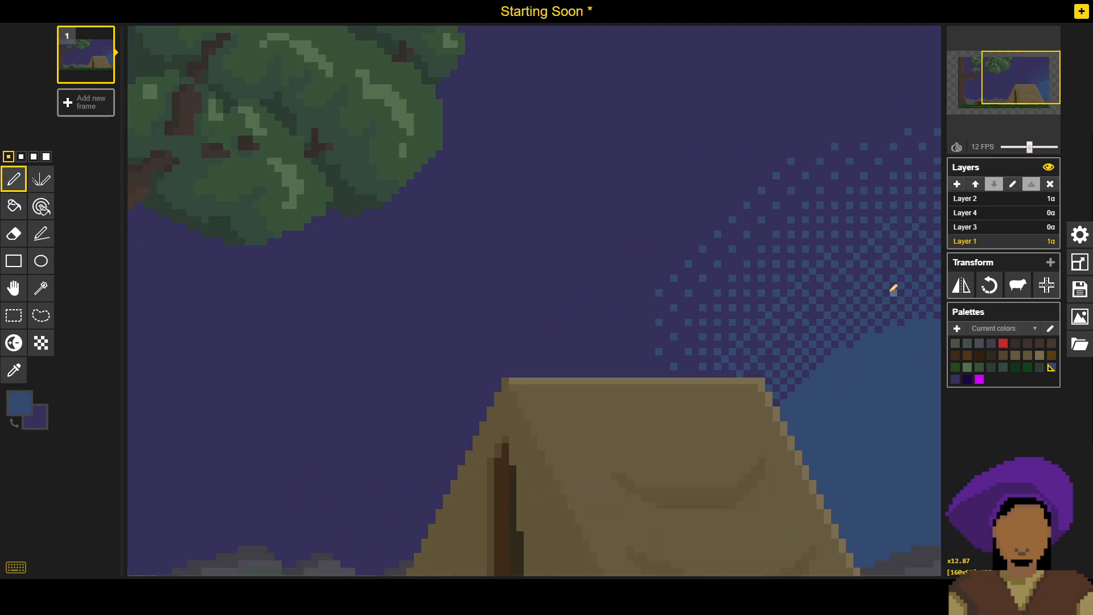
scroll(891, 288, up, 1)
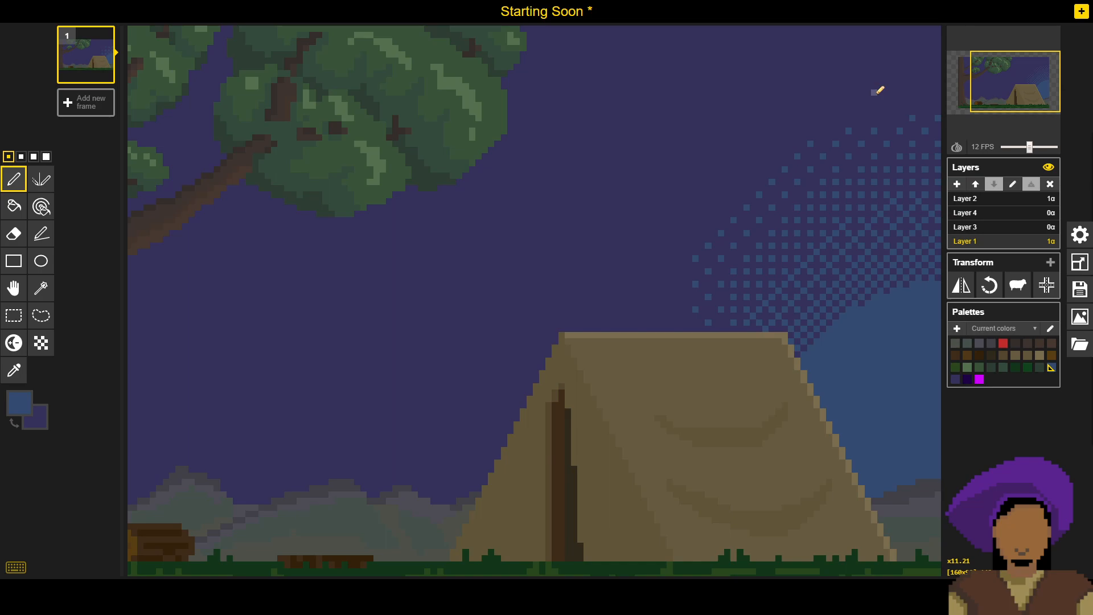
scroll(878, 93, down, 1)
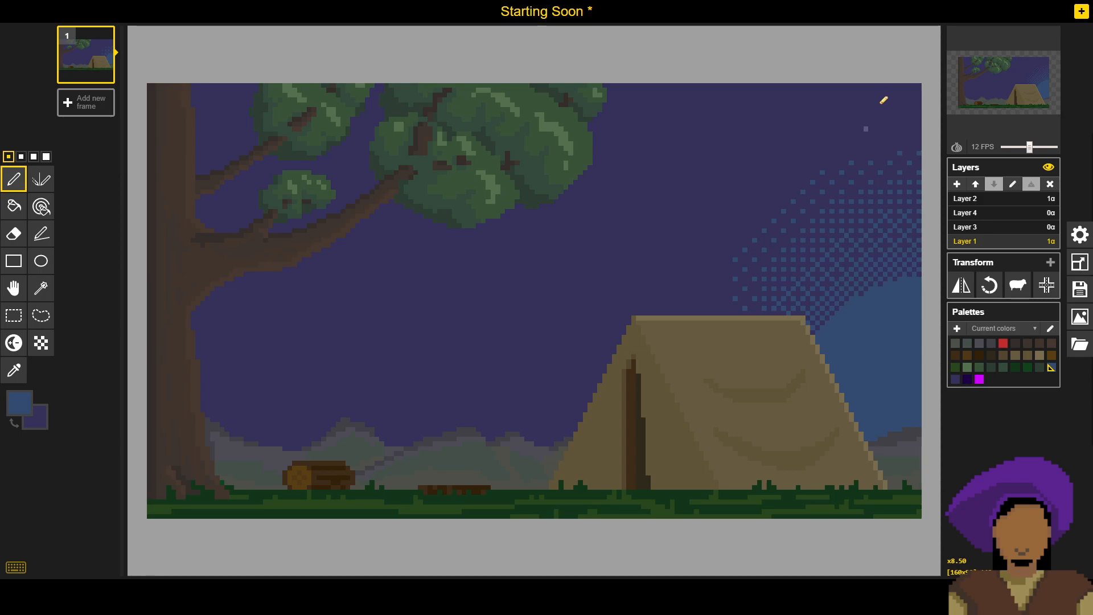
scroll(700, 312, up, 2)
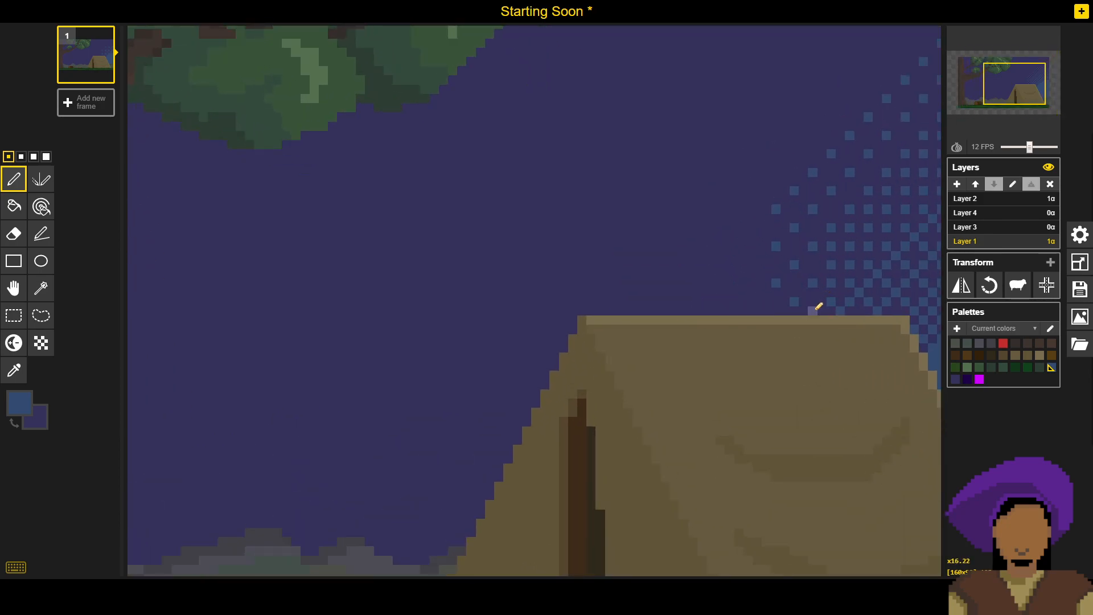
scroll(830, 285, down, 1)
scroll(832, 282, down, 1)
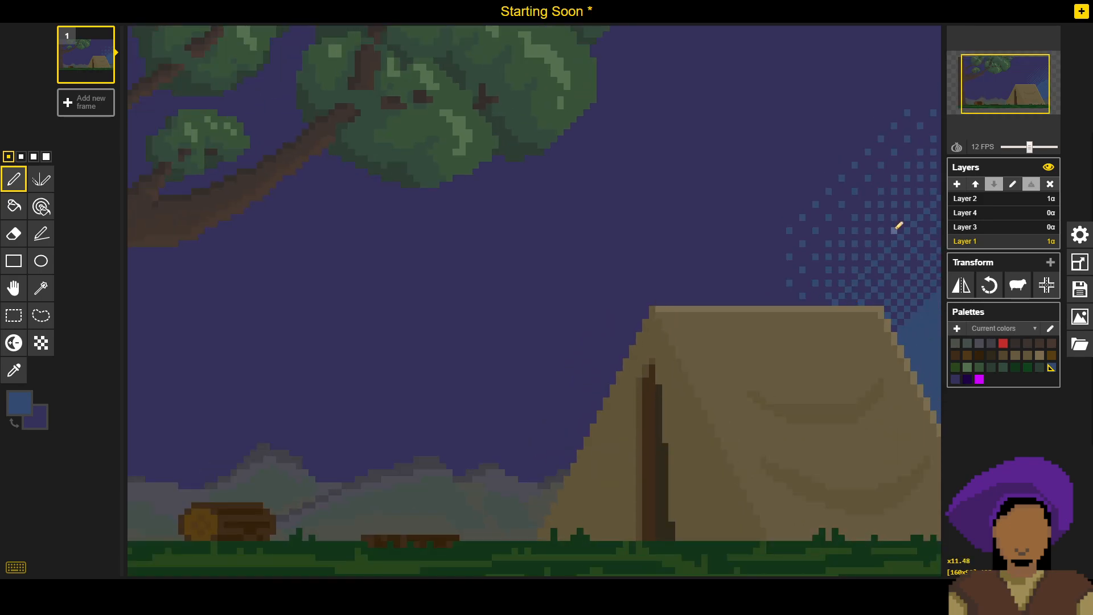
scroll(899, 226, down, 1)
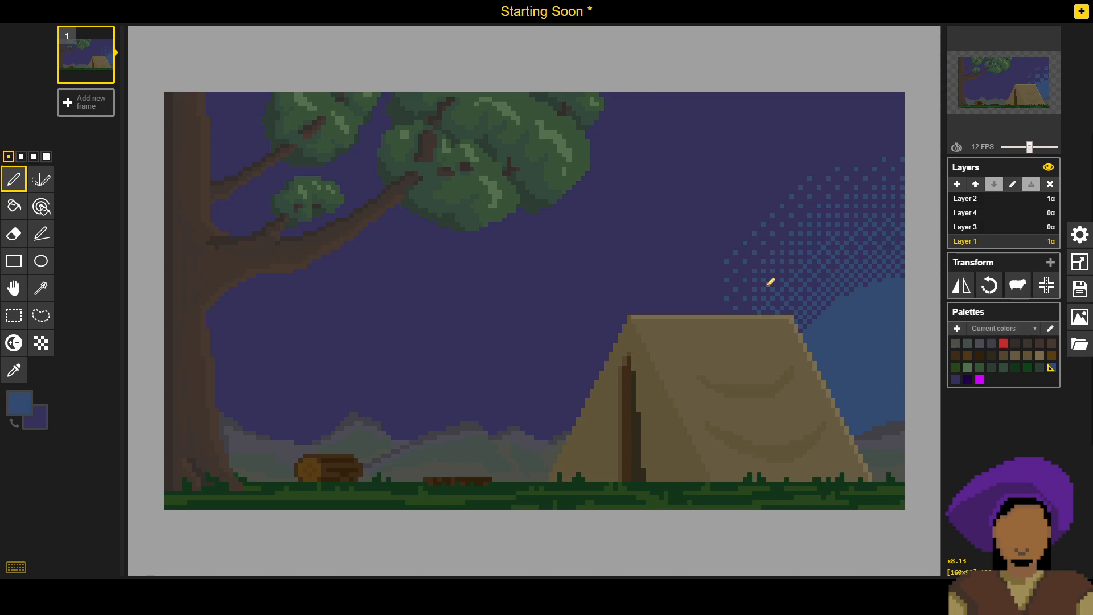
scroll(771, 285, up, 3)
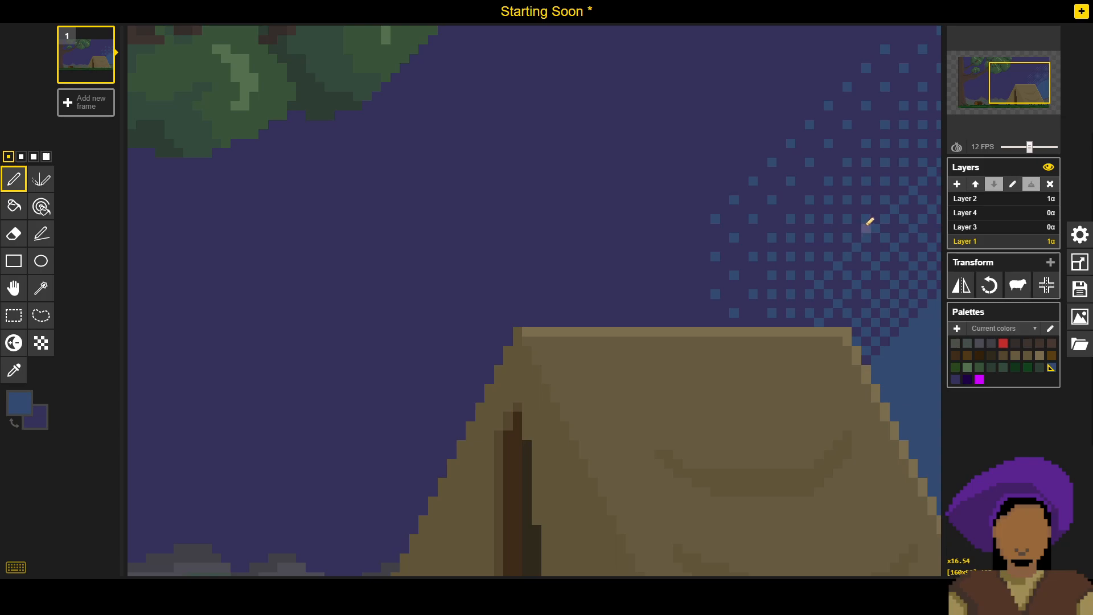
scroll(871, 221, down, 3)
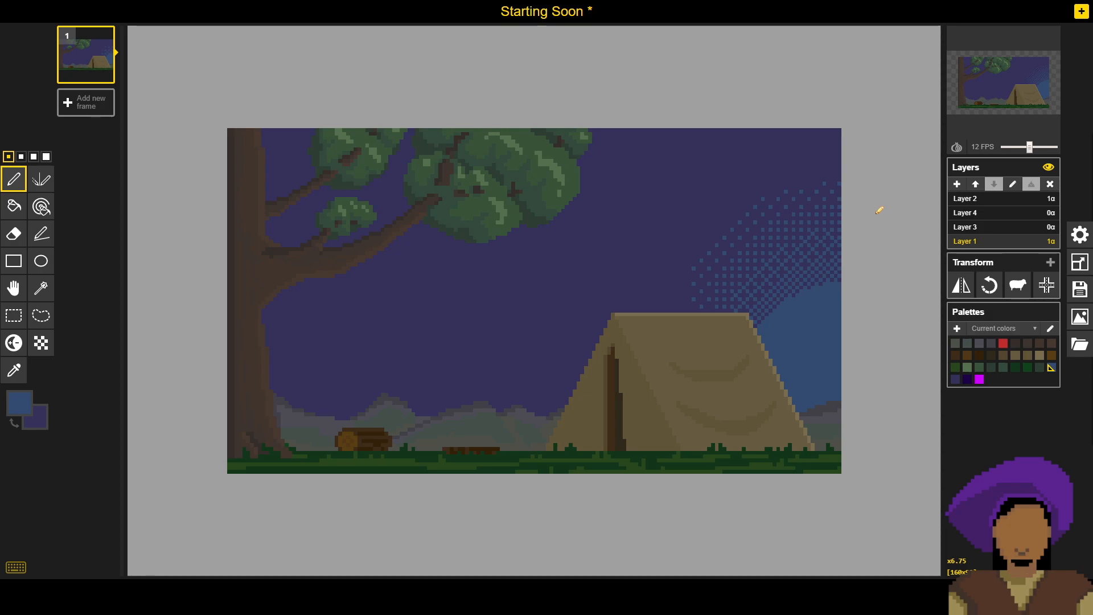
Step: Save the Starting Soon sprite and delete Layer 3 with its guide arcs
click(1080, 289)
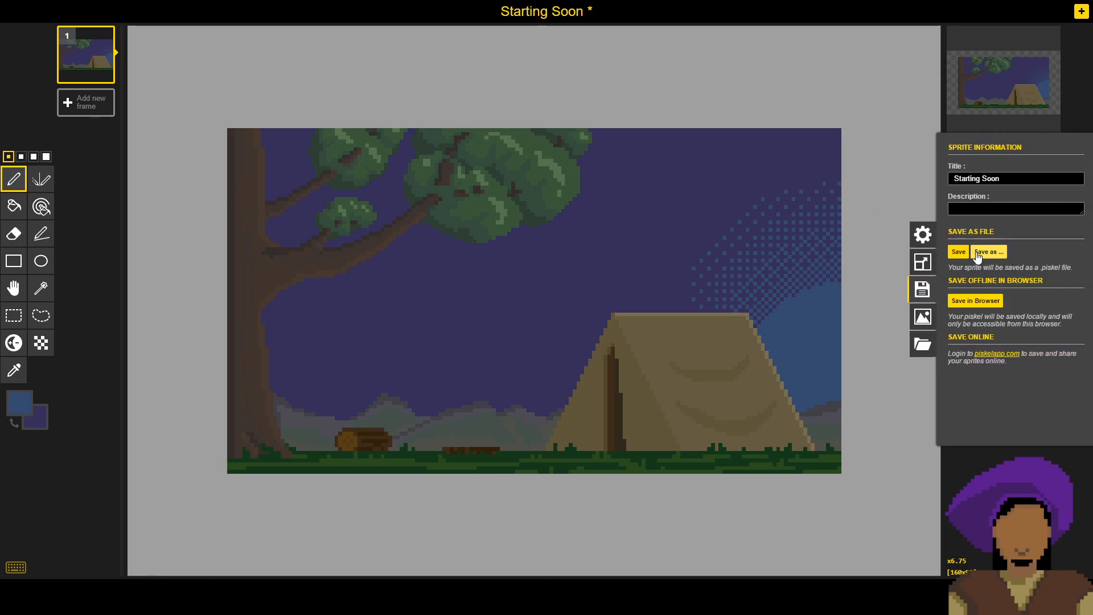
click(968, 255)
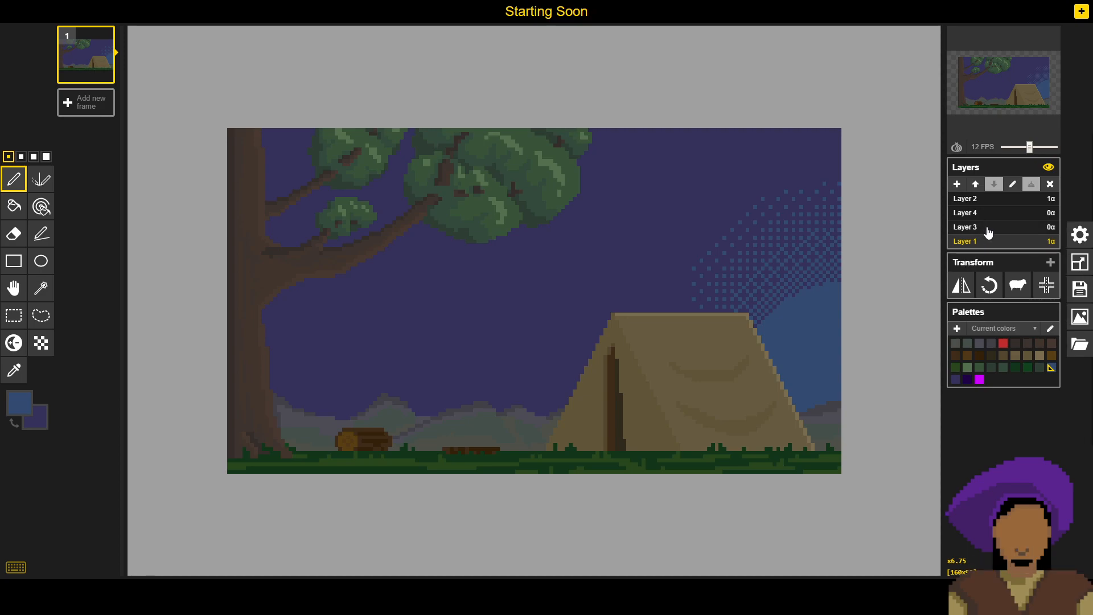
click(988, 228)
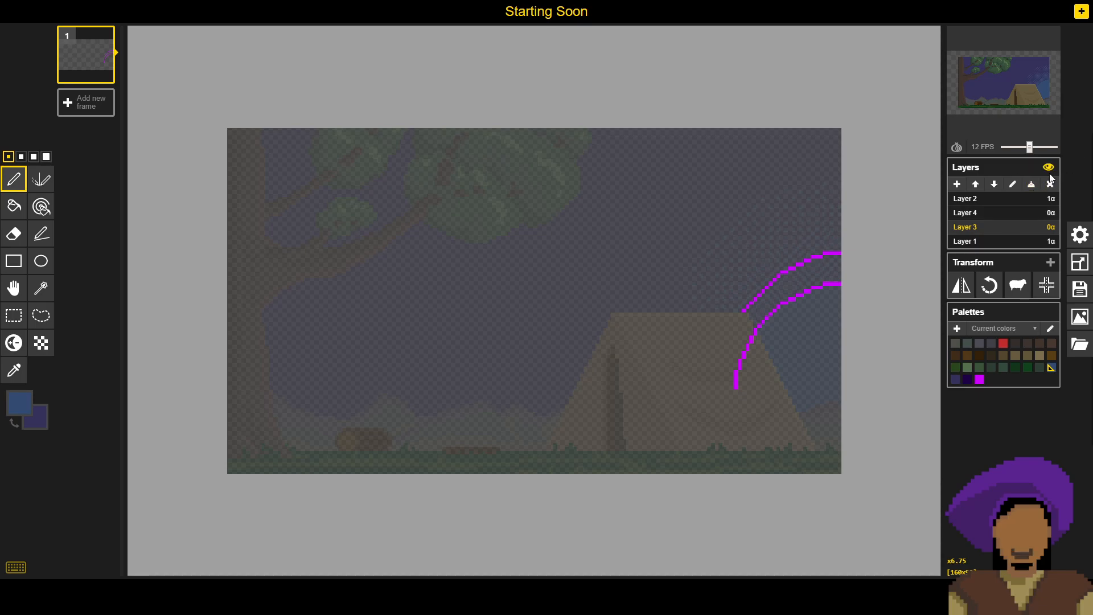
click(1031, 185)
Step: Set the opacity of Layer 4, which holds the "Starting" lettering, to 1 and save the sprite
click(1030, 212)
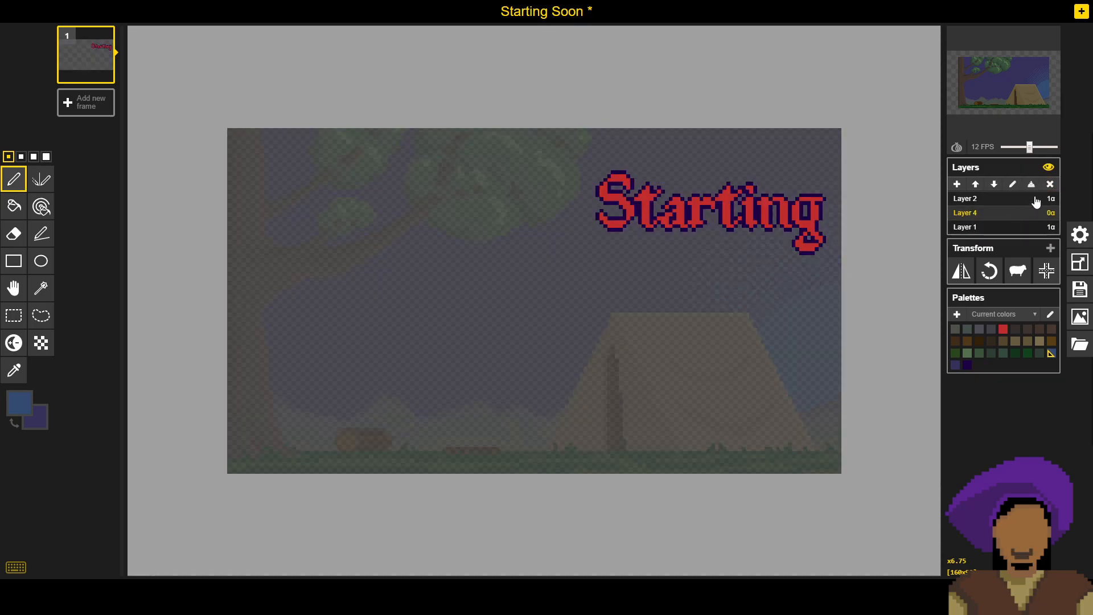
click(1052, 215)
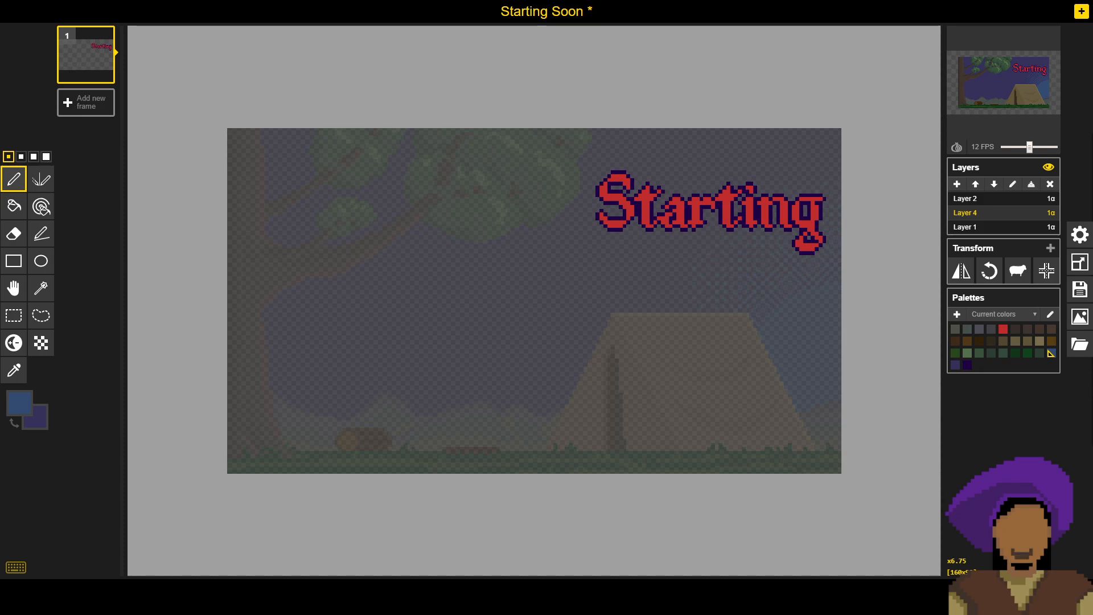
click(1080, 290)
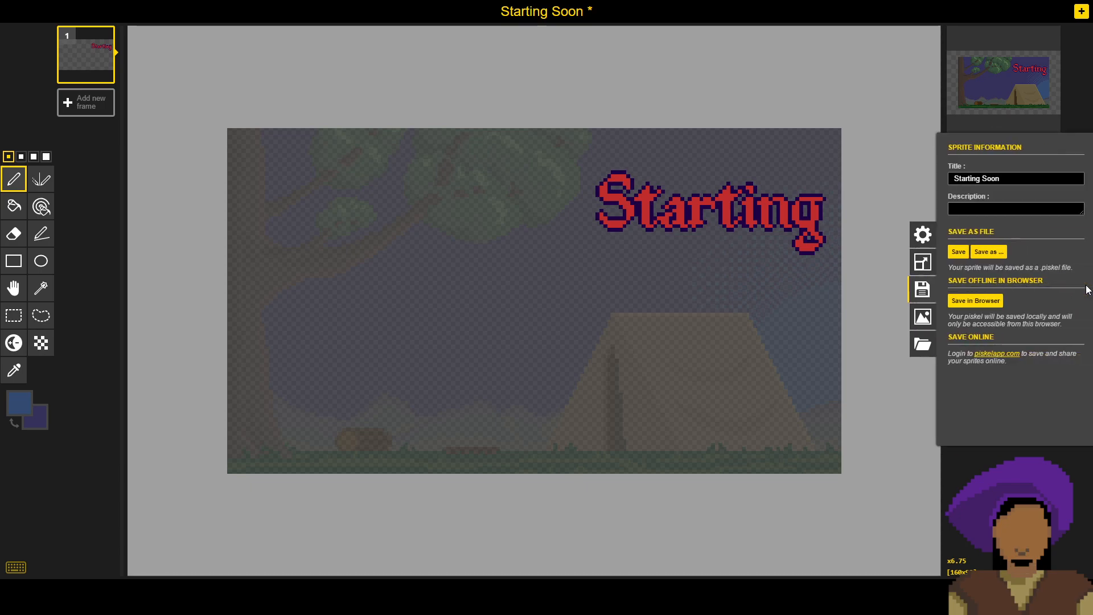
click(958, 251)
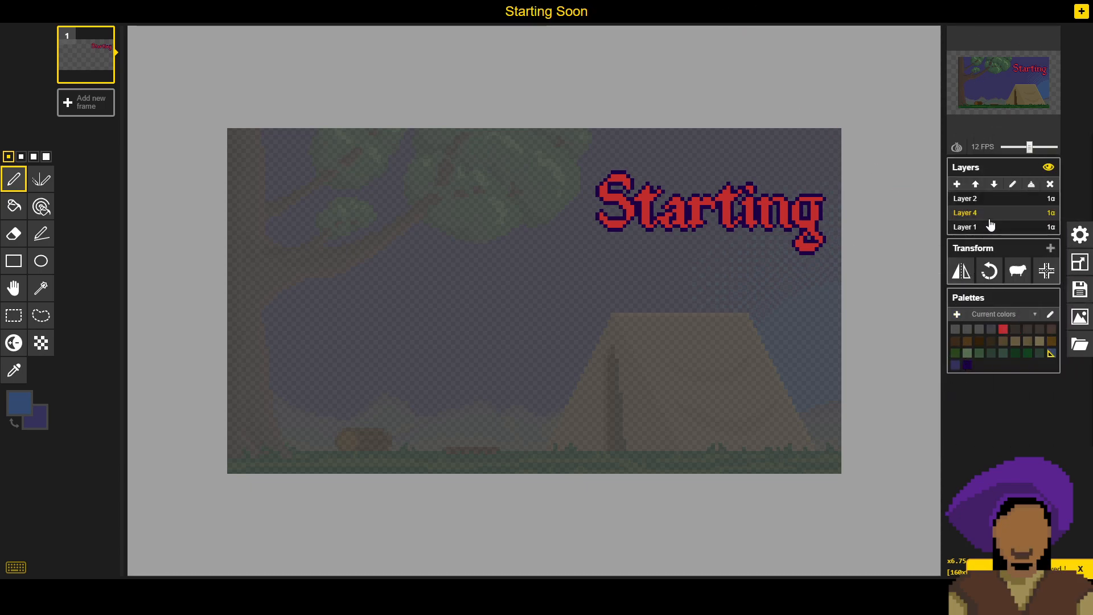
Step: Activate Layer 2 and make the secondary color transparent
click(990, 201)
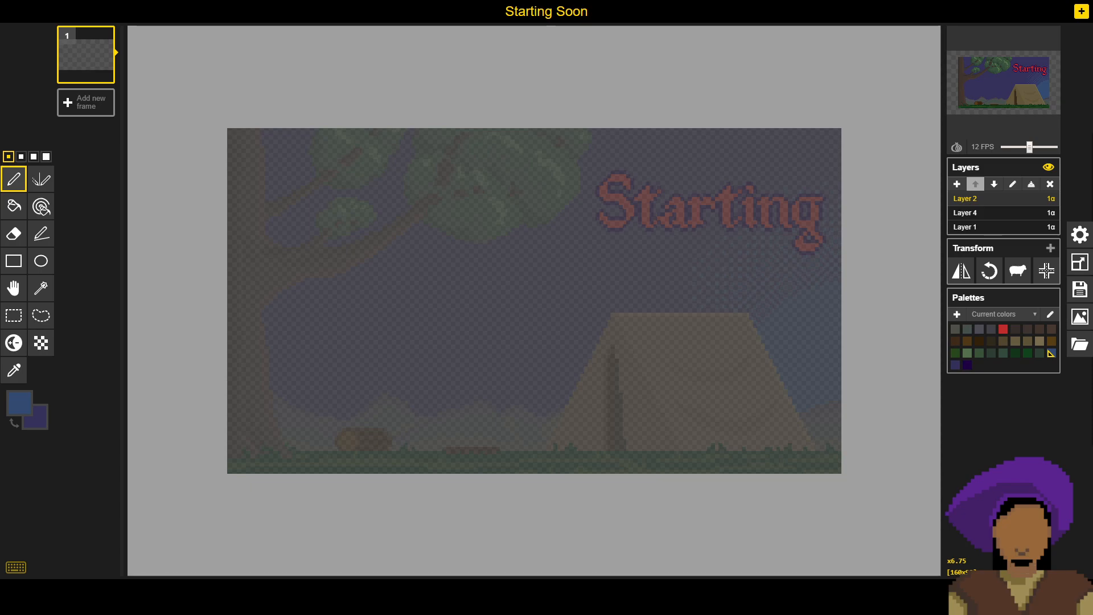
click(37, 421)
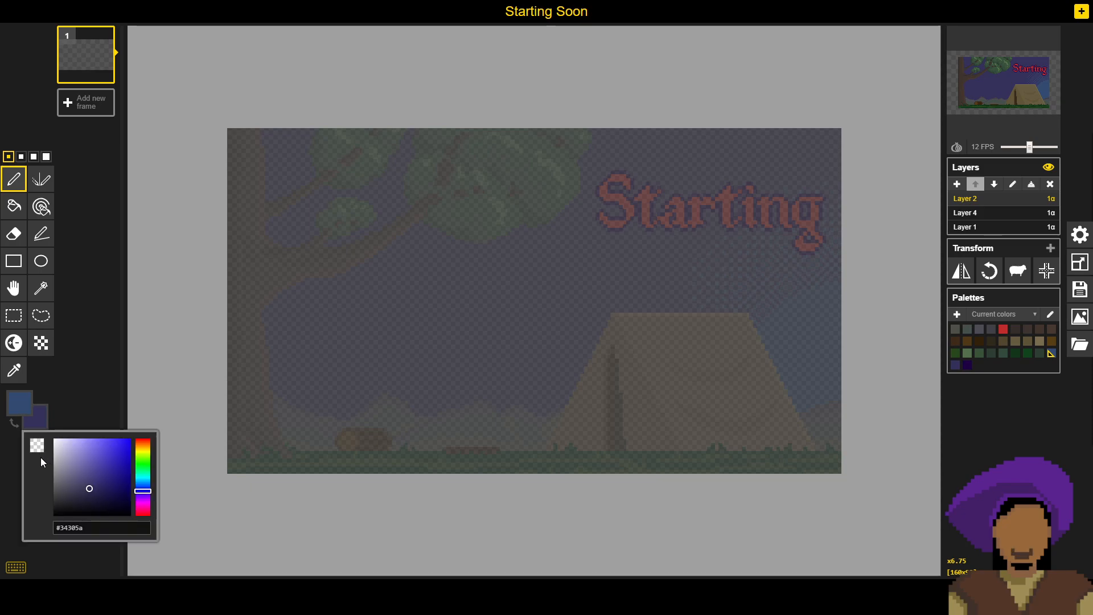
click(37, 447)
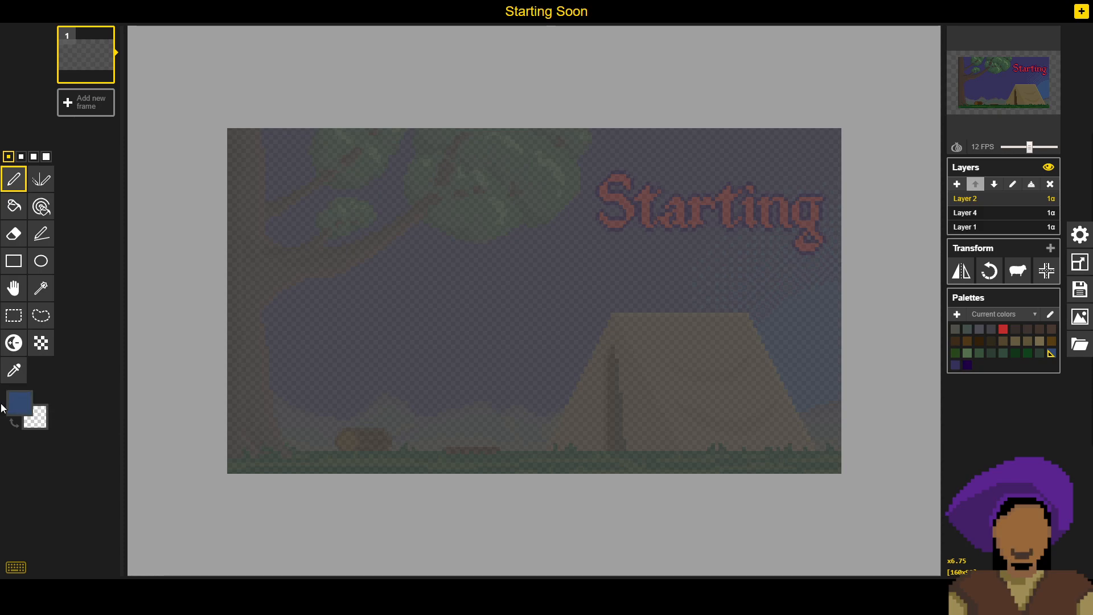
Step: Sample the red of the "Starting" lettering on Layer 4 and shift the primary color to the muted tan #9f9479
click(968, 212)
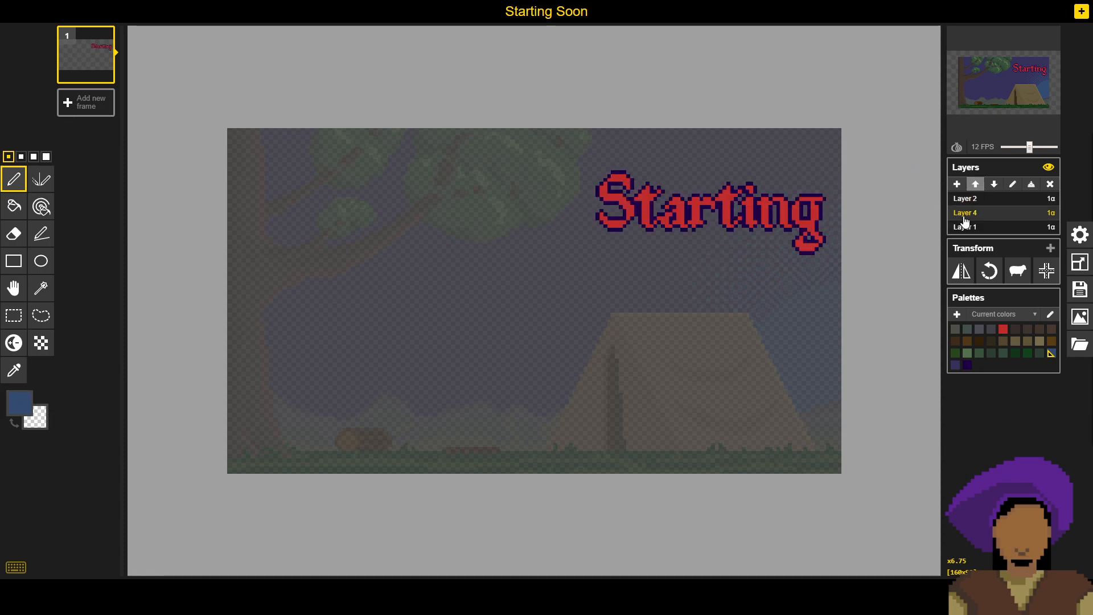
key(o)
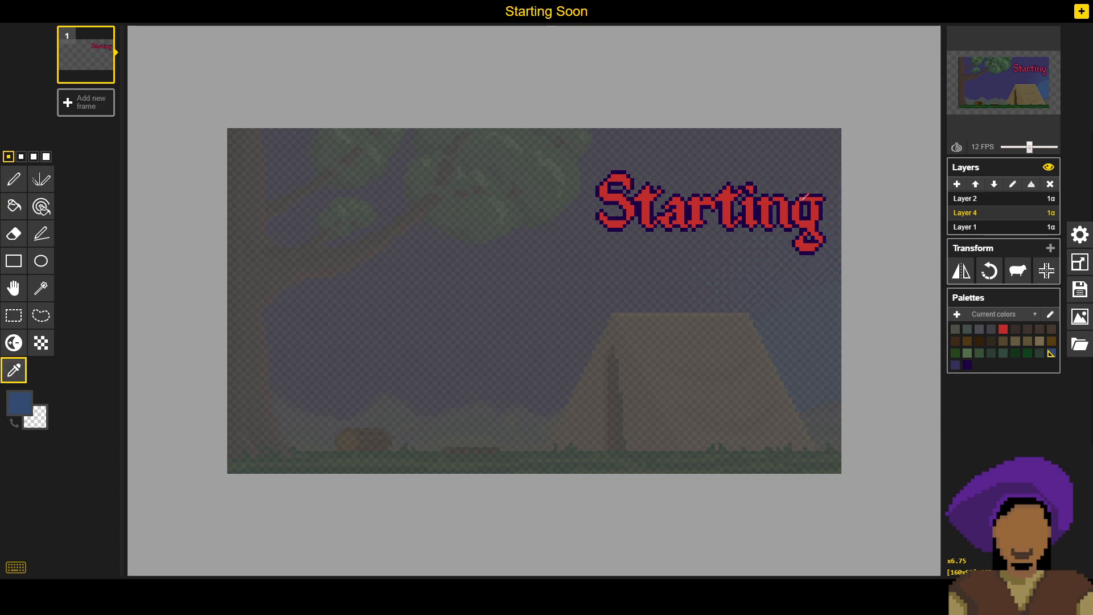
click(605, 195)
click(11, 401)
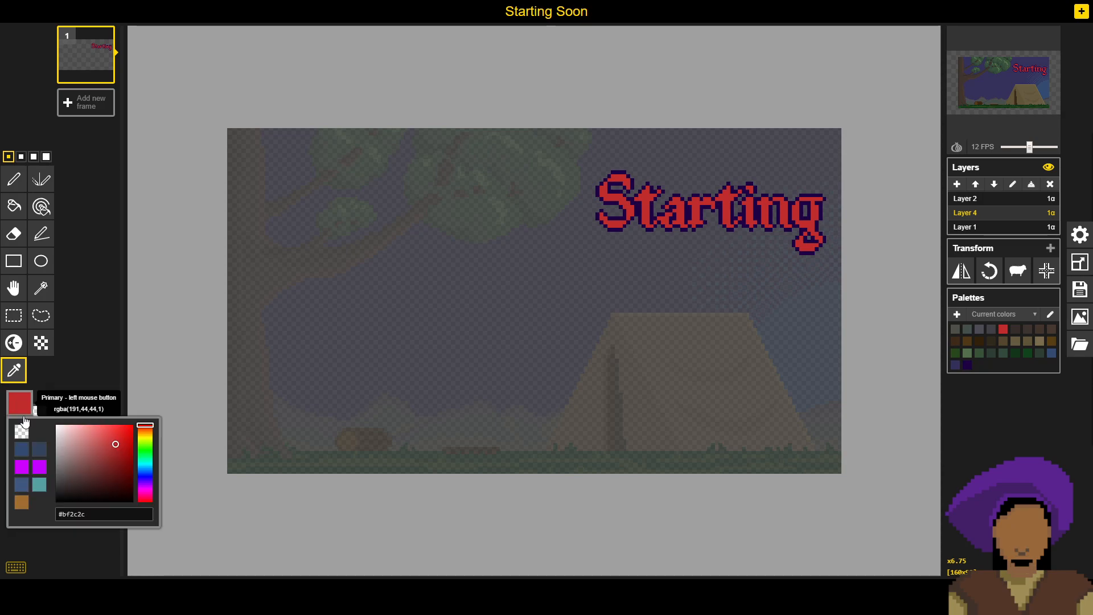
click(86, 456)
click(82, 446)
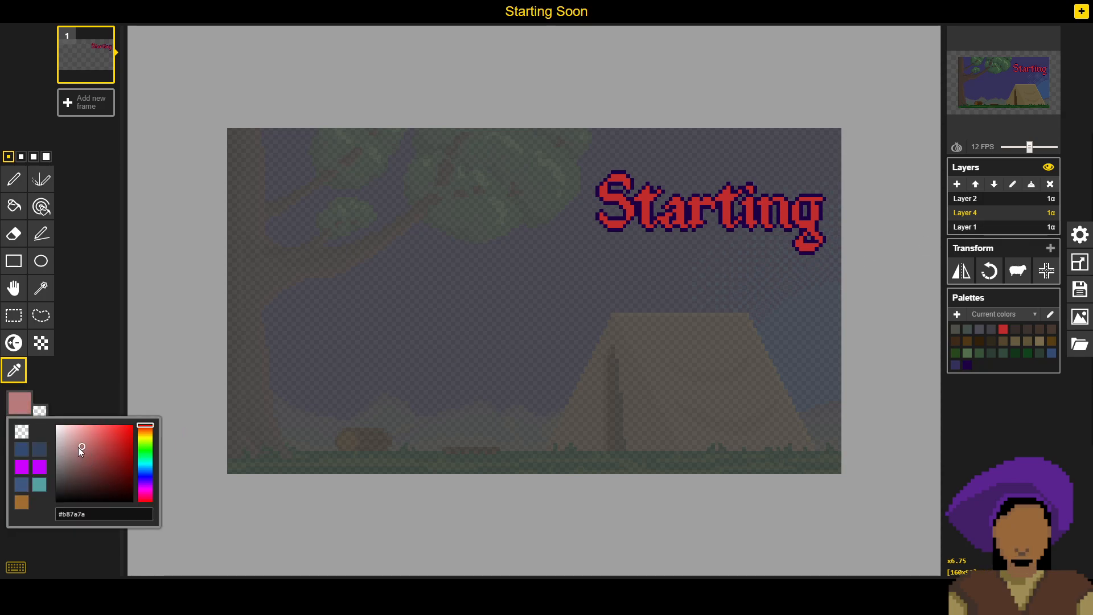
click(74, 454)
click(146, 434)
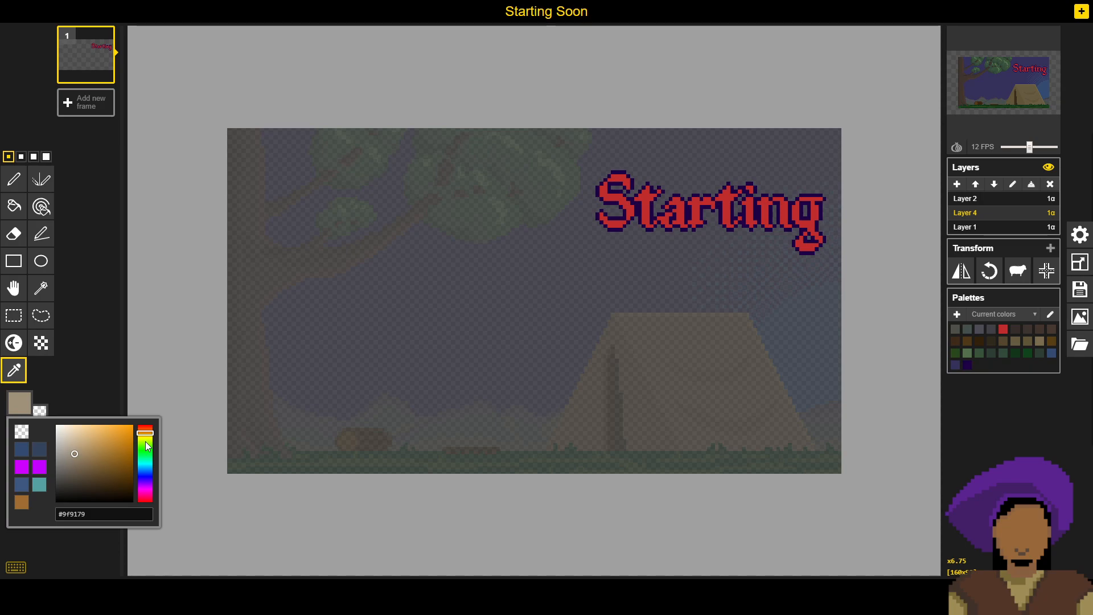
click(149, 437)
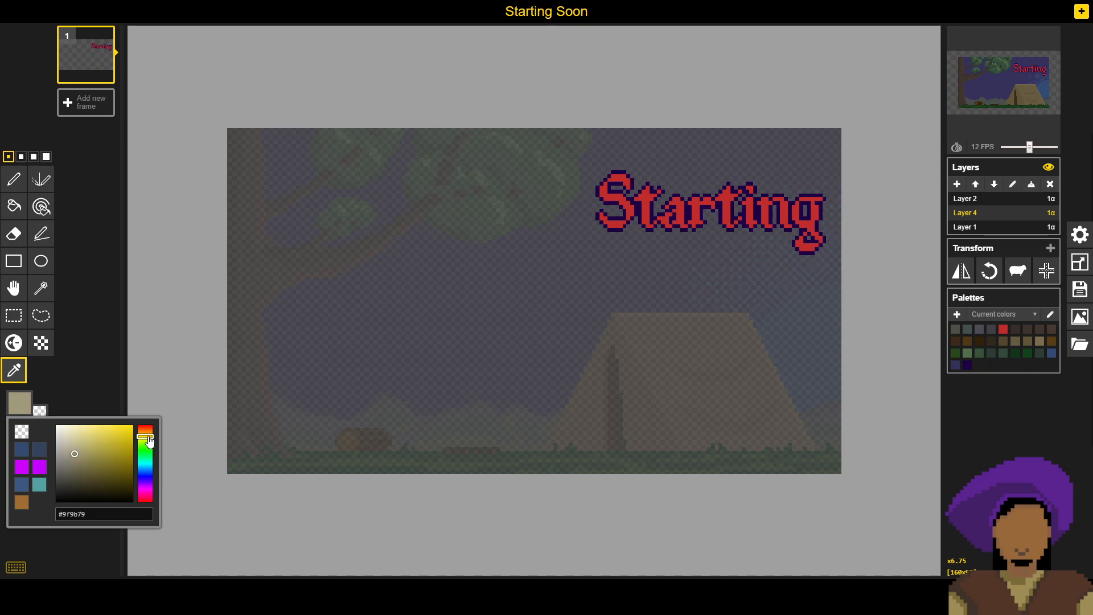
click(148, 436)
click(147, 434)
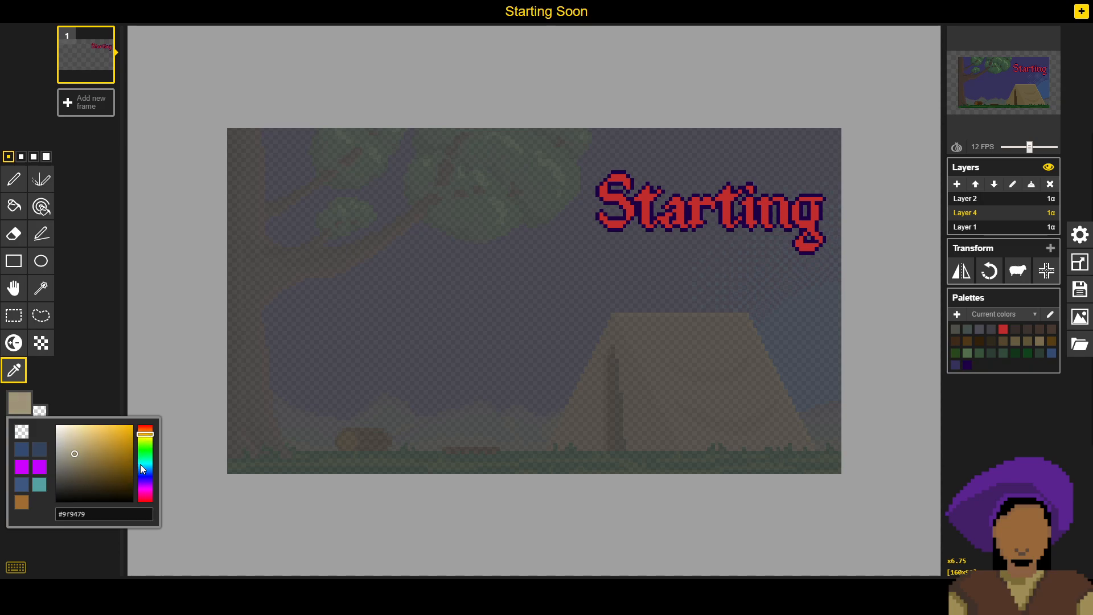
Step: Shift the hue of the primary color to the muted purple #8e799f
click(142, 467)
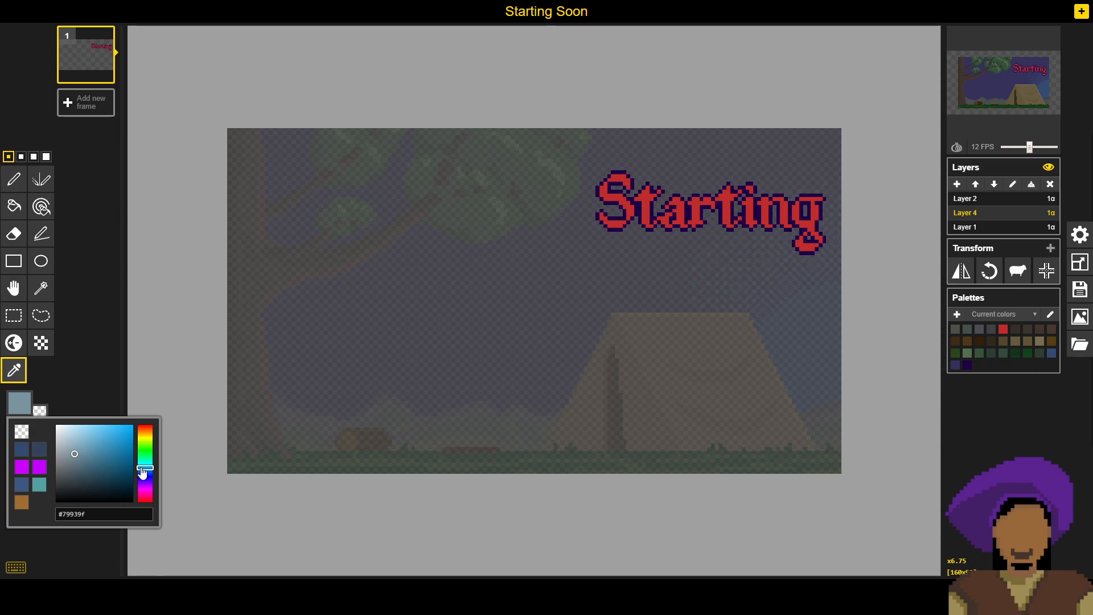
click(145, 468)
drag(144, 470, 145, 485)
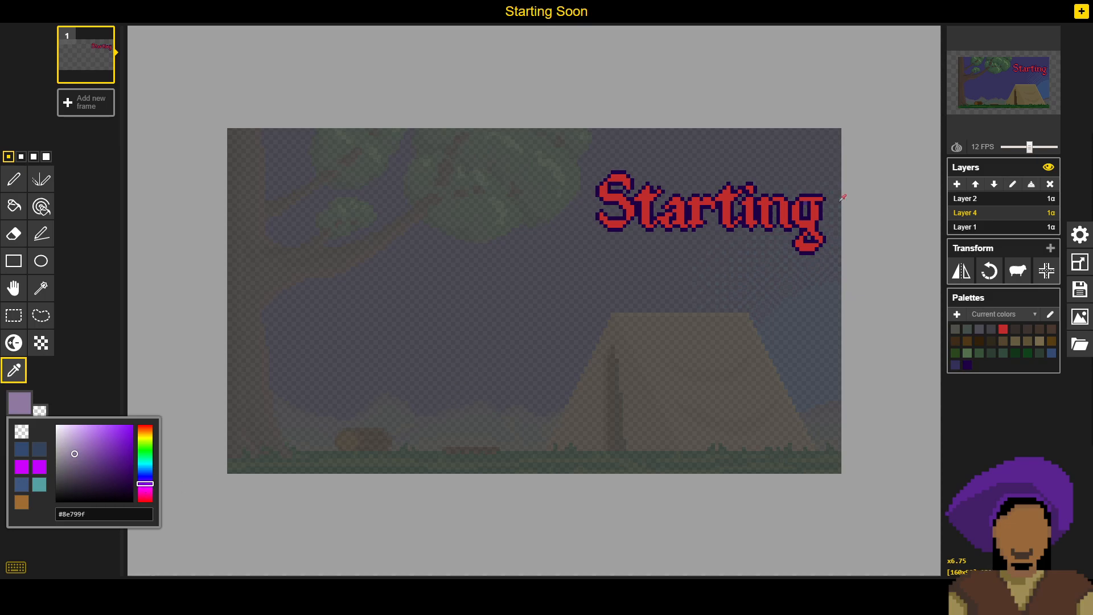
Step: Activate Layer 2 and place a few muted purple pen pixels beside and on the S of the "Starting" lettering
click(990, 200)
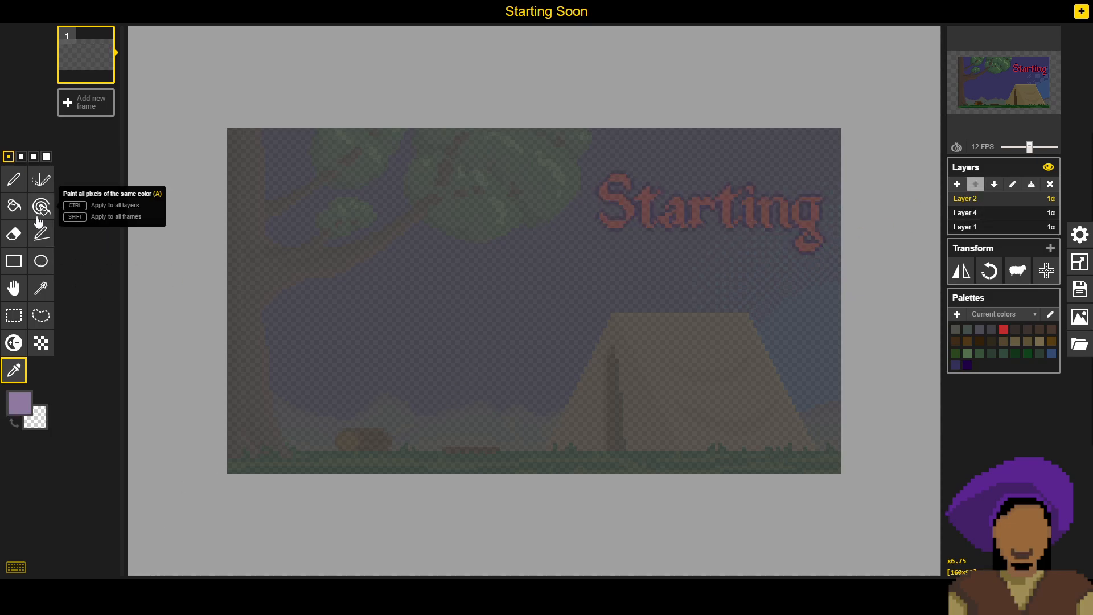
click(20, 177)
scroll(634, 165, up, 5)
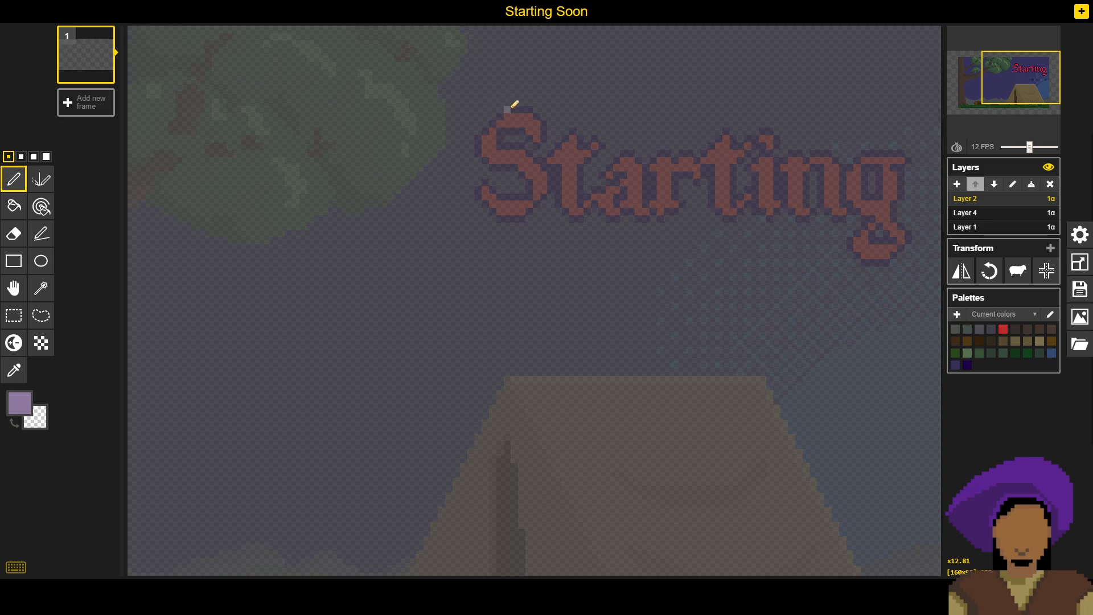
drag(471, 109, 471, 116)
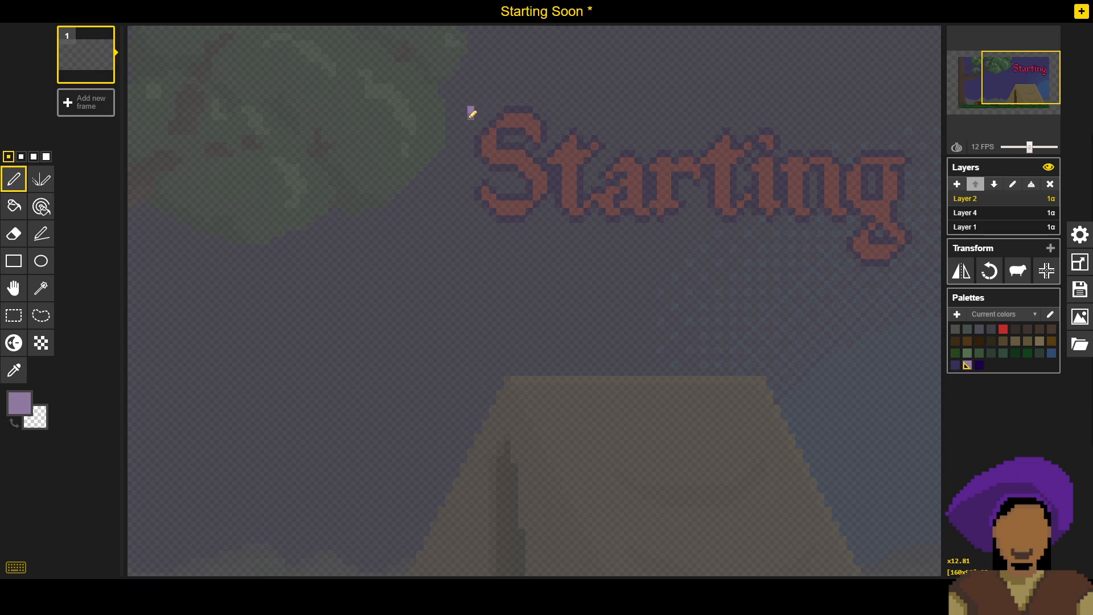
click(463, 131)
click(515, 124)
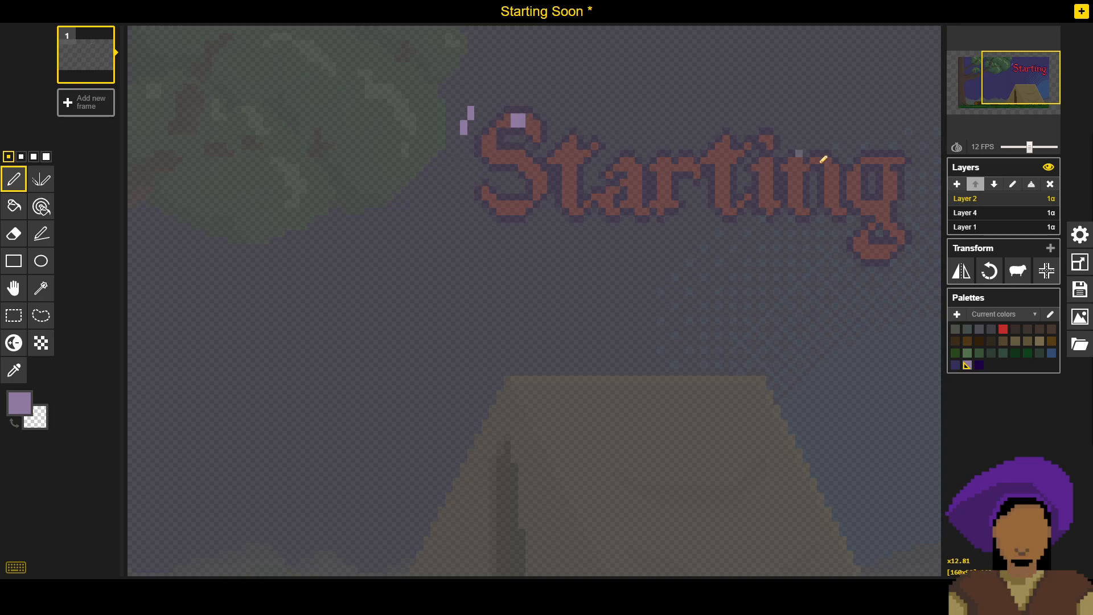
Step: Lighten the primary color from the muted purple to a pale lavender
mouse_move(1051, 44)
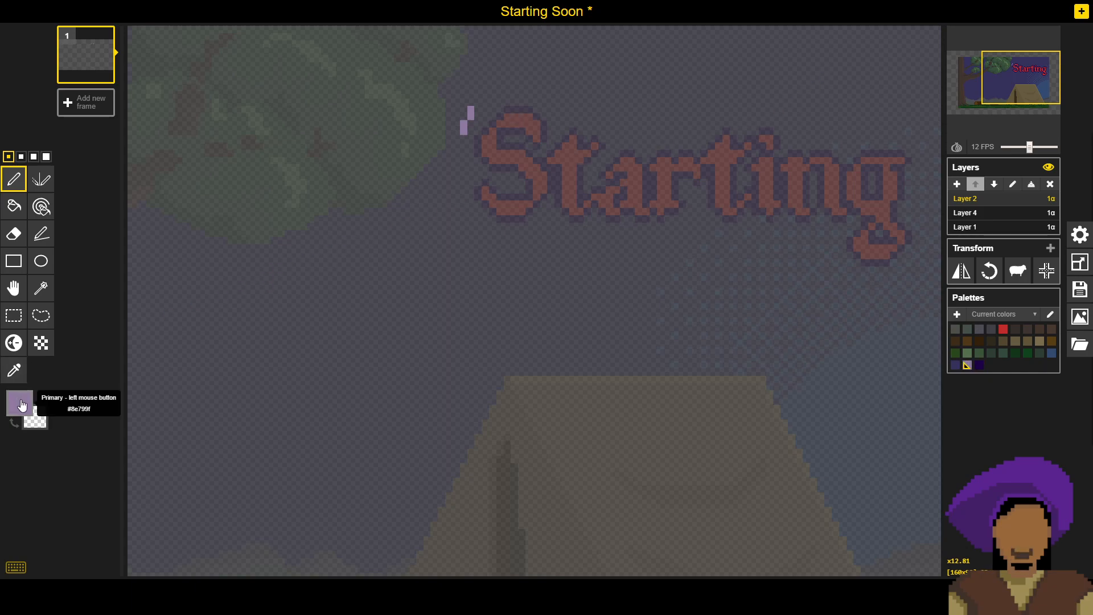
click(19, 403)
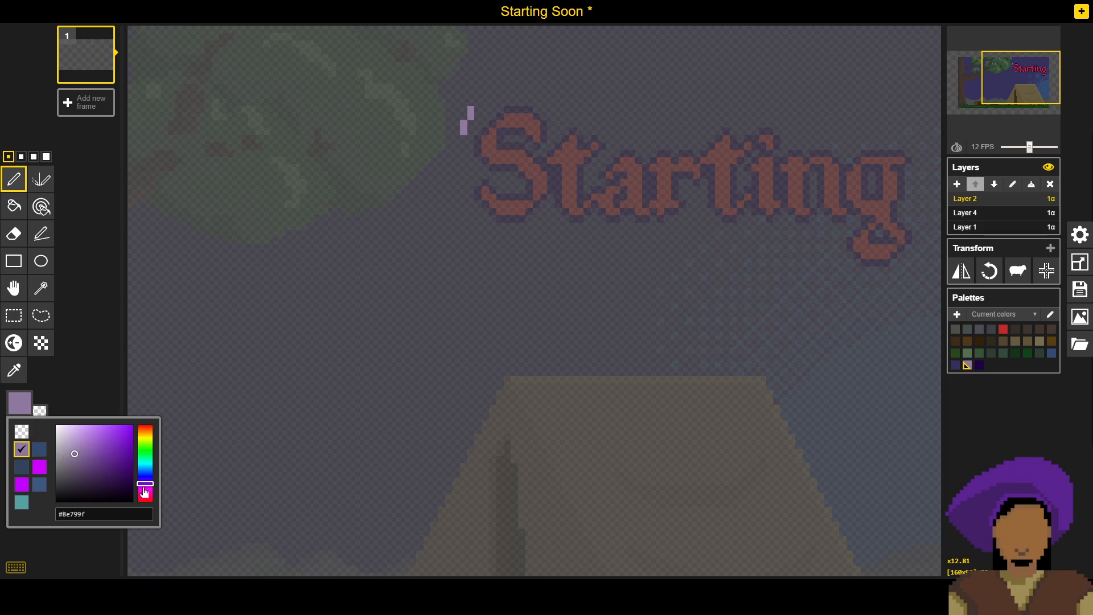
click(147, 486)
click(76, 440)
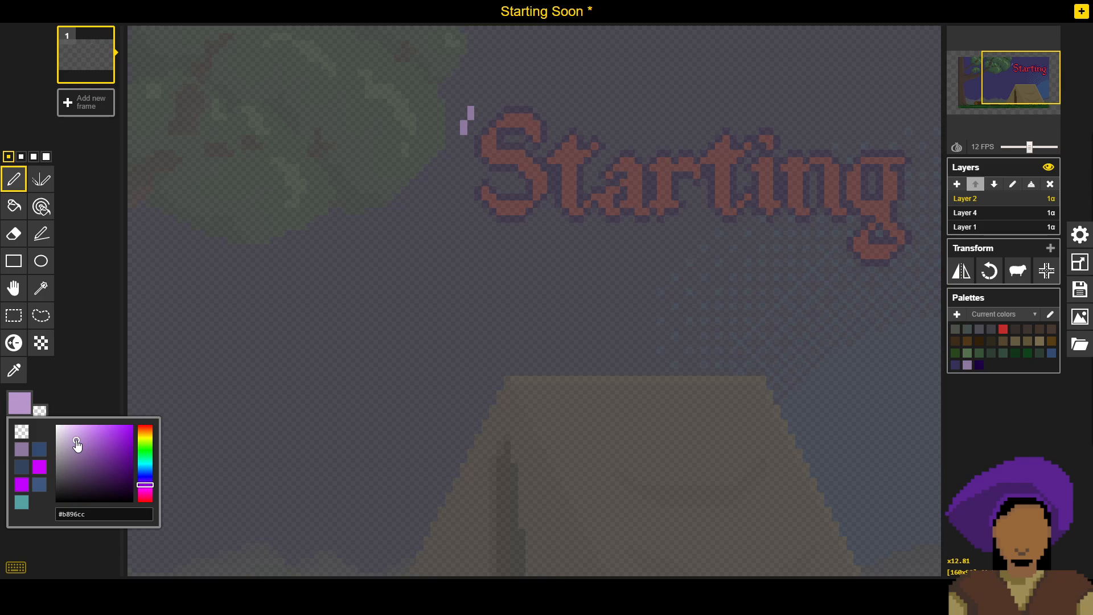
click(66, 442)
Step: Repaint the pixels beside the S in pale lavender and build them into a short slanted line, erasing the stray pixel at its lower end
drag(474, 109, 464, 133)
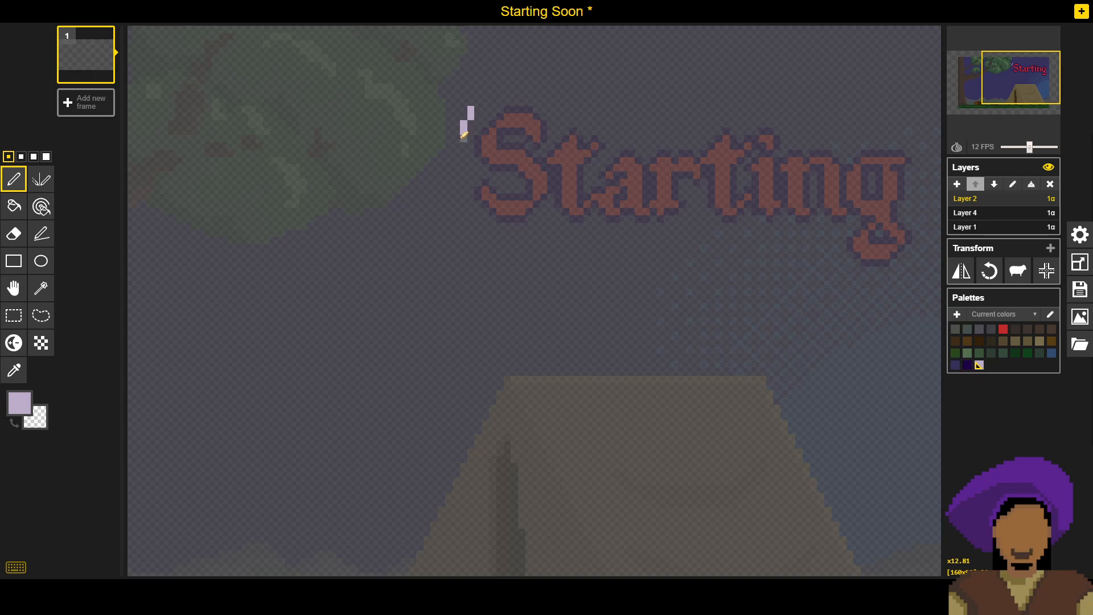
click(457, 139)
click(449, 154)
click(444, 167)
drag(477, 111, 477, 117)
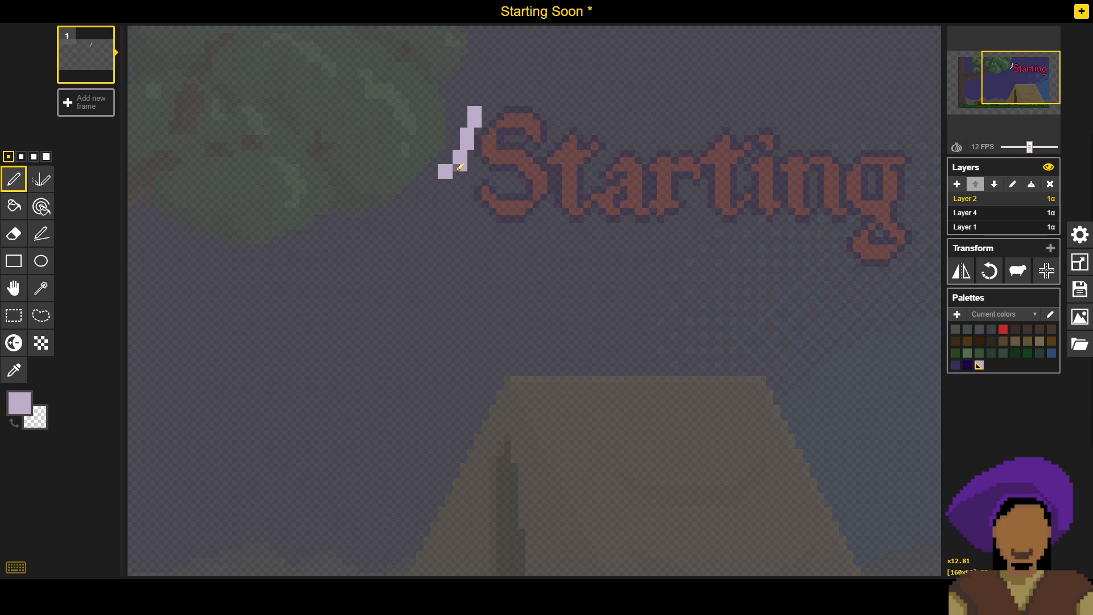
right_click(441, 168)
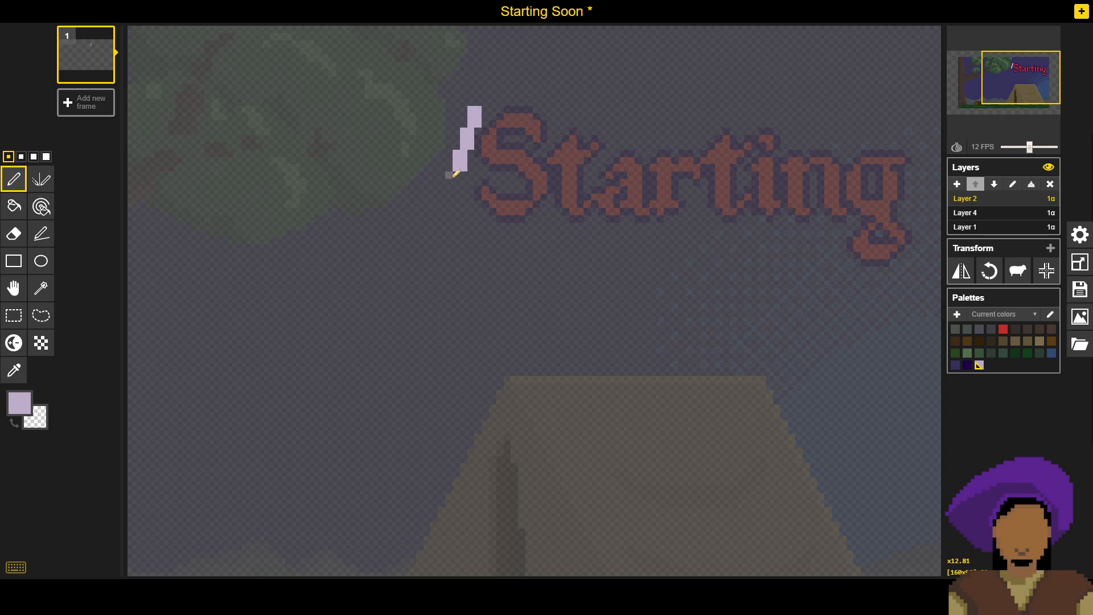
Step: Extend the stepped slanted line down and to the left, past the base of the S
drag(456, 173, 459, 187)
drag(450, 201, 449, 205)
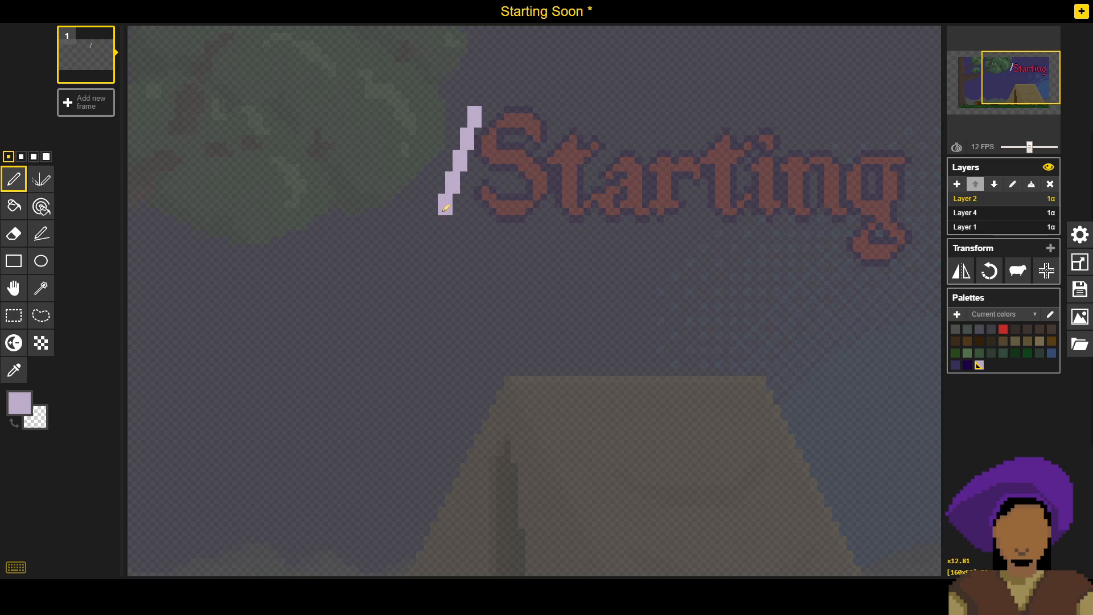
click(442, 219)
click(435, 218)
click(442, 227)
click(441, 233)
click(442, 232)
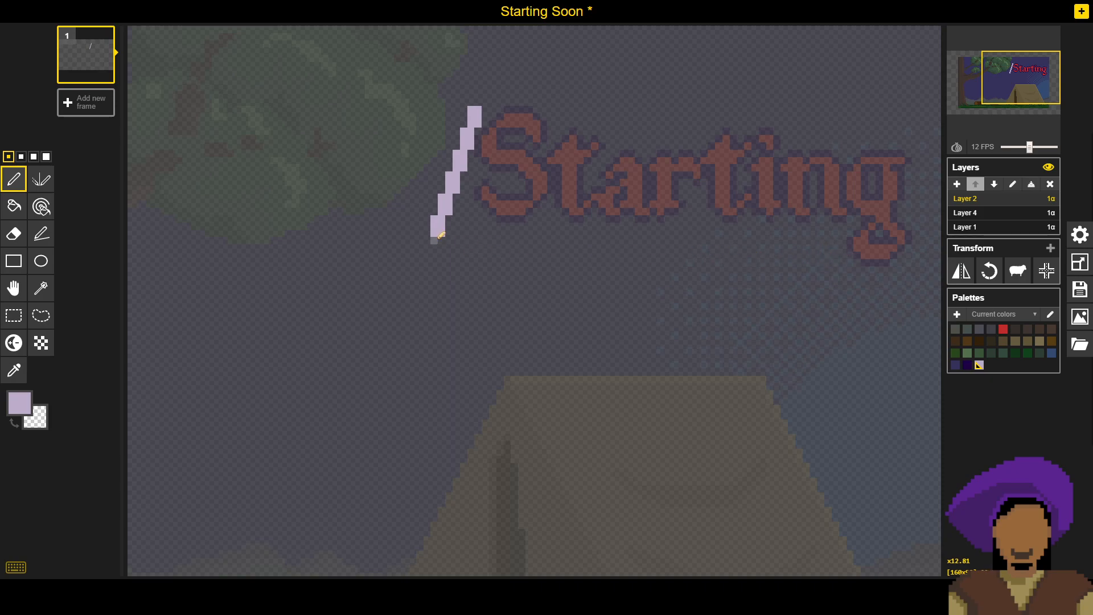
Step: Try a straight horizontal lavender stroke beneath the lettering, from the tail of the g to below the slanted line
click(41, 233)
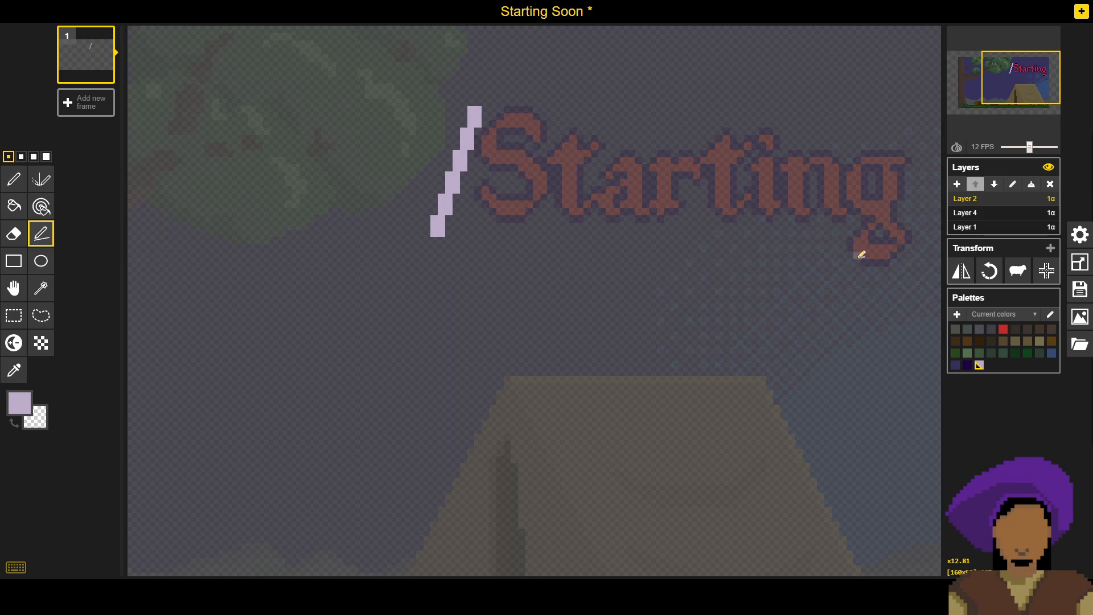
drag(863, 254, 438, 255)
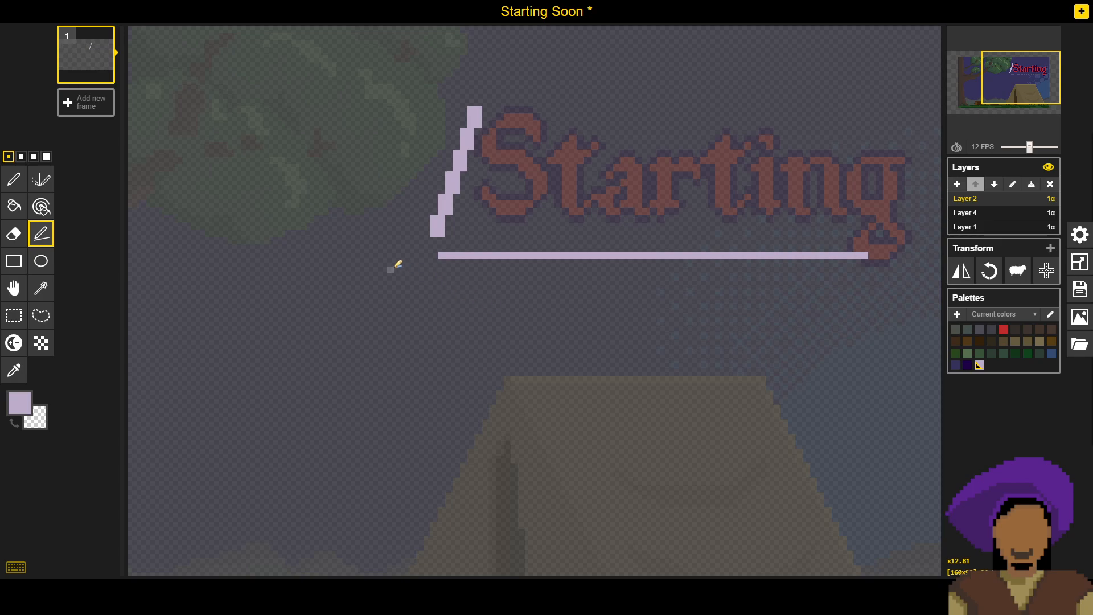
click(19, 188)
key(ctrl+z)
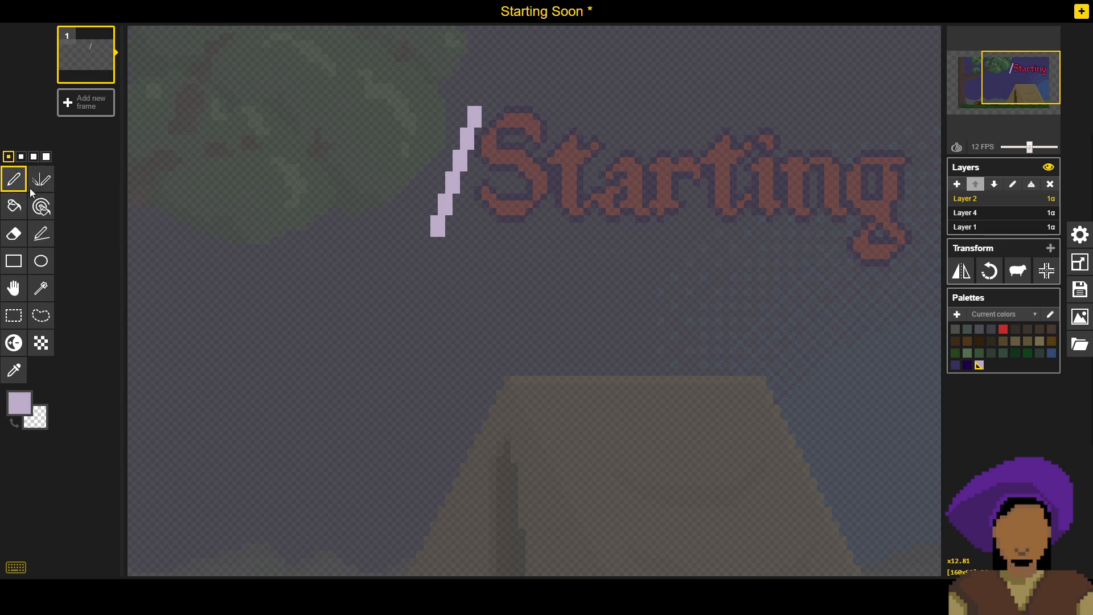
Step: Lengthen the slanted line with the pen down to the level of the g's tail
click(428, 247)
click(435, 254)
Step: Try a horizontal stroke from the foot of the slanted line across to the tail of the g
click(41, 233)
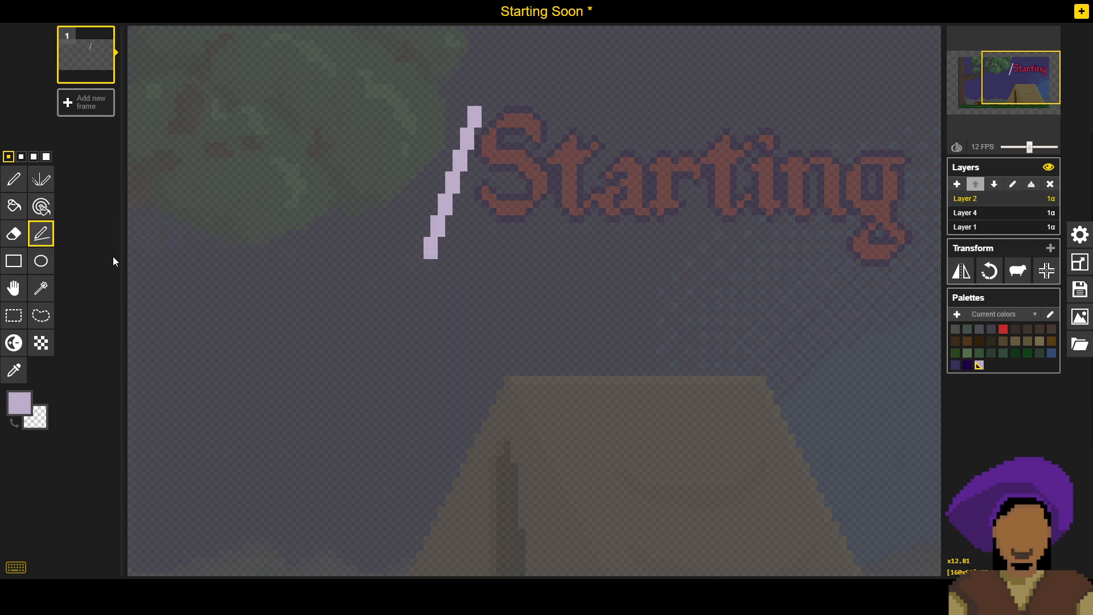
drag(437, 252, 868, 254)
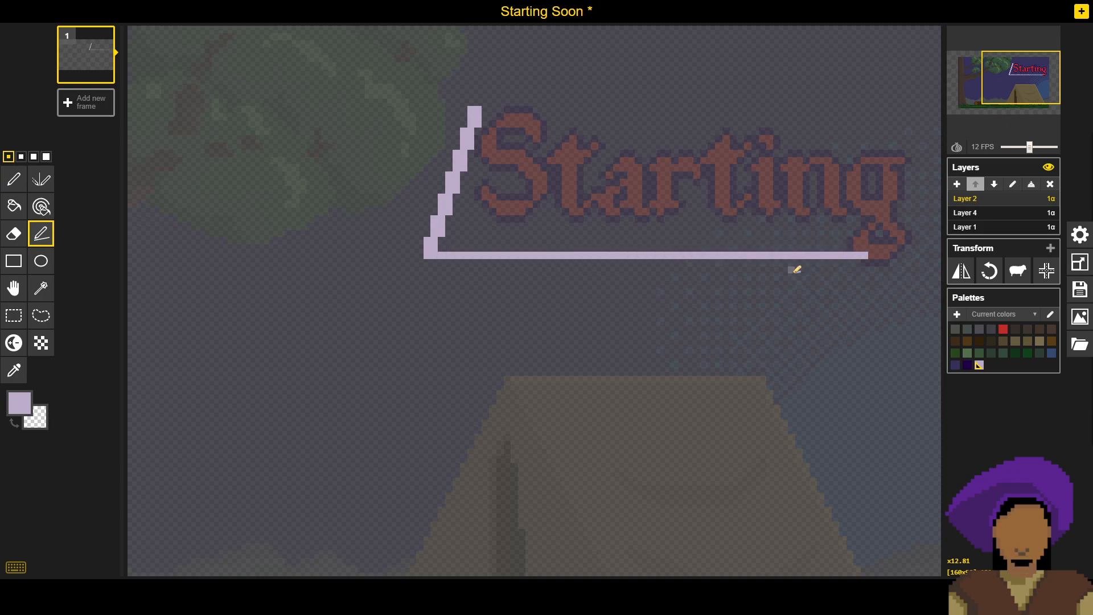
key(ctrl+z)
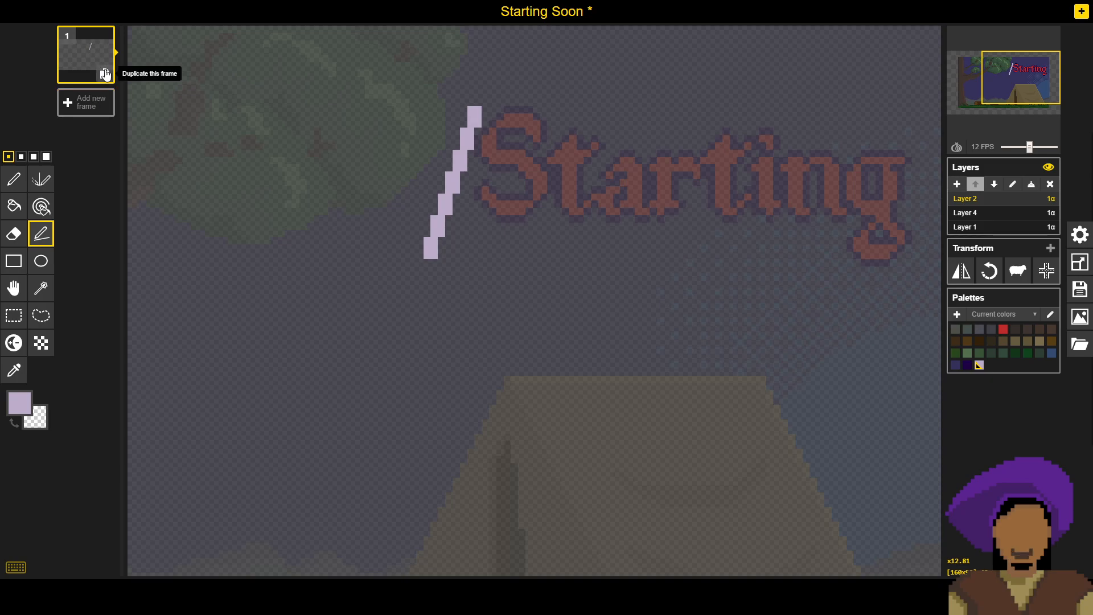
Step: Duplicate the frame with the slanted line and check Layers 4 and 1 in the copy before returning to Layer 2
click(105, 75)
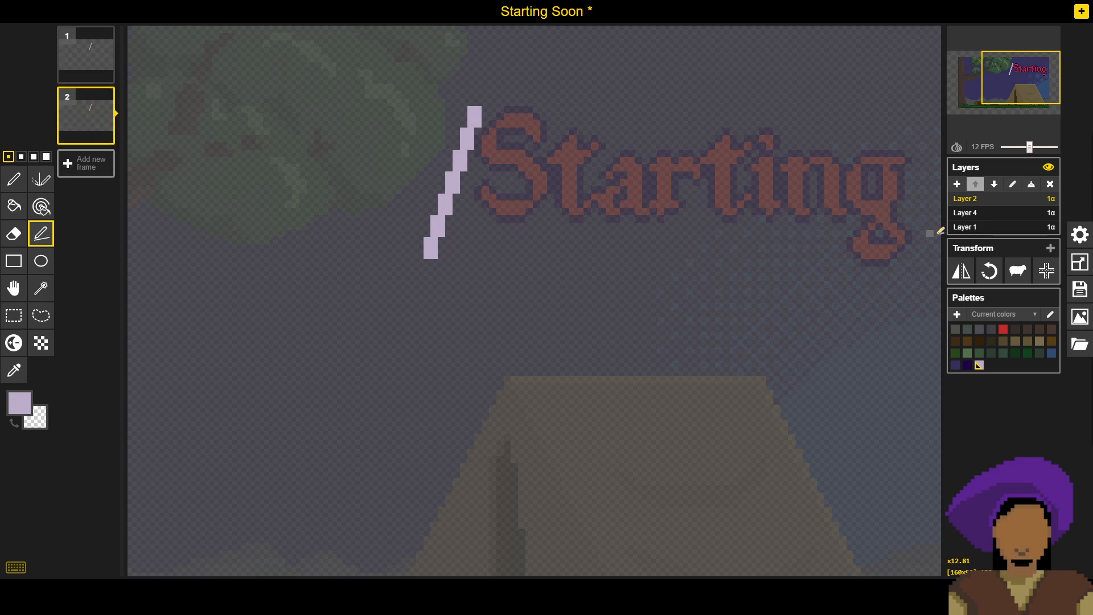
click(971, 213)
click(977, 228)
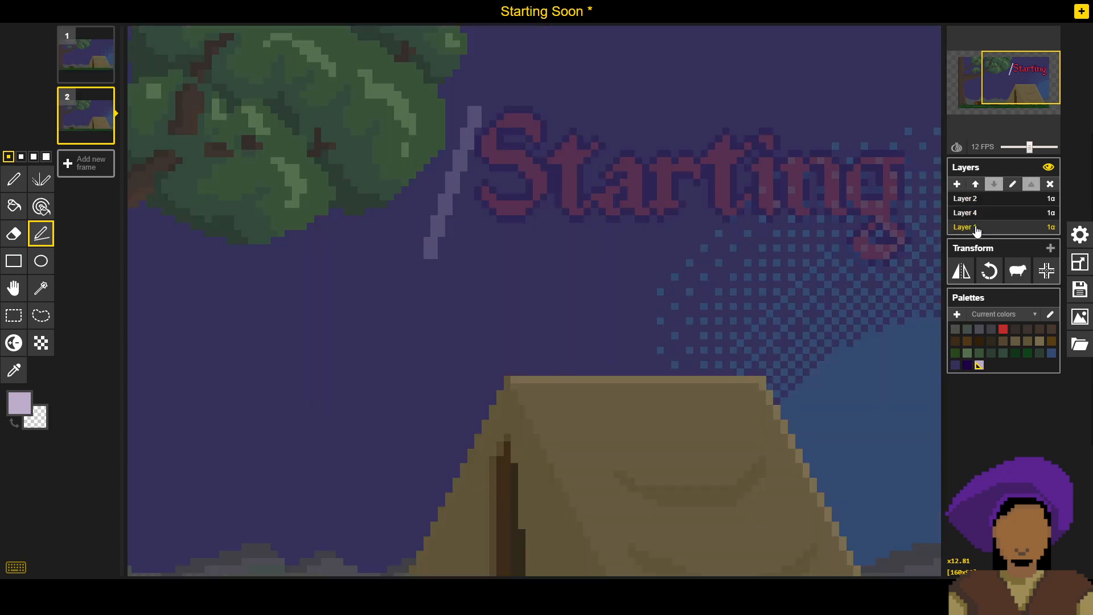
click(973, 213)
click(974, 199)
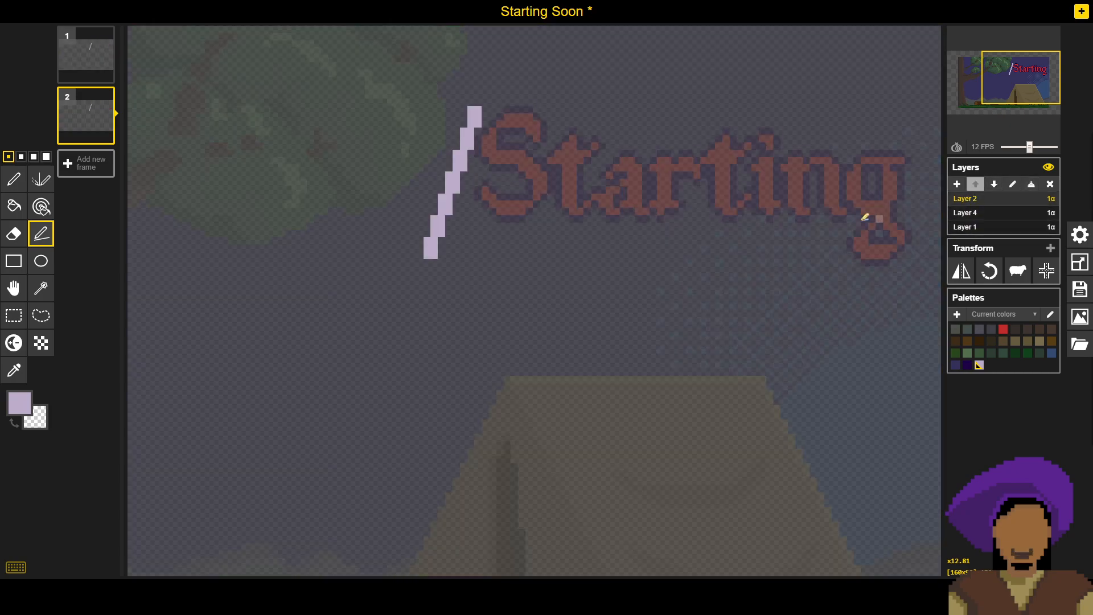
Step: Go to frame 1, set the pen to its largest size and clear the slanted line from Layer 2
click(87, 56)
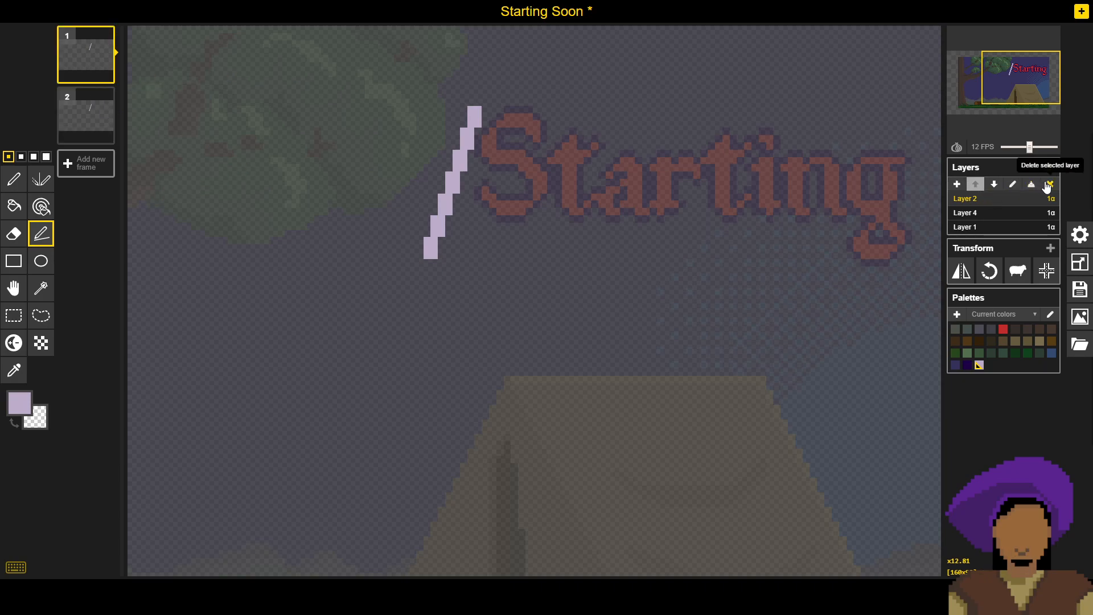
click(46, 160)
click(14, 179)
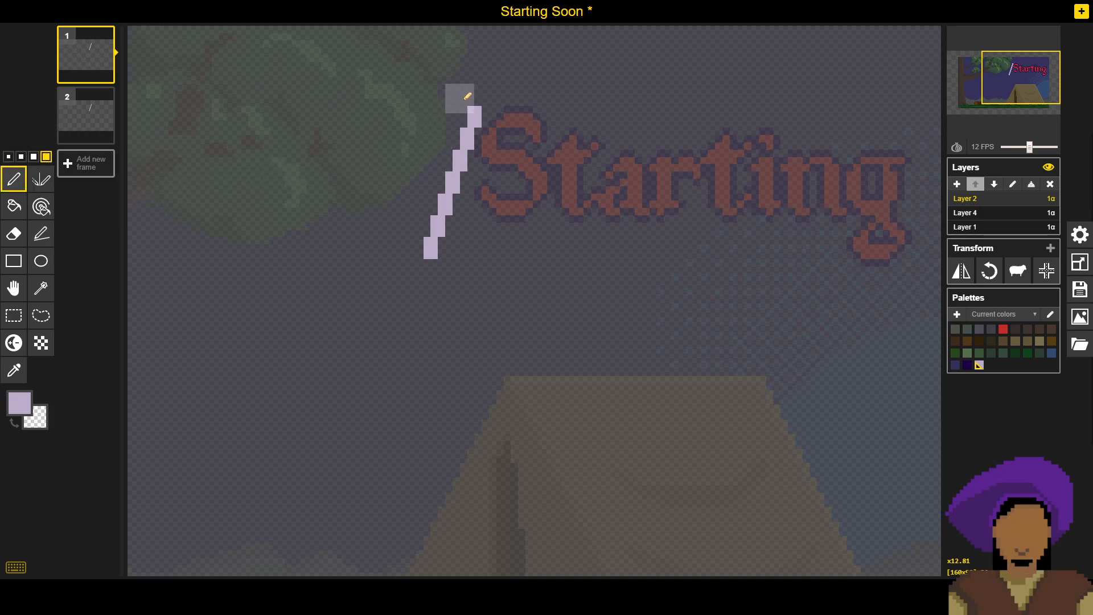
key(ctrl+z)
key(ctrl+z)
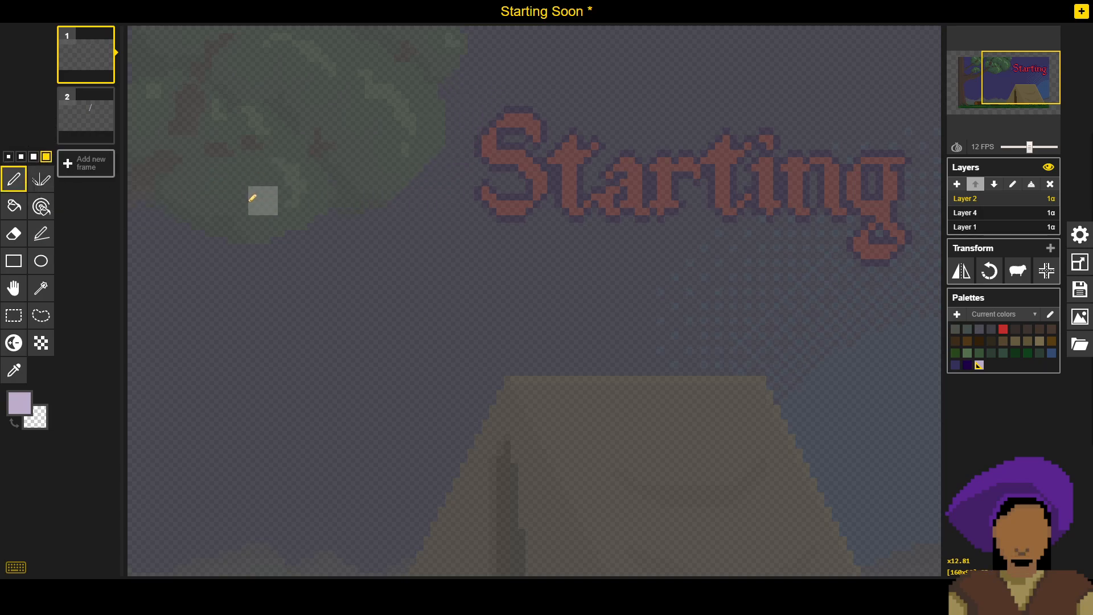
Step: Duplicate the cleared frame 1 three times and lower the animation speed to 4 FPS
mouse_move(108, 44)
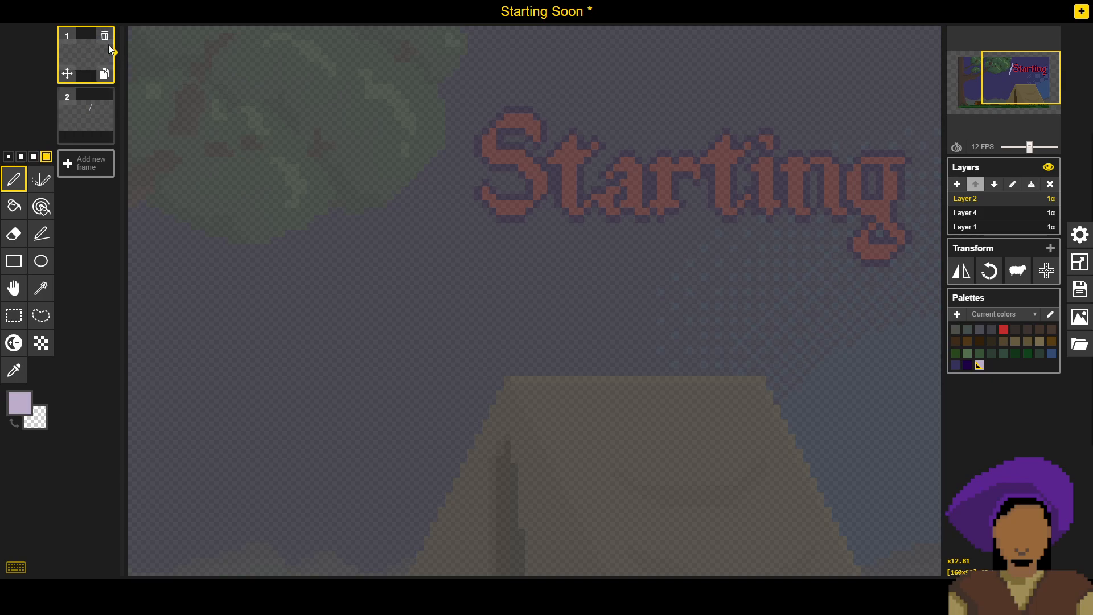
click(104, 74)
click(104, 74)
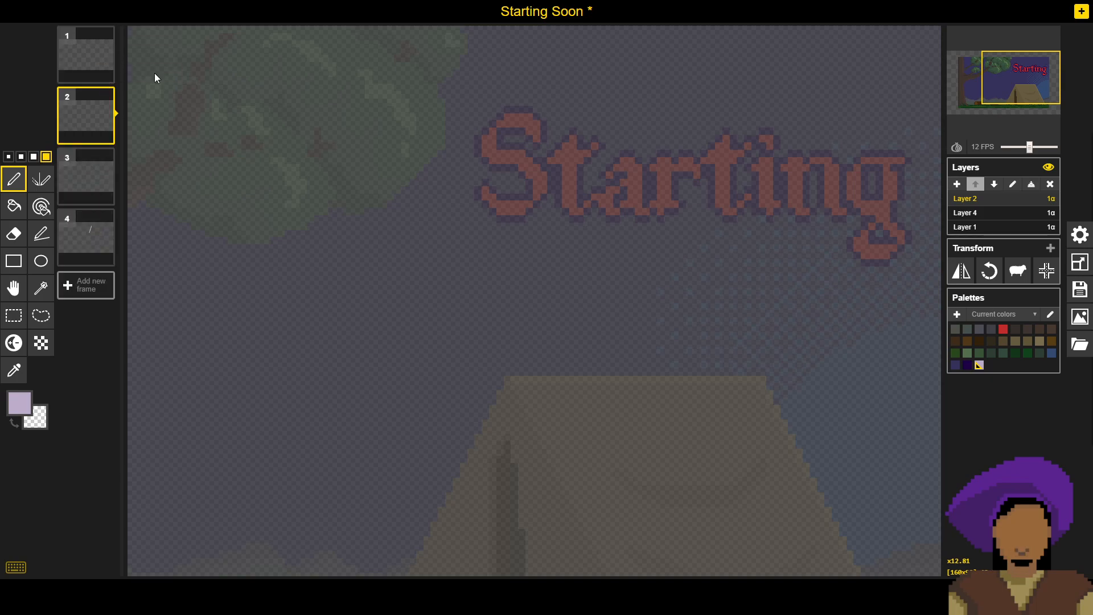
click(1012, 147)
drag(1013, 148, 1014, 148)
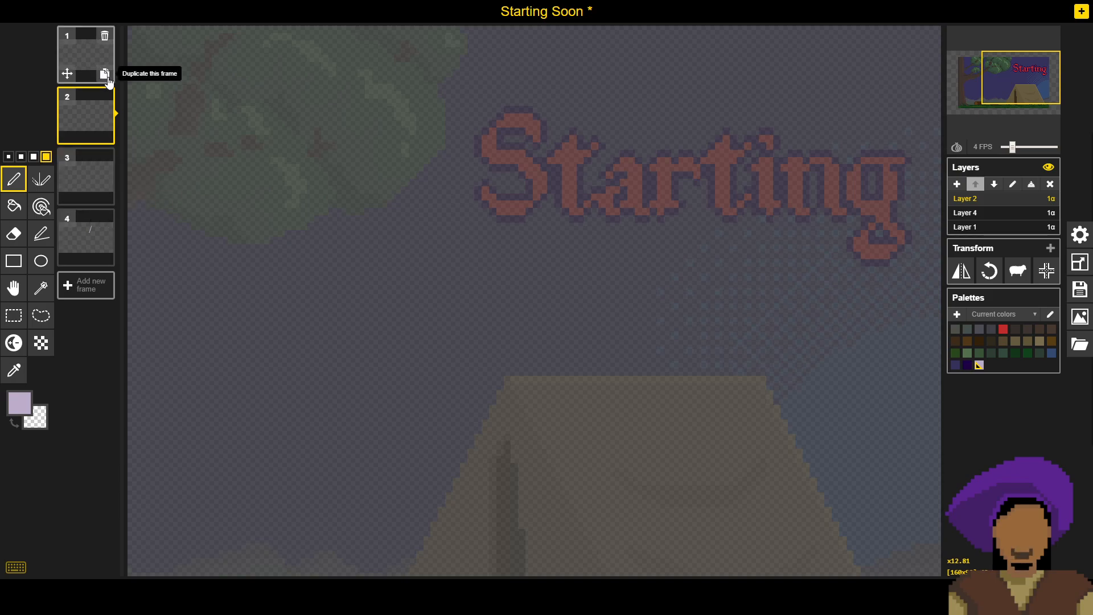
click(104, 74)
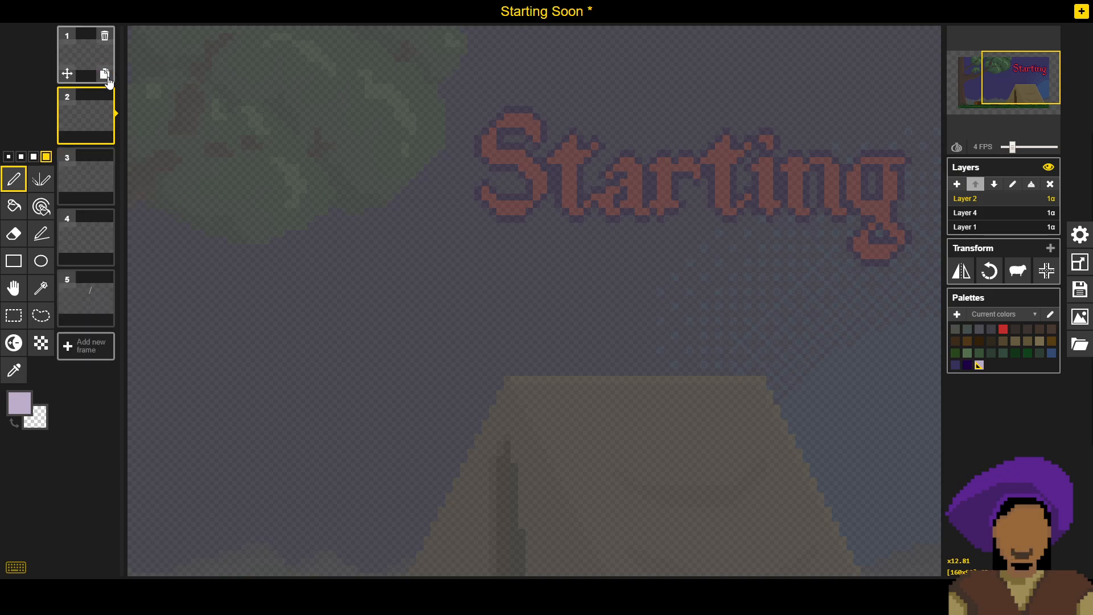
Step: Move the slanted line on frame 5 two pixels to the right, onto the edge of the S
click(107, 297)
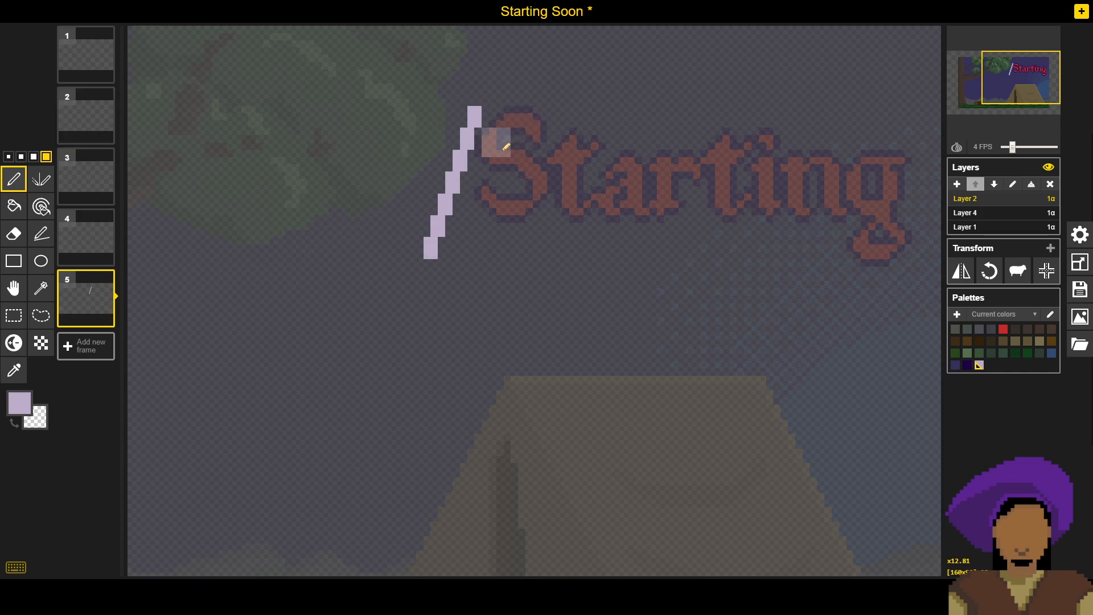
mouse_move(57, 218)
click(14, 287)
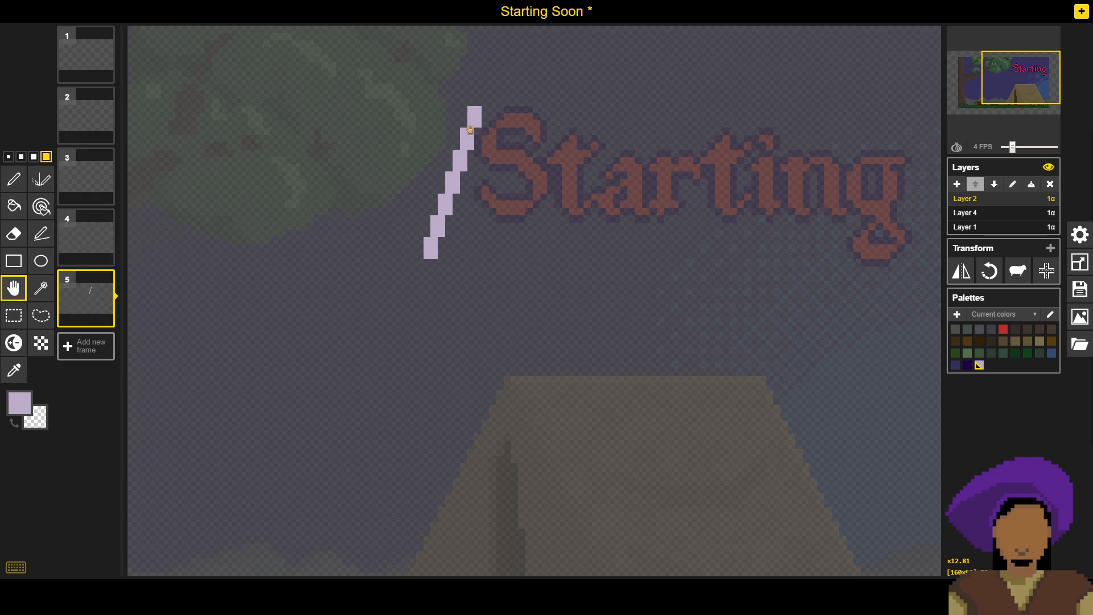
drag(472, 130, 487, 130)
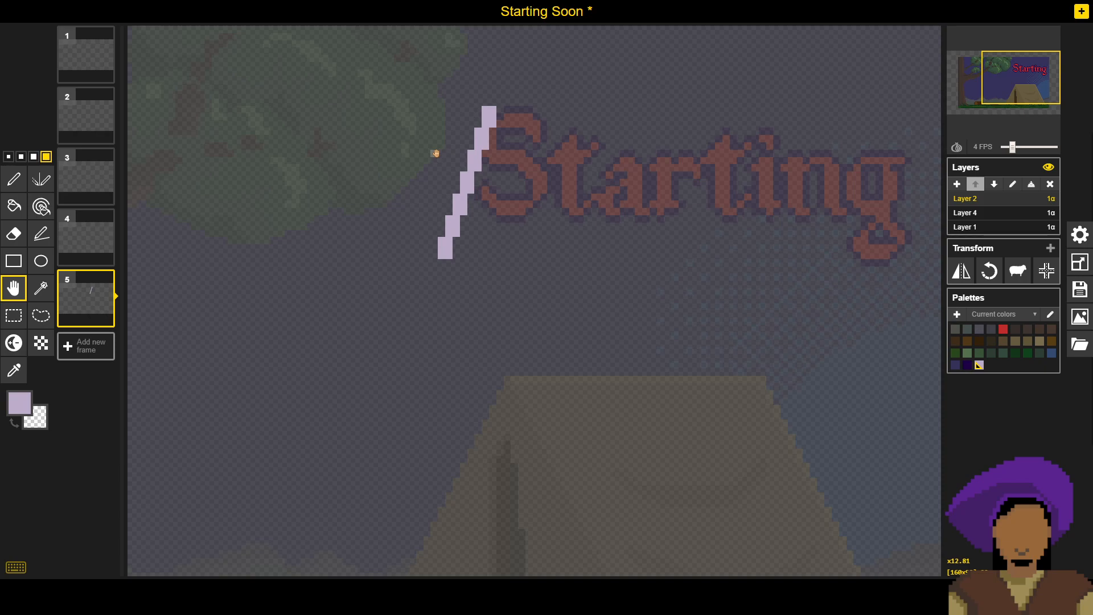
Step: Check the slanted line against the lettering on Layer 4, set the pen to its smallest size and duplicate frame 5
scroll(493, 140, up, 3)
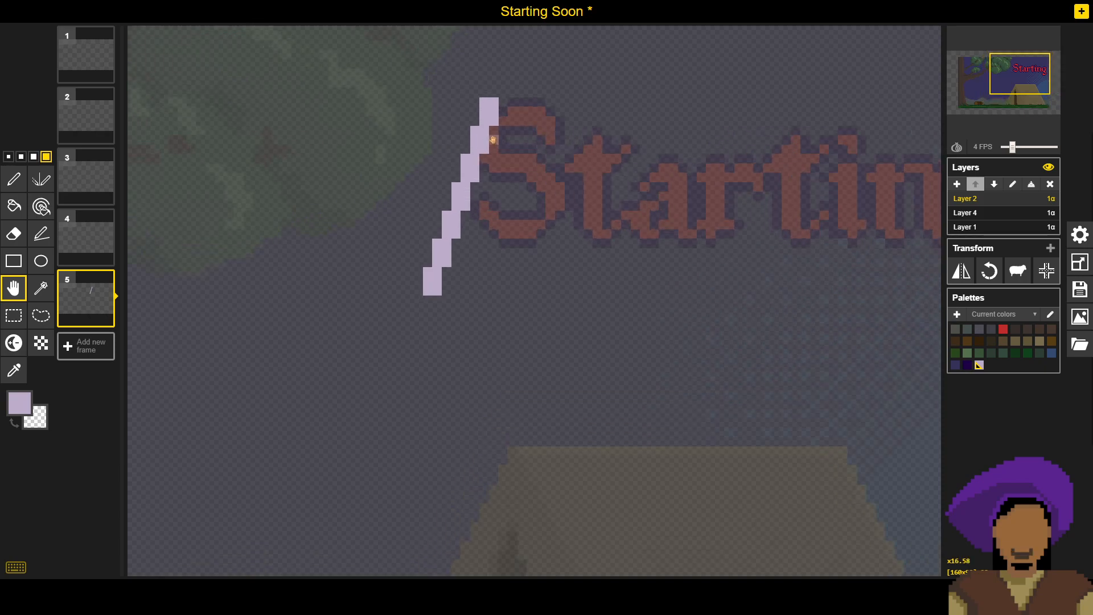
click(977, 212)
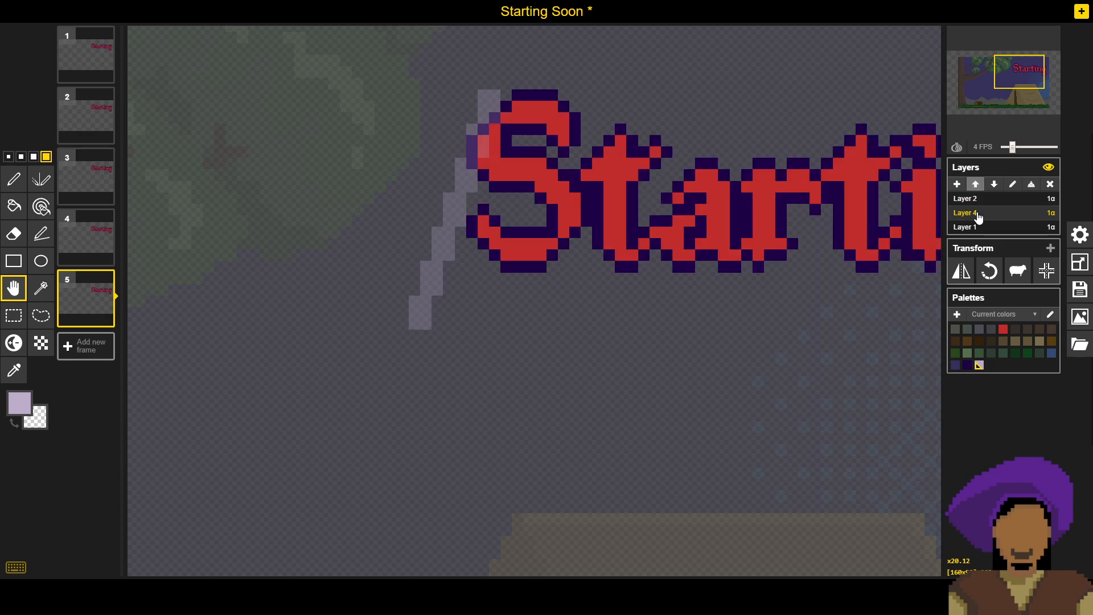
click(14, 179)
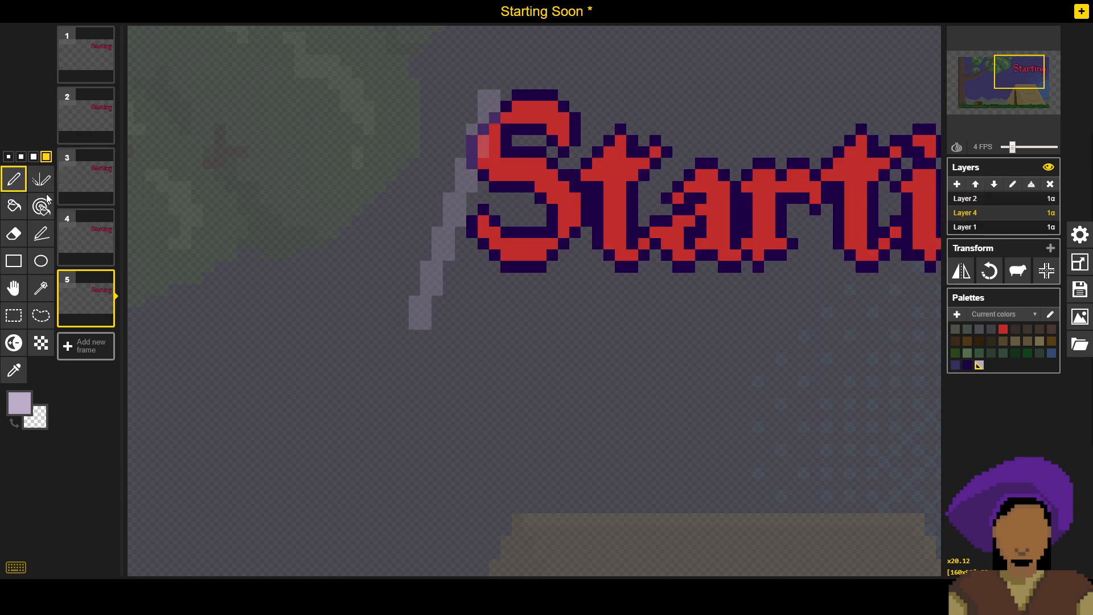
click(997, 203)
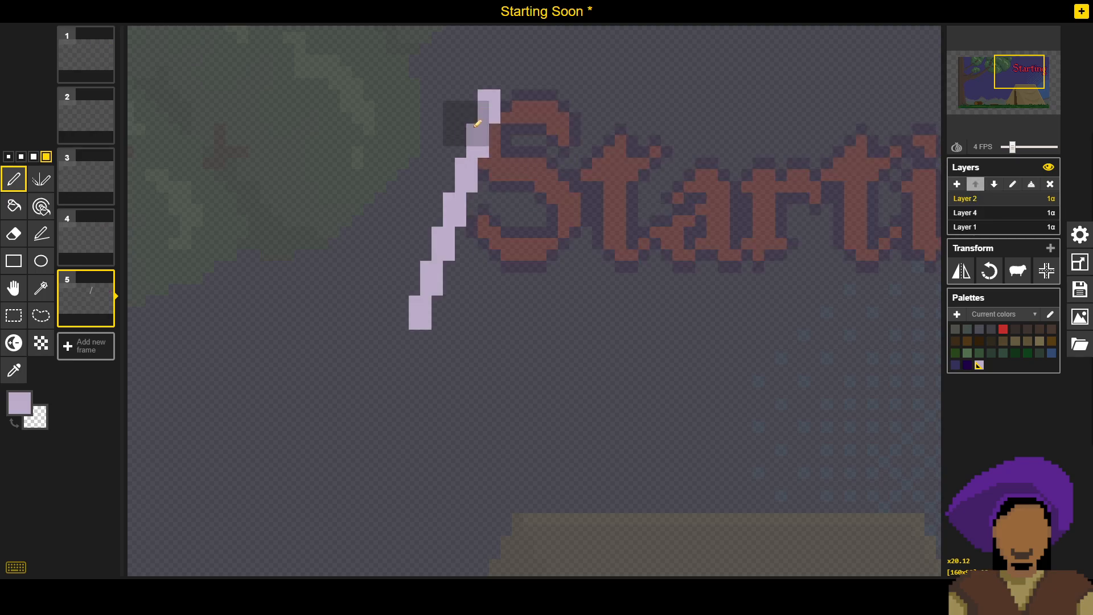
click(9, 157)
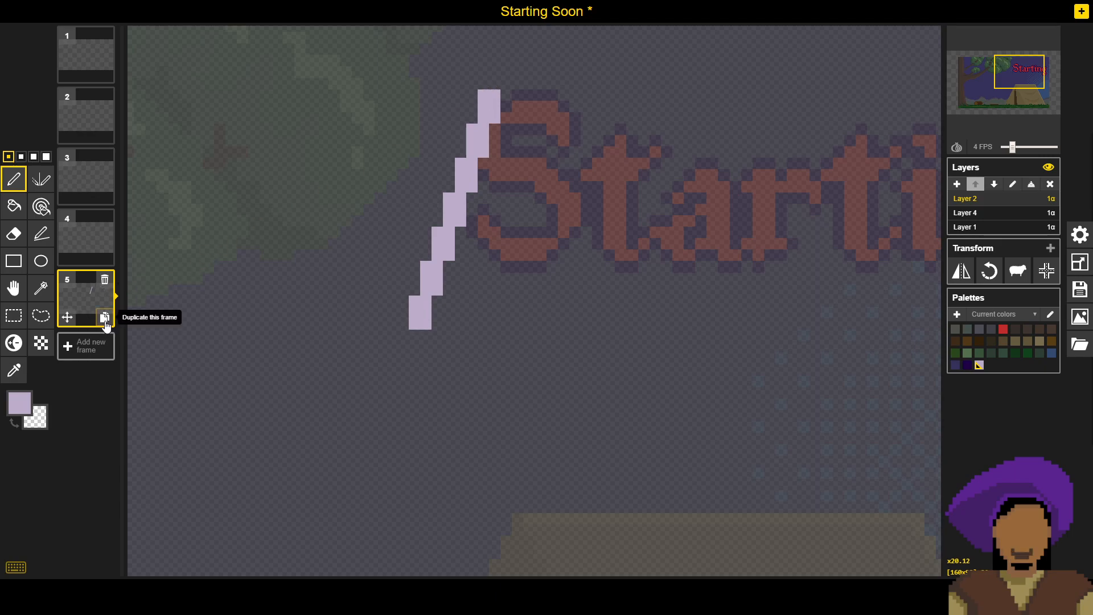
click(105, 321)
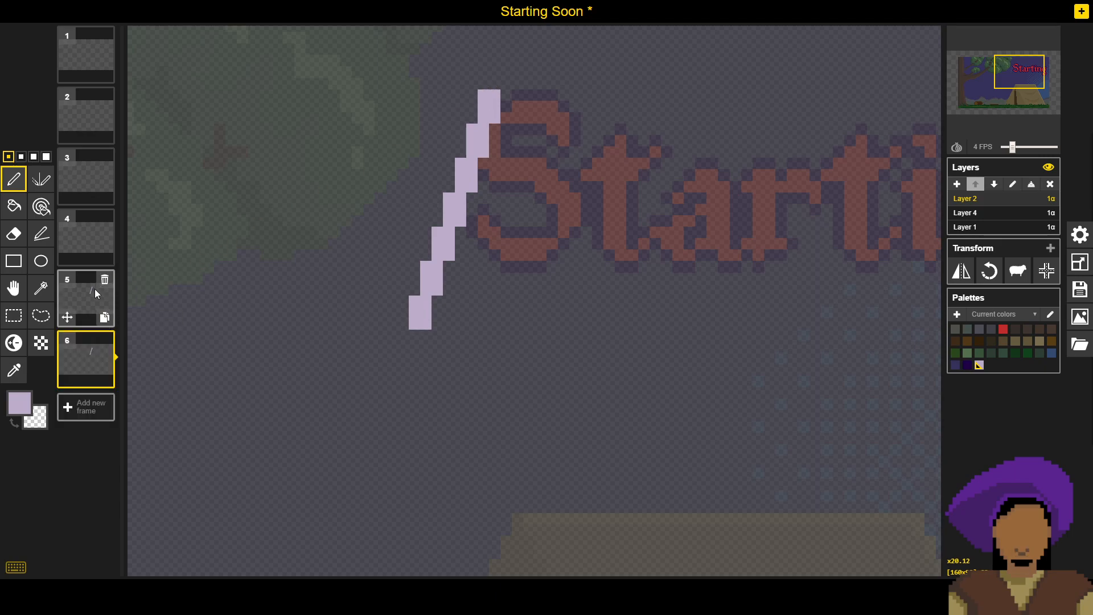
Step: Erase the slanted line from Layer 2 of frame 5, keeping only a small highlight on the S's upper-left curve
click(89, 300)
right_click(486, 105)
click(495, 105)
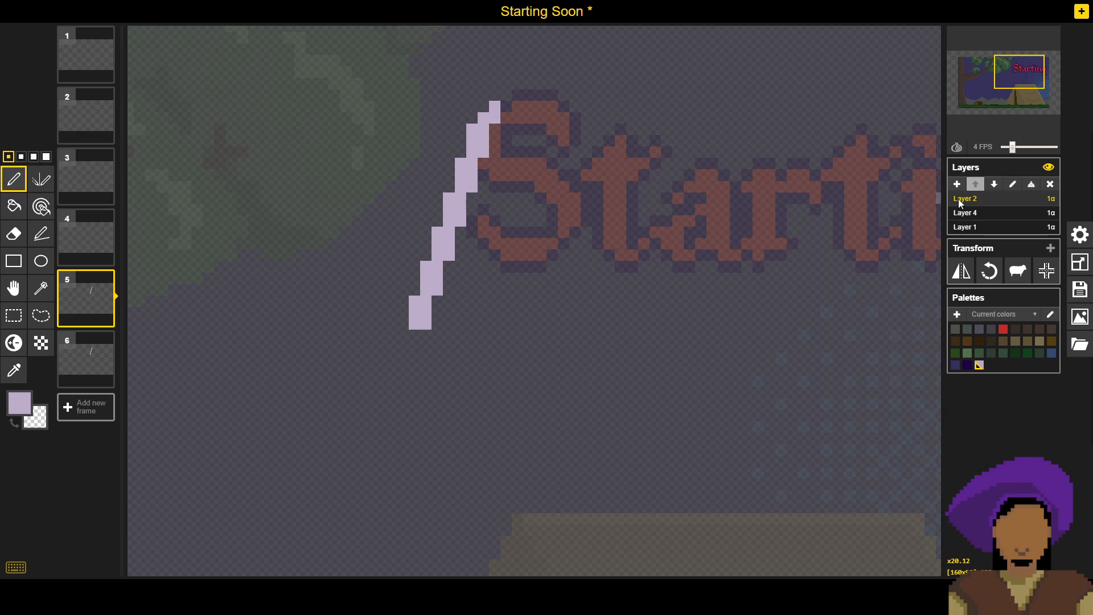
click(1003, 213)
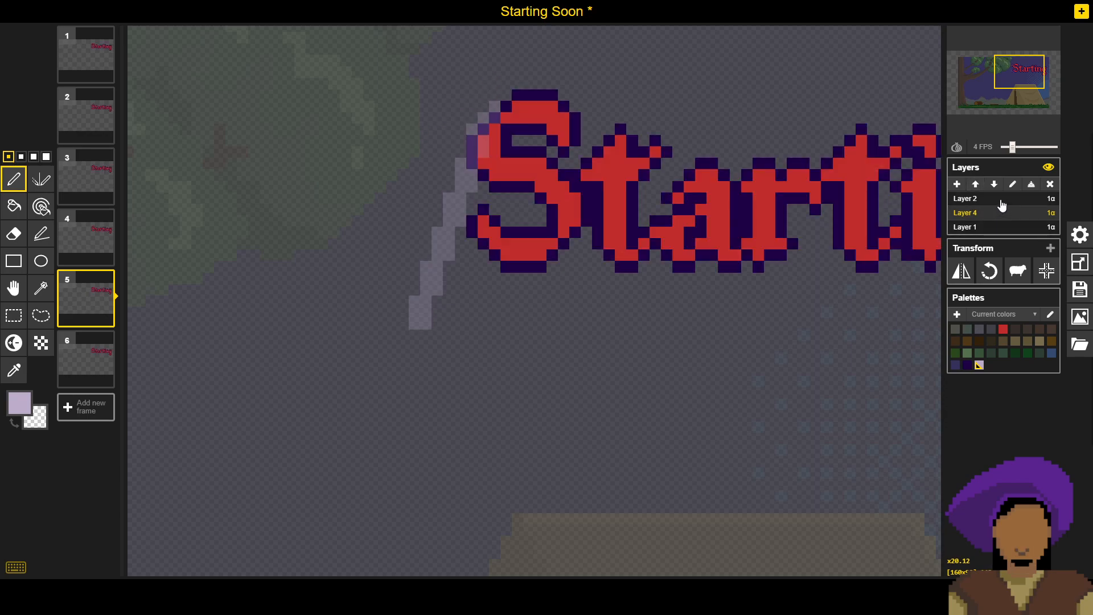
click(1002, 200)
right_click(499, 107)
mouse_move(473, 142)
mouse_down()
mouse_move(447, 255)
mouse_move(437, 230)
mouse_move(468, 228)
mouse_up()
right_click(426, 325)
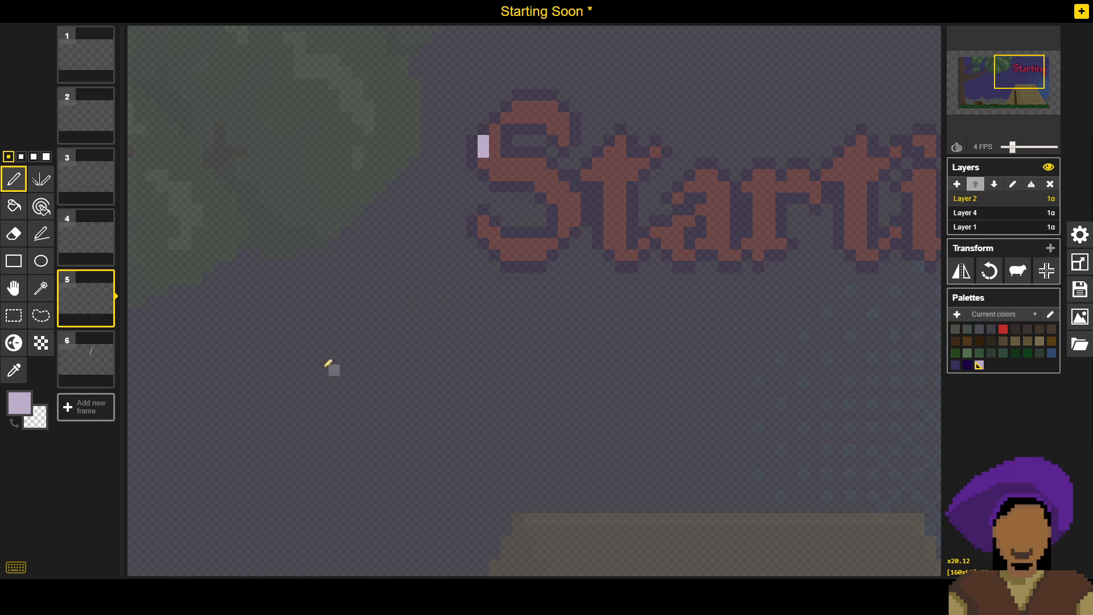
Step: Duplicate frame 6 and move the slanted line in the copy one pixel to the right
mouse_move(96, 360)
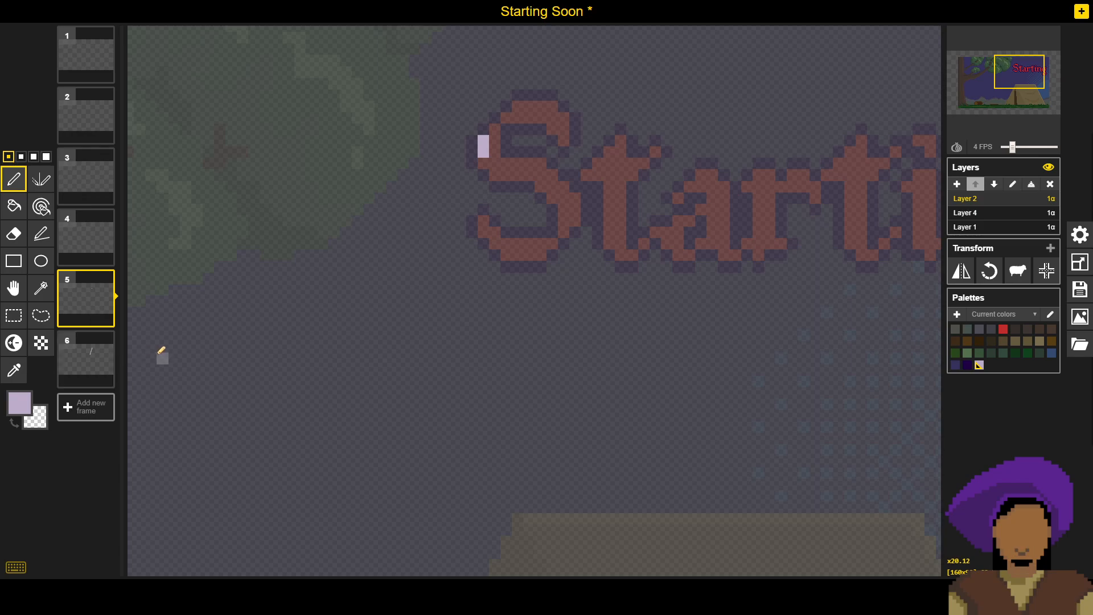
click(88, 364)
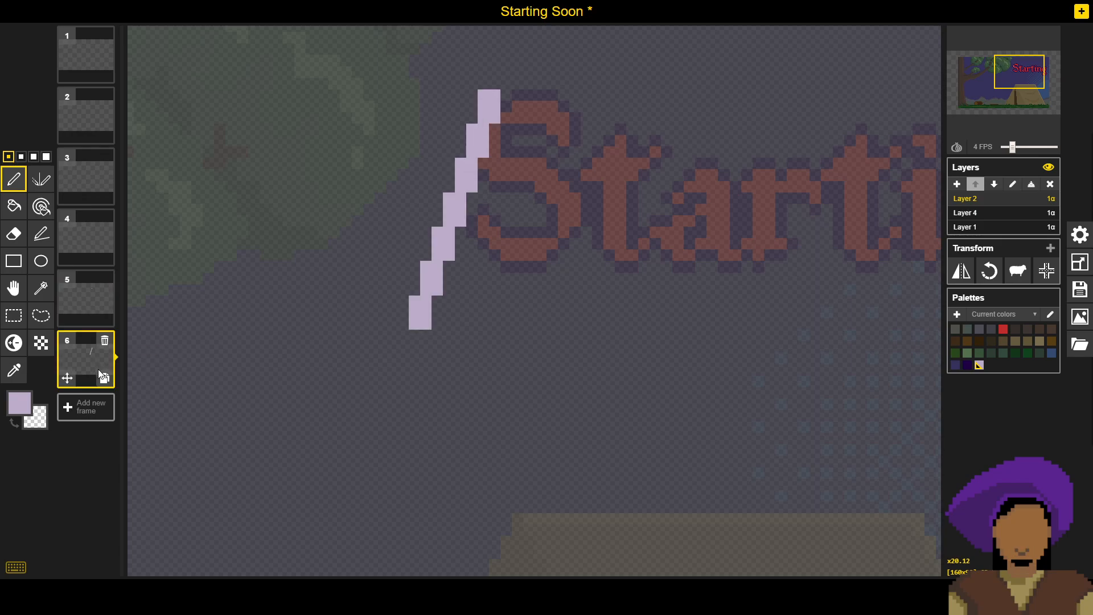
click(101, 375)
key(m)
drag(483, 141, 489, 147)
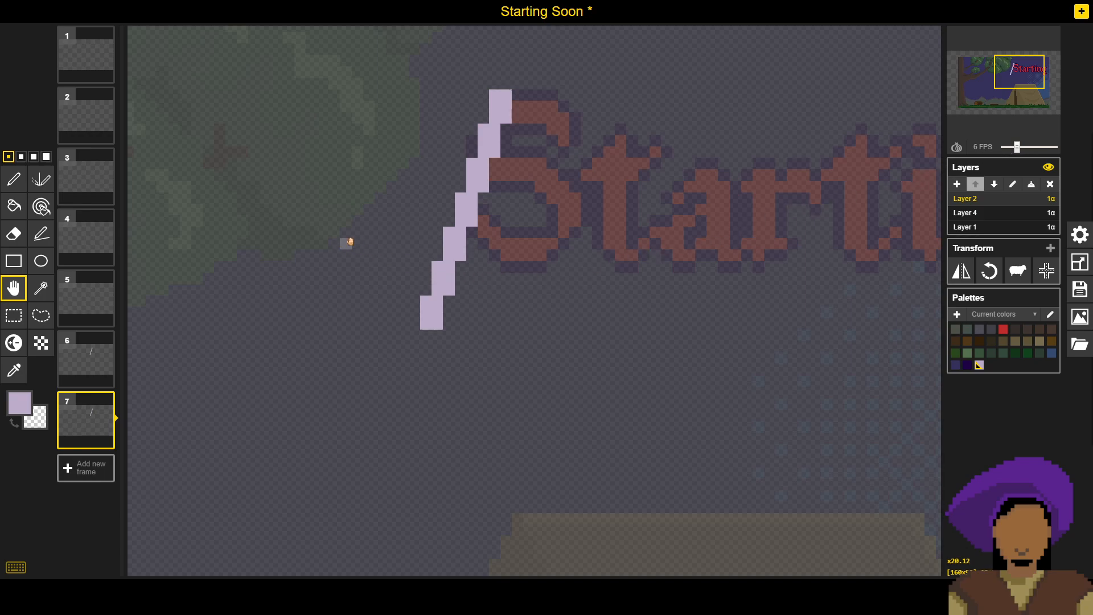
Step: Erase the tip of the slanted line outside the S's upper curve on Layer 2 of frame 7, using Layer 4 as reference
click(14, 180)
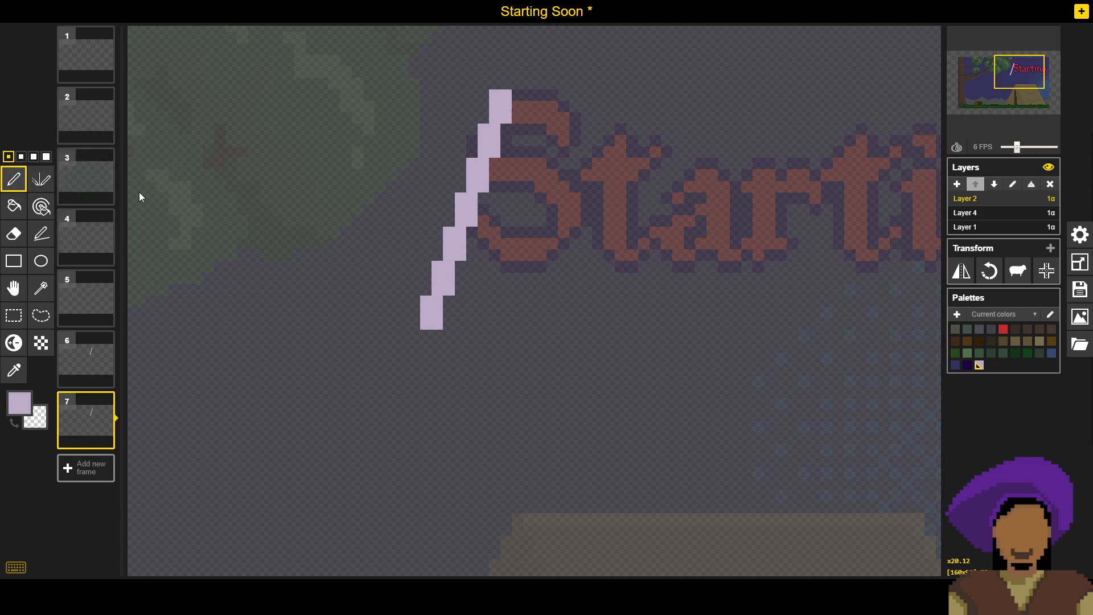
click(998, 215)
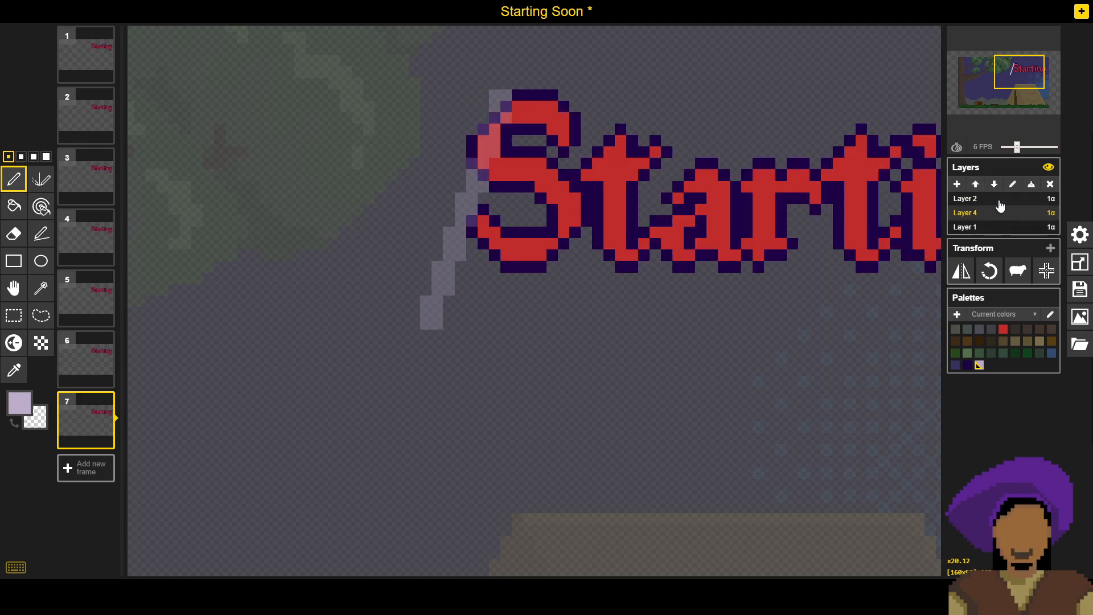
click(1000, 204)
right_click(500, 95)
right_click(497, 107)
right_click(505, 106)
right_click(495, 118)
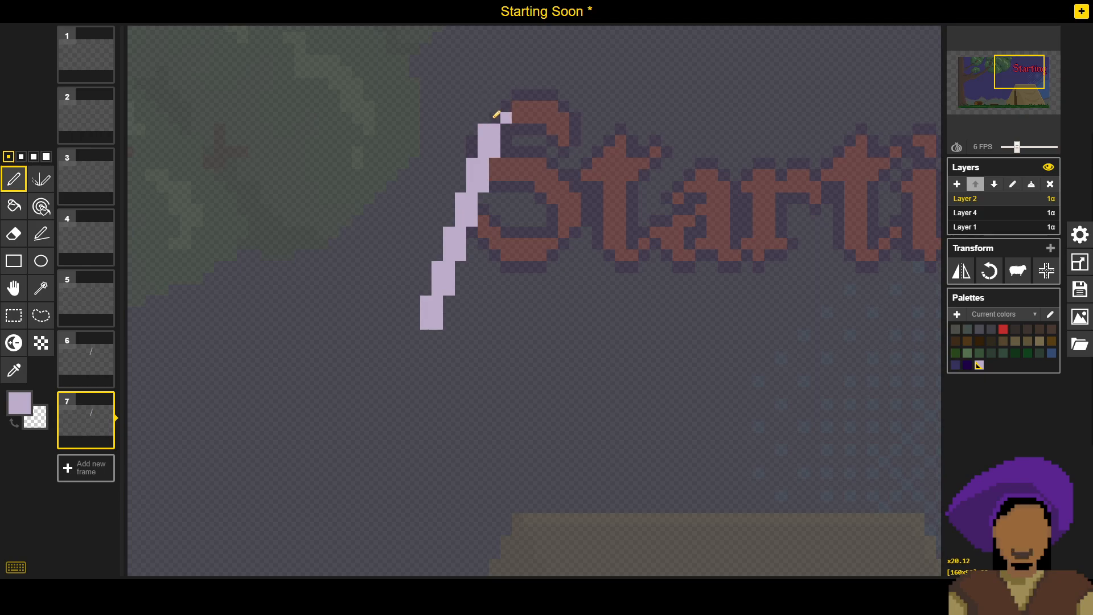
Step: Erase the rest of the line outside the red letter on frame 7, keeping only the highlight along the S's upper-left curve
click(979, 216)
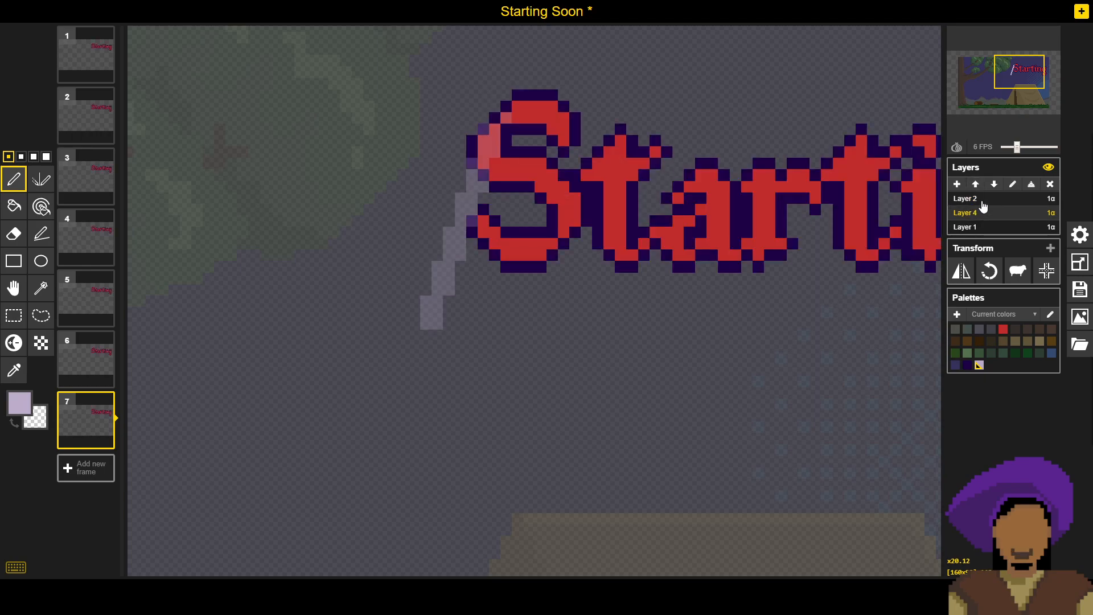
click(983, 202)
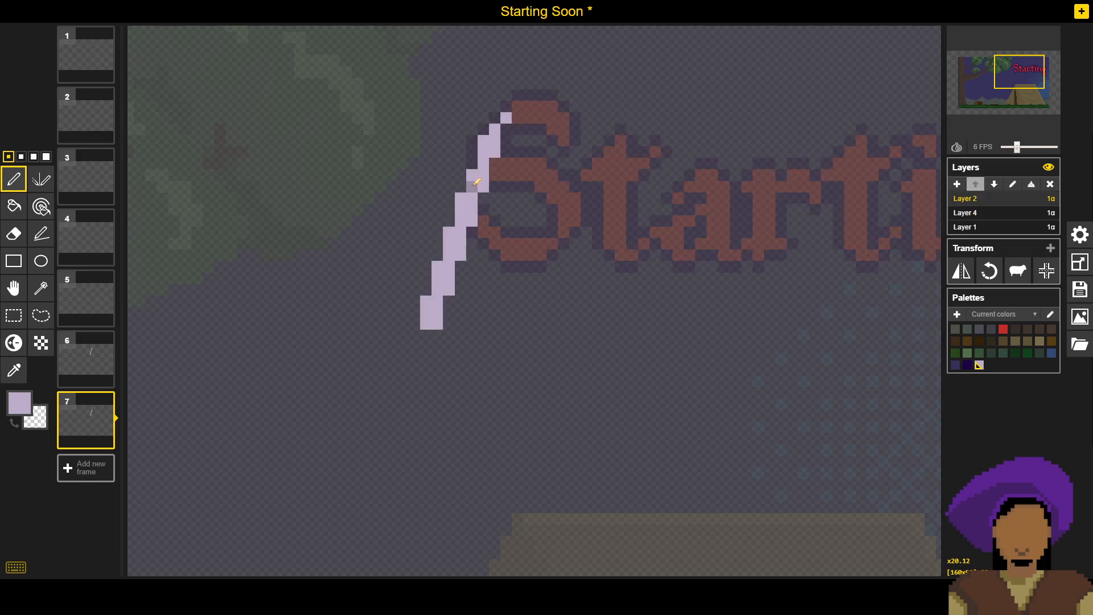
drag(461, 210, 472, 187)
mouse_move(438, 278)
mouse_down()
mouse_move(454, 239)
mouse_move(459, 285)
mouse_move(416, 319)
mouse_move(442, 310)
mouse_up()
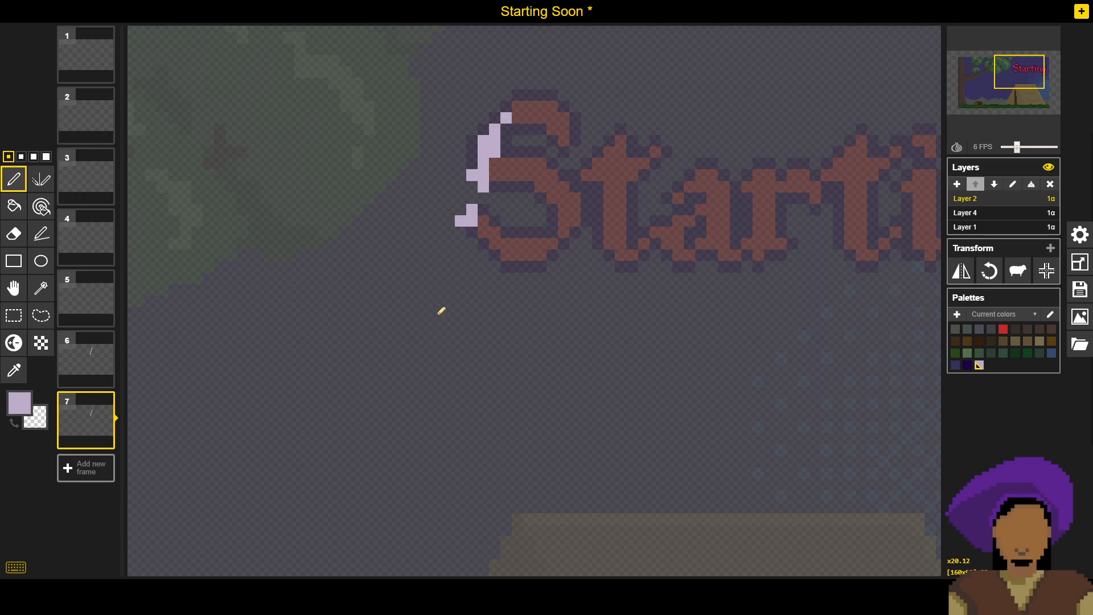
click(969, 215)
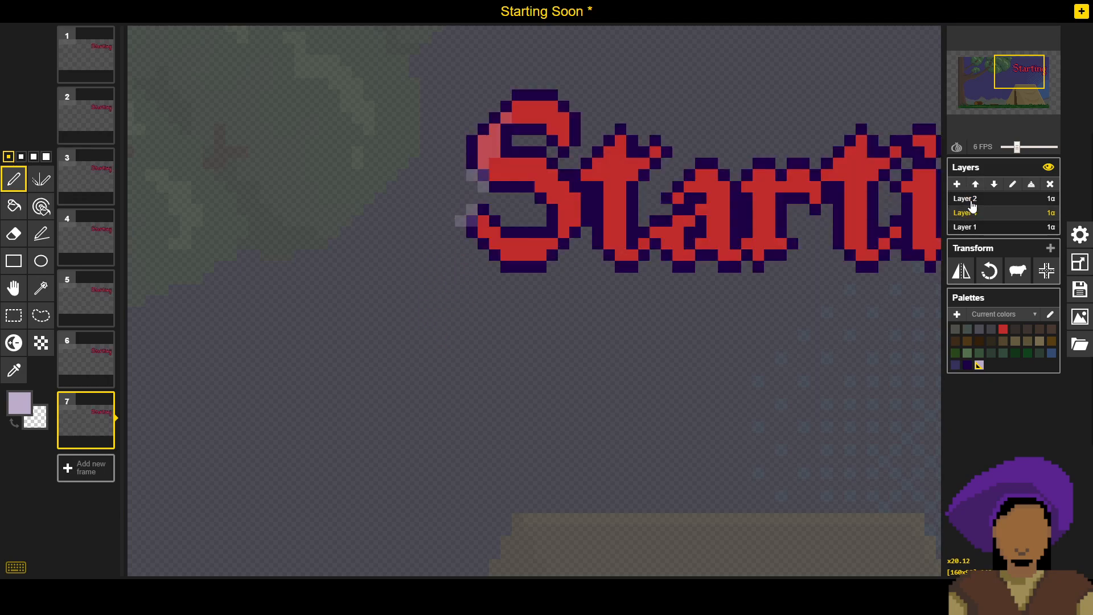
click(972, 199)
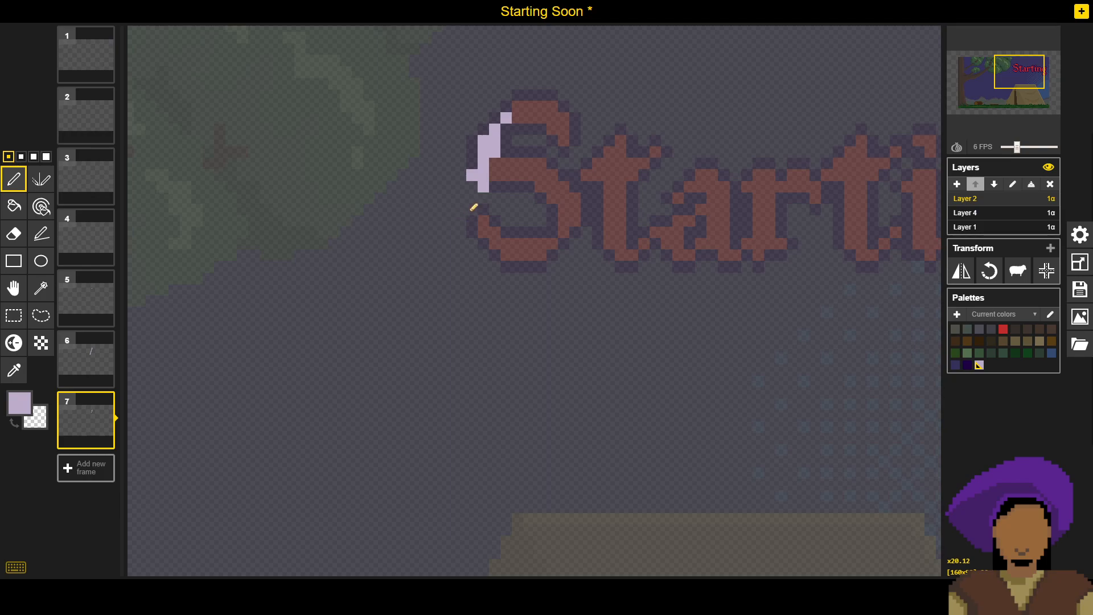
click(994, 211)
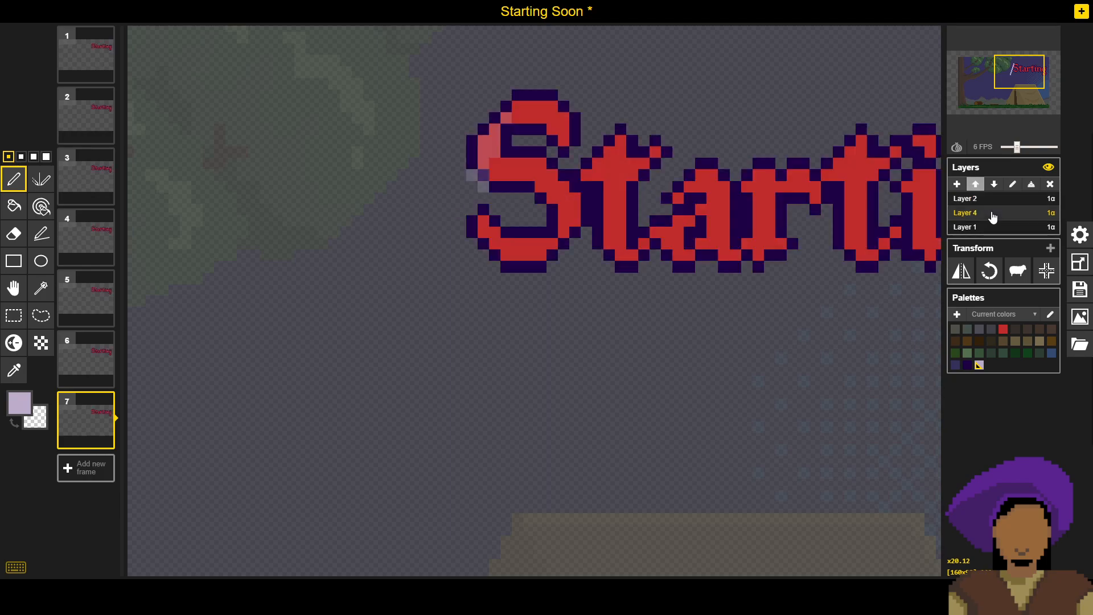
click(994, 199)
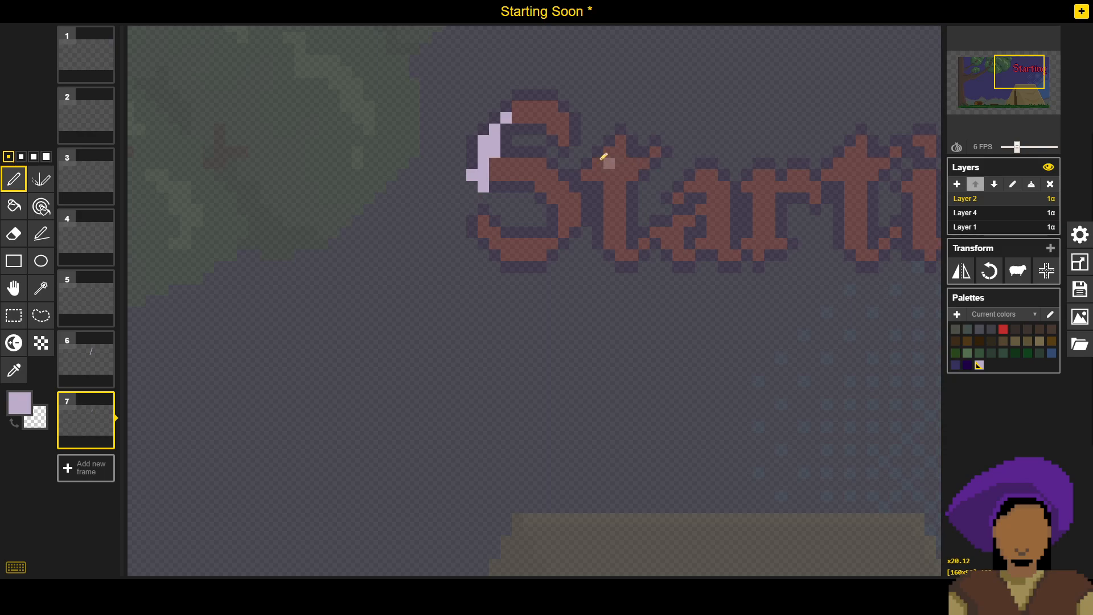
right_click(482, 177)
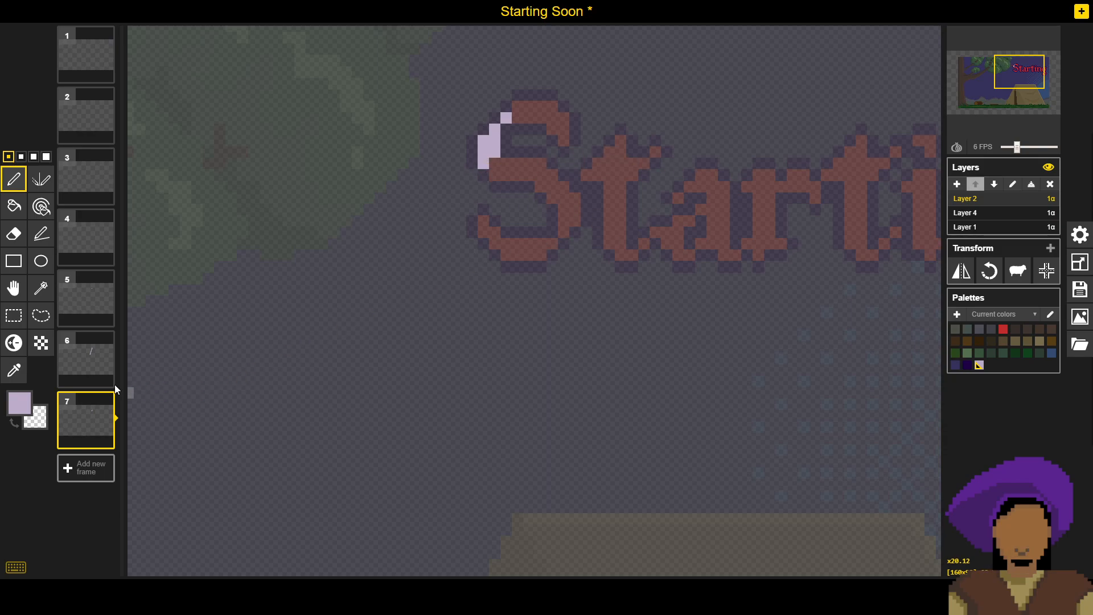
Step: Move frame 7 with the trimmed highlight ahead of frame 6 and duplicate the frame holding the full slanted line
click(91, 404)
drag(90, 402, 92, 361)
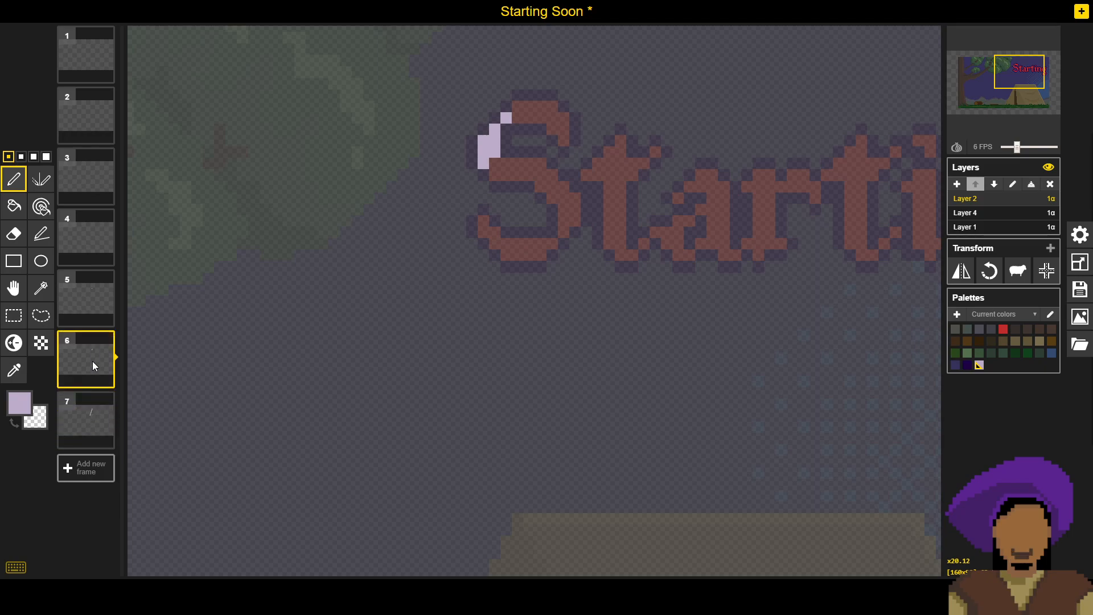
click(89, 428)
click(105, 439)
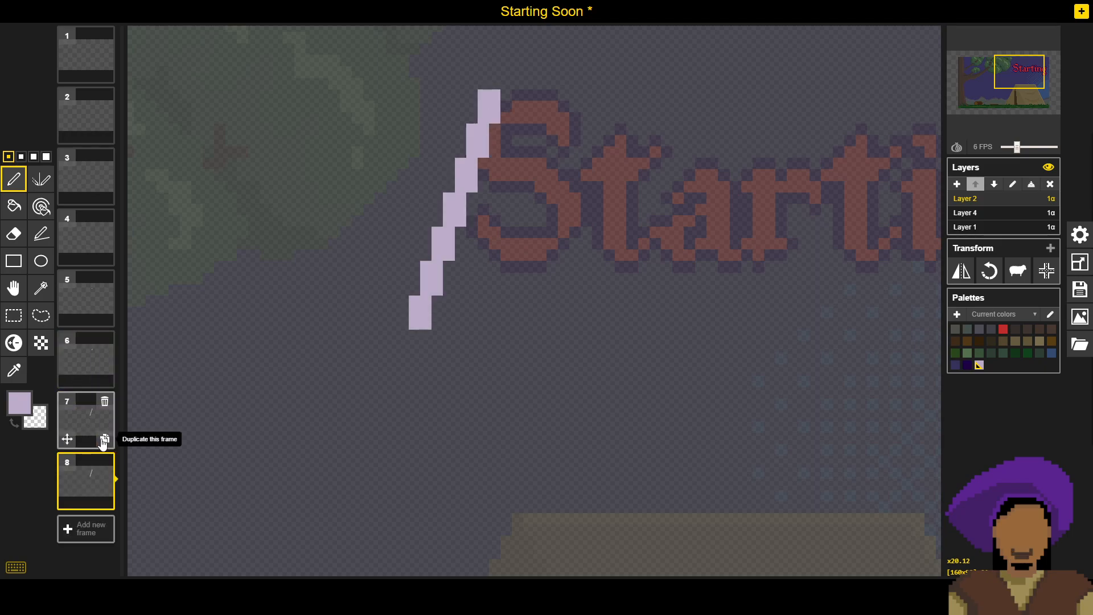
Step: Move the full slanted line on frame 7 one pixel to the right
click(90, 419)
click(14, 289)
drag(447, 205, 458, 203)
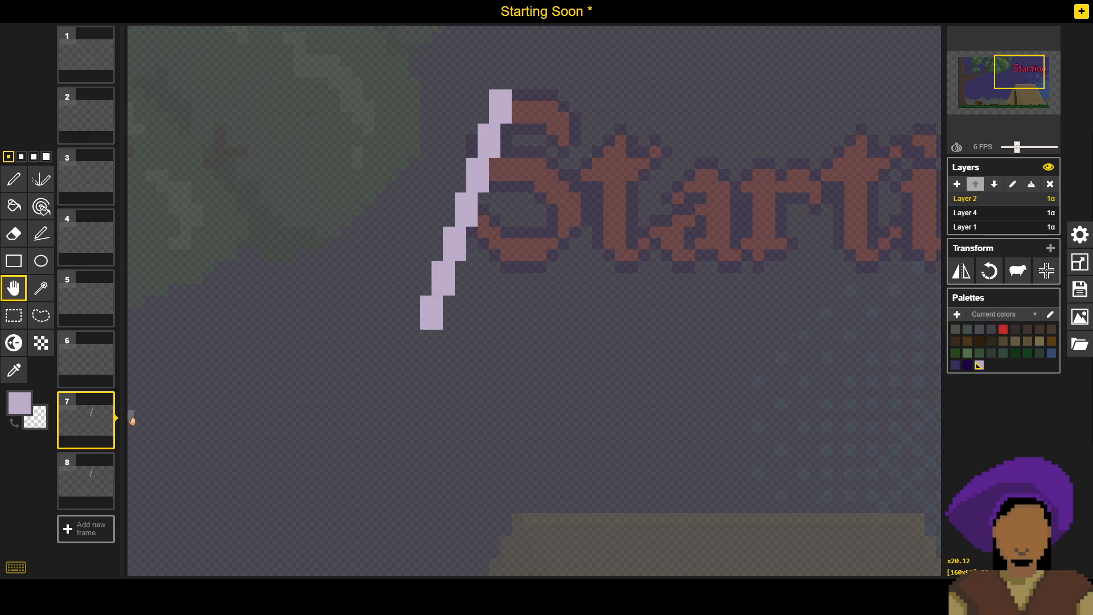
Step: Compare frame 7's line with Layer 4 and erase its tip above the S on Layer 2 with the pen
click(14, 180)
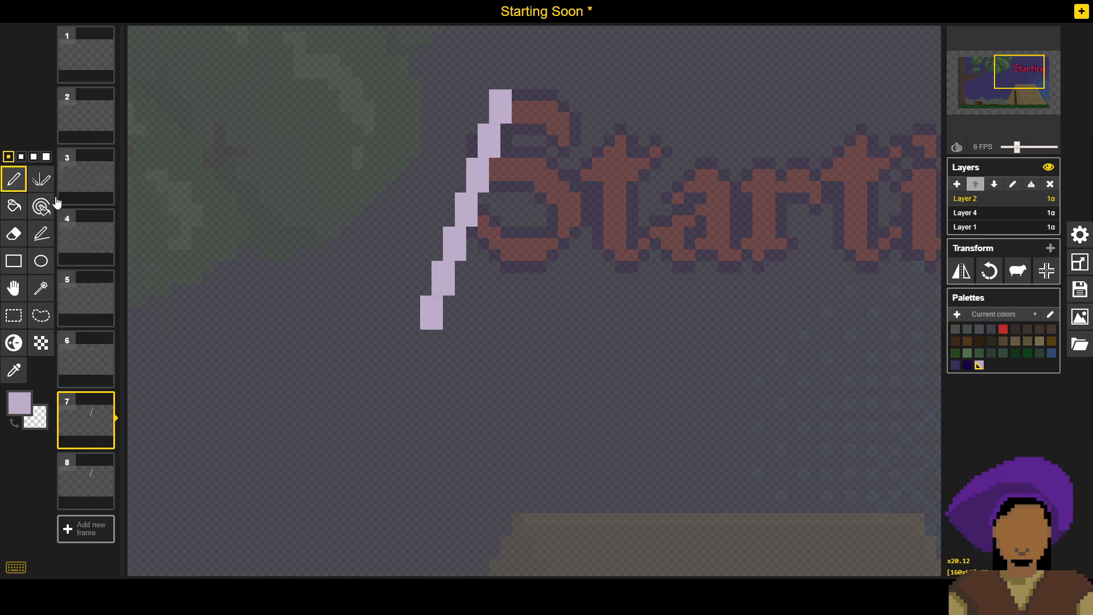
click(1012, 215)
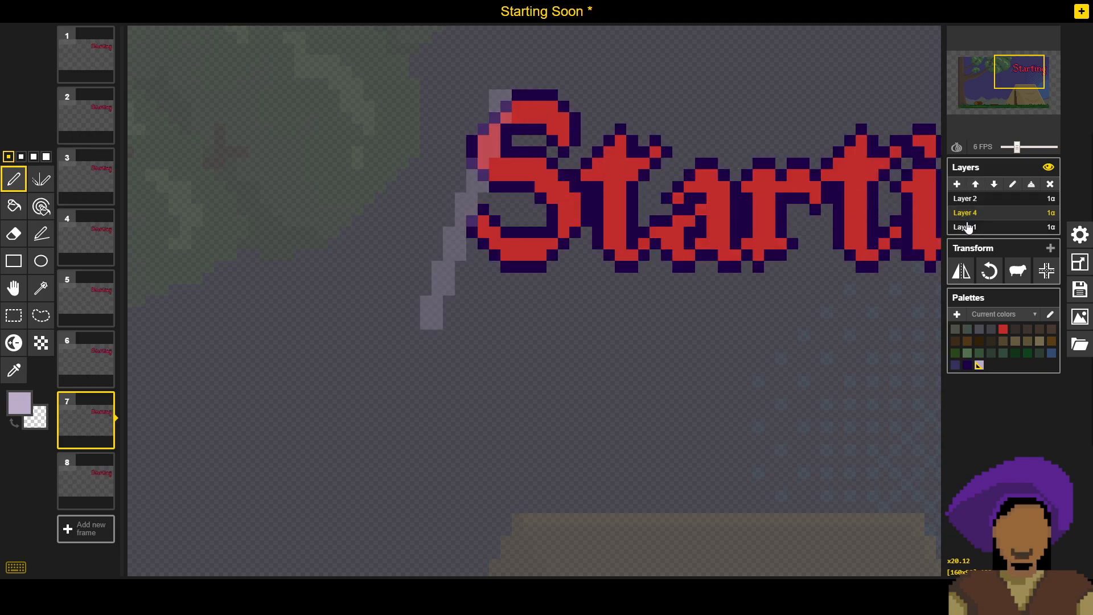
click(970, 204)
drag(484, 94, 505, 90)
key(ctrl+z)
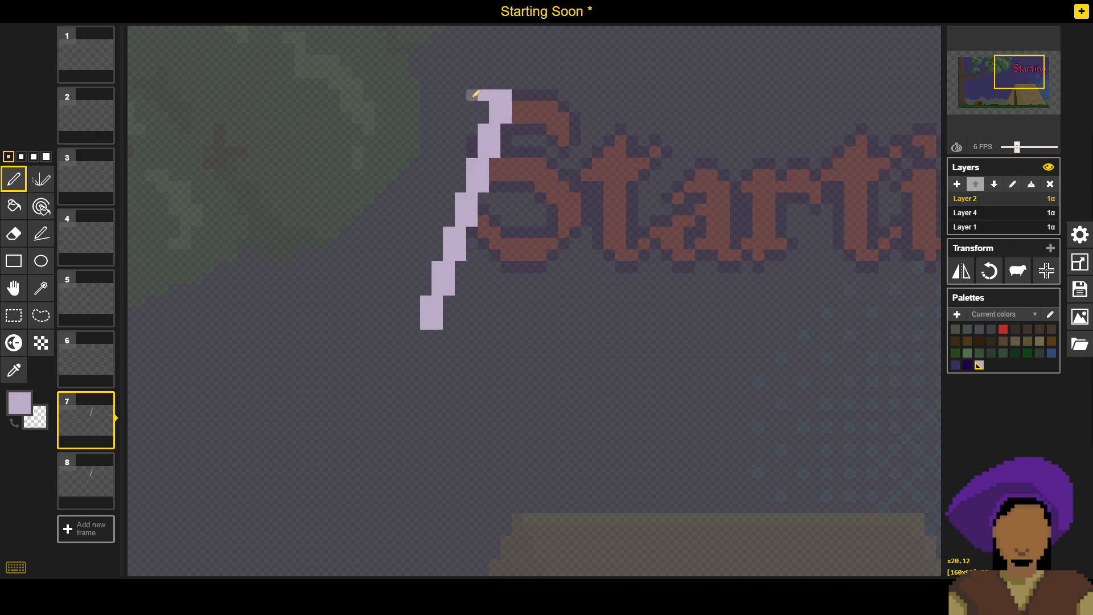
right_click(502, 94)
Step: Erase the line pixels over the dark outline of the S's upper curve on frame 7 and compare the frame with frames 6 and 8
click(985, 215)
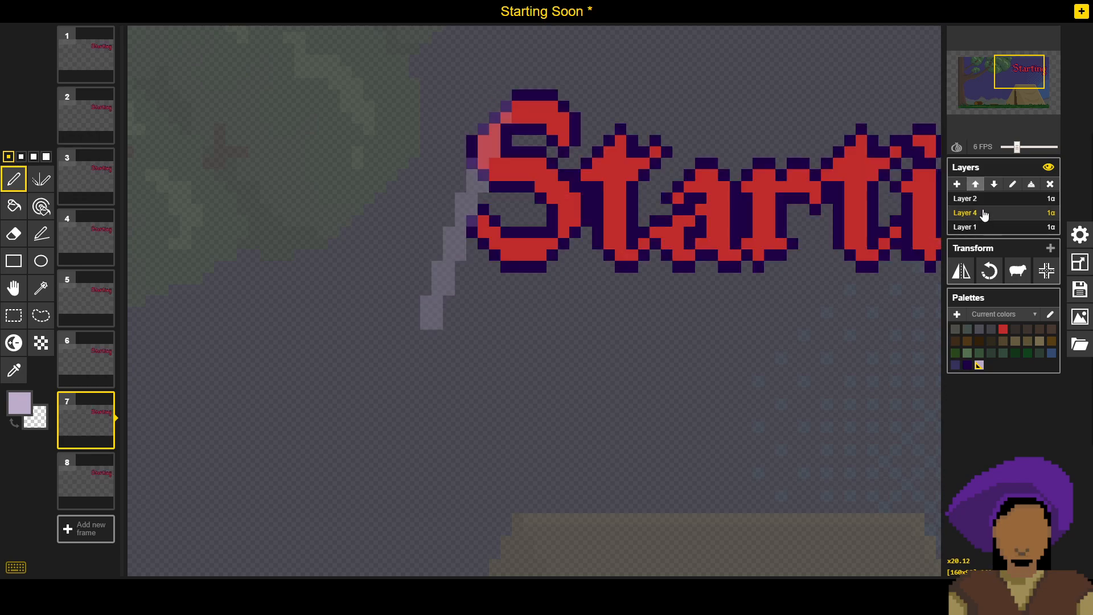
click(983, 199)
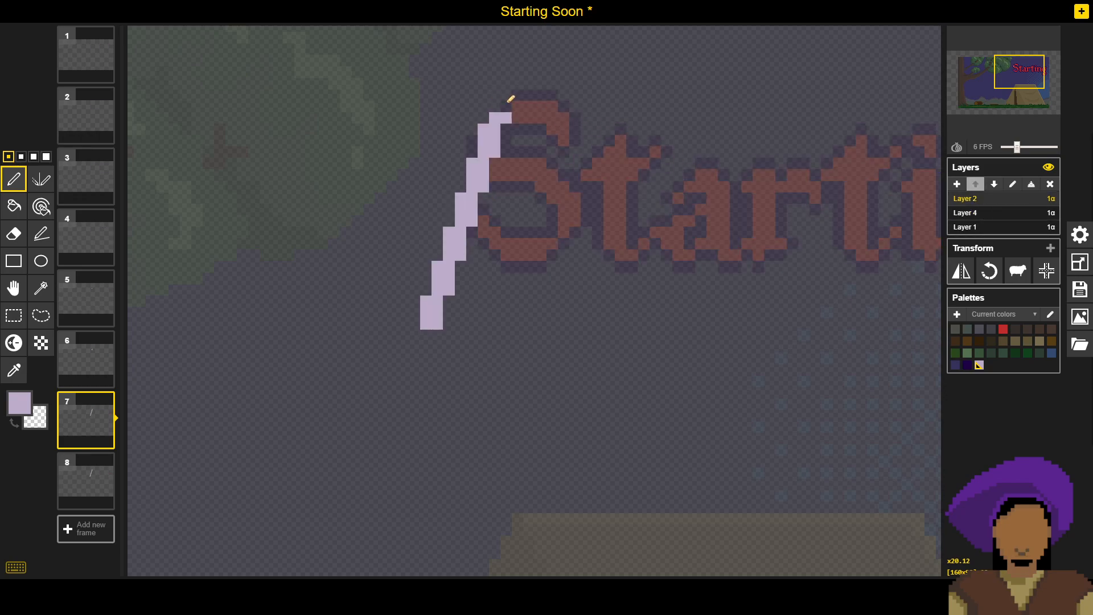
right_click(494, 117)
click(983, 212)
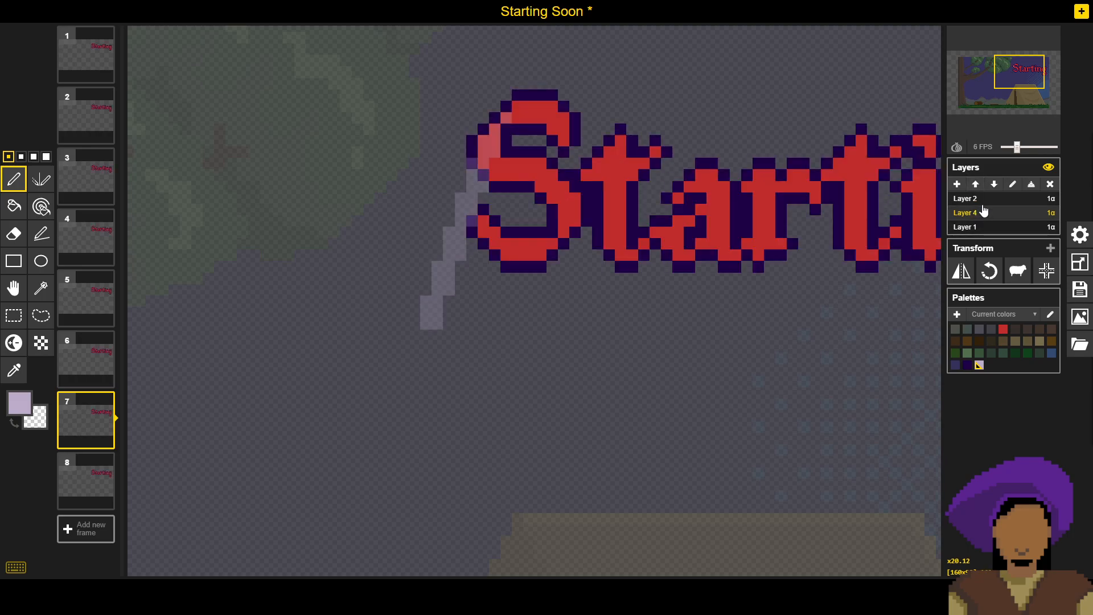
click(983, 199)
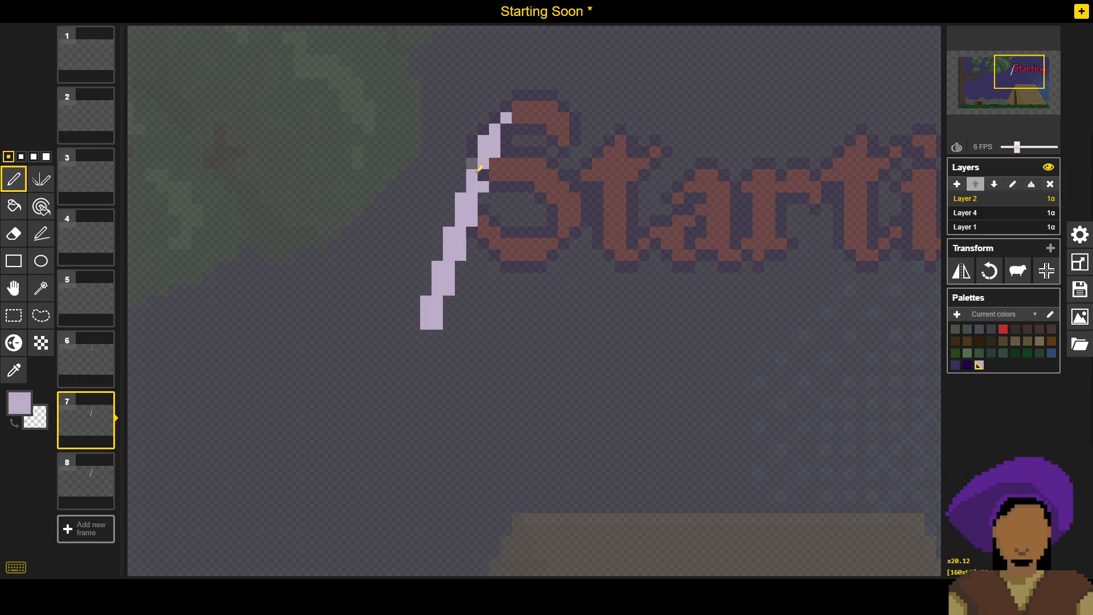
click(87, 353)
click(83, 404)
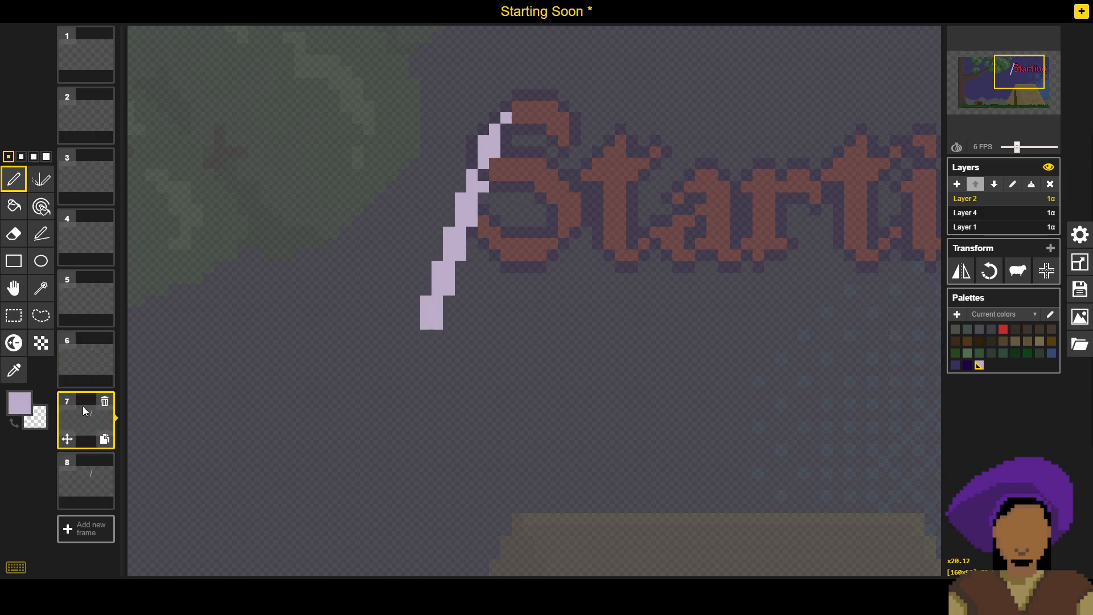
click(82, 460)
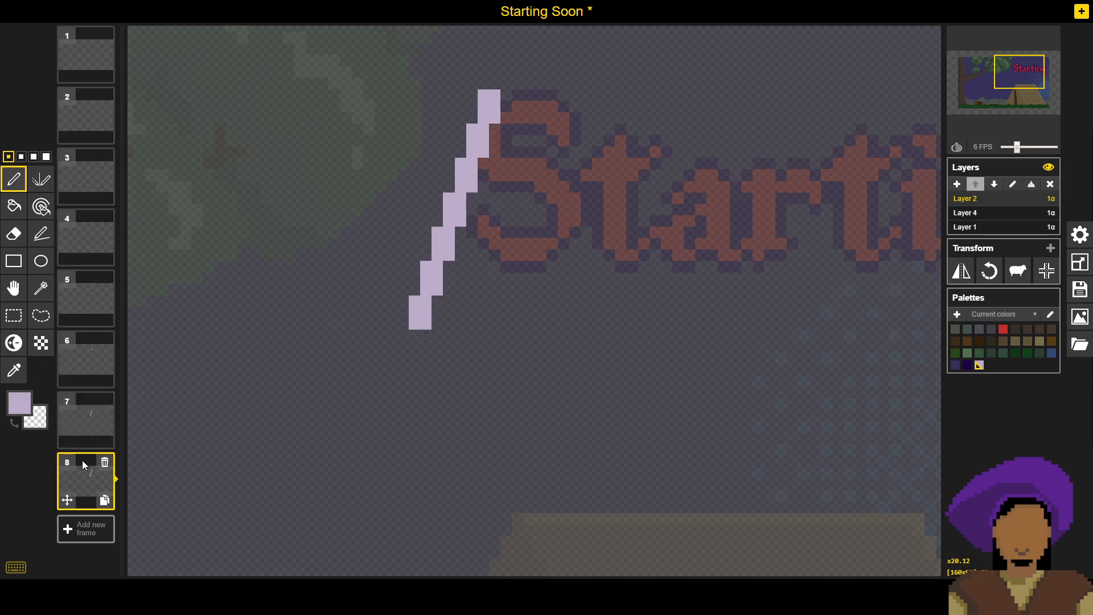
Step: Undo the trimming and the one-pixel shift of the slanted line on frame 7
click(88, 410)
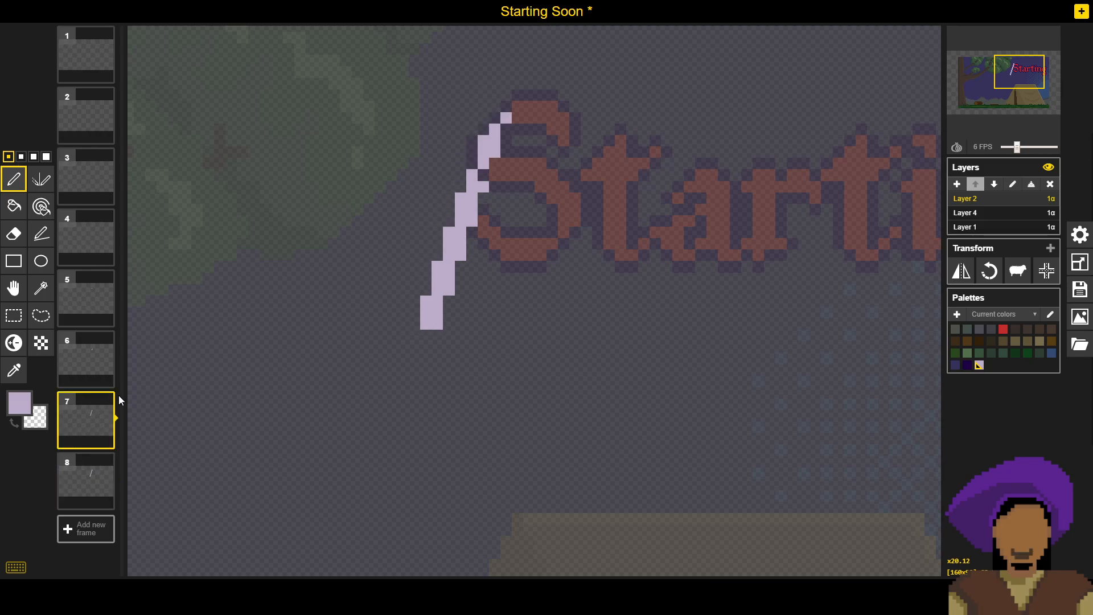
key(ctrl+z)
key(ctrl+z)
key(ctrl+z)
key(ctrl+z)
key(ctrl+z)
key(ctrl+z)
key(ctrl+z)
key(ctrl+z)
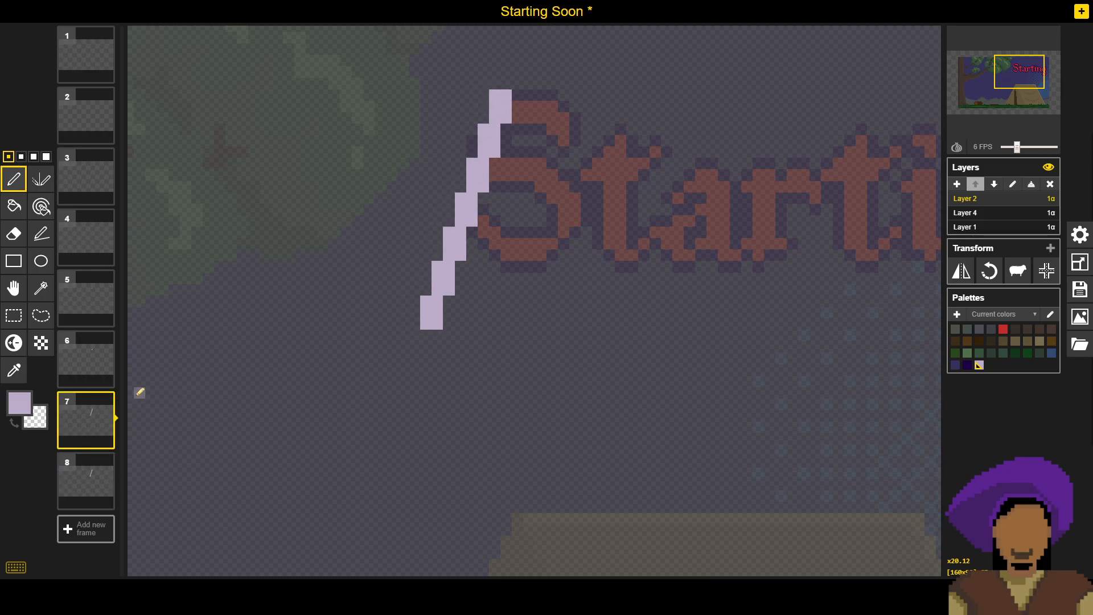
Step: Move the full slanted line on frame 7 two pixels to the right and compare it with the lettering on Layer 4
click(14, 288)
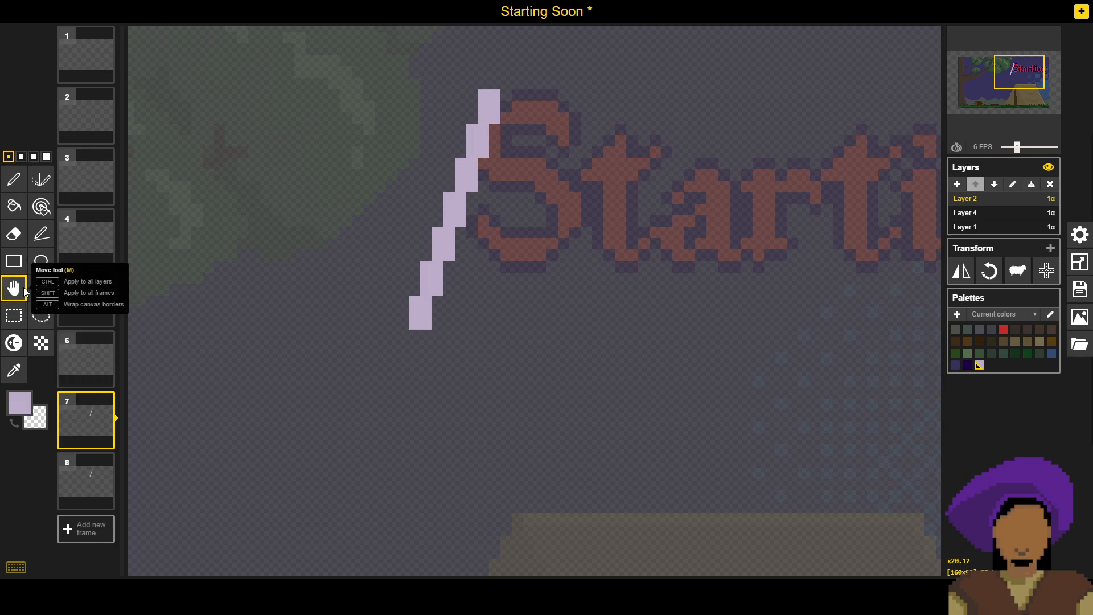
drag(474, 174, 494, 176)
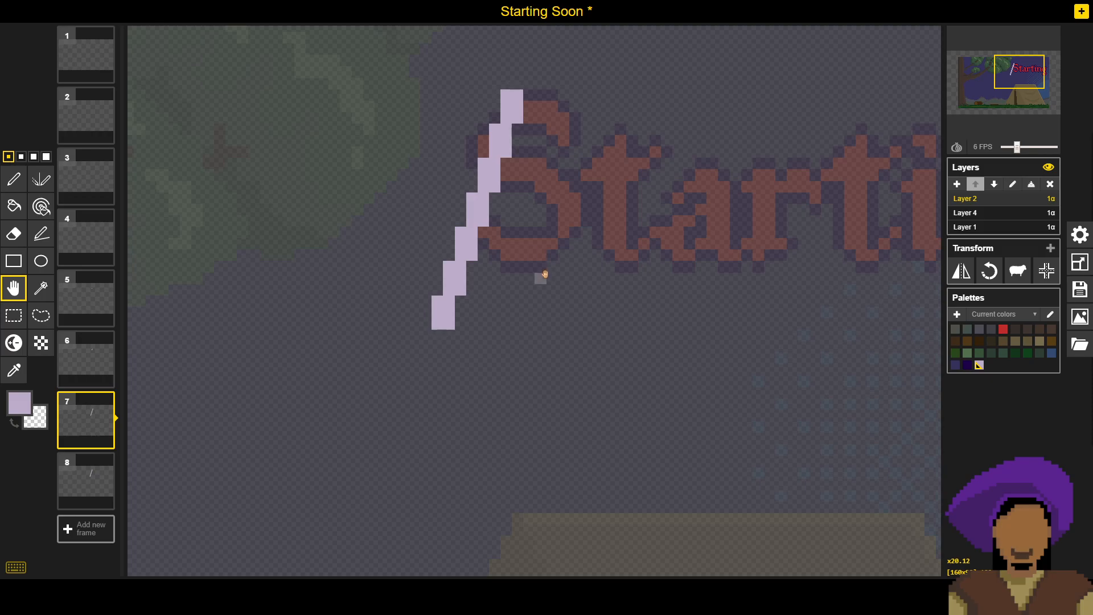
click(971, 215)
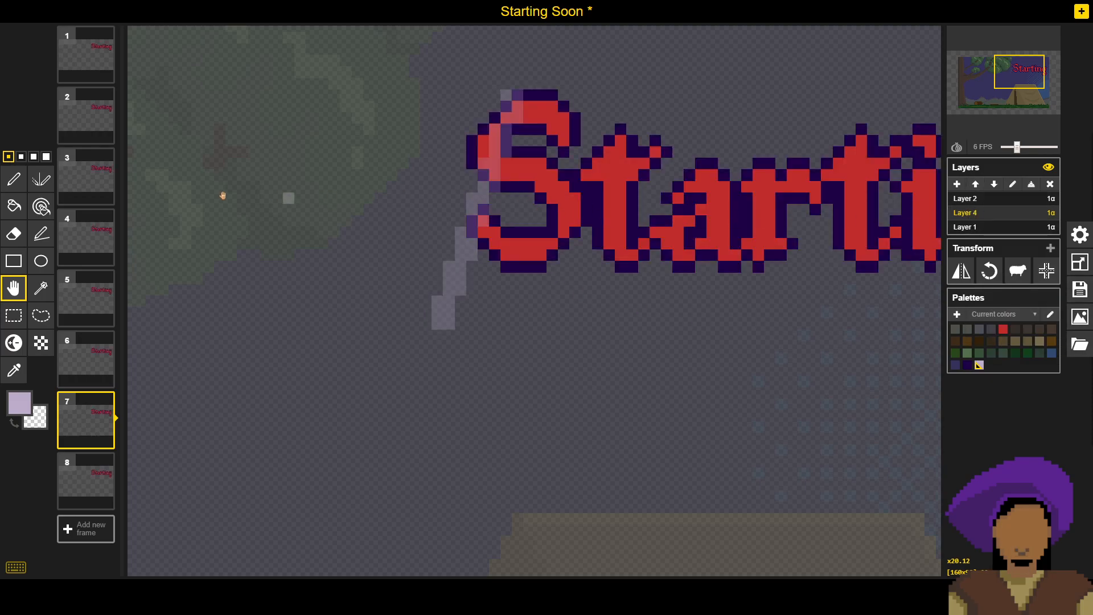
click(14, 180)
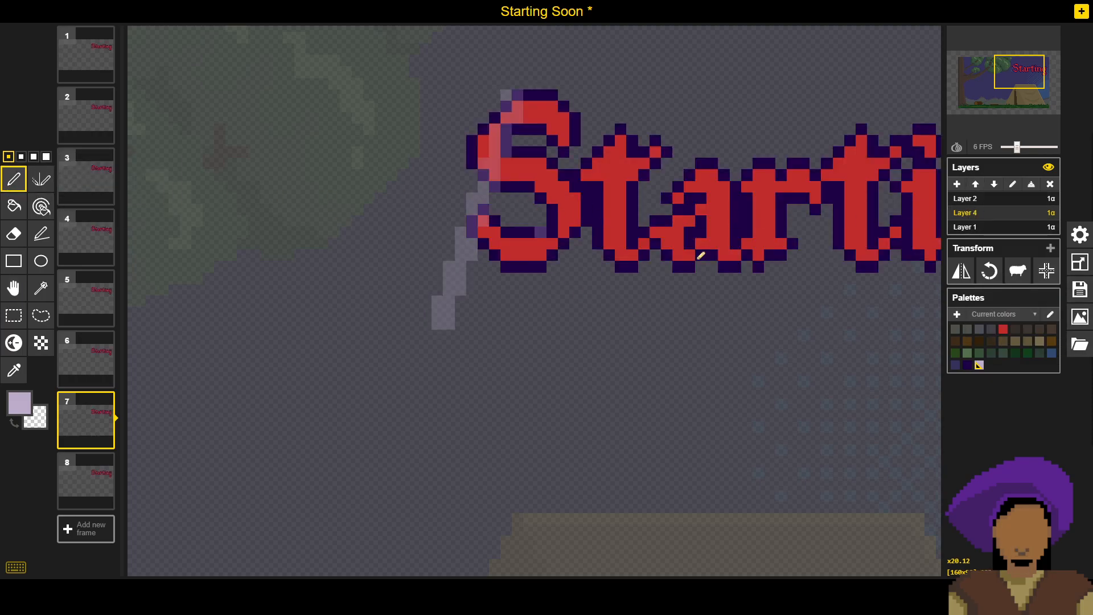
click(1006, 200)
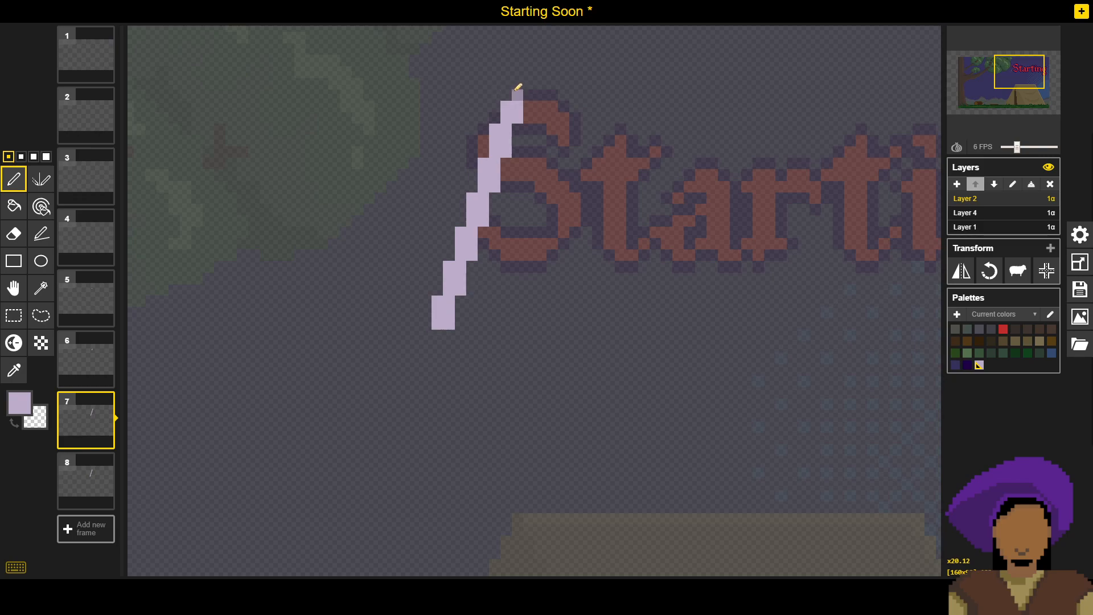
Step: Erase the line's tip above the S and its tail beyond the S's lower-left edge on frame 7's Layer 2
right_click(506, 106)
click(996, 219)
click(998, 204)
mouse_move(466, 238)
mouse_down()
mouse_move(480, 265)
mouse_move(469, 314)
mouse_move(474, 266)
mouse_move(448, 326)
mouse_move(446, 251)
mouse_move(455, 333)
mouse_move(449, 280)
mouse_up()
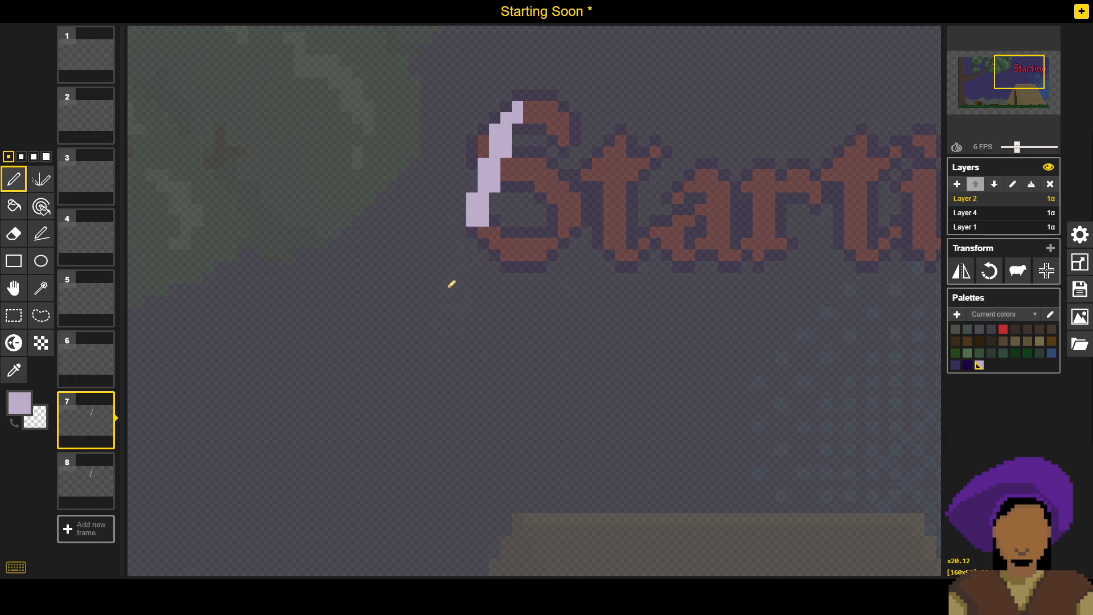
Step: Check frame 7's highlight against Layer 4 and erase its pixels over the dark outline and the gap in the S on Layer 2
click(983, 209)
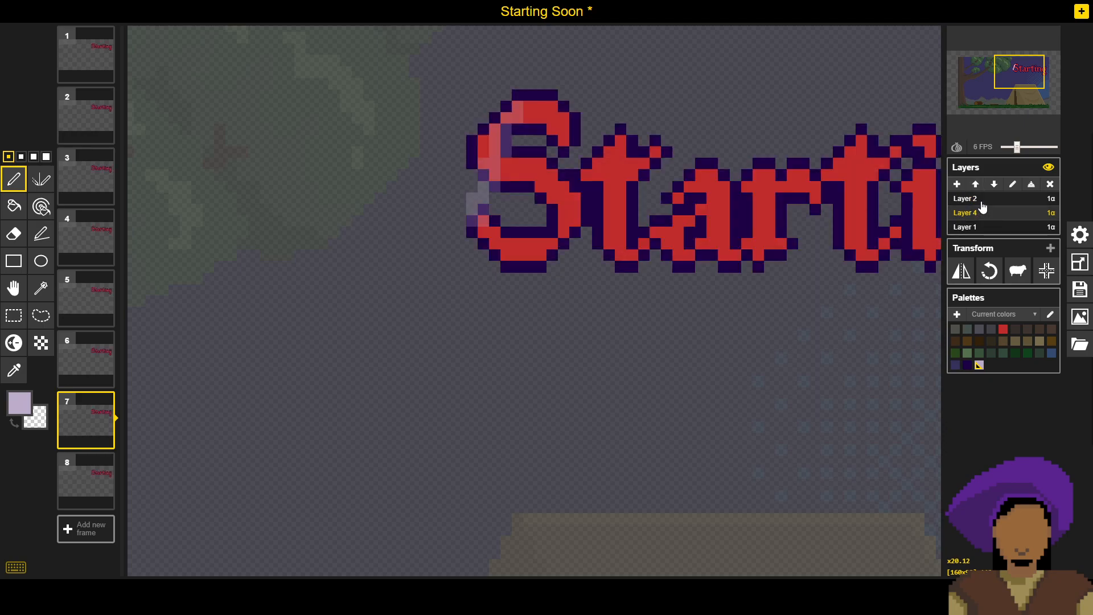
click(982, 200)
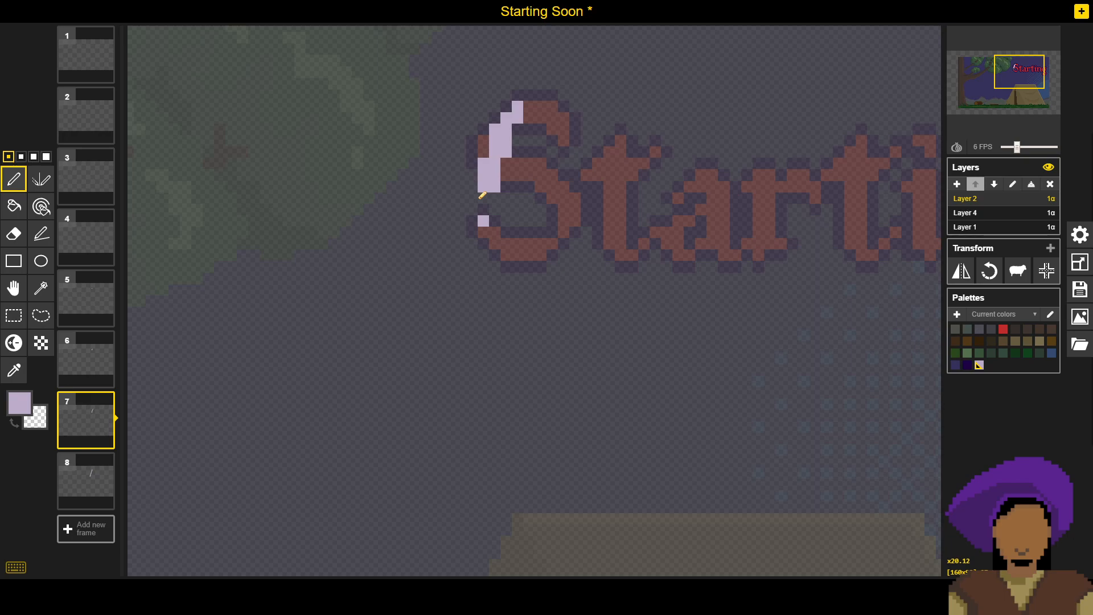
click(965, 213)
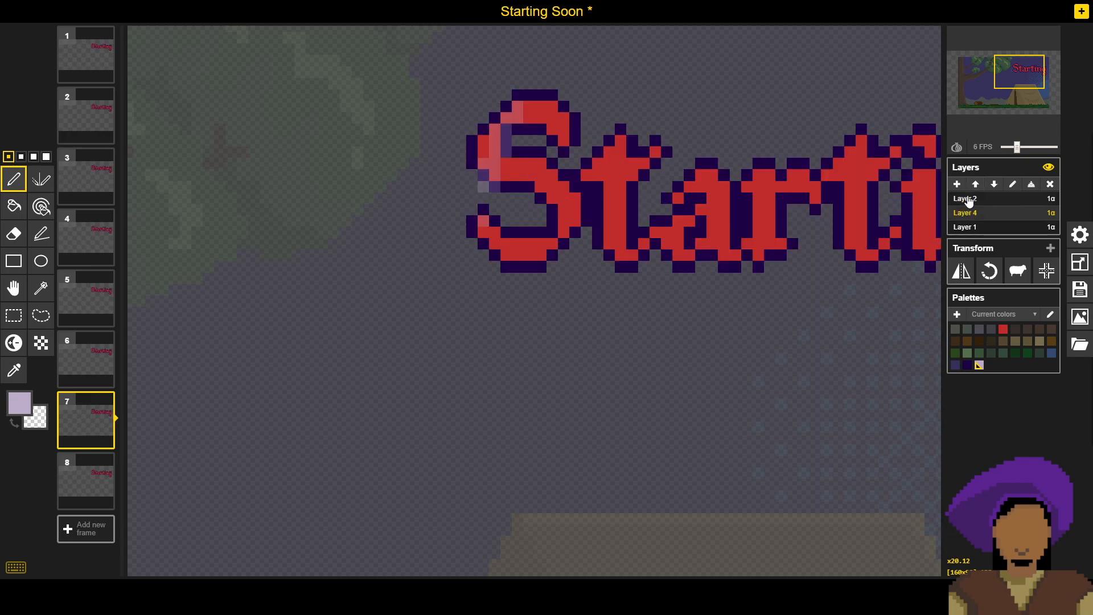
click(968, 199)
right_click(488, 181)
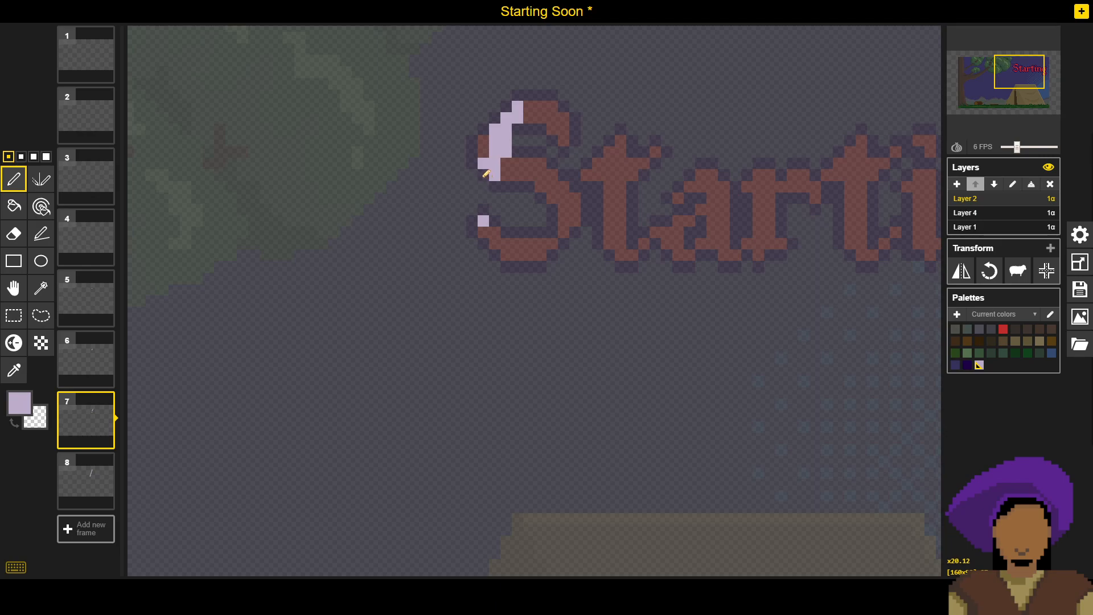
click(971, 214)
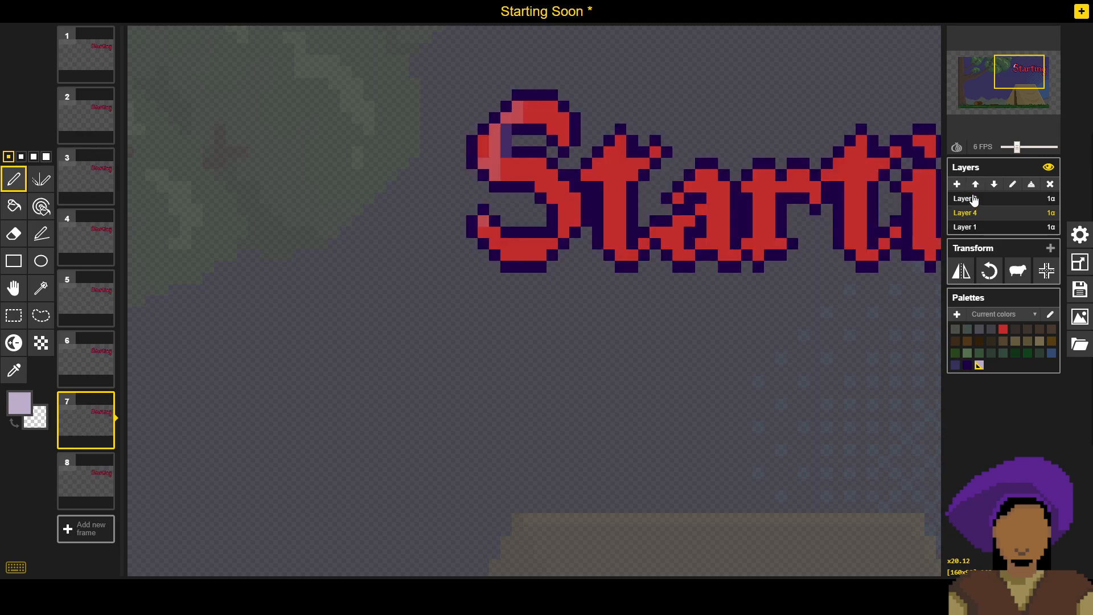
click(974, 199)
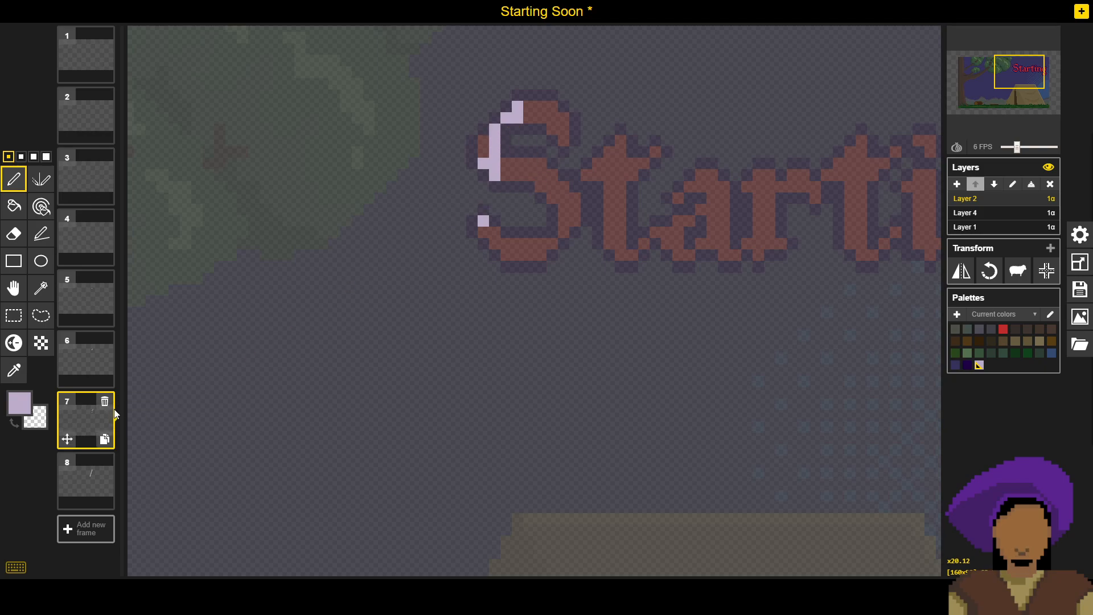
Step: Move the full slanted line on frame 8 three pixels to the right, duplicate that frame, and return to frame 8
click(91, 470)
click(14, 288)
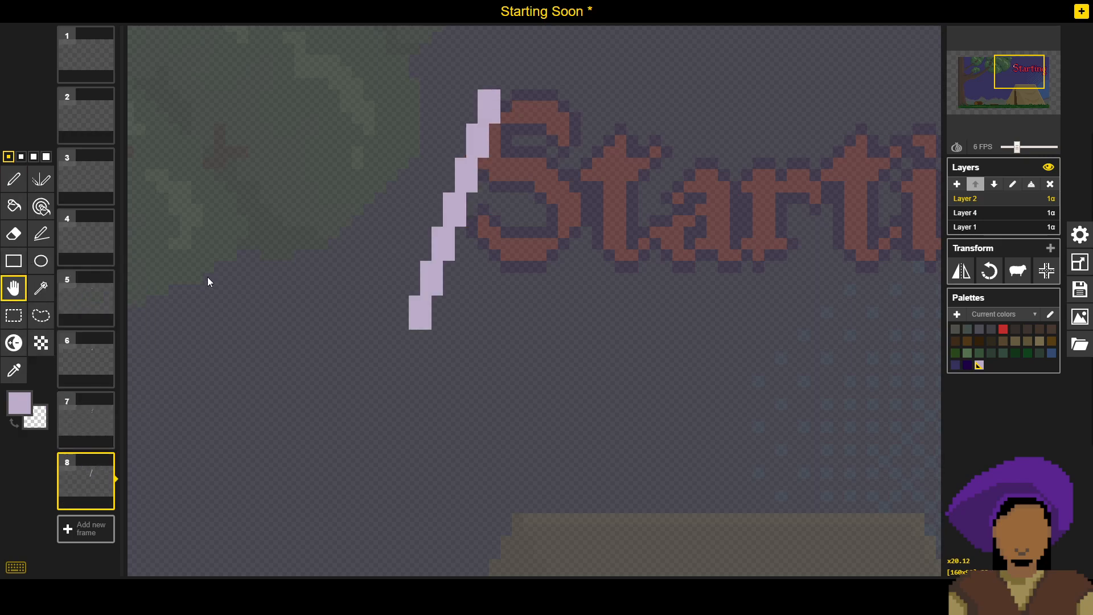
drag(486, 152, 516, 154)
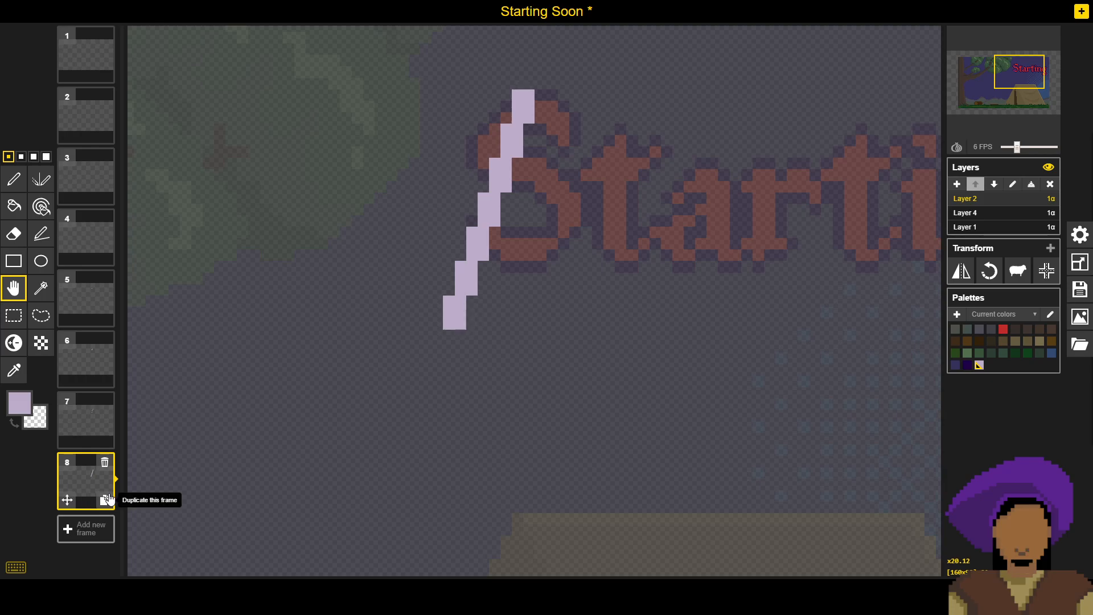
click(107, 500)
click(85, 468)
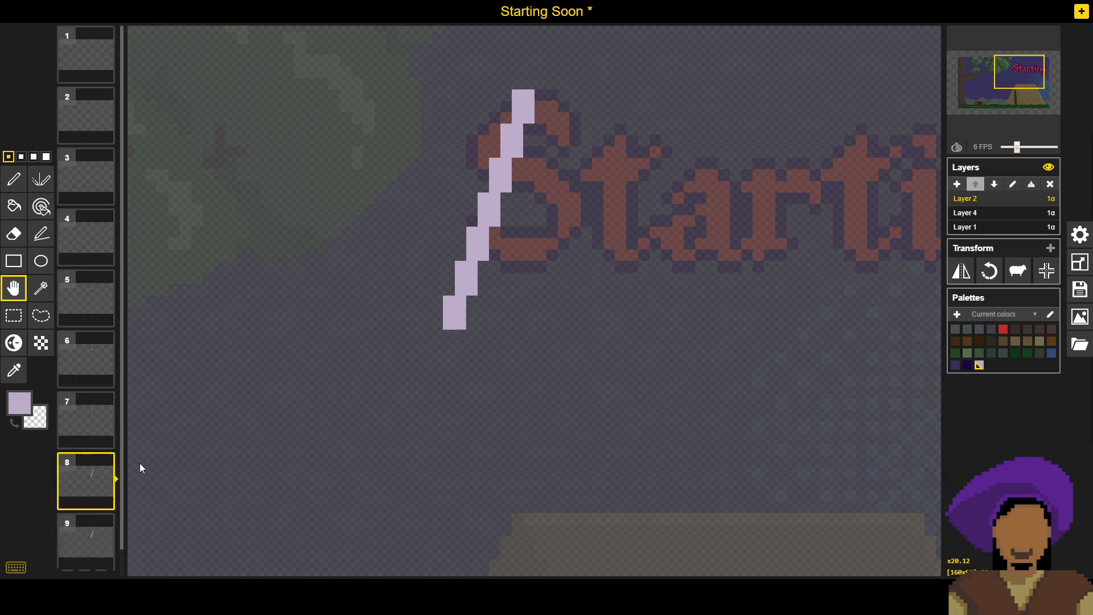
Step: Erase the line's tip above the S and its tail below the S on frame 8 with the pen
click(14, 179)
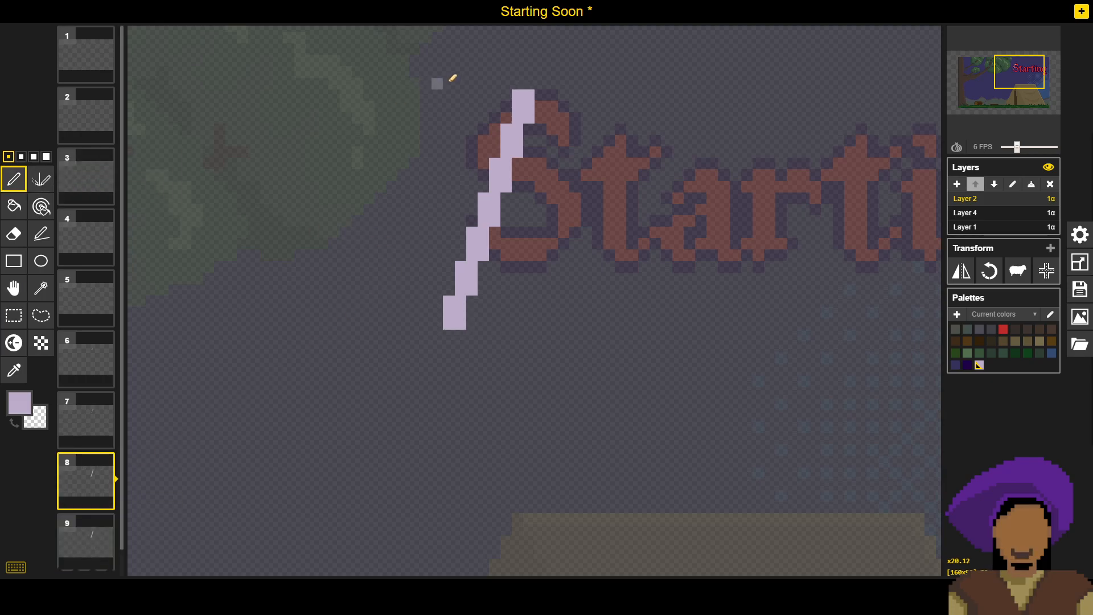
right_click(518, 94)
right_click(529, 94)
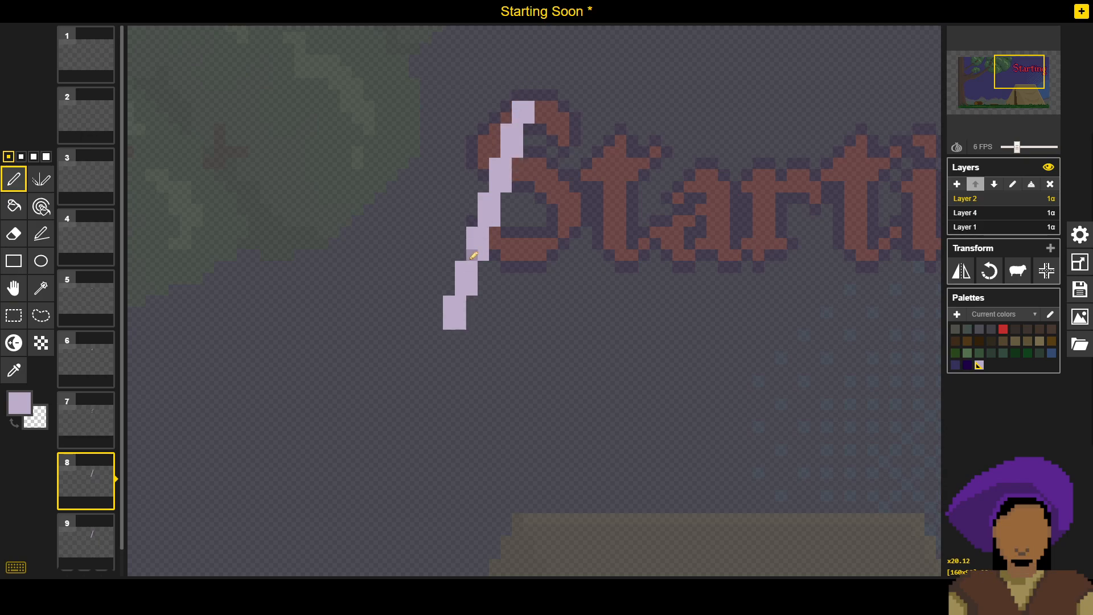
mouse_move(481, 262)
mouse_down()
mouse_move(450, 326)
mouse_move(460, 258)
mouse_up()
right_click(449, 302)
right_click(461, 323)
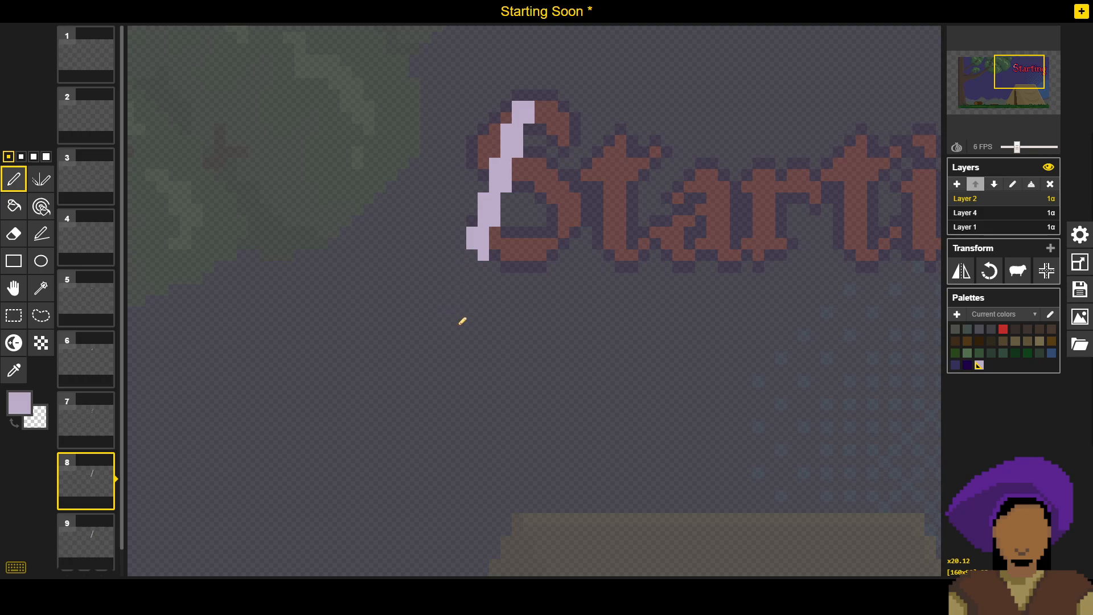
Step: Trim frame 8's line around the S's lower-left curve to its red fill, checking it against Layer 4
right_click(472, 243)
right_click(472, 231)
right_click(483, 243)
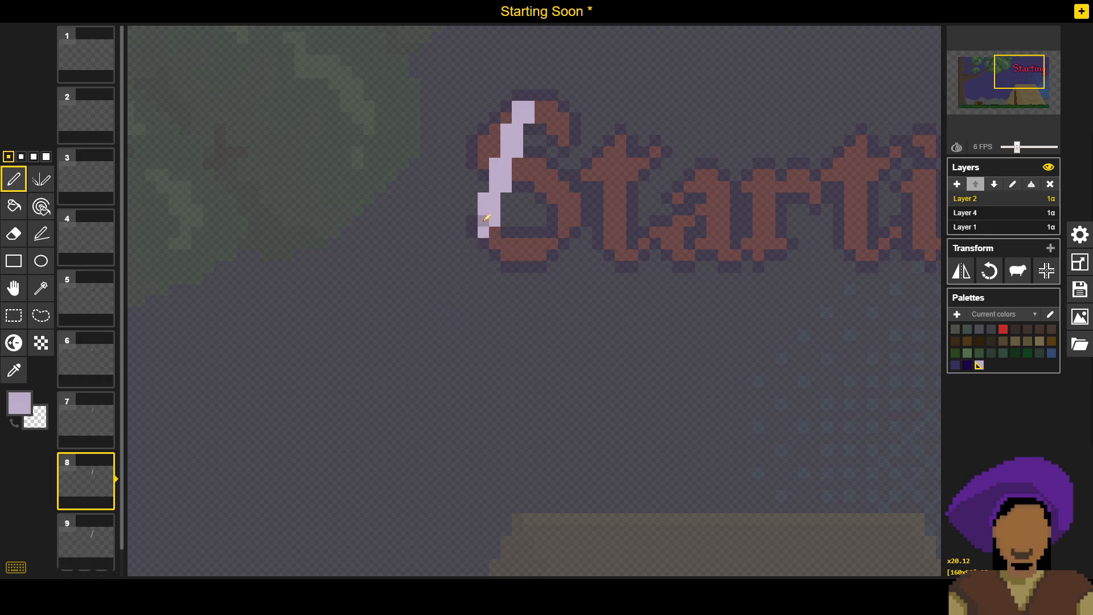
click(484, 221)
right_click(484, 210)
click(1006, 214)
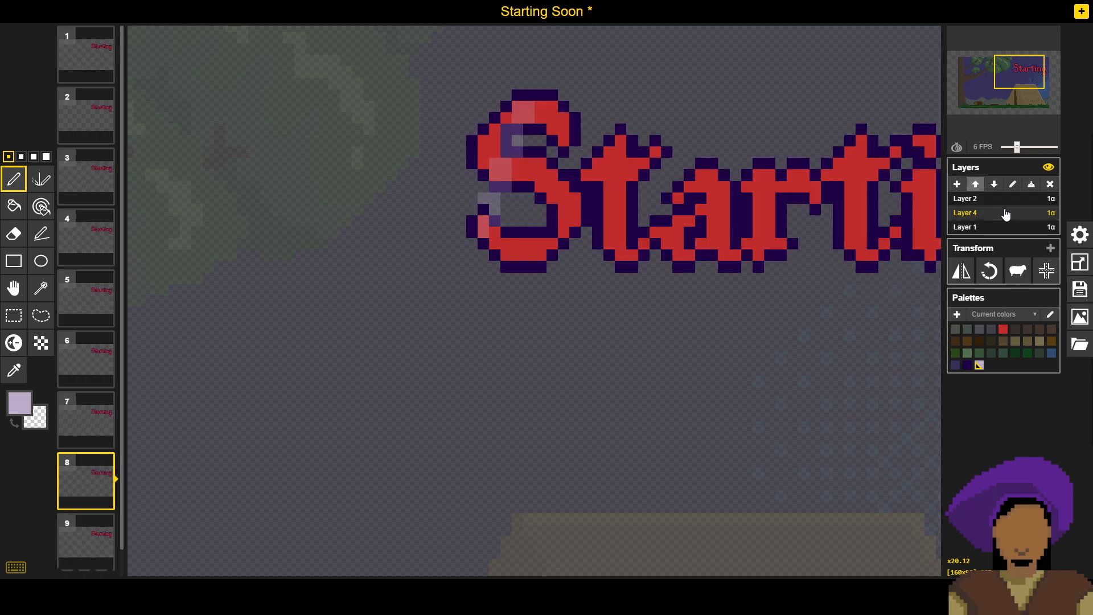
click(1006, 201)
right_click(494, 221)
right_click(494, 210)
right_click(495, 198)
right_click(484, 198)
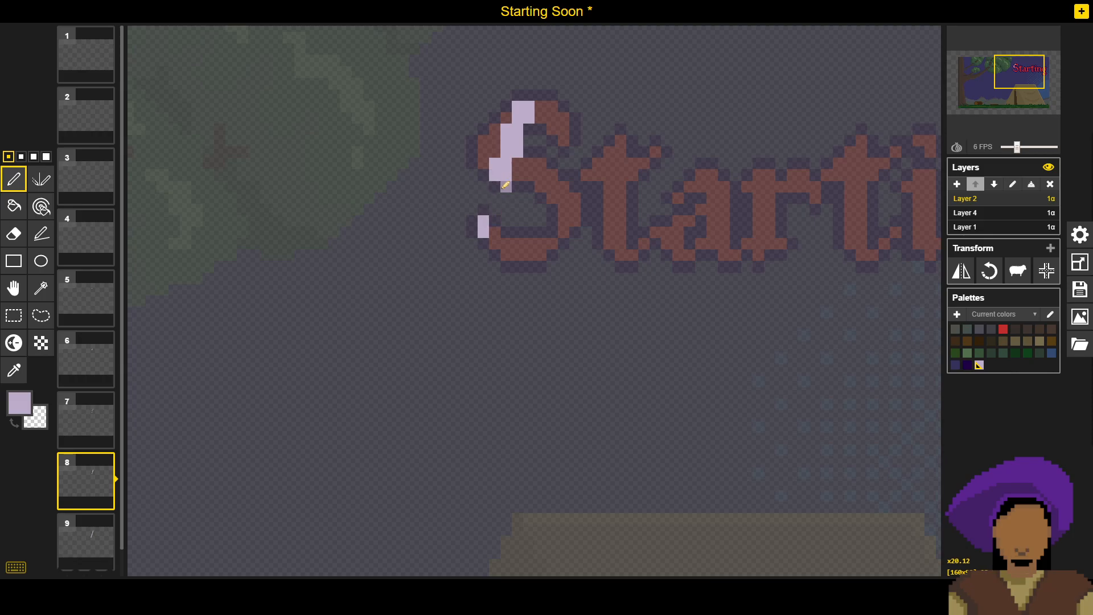
Step: Erase frame 8's line pixels inside the S's upper opening and over its dark outline, and compare the highlight with Layer 4
right_click(506, 186)
right_click(518, 153)
right_click(518, 141)
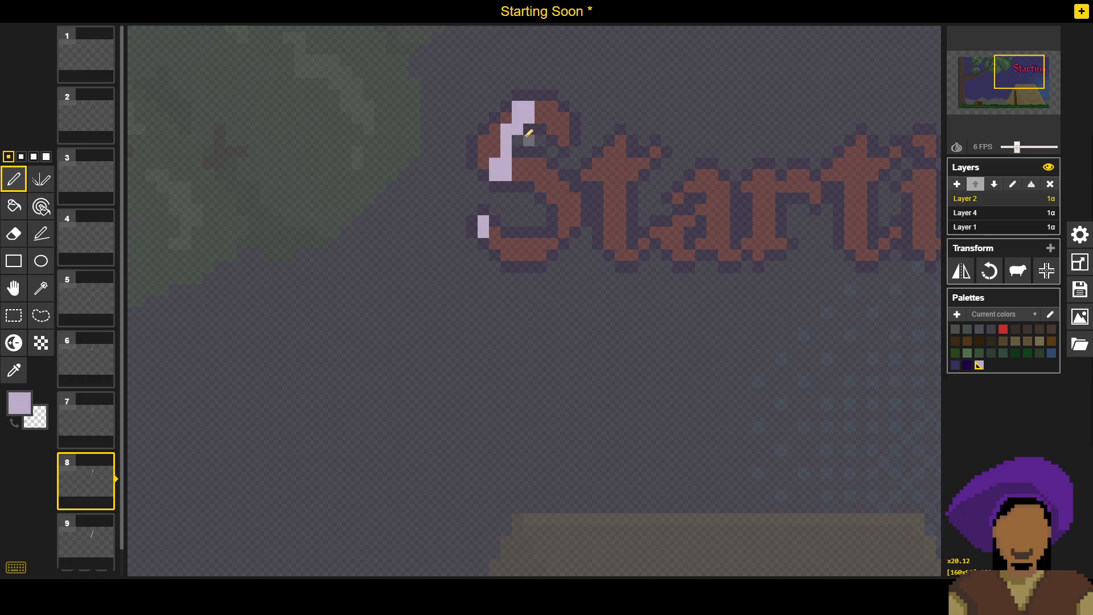
right_click(518, 130)
right_click(506, 141)
right_click(506, 129)
right_click(506, 152)
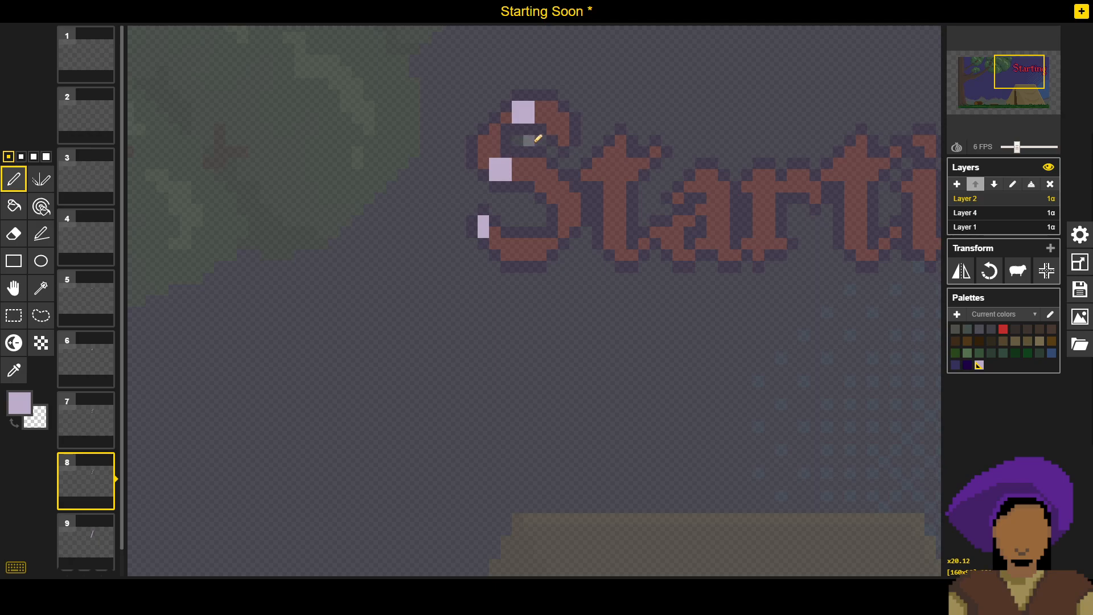
click(954, 214)
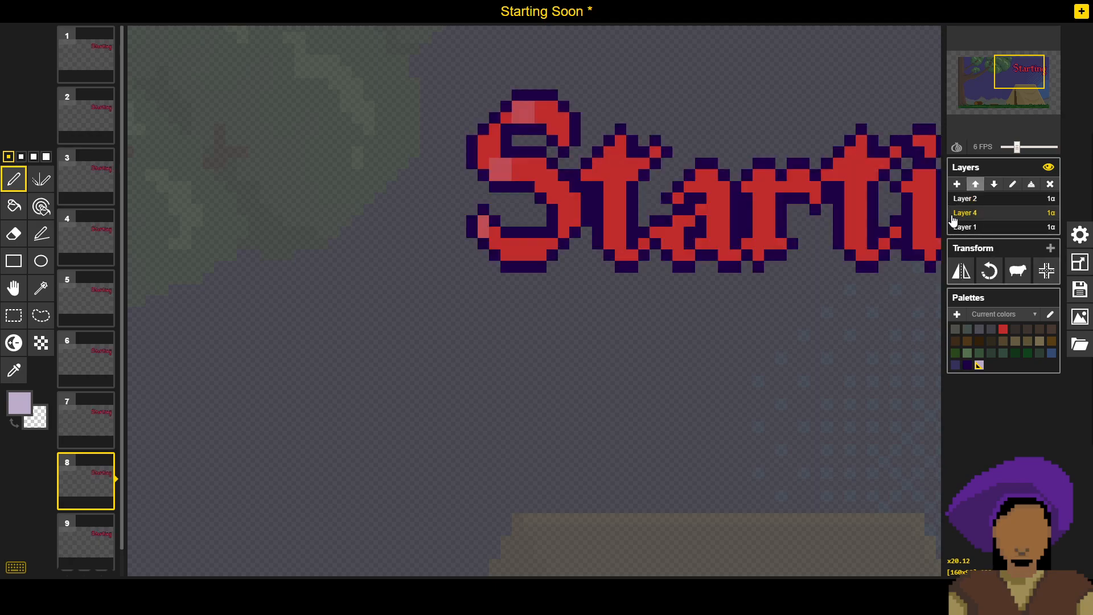
click(974, 201)
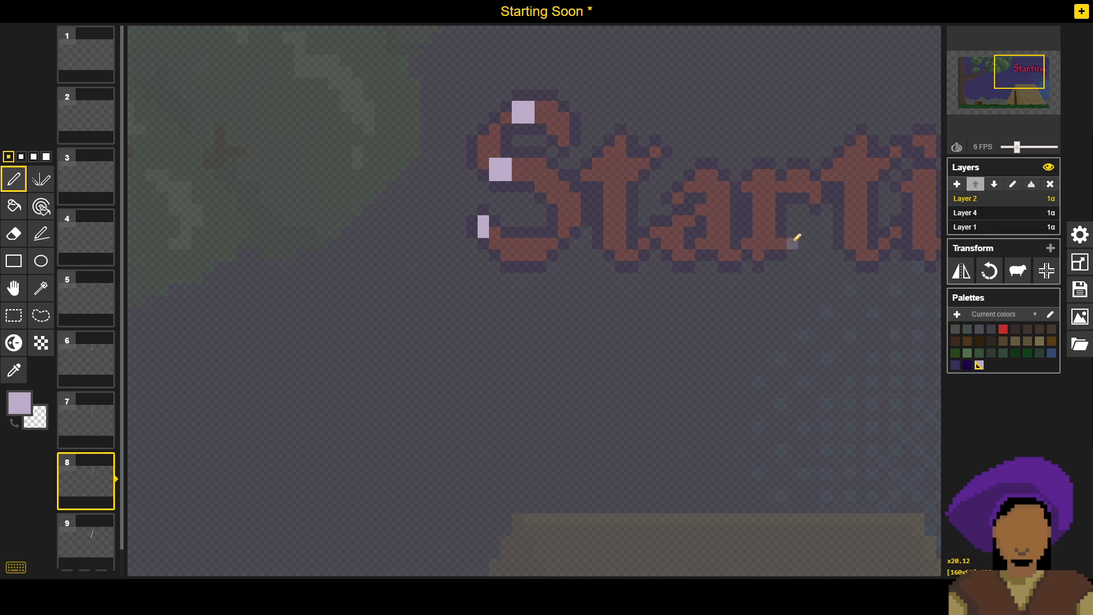
Step: Open frame 5, set the animation speed to 8 FPS, and check the animation preview
mouse_move(1039, 94)
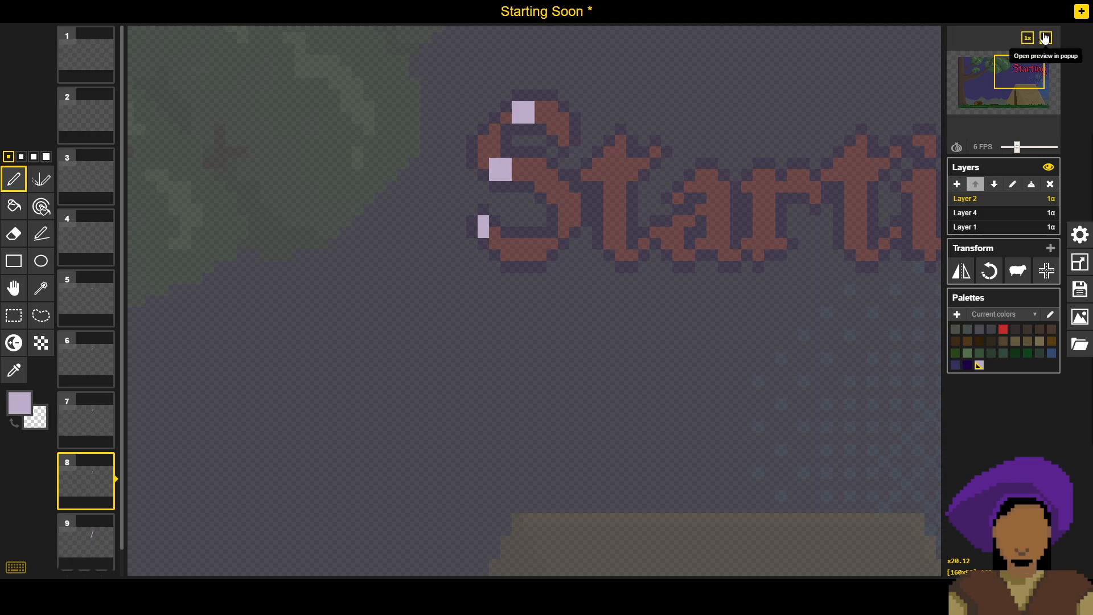
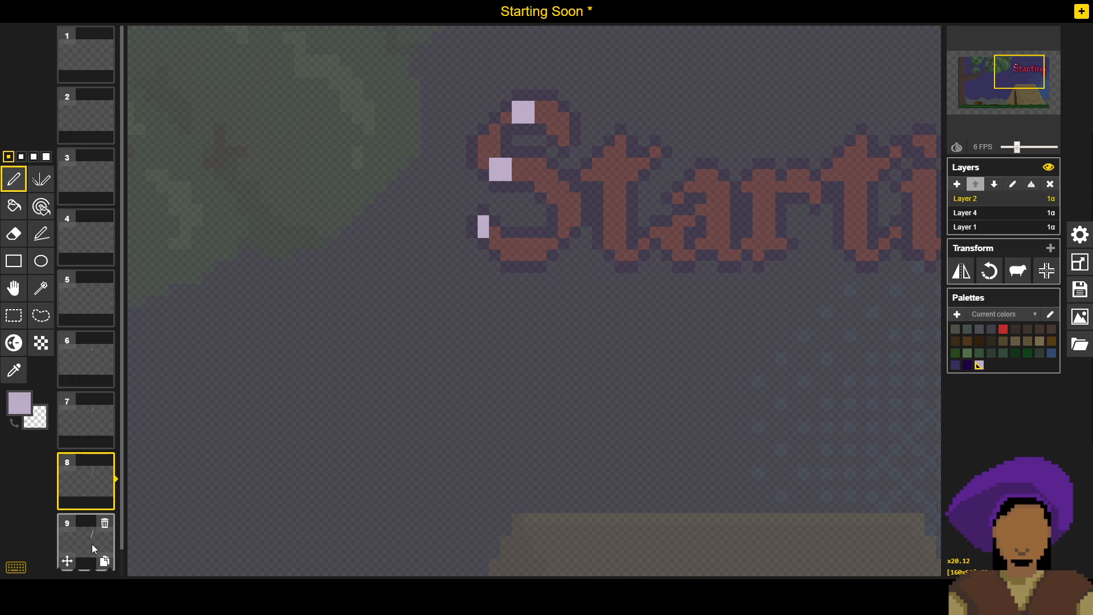
click(82, 308)
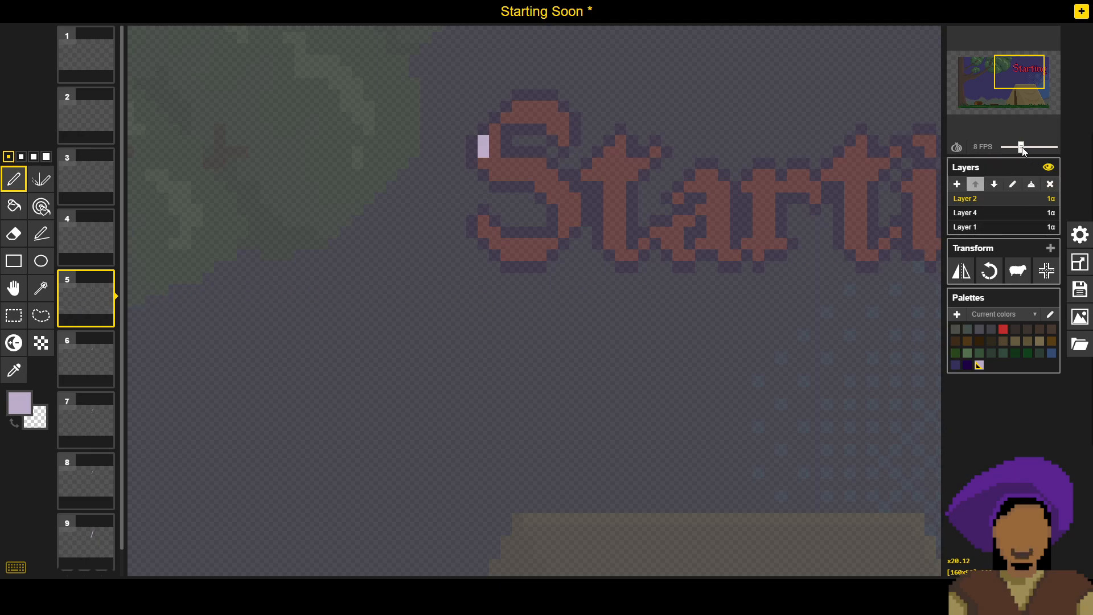
mouse_move(1047, 39)
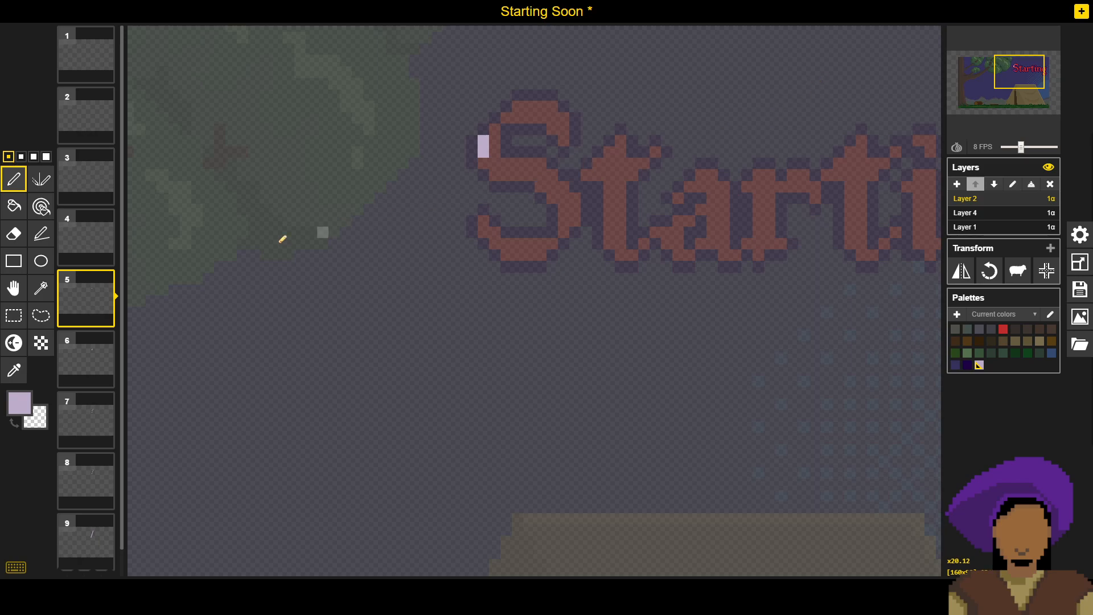
Step: Delete frames 5 through 8 with the trimmed highlights, keeping the frame with the full slanted line
click(105, 280)
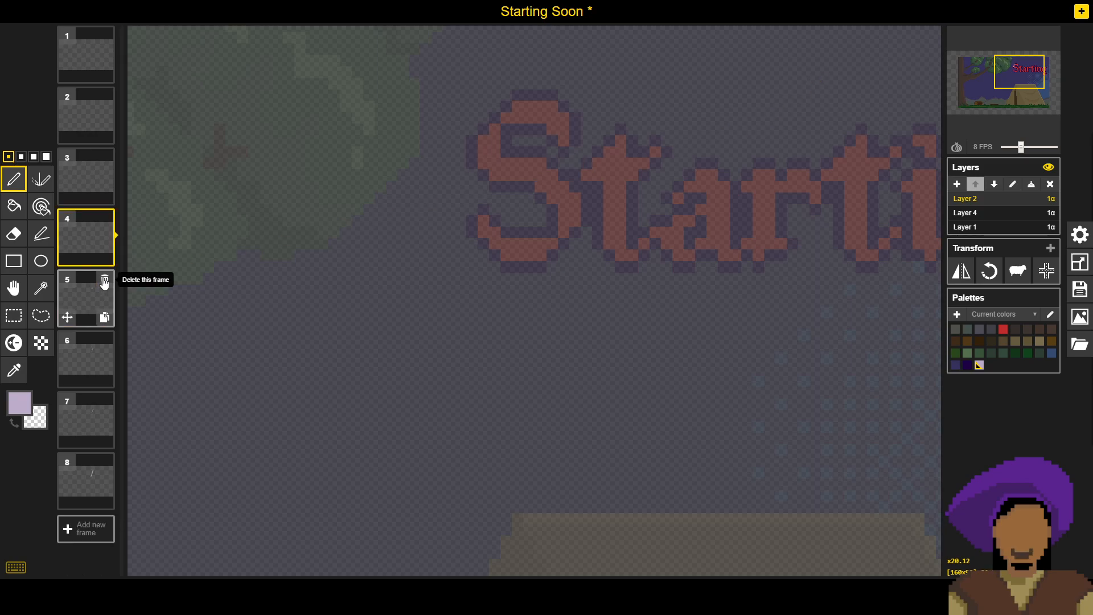
click(105, 280)
click(105, 280)
click(105, 281)
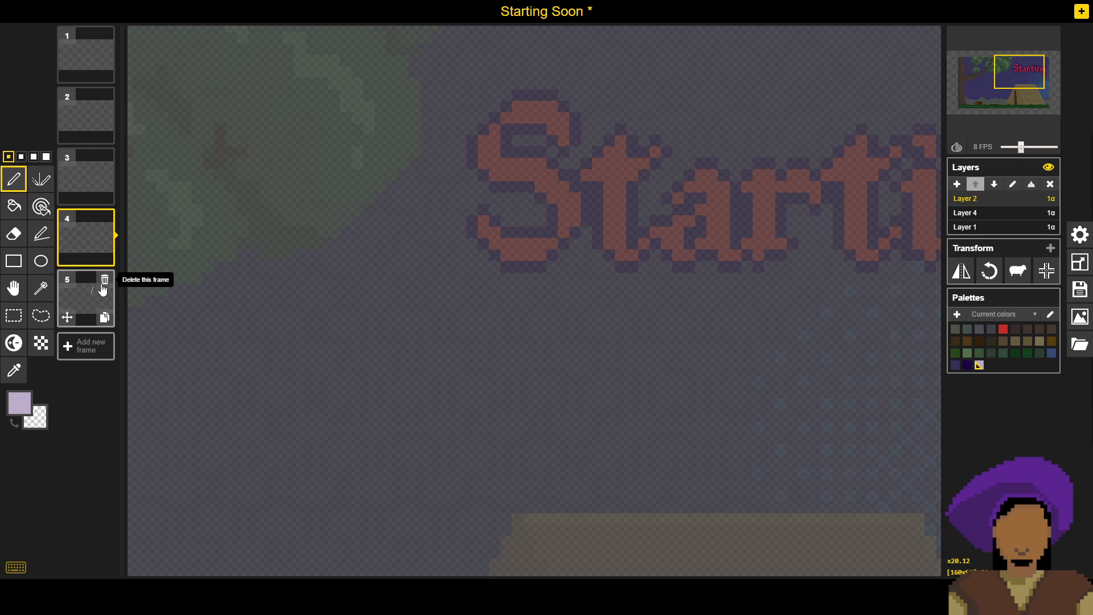
Step: Move the full slanted line on the remaining frame 5 two pixels to the left
click(94, 295)
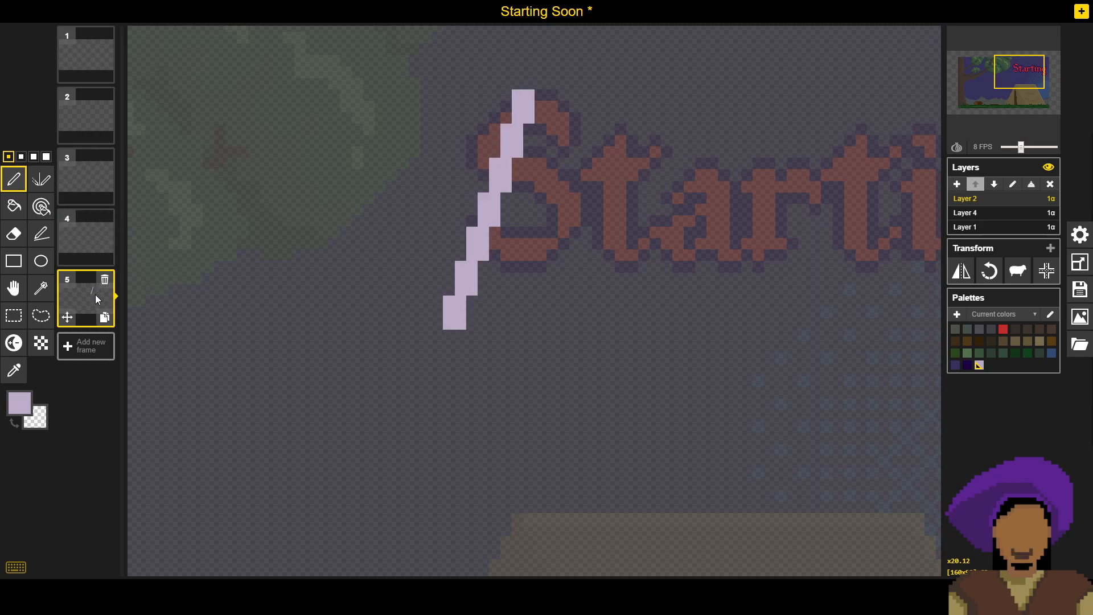
click(23, 288)
mouse_move(499, 154)
mouse_down()
mouse_move(450, 144)
mouse_move(486, 160)
mouse_move(498, 154)
mouse_up()
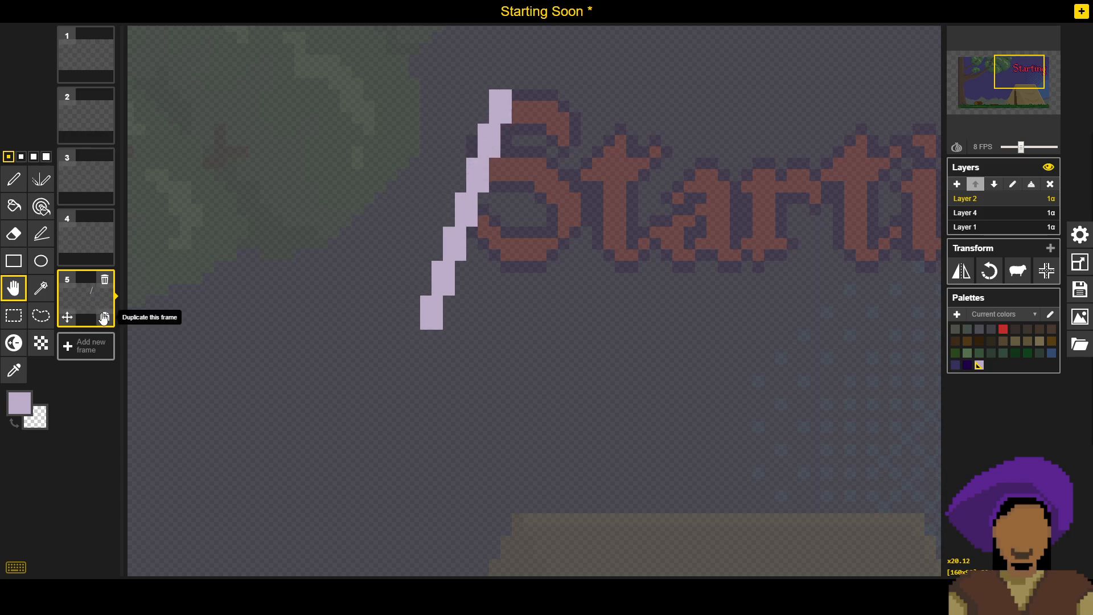
Step: Duplicate frame 5, reopen frame 5, and erase the slanted line's pixels above the S's upper-left curve
click(104, 316)
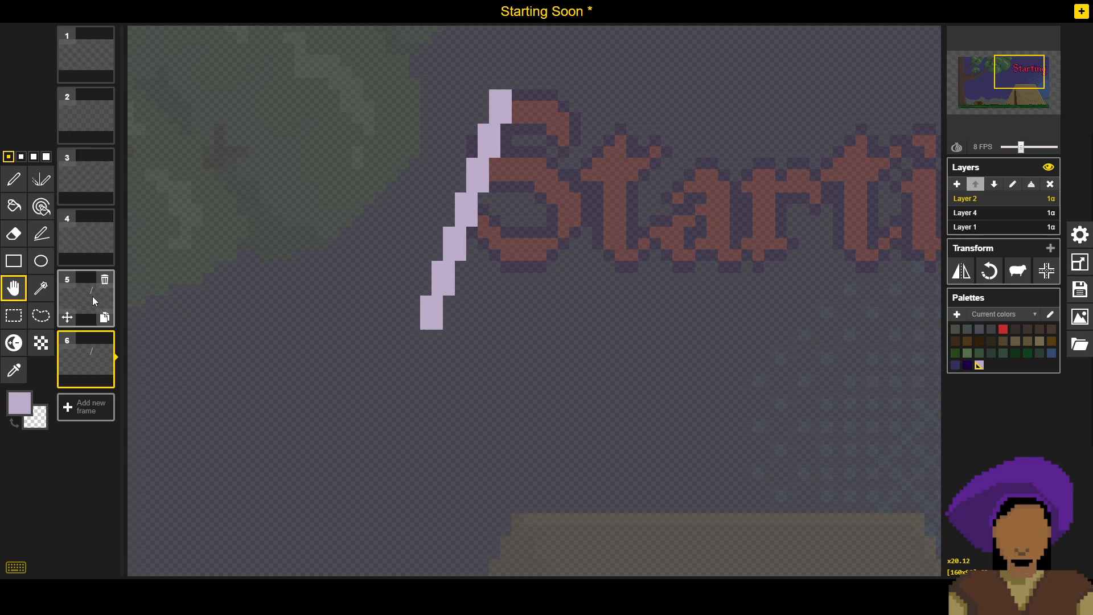
click(88, 297)
click(14, 179)
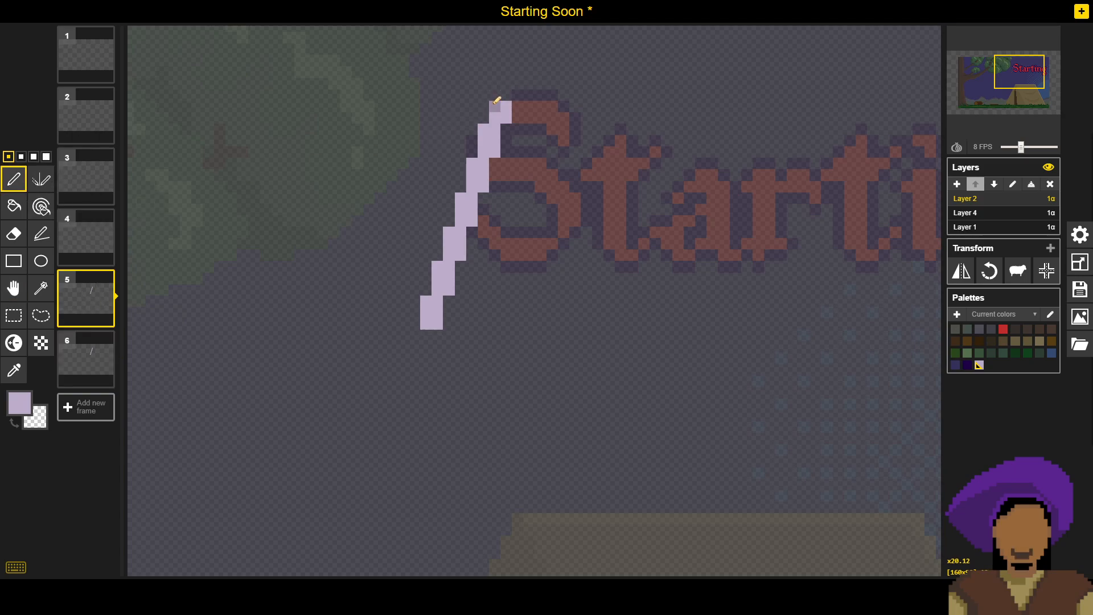
right_click(494, 107)
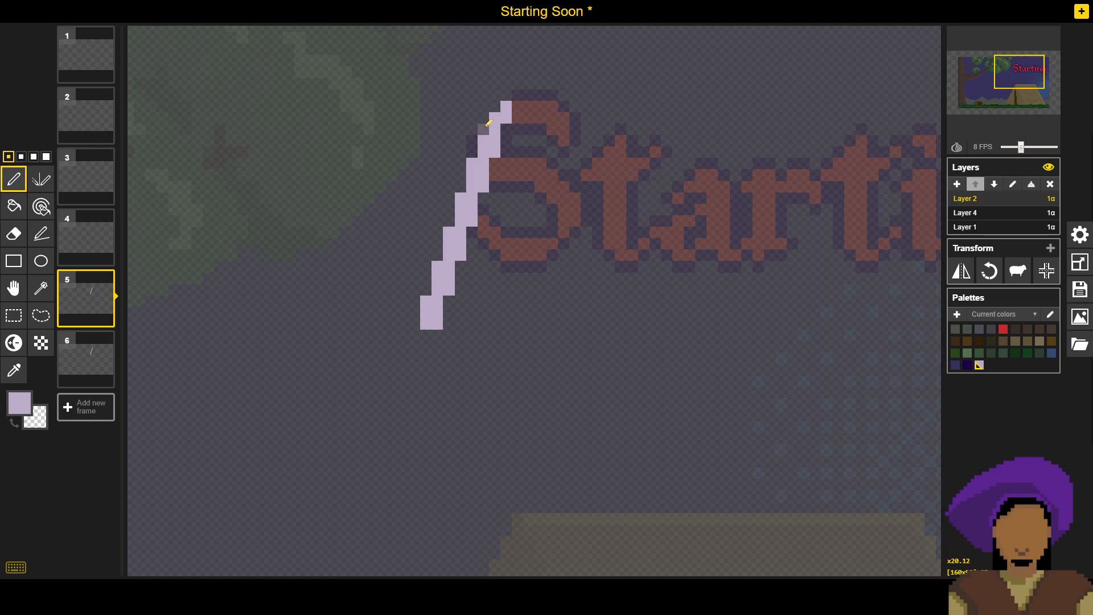
right_click(506, 106)
Step: Erase frame 5's line pixels between the S's upper curve and its lower-left tip
right_click(472, 164)
right_click(471, 175)
right_click(471, 187)
right_click(483, 175)
right_click(484, 187)
right_click(472, 210)
right_click(472, 198)
right_click(461, 198)
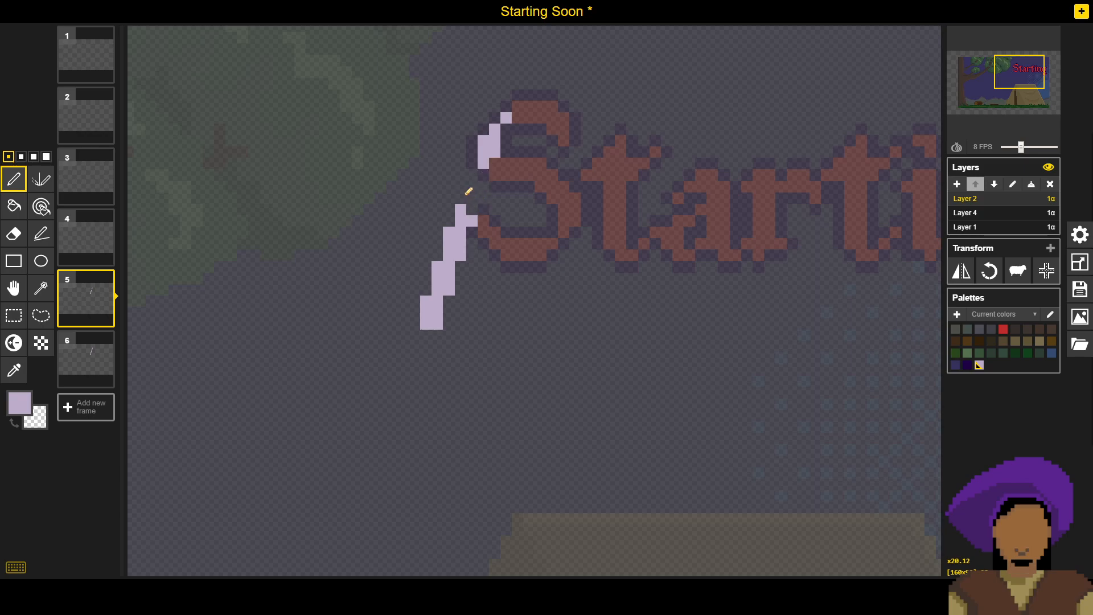
right_click(472, 221)
Step: Erase the remaining tail of frame 5's line below the S's upper curve and save the sprite to its file
drag(461, 210, 437, 301)
drag(461, 243, 461, 235)
right_click(426, 301)
drag(426, 311, 427, 322)
mouse_move(437, 279)
mouse_down()
mouse_move(438, 266)
mouse_move(436, 326)
mouse_up()
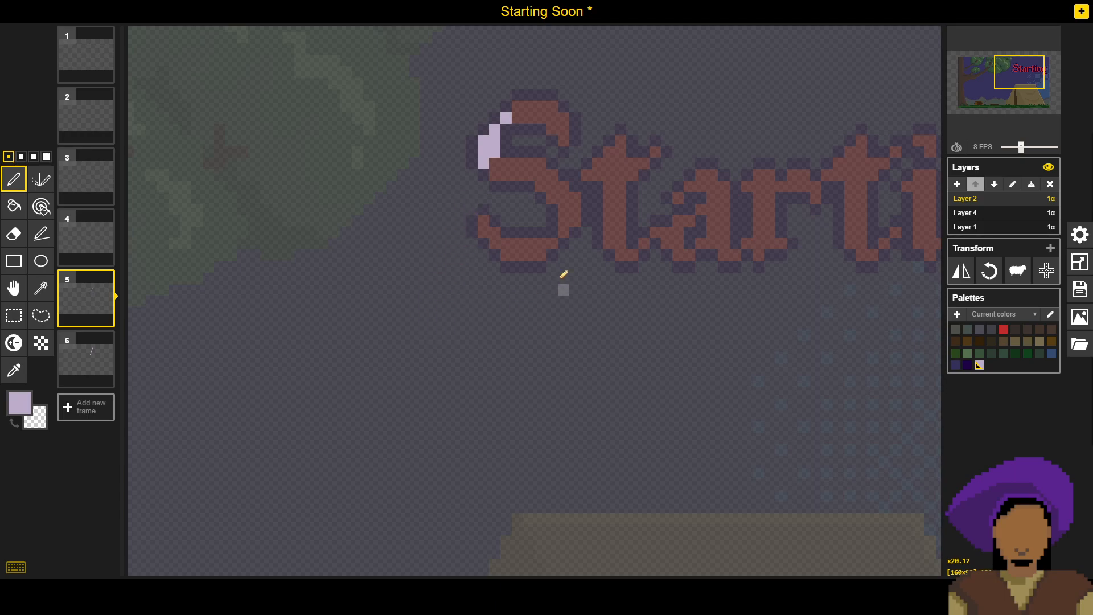
click(1080, 289)
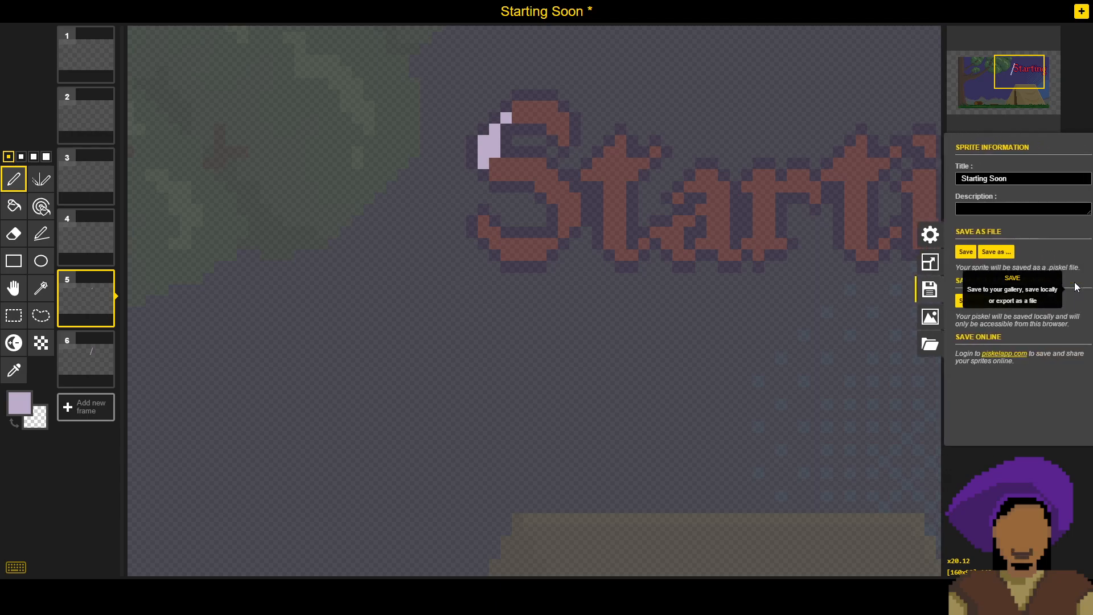
click(963, 252)
Step: Move frame 6's full slanted line two pixels to the right and duplicate the frame
click(104, 364)
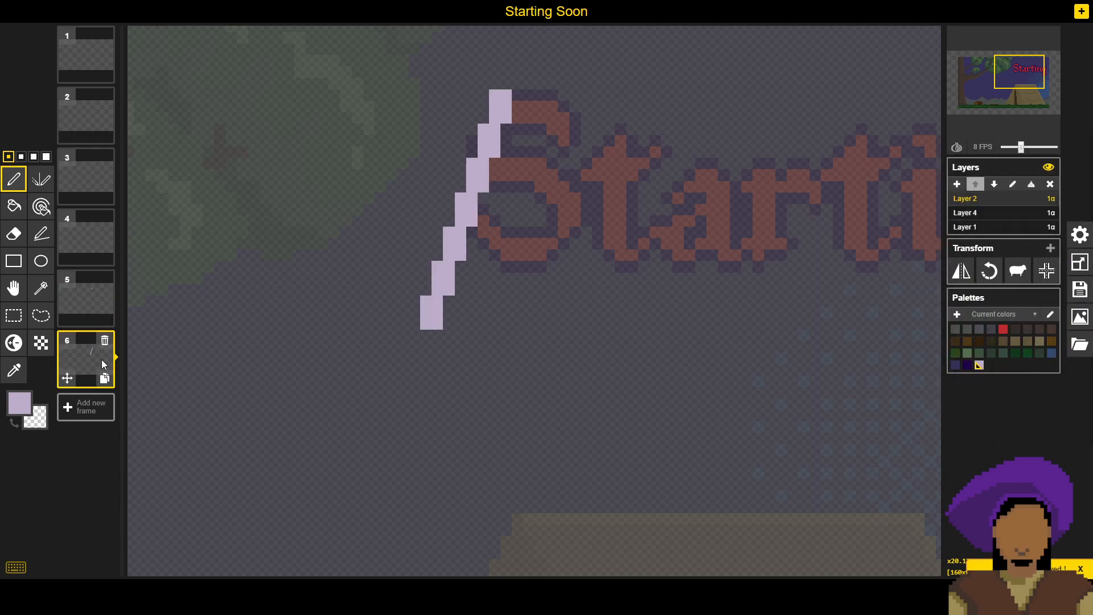
click(13, 288)
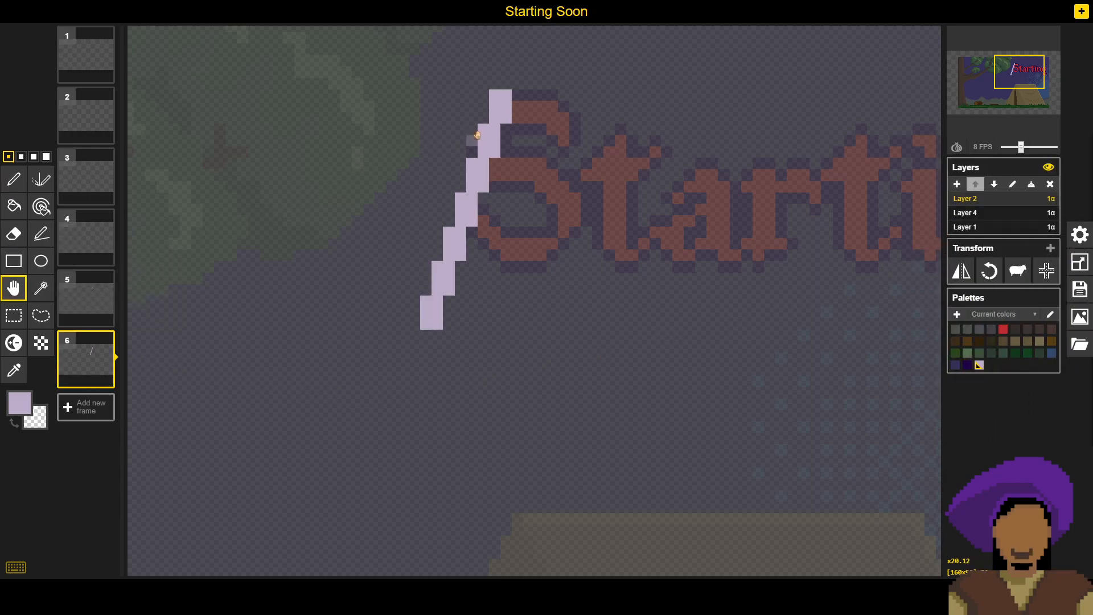
drag(490, 138, 517, 138)
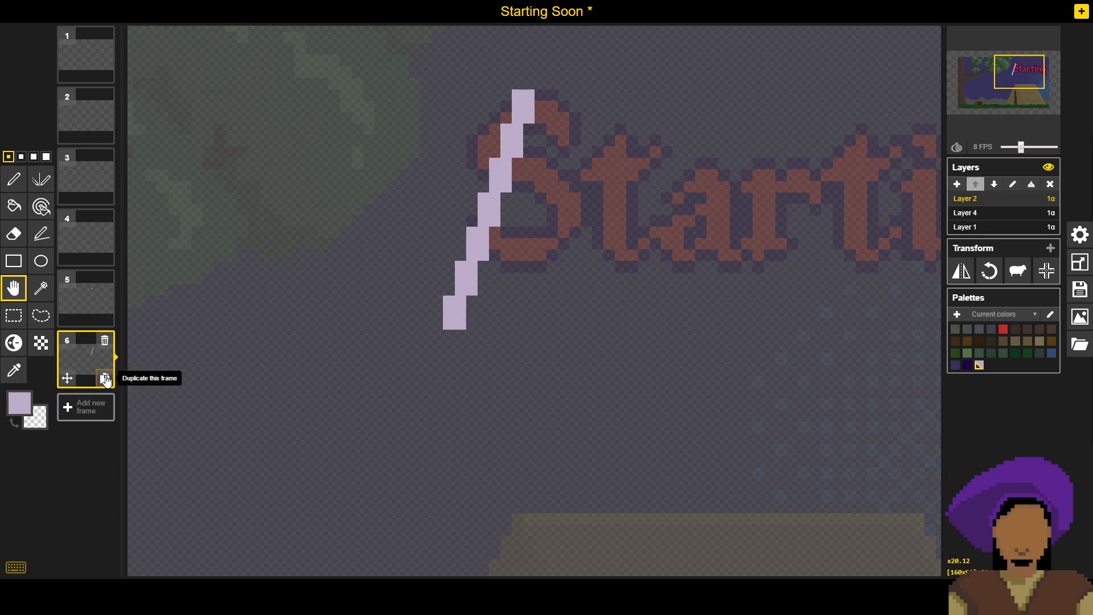
click(104, 378)
Step: In frame 6, erase the line pixels over the S's top outline and inside its upper opening
click(90, 363)
click(14, 179)
right_click(530, 95)
right_click(520, 95)
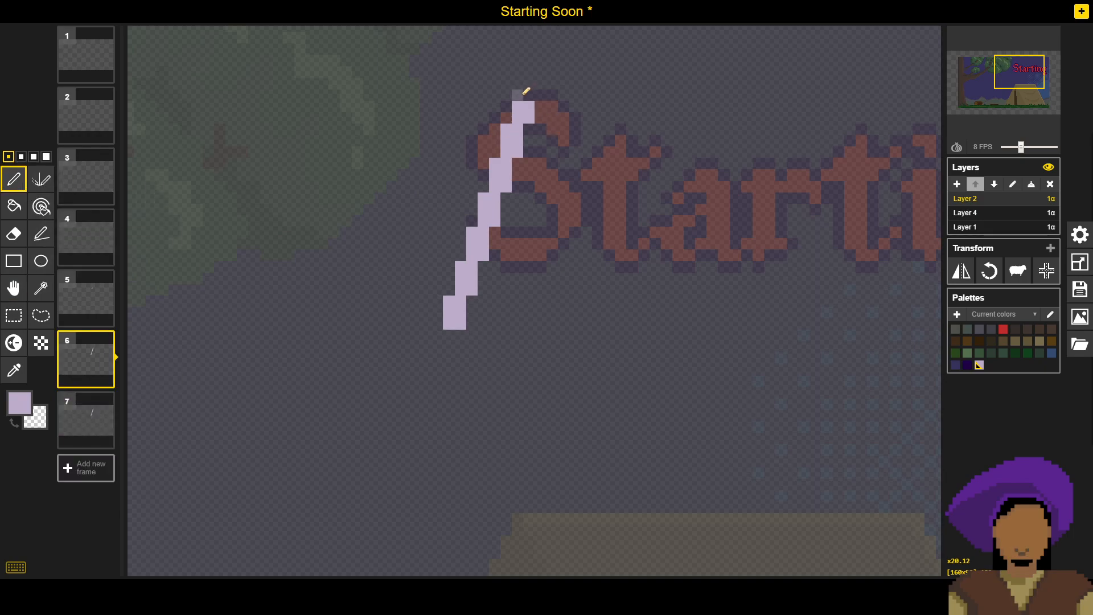
right_click(518, 130)
right_click(517, 141)
right_click(518, 152)
right_click(506, 141)
right_click(506, 130)
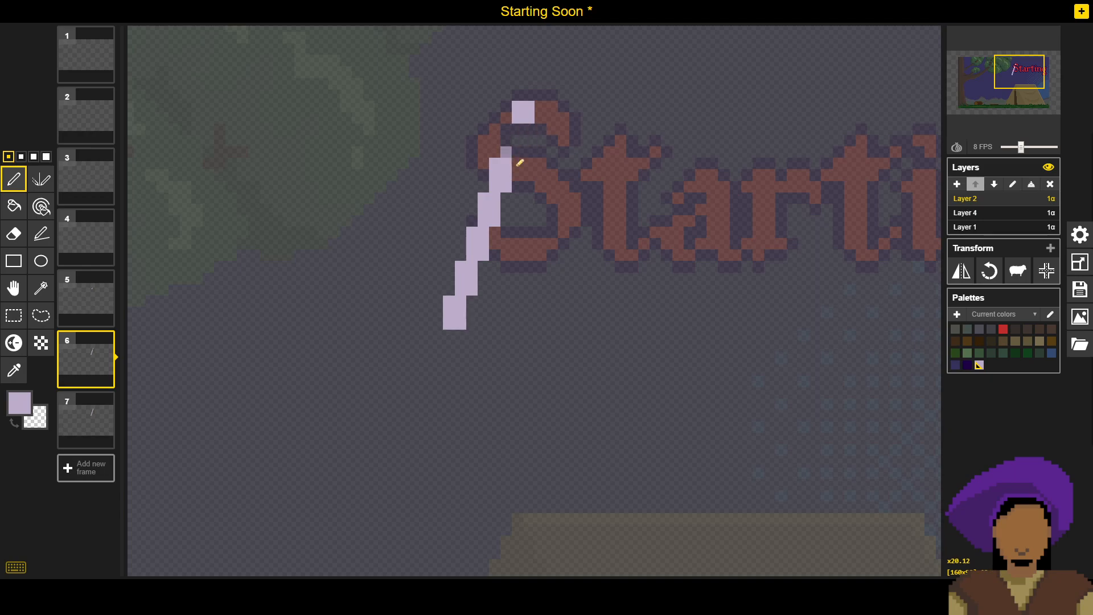
right_click(507, 152)
Step: Erase frame 6's line pixels between the S's middle stroke and its lower-left tip
right_click(496, 176)
click(495, 175)
right_click(495, 186)
right_click(484, 198)
right_click(494, 198)
right_click(495, 209)
right_click(486, 208)
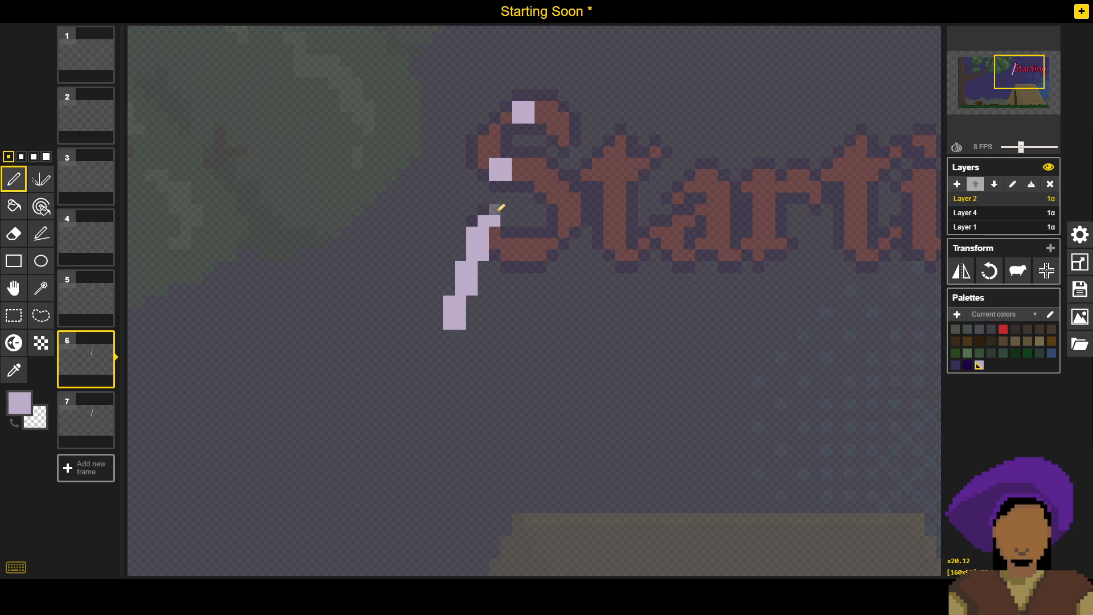
right_click(496, 221)
Step: Erase the tail of frame 6's line below the S's lower-left tip
right_click(484, 254)
right_click(484, 243)
right_click(472, 244)
right_click(472, 232)
right_click(473, 268)
right_click(473, 255)
right_click(461, 279)
right_click(461, 266)
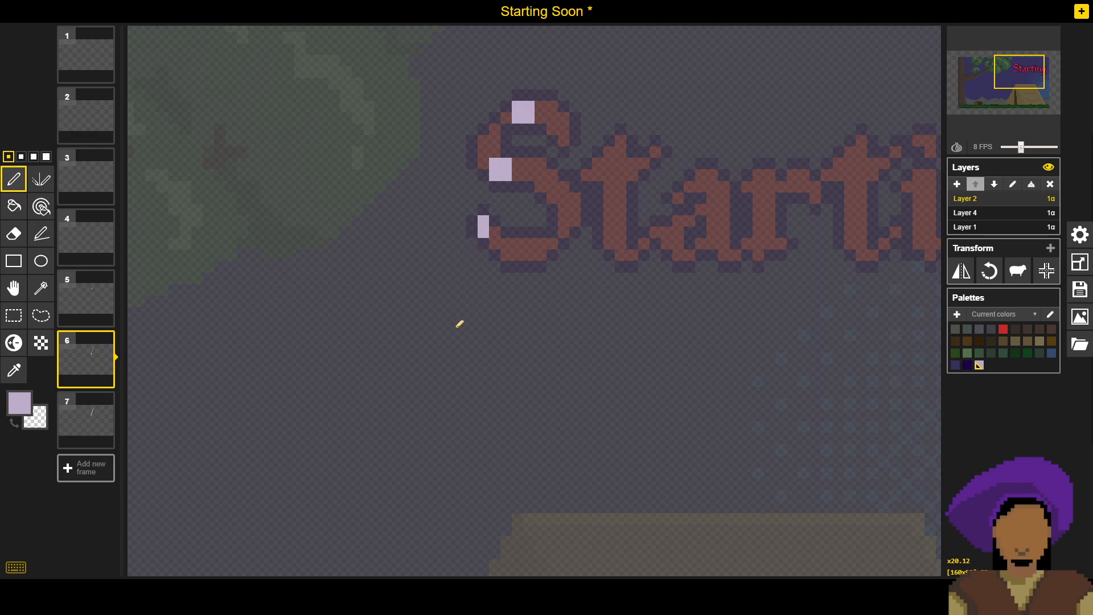
Step: Move frame 7's full slanted line two pixels to the right and erase its top row over the S's outline
click(92, 421)
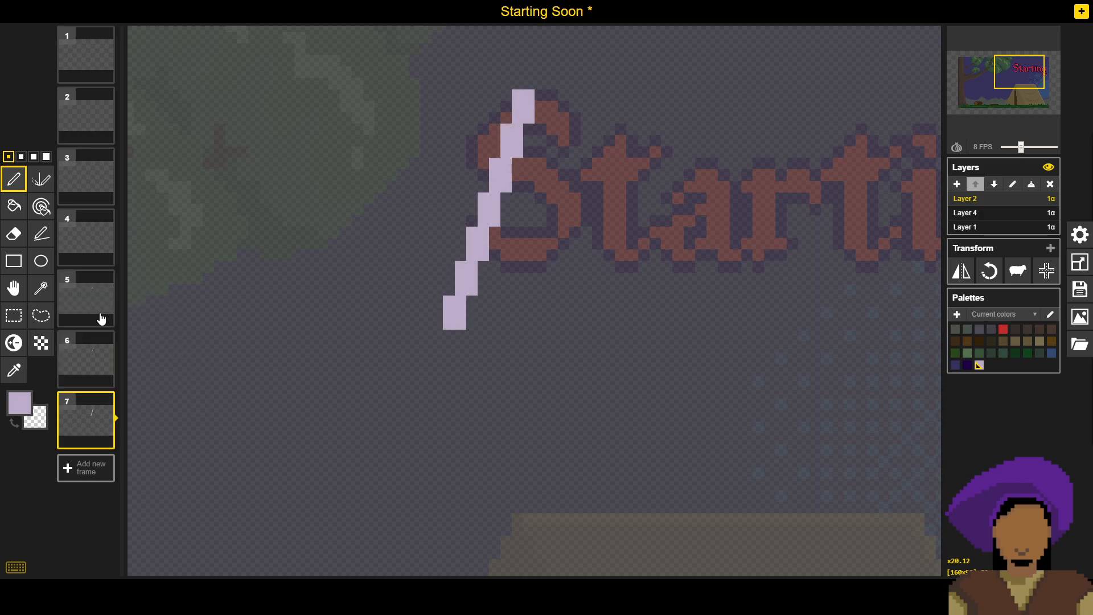
key(m)
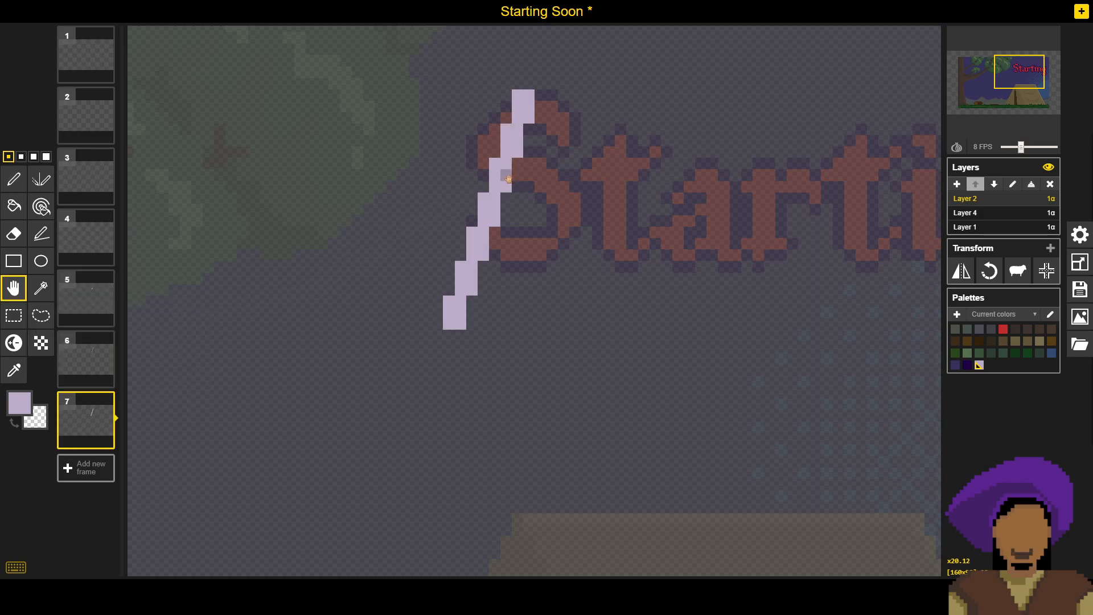
drag(509, 179, 532, 180)
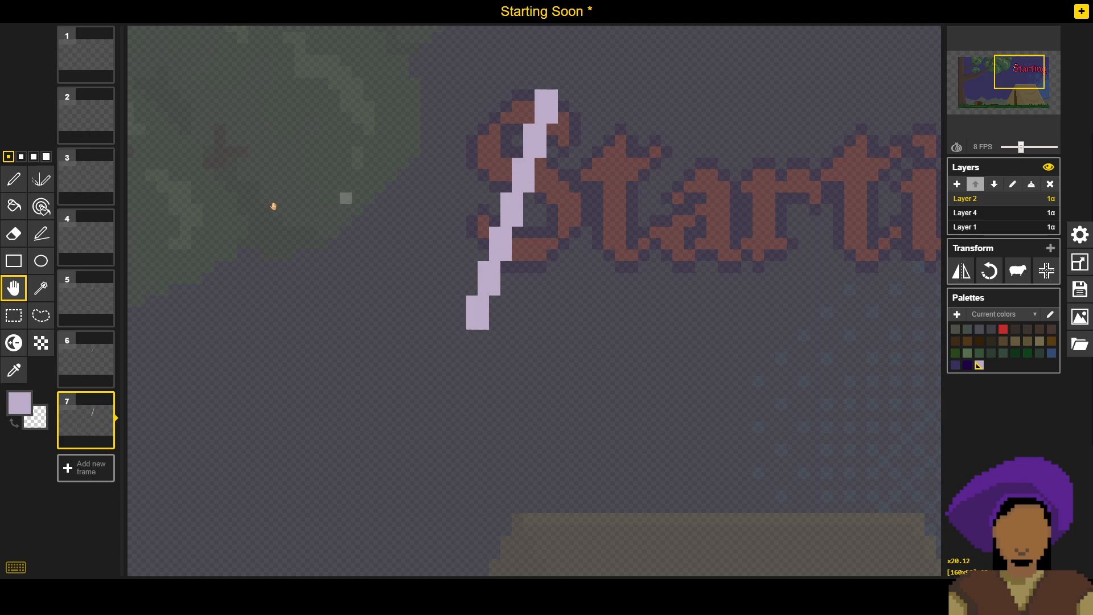
click(13, 179)
right_click(551, 91)
right_click(541, 94)
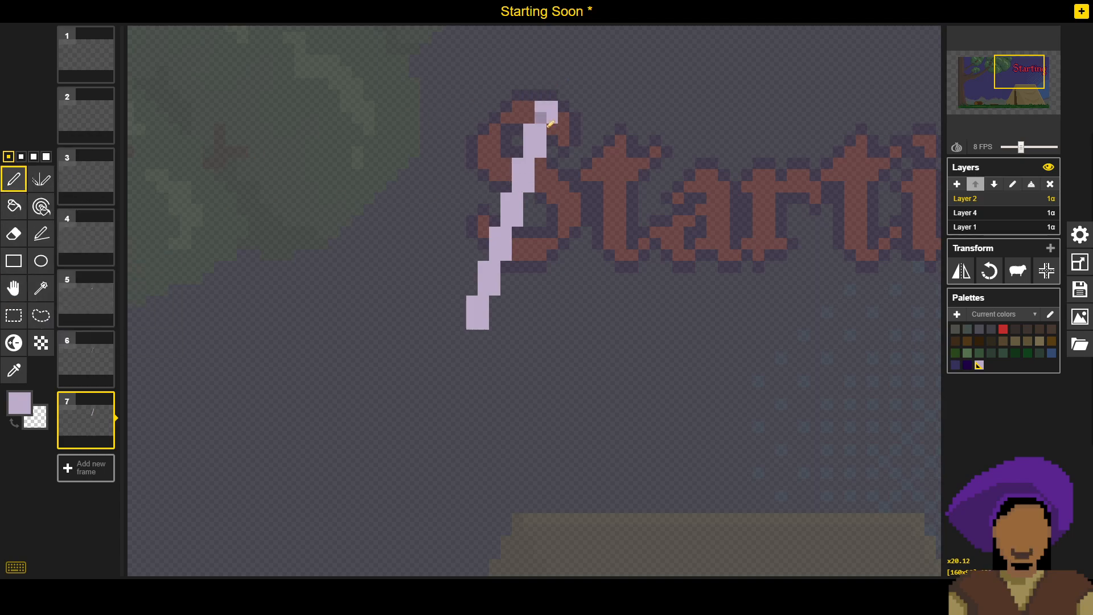
Step: Erase frame 7's line pixels below the S and in the lower part of its lower opening
right_click(472, 313)
mouse_move(484, 302)
mouse_down()
mouse_move(493, 270)
mouse_move(487, 311)
mouse_up()
right_click(484, 324)
right_click(472, 324)
right_click(473, 301)
right_click(495, 254)
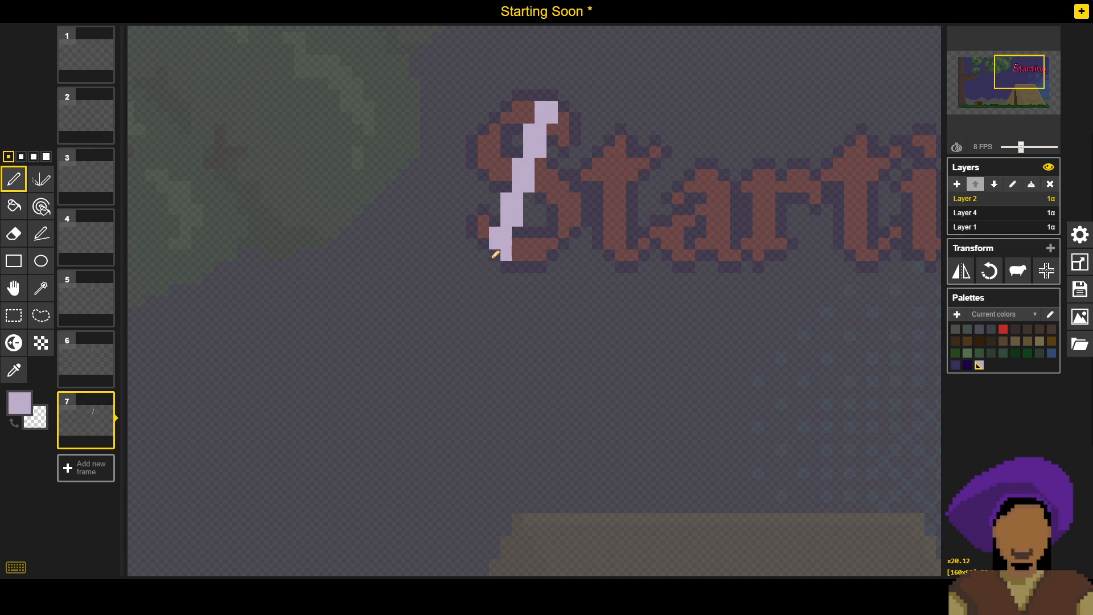
right_click(506, 221)
right_click(518, 221)
right_click(506, 232)
right_click(506, 209)
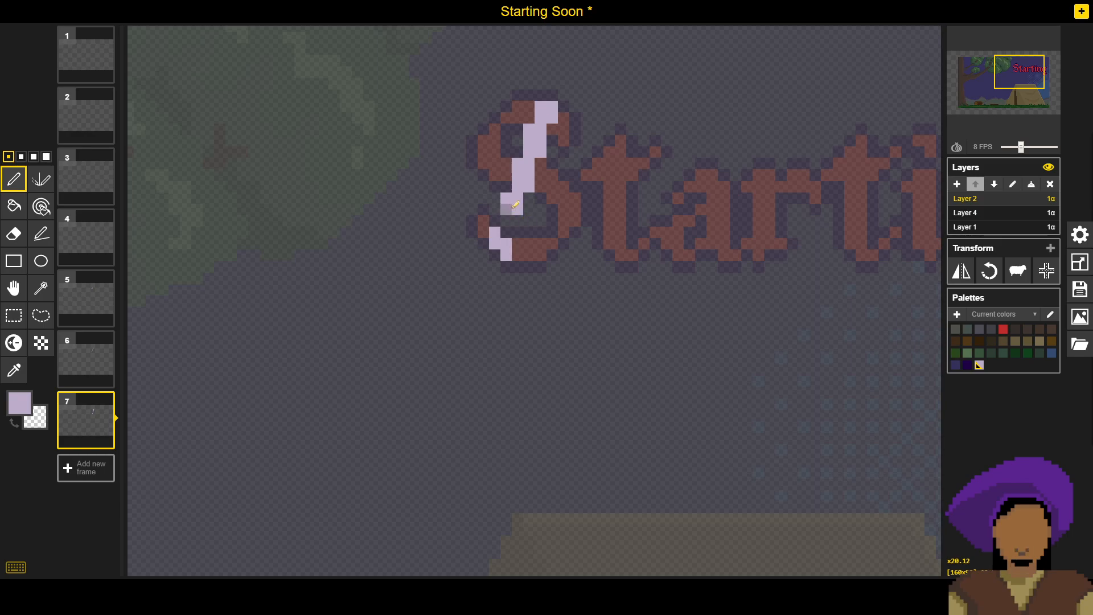
Step: Erase frame 7's remaining line pixels around the S's middle stroke and inside its upper opening
right_click(506, 199)
right_click(518, 198)
right_click(518, 209)
right_click(518, 188)
right_click(529, 187)
right_click(529, 153)
right_click(540, 152)
right_click(542, 142)
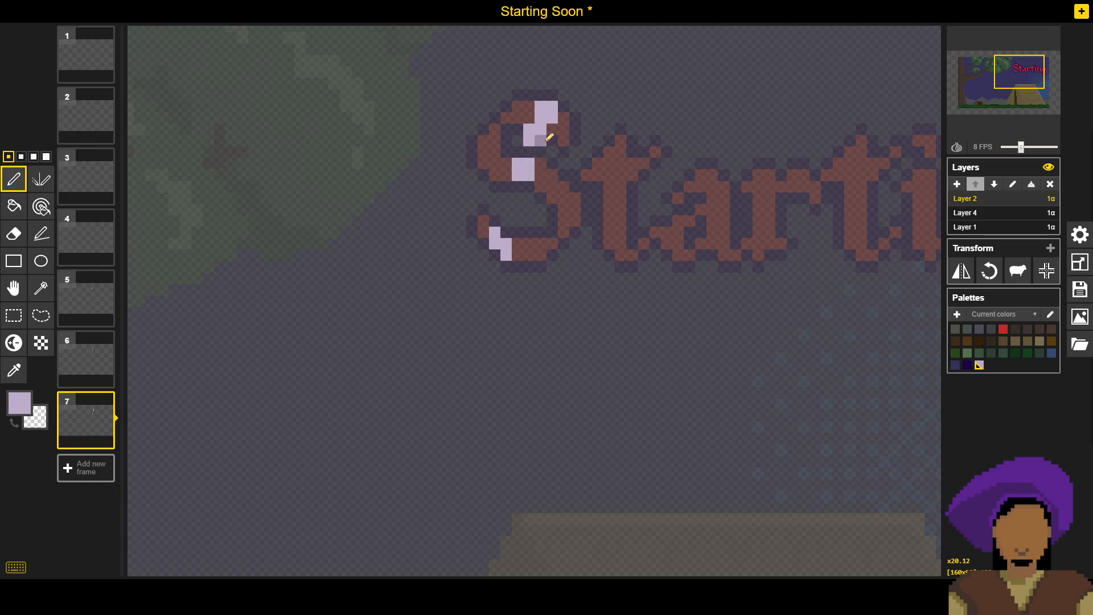
right_click(529, 129)
right_click(529, 140)
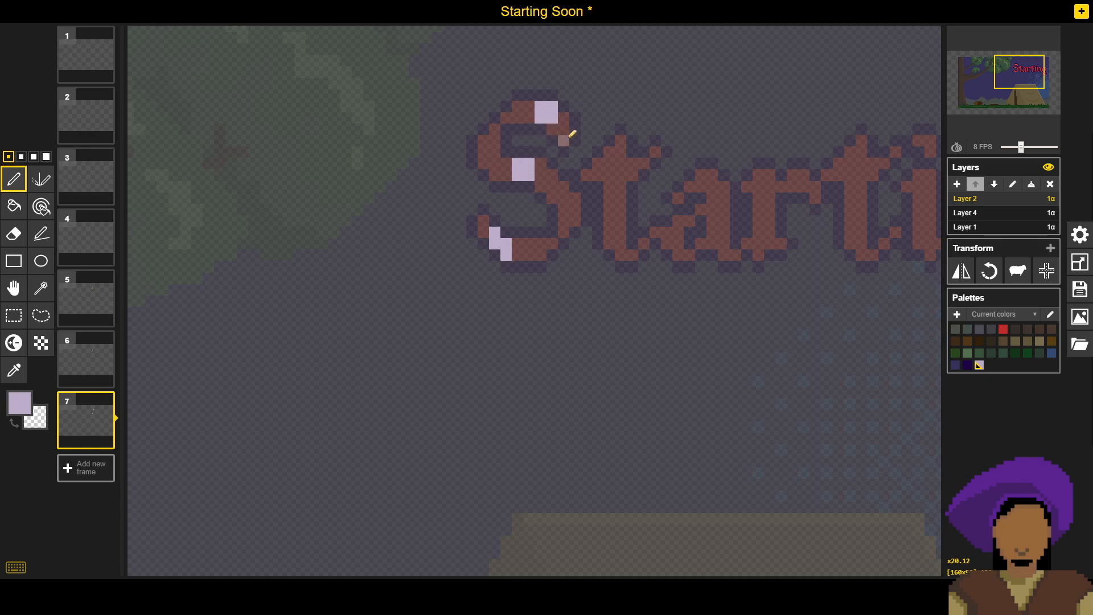
Step: Undo frame 7's erasures back to the slanted line with only its top row trimmed
mouse_move(98, 434)
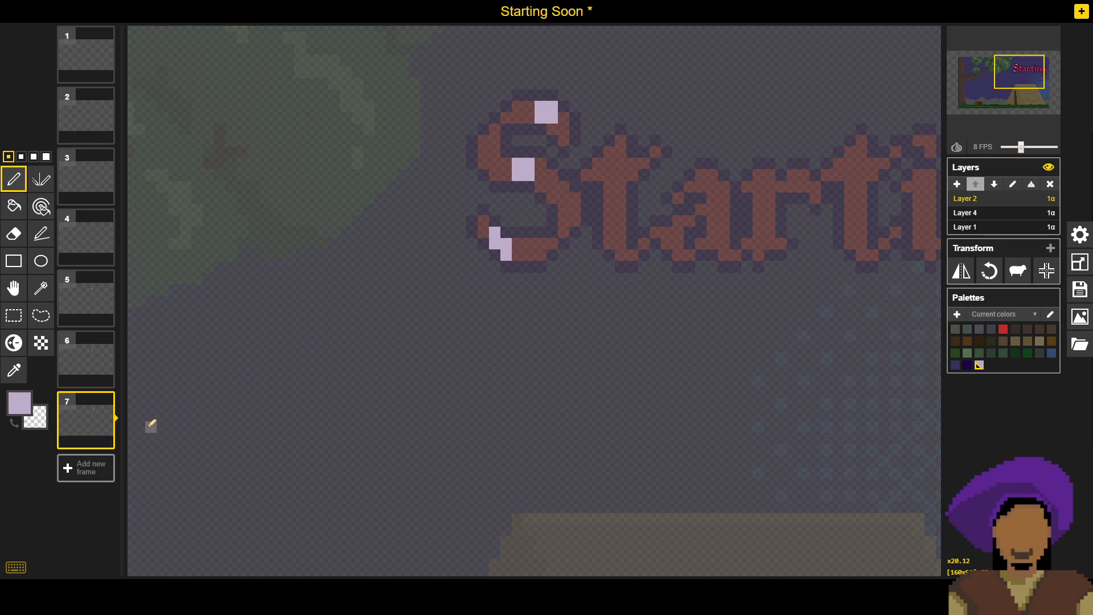
key(ctrl+z)
key(ctrl+z)
key(ctrl+z)
key(ctrl+z)
key(ctrl+z)
key(ctrl+z)
key(ctrl+z)
key(ctrl+z)
key(ctrl+z)
key(ctrl+z)
key(ctrl+z)
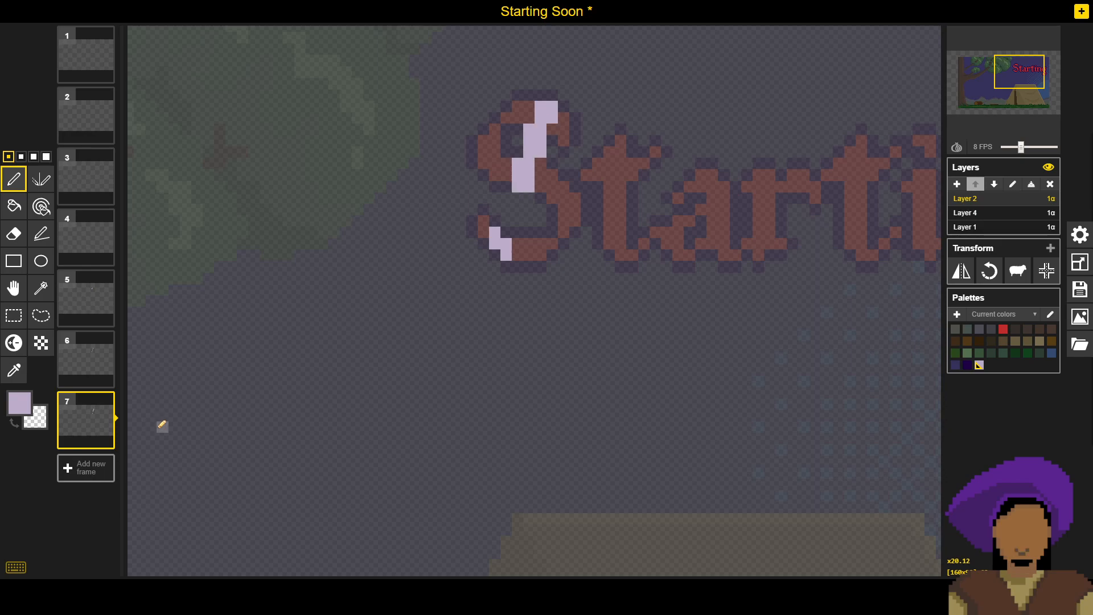
key(ctrl+z)
key(ctrl+z)
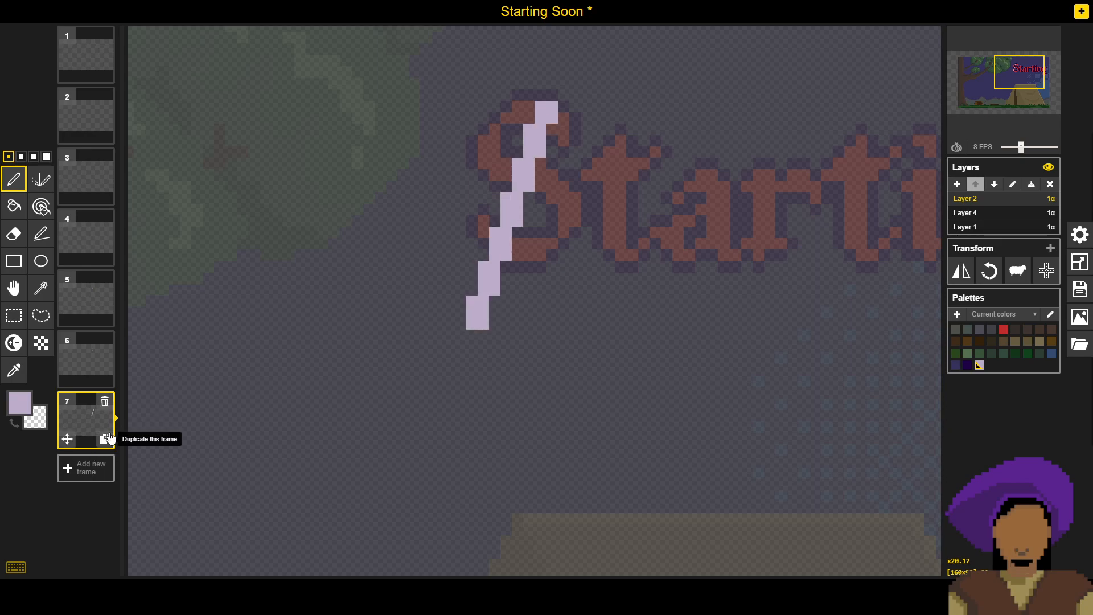
Step: Duplicate frame 7, reopen frame 7, and erase its line pixels below the S's bottom curve
click(104, 439)
click(90, 419)
drag(472, 324, 481, 310)
right_click(473, 301)
right_click(483, 291)
right_click(496, 267)
right_click(484, 278)
right_click(483, 323)
right_click(484, 267)
right_click(497, 256)
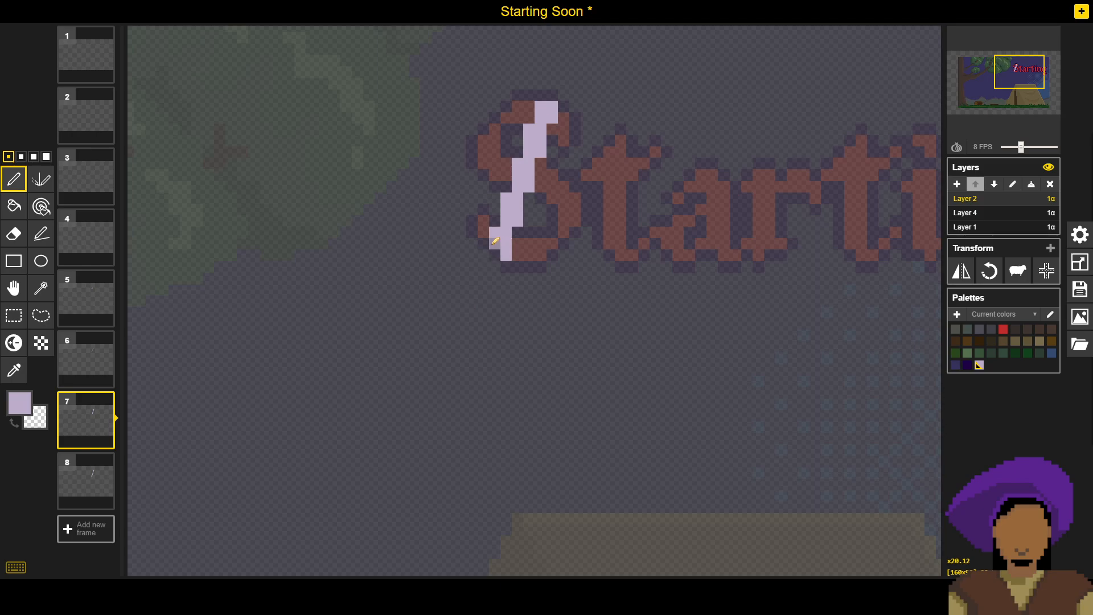
Step: Erase frame 7's line pixels inside the S's lower opening and along the outline under its middle stroke
right_click(509, 223)
right_click(507, 233)
right_click(518, 221)
right_click(506, 210)
right_click(515, 208)
right_click(507, 199)
right_click(516, 198)
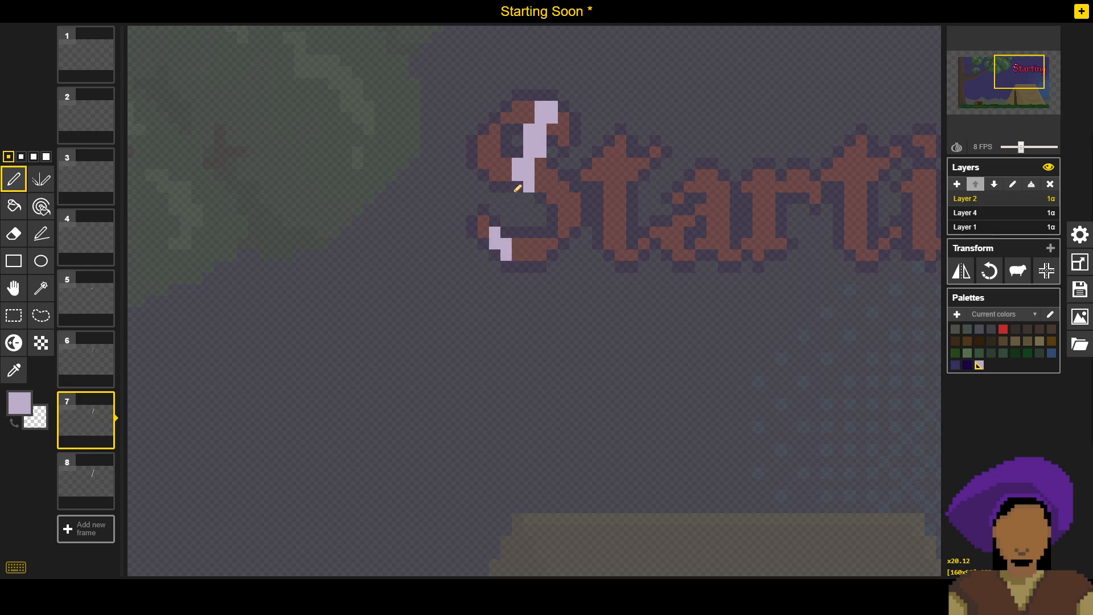
right_click(519, 187)
right_click(528, 186)
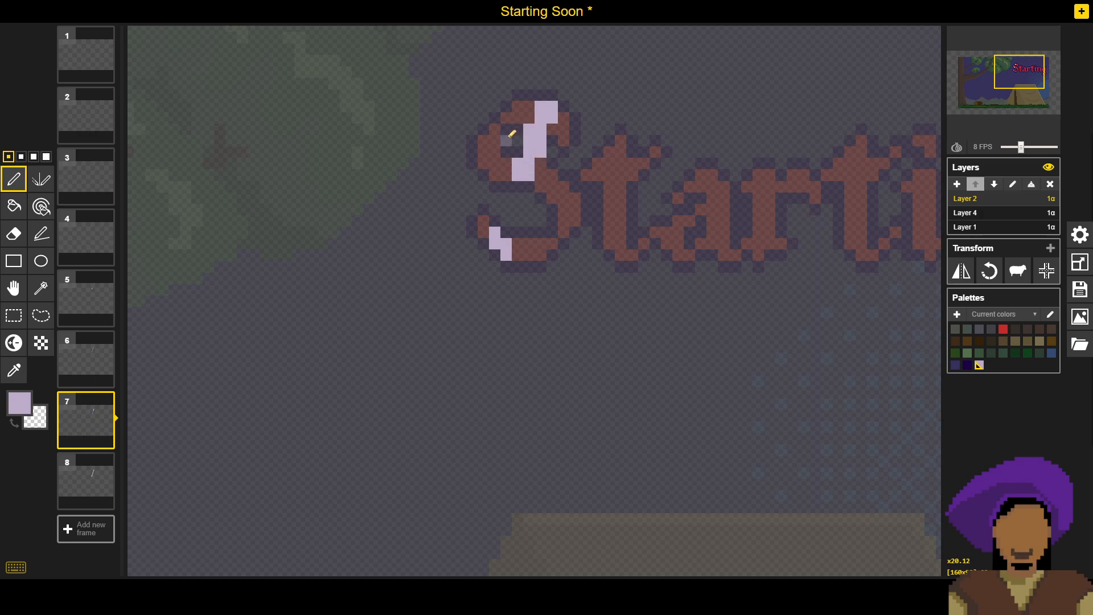
Step: Erase frame 7's line pixels inside the S's upper opening, keeping the highlight on the top stroke
right_click(528, 152)
right_click(539, 152)
right_click(533, 140)
right_click(533, 133)
right_click(543, 138)
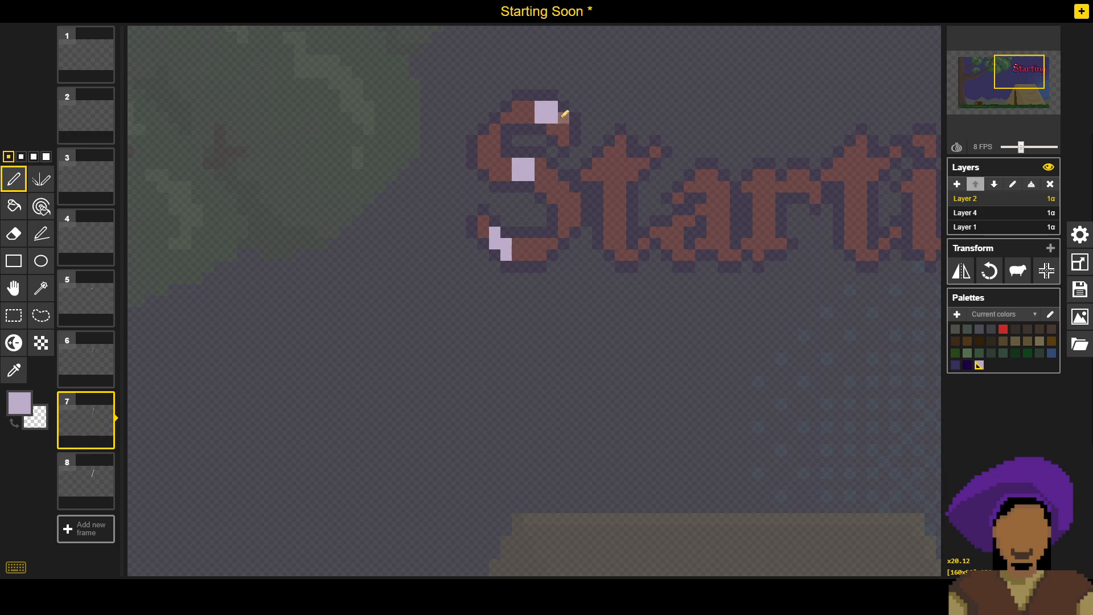
Step: Move frame 8's slanted line two pixels to the right and duplicate the frame
click(94, 473)
key(h)
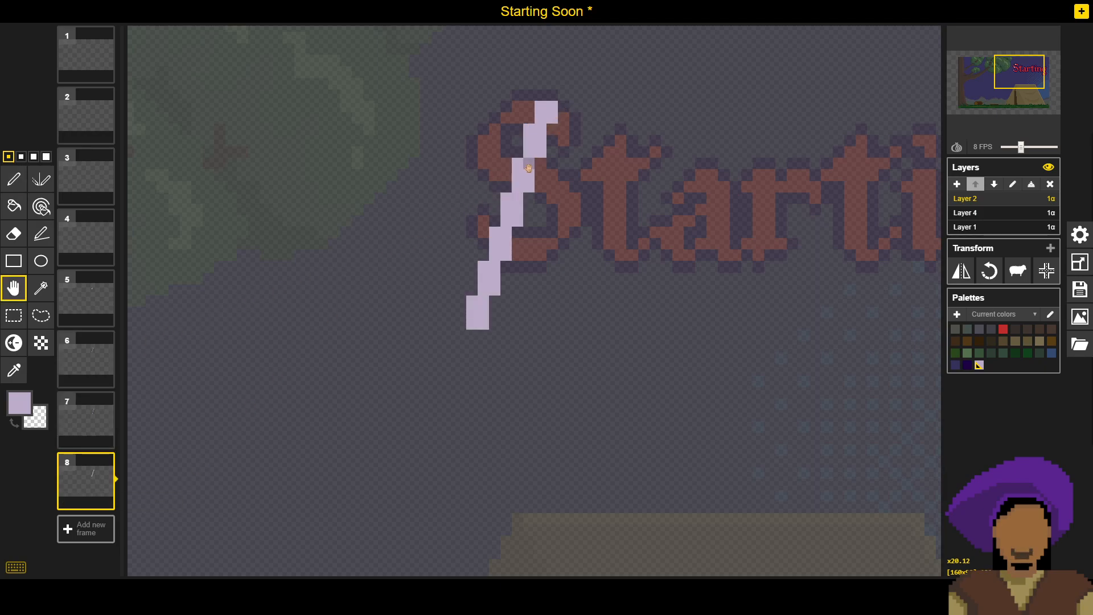
drag(534, 166, 550, 163)
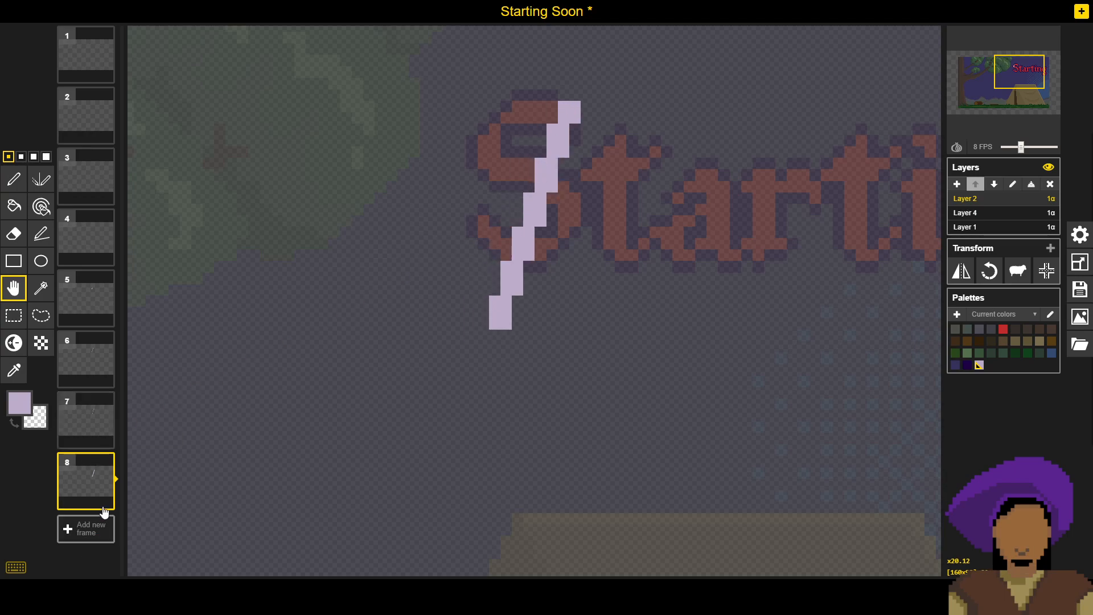
click(104, 500)
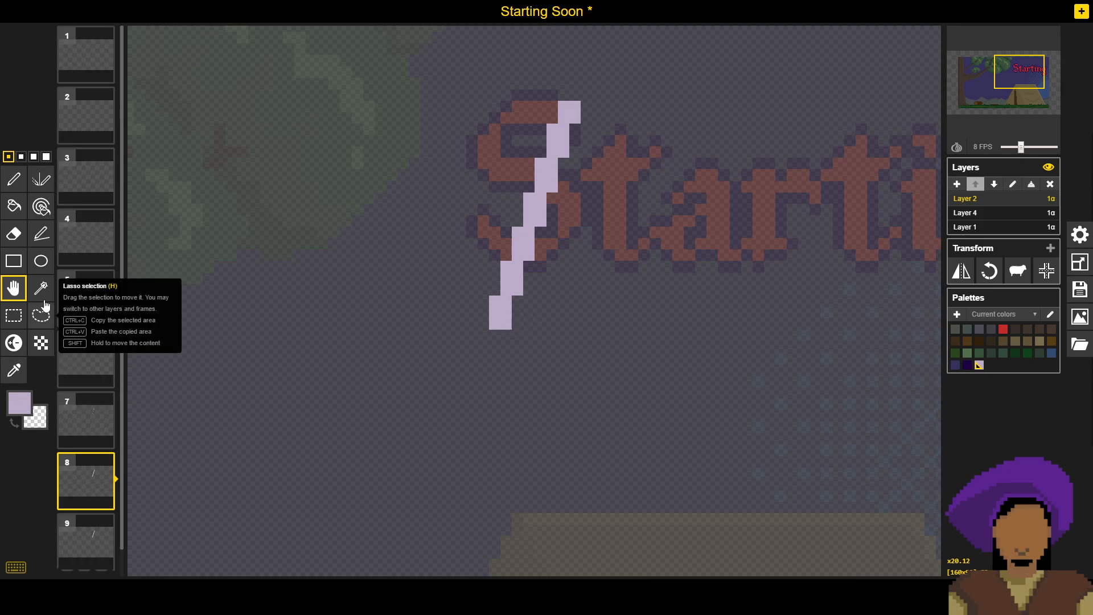
Step: In frame 8, erase the line pixels below the S and inside its lower opening
click(13, 179)
mouse_move(495, 324)
mouse_down()
mouse_move(507, 270)
mouse_move(516, 288)
mouse_move(513, 264)
mouse_move(513, 337)
mouse_move(505, 317)
mouse_up()
mouse_move(529, 232)
mouse_down()
mouse_move(519, 233)
mouse_move(544, 220)
mouse_move(542, 207)
mouse_up()
right_click(532, 209)
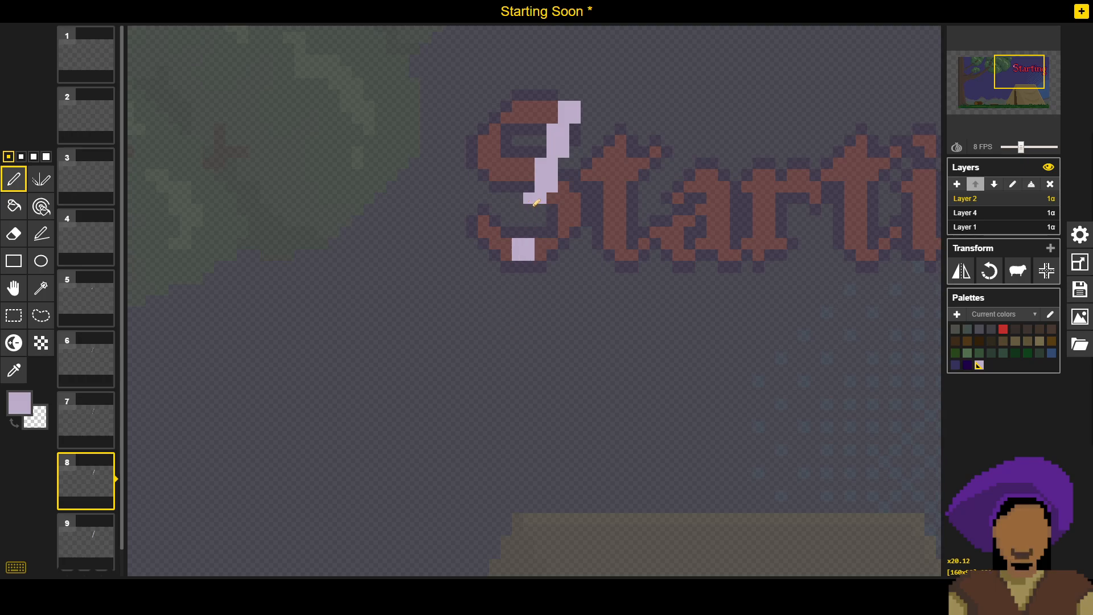
right_click(532, 198)
right_click(542, 197)
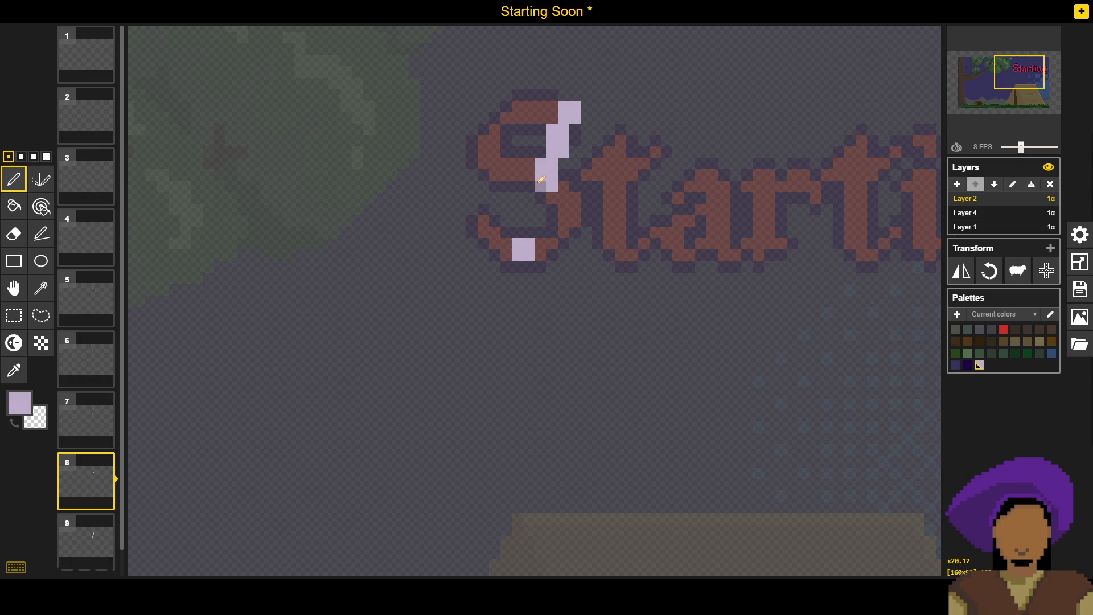
Step: Erase frame 8's line pixels in the S's upper opening and at its upper-right corner, and compare the highlight with Layer 4
right_click(552, 152)
right_click(564, 152)
right_click(552, 164)
right_click(564, 141)
right_click(552, 140)
click(563, 141)
click(554, 130)
right_click(575, 106)
click(980, 214)
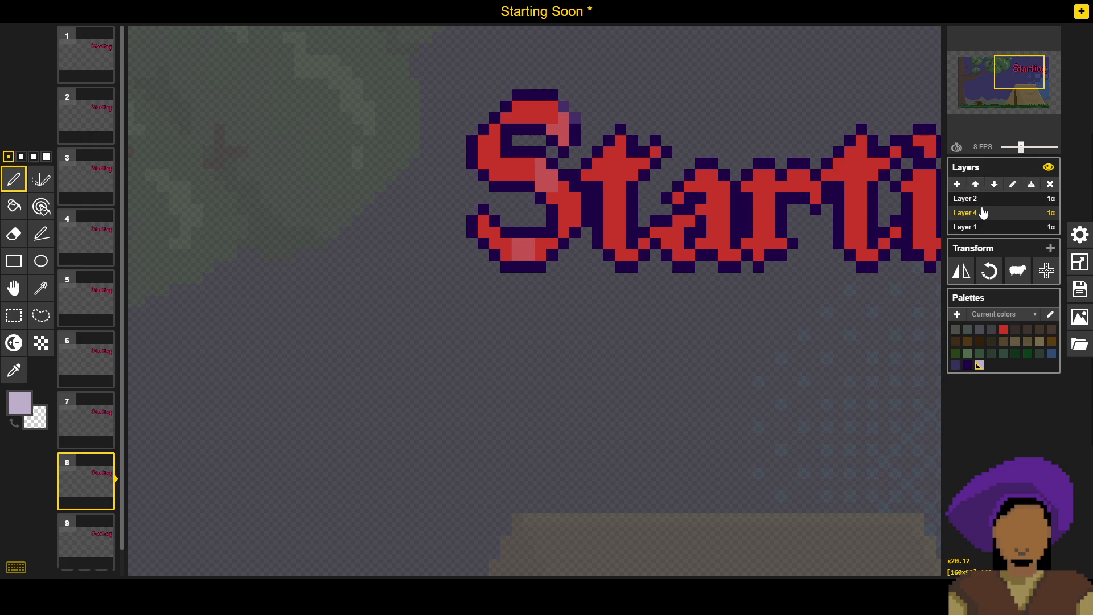
click(984, 203)
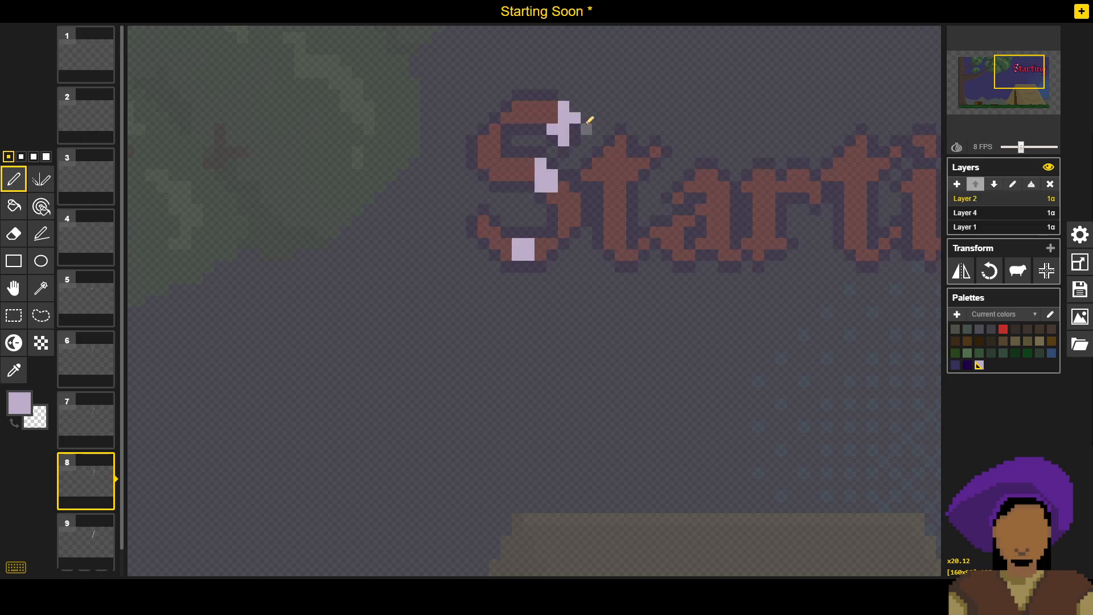
Step: Erase frame 8's topmost line pixels at the S's upper-right corner and check the result in the preview
right_click(564, 106)
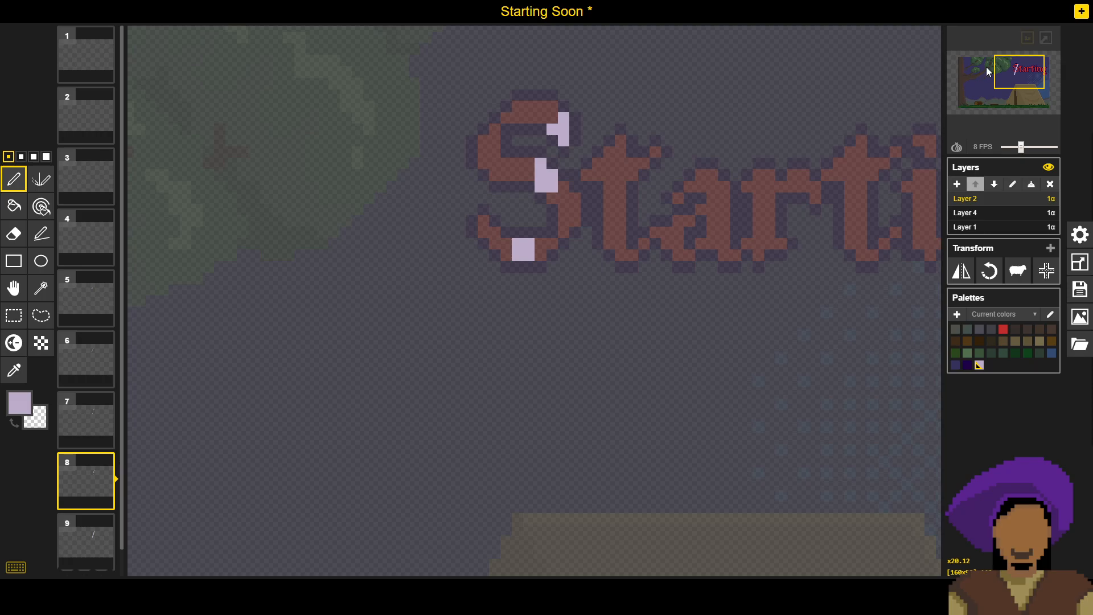
click(1043, 40)
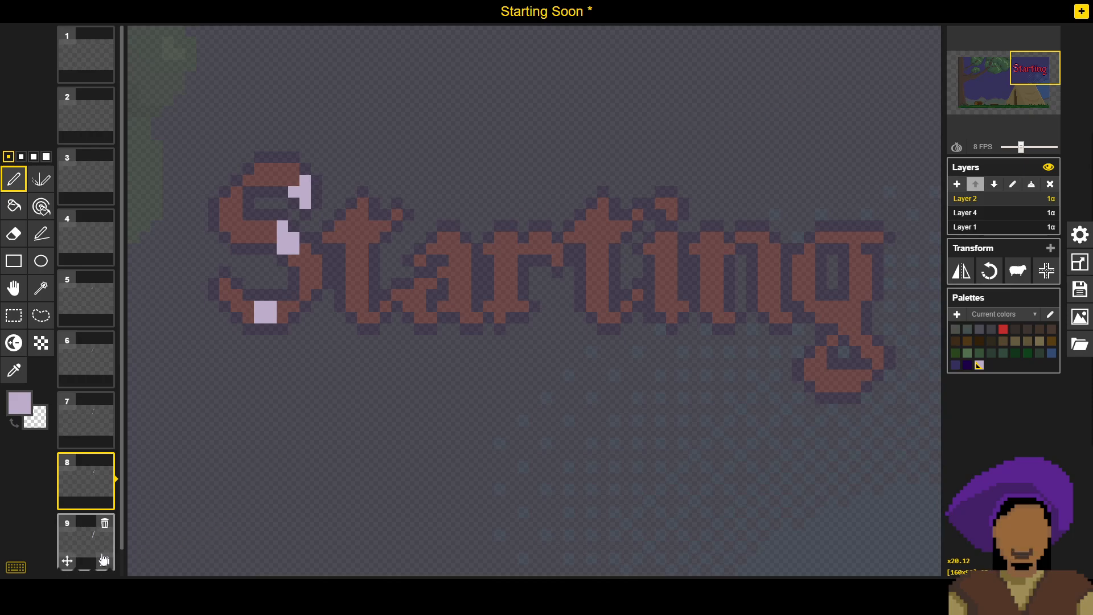
Step: Move frame 9's slanted line two pixels to the right
click(90, 547)
mouse_move(82, 292)
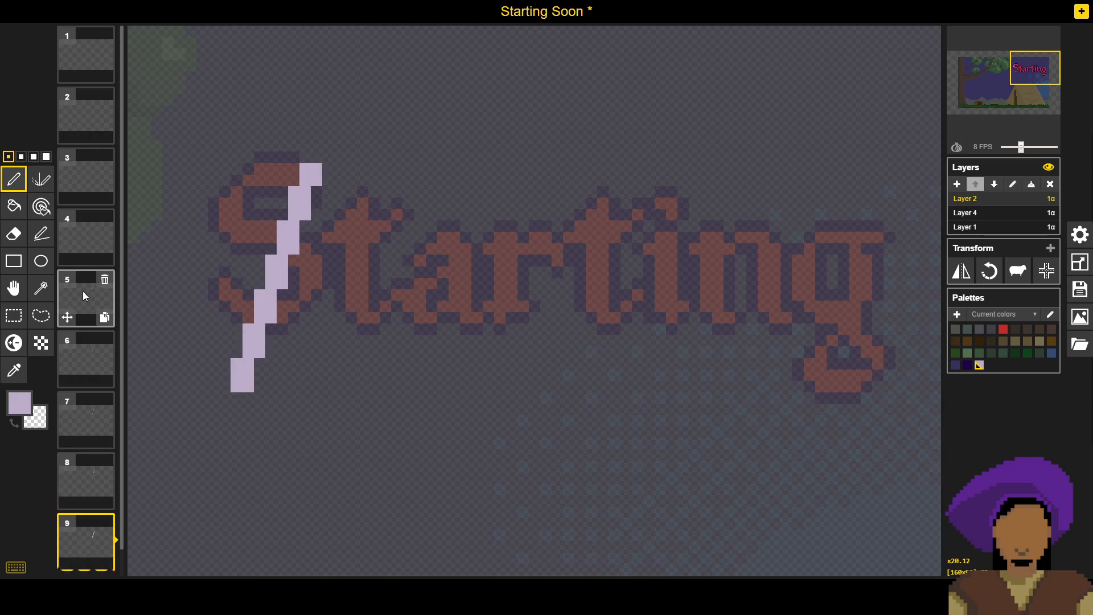
key(m)
mouse_move(287, 228)
mouse_down()
mouse_move(308, 219)
mouse_move(319, 231)
mouse_up()
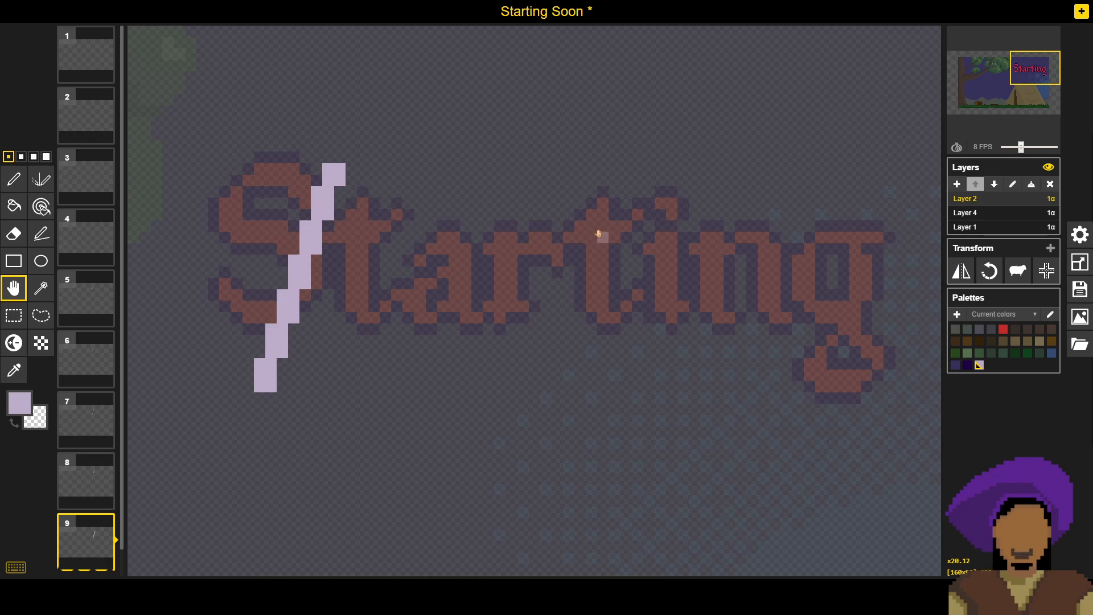
Step: Compare the highlights in frames 5 and 9, and raise the animation speed to 12 FPS
mouse_move(107, 285)
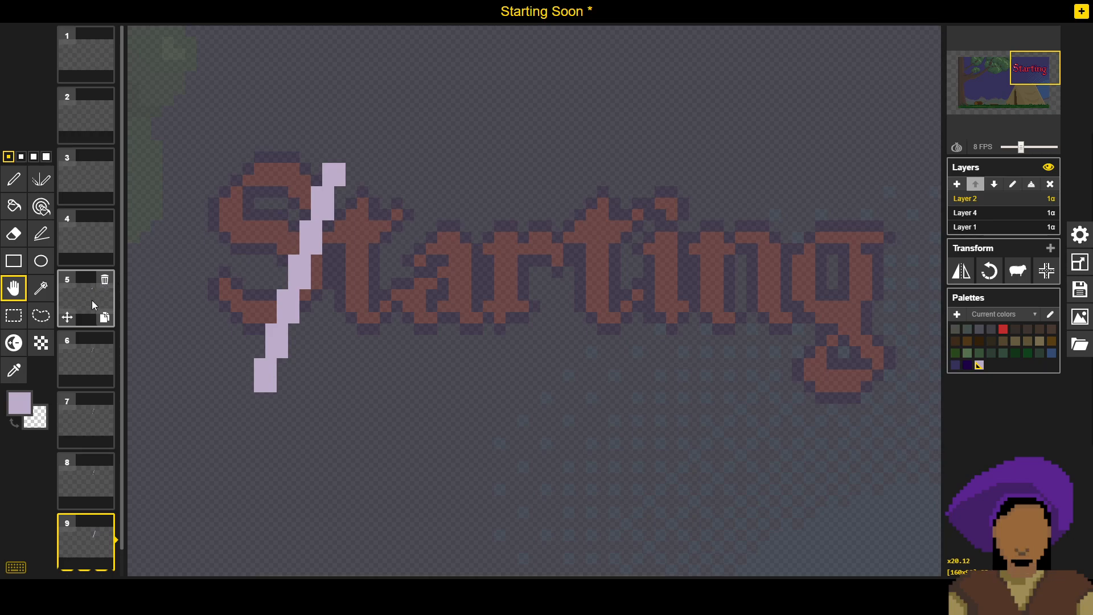
click(87, 296)
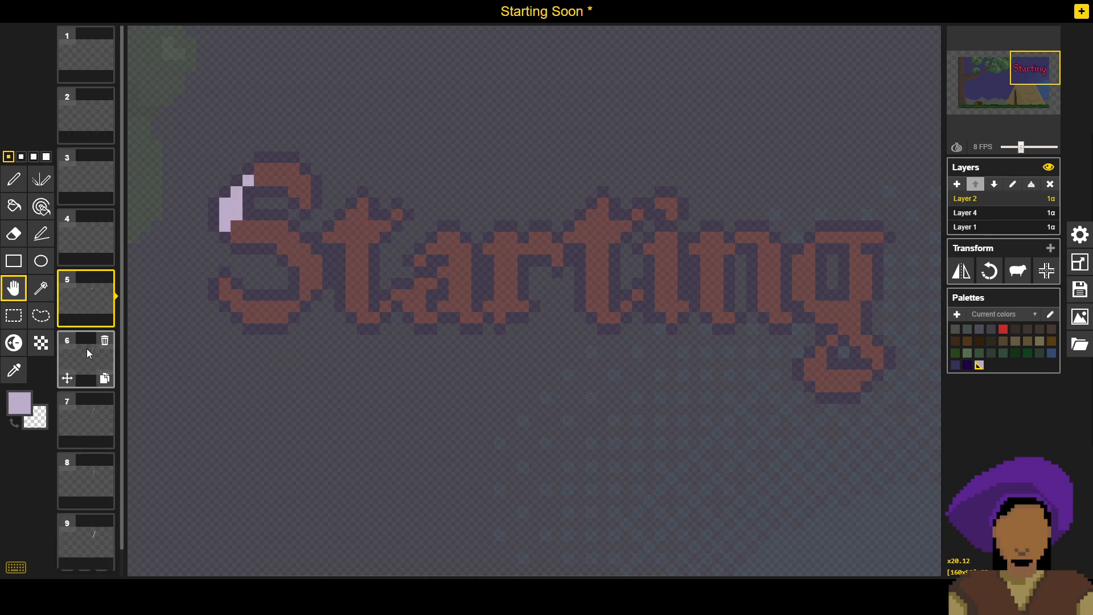
click(69, 540)
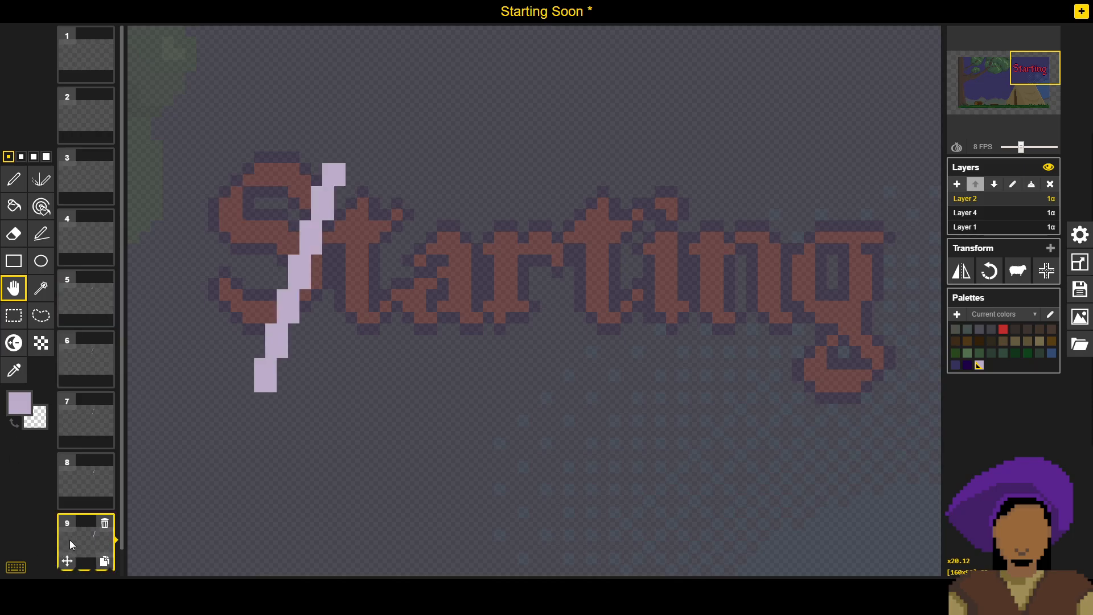
click(76, 292)
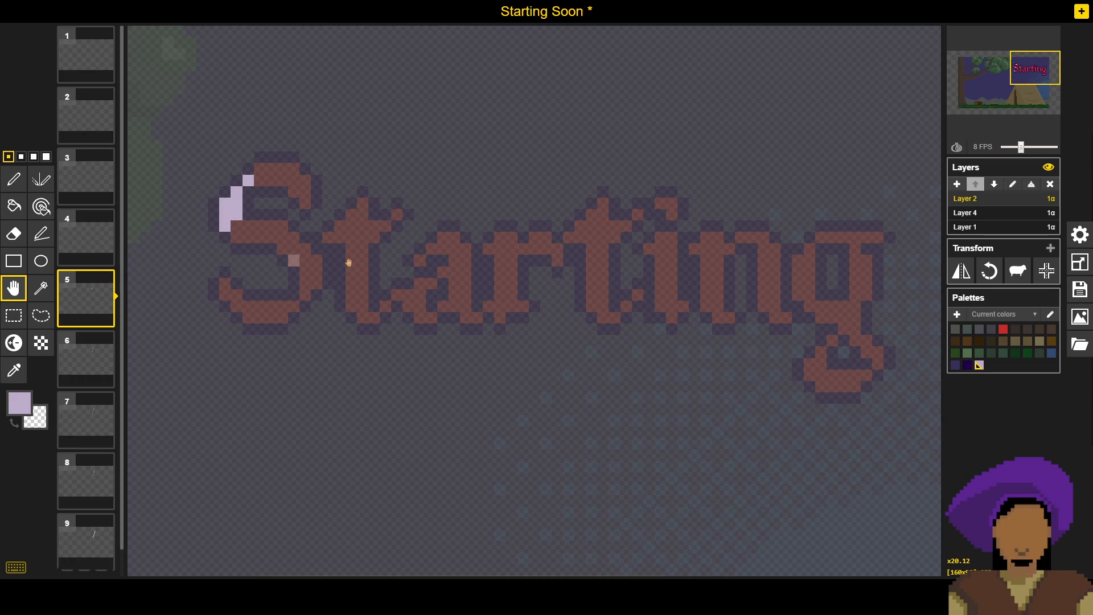
drag(1021, 147, 1030, 149)
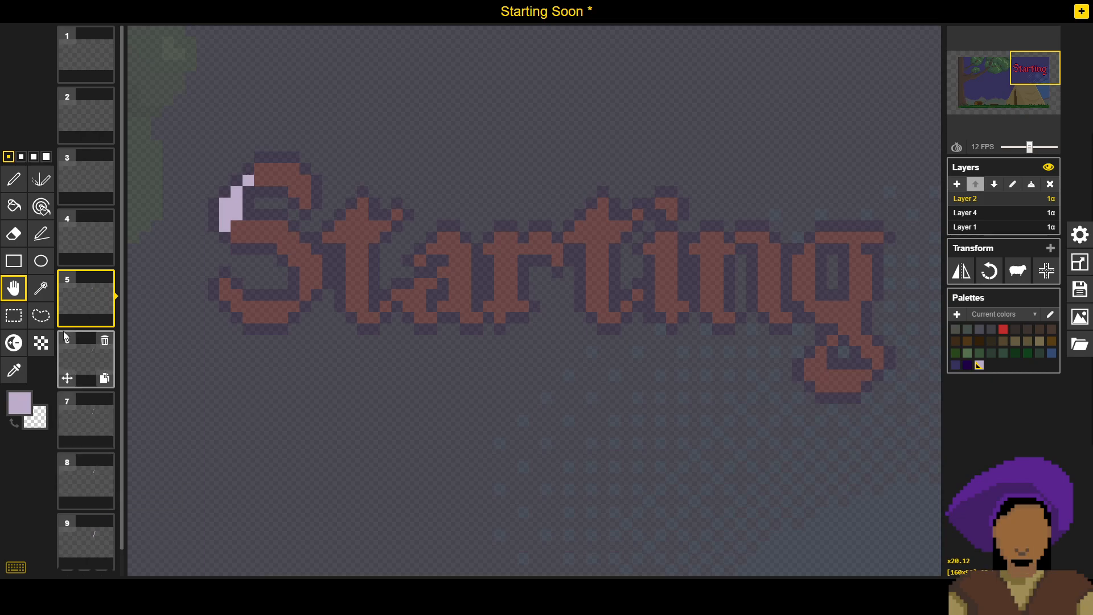
Step: Delete frames 5 to 8, keeping the frame with the full slanted line as frame 5
mouse_move(90, 302)
click(105, 281)
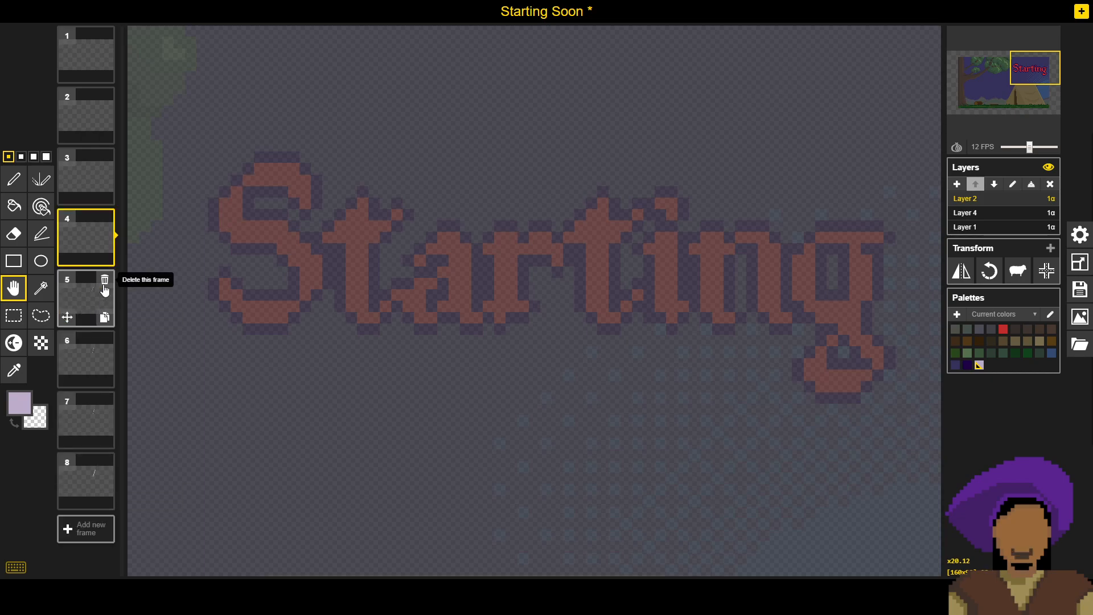
click(106, 284)
click(106, 284)
click(105, 282)
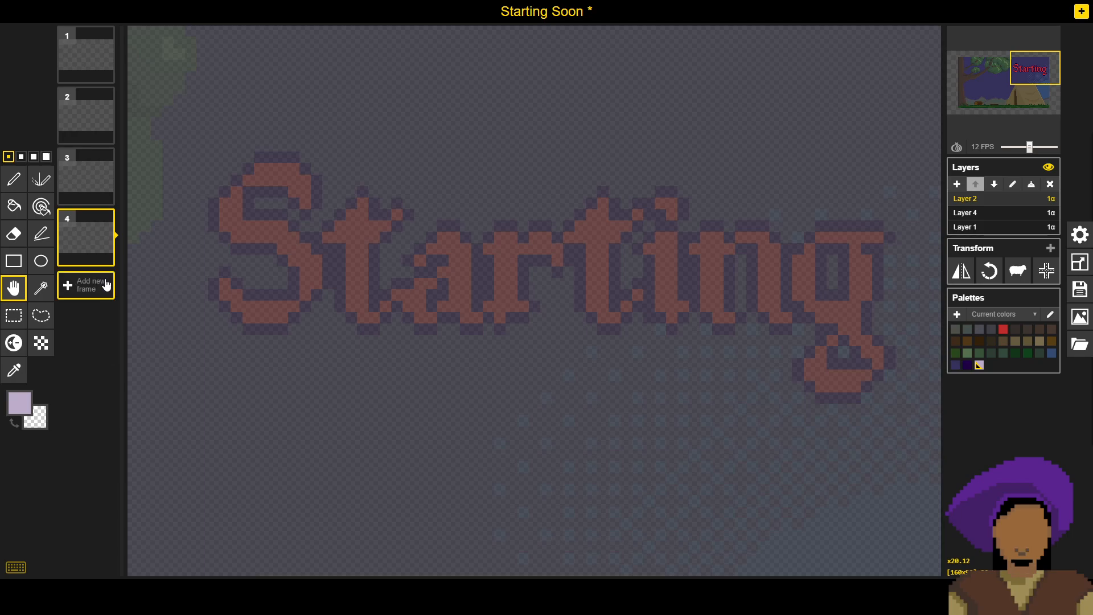
click(97, 288)
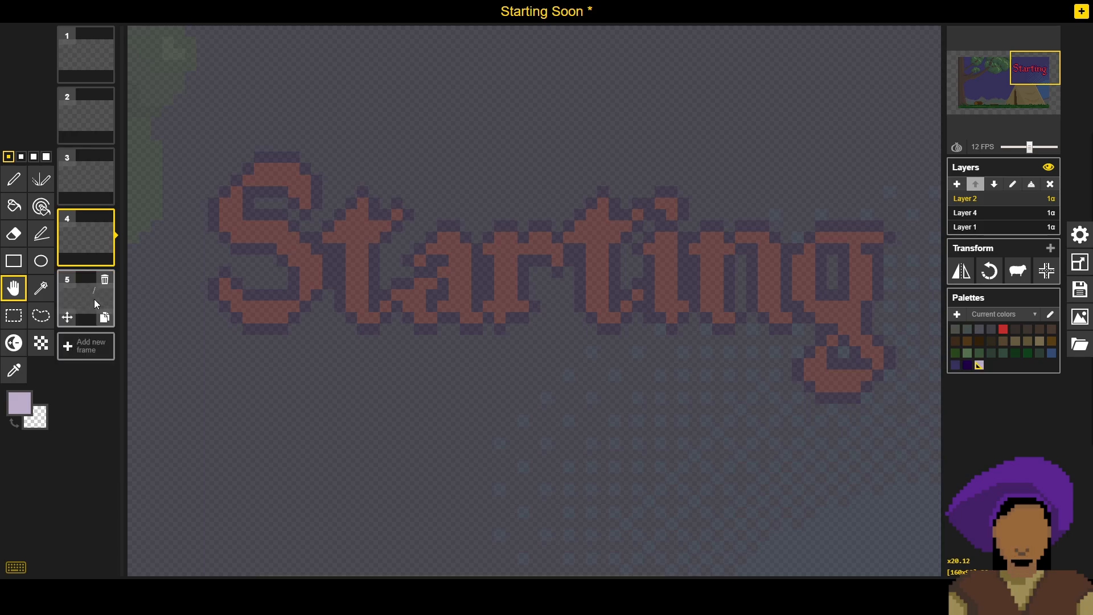
Step: Widen frame 5's slanted line to three pixels by drawing along its right edge with the Pen tool
click(94, 299)
click(15, 180)
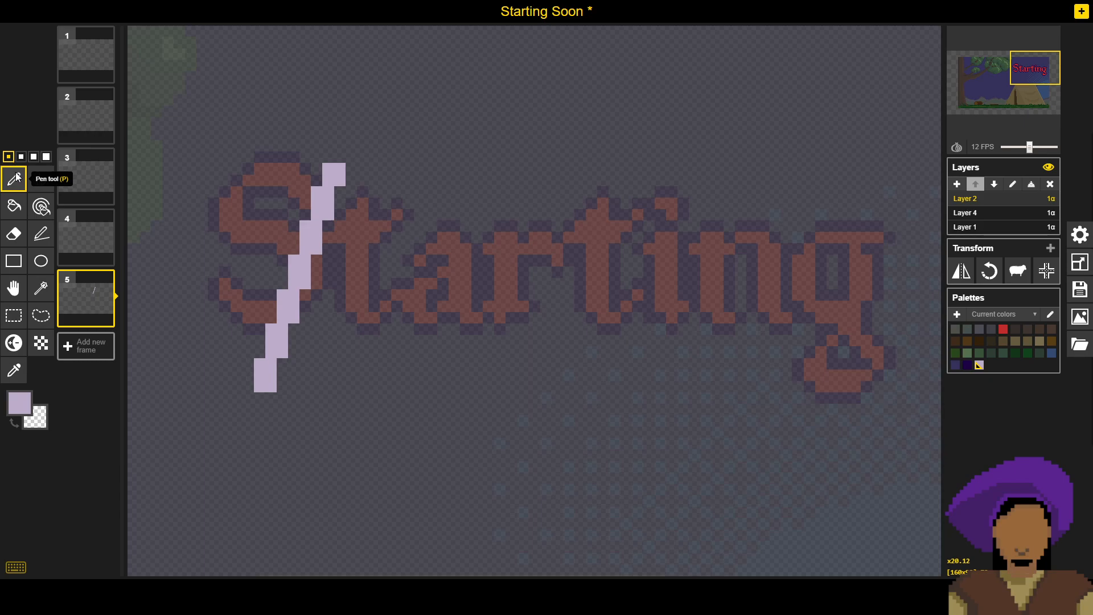
drag(350, 173, 362, 170)
key(ctrl+z)
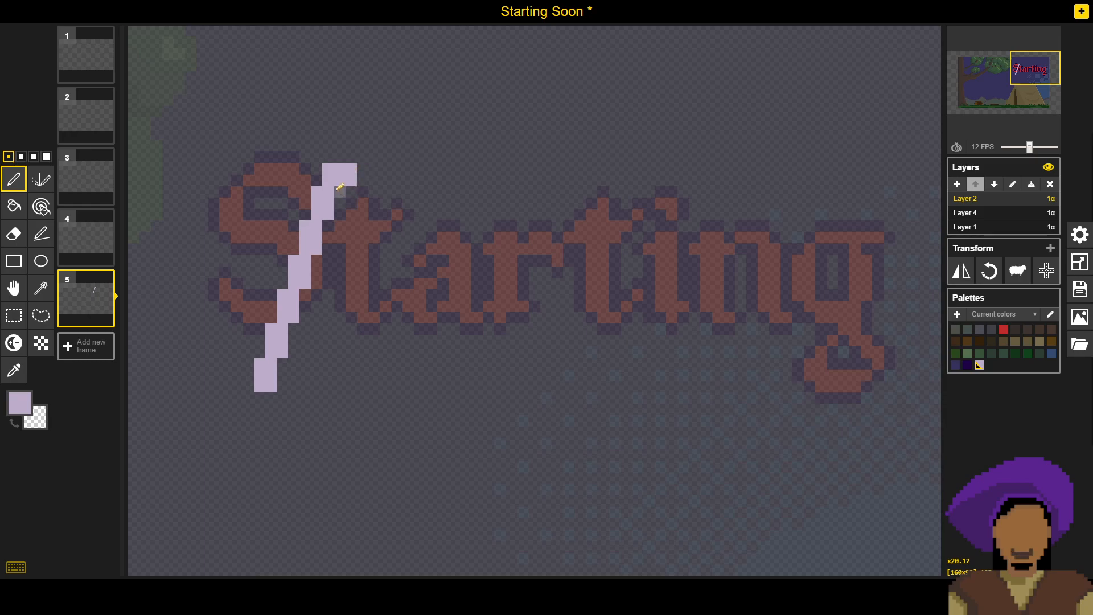
drag(338, 213, 289, 362)
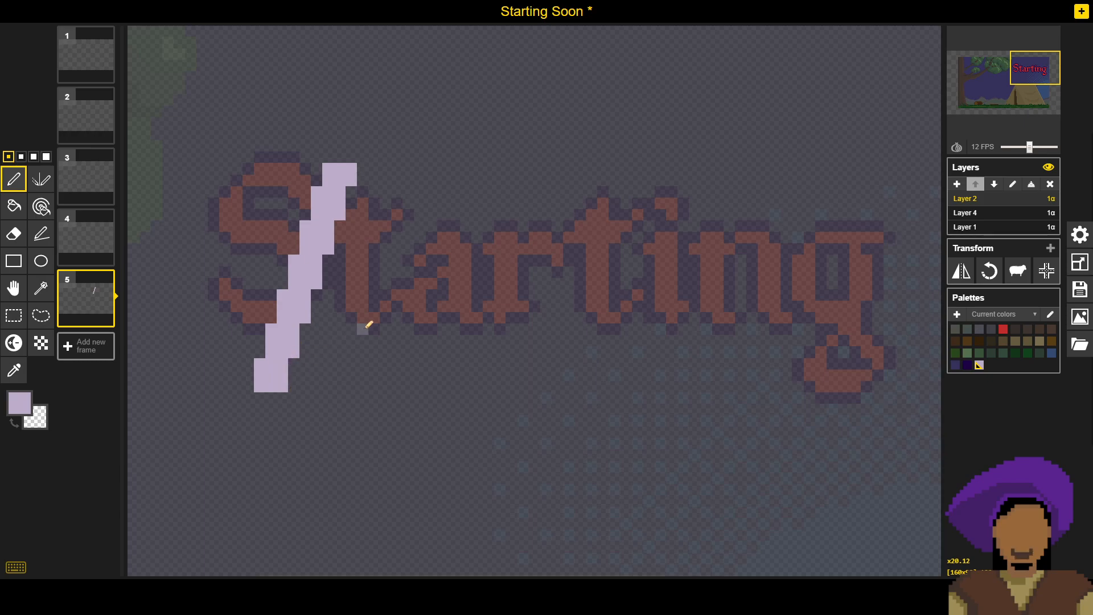
Step: Move frame 5's widened line nine pixels to the left, onto the S's left edge, and duplicate the frame
key(m)
mouse_move(335, 190)
mouse_down()
mouse_move(279, 201)
mouse_move(277, 190)
mouse_move(212, 188)
mouse_move(241, 176)
mouse_move(227, 191)
mouse_move(250, 187)
mouse_up()
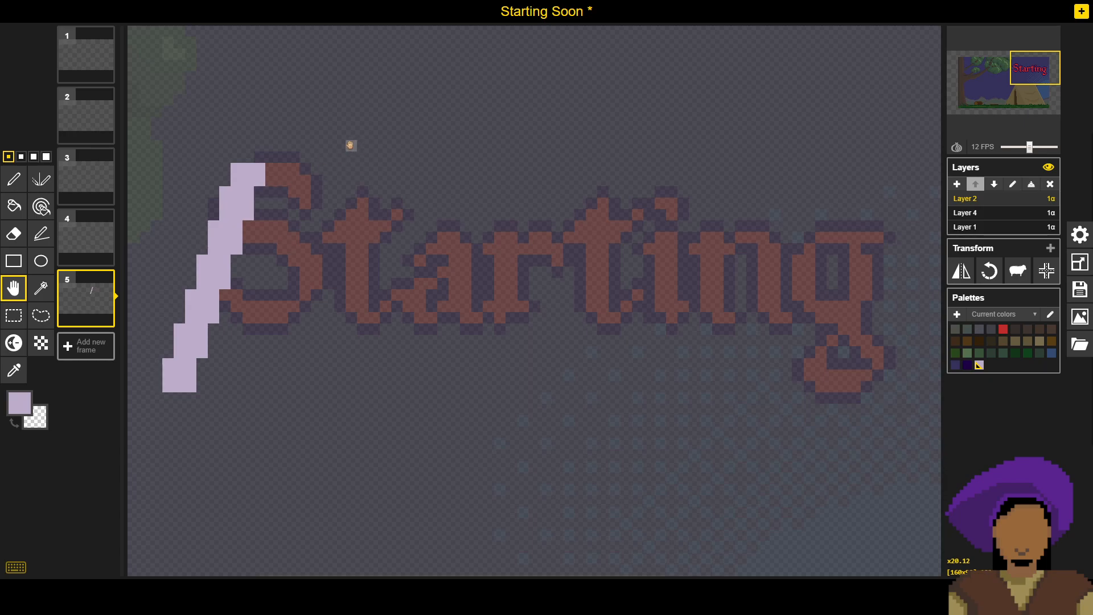
mouse_move(249, 190)
mouse_down()
mouse_move(207, 189)
mouse_move(224, 191)
mouse_up()
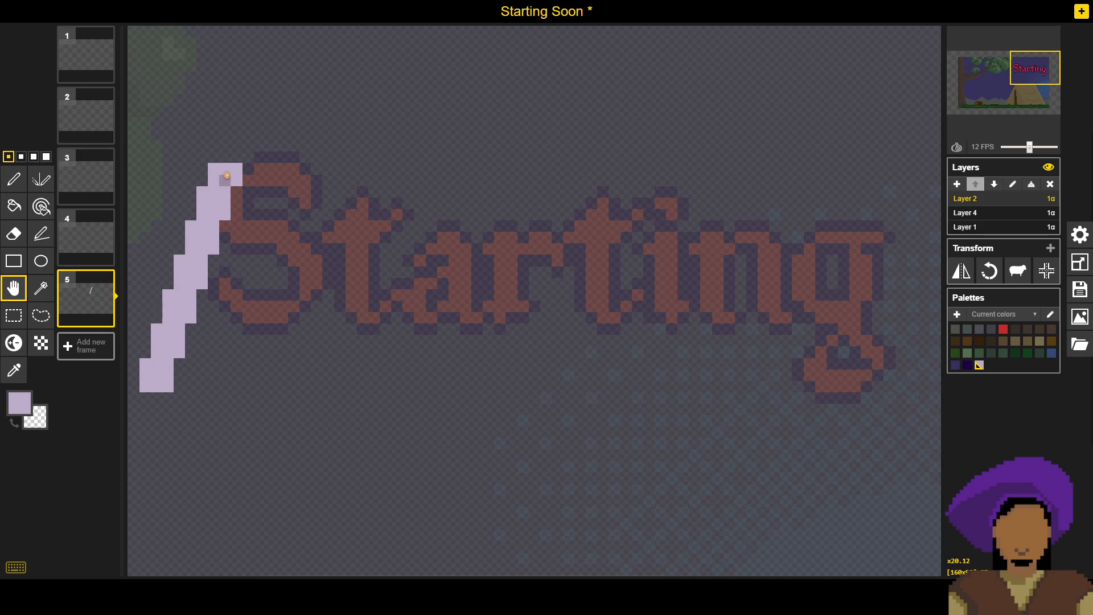
drag(227, 175, 234, 170)
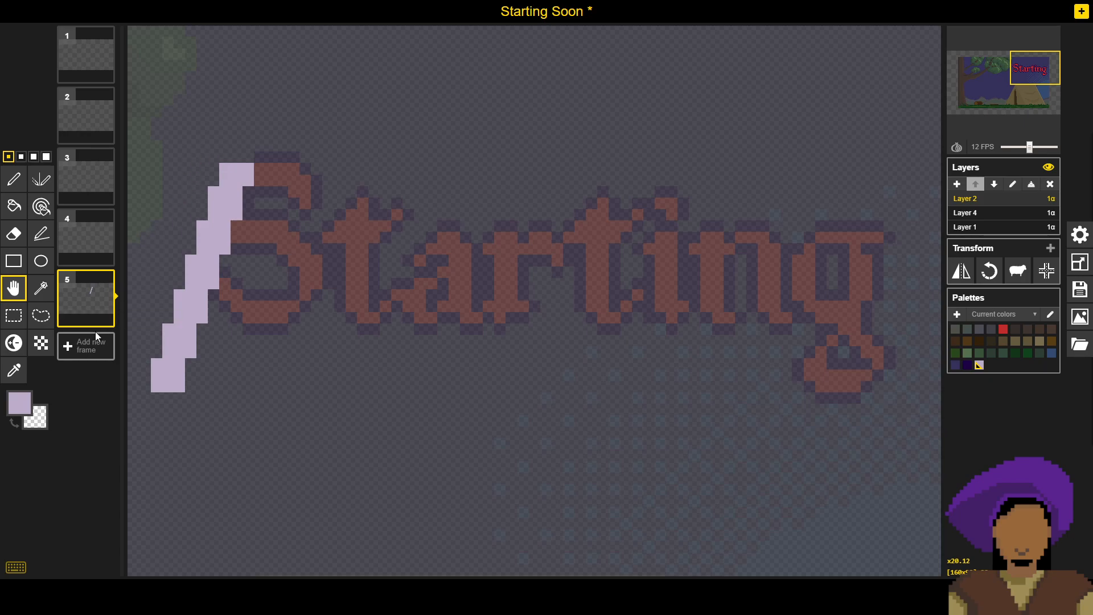
click(106, 318)
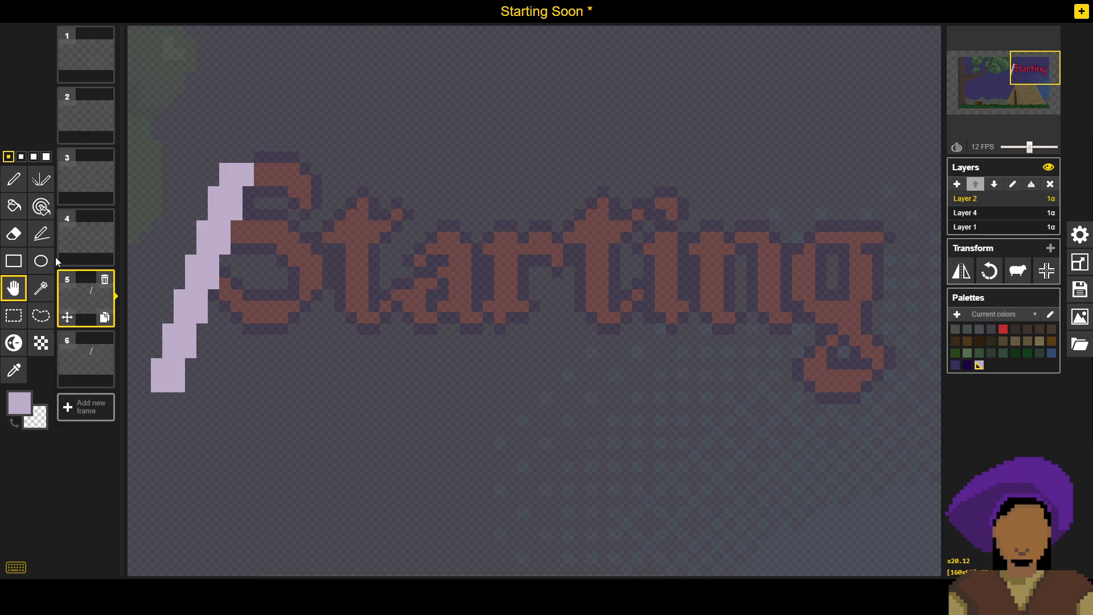
Step: In frame 5, erase the upper line pixels outside the S, keeping the highlight on its upper-left curve
click(18, 182)
right_click(224, 169)
right_click(224, 180)
right_click(247, 167)
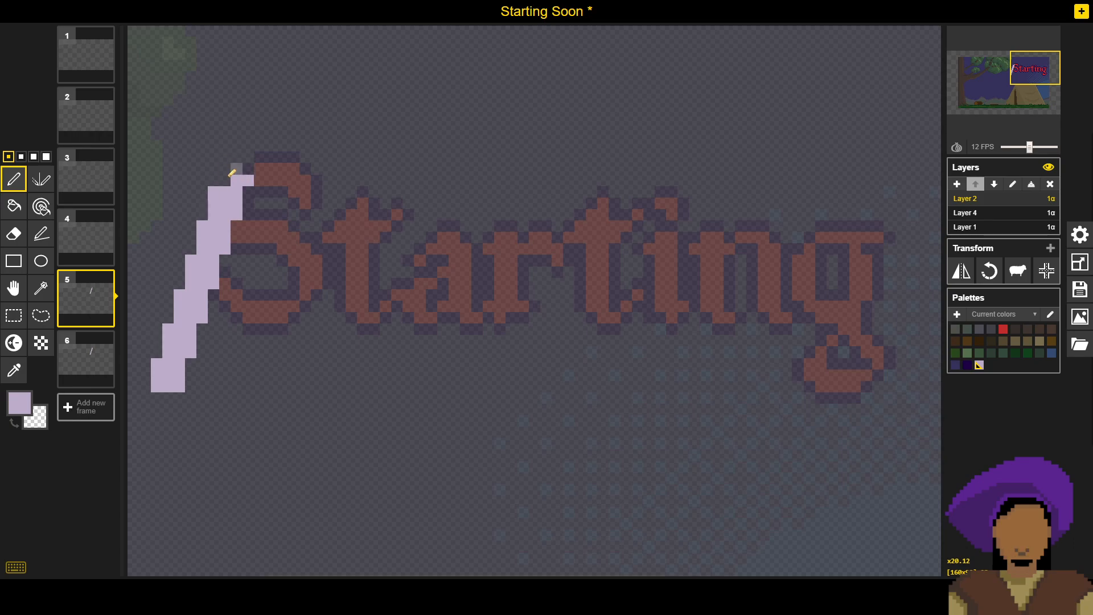
right_click(237, 181)
right_click(225, 192)
right_click(214, 191)
right_click(213, 204)
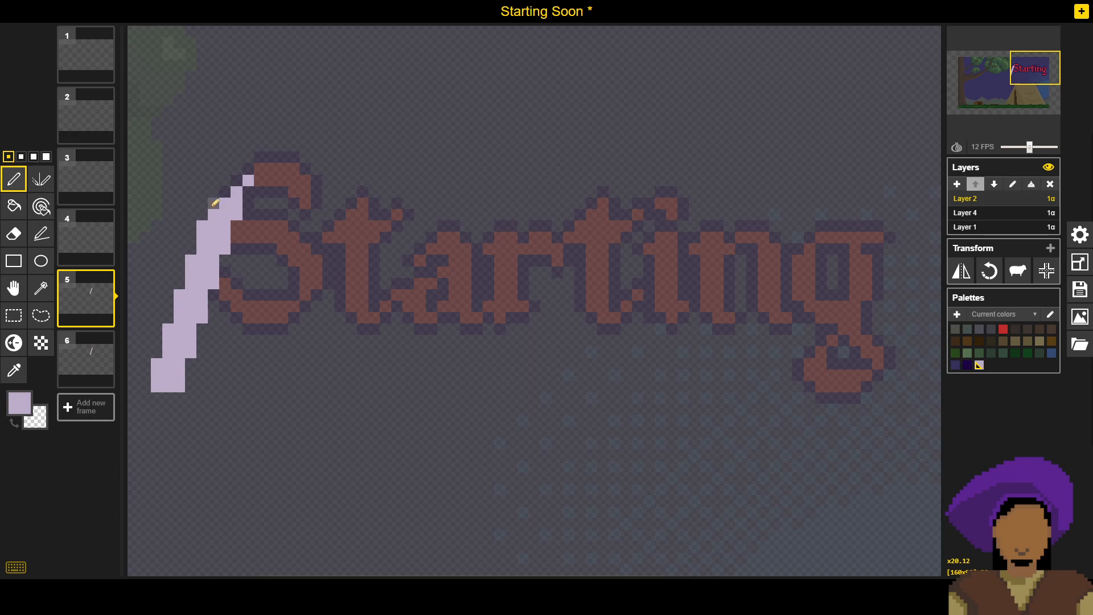
right_click(204, 233)
right_click(208, 244)
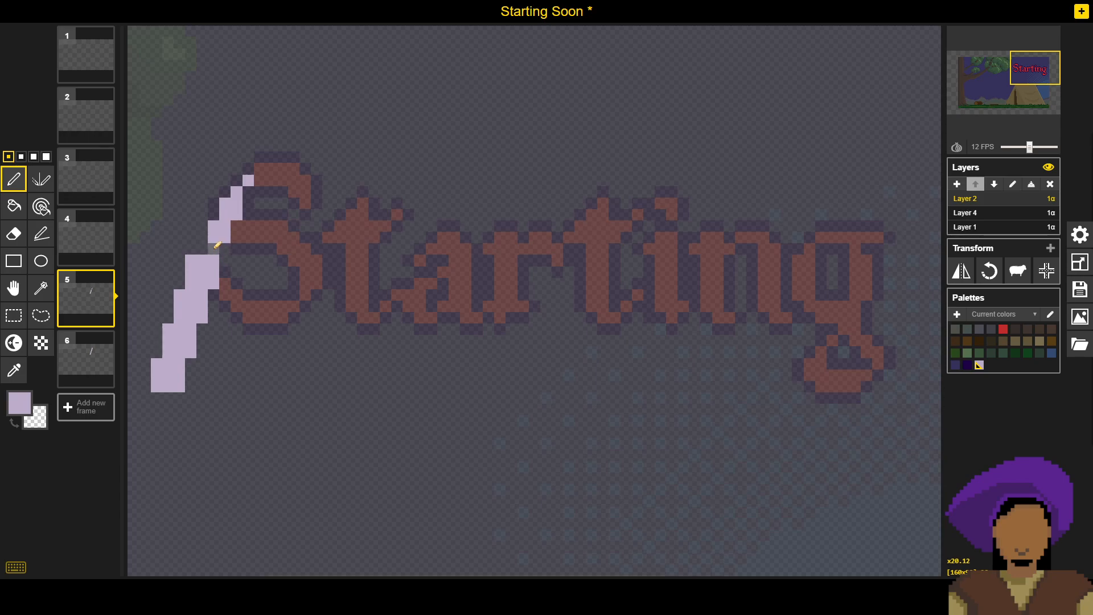
right_click(213, 227)
right_click(225, 241)
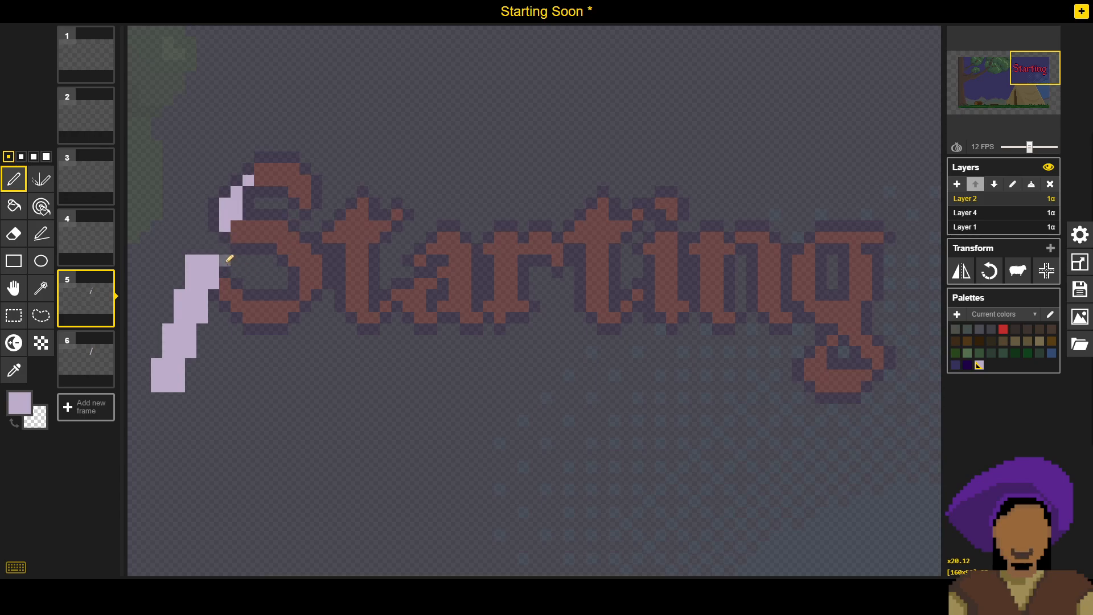
Step: Erase the remaining lower part of frame 5's line, to the left of and below the S
right_click(213, 261)
right_click(202, 260)
right_click(191, 260)
right_click(190, 272)
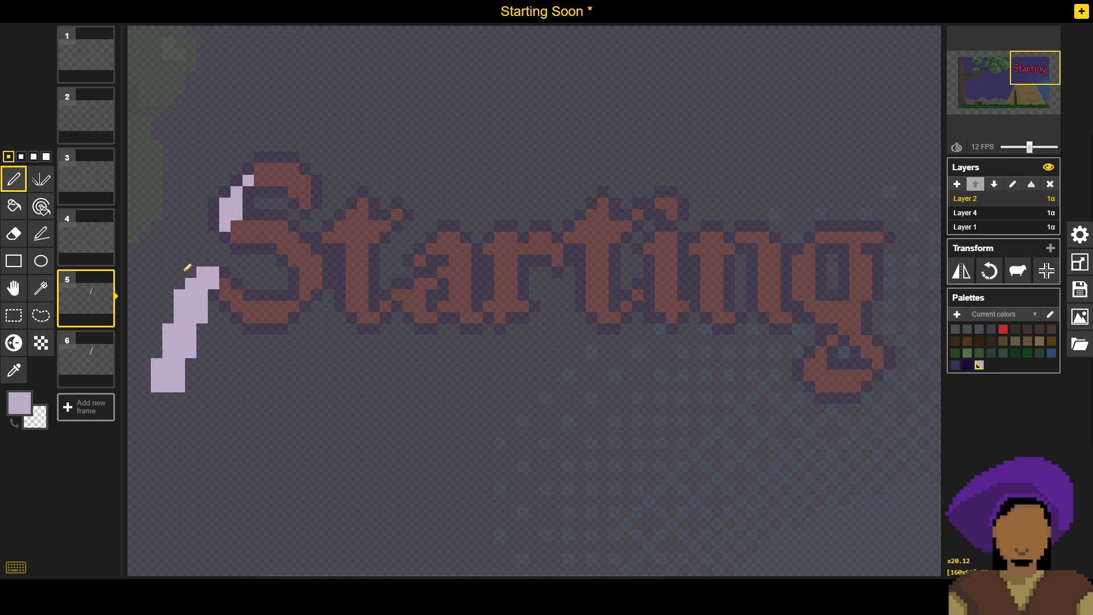
right_click(190, 282)
right_click(194, 292)
right_click(202, 284)
right_click(202, 272)
right_click(213, 272)
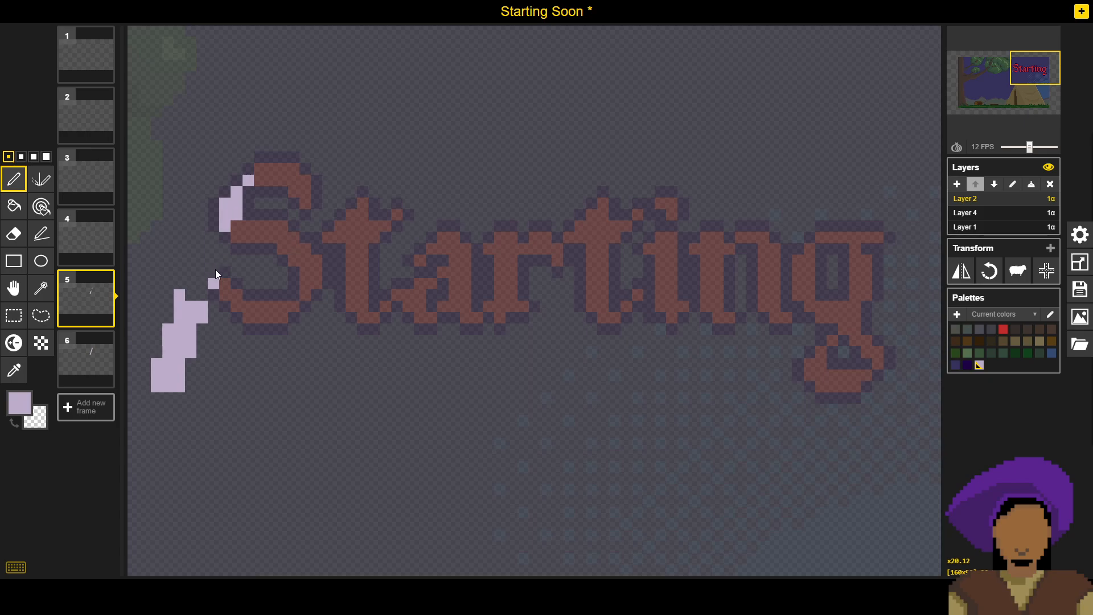
right_click(214, 284)
right_click(202, 307)
right_click(202, 318)
right_click(191, 317)
right_click(191, 307)
right_click(180, 296)
right_click(168, 331)
right_click(191, 331)
right_click(179, 364)
right_click(179, 376)
right_click(157, 386)
right_click(168, 376)
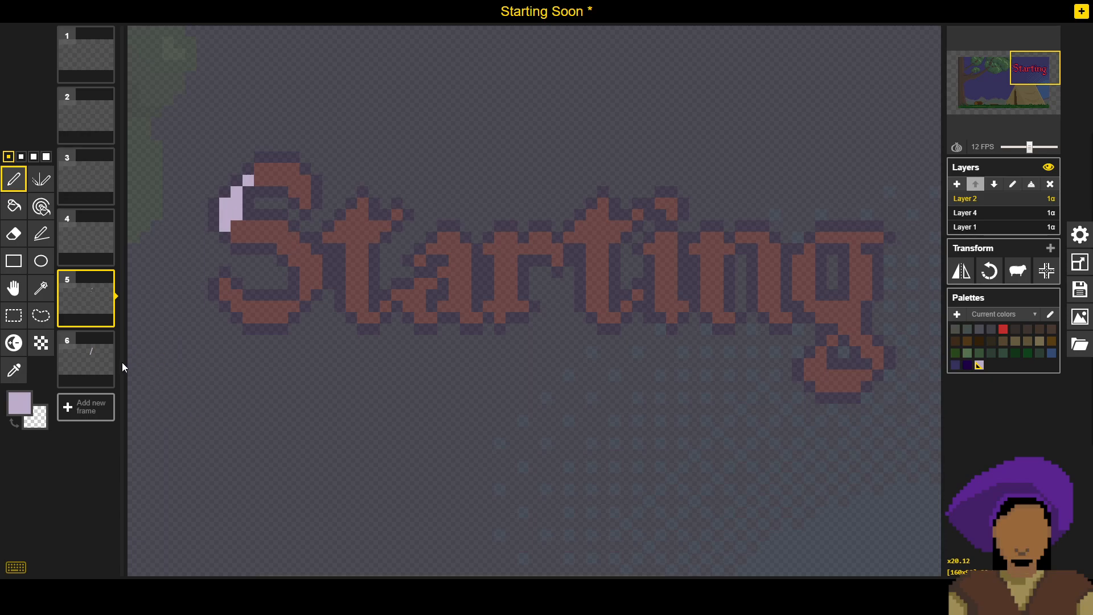
Step: Move frame 6's slanted line three pixels to the right and duplicate the frame
click(96, 354)
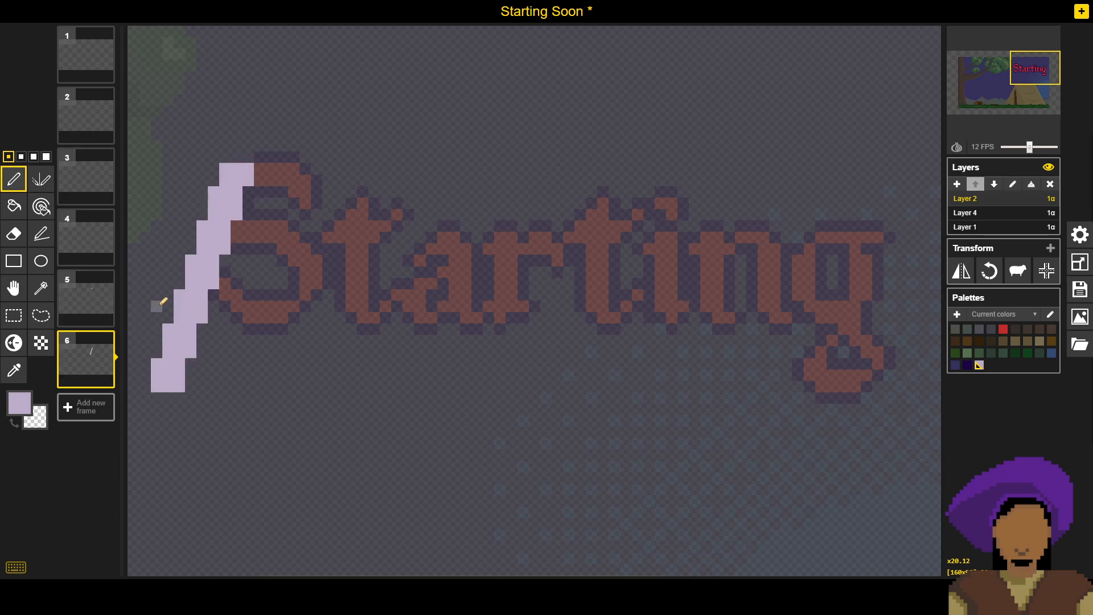
key(h)
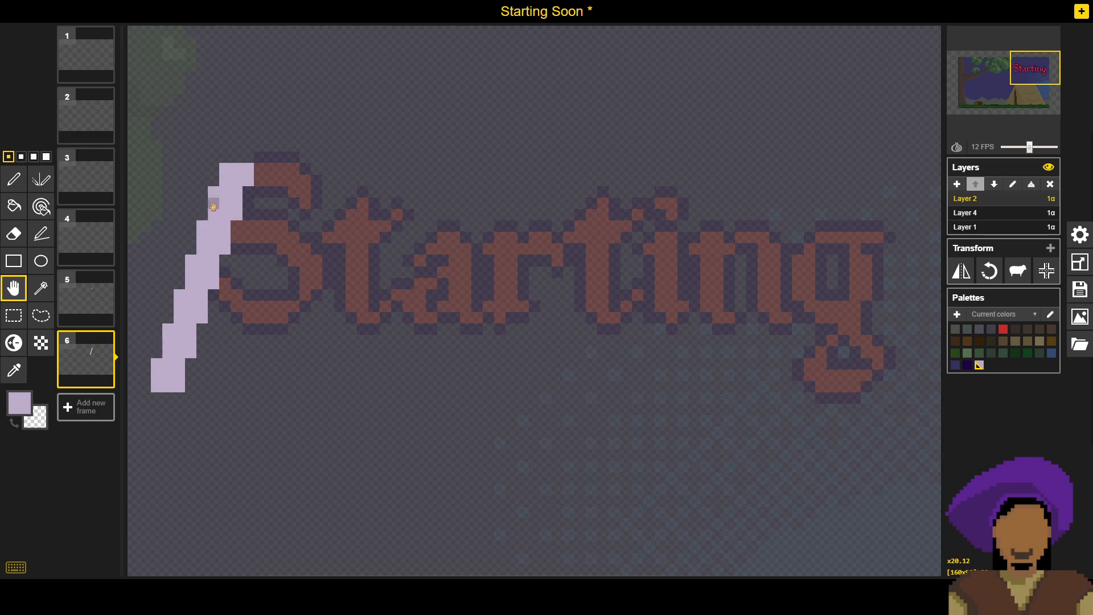
drag(224, 180, 252, 183)
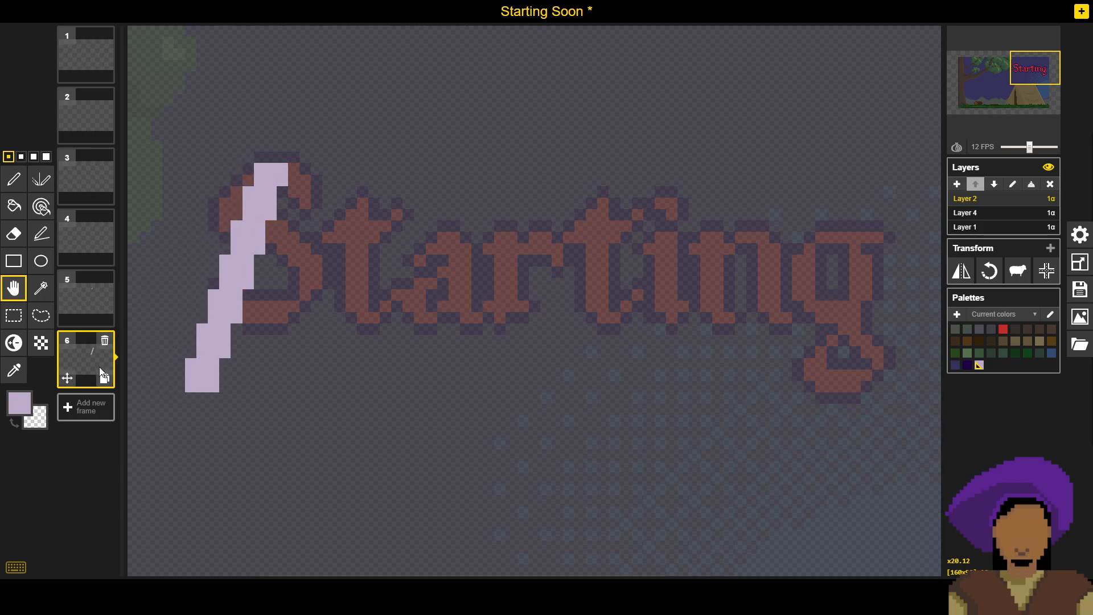
click(105, 379)
Step: In frame 6, erase the line pixels inside the S's upper opening
click(92, 363)
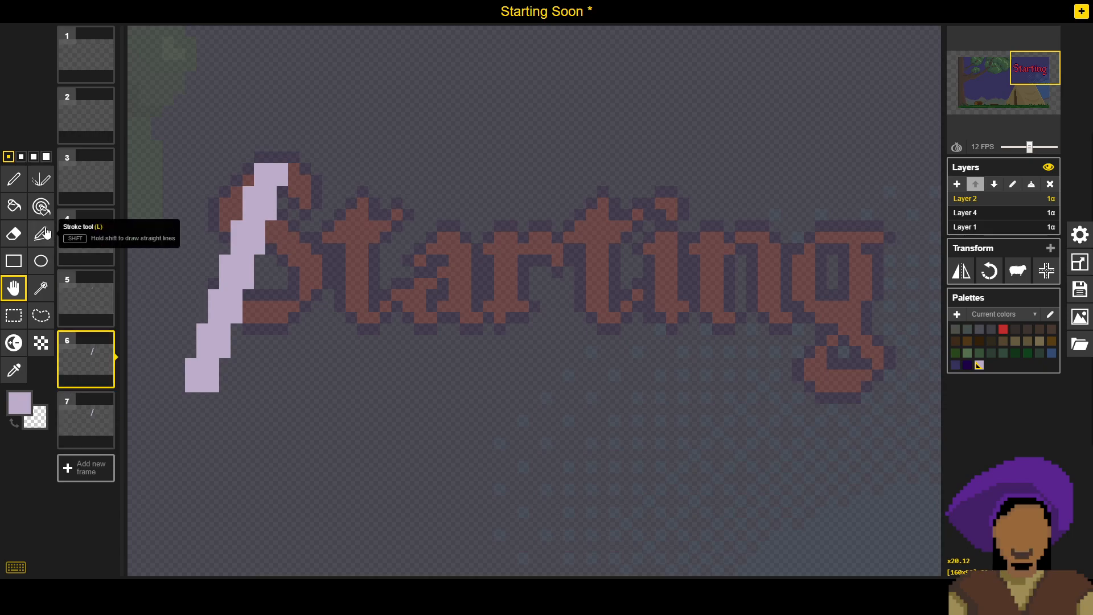
click(14, 180)
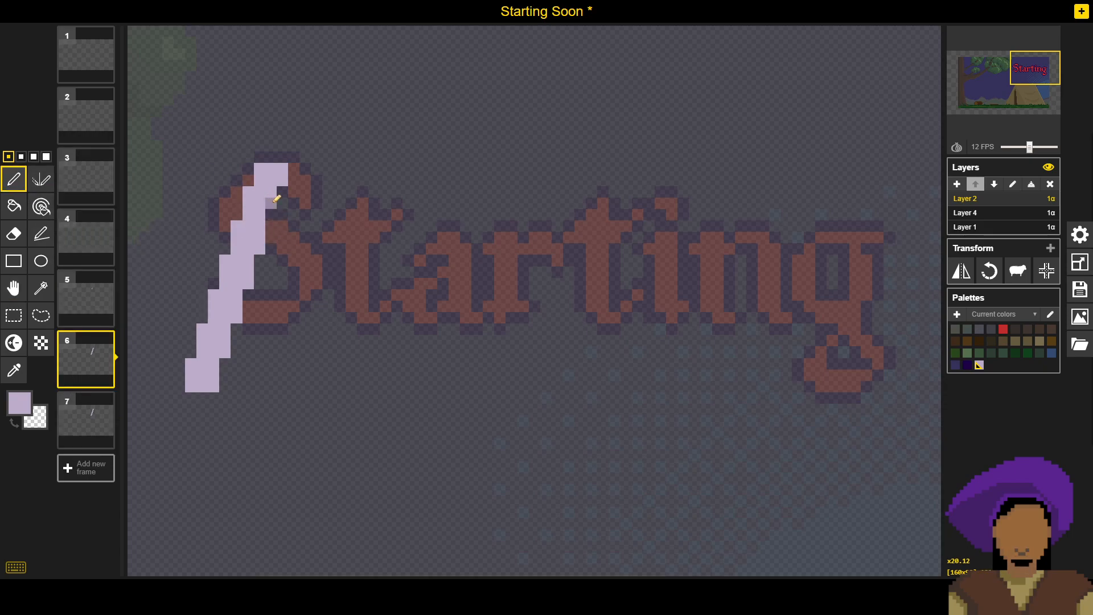
right_click(275, 203)
right_click(274, 193)
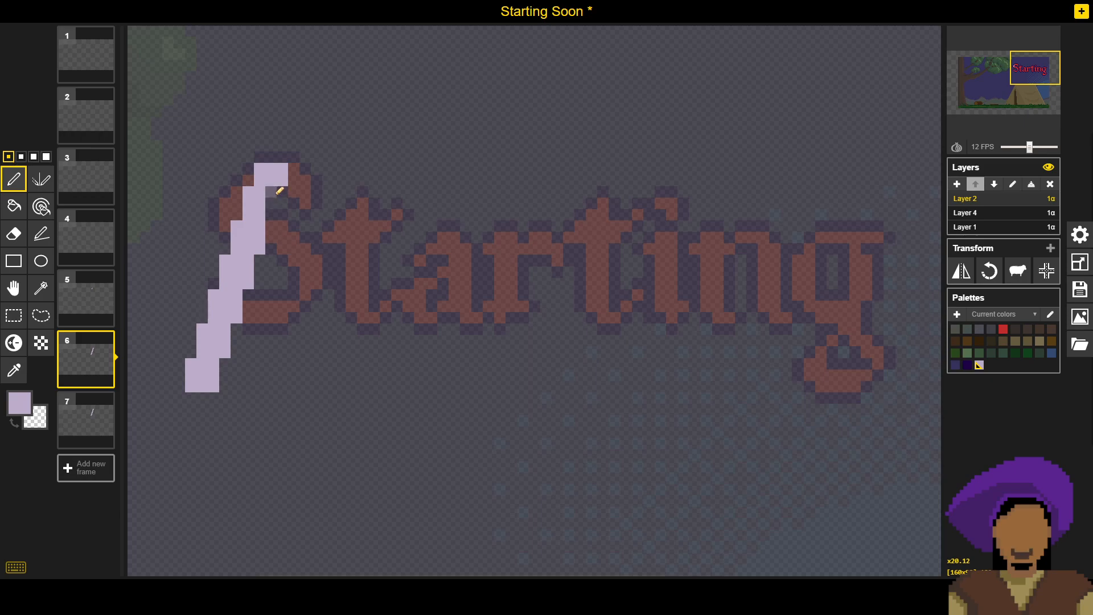
right_click(260, 193)
right_click(260, 213)
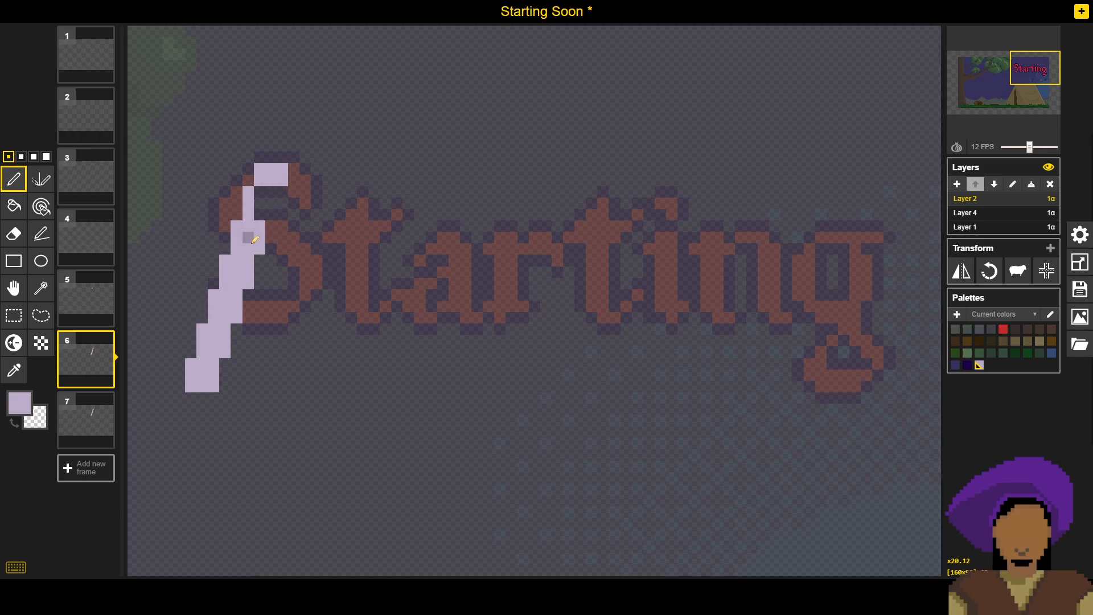
Step: Erase frame 6's line pixels in the gap between the S's middle stroke and its lower-left tip
right_click(248, 249)
right_click(237, 248)
right_click(248, 259)
right_click(237, 260)
right_click(225, 260)
right_click(225, 272)
right_click(237, 272)
right_click(247, 272)
right_click(247, 283)
right_click(236, 283)
Step: Erase frame 6's line pixels below and to the left of the S's bottom curve
right_click(214, 295)
right_click(214, 307)
right_click(214, 318)
right_click(214, 329)
right_click(214, 340)
right_click(213, 352)
right_click(214, 363)
right_click(202, 352)
right_click(225, 352)
right_click(225, 341)
right_click(225, 329)
right_click(225, 306)
right_click(202, 364)
right_click(203, 376)
right_click(202, 387)
right_click(191, 364)
right_click(191, 375)
right_click(213, 376)
right_click(214, 387)
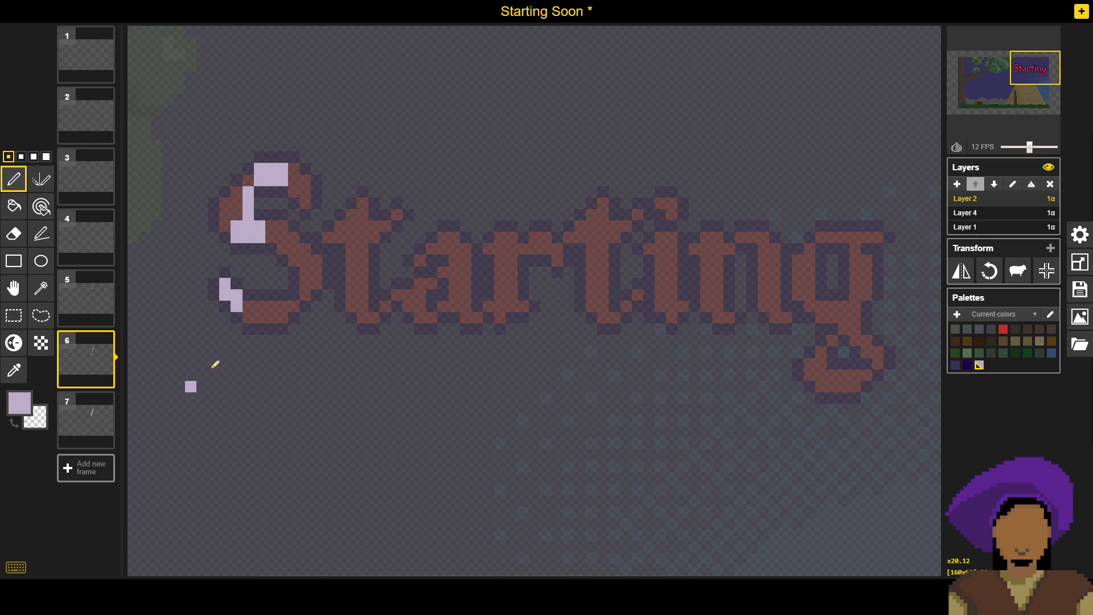
right_click(191, 387)
Step: Move frame 7's slanted line three pixels to the right and duplicate the frame
click(84, 419)
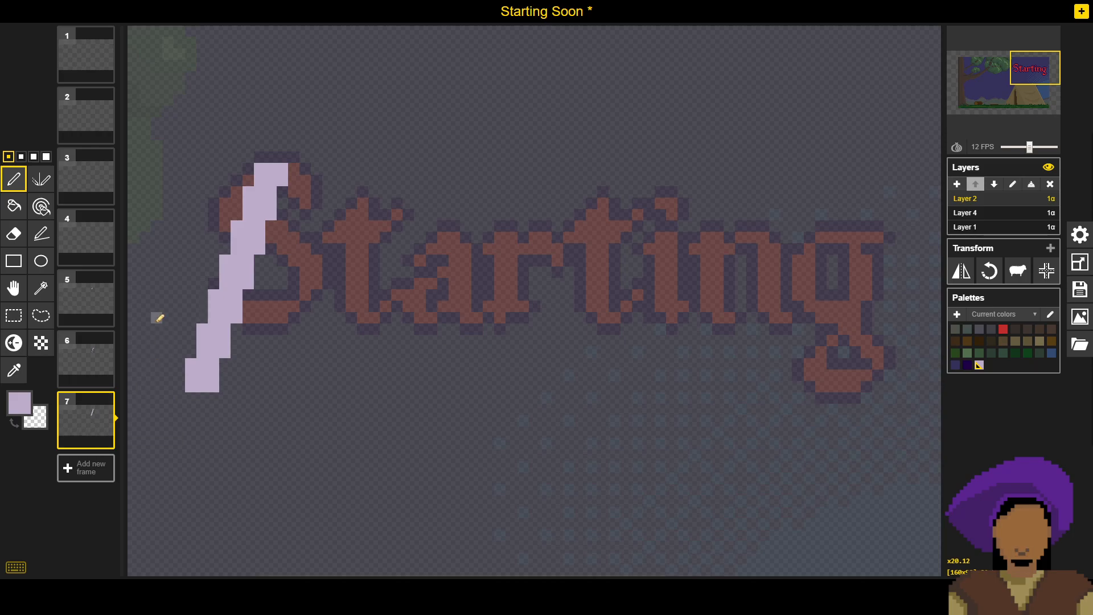
key(h)
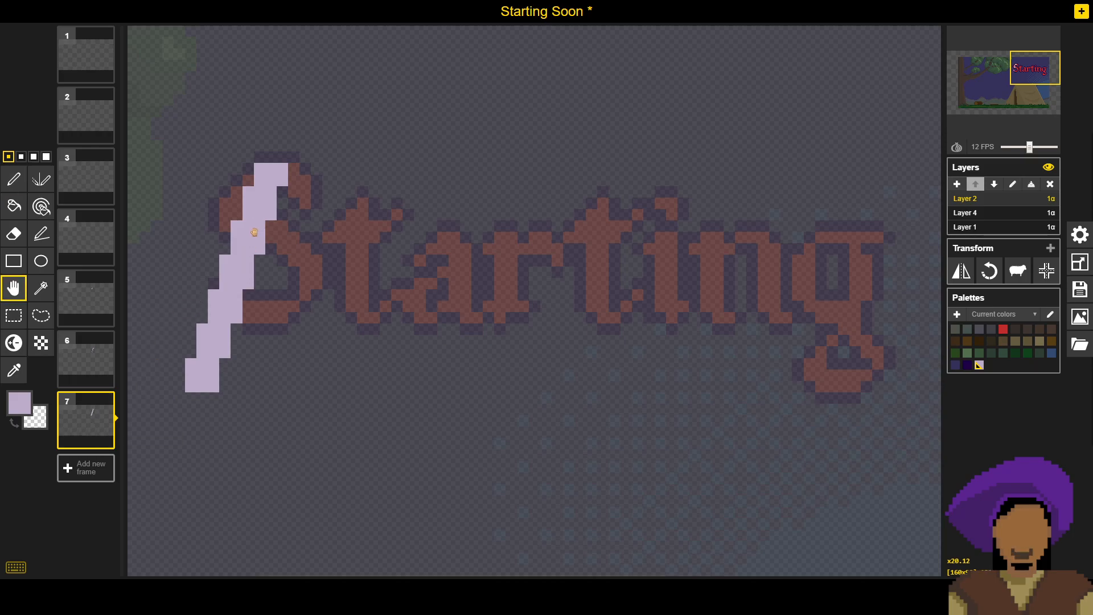
drag(257, 231, 296, 224)
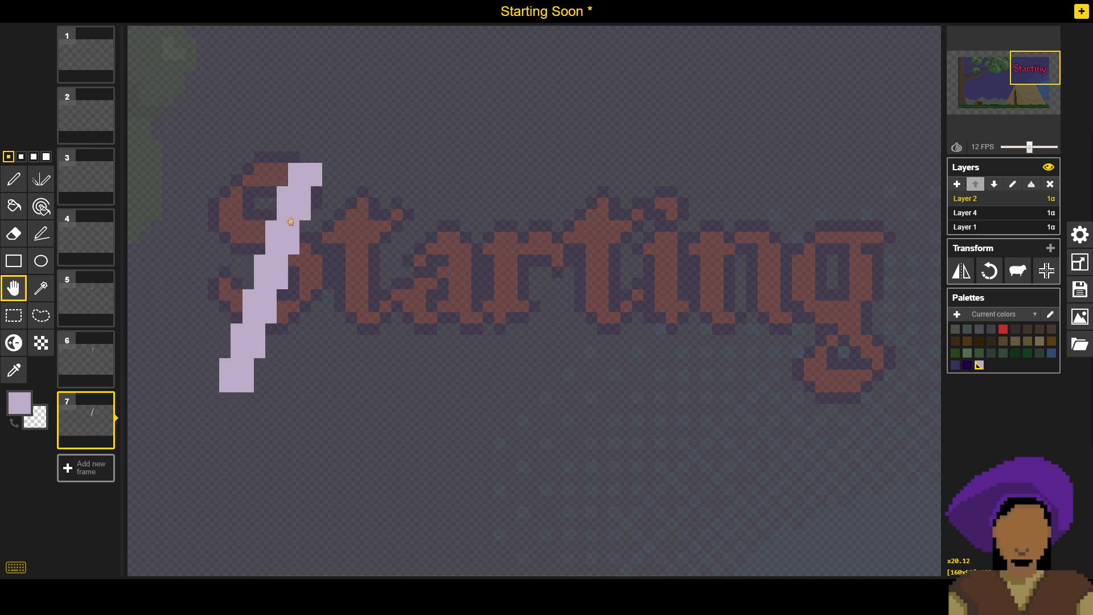
click(98, 443)
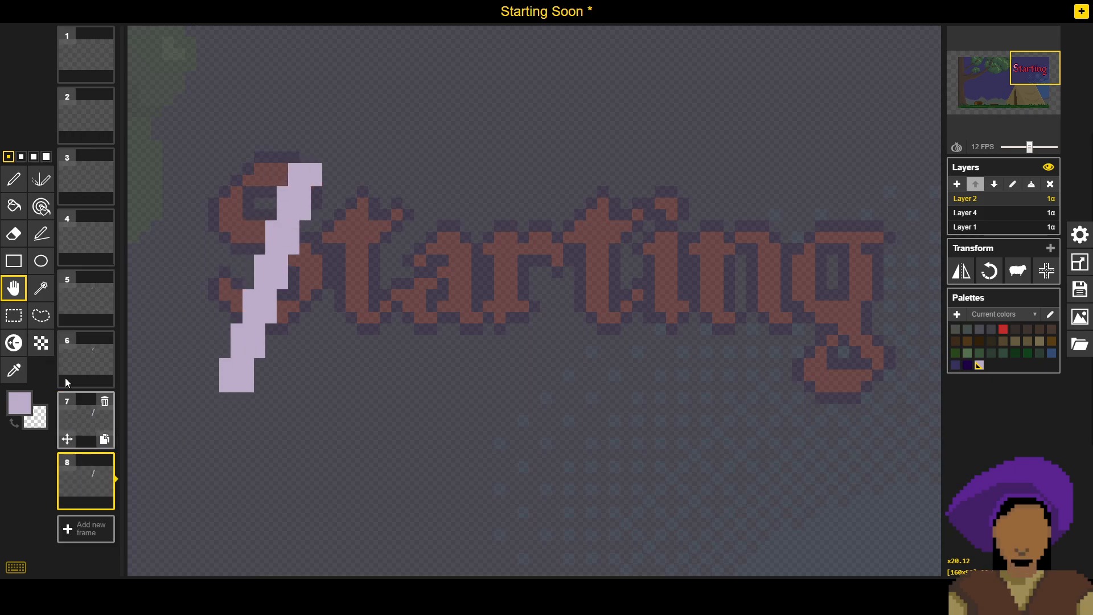
Step: In frame 8, erase the line pixels outside the S's upper-right tip and inside its upper opening
click(14, 179)
click(317, 180)
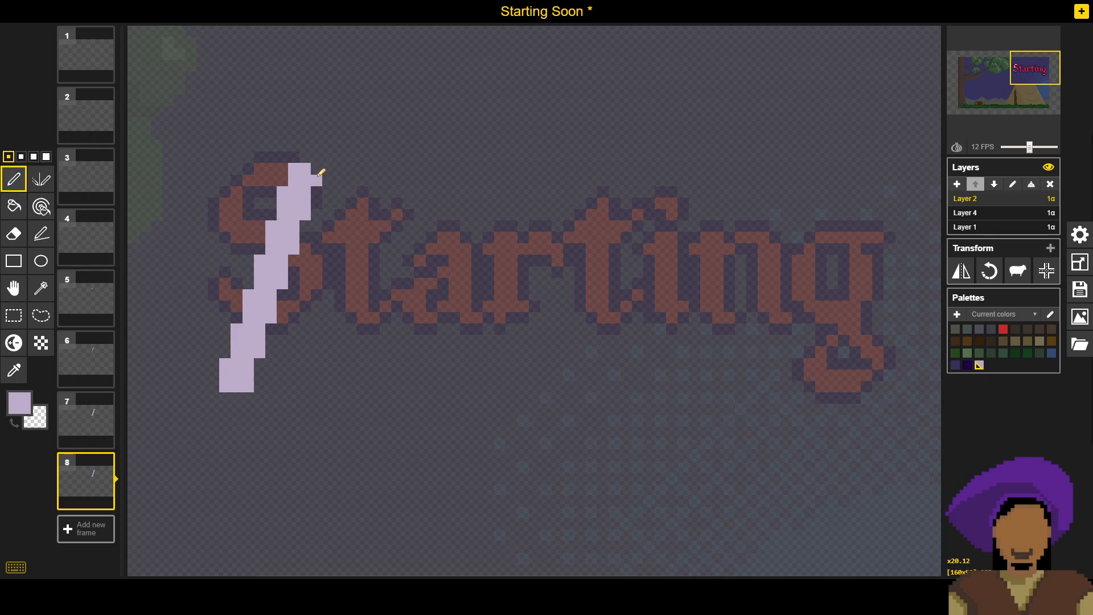
right_click(307, 168)
right_click(309, 216)
right_click(295, 215)
right_click(286, 215)
right_click(281, 192)
right_click(293, 203)
right_click(304, 204)
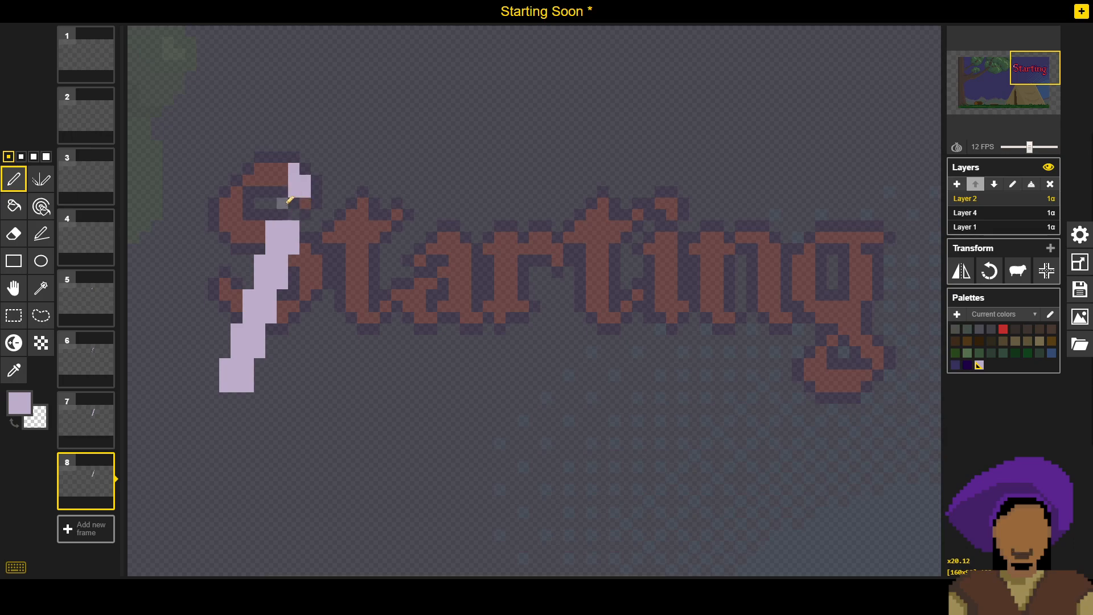
click(305, 202)
click(306, 181)
right_click(294, 226)
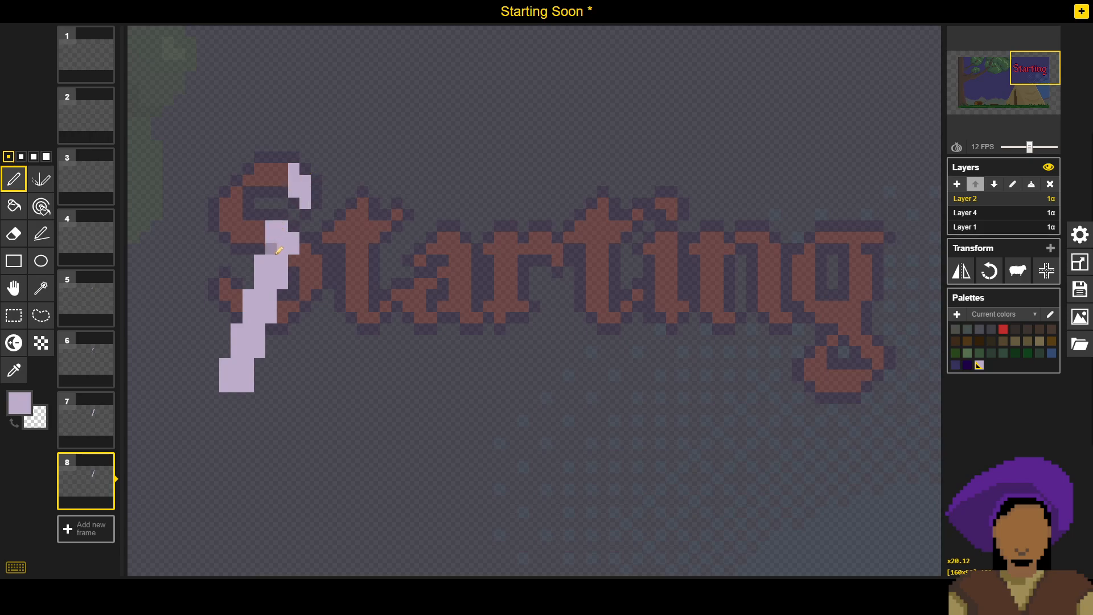
Step: Erase frame 8's line pixels in the gap between the S's middle stroke and its bottom curve
right_click(260, 284)
right_click(260, 295)
right_click(271, 295)
right_click(271, 283)
right_click(283, 284)
right_click(282, 271)
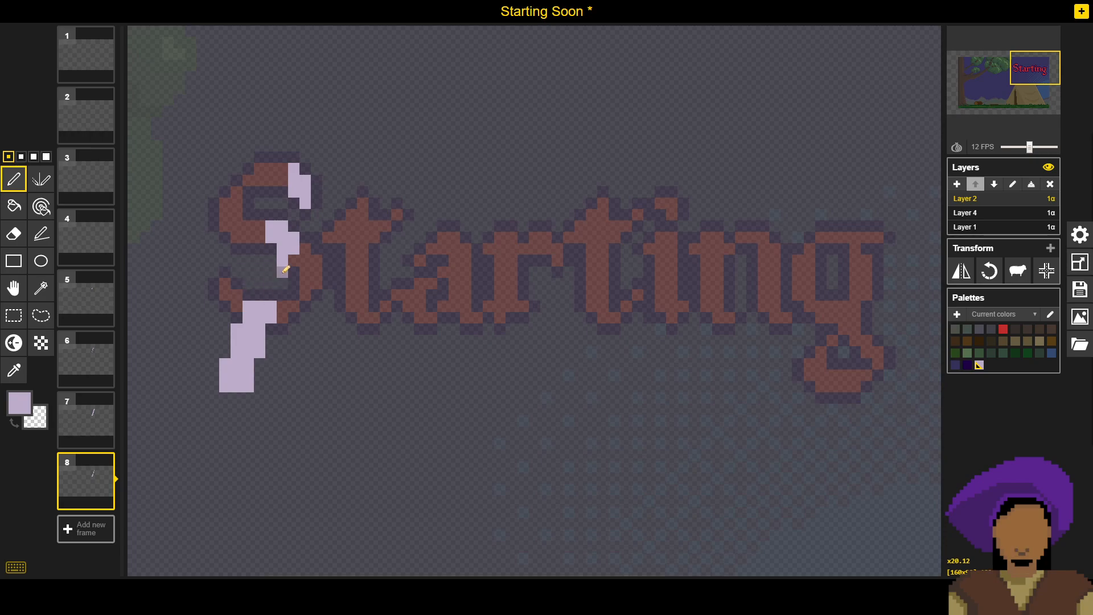
right_click(283, 260)
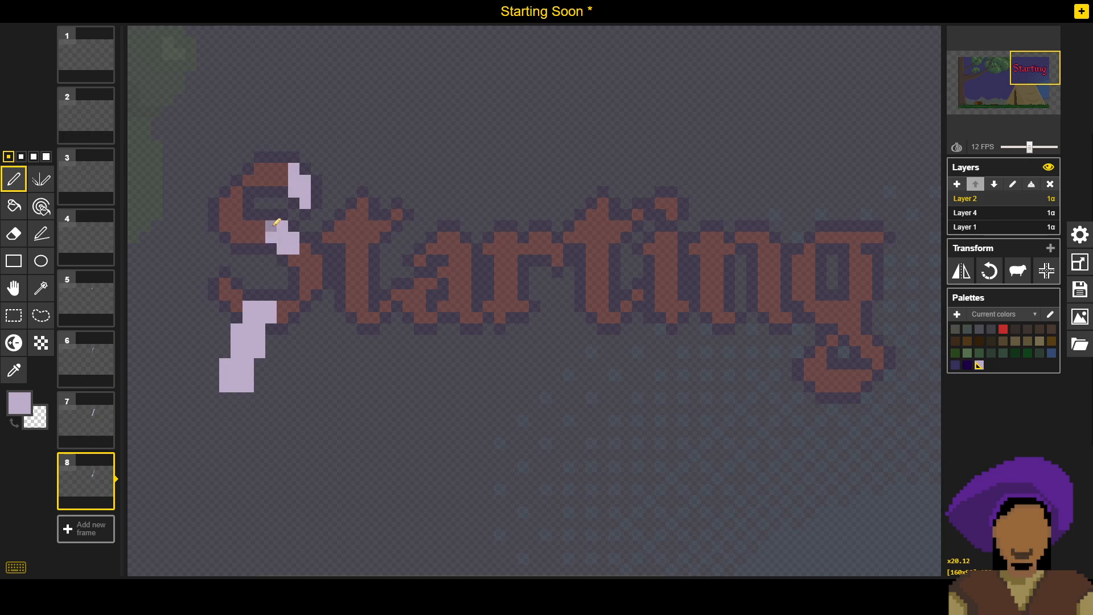
Step: Erase frame 8's line pixels below the S's bottom curve
right_click(259, 341)
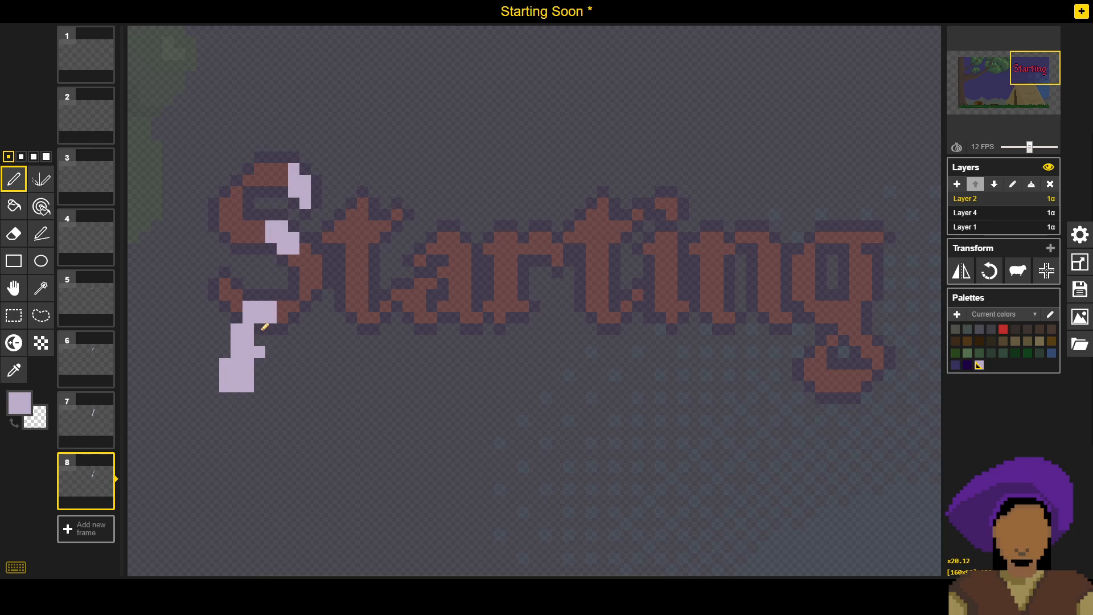
right_click(249, 341)
right_click(237, 340)
right_click(248, 329)
right_click(260, 352)
right_click(248, 363)
right_click(225, 375)
right_click(225, 364)
right_click(236, 352)
right_click(236, 375)
right_click(249, 387)
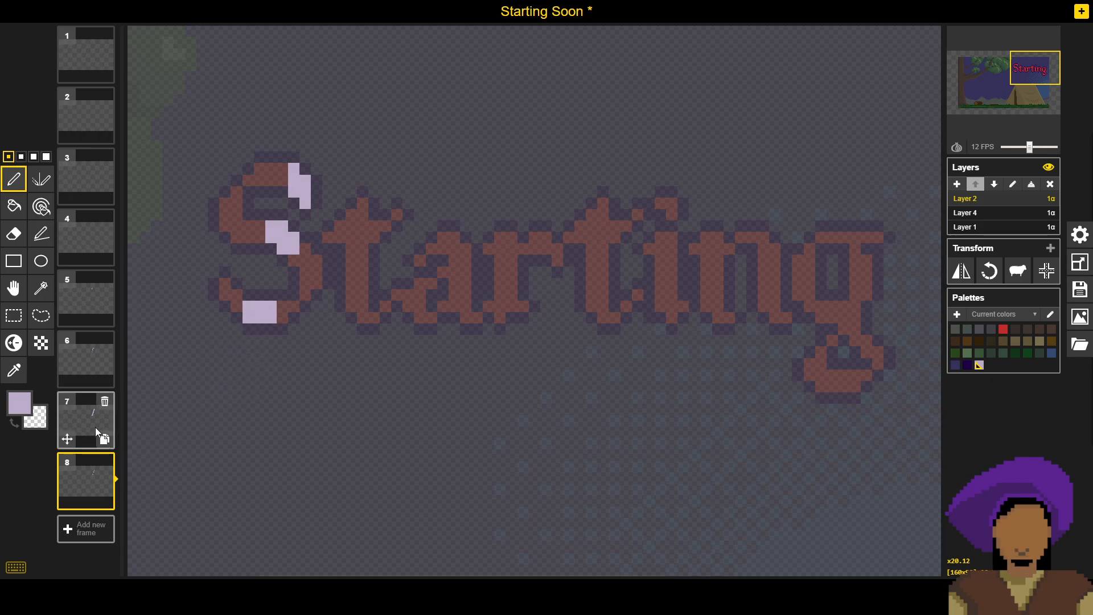
Step: Reorder the frames so the full slanted line of frame 7 comes after the trimmed frame 8
click(89, 419)
drag(89, 420, 91, 507)
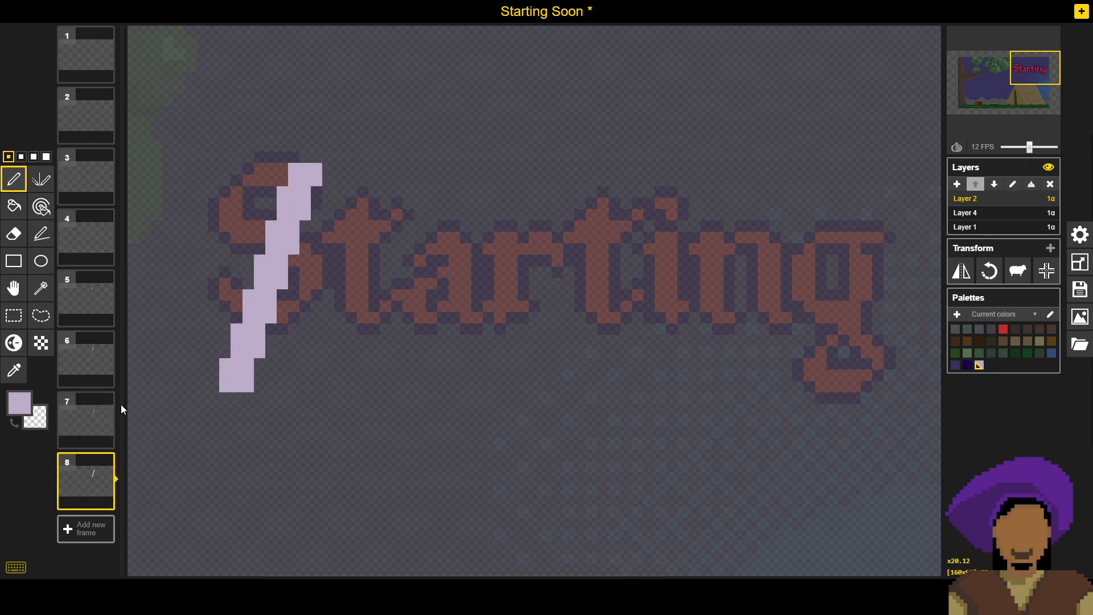
Step: Move frame 8's slanted line three pixels to the right and duplicate the frame
key(m)
drag(282, 216, 316, 215)
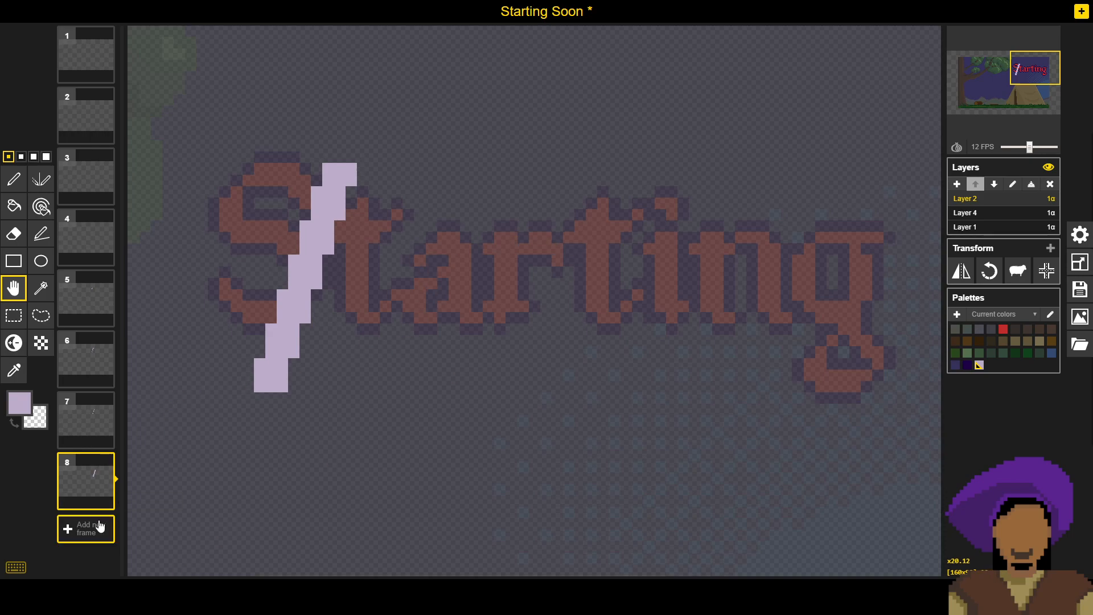
click(104, 500)
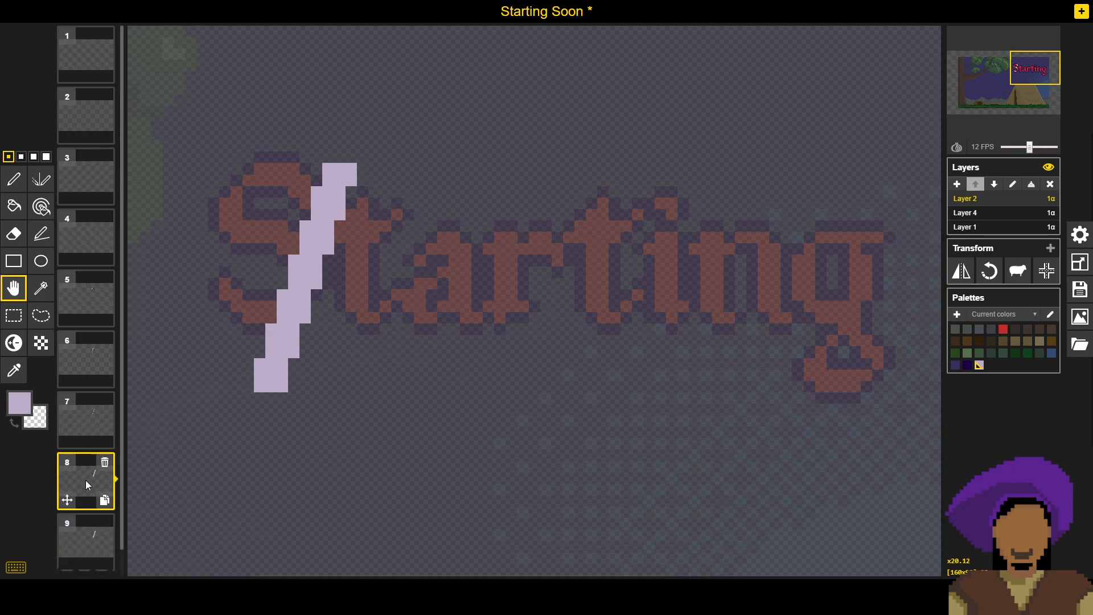
Step: In frame 8, erase the upper part of the line between the S's top and the t, undoing the last erased pixel
click(14, 179)
mouse_move(358, 177)
mouse_down()
mouse_move(345, 169)
mouse_move(317, 188)
mouse_move(340, 189)
mouse_move(342, 203)
mouse_move(324, 203)
mouse_move(334, 190)
mouse_move(343, 207)
mouse_move(342, 196)
mouse_move(322, 215)
mouse_move(341, 186)
mouse_move(323, 207)
mouse_up()
right_click(330, 225)
right_click(332, 236)
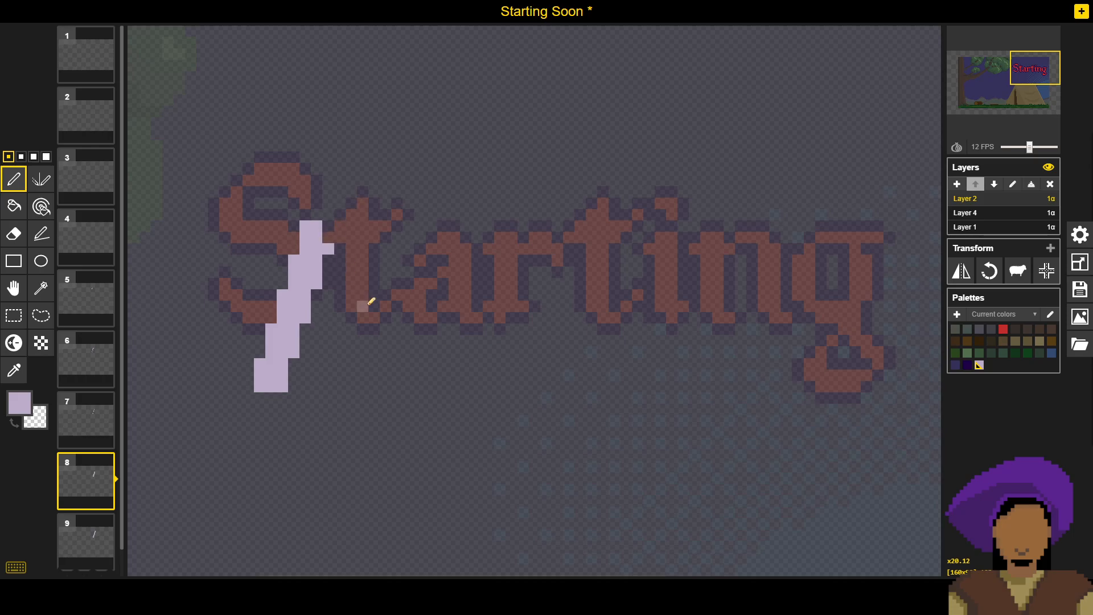
key(ctrl+z)
Step: Erase frame 8's line pixels below and to the right of the S's bottom curve
right_click(272, 341)
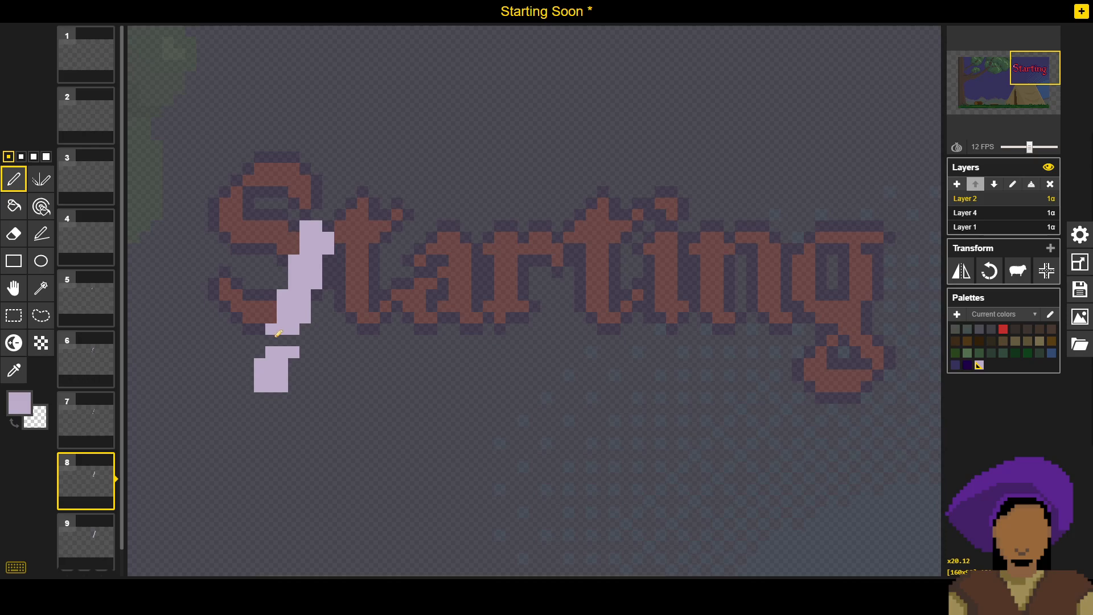
mouse_move(300, 328)
mouse_down()
mouse_move(262, 367)
mouse_move(283, 389)
mouse_move(283, 373)
mouse_up()
drag(293, 311, 313, 303)
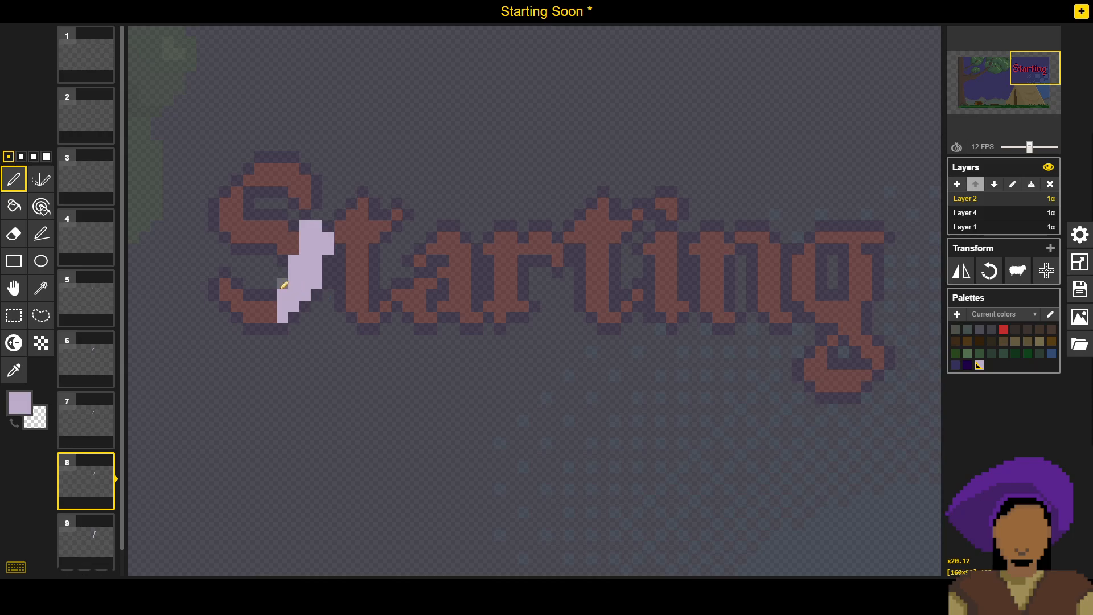
Step: Trim frame 8's line to the S's lower-right curve, erasing pixels on its dark outline and in the gap before the t
right_click(295, 271)
right_click(328, 250)
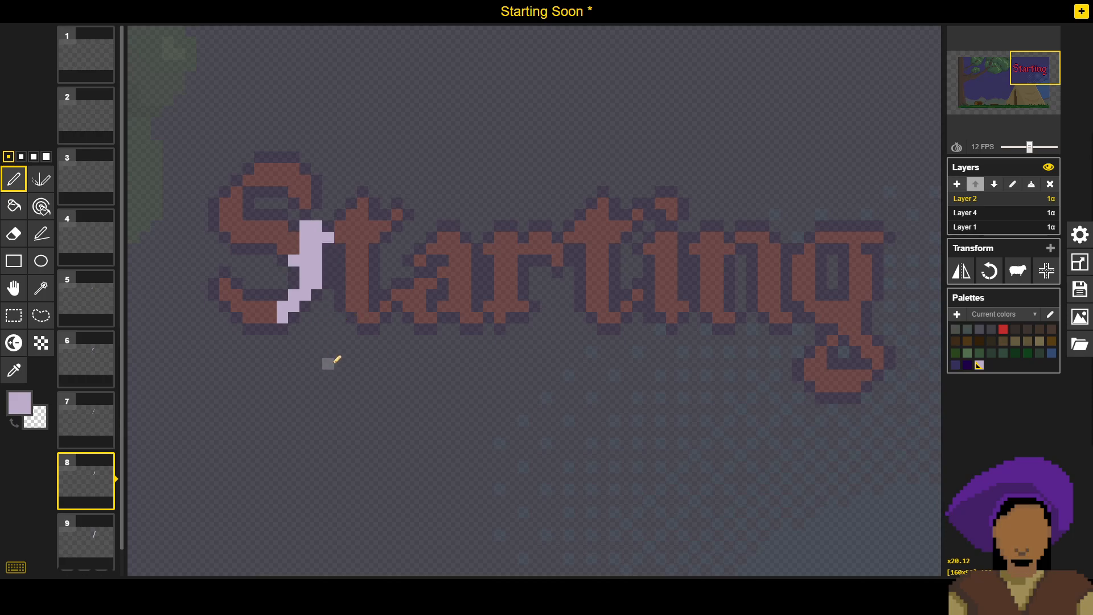
scroll(228, 352, down, 1)
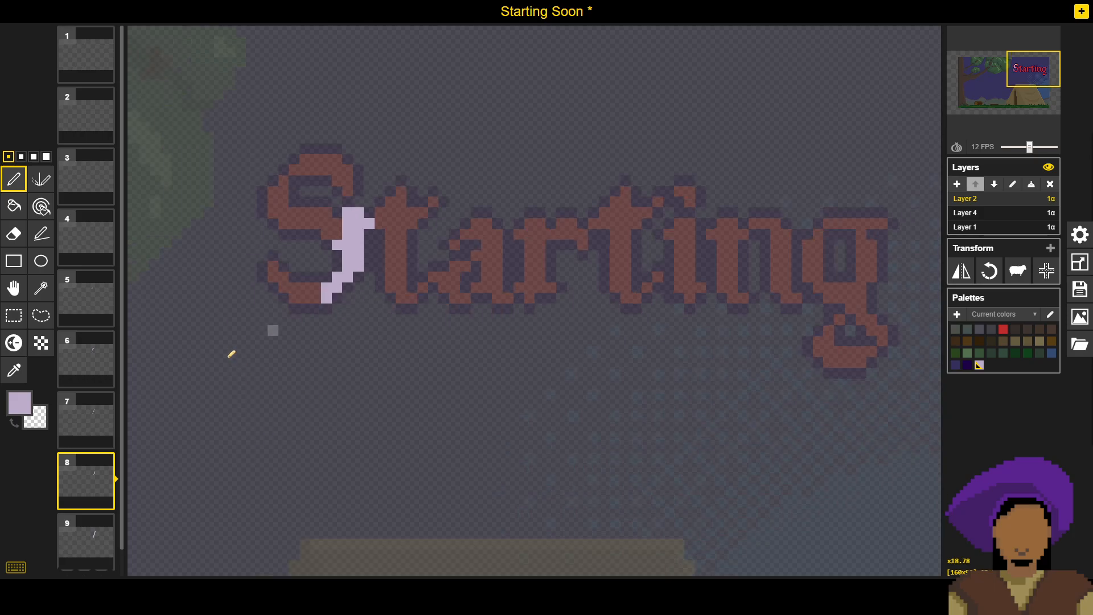
scroll(230, 353, up, 1)
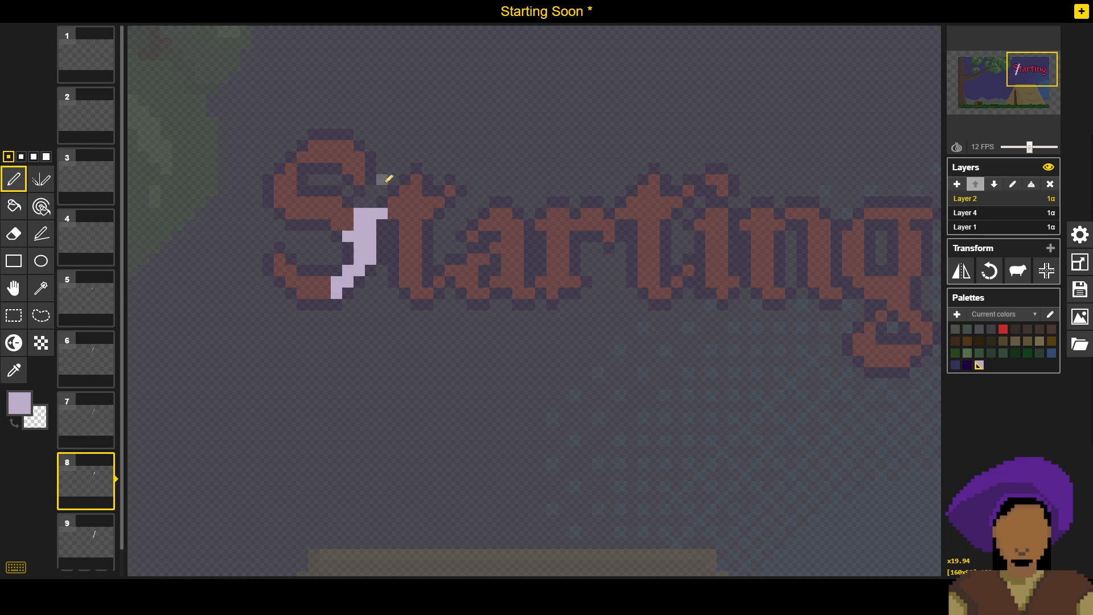
right_click(360, 213)
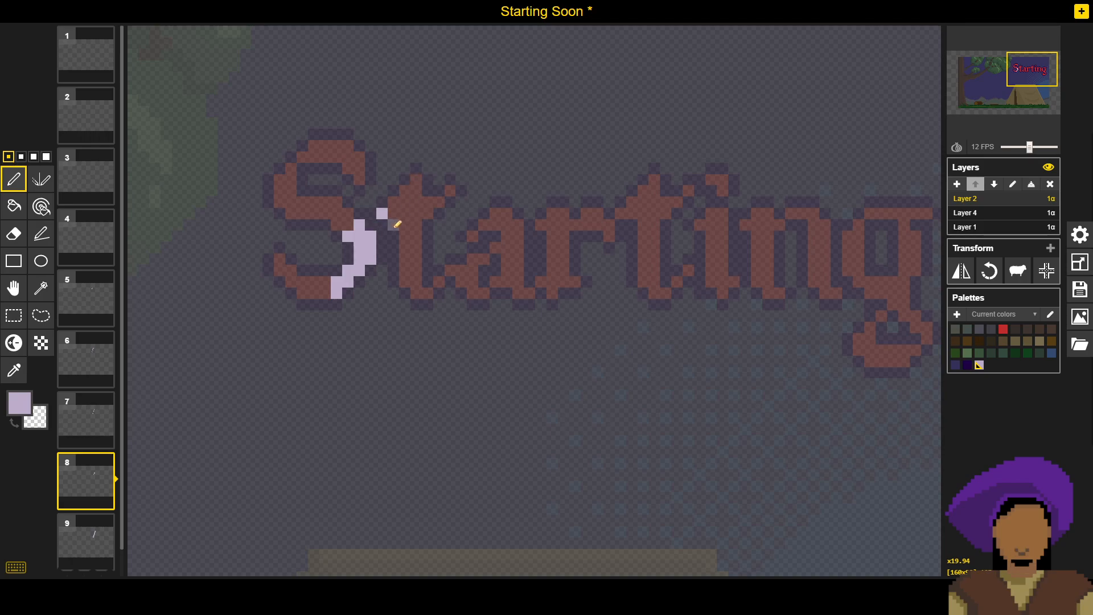
right_click(371, 237)
scroll(439, 245, down, 2)
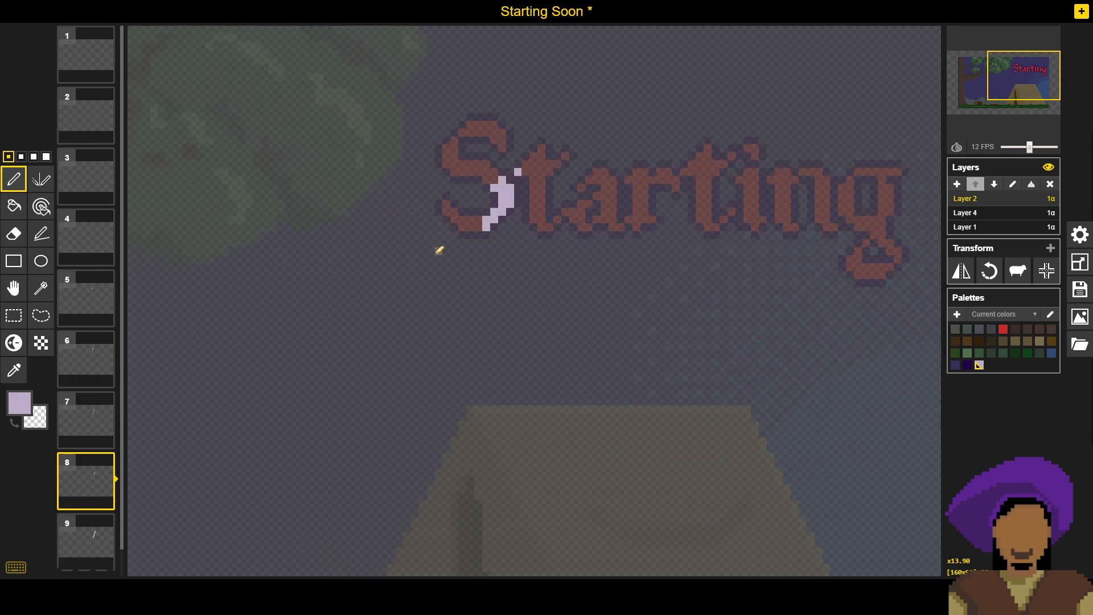
Step: On frame 9, move the lilac stripe about 3 pixels right and duplicate the frame
scroll(587, 166, up, 3)
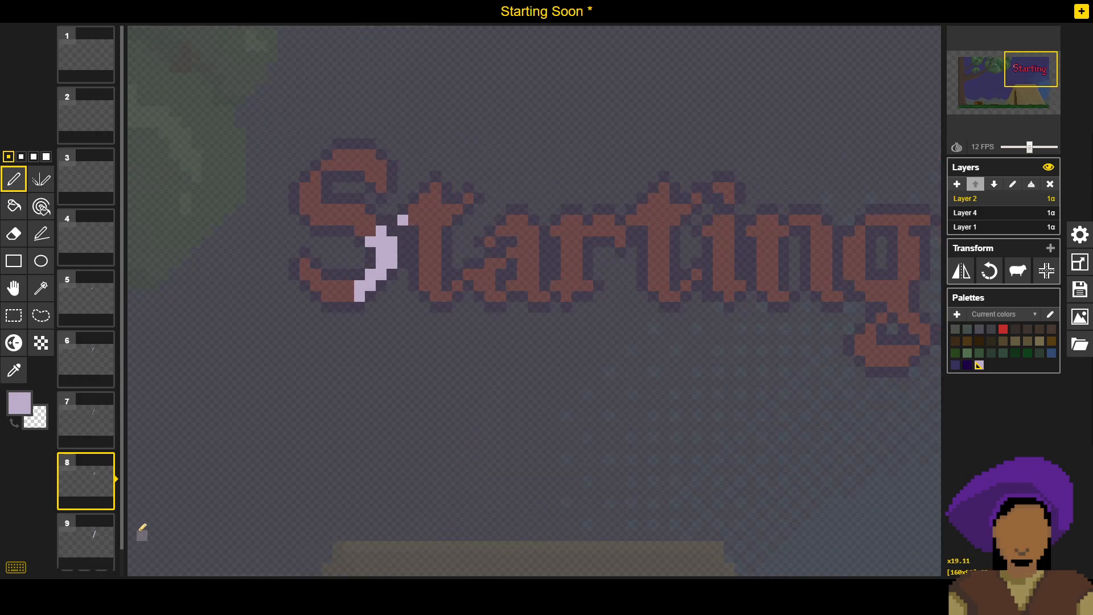
click(94, 546)
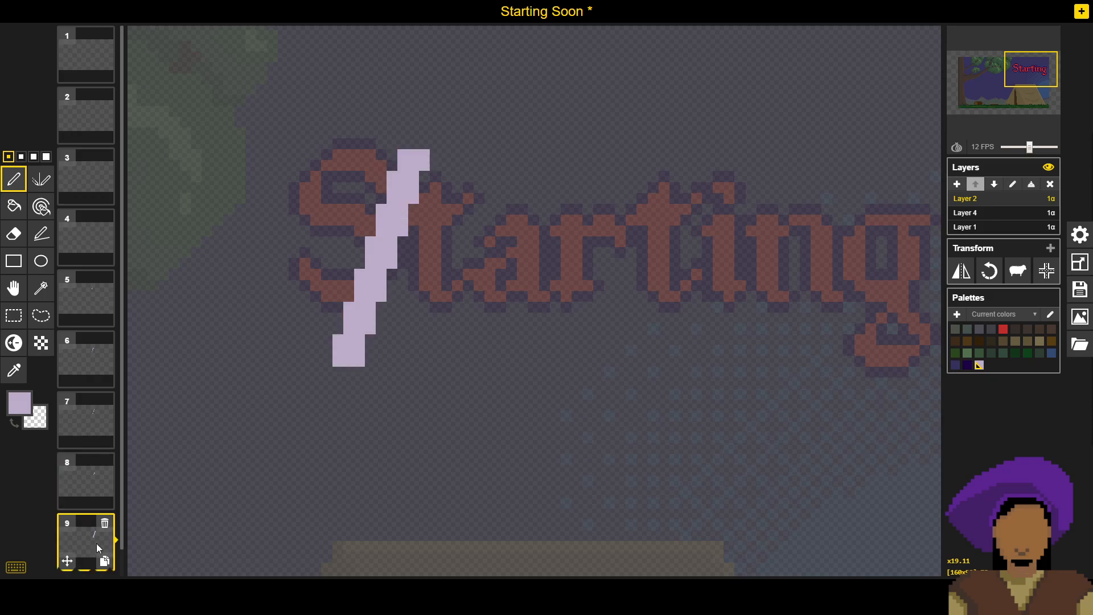
key(m)
drag(405, 227, 435, 228)
click(105, 563)
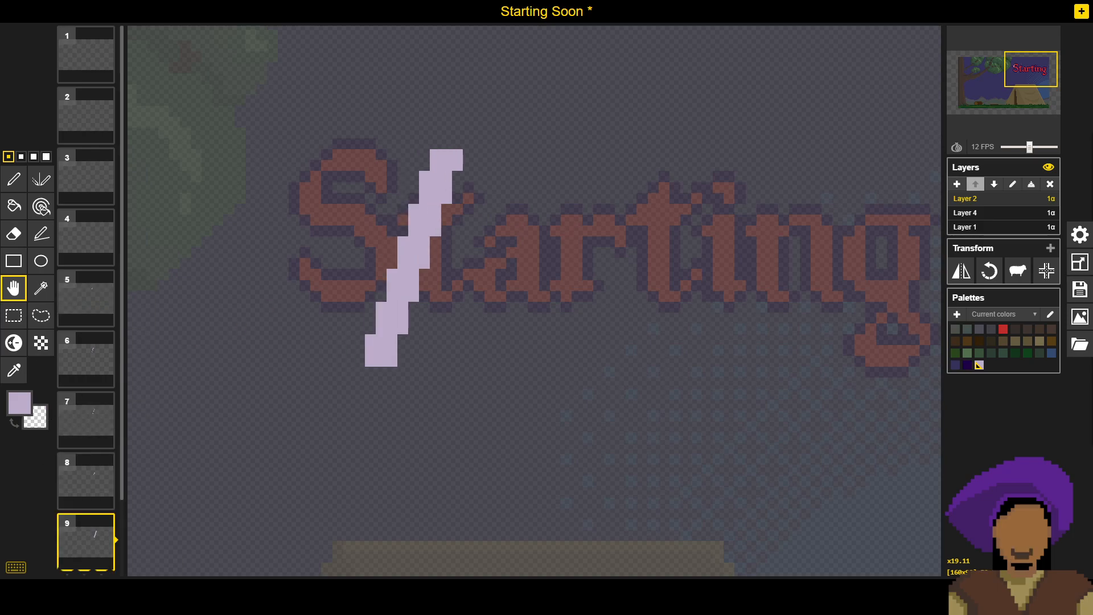
Step: Trim the stripe on frame 9 to the shape of the first "t", comparing it with the lettering on Layer 4
click(13, 179)
mouse_move(436, 155)
mouse_down()
mouse_move(467, 161)
mouse_move(436, 173)
mouse_up()
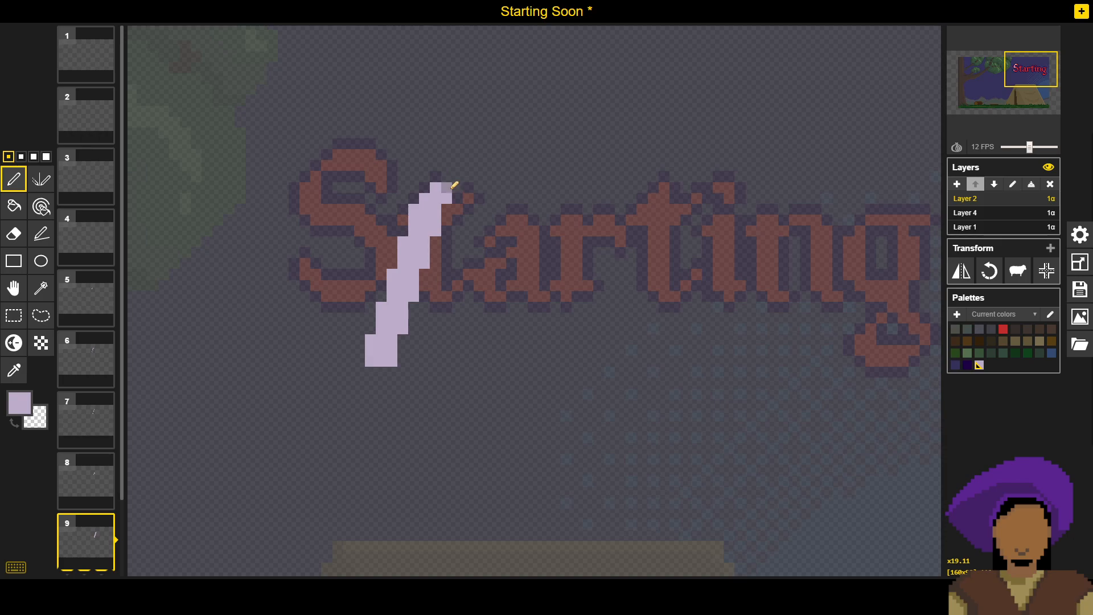
mouse_move(368, 378)
mouse_down()
mouse_move(390, 350)
mouse_move(358, 368)
mouse_move(376, 294)
mouse_move(373, 353)
mouse_move(394, 354)
mouse_move(400, 311)
mouse_move(415, 300)
mouse_move(394, 294)
mouse_move(414, 288)
mouse_move(392, 280)
mouse_move(407, 277)
mouse_move(403, 290)
mouse_move(412, 273)
mouse_move(405, 303)
mouse_move(418, 277)
mouse_move(408, 244)
mouse_move(402, 267)
mouse_move(403, 236)
mouse_up()
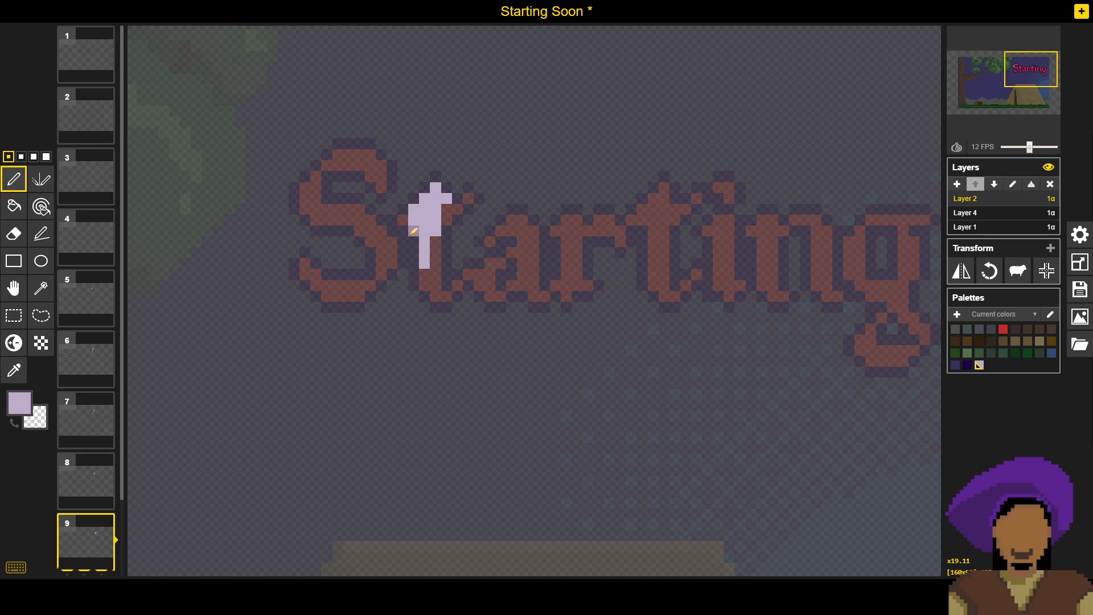
right_click(414, 231)
click(1013, 215)
click(1015, 201)
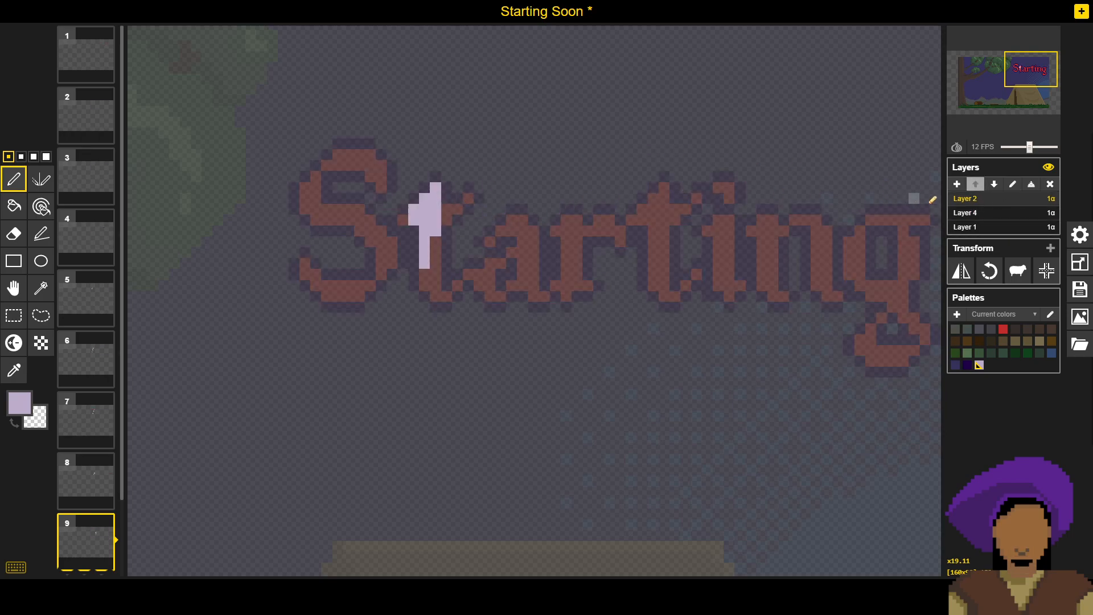
click(980, 215)
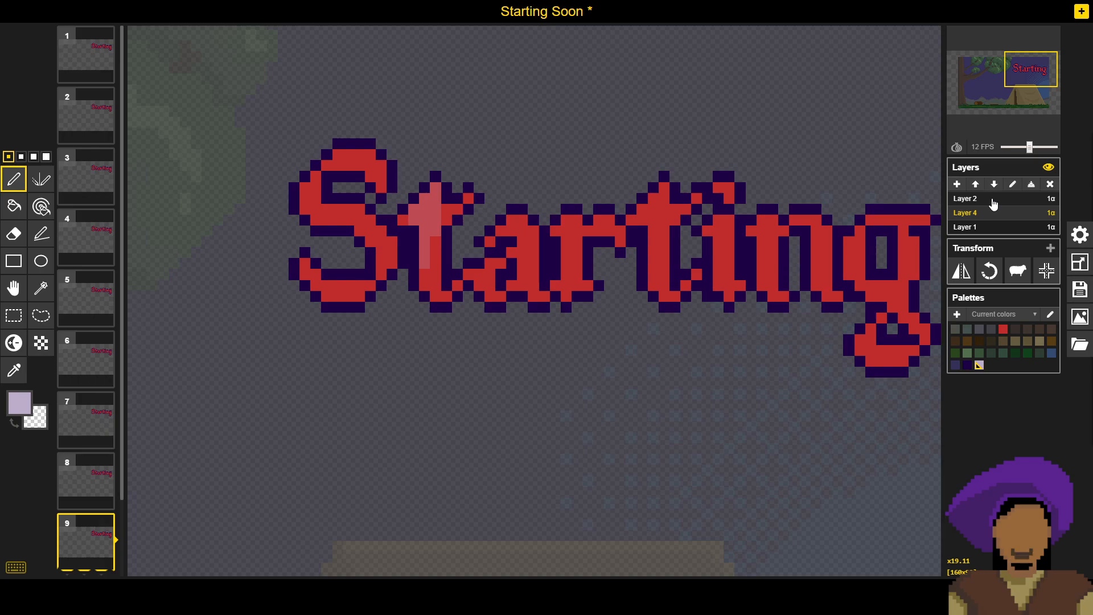
click(994, 200)
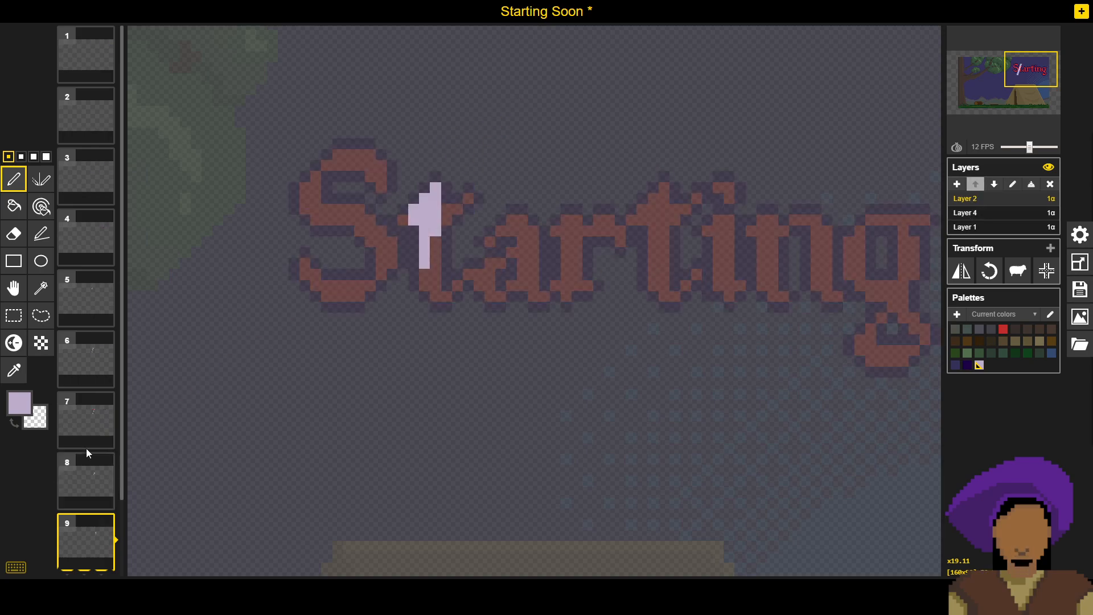
Step: On frame 10, move the lilac stripe about 3 pixels right and duplicate the frame
scroll(83, 450, down, 2)
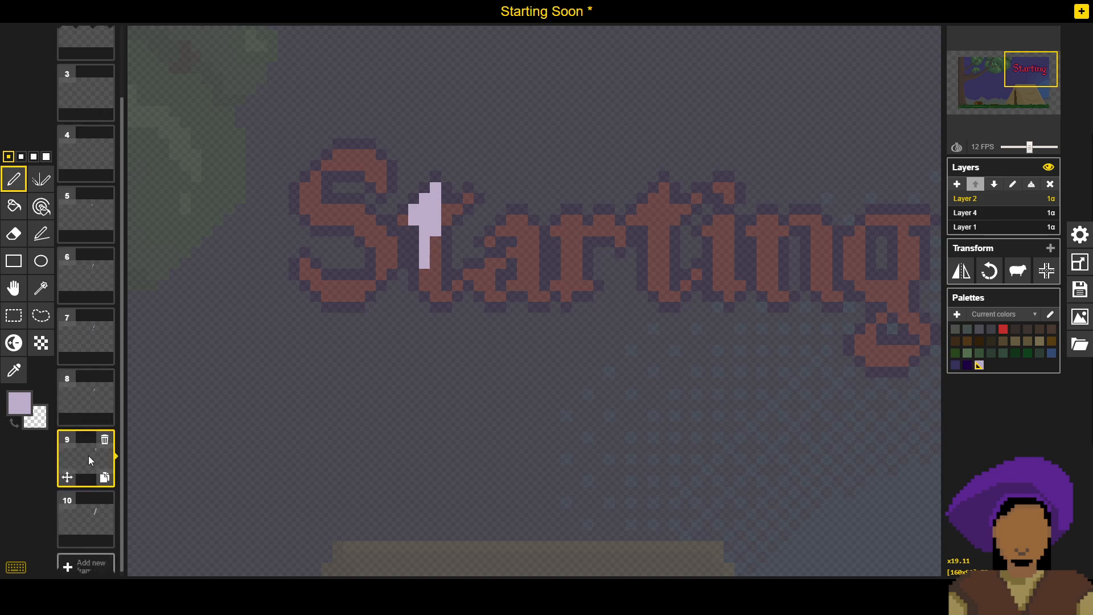
click(87, 502)
key(m)
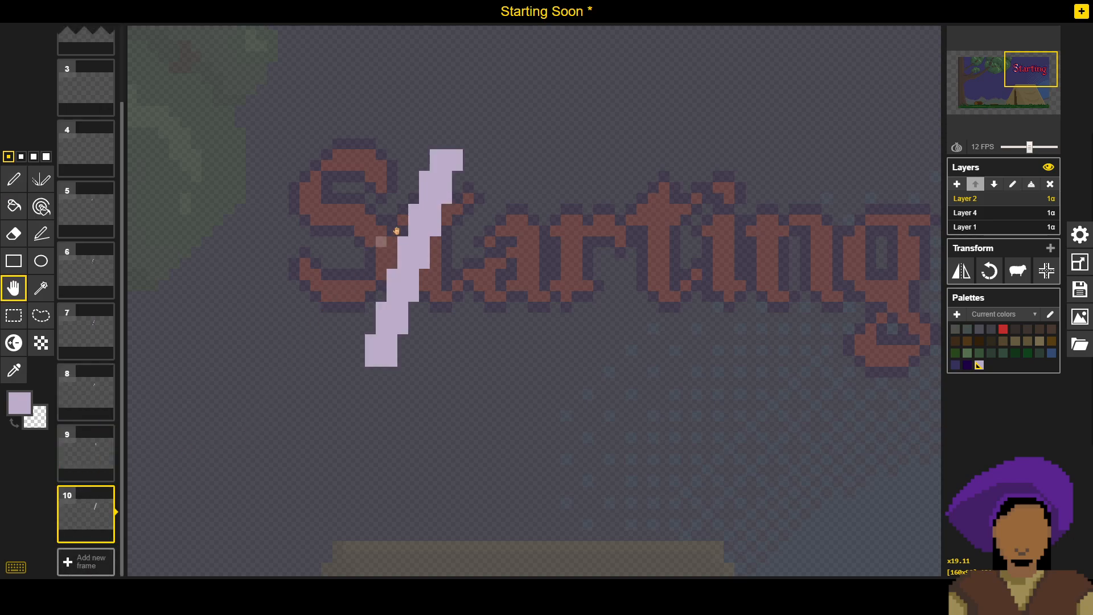
drag(451, 191, 484, 191)
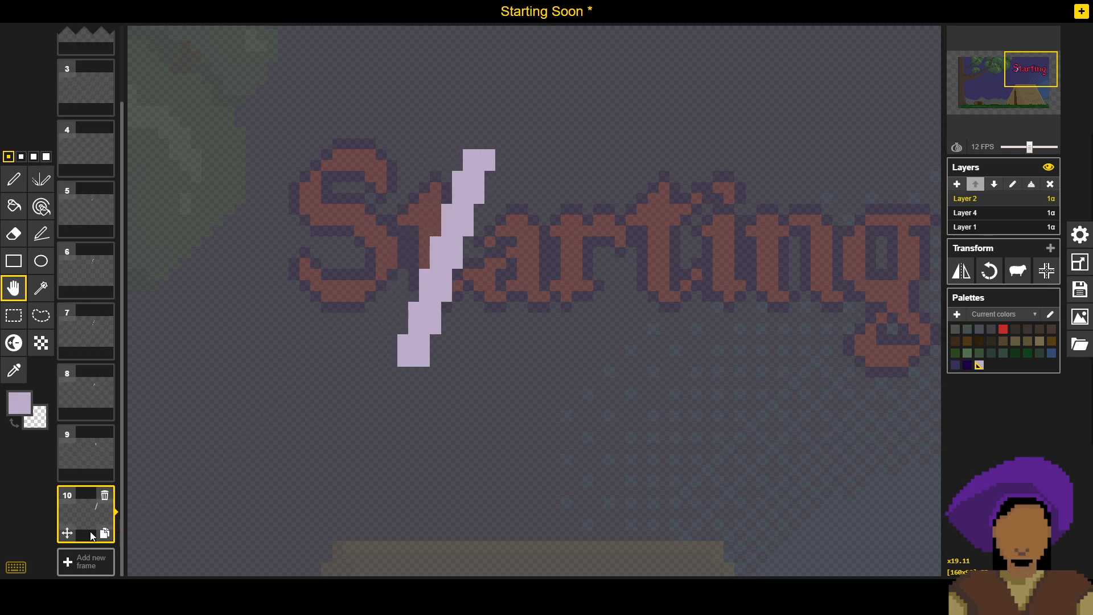
click(101, 534)
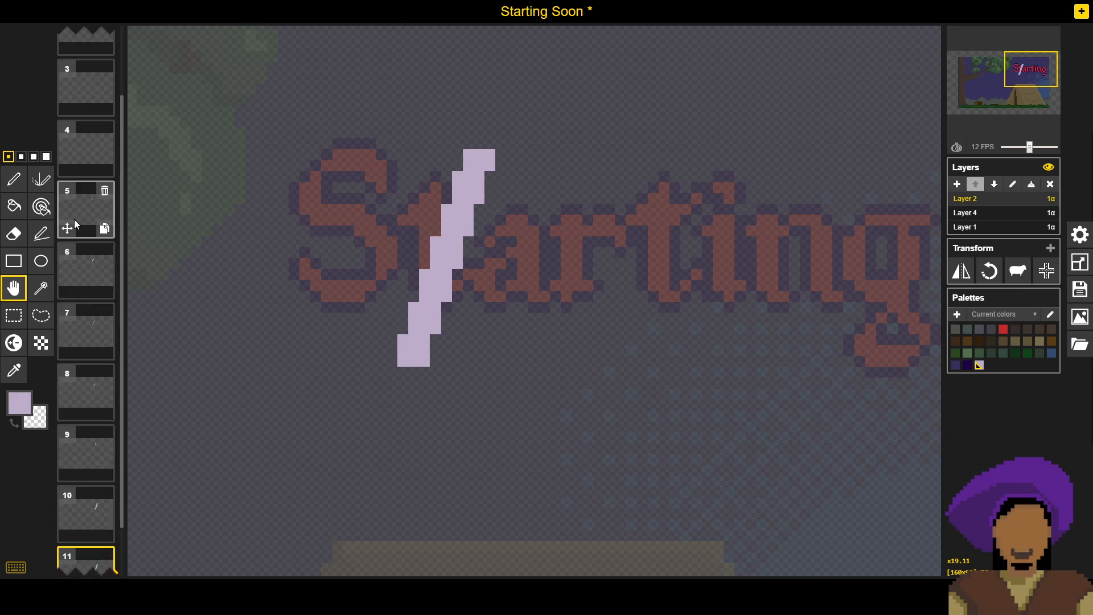
Step: Return to frame 10 with the Pen tool and save the sprite
click(77, 514)
click(20, 176)
click(1080, 289)
click(961, 253)
right_click(490, 167)
right_click(470, 165)
right_click(468, 155)
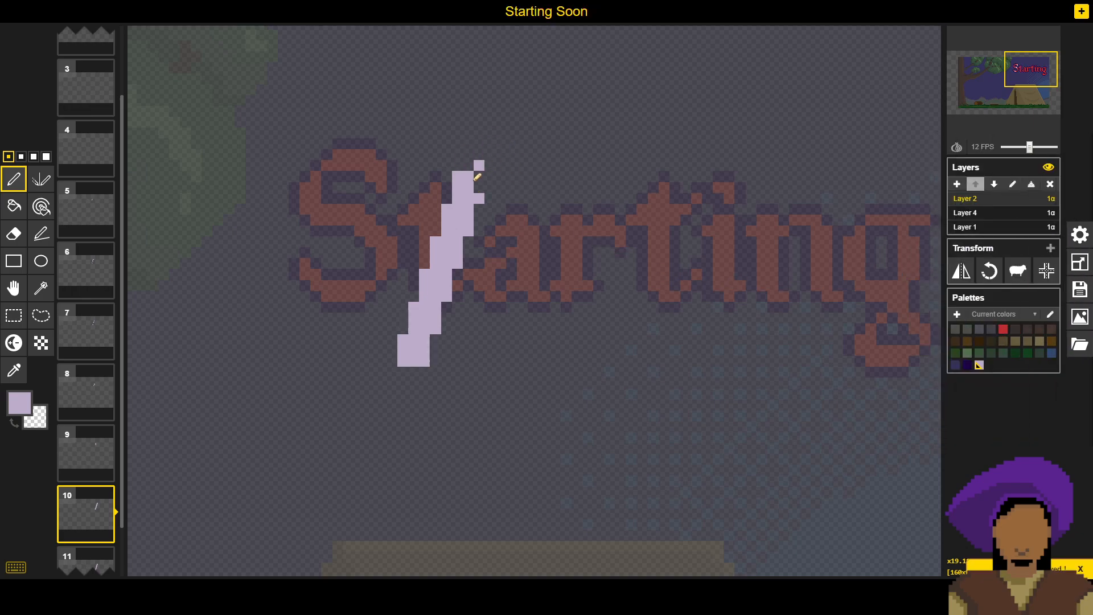
right_click(479, 165)
right_click(469, 178)
right_click(479, 198)
right_click(468, 199)
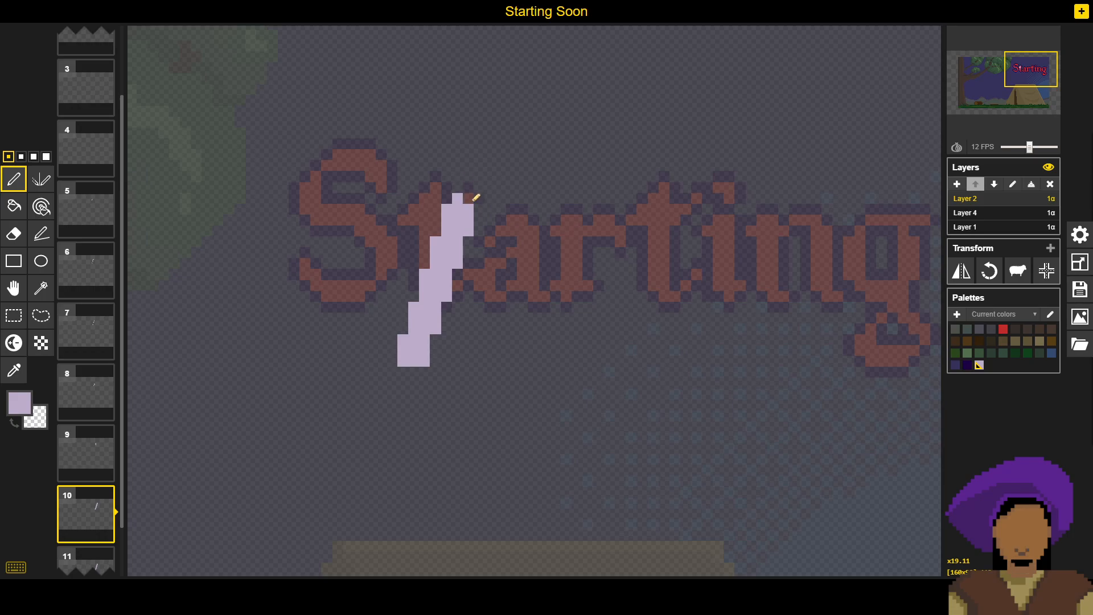
key(ctrl+z)
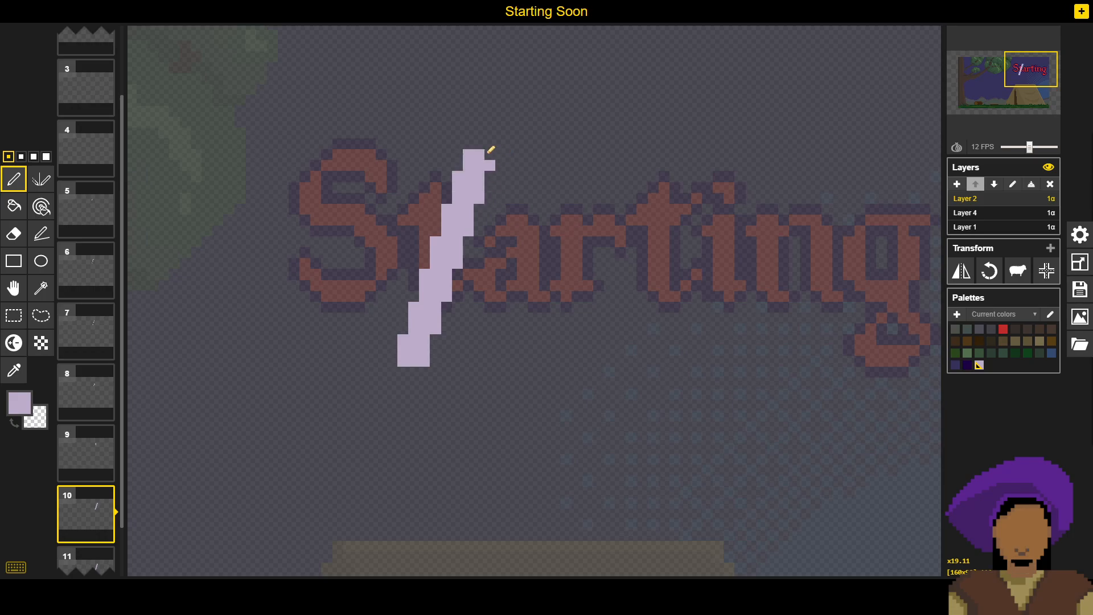
Step: Erase the upper end of frame 10's stripe down to the tip of the first "t" crossbar
right_click(490, 165)
right_click(479, 177)
right_click(479, 185)
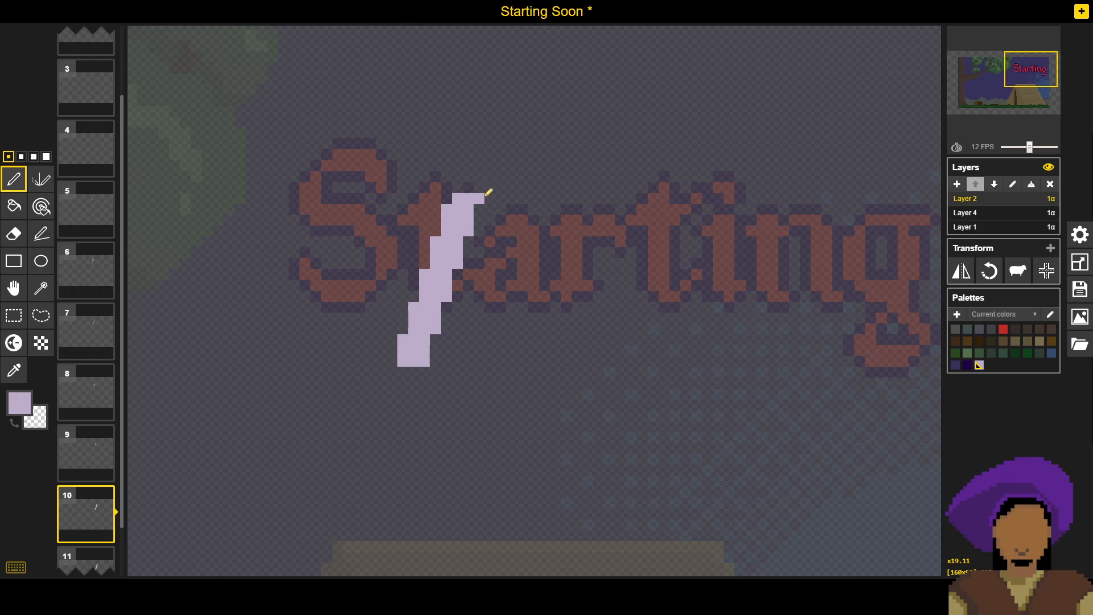
right_click(461, 197)
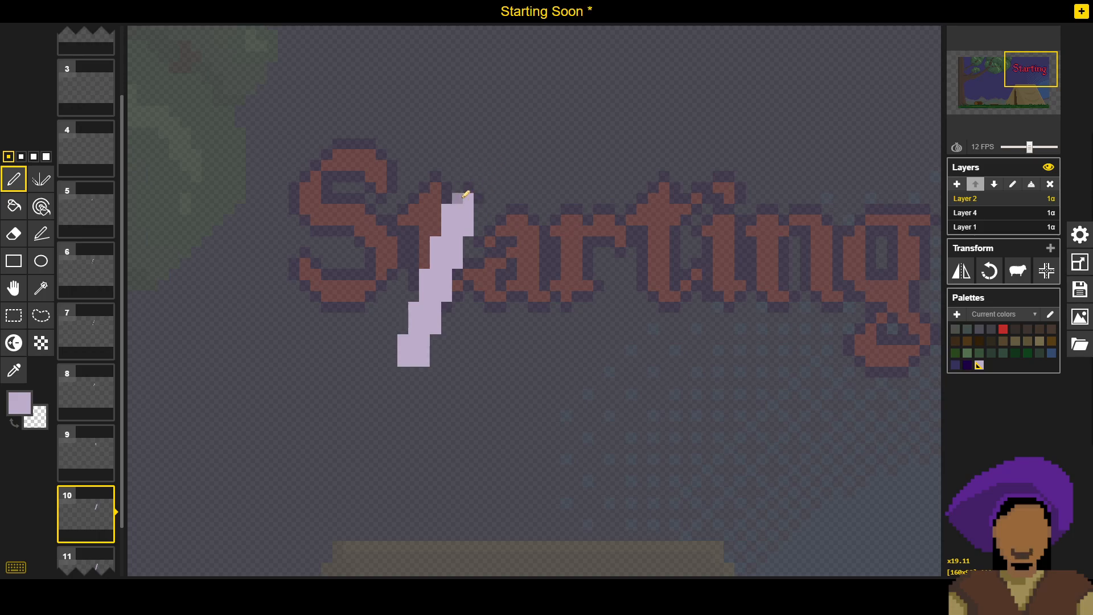
Step: Erase the part of frame 10's stripe that extends below the foot of the first "t"
right_click(425, 361)
right_click(414, 317)
right_click(424, 318)
right_click(435, 322)
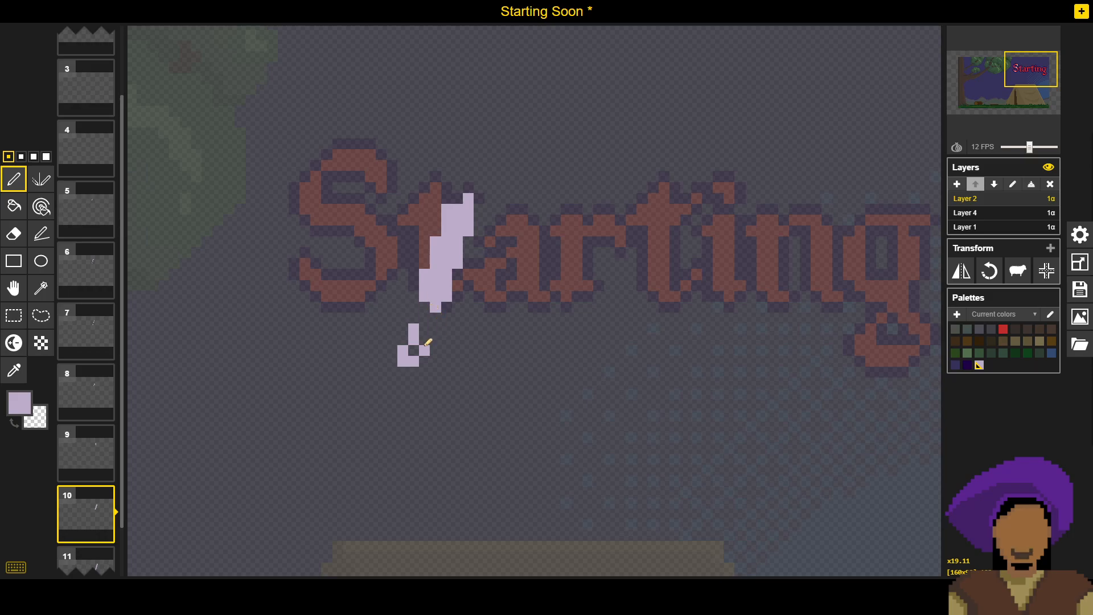
right_click(424, 350)
right_click(403, 353)
right_click(414, 327)
right_click(435, 308)
right_click(425, 306)
right_click(414, 339)
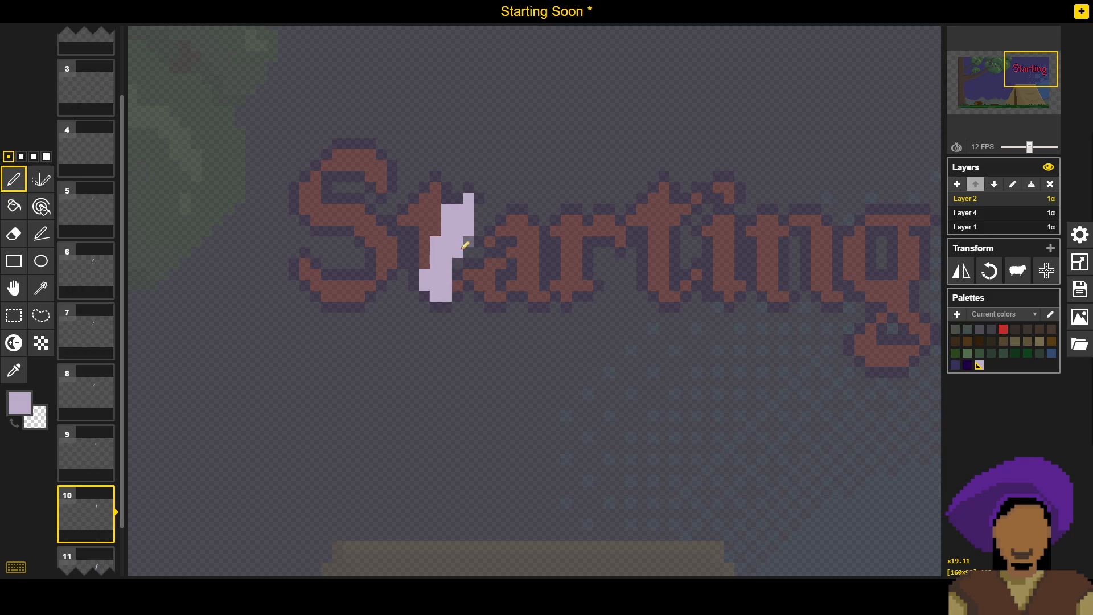
Step: Erase frame 10's stripe pixels beside the "t" stem and under its crossbar, checking the fit against the lettering on Layer 4
right_click(467, 231)
right_click(457, 231)
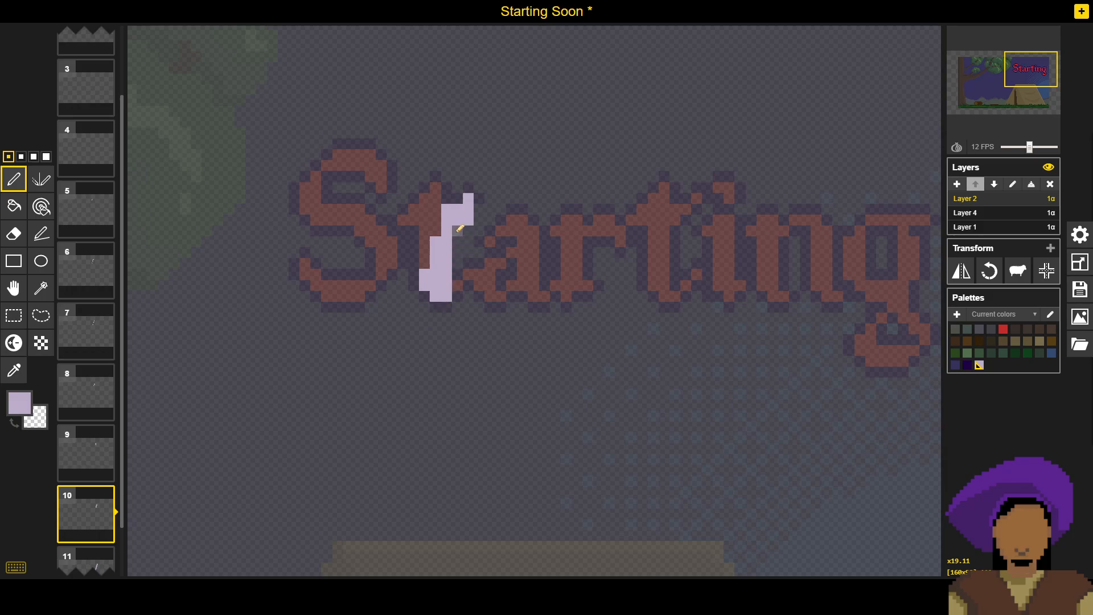
right_click(447, 232)
right_click(448, 243)
right_click(447, 253)
right_click(446, 264)
right_click(470, 215)
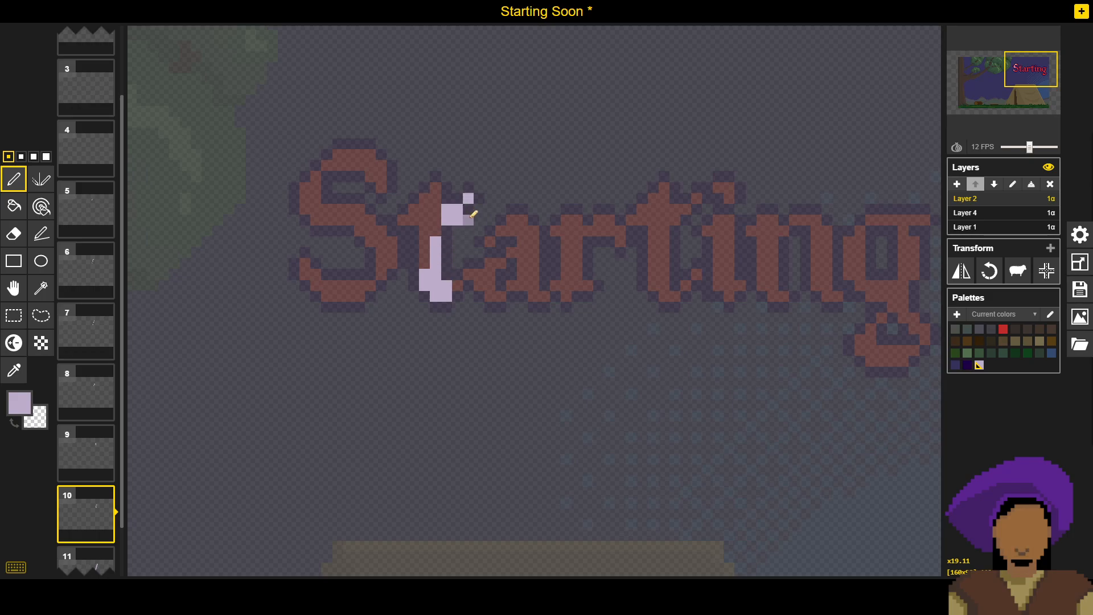
right_click(458, 219)
click(996, 214)
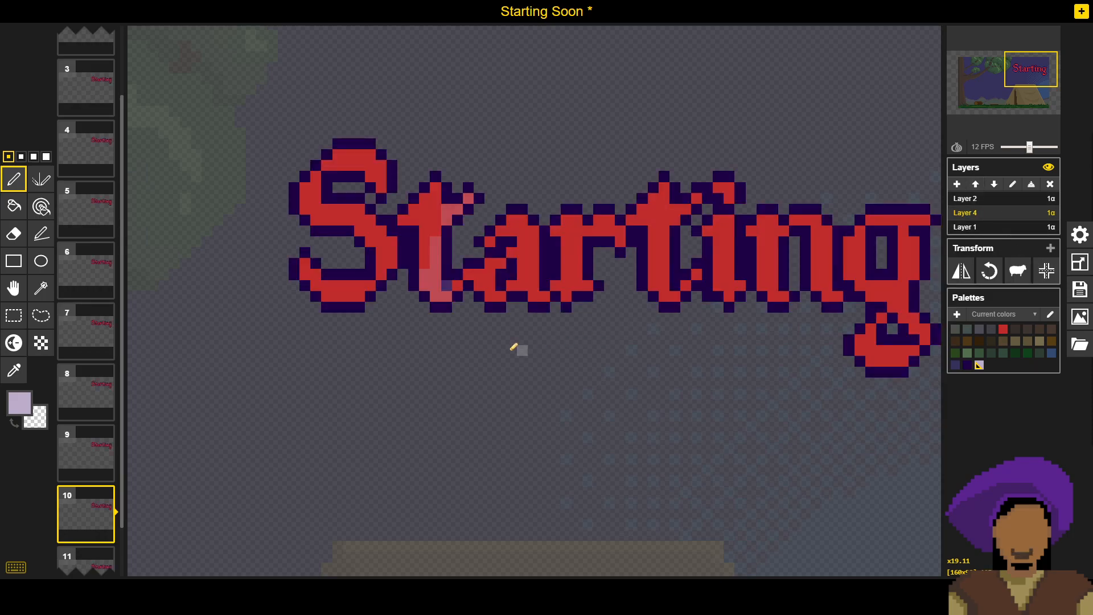
click(970, 201)
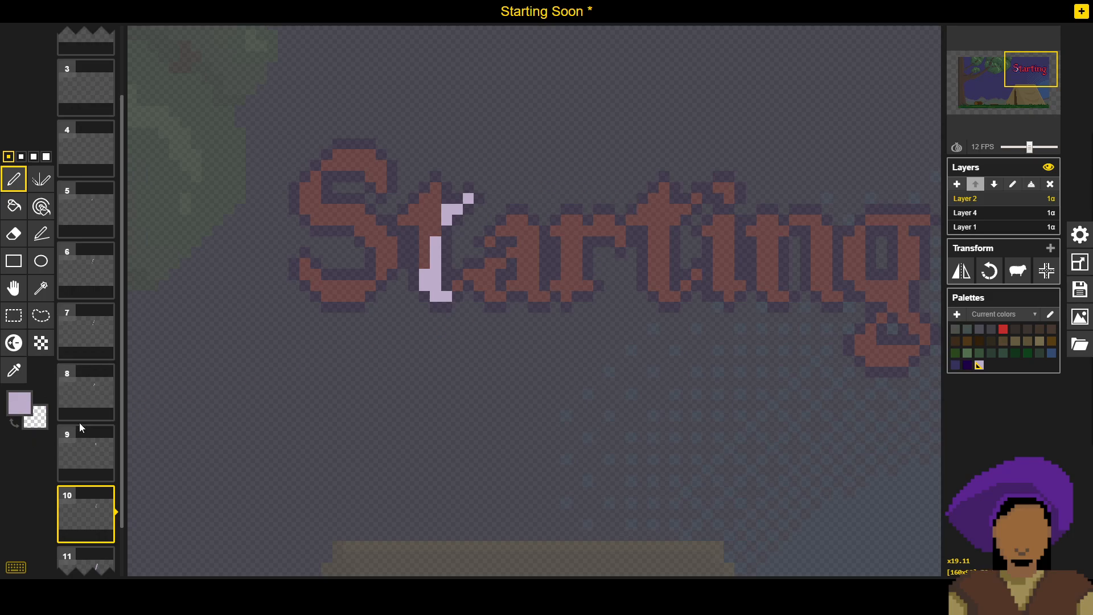
Step: On frame 11, move the lilac stripe about 3 pixels right and duplicate the frame
scroll(80, 422, down, 1)
click(83, 504)
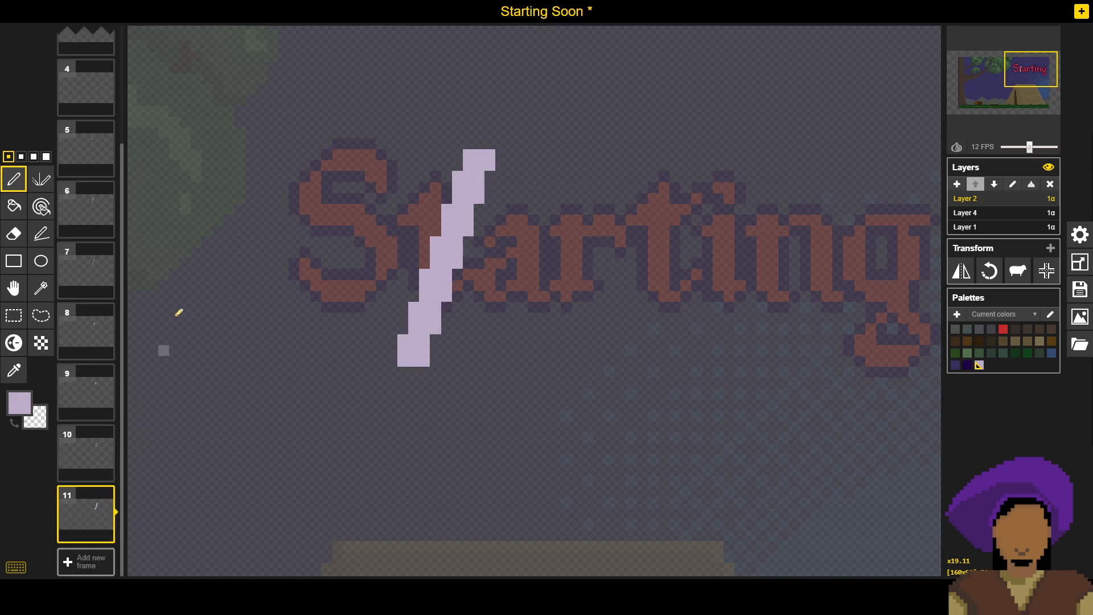
click(13, 287)
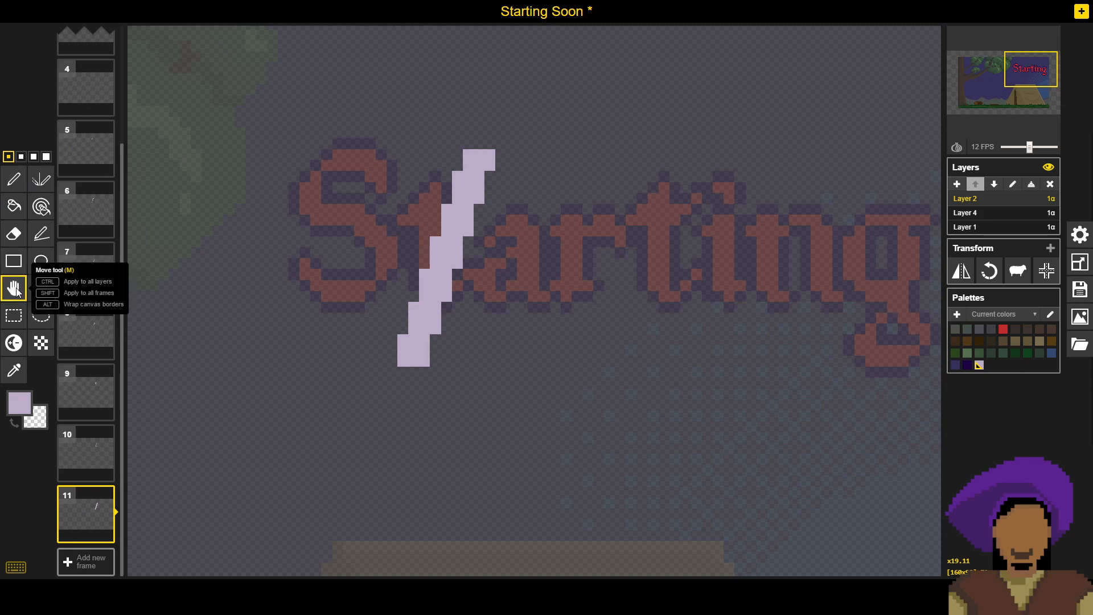
drag(473, 211, 499, 210)
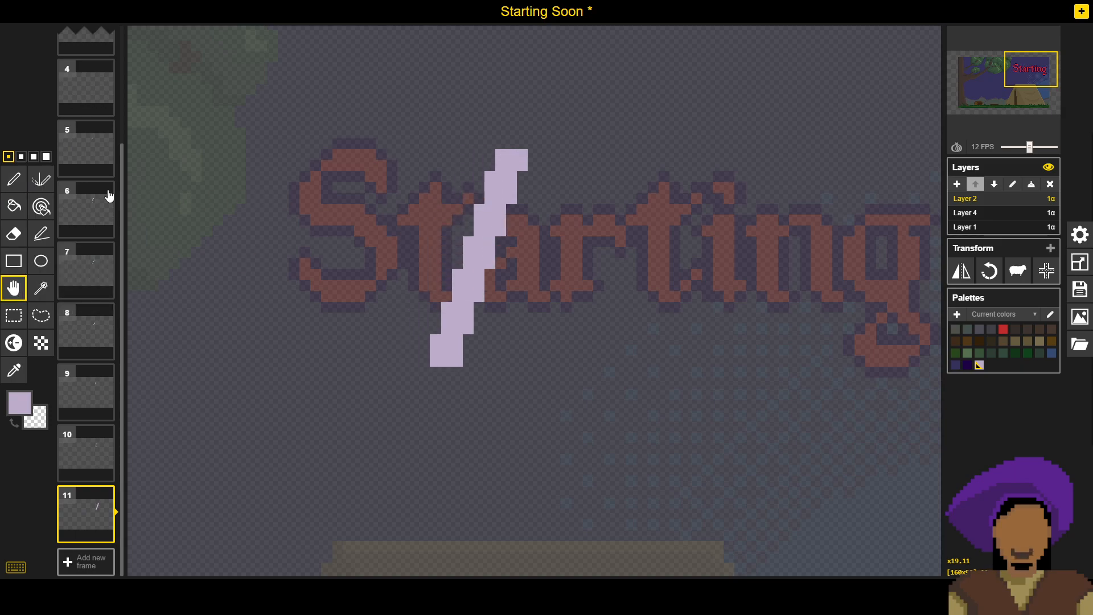
click(104, 534)
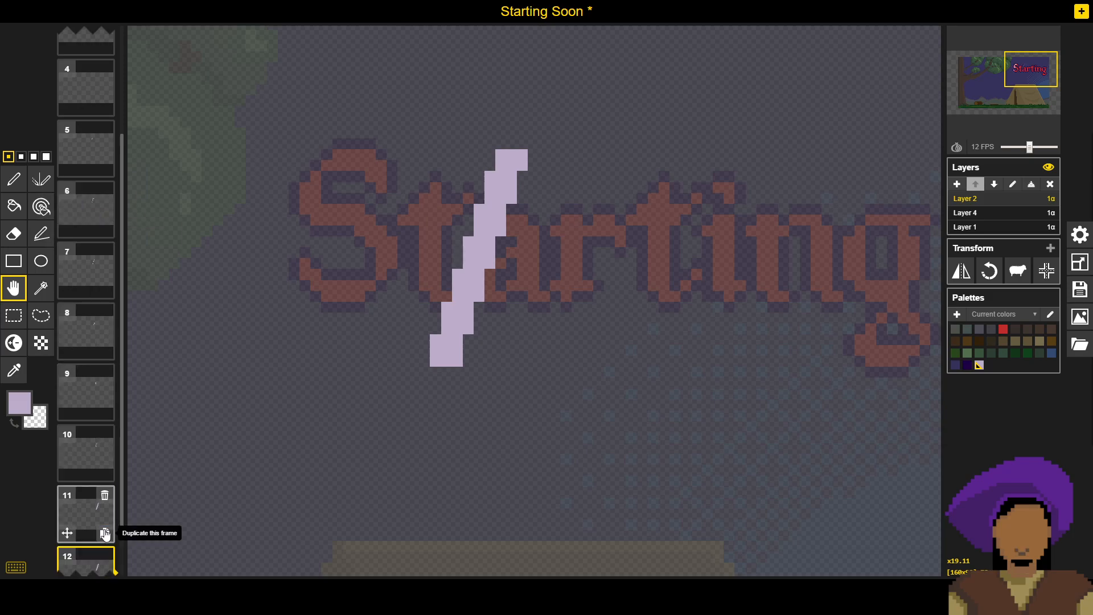
Step: On frame 11, erase the upper end of the stripe above the letter "a"
click(93, 508)
click(14, 179)
right_click(511, 155)
right_click(523, 166)
right_click(512, 165)
right_click(501, 165)
right_click(501, 155)
right_click(523, 154)
right_click(511, 176)
right_click(503, 197)
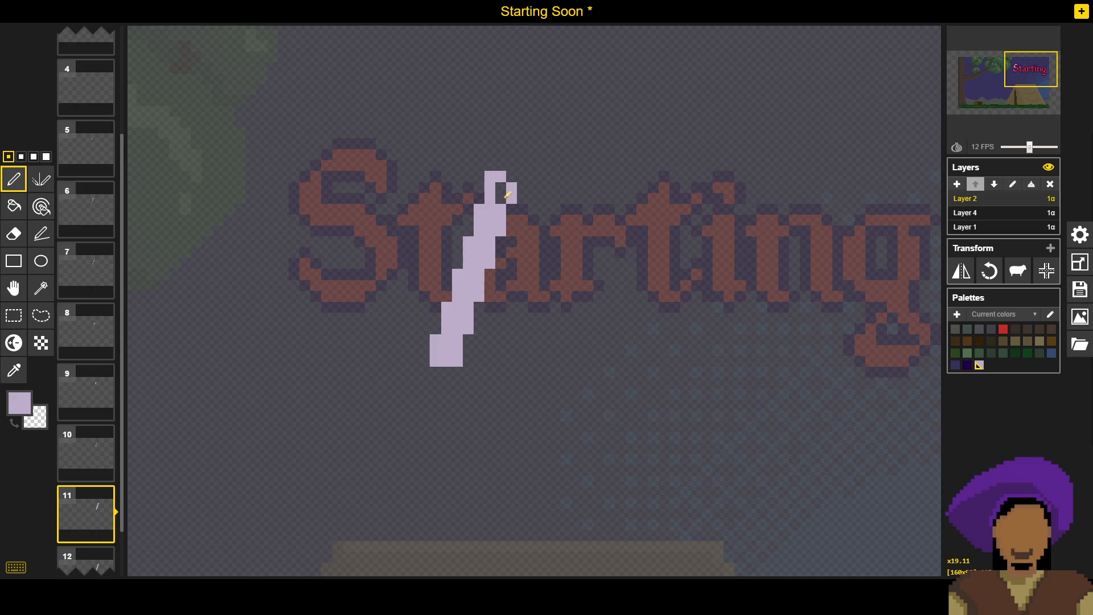
right_click(501, 177)
right_click(489, 188)
right_click(489, 198)
right_click(490, 177)
right_click(511, 188)
right_click(511, 198)
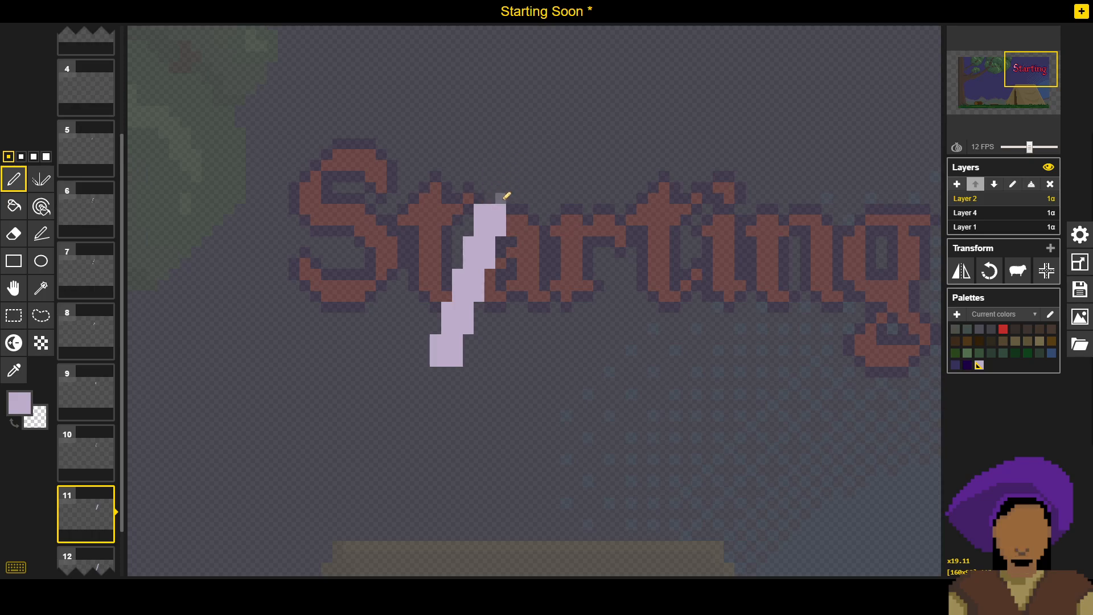
right_click(504, 206)
Step: Erase the lower end of frame 11's stripe that extends below the lettering
right_click(447, 350)
right_click(446, 361)
right_click(436, 362)
right_click(447, 339)
right_click(446, 328)
right_click(446, 318)
right_click(446, 307)
right_click(458, 307)
right_click(457, 317)
right_click(468, 317)
right_click(468, 328)
right_click(457, 329)
right_click(457, 340)
right_click(457, 351)
right_click(457, 361)
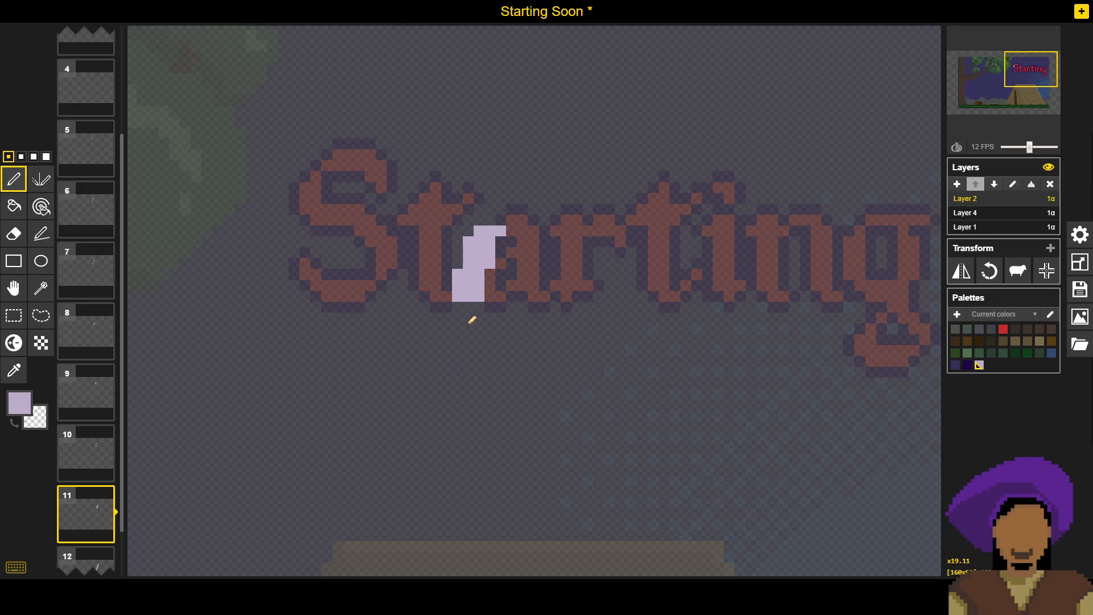
Step: Trim the remaining stripe on frame 11 to the "t" tail and the left edge of the "a", erasing pixels between the letters
right_click(479, 285)
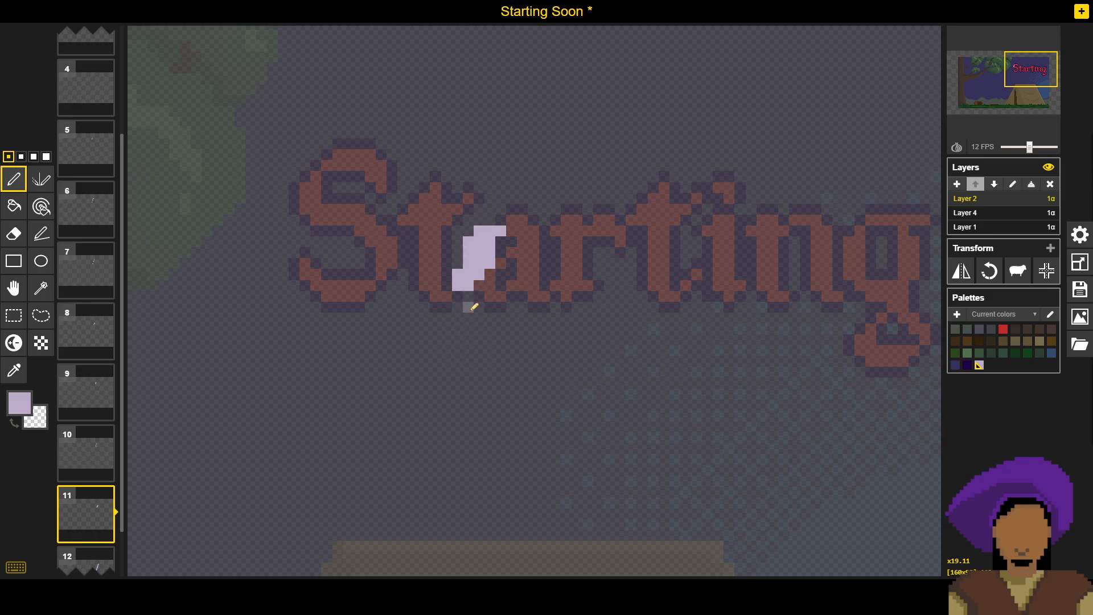
click(479, 287)
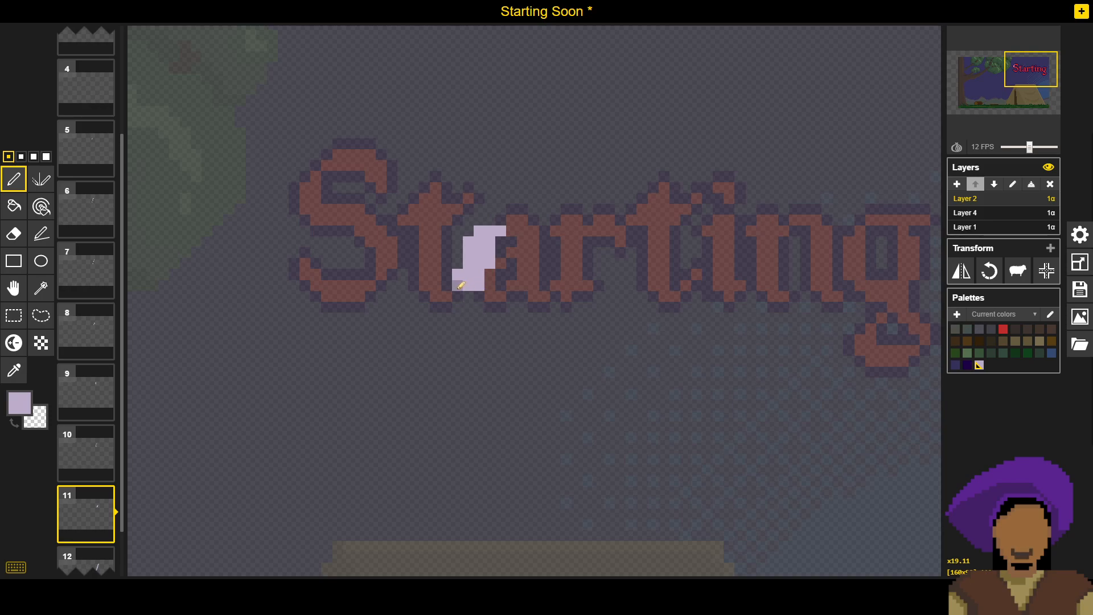
click(457, 285)
right_click(468, 285)
right_click(468, 263)
right_click(468, 252)
right_click(468, 242)
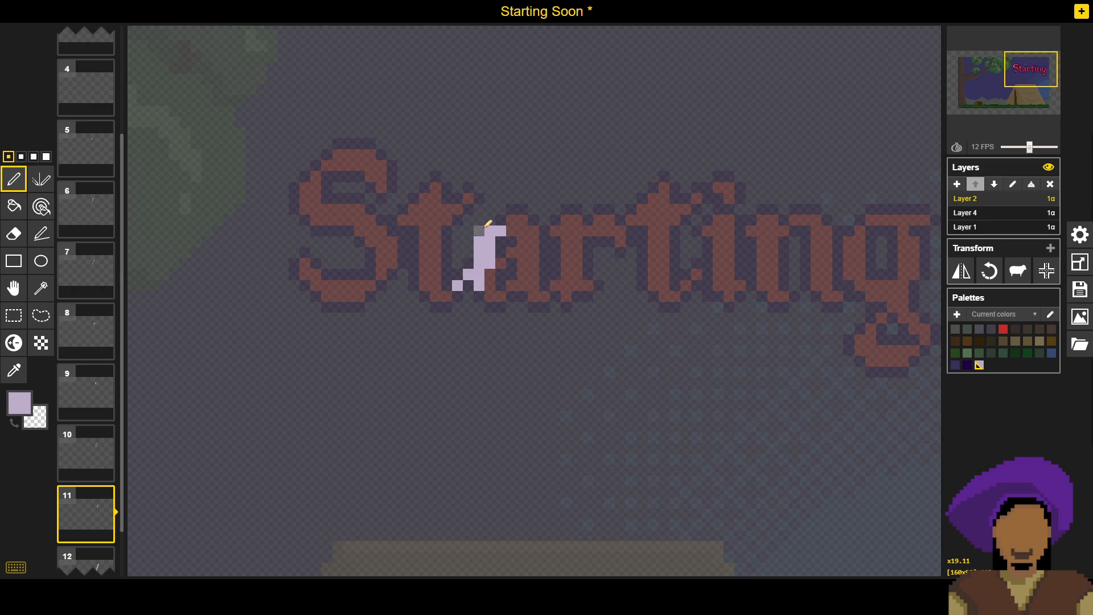
right_click(490, 231)
right_click(481, 240)
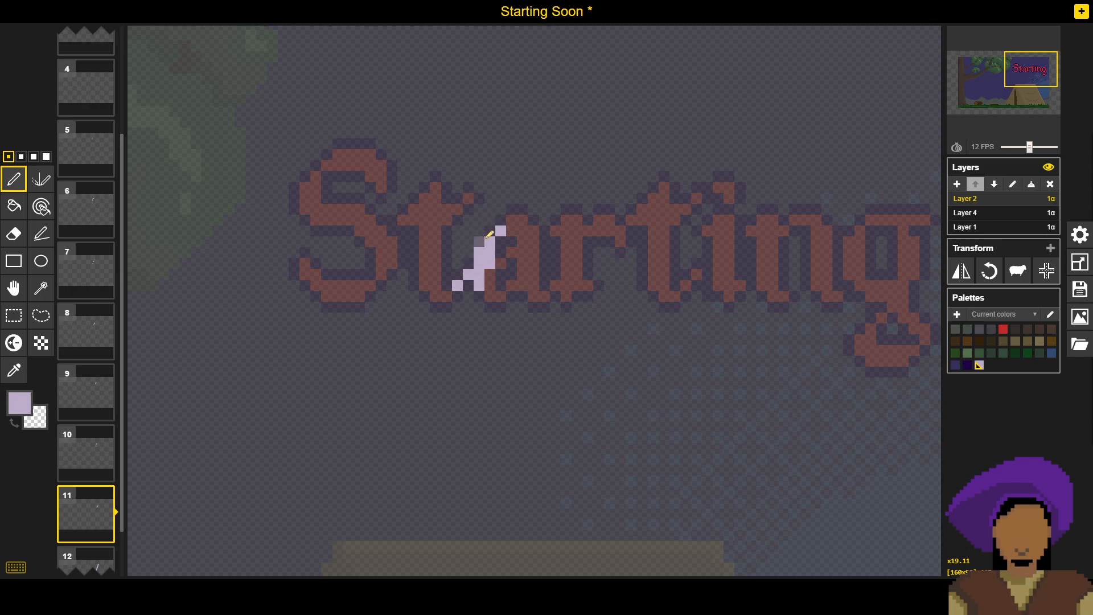
right_click(480, 253)
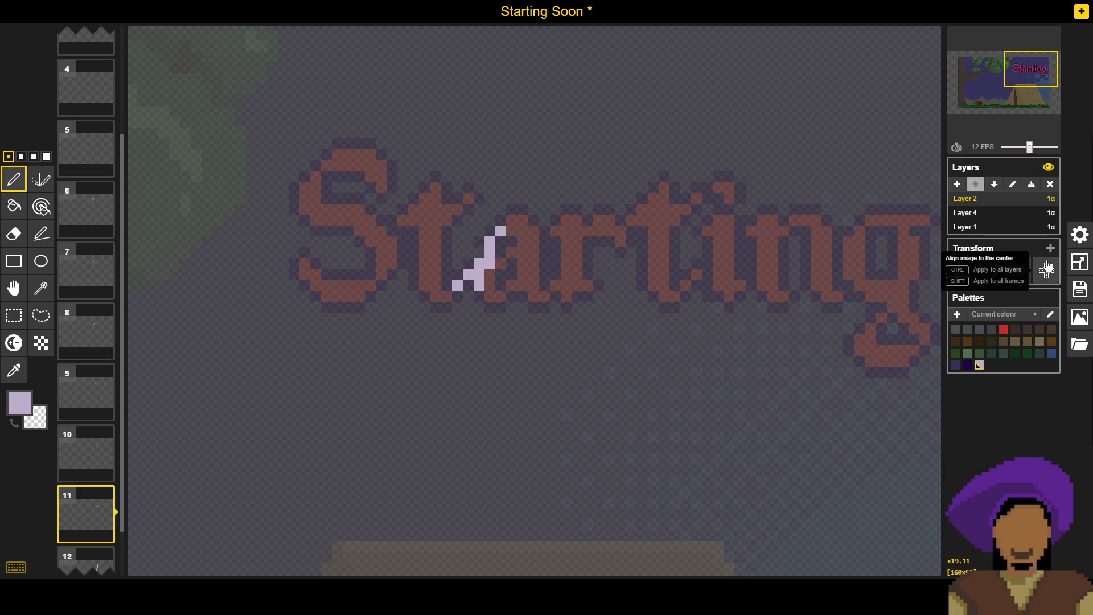
Step: Check frame 11's stripe against the lettering layer, erase leftover pixels between the "t" and "a", and save the sprite
click(1030, 213)
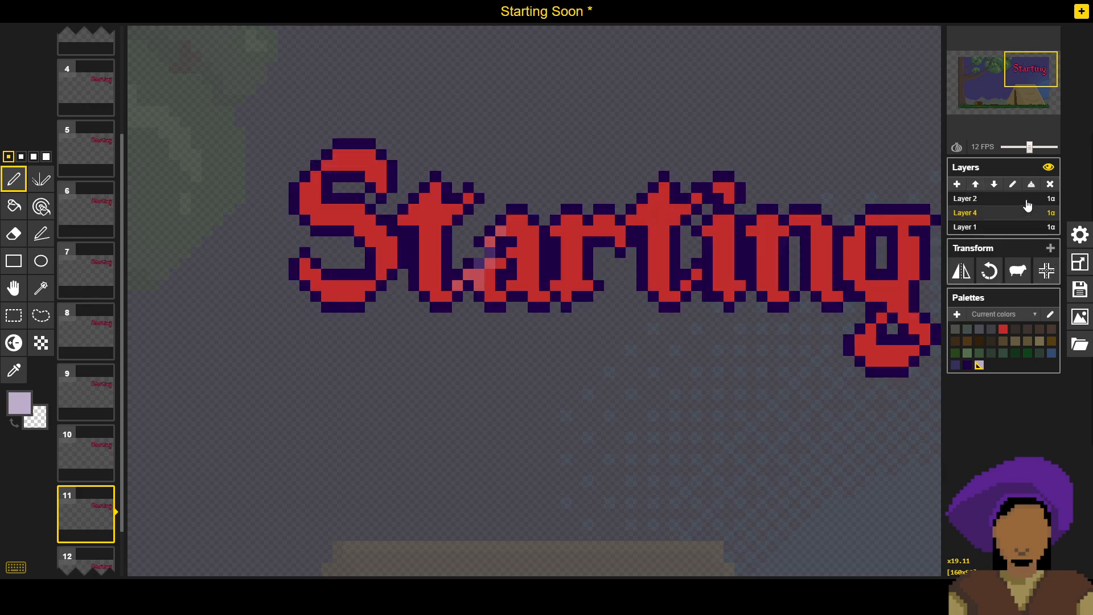
click(1027, 199)
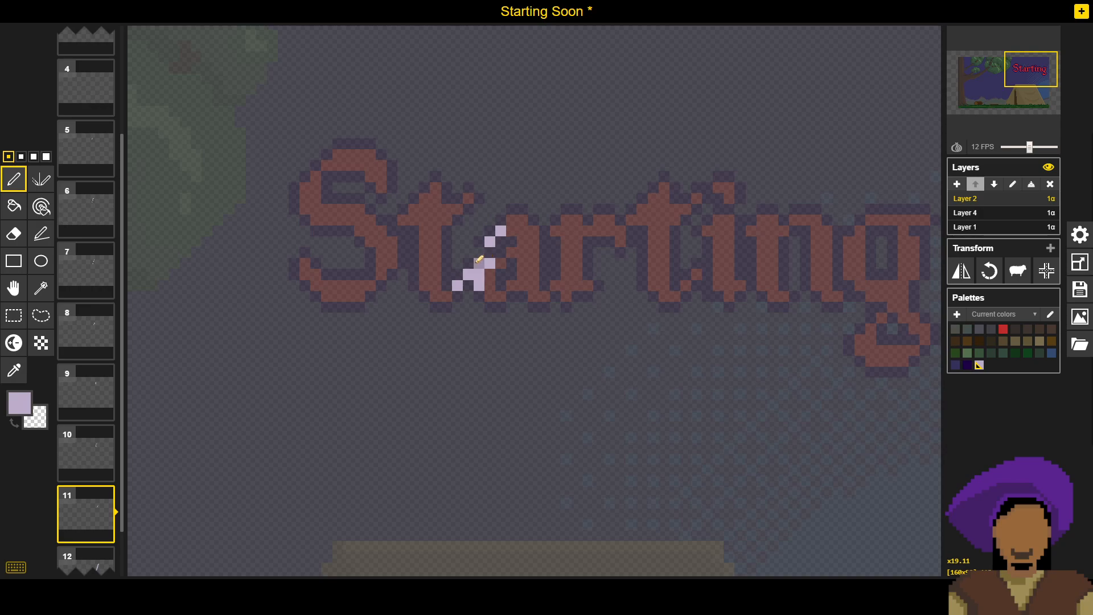
click(992, 214)
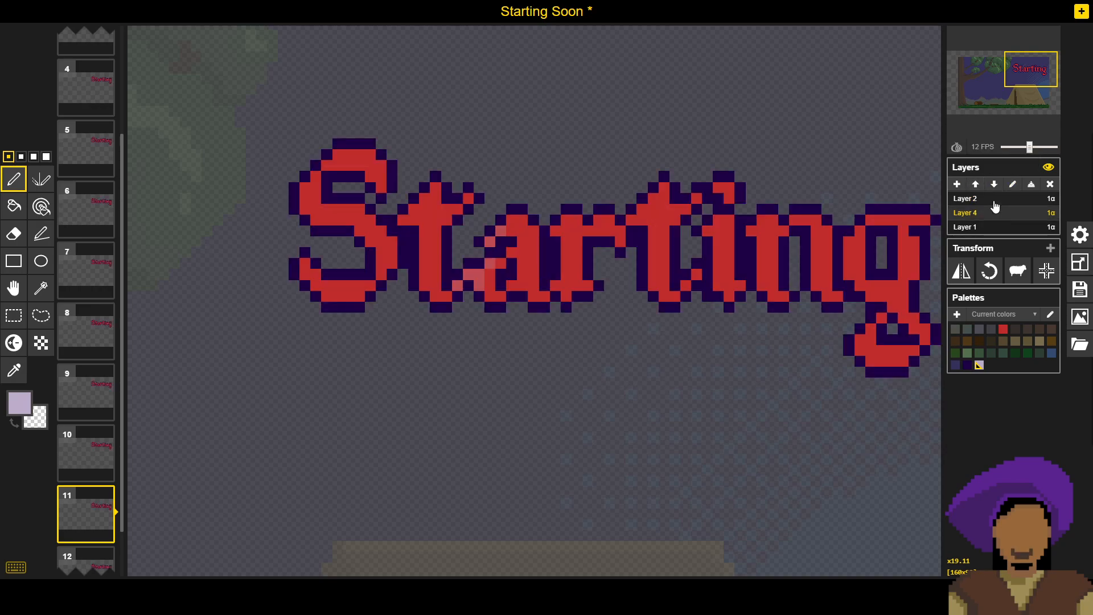
click(996, 205)
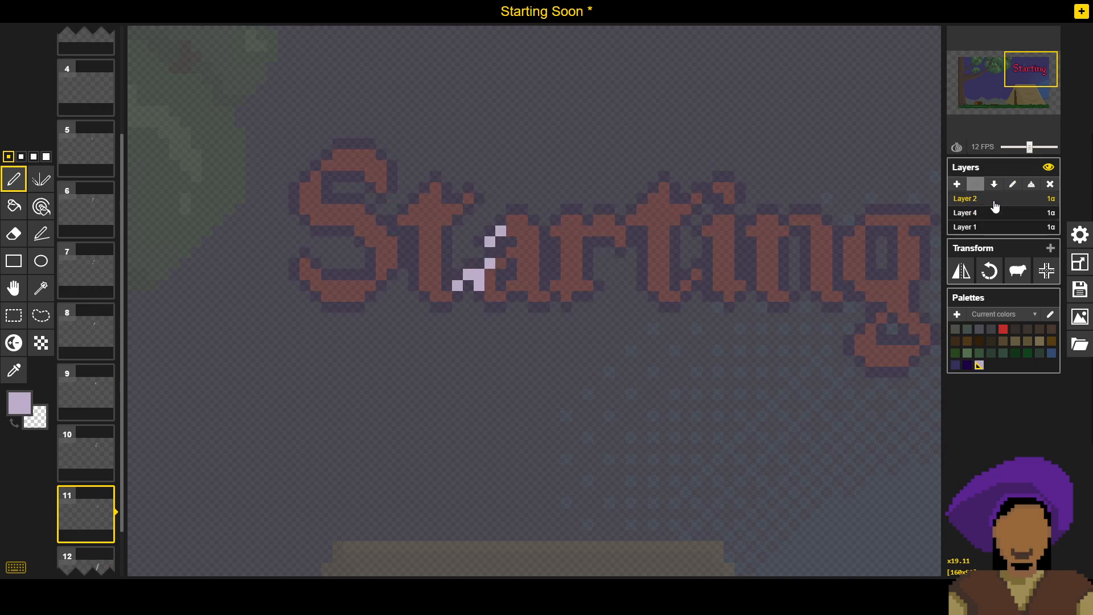
click(1081, 289)
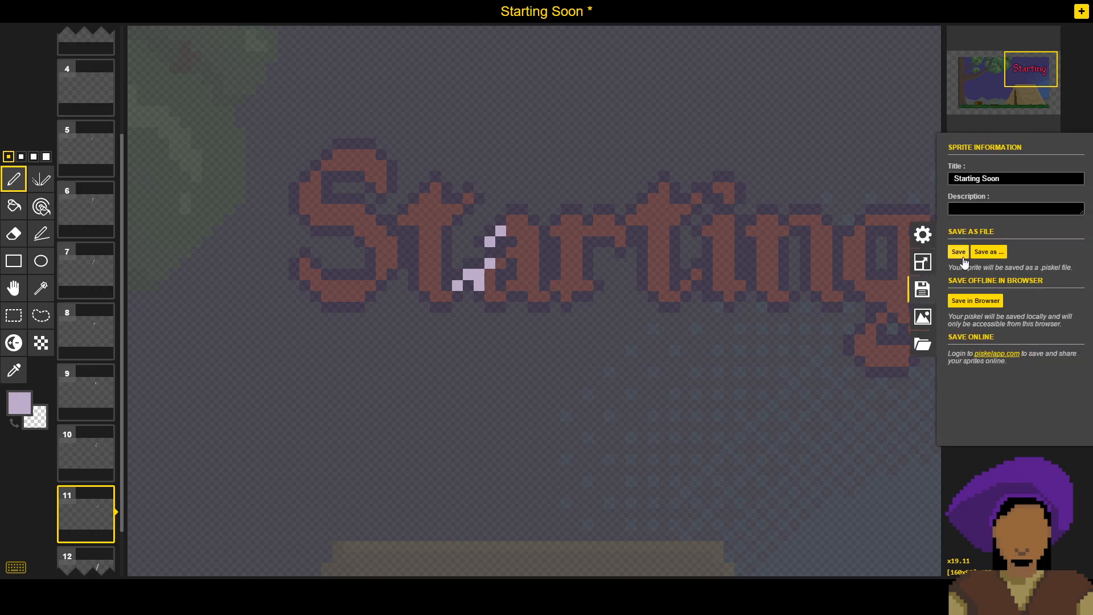
click(956, 251)
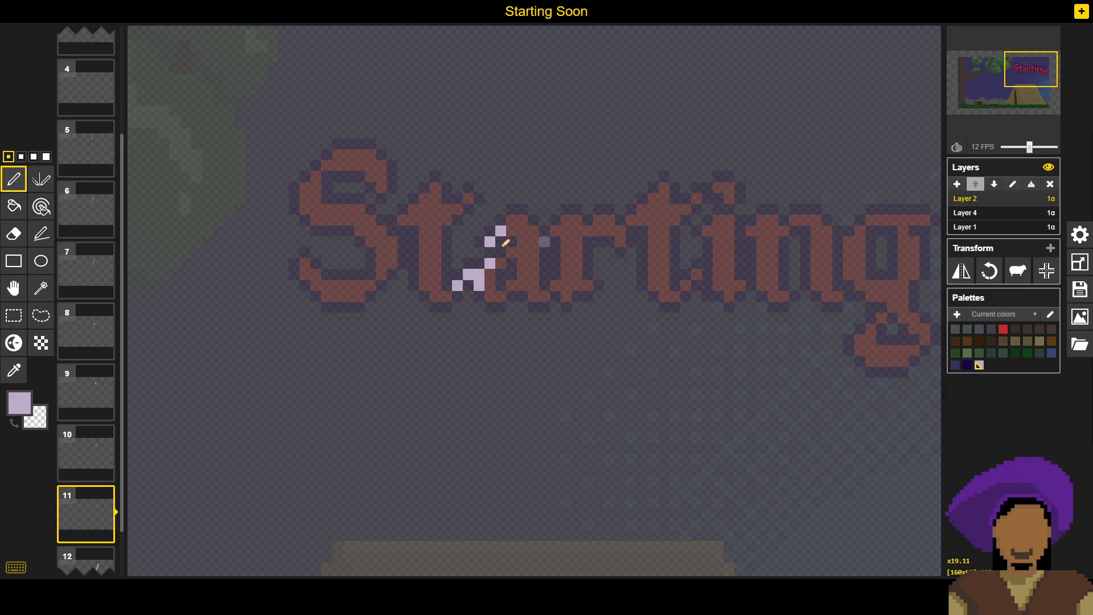
Step: On frame 12, move the lilac stripe 3 pixels right and duplicate the frame
scroll(77, 293, down, 1)
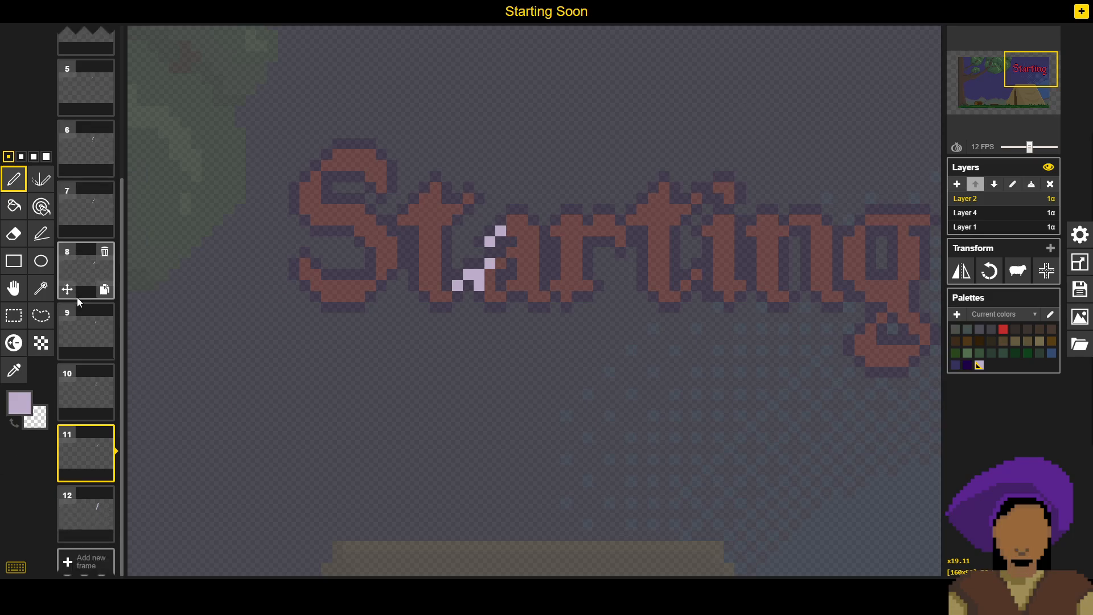
scroll(78, 527, up, 1)
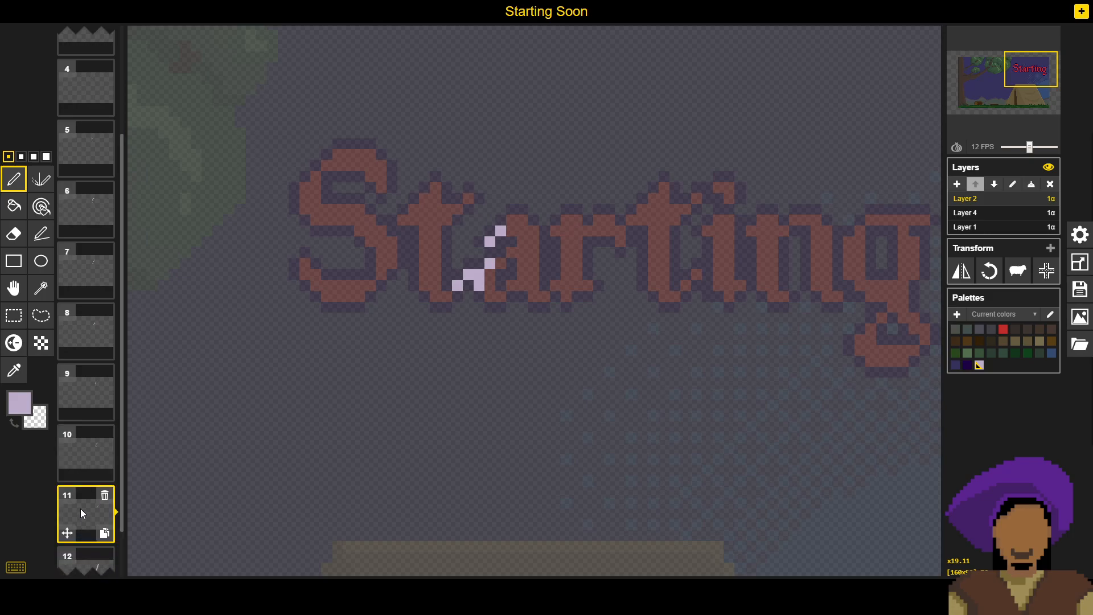
scroll(80, 508, down, 1)
click(84, 521)
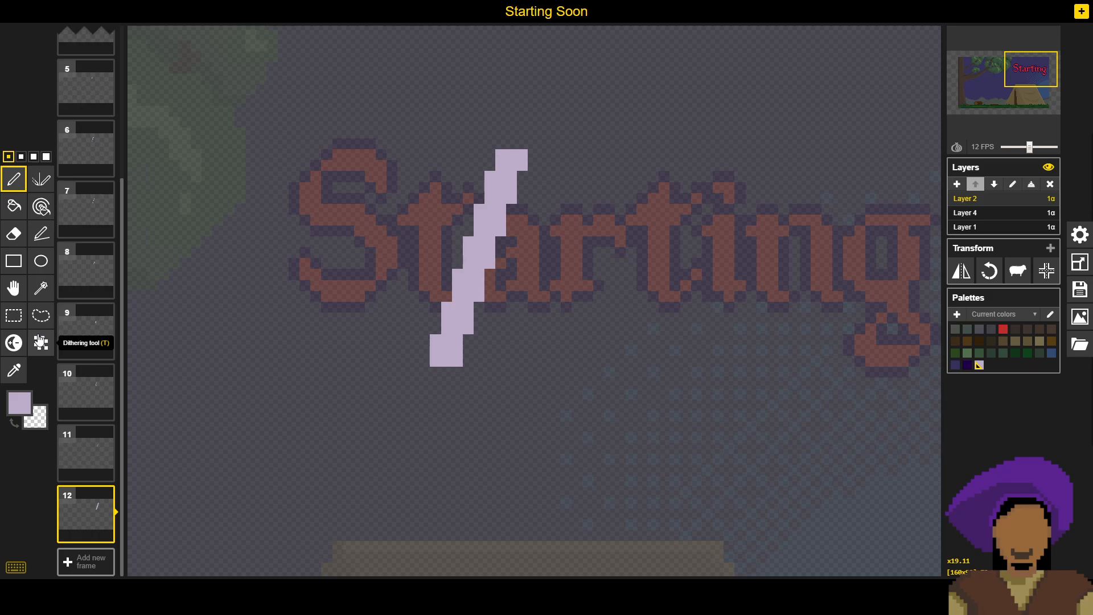
click(14, 289)
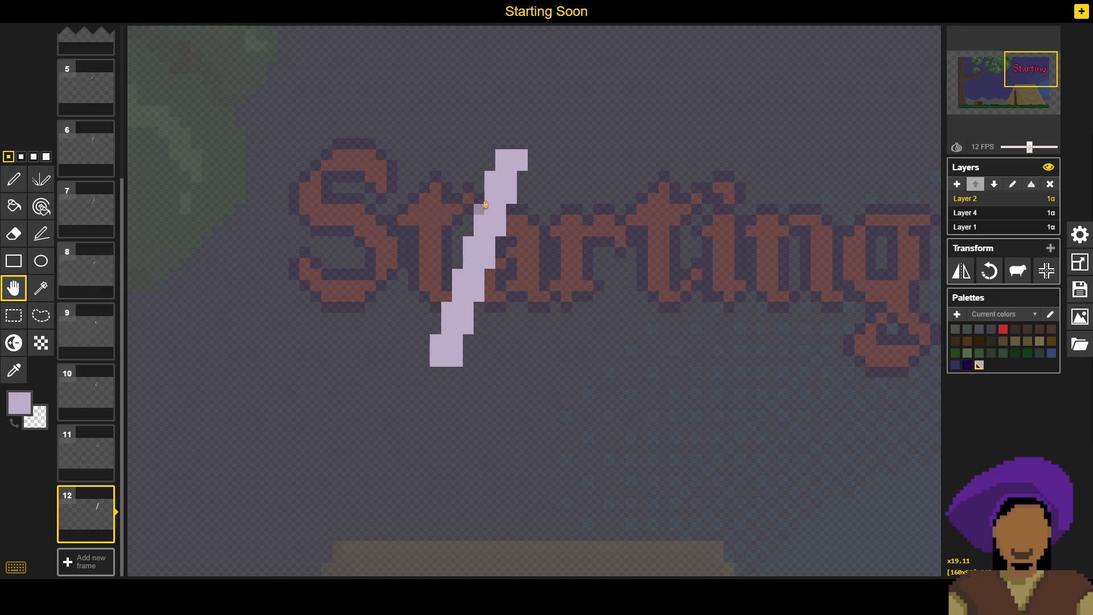
drag(492, 207, 513, 206)
drag(517, 205, 528, 205)
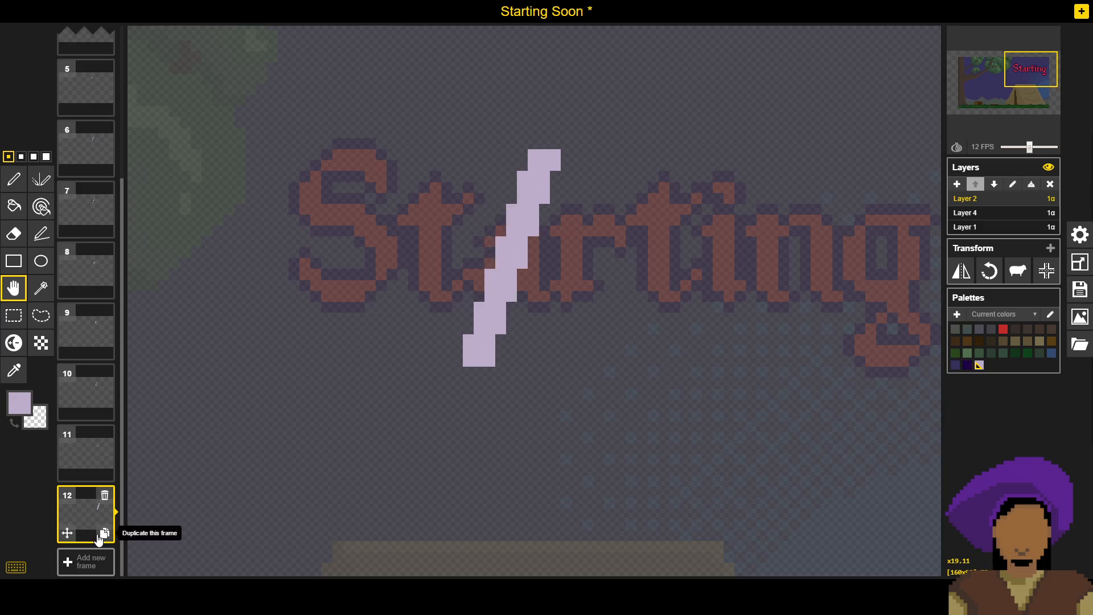
click(100, 537)
Step: On frame 12, erase the stripe's upper end above the "a" and its lower end below the lettering
click(13, 178)
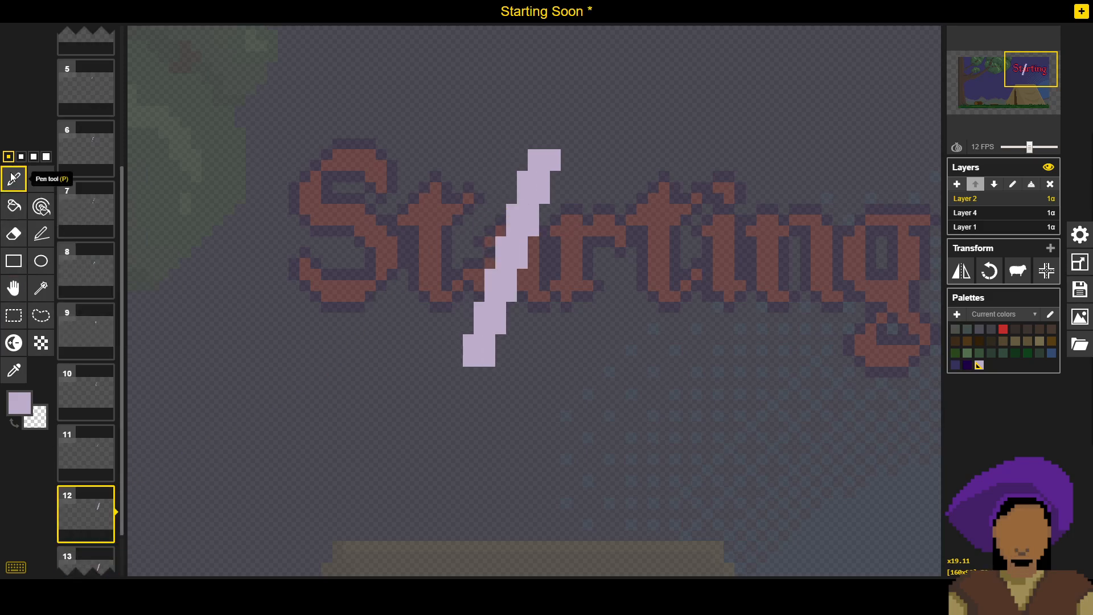
right_click(557, 159)
mouse_move(541, 155)
mouse_down()
mouse_move(560, 169)
mouse_move(517, 183)
mouse_move(548, 194)
mouse_up()
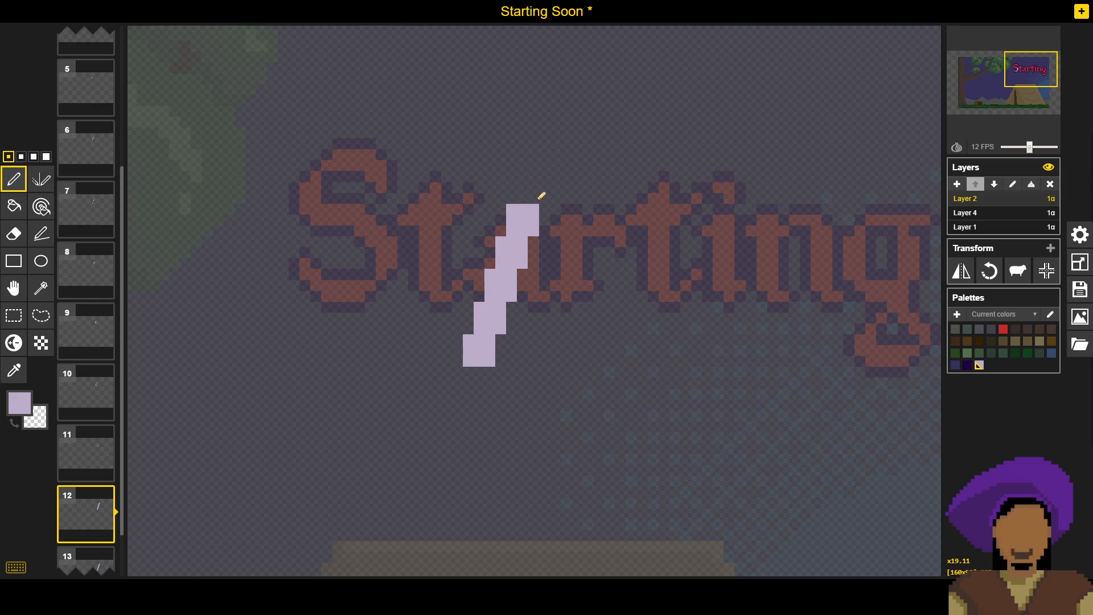
right_click(515, 213)
right_click(521, 211)
mouse_move(490, 351)
mouse_down()
mouse_move(456, 358)
mouse_move(489, 353)
mouse_move(470, 336)
mouse_move(479, 360)
mouse_move(468, 346)
mouse_move(494, 339)
mouse_move(480, 302)
mouse_move(512, 302)
mouse_up()
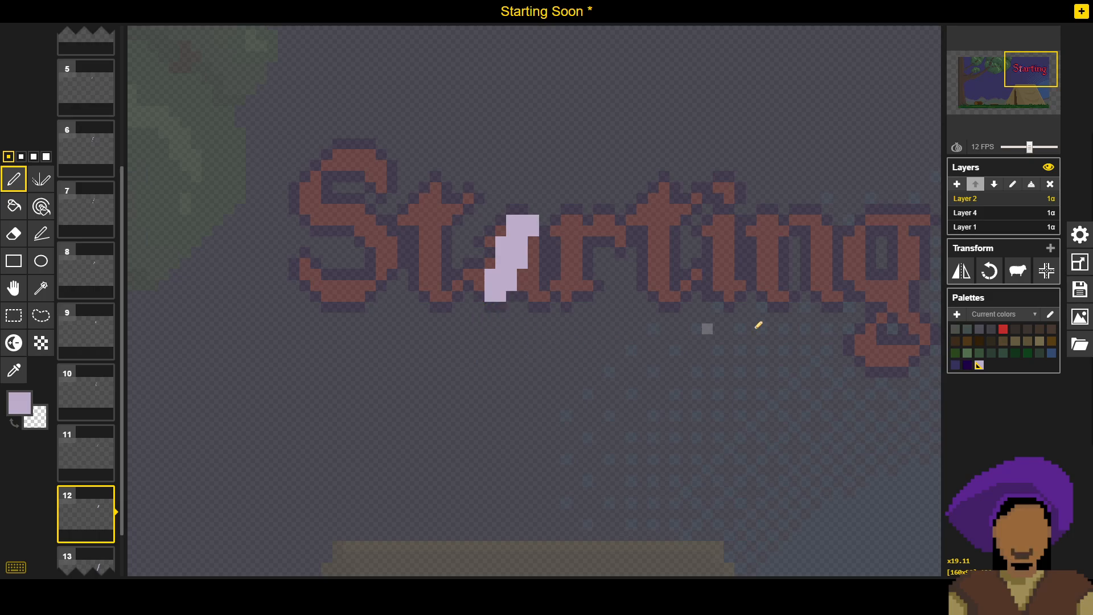
Step: Trim frame 12's stripe to the red strokes of the "a", erasing pixels over its dark areas, and save the sprite
click(1004, 213)
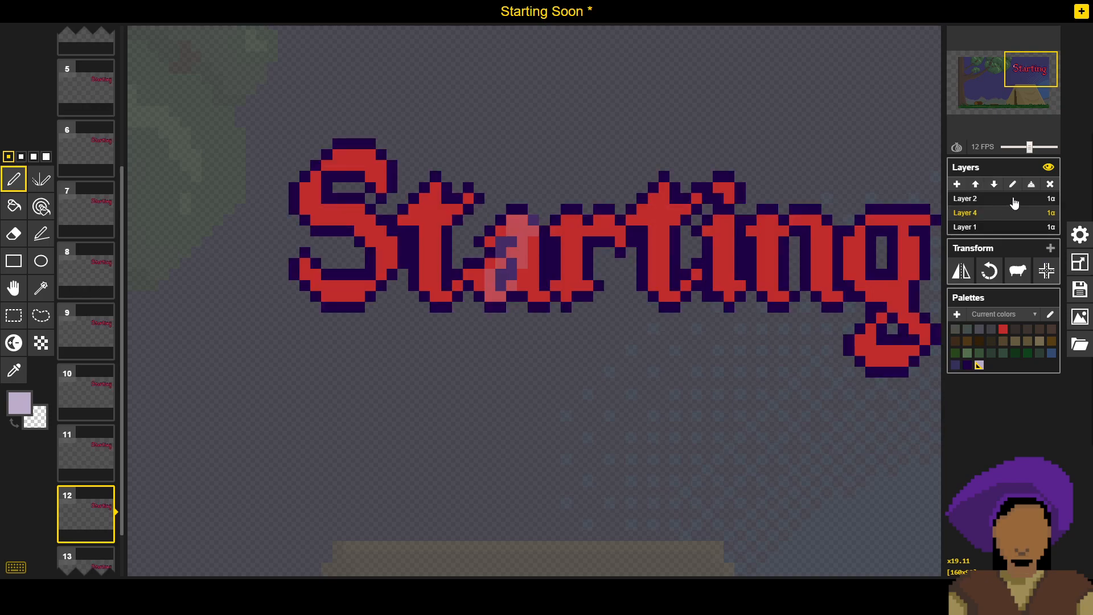
click(1014, 202)
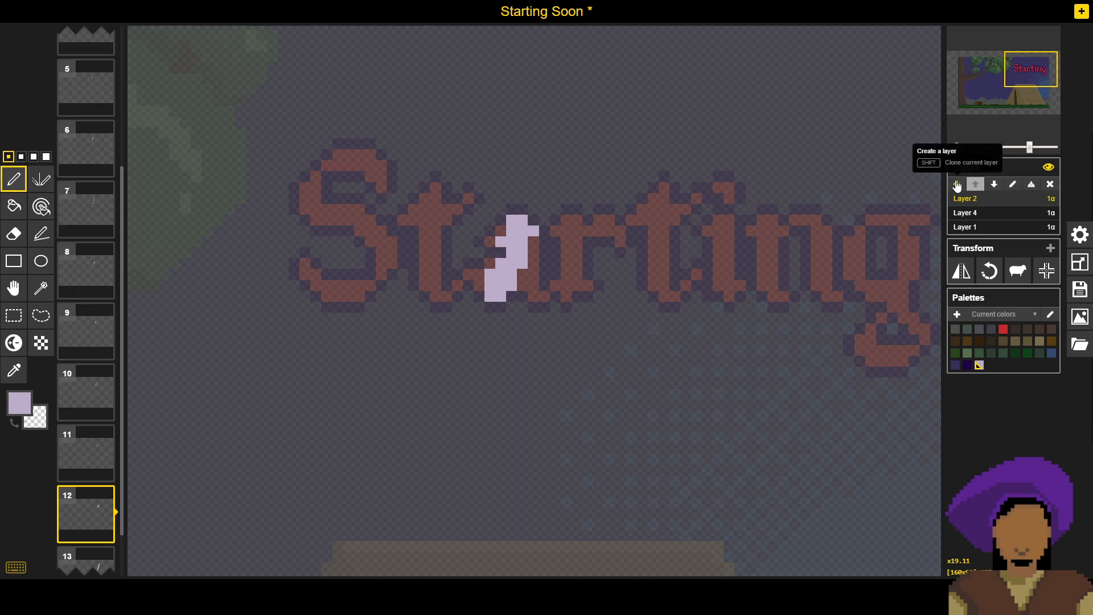
click(1011, 213)
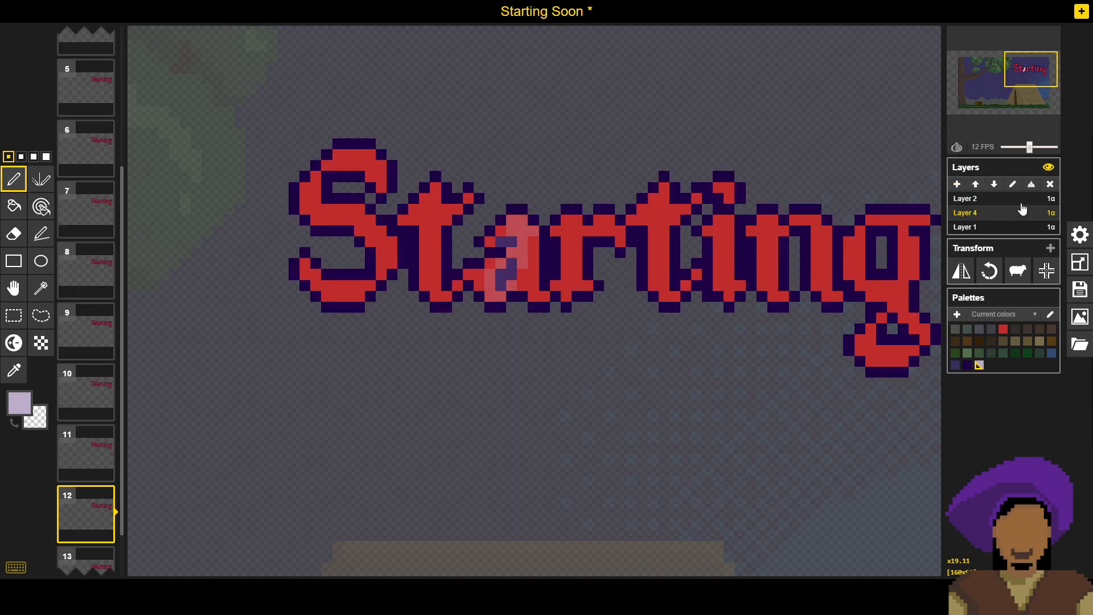
click(1022, 199)
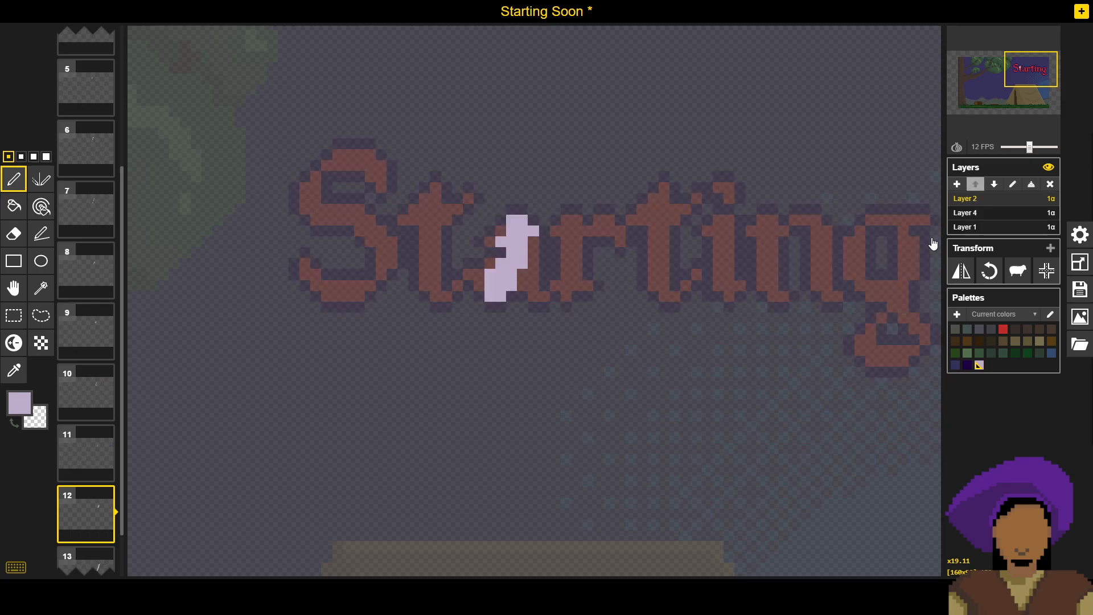
mouse_move(504, 276)
mouse_down()
mouse_move(517, 272)
mouse_move(517, 257)
mouse_up()
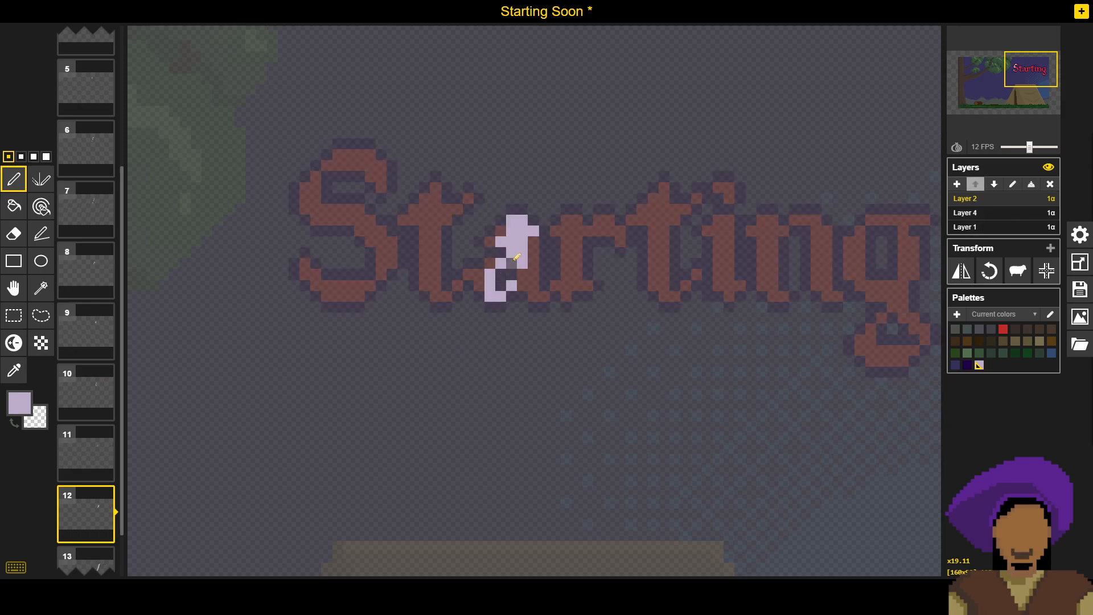
click(1002, 214)
click(1001, 199)
click(1005, 214)
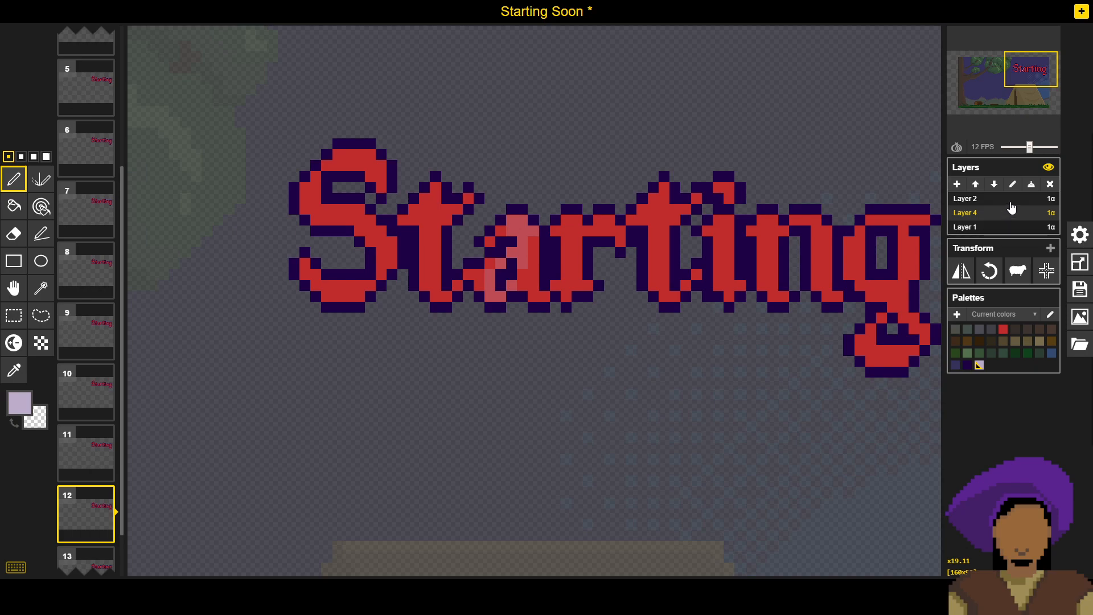
click(1008, 200)
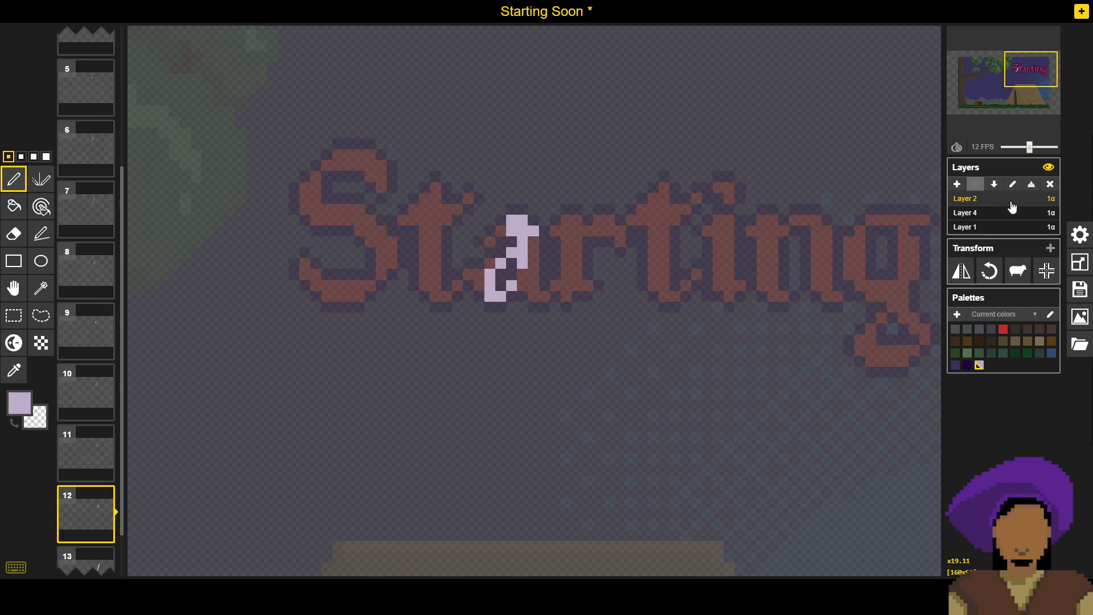
click(1080, 289)
click(964, 257)
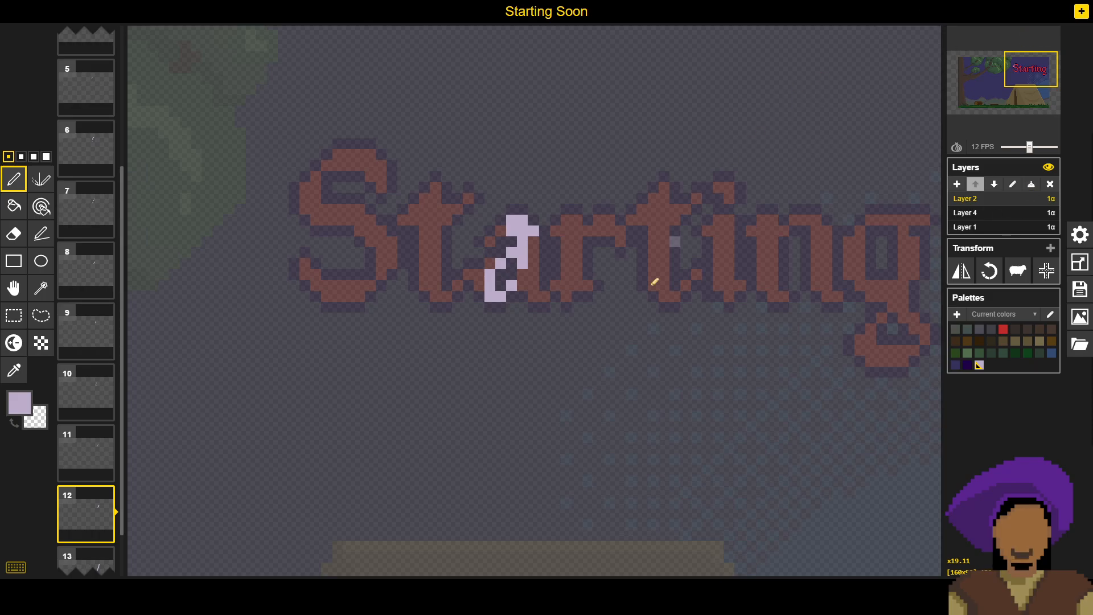
Step: On frame 13, move the lilac stripe 3 pixels right and duplicate the frame
mouse_move(106, 514)
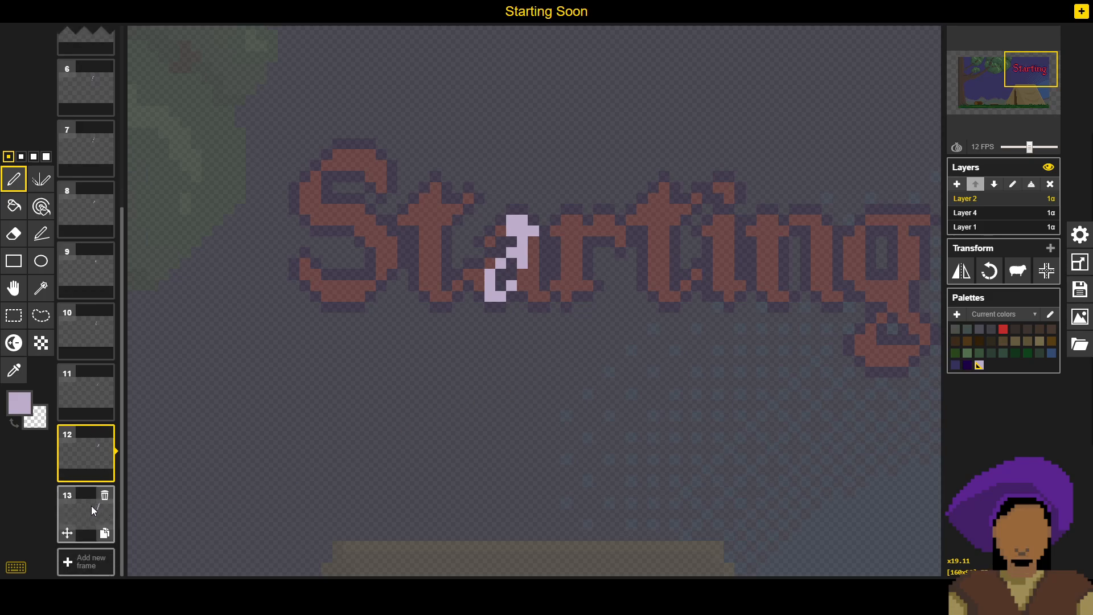
scroll(133, 492, down, 1)
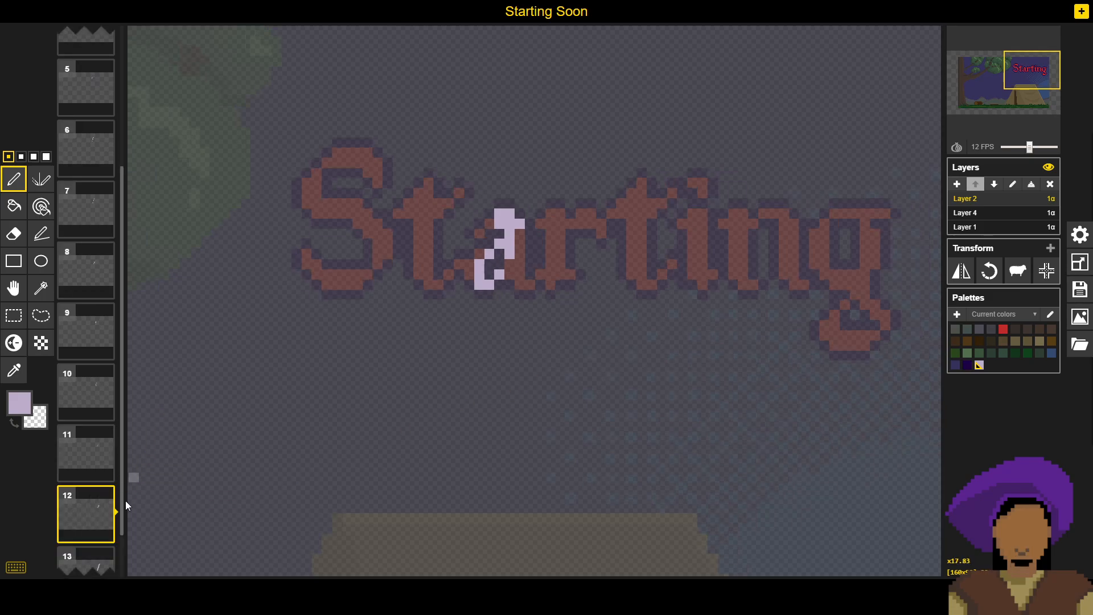
scroll(76, 482, down, 1)
click(72, 506)
scroll(429, 235, up, 3)
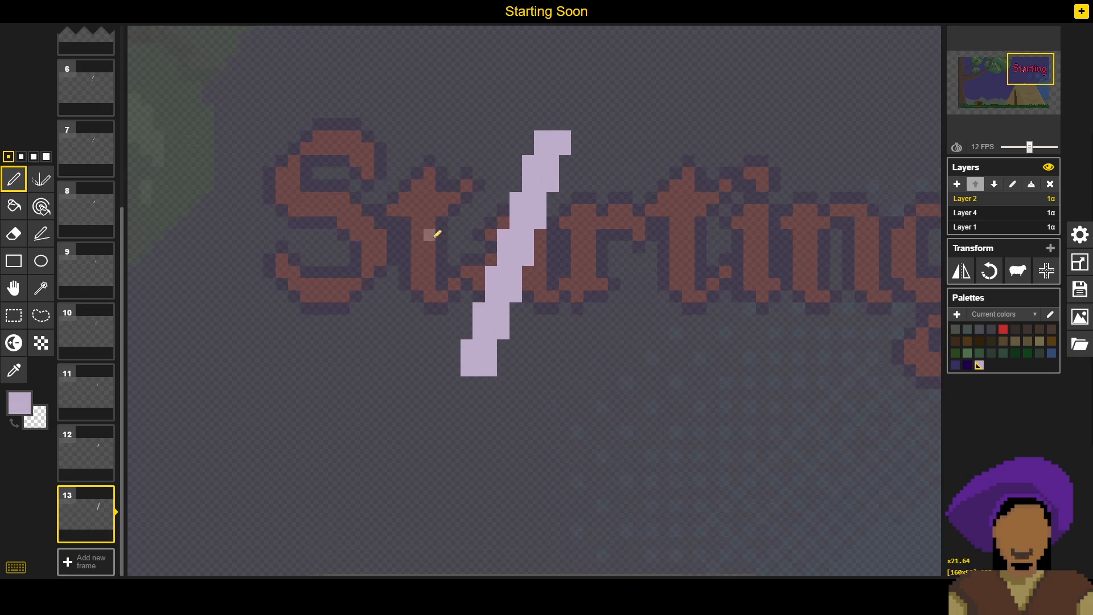
key(h)
drag(542, 187, 576, 181)
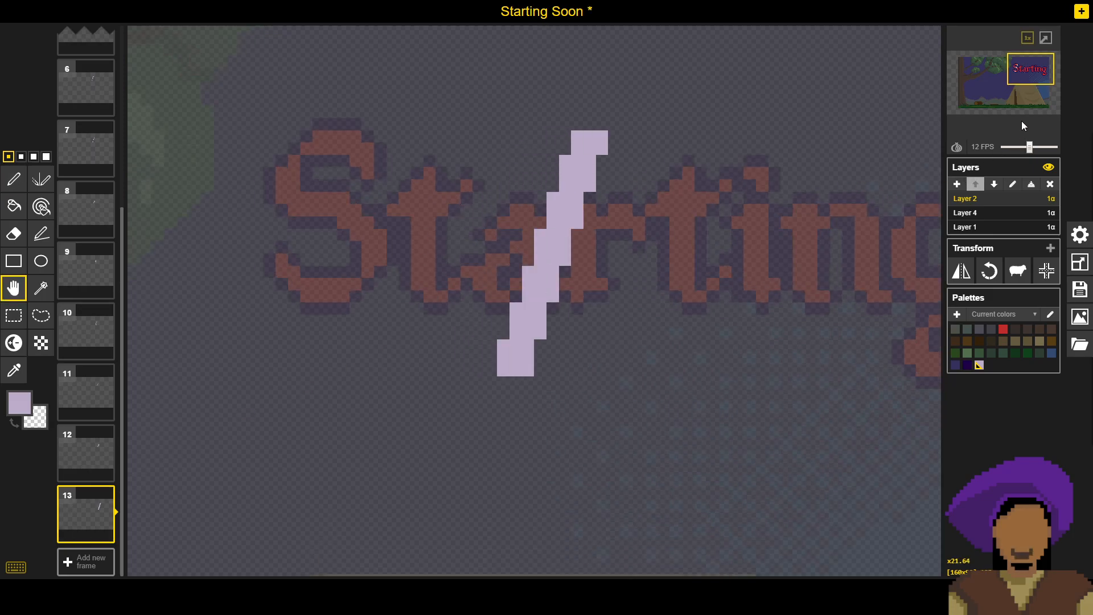
click(75, 459)
scroll(87, 511, up, 1)
scroll(91, 508, down, 1)
click(91, 522)
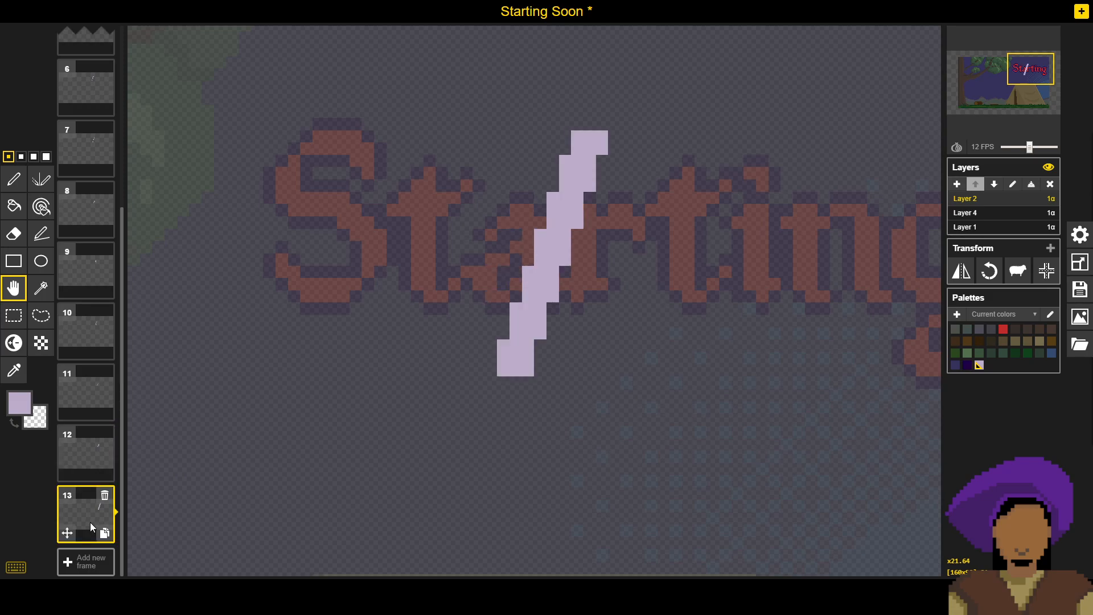
click(105, 533)
click(91, 517)
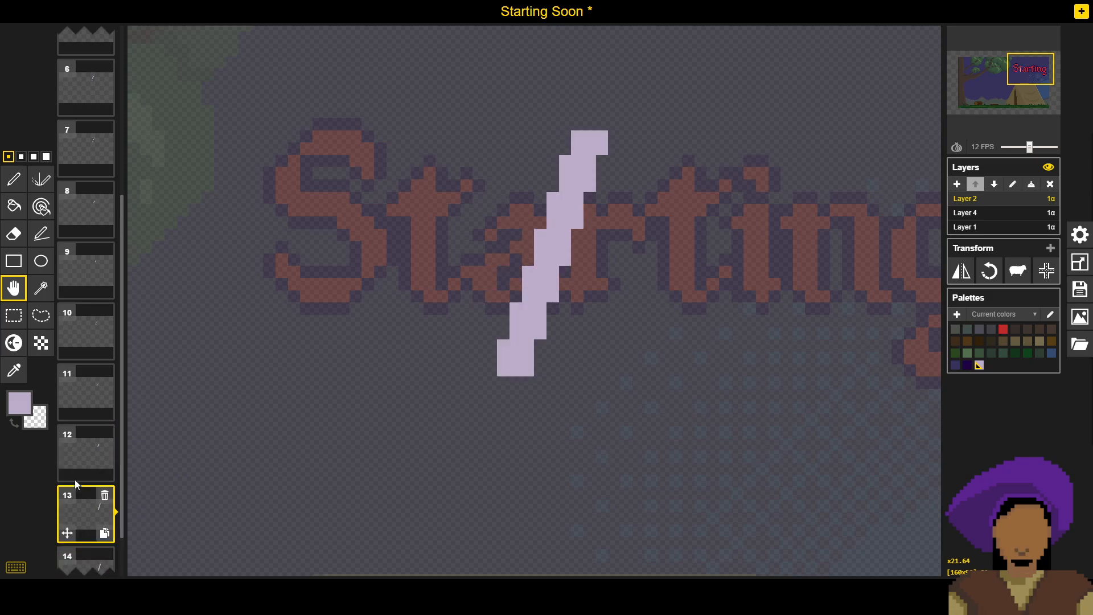
Step: On frame 13, erase the stripe's upper end above the "a" and "r" and its lower end below the lettering
click(14, 179)
mouse_move(598, 137)
mouse_down()
mouse_move(576, 141)
mouse_move(577, 165)
mouse_move(596, 164)
mouse_move(574, 169)
mouse_move(591, 169)
mouse_up()
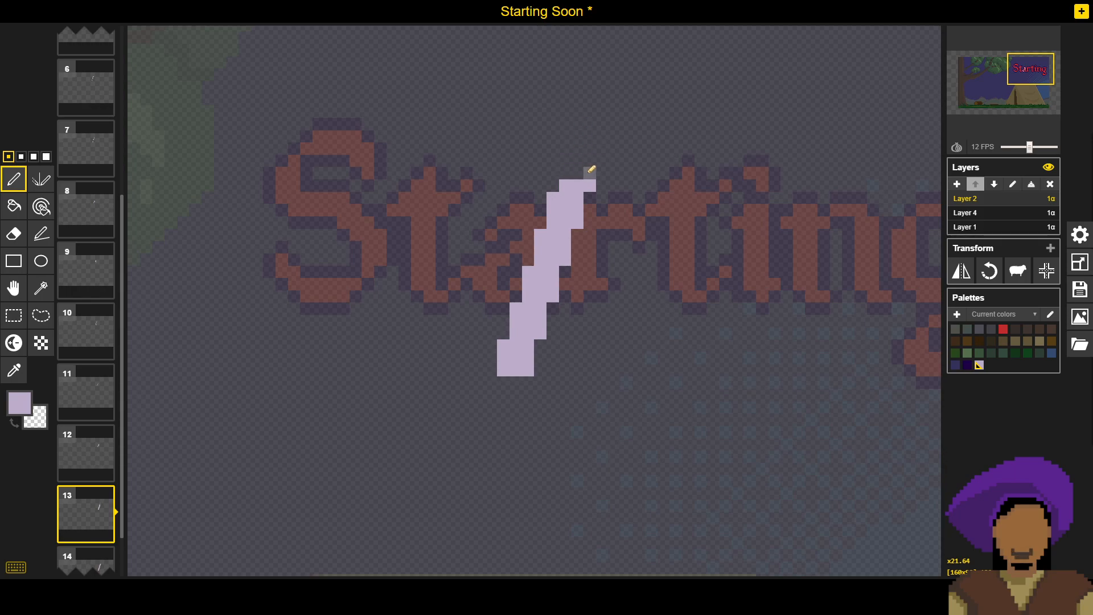
click(592, 185)
drag(586, 189, 567, 189)
right_click(551, 197)
right_click(551, 212)
right_click(565, 206)
right_click(569, 197)
right_click(578, 197)
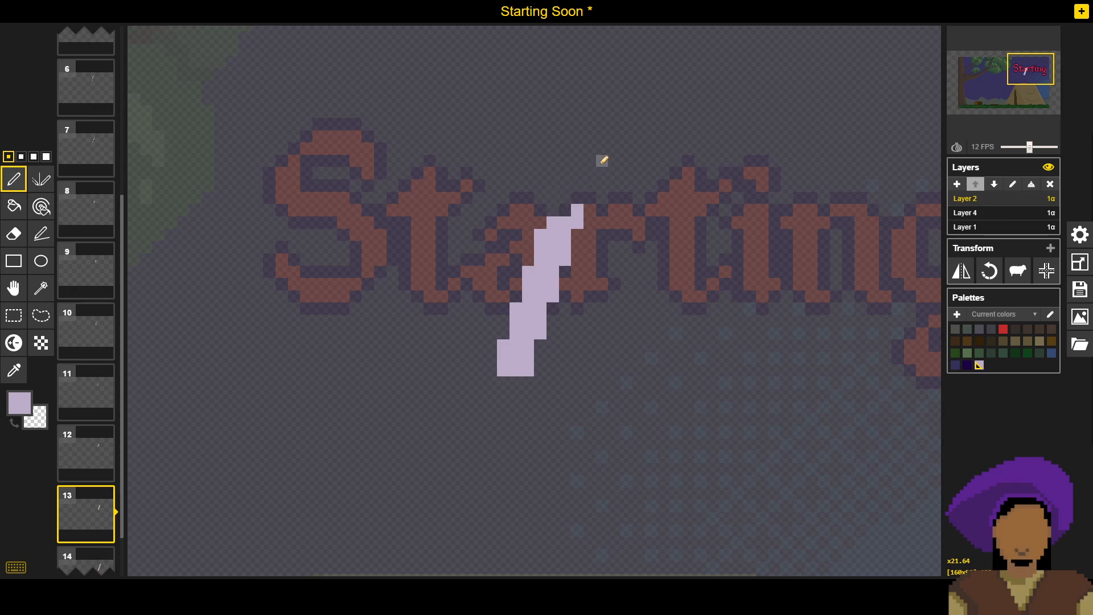
mouse_move(540, 334)
mouse_down()
mouse_move(546, 314)
mouse_move(530, 305)
mouse_move(519, 324)
mouse_move(554, 340)
mouse_move(539, 327)
mouse_move(534, 342)
mouse_move(526, 317)
mouse_move(507, 366)
mouse_move(494, 357)
mouse_move(508, 352)
mouse_move(531, 387)
mouse_move(553, 296)
mouse_up()
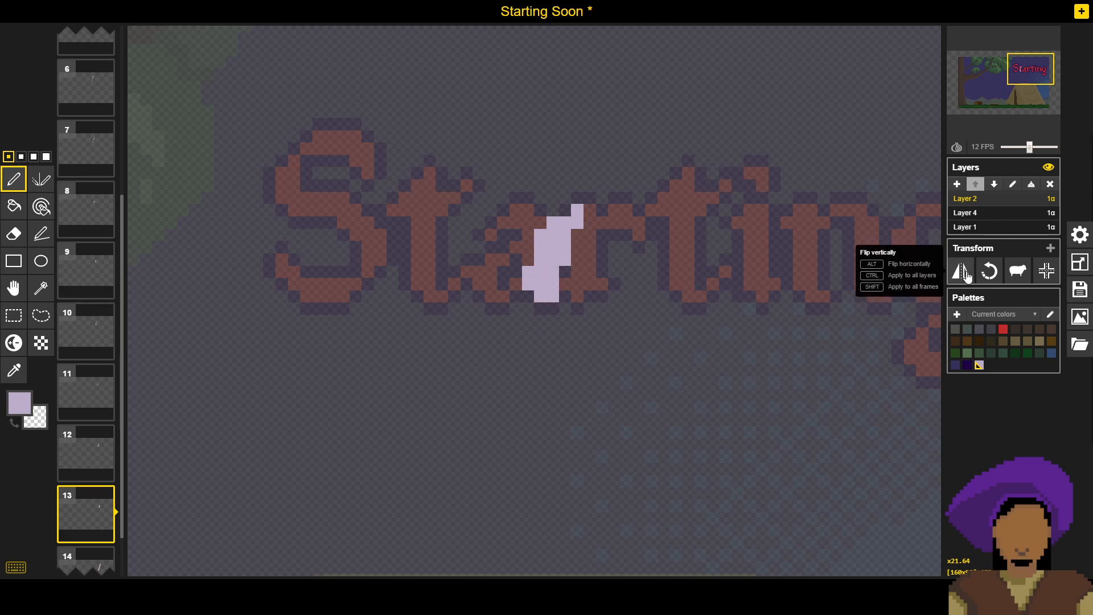
Step: Trim frame 13's stripe to the red parts of the "a" and "r", erasing the pixels over the dark gap between them
click(1023, 213)
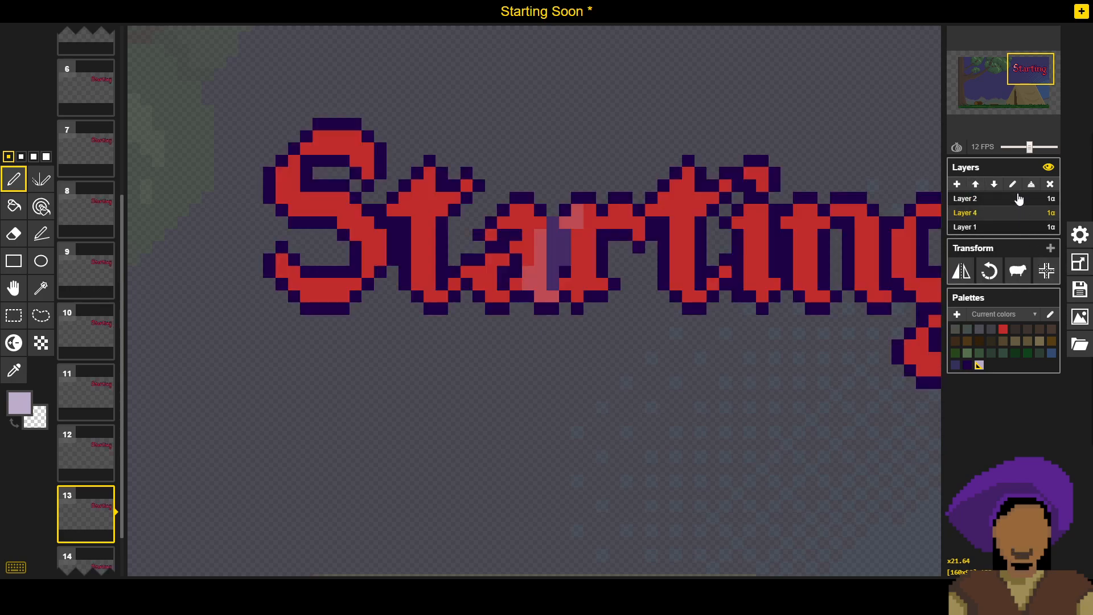
click(1022, 199)
mouse_move(554, 215)
mouse_down()
mouse_move(565, 261)
mouse_move(560, 250)
mouse_up()
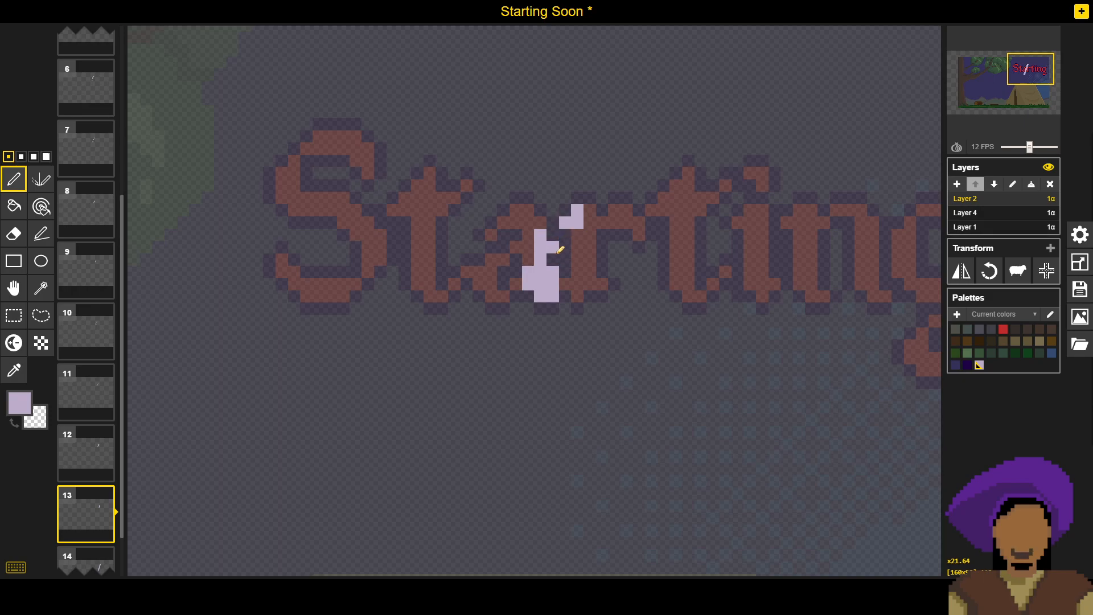
click(971, 213)
click(975, 201)
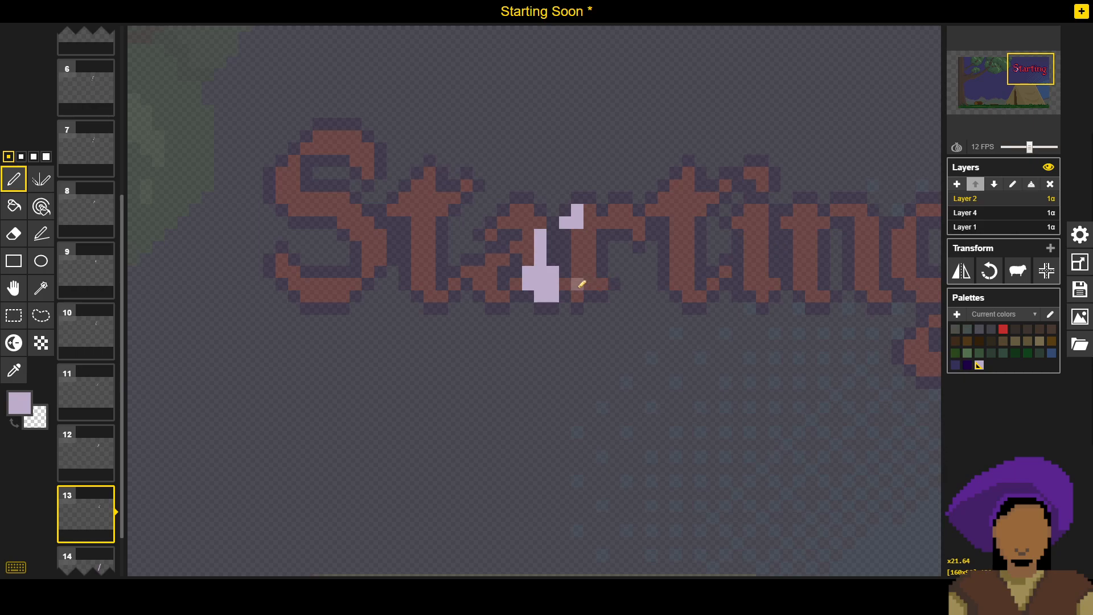
click(969, 212)
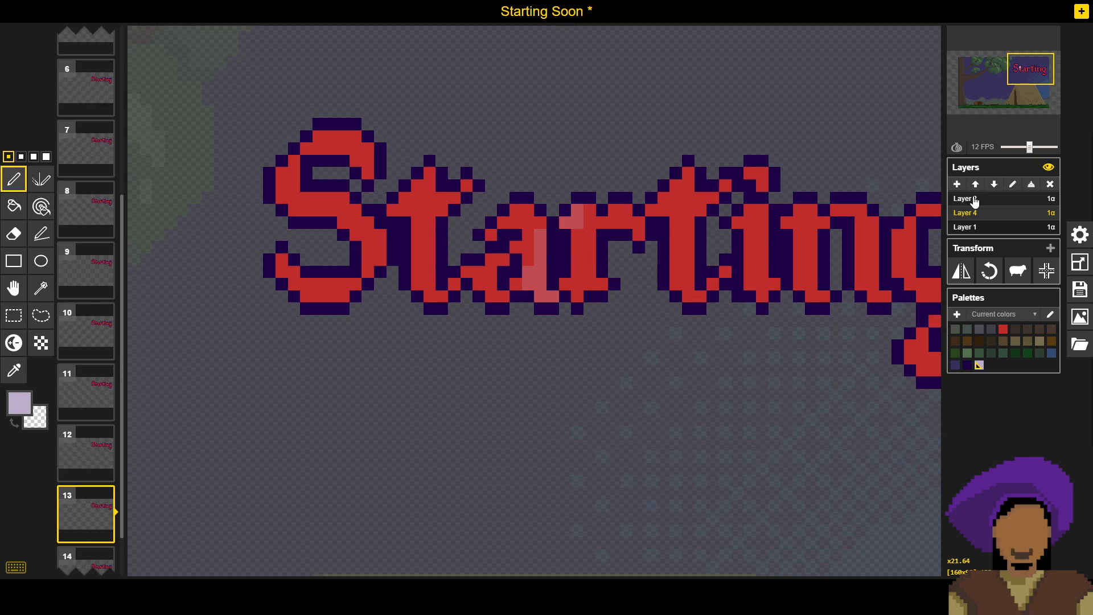
Step: Switch back to Layer 2 and save the sprite
click(975, 199)
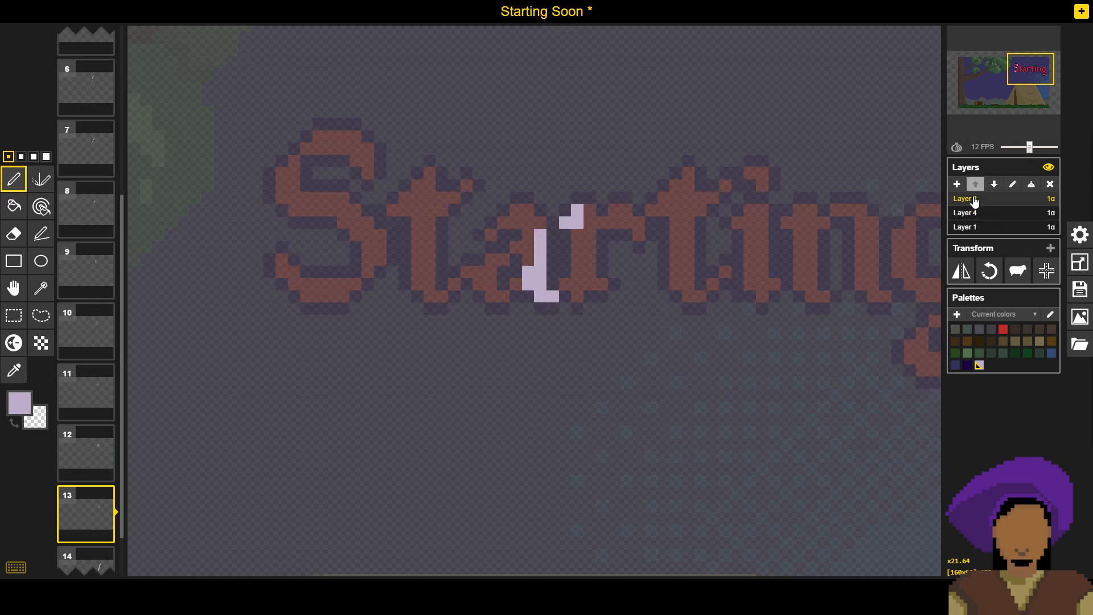
click(1080, 289)
click(966, 252)
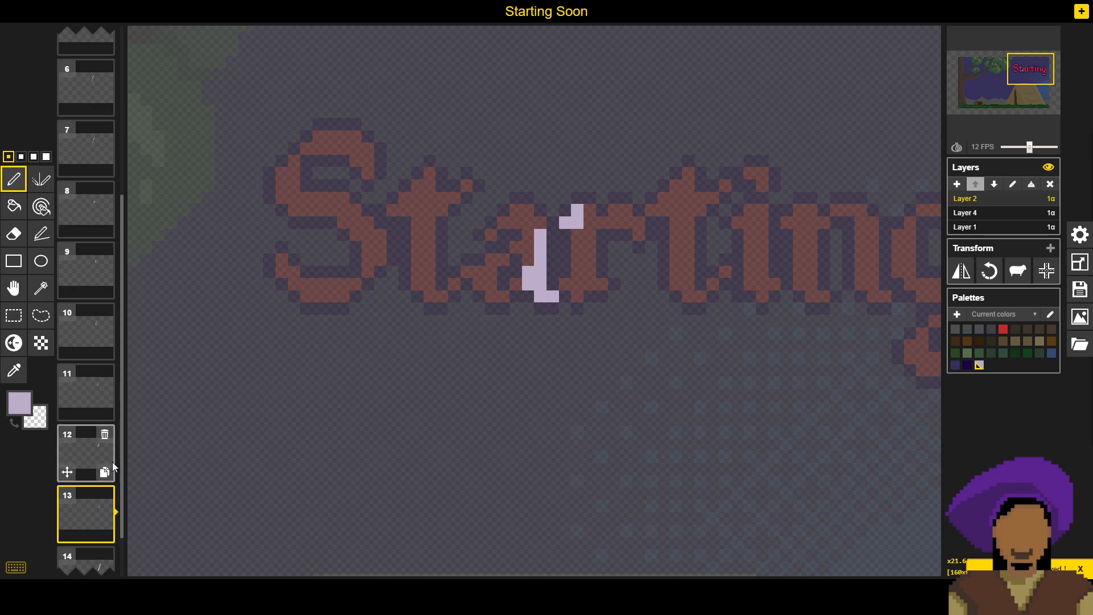
Step: On frame 14, move the lilac stripe 3 pixels right, and save the sprite with the frame duplicated
scroll(60, 508, down, 1)
click(90, 504)
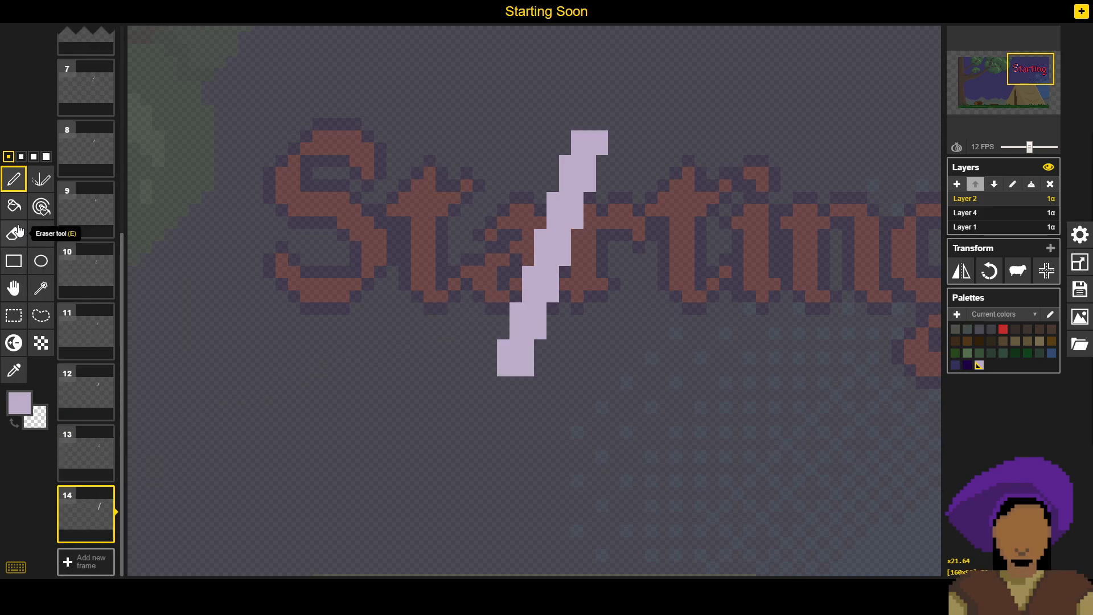
click(13, 325)
click(13, 288)
mouse_move(567, 207)
mouse_down()
mouse_move(582, 195)
mouse_move(583, 206)
mouse_move(608, 207)
mouse_up()
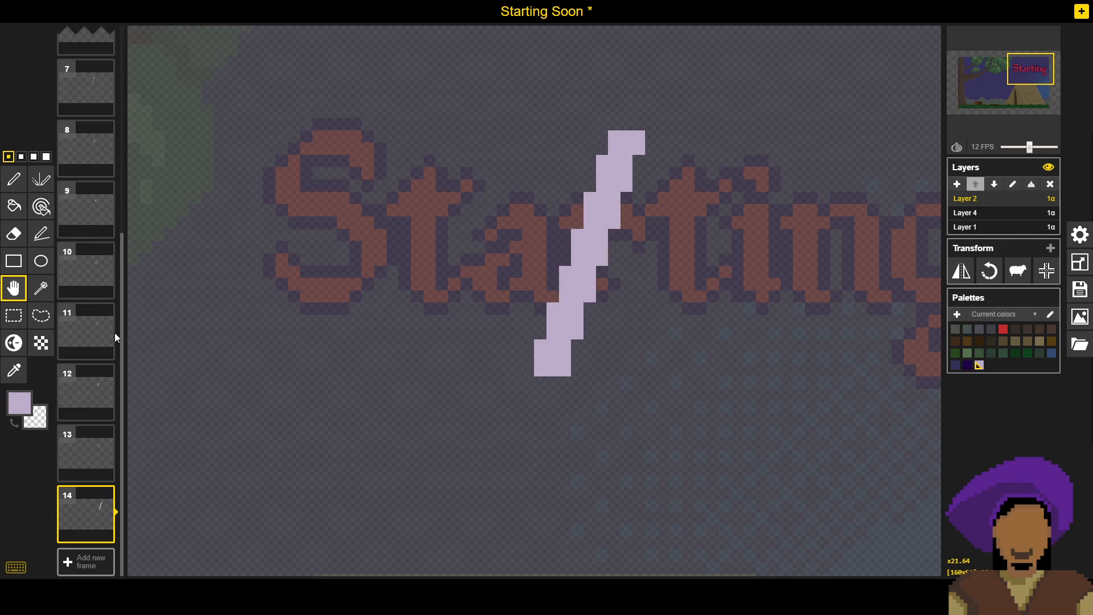
click(14, 180)
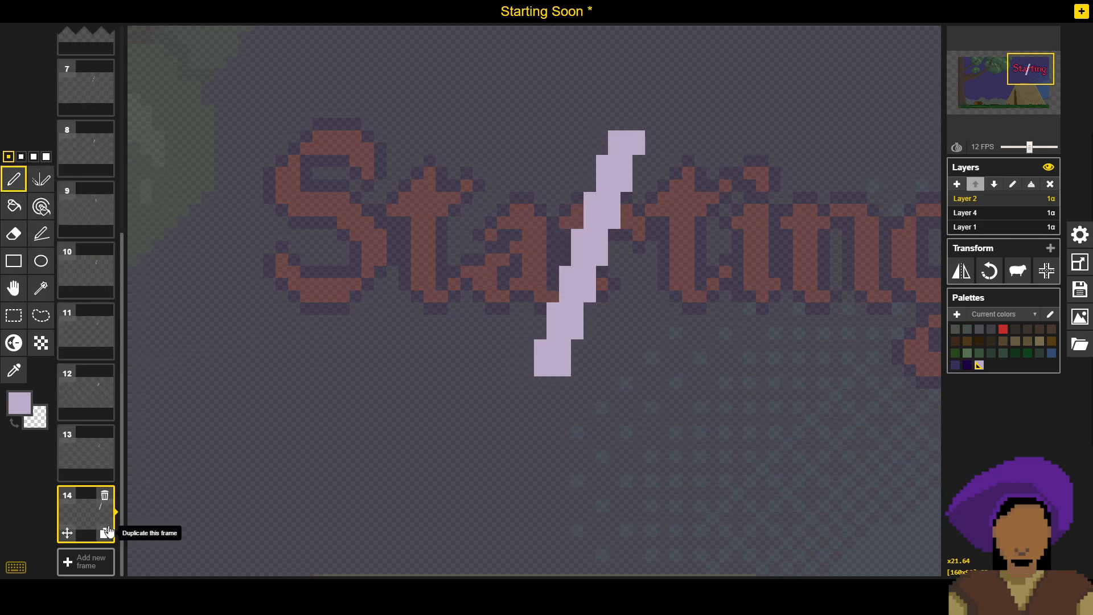
click(107, 532)
click(1081, 289)
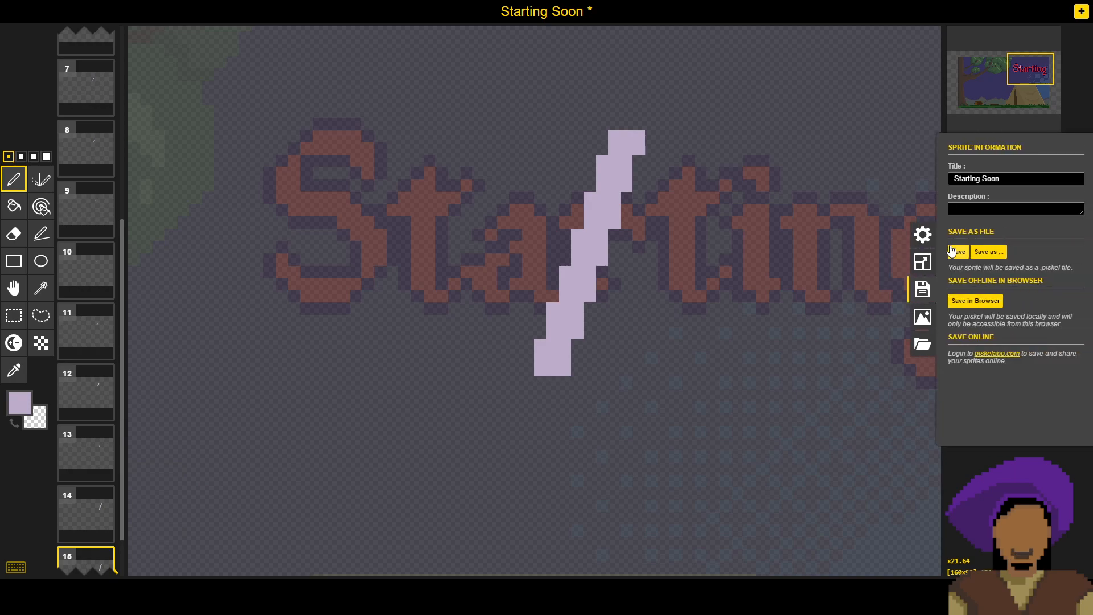
click(959, 251)
Step: On the duplicated frame 15, erase the stripe's lower end below the lettering and most of its upper tip above the "r"
scroll(625, 381, down, 5)
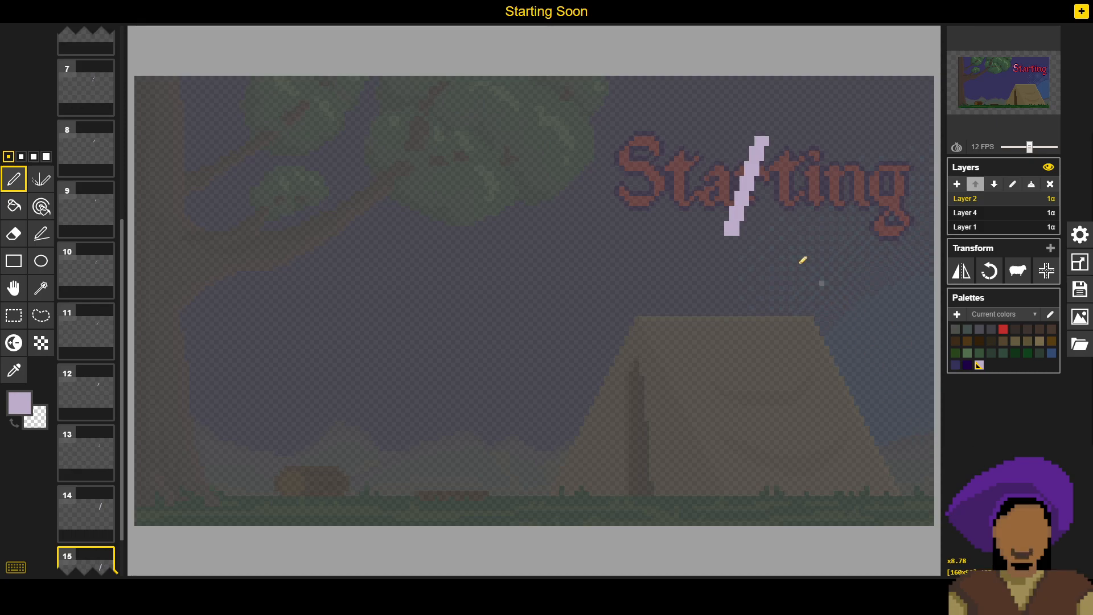
scroll(765, 152, up, 3)
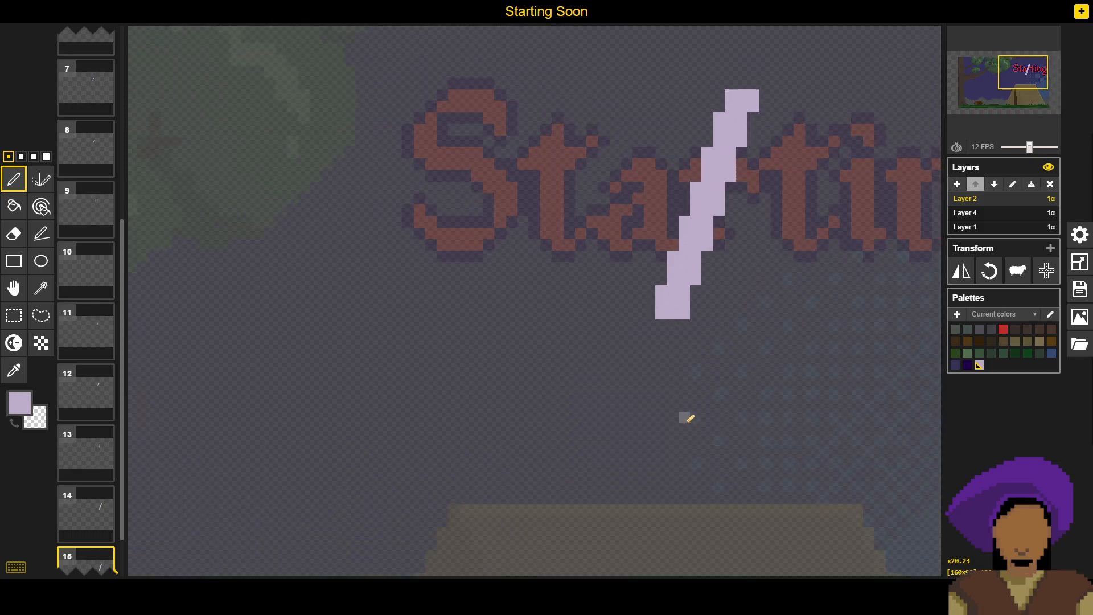
scroll(686, 415, down, 4)
scroll(678, 402, down, 5)
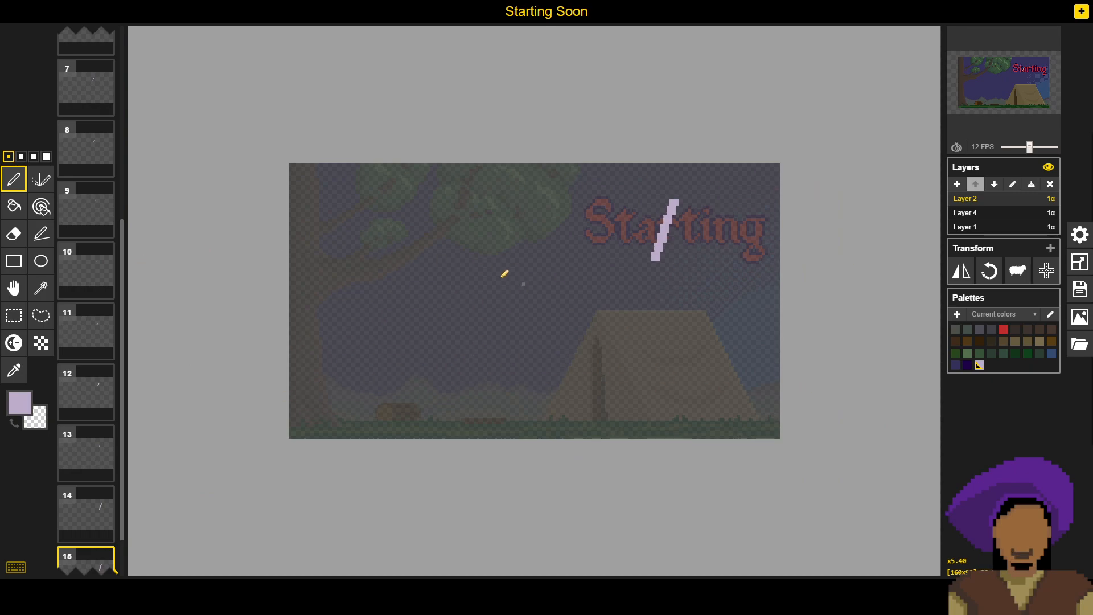
scroll(652, 241, up, 10)
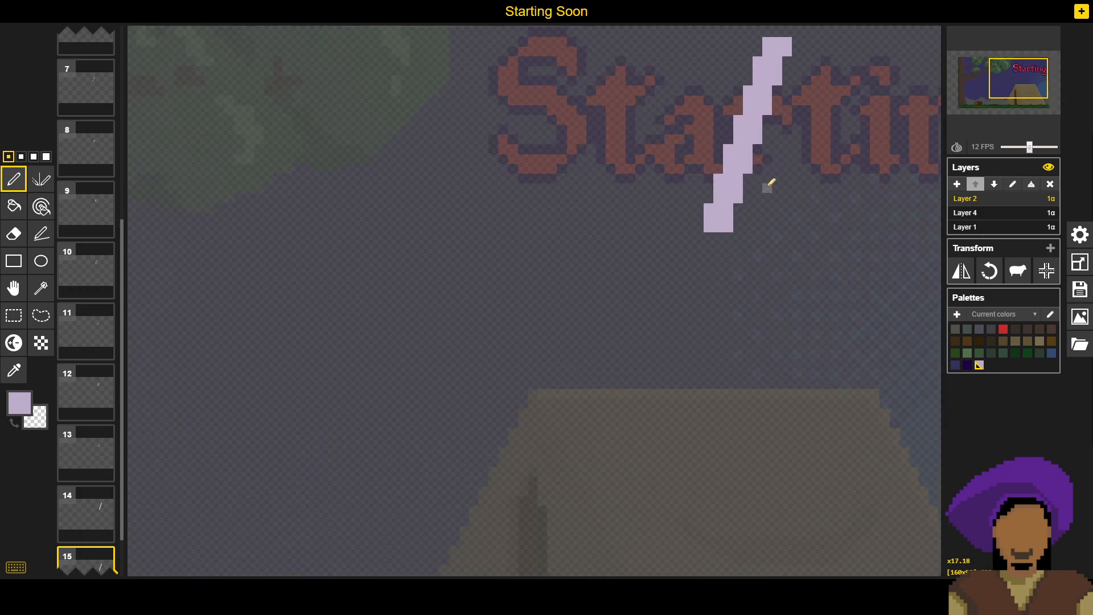
click(647, 290)
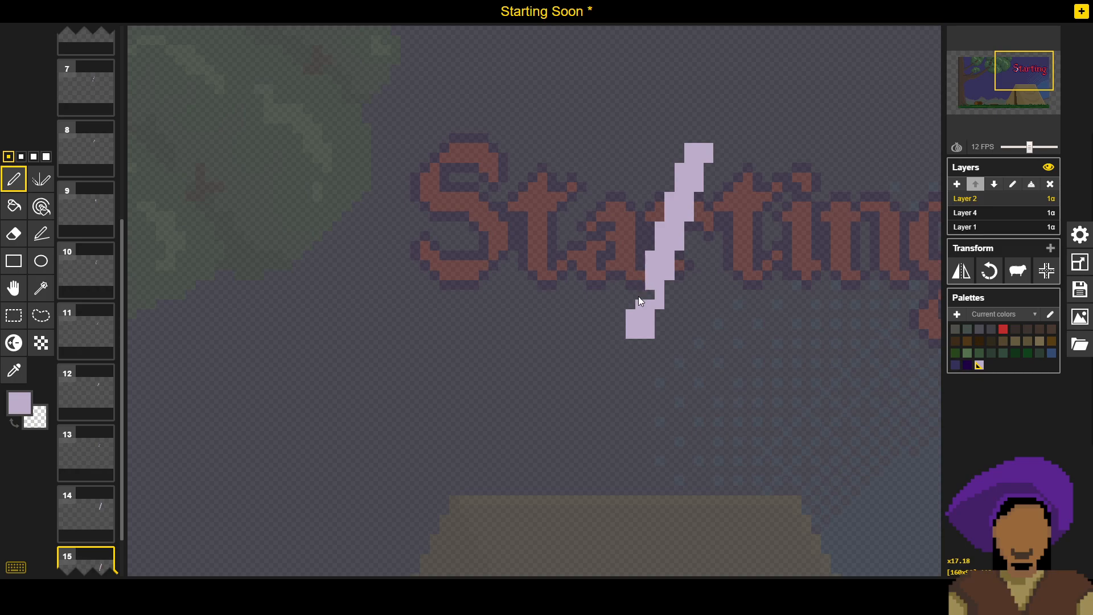
mouse_move(664, 292)
mouse_down()
mouse_move(625, 330)
mouse_move(597, 330)
mouse_up()
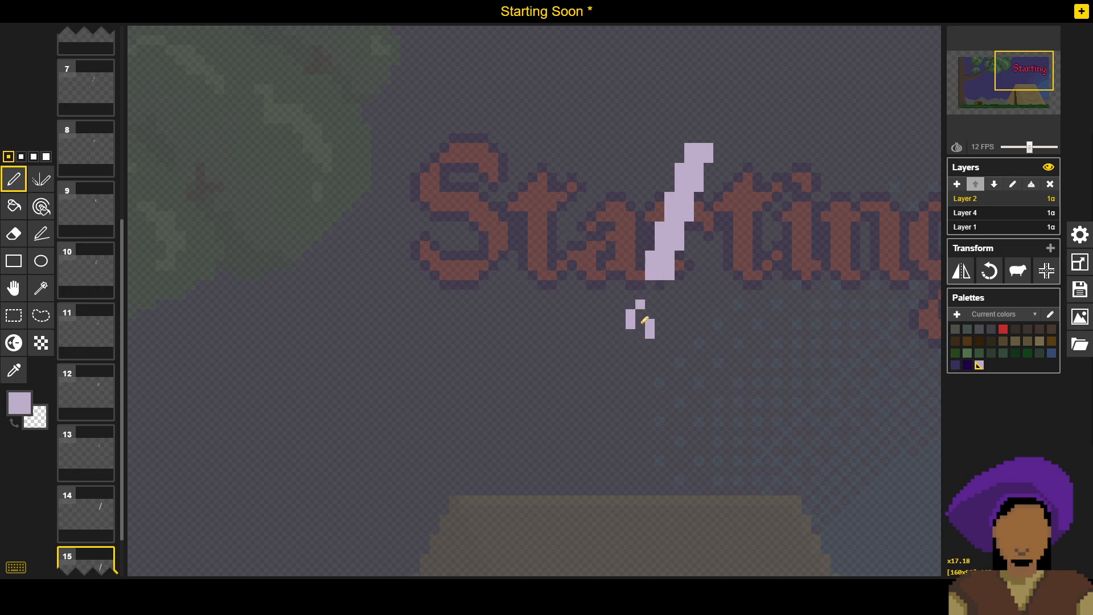
mouse_move(647, 303)
mouse_down()
mouse_move(617, 332)
mouse_move(659, 319)
mouse_up()
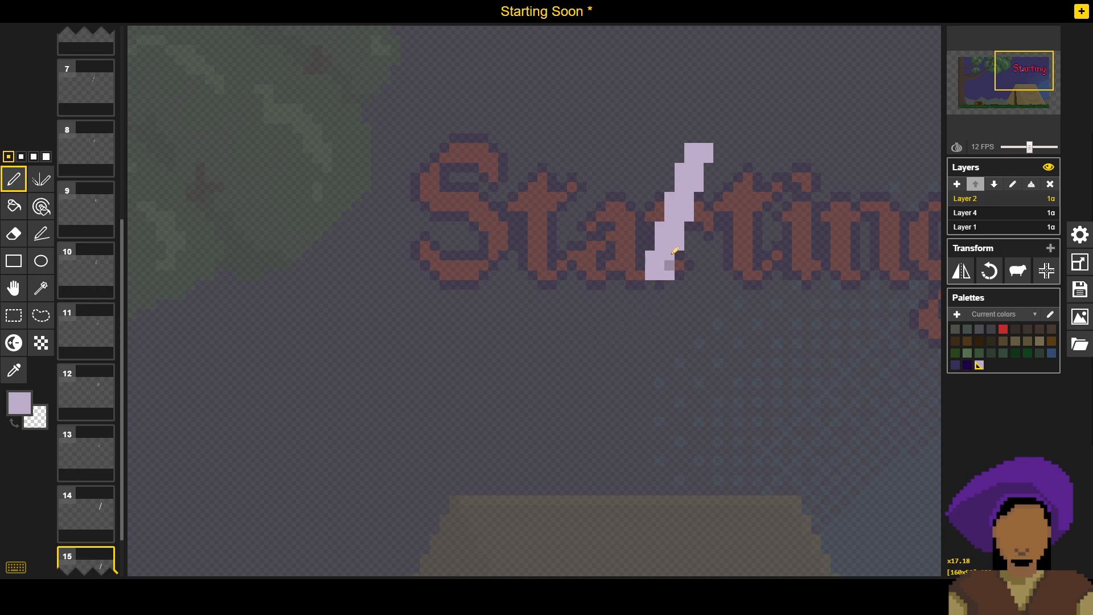
scroll(672, 264, up, 4)
mouse_move(684, 259)
mouse_down()
mouse_move(701, 213)
mouse_move(684, 186)
mouse_move(661, 242)
mouse_up()
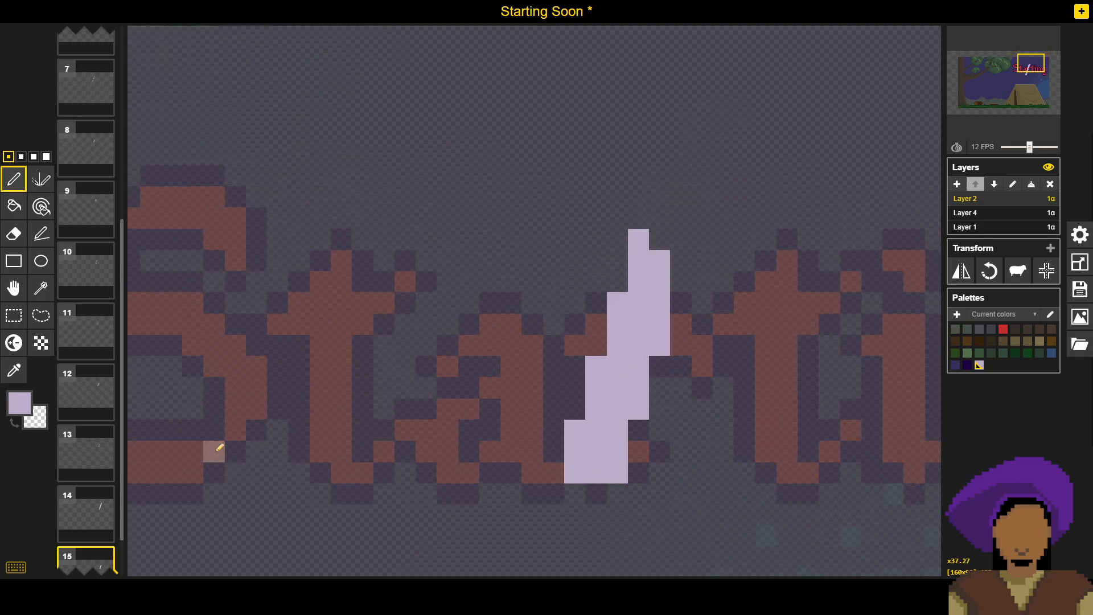
Step: Reorder the frames so the trimmed stripe becomes frame 14 and the full stripe becomes frame 15
scroll(120, 471, down, 1)
drag(82, 496, 84, 453)
click(89, 495)
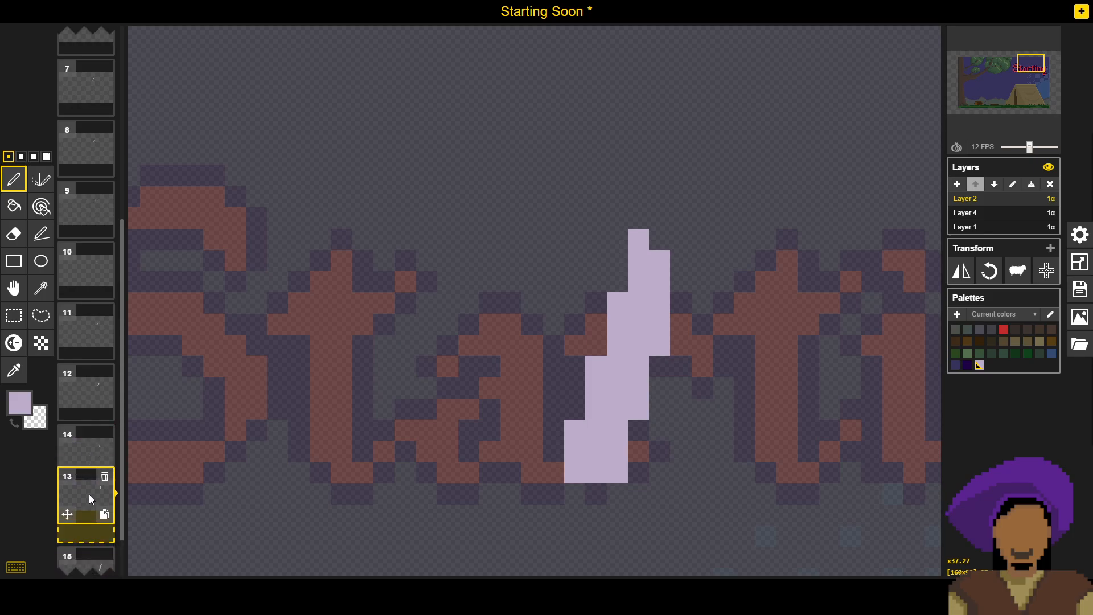
scroll(72, 518, down, 1)
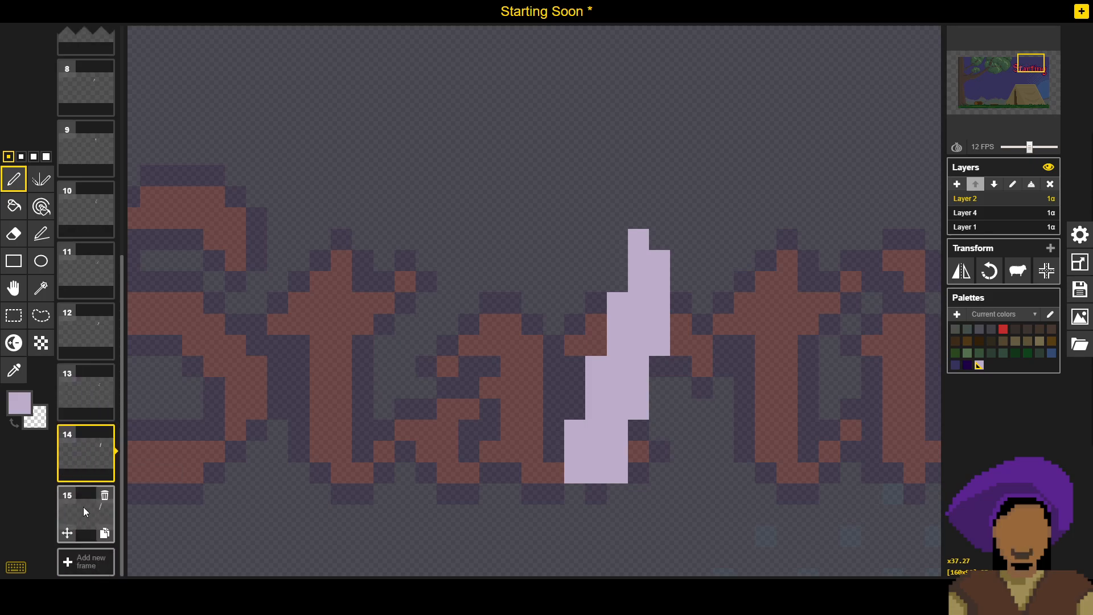
Step: On frame 14, erase the rest of the stripe above the "r" and the pixels over the dark area beside its stem
mouse_move(637, 236)
mouse_down()
mouse_move(664, 257)
mouse_move(655, 285)
mouse_move(637, 281)
mouse_up()
right_click(626, 294)
right_click(652, 298)
right_click(652, 373)
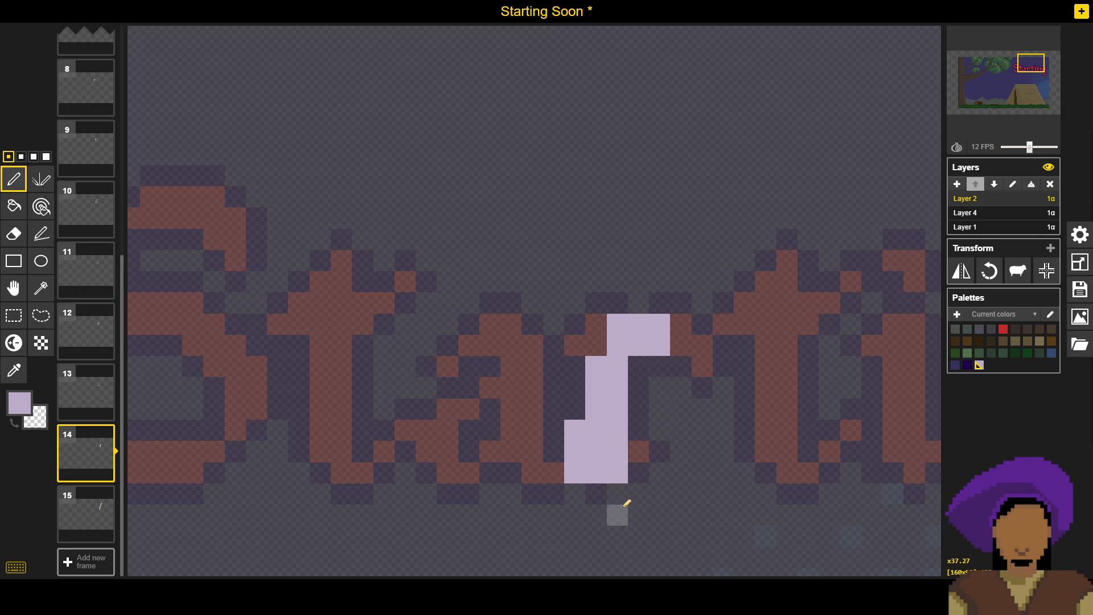
Step: Trim frame 14's stripe to the red foot and arm of the "r", erasing pixels over its dark outline, and save the sprite
right_click(617, 473)
right_click(576, 472)
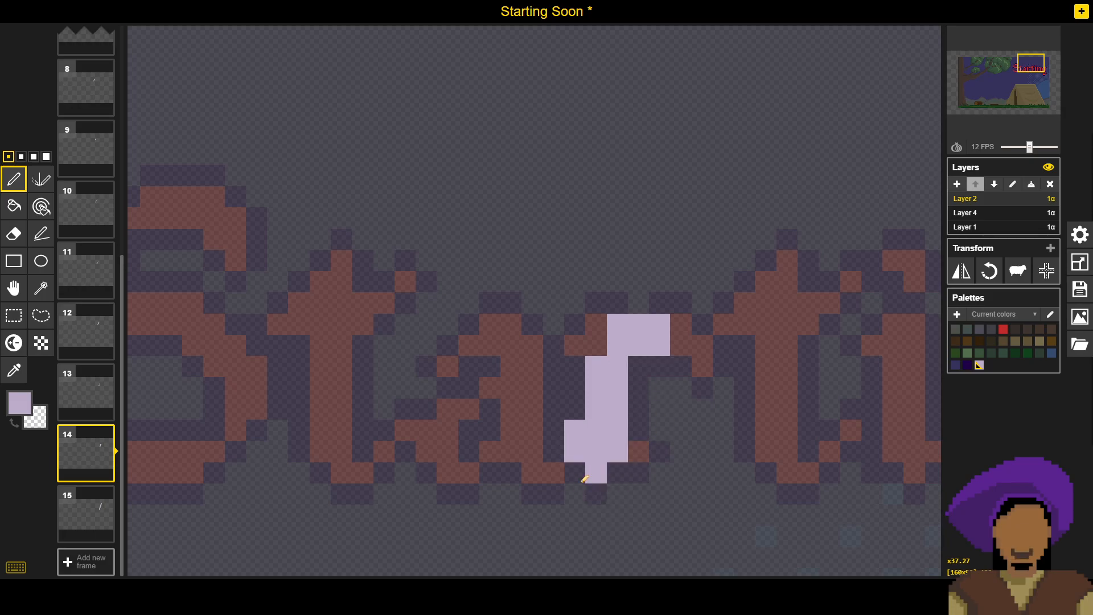
right_click(576, 449)
right_click(576, 430)
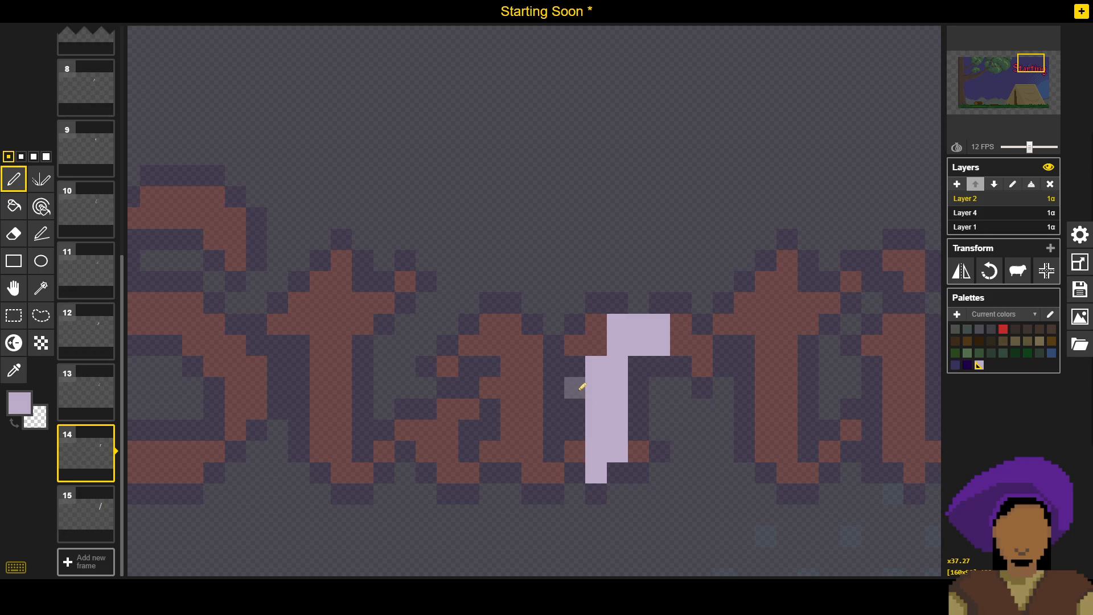
right_click(602, 445)
click(603, 443)
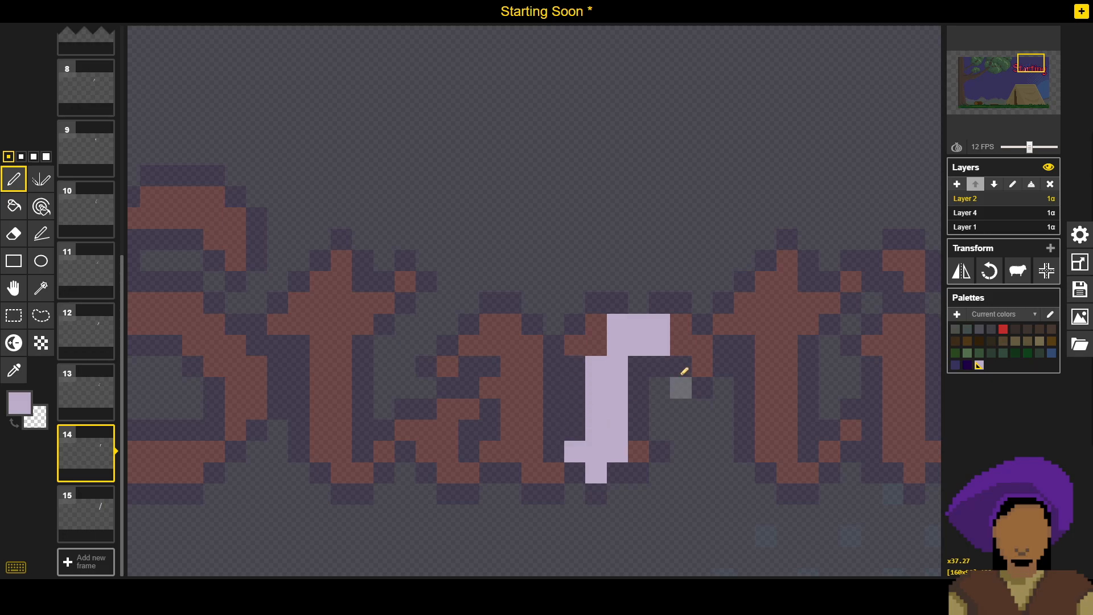
click(1023, 215)
click(1023, 200)
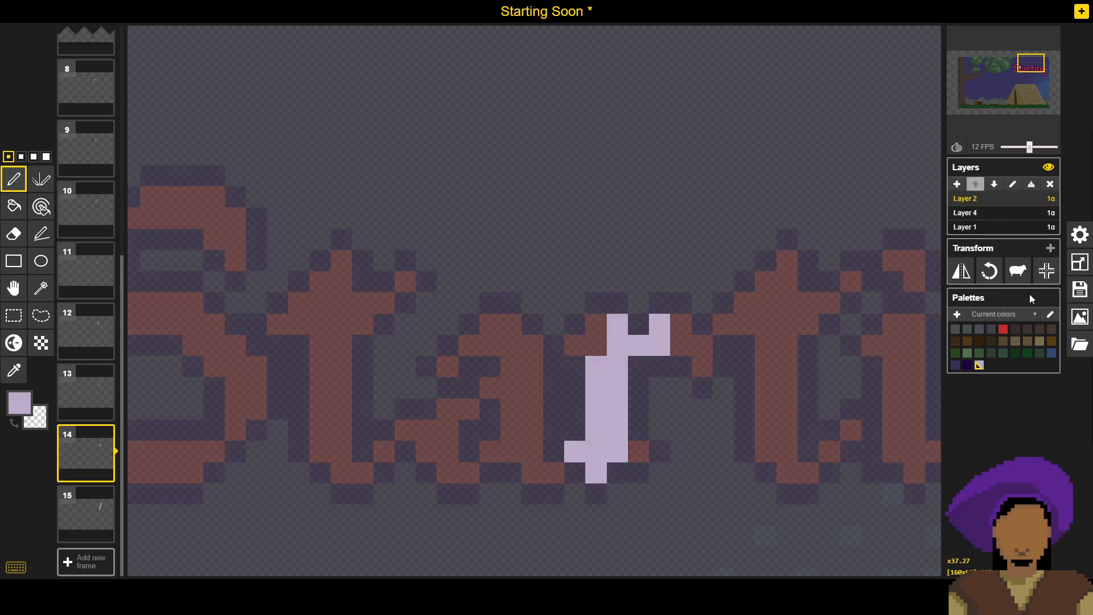
click(1079, 289)
click(961, 252)
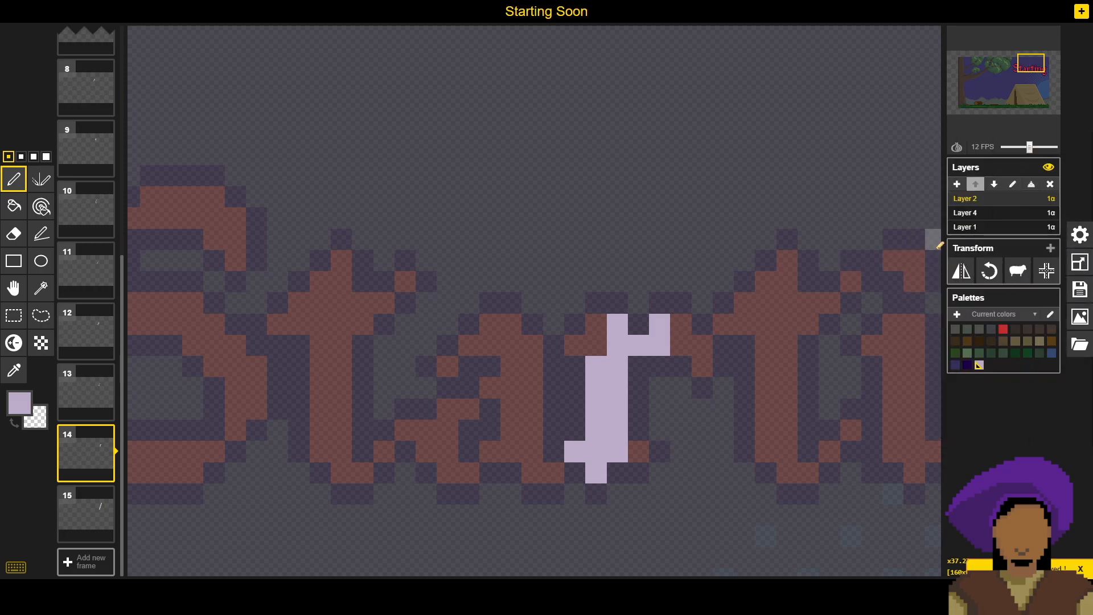
Step: On frame 15, move the lilac stripe 3 pixels right and duplicate the frame
click(91, 522)
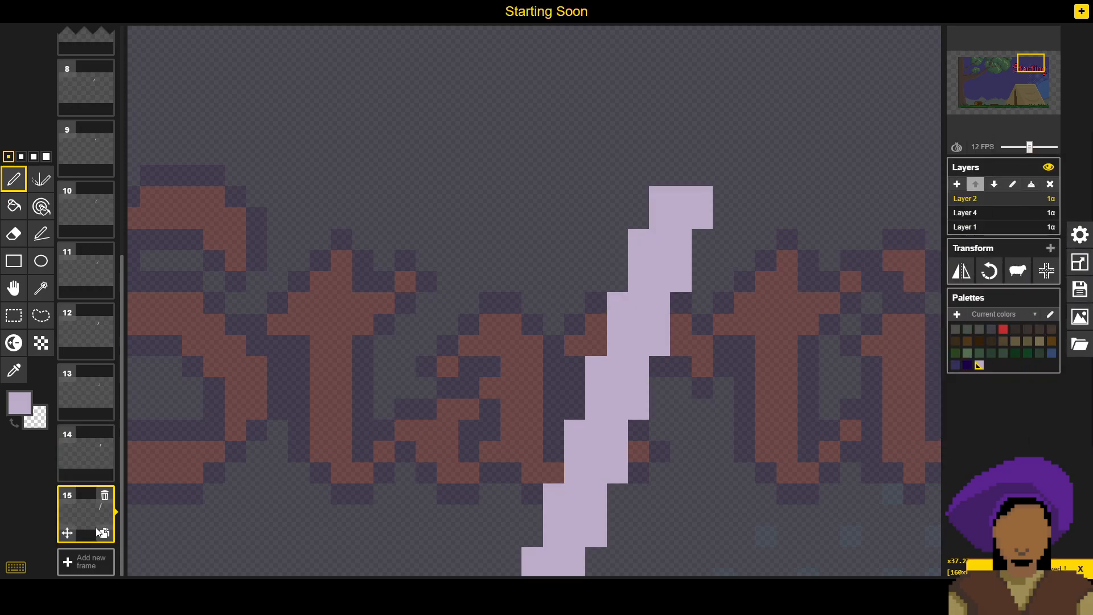
key(h)
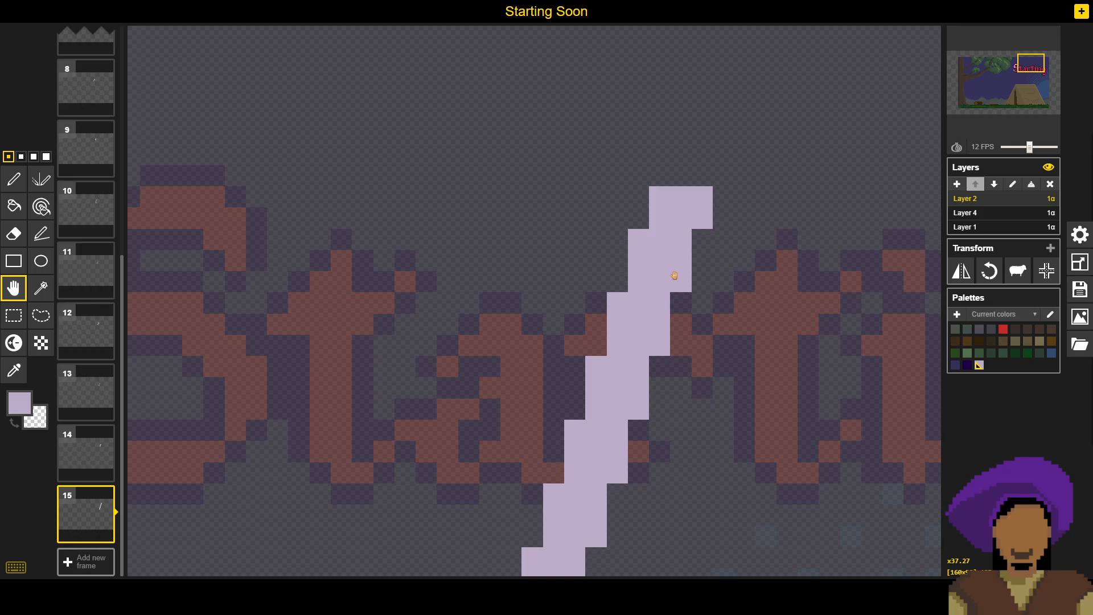
mouse_move(687, 277)
mouse_down()
mouse_move(708, 277)
mouse_move(709, 256)
mouse_move(731, 257)
mouse_move(713, 275)
mouse_move(757, 264)
mouse_move(696, 247)
mouse_up()
scroll(689, 281, down, 2)
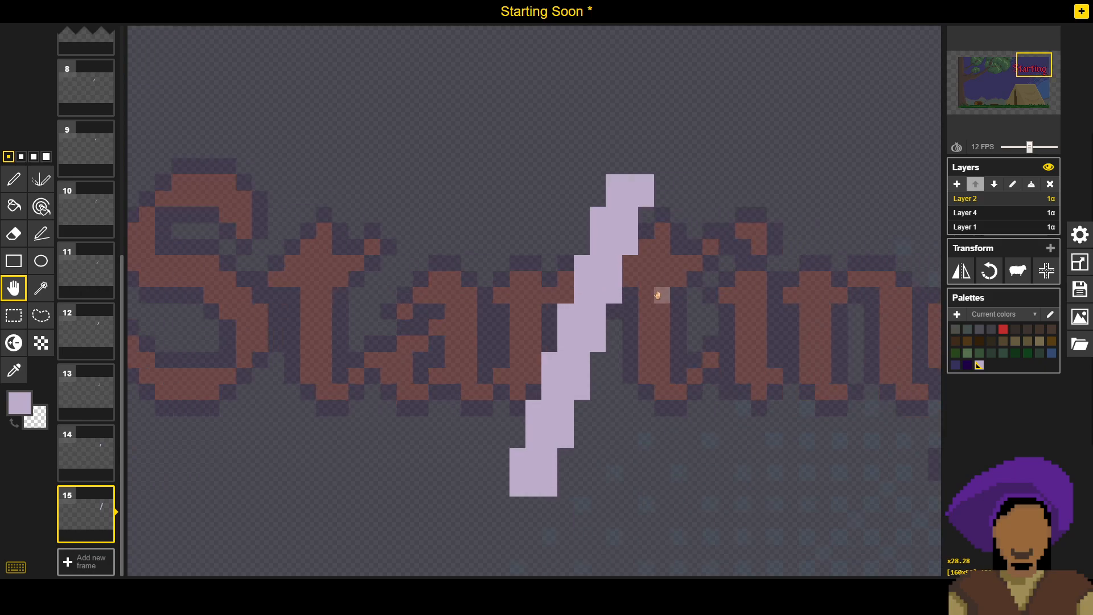
scroll(657, 295, up, 6)
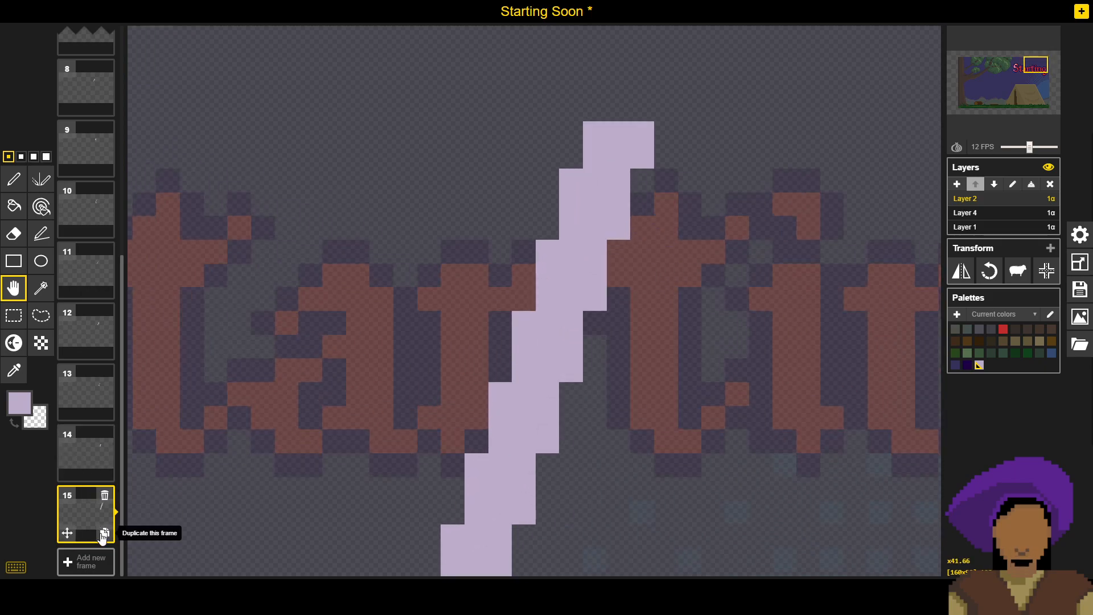
click(104, 533)
Step: On frame 15, erase the stripe's upper end above the "r" and "t" and its pixels over the dark outline and notch there
click(14, 179)
right_click(615, 122)
right_click(643, 133)
right_click(645, 150)
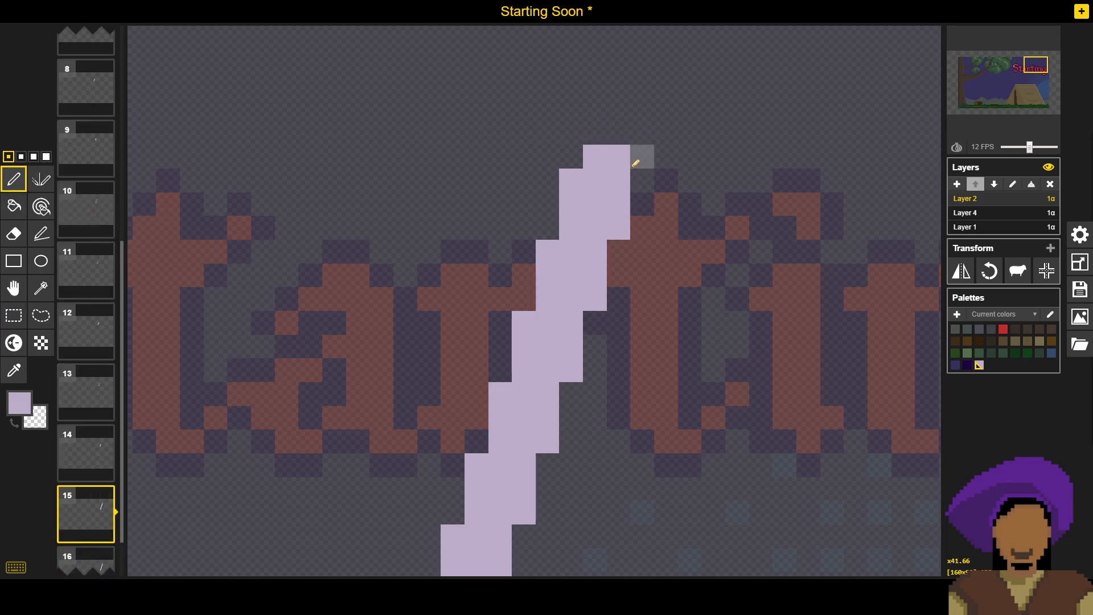
right_click(618, 181)
right_click(602, 172)
right_click(572, 182)
right_click(571, 205)
right_click(572, 224)
right_click(598, 206)
right_click(615, 206)
right_click(595, 227)
right_click(616, 226)
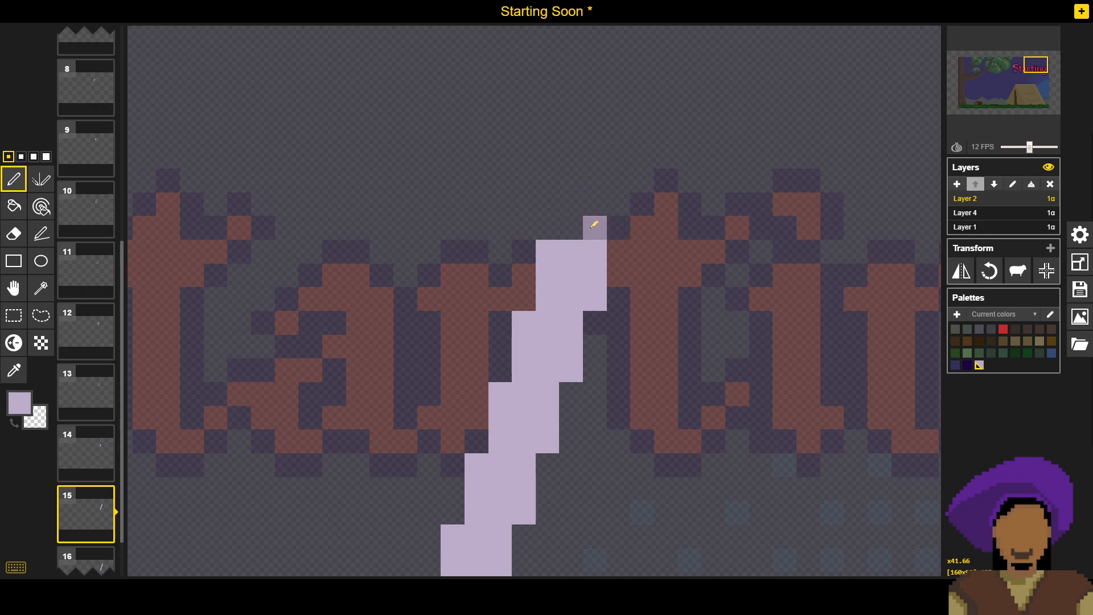
right_click(571, 251)
right_click(593, 247)
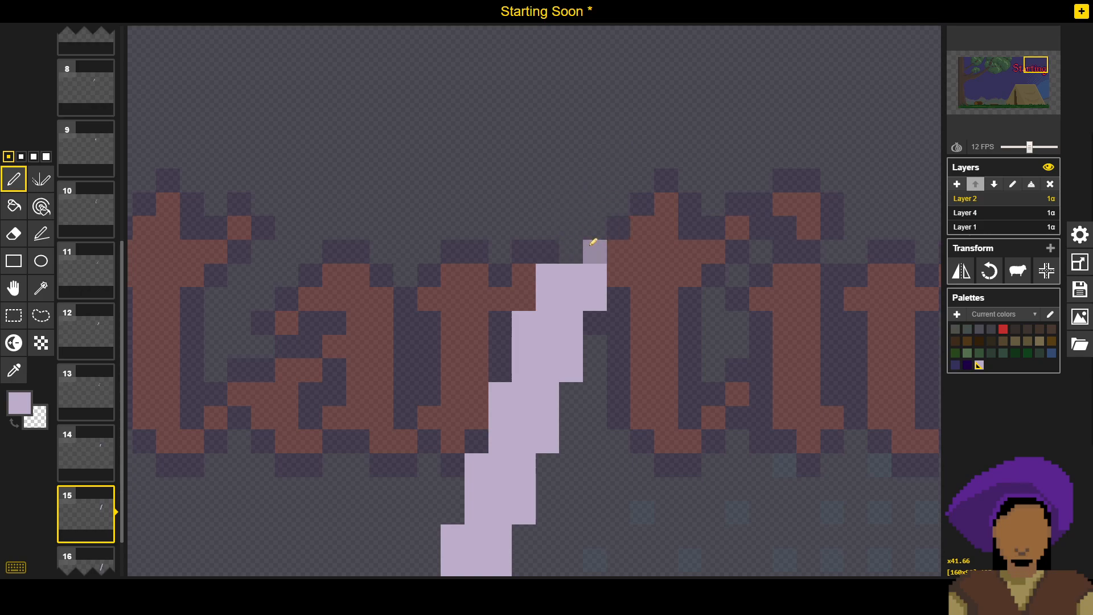
right_click(571, 275)
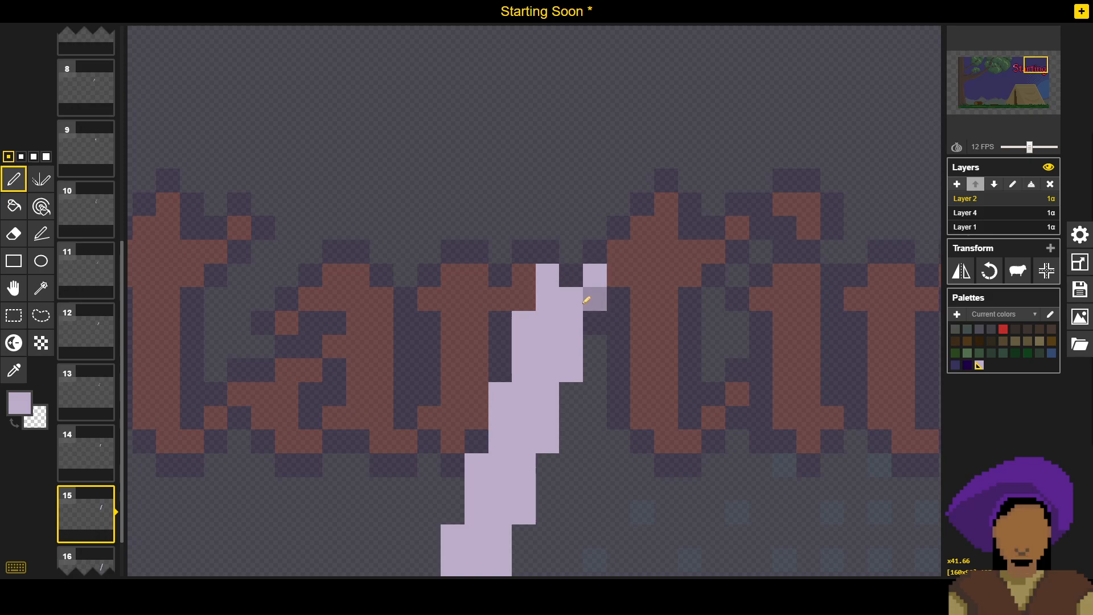
Step: Erase the lower end of frame 15's stripe below the lettering
right_click(496, 467)
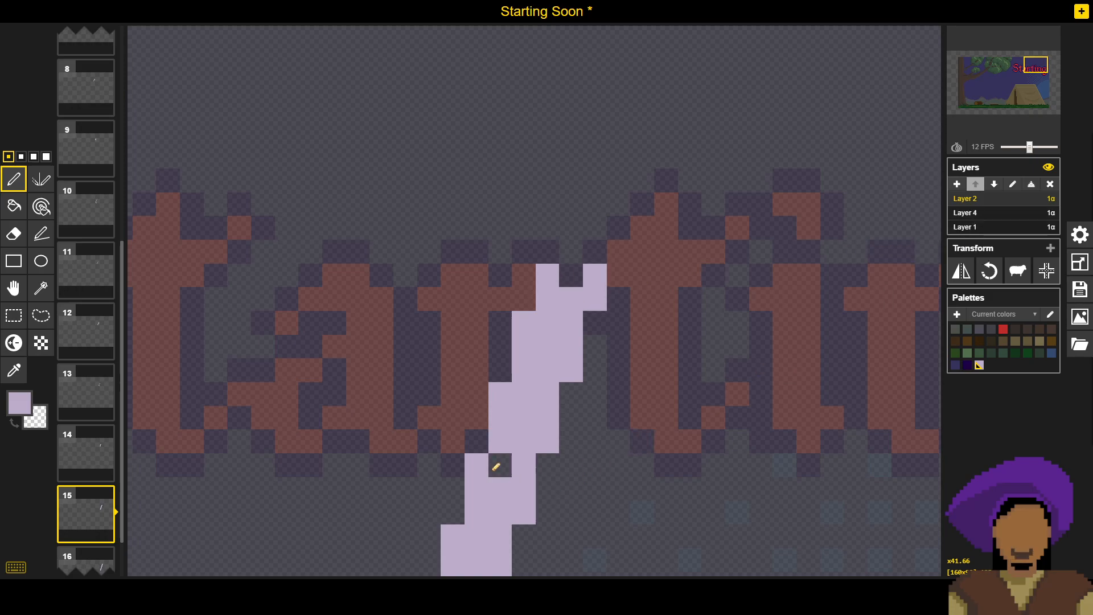
right_click(523, 466)
right_click(500, 511)
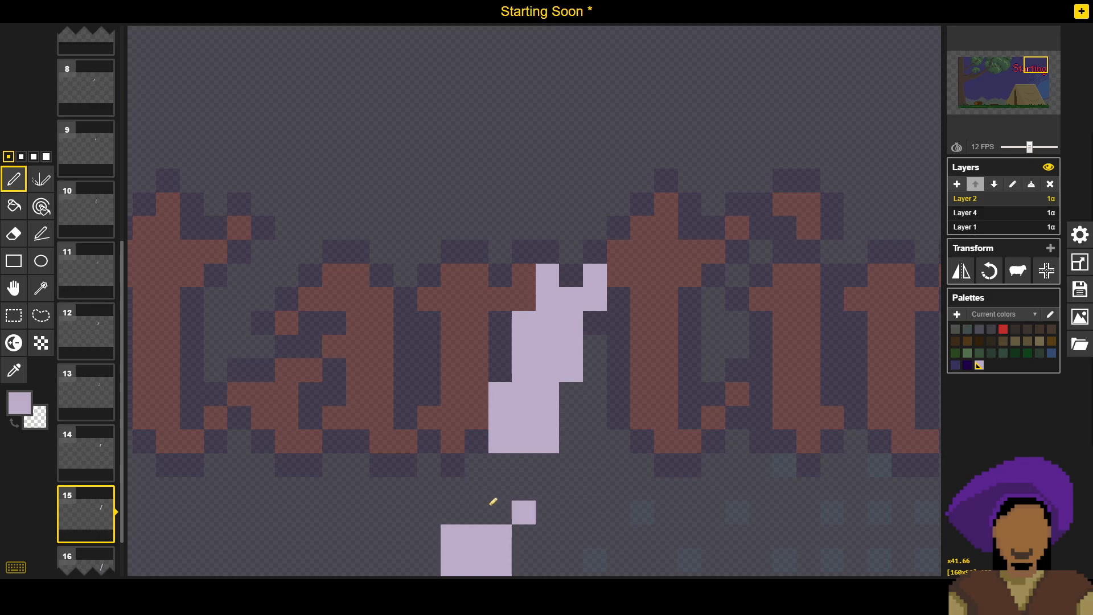
right_click(501, 537)
right_click(453, 536)
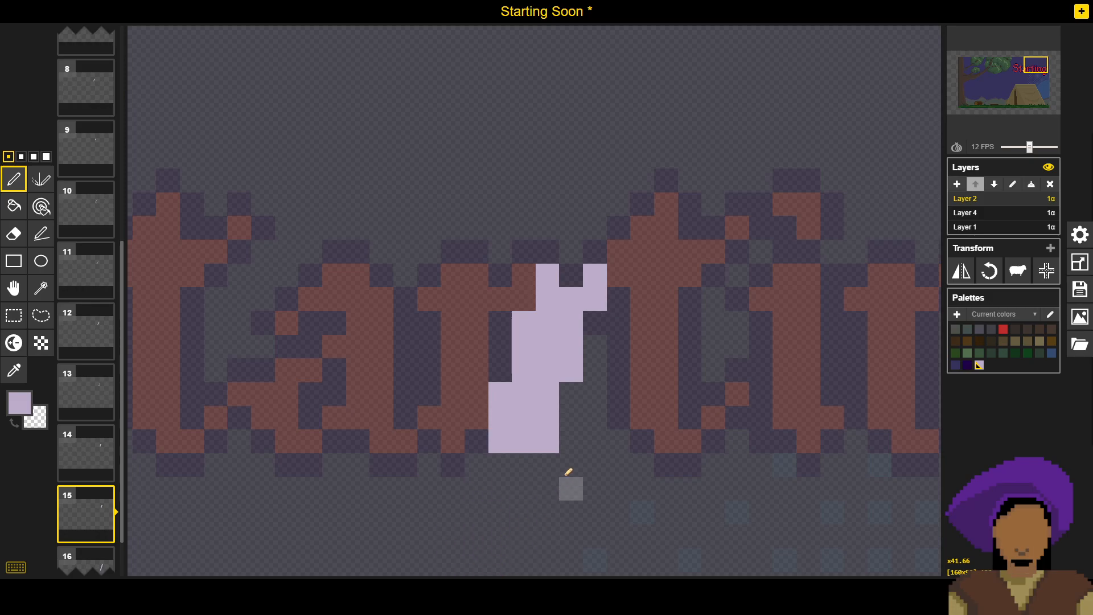
Step: Erase the bottom pixels of frame 15's stripe that cover the dark outline and gap beside the "r" foot
scroll(547, 484, down, 3)
scroll(524, 437, up, 5)
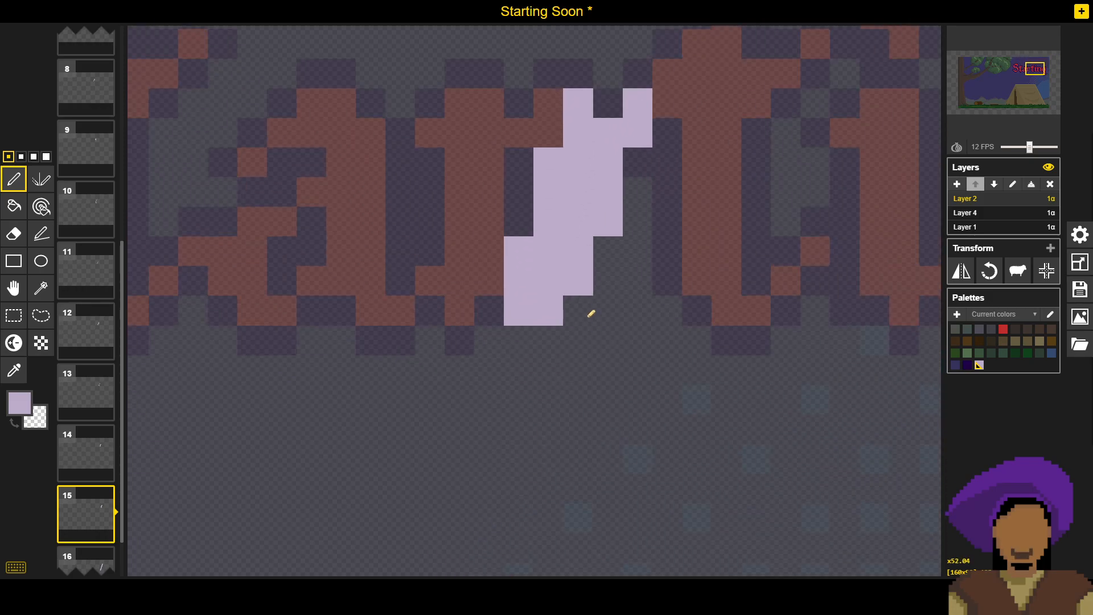
right_click(547, 312)
right_click(519, 311)
right_click(581, 281)
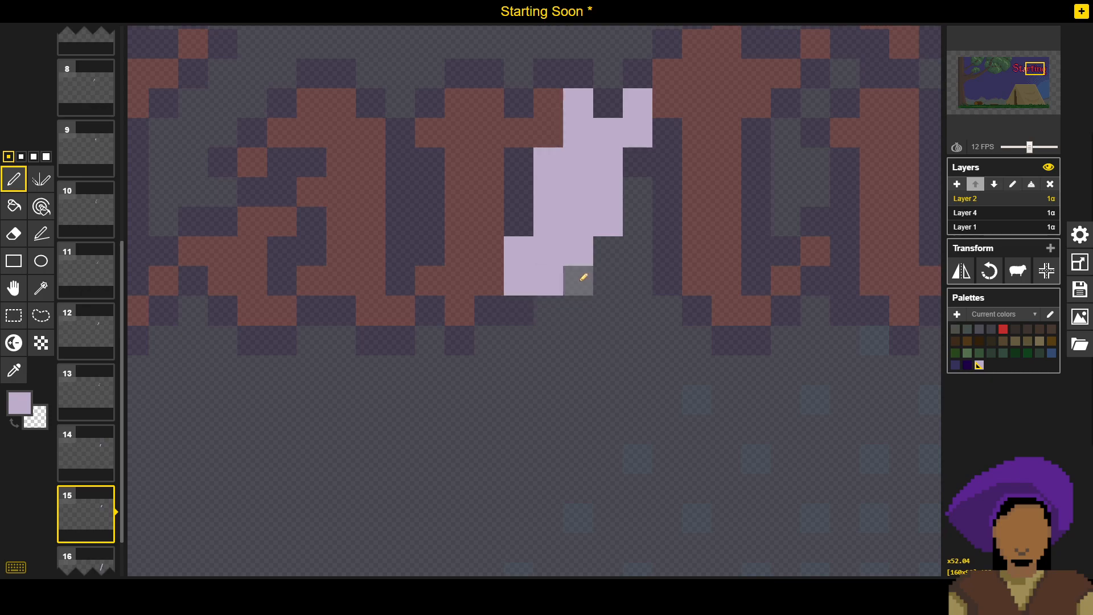
right_click(548, 280)
Step: Compare with the lettering on Layer 4 and erase frame 15's Layer 2 stripe pixels over the outline and gap between "r" and "t", keeping the red arm covered
click(1024, 213)
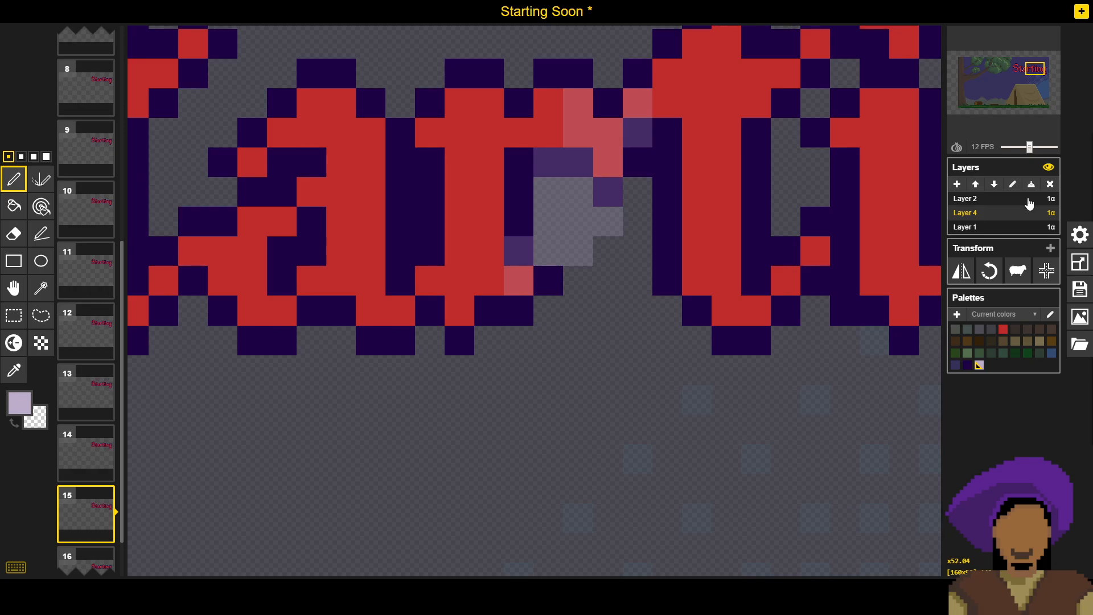
click(1030, 204)
right_click(637, 133)
right_click(604, 190)
right_click(608, 162)
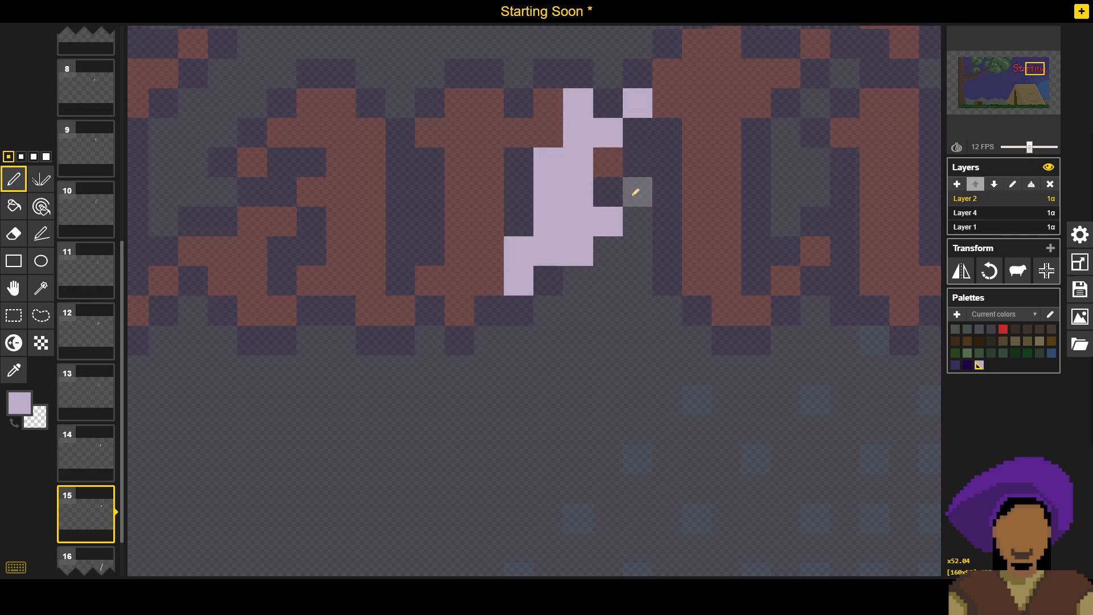
key(ctrl+z)
right_click(578, 192)
right_click(603, 215)
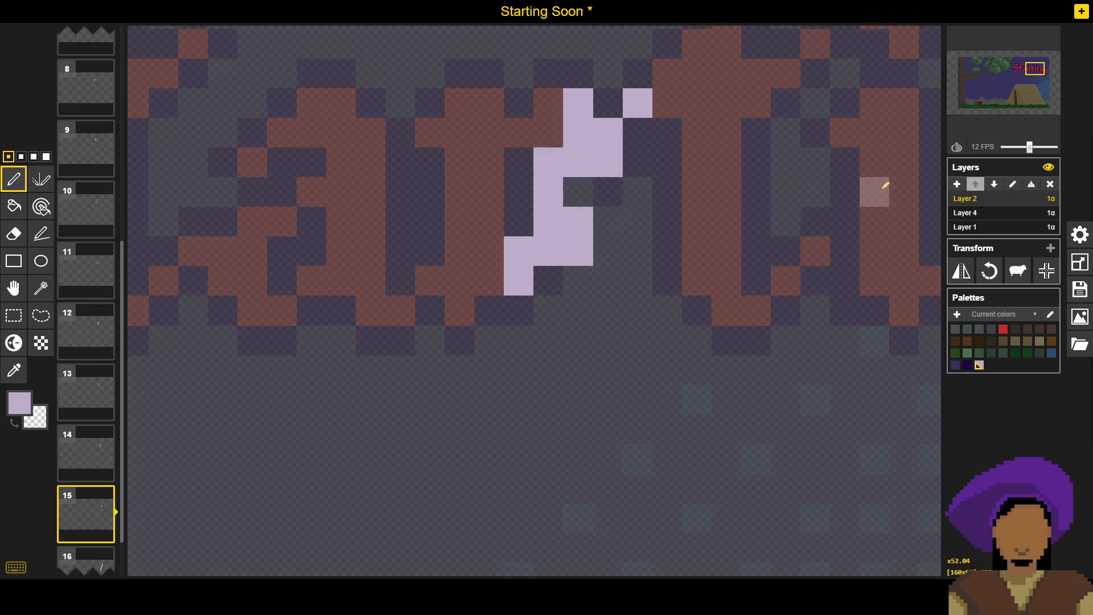
Step: Clear the rest of frame 15's stripe inside the "r" opening and over its outline, keeping only pixels on red lettering, and save the sprite
click(965, 212)
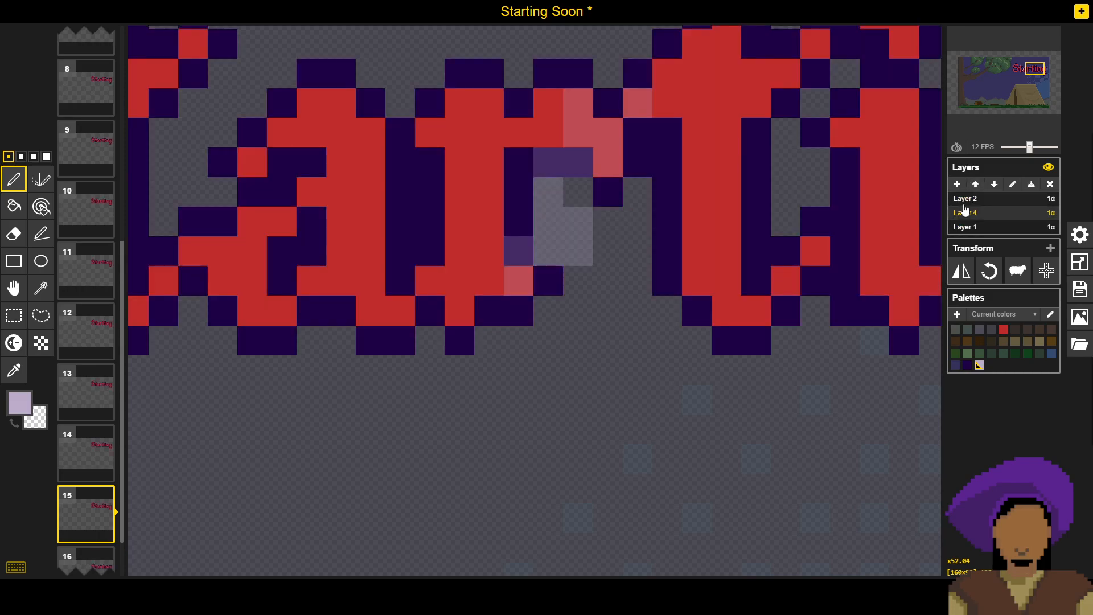
click(963, 201)
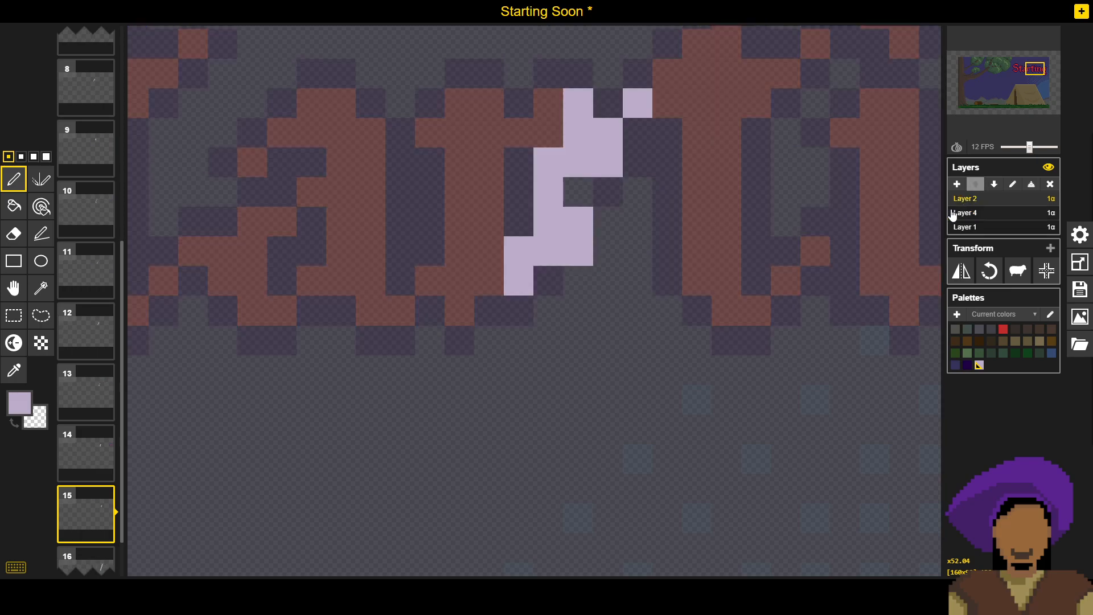
right_click(574, 254)
right_click(544, 254)
right_click(529, 254)
right_click(549, 222)
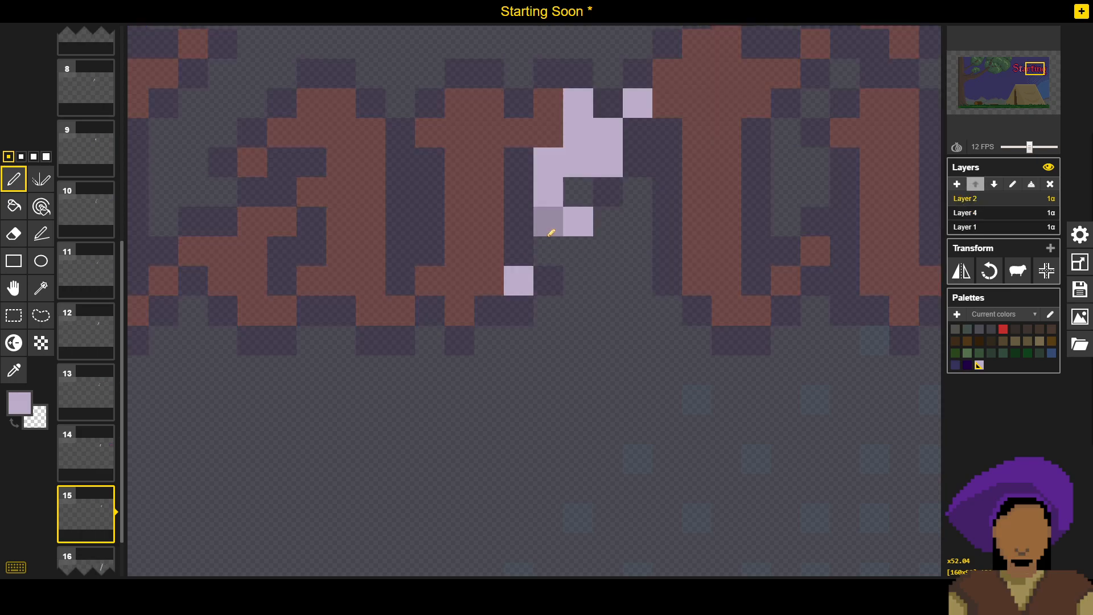
right_click(548, 192)
right_click(549, 163)
right_click(579, 220)
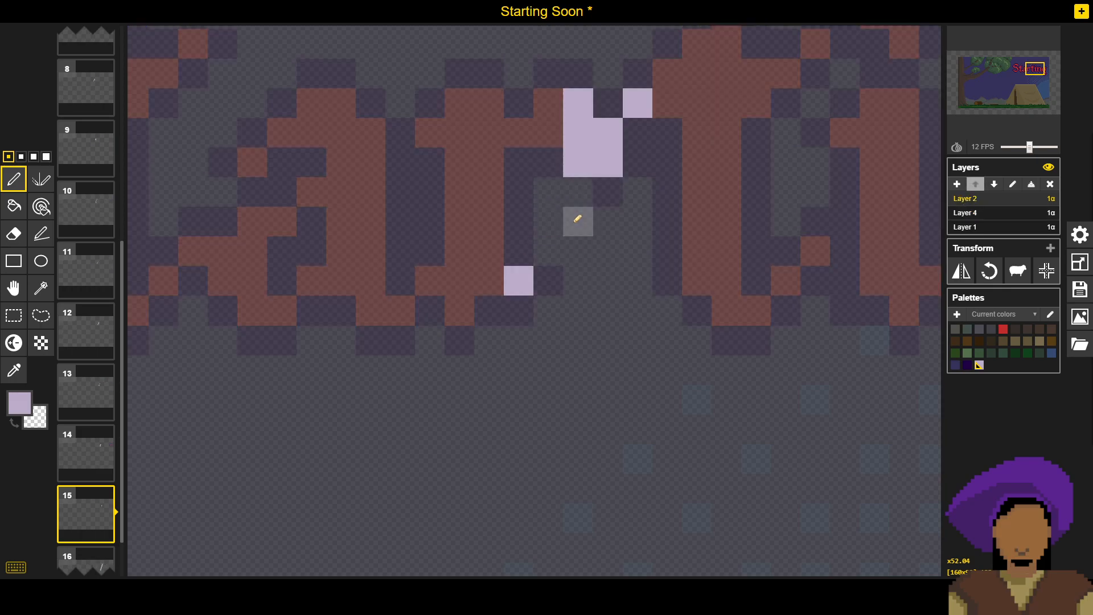
right_click(582, 164)
scroll(605, 249, down, 2)
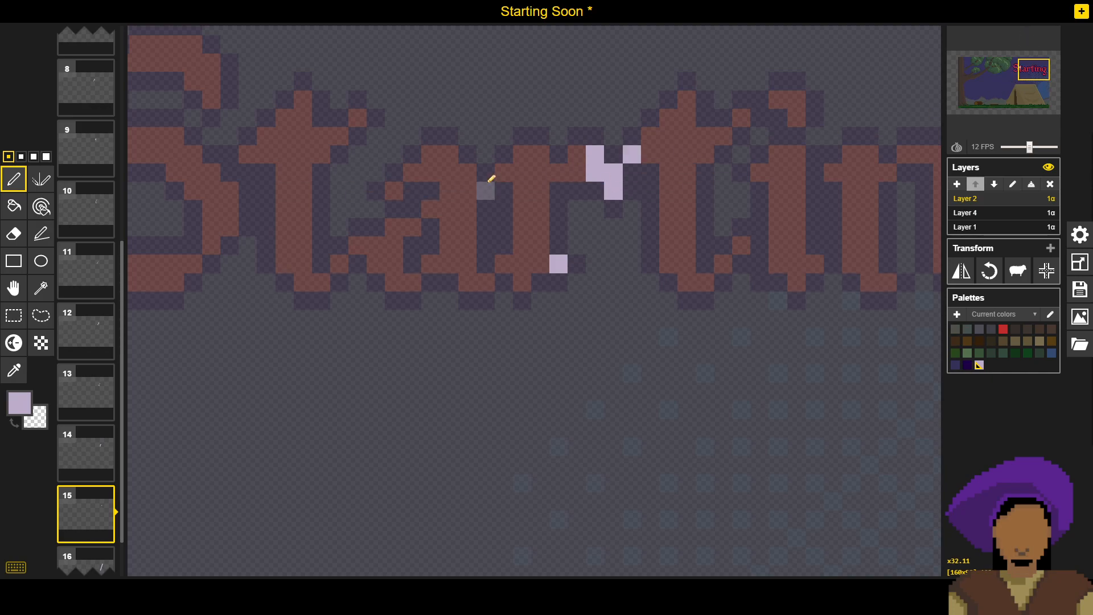
click(1080, 289)
click(960, 252)
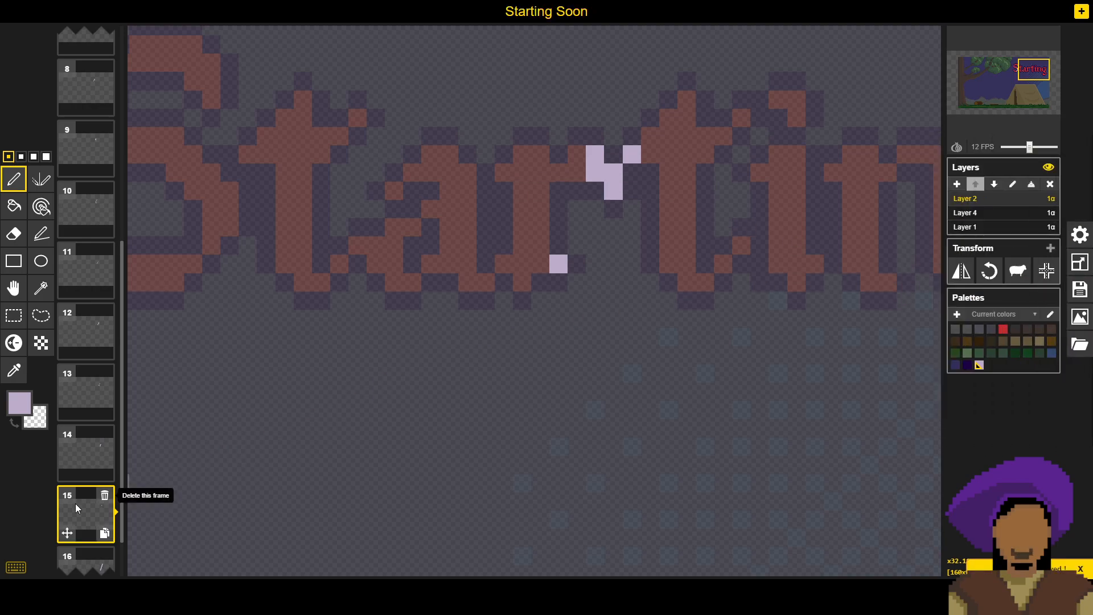
Step: On frame 16, move the full lilac stripe 3 pixels right and duplicate the frame
scroll(94, 494, down, 1)
scroll(85, 512, up, 1)
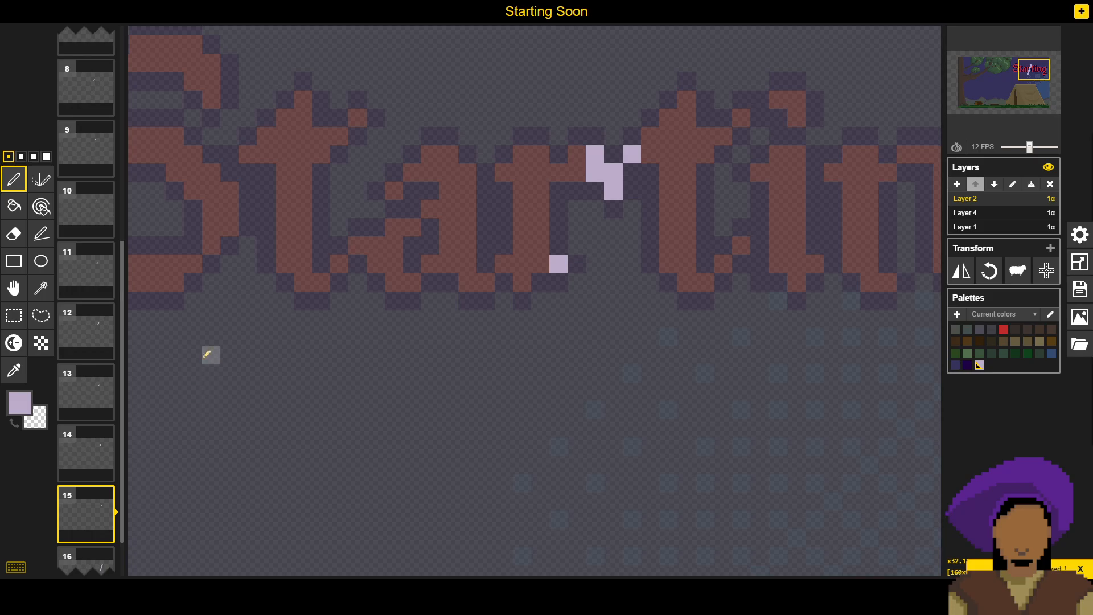
key(h)
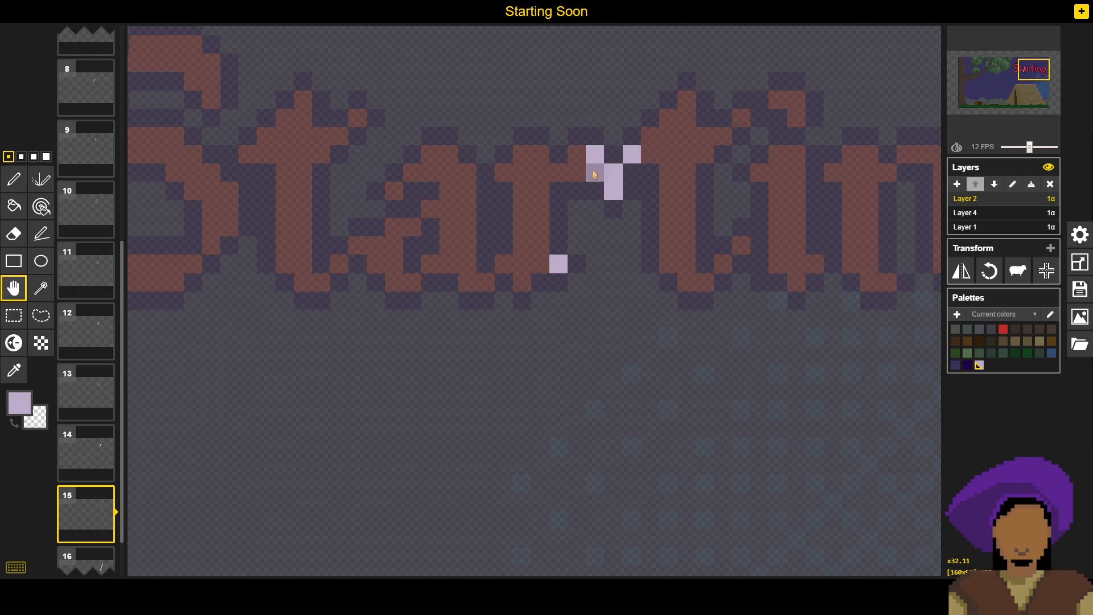
scroll(102, 519, down, 1)
click(96, 521)
drag(613, 189, 659, 188)
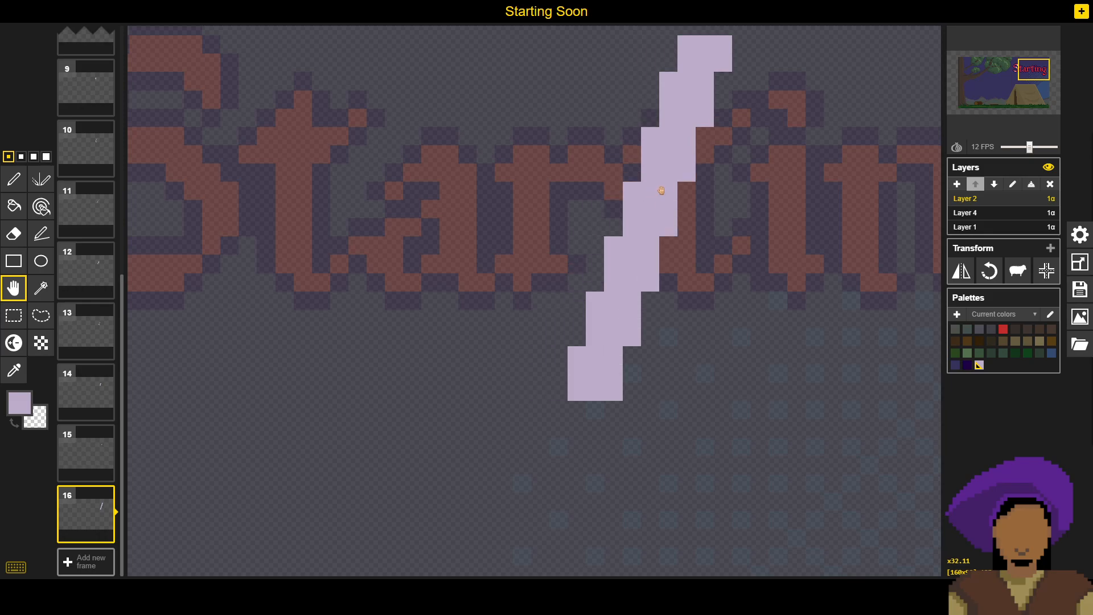
click(105, 532)
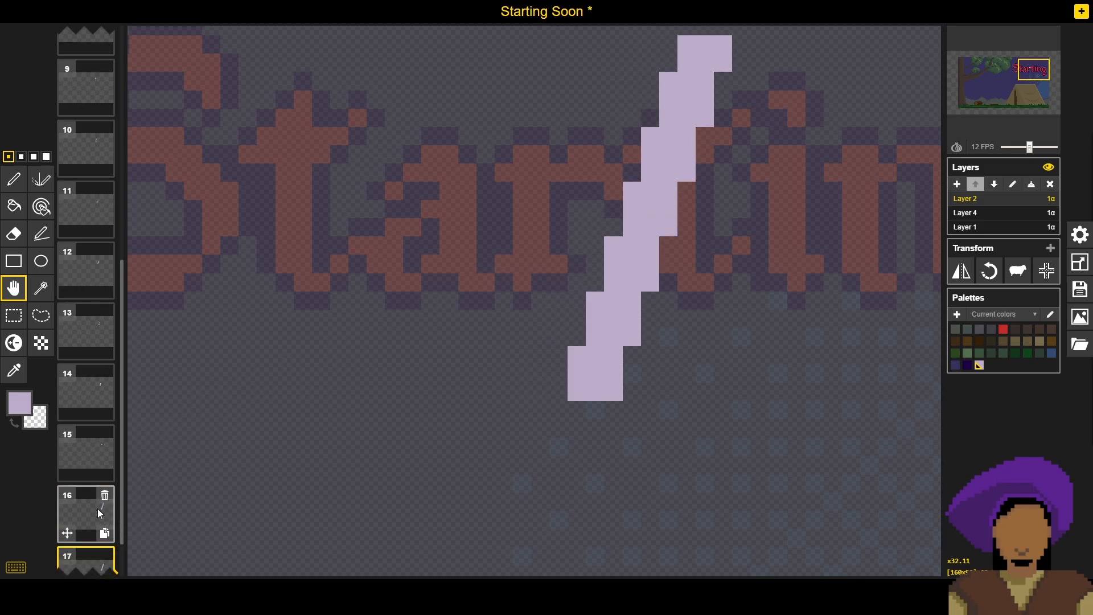
Step: Trim frame 16's stripe to the upper stem and arm of the second "t", filling the letter's tip with lilac
click(17, 180)
mouse_move(564, 393)
mouse_down()
mouse_move(591, 359)
mouse_move(639, 371)
mouse_move(598, 331)
mouse_move(638, 336)
mouse_move(652, 300)
mouse_move(607, 315)
mouse_move(631, 355)
mouse_move(602, 320)
mouse_move(632, 354)
mouse_move(613, 244)
mouse_move(622, 231)
mouse_move(630, 282)
mouse_move(647, 286)
mouse_move(658, 265)
mouse_up()
drag(636, 210, 651, 207)
right_click(633, 190)
mouse_move(669, 118)
mouse_down()
mouse_move(630, 317)
mouse_move(539, 285)
mouse_move(566, 258)
mouse_move(577, 289)
mouse_move(562, 296)
mouse_move(581, 265)
mouse_move(562, 226)
mouse_move(618, 229)
mouse_move(626, 254)
mouse_up()
scroll(619, 206, up, 2)
click(560, 296)
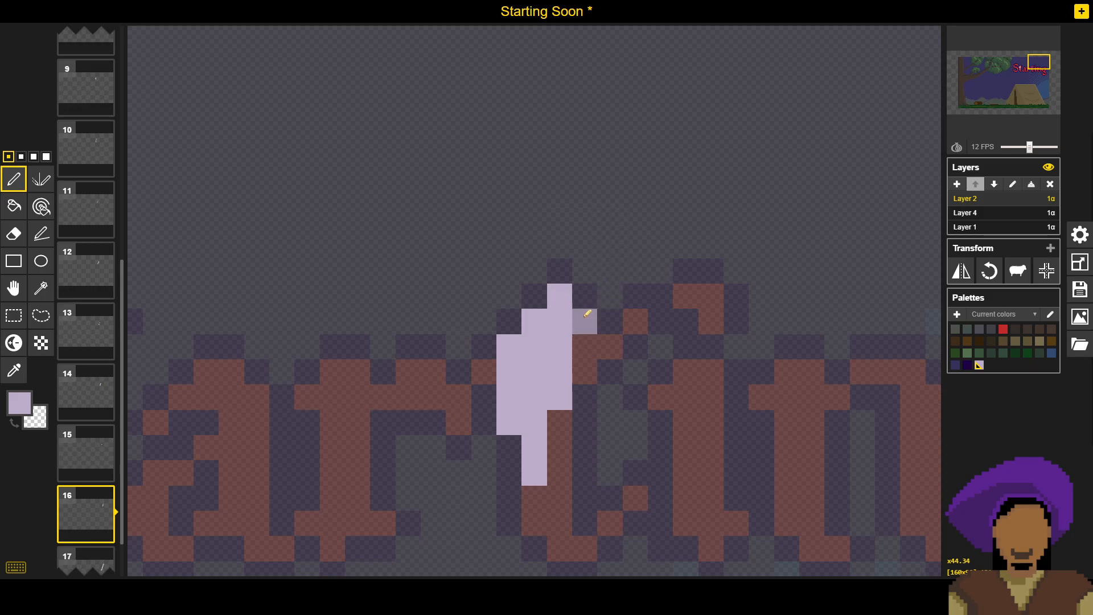
Step: Check frame 16 against Layer 4, erase the leftover Layer 2 pixels over the second "t" outline, and save the sprite
click(1001, 215)
click(1001, 199)
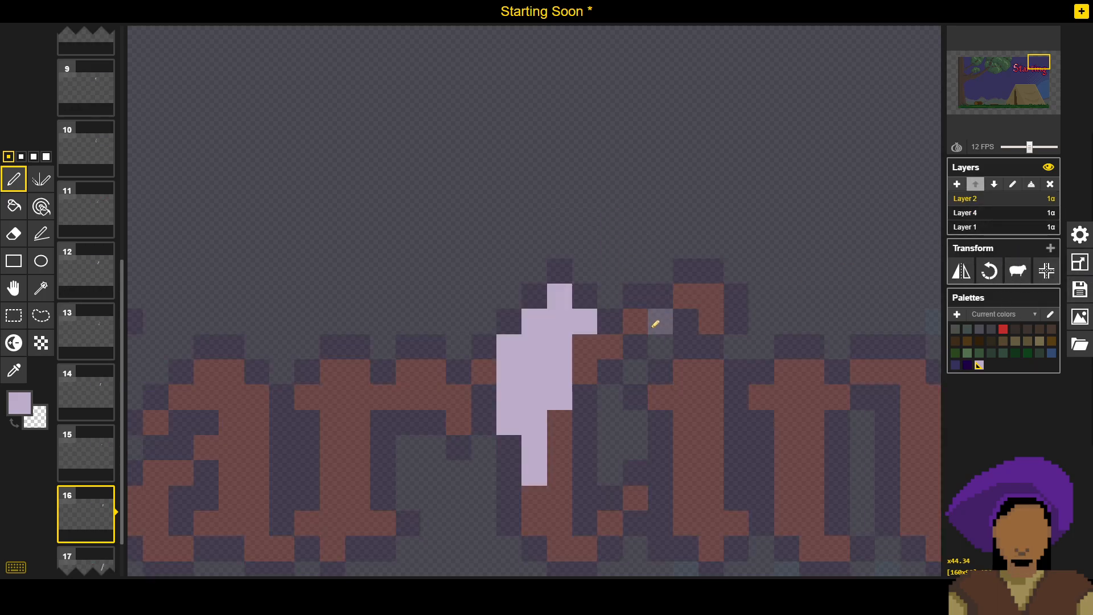
scroll(478, 345, down, 3)
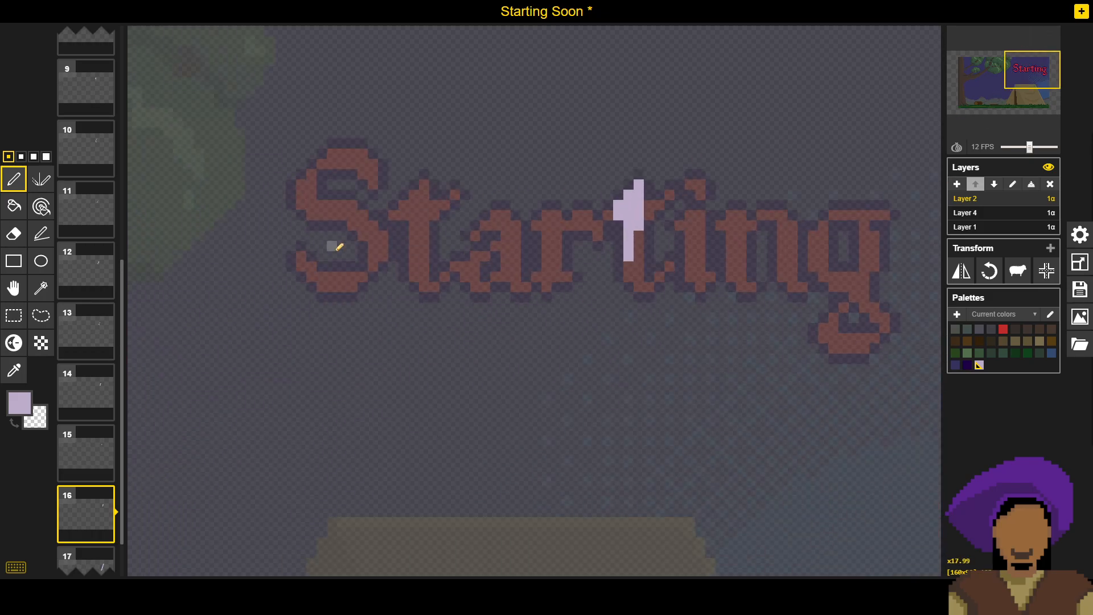
click(1080, 289)
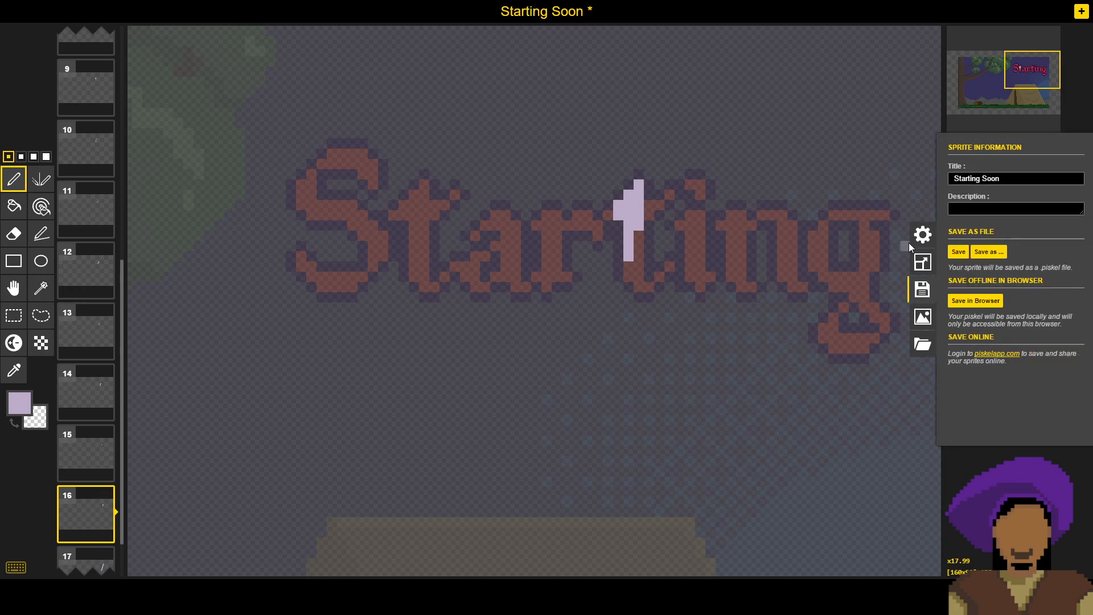
click(954, 251)
Step: On frame 17, move the full lilac stripe 3 pixels right and duplicate the frame
scroll(557, 213, up, 2)
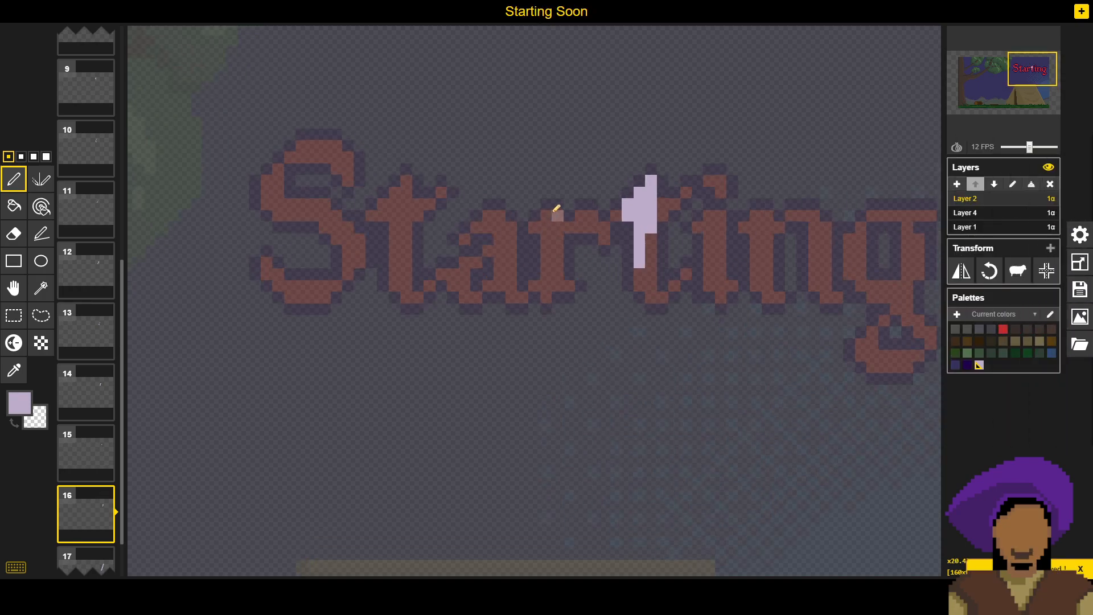
drag(668, 192, 585, 229)
scroll(636, 239, up, 3)
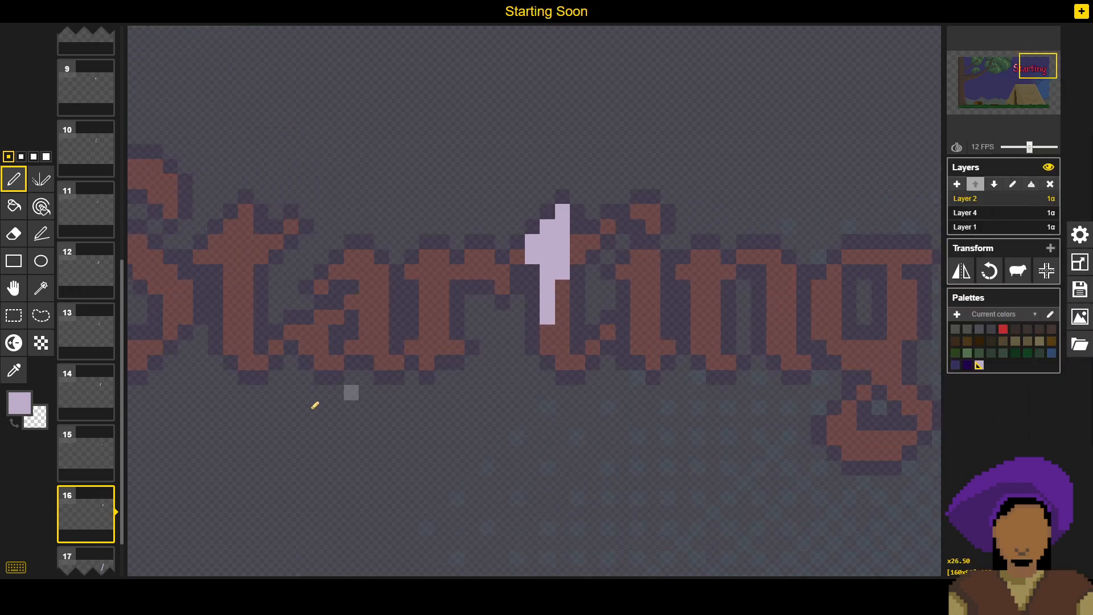
scroll(77, 498, down, 1)
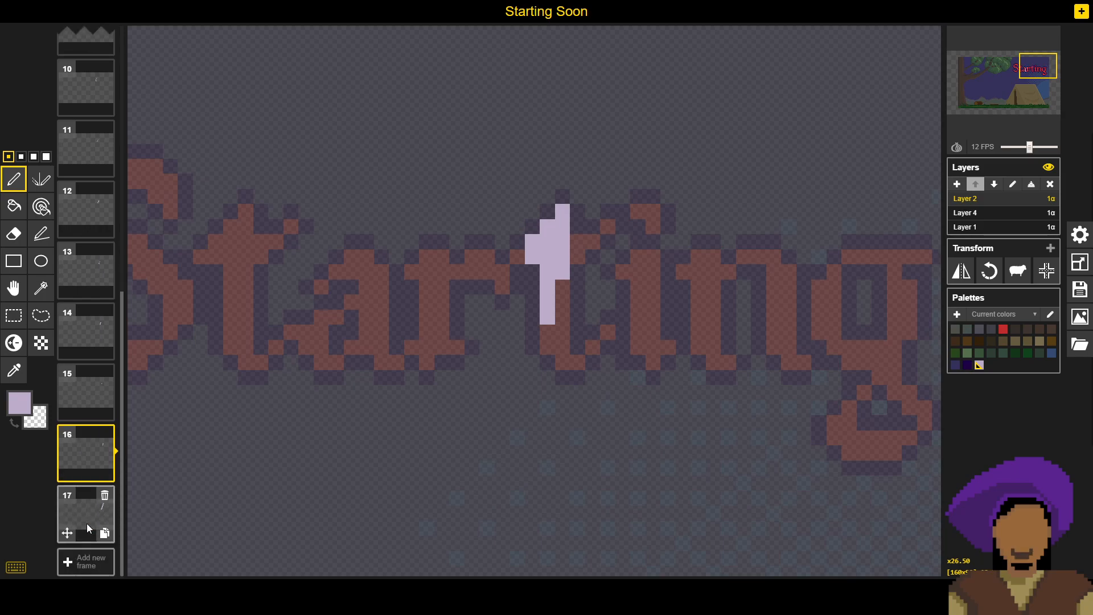
click(86, 524)
click(14, 288)
drag(549, 256, 590, 256)
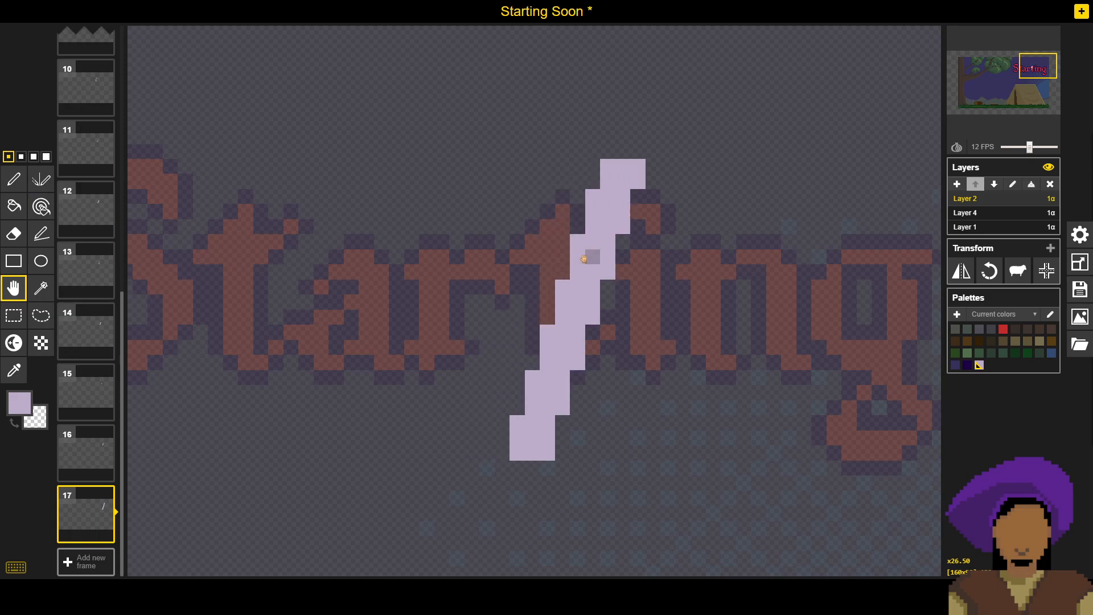
click(105, 533)
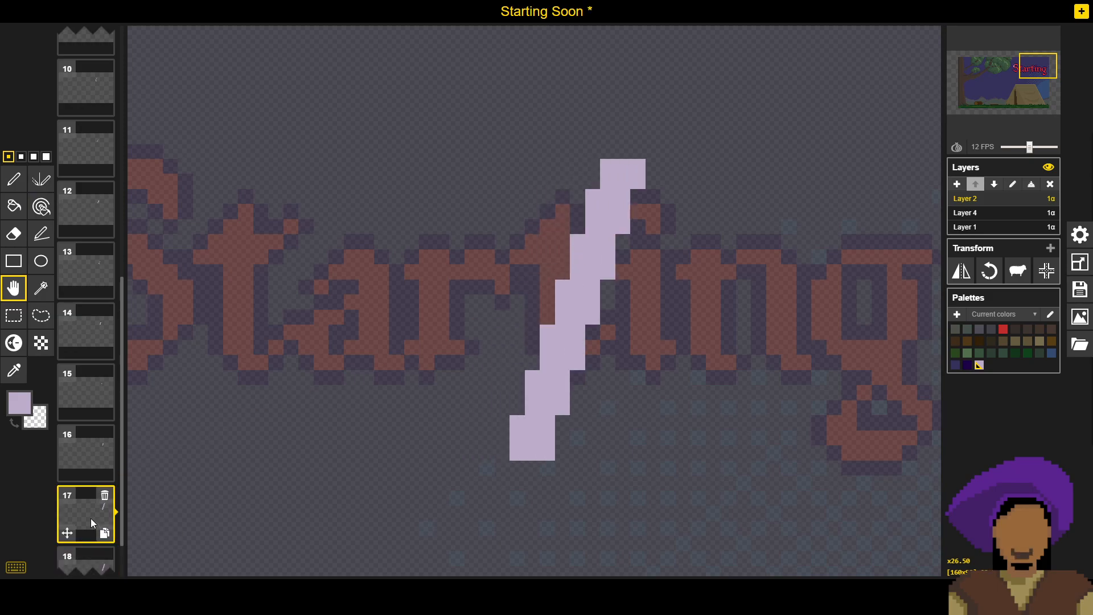
Step: Erase frame 17's stripe above and below the lettering and in the gap between the second "t" and the "i"
click(13, 179)
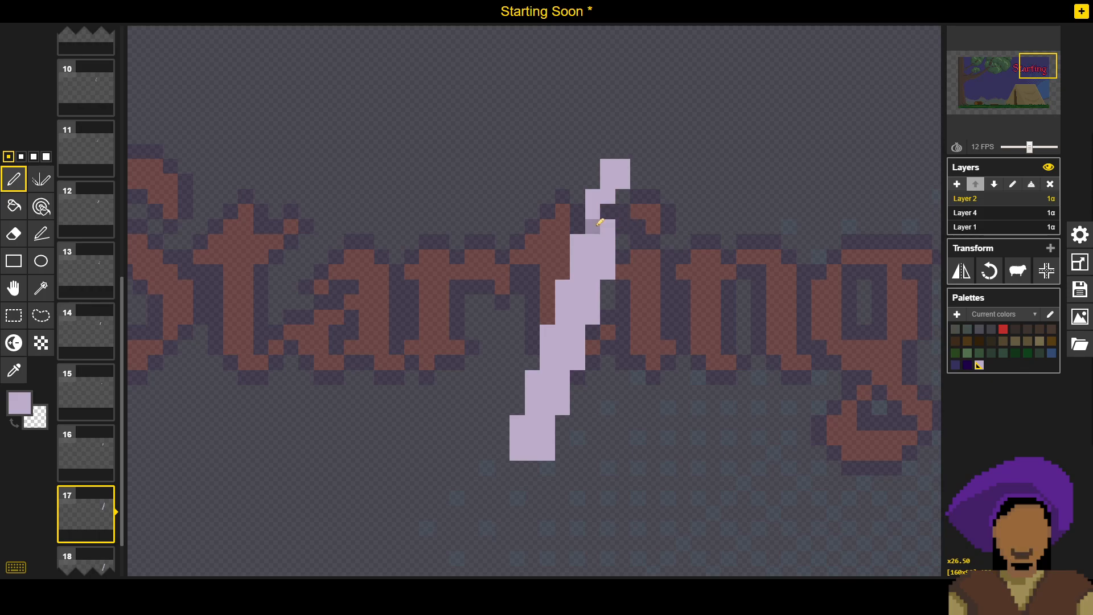
drag(596, 196, 613, 175)
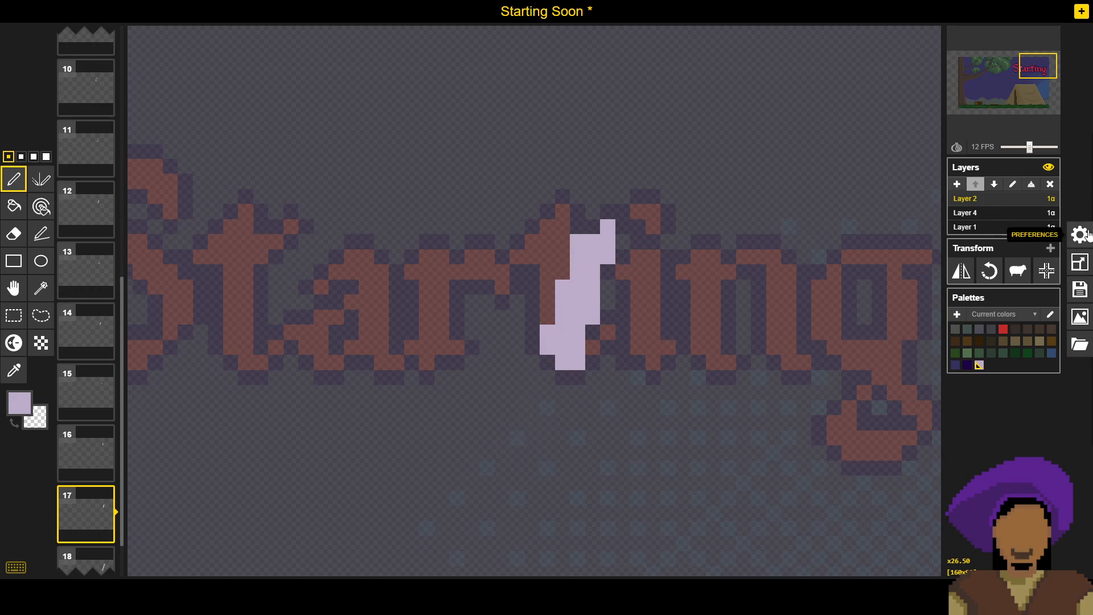
scroll(630, 366, up, 3)
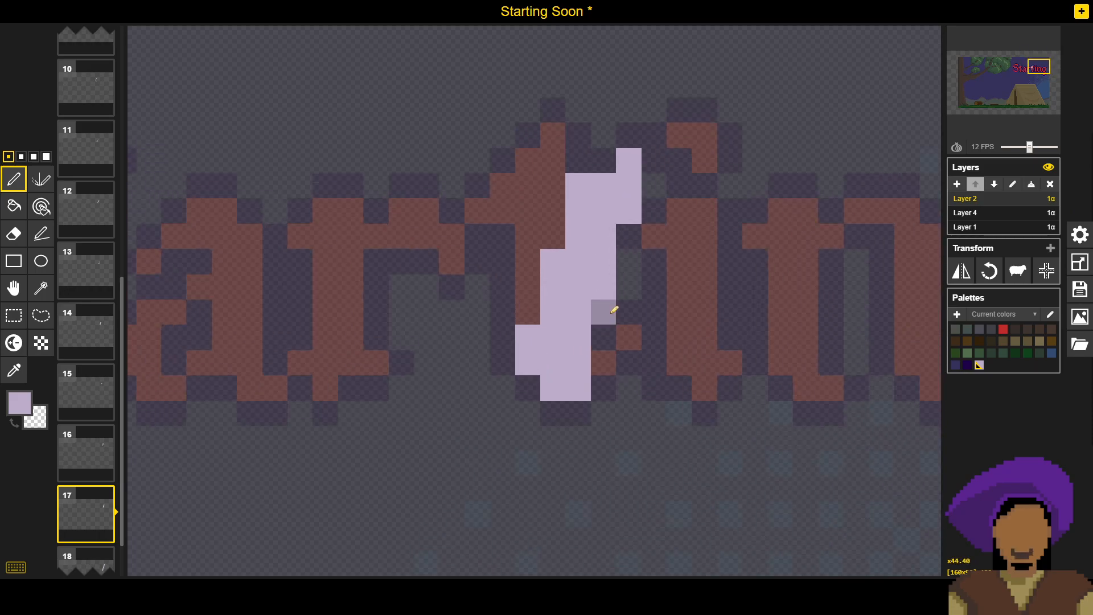
mouse_move(596, 333)
mouse_down()
mouse_move(638, 306)
mouse_move(618, 305)
mouse_move(621, 263)
mouse_move(610, 279)
mouse_move(610, 259)
mouse_move(633, 170)
mouse_up()
click(629, 161)
right_click(629, 185)
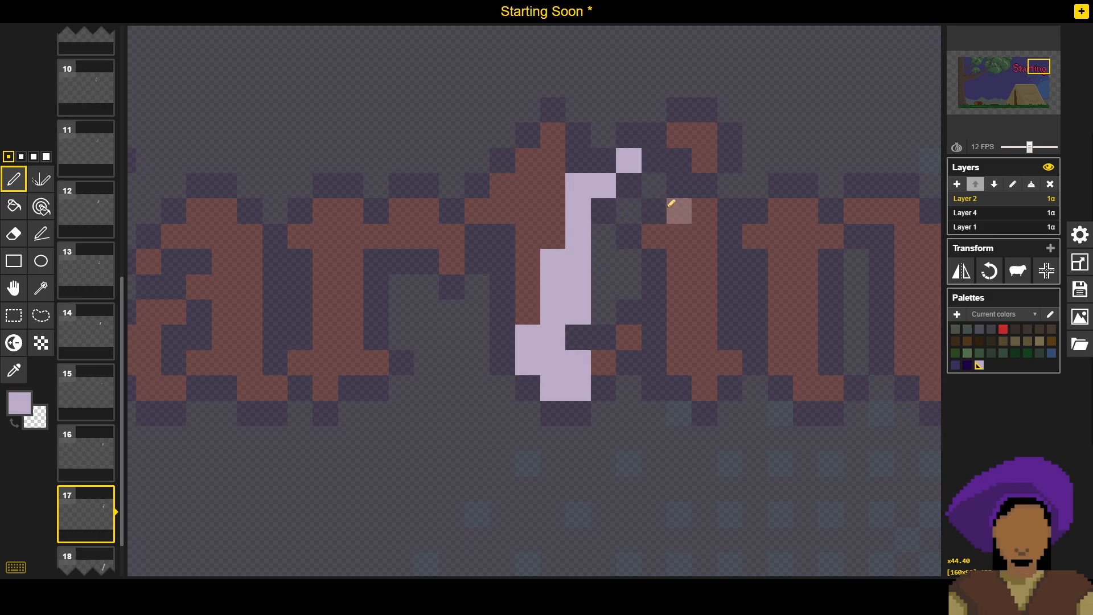
Step: Compare frame 17 with Layer 4, erase the Layer 2 stripe pixels over the second "t" outline, and save the sprite
click(993, 216)
click(994, 198)
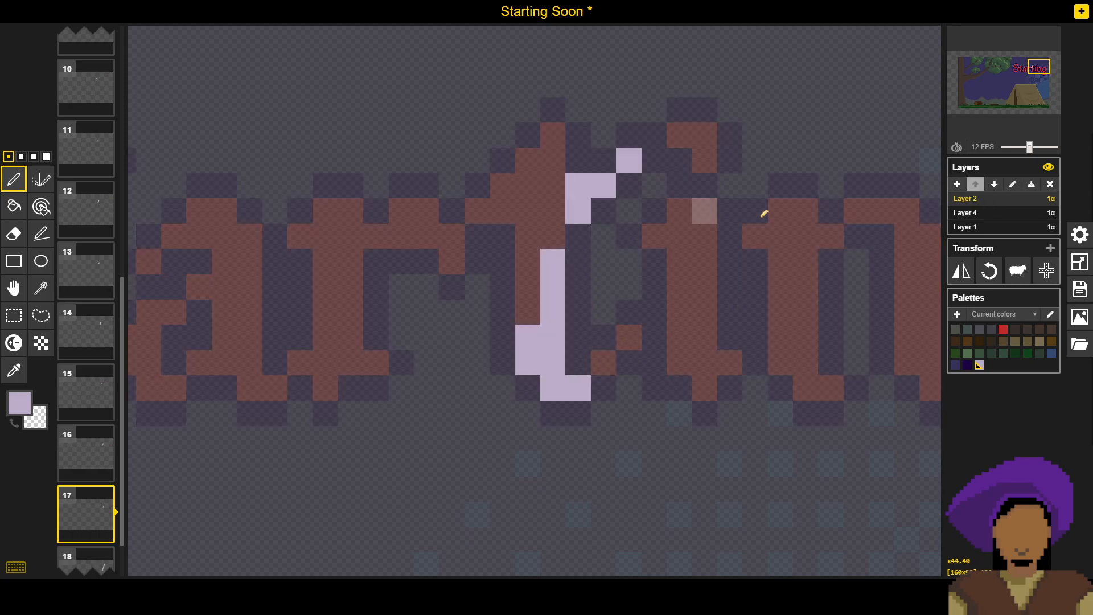
click(993, 212)
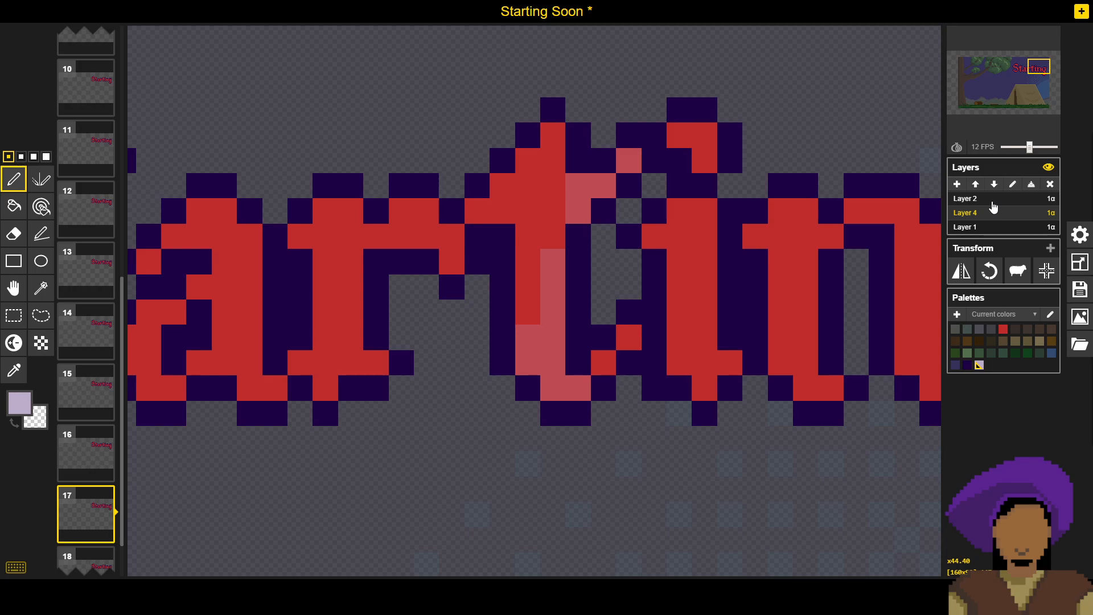
click(993, 202)
scroll(692, 227, down, 2)
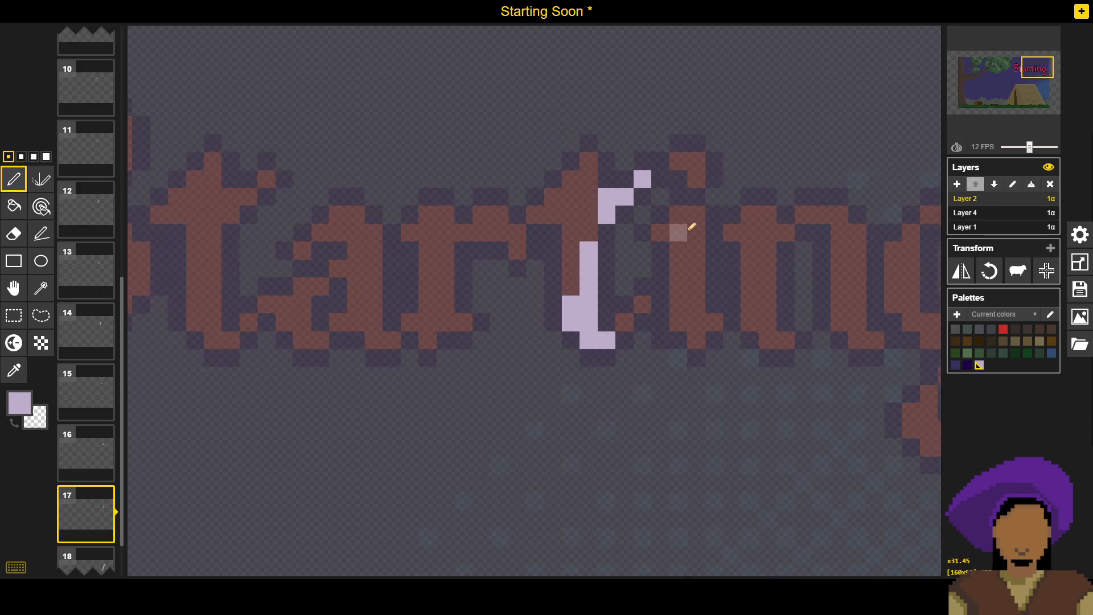
click(1080, 290)
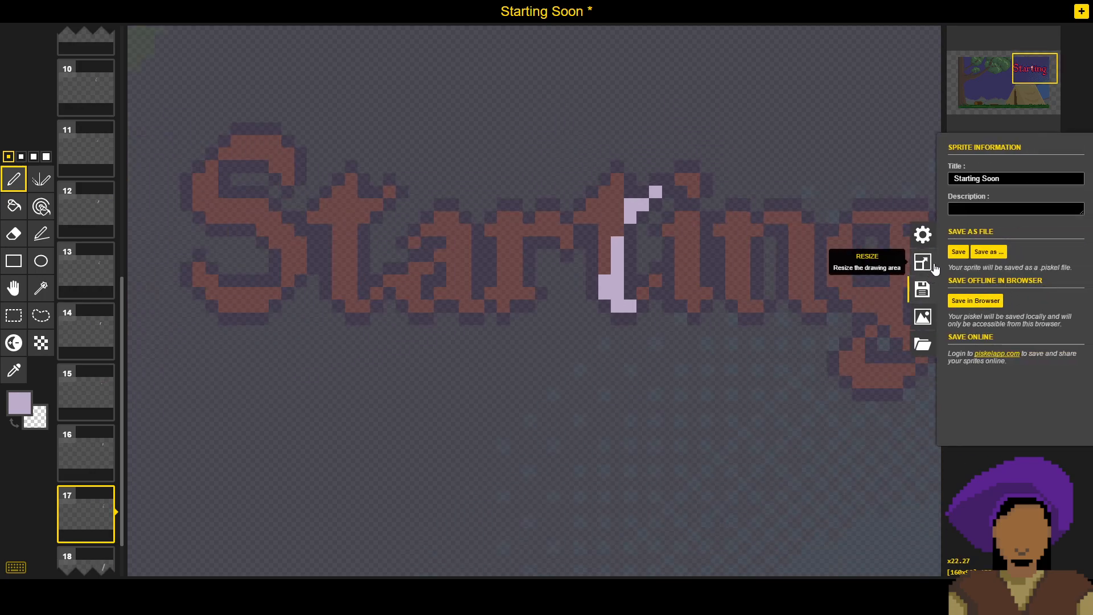
click(961, 250)
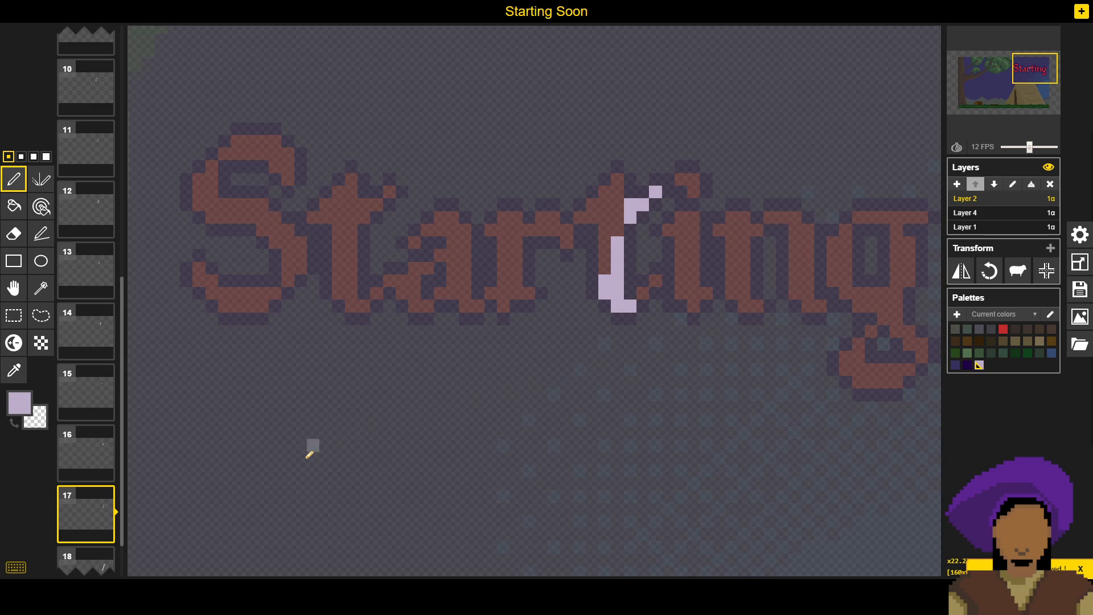
Step: On frame 18, move the full lilac stripe 3 pixels right onto the "i"
scroll(102, 510, down, 1)
click(100, 514)
key(h)
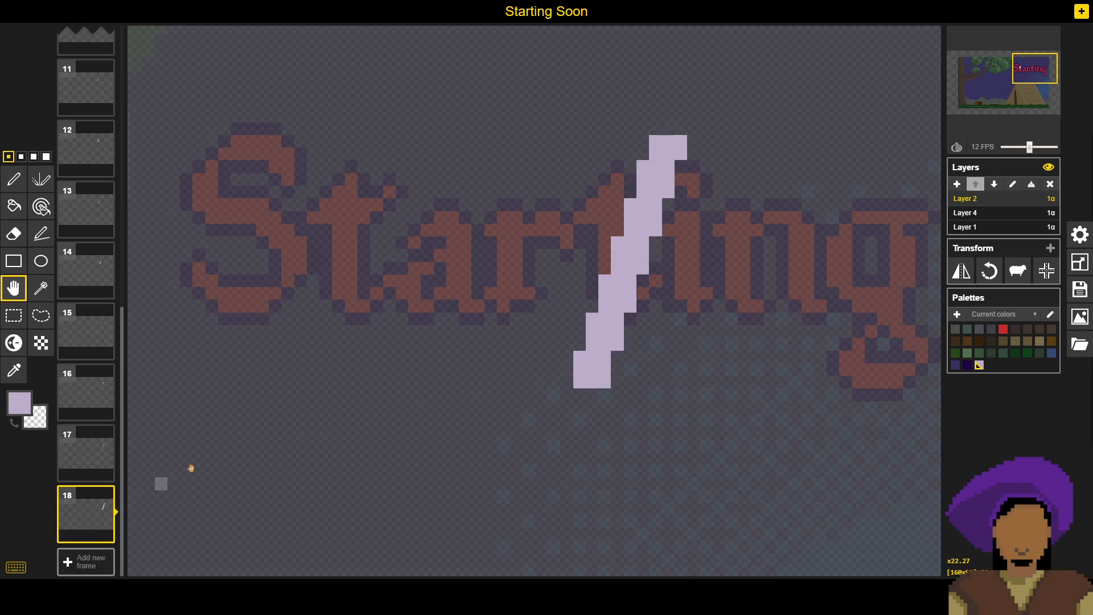
drag(656, 197, 689, 193)
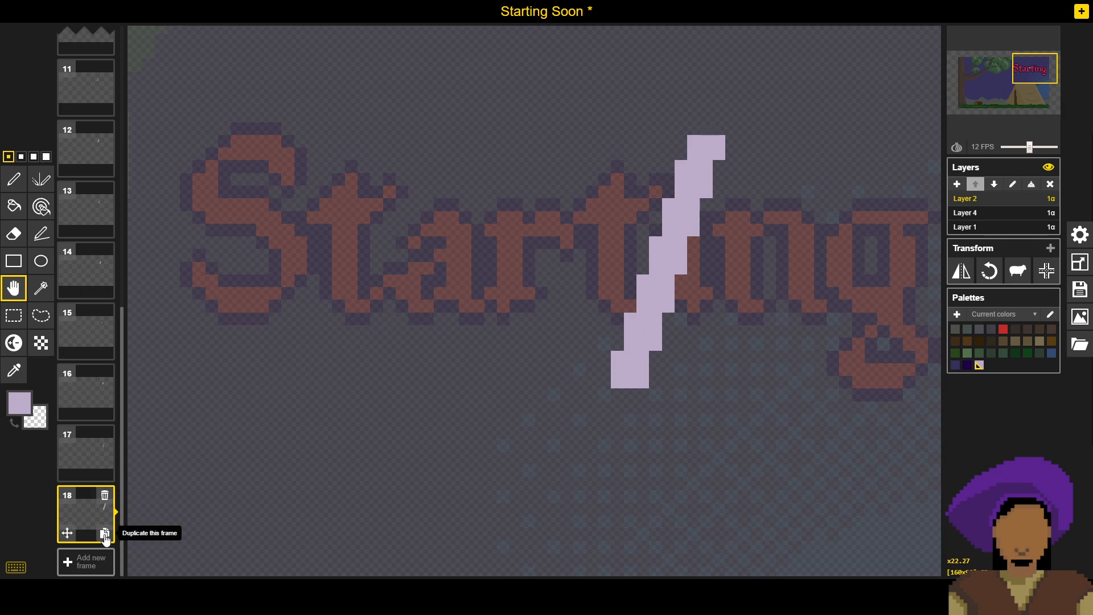
Step: Duplicate frame 18 and, on frame 18, erase the lilac stripe above the "i" with the Pen tool's eraser
click(105, 533)
click(91, 520)
click(14, 179)
scroll(743, 151, up, 2)
scroll(743, 151, up, 1)
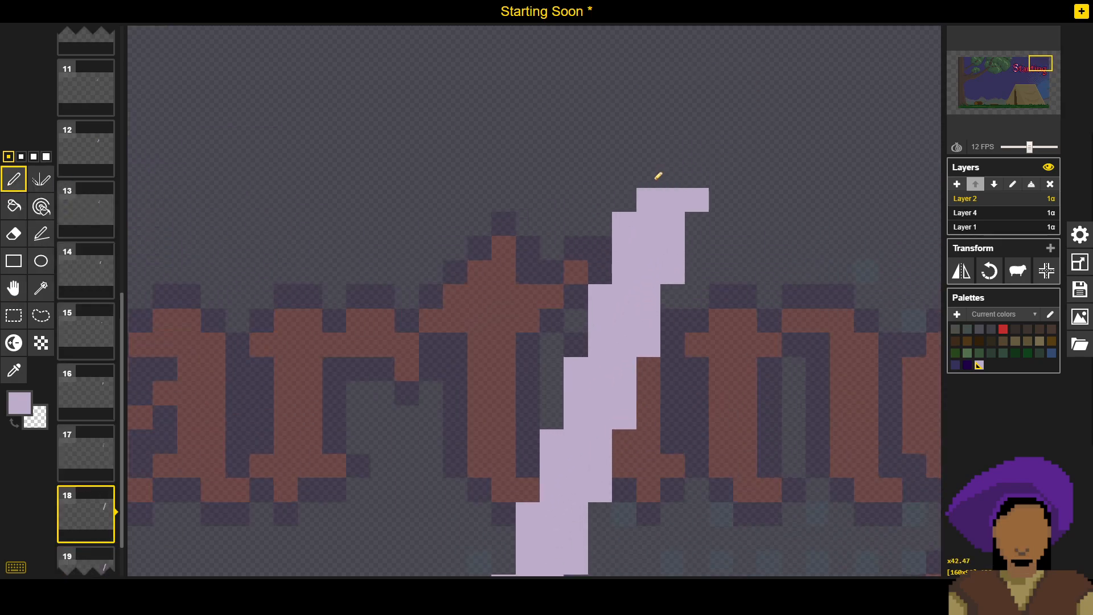
mouse_move(707, 187)
mouse_down()
mouse_move(650, 207)
mouse_move(629, 224)
mouse_up()
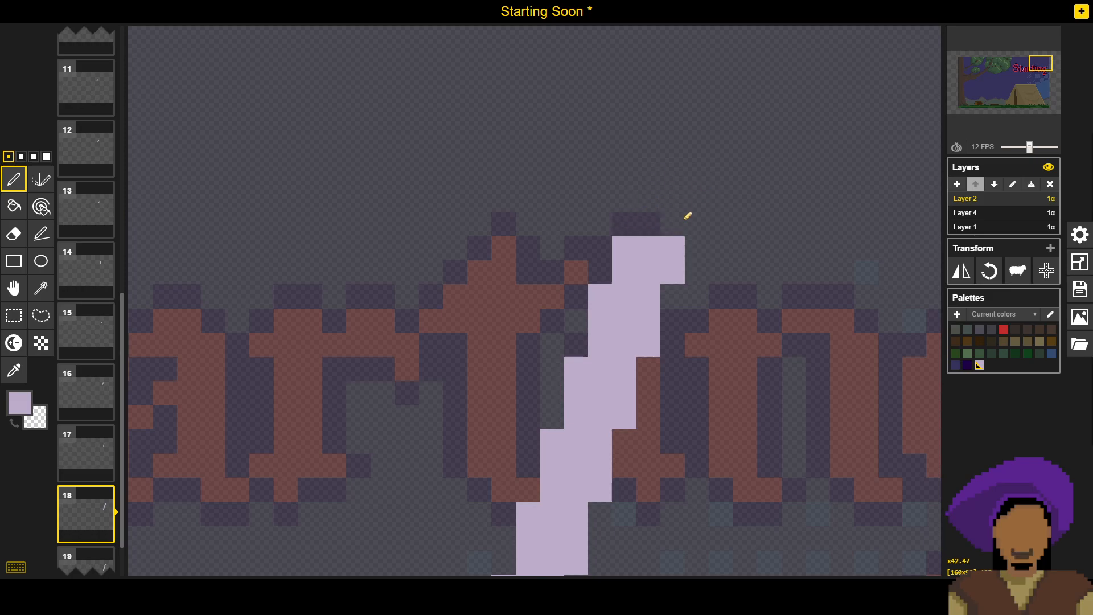
Step: Erase frame 18's stripe over the outline around the "i" dot and in the gap between dot and stem
drag(689, 239, 681, 254)
mouse_move(615, 271)
mouse_down()
mouse_move(623, 274)
mouse_move(610, 300)
mouse_up()
right_click(604, 338)
right_click(622, 297)
right_click(650, 298)
Step: Erase the part of frame 18's stripe that extends below the lettering
drag(677, 315, 675, 73)
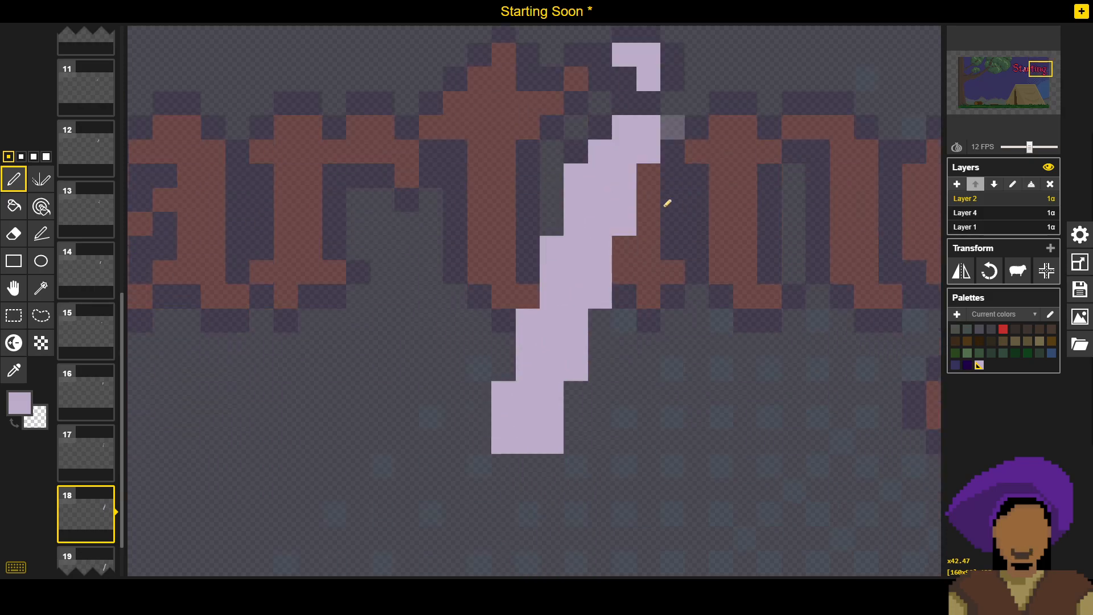
mouse_move(529, 298)
mouse_down()
mouse_move(585, 287)
mouse_move(576, 341)
mouse_move(531, 327)
mouse_move(518, 389)
mouse_move(500, 349)
mouse_up()
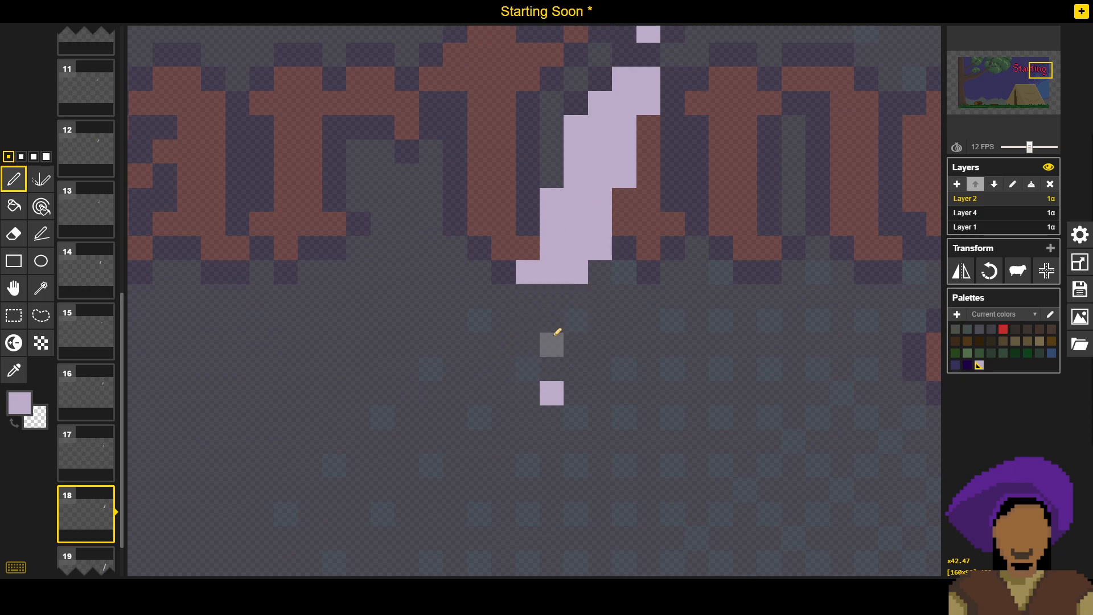
right_click(552, 393)
right_click(535, 280)
Step: Erase frame 18's stripe along the lettering's lower outline and in the gap between the second "t" and the "i"
mouse_move(537, 286)
mouse_down()
mouse_move(578, 262)
mouse_move(573, 244)
mouse_move(598, 247)
mouse_move(565, 254)
mouse_move(580, 410)
mouse_up()
right_click(562, 257)
right_click(581, 229)
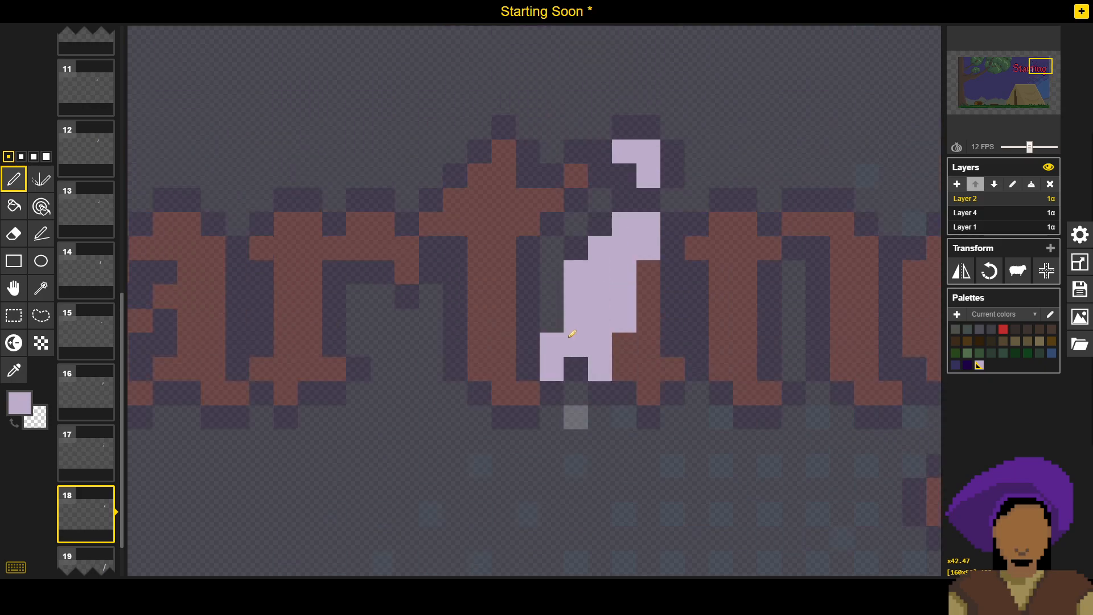
right_click(555, 338)
right_click(582, 344)
click(577, 345)
mouse_move(578, 321)
mouse_down()
mouse_move(567, 270)
mouse_move(611, 236)
mouse_move(602, 288)
mouse_up()
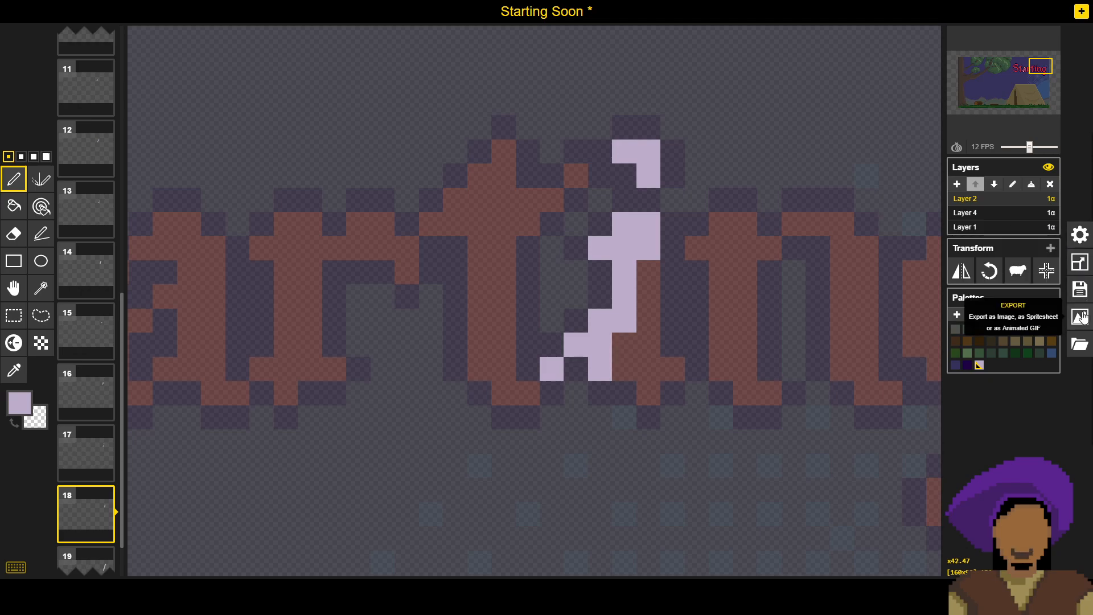
Step: Compare frame 18 with Layer 4, erase the Layer 2 stripe pixels over the "i" outline, and save the sprite
click(1016, 212)
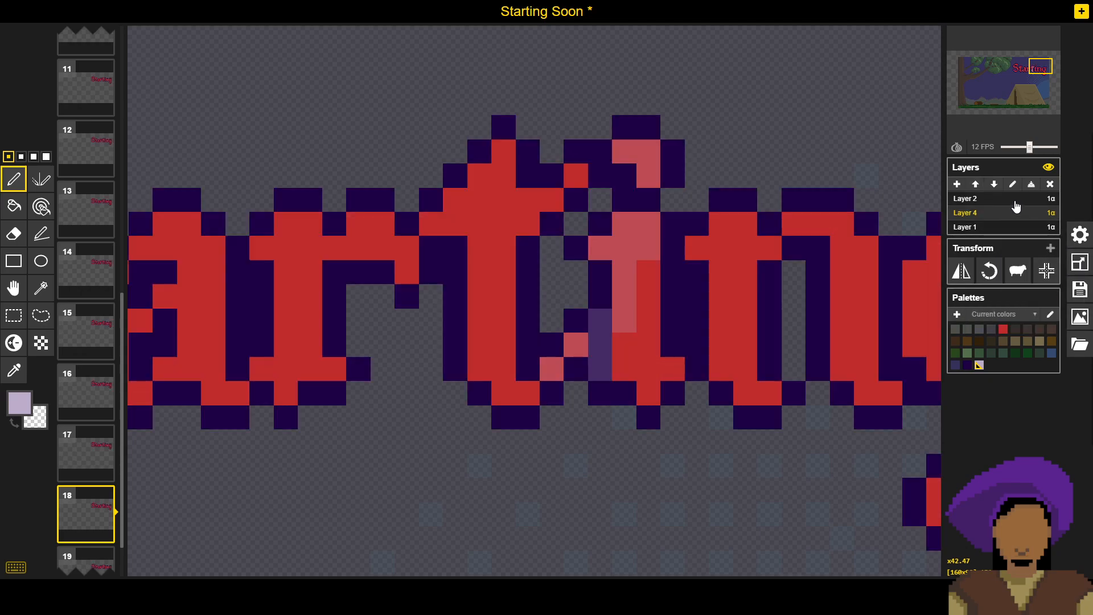
click(1016, 201)
drag(599, 319, 607, 370)
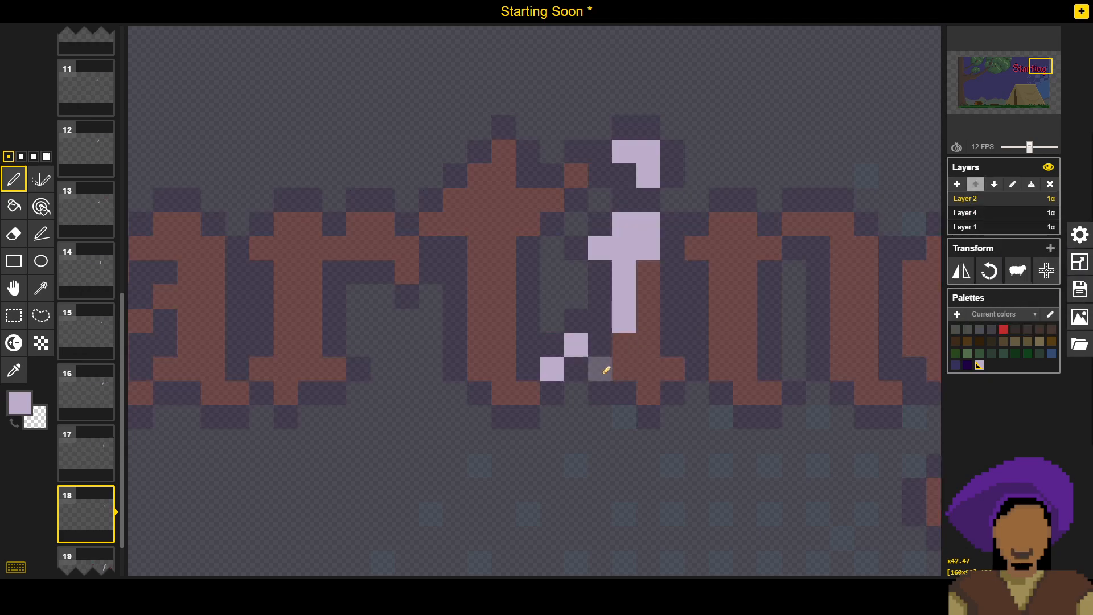
click(1020, 214)
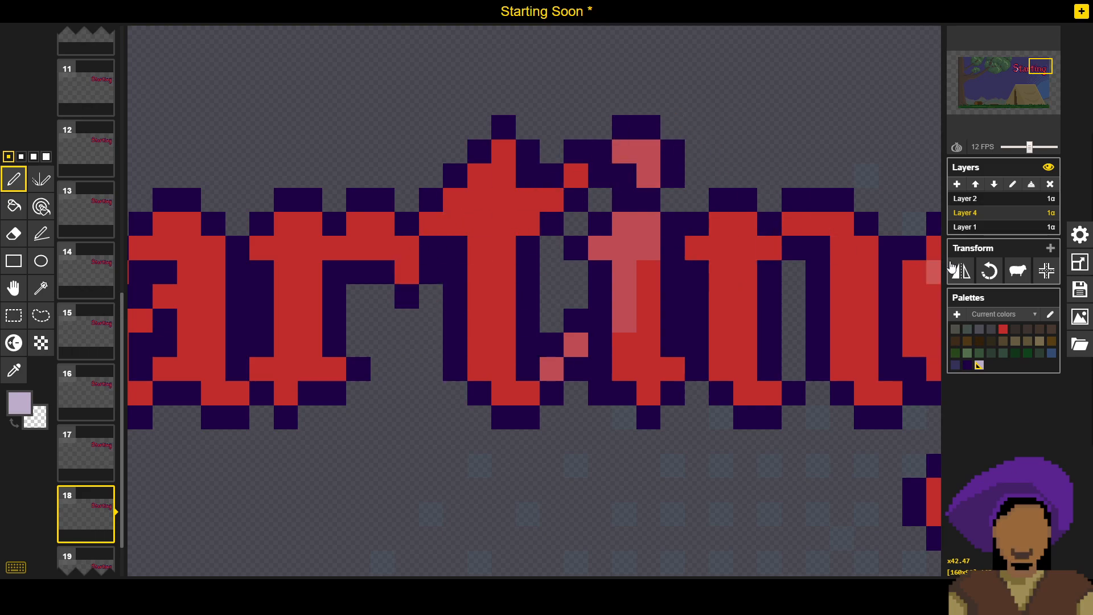
click(1008, 206)
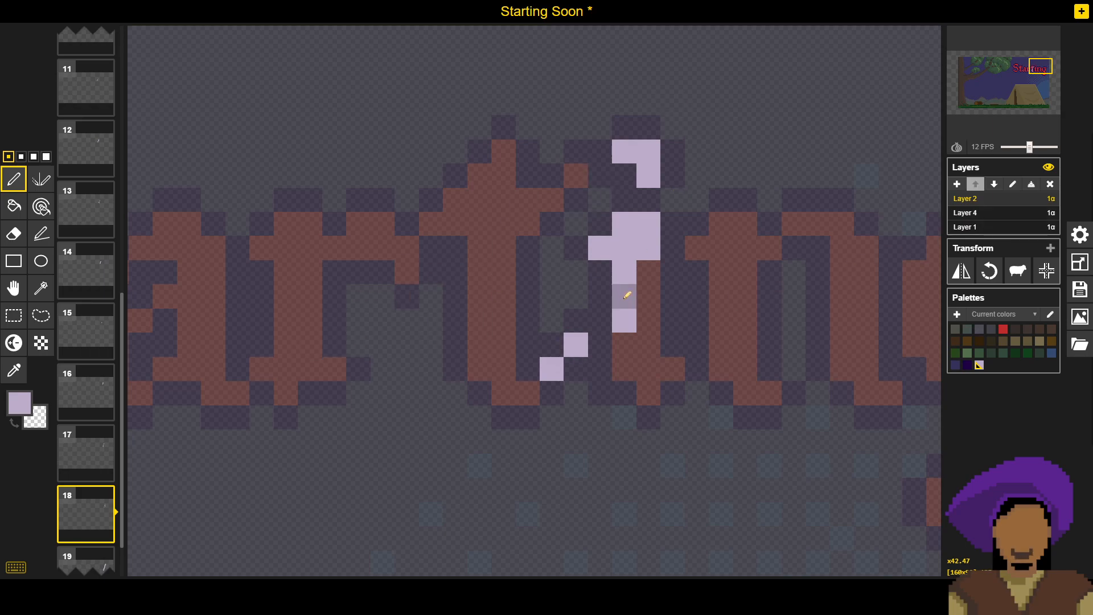
click(1080, 291)
click(957, 253)
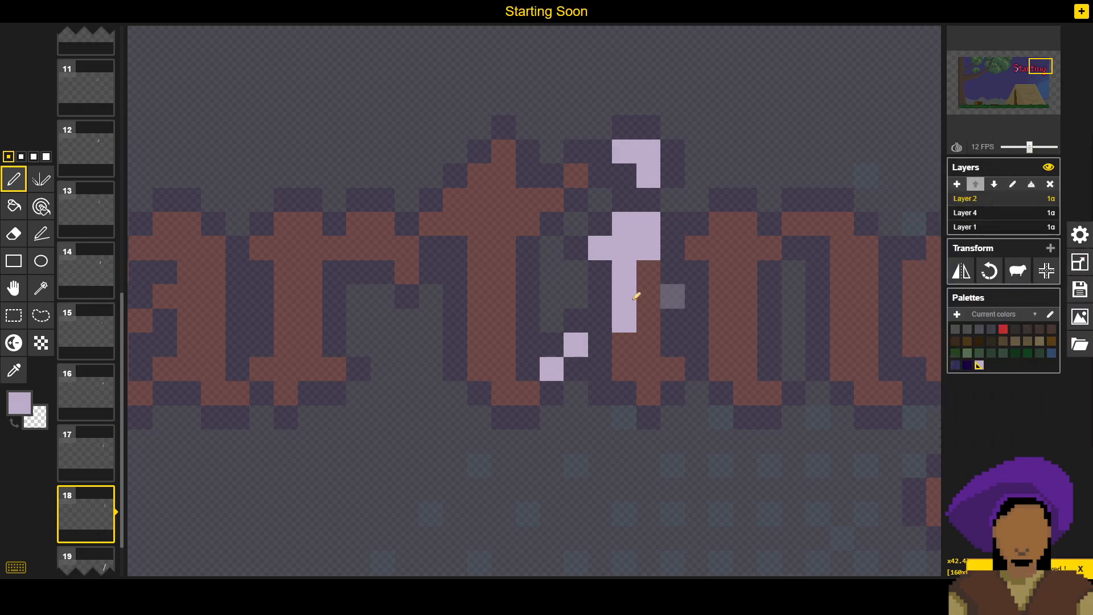
Step: On frame 19, move the full lilac stripe 3 pixels right and duplicate the frame
scroll(672, 298, down, 3)
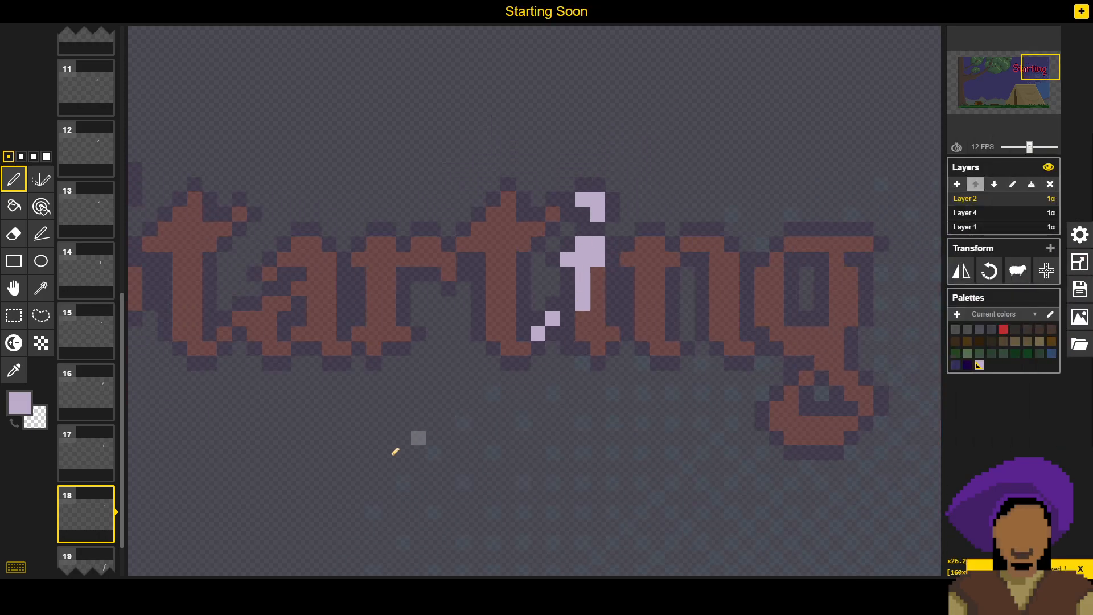
scroll(83, 513, down, 1)
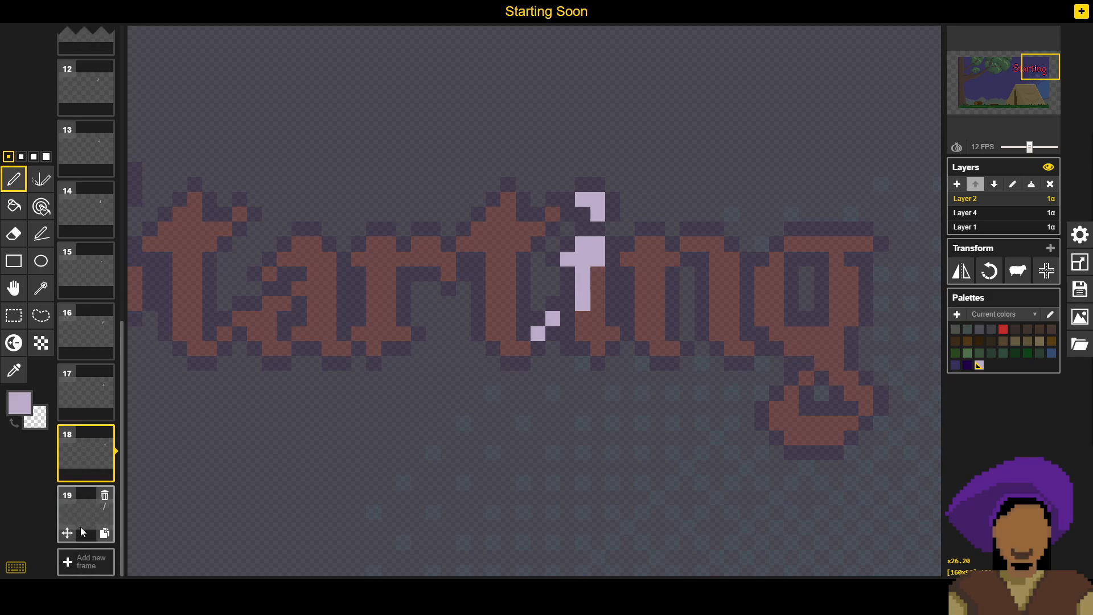
click(81, 529)
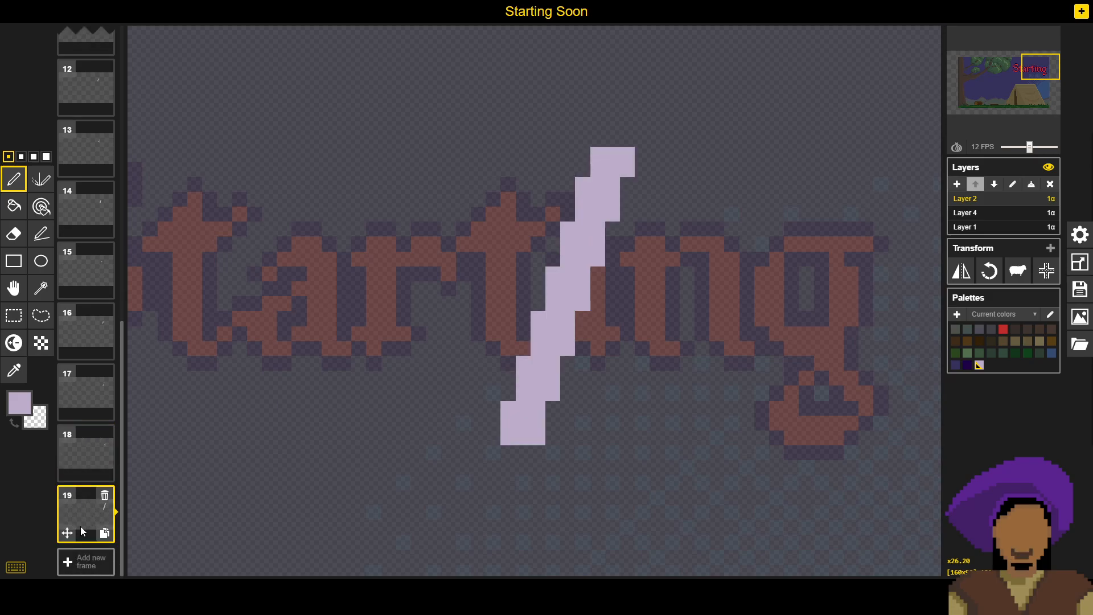
click(15, 293)
drag(615, 209, 658, 212)
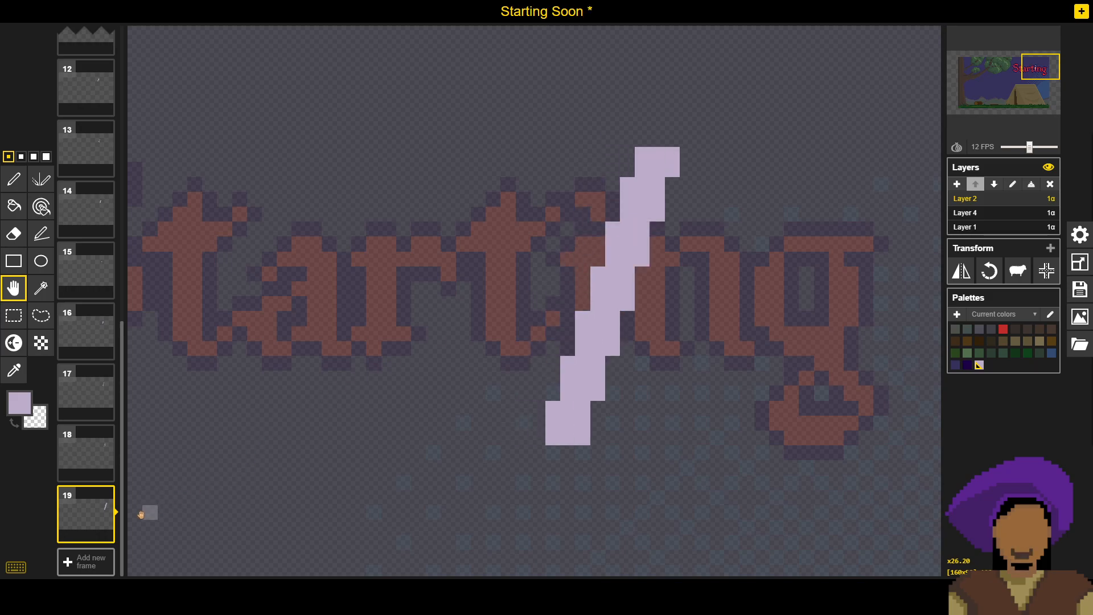
click(104, 533)
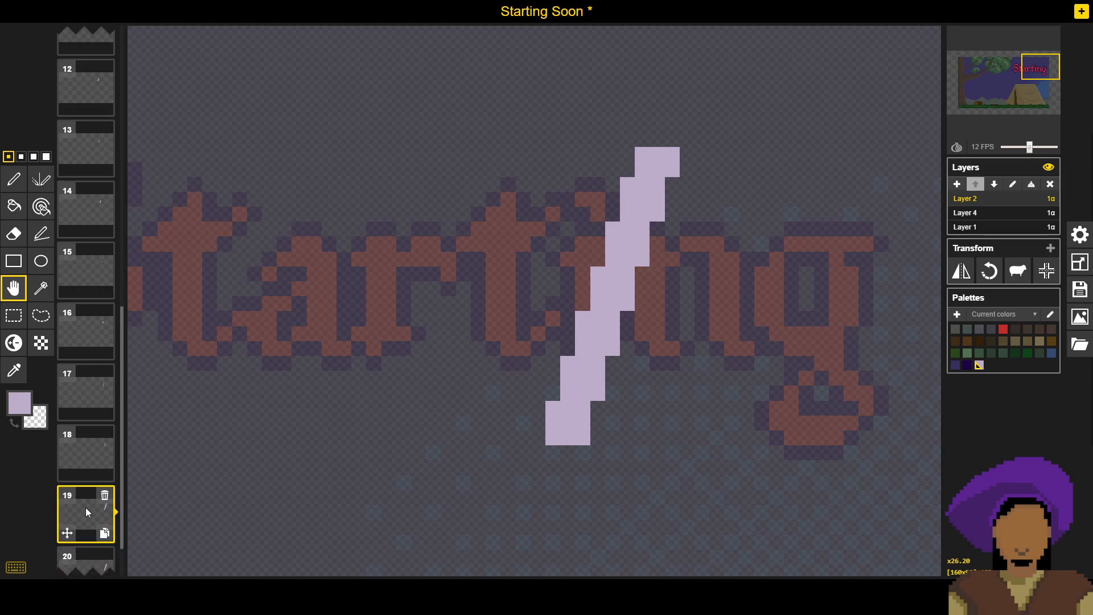
Step: Erase frame 19's stripe above and below the lettering with the Pen tool's eraser
click(14, 179)
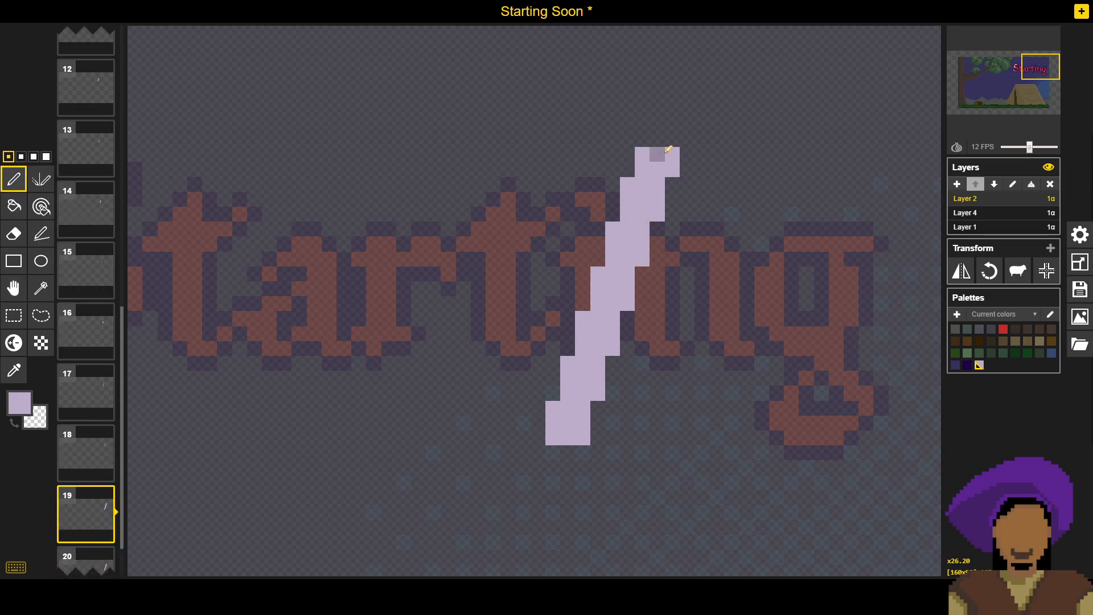
key(ctrl+z)
key(ctrl+z)
mouse_move(629, 182)
mouse_down()
mouse_move(653, 185)
mouse_move(649, 198)
mouse_up()
click(582, 422)
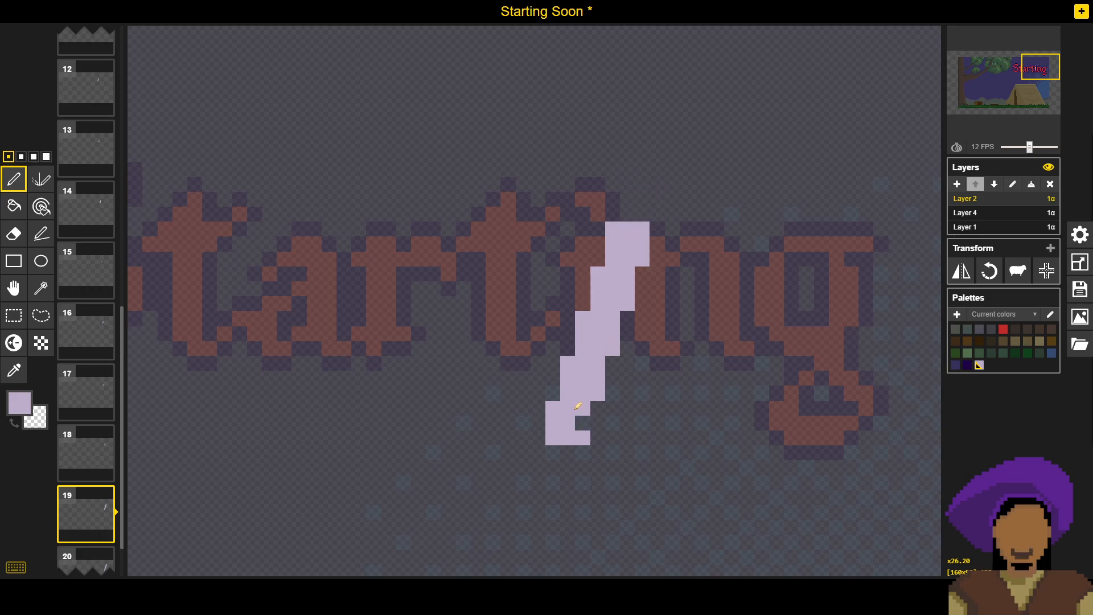
drag(568, 408, 576, 361)
mouse_move(557, 437)
mouse_down()
mouse_move(552, 402)
mouse_move(581, 463)
mouse_move(595, 374)
mouse_up()
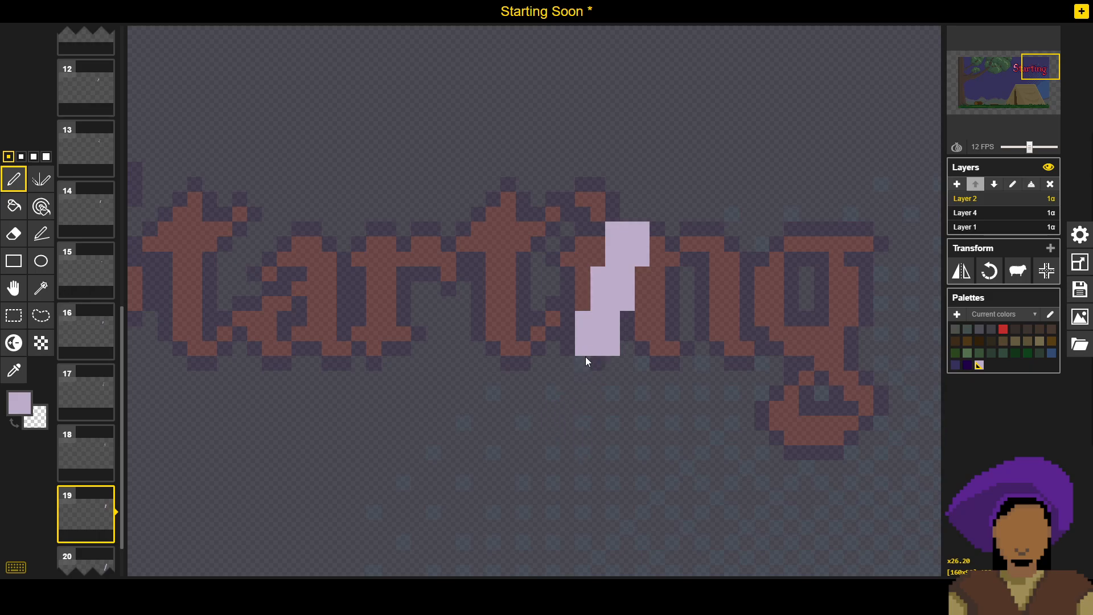
Step: Erase frame 19's stripe pixels over the outline beneath the "i" and along the left side of the "n" stem
right_click(611, 349)
right_click(614, 335)
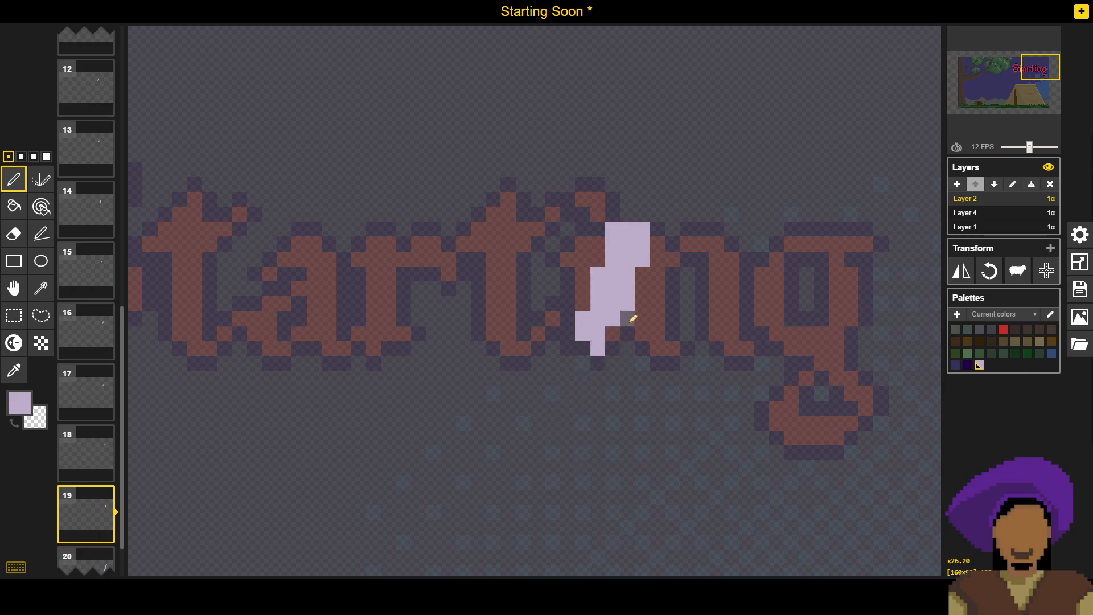
right_click(628, 304)
scroll(652, 281, up, 2)
right_click(618, 273)
right_click(625, 239)
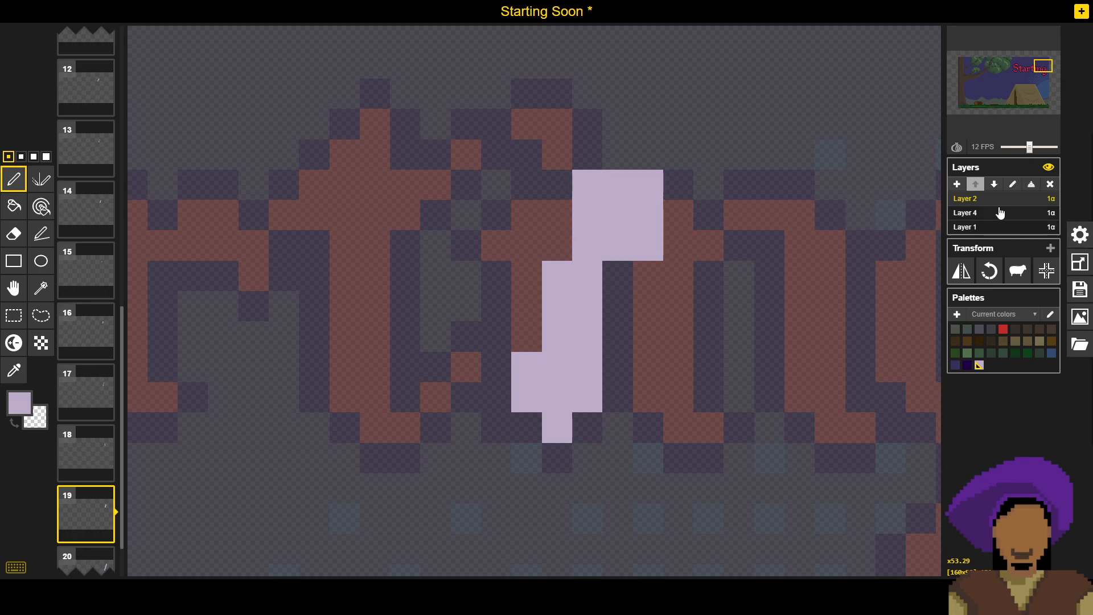
Step: Check Layer 4, then erase frame 19's Layer 2 stripe over the "n" top outline and the gap beside it
click(1000, 214)
click(1002, 199)
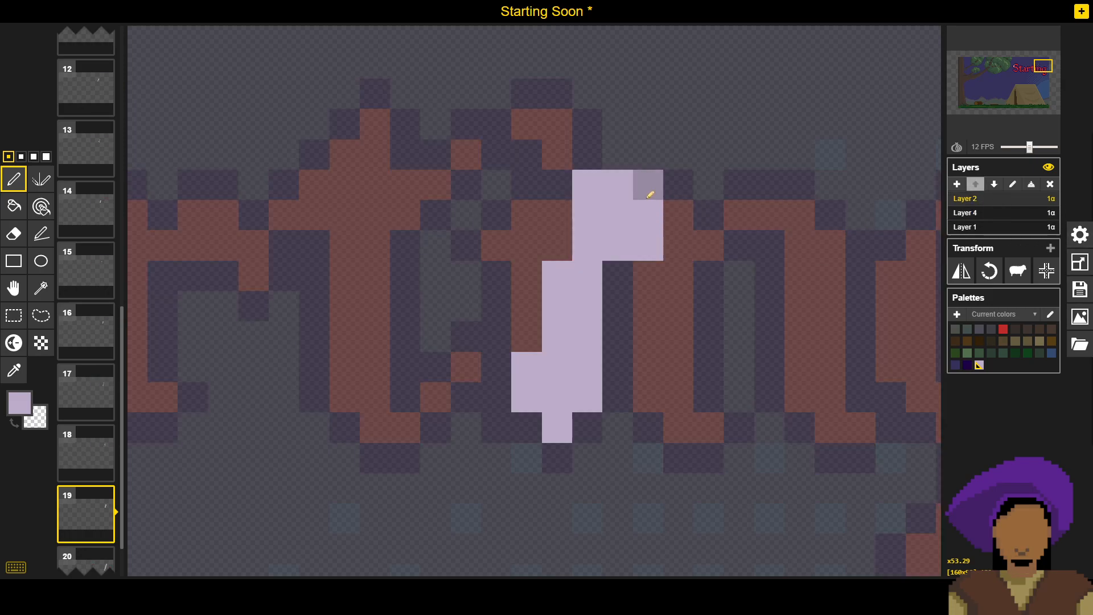
right_click(619, 215)
right_click(621, 188)
right_click(587, 185)
right_click(639, 179)
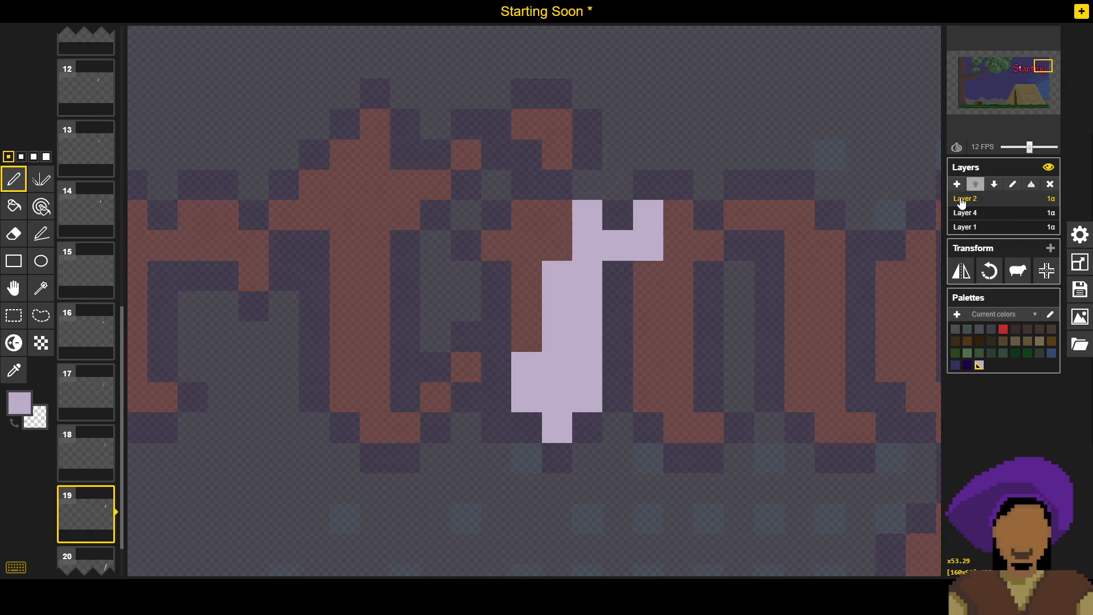
Step: Compare frame 19 with Layer 4, erase the Layer 2 stripe column over the "i" stem's right outline, and save the sprite
click(984, 215)
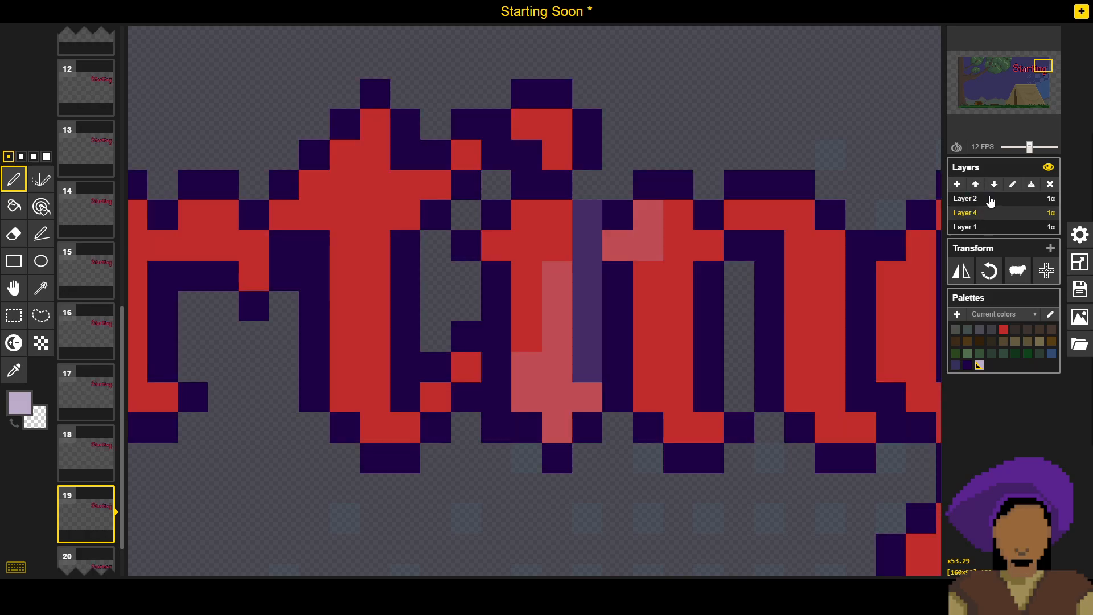
click(991, 202)
right_click(588, 214)
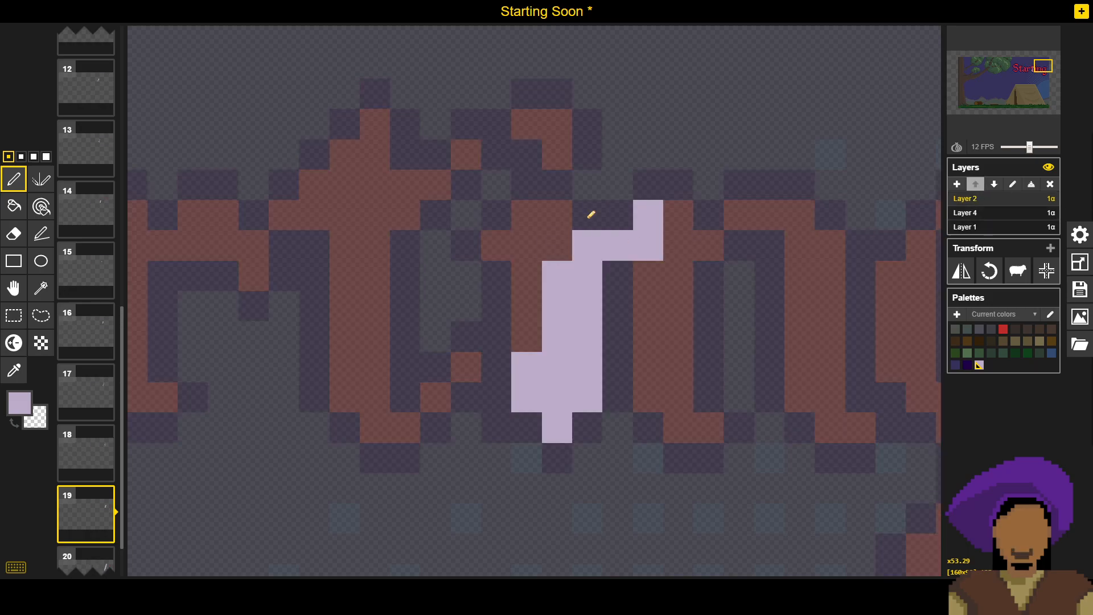
right_click(590, 245)
right_click(590, 276)
right_click(591, 308)
right_click(591, 336)
right_click(591, 367)
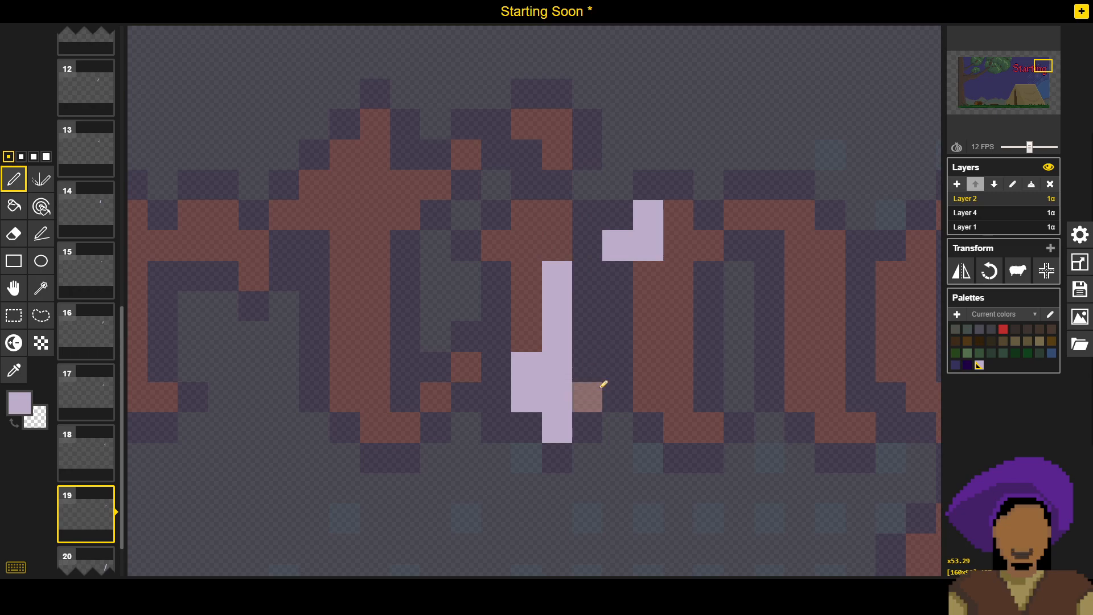
click(1080, 289)
click(959, 255)
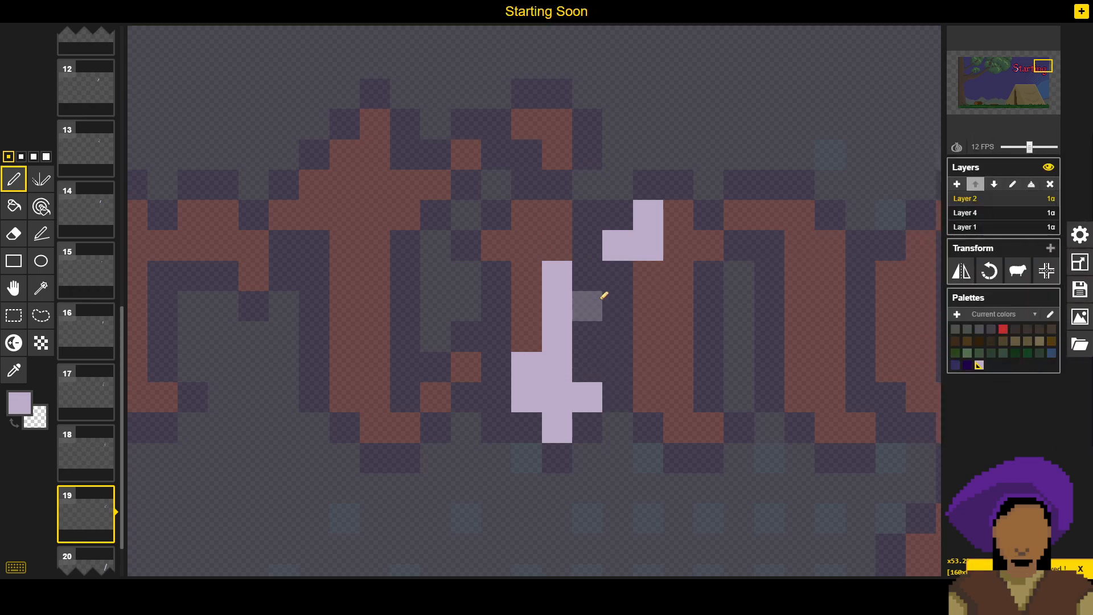
Step: Examine frame 19's shine at a wider view against the Layer 4 lettering and the Layer 1 background
scroll(602, 302, down, 3)
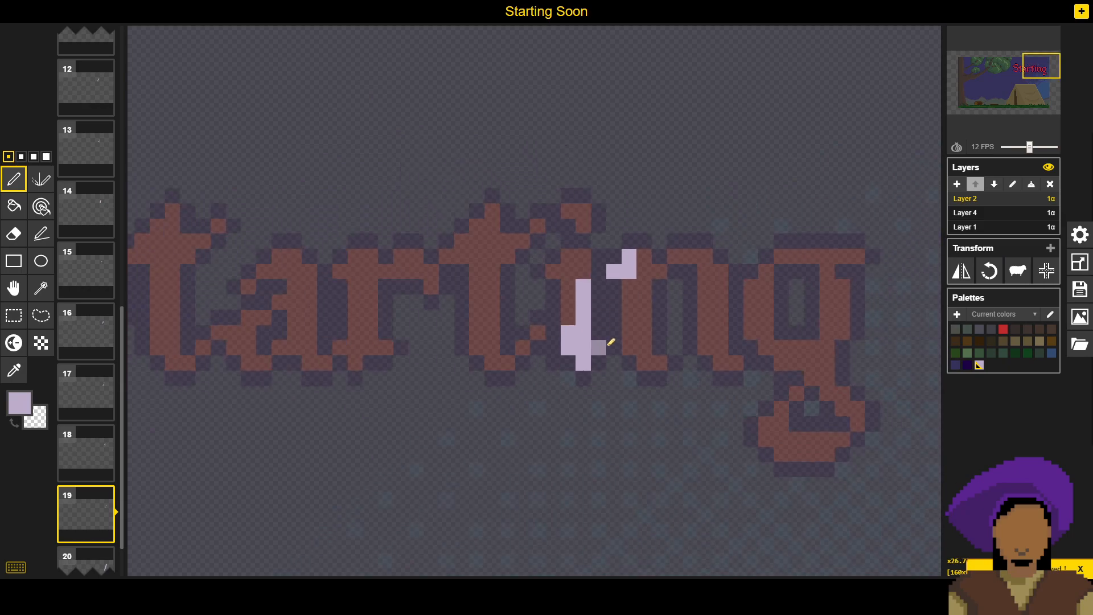
click(605, 343)
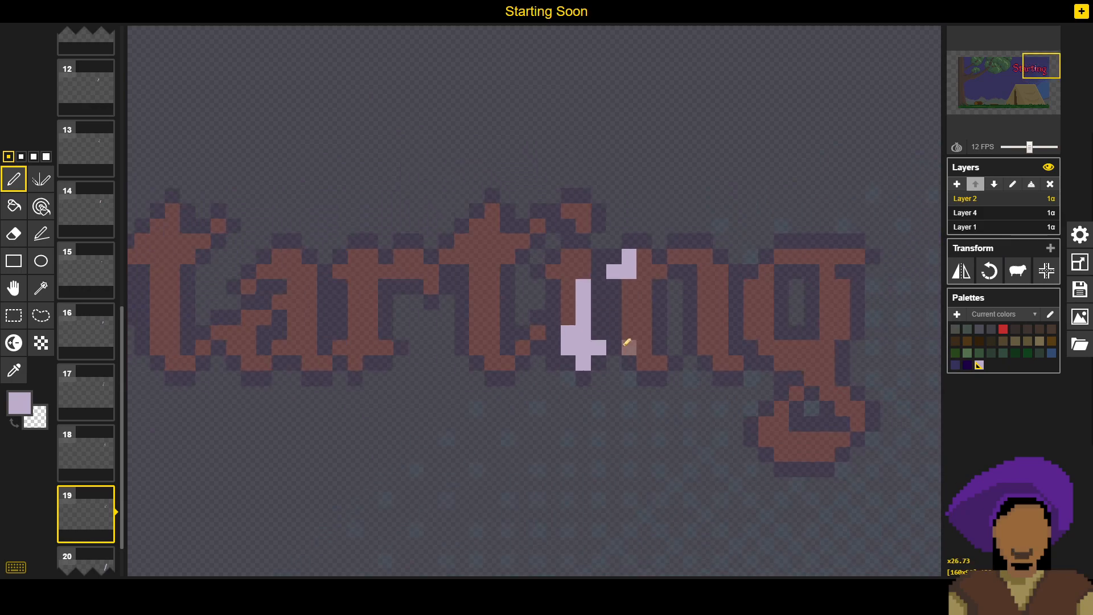
click(997, 213)
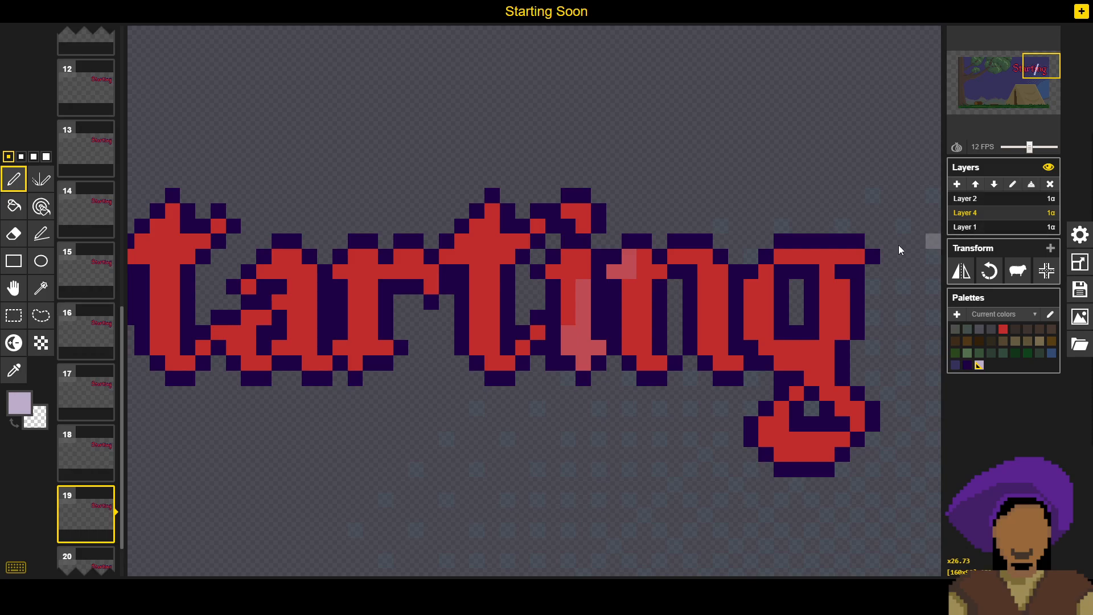
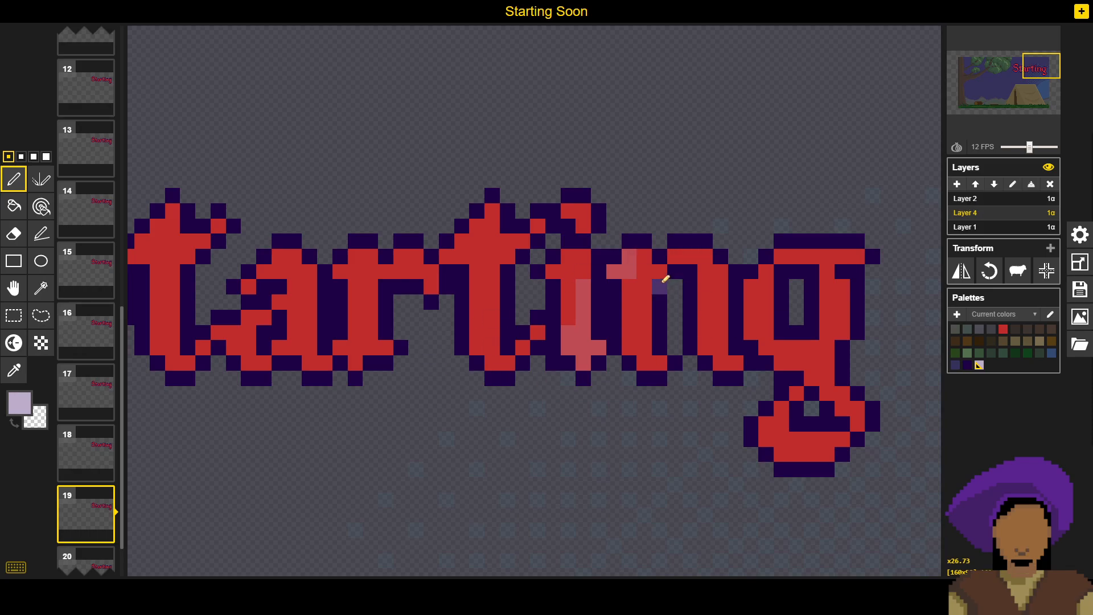
scroll(649, 247, down, 5)
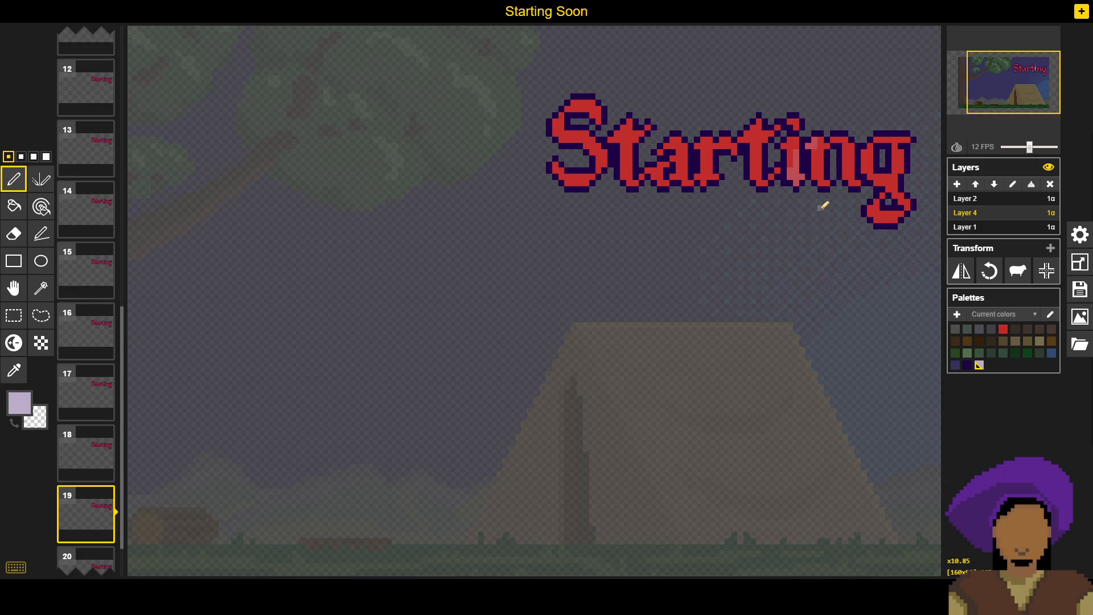
scroll(828, 206, up, 2)
drag(818, 209, 769, 277)
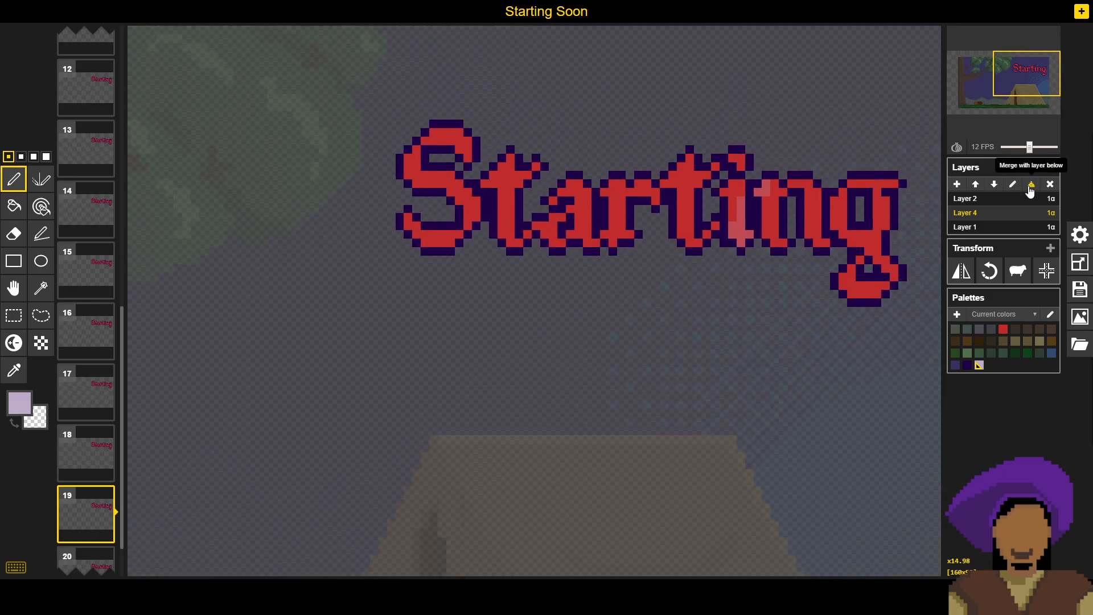
click(1001, 228)
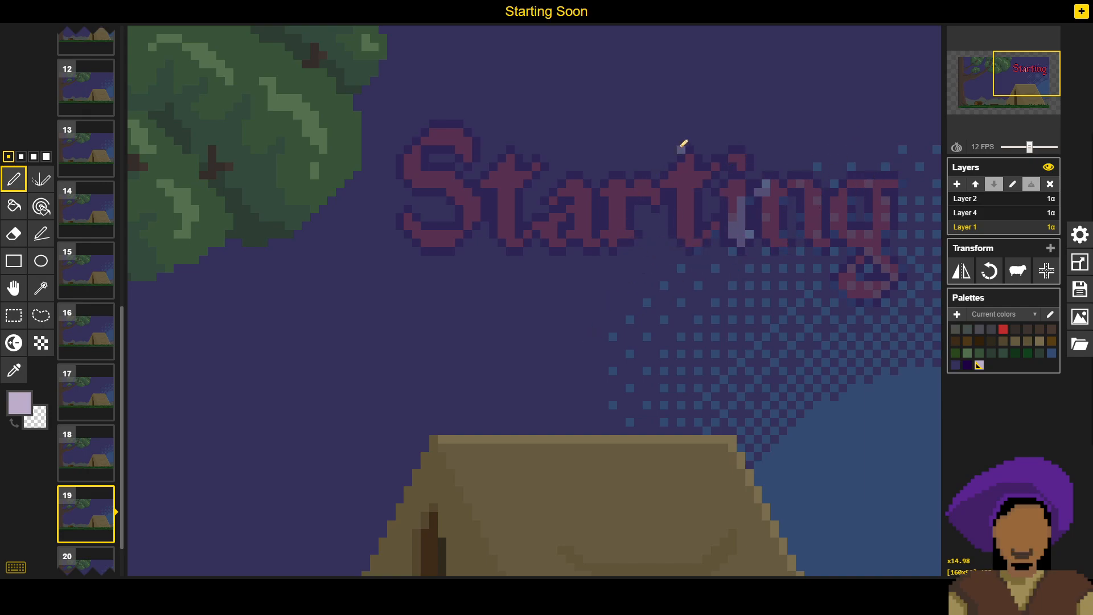
click(983, 215)
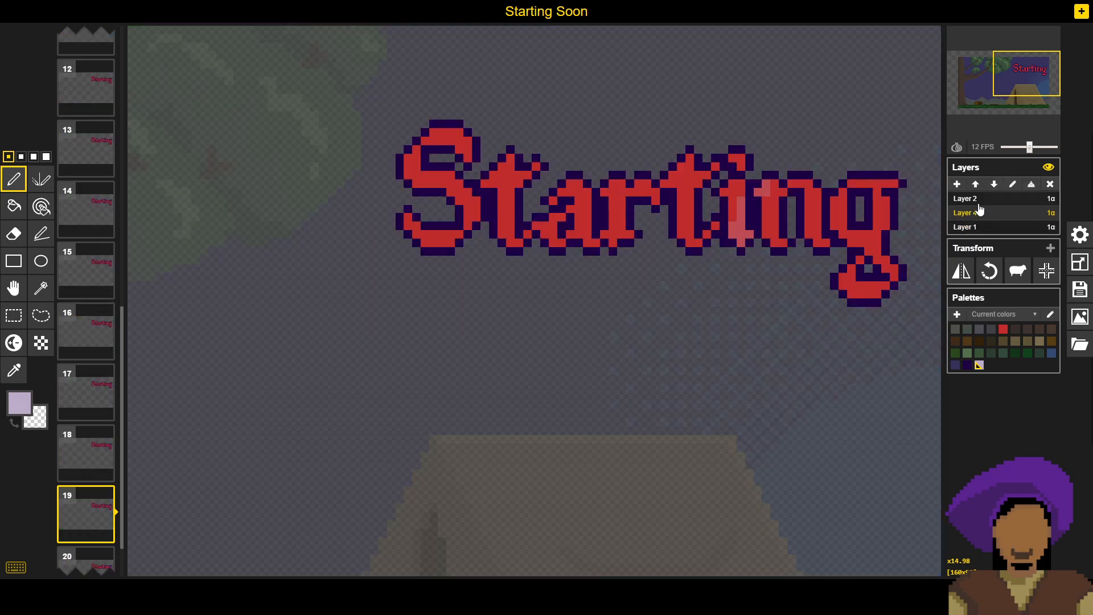
Step: On Layer 2 of frame 20, move the lilac stripe three pixels to the right and duplicate the frame
click(987, 200)
scroll(734, 208, up, 4)
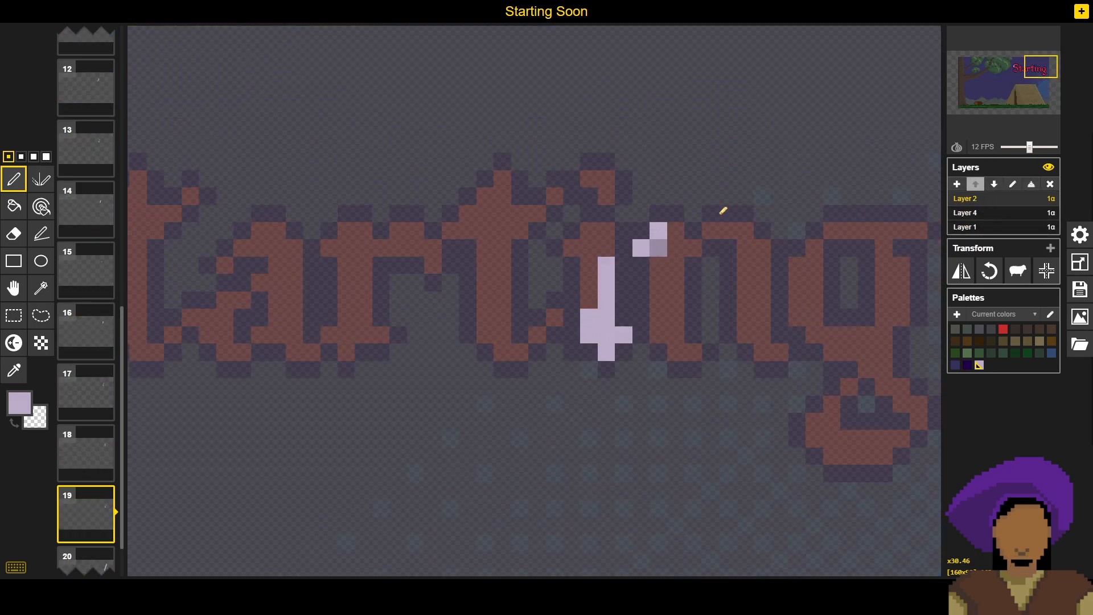
scroll(81, 501, down, 1)
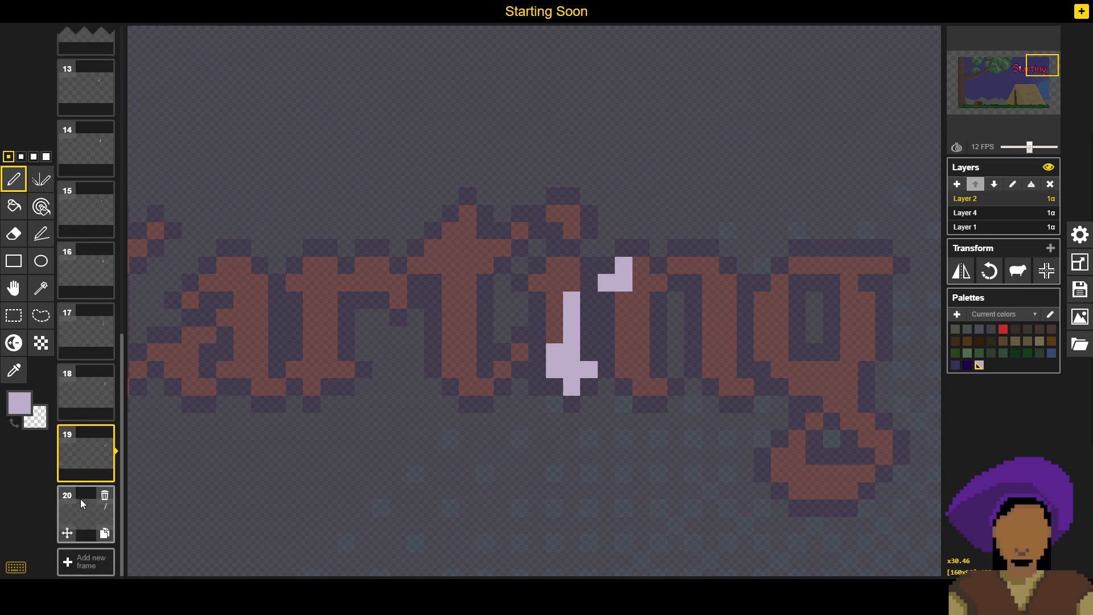
scroll(84, 504, up, 1)
scroll(91, 505, down, 1)
scroll(93, 507, up, 1)
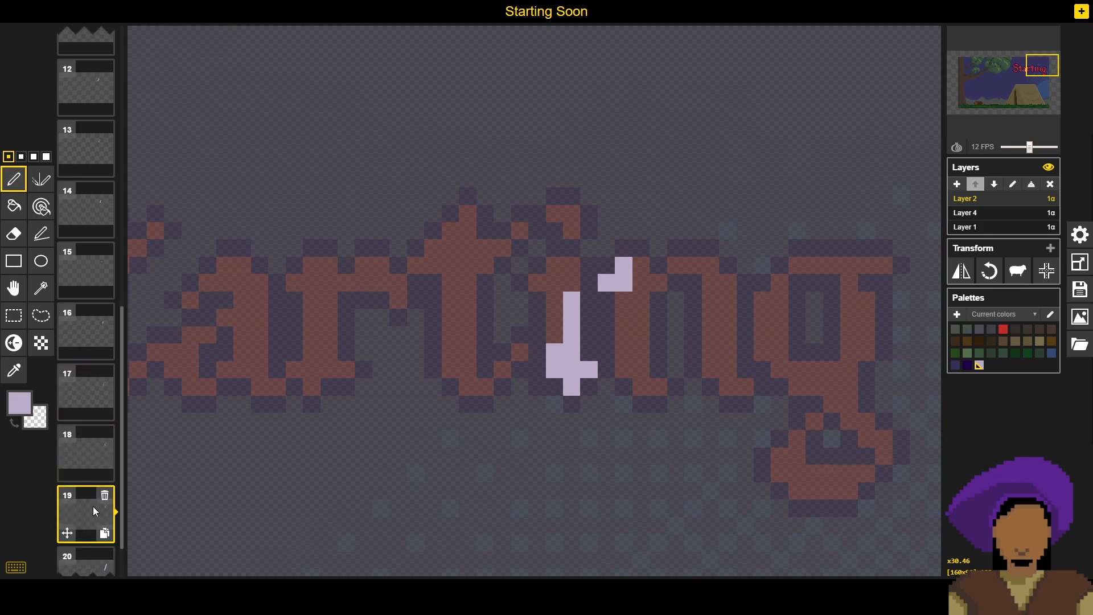
scroll(97, 518, down, 1)
scroll(90, 514, up, 1)
scroll(90, 514, down, 1)
scroll(90, 513, down, 1)
click(89, 524)
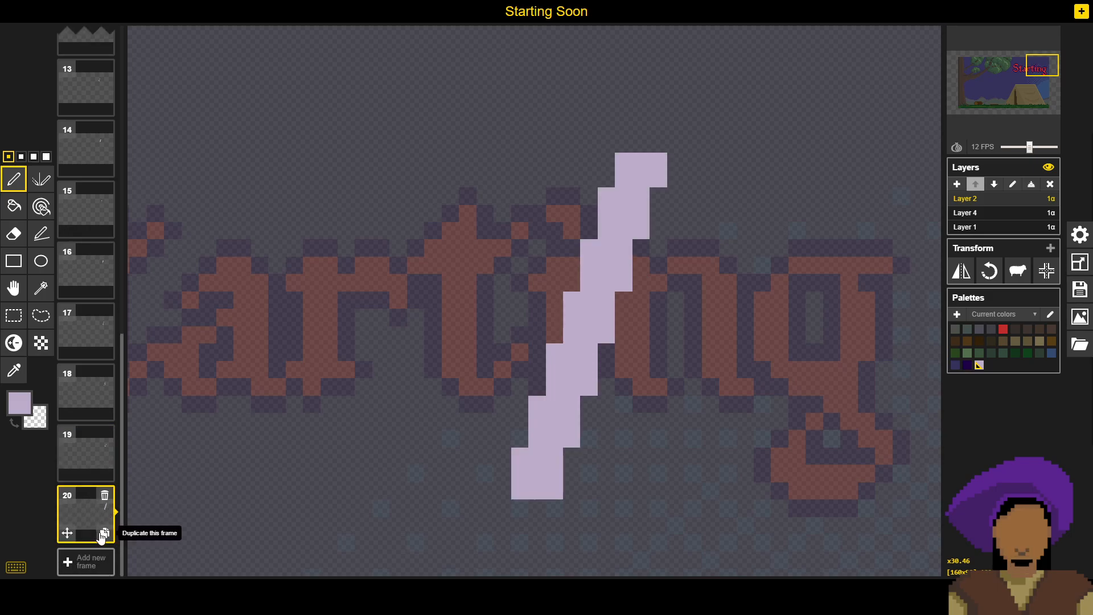
click(14, 287)
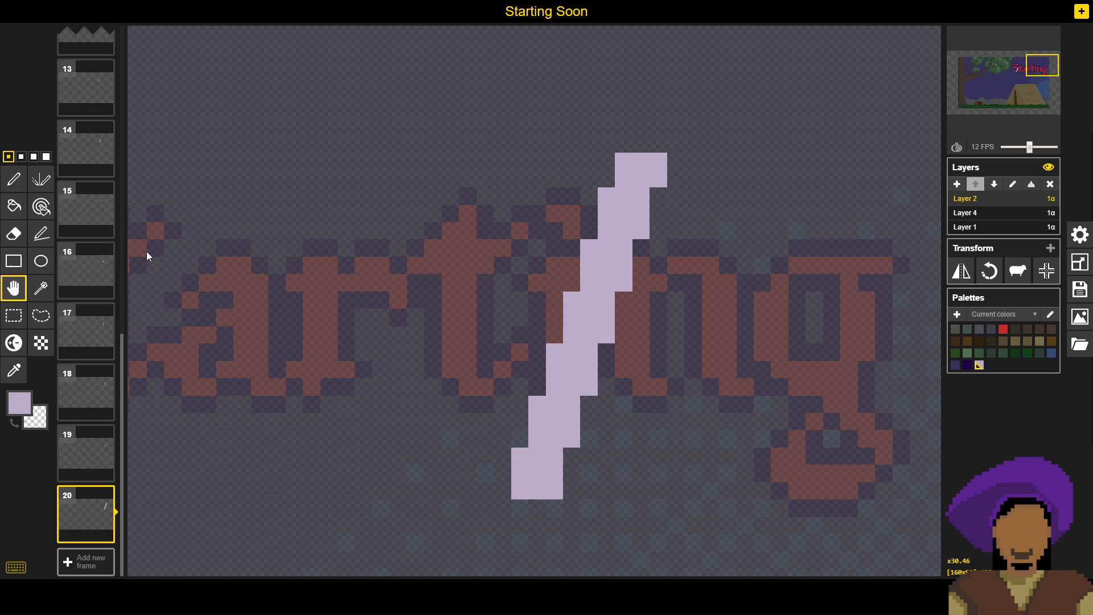
drag(626, 215, 671, 213)
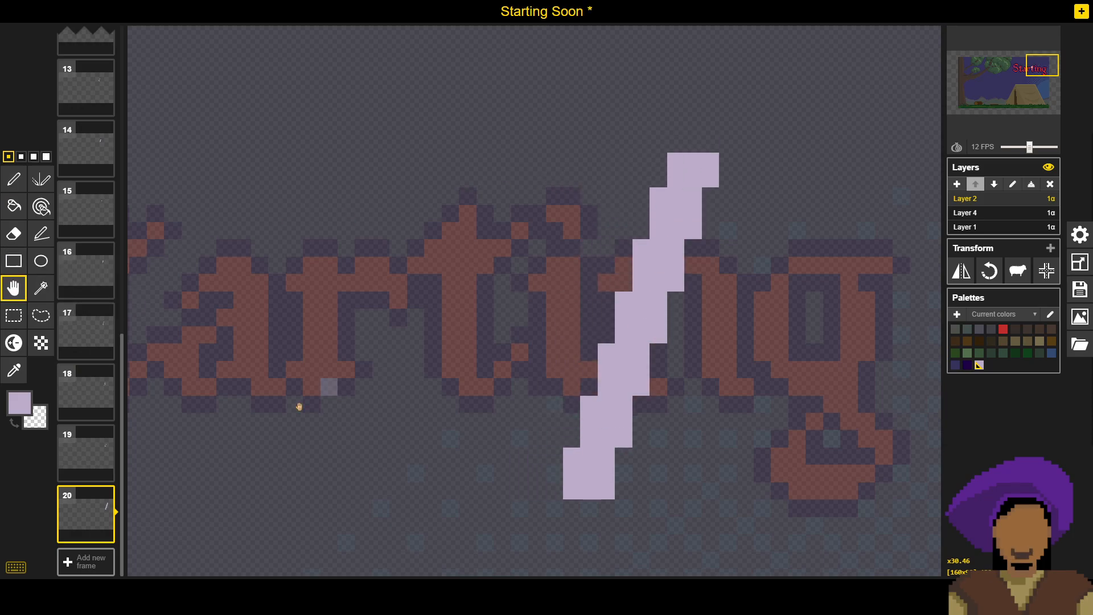
click(105, 534)
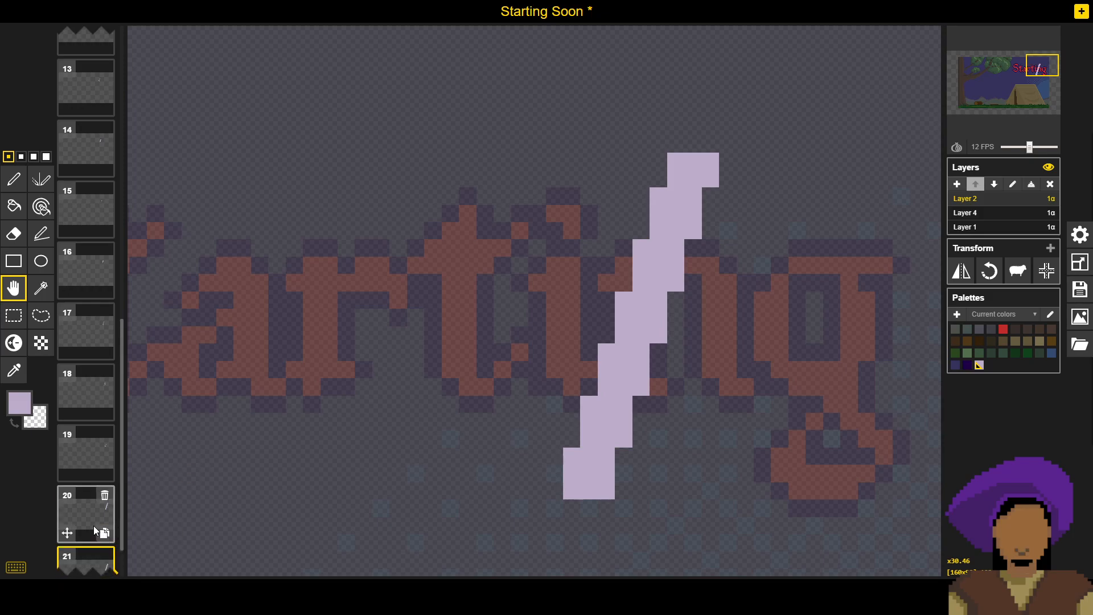
Step: In frame 20, erase the parts of the Layer 2 stripe that extend above and below the "n"
click(14, 180)
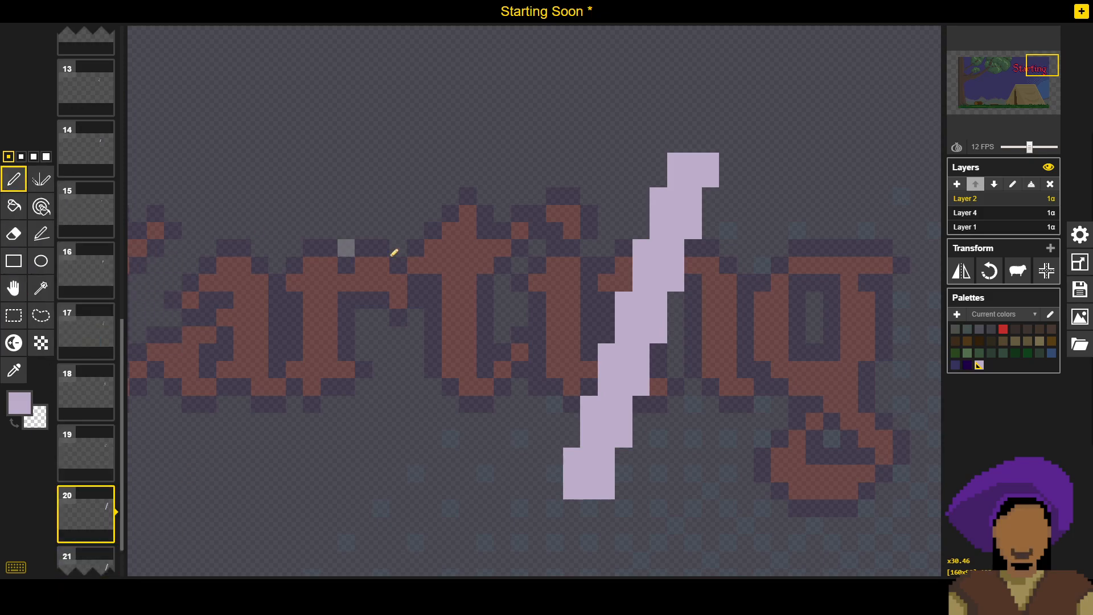
mouse_move(654, 161)
mouse_down()
mouse_move(723, 163)
mouse_move(711, 181)
mouse_move(678, 181)
mouse_move(659, 207)
mouse_move(690, 215)
mouse_move(696, 228)
mouse_move(654, 221)
mouse_move(635, 246)
mouse_move(676, 238)
mouse_up()
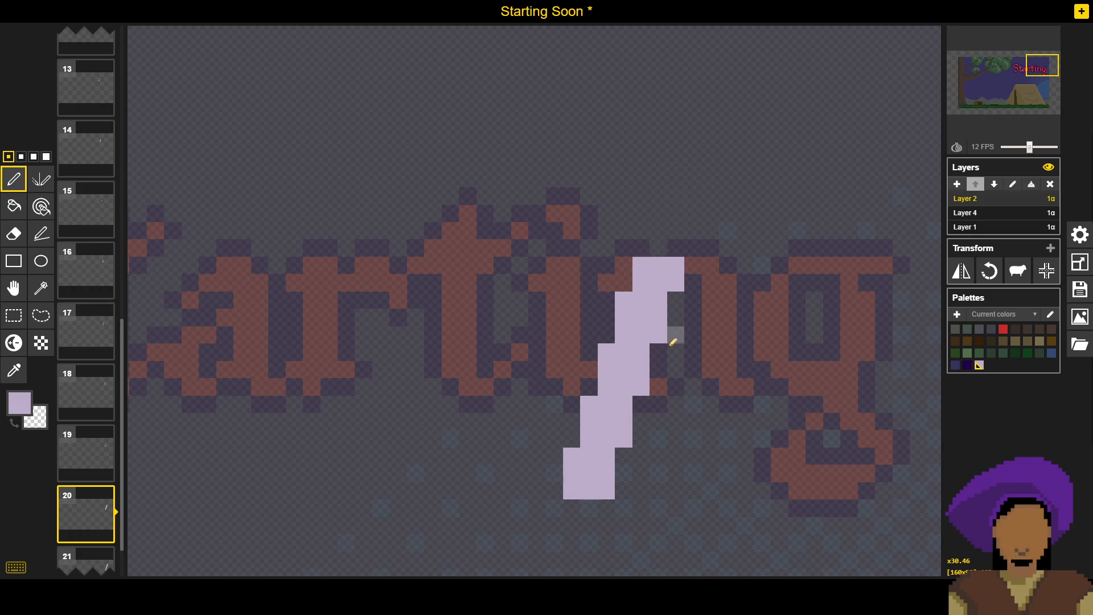
mouse_move(629, 419)
mouse_down()
mouse_move(605, 438)
mouse_move(577, 436)
mouse_move(603, 432)
mouse_move(608, 418)
mouse_move(595, 412)
mouse_move(609, 426)
mouse_move(599, 479)
mouse_move(583, 451)
mouse_move(576, 493)
mouse_up()
mouse_move(606, 453)
mouse_down()
mouse_move(629, 402)
mouse_move(596, 407)
mouse_up()
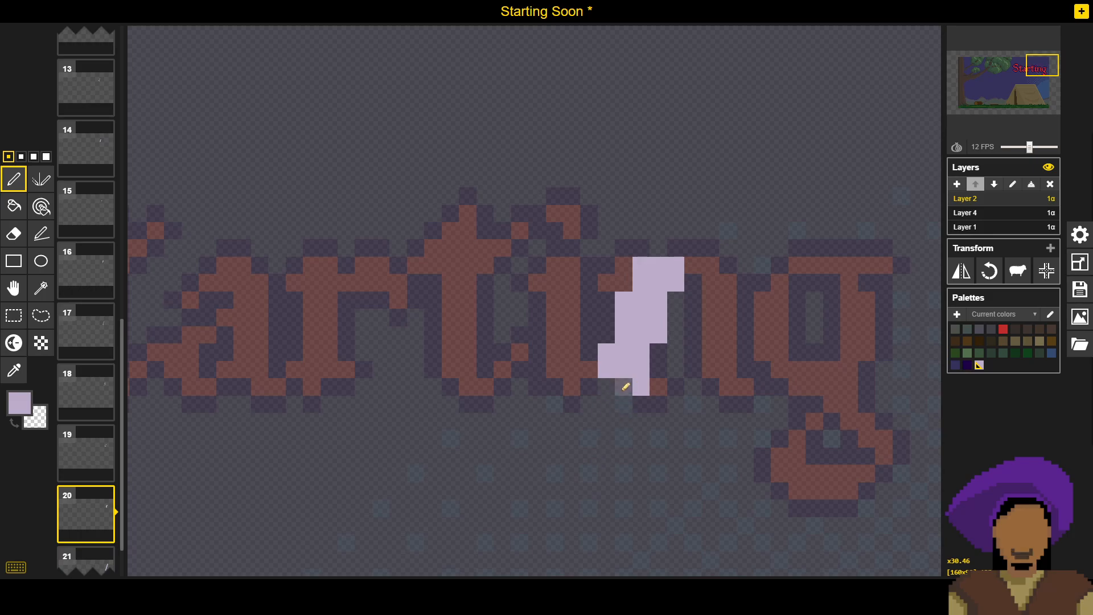
Step: Check Layer 4, then erase frame 20's Layer 2 stripe over the outlines on both sides of the "n" stem
click(1024, 216)
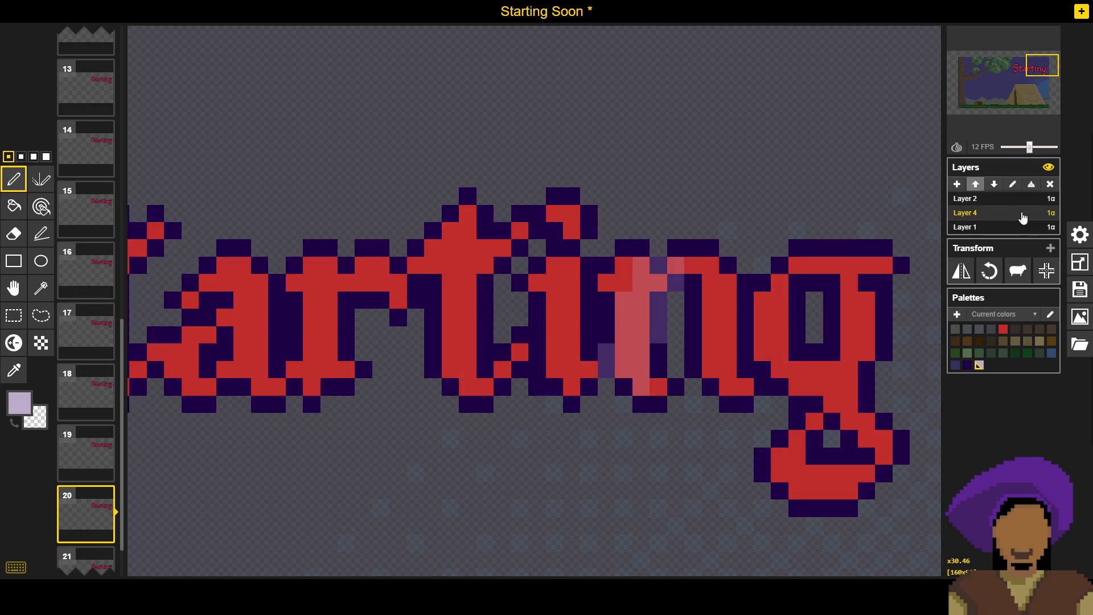
click(1021, 202)
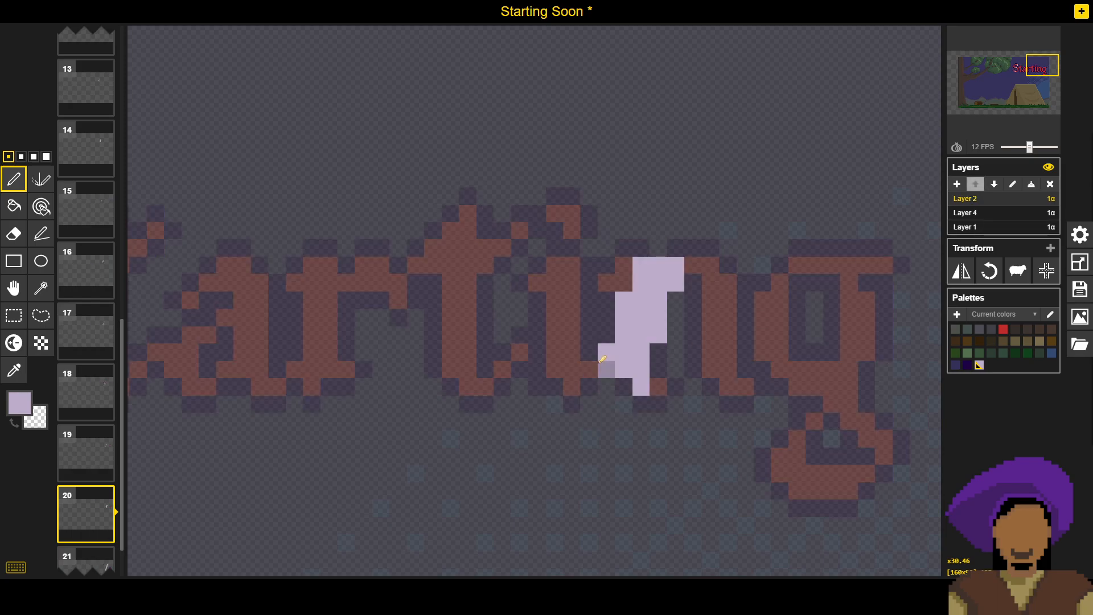
click(979, 215)
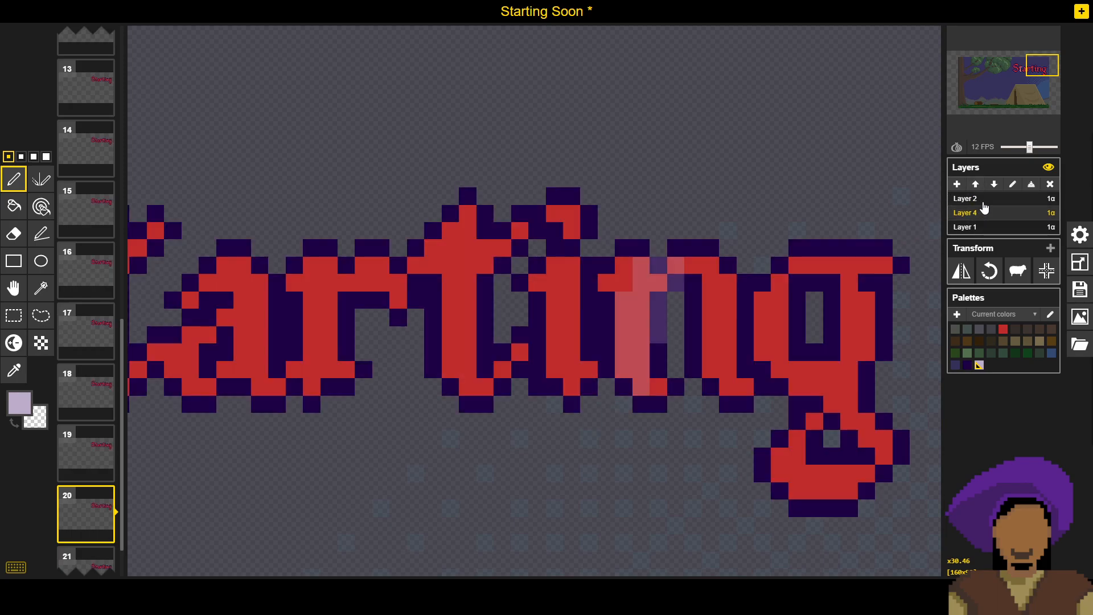
click(984, 200)
right_click(659, 326)
right_click(659, 300)
Step: Compare frame 20 with Layer 4, erase the Layer 2 stripe pixel over the notch atop the "n", and save the sprite
click(965, 215)
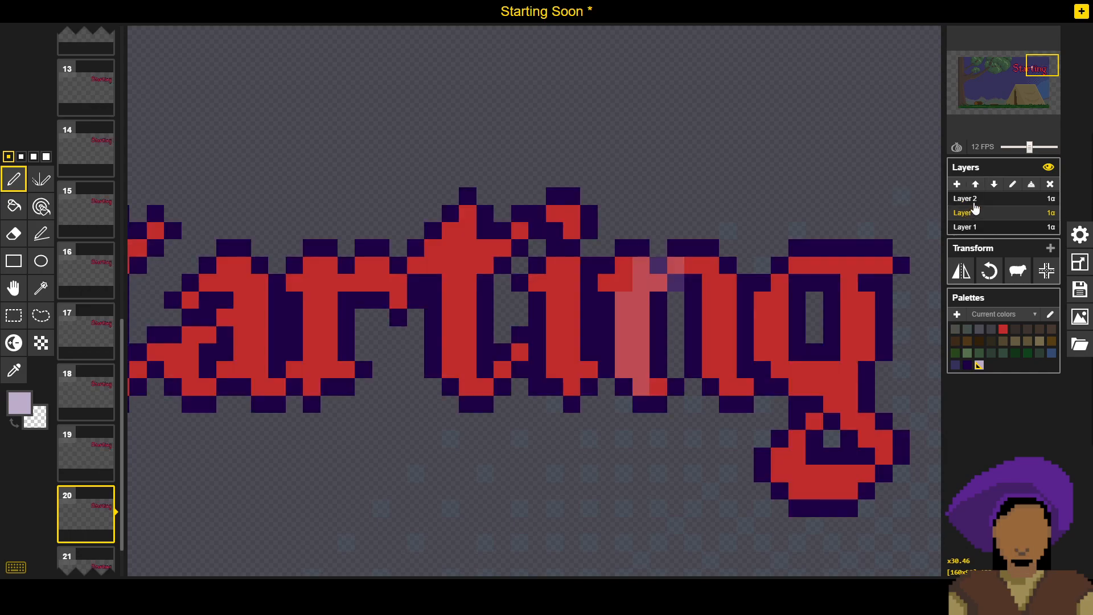
click(975, 202)
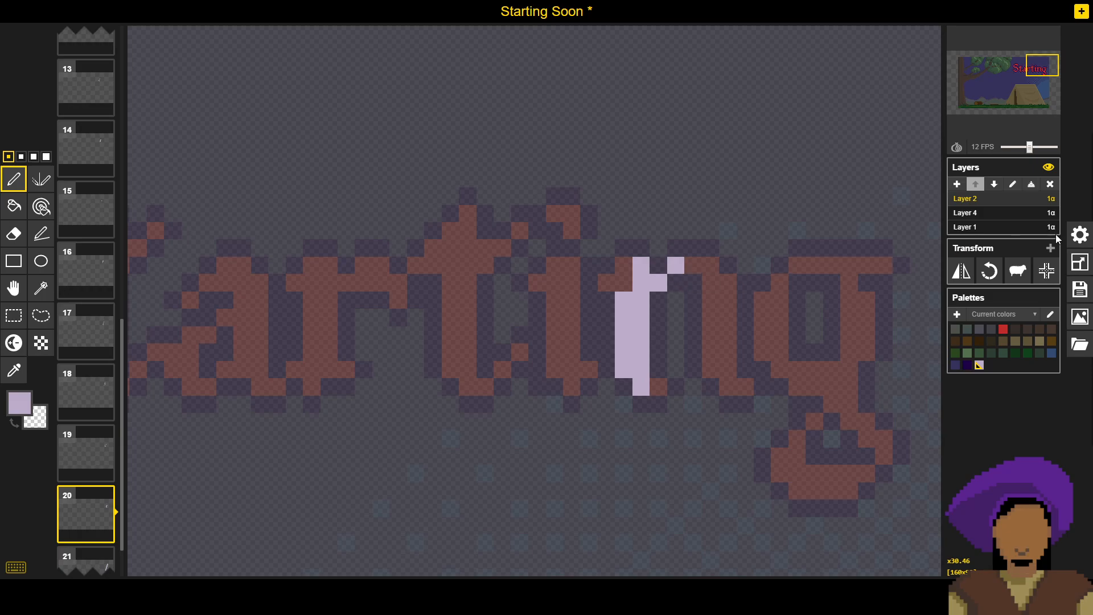
click(1080, 290)
click(951, 252)
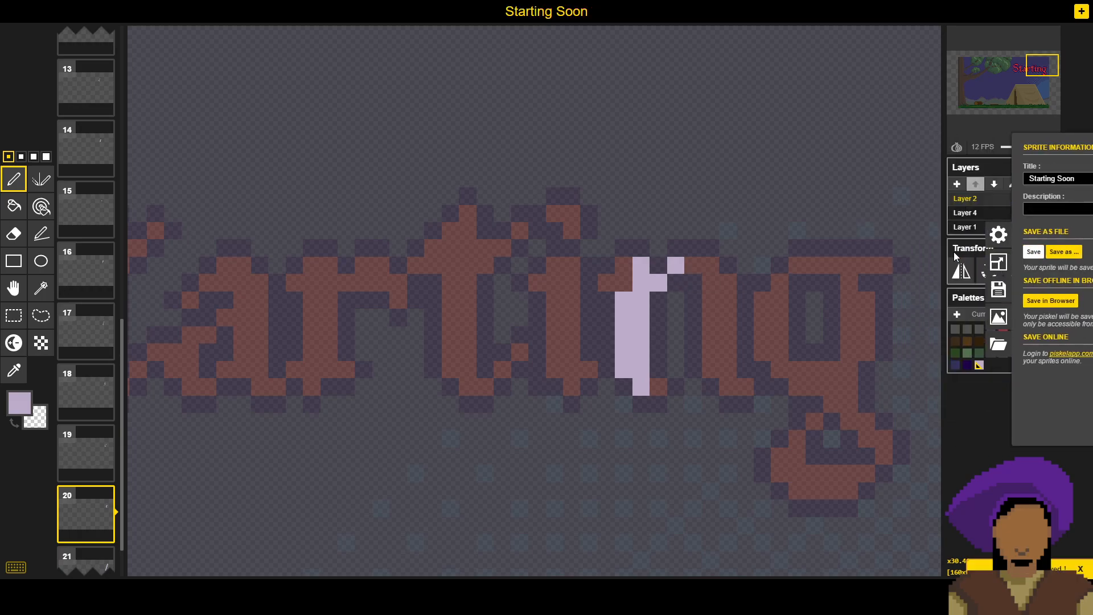
Step: In frame 21, move the Layer 2 stripe three pixels to the right and duplicate the frame
scroll(97, 485, down, 1)
scroll(94, 510, up, 1)
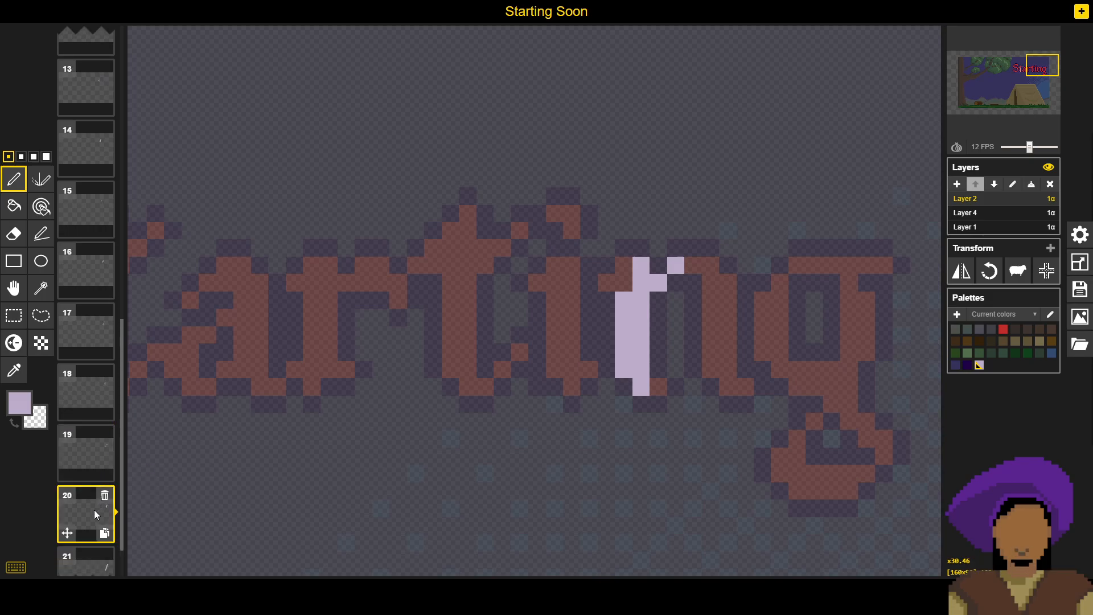
scroll(105, 515, down, 1)
scroll(85, 522, up, 1)
scroll(86, 522, down, 1)
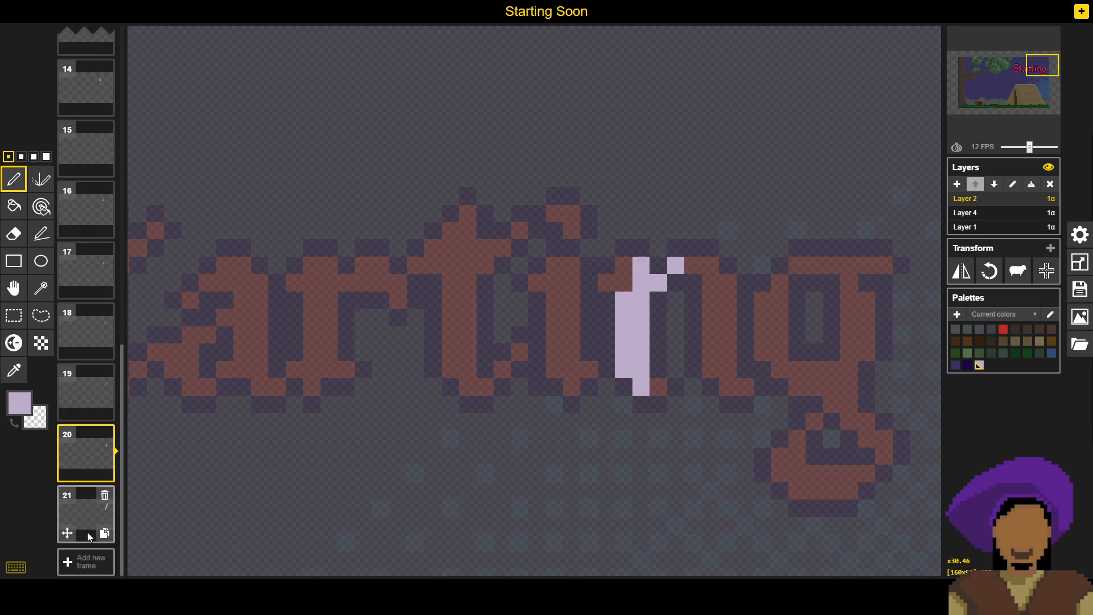
click(87, 532)
click(14, 288)
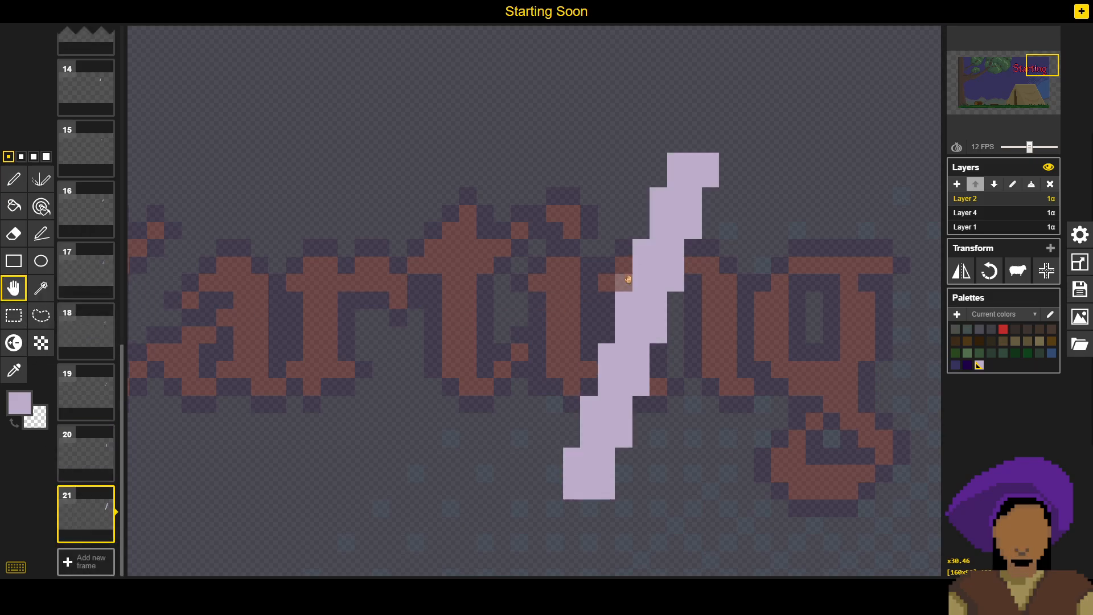
drag(659, 271, 712, 274)
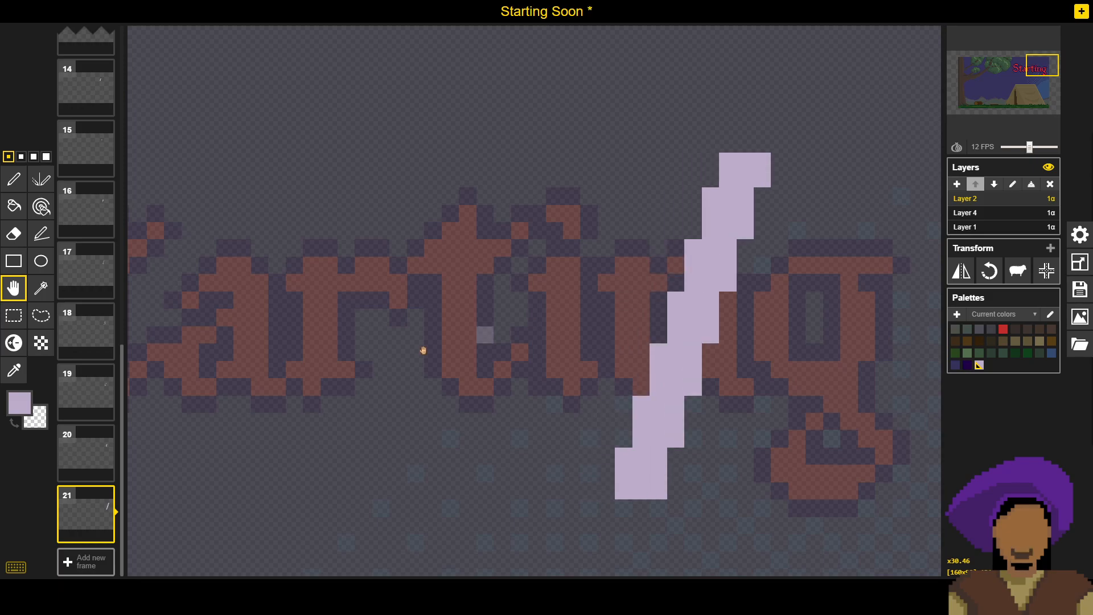
click(104, 533)
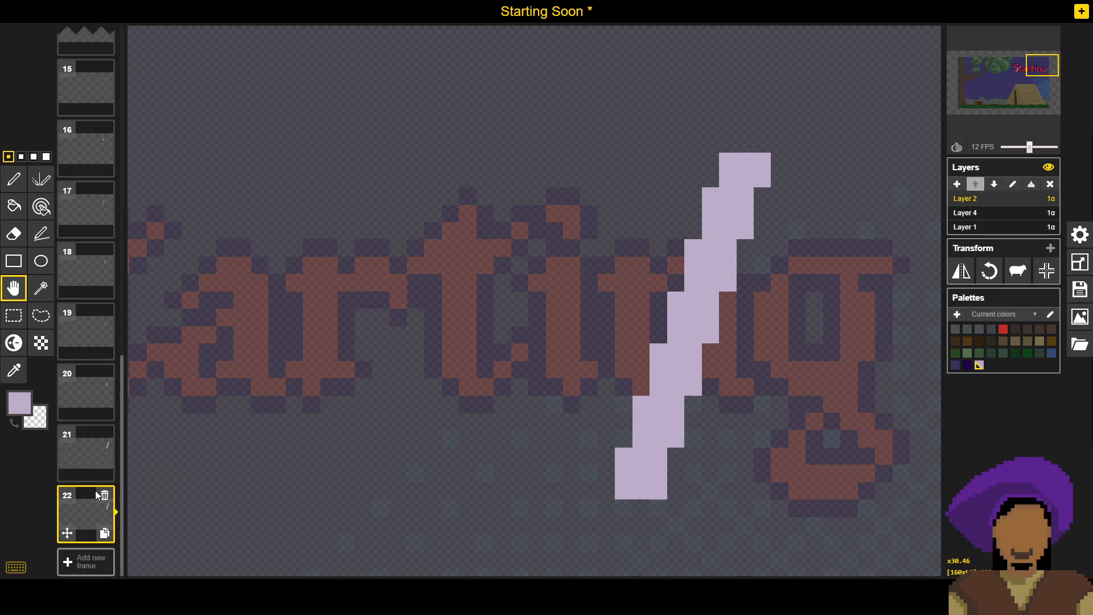
Step: In frame 21, erase the parts of the Layer 2 stripe that extend above and below the "n"
click(90, 443)
click(12, 184)
right_click(765, 174)
right_click(764, 162)
right_click(752, 171)
mouse_move(753, 172)
mouse_down()
mouse_move(718, 190)
mouse_move(745, 196)
mouse_move(712, 219)
mouse_move(742, 229)
mouse_move(736, 257)
mouse_up()
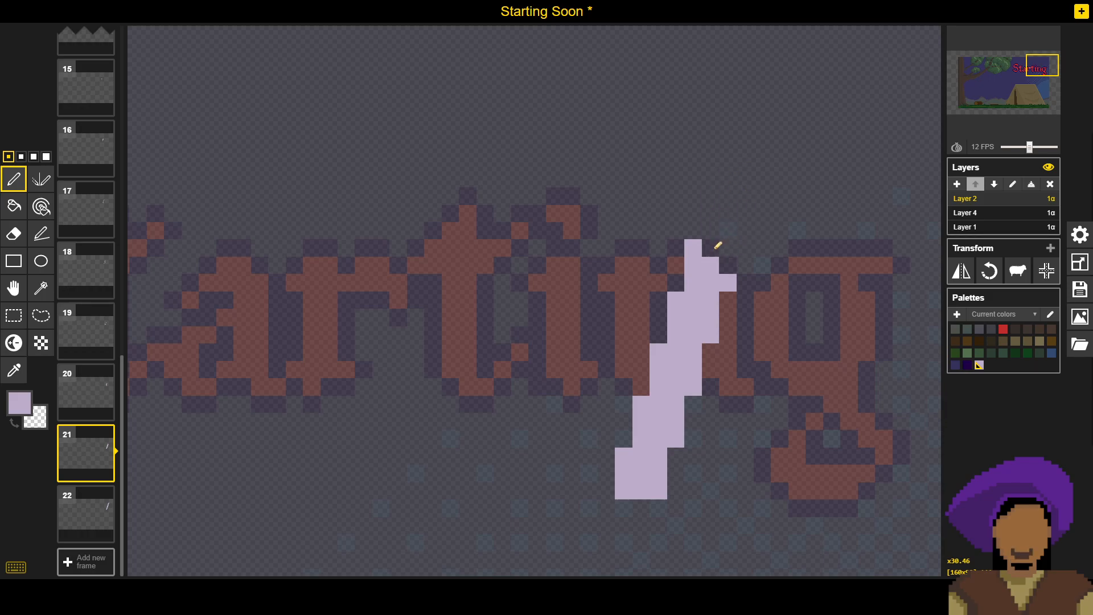
mouse_move(641, 421)
mouse_down()
mouse_move(665, 446)
mouse_move(644, 475)
mouse_move(653, 446)
mouse_move(611, 480)
mouse_up()
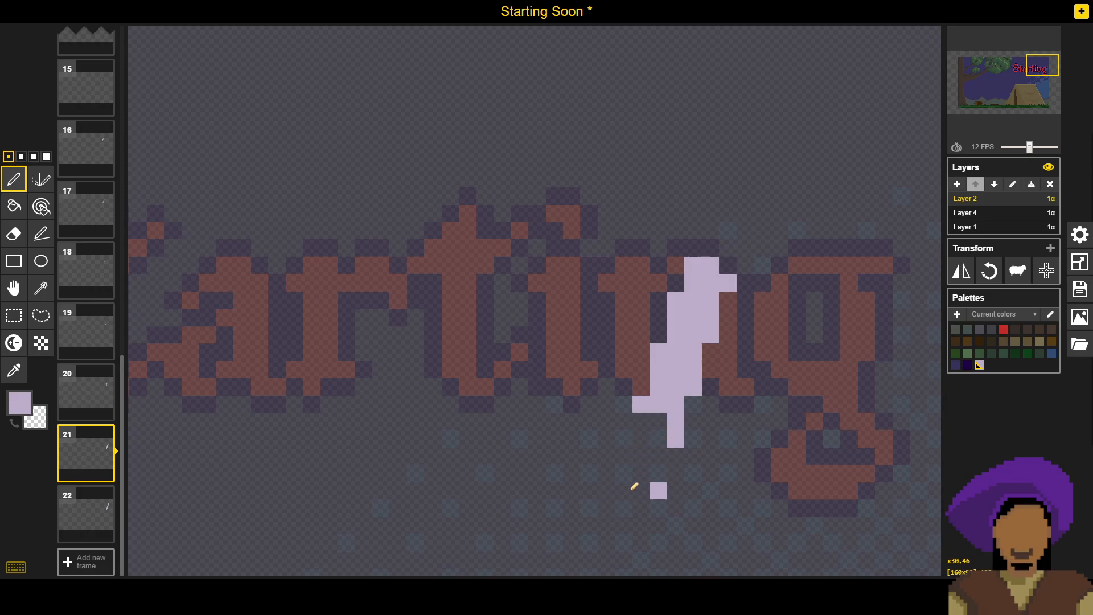
mouse_move(667, 447)
mouse_down()
mouse_move(665, 404)
mouse_move(640, 405)
mouse_move(674, 383)
mouse_move(696, 390)
mouse_move(672, 382)
mouse_up()
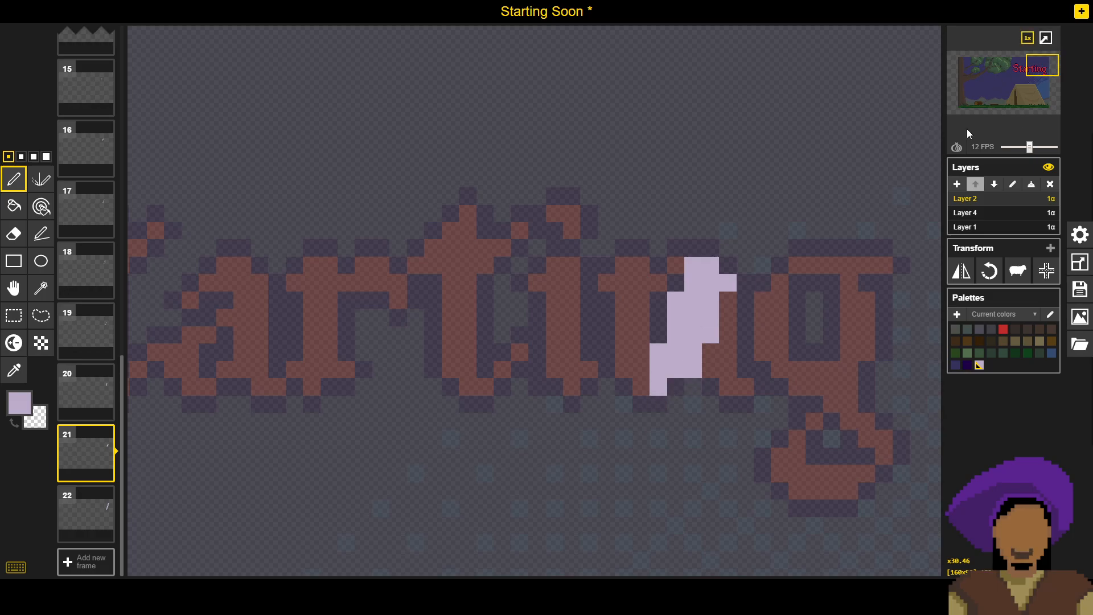
Step: Compare frame 21 with Layer 4, erase the Layer 2 stripe over the outlines inside the "n", and save the sprite
click(1011, 215)
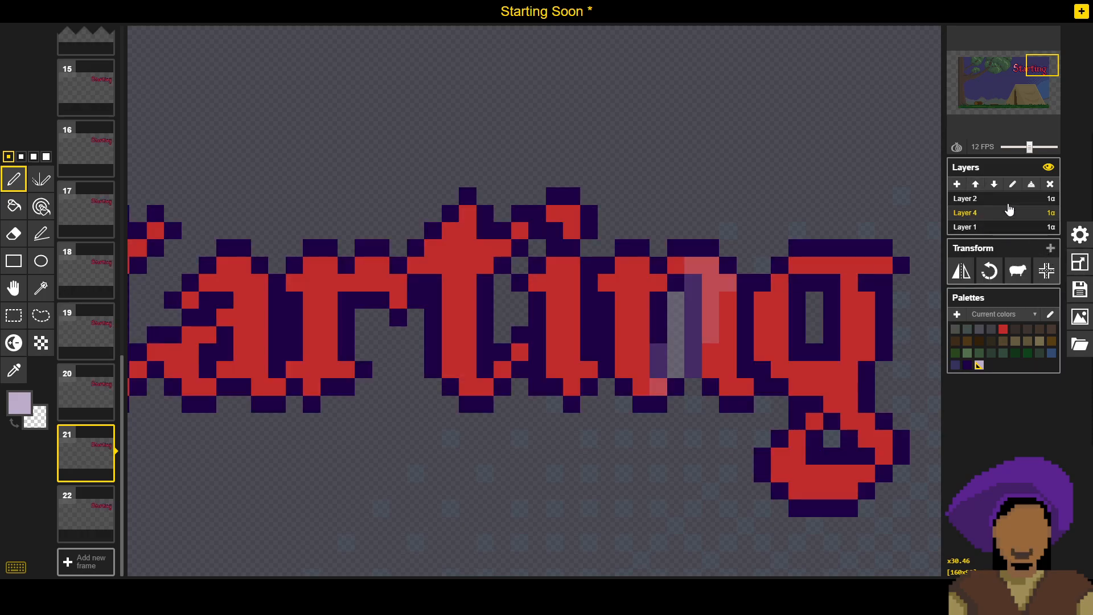
click(1008, 198)
mouse_move(693, 387)
mouse_down()
mouse_move(694, 307)
mouse_move(660, 373)
mouse_up()
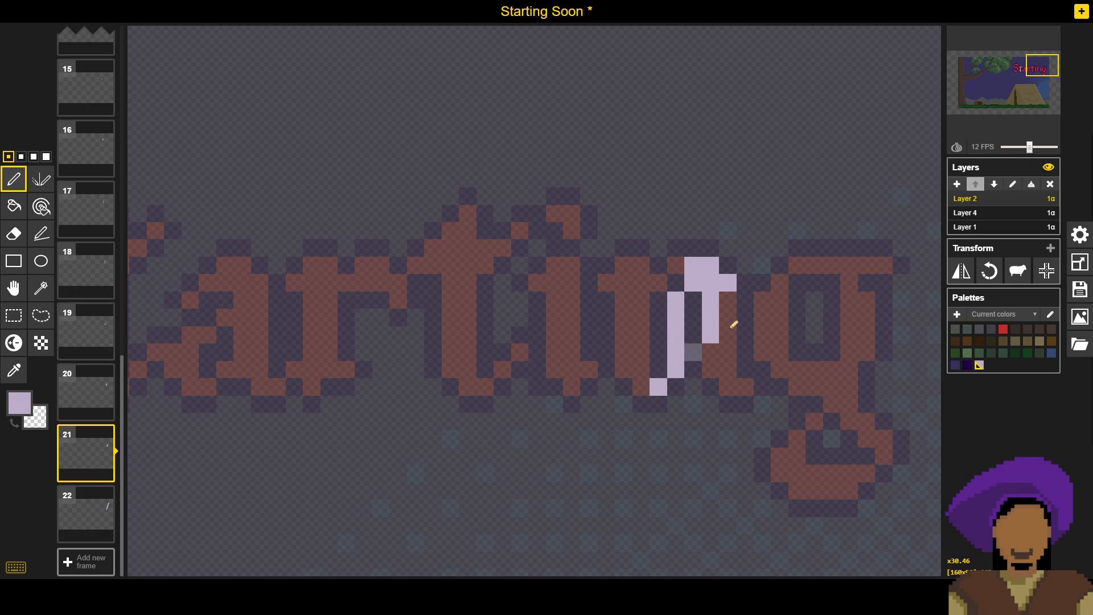
click(981, 212)
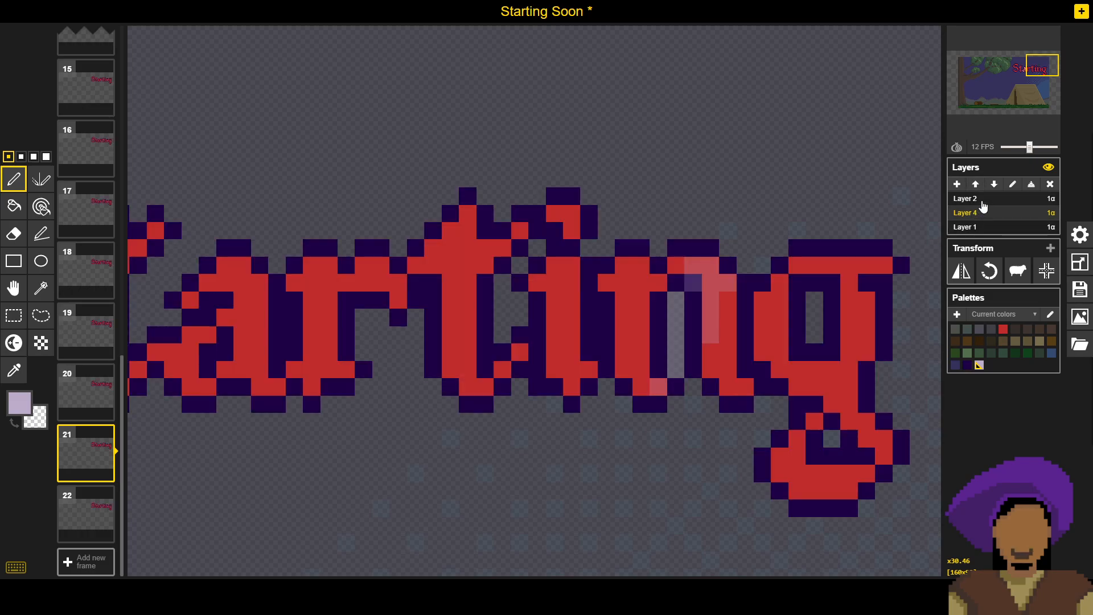
click(983, 201)
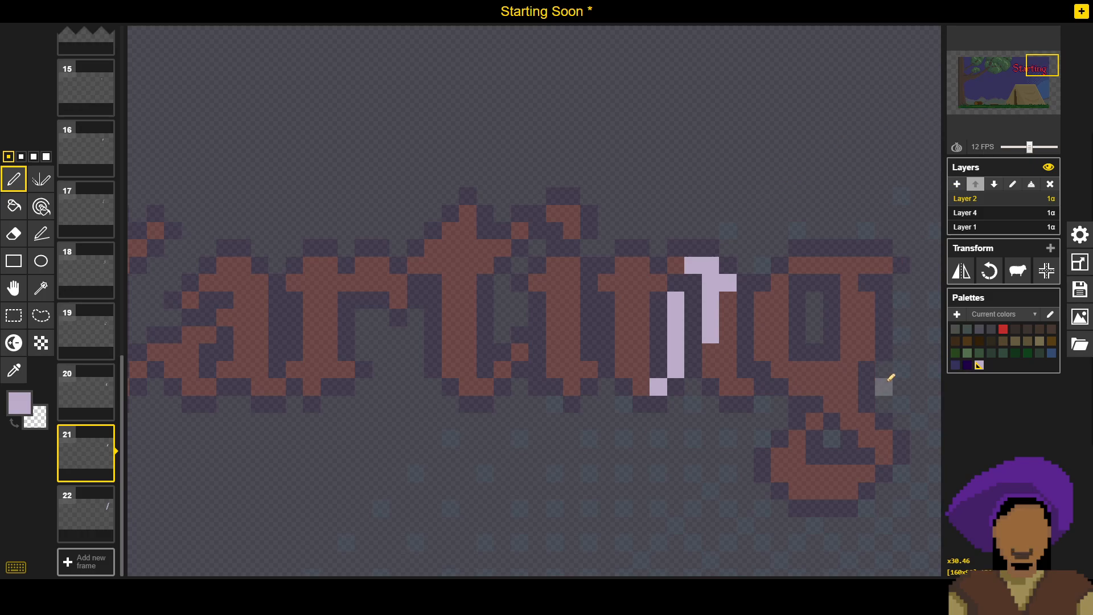
click(1079, 291)
click(959, 255)
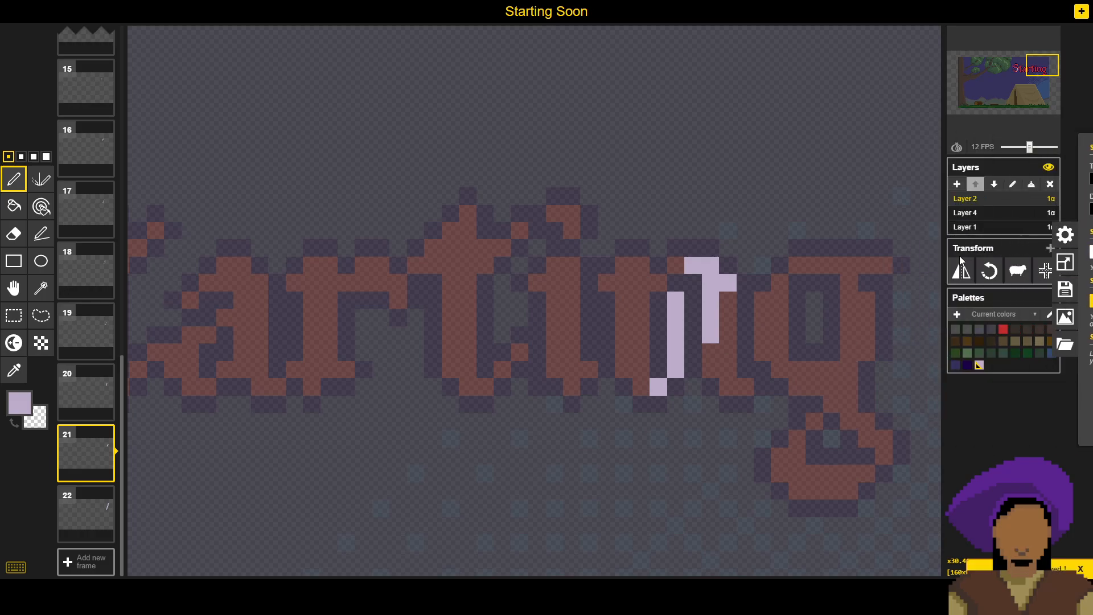
Step: In frame 22, move the Layer 2 stripe three pixels to the right and duplicate the frame
click(80, 505)
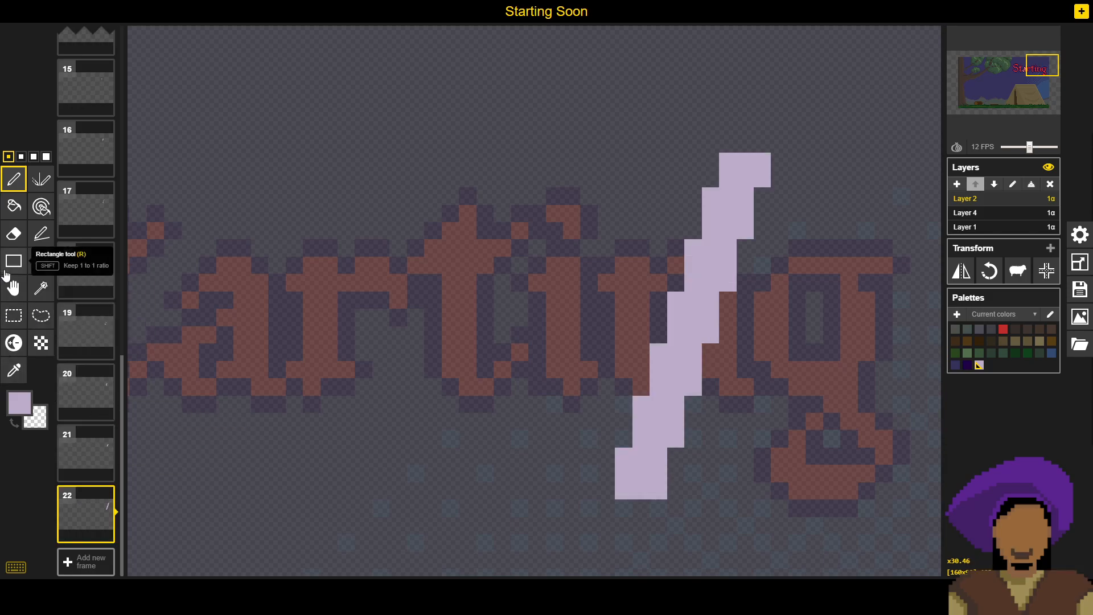
click(13, 288)
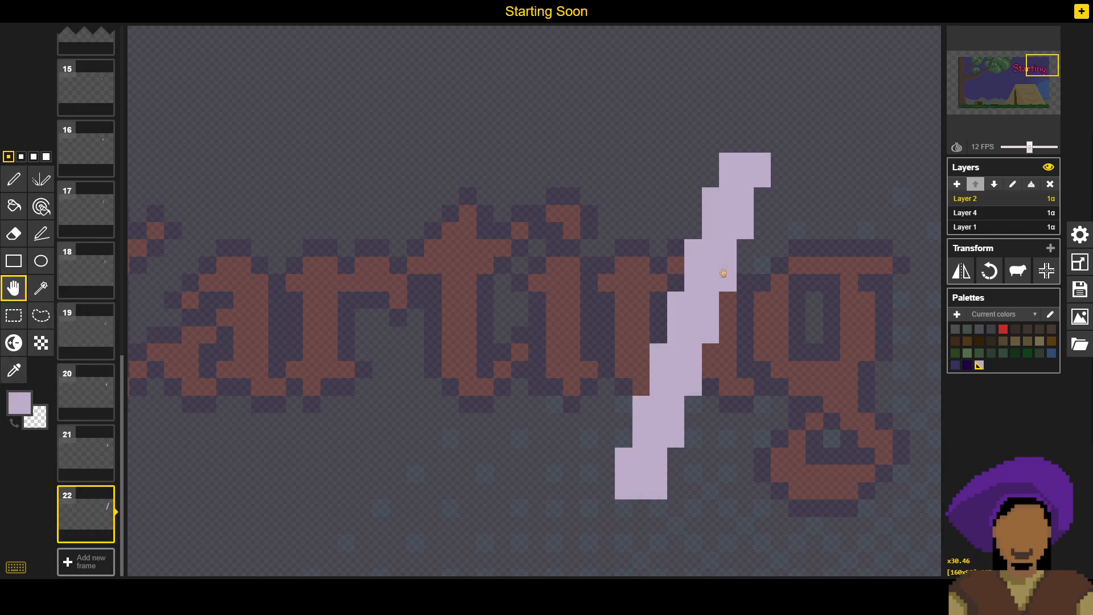
drag(736, 269, 784, 267)
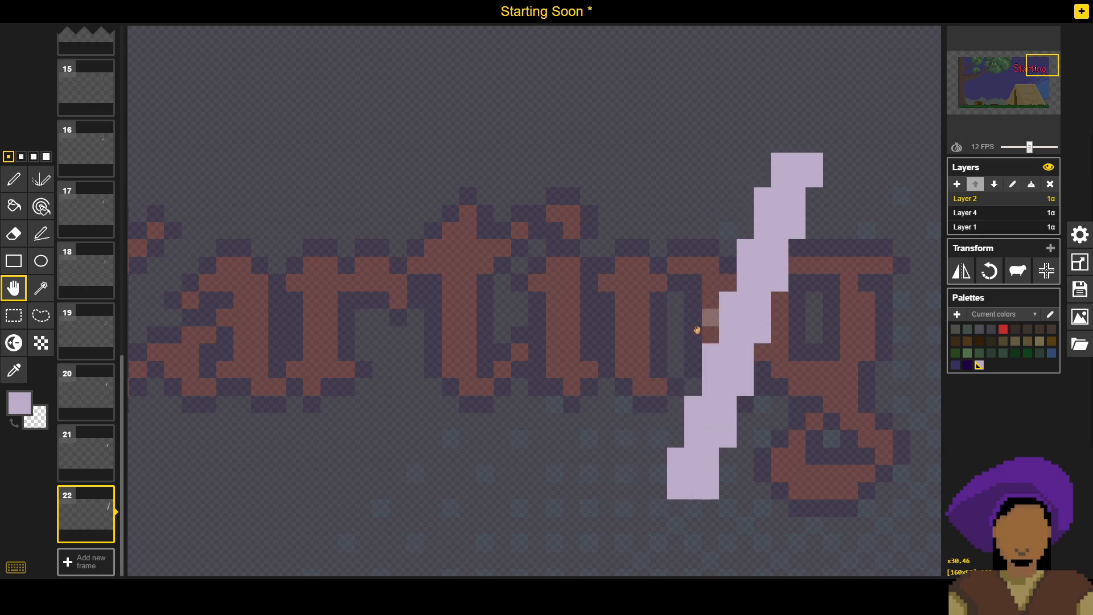
click(13, 179)
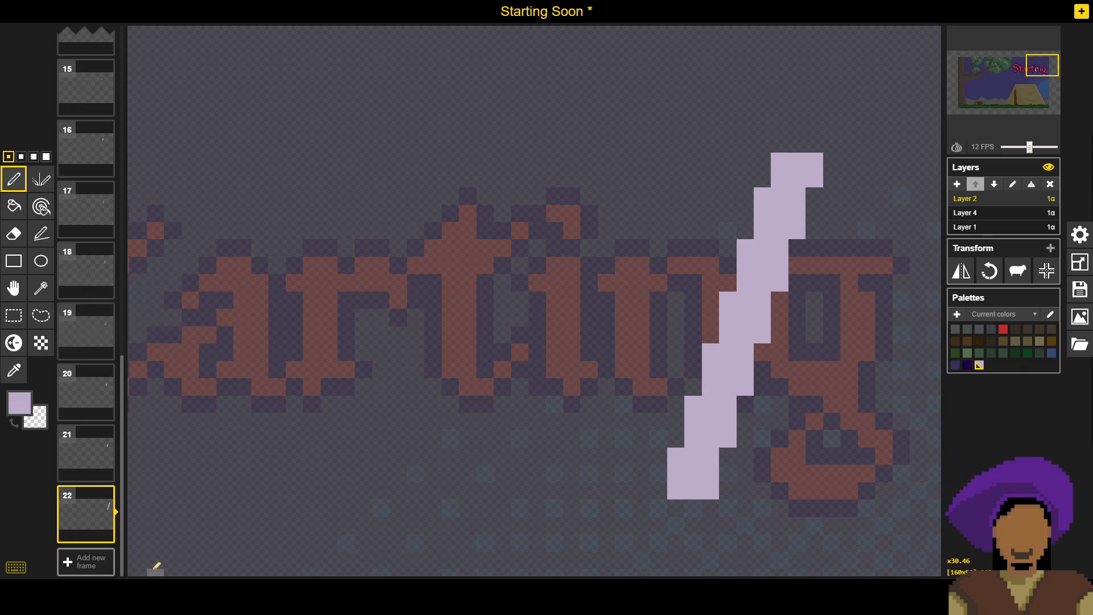
click(106, 533)
Step: In frame 23, erase the part of the Layer 2 stripe above and between the tops of the "n" and "g"
drag(780, 162, 818, 161)
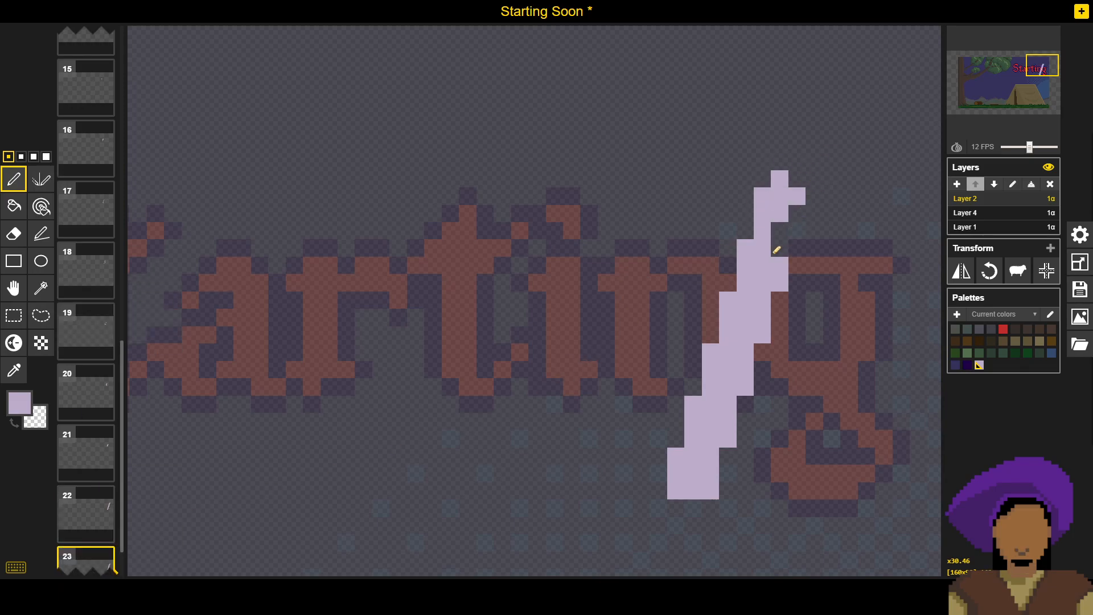
mouse_move(760, 241)
mouse_down()
mouse_move(780, 206)
mouse_move(806, 202)
mouse_up()
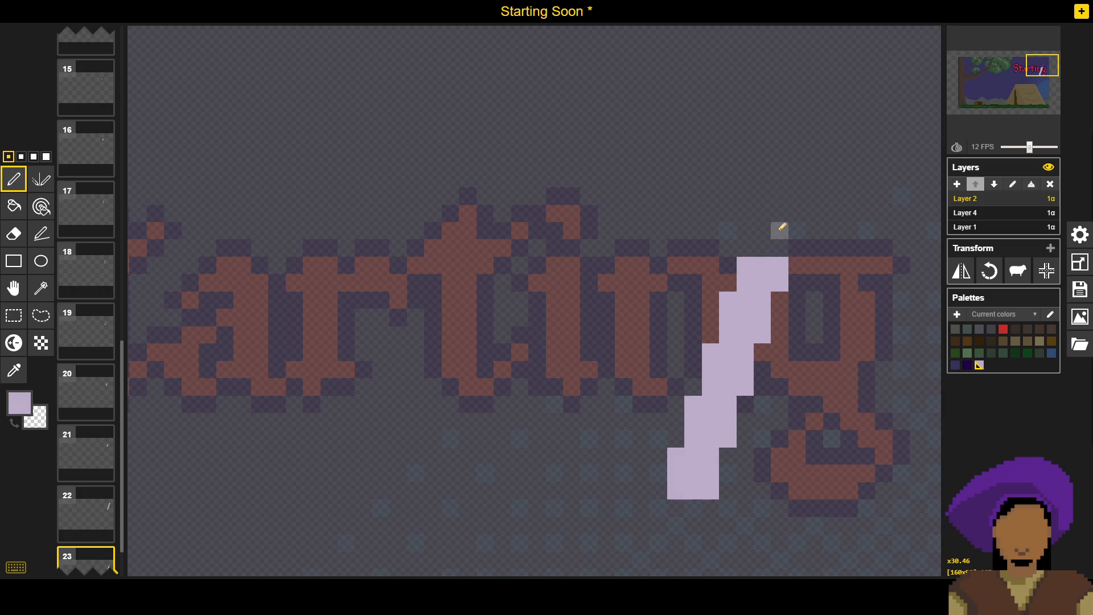
mouse_move(780, 246)
mouse_down()
mouse_move(747, 259)
mouse_move(764, 280)
mouse_up()
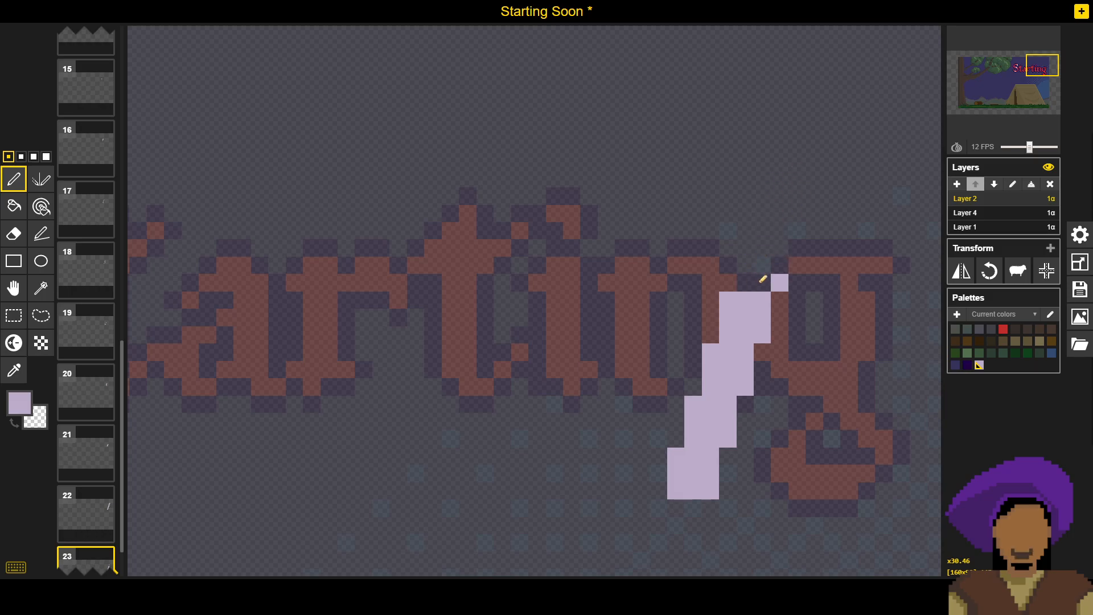
Step: Compare frame 23 with Layer 4, erase the Layer 2 stripe over the outline between "n" and "g" and below the letters, and save the sprite
click(1020, 213)
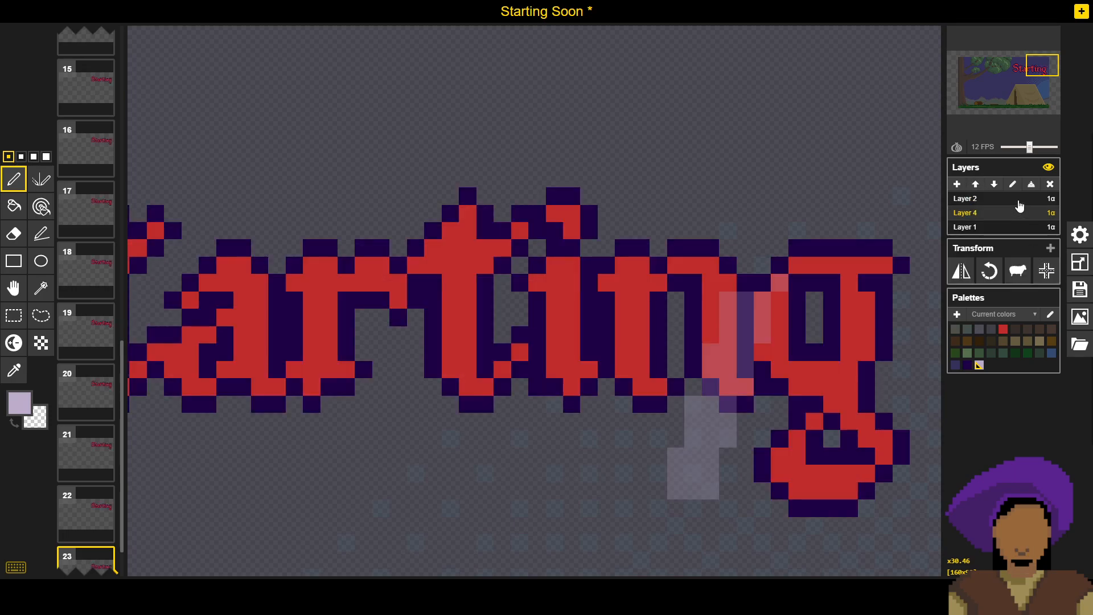
click(1019, 200)
drag(745, 298, 748, 342)
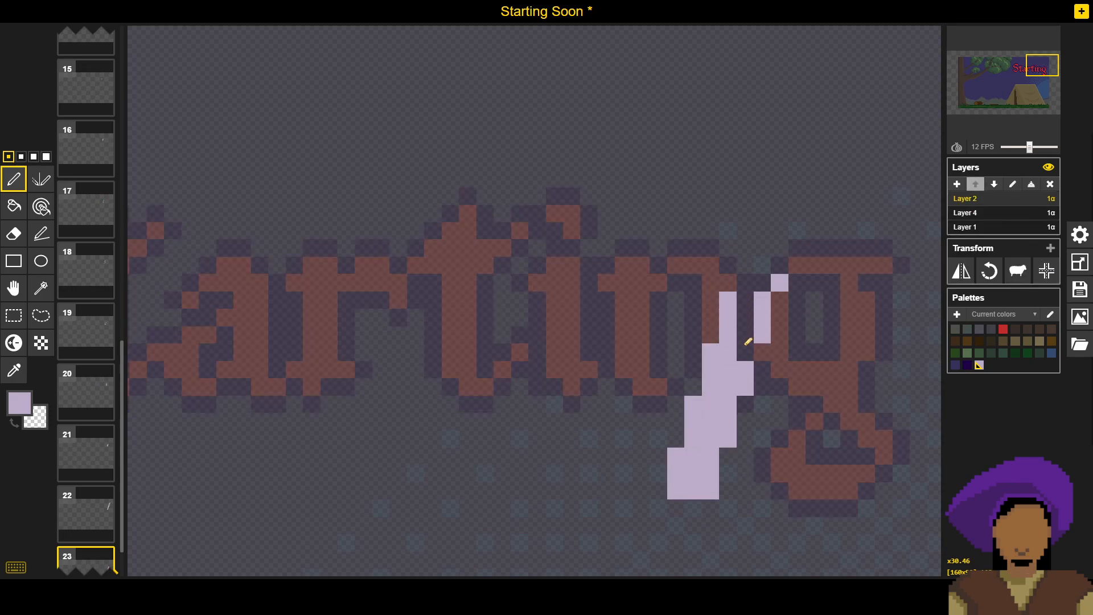
click(999, 214)
click(1001, 201)
mouse_move(728, 405)
mouse_down()
mouse_move(692, 431)
mouse_move(730, 416)
mouse_move(703, 461)
mouse_move(714, 485)
mouse_move(686, 473)
mouse_up()
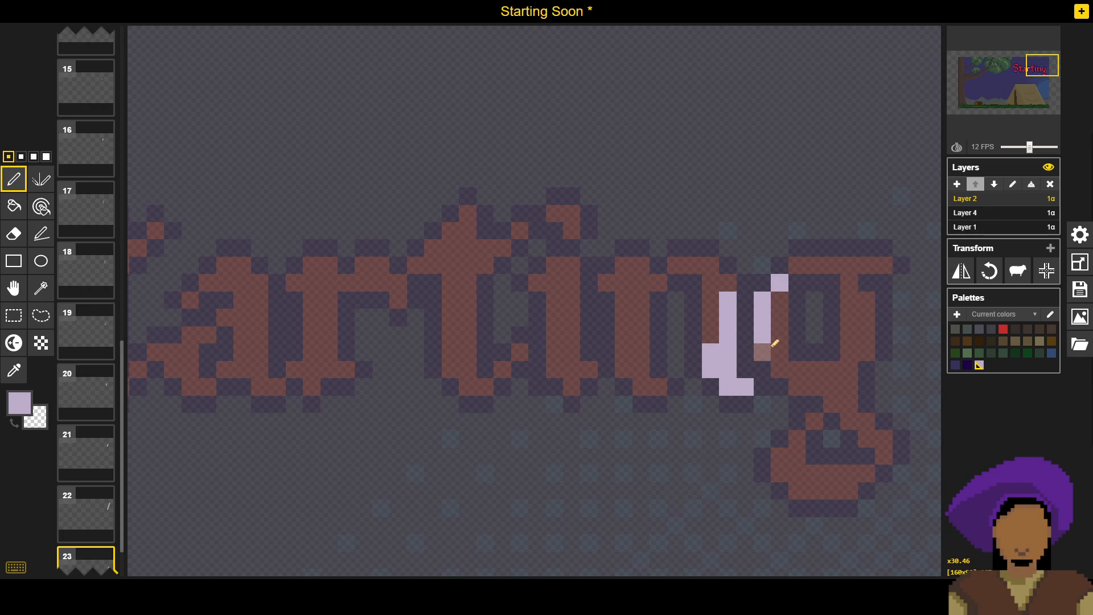
click(1088, 297)
click(1000, 301)
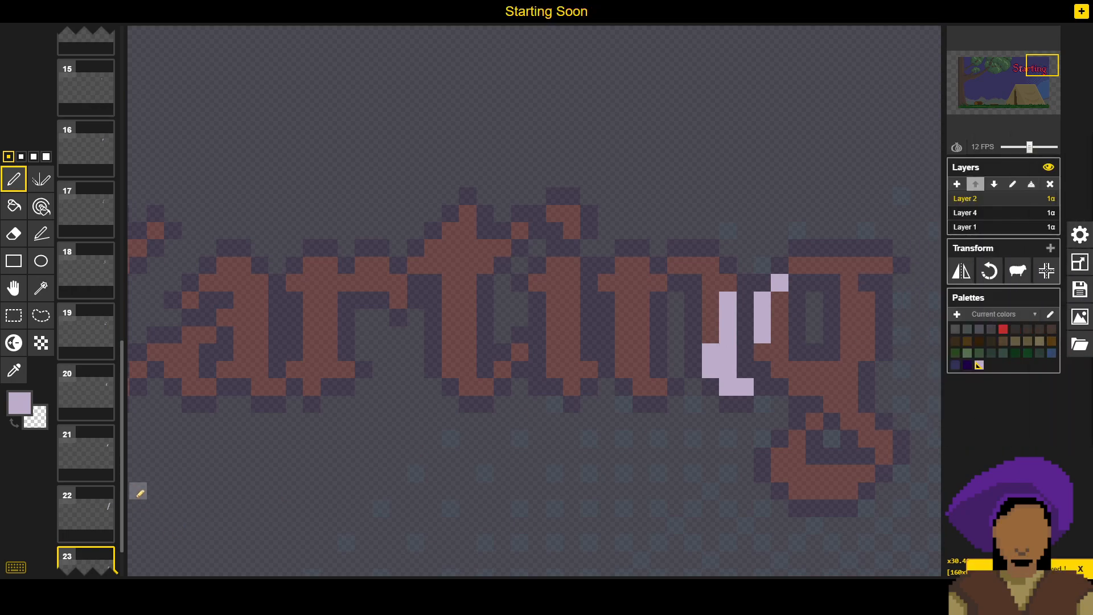
Step: Reorder the untrimmed frame 22 to follow frame 23, and move its Layer 2 stripe three pixels to the right
drag(88, 453, 83, 554)
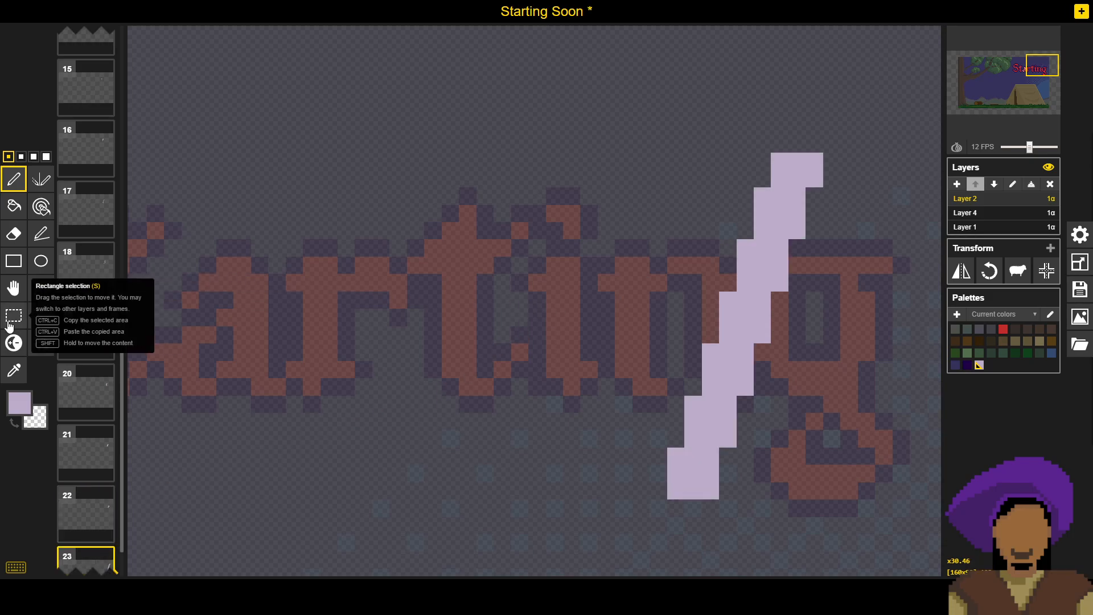
click(16, 300)
drag(769, 207, 809, 213)
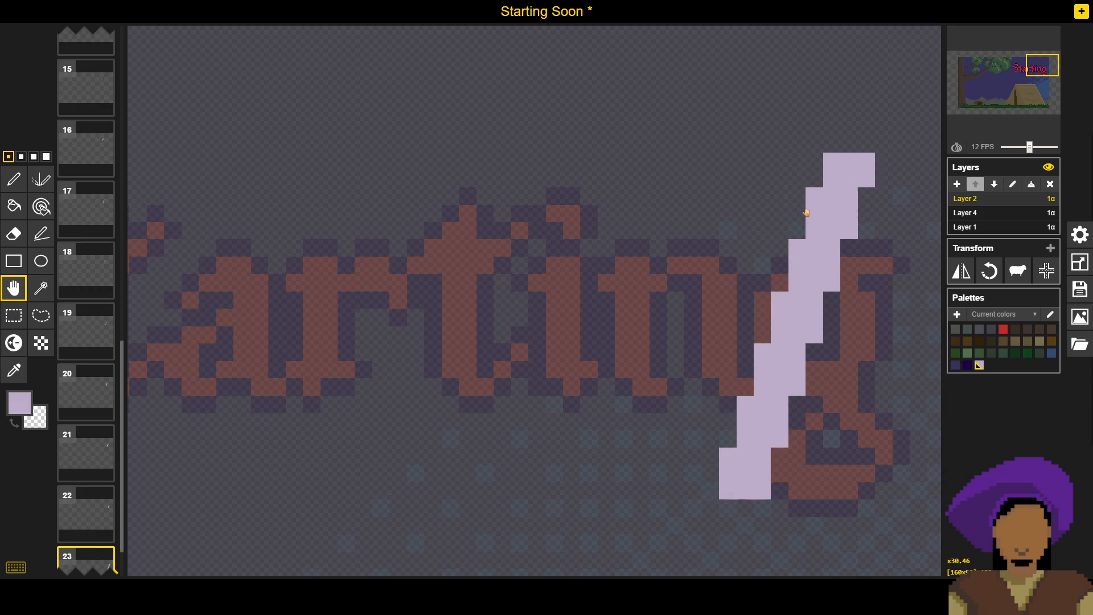
Step: In the reordered frame 23, erase the Layer 2 stripe above the "g" and over the outline beneath its top bar
click(23, 178)
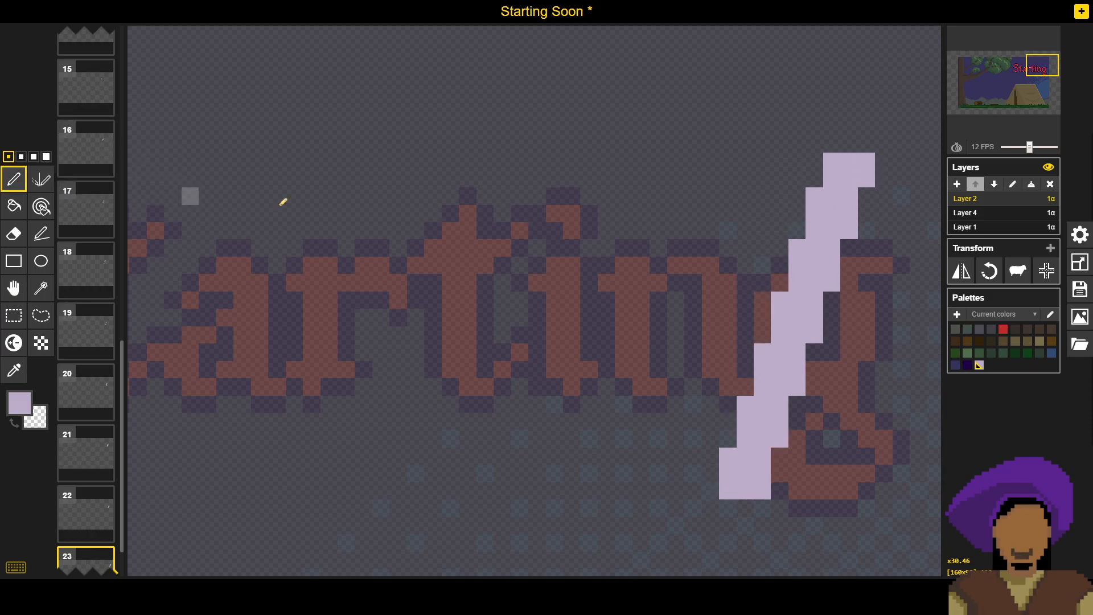
mouse_move(869, 154)
mouse_down()
mouse_move(826, 156)
mouse_move(864, 185)
mouse_move(826, 194)
mouse_move(850, 212)
mouse_move(853, 232)
mouse_move(807, 244)
mouse_move(838, 223)
mouse_up()
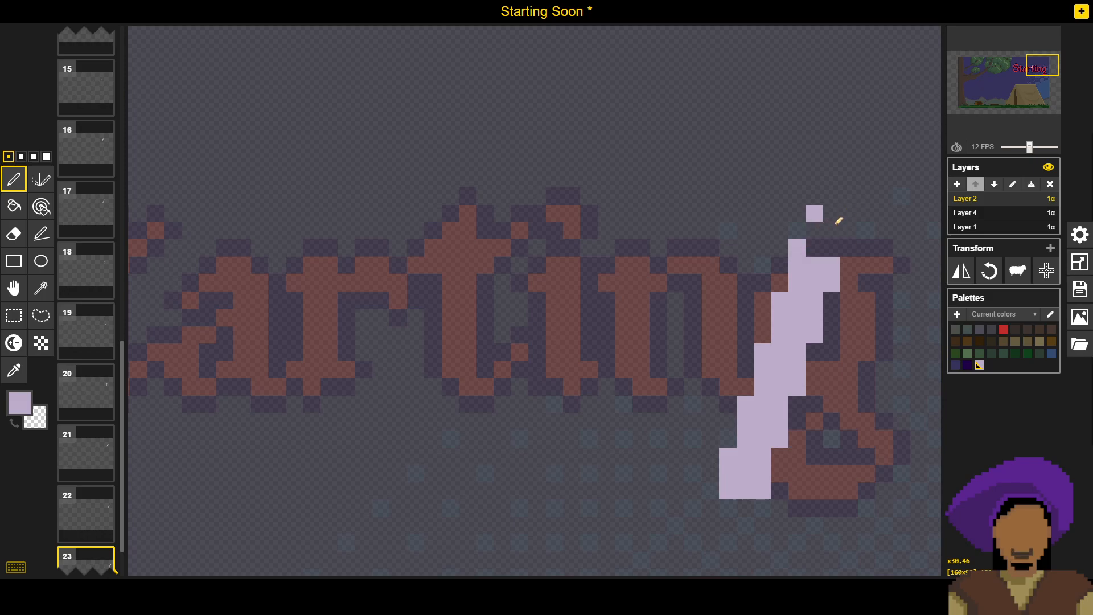
scroll(831, 273, up, 2)
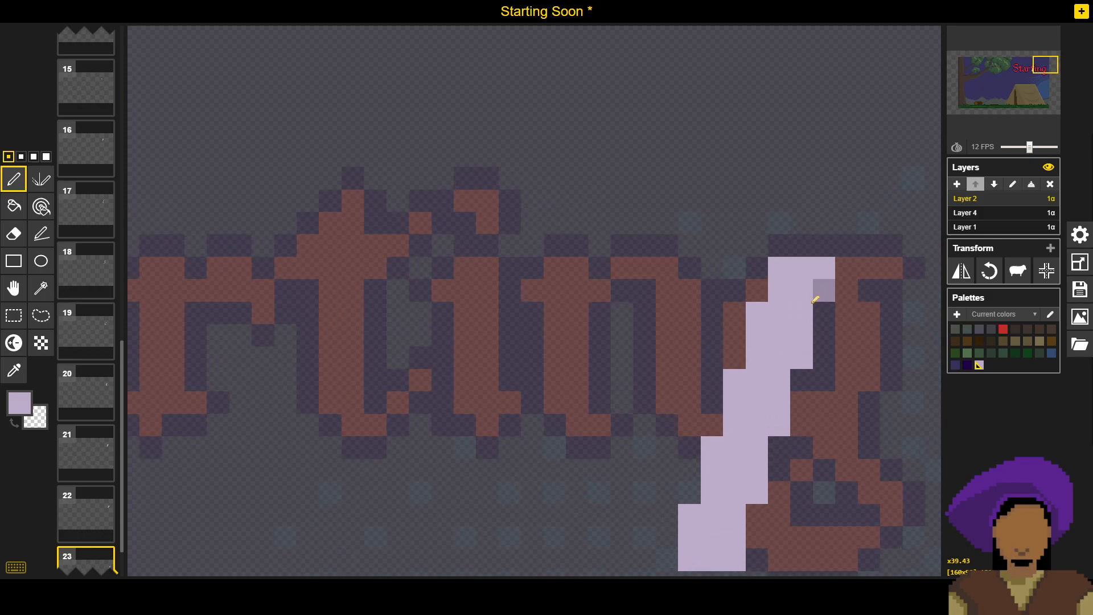
click(1019, 217)
click(1009, 200)
drag(832, 288, 787, 299)
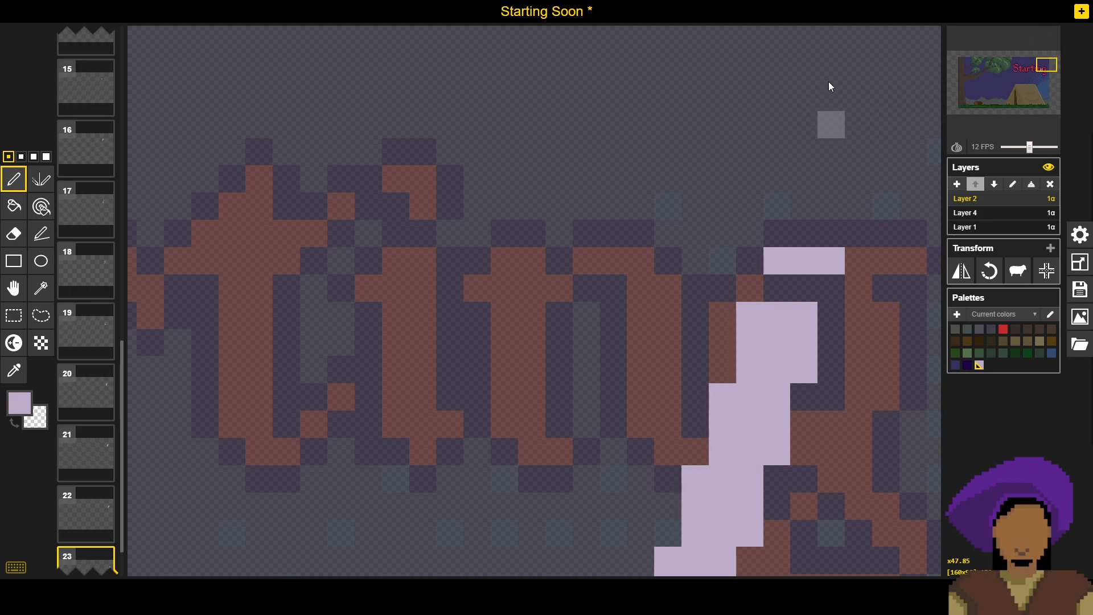
Step: Using Layer 4 as reference, erase the Layer 2 stripe over the inner opening of the "g" and the outline at its lower left
click(996, 212)
click(997, 201)
mouse_move(795, 322)
mouse_down()
mouse_move(790, 361)
mouse_move(782, 323)
mouse_move(788, 383)
mouse_up()
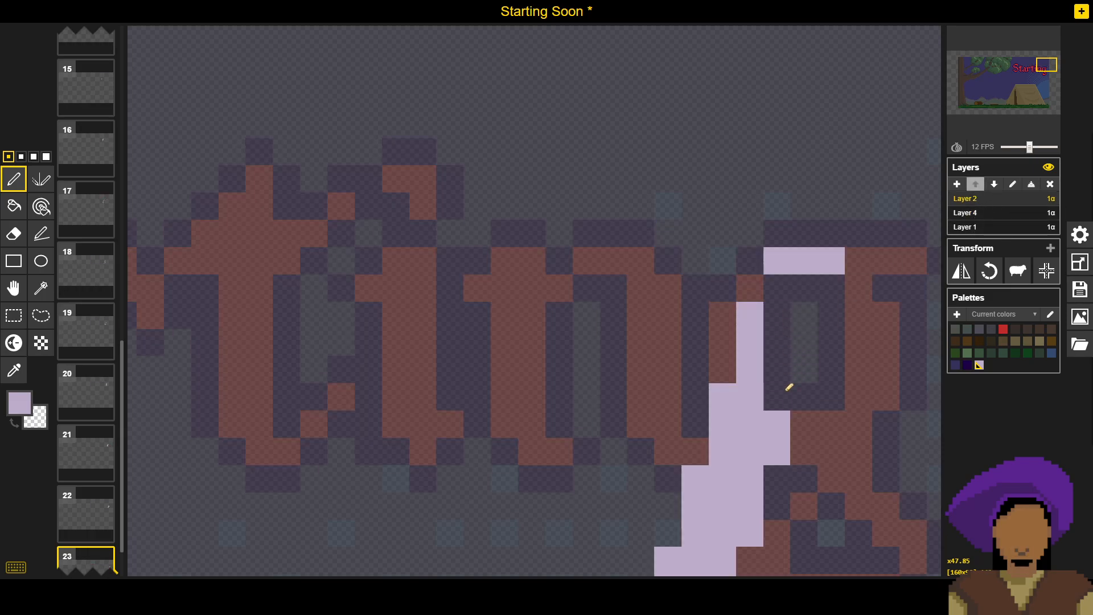
click(976, 214)
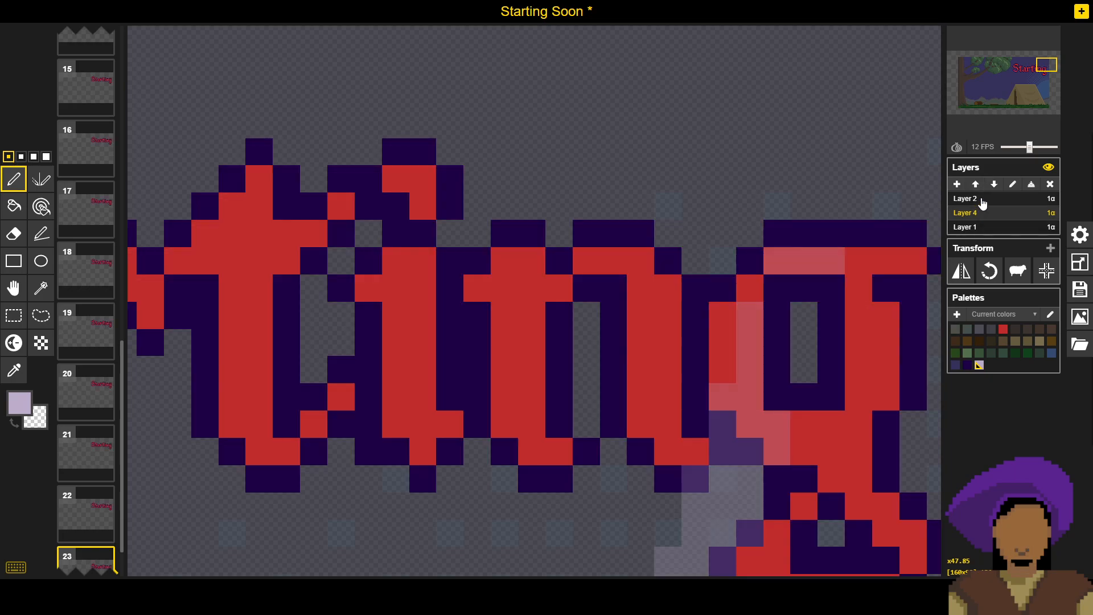
click(984, 203)
mouse_move(722, 447)
mouse_down()
mouse_move(725, 422)
mouse_move(747, 447)
mouse_up()
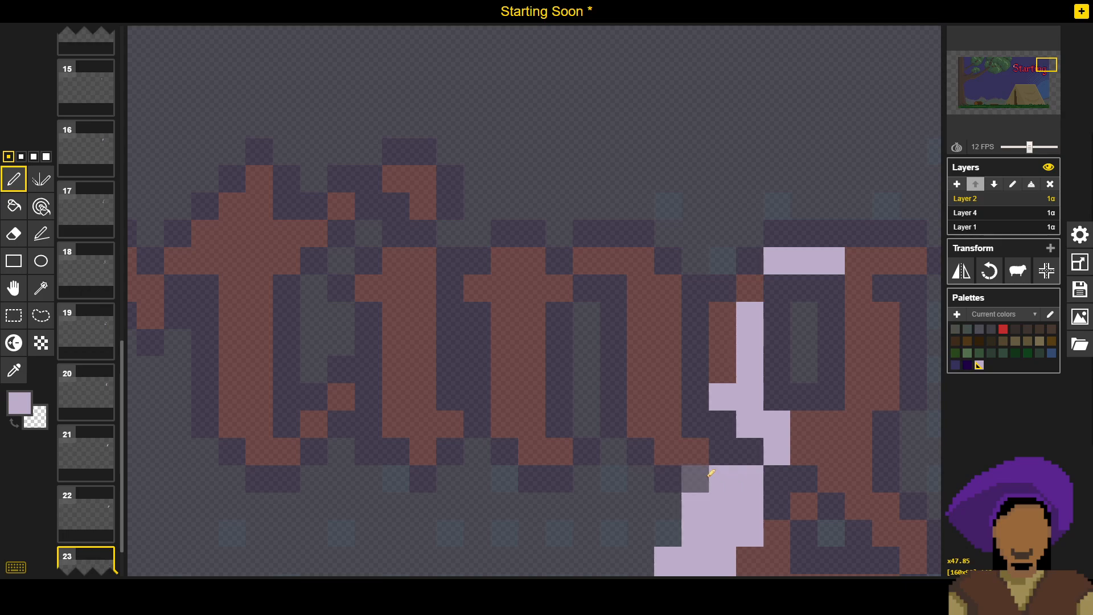
Step: Erase the remaining Layer 2 stripe beside the tail of the "g" in frame 23 and save the sprite
click(983, 214)
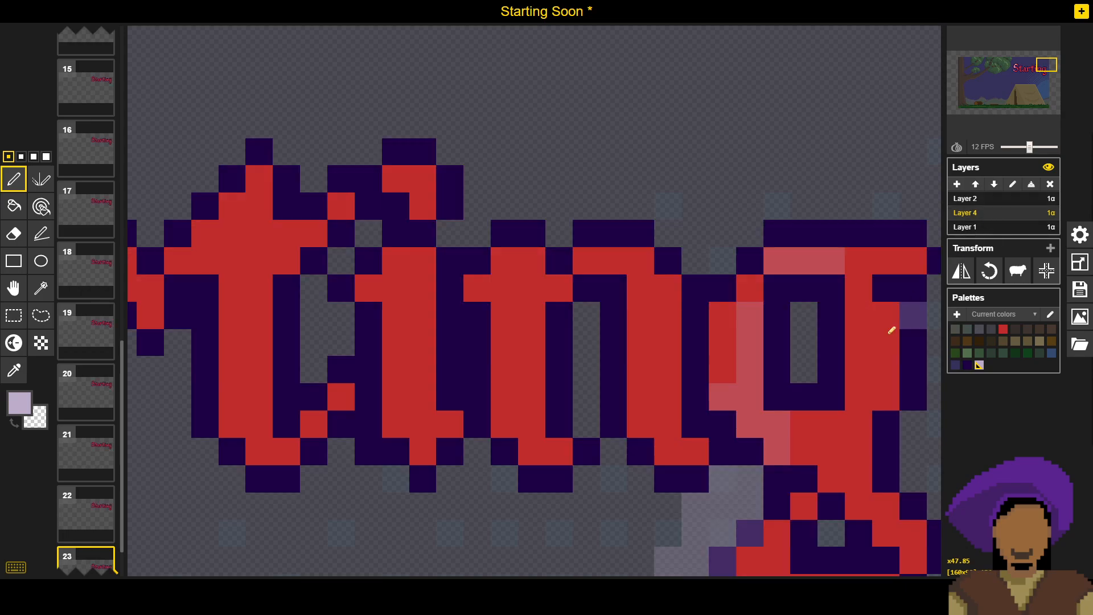
drag(778, 451, 723, 233)
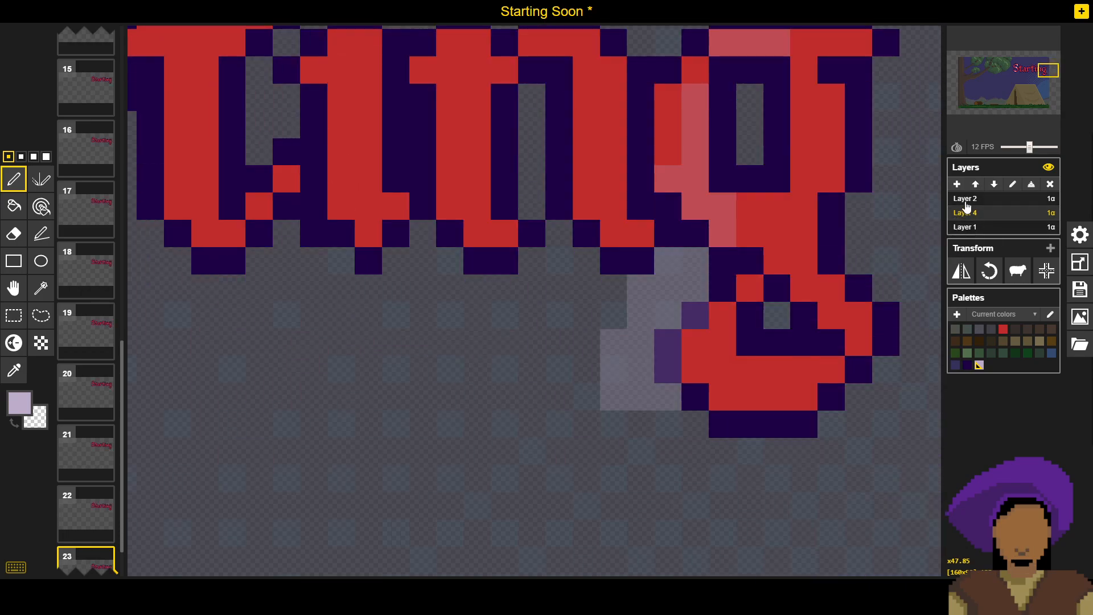
click(966, 199)
mouse_move(641, 370)
mouse_down()
mouse_move(691, 317)
mouse_move(665, 364)
mouse_move(671, 388)
mouse_move(624, 328)
mouse_move(688, 264)
mouse_move(669, 285)
mouse_up()
scroll(661, 285, down, 2)
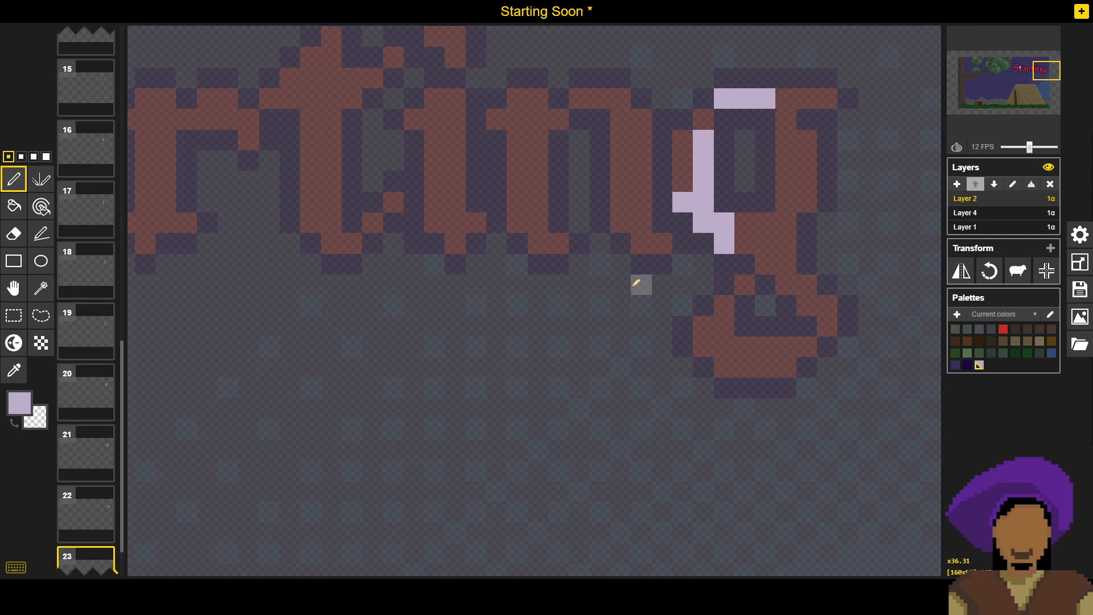
scroll(634, 262, up, 3)
scroll(637, 249, down, 4)
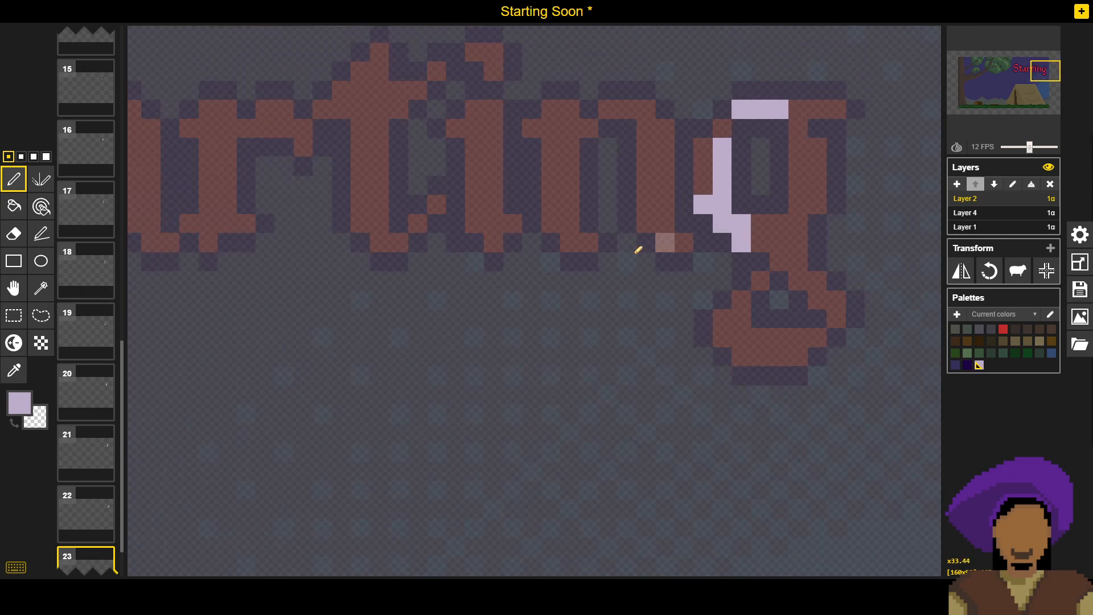
click(1075, 288)
click(963, 251)
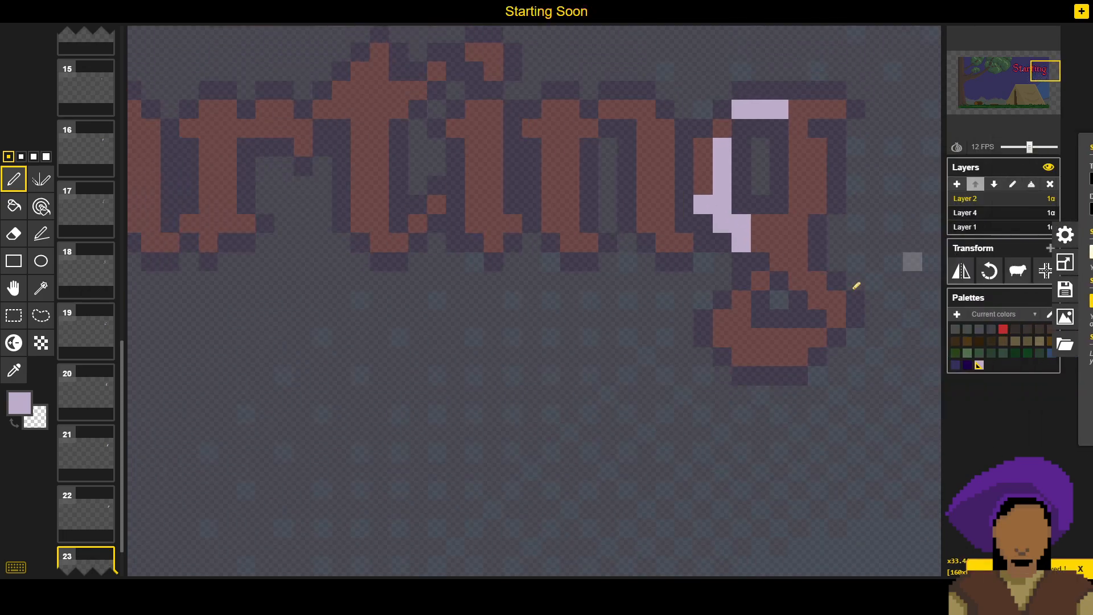
Step: Duplicate frame 23, compare the two frames, and select the copy, frame 24
scroll(66, 500, down, 1)
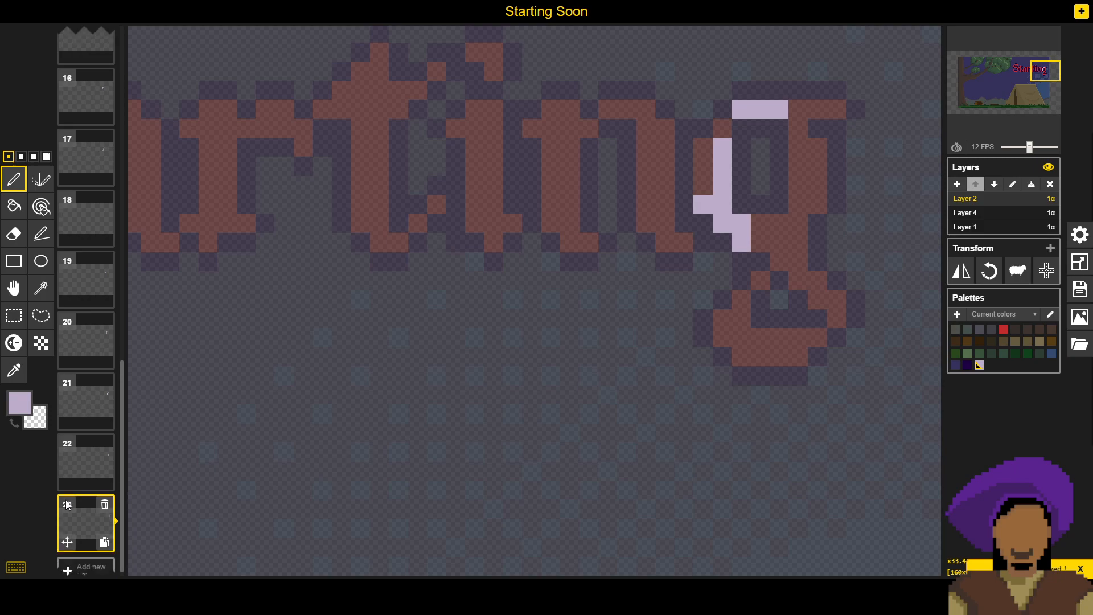
click(104, 536)
scroll(87, 507, down, 1)
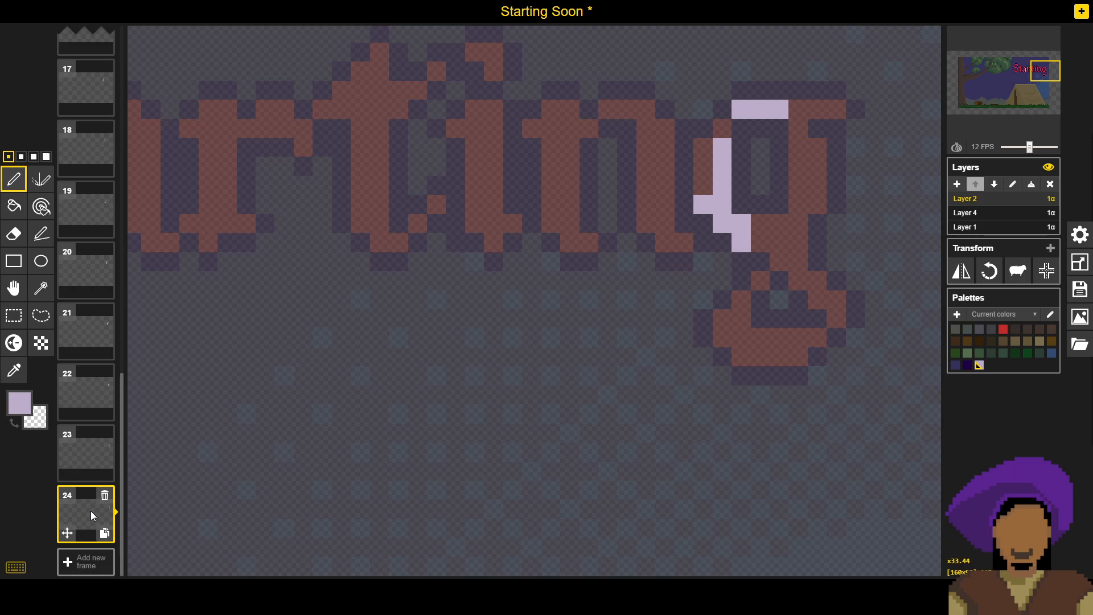
click(702, 205)
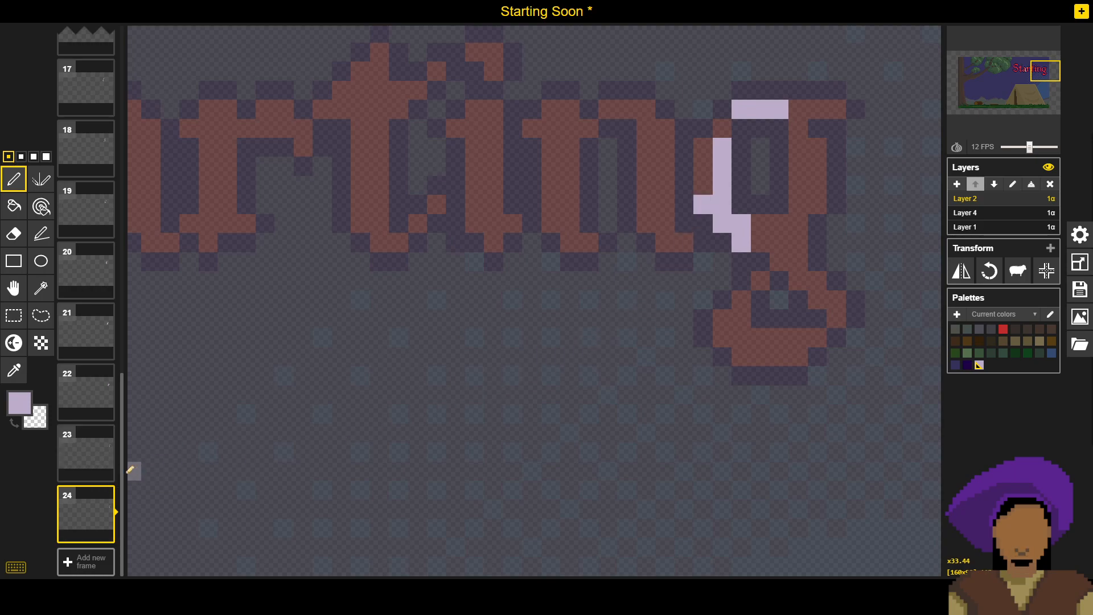
click(87, 453)
click(91, 506)
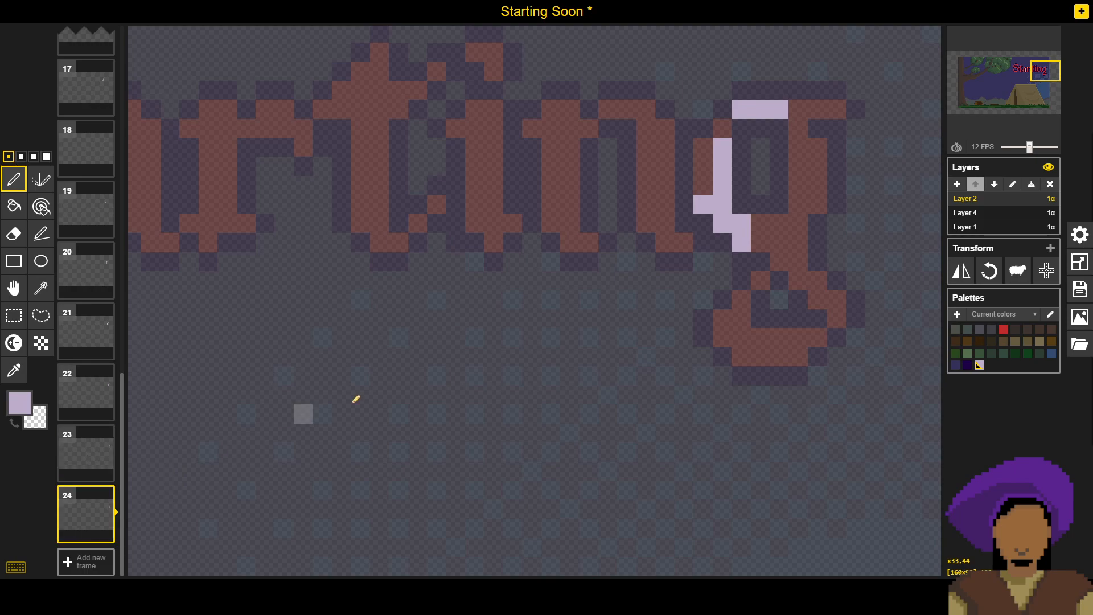
Step: In frame 24, repaint the missing lilac pixels on Layer 2 to form a full three-pixel-wide diagonal stripe down to the tail of the "g"
mouse_move(724, 157)
mouse_down()
mouse_move(723, 185)
mouse_move(759, 181)
mouse_move(760, 164)
mouse_move(742, 166)
mouse_up()
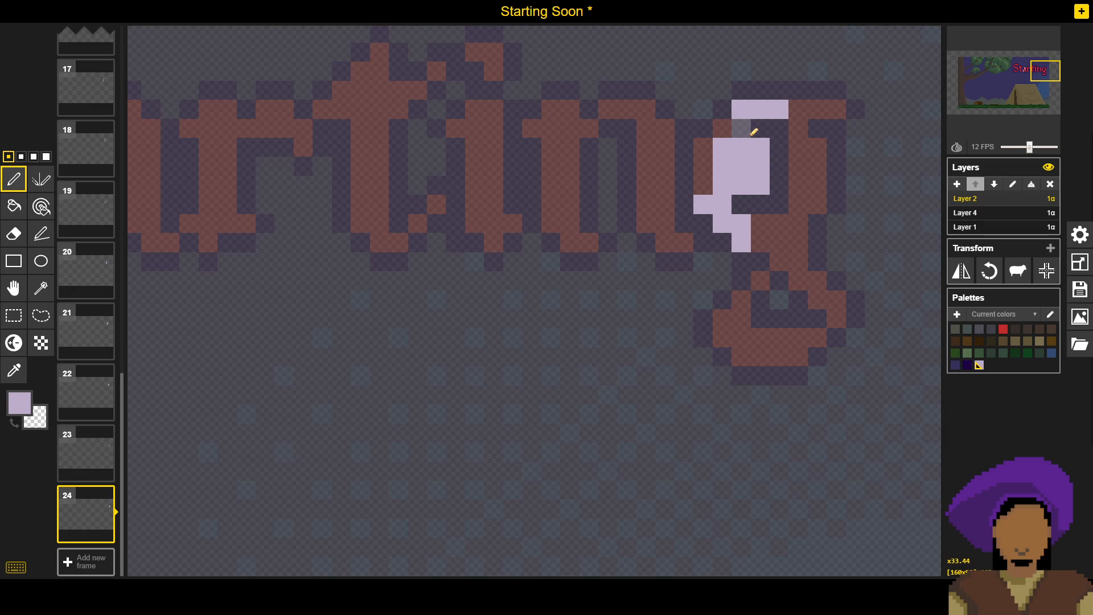
click(775, 139)
click(778, 134)
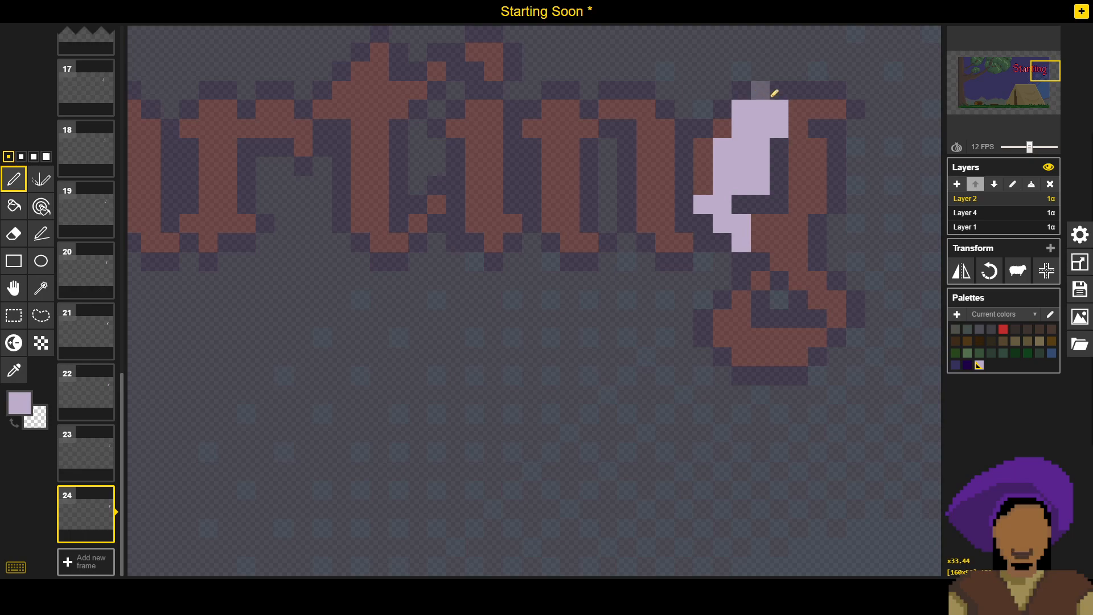
click(723, 220)
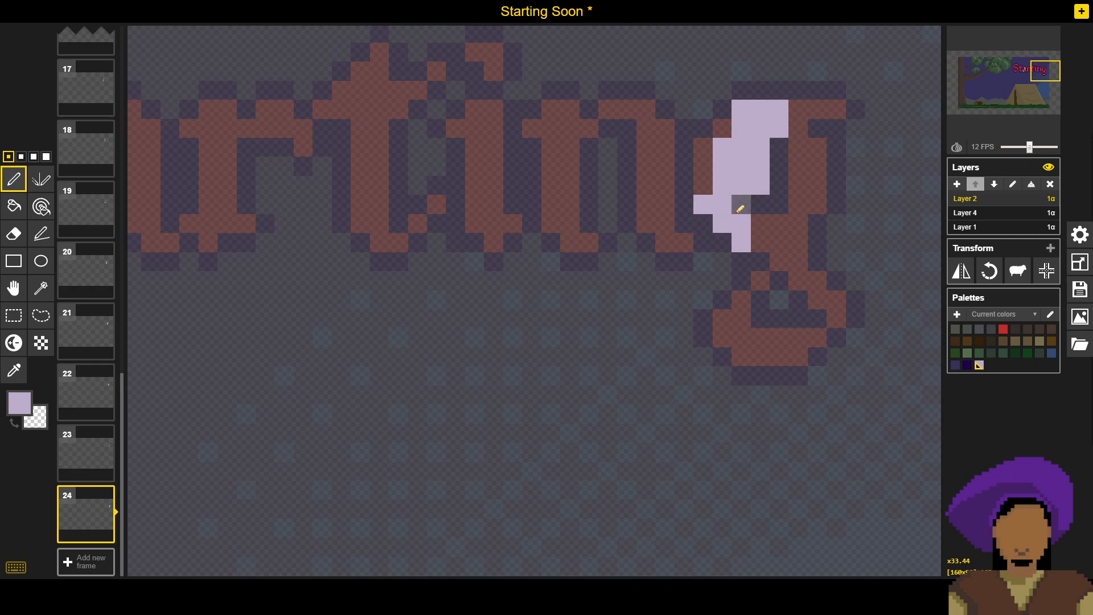
click(739, 208)
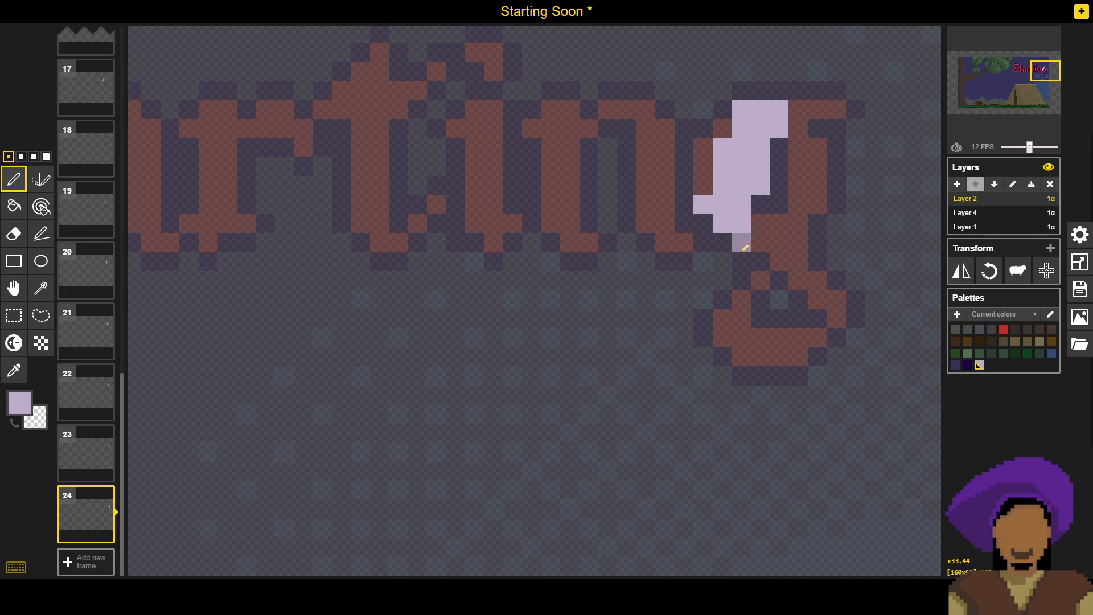
click(705, 222)
click(722, 261)
click(708, 260)
mouse_move(688, 279)
mouse_down()
mouse_move(716, 297)
mouse_move(684, 296)
mouse_move(703, 320)
mouse_move(679, 317)
mouse_move(665, 331)
mouse_move(695, 342)
mouse_move(665, 357)
mouse_up()
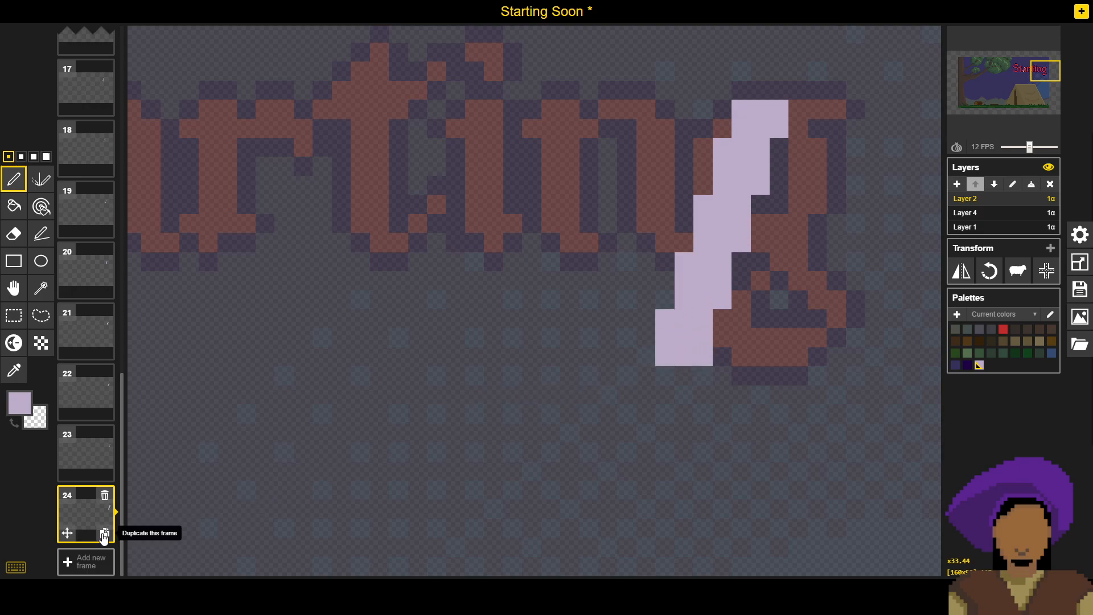
Step: In frame 24, move the Layer 2 stripe three pixels to the right and duplicate the frame
click(15, 290)
drag(749, 152, 793, 154)
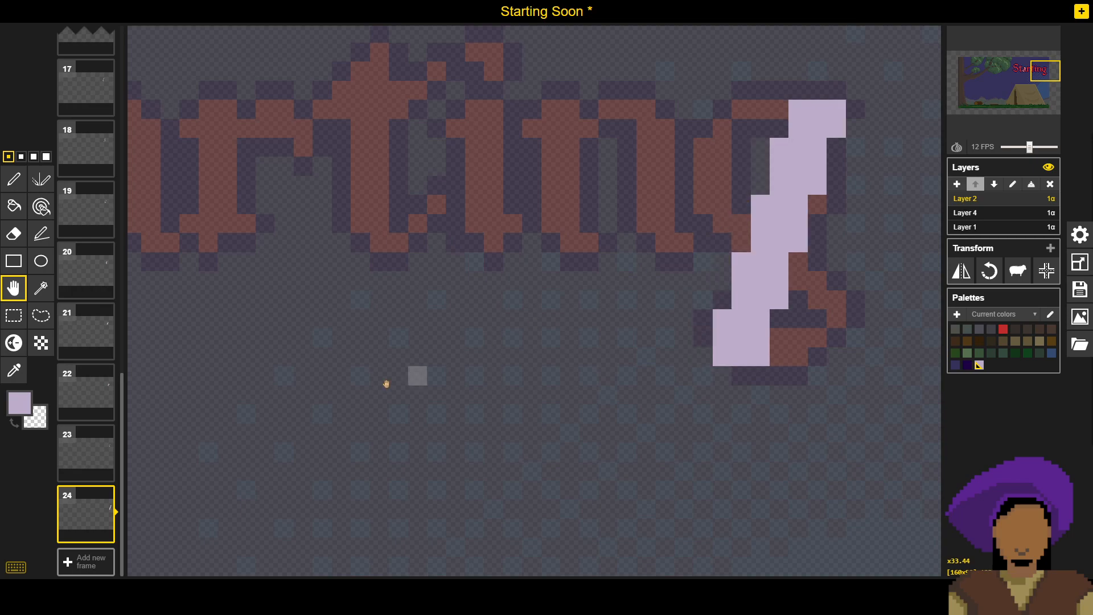
click(104, 533)
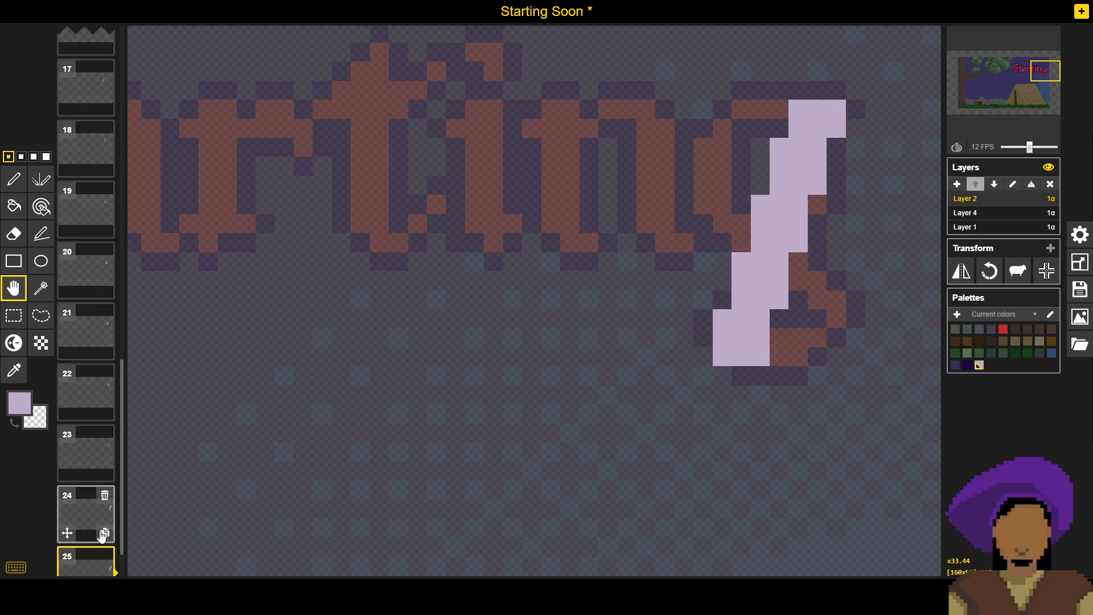
Step: In frame 24, erase the Layer 2 stripe pixels covering the inner hole of the "g" and the outer corner of its tail
click(14, 180)
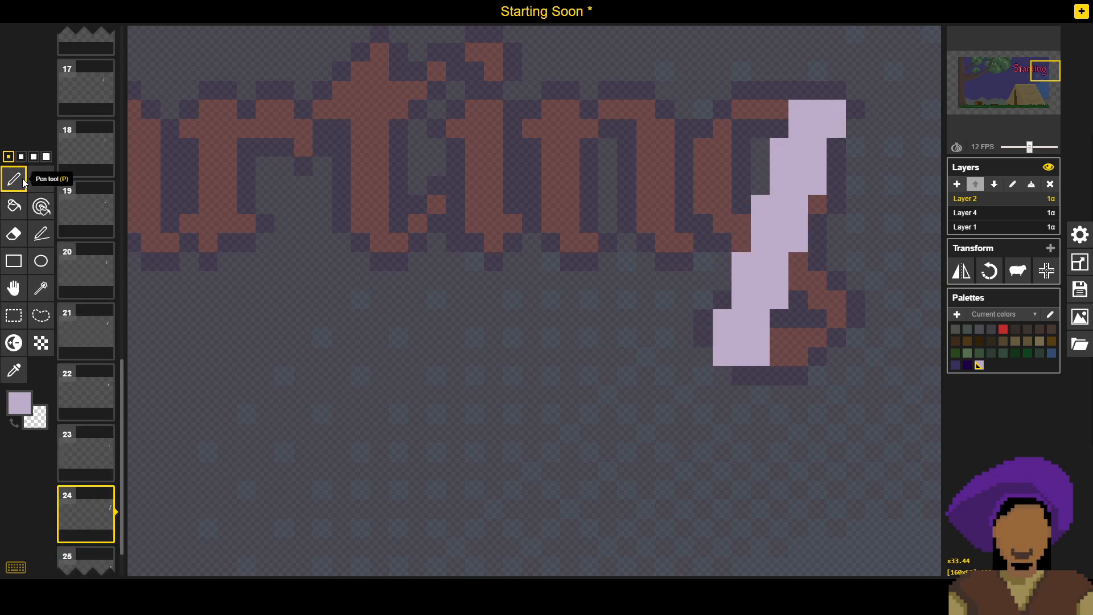
click(969, 214)
click(971, 202)
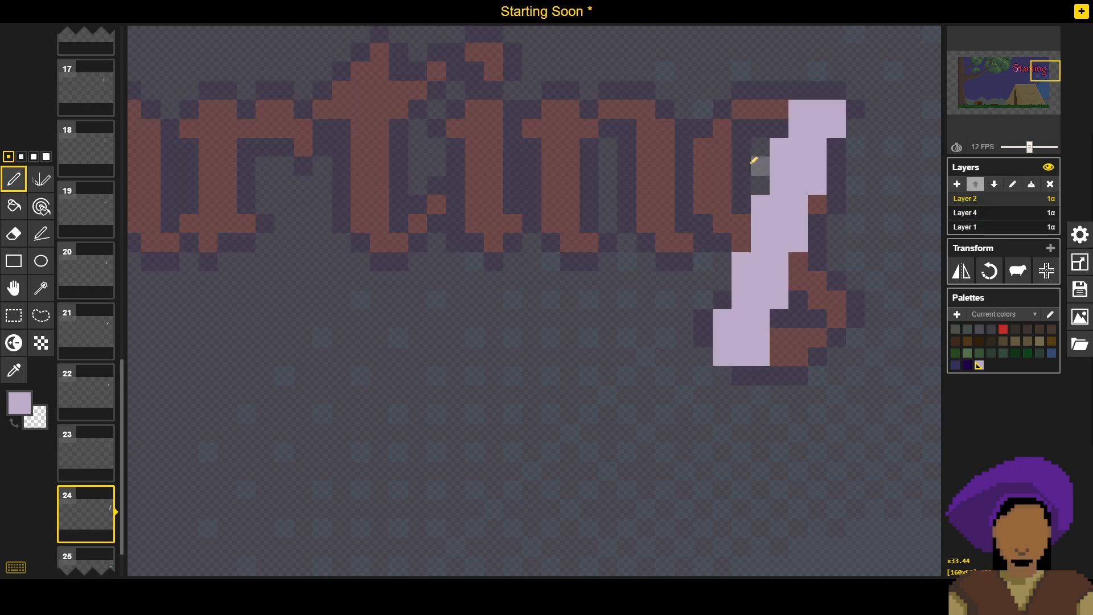
right_click(764, 205)
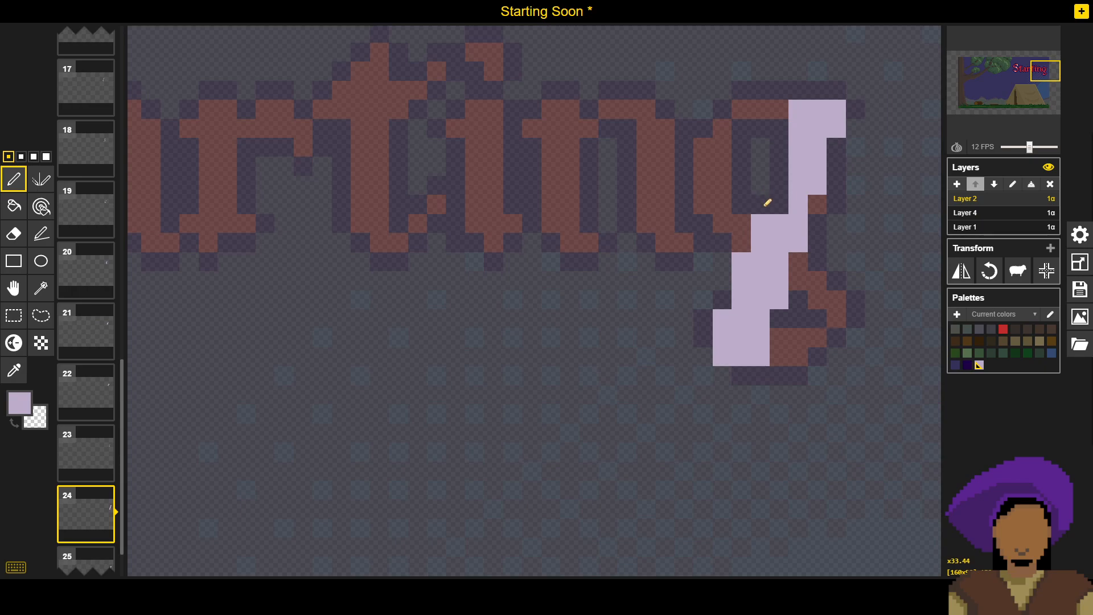
right_click(721, 320)
right_click(720, 336)
right_click(723, 356)
Step: Erase the frame 24 stripe pixels lying over the dark outline at the neck and top of the "g" on Layer 2, then save the sprite
click(975, 213)
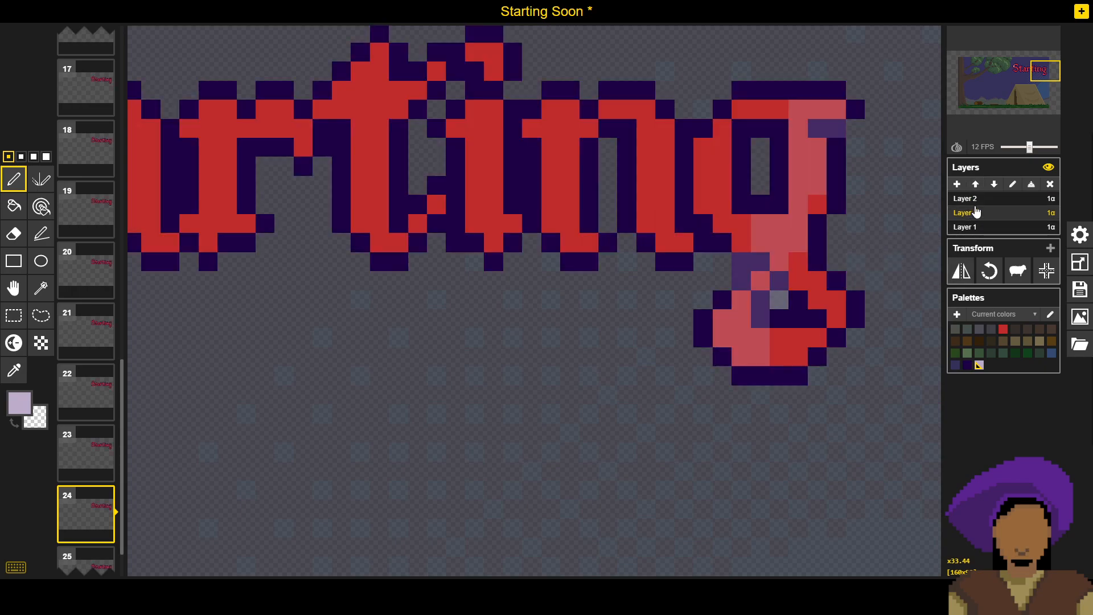
click(975, 200)
right_click(742, 279)
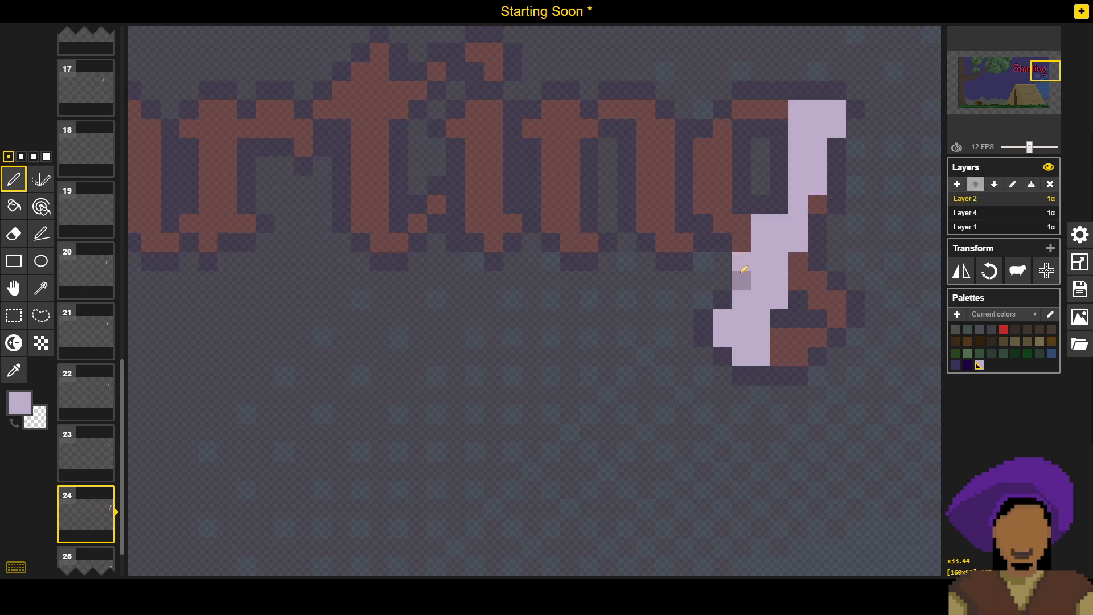
right_click(778, 300)
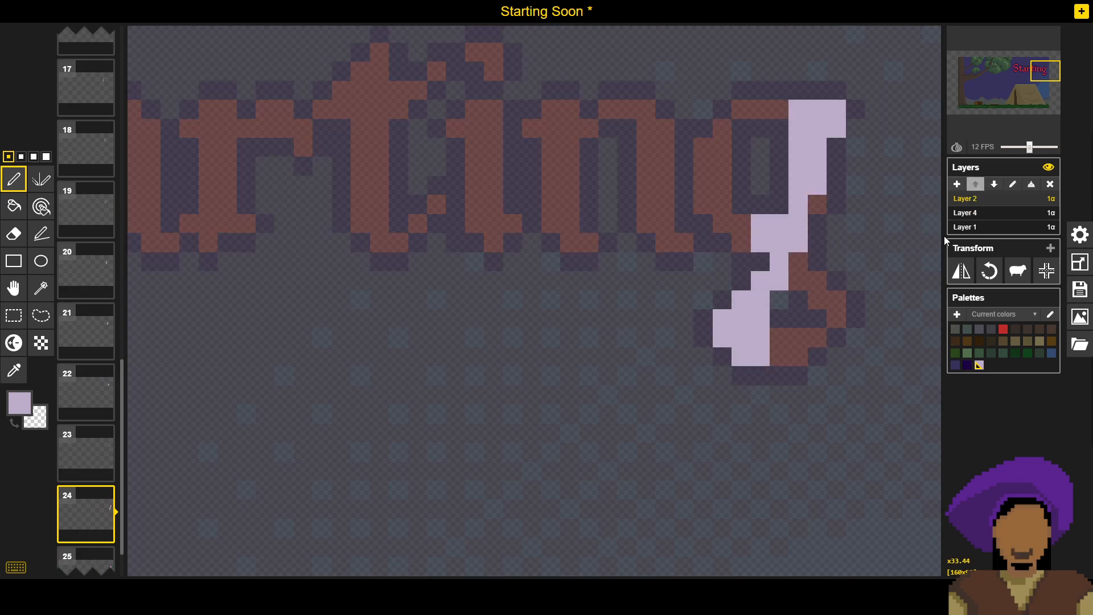
click(965, 213)
click(967, 200)
click(965, 215)
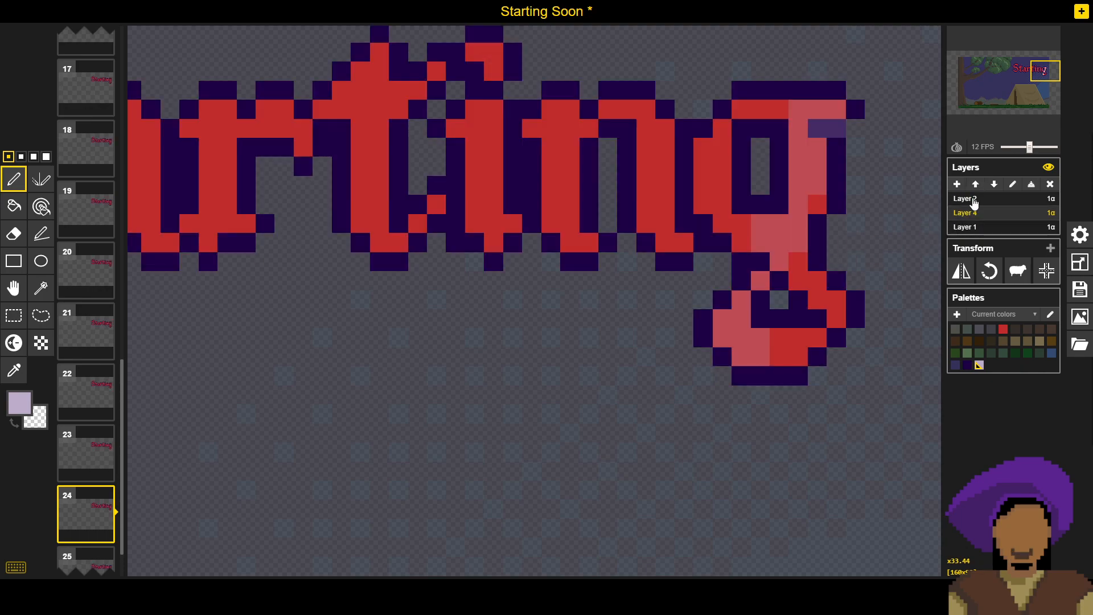
click(968, 198)
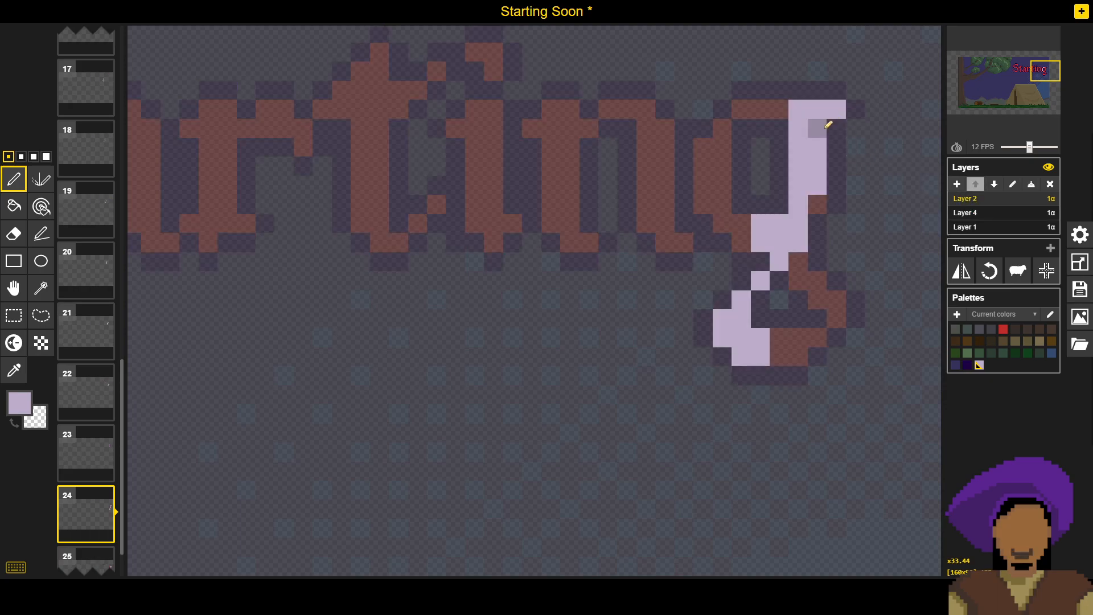
click(1080, 289)
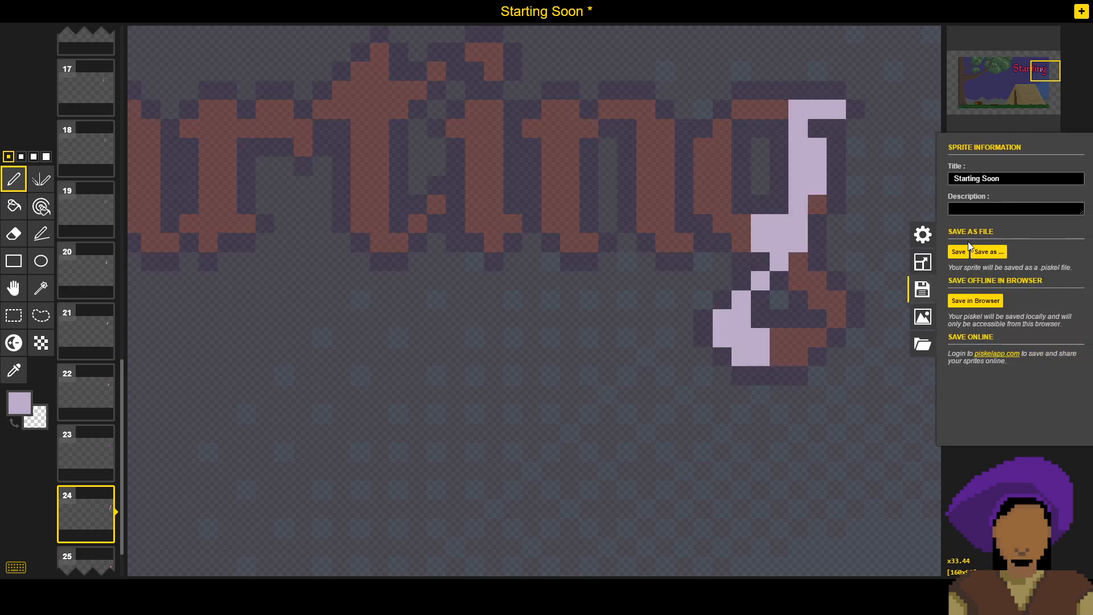
click(963, 251)
Step: In frame 25, move the Layer 2 stripe three pixels to the right, duplicate the frame, and return to frame 25
scroll(91, 473, down, 1)
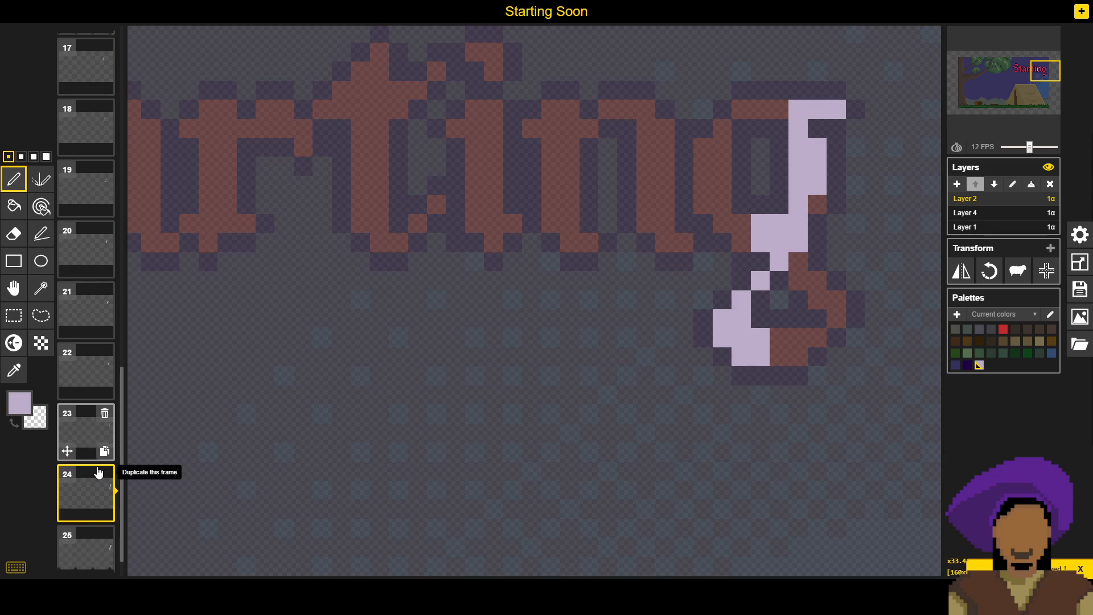
click(88, 504)
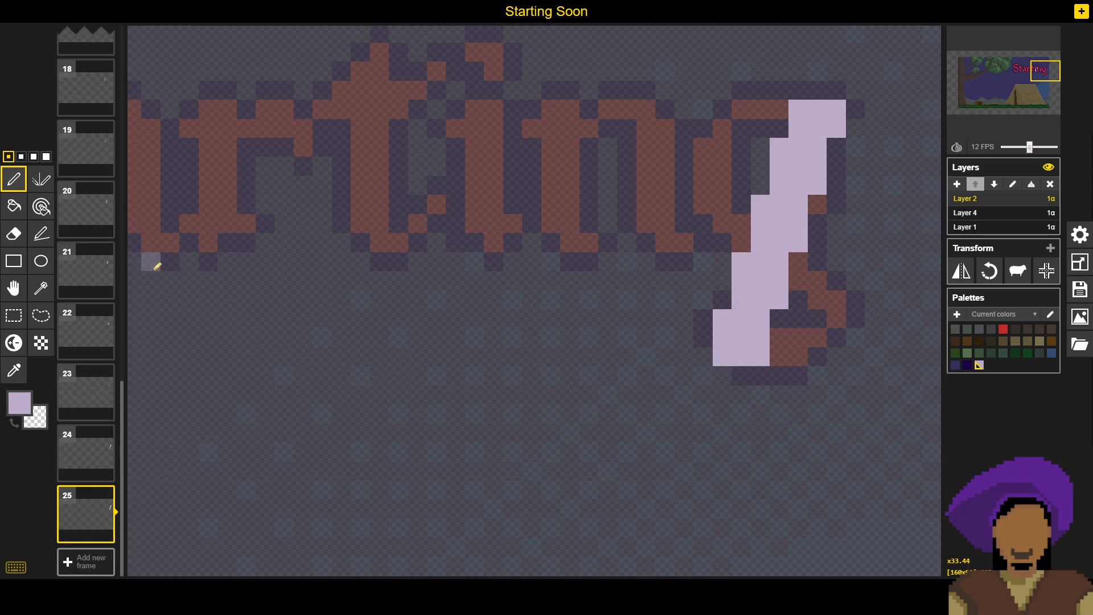
click(15, 288)
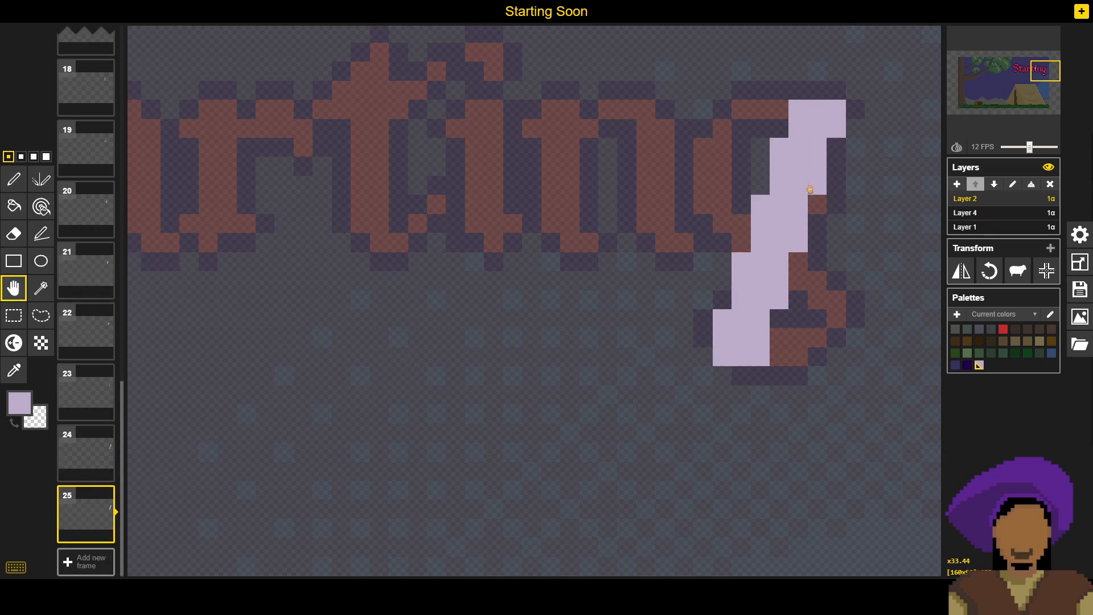
drag(827, 192, 877, 188)
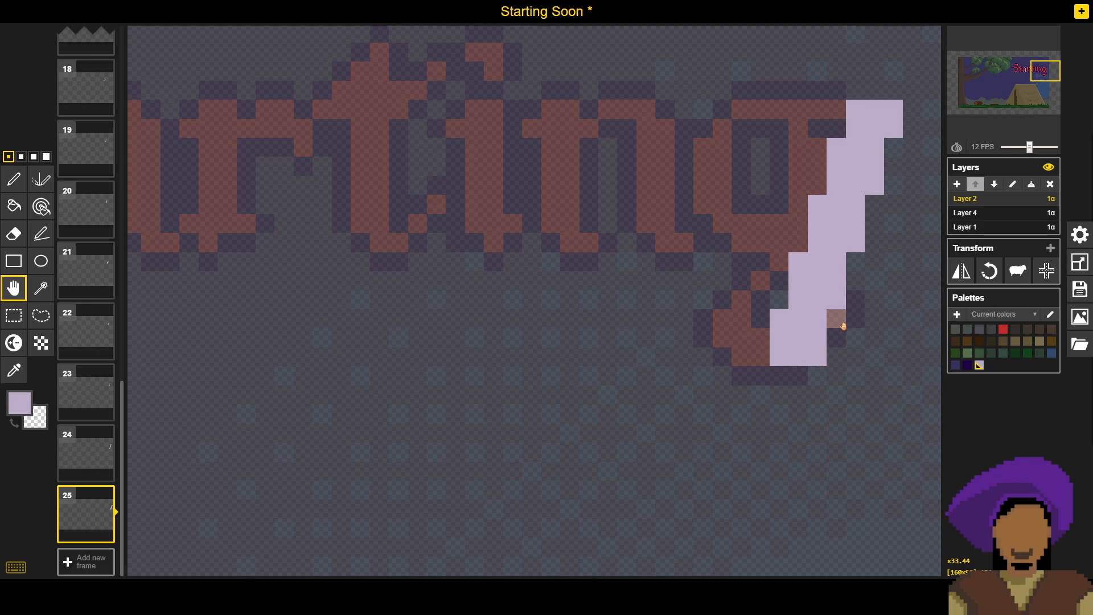
mouse_move(101, 535)
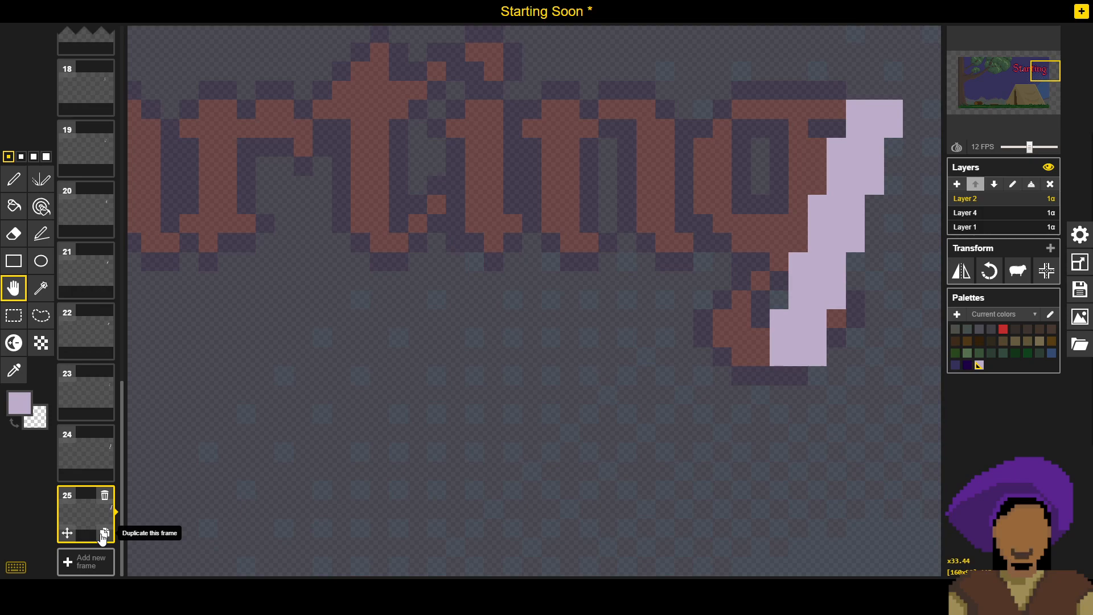
click(103, 534)
click(90, 516)
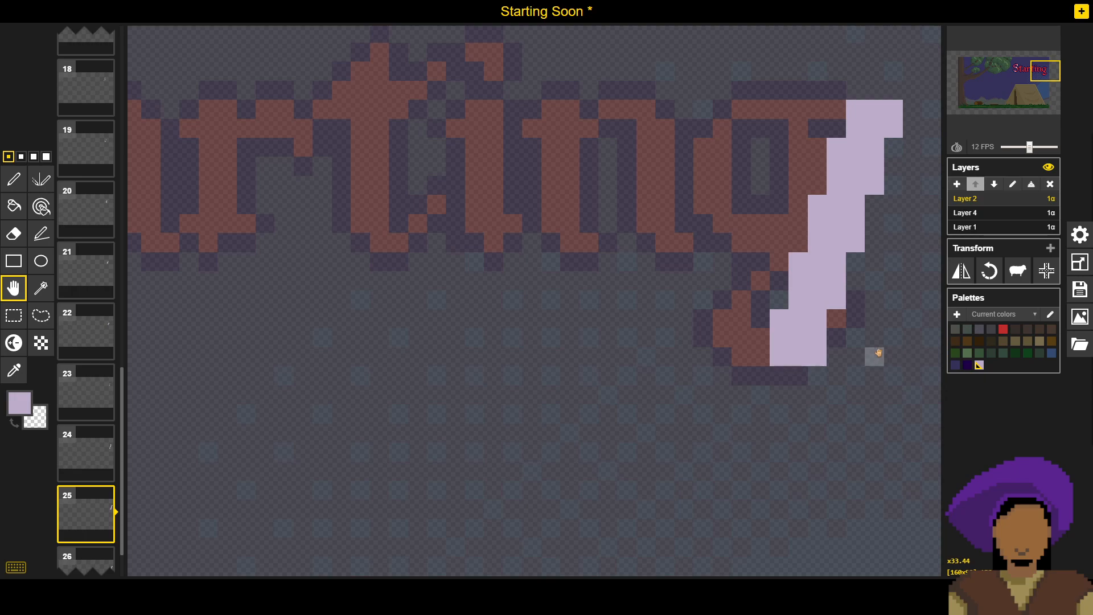
Step: In frame 25, erase the stripe's upper end and the pixels extending outside the "g", plus the tail's lower corner pixel
click(14, 179)
right_click(817, 356)
right_click(856, 243)
right_click(855, 224)
right_click(856, 204)
right_click(875, 185)
right_click(875, 166)
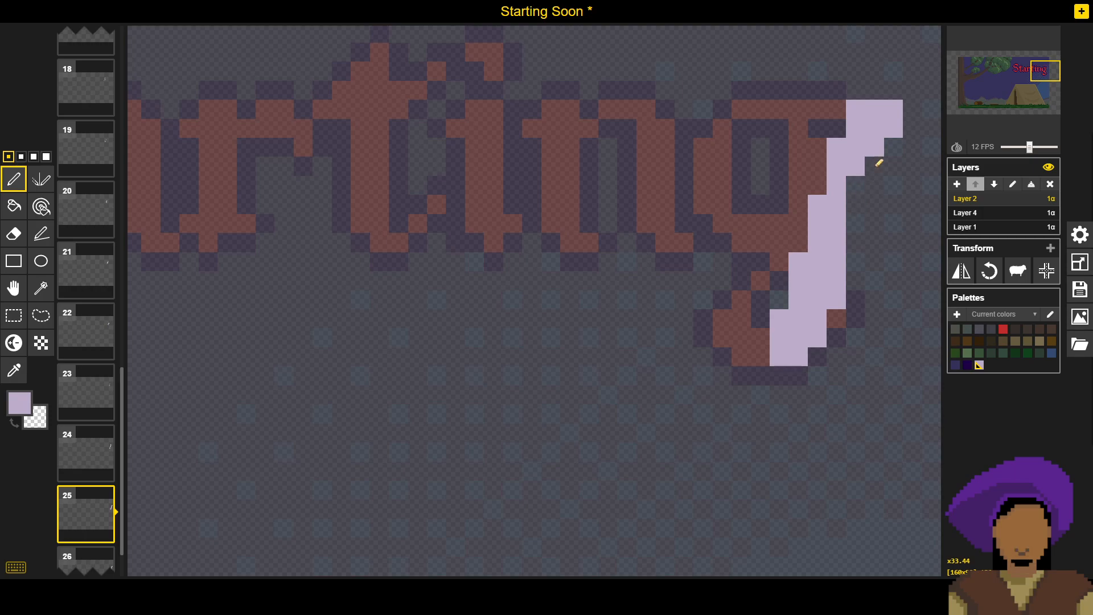
right_click(875, 148)
right_click(894, 128)
right_click(894, 110)
right_click(875, 110)
right_click(855, 110)
right_click(856, 128)
right_click(875, 128)
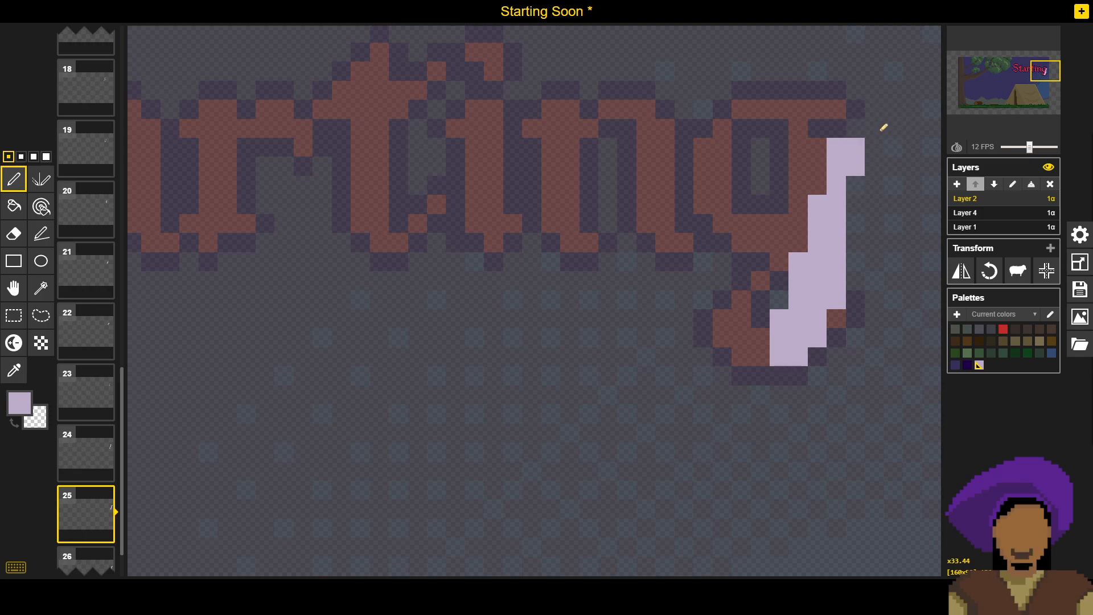
Step: Erase the frame 25 stripe pixels along the outer outline of the "g" from its upper stem down to the neck
right_click(856, 147)
right_click(837, 147)
right_click(856, 166)
right_click(842, 166)
right_click(843, 185)
right_click(844, 205)
right_click(844, 223)
right_click(843, 242)
right_click(841, 262)
right_click(842, 281)
right_click(820, 280)
click(818, 280)
right_click(818, 261)
right_click(817, 242)
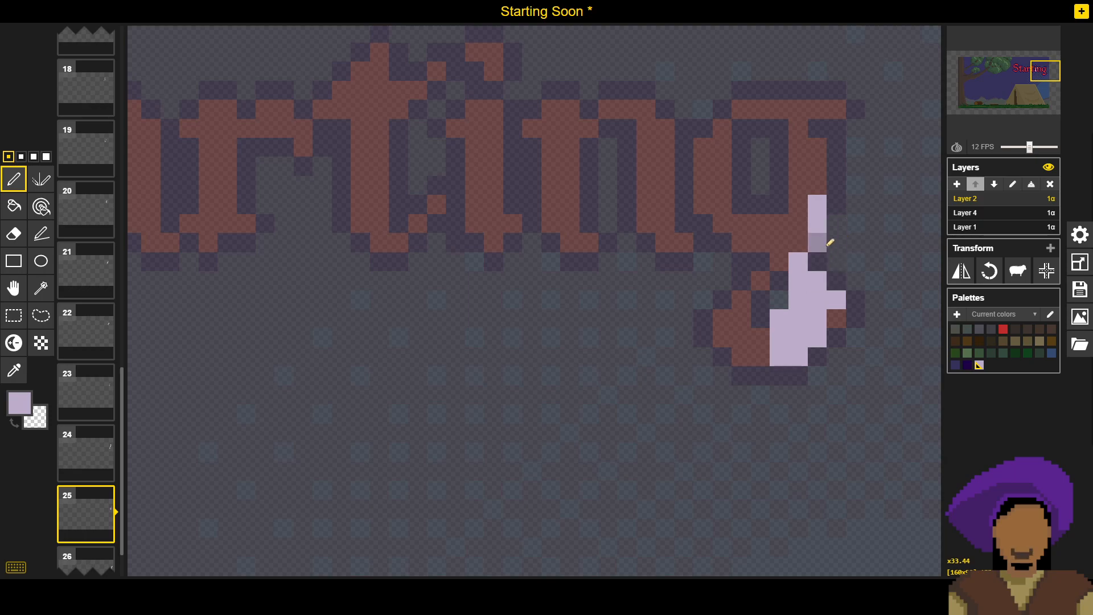
right_click(818, 223)
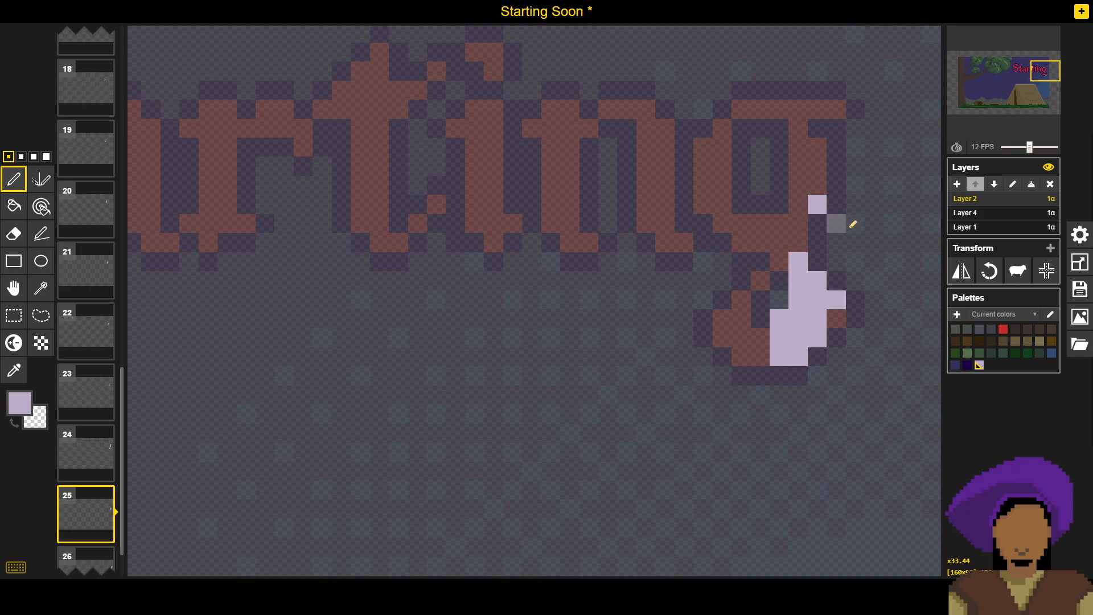
Step: Erase the frame 25 stripe pixels over the dark outline inside the tail of the "g" on Layer 2 and save the sprite
click(986, 217)
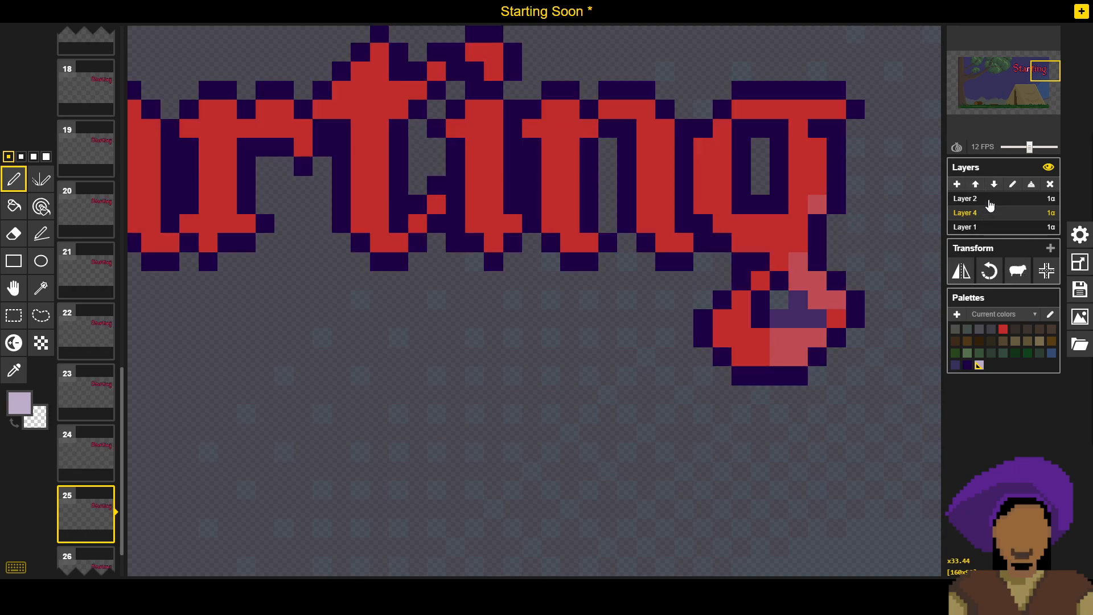
click(987, 203)
right_click(806, 303)
right_click(798, 319)
right_click(817, 319)
right_click(780, 319)
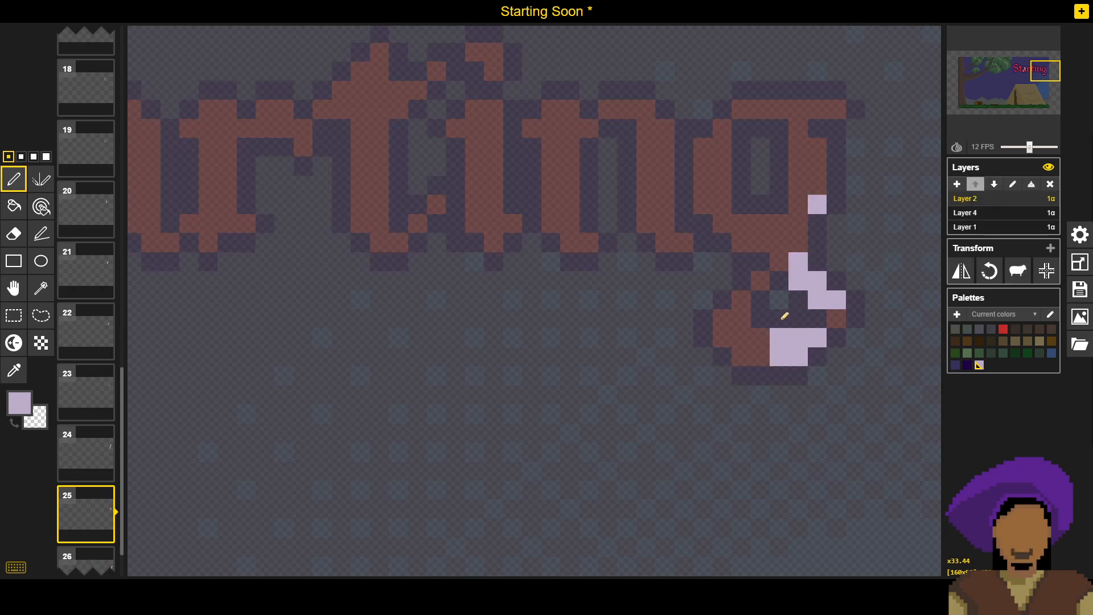
click(1080, 290)
click(977, 251)
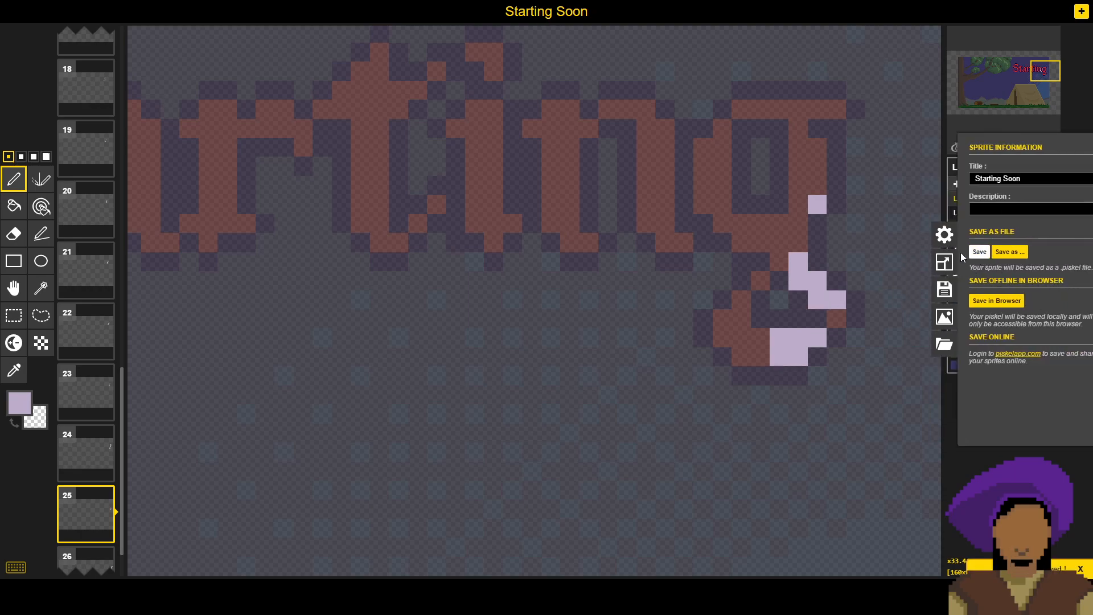
Step: In frame 26, paint one lilac pixel at the outer tip of the "g" tail and erase the stripe across the rest of the tail
click(90, 564)
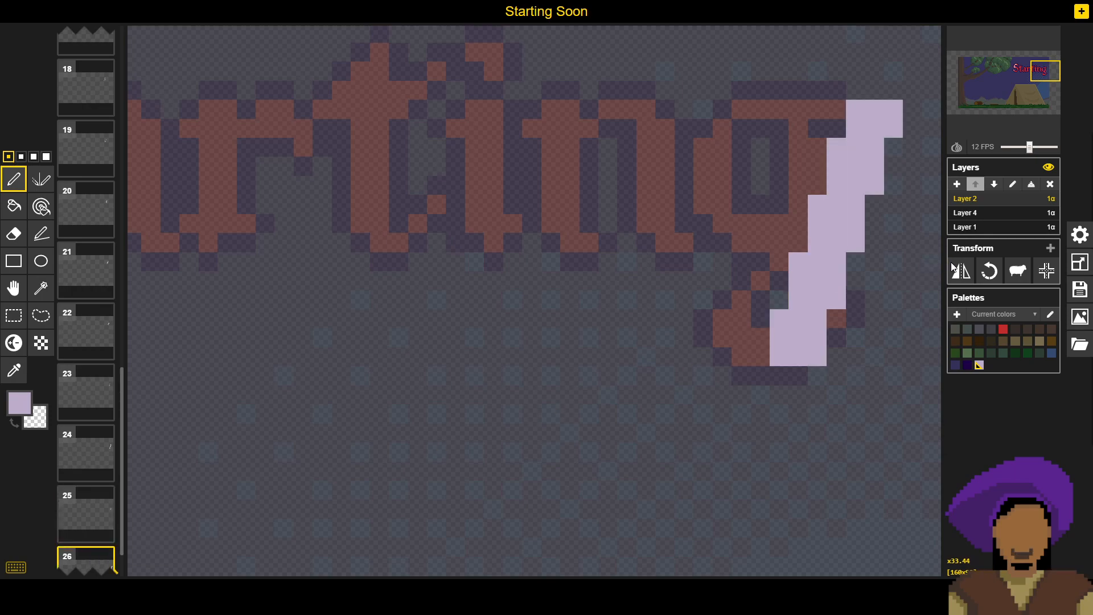
click(836, 319)
right_click(836, 300)
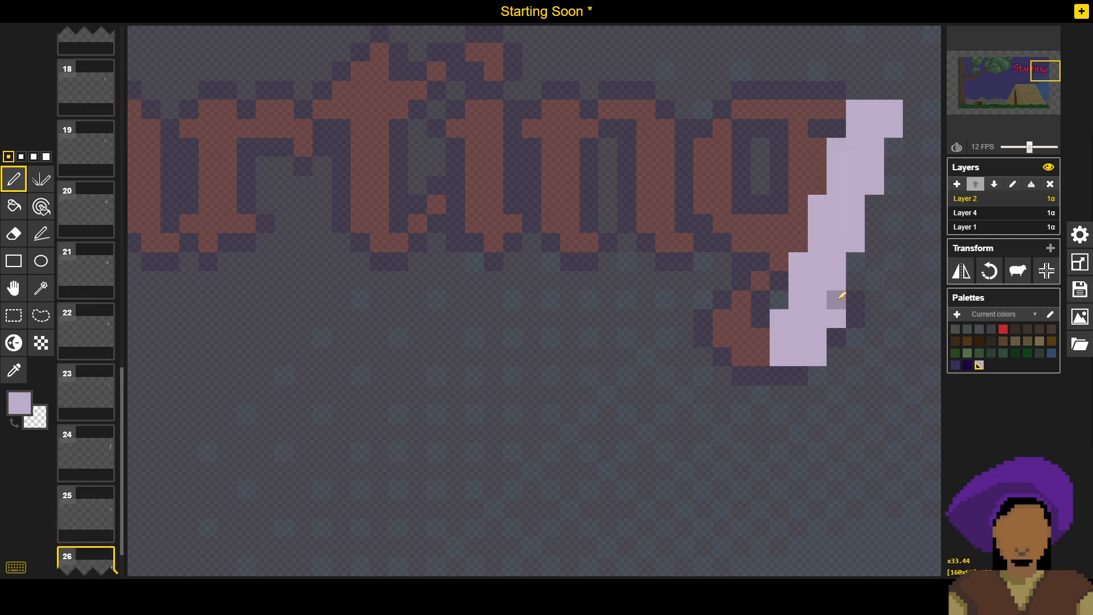
right_click(817, 300)
right_click(817, 318)
right_click(819, 336)
right_click(797, 355)
right_click(817, 356)
right_click(780, 355)
right_click(780, 338)
right_click(796, 317)
right_click(798, 301)
right_click(799, 339)
right_click(780, 319)
Step: Erase the remaining frame 26 stripe above the tail of the "g", keeping only the single lilac tip pixel, and save the sprite
mouse_move(799, 281)
mouse_down()
mouse_move(806, 259)
mouse_move(819, 287)
mouse_up()
mouse_move(855, 224)
mouse_down()
mouse_move(902, 92)
mouse_move(846, 249)
mouse_move(824, 239)
mouse_move(836, 151)
mouse_move(858, 97)
mouse_move(848, 232)
mouse_move(834, 153)
mouse_up()
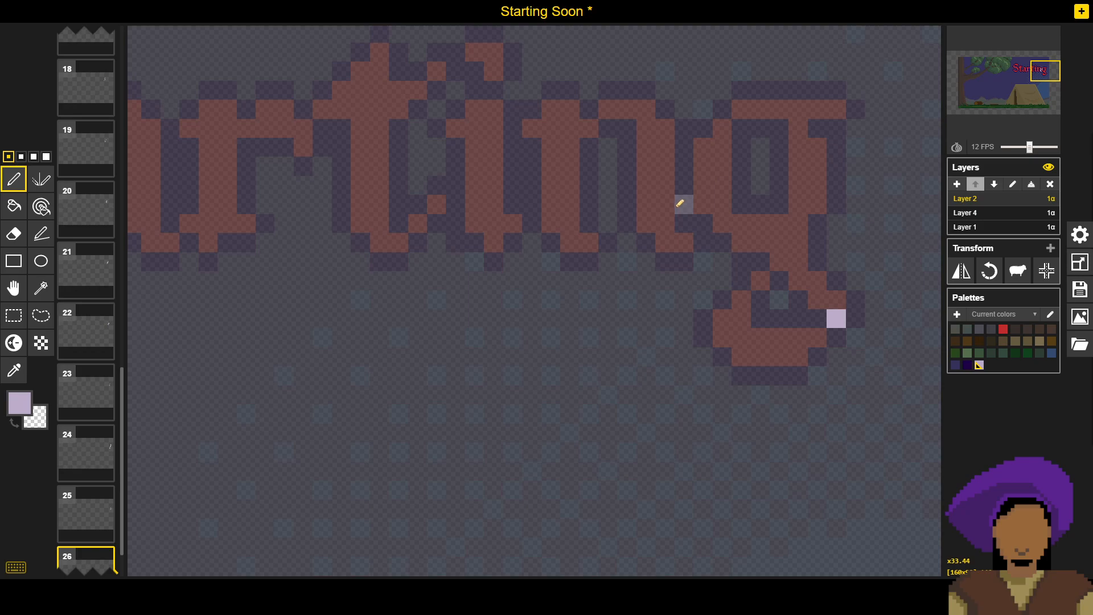
click(1081, 290)
click(958, 250)
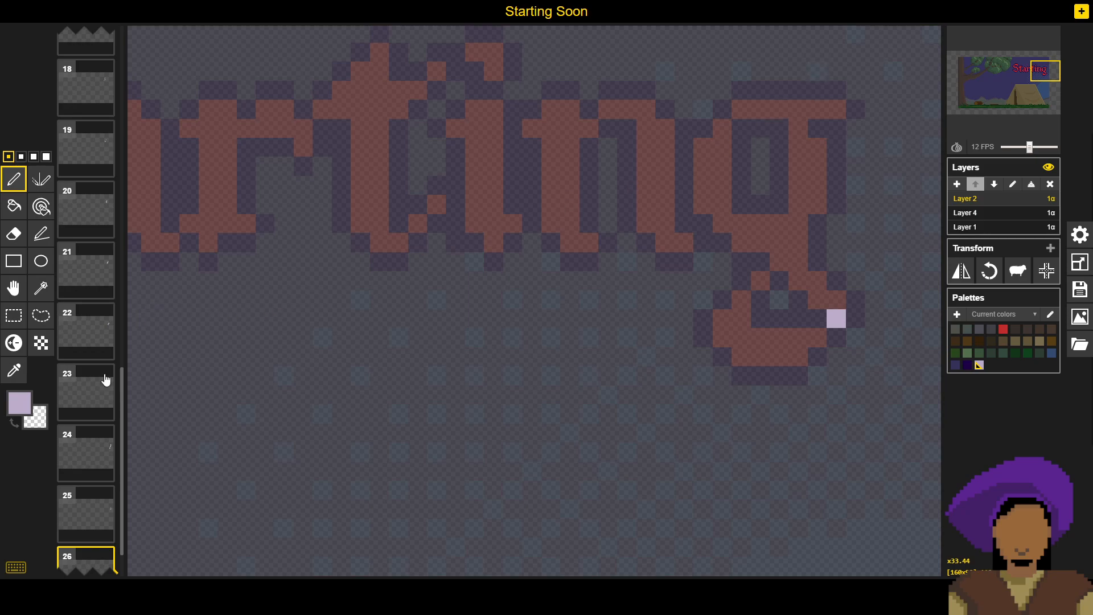
Step: Select frame 1, set the animation speed to 8 FPS, and play the animation in the separate preview window
scroll(80, 467, down, 1)
scroll(83, 482, up, 15)
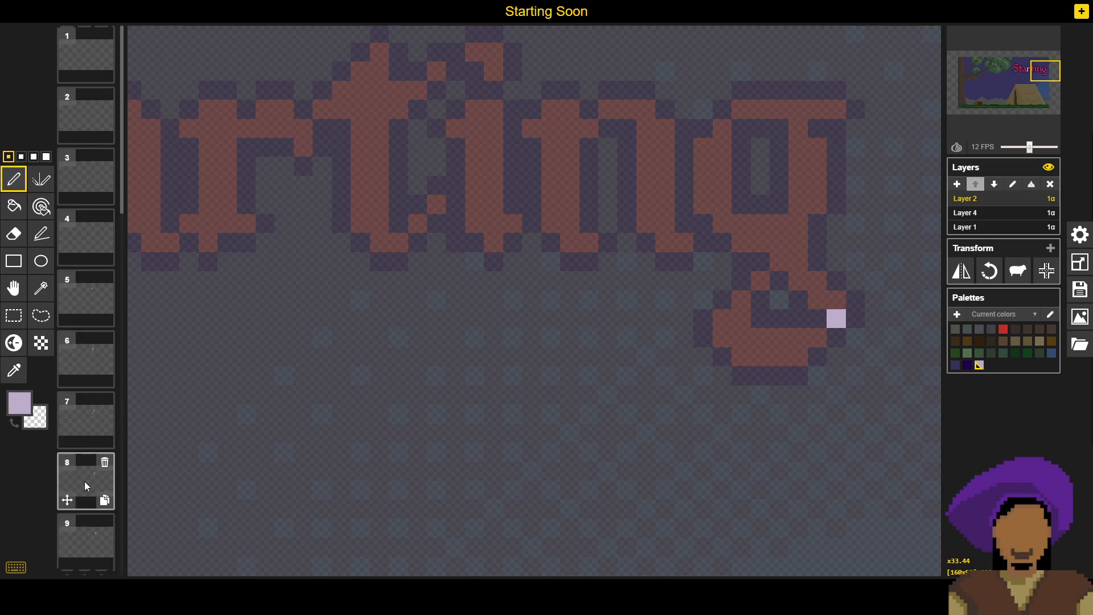
click(75, 44)
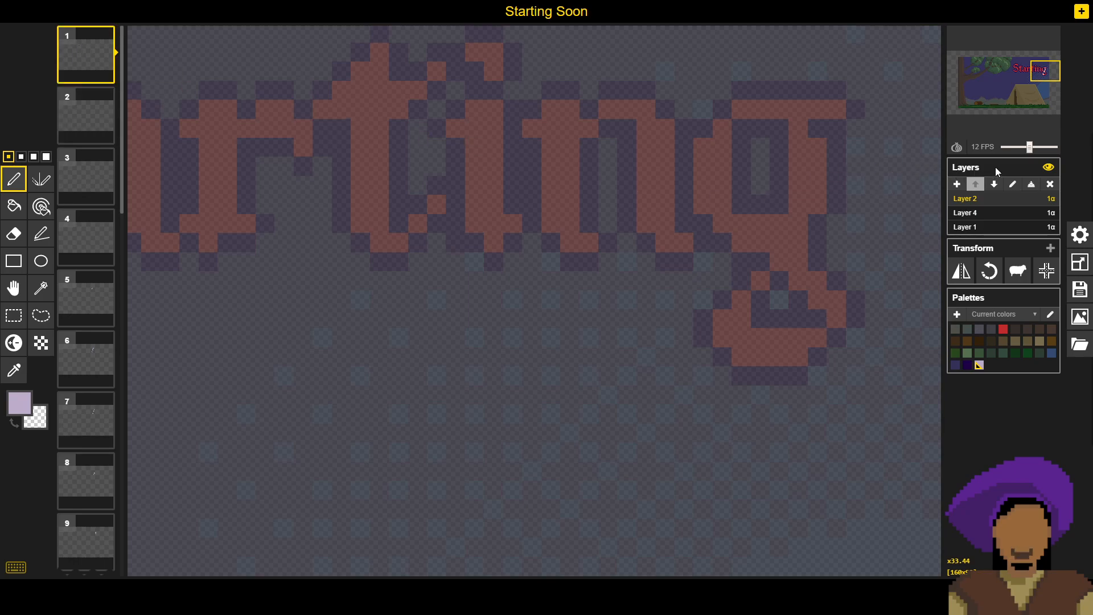
drag(1030, 149, 1022, 149)
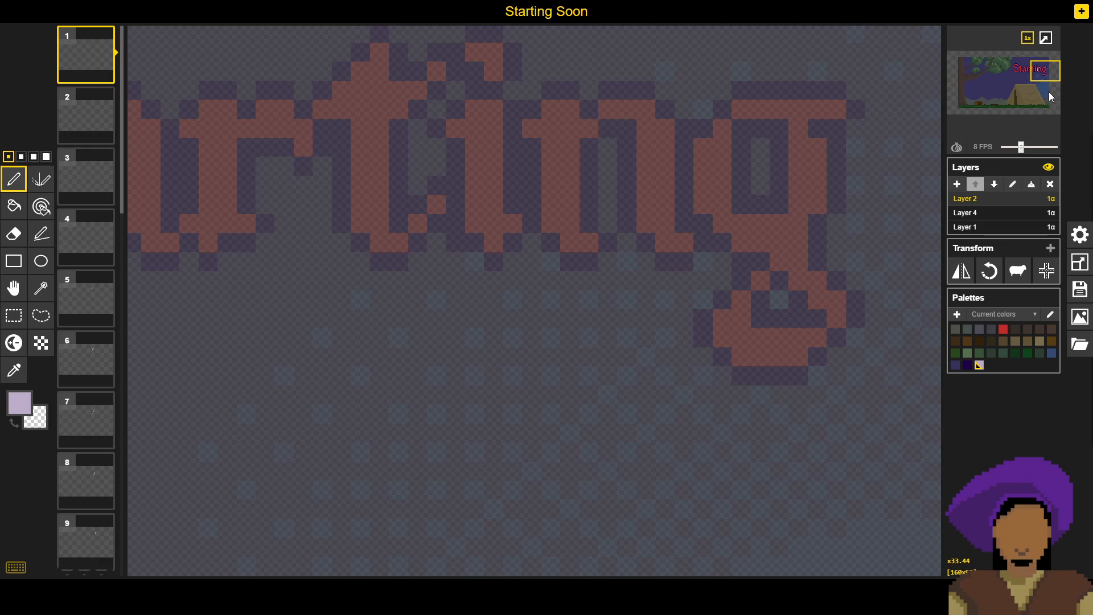
click(1045, 35)
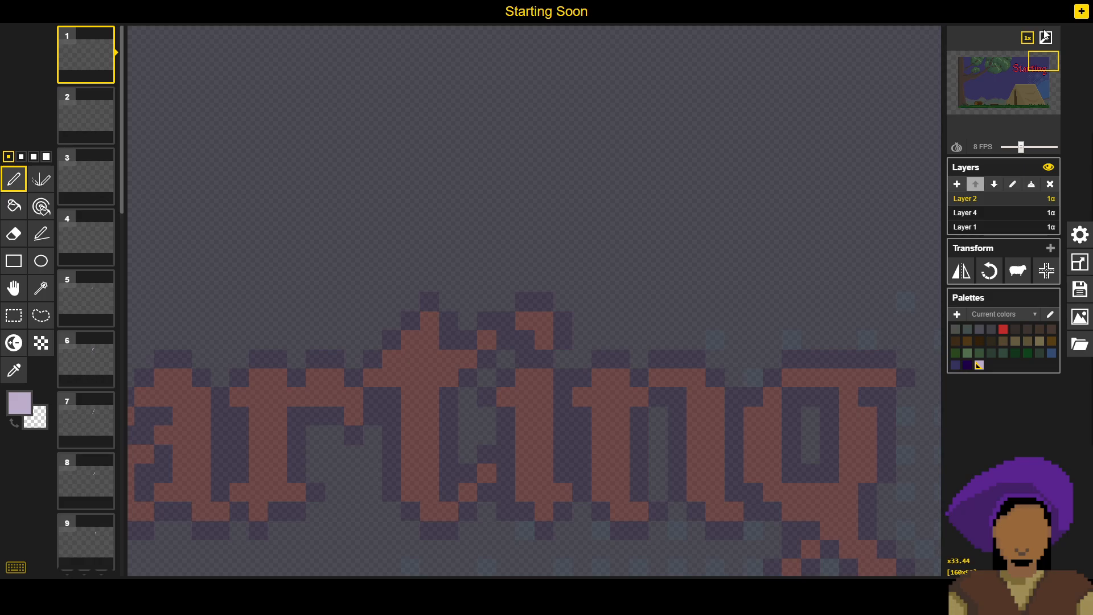
mouse_move(1039, 71)
mouse_down()
mouse_move(1024, 77)
mouse_move(1033, 72)
mouse_up()
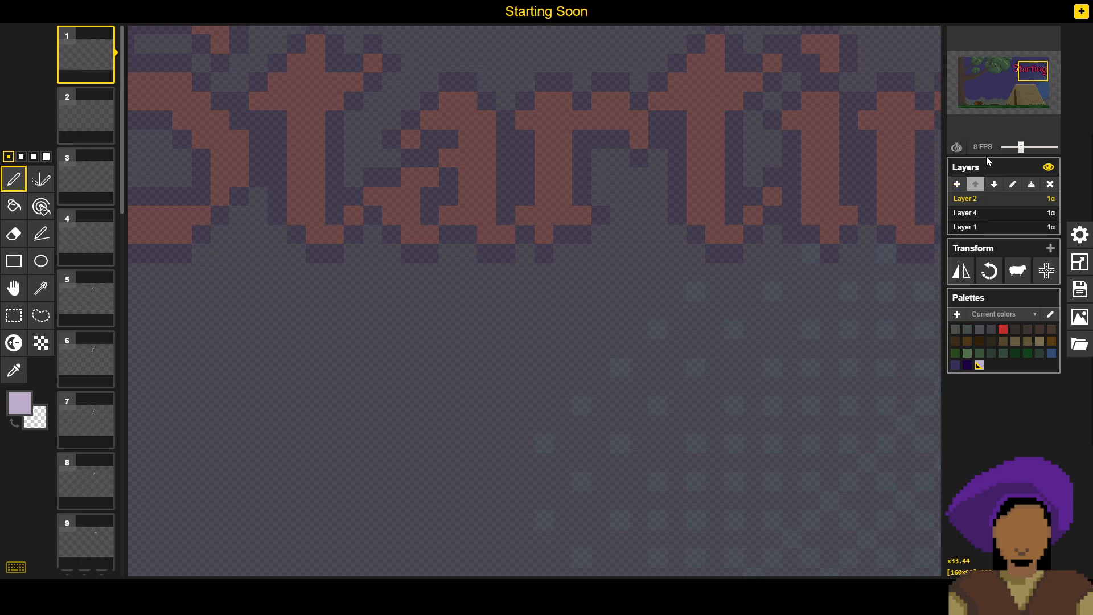
Step: Set the animation speed to 12 FPS and play the animation in the separate preview window
drag(1024, 148, 1028, 149)
mouse_move(1047, 70)
drag(1029, 149, 1033, 149)
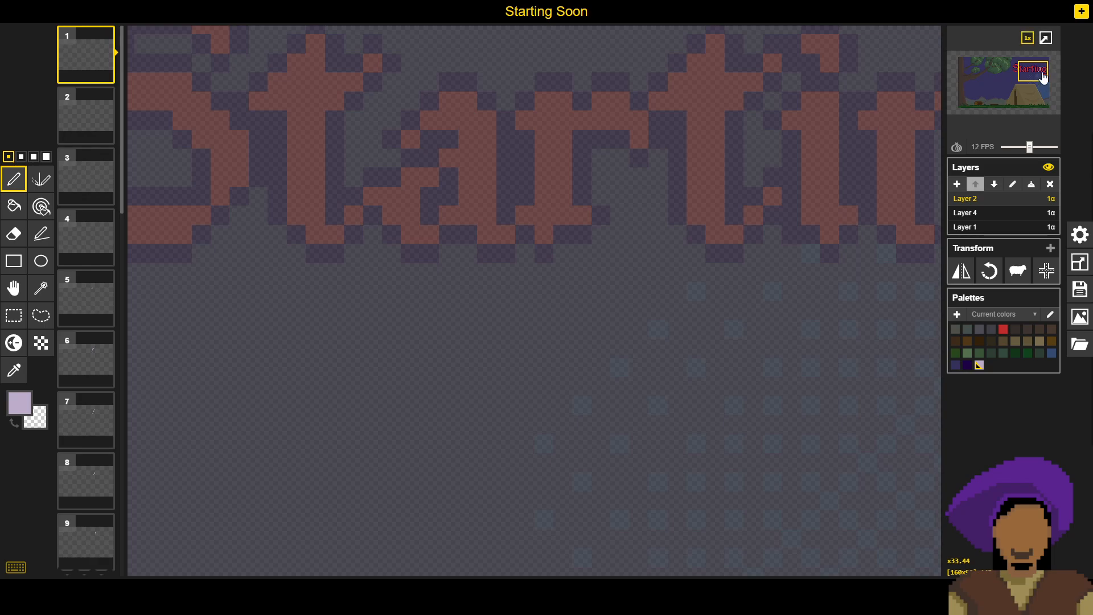
click(1045, 40)
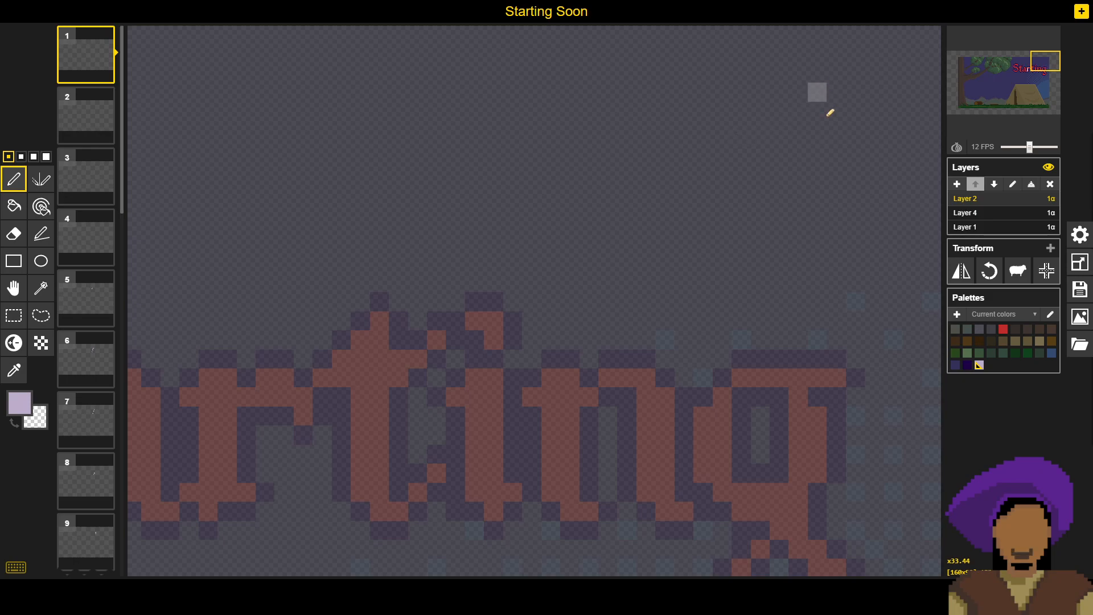
Step: Save the sprite, then duplicate frame 4 to add another shine-free frame at the start
click(1081, 290)
click(962, 251)
click(97, 245)
click(105, 257)
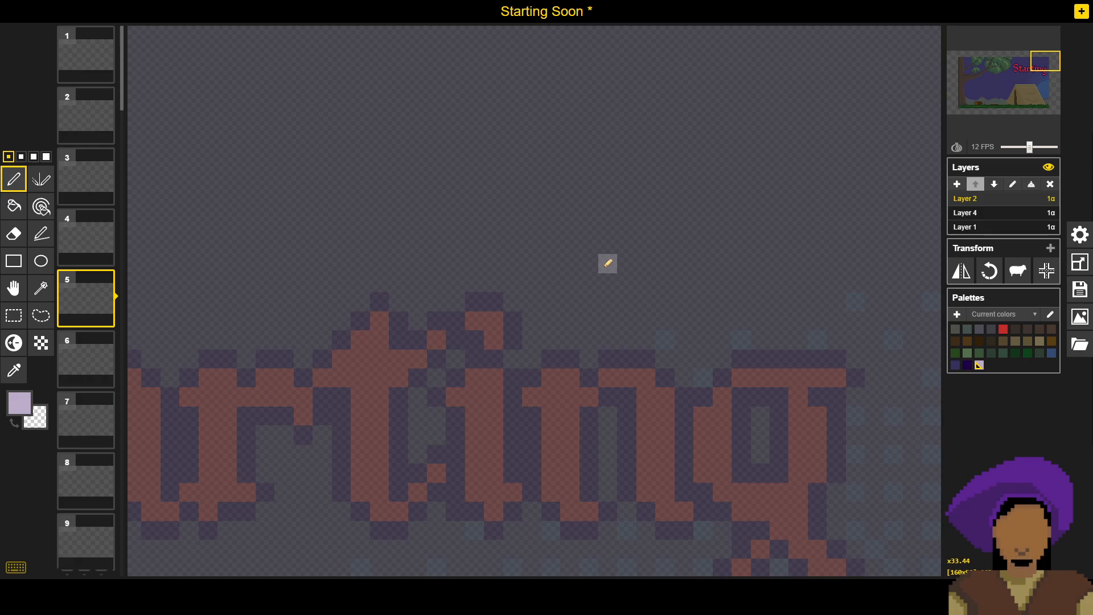
Step: Duplicate frame 5 seven times and frame 6 once to lengthen the shine-free pause before the sweep
mouse_move(93, 306)
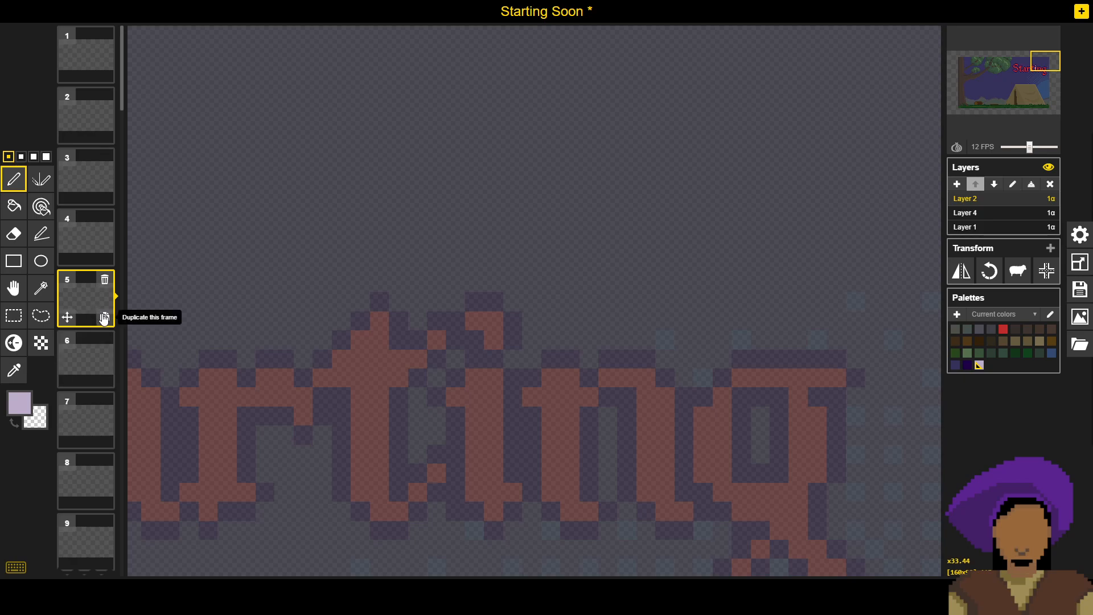
click(104, 318)
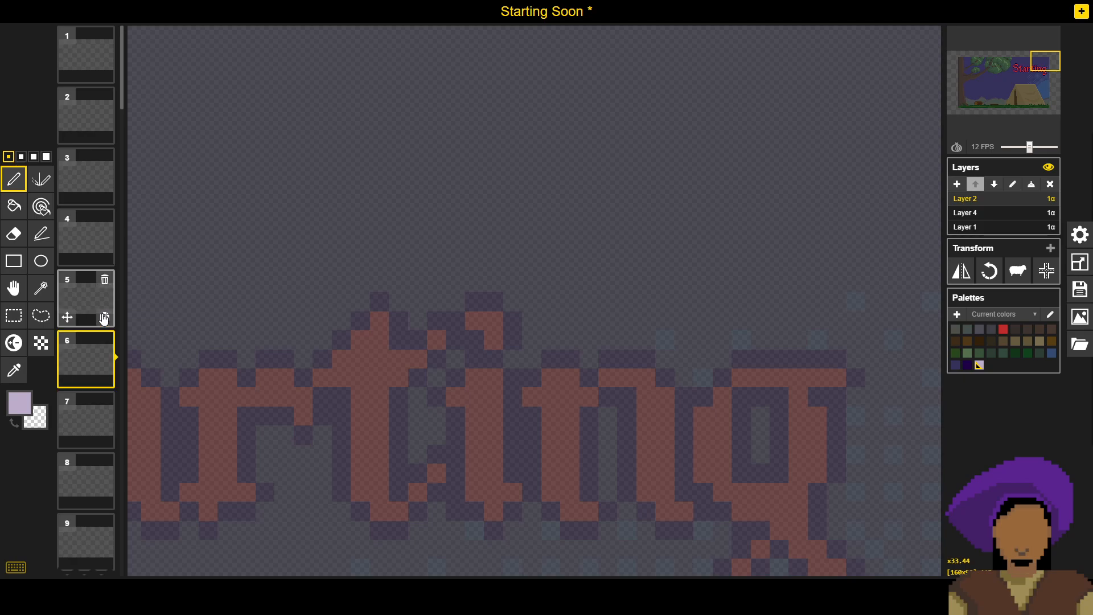
click(104, 319)
click(105, 319)
click(104, 319)
click(104, 319)
click(104, 319)
click(104, 319)
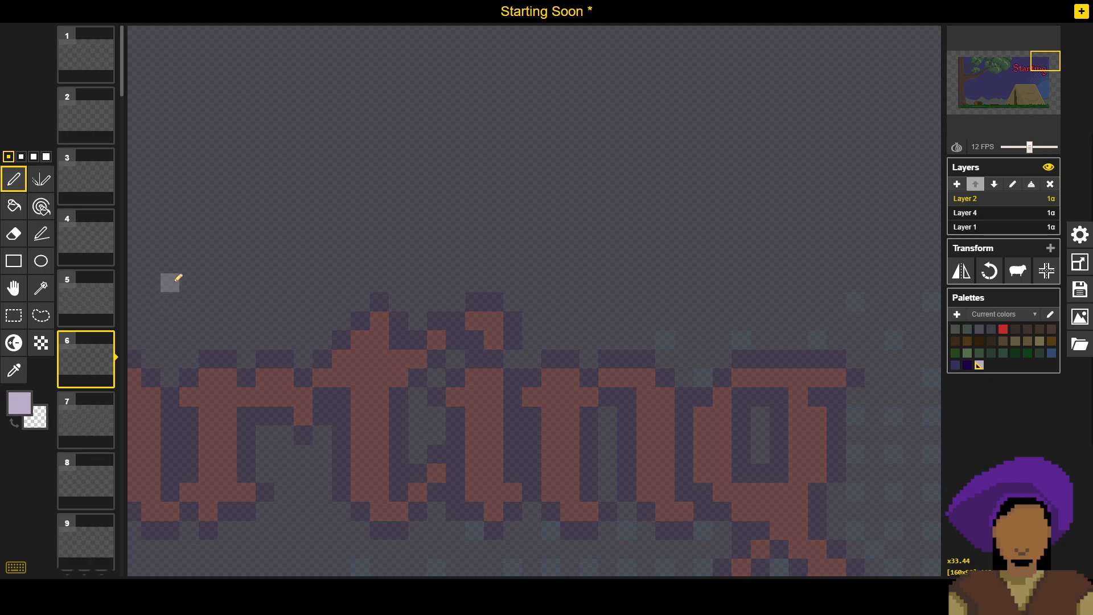
mouse_move(110, 378)
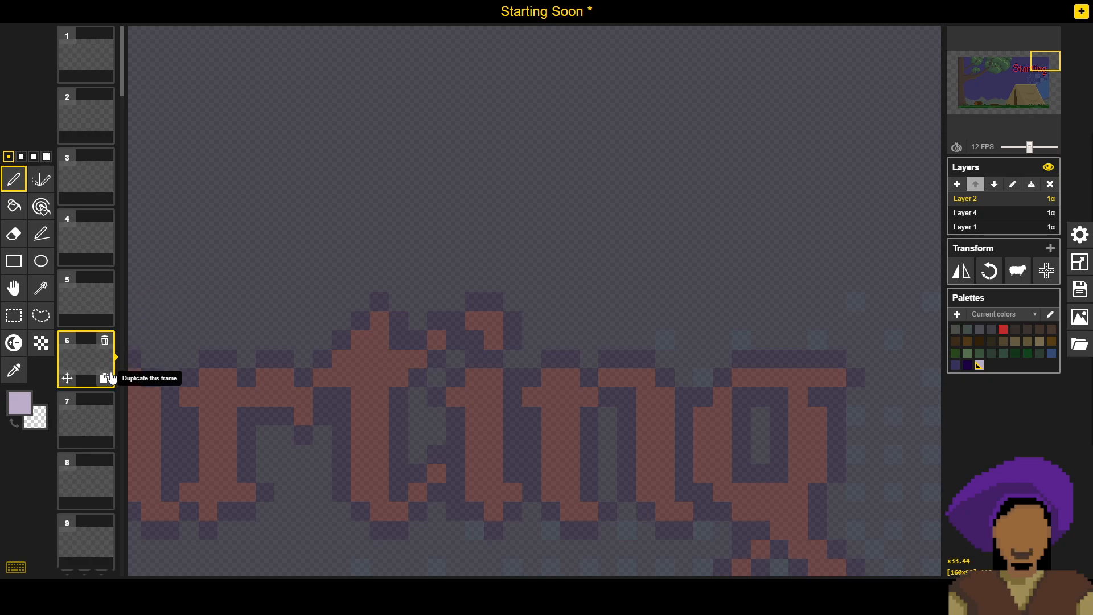
click(109, 380)
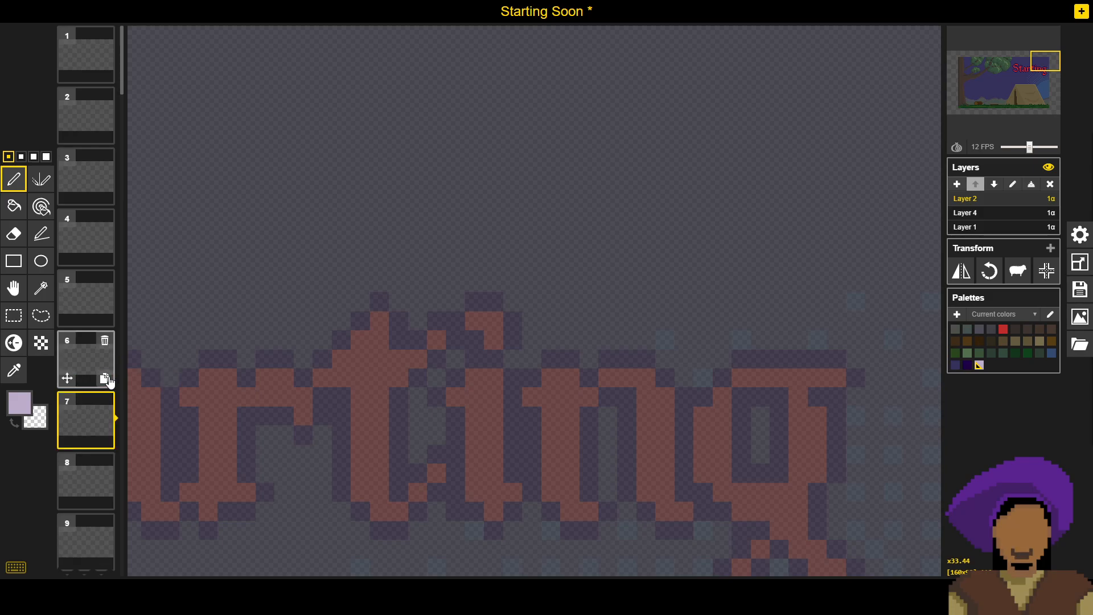
Step: Save the Starting Soon sprite with its additional shine-free frames to its existing file
mouse_move(109, 380)
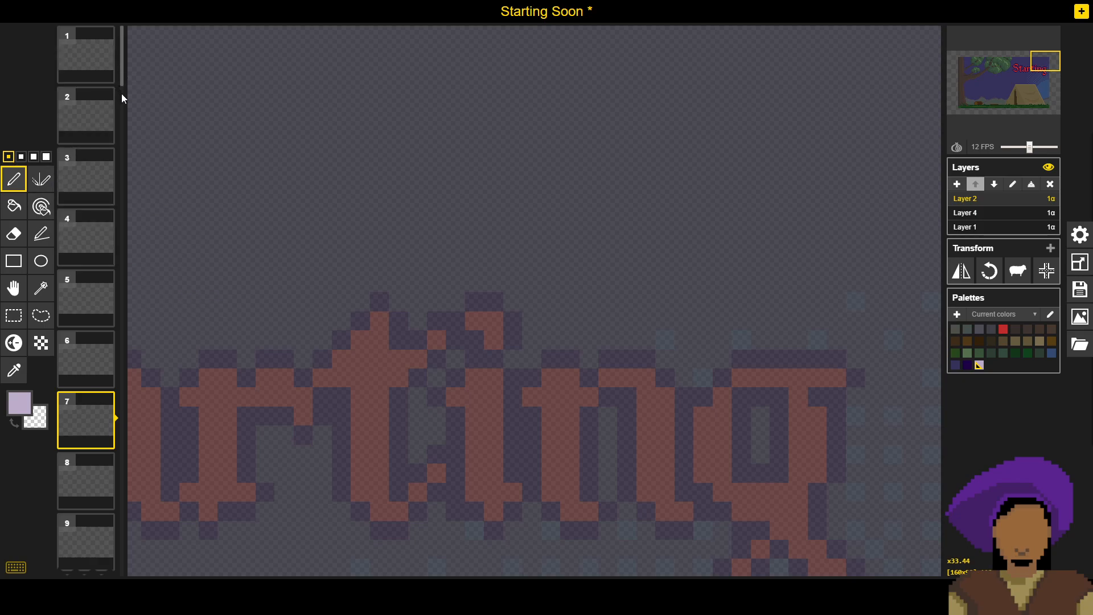
drag(122, 87, 140, 74)
click(1075, 295)
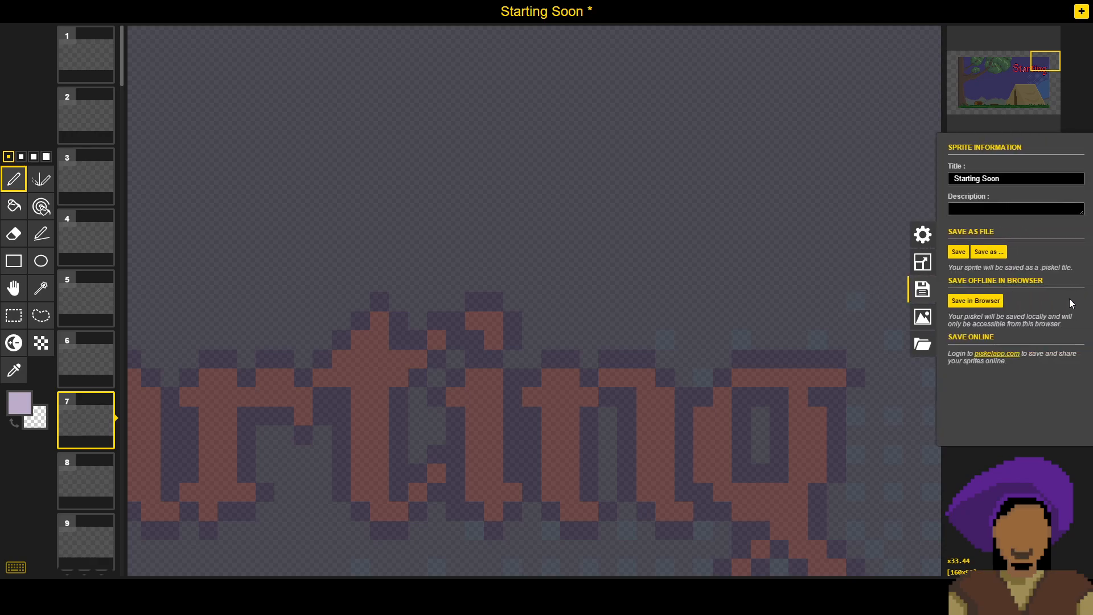
click(959, 253)
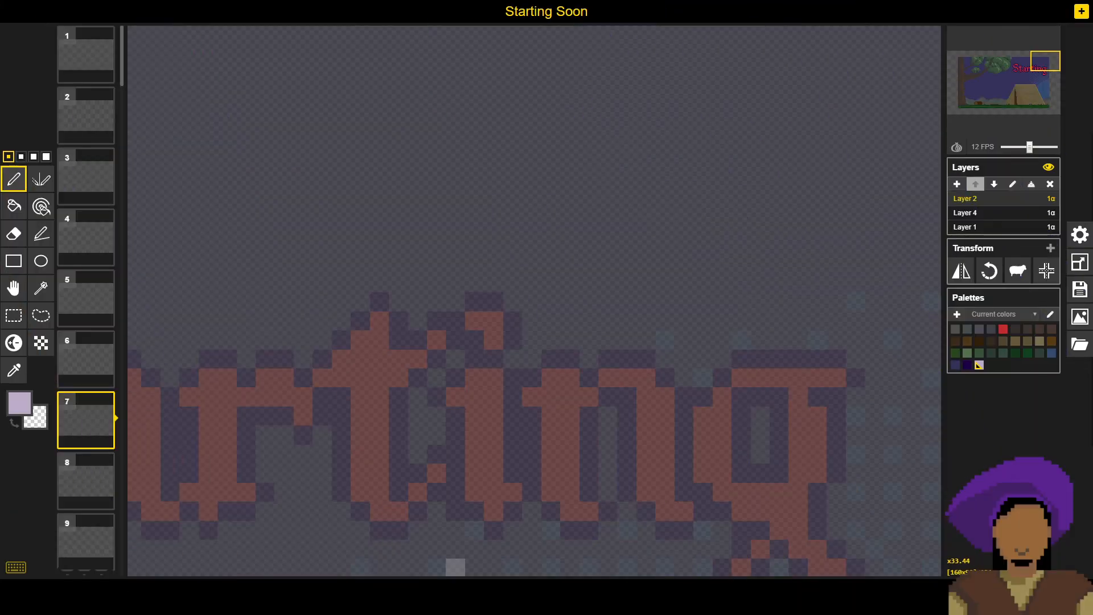
Step: Export the Starting Soon animation as a repeatedly looping GIF at 1920 x 1080 and download it
scroll(564, 393, down, 6)
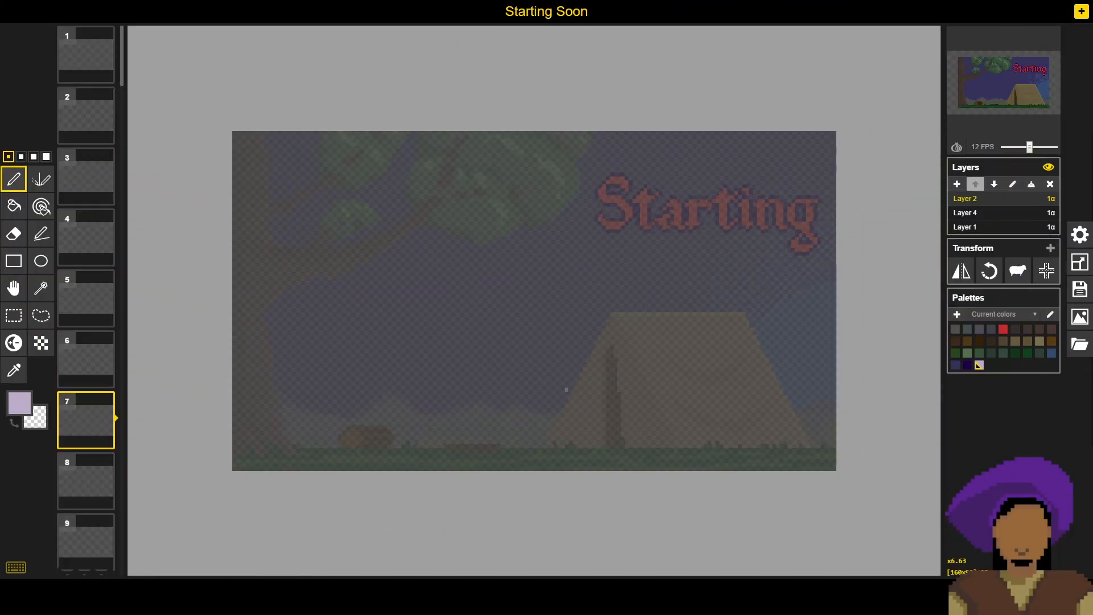
scroll(570, 402, up, 1)
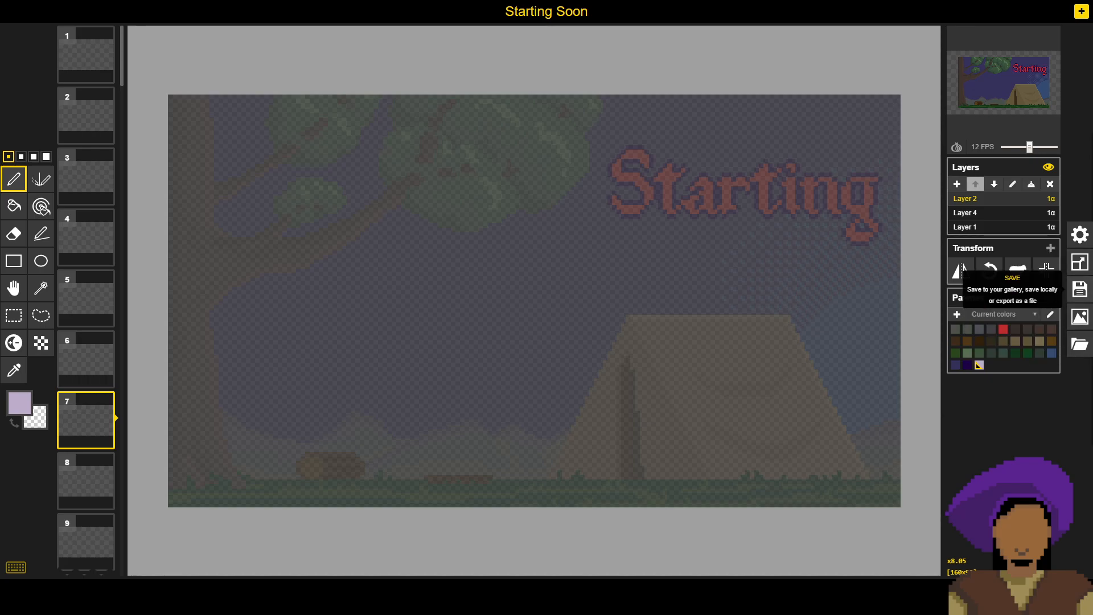
click(1082, 321)
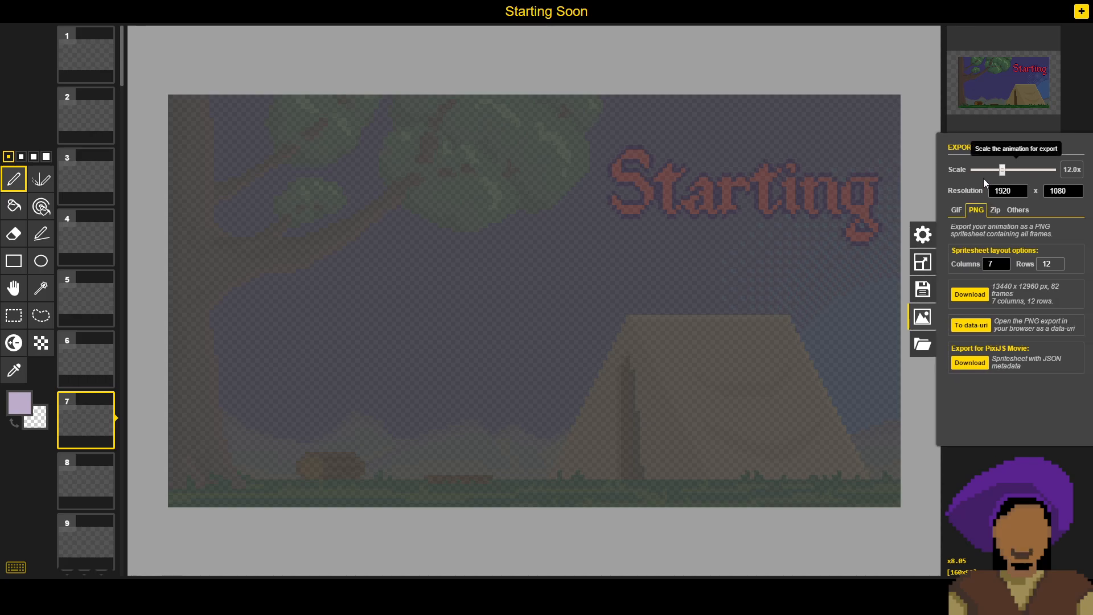
click(957, 210)
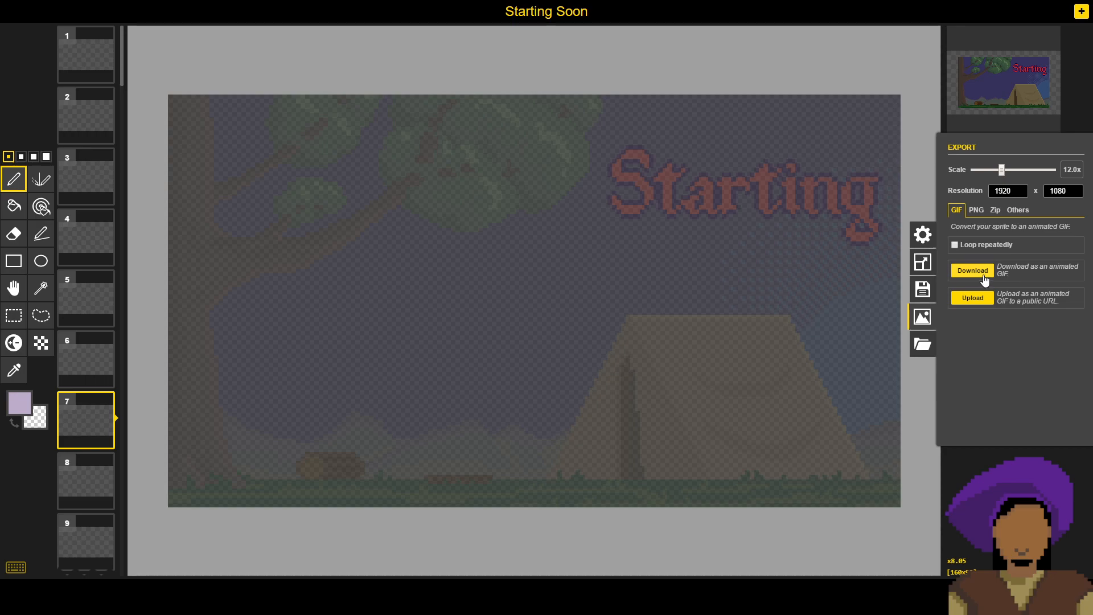
click(989, 244)
click(986, 273)
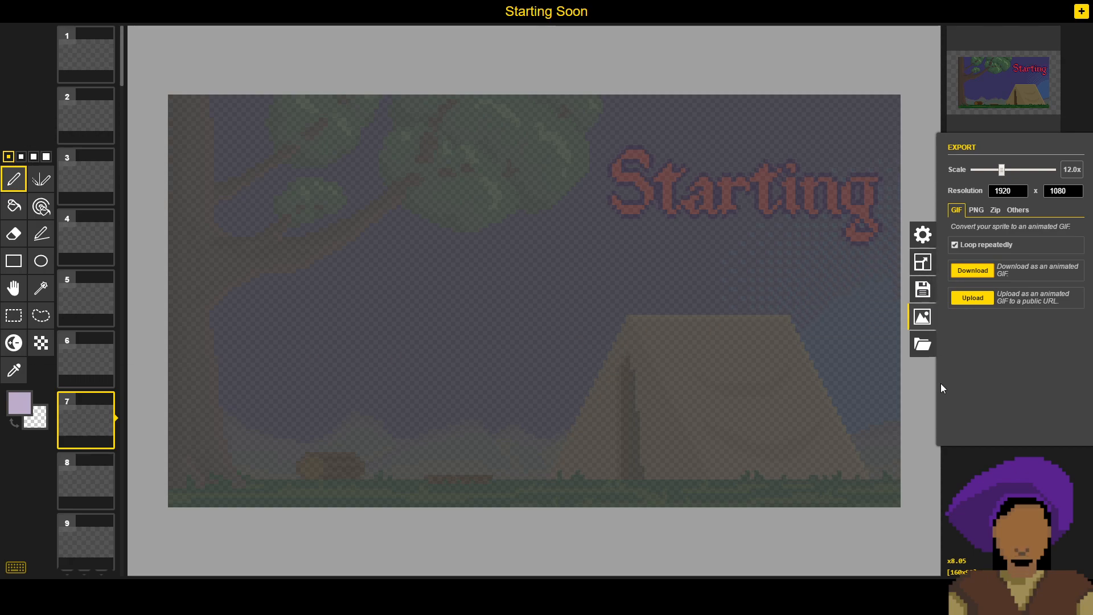
click(923, 317)
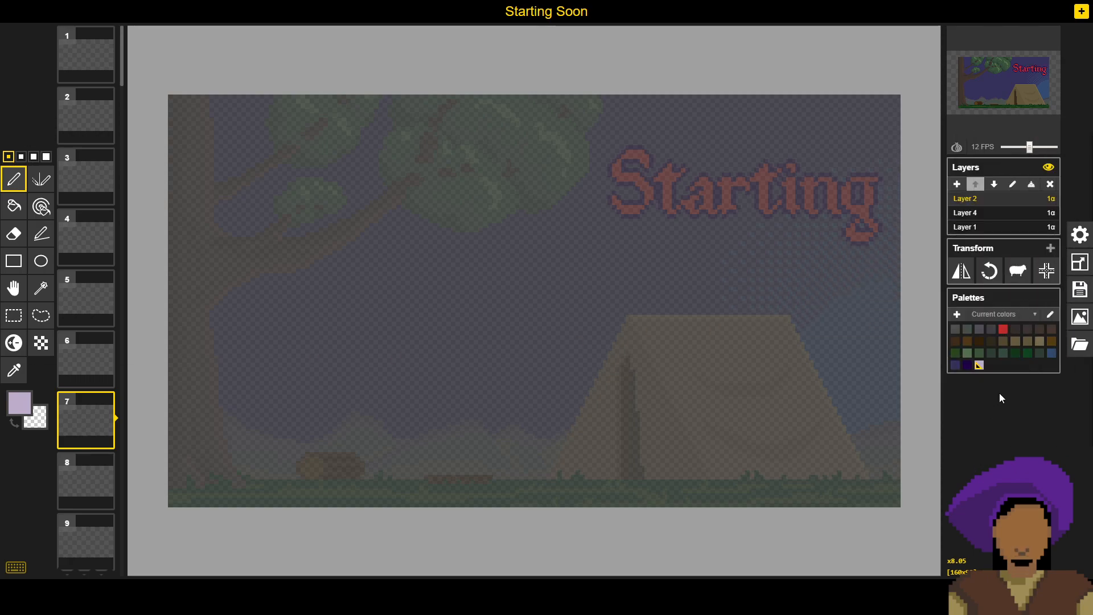
Step: Load the Ending .piskel file and check the contents of its Layer 2 and Layer 3
click(1080, 344)
click(987, 238)
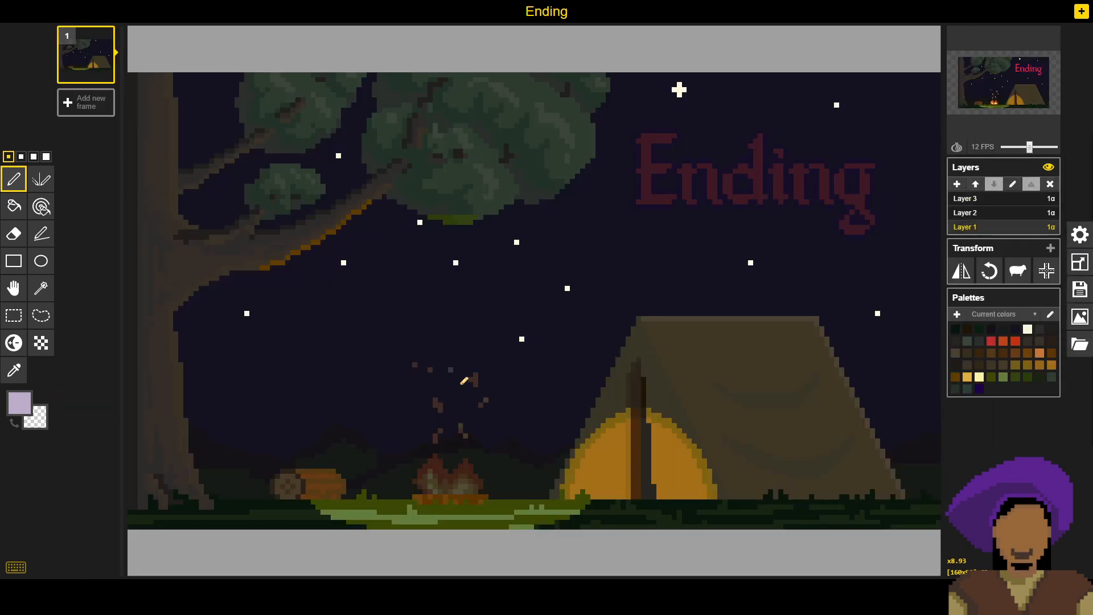
click(966, 212)
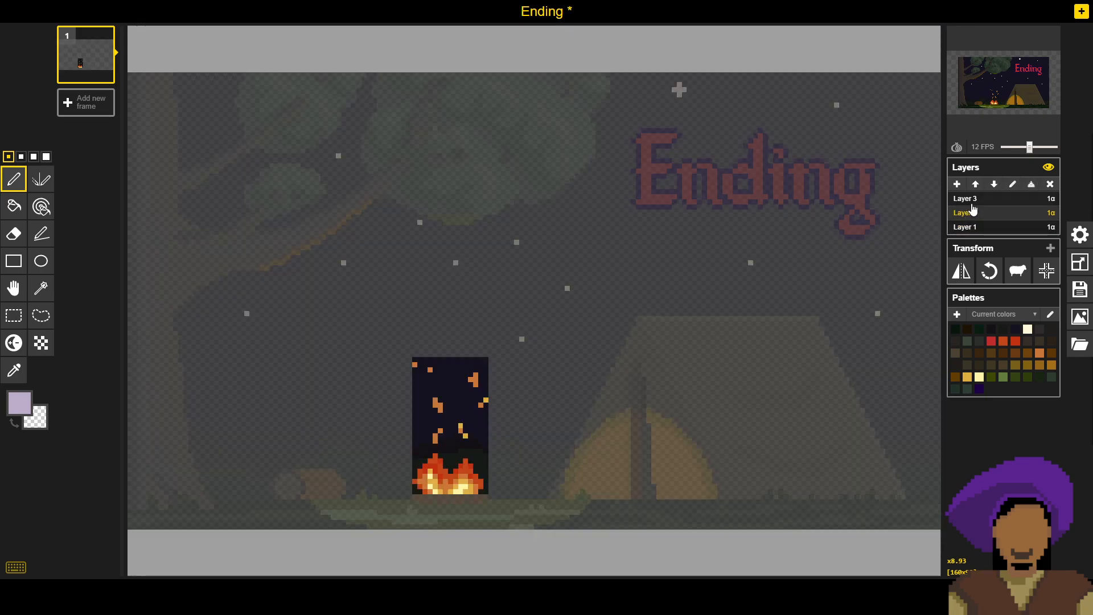
click(973, 205)
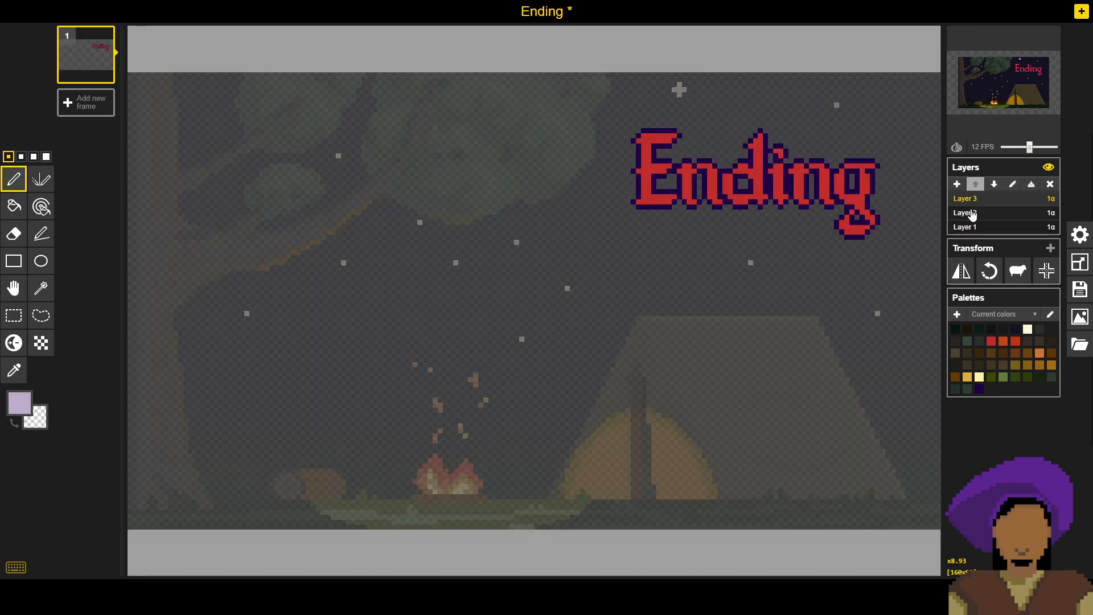
click(973, 213)
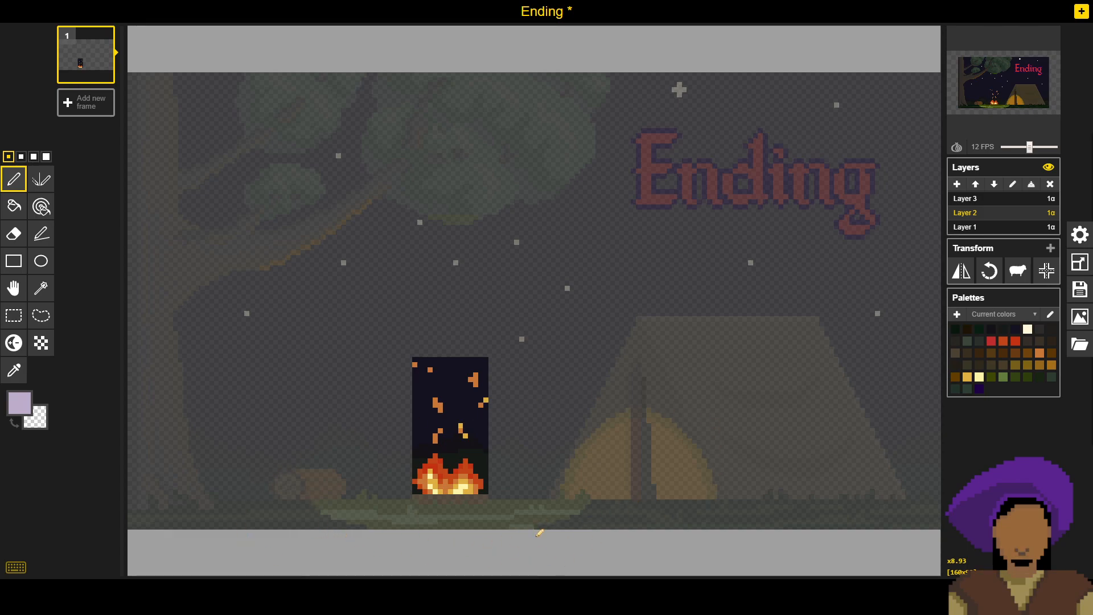
Step: Compare the campfire on Layer 2 with the background scene on Layer 1 by switching between the two layers
click(981, 229)
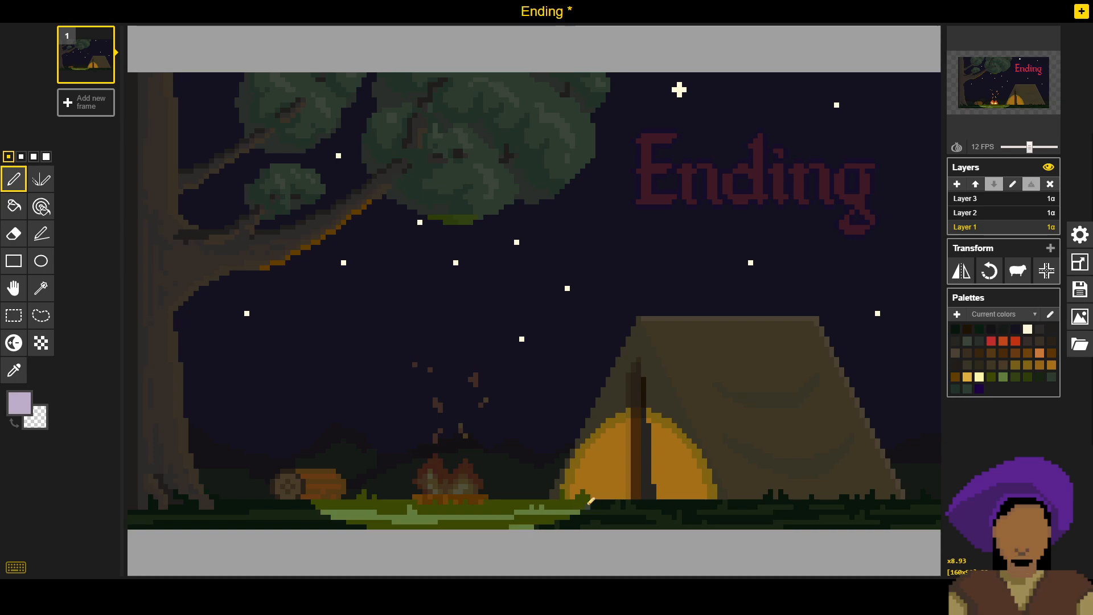
click(1006, 215)
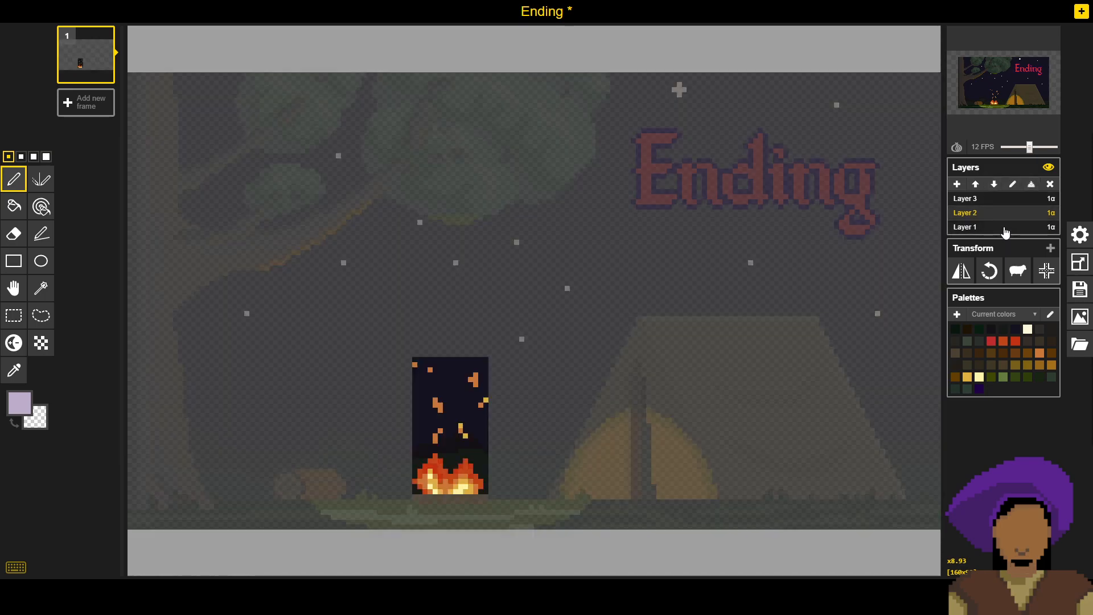
click(1005, 228)
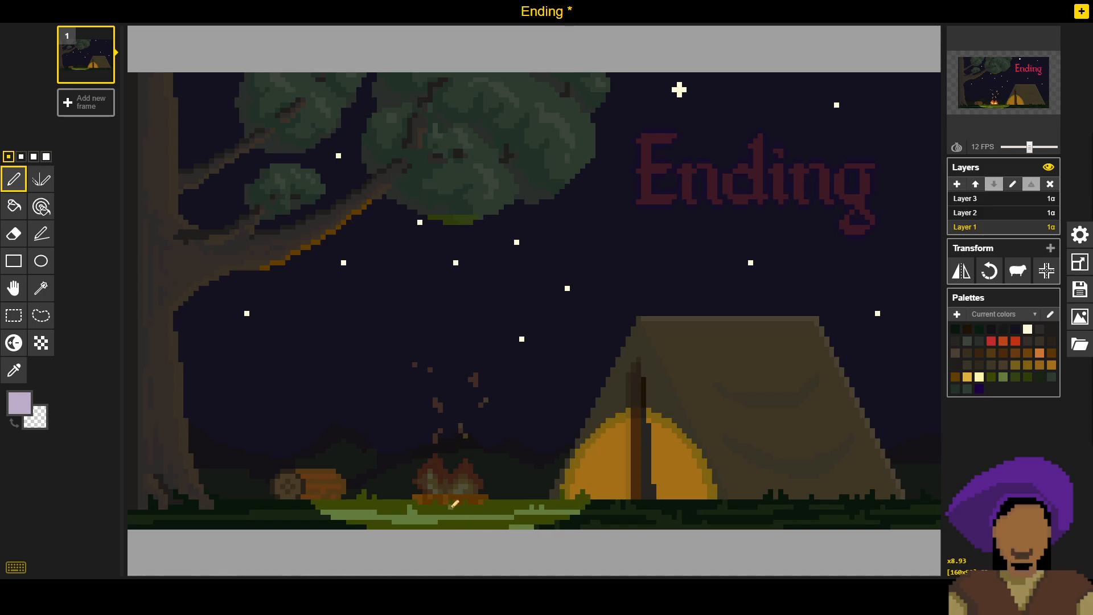
click(1013, 215)
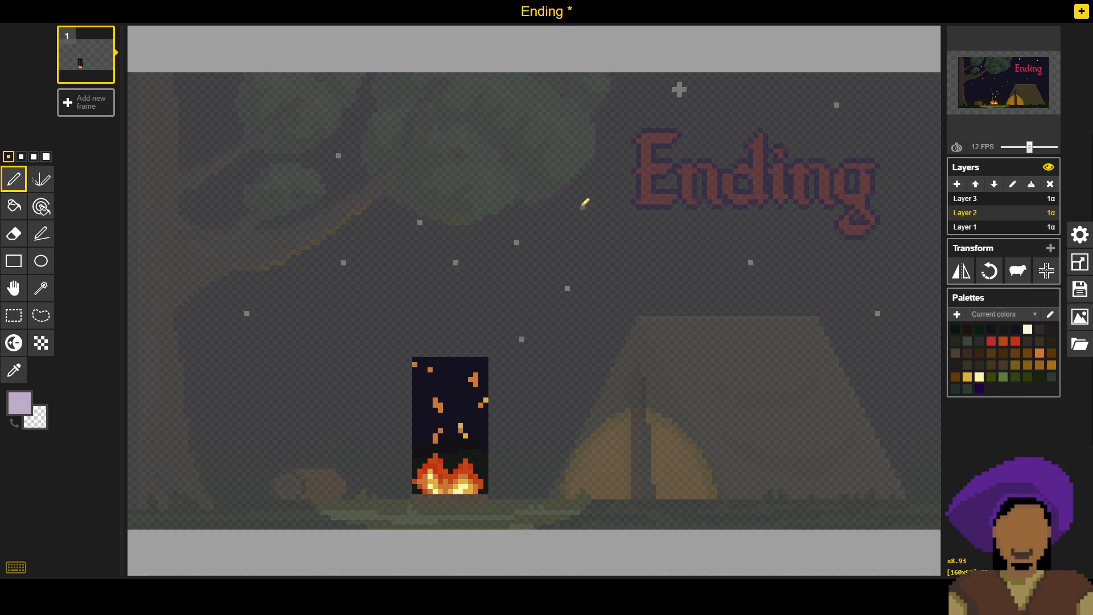
click(1005, 227)
click(1004, 217)
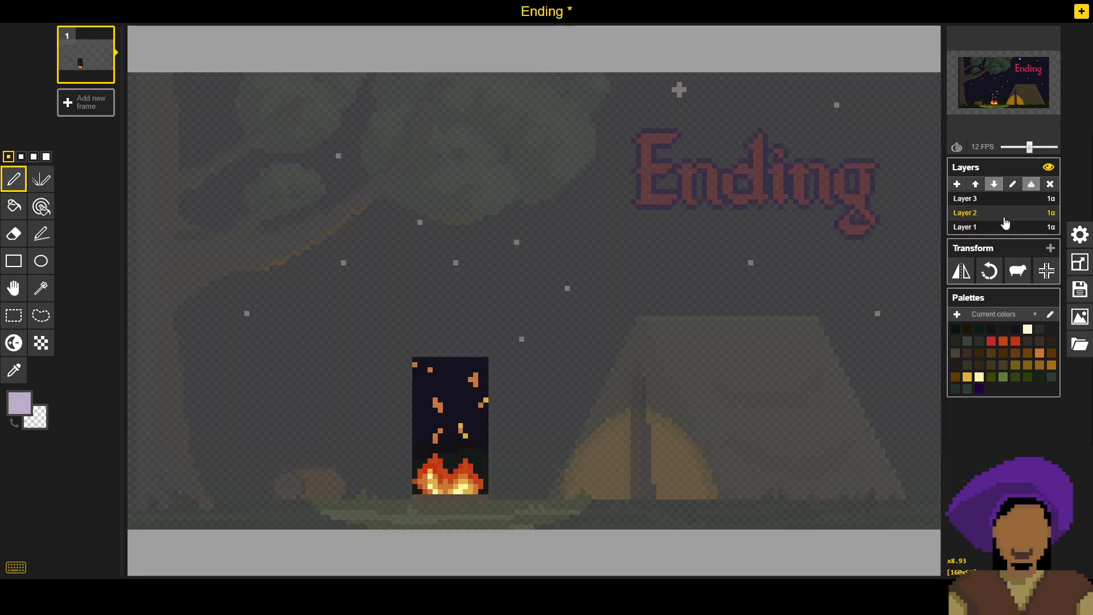
click(994, 225)
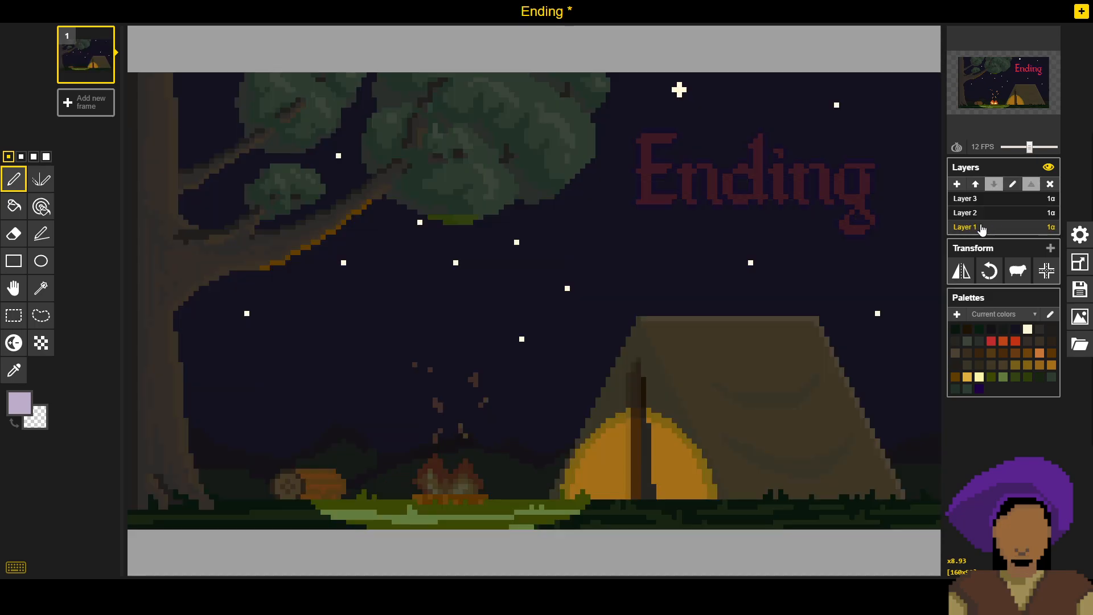
click(981, 218)
click(988, 227)
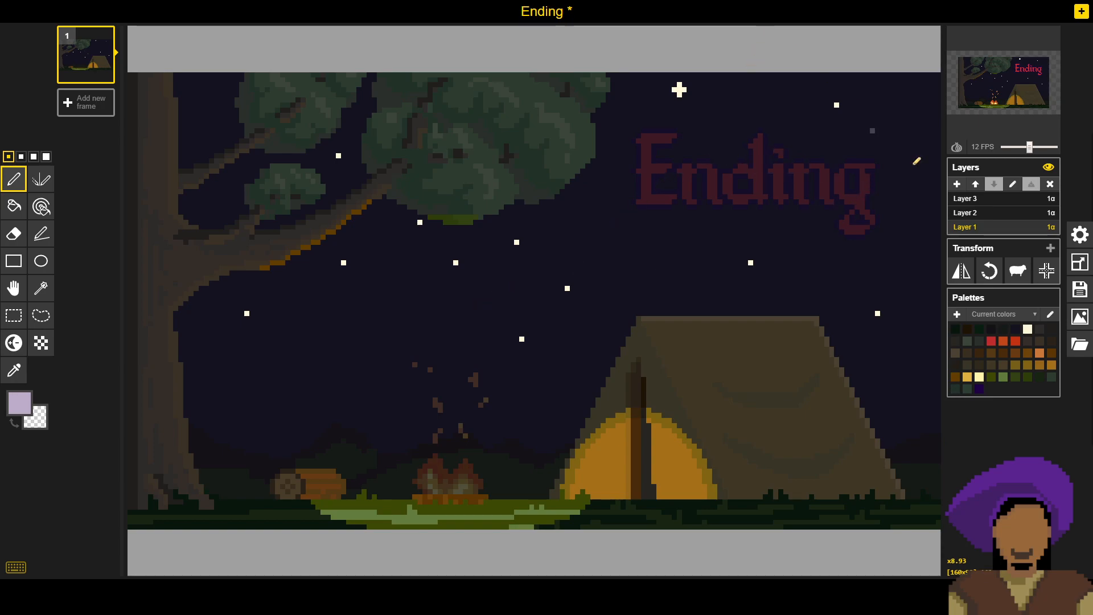
Step: Save the Ending sprite as a new file and start browsing for another .piskel file to load
click(1080, 290)
click(995, 252)
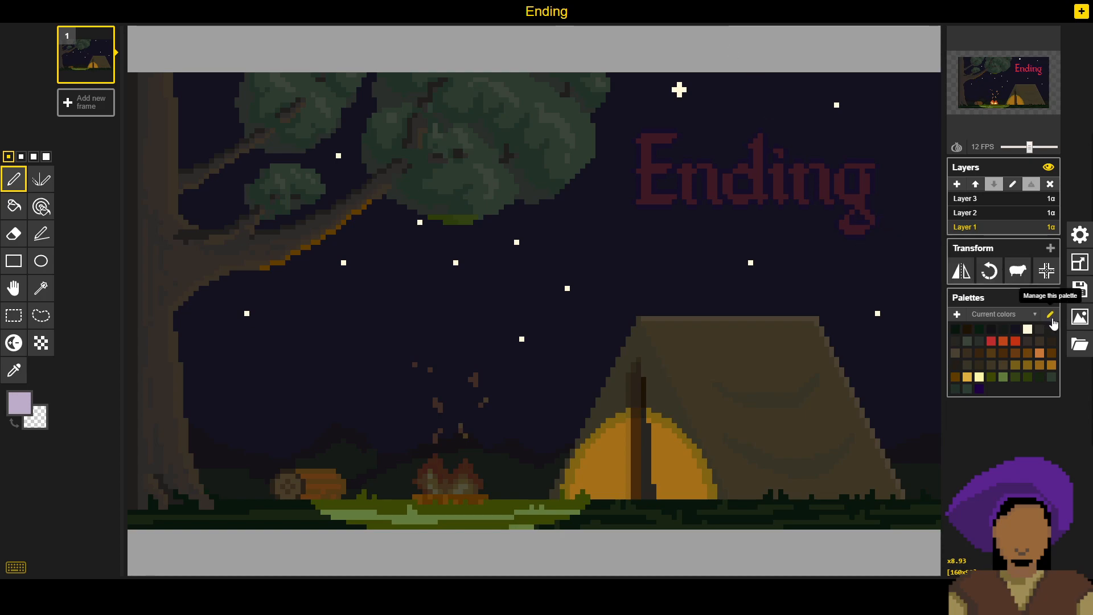
click(1080, 343)
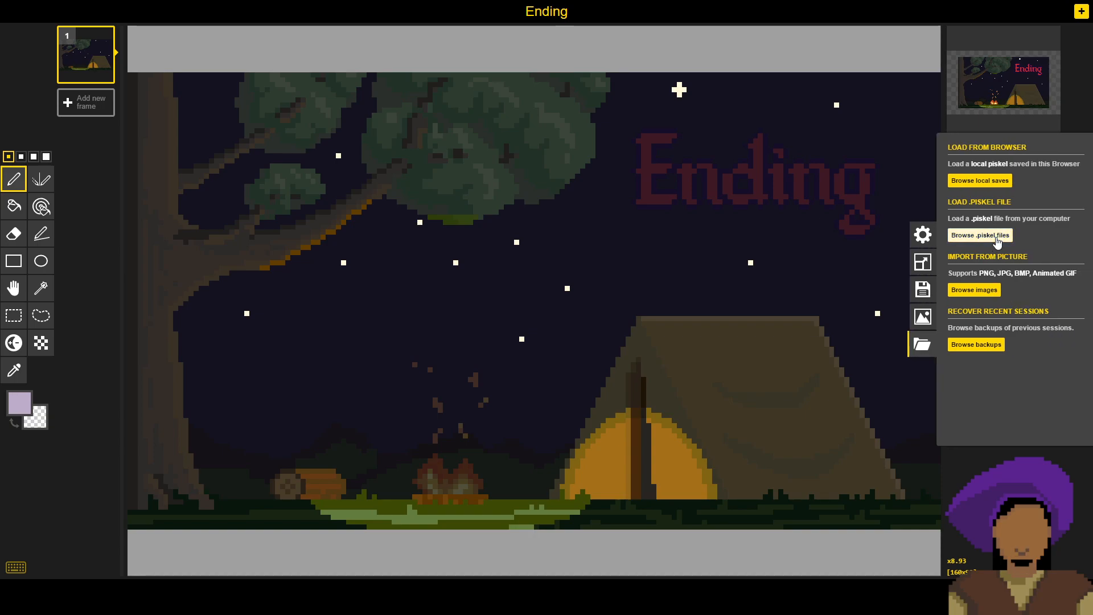
click(997, 238)
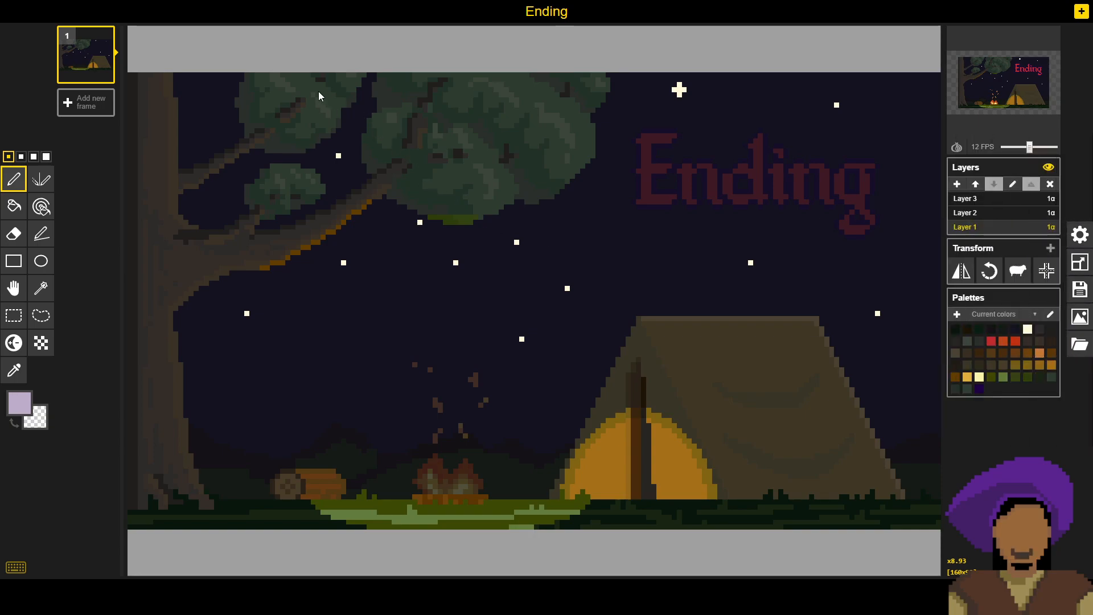